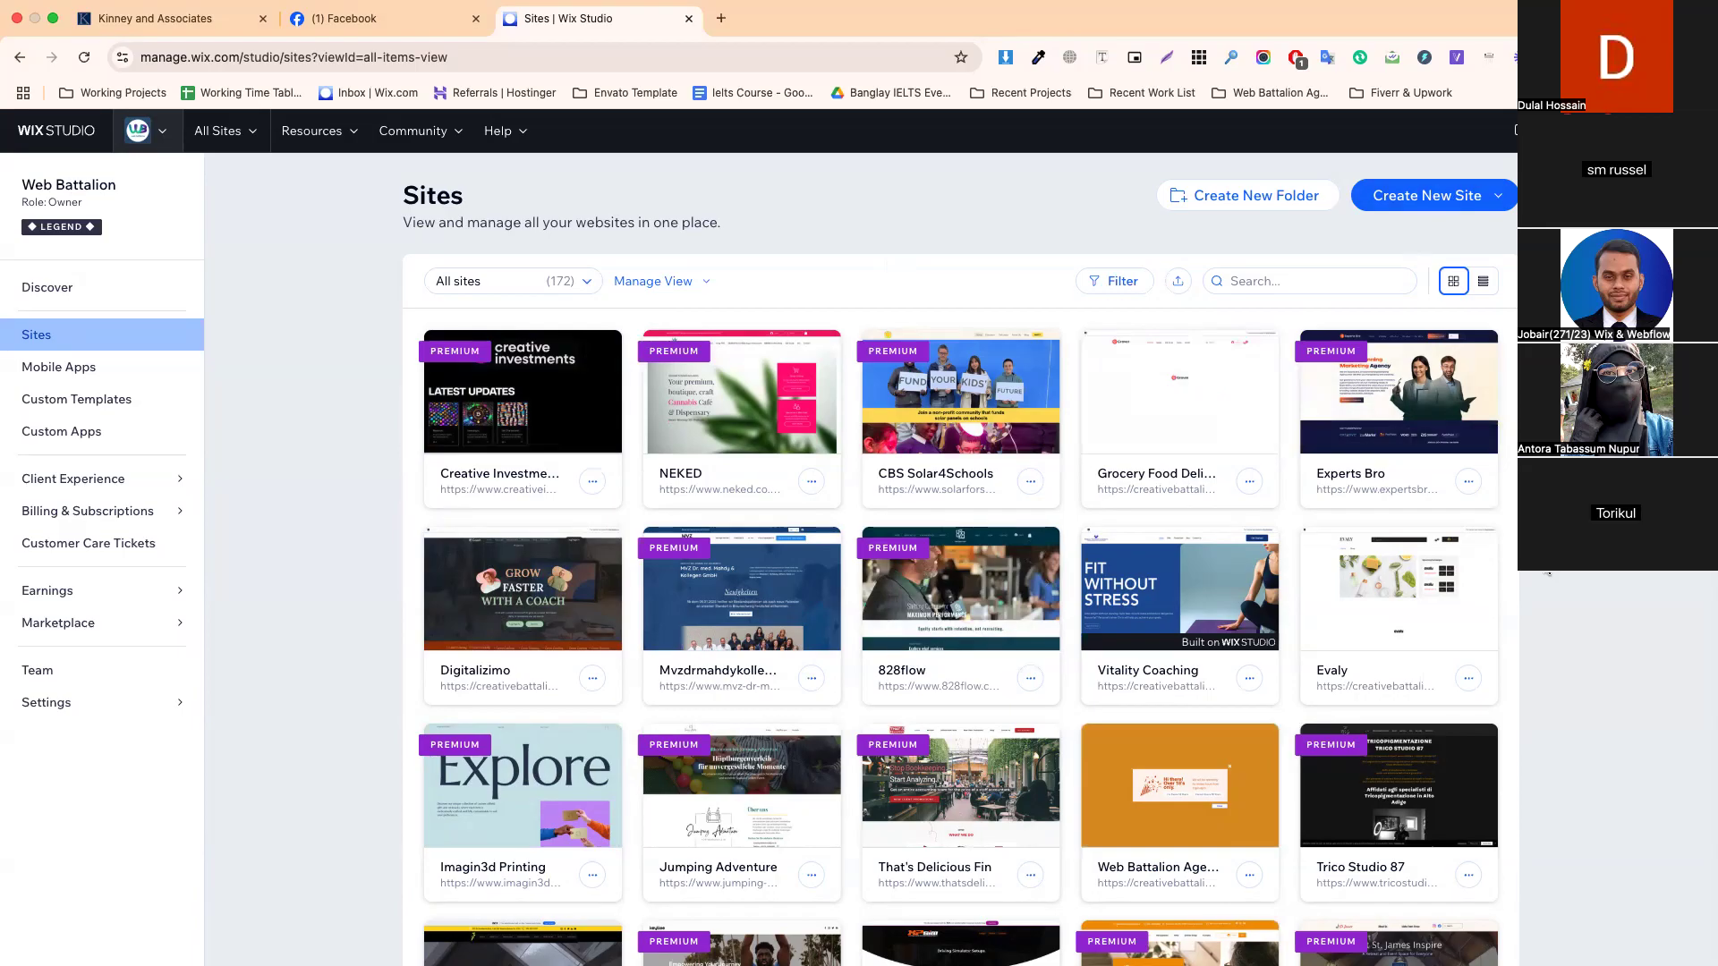
- Select the Grocery Food Deliver site and open it in the website editor
mouse_move(1196, 429)
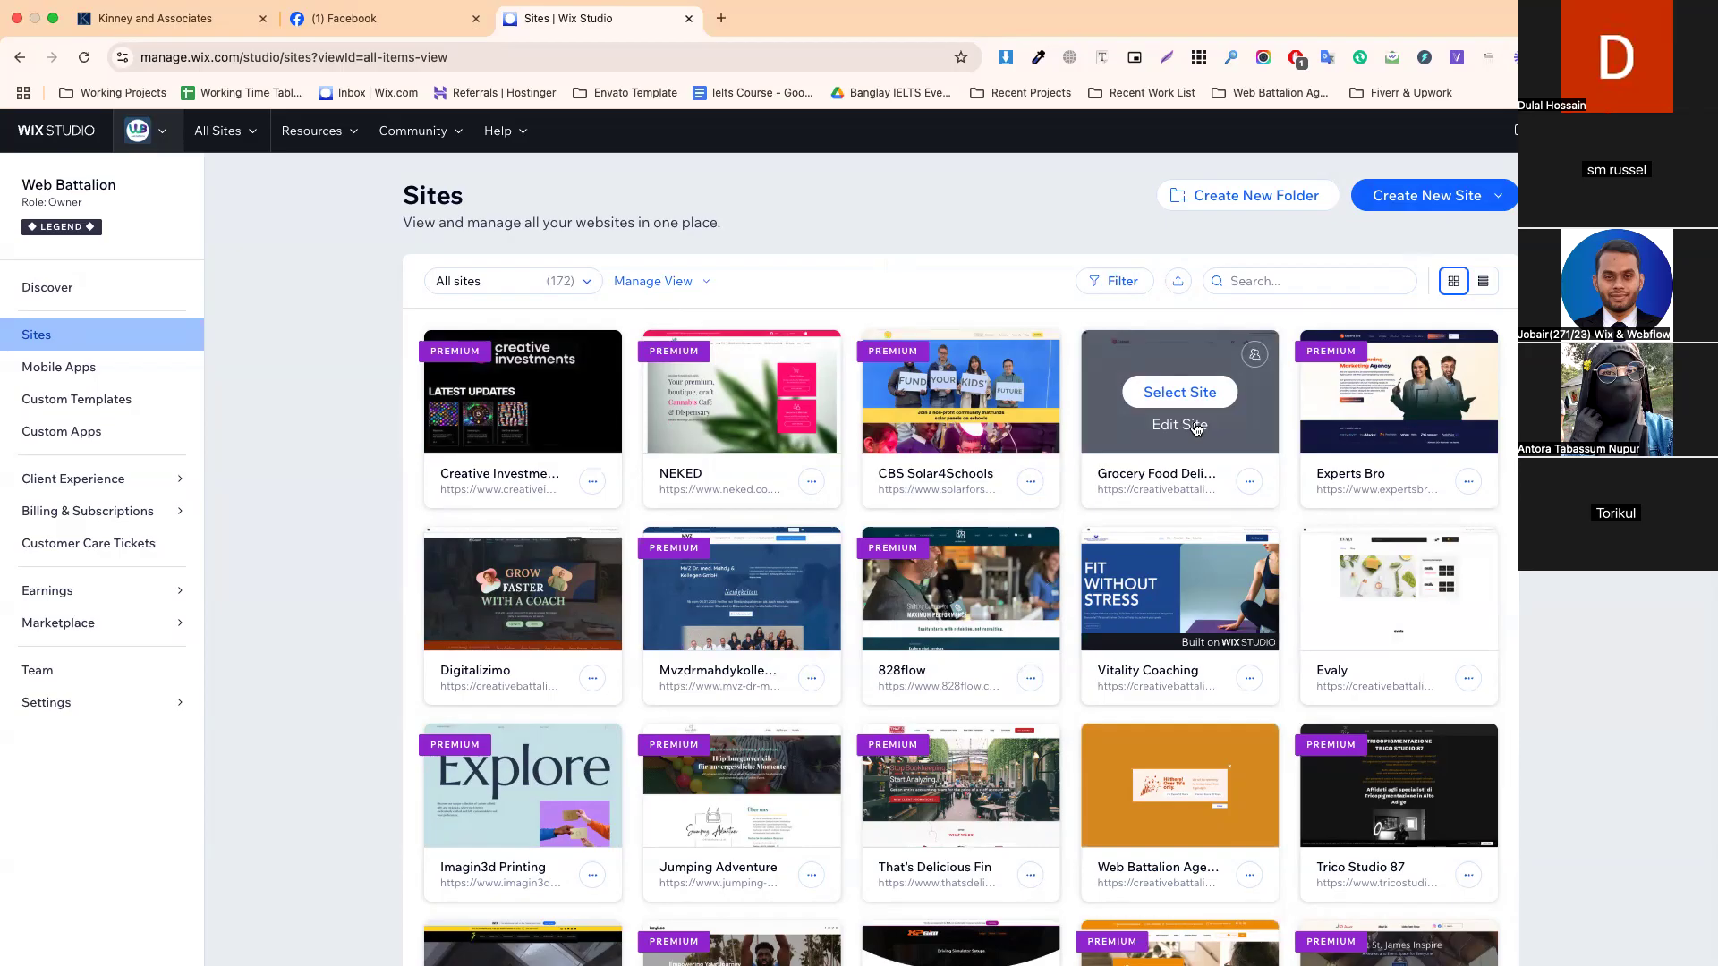
left_click(1136, 361)
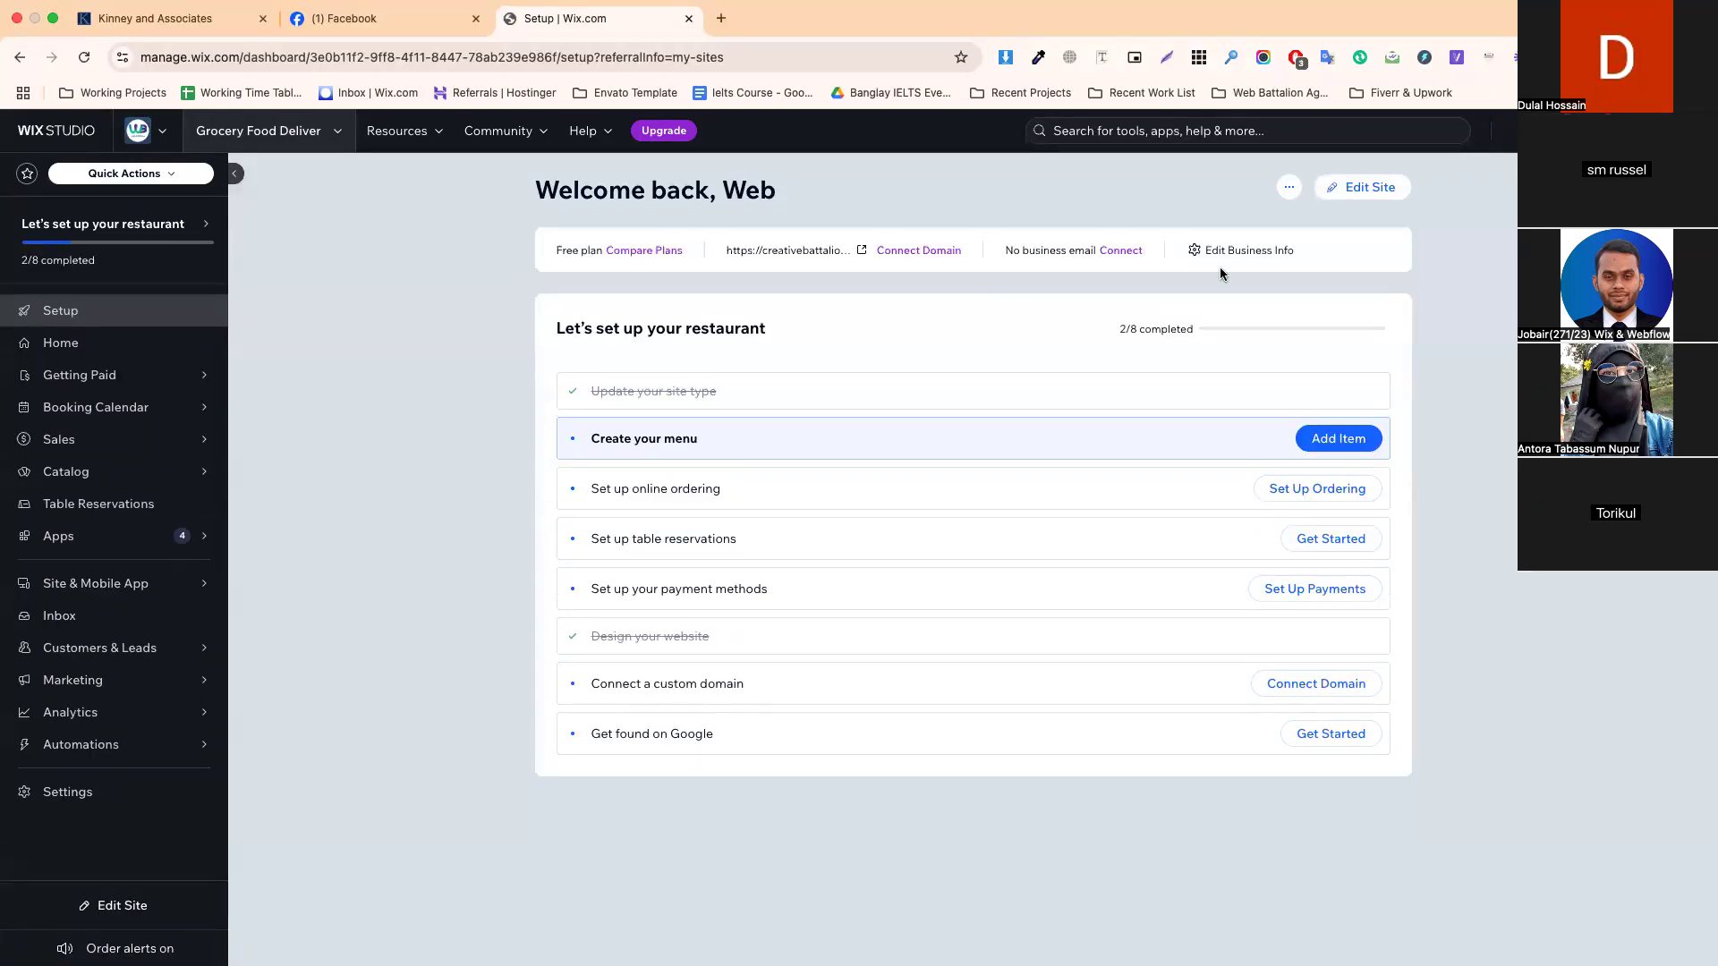
left_click(1358, 187)
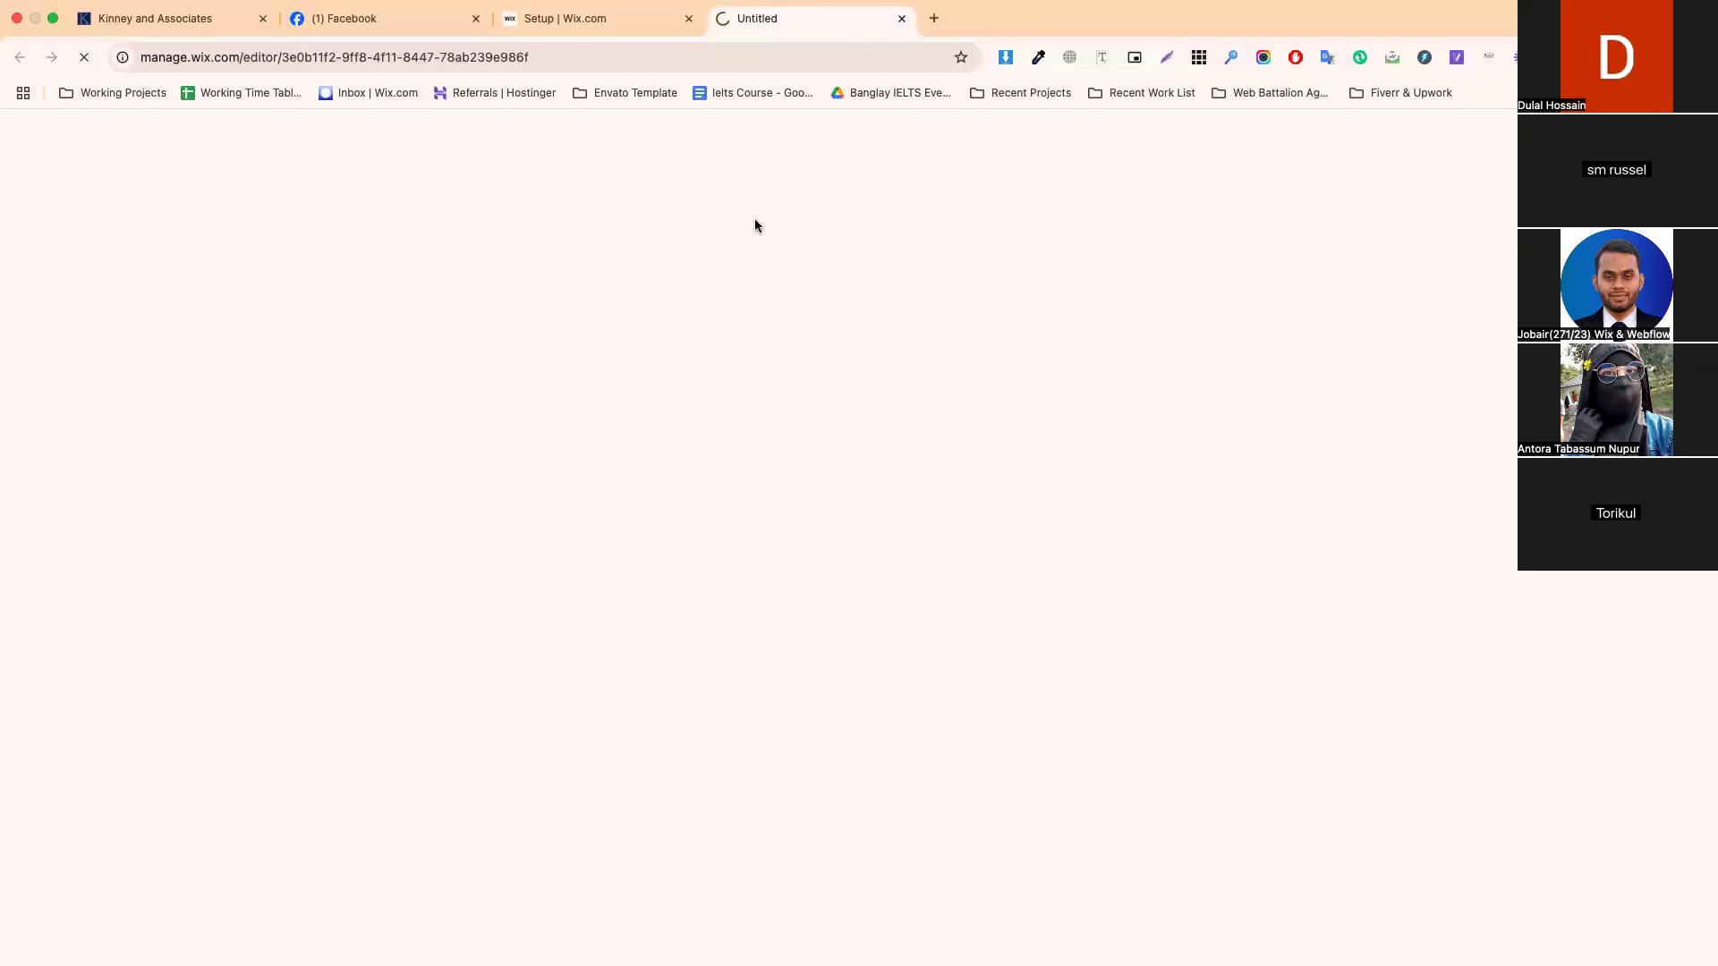
- Browse the recent sites from the Grocery Food Deliver dashboard and return to the overview of all sites
left_click(626, 27)
left_click(250, 139)
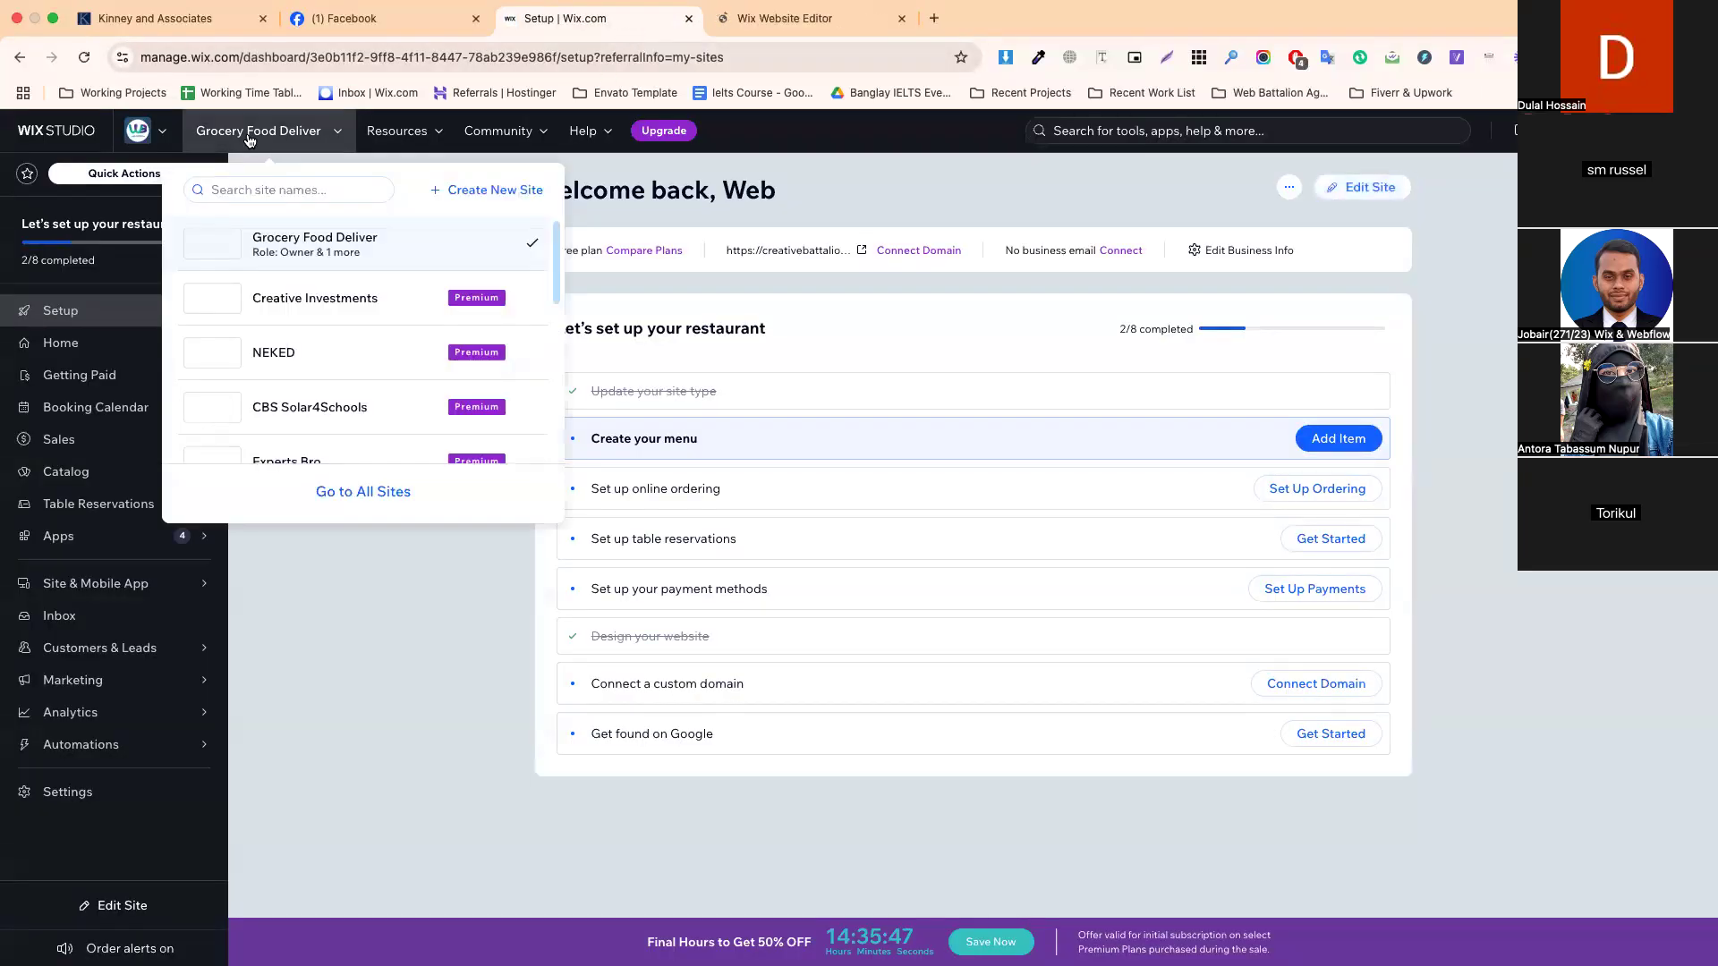
scroll(320, 387, "down", 5)
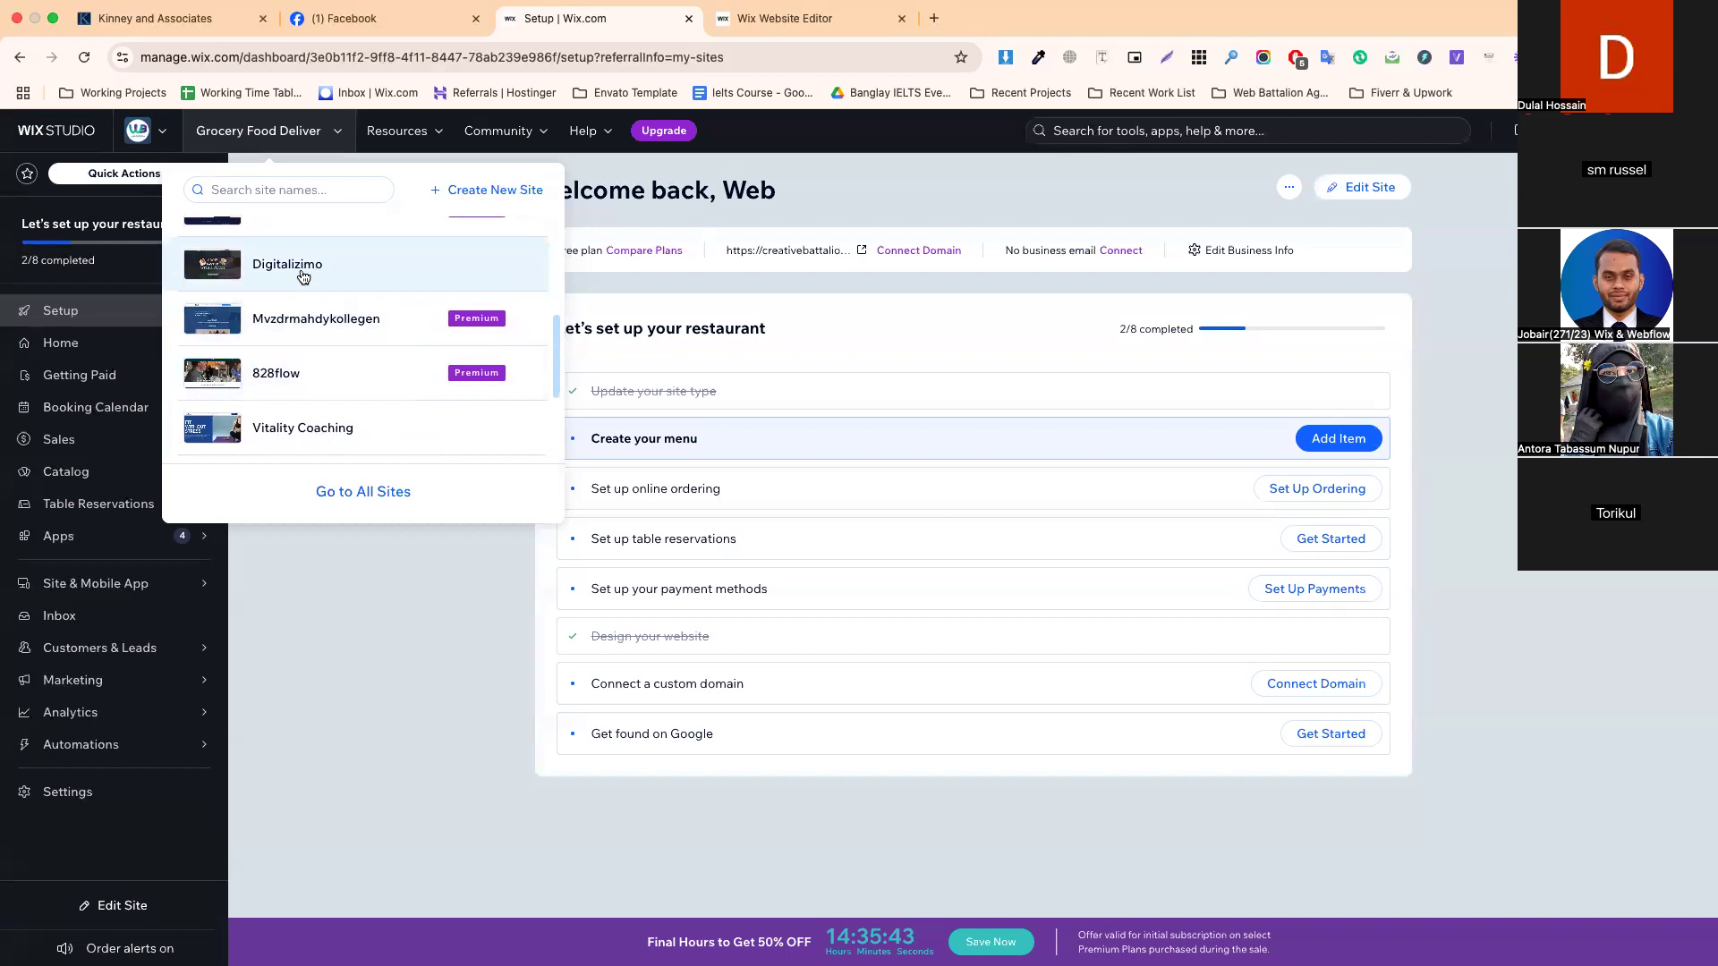
scroll(303, 277, "up", 3)
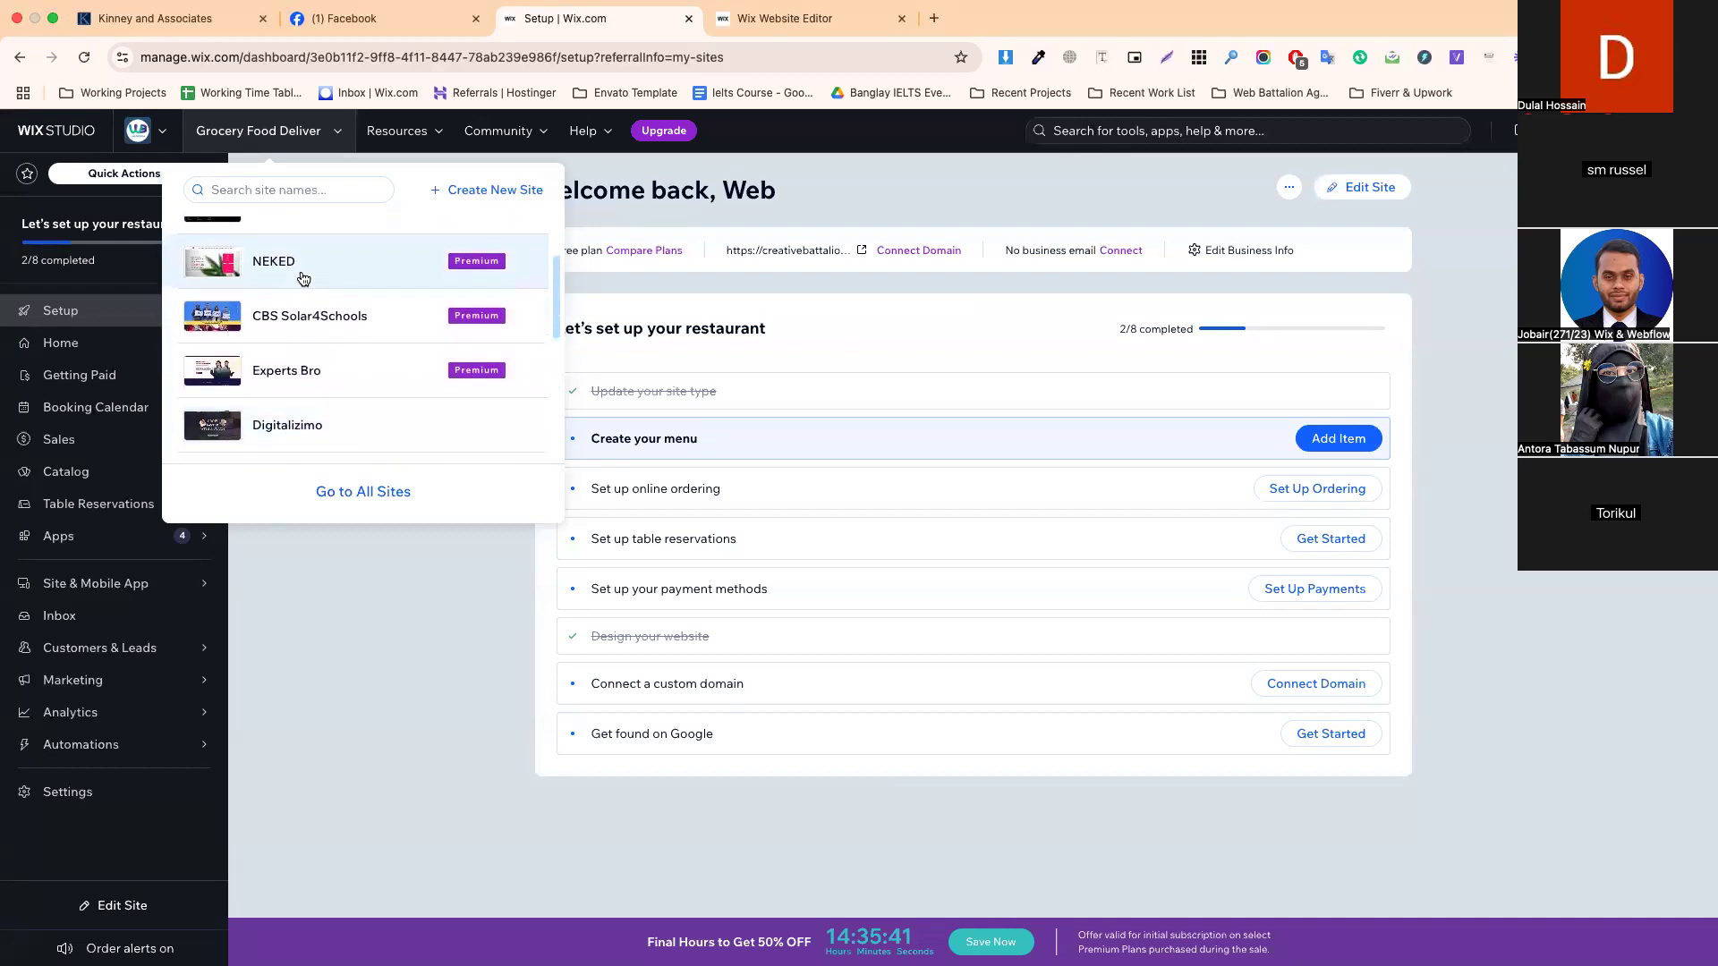
scroll(302, 278, "up", 2)
scroll(303, 278, "down", 5)
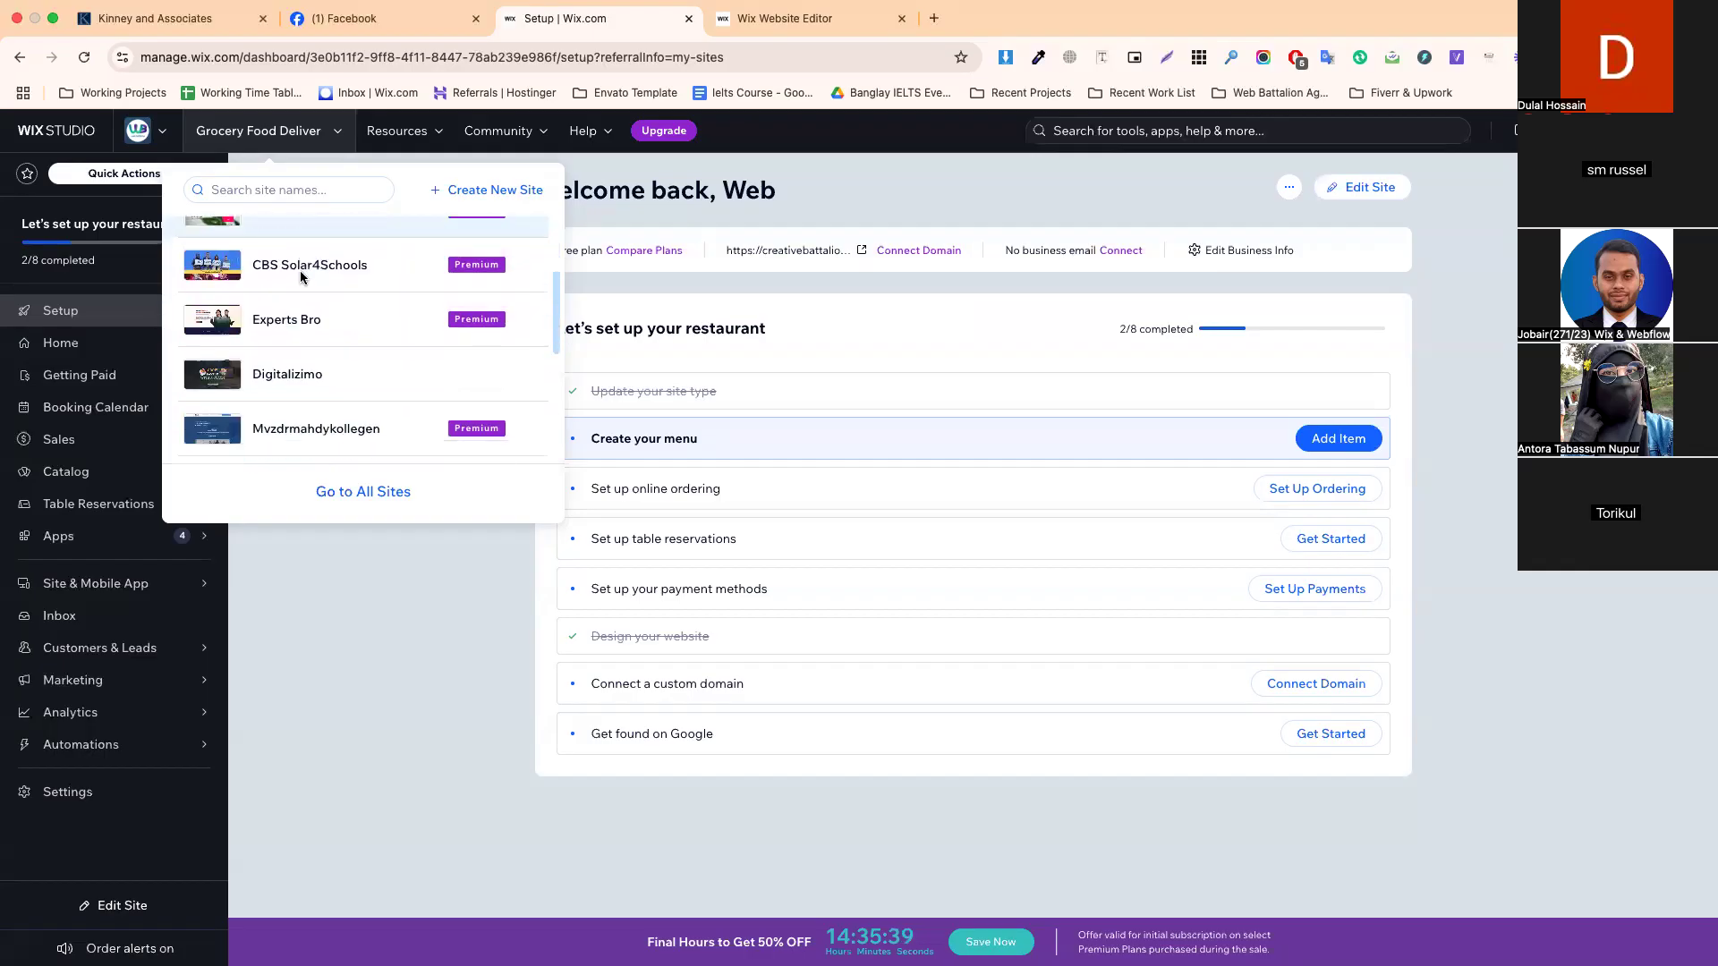
scroll(303, 278, "down", 3)
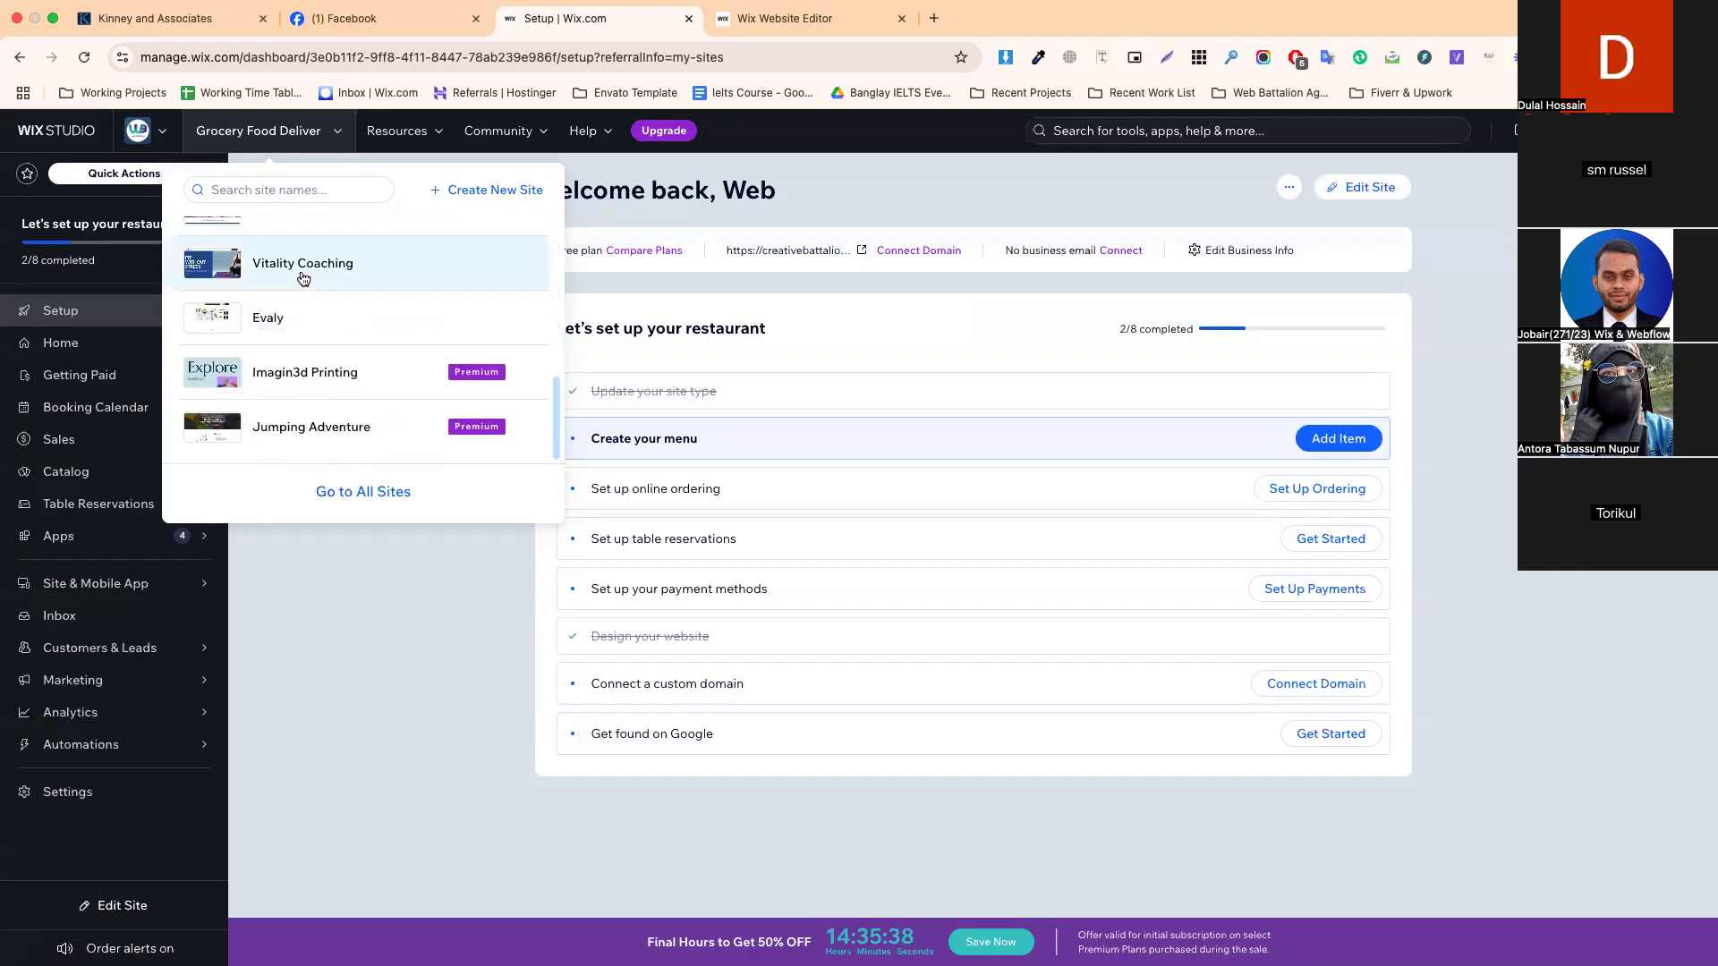
left_click(358, 493)
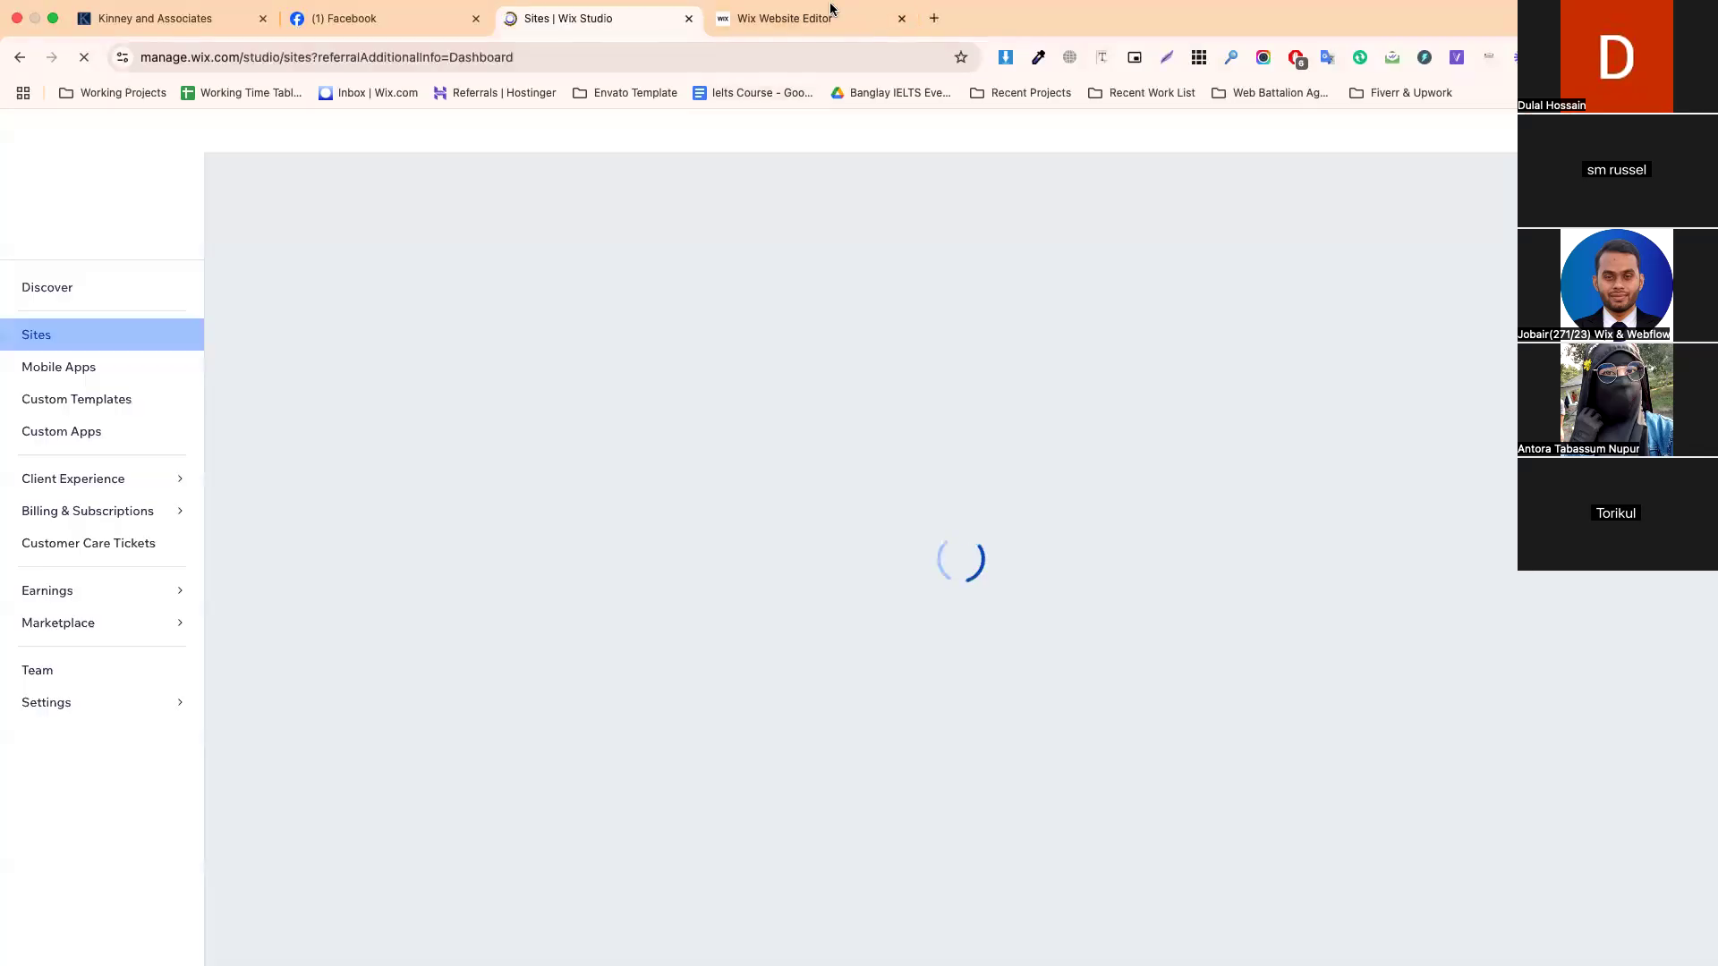
left_click(812, 22)
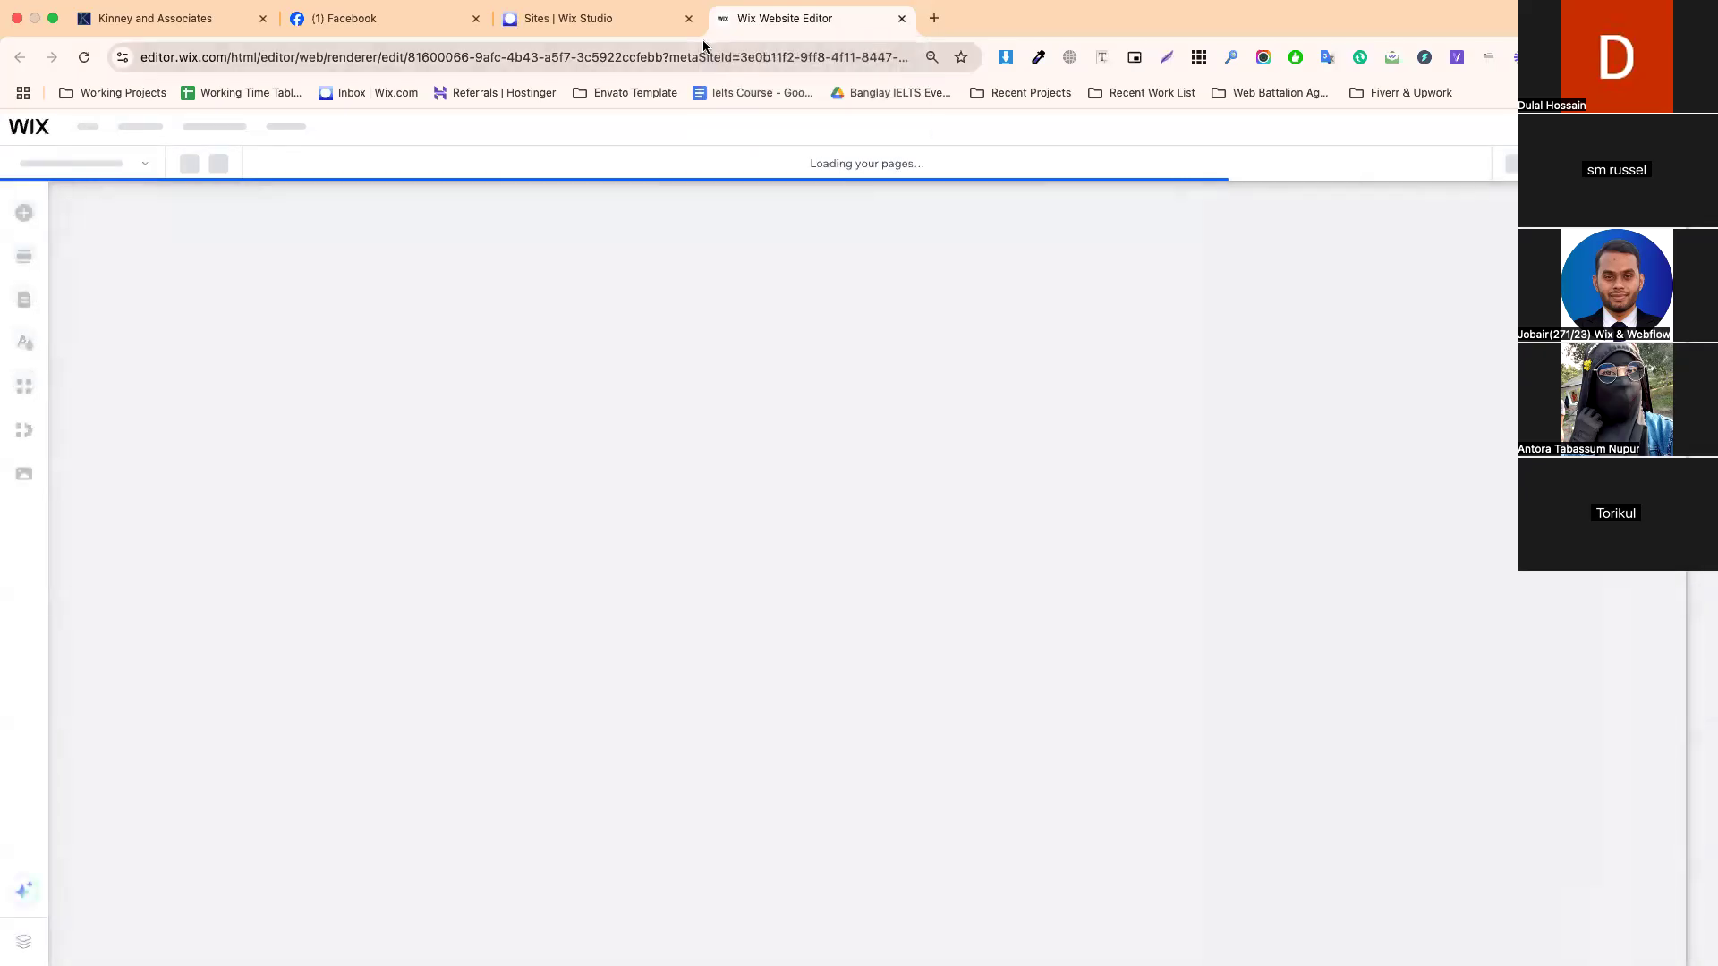
left_click(624, 17)
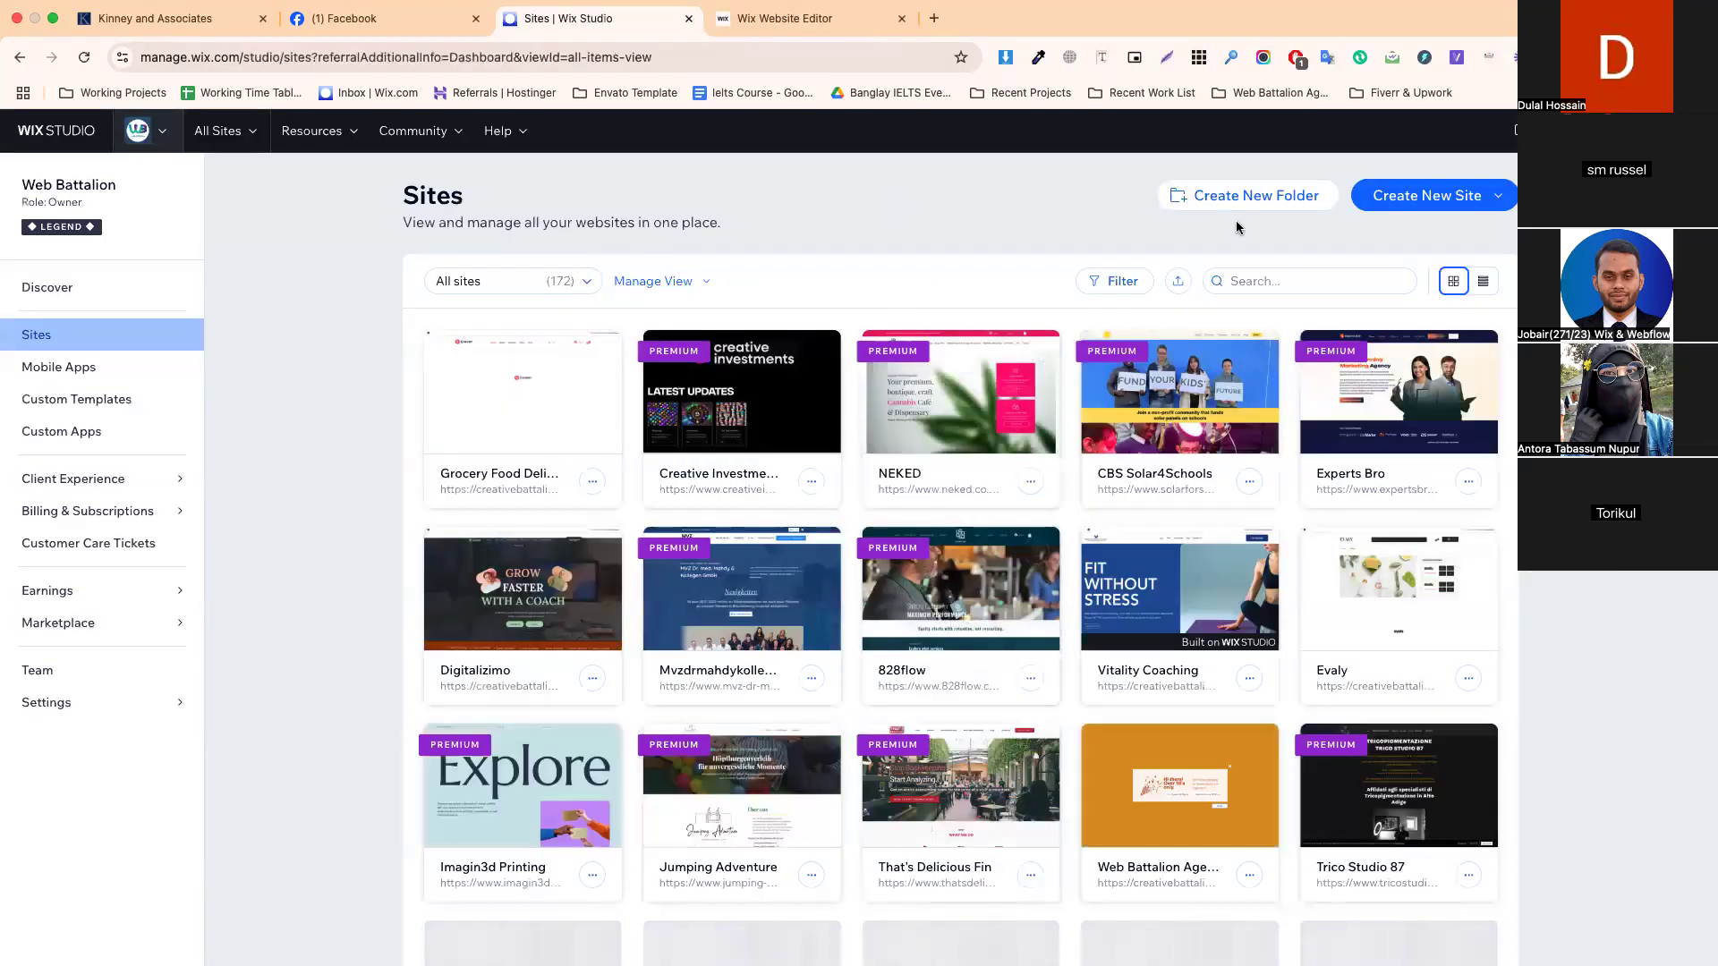
- Filter the sites to the Free plan and the Studio editor type
left_click(1130, 284)
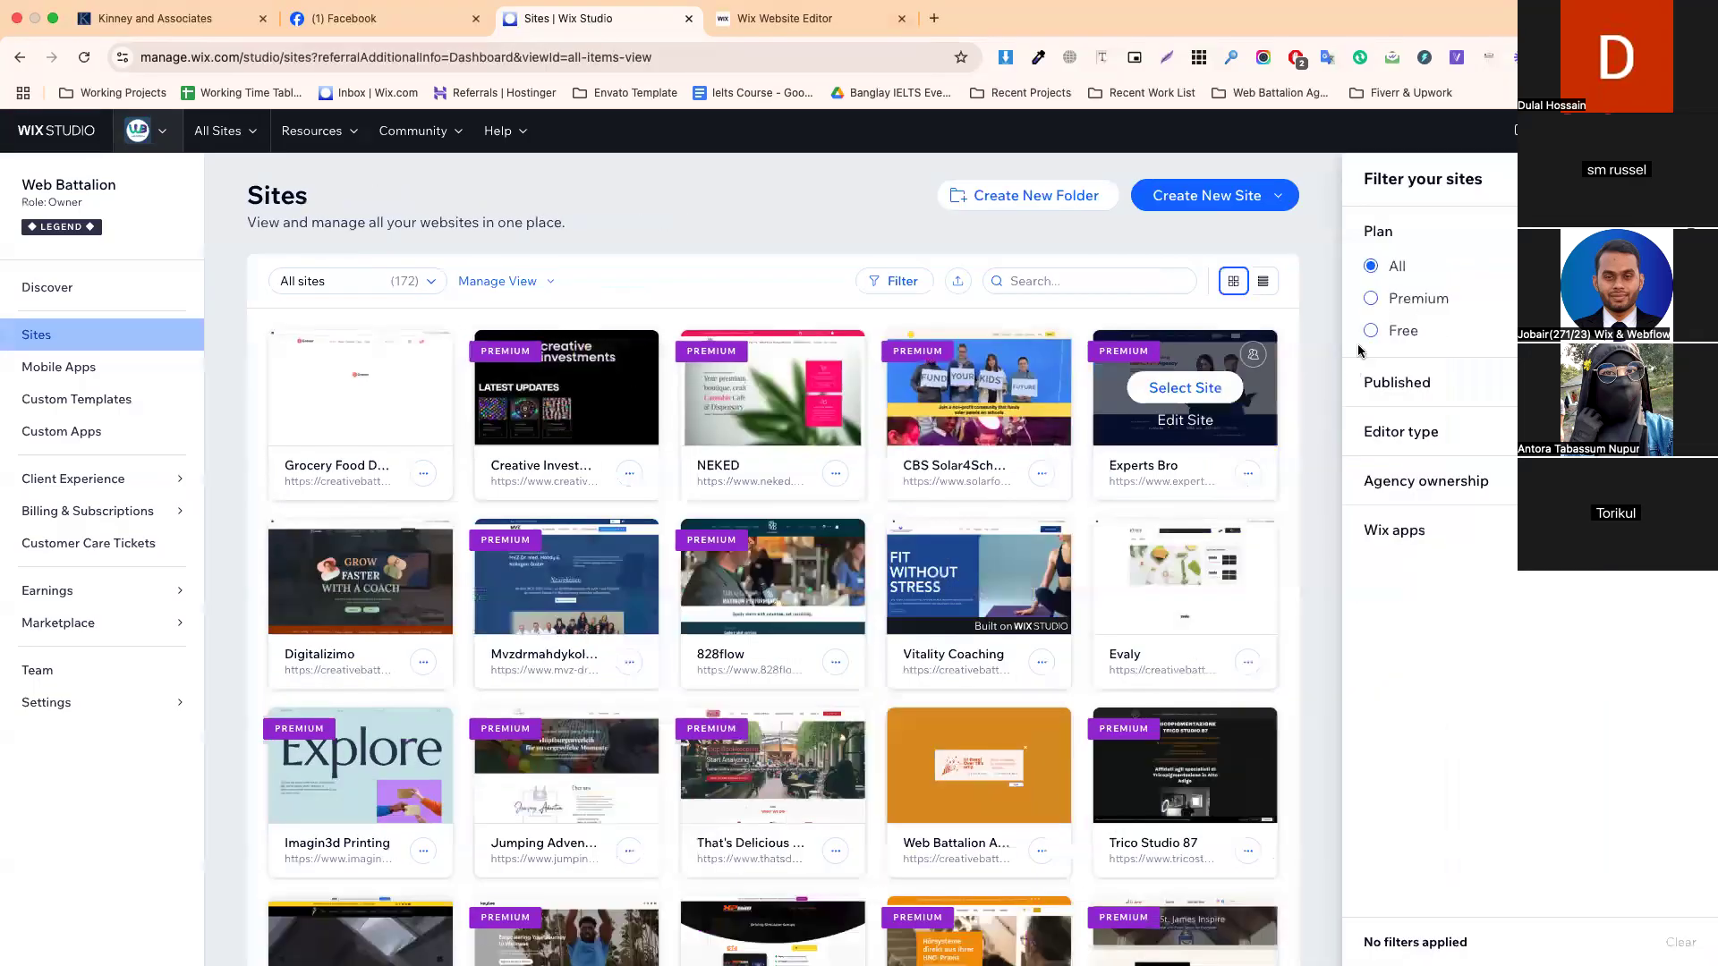
left_click(1371, 331)
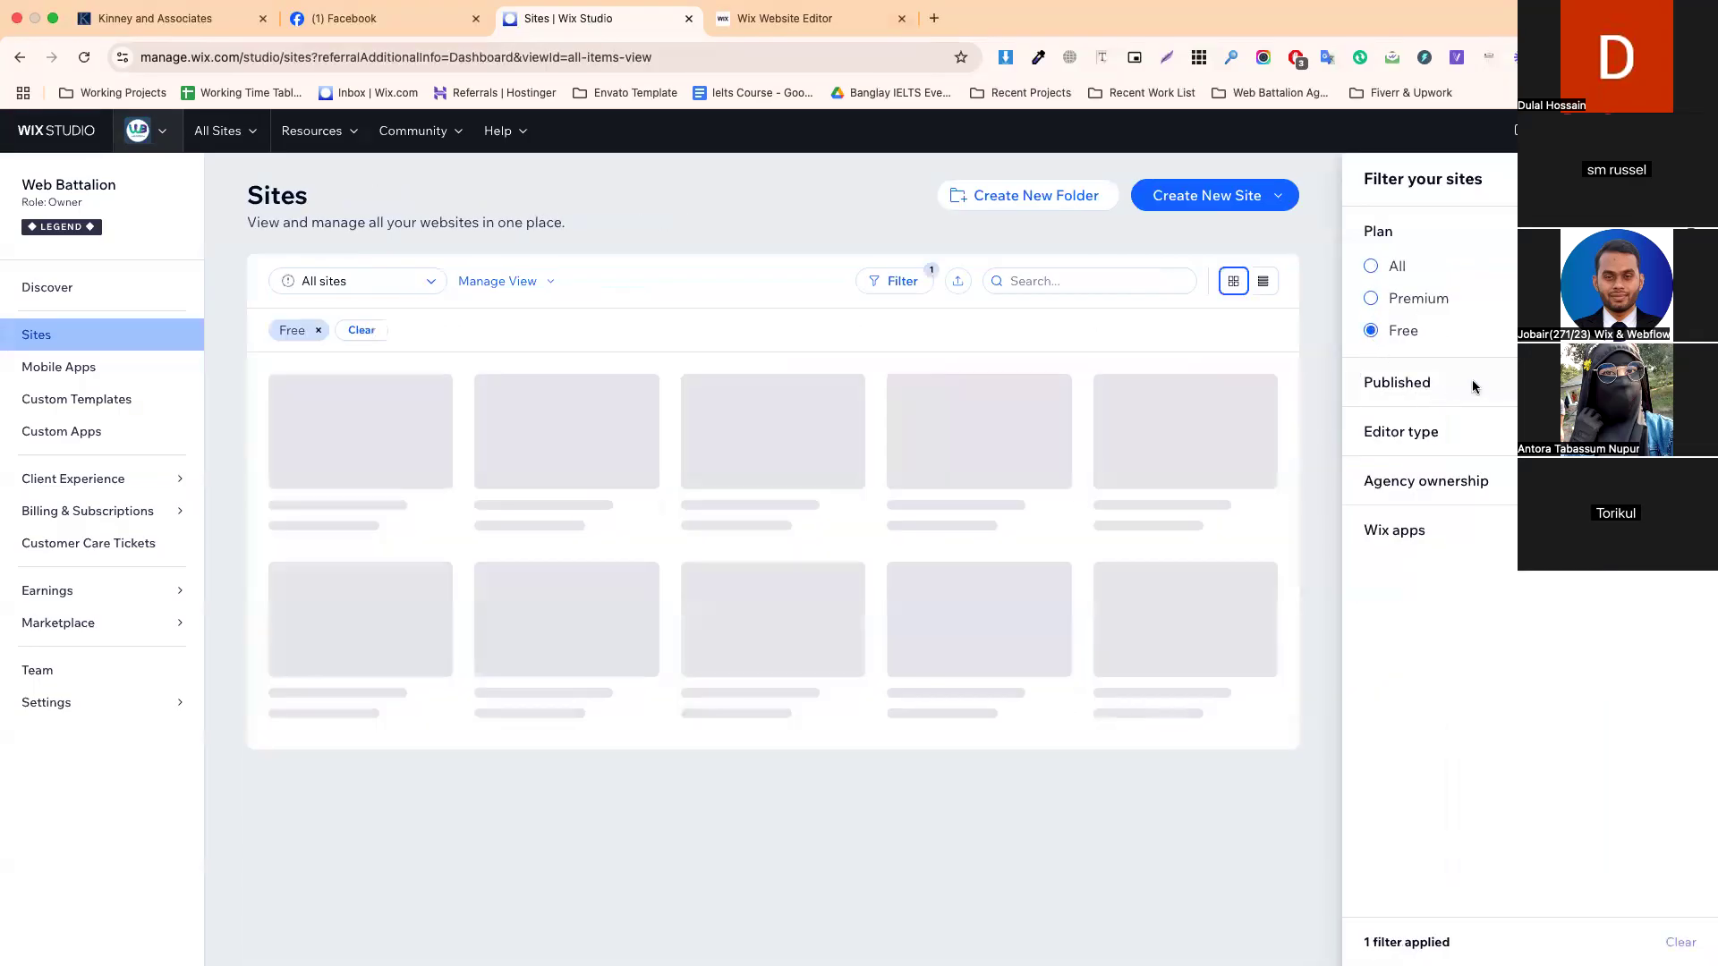
left_click(1407, 437)
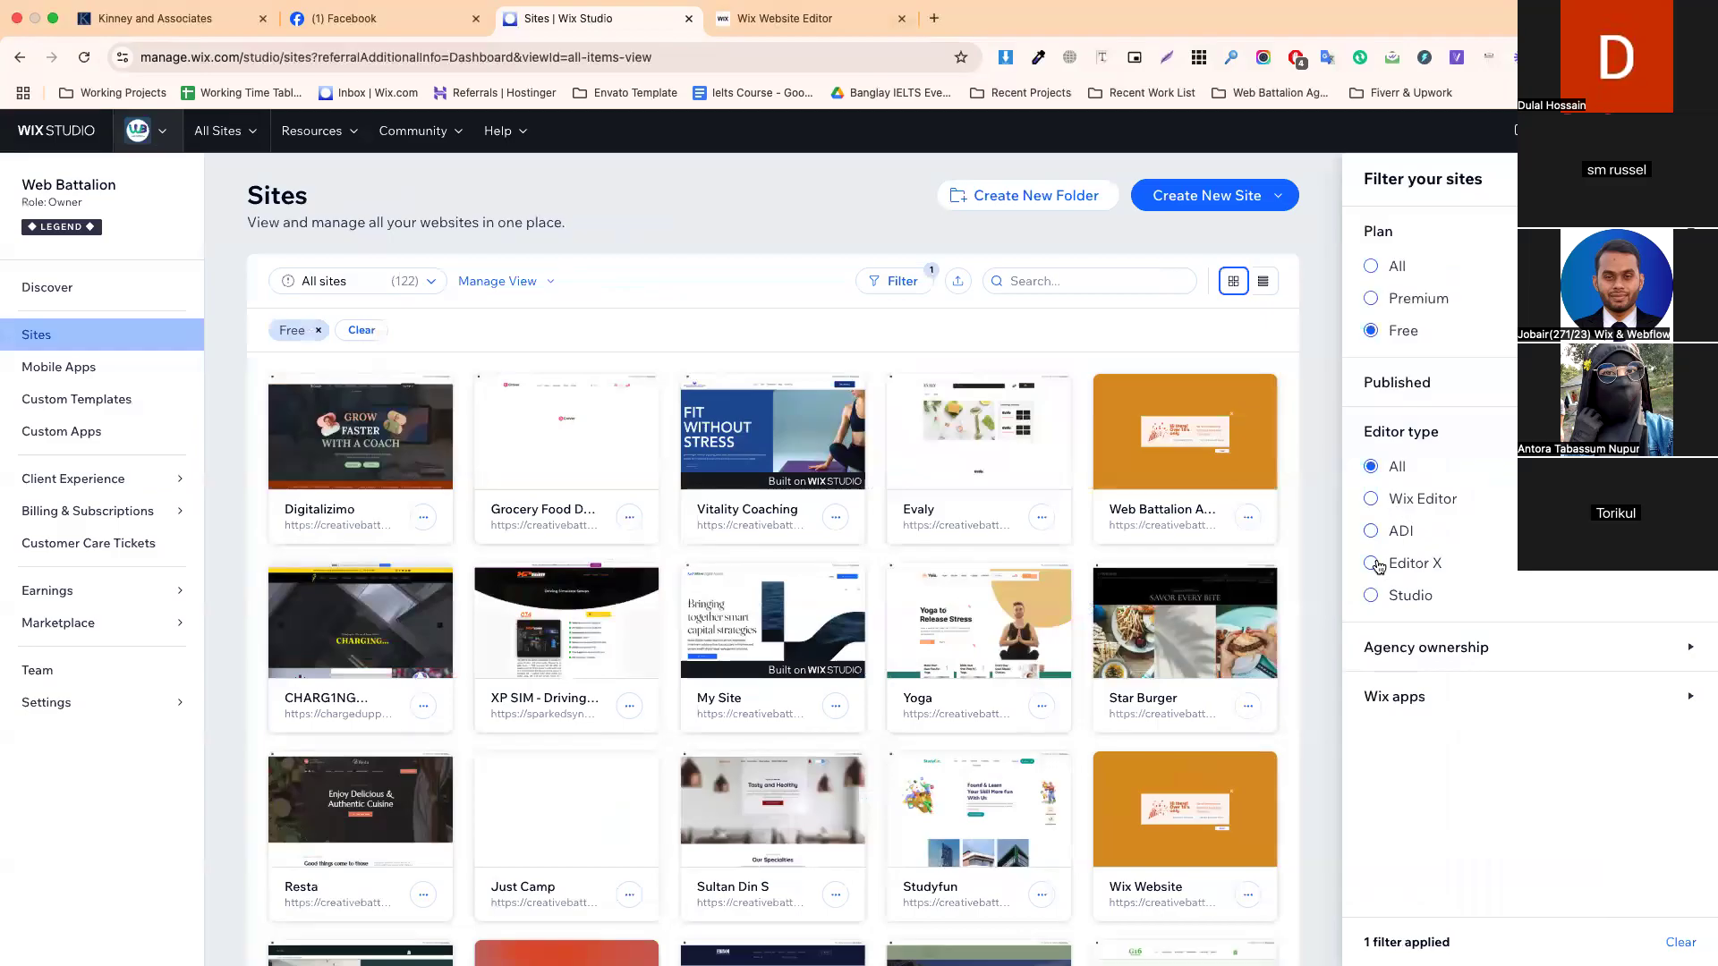
left_click(1372, 597)
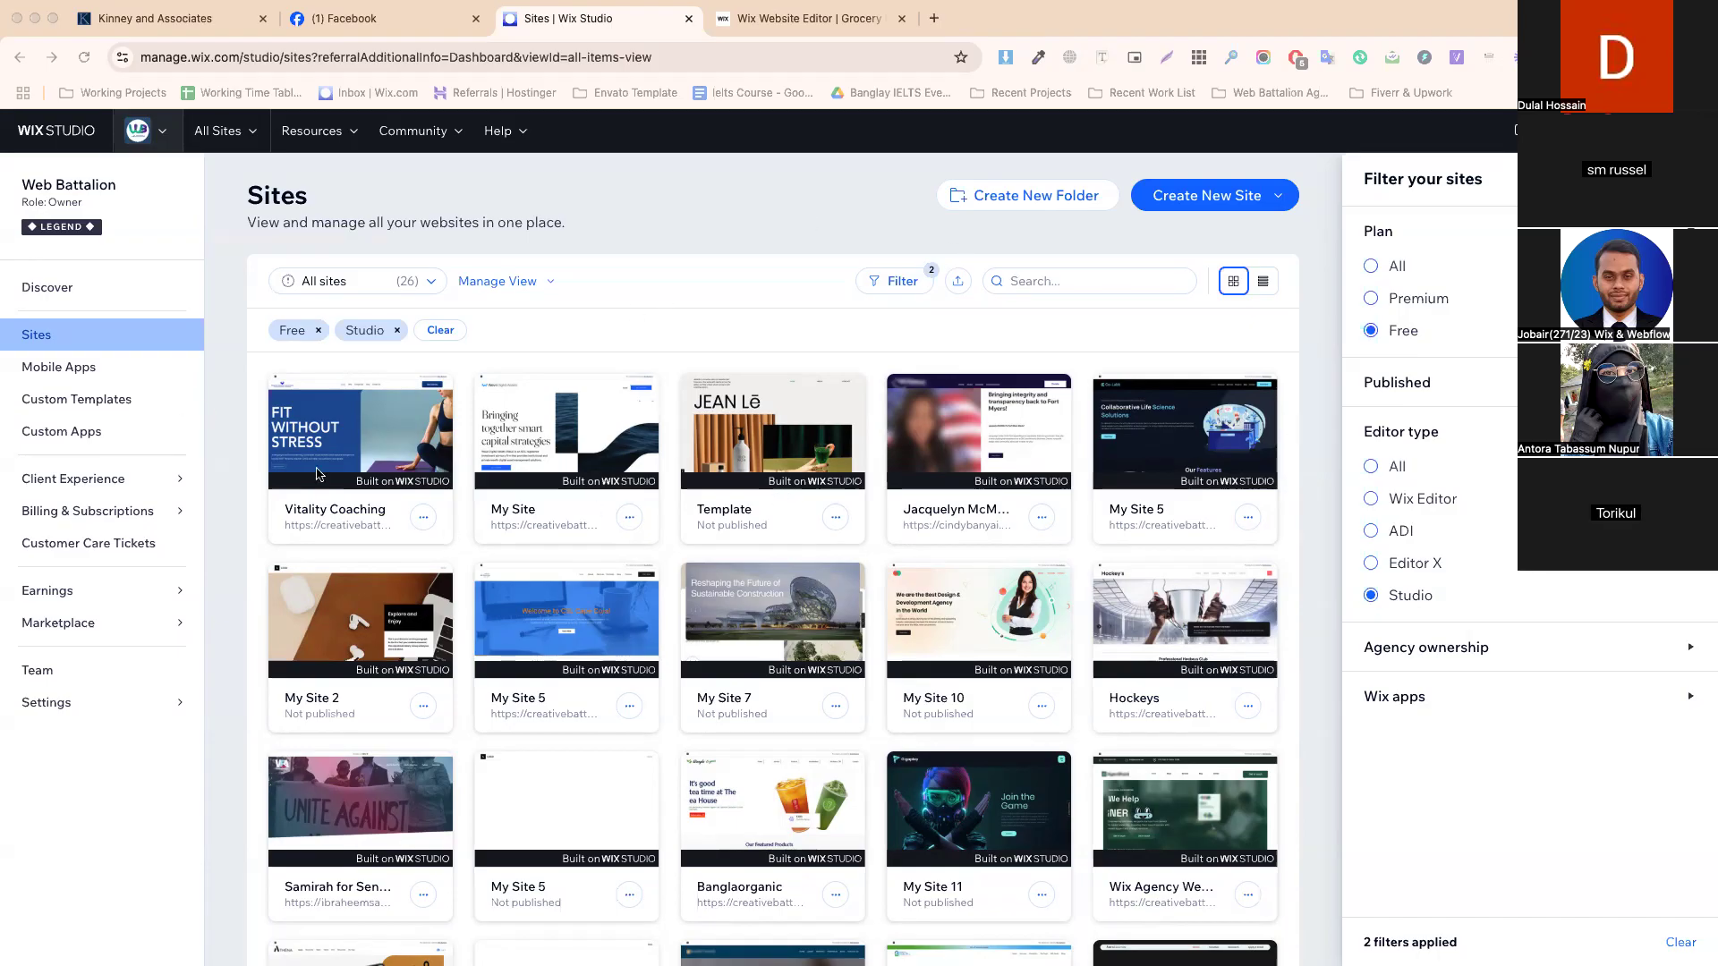
- Open the published Vitality Coaching site and look through its home page down to the footer
left_click(346, 528)
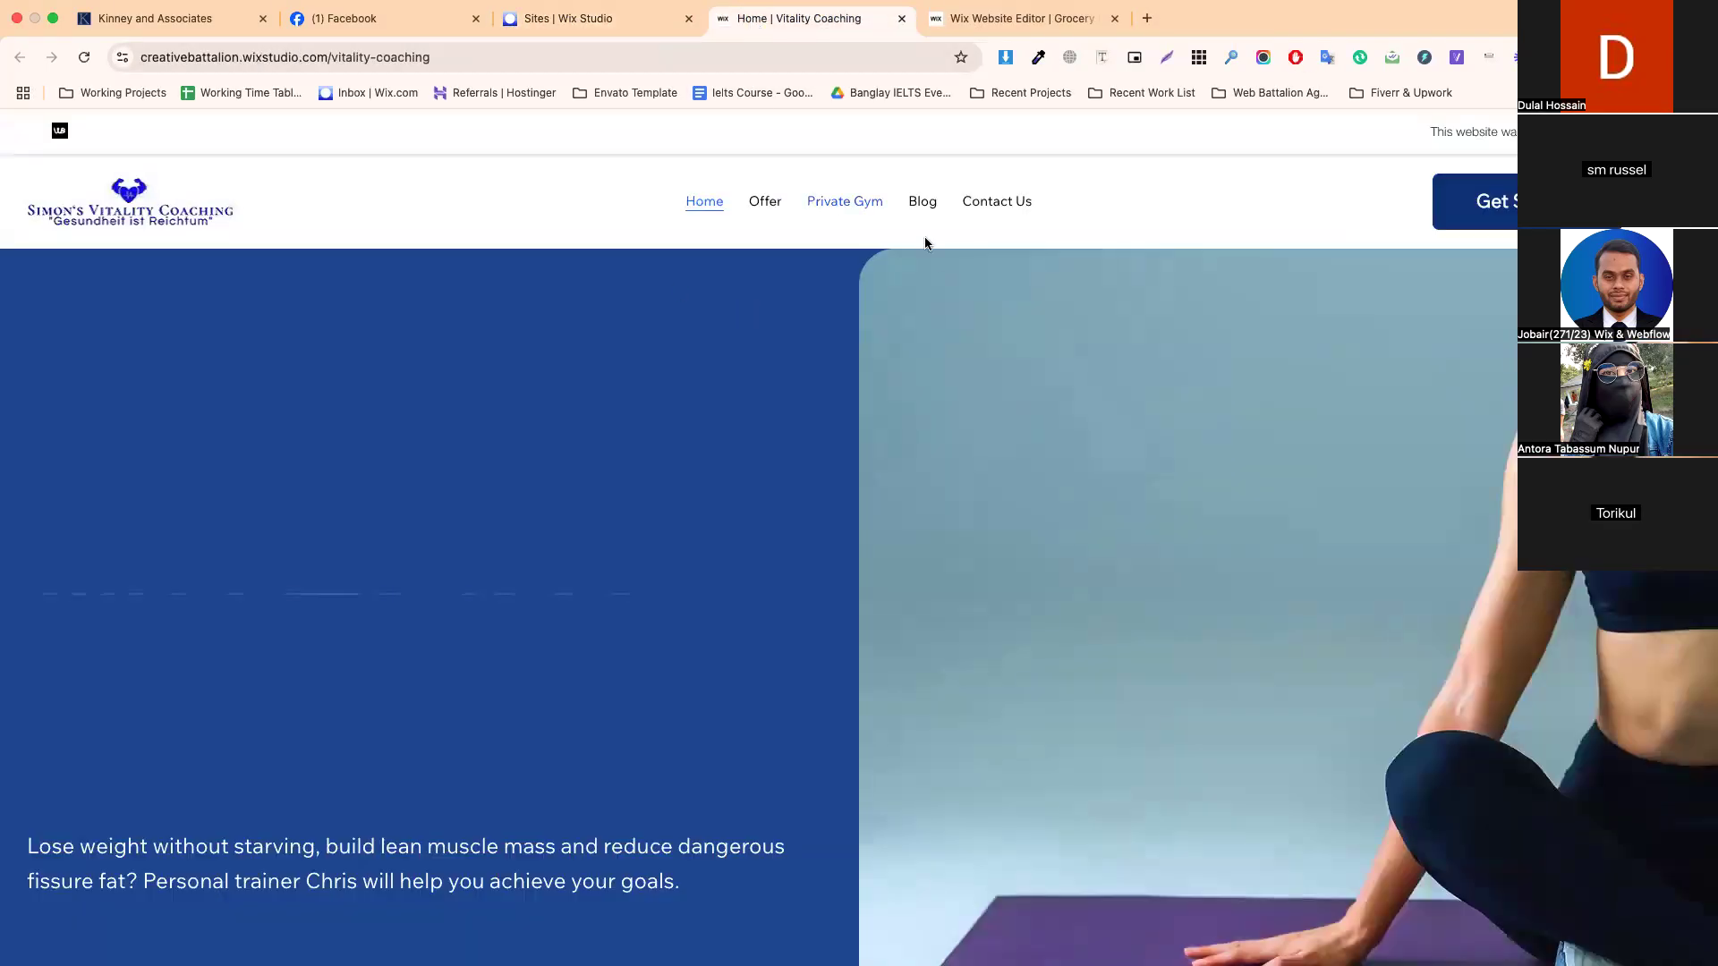
scroll(874, 435, "down", 20)
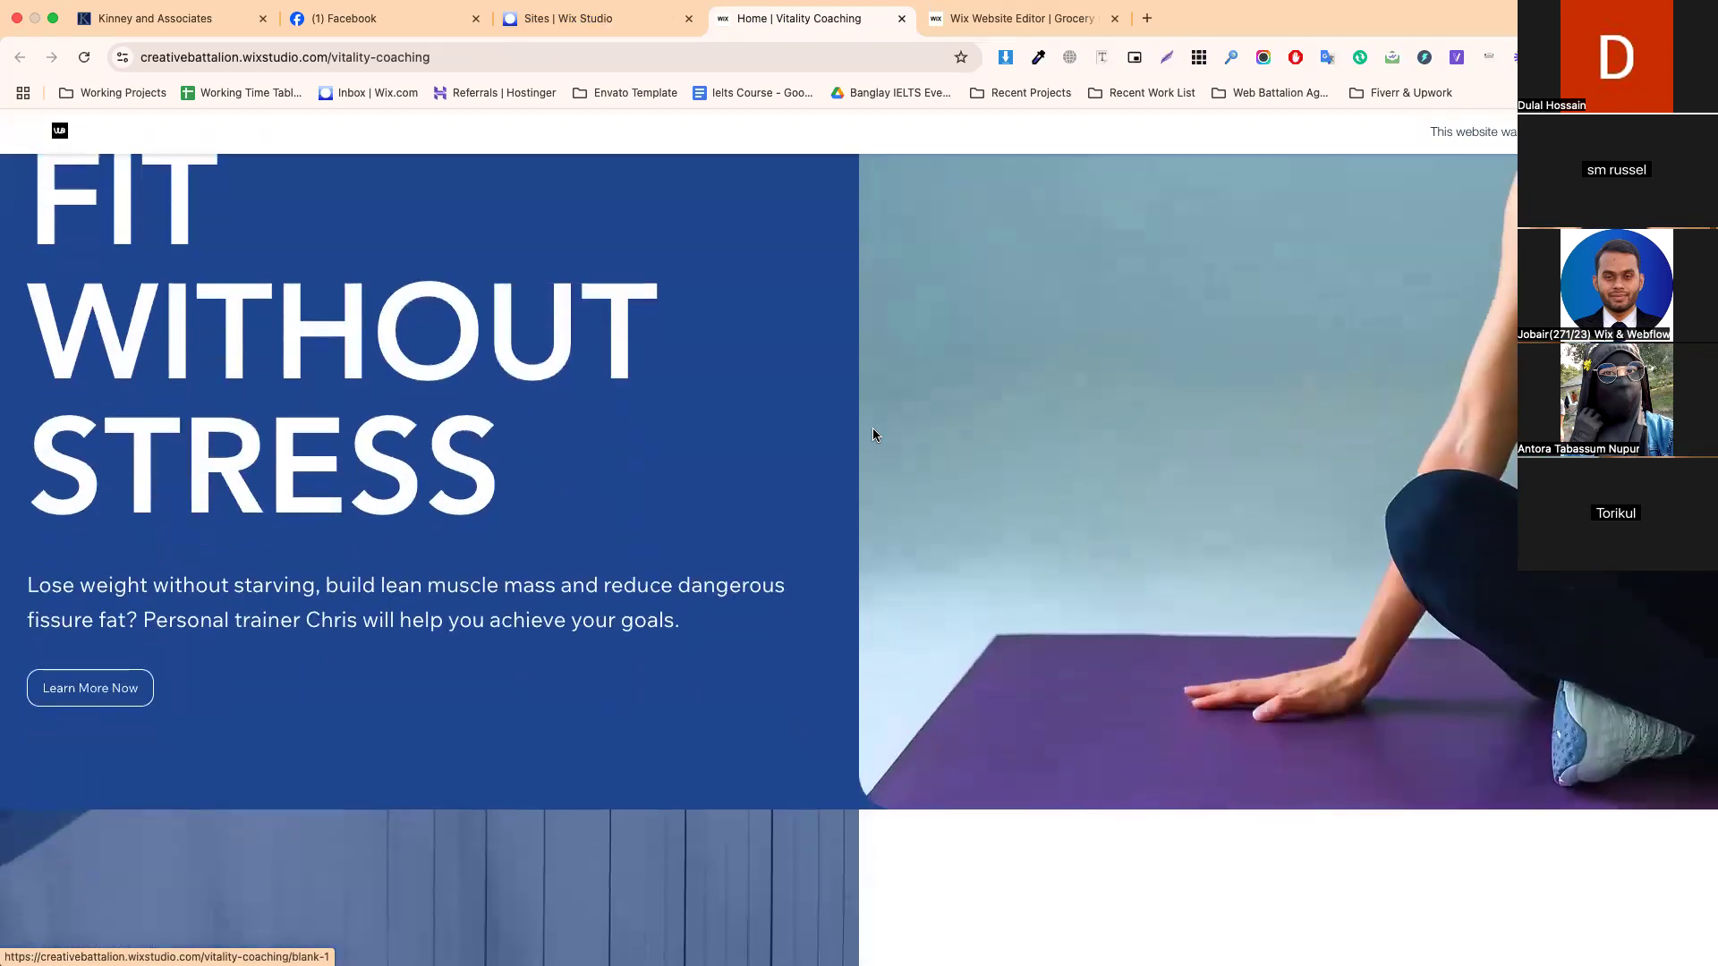
scroll(874, 435, "down", 20)
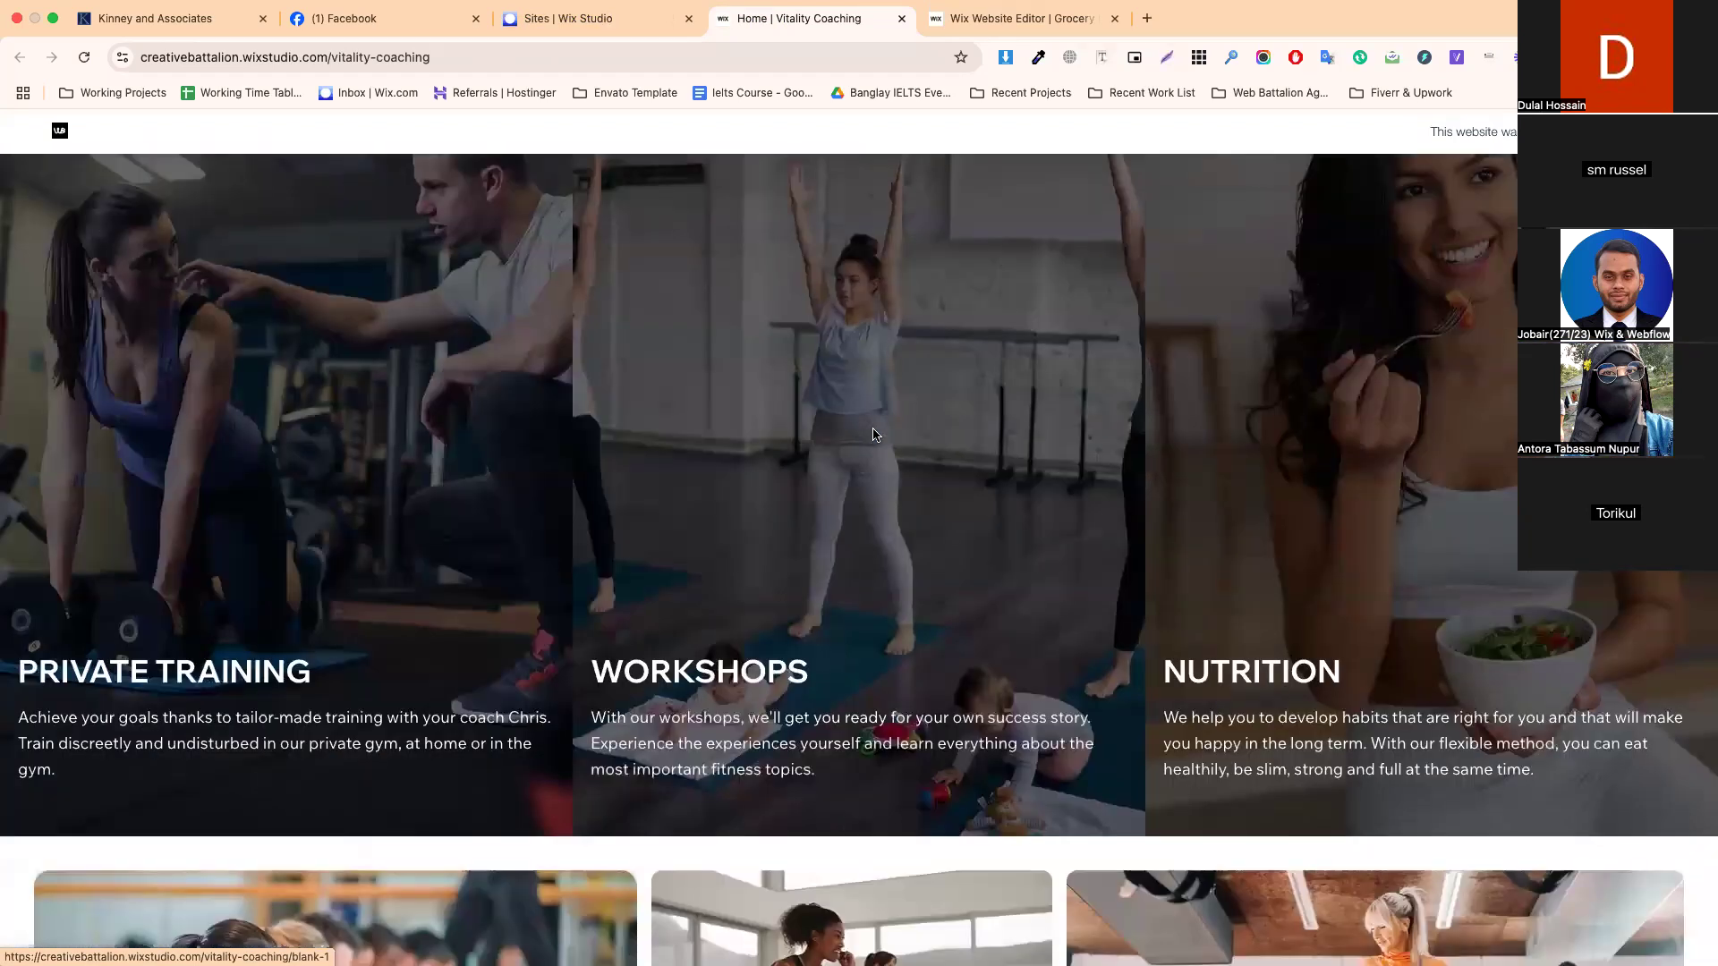
scroll(875, 435, "down", 15)
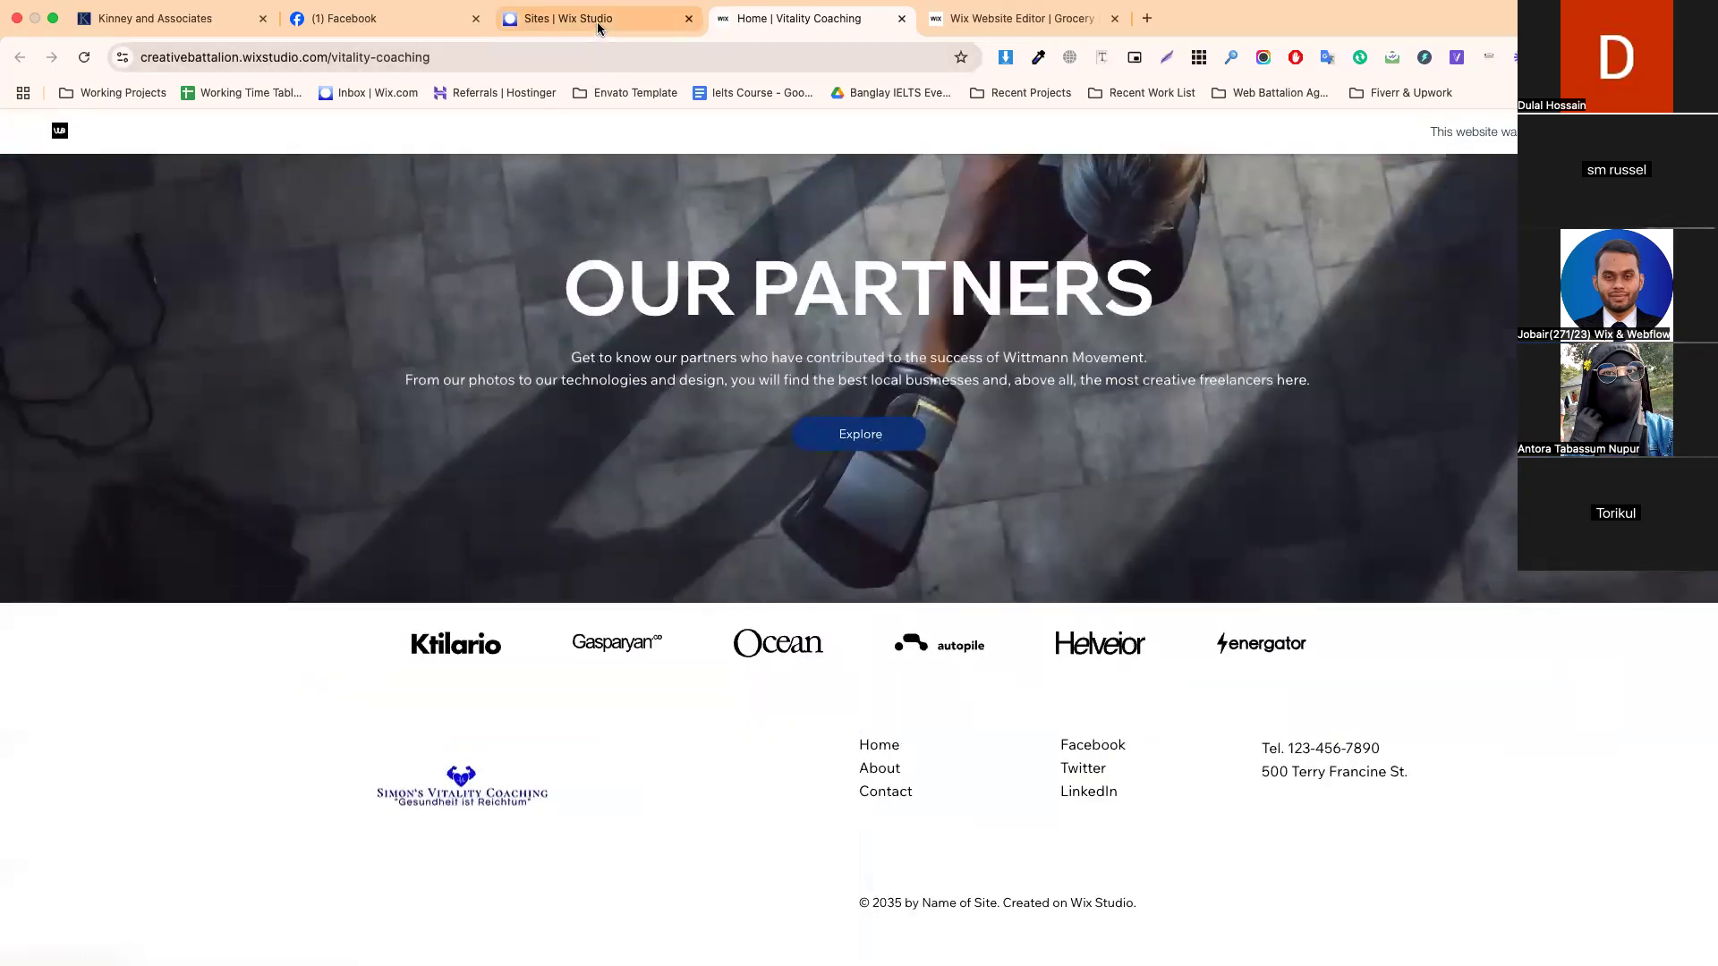
- Open the Vitality Coaching site for editing and bring the published home page back to its top
left_click(564, 18)
mouse_move(347, 411)
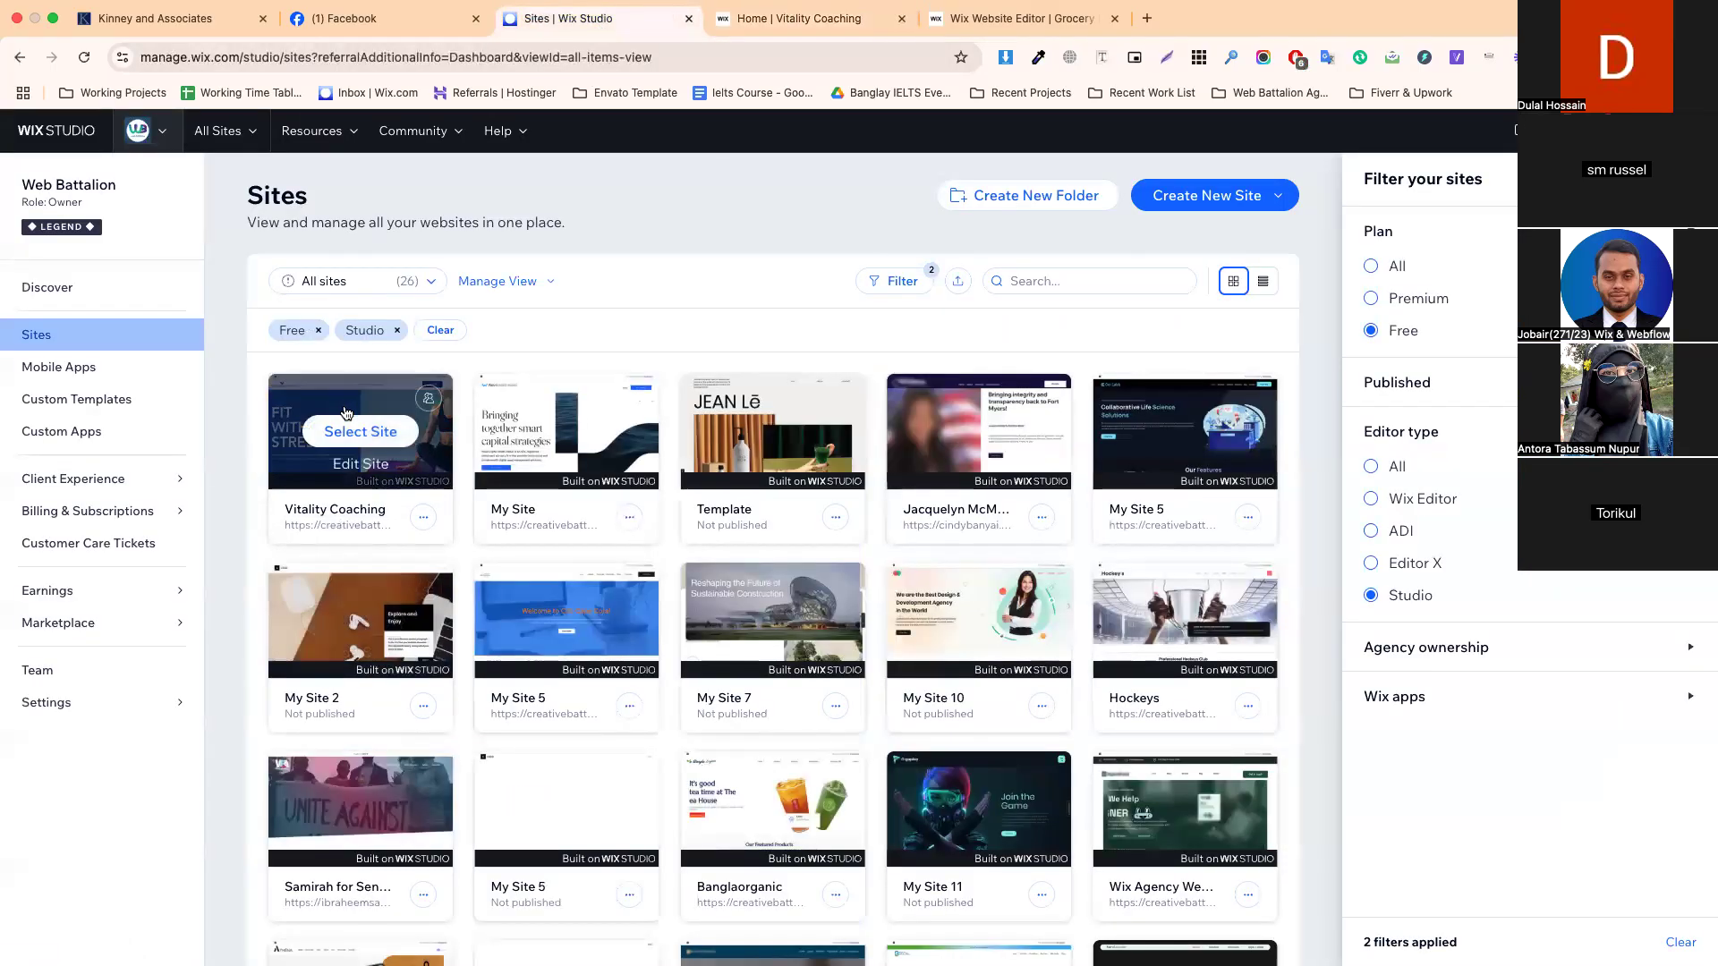
left_click(361, 462)
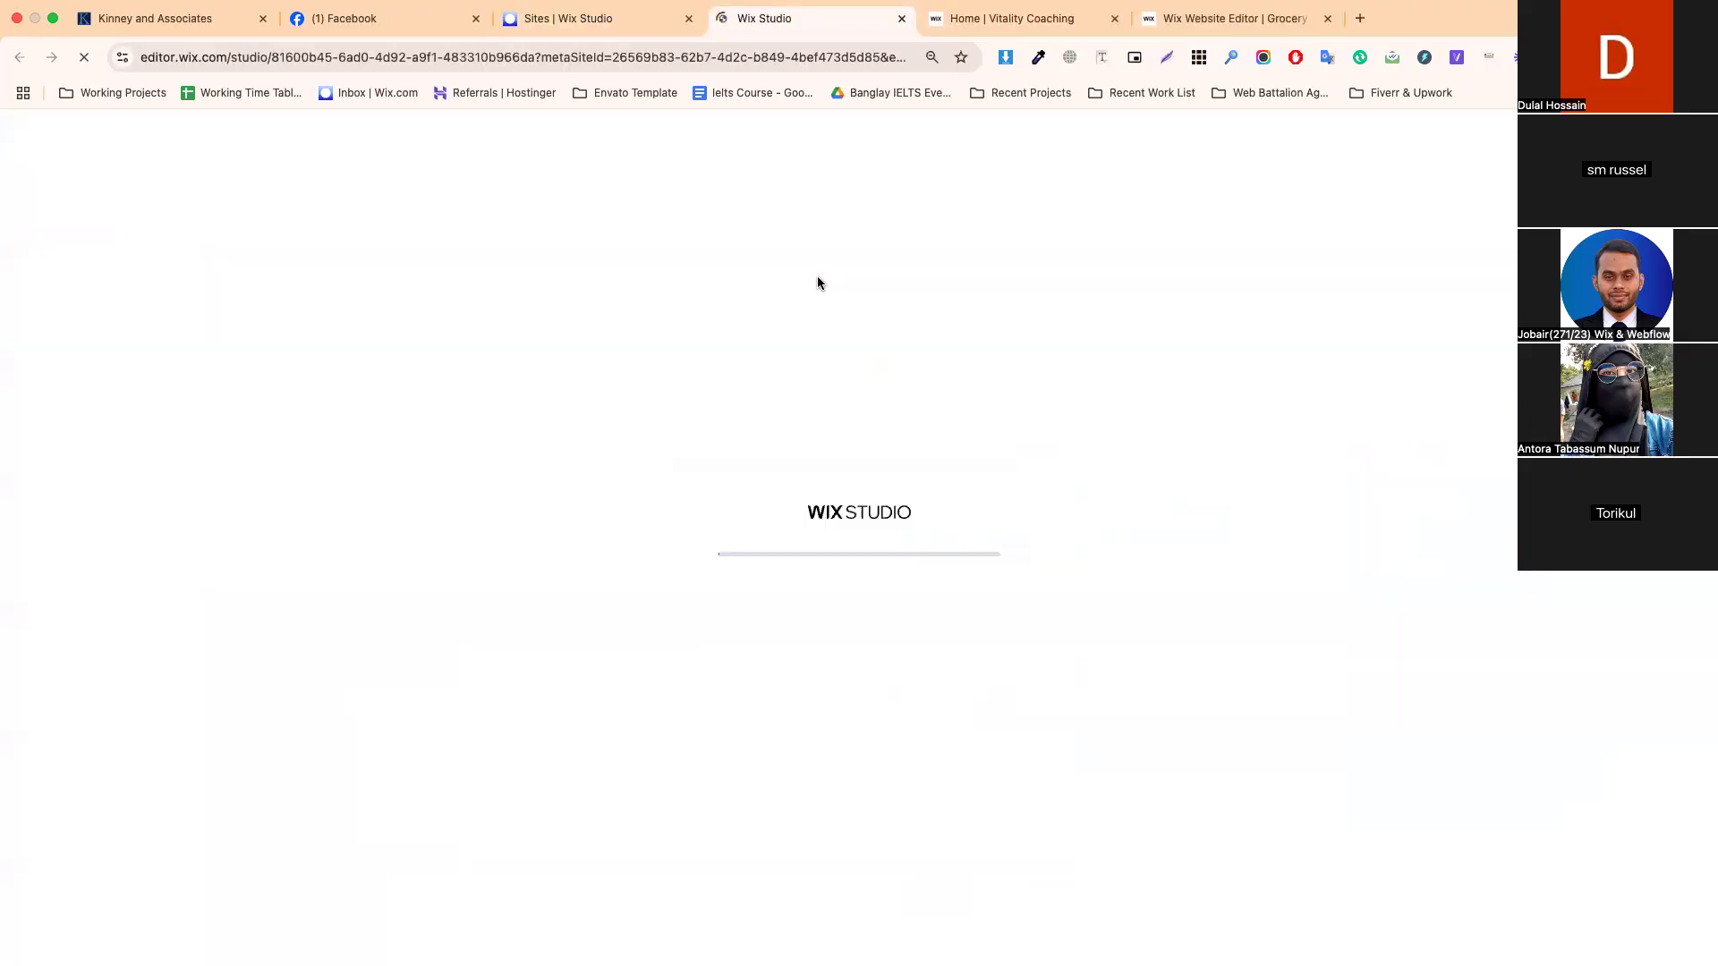
left_click(953, 22)
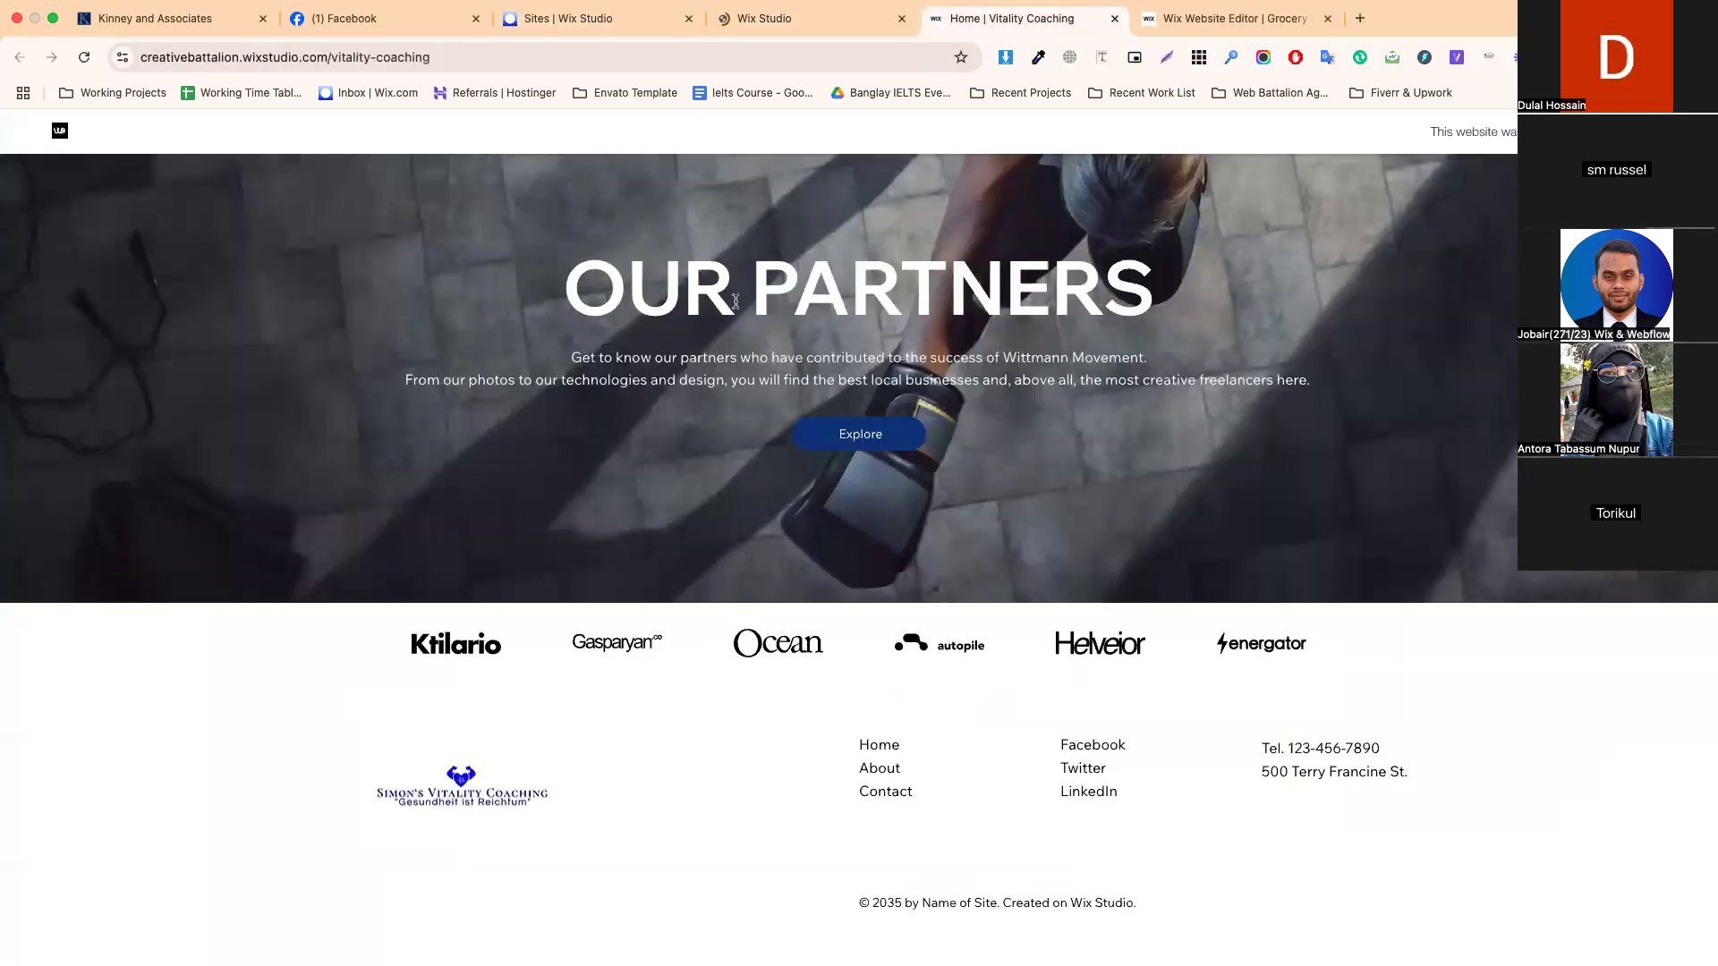
scroll(729, 302, "up", 15)
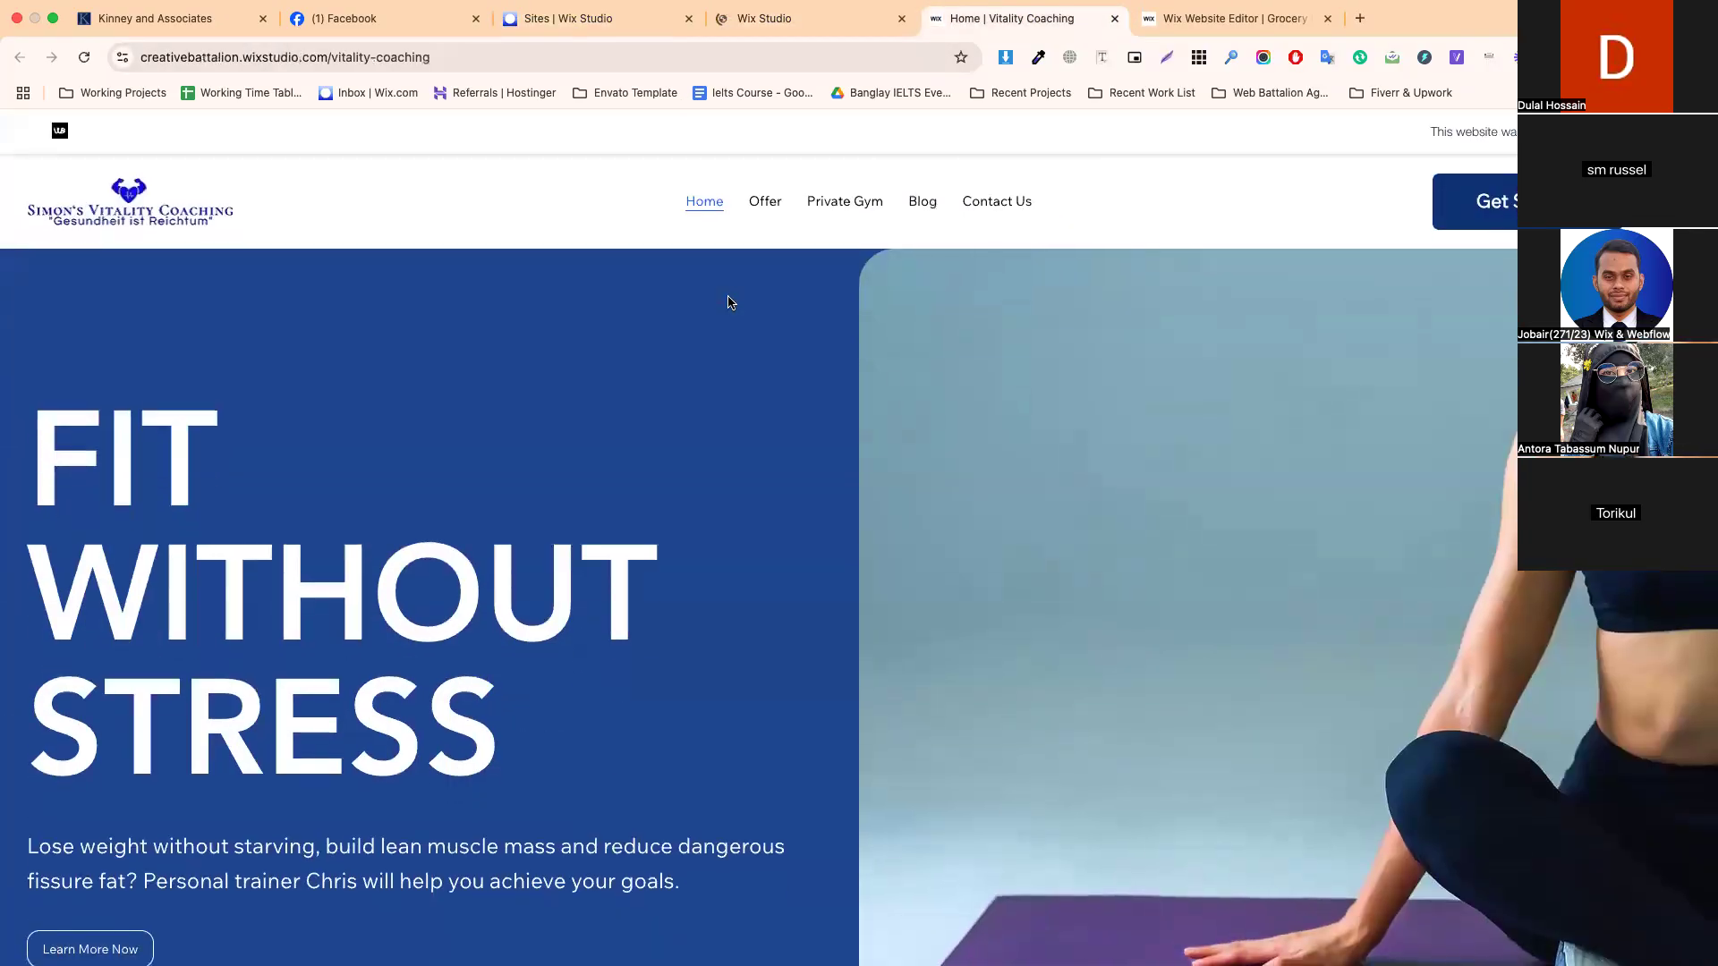
left_click(788, 20)
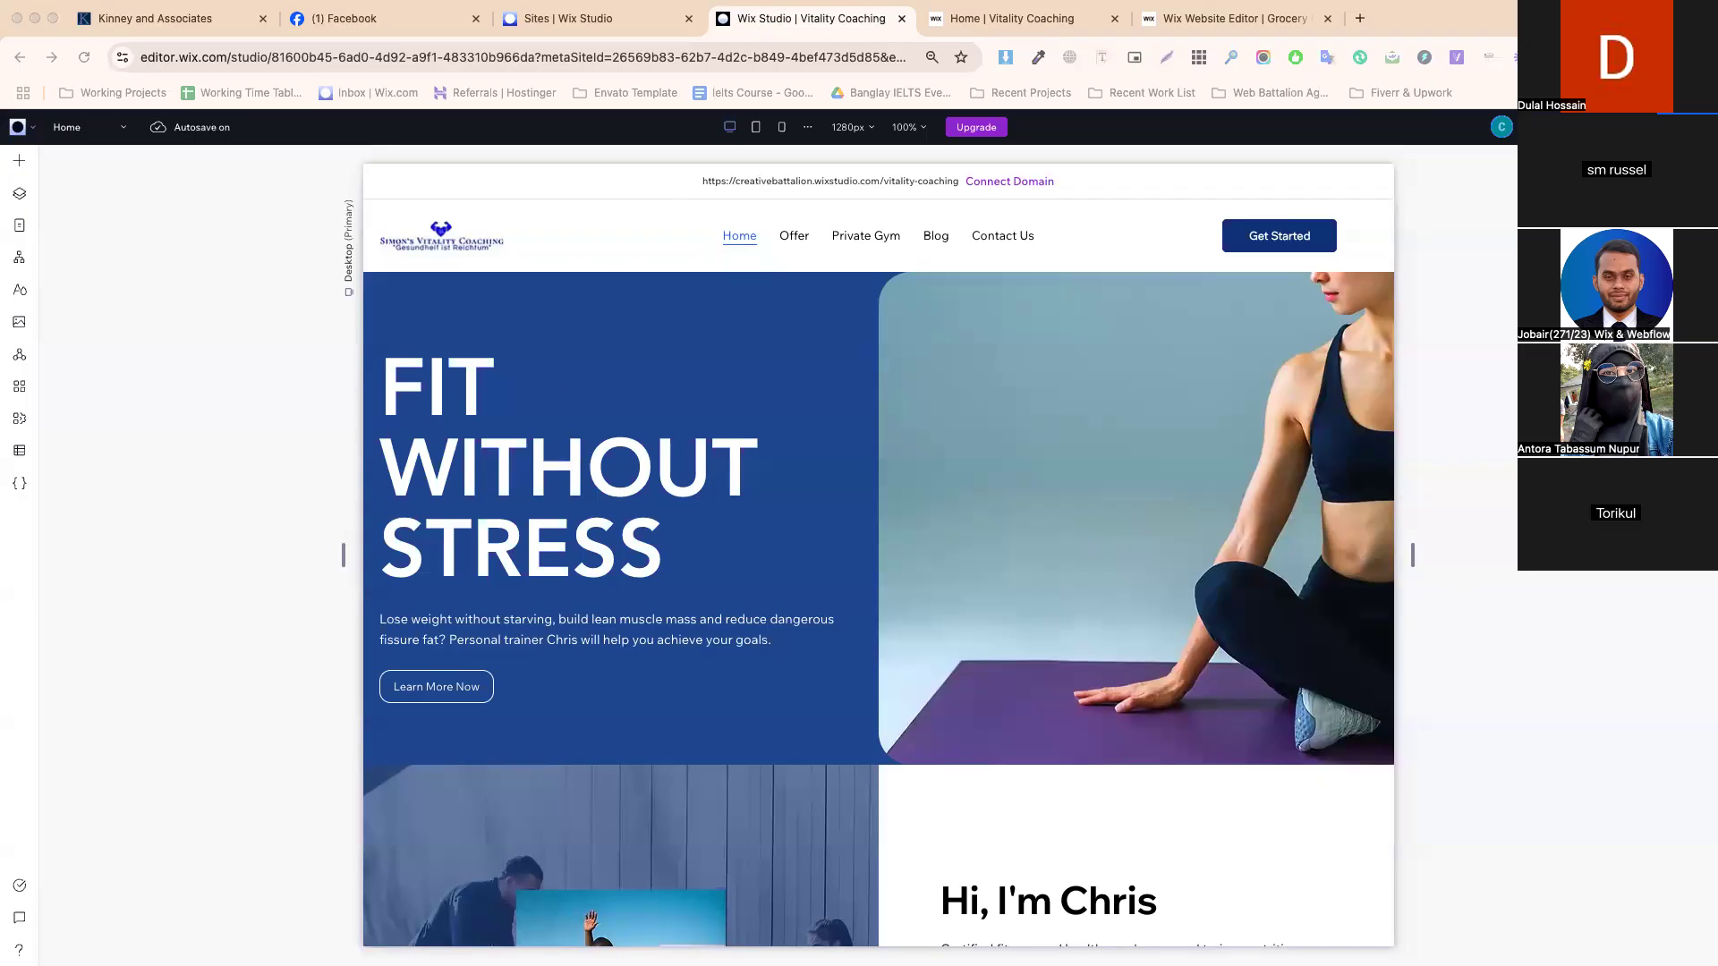
- Look at the Home page's layers and the page selector, and show the list of site pages
left_click(292, 301)
left_click(17, 194)
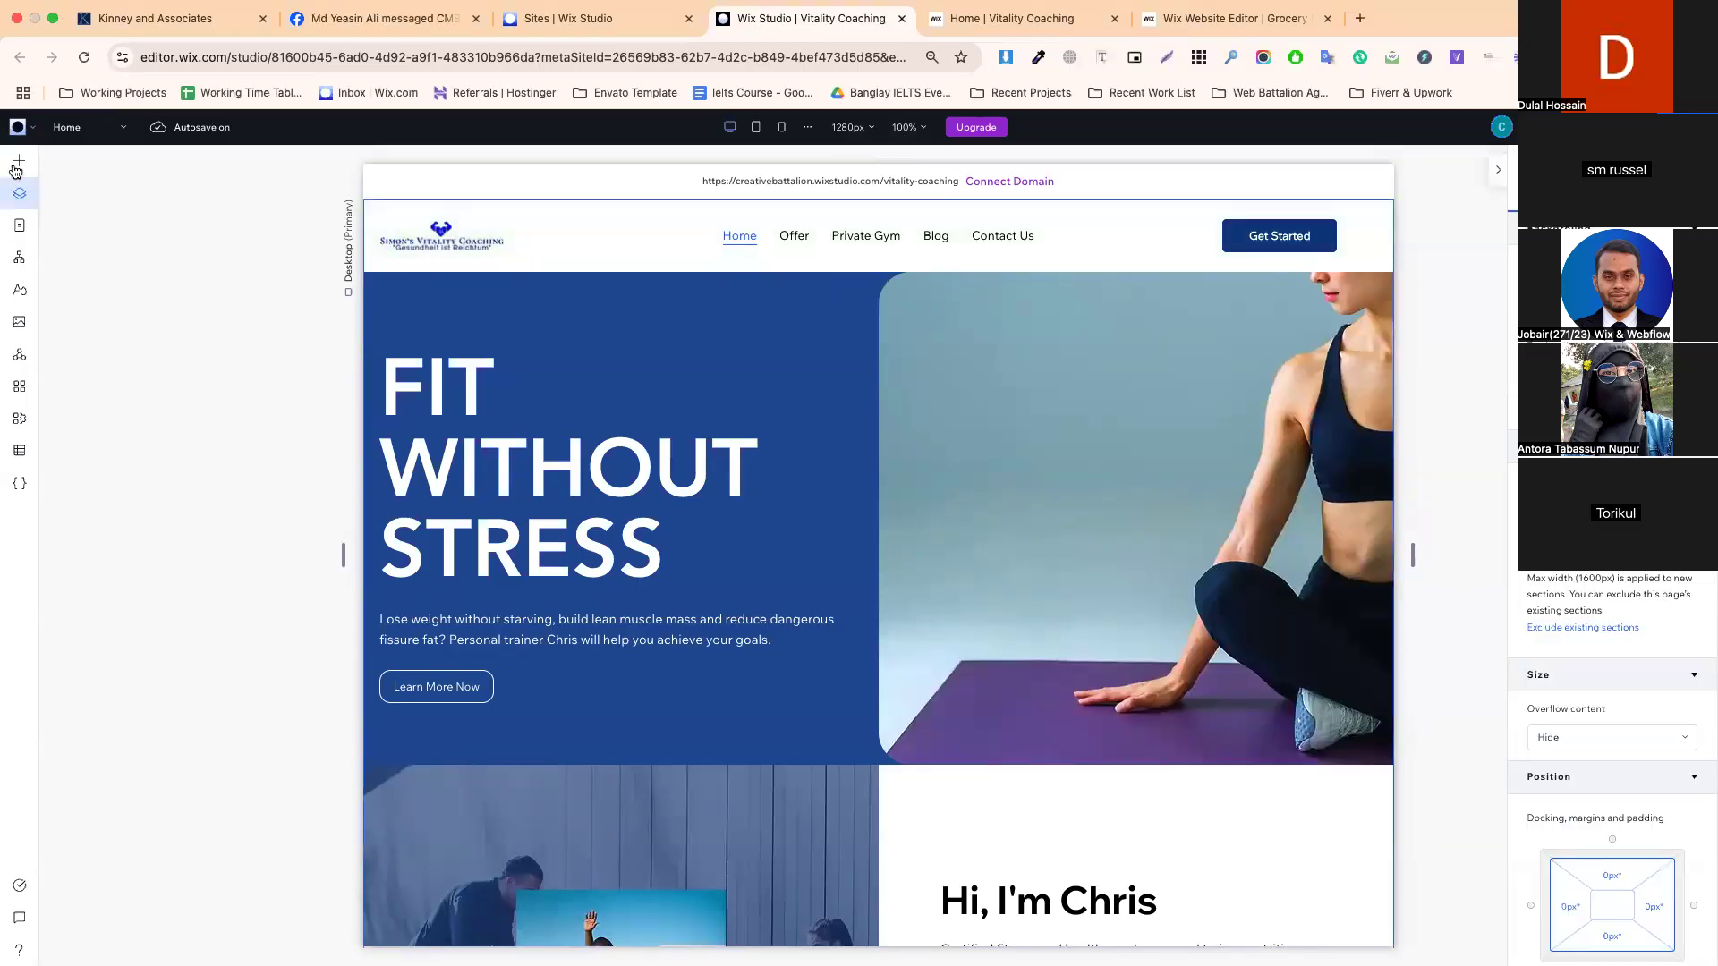
left_click(68, 130)
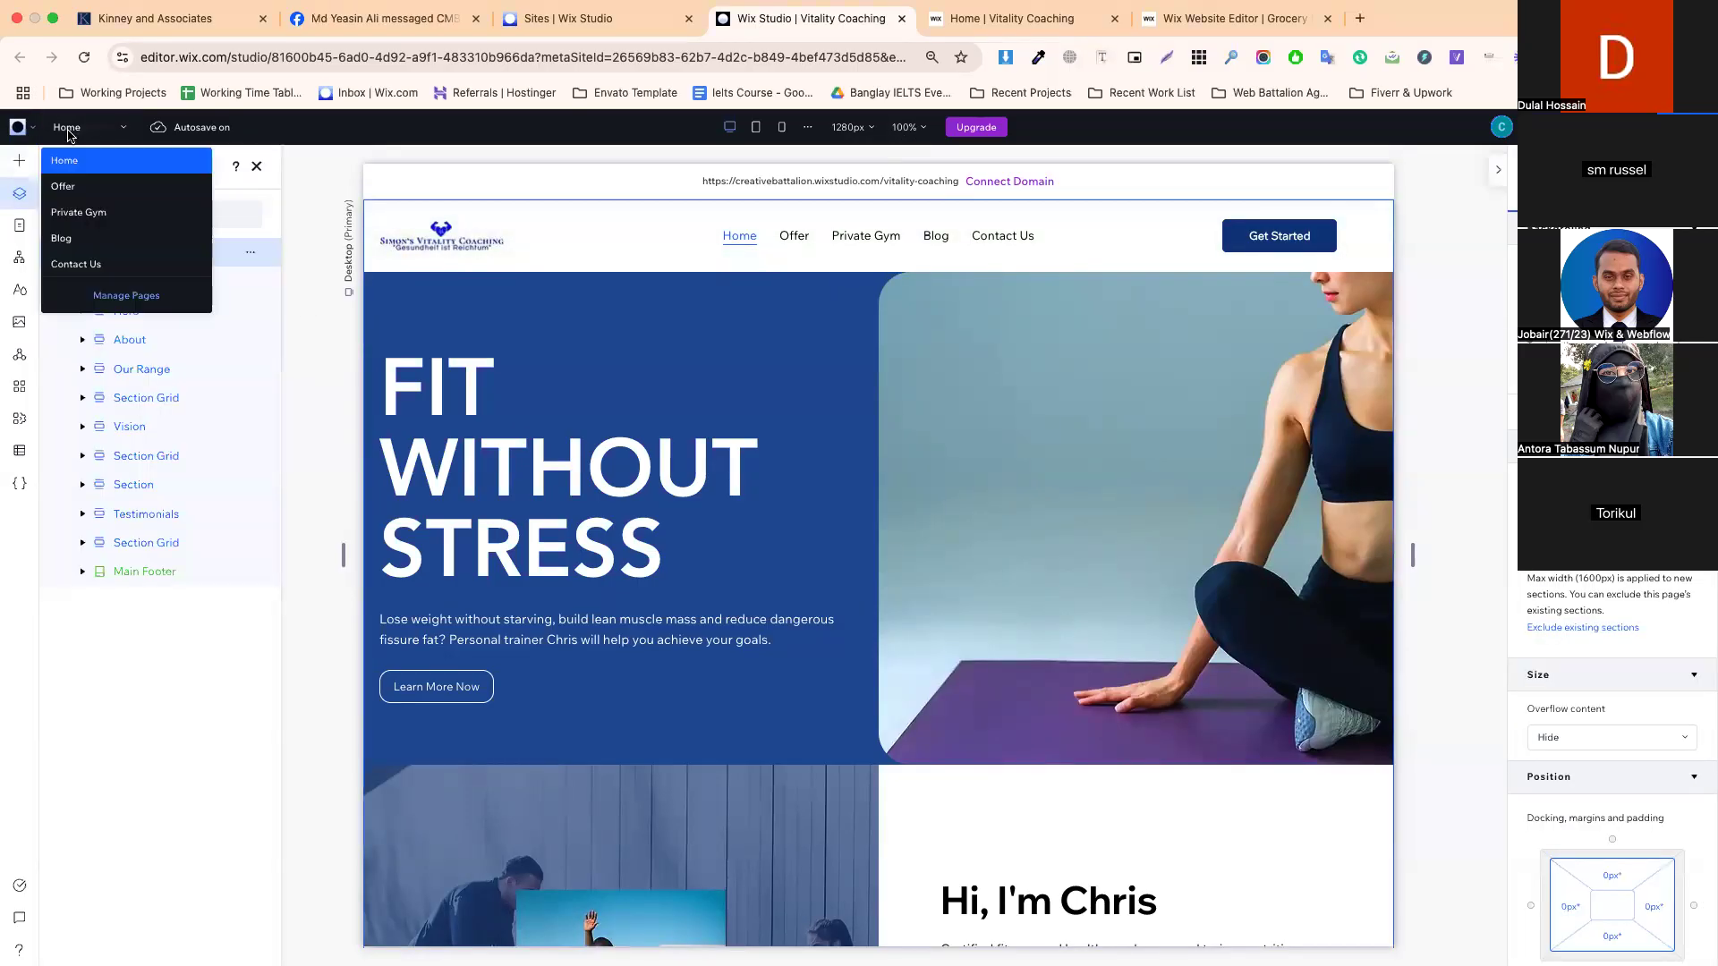
left_click(326, 169)
left_click(19, 225)
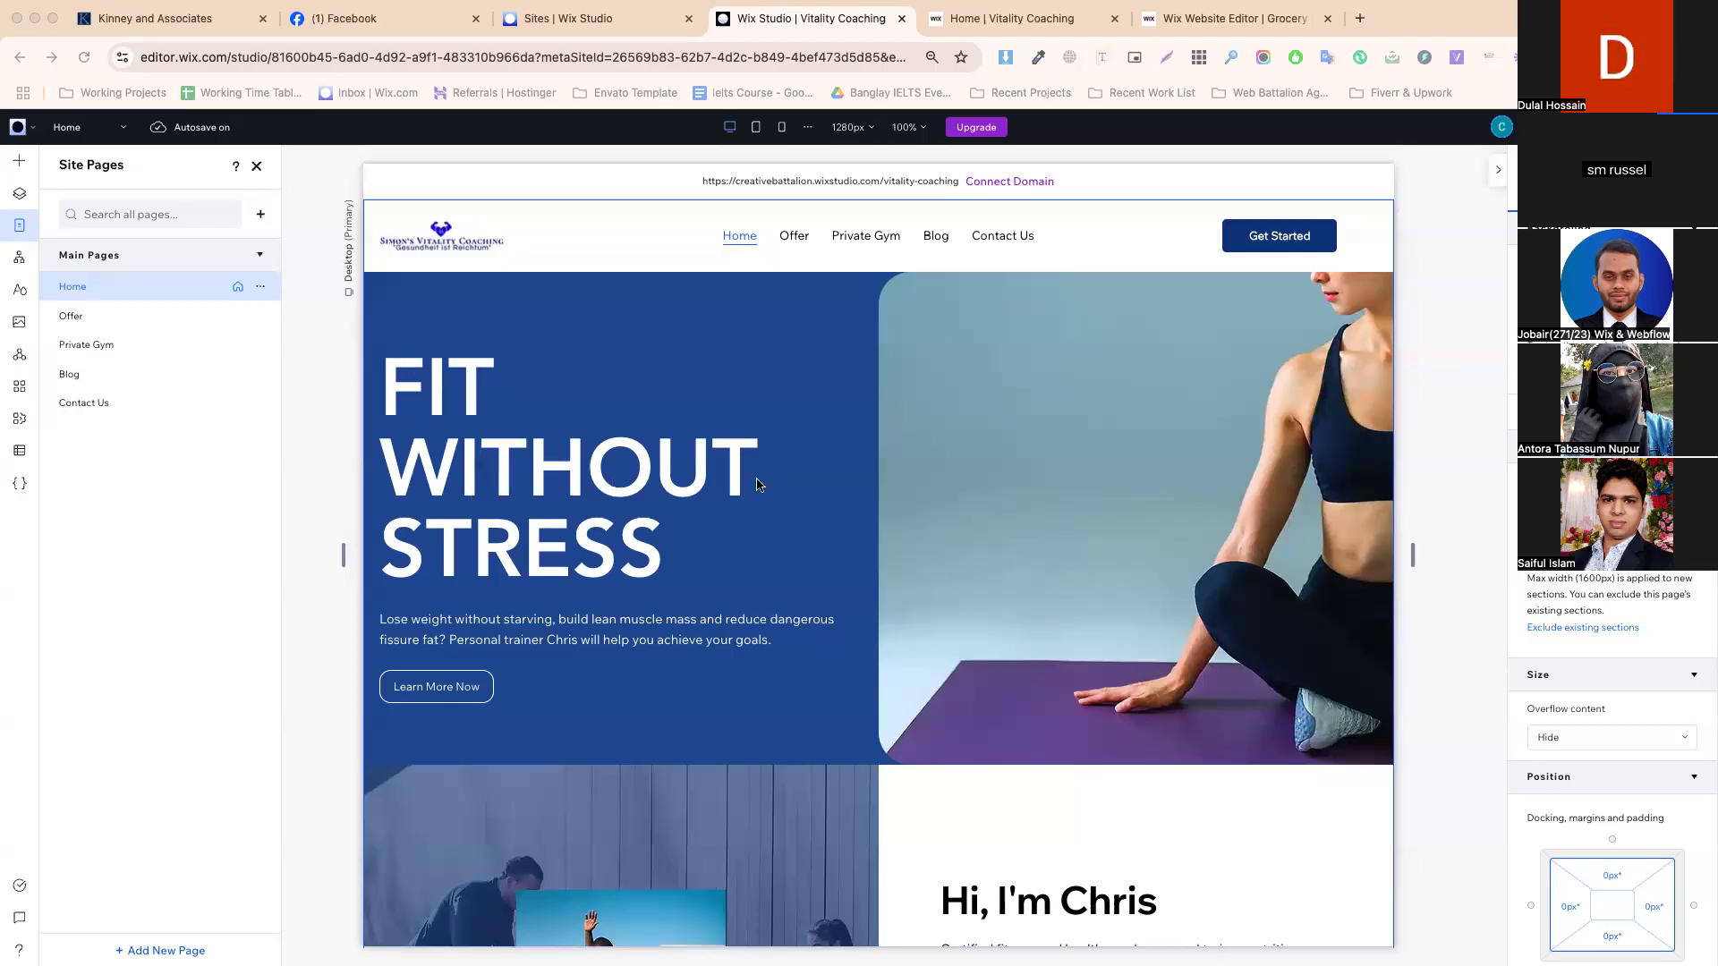
- Inspect the header section and its logo image, and examine the header's position, docking, margin and padding settings
left_click(1498, 170)
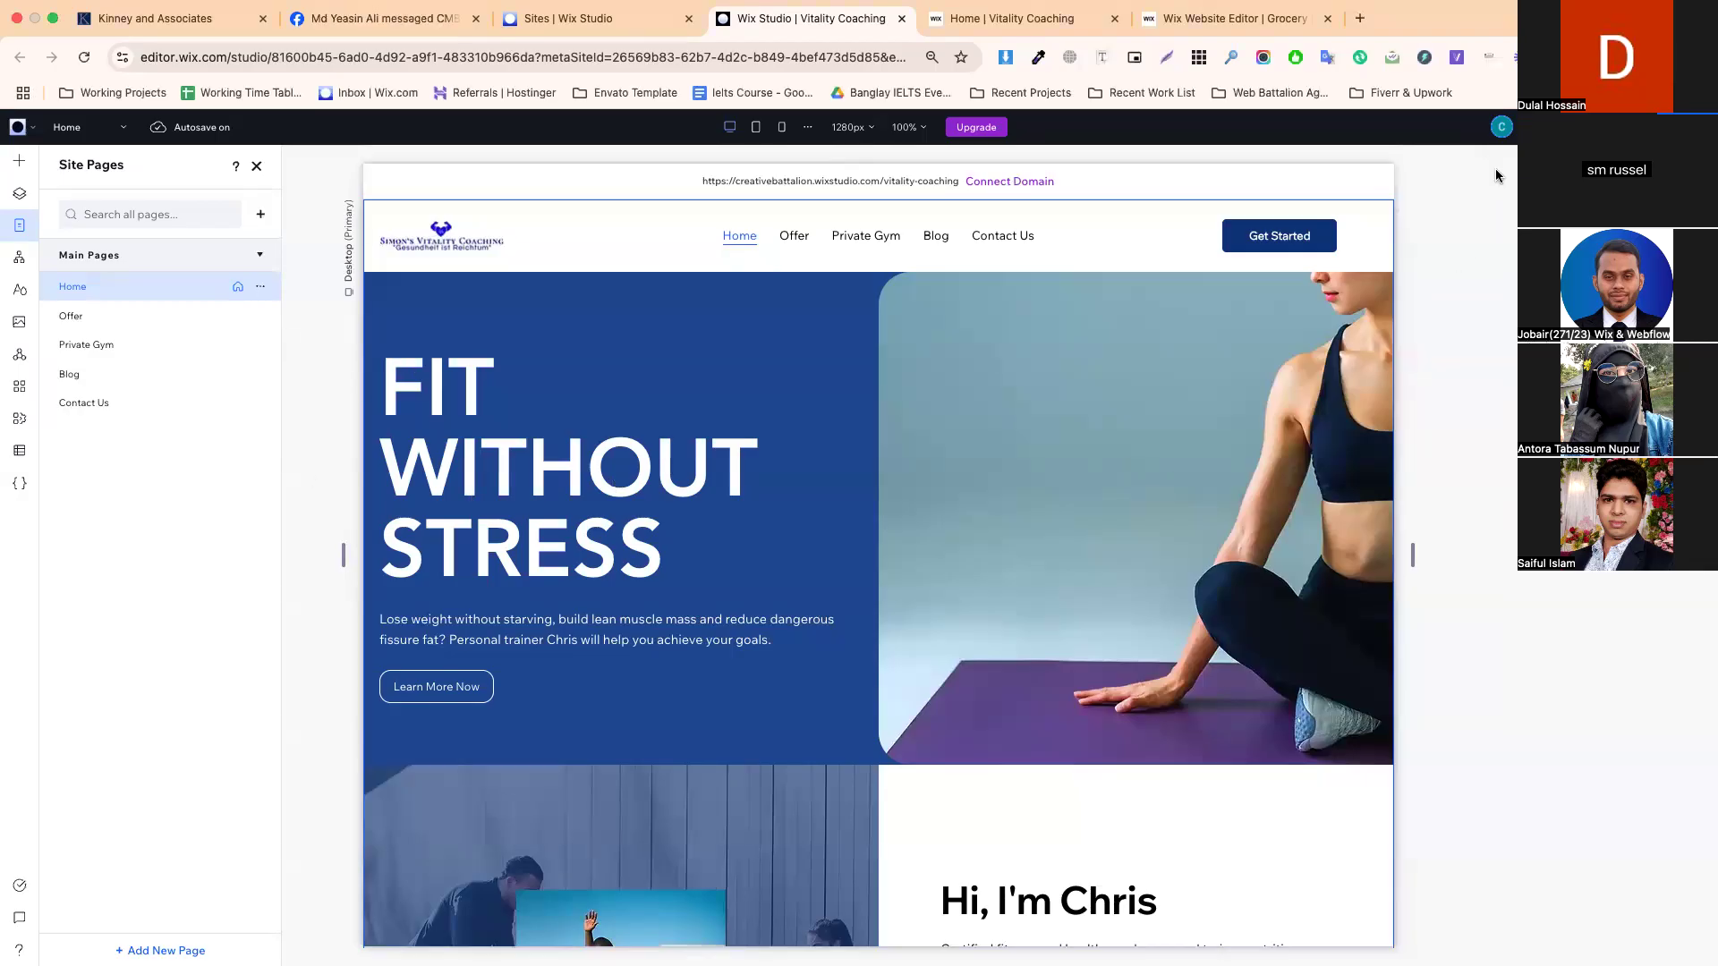
left_click(621, 235)
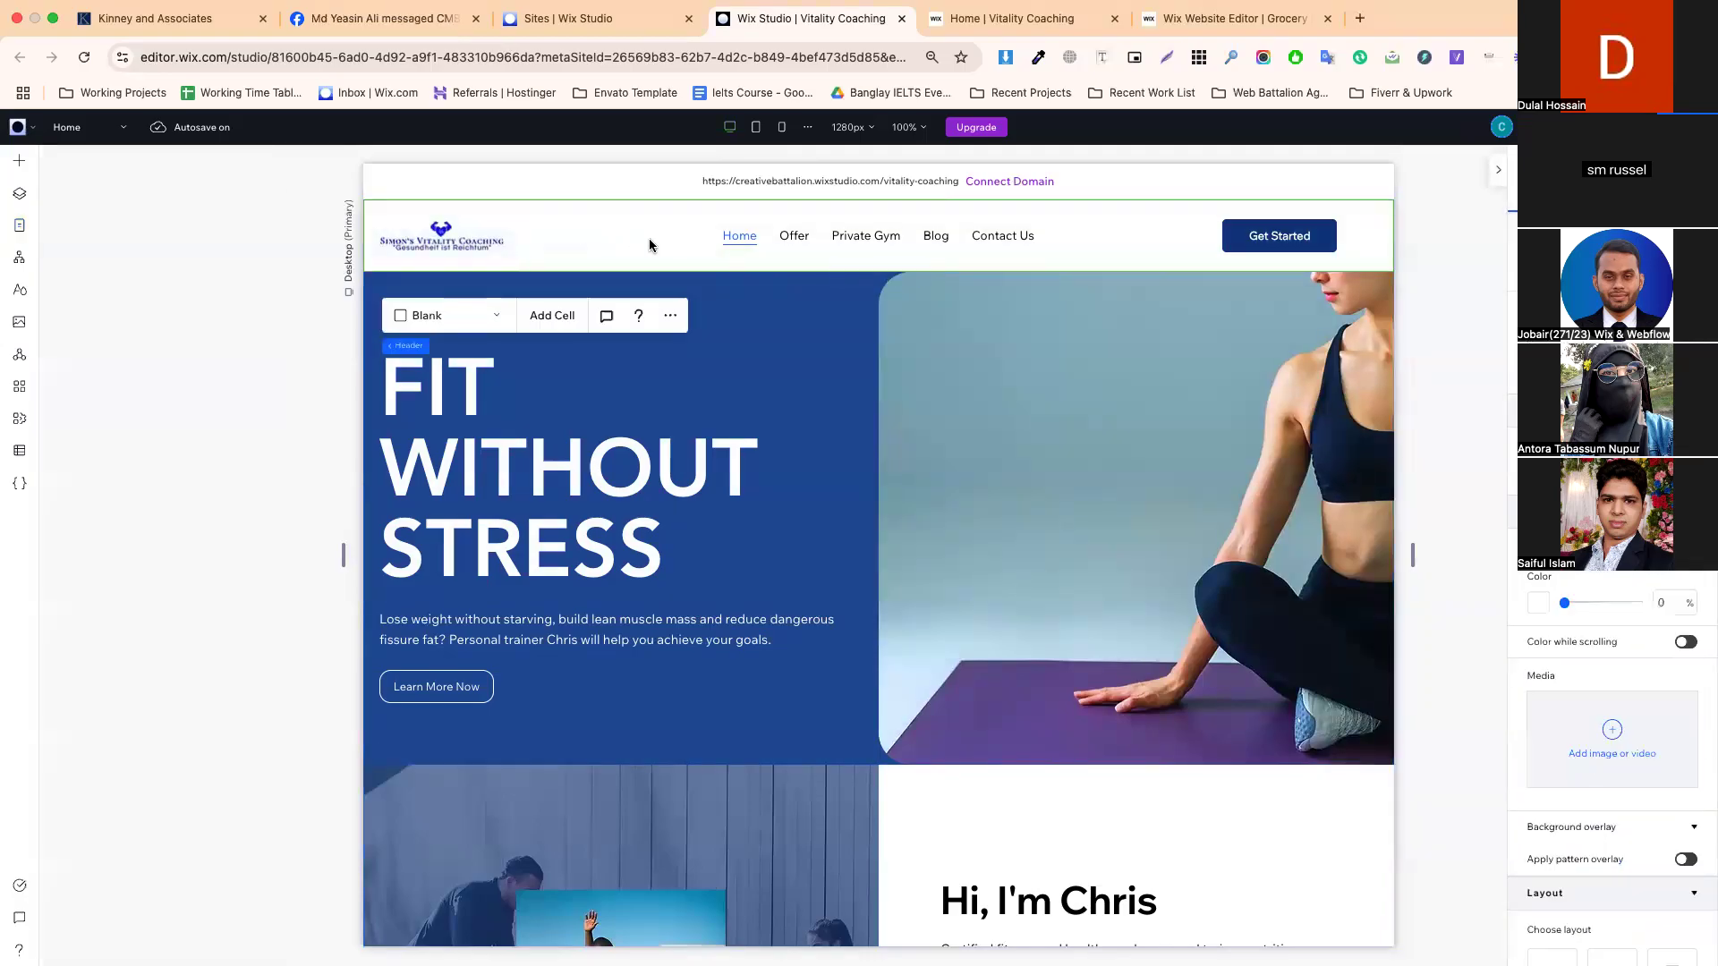
left_click(491, 239)
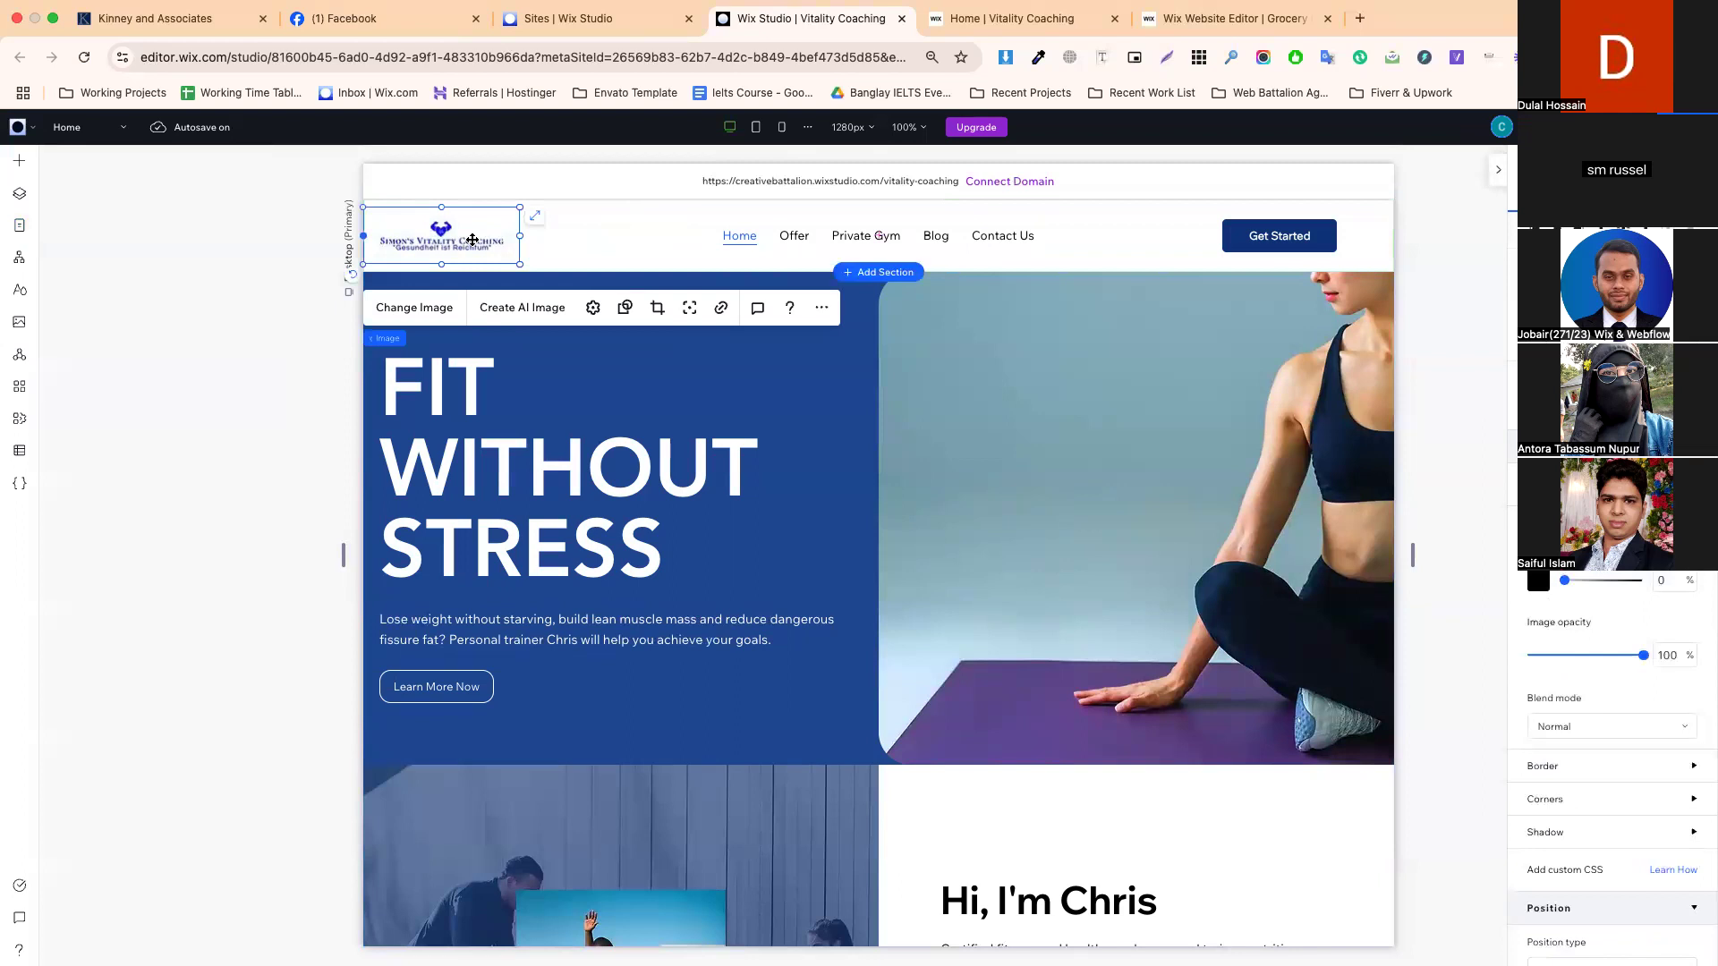
left_click(625, 235)
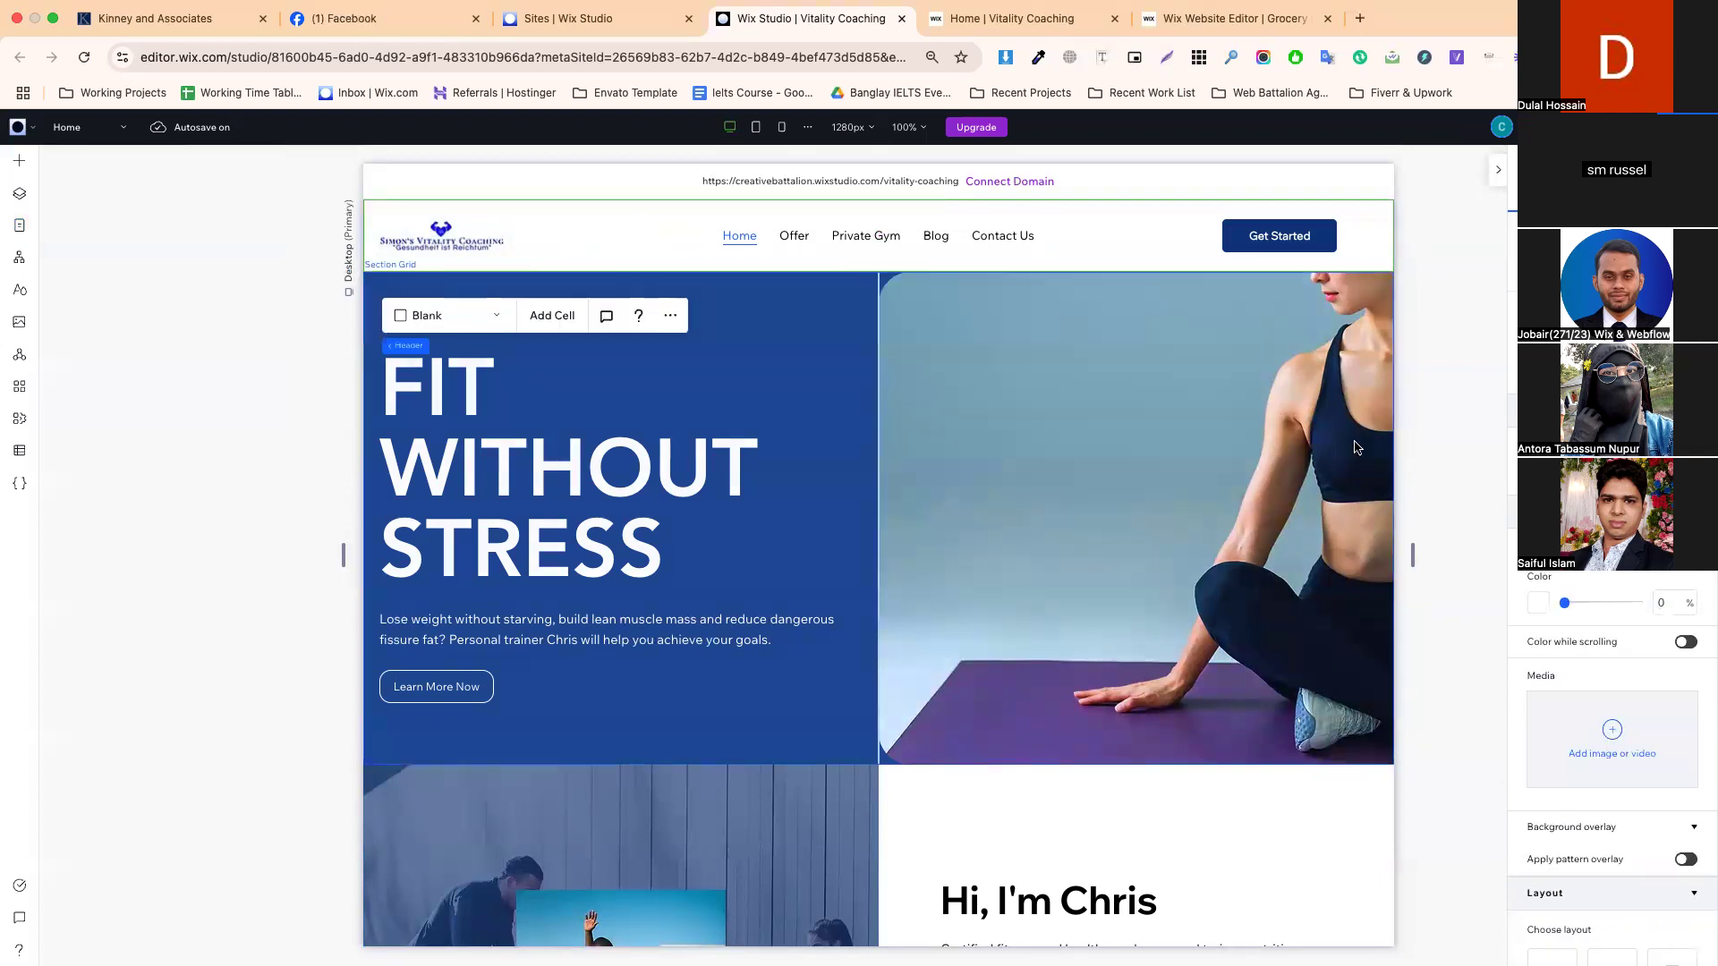
scroll(1566, 580, "down", 10)
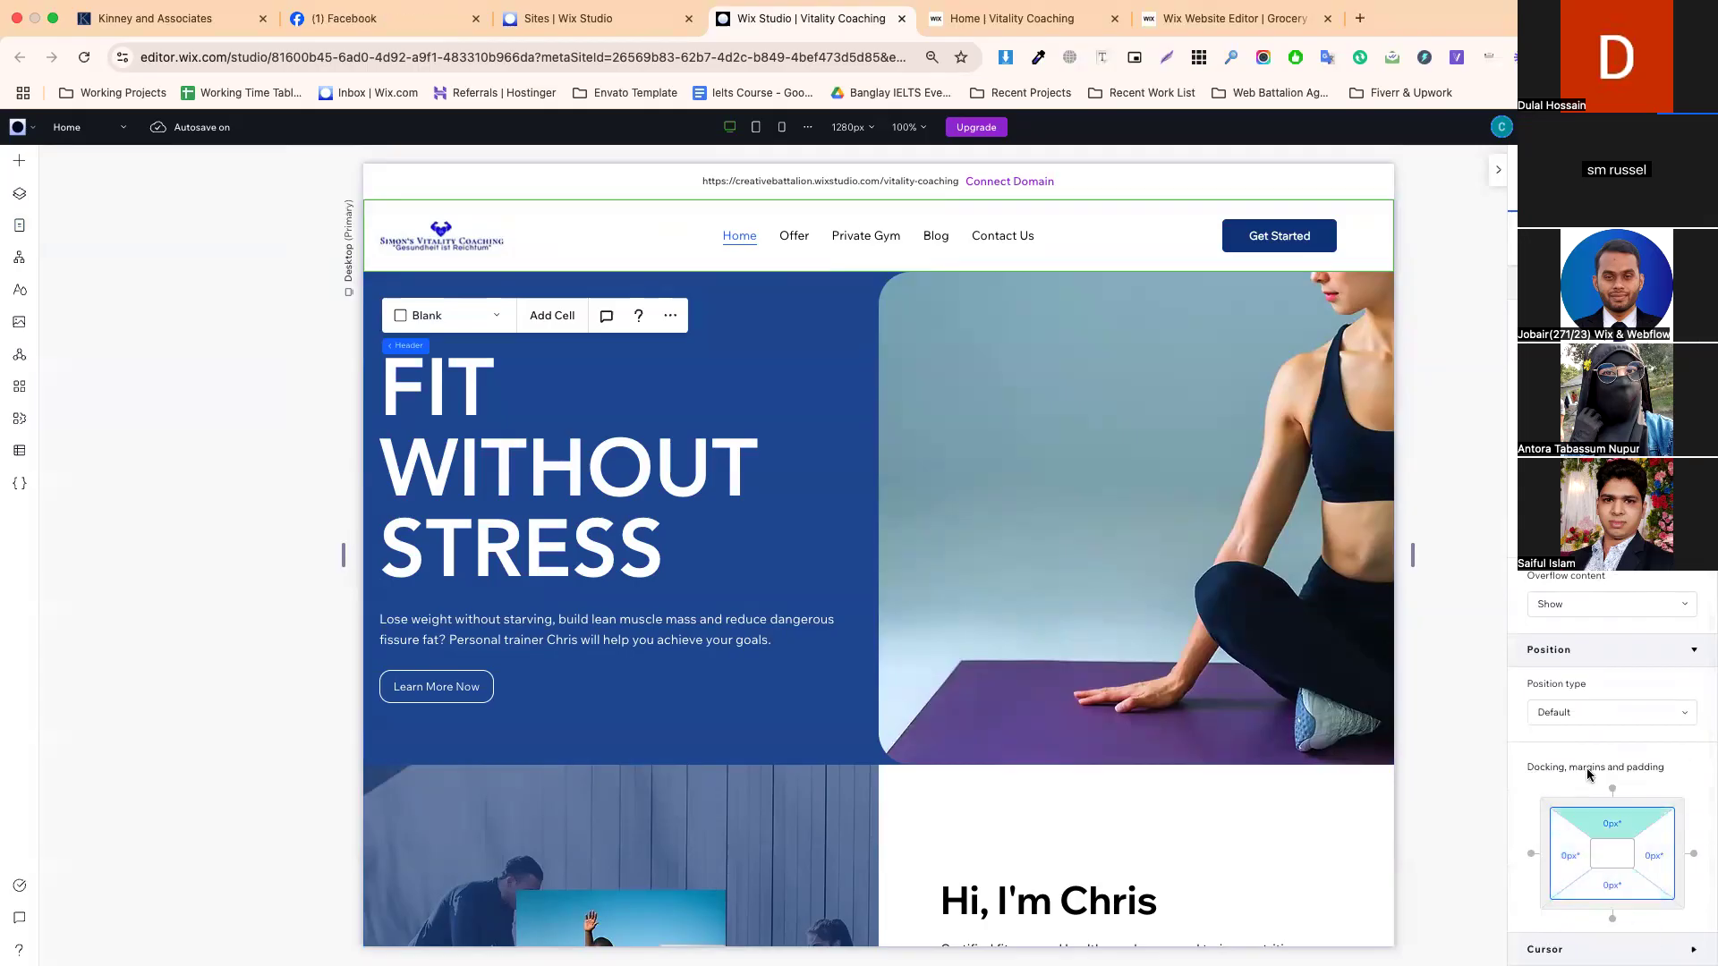
- Examine the docking and margin settings of the header logo and Get Started button, and show the published site
left_click(378, 250)
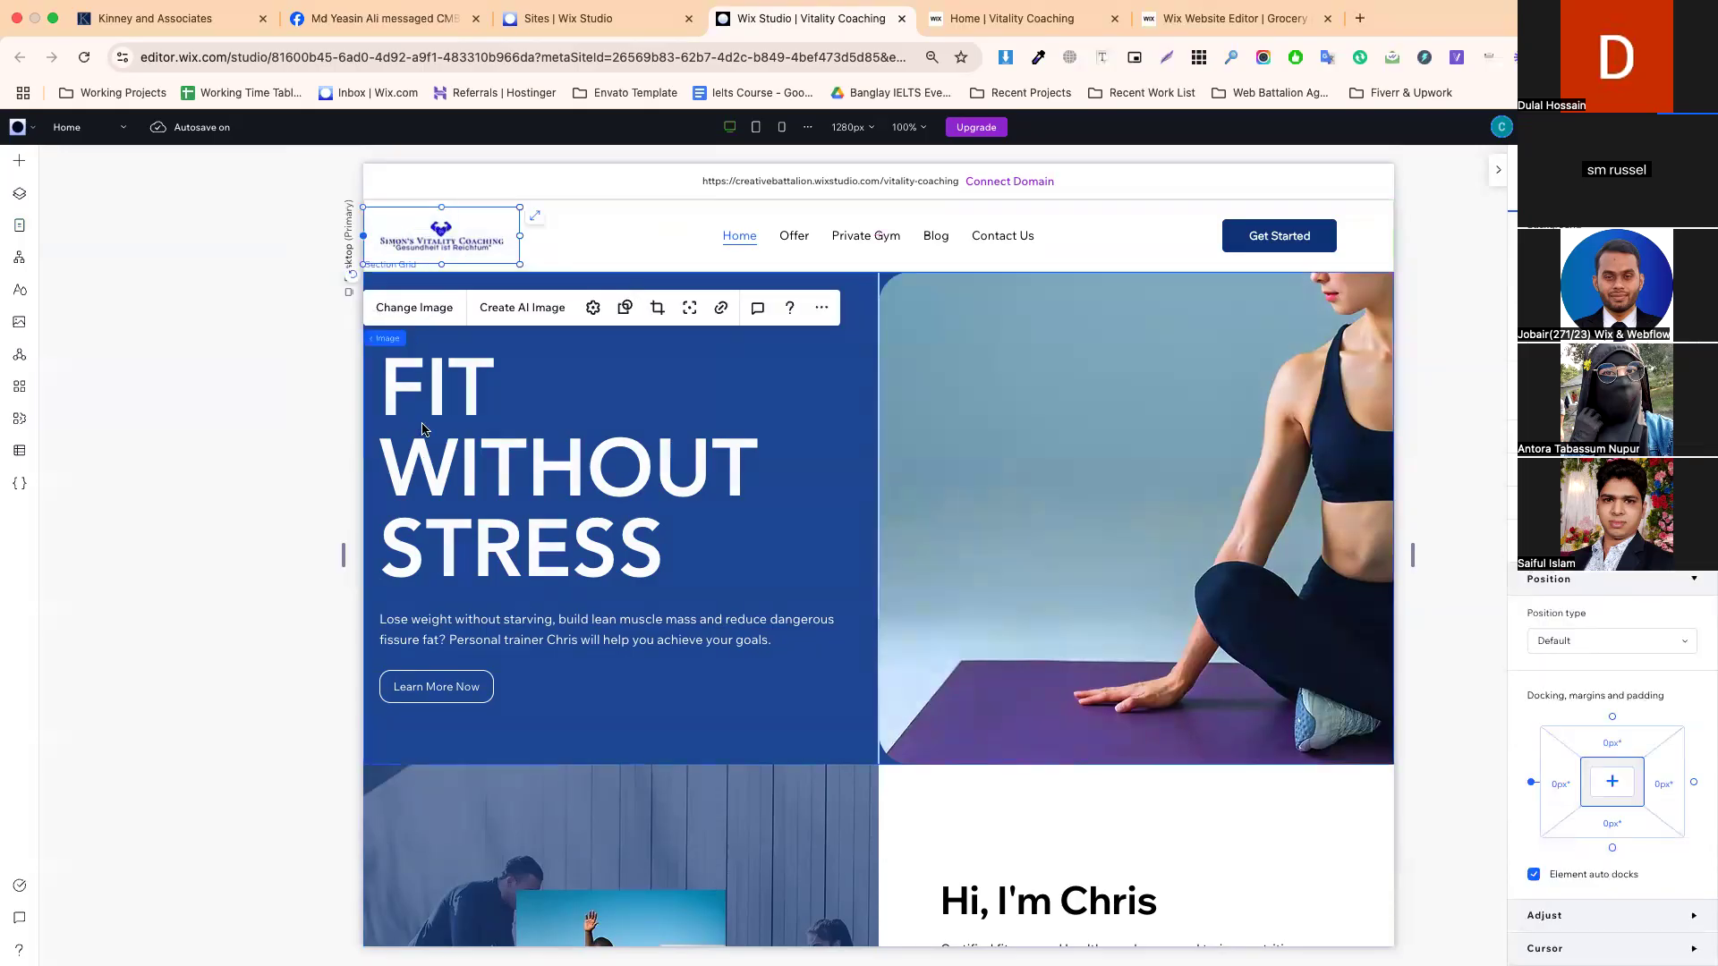
left_click(1280, 242)
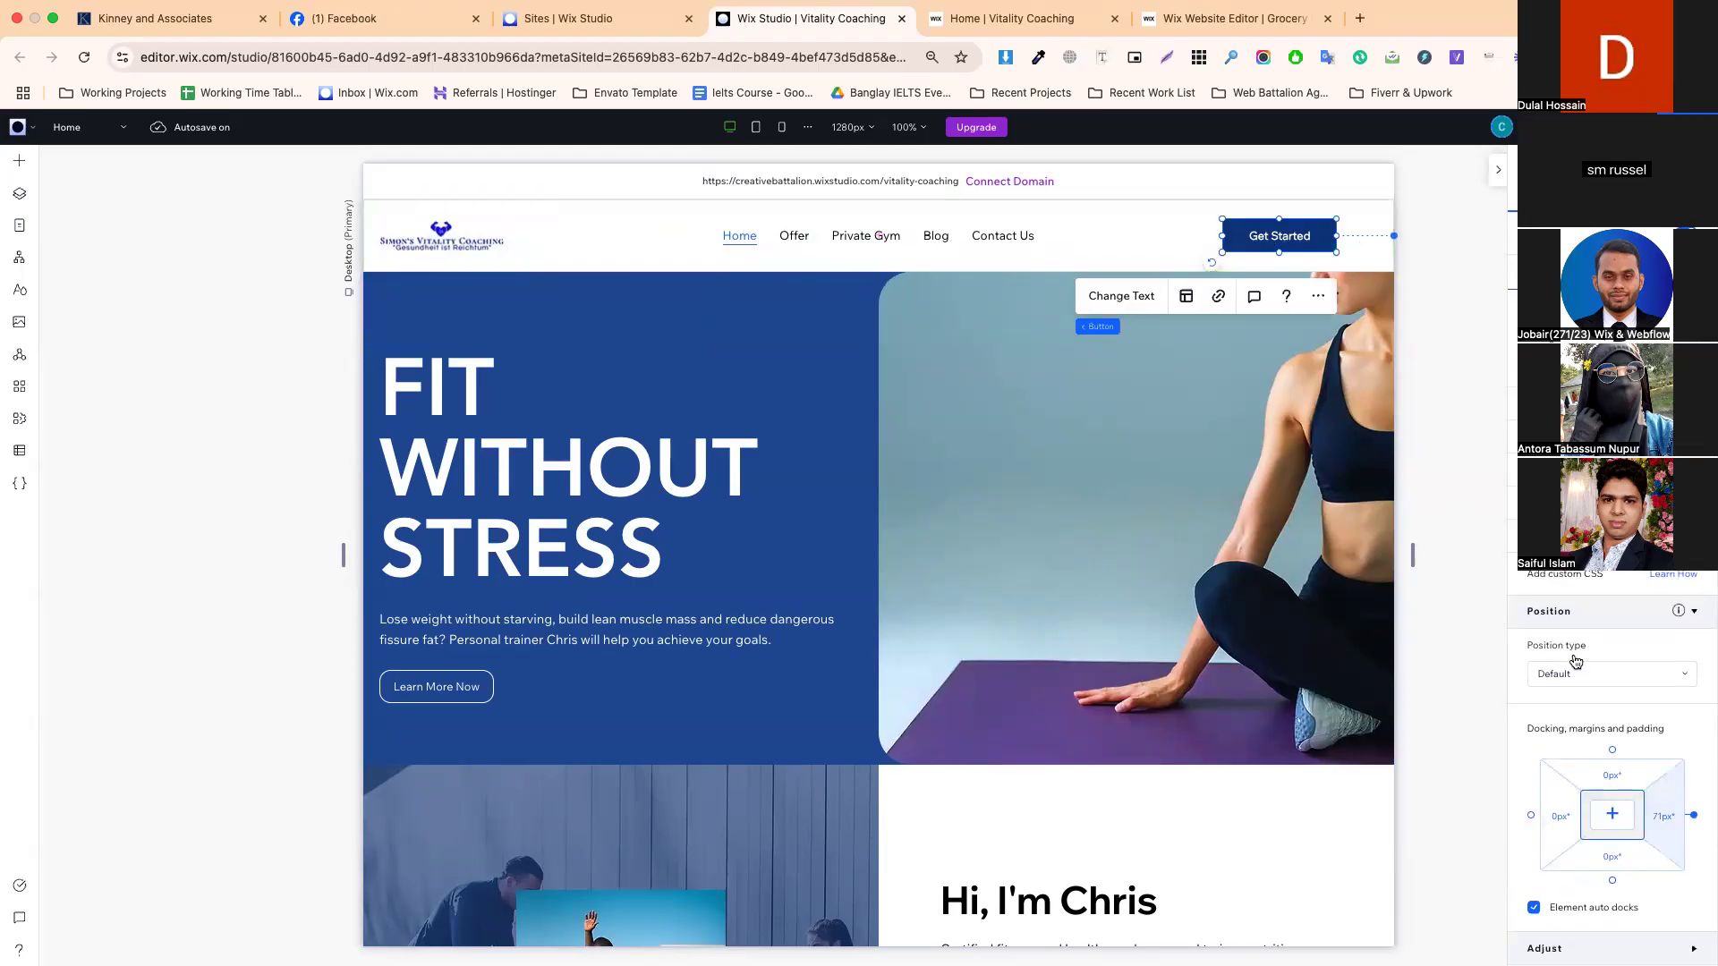
left_click(1181, 230)
left_click(1056, 27)
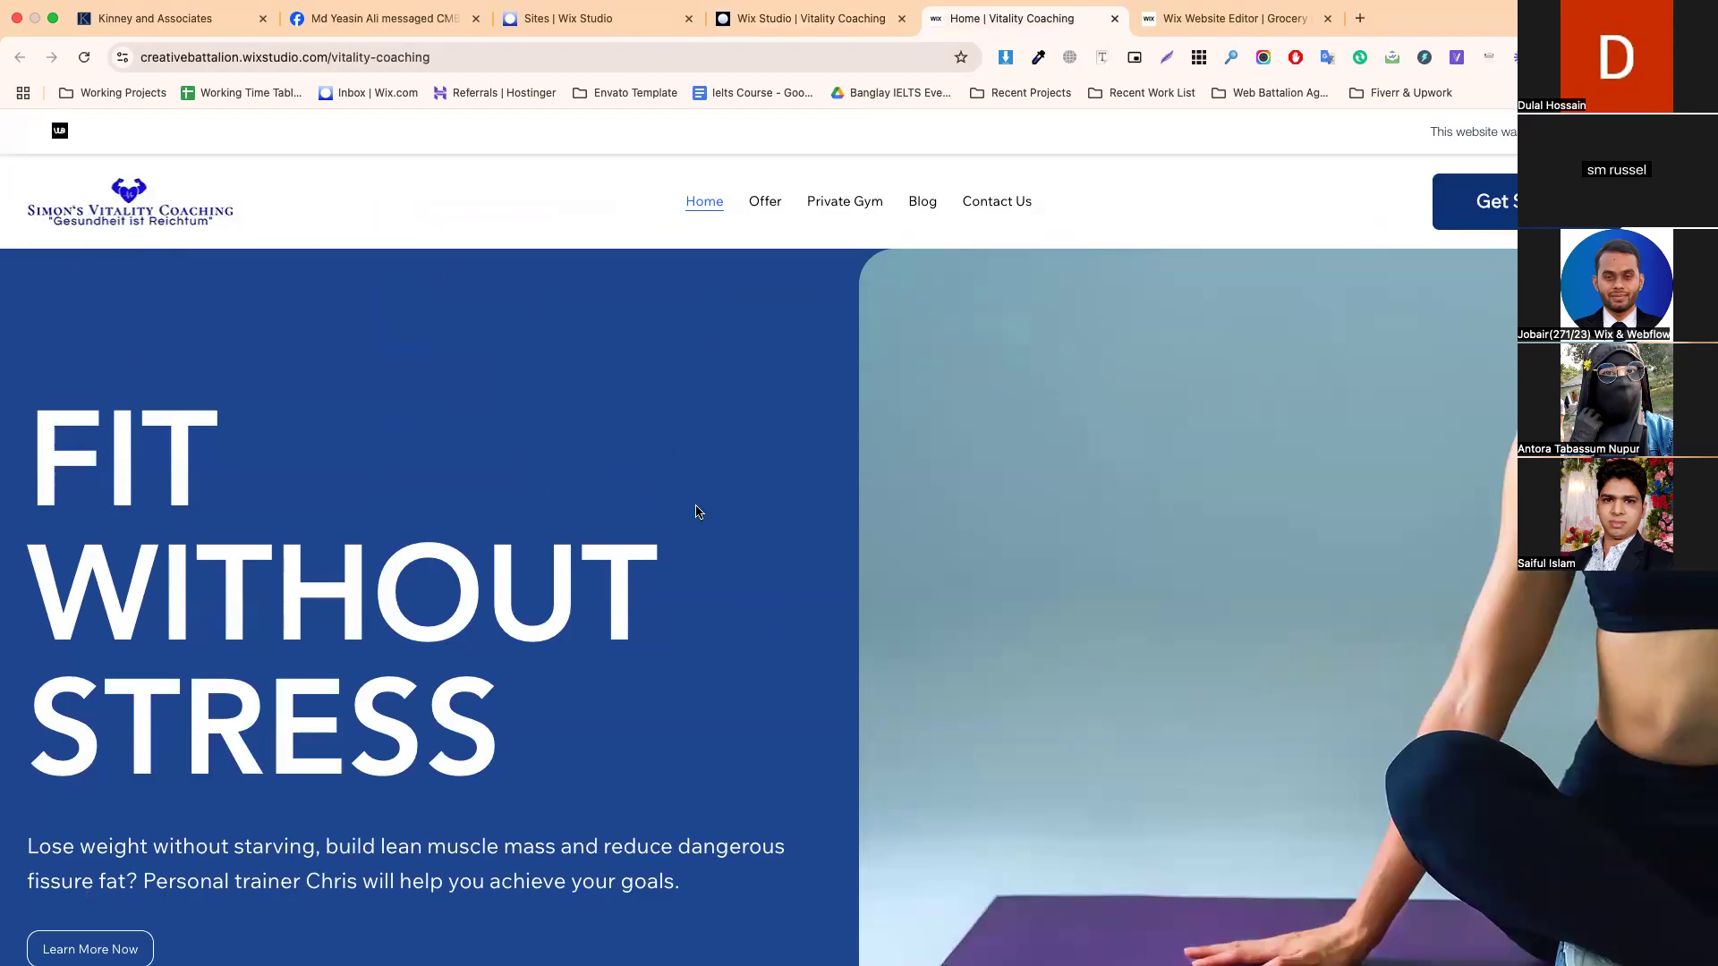
- Return to the site editor and reposition the header's Get Started button and logo, giving the logo margins of about 10 px left and 7 px top
scroll(694, 510, "down", 3)
scroll(683, 512, "down", 5)
scroll(644, 403, "up", 8)
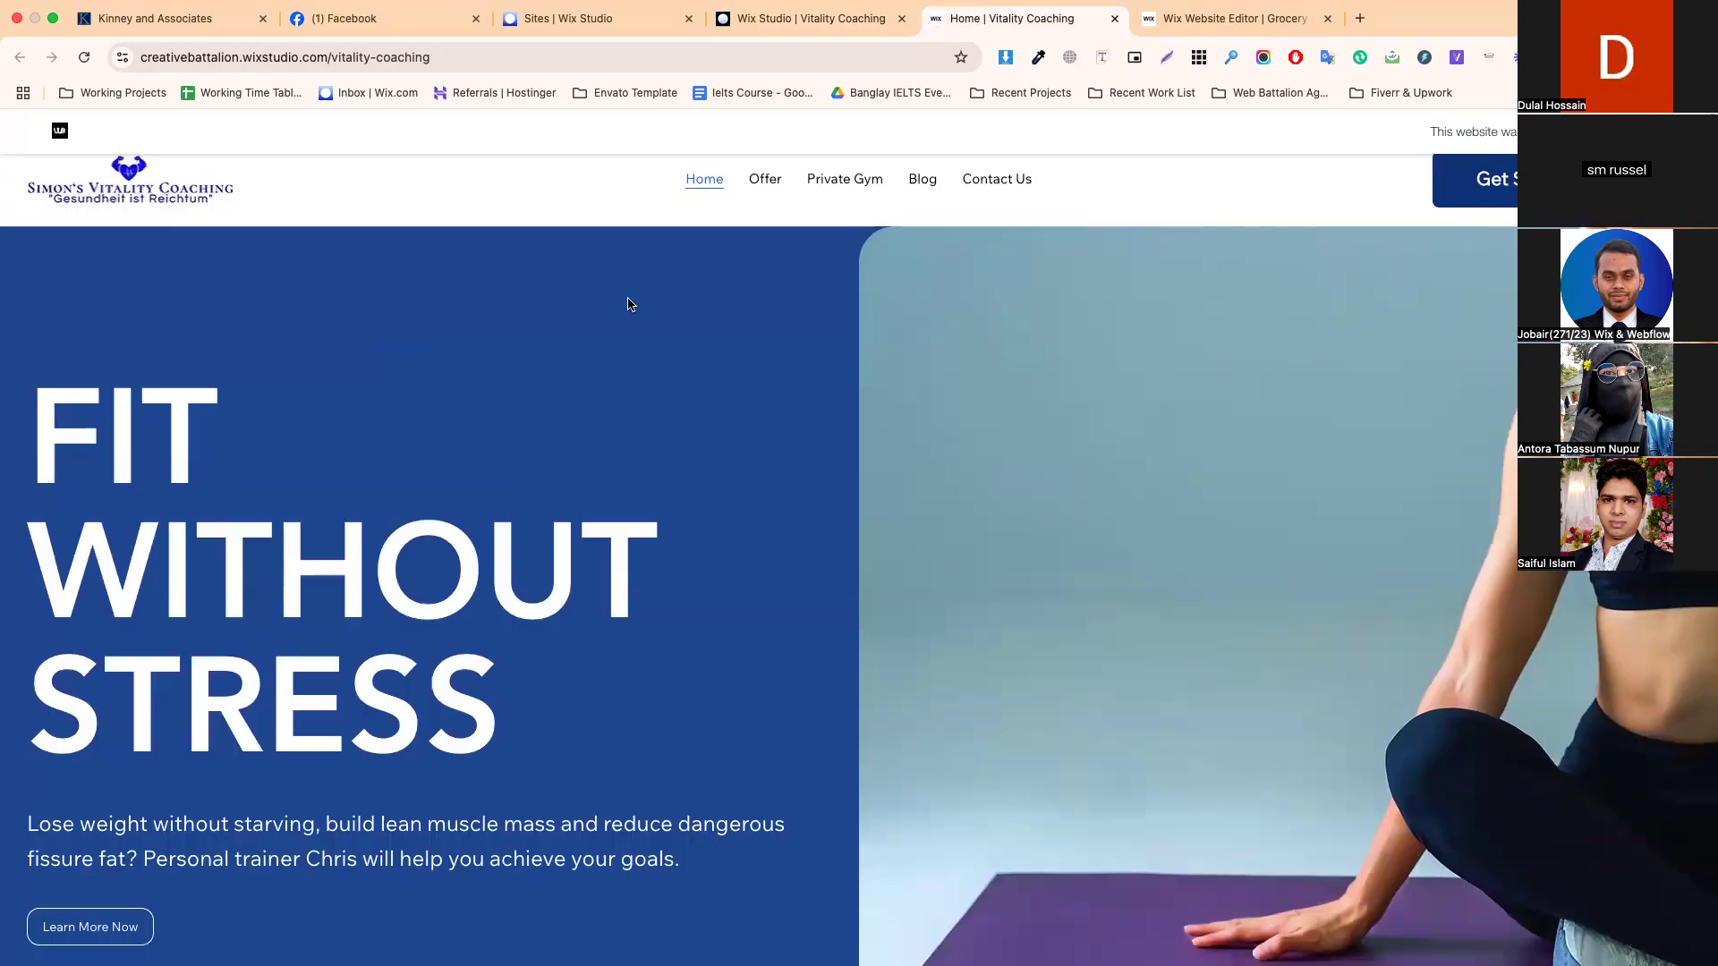
left_click(780, 16)
left_click(1275, 237)
left_click_drag(1275, 237, 1308, 245)
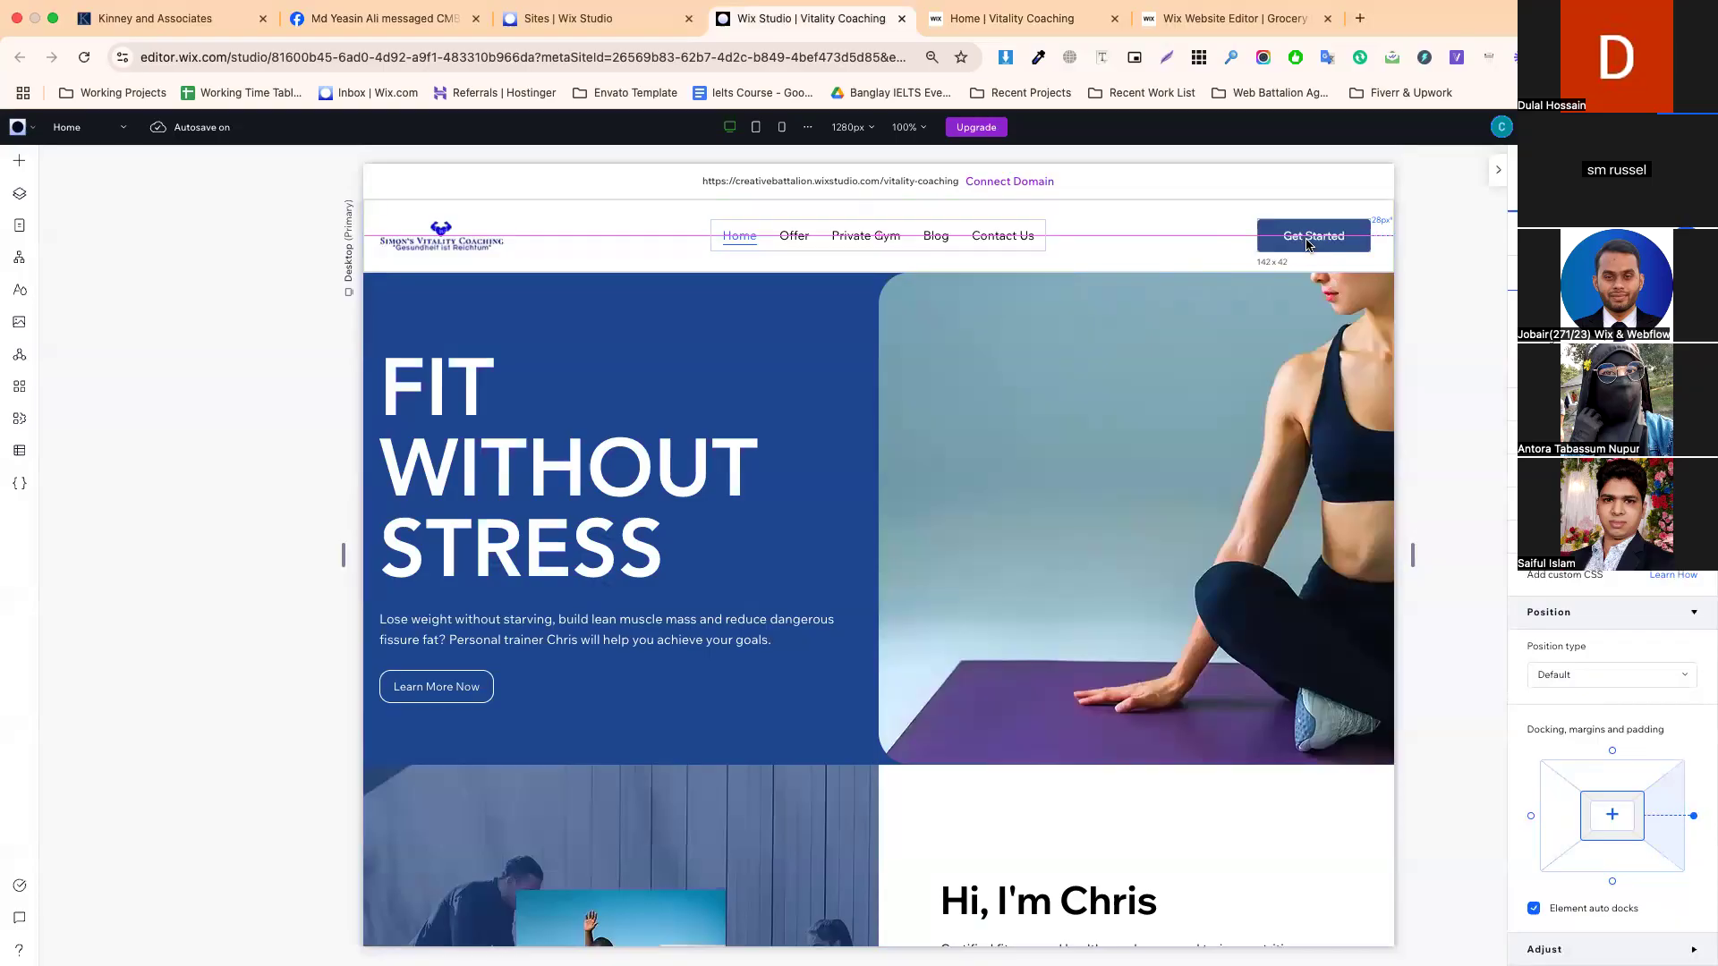
left_click(457, 240)
left_click_drag(456, 240, 455, 238)
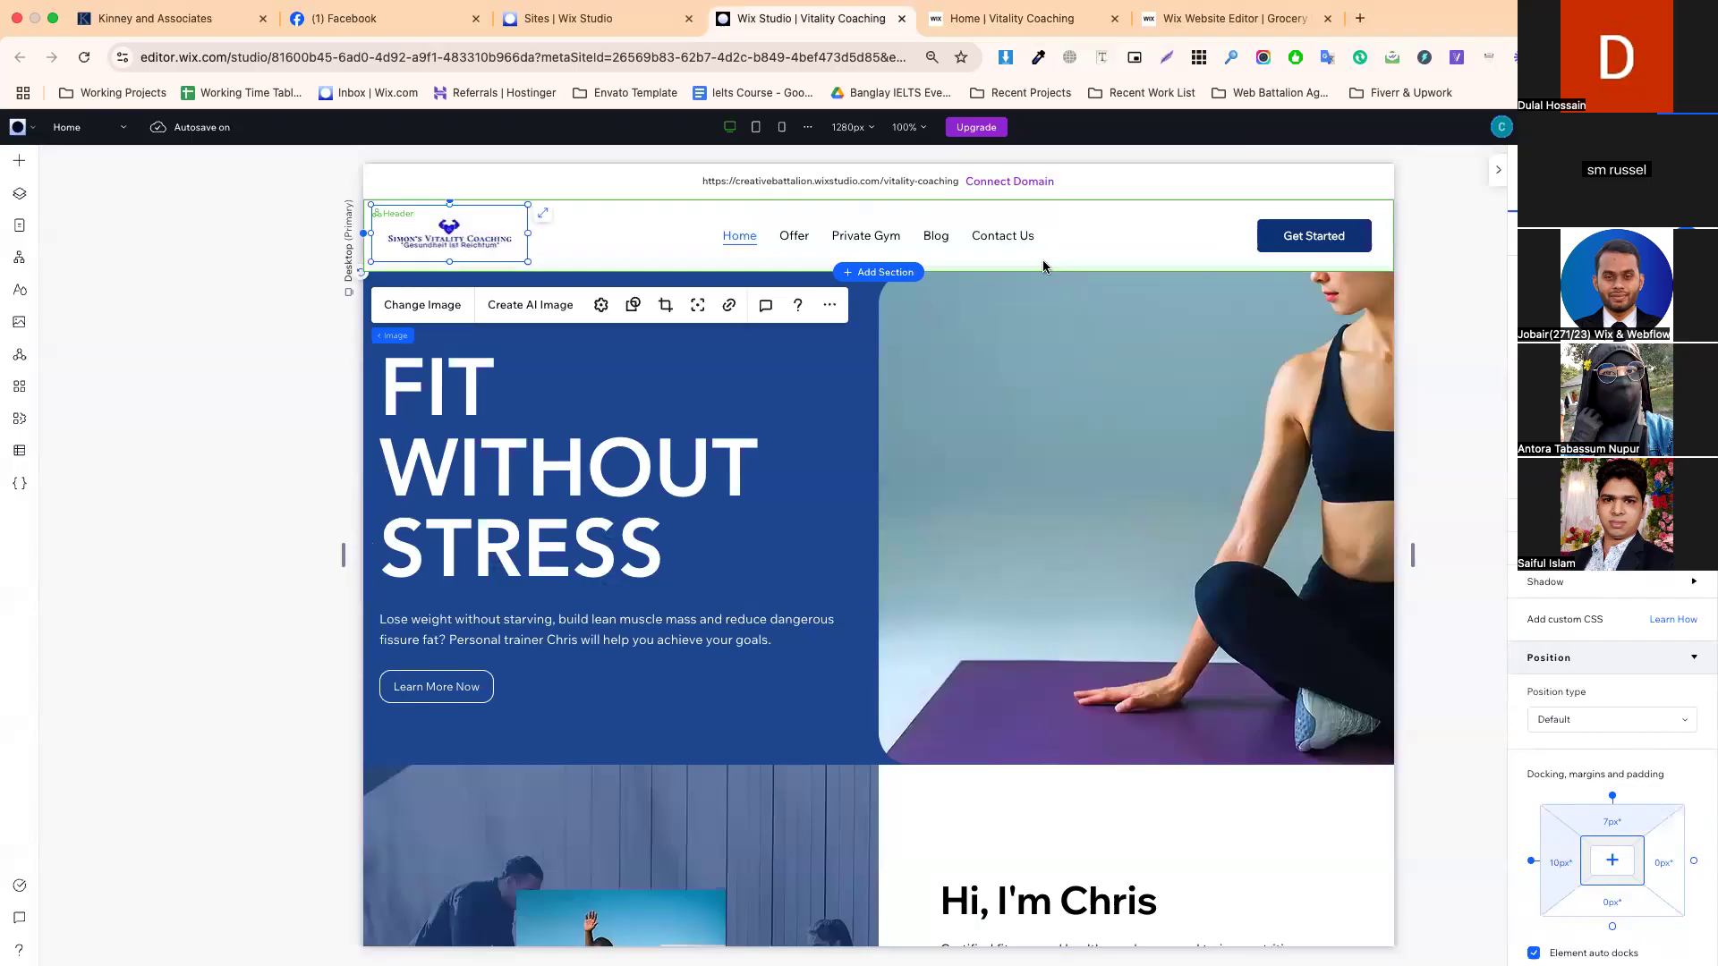
- Inspect the header menu, the hero section's column grid and the hero's text cell
left_click(1041, 253)
left_click(906, 240)
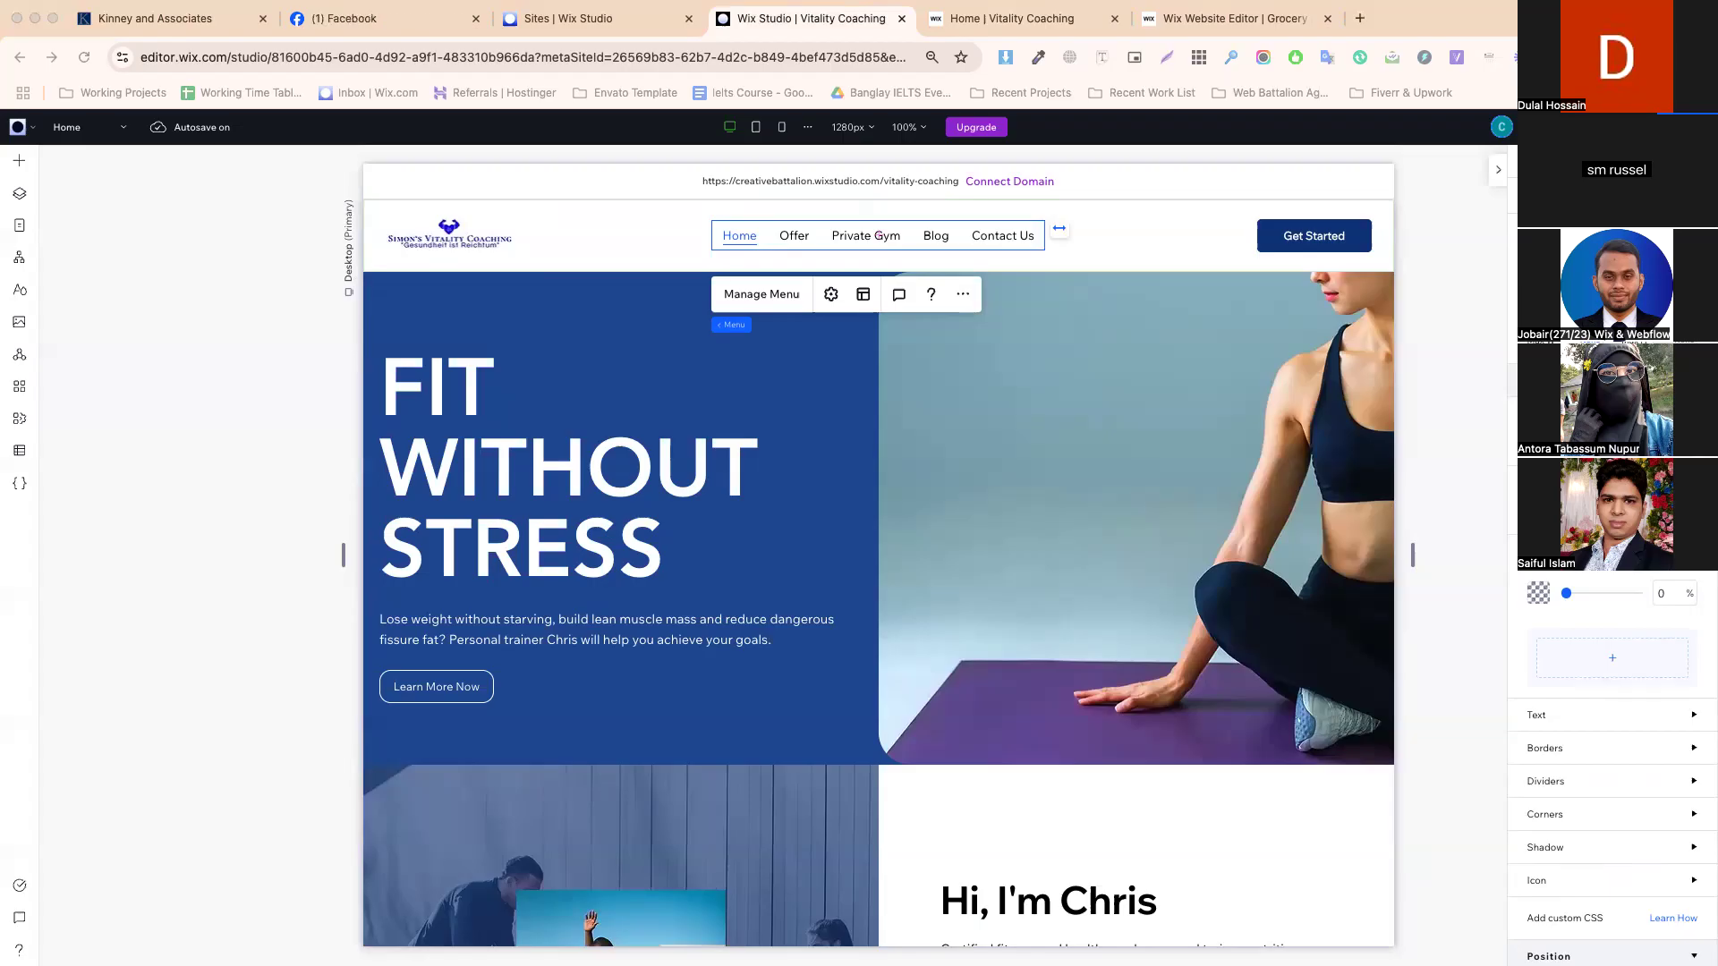
left_click(681, 250)
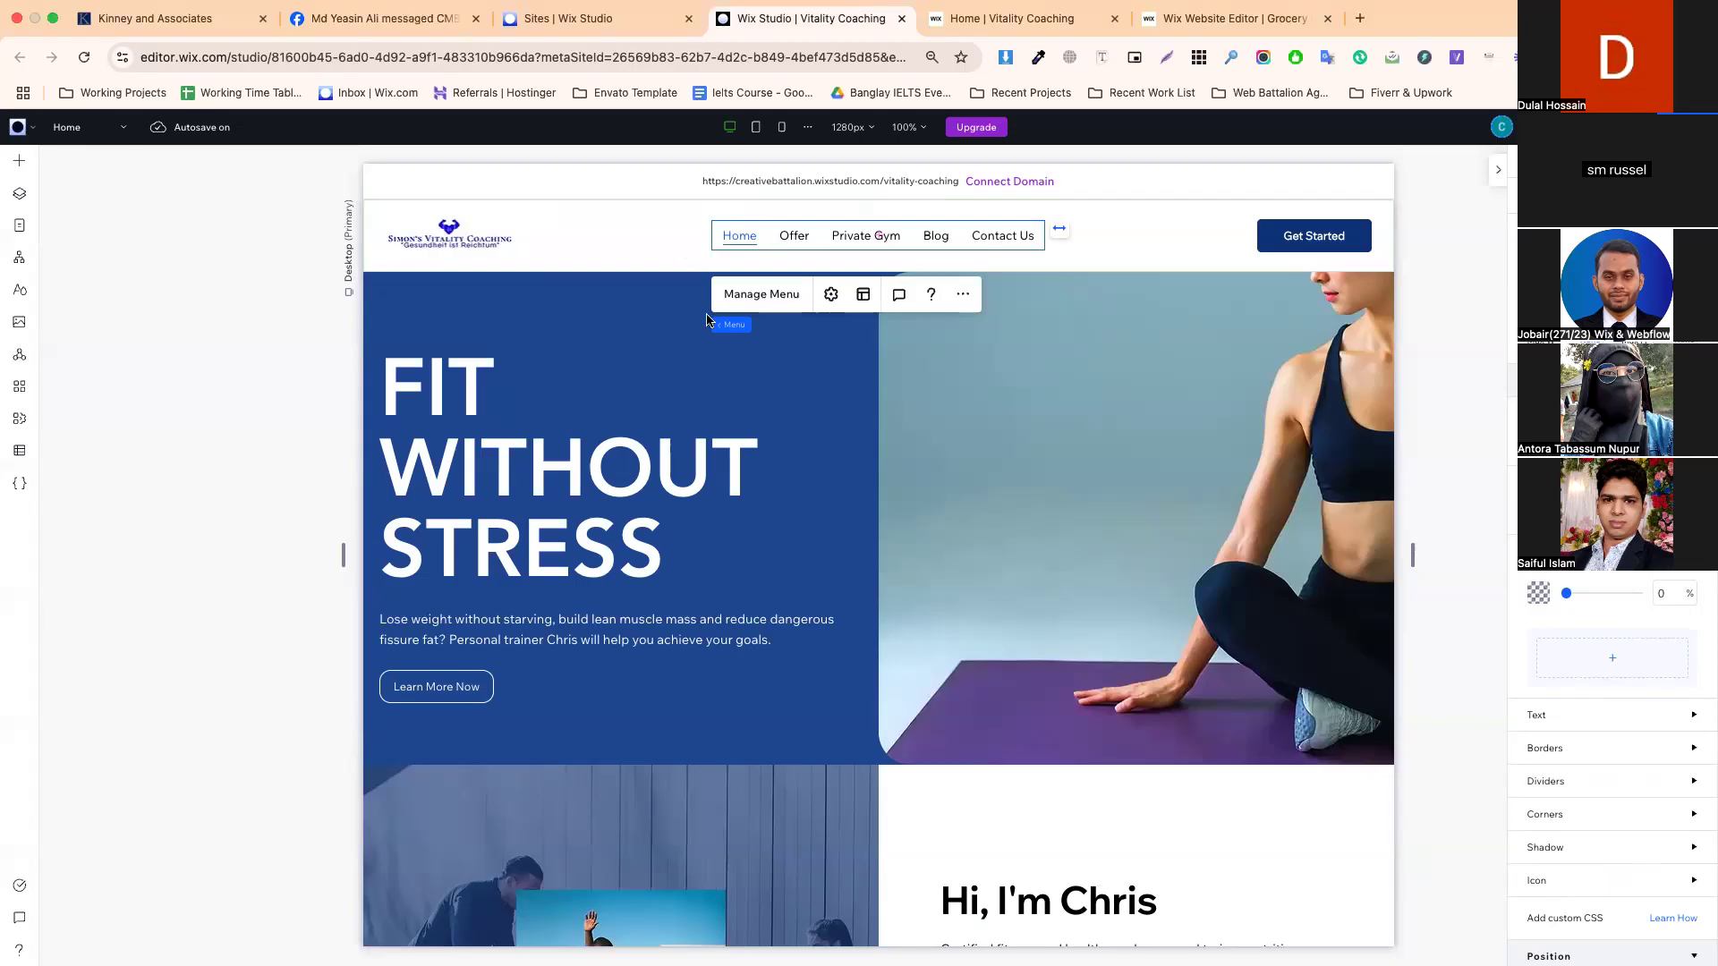
left_click(582, 238)
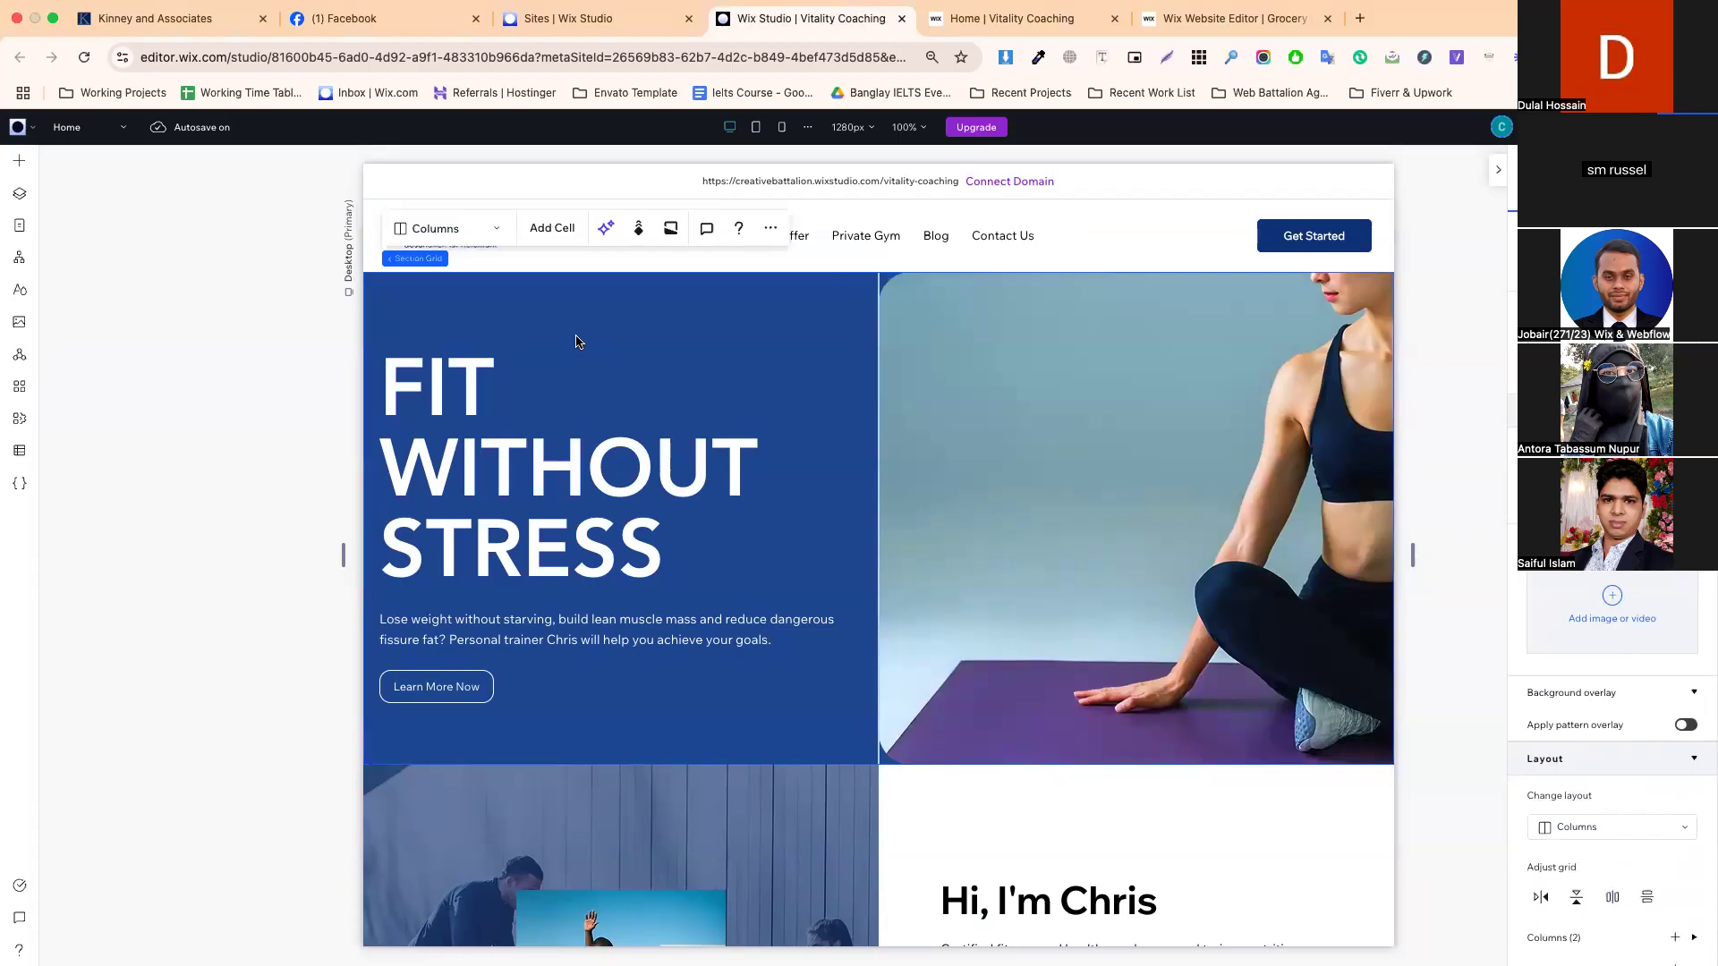
left_click(828, 396)
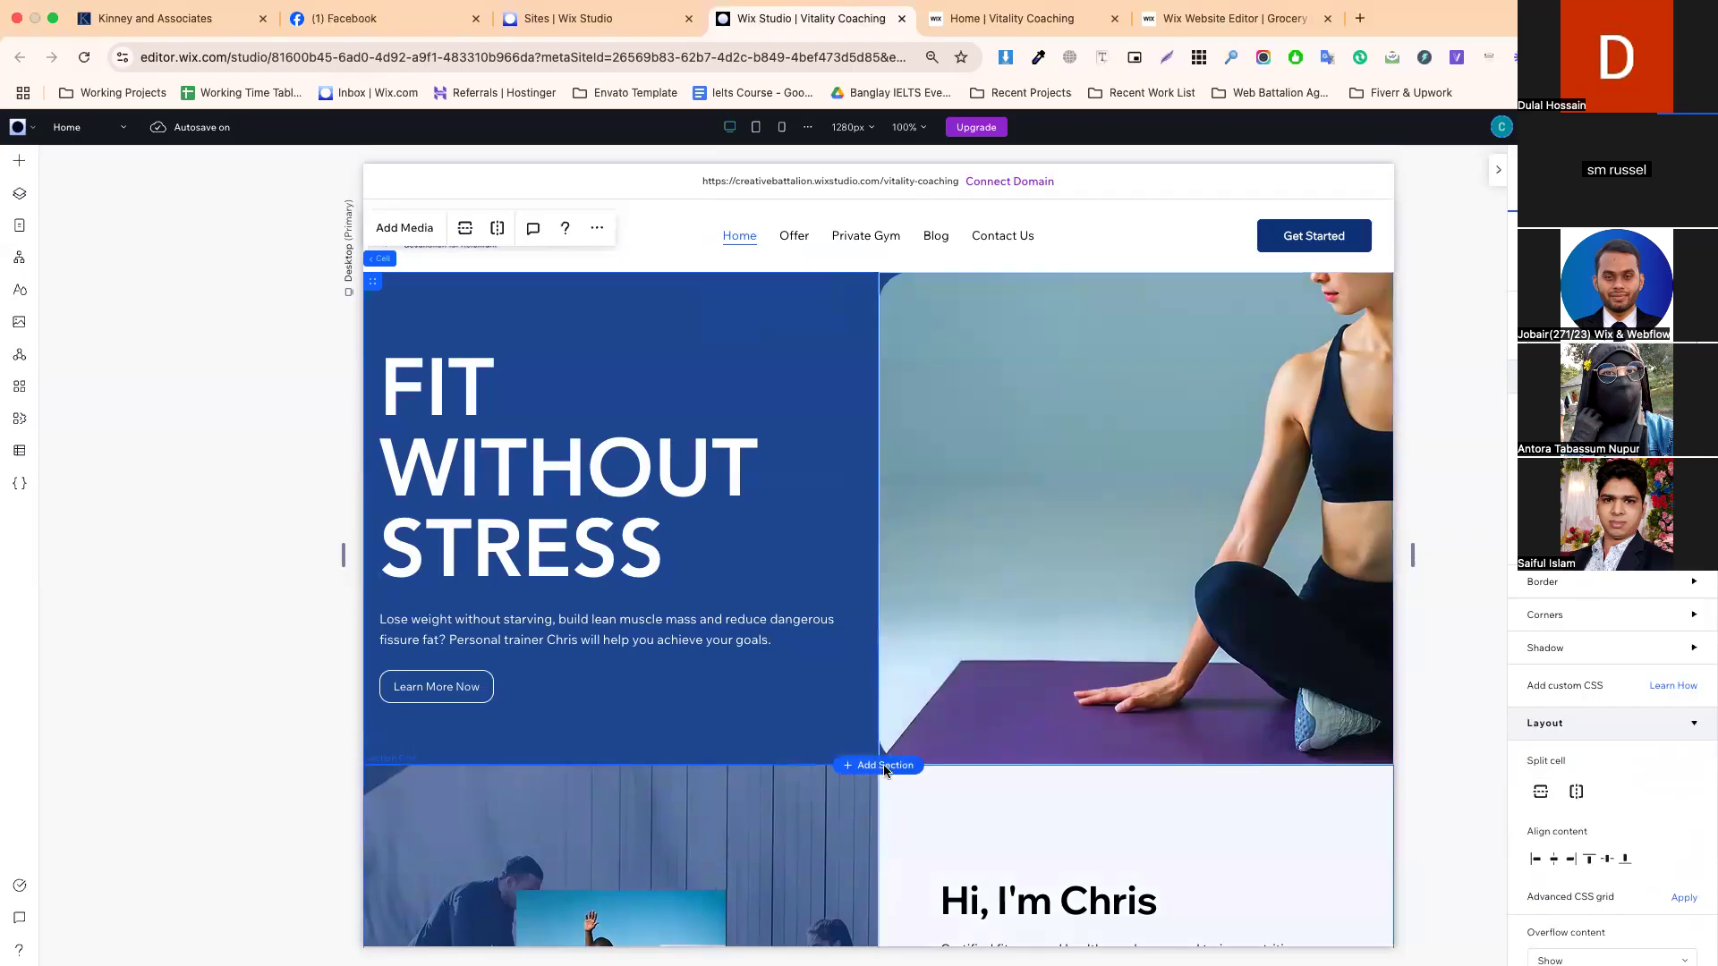
- Add a blank section directly below the hero section and add a cell to its left
left_click(885, 767)
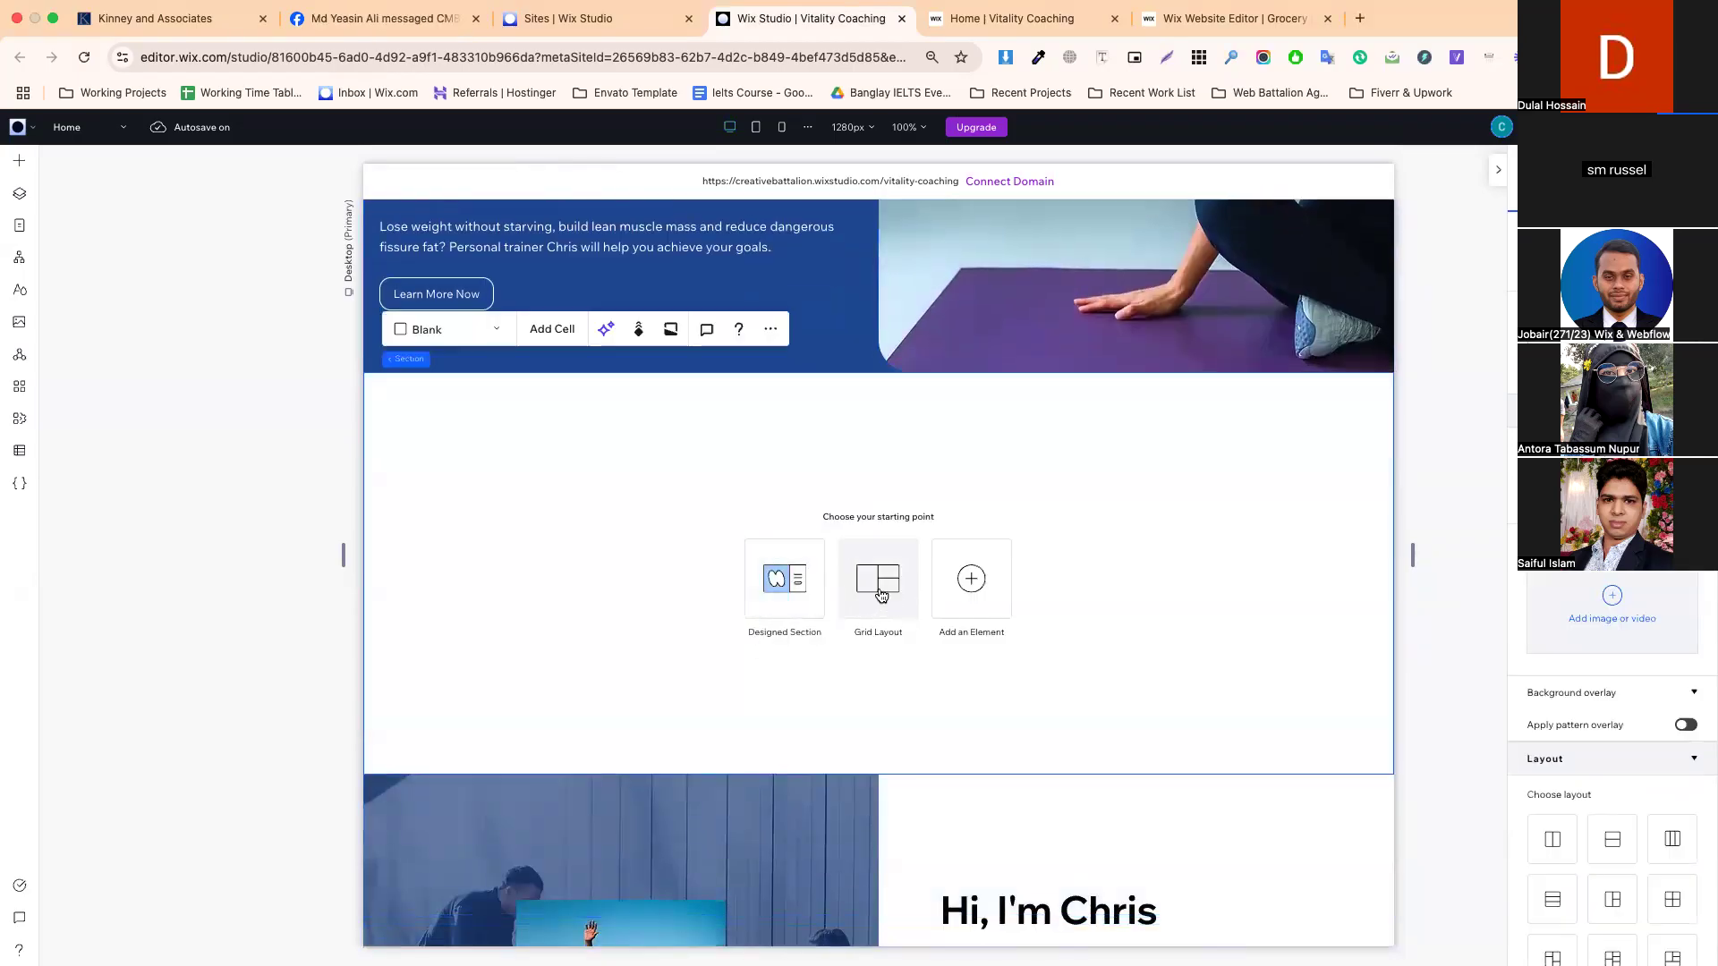
right_click(661, 498)
left_click(583, 521)
right_click(624, 562)
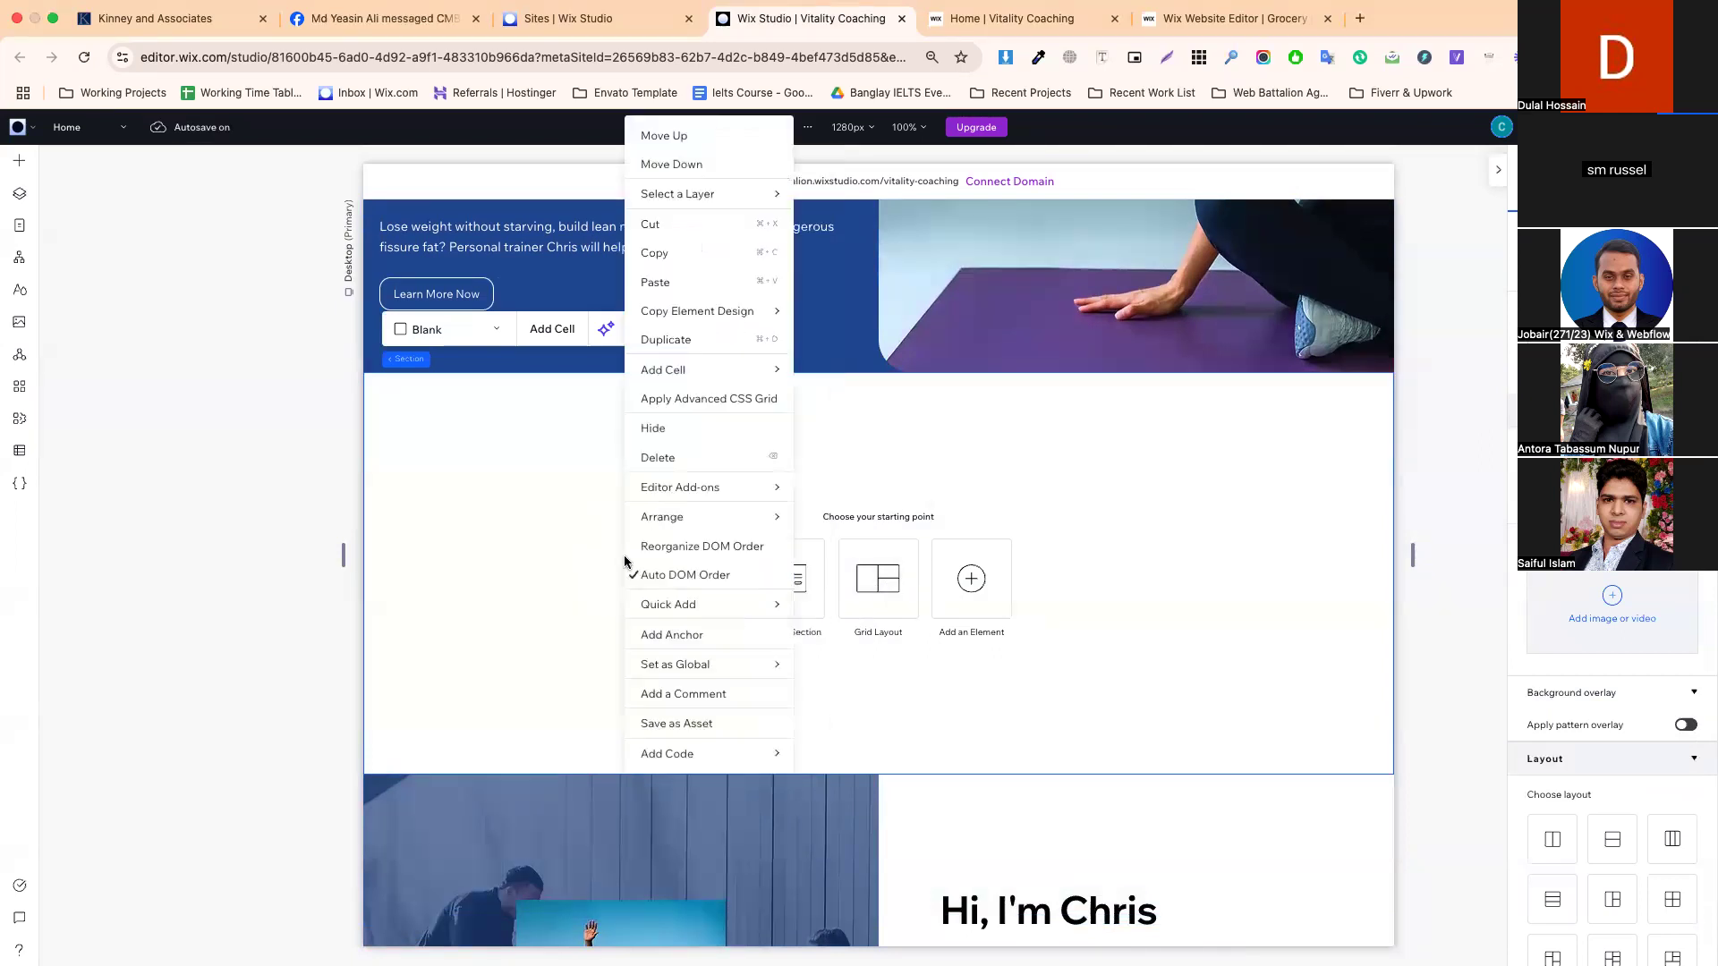
mouse_move(693, 369)
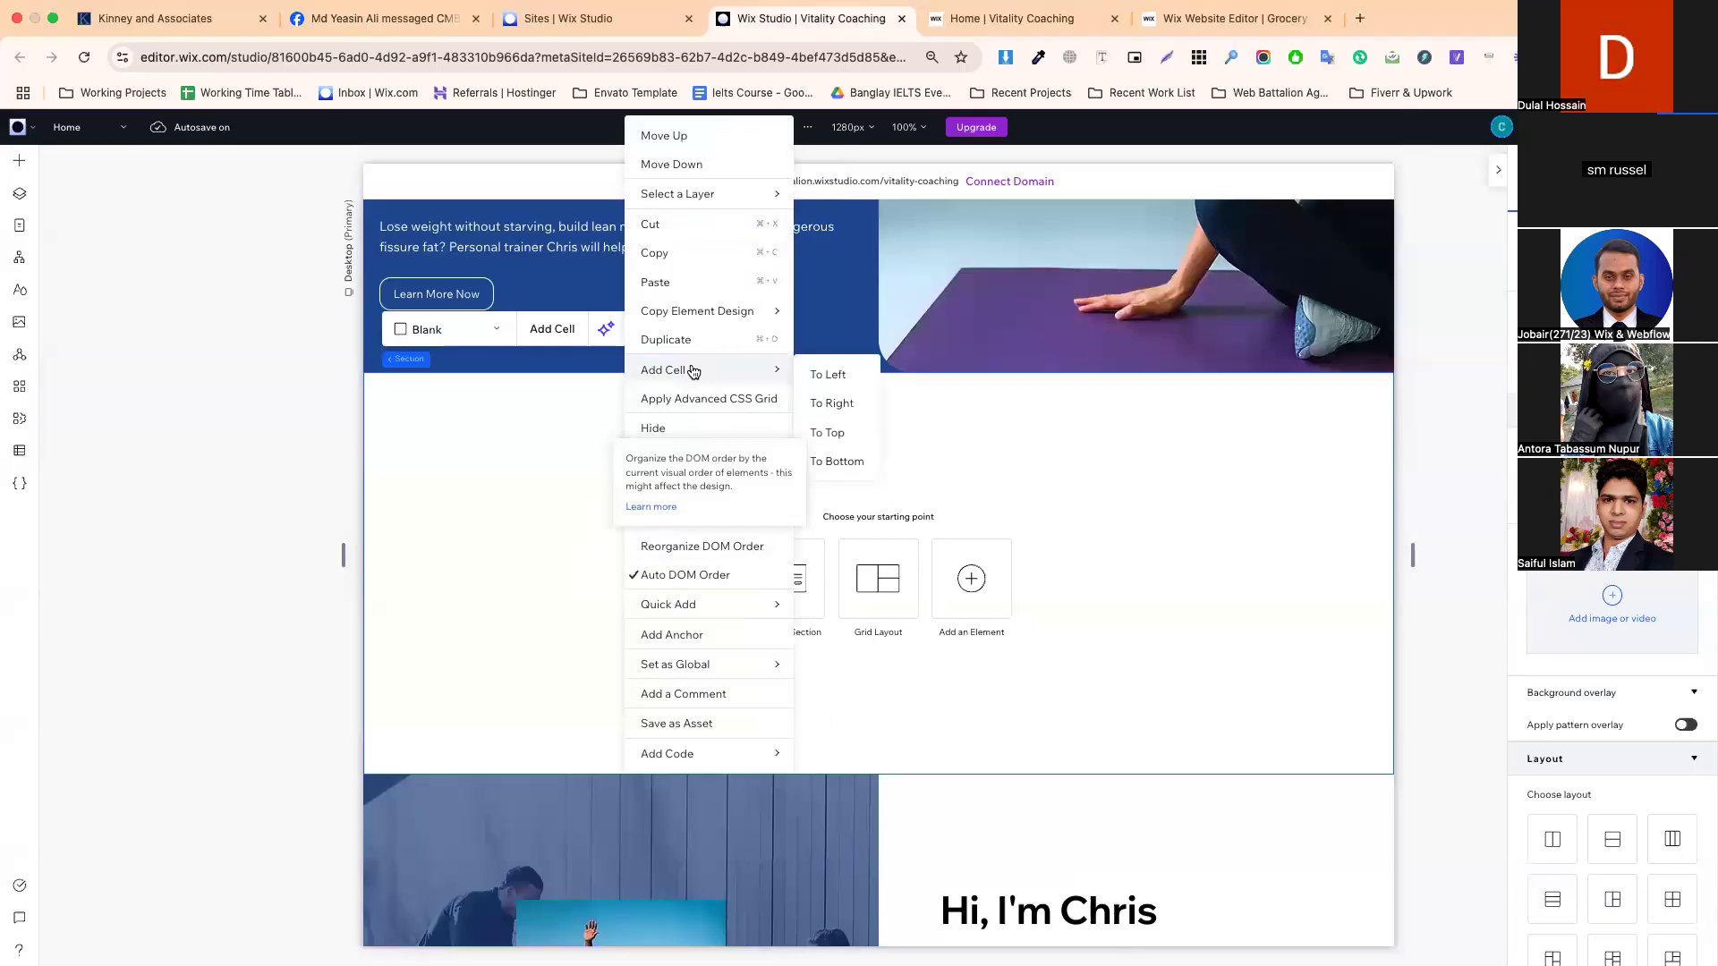
left_click(822, 377)
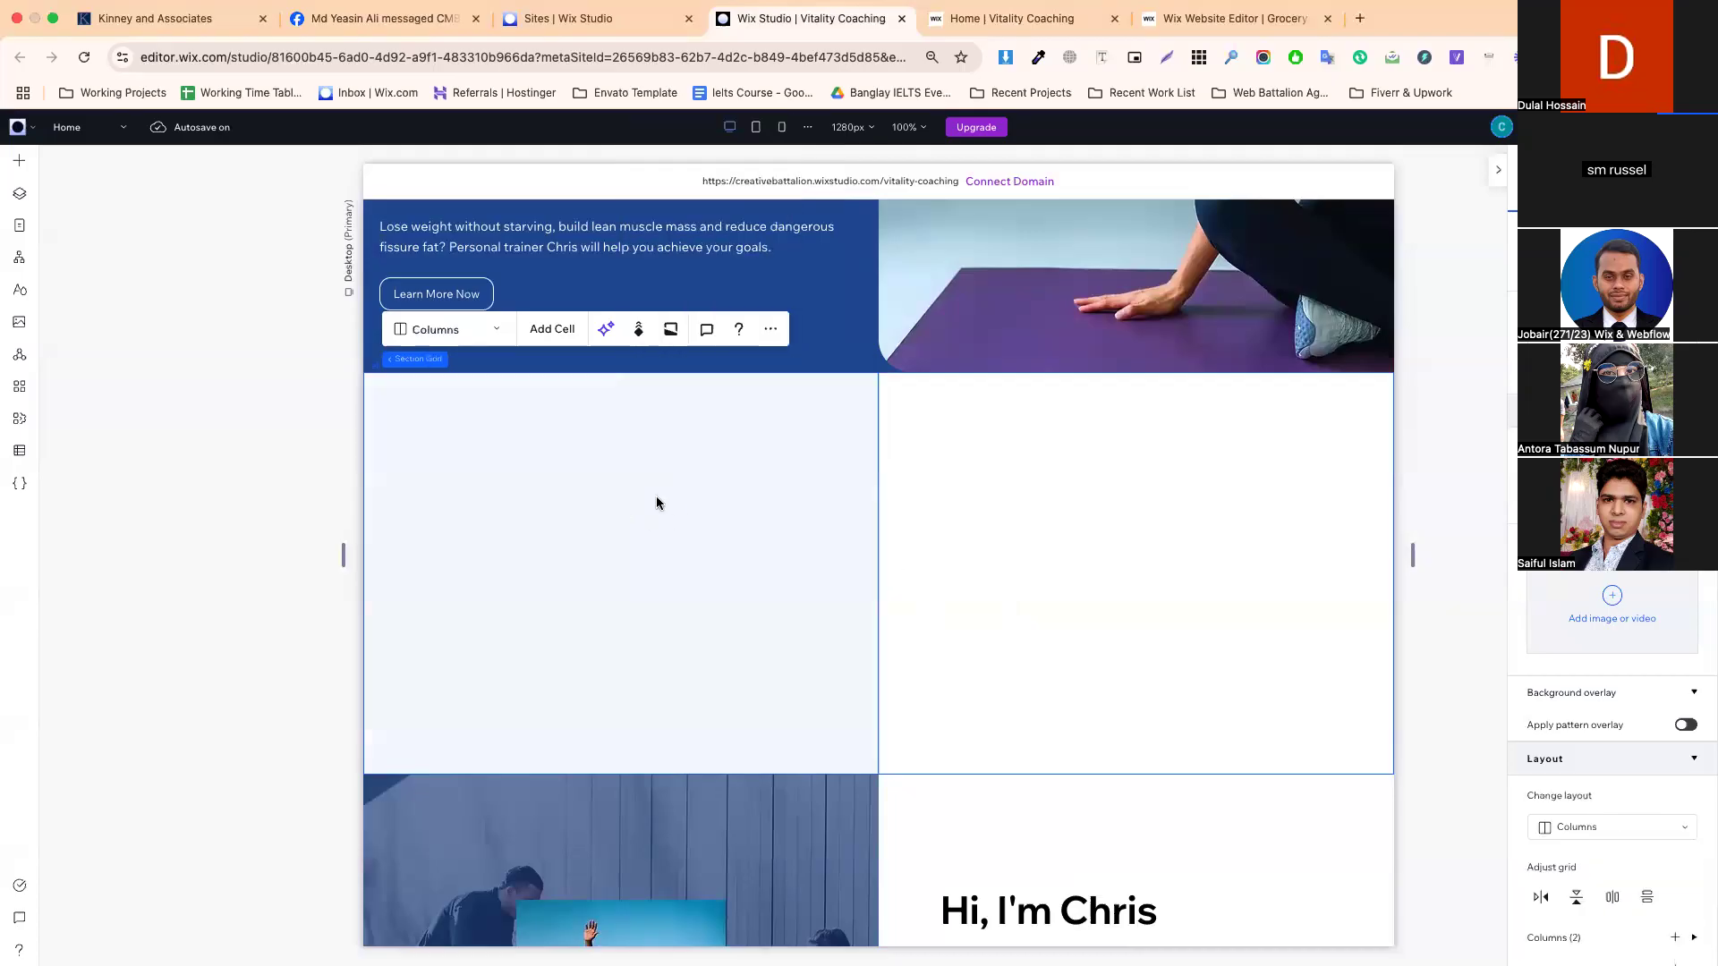
- Split the right cell of the new section horizontally
left_click(740, 506)
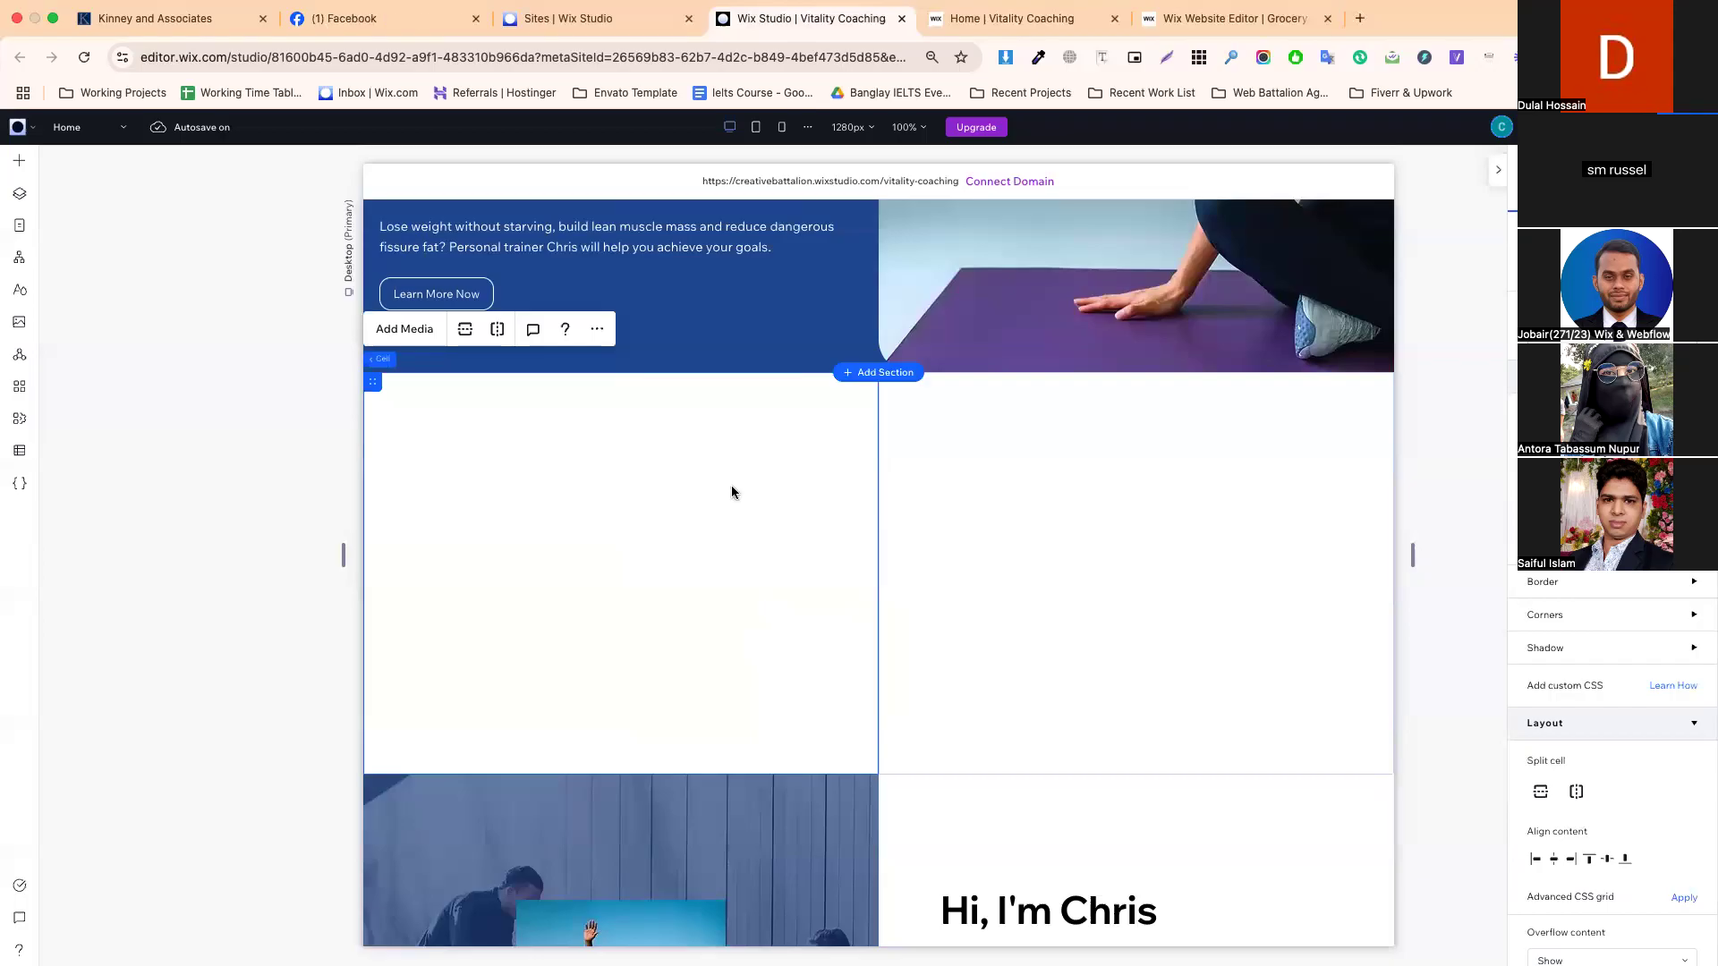
scroll(617, 465, "up", 1)
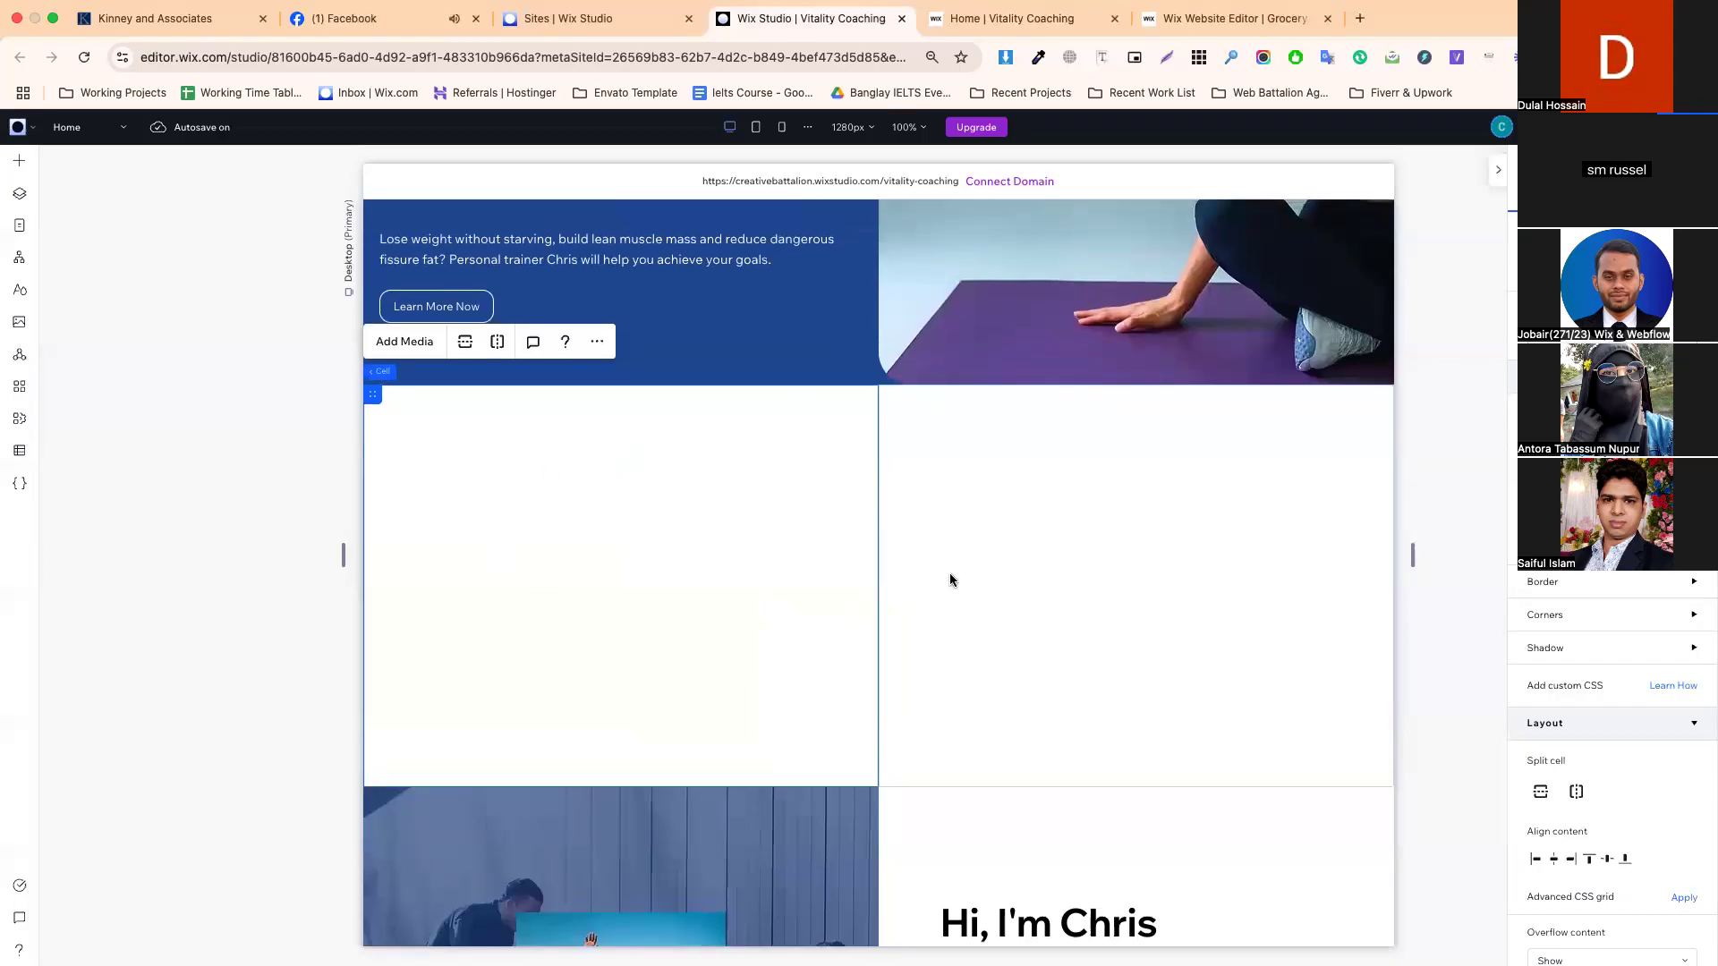
left_click(984, 572)
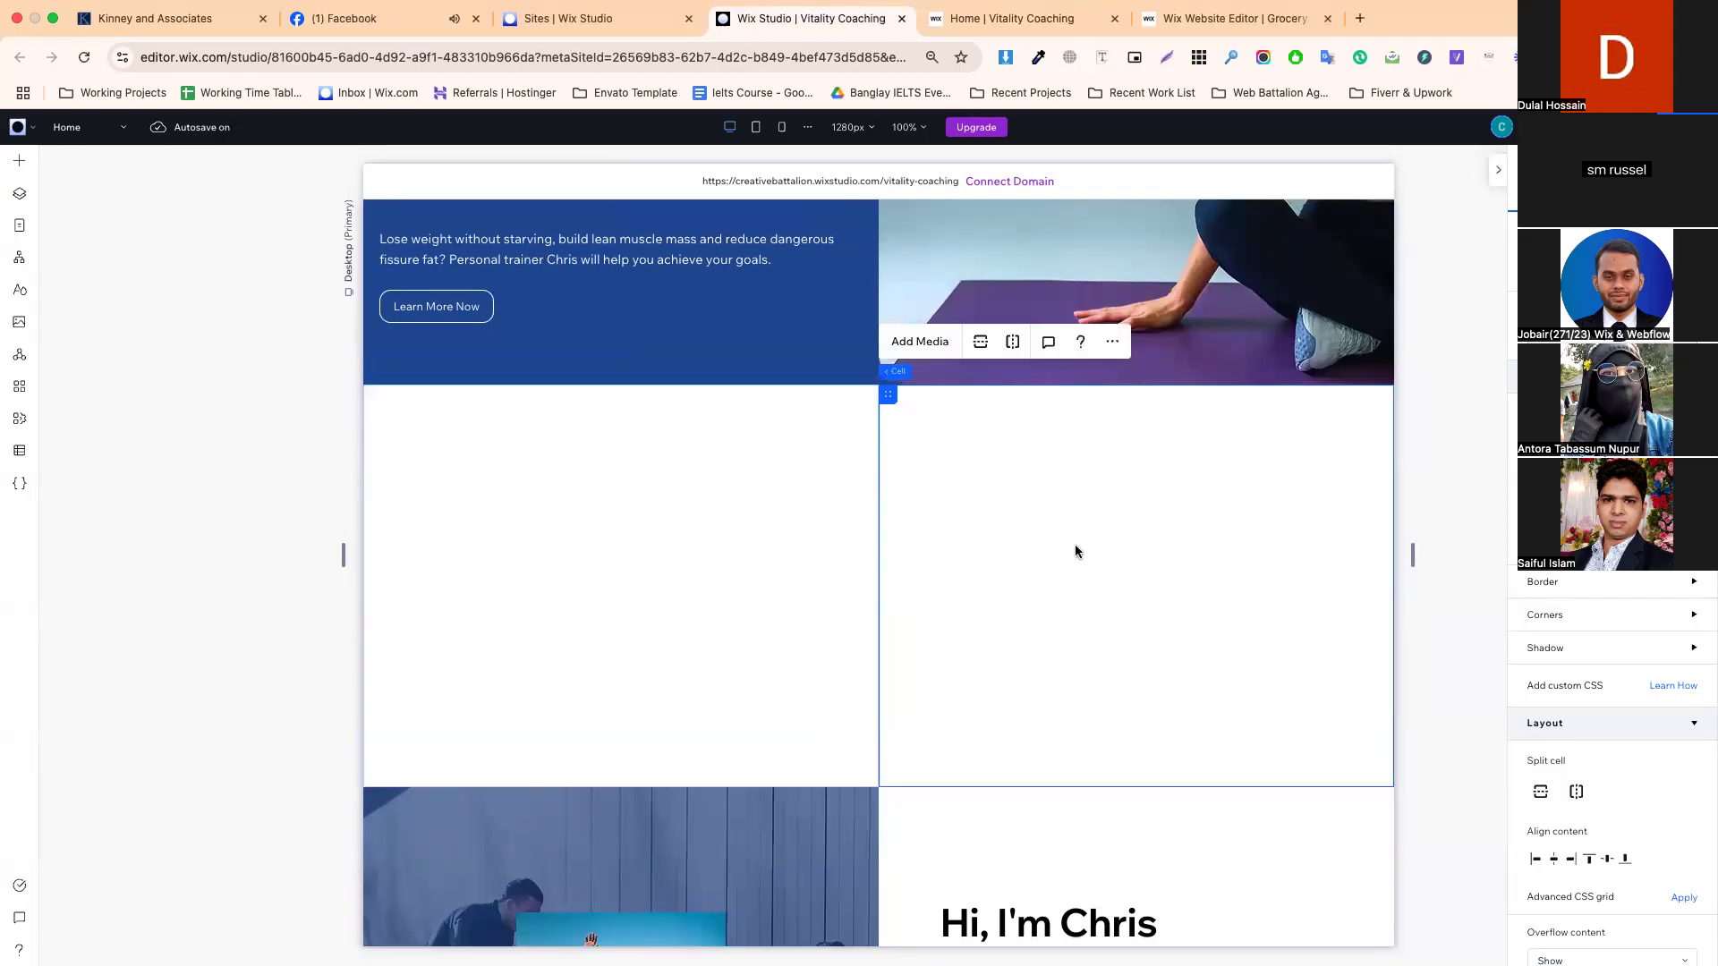
right_click(1132, 557)
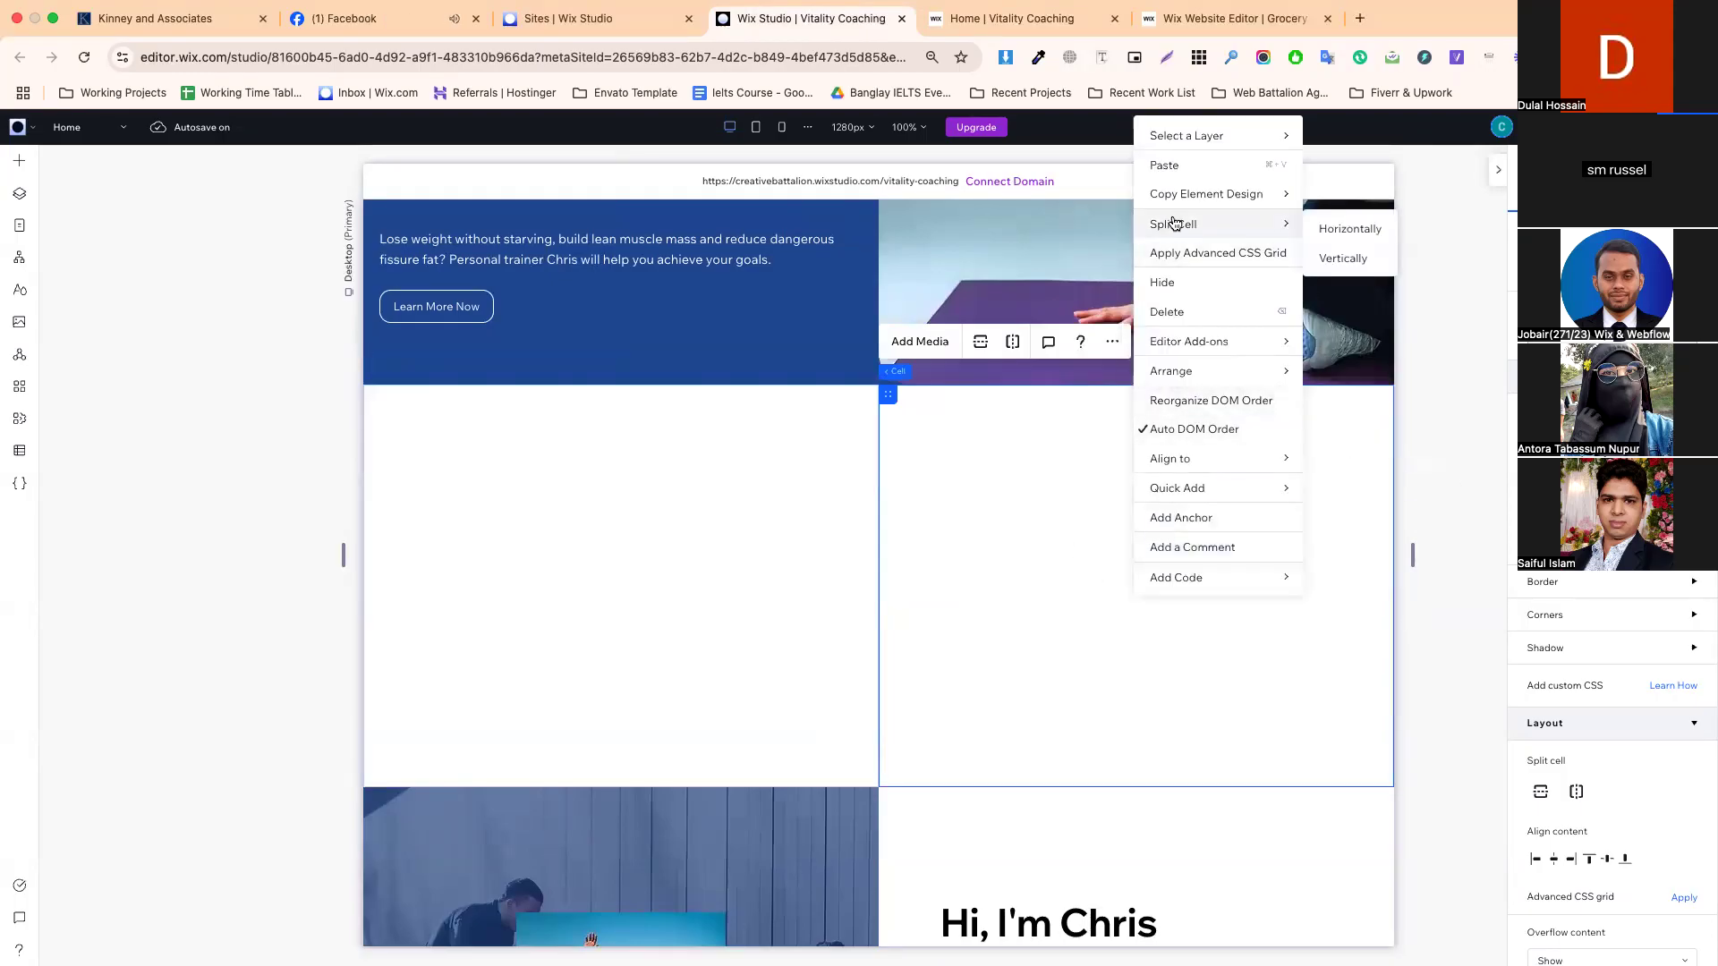
mouse_move(1232, 233)
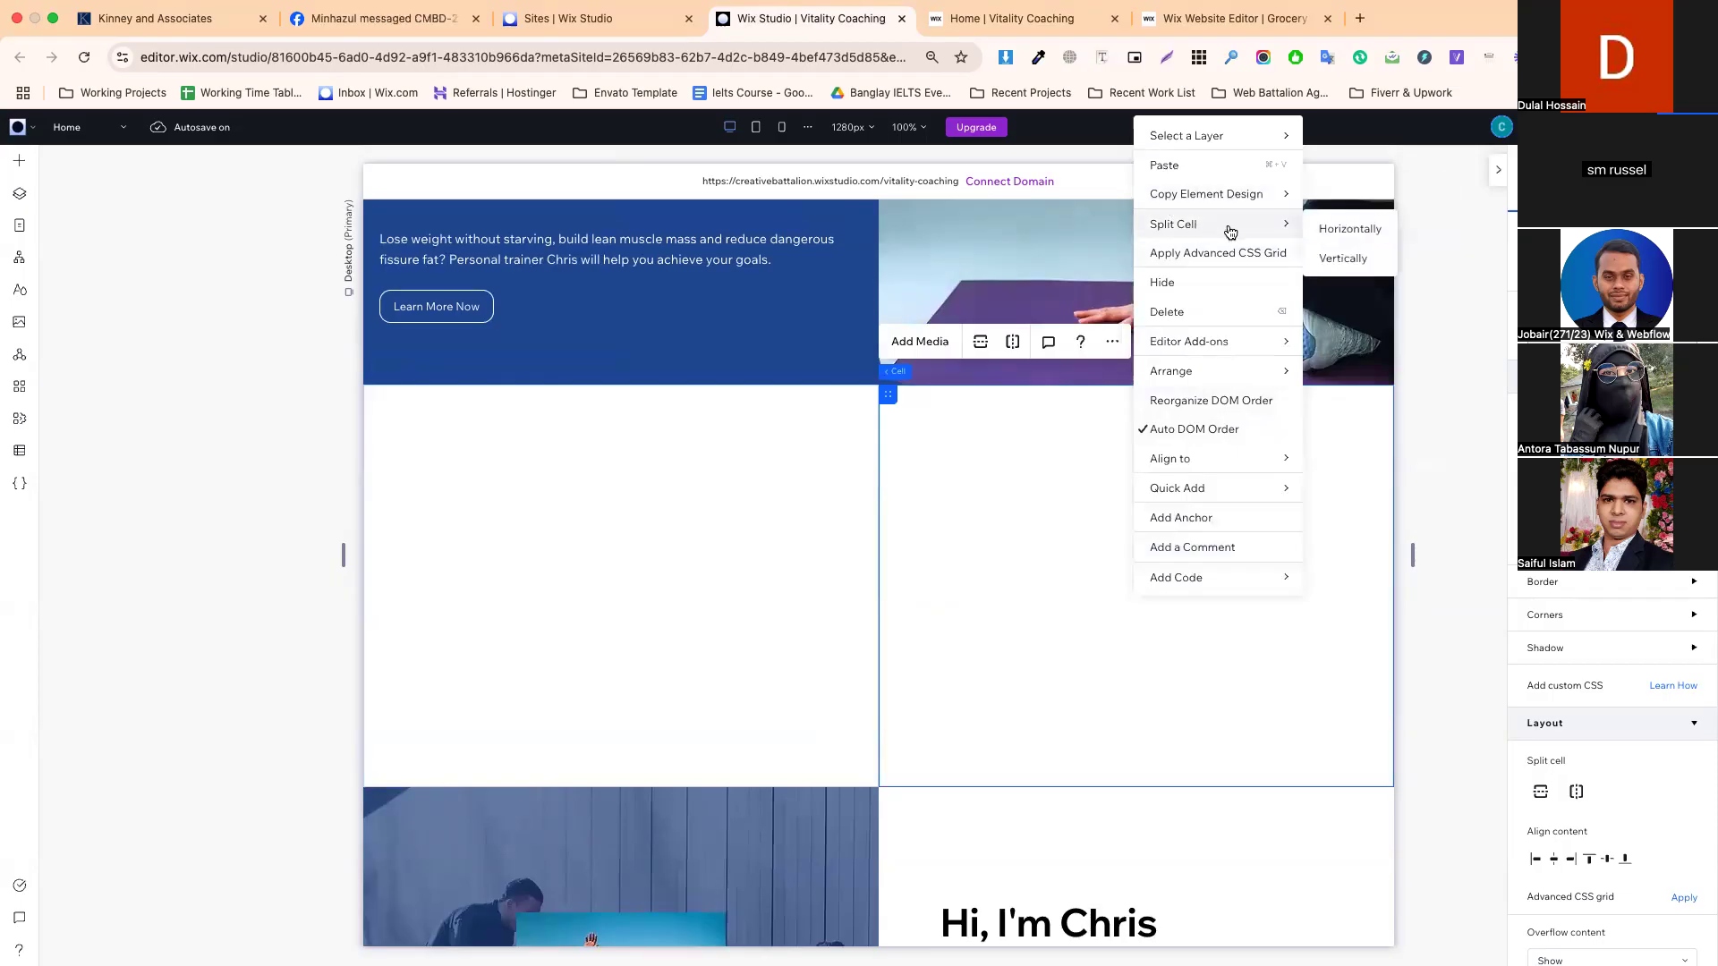
left_click(1328, 238)
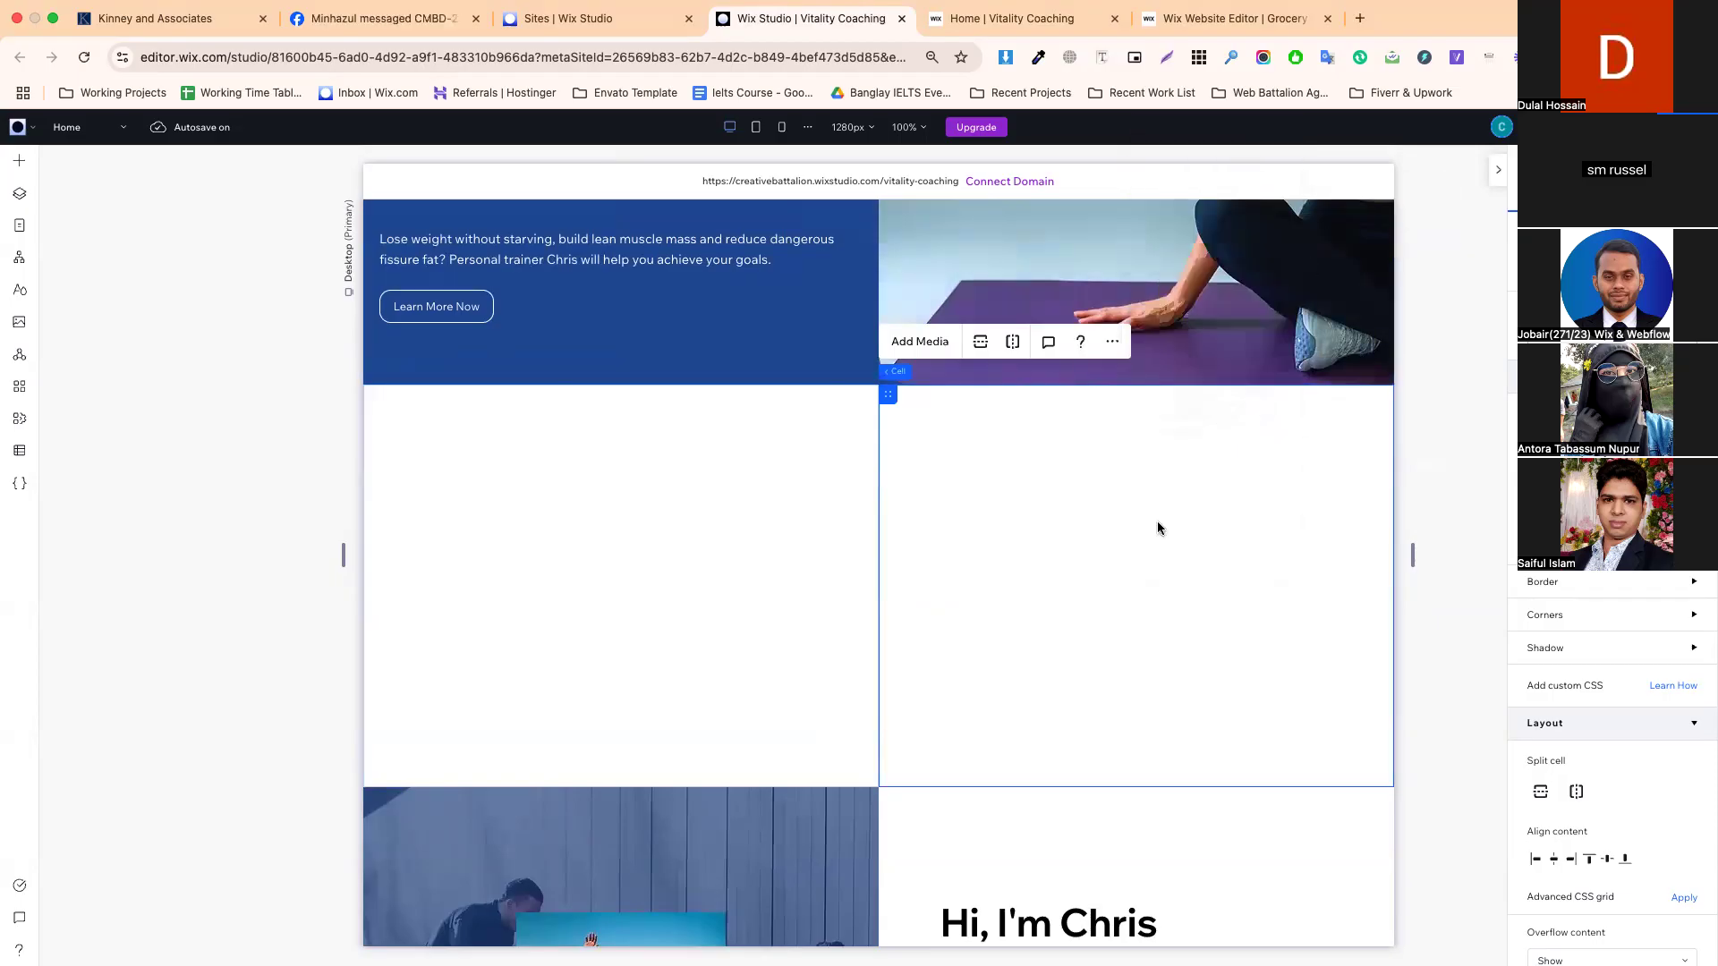
- Delete the upper half of the new section's split right cell
left_click(1154, 679)
left_click(1112, 544)
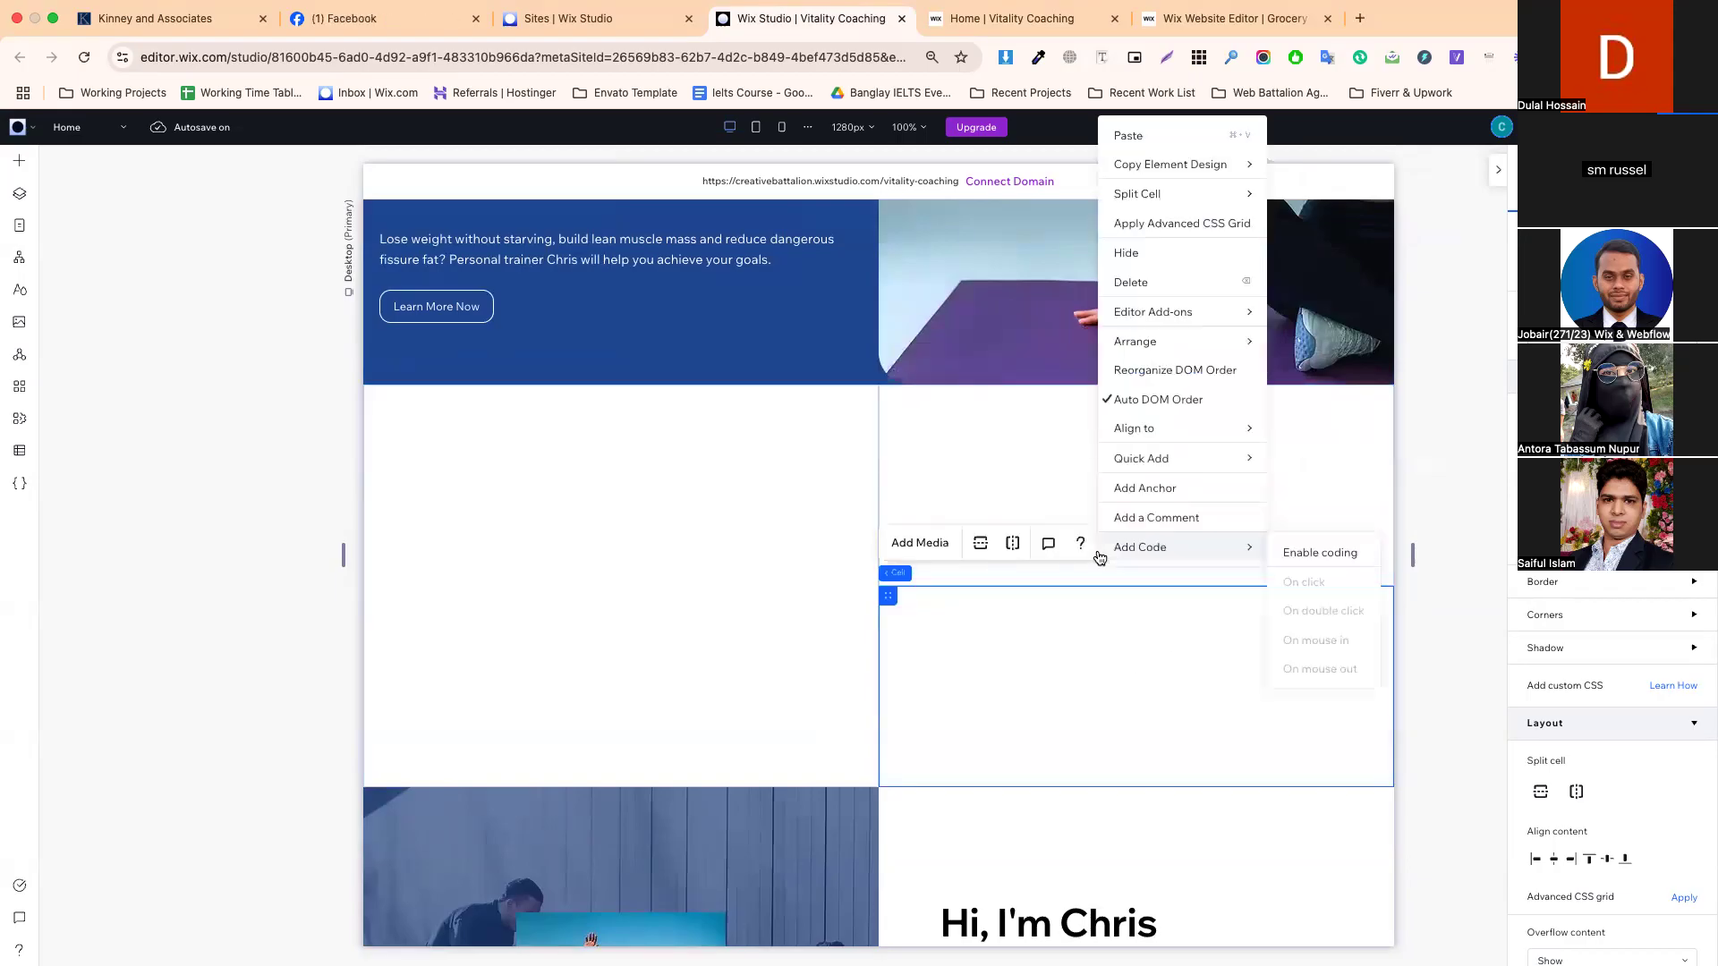
left_click(982, 465)
right_click(979, 461)
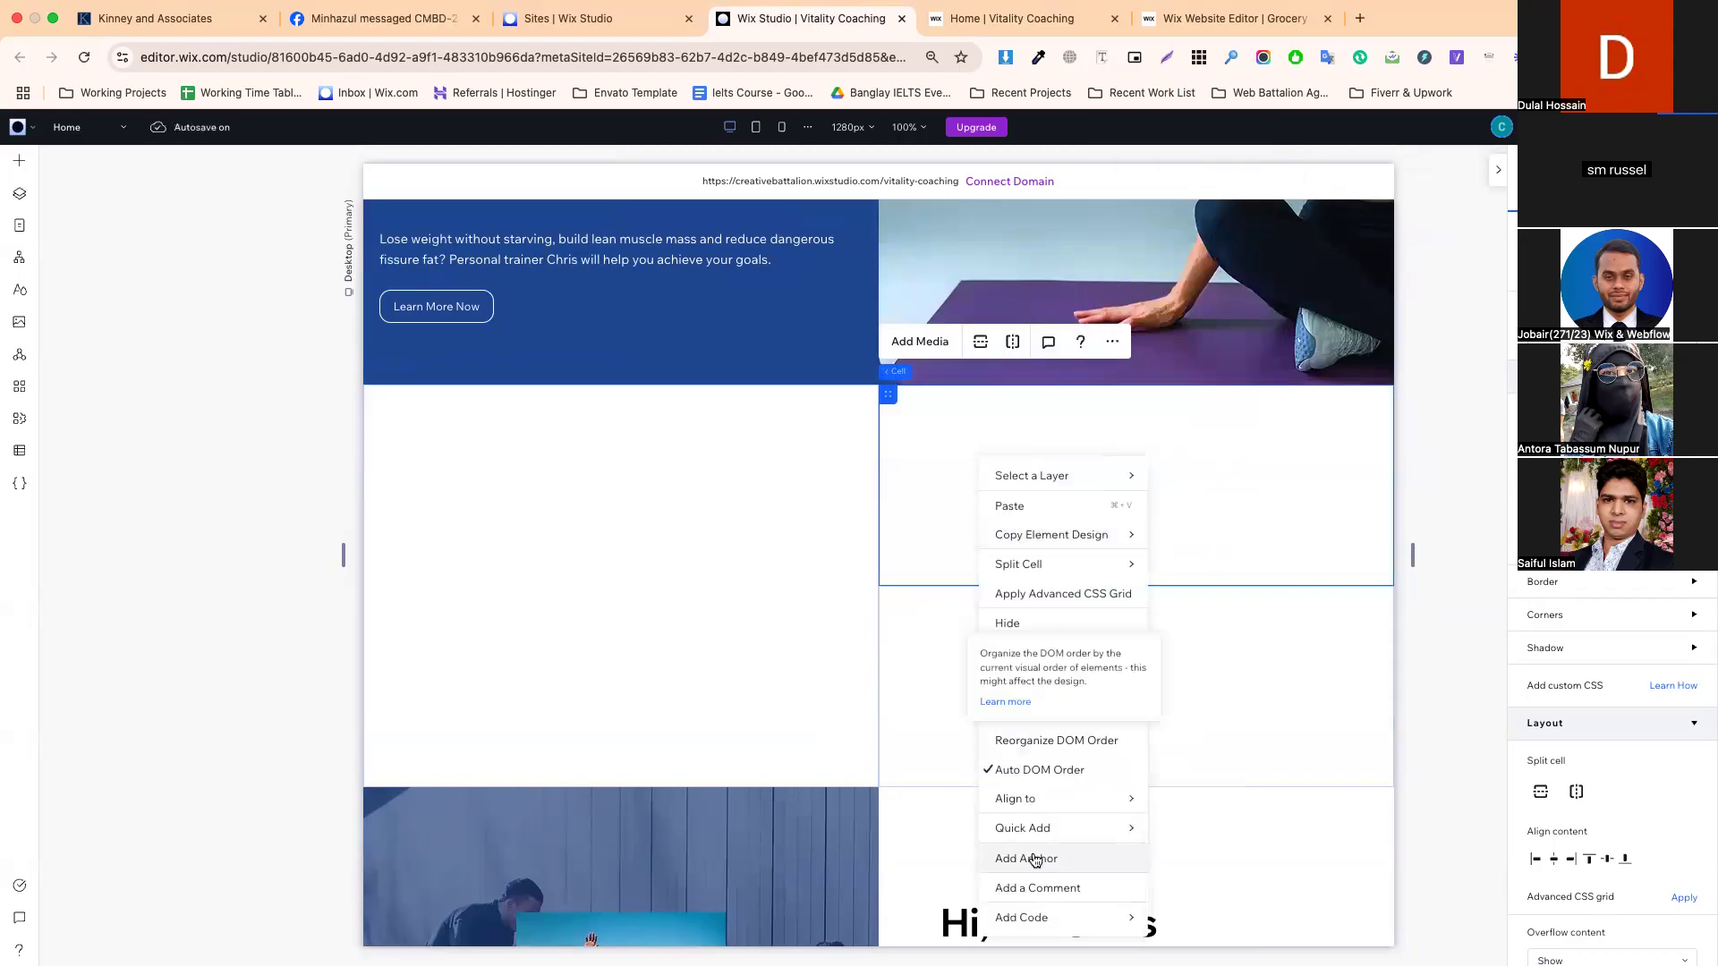
left_click(1014, 653)
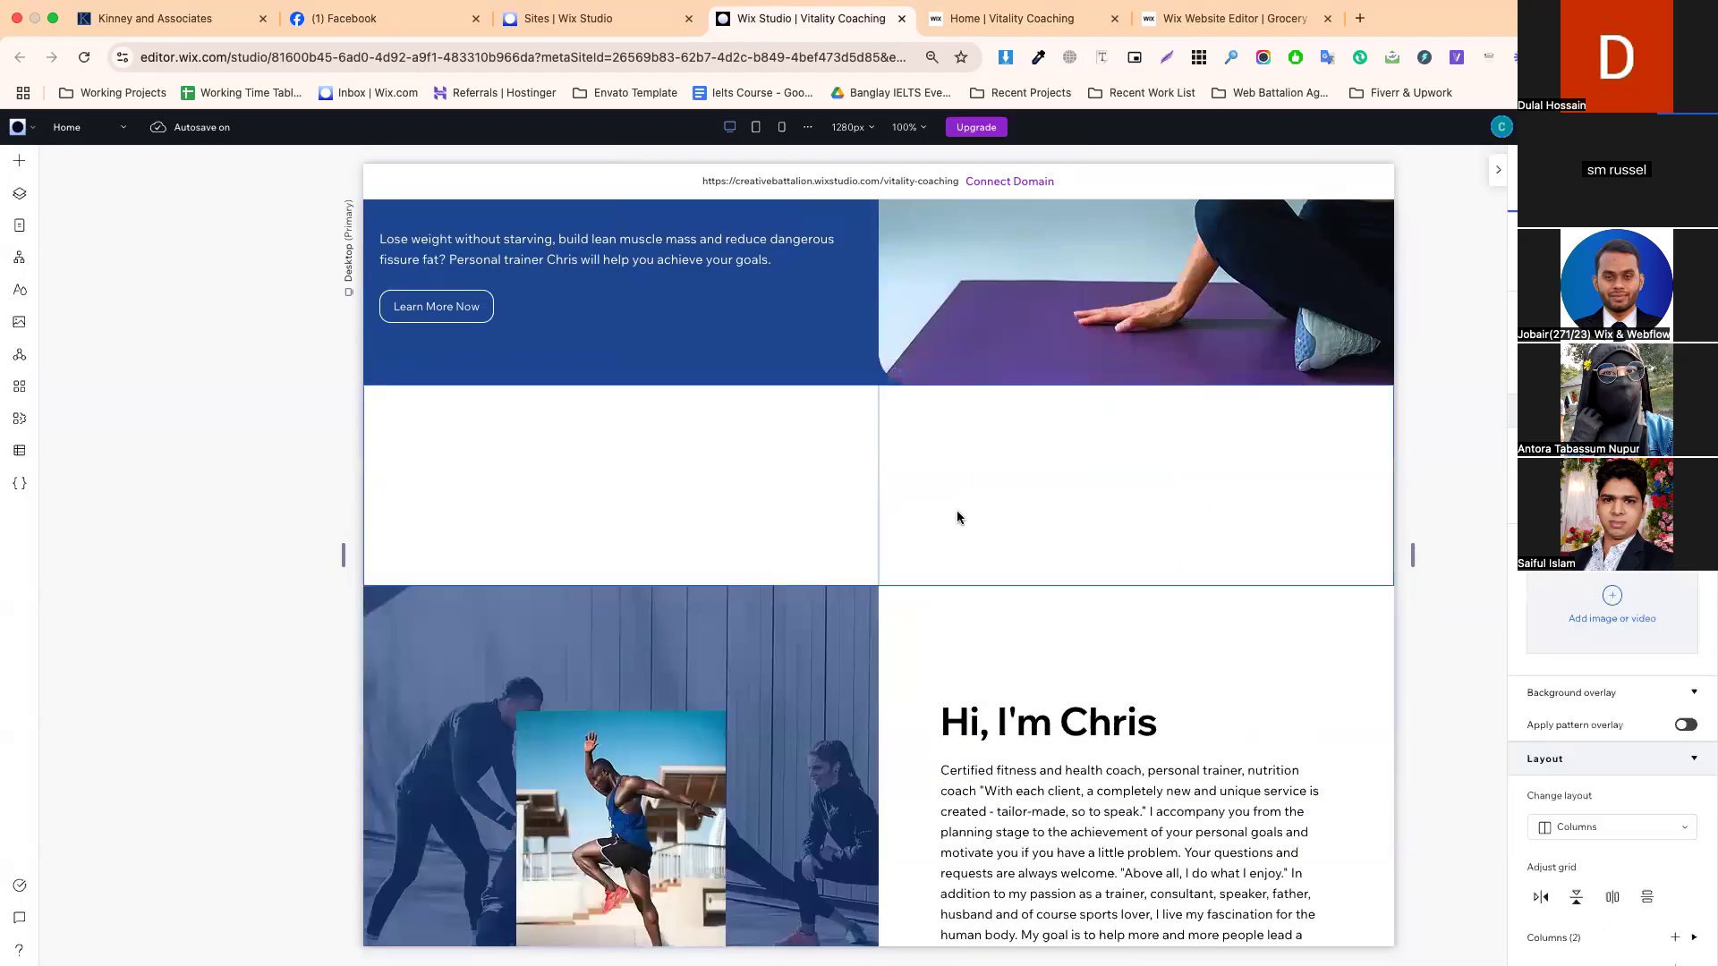
- Resize the new two-column section to a height close to that of the hero section above it
left_click(1055, 469)
left_click_drag(966, 581, 973, 711)
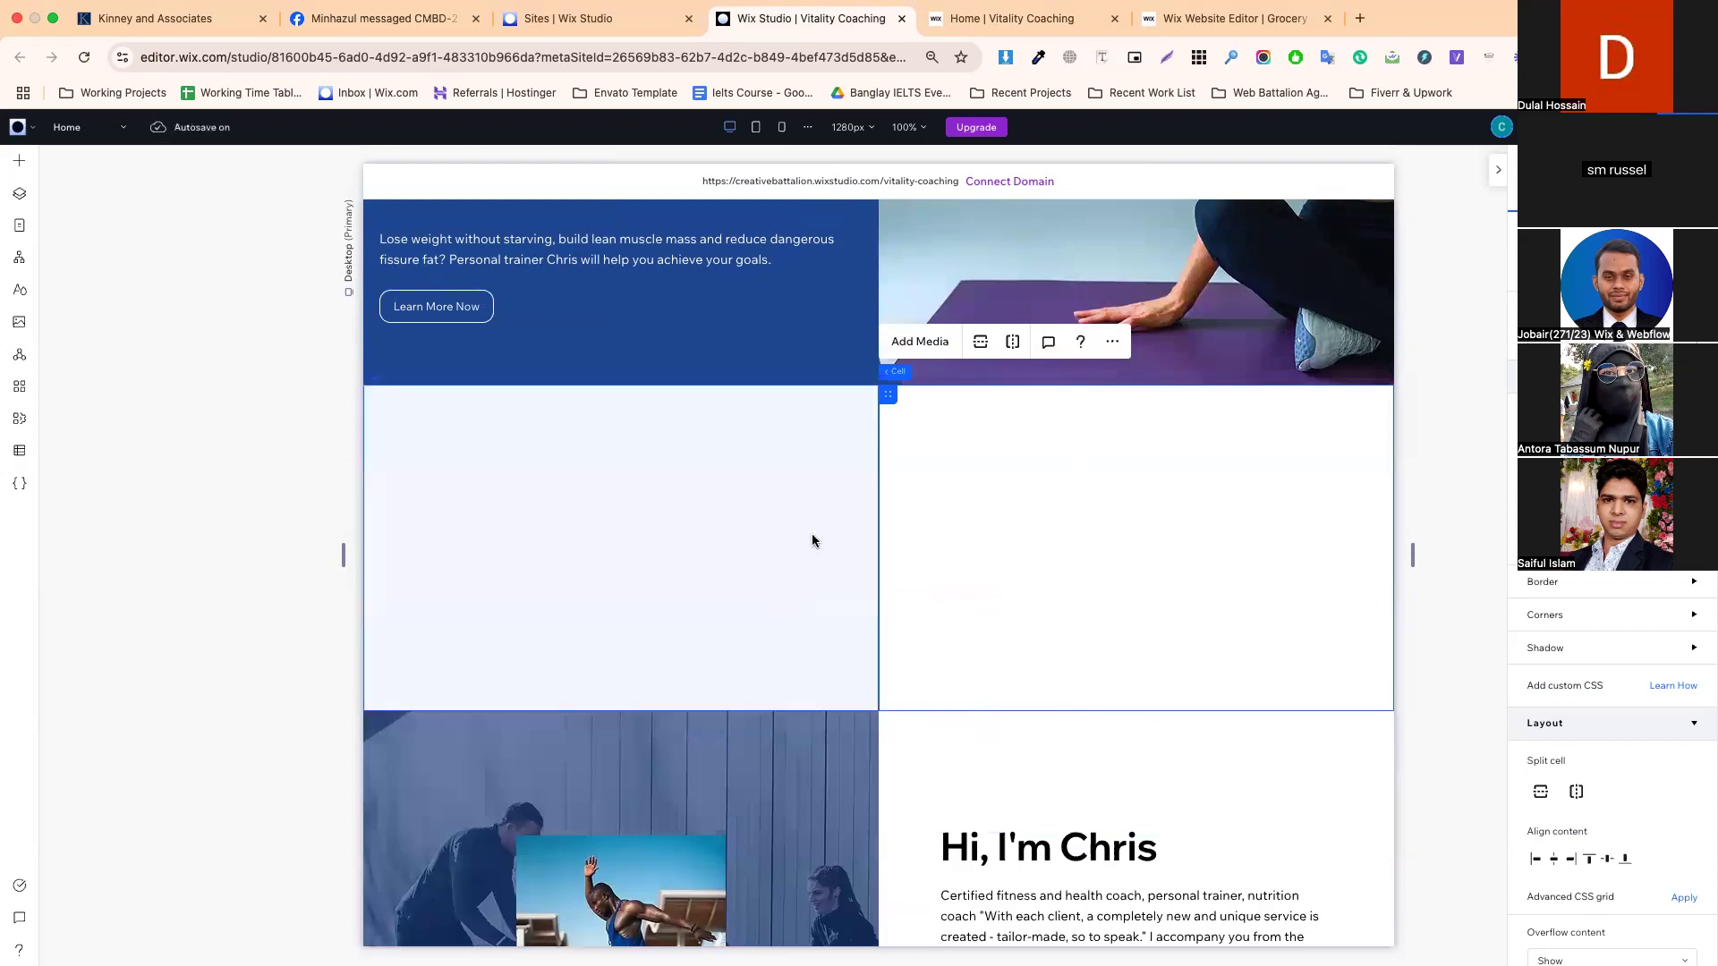
scroll(626, 412, "up", 3)
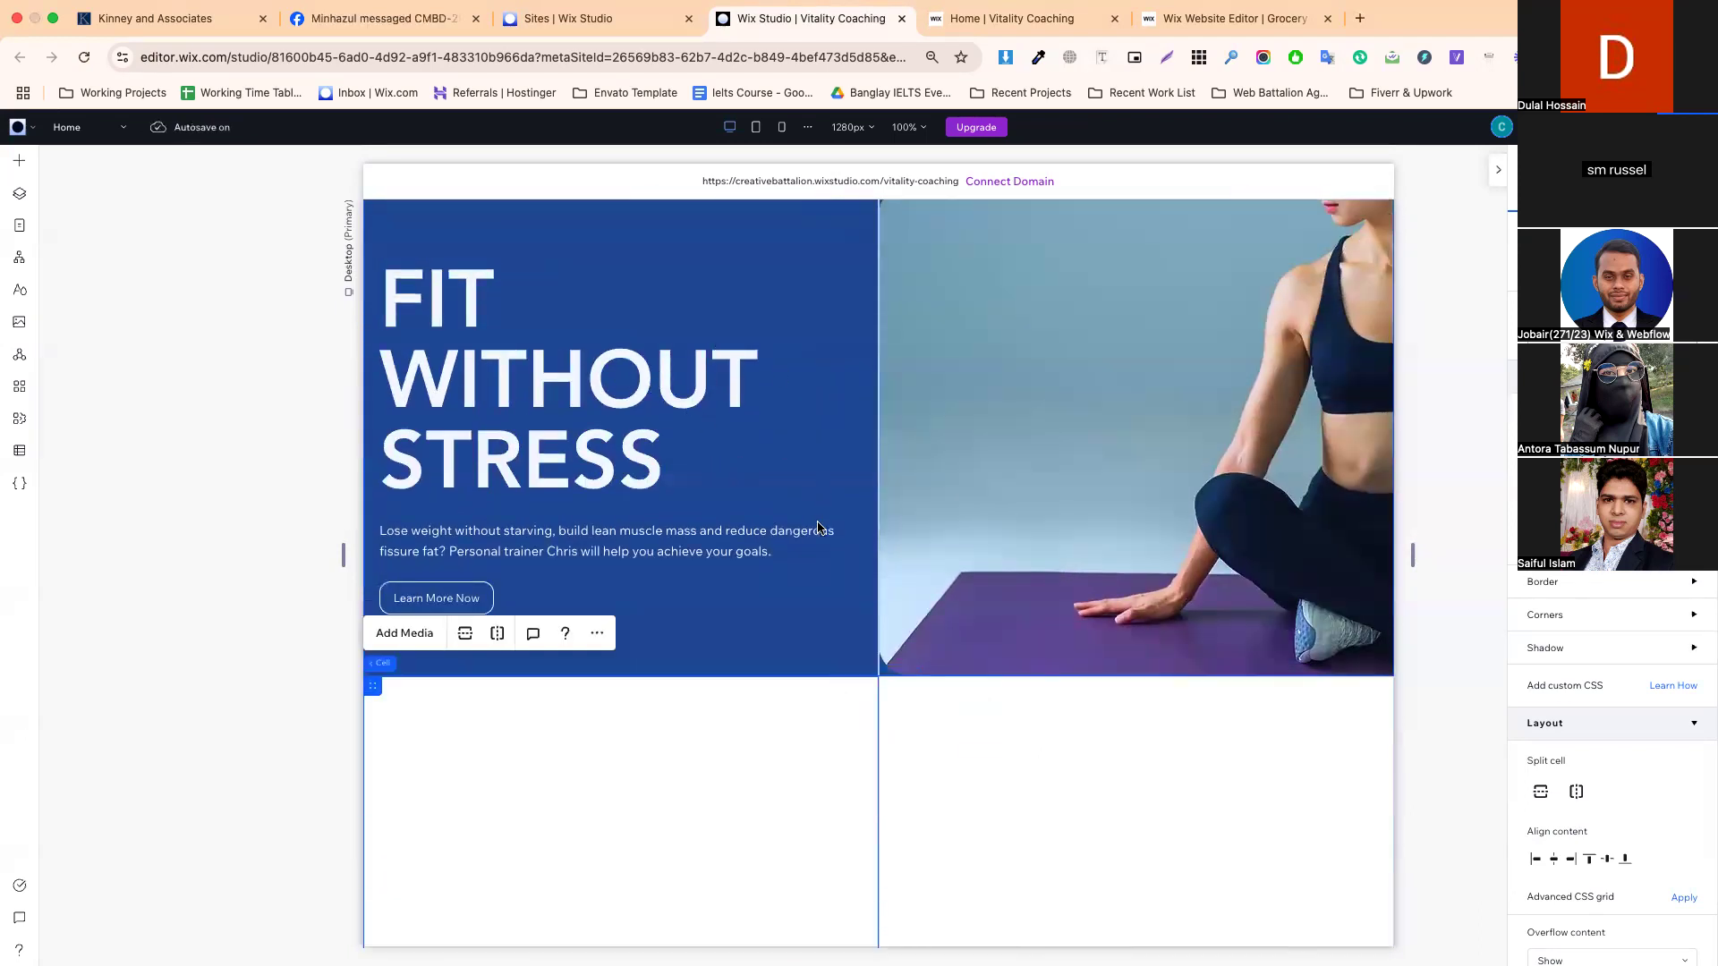
scroll(817, 528, "down", 3)
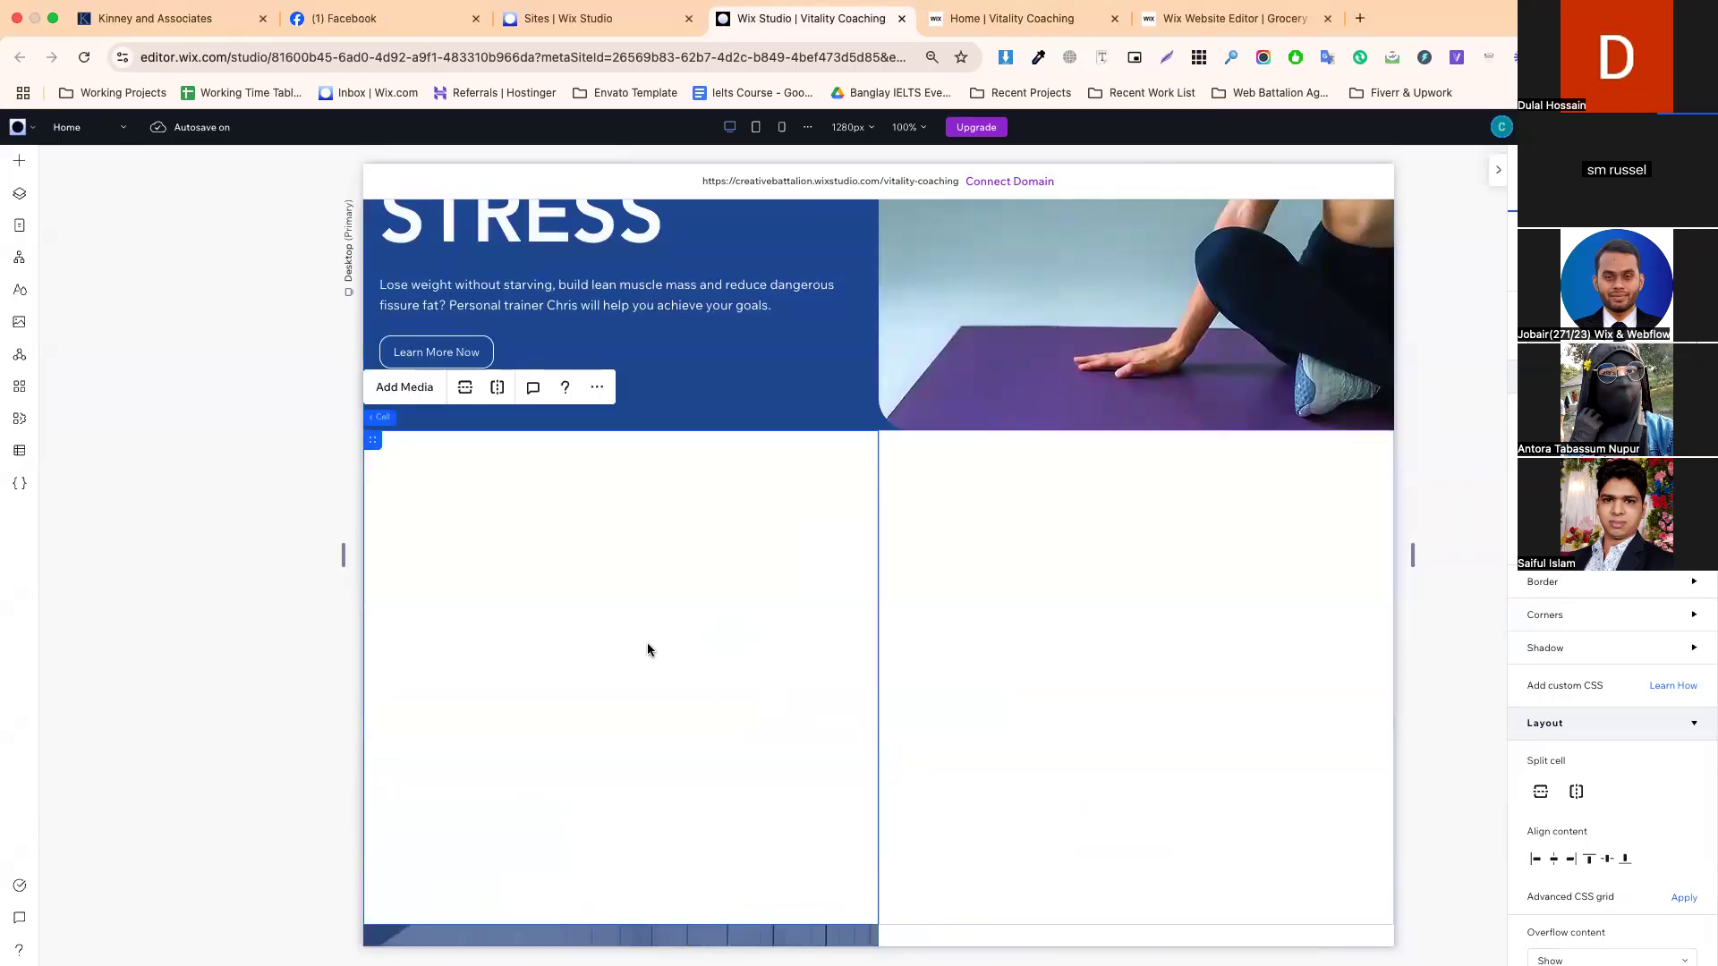
left_click_drag(769, 923, 769, 869)
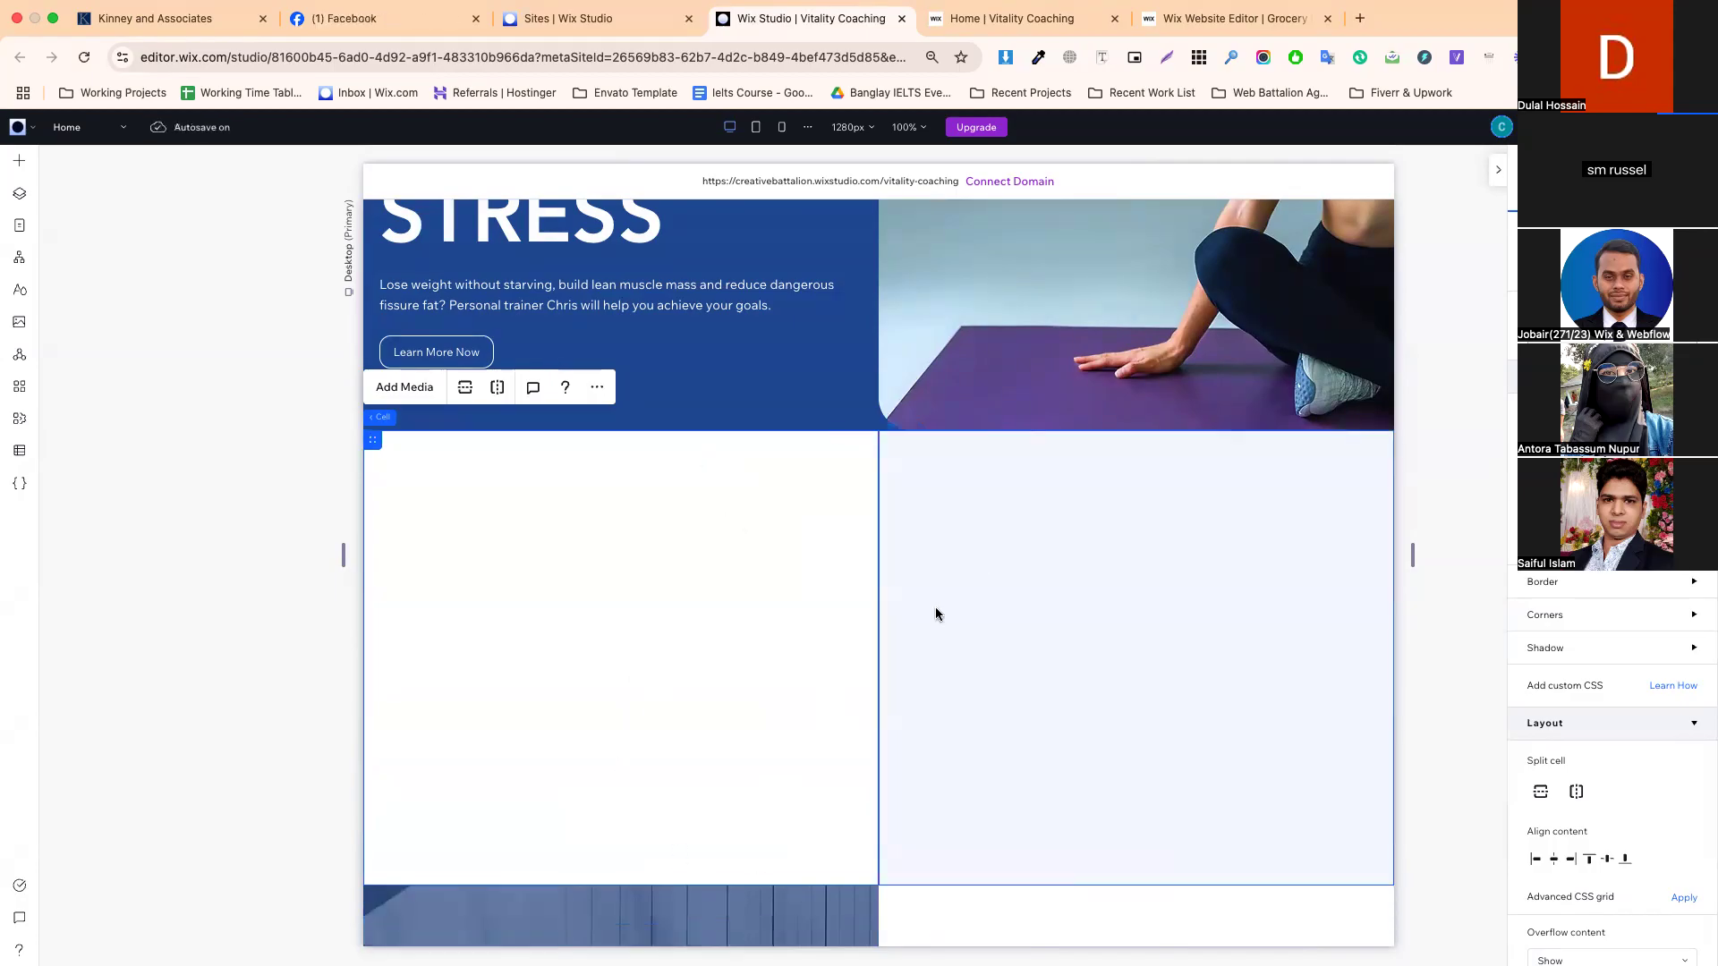
scroll(1051, 416, "up", 4)
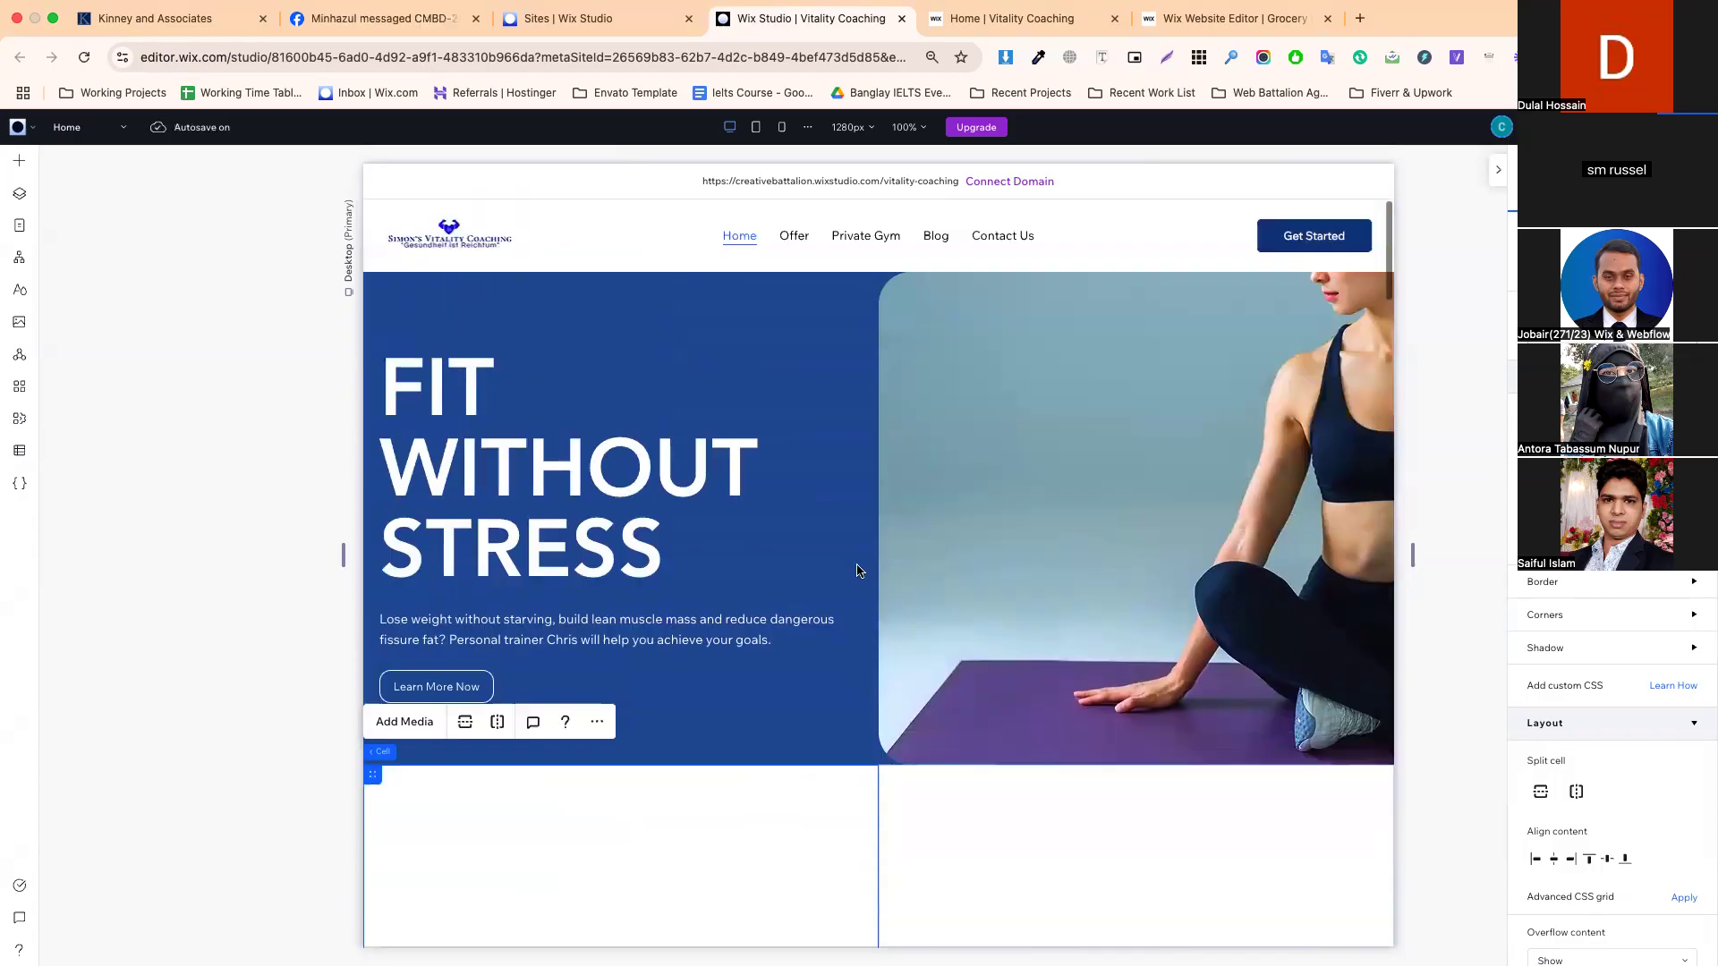
scroll(863, 695, "down", 4)
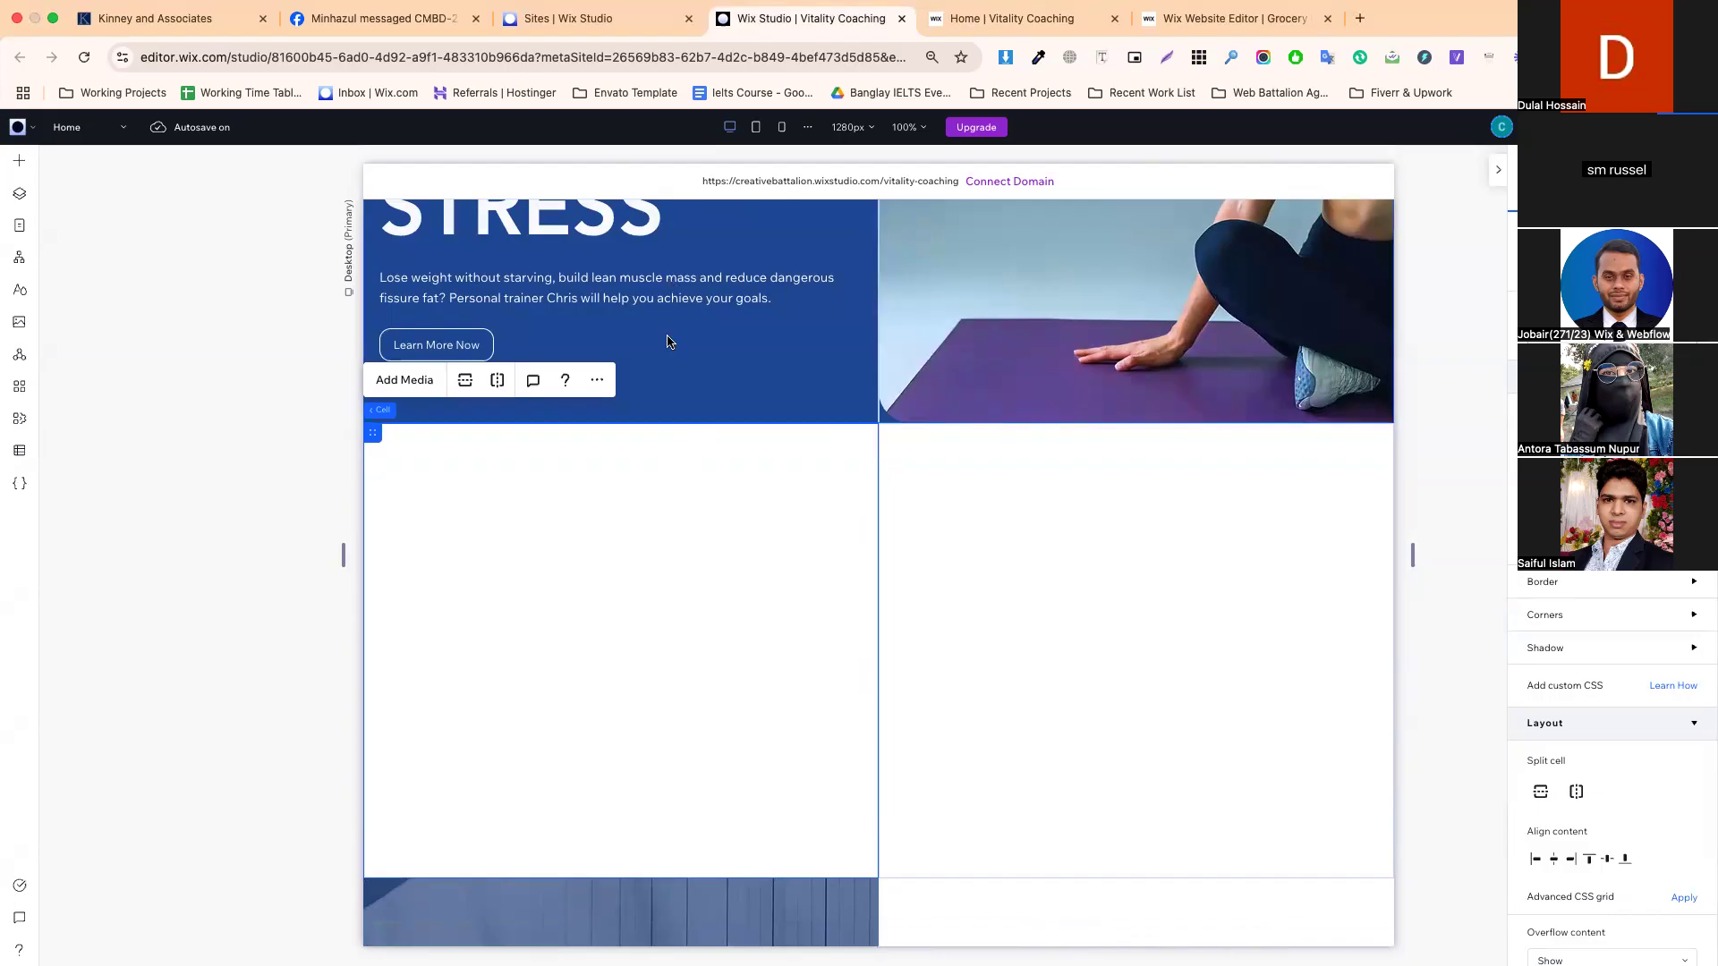
scroll(714, 368, "up", 2)
scroll(594, 741, "down", 3)
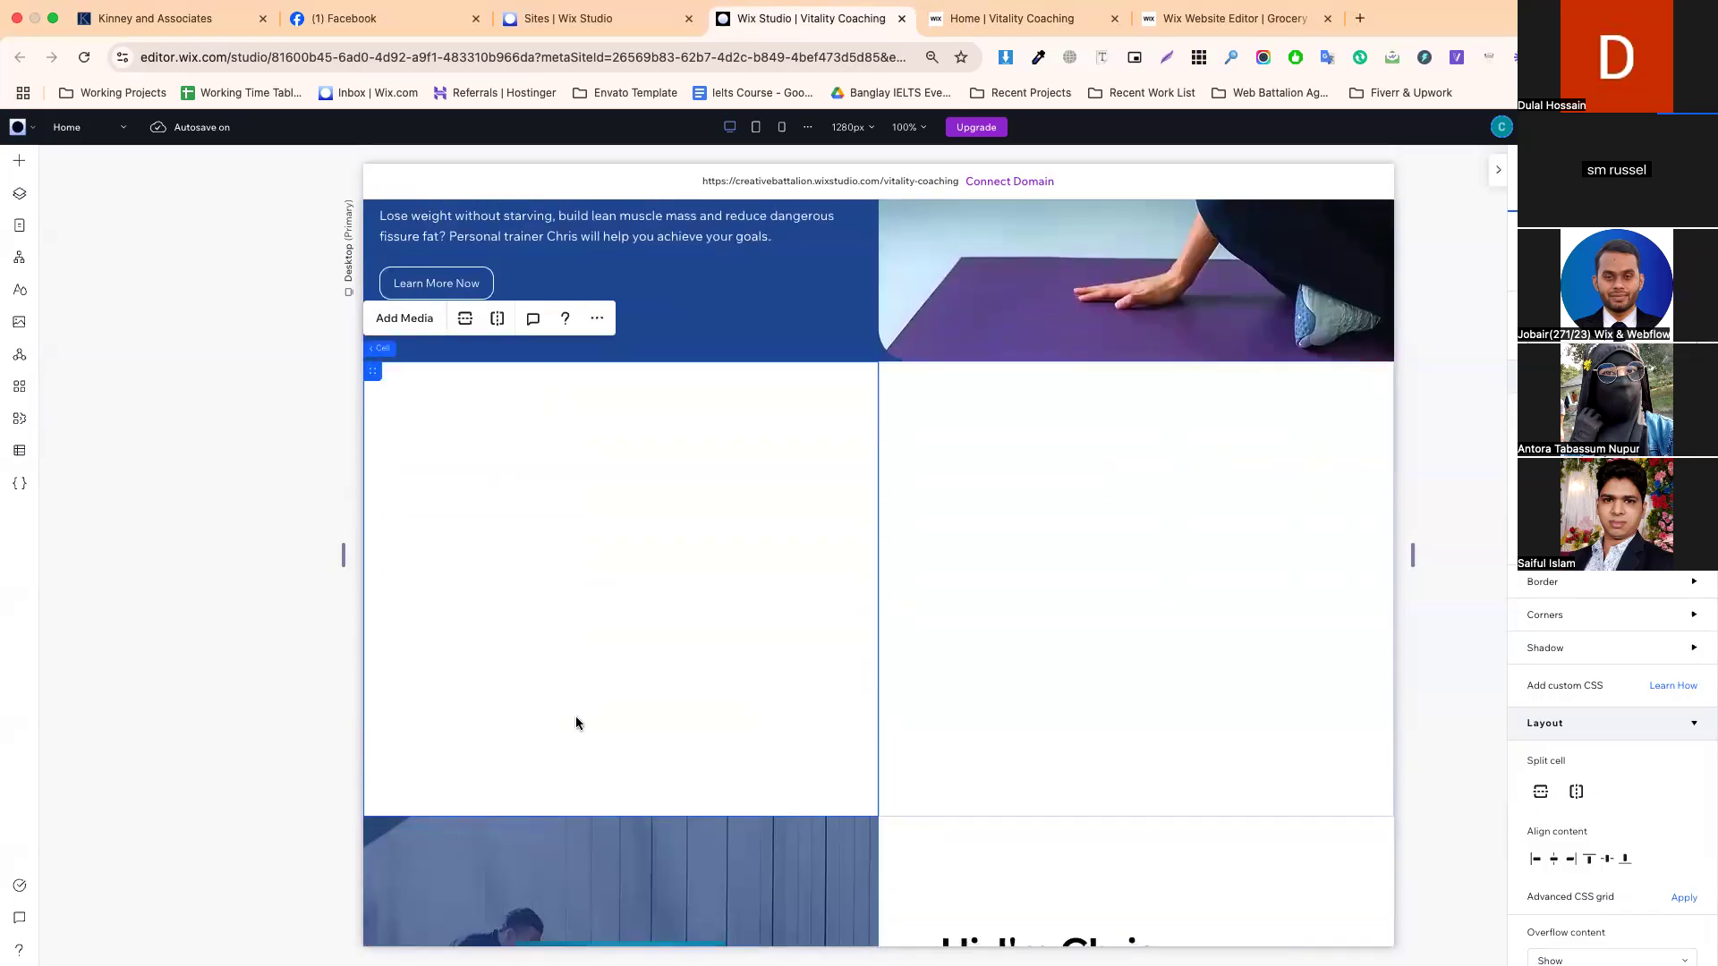
scroll(474, 508, "up", 4)
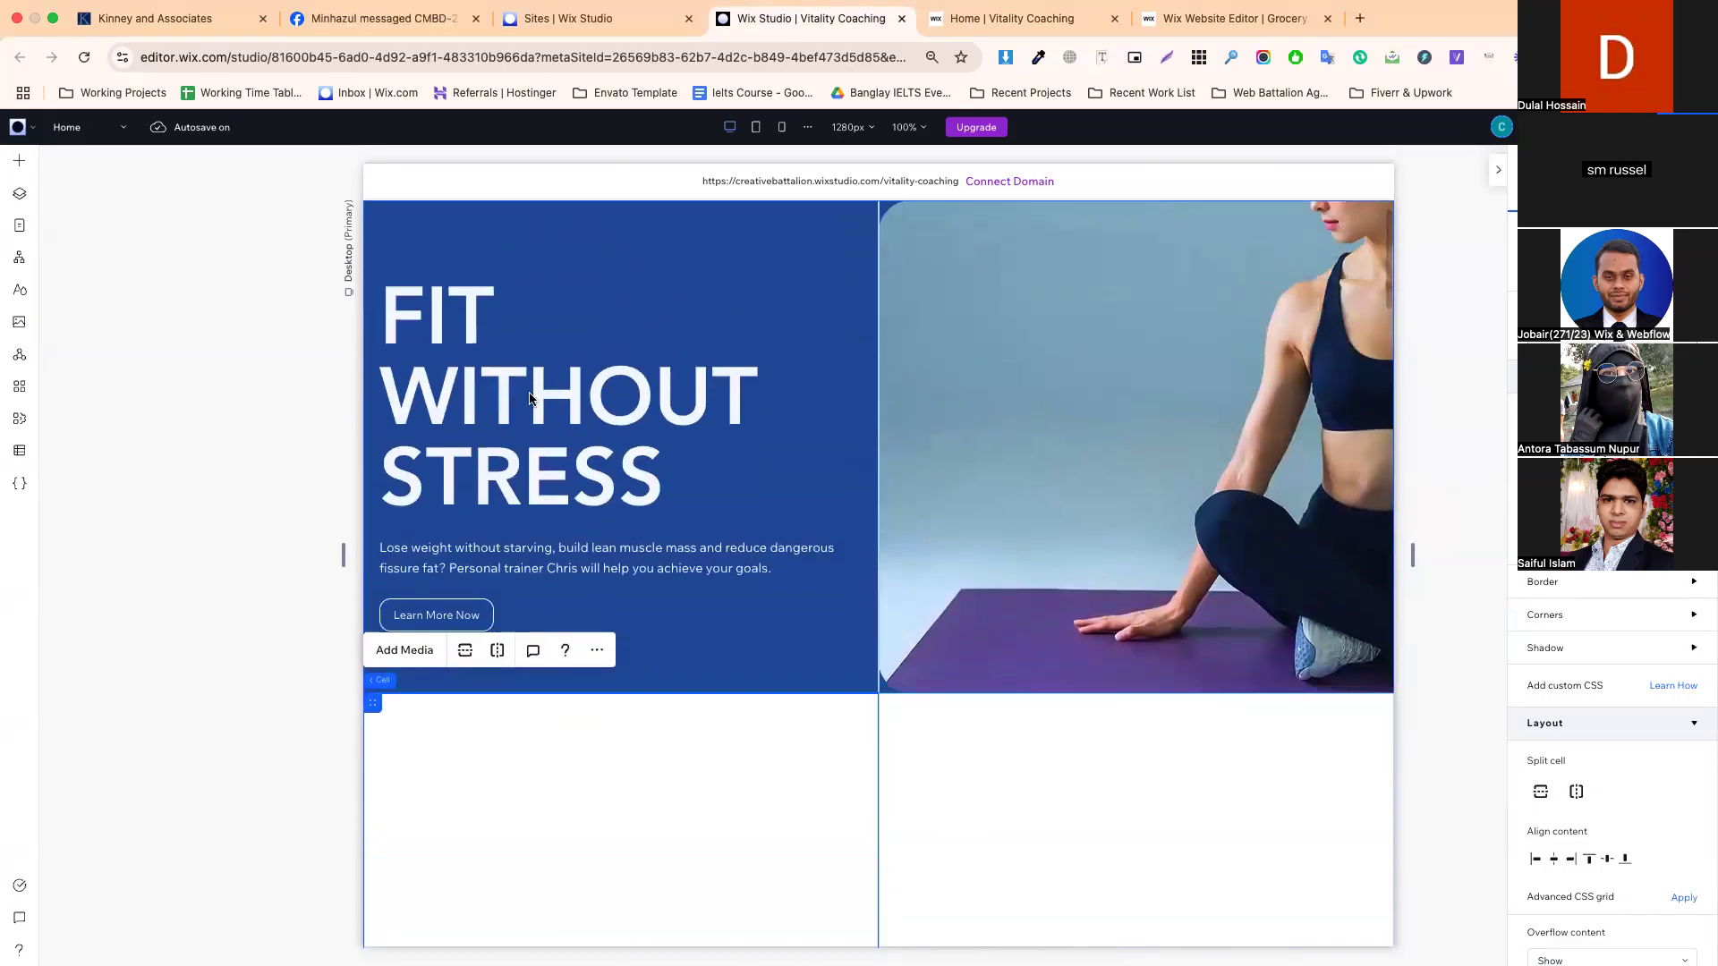
- Add a title text element to the new section's left cell, widen its box and open its placeholder text for editing
scroll(505, 415, "down", 2)
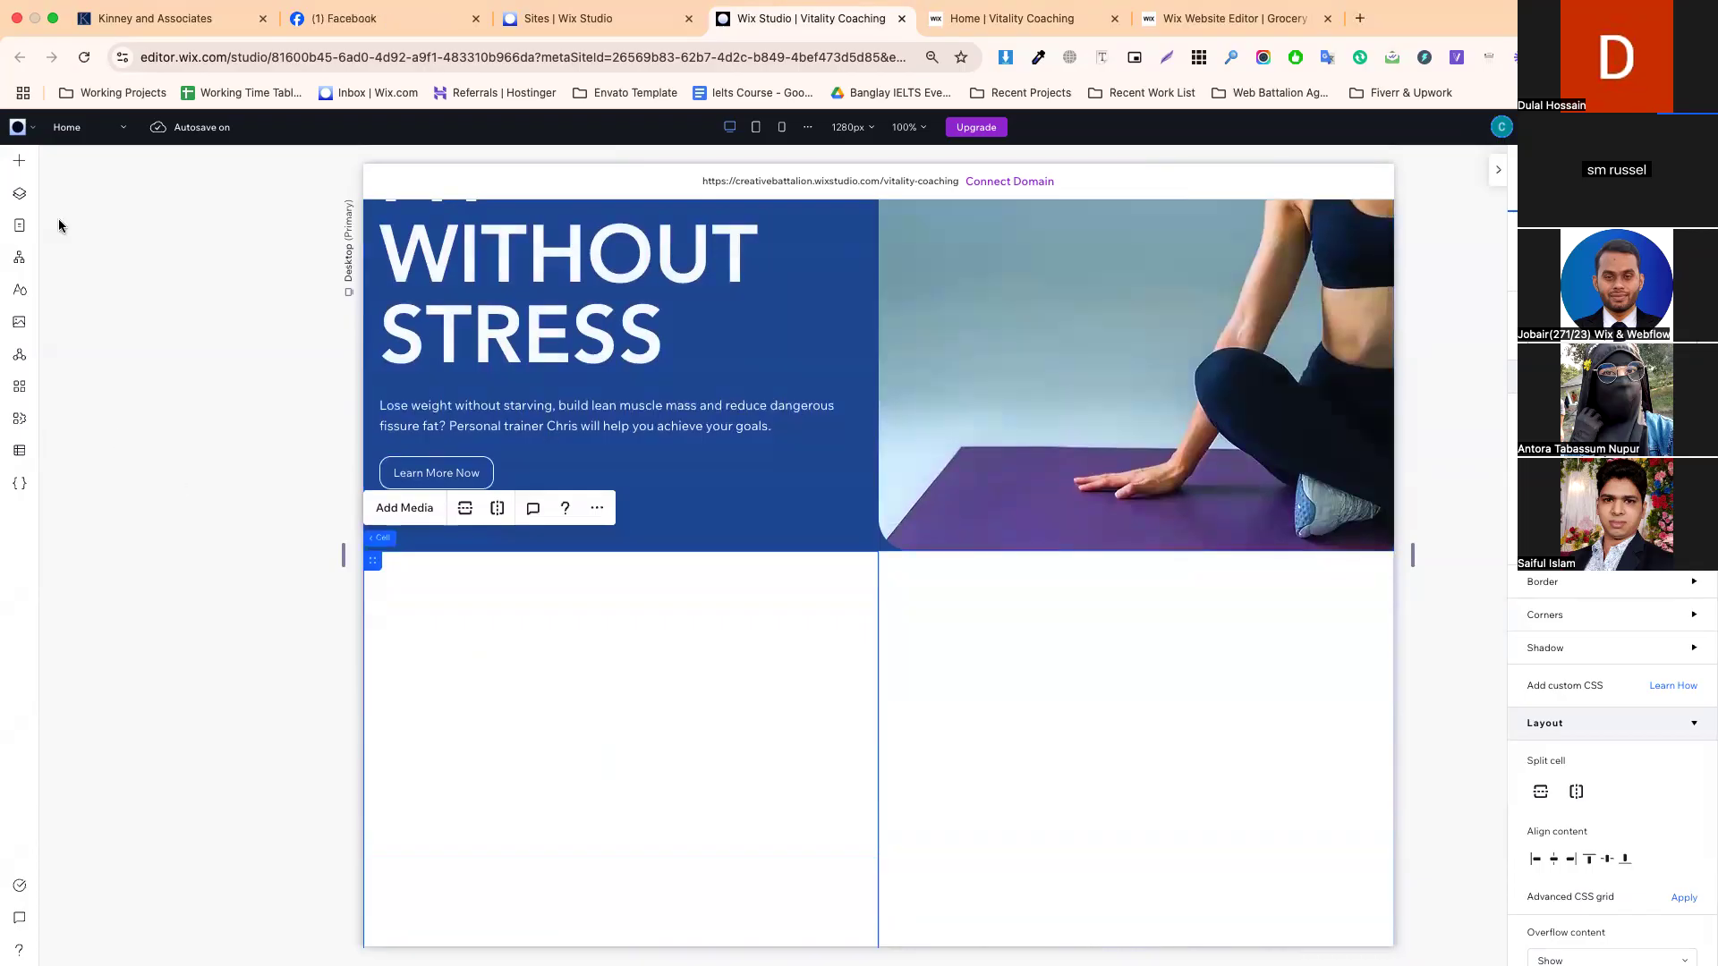
left_click(17, 163)
left_click_drag(307, 246, 501, 650)
left_click_drag(594, 626, 696, 633)
double_click(565, 627)
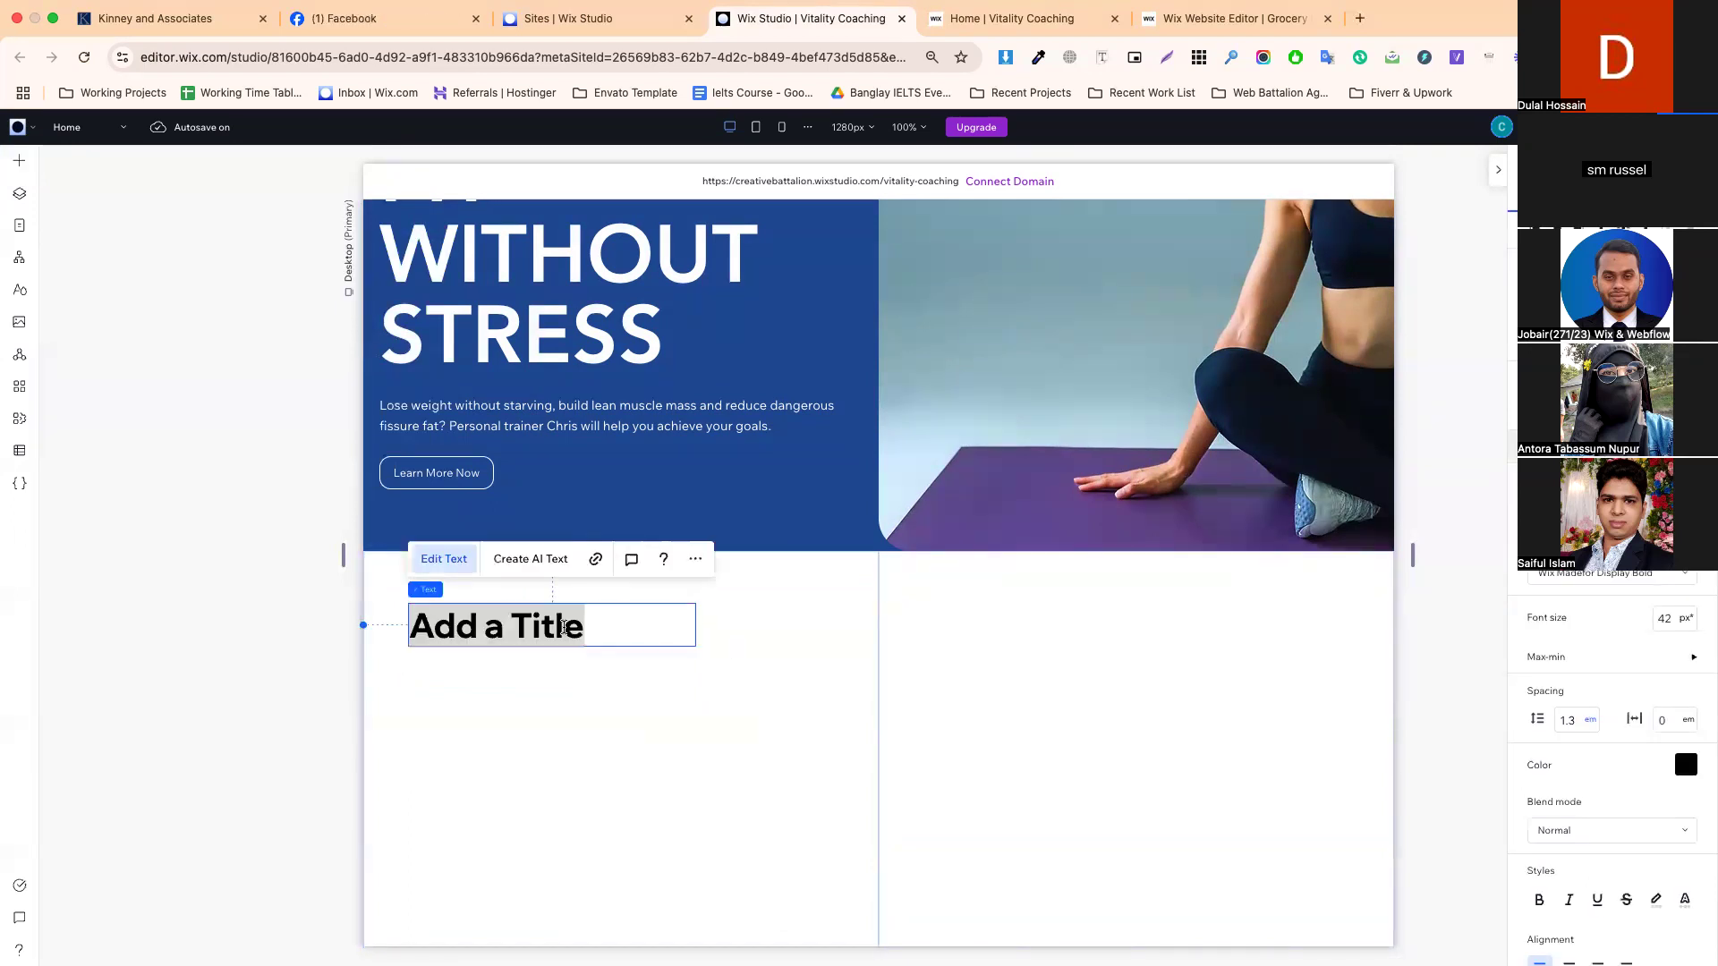
- Switch to the published Vitality Coaching page and inspect the hero heading's font family and size styles in the browser's developer tools
left_click(998, 18)
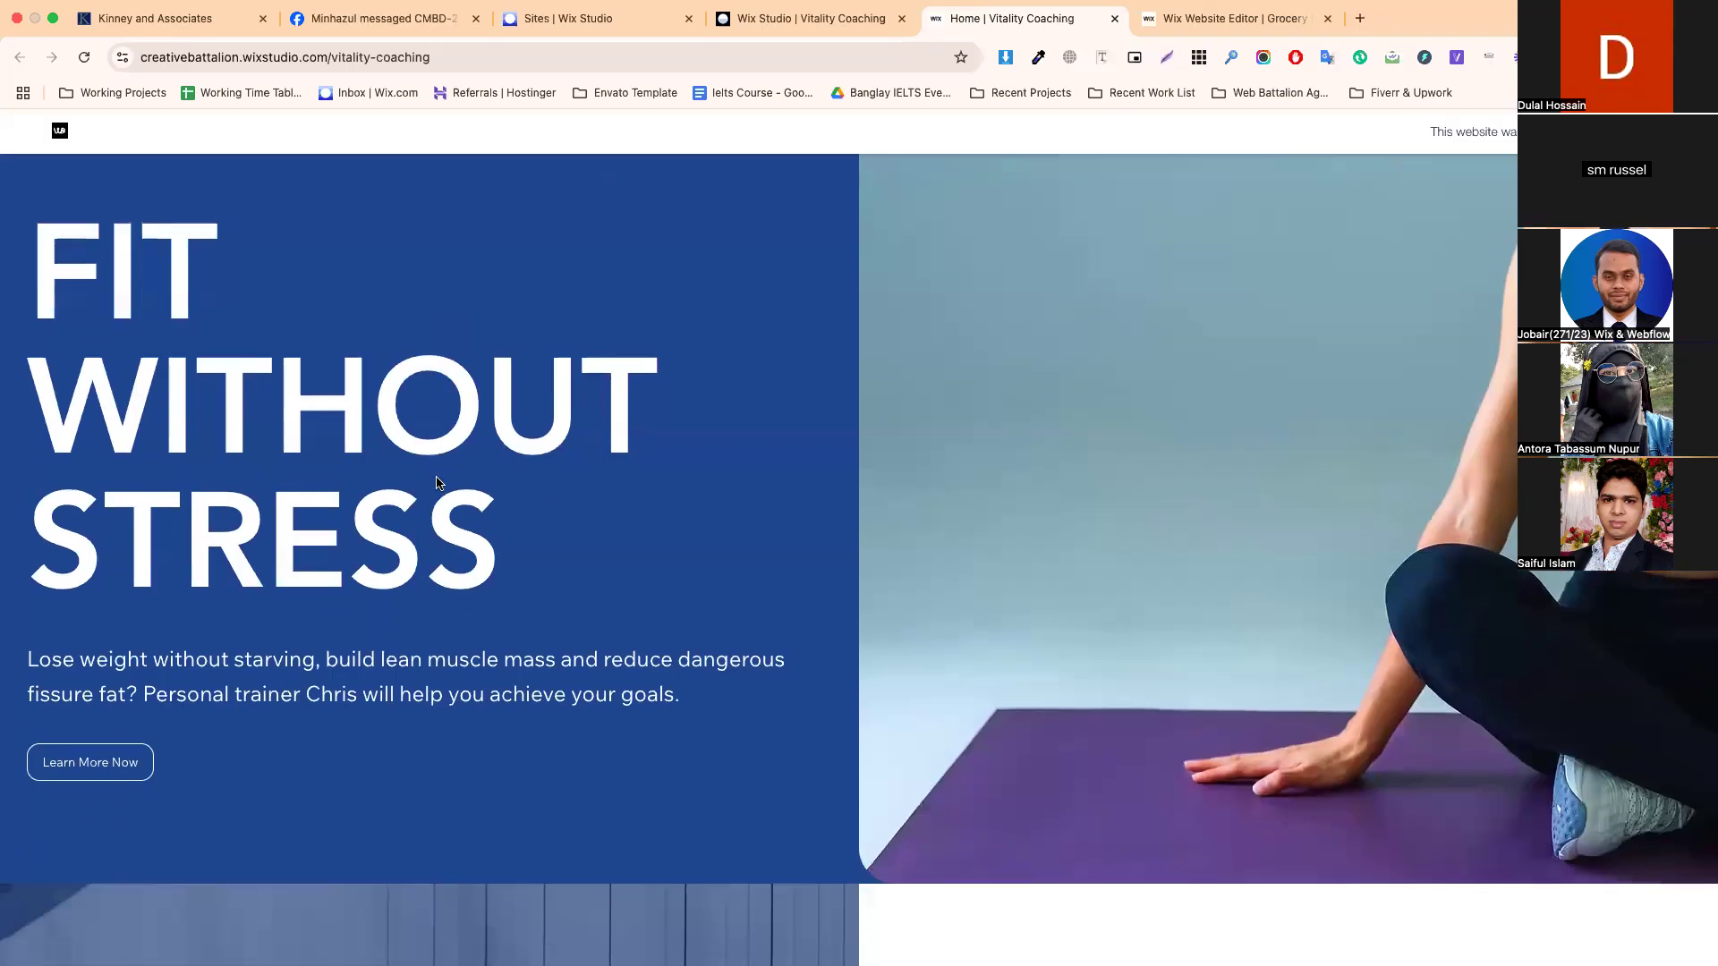
right_click(295, 375)
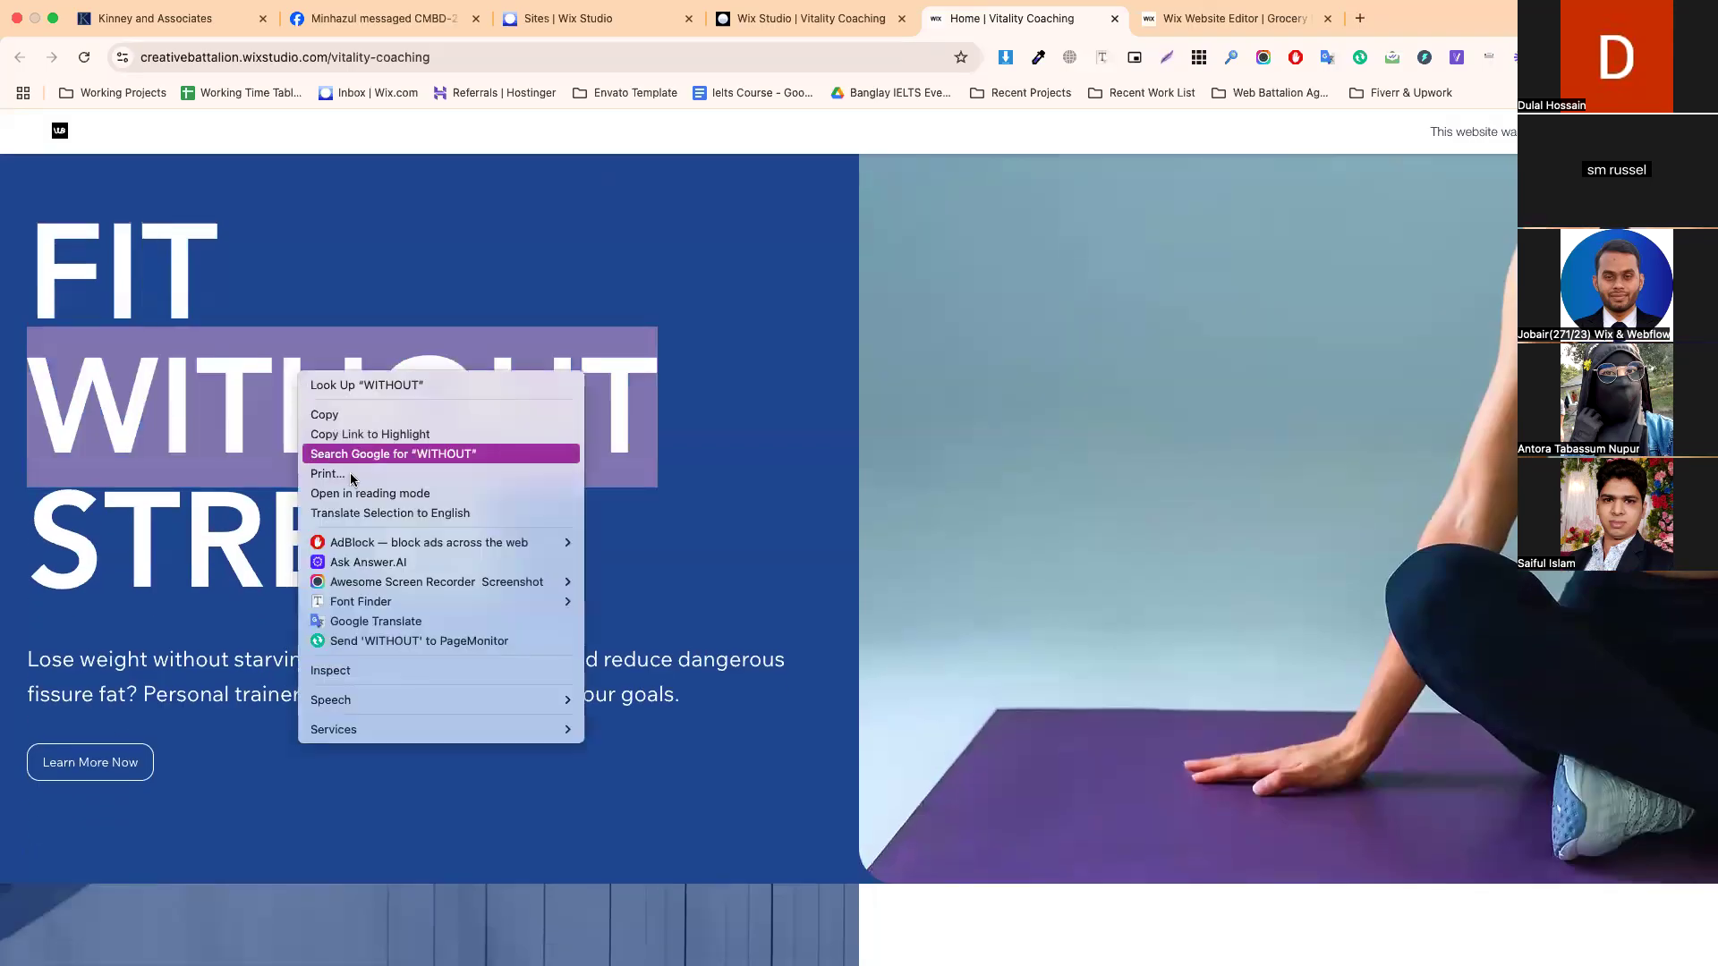
left_click(374, 676)
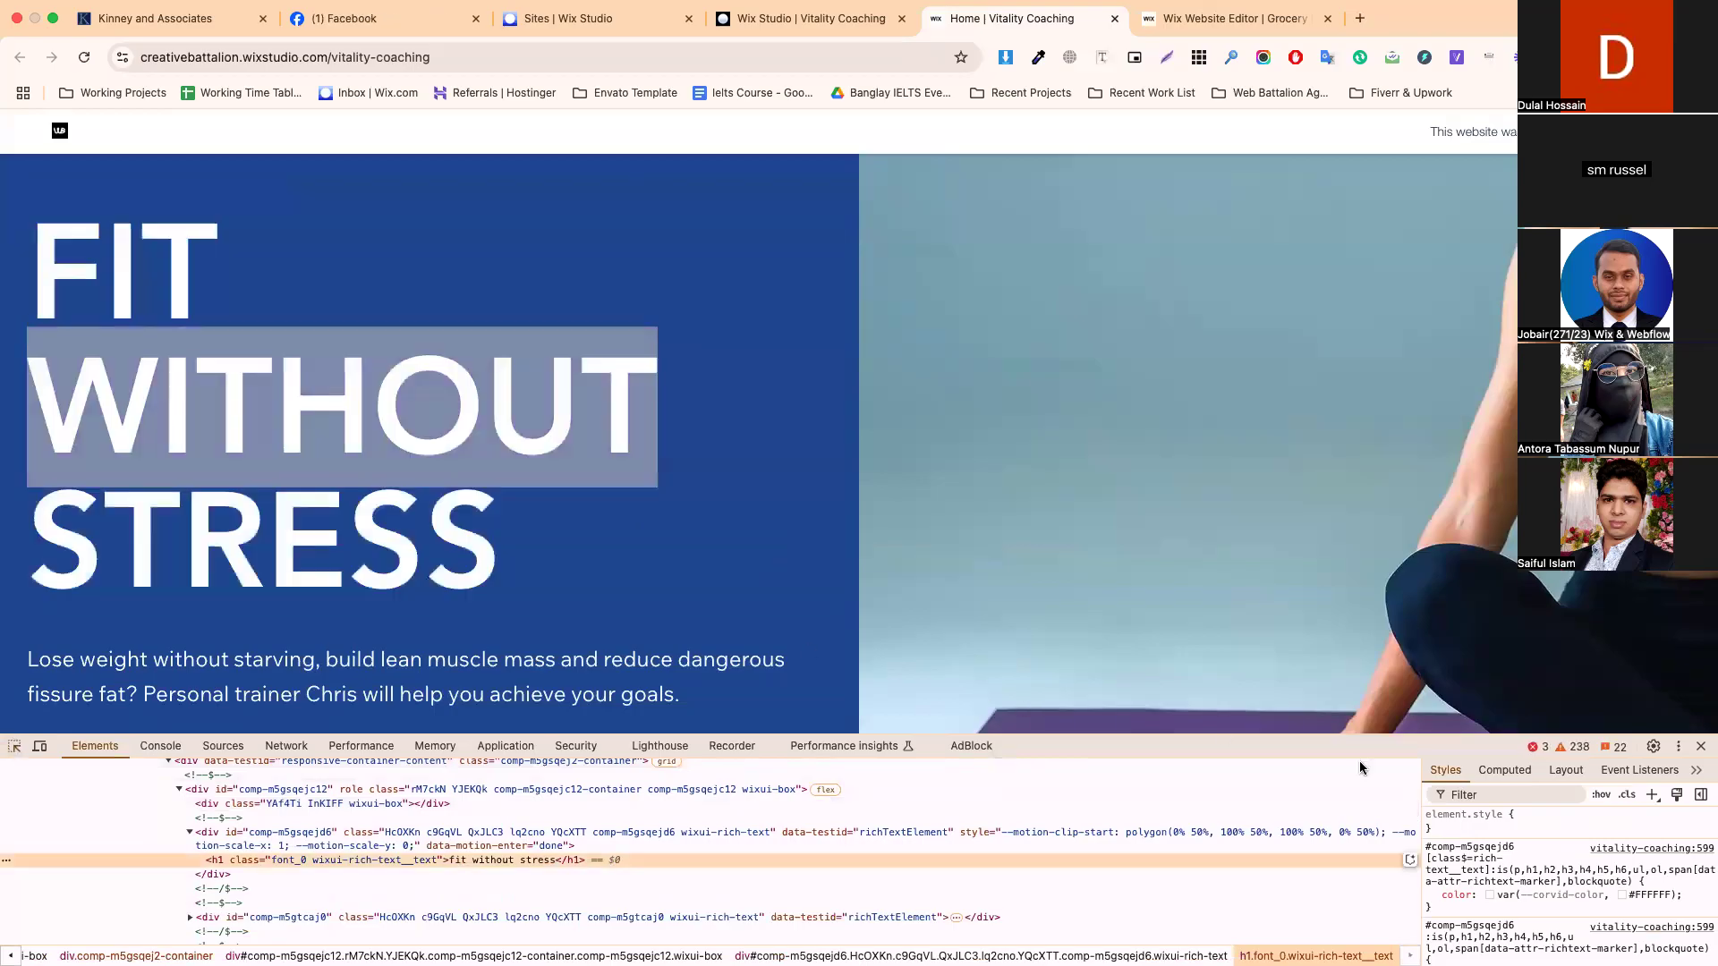
scroll(1526, 900, "down", 4)
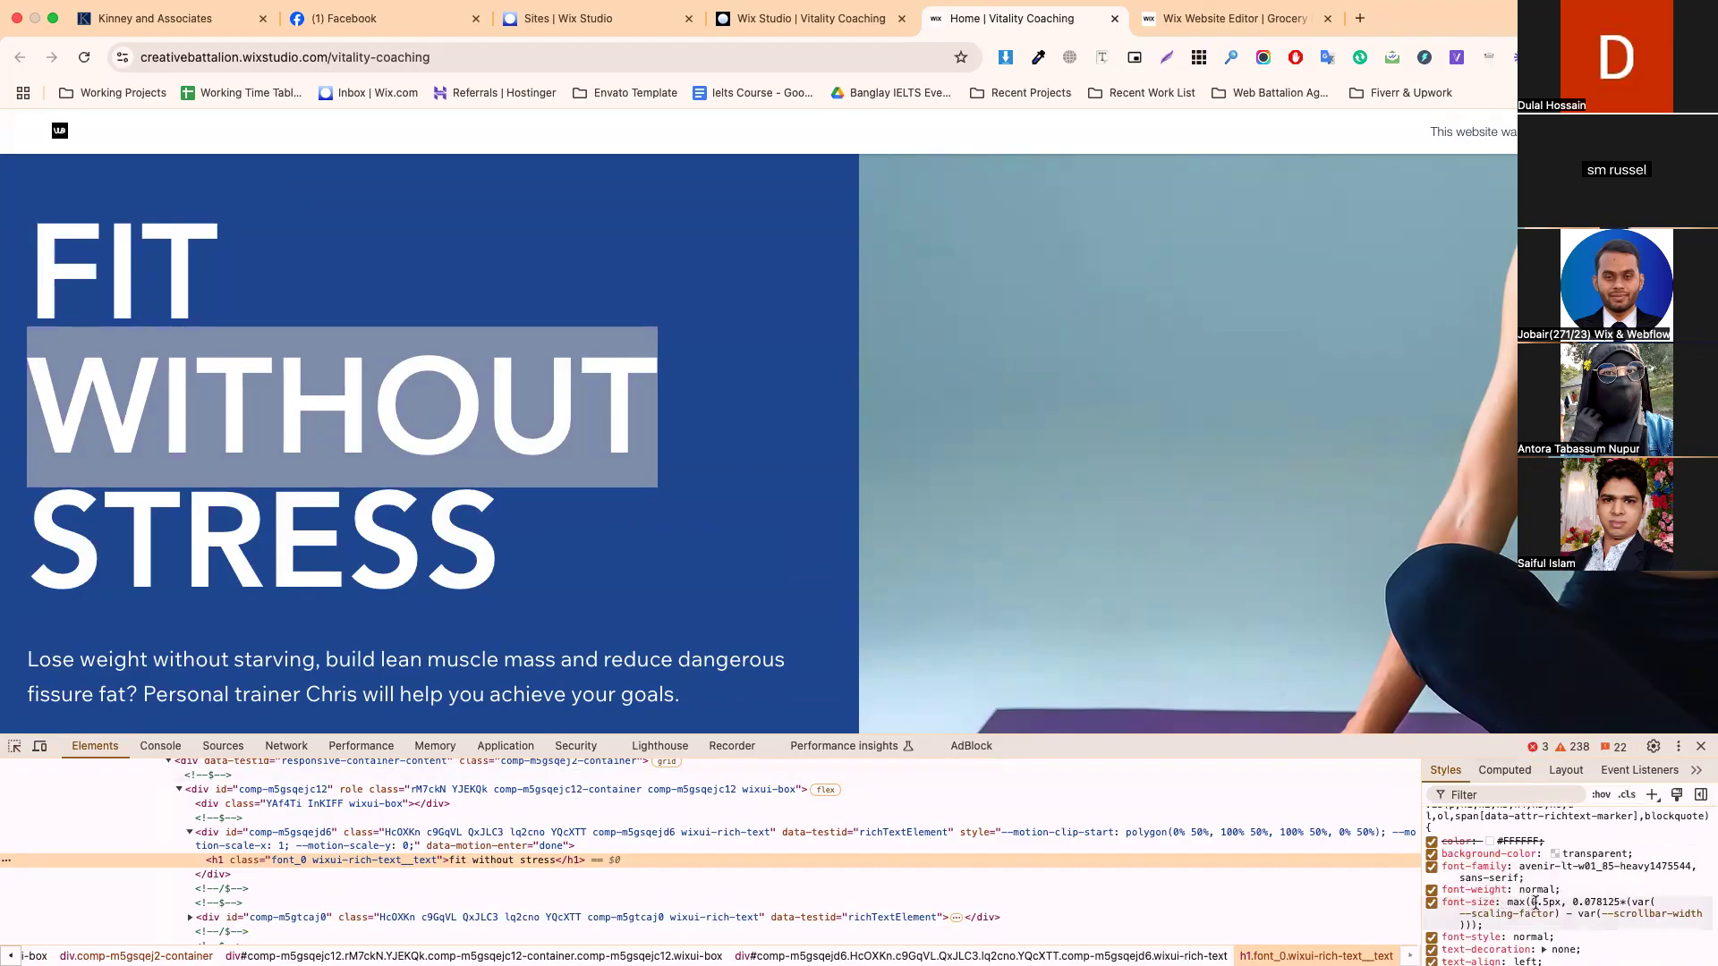
left_click(1535, 902)
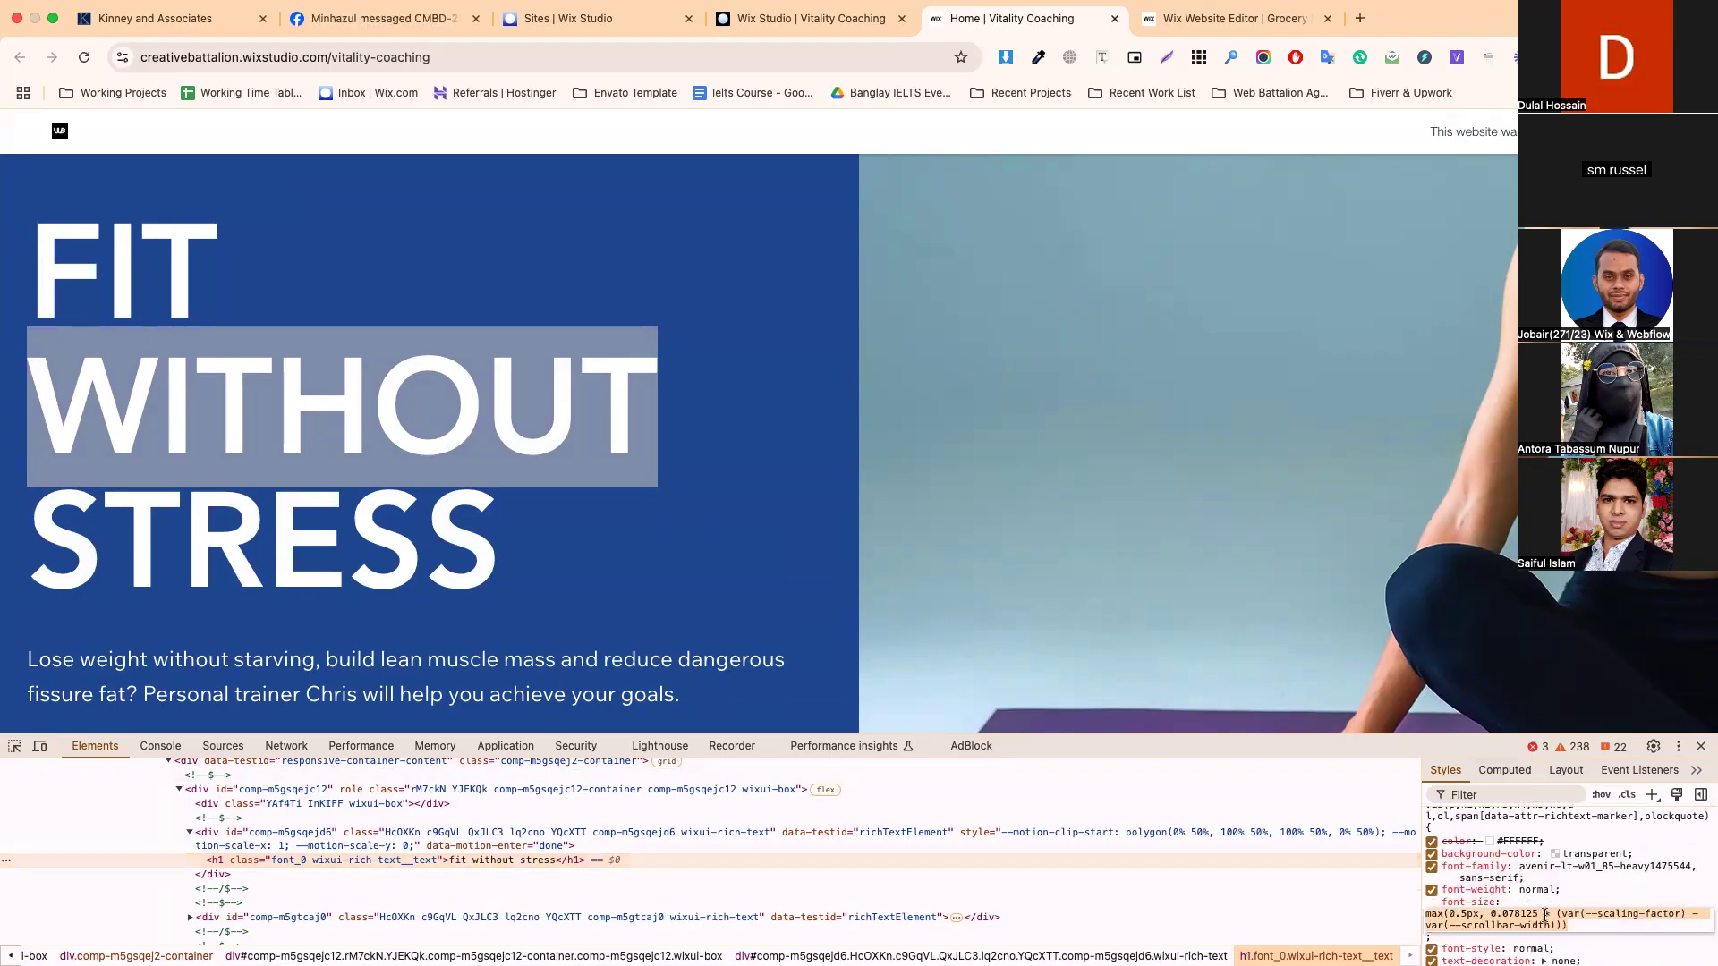
key("Escape")
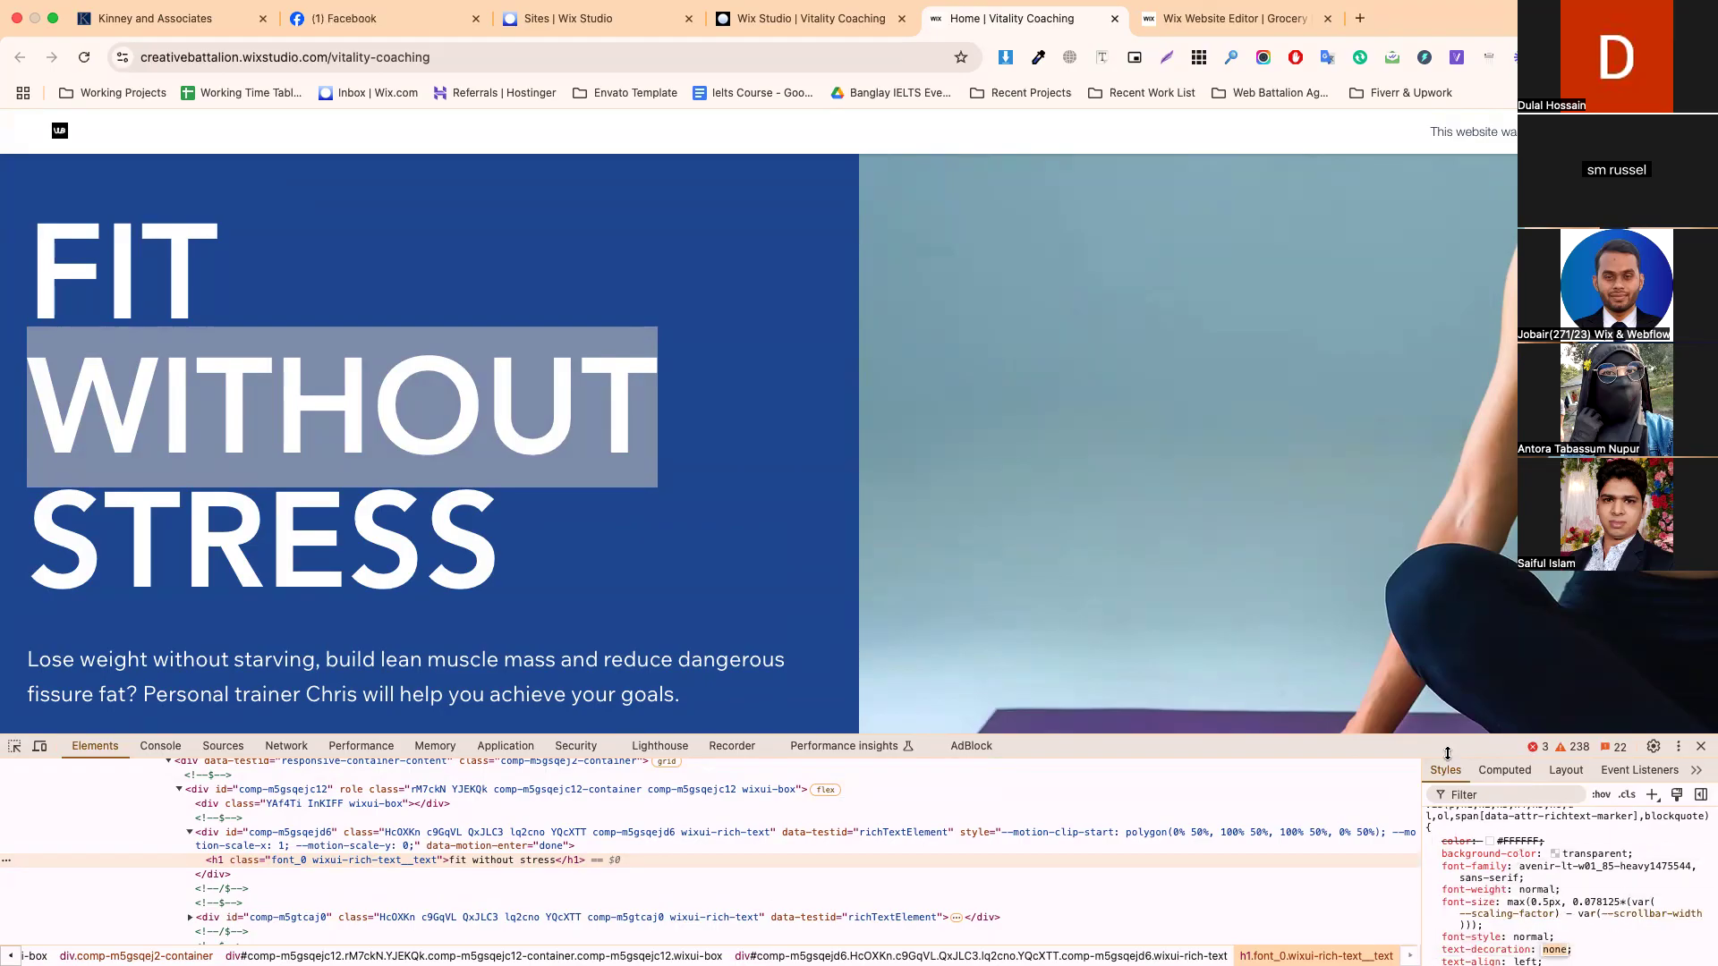
left_click_drag(1439, 734, 1439, 542)
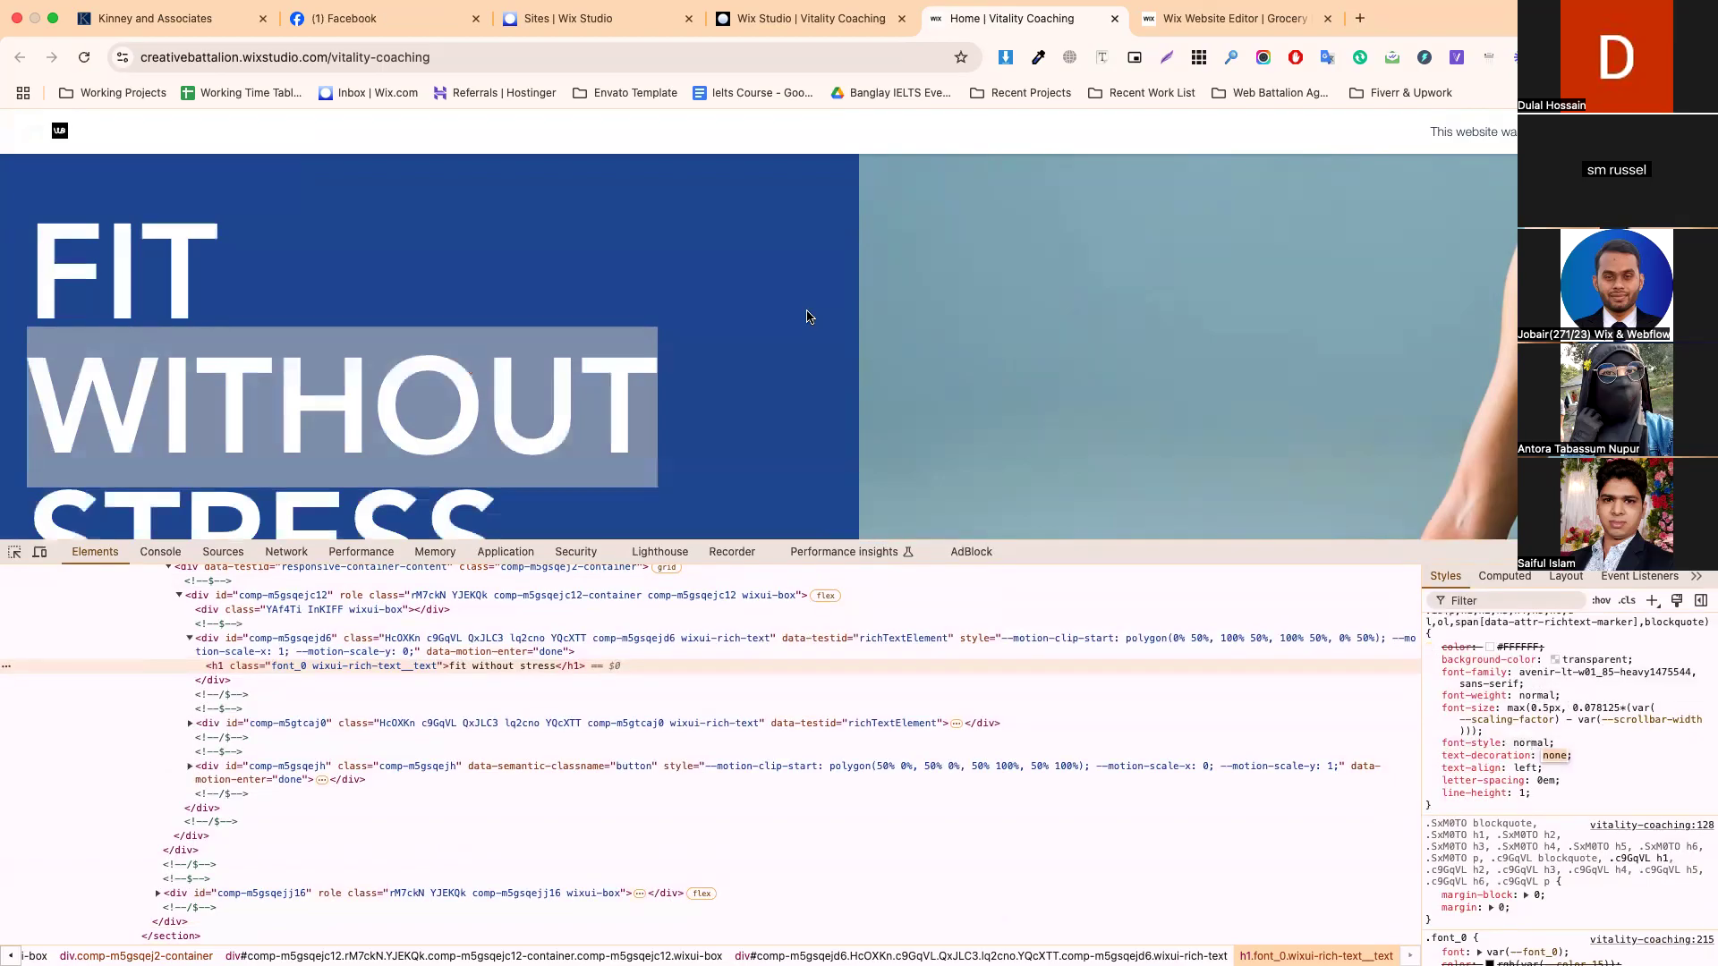
- Return to the Wix Studio editor and examine the hero title's font size and max-min limits, including its size in the mobile view
left_click(736, 27)
left_click(1202, 24)
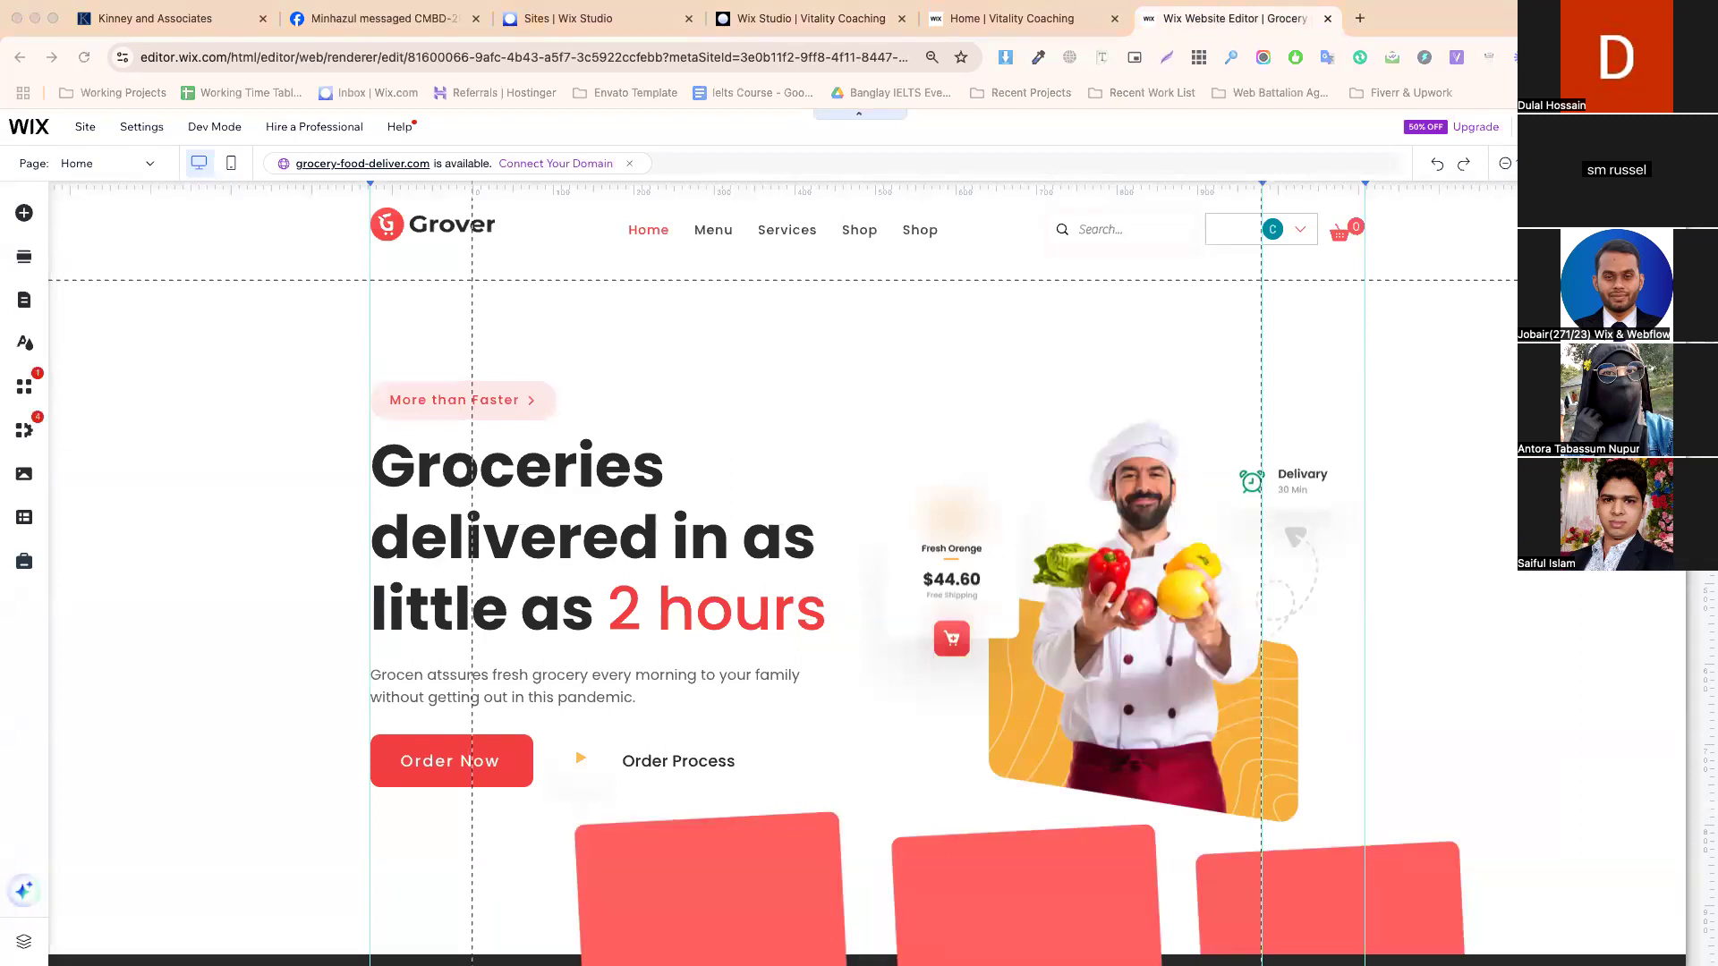
left_click(1015, 36)
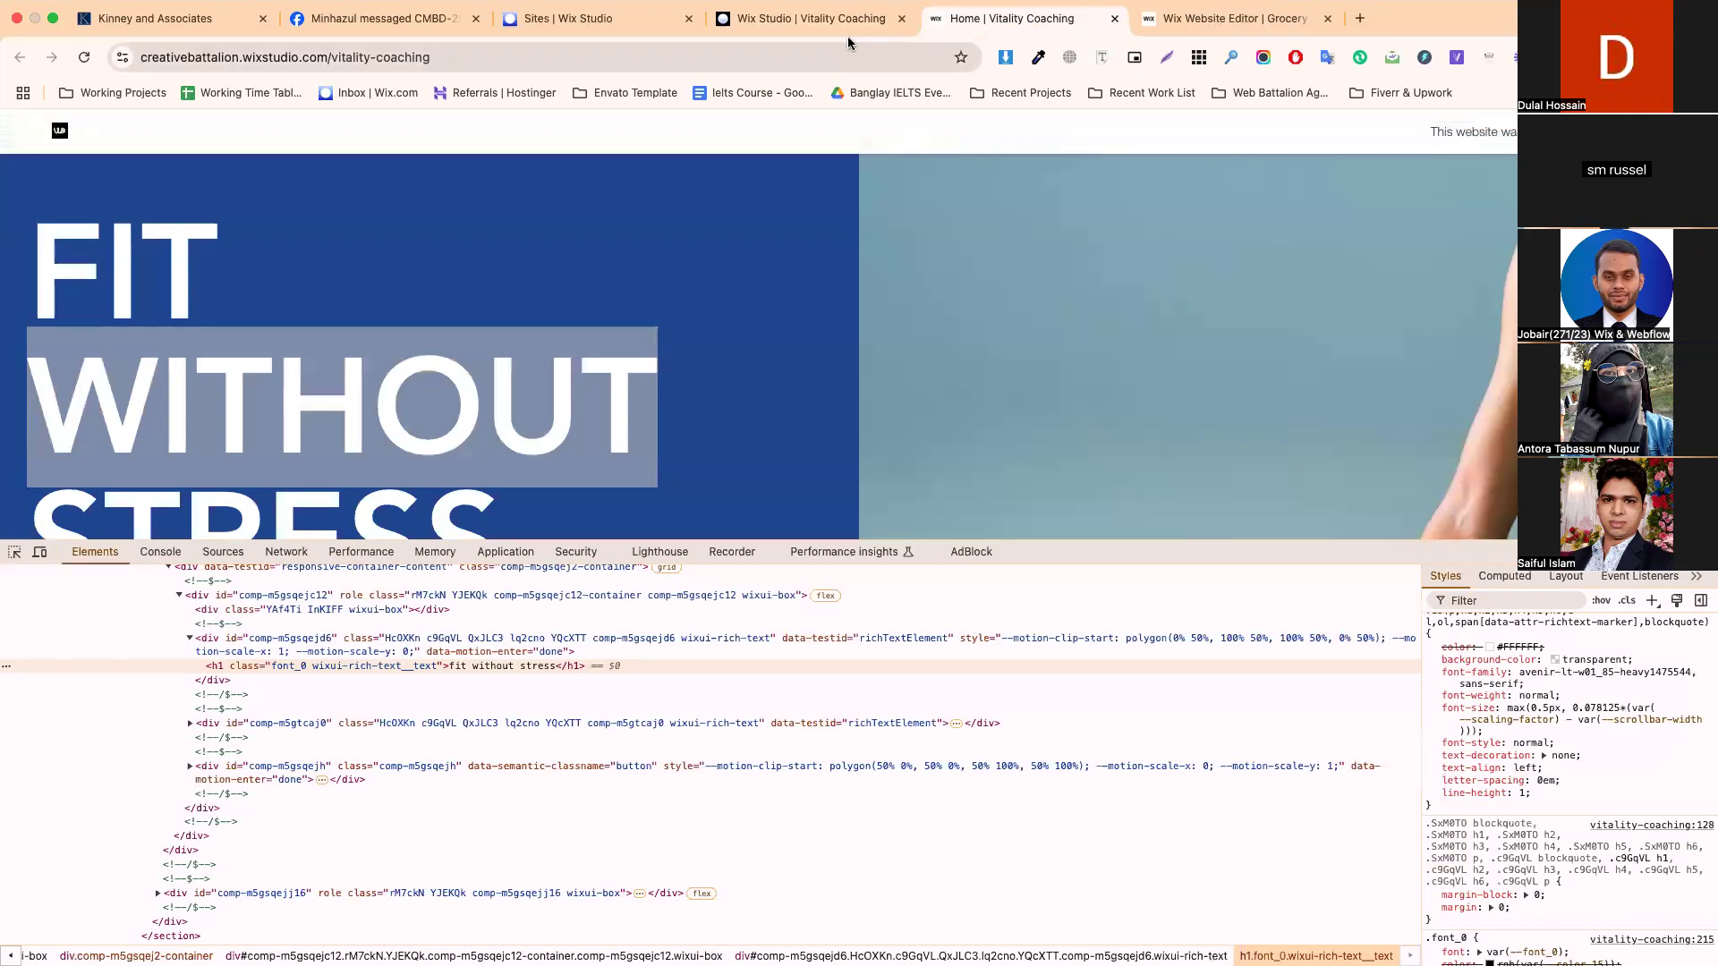
left_click(806, 18)
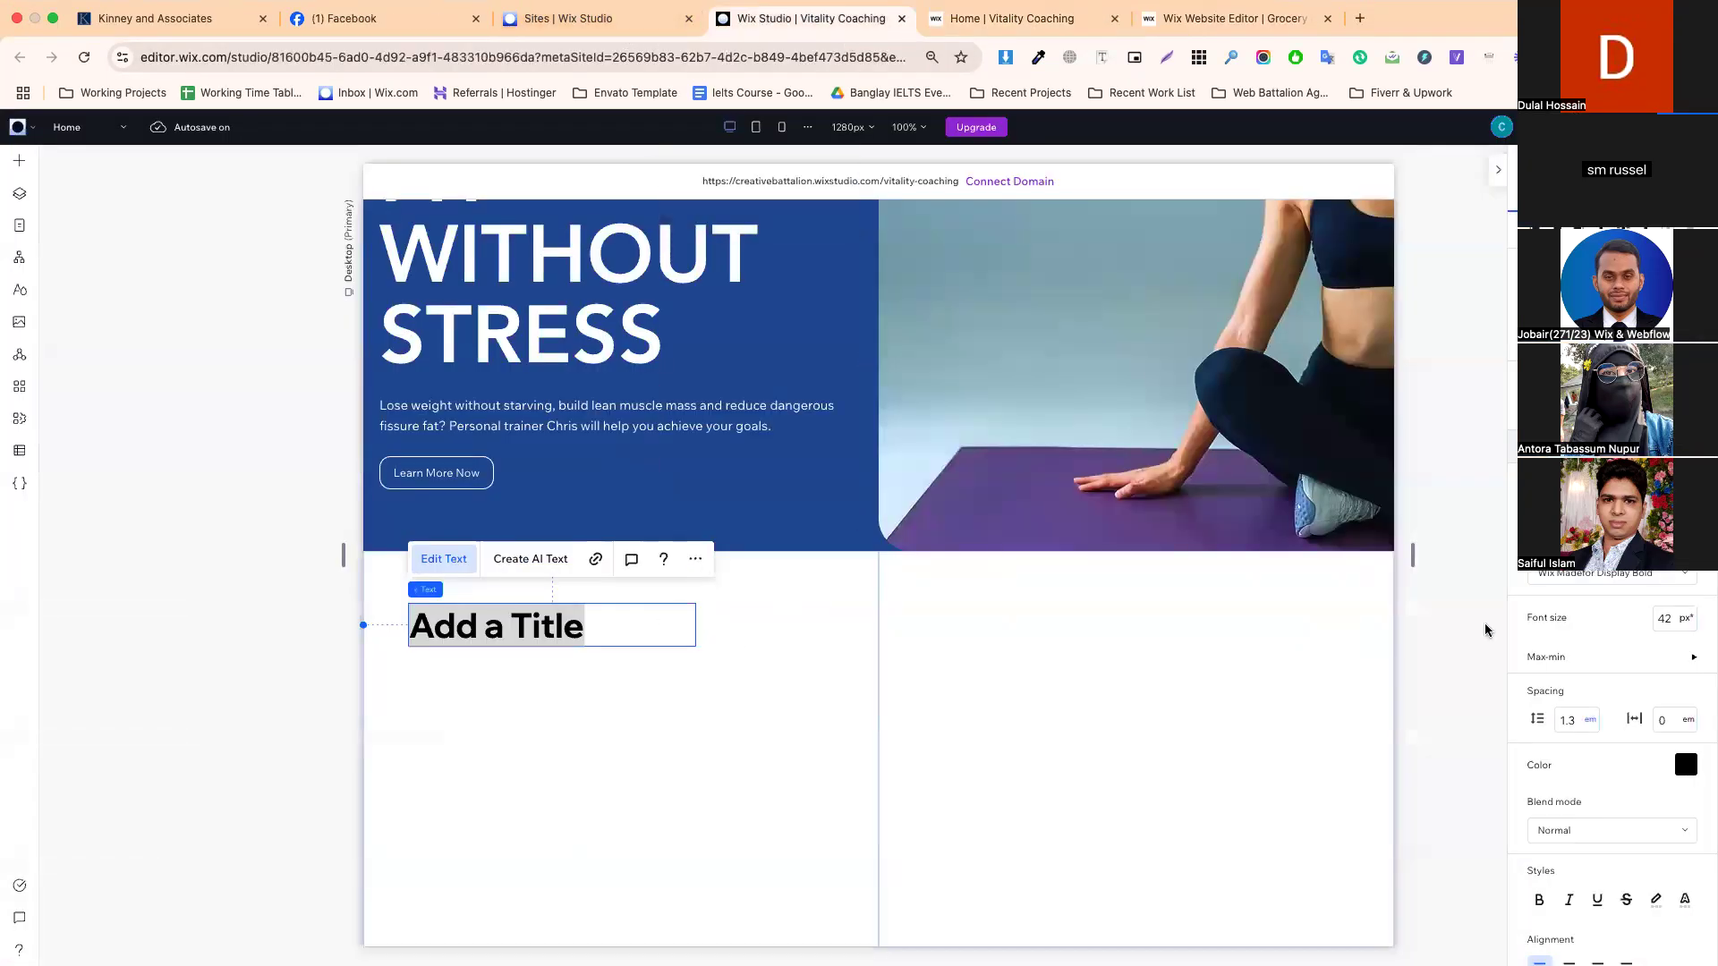
left_click(1662, 619)
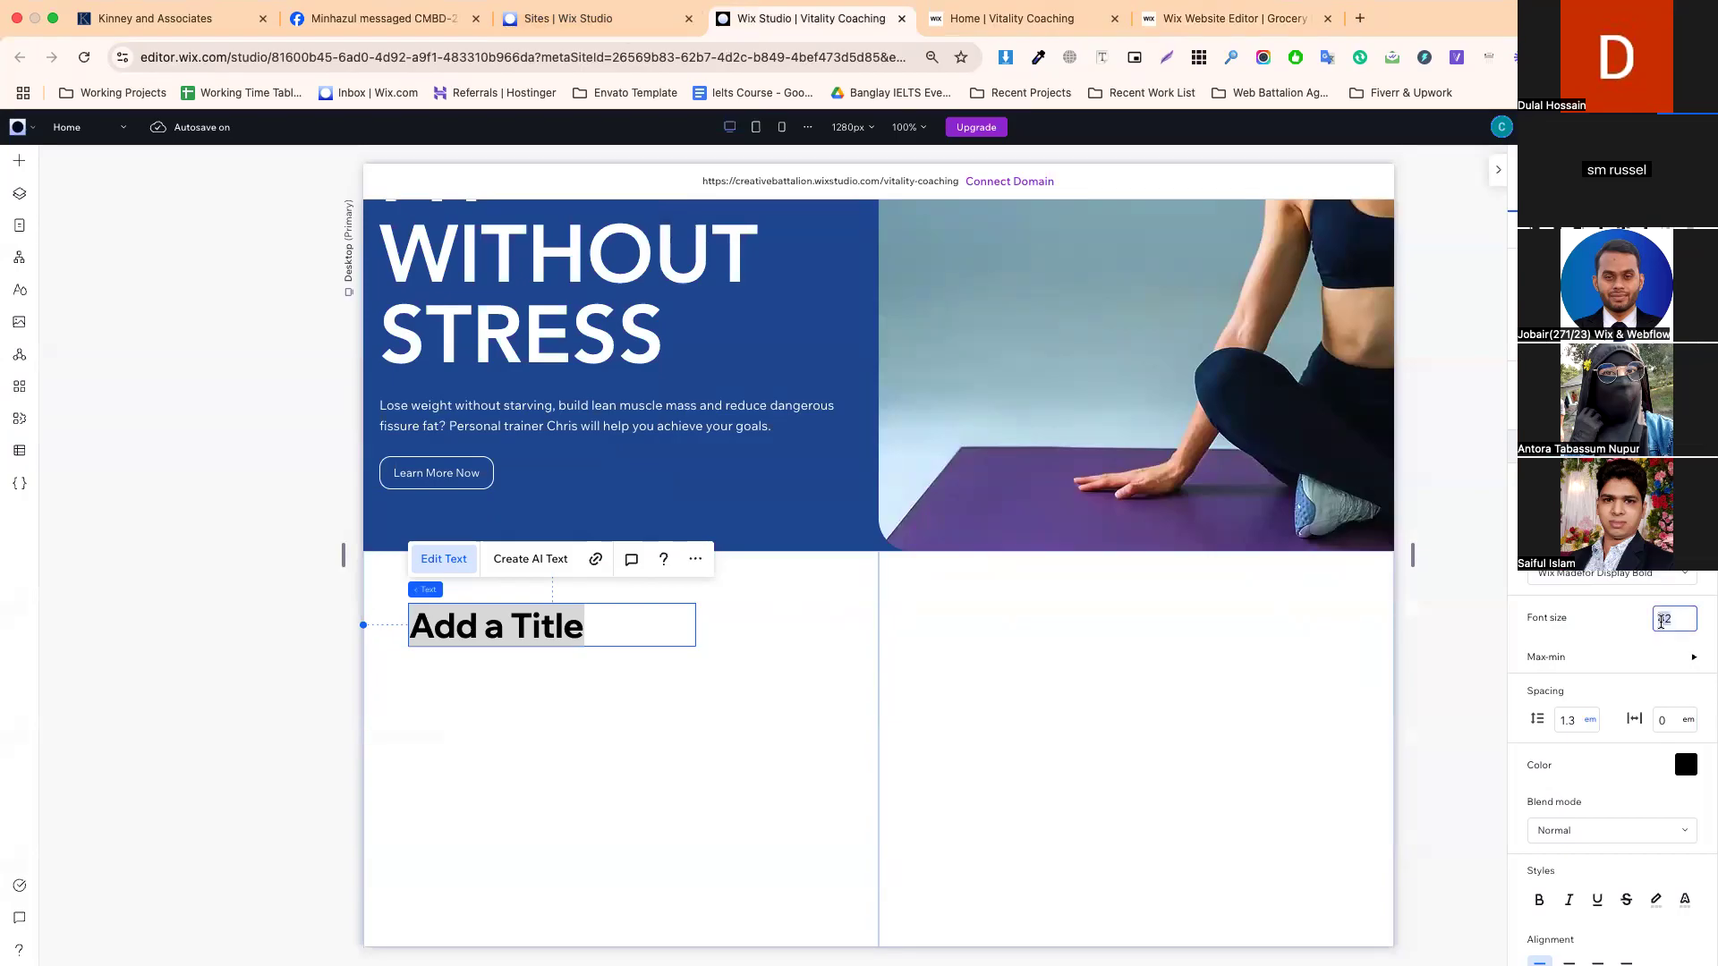
left_click(658, 282)
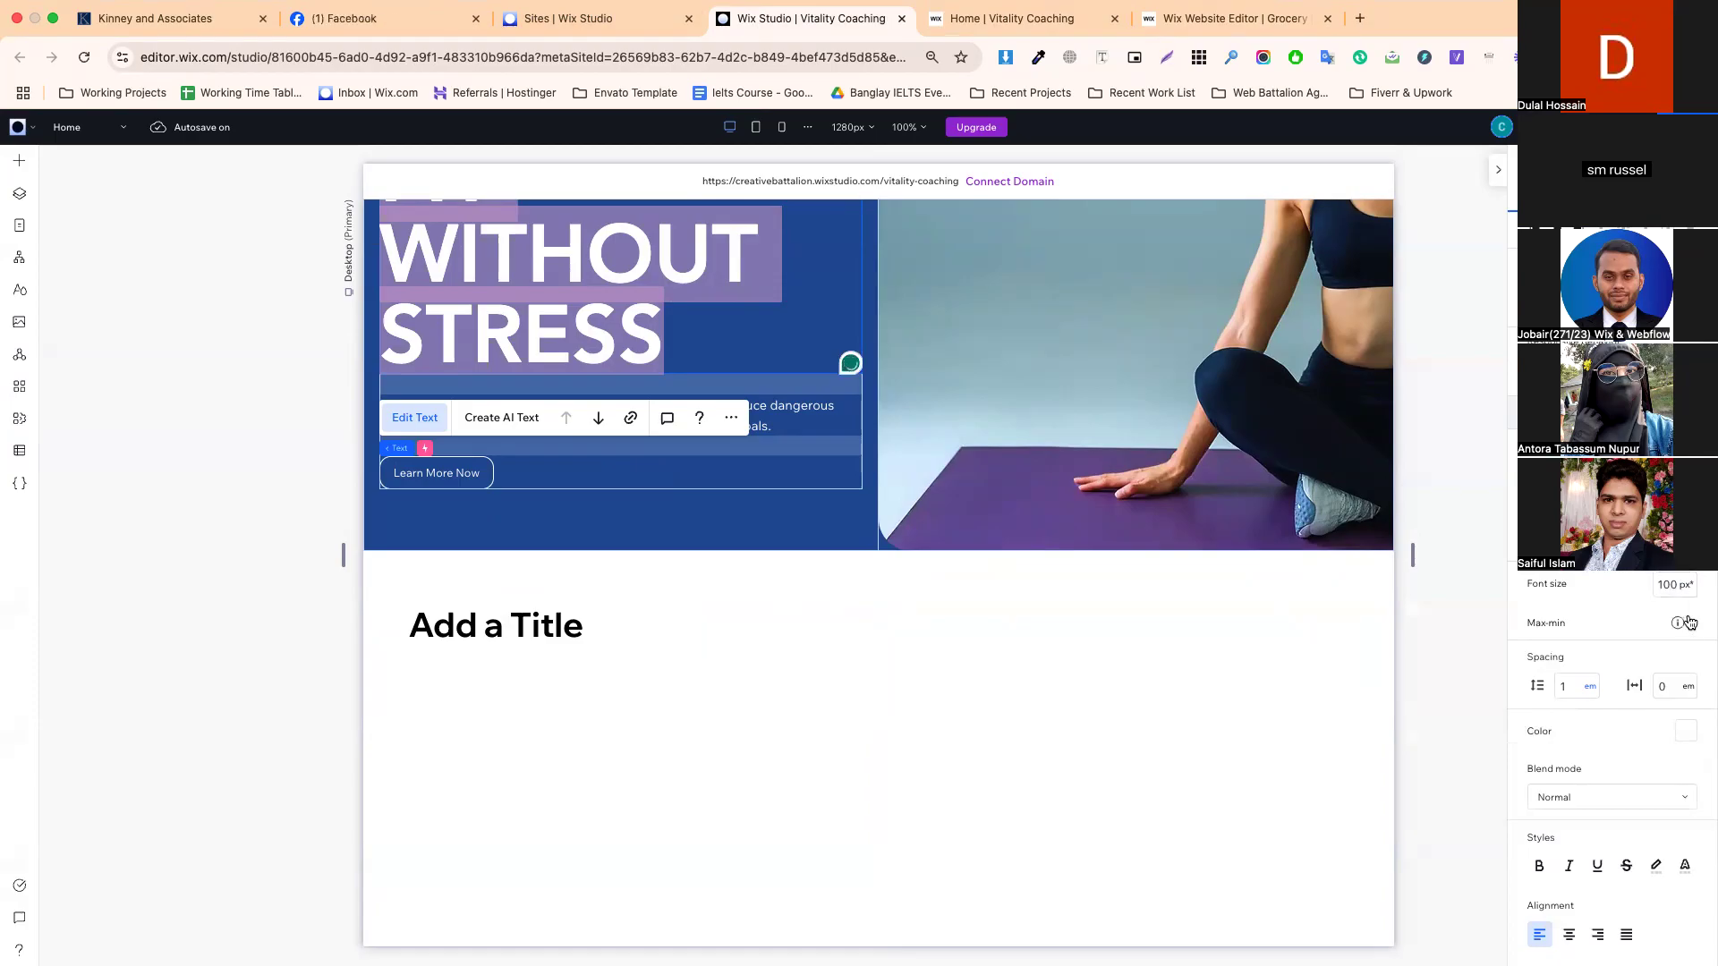
left_click(1694, 626)
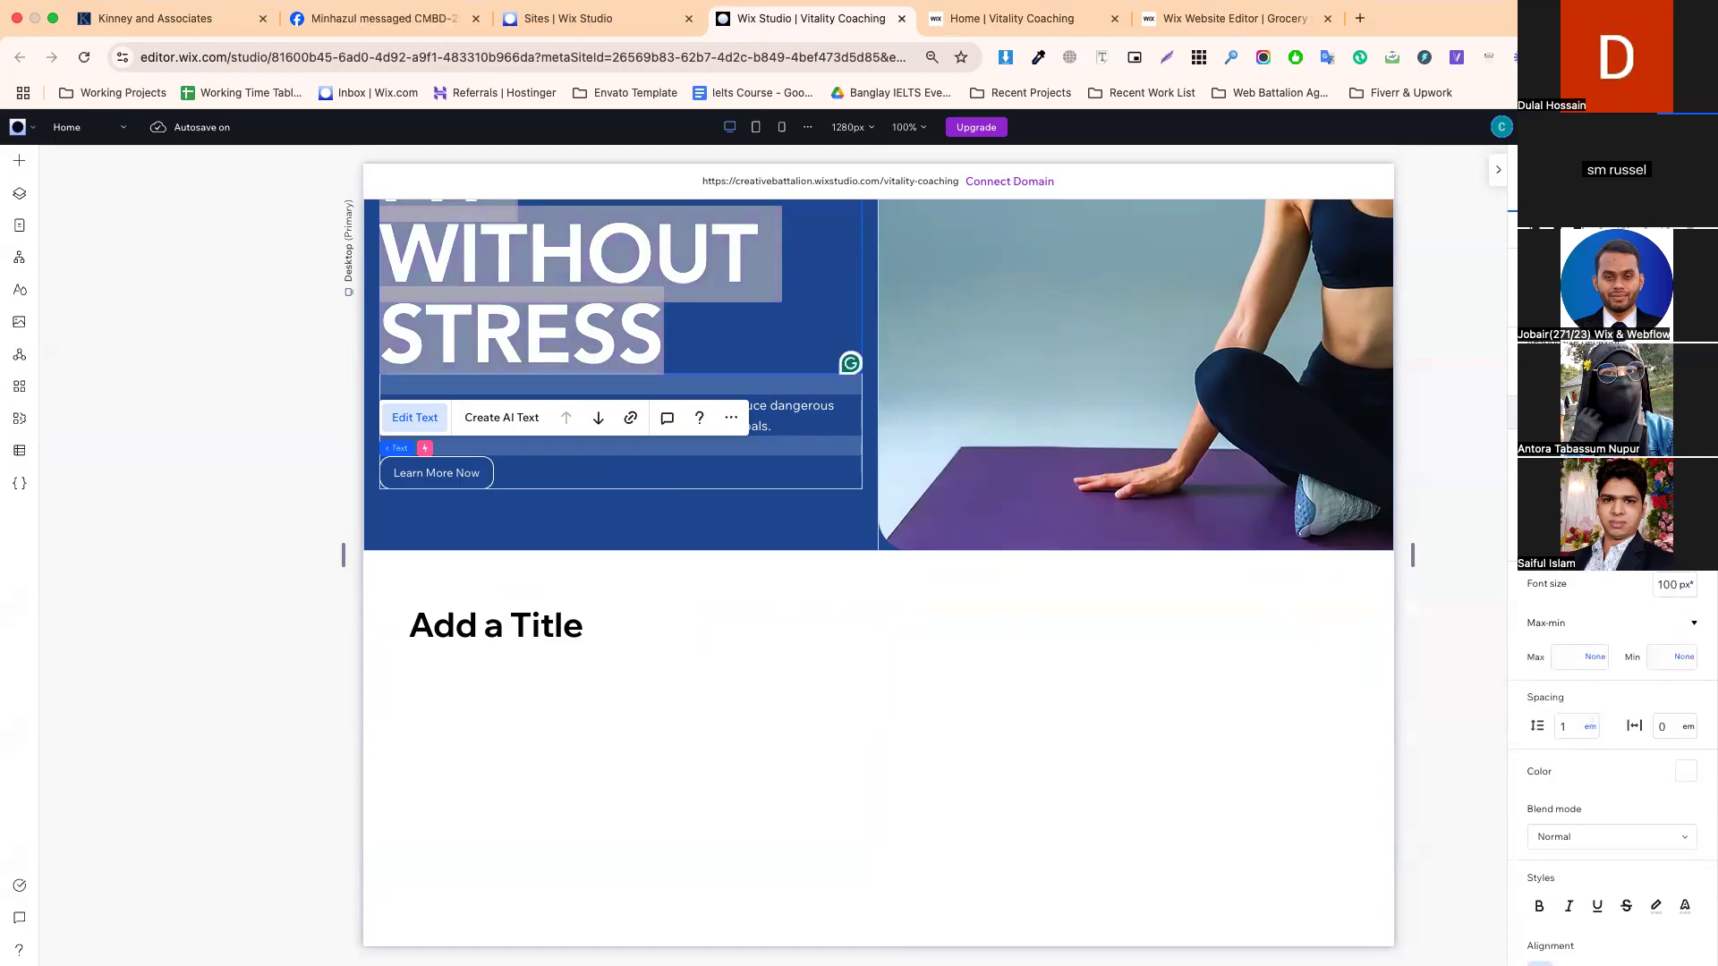
left_click(778, 129)
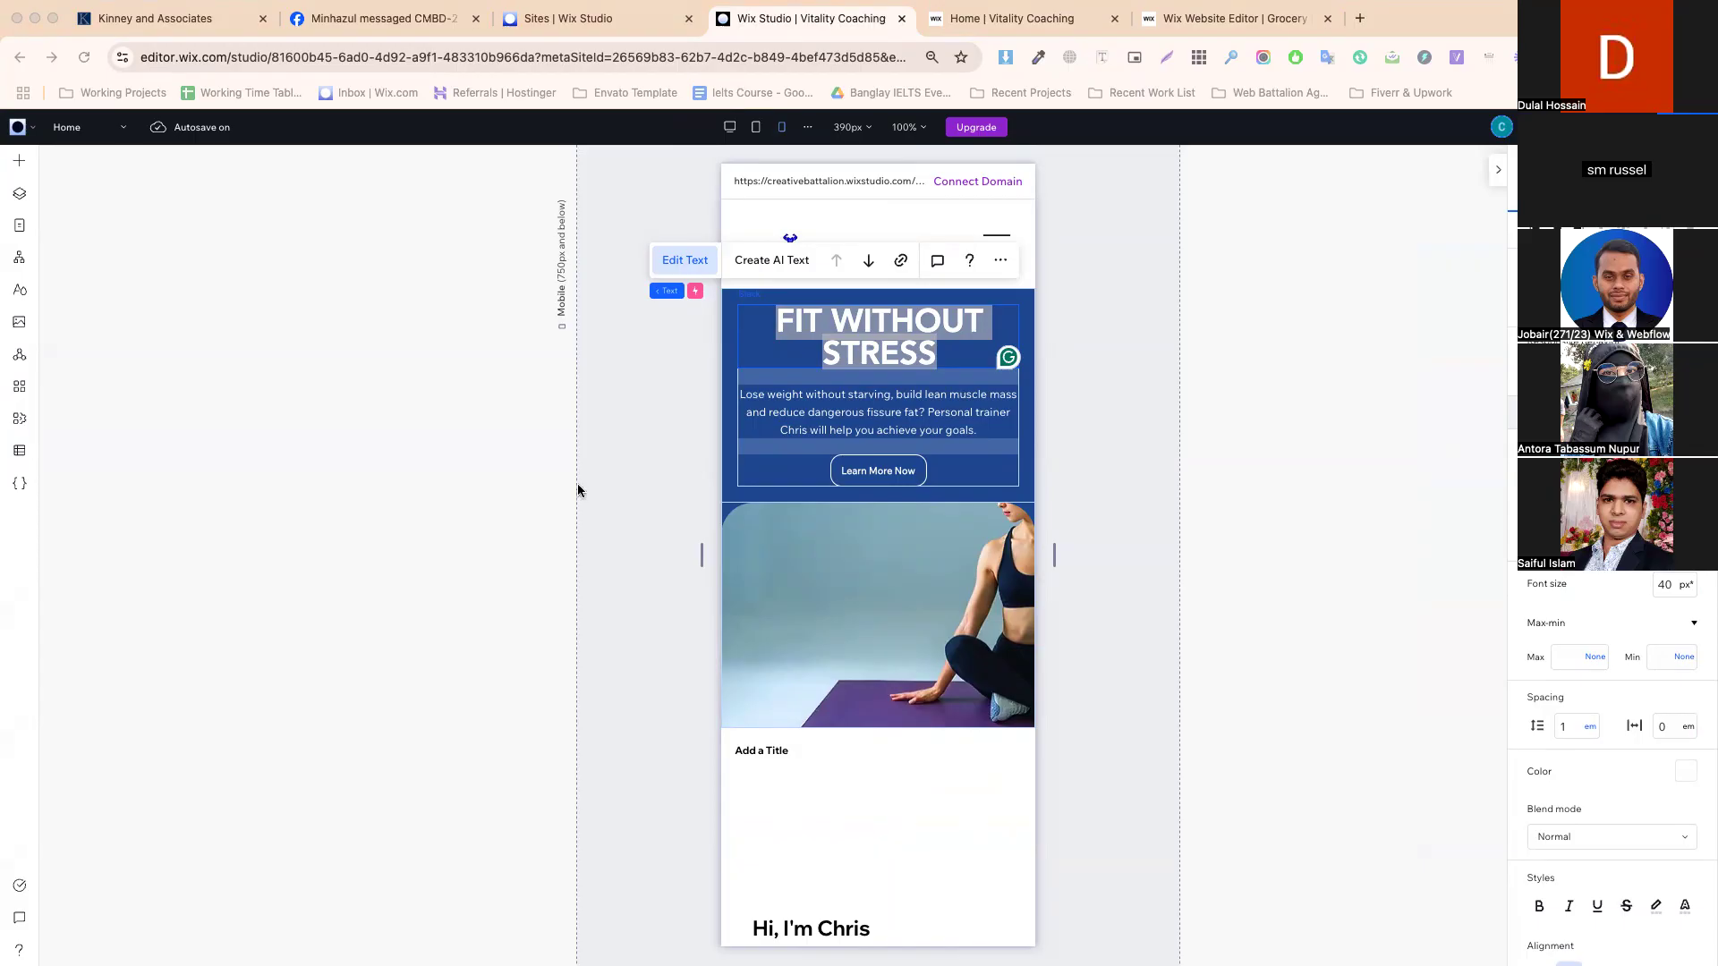
left_click(729, 128)
- Set the font of the new section's title in the desktop view to Avenir Light
scroll(550, 689, "down", 5)
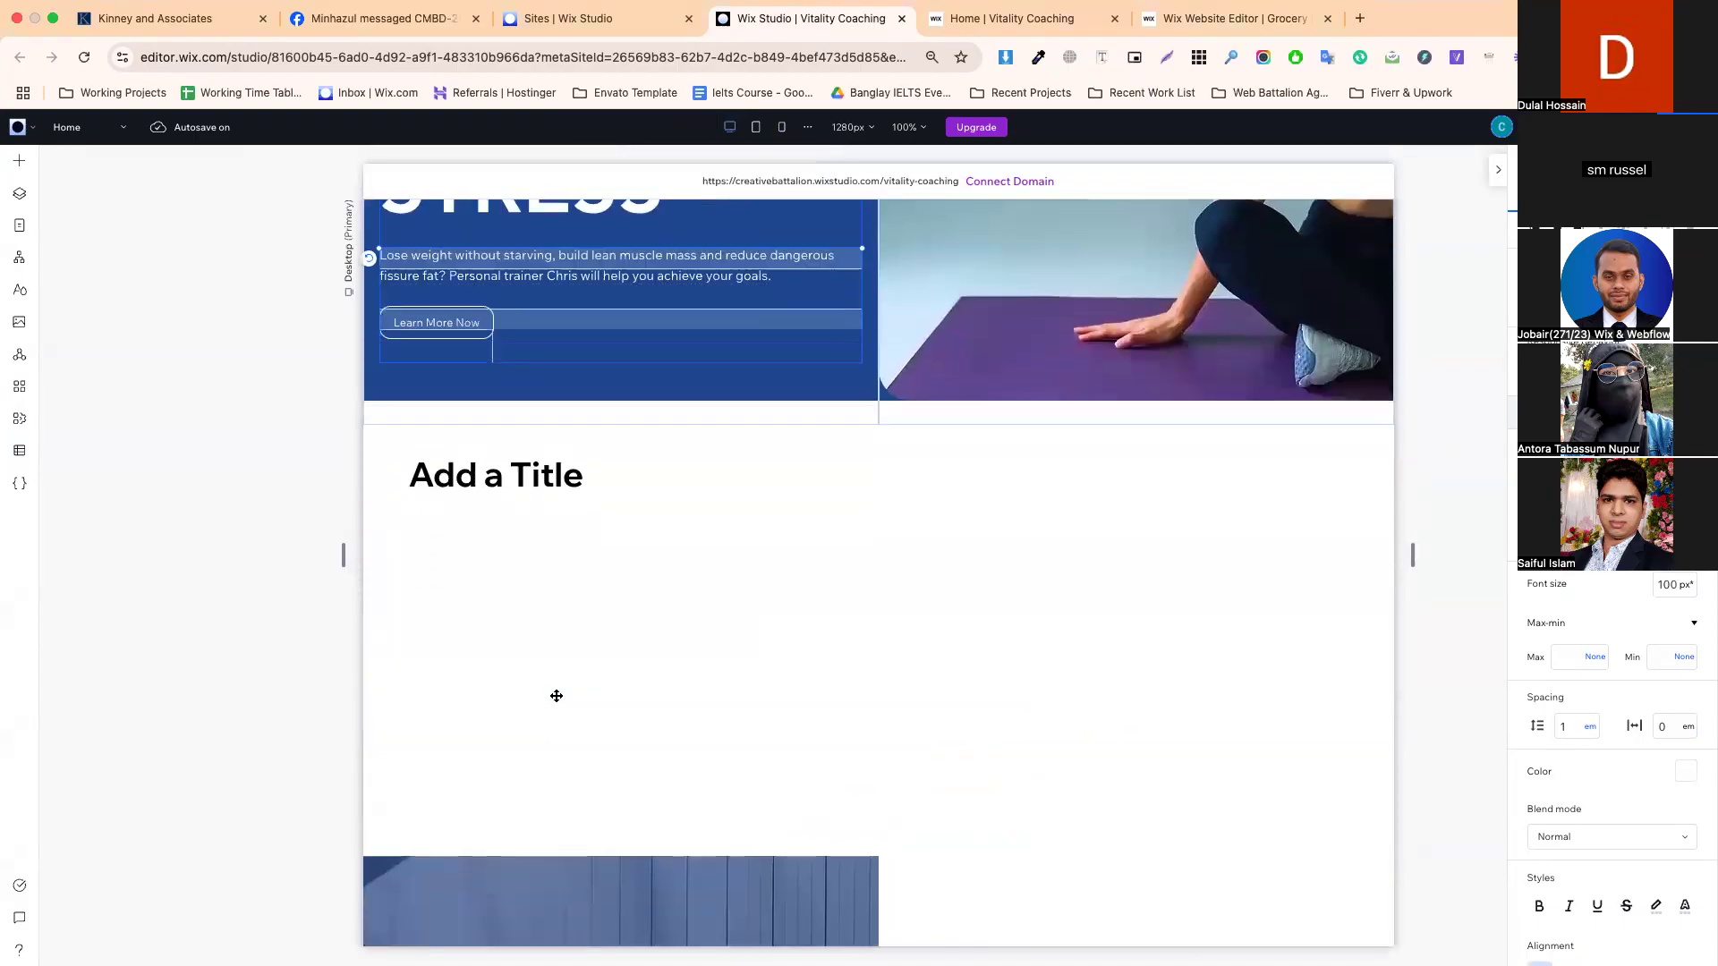
left_click(483, 461)
double_click(483, 461)
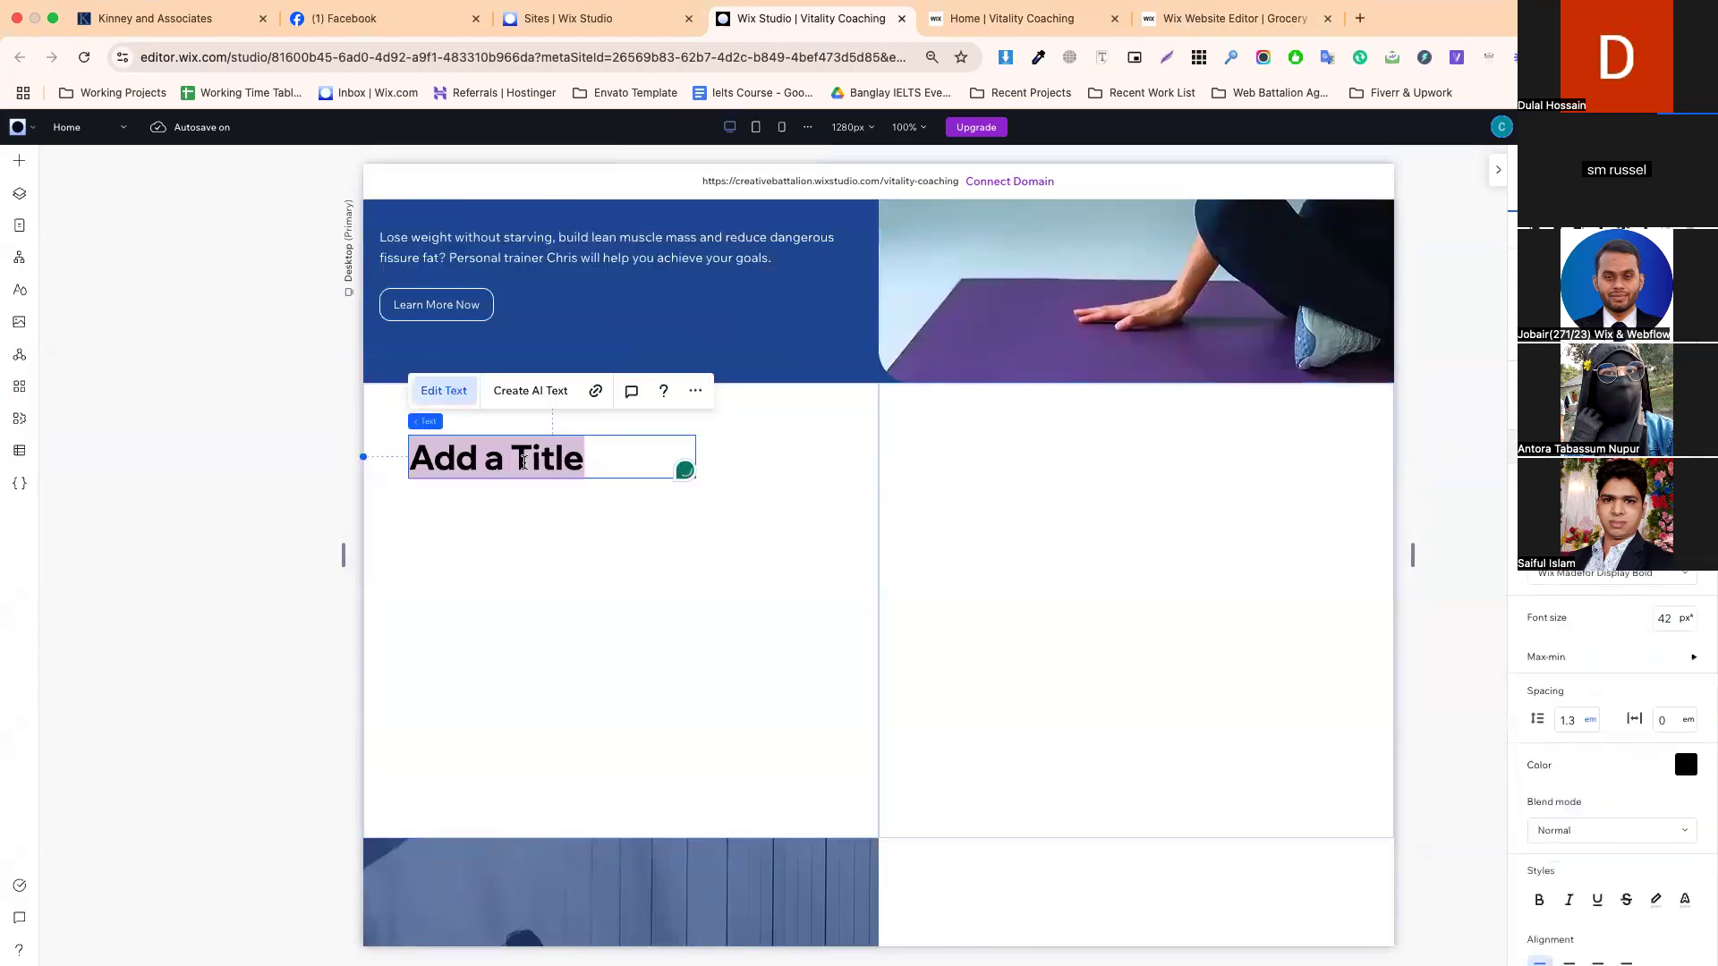
left_click(1588, 578)
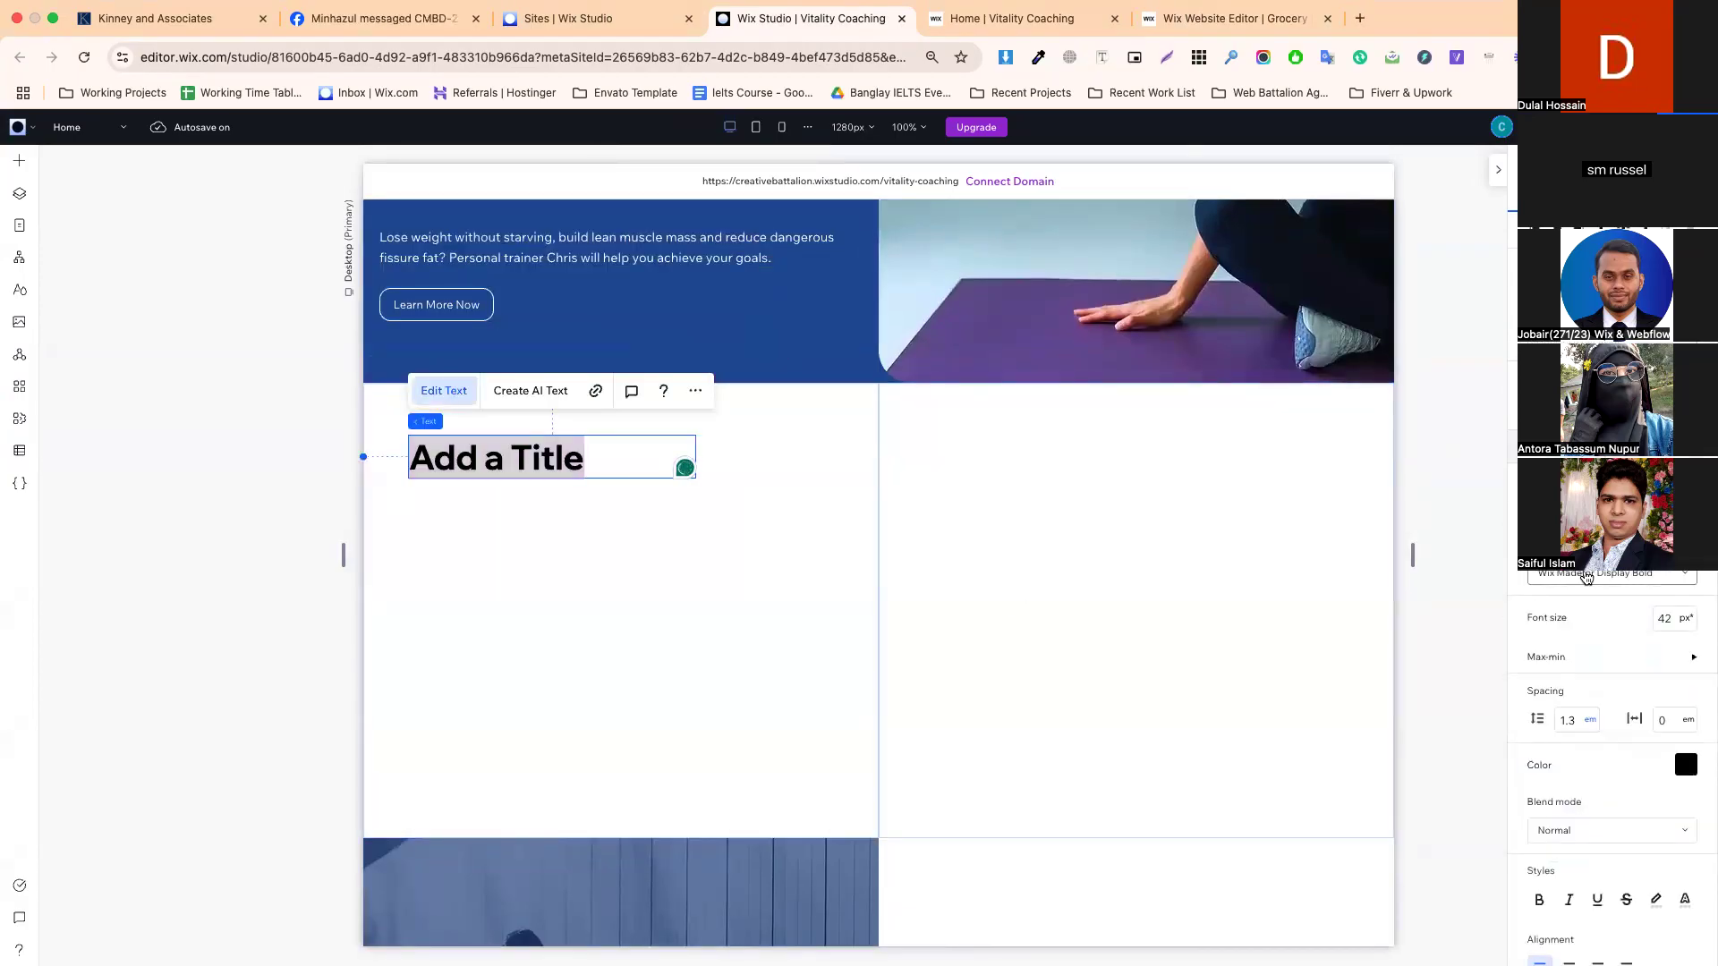
type("Av")
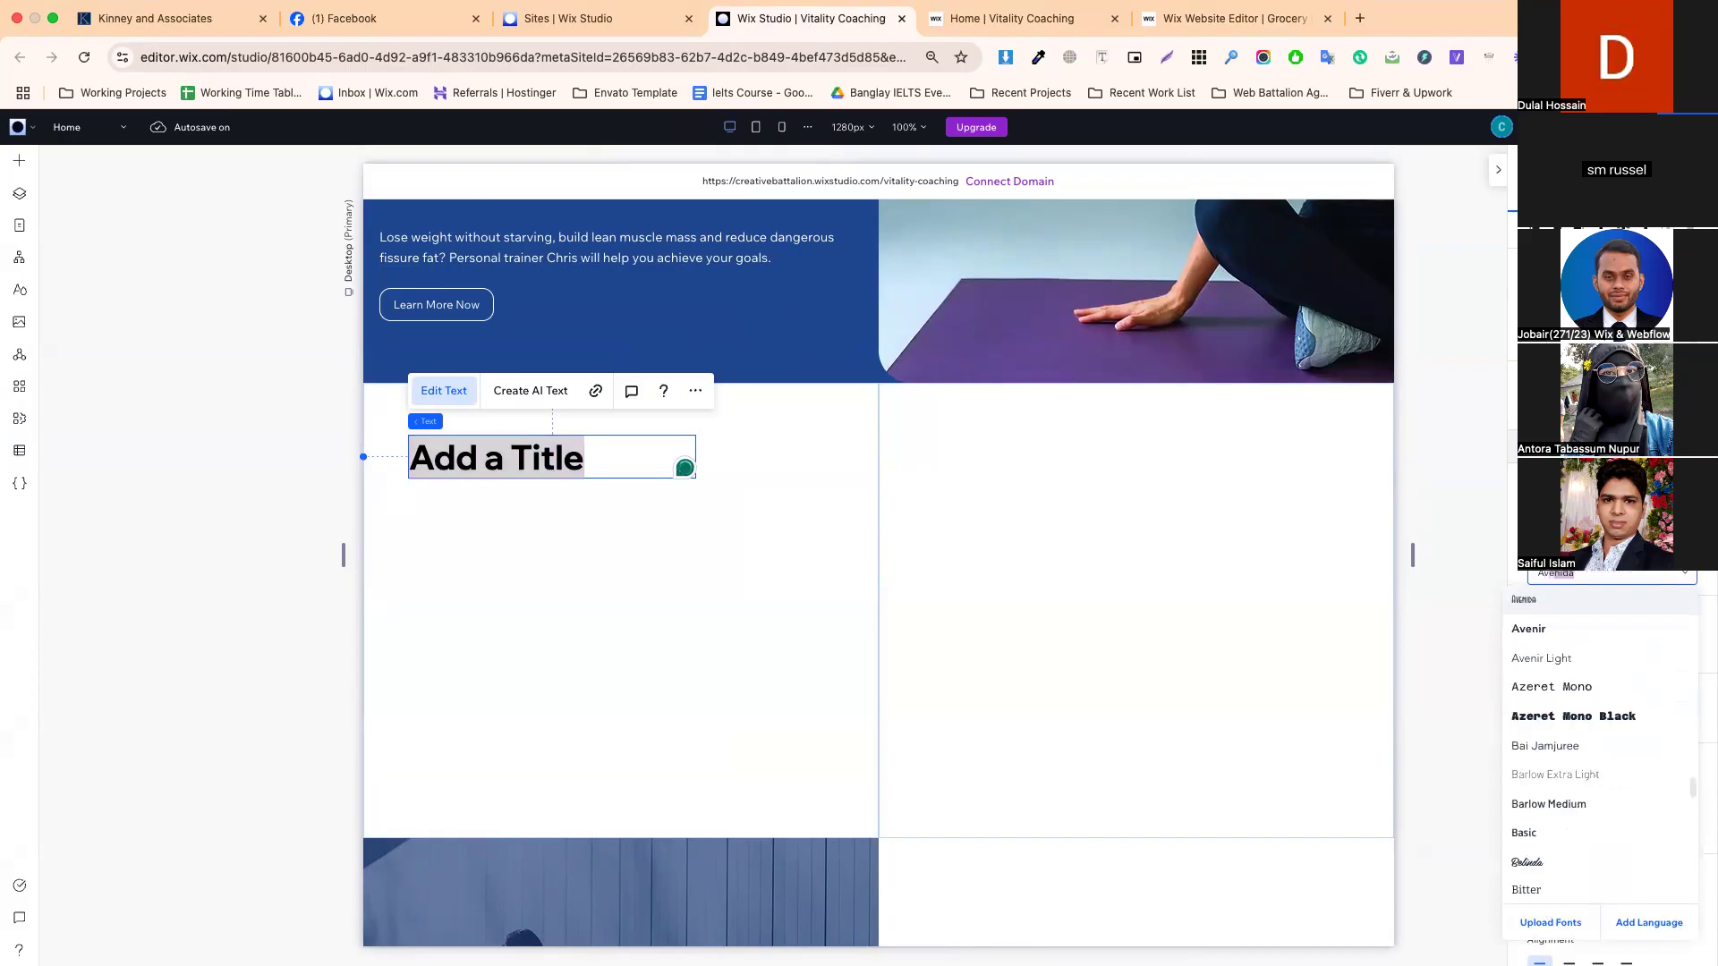
type("enia")
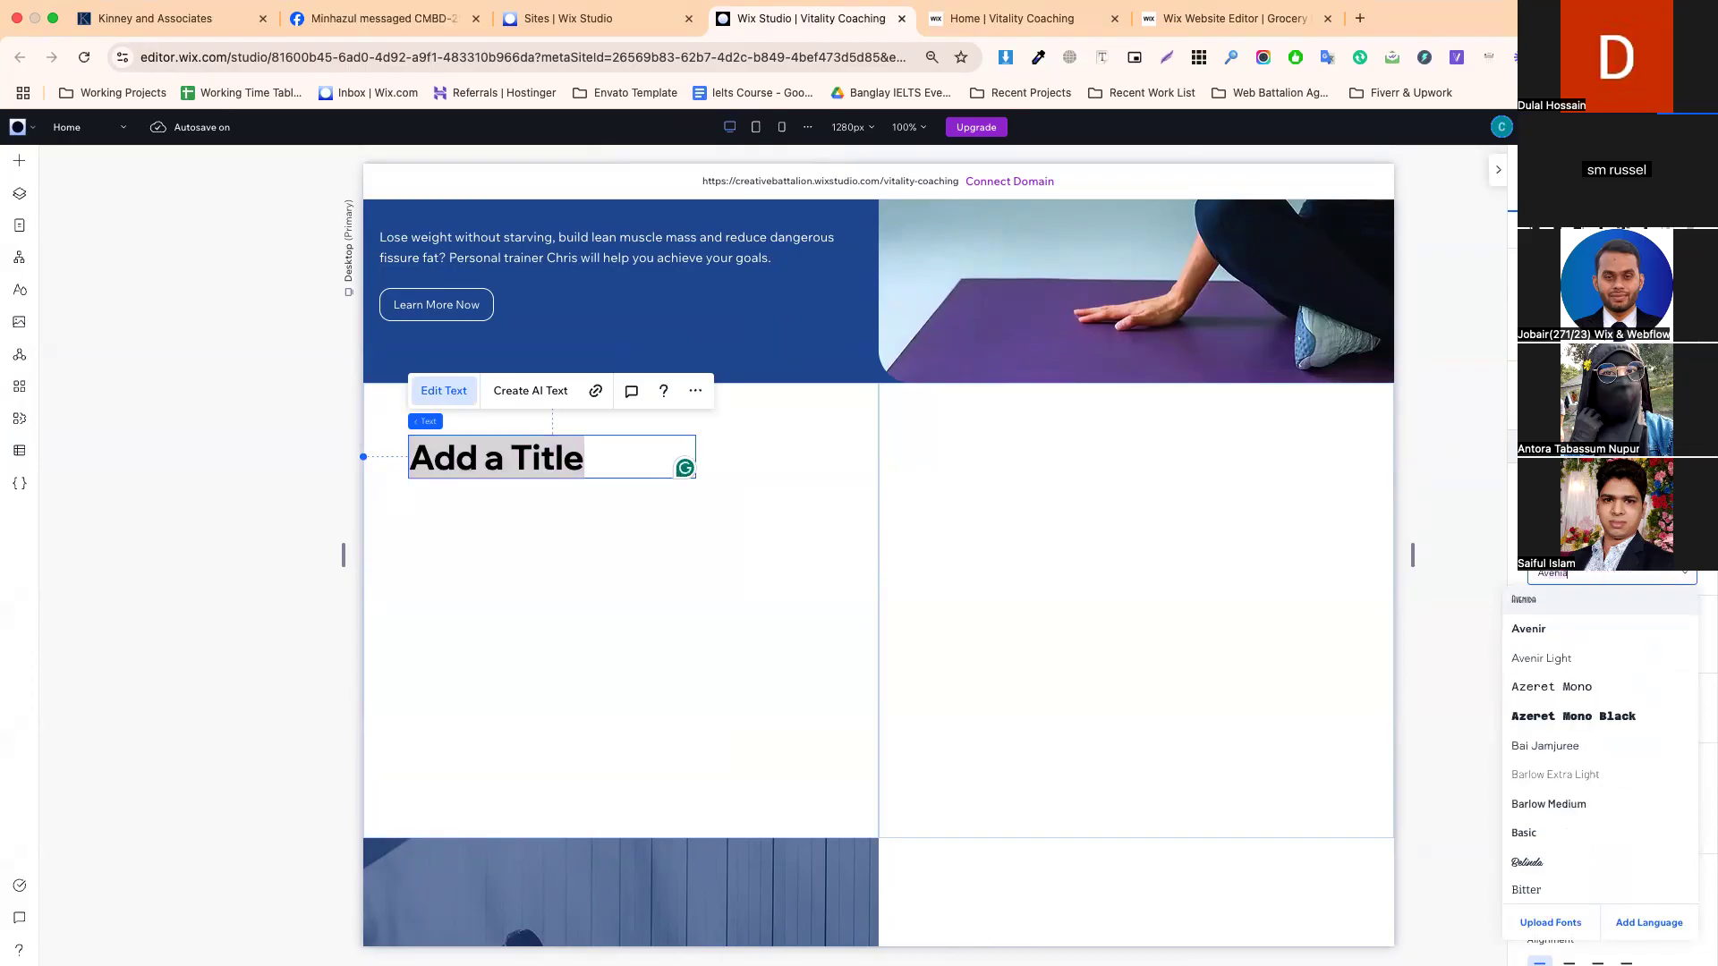
left_click(1557, 659)
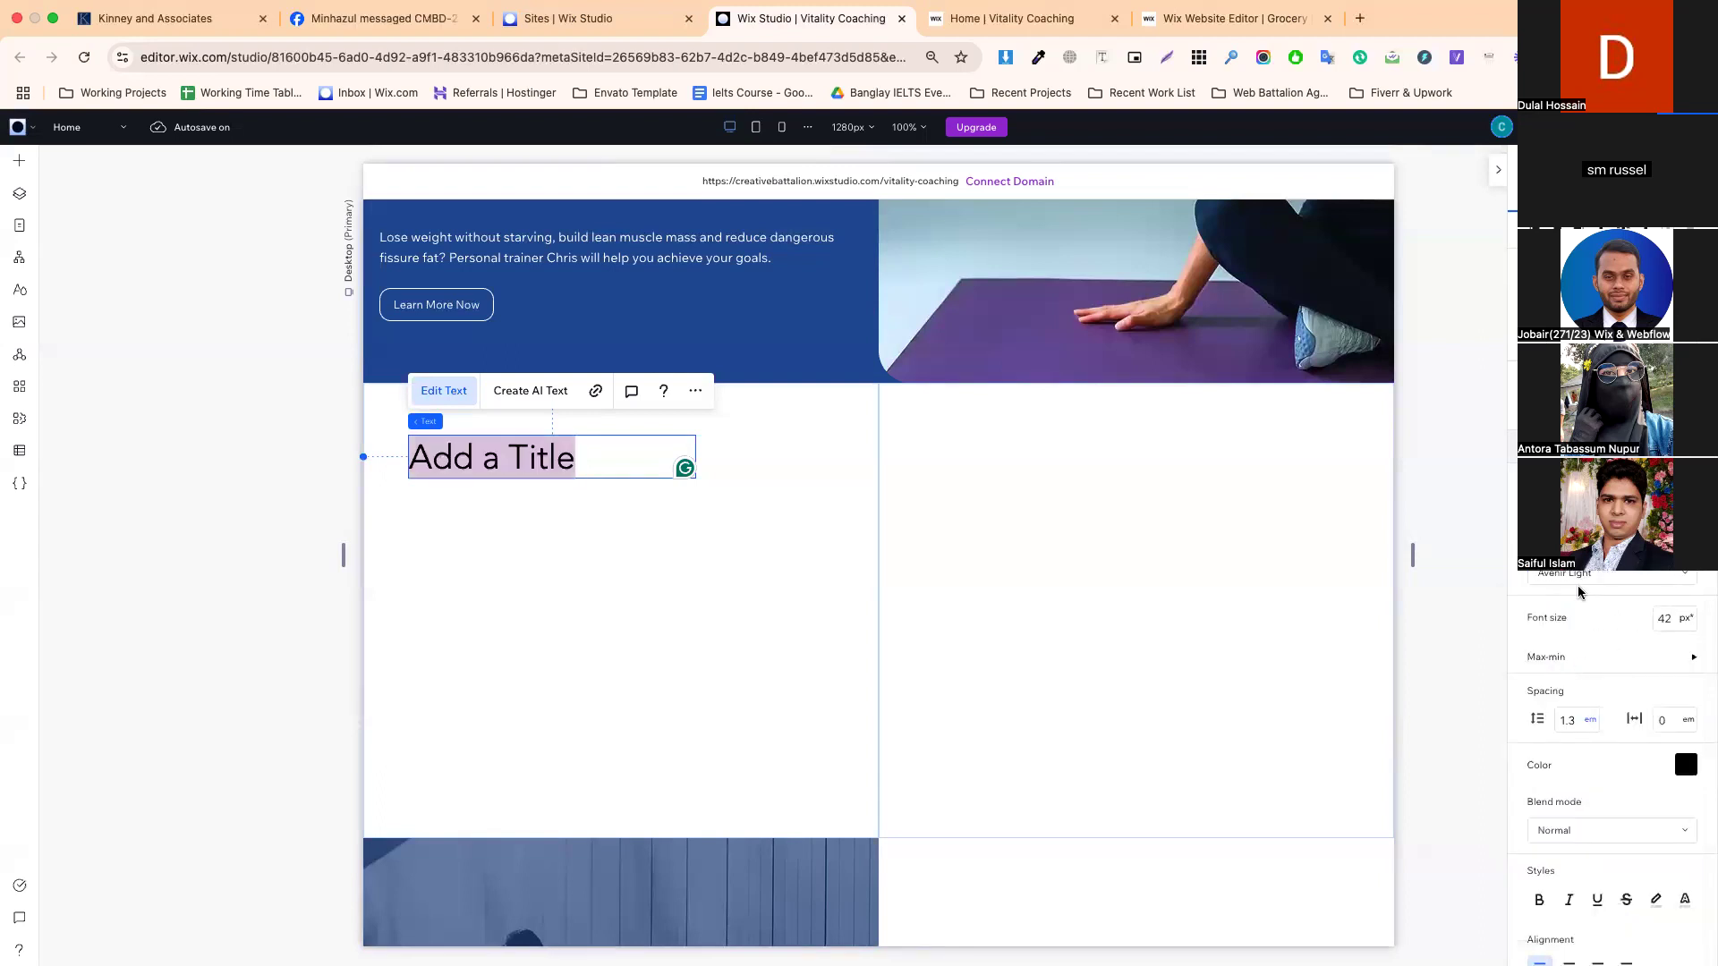
- Check the hero title's font size and HTML tag as a reference for the new title
left_click(1667, 619)
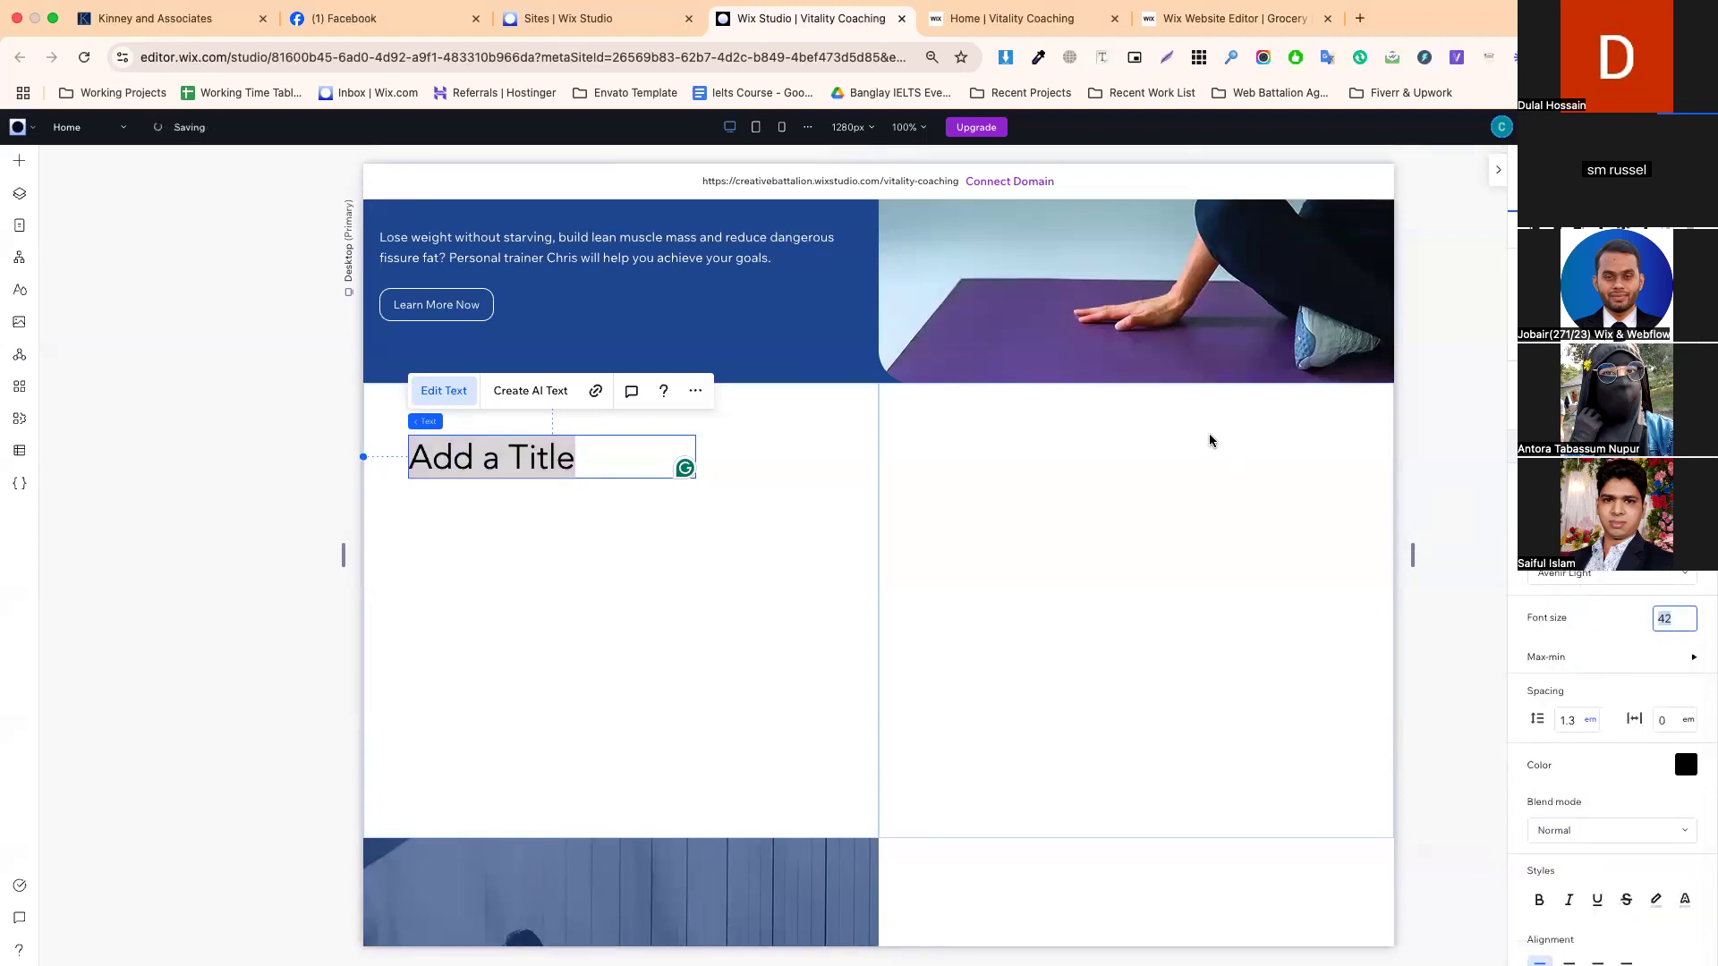
scroll(782, 263, "up", 3)
double_click(640, 323)
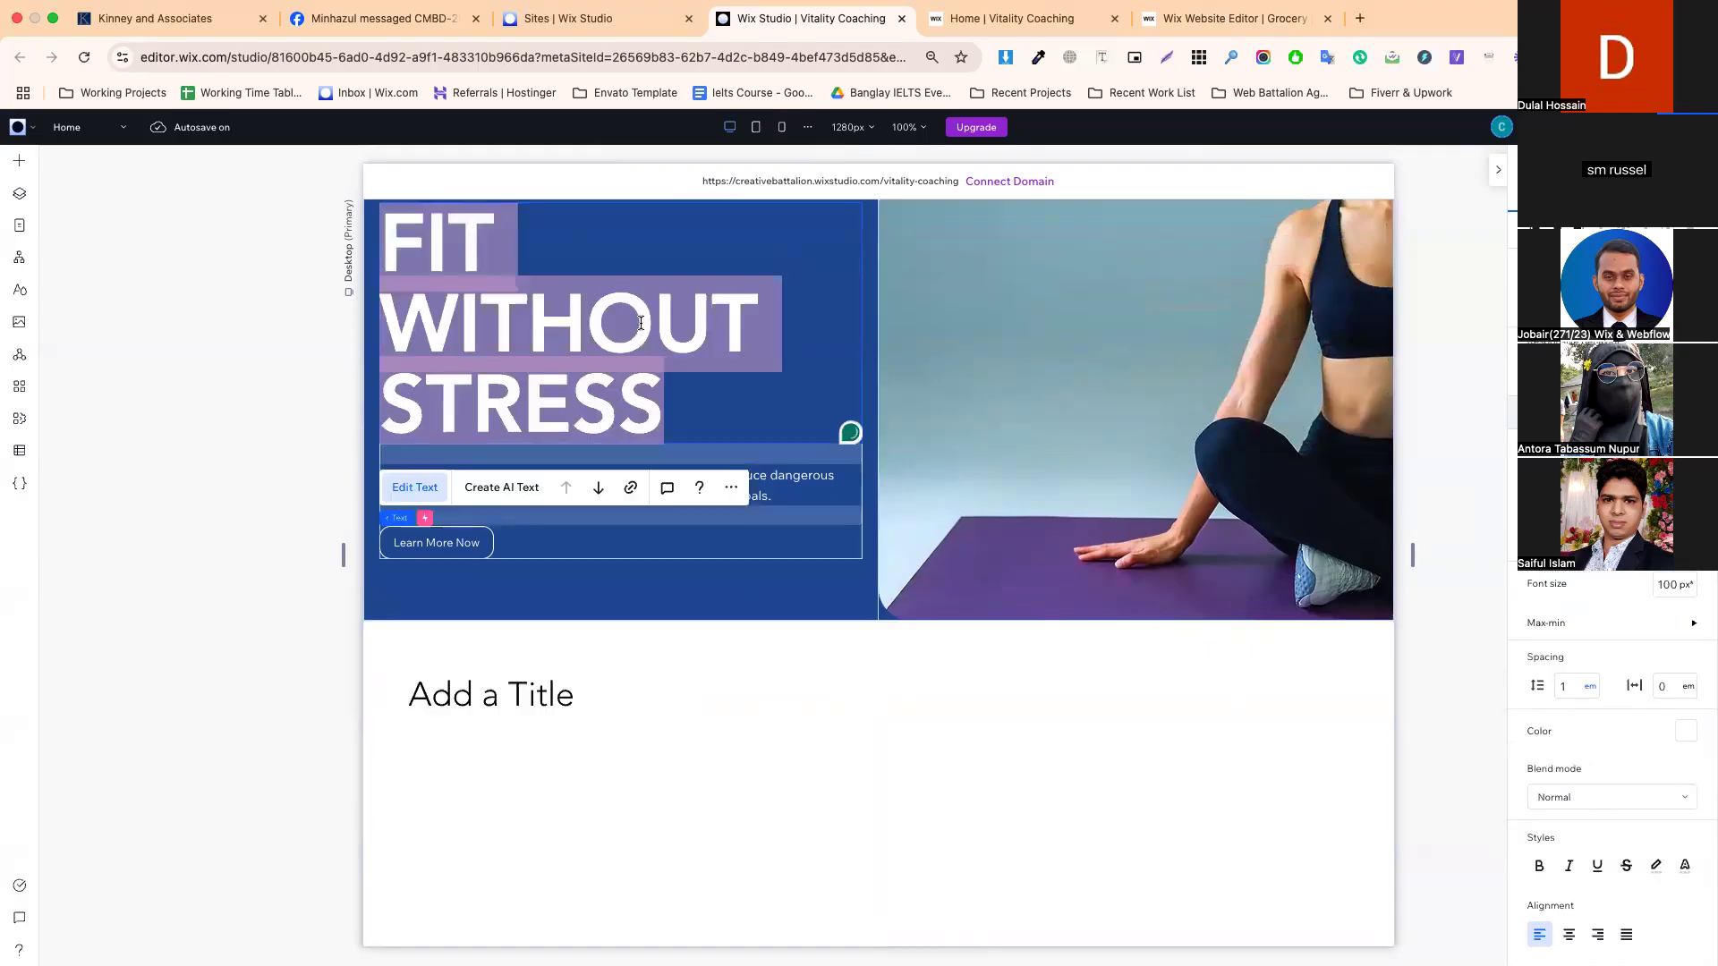
scroll(1554, 625, "down", 5)
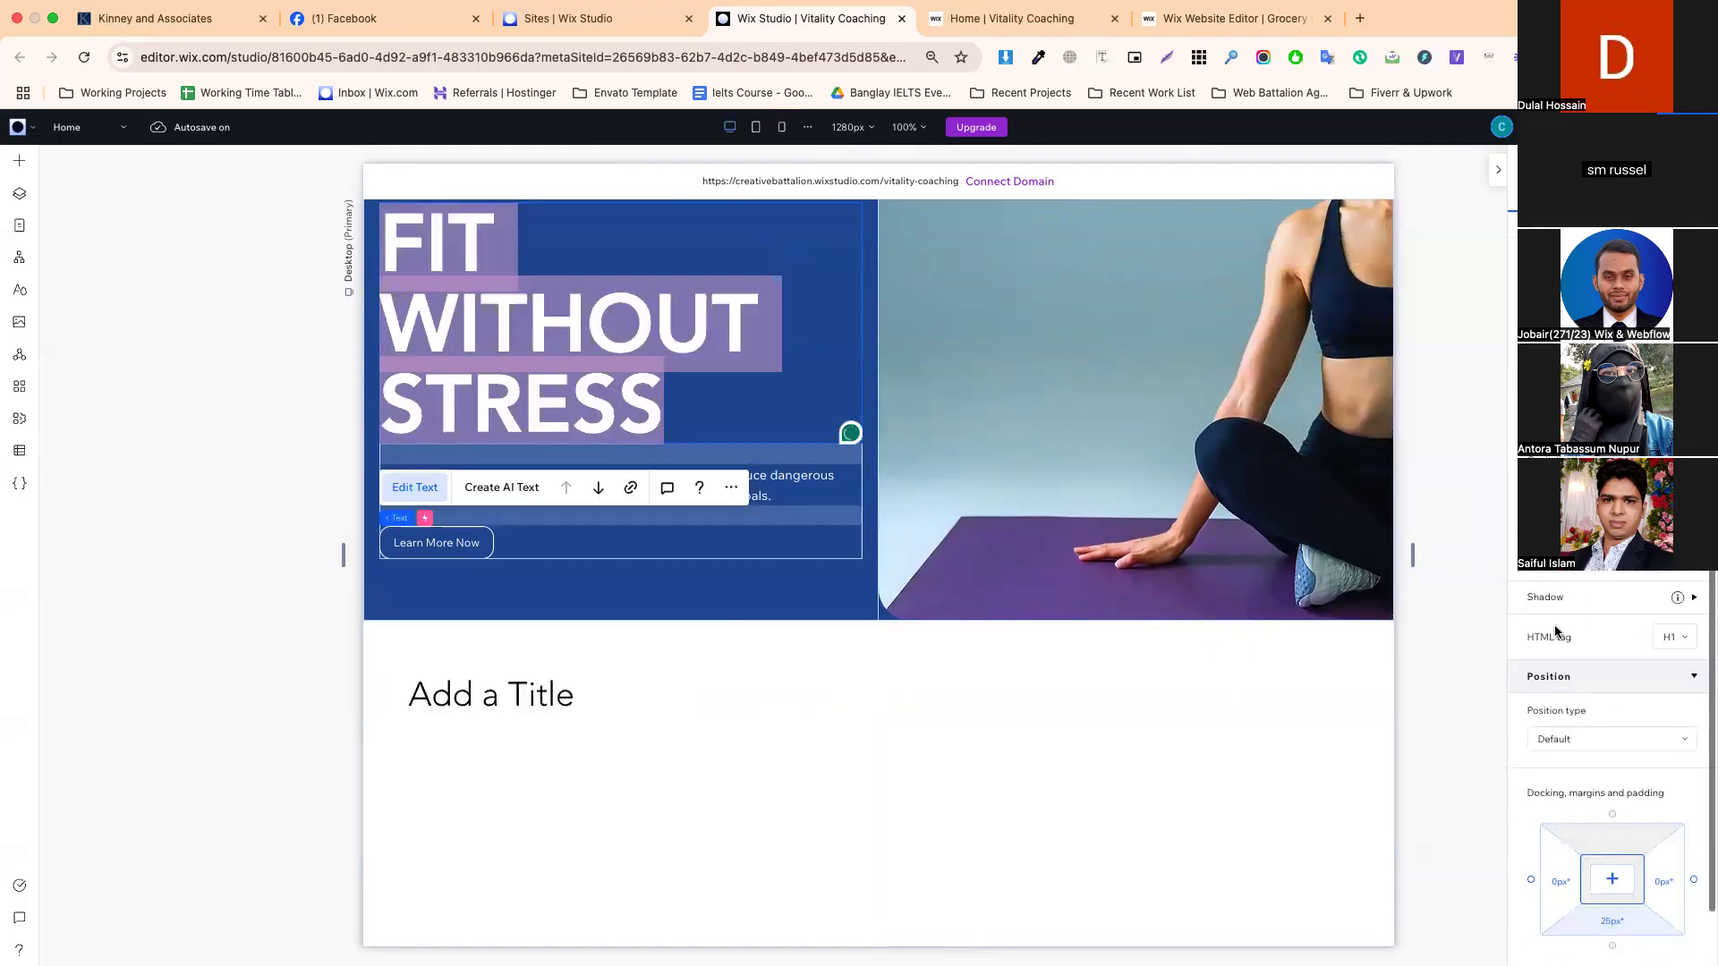
- Set the new section title's font to Avenir and its font size to 100 px
double_click(542, 693)
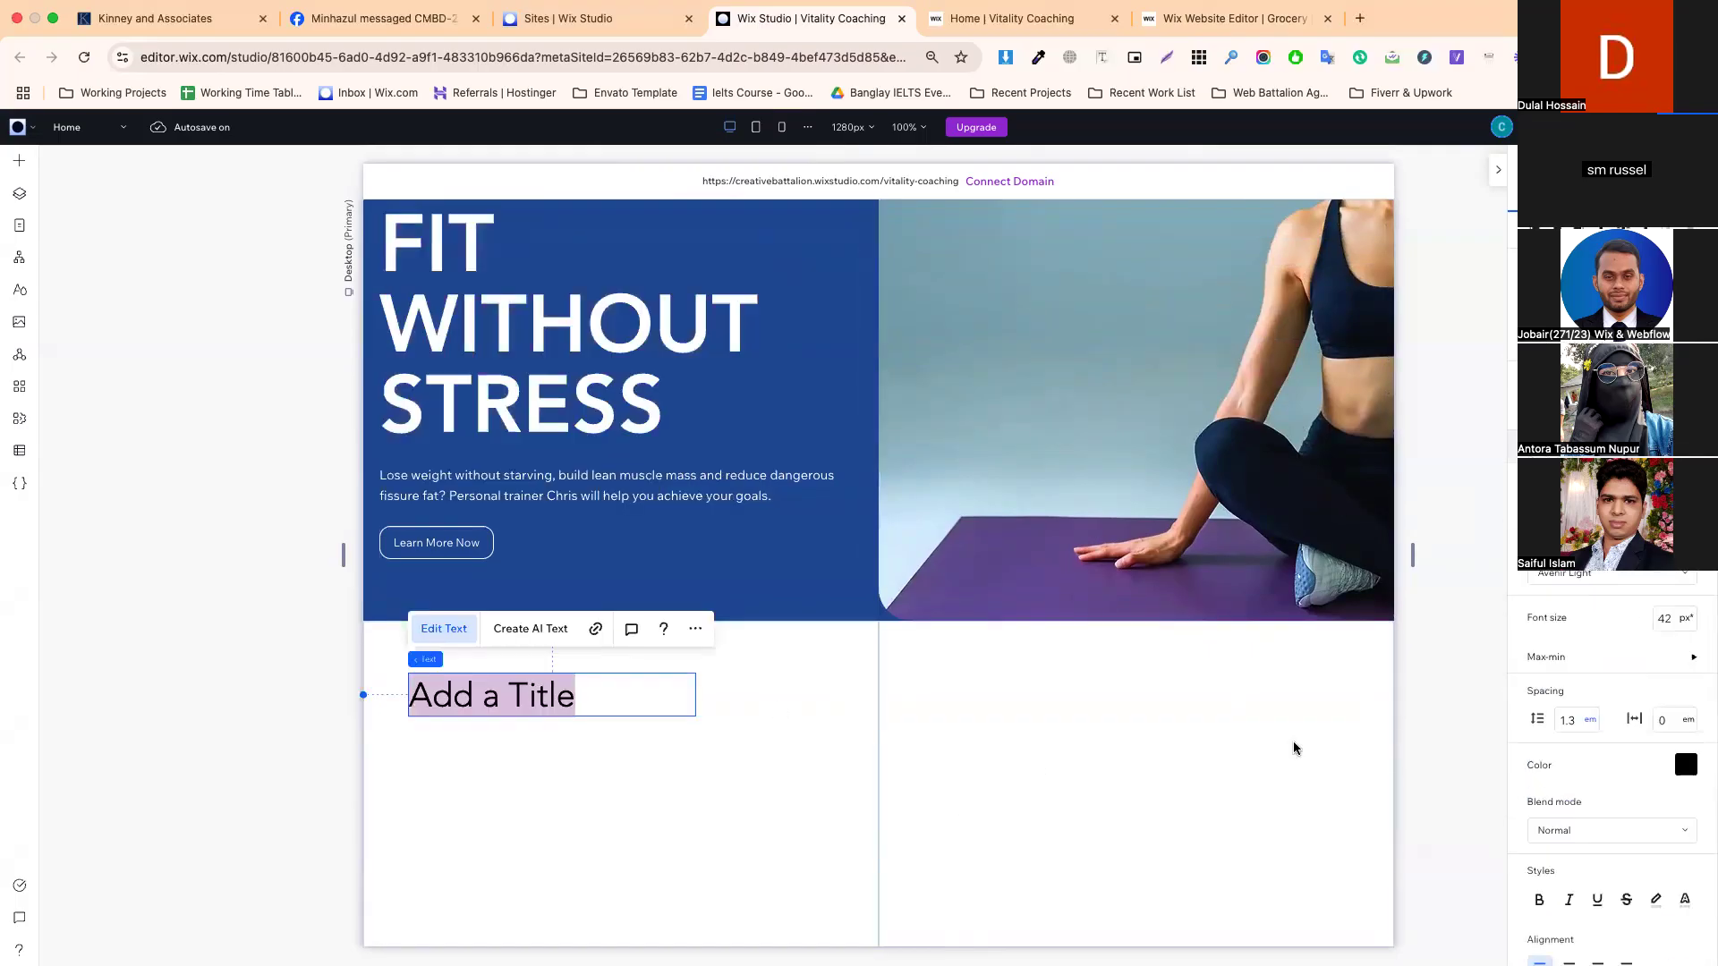
left_click(1602, 578)
scroll(1580, 641, "up", 4)
left_click(1545, 710)
left_click(1667, 617)
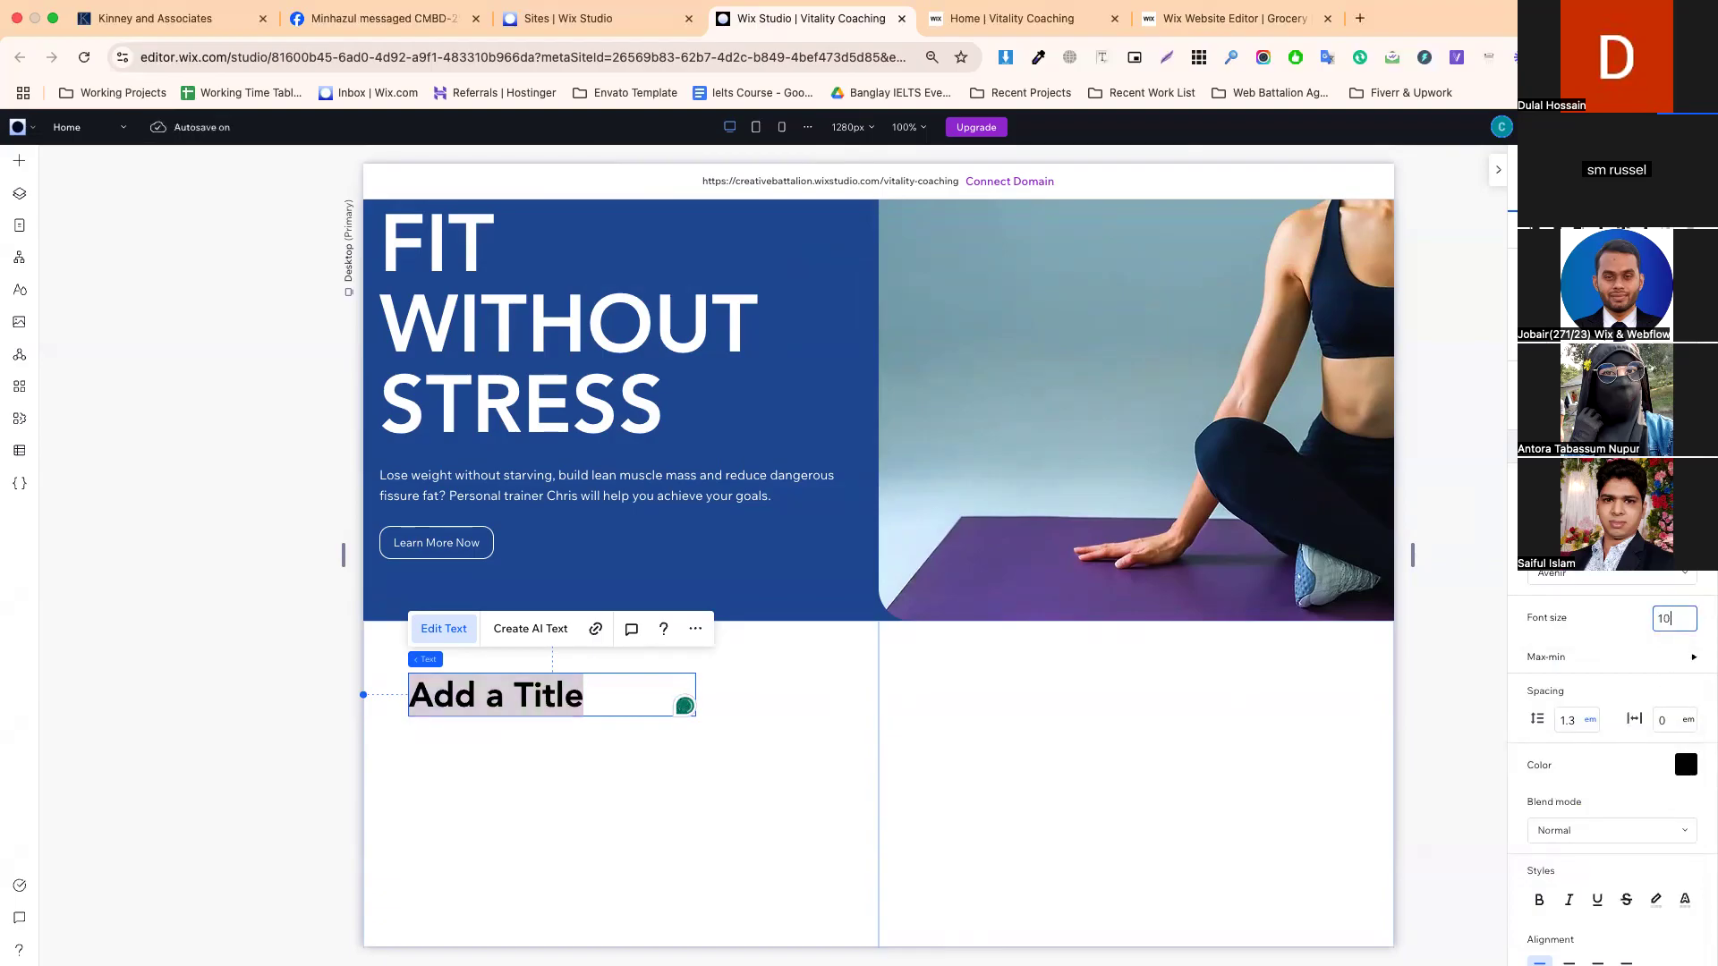
key("Return")
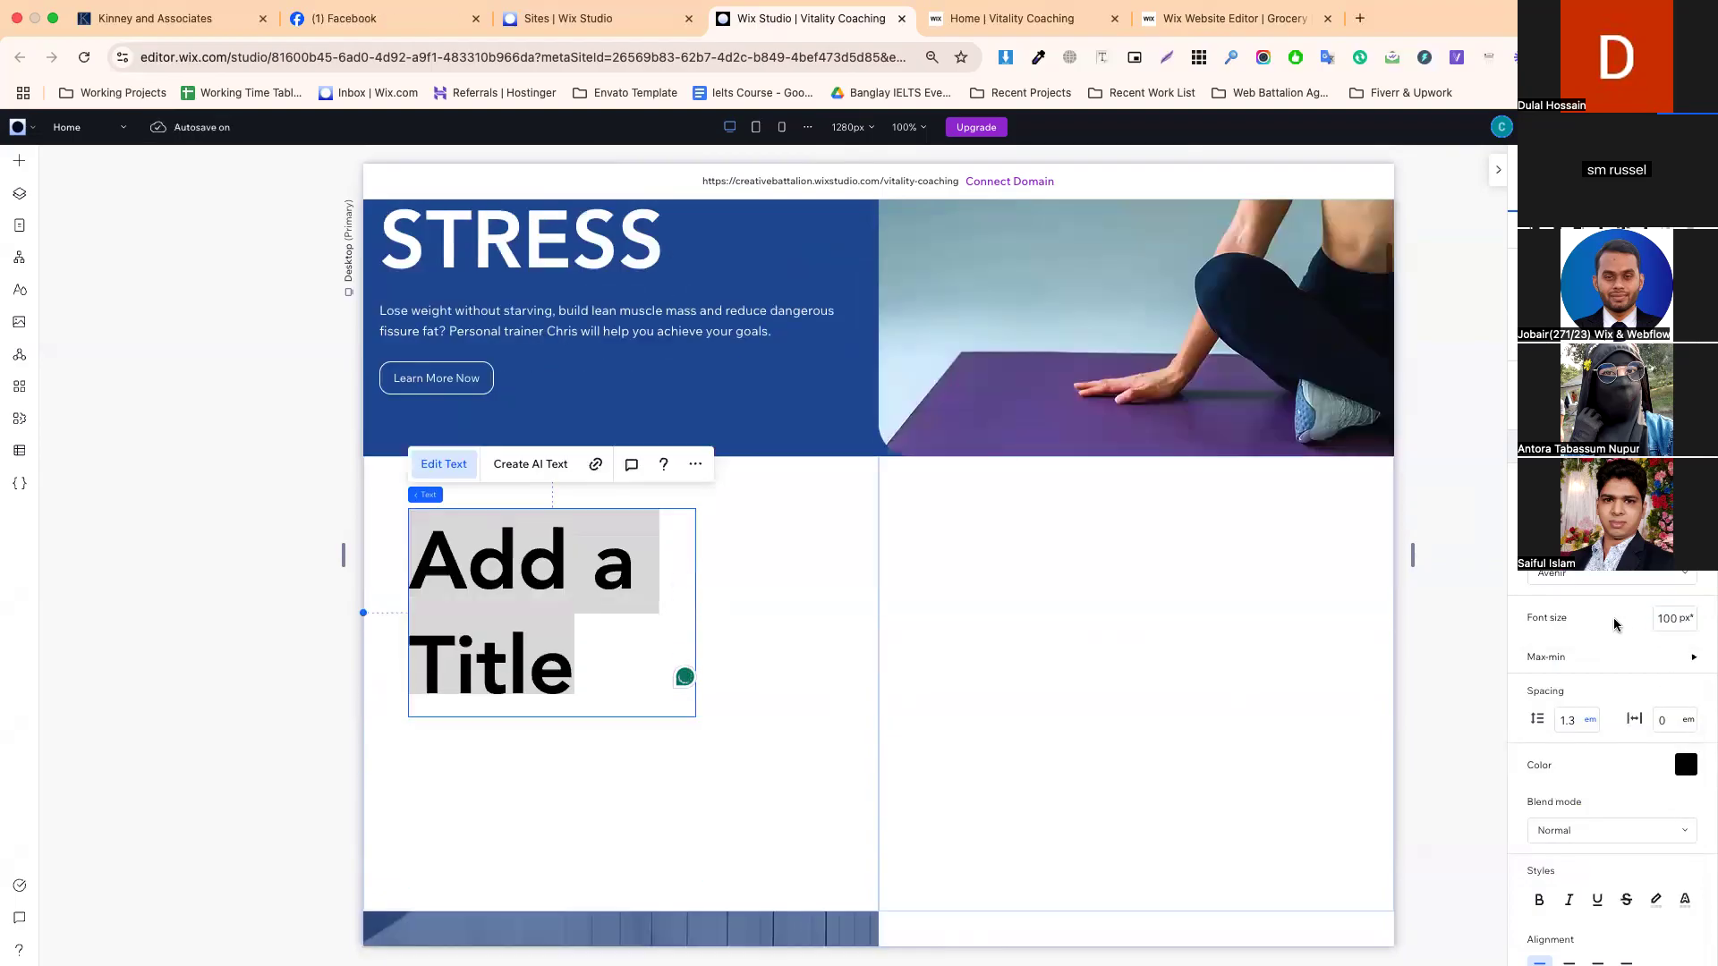
- Copy the complete hero heading text from the published Vitality Coaching page
left_click(980, 19)
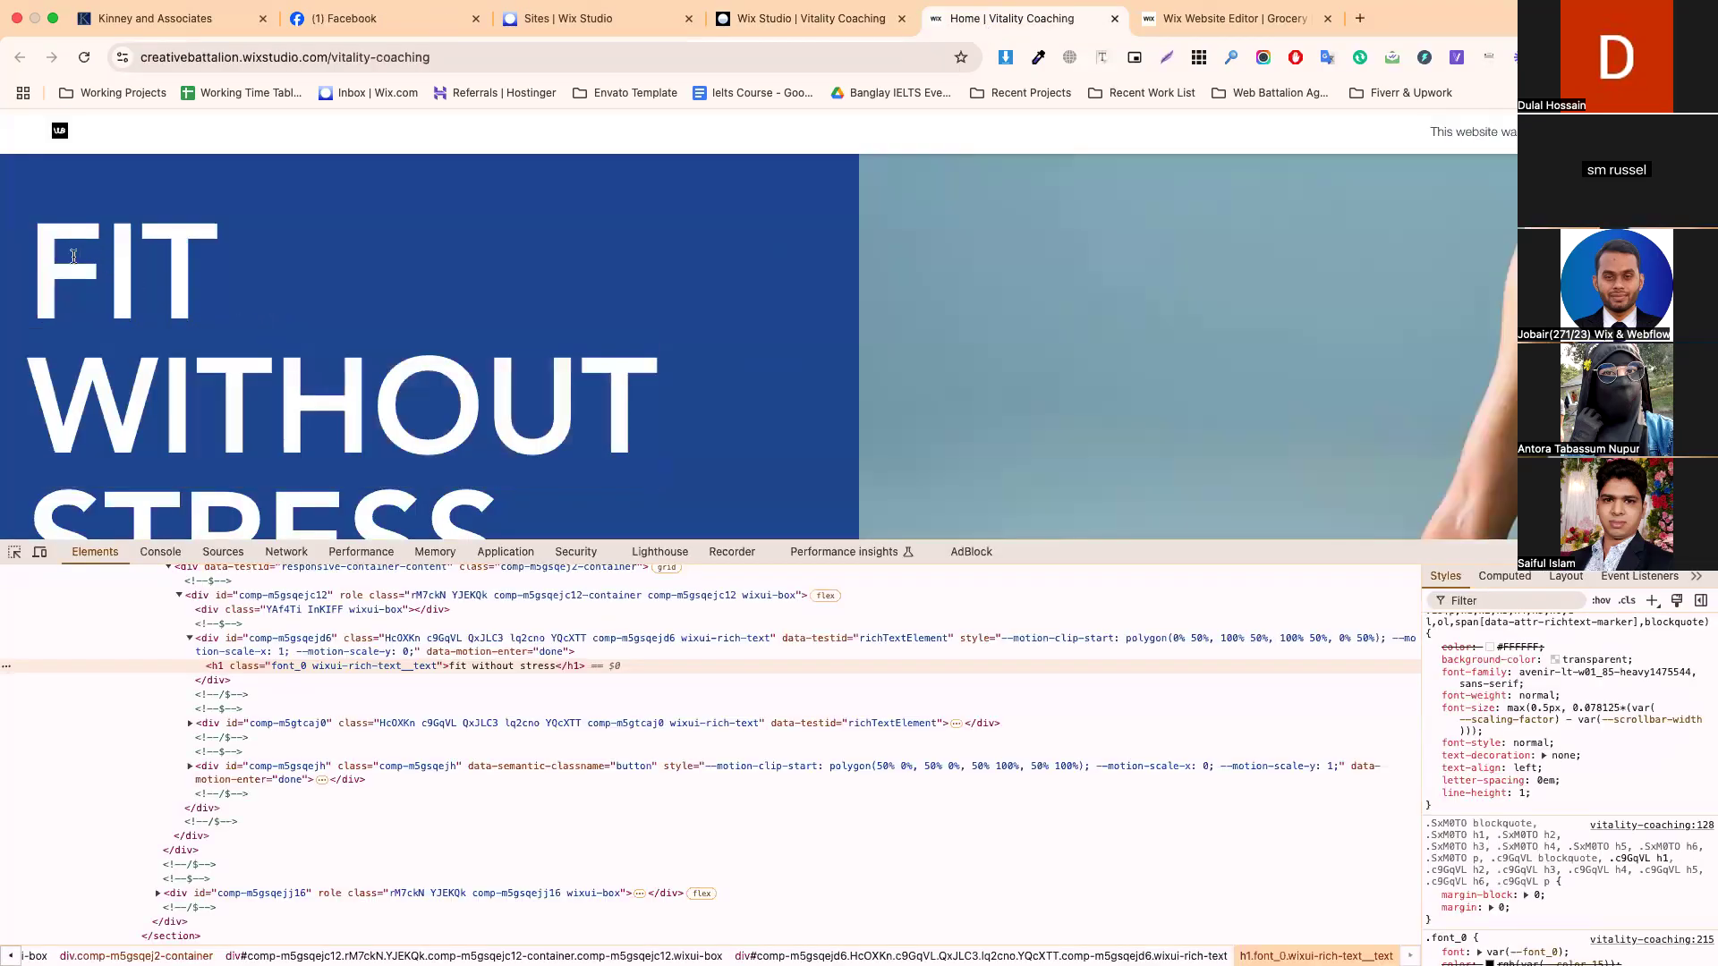
scroll(430, 438, "down", 2)
left_click_drag(505, 452, 36, 232)
key("ctrl+c")
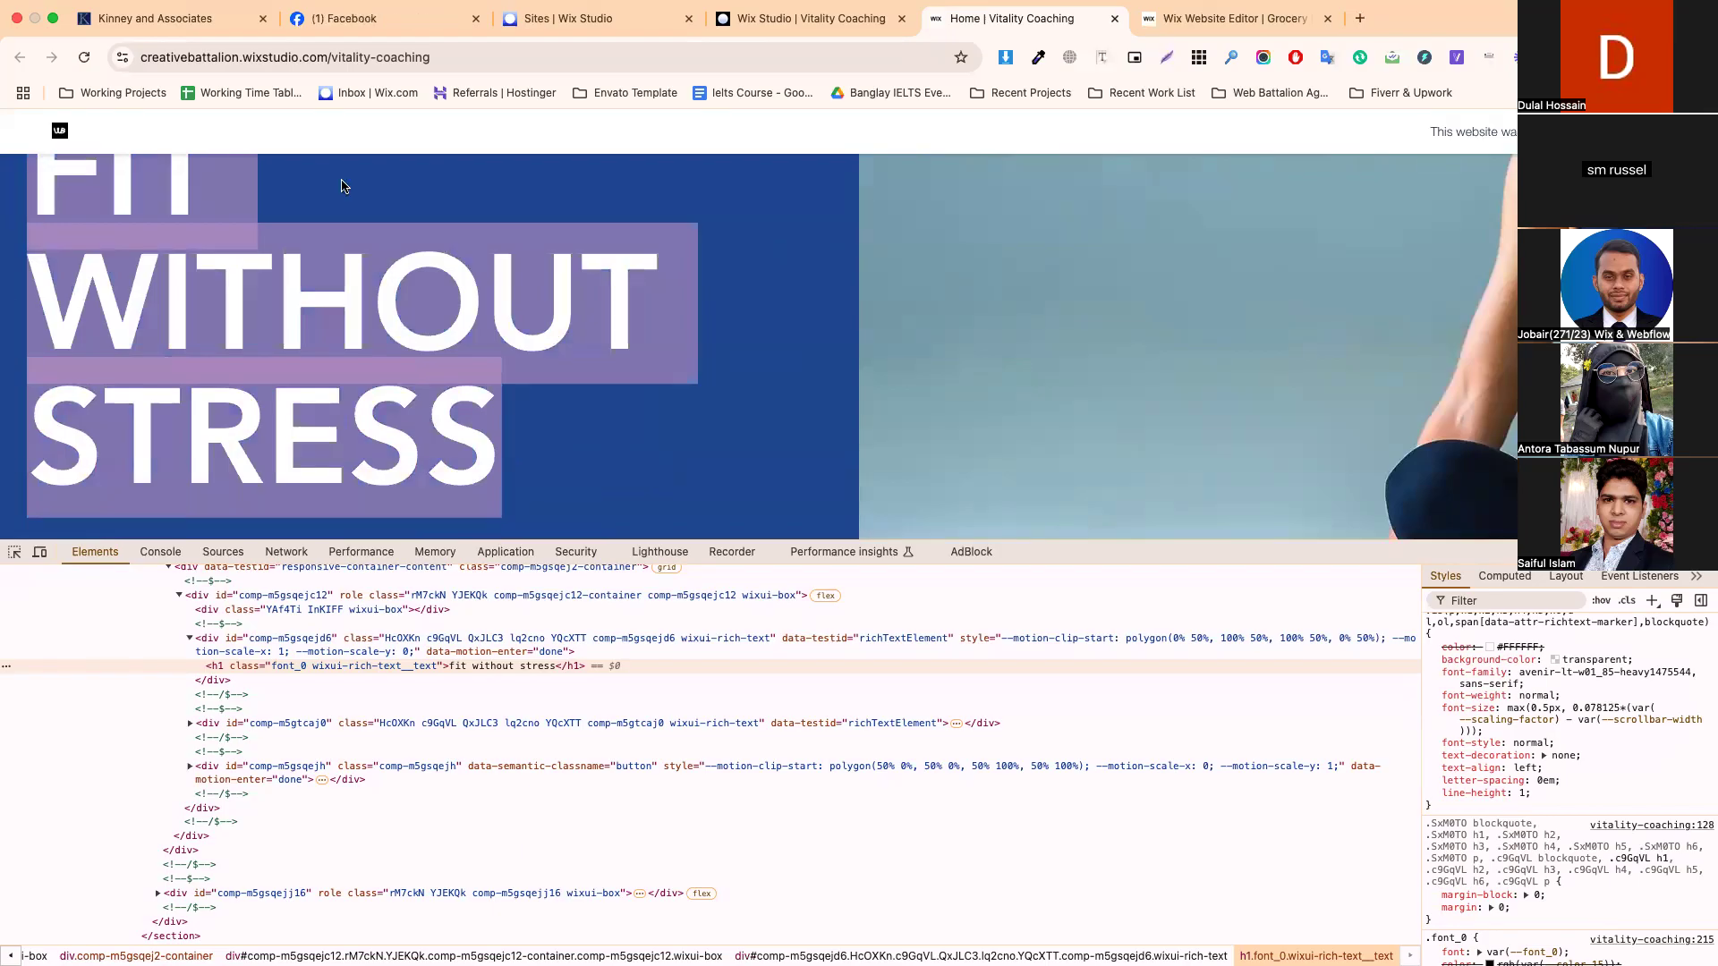
- Return to the Wix Studio editor and replace the new title's placeholder text with the copied heading "FIT WITHOUT STRESS"
left_click(1235, 18)
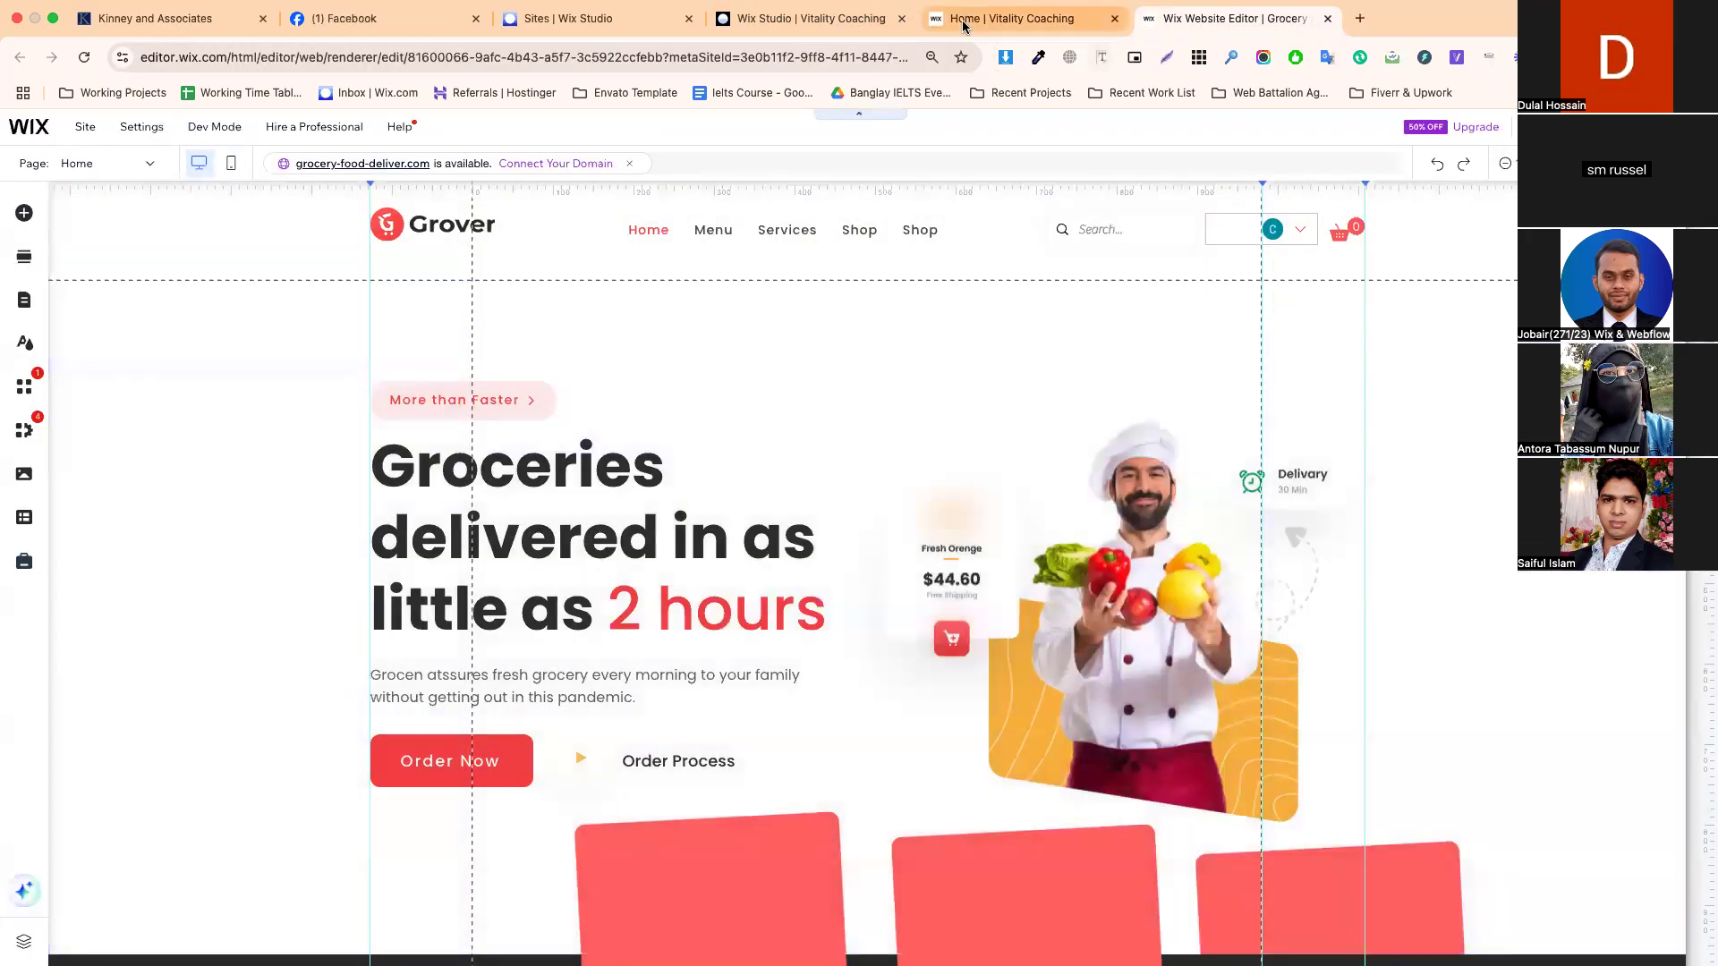
left_click(1003, 18)
left_click(788, 18)
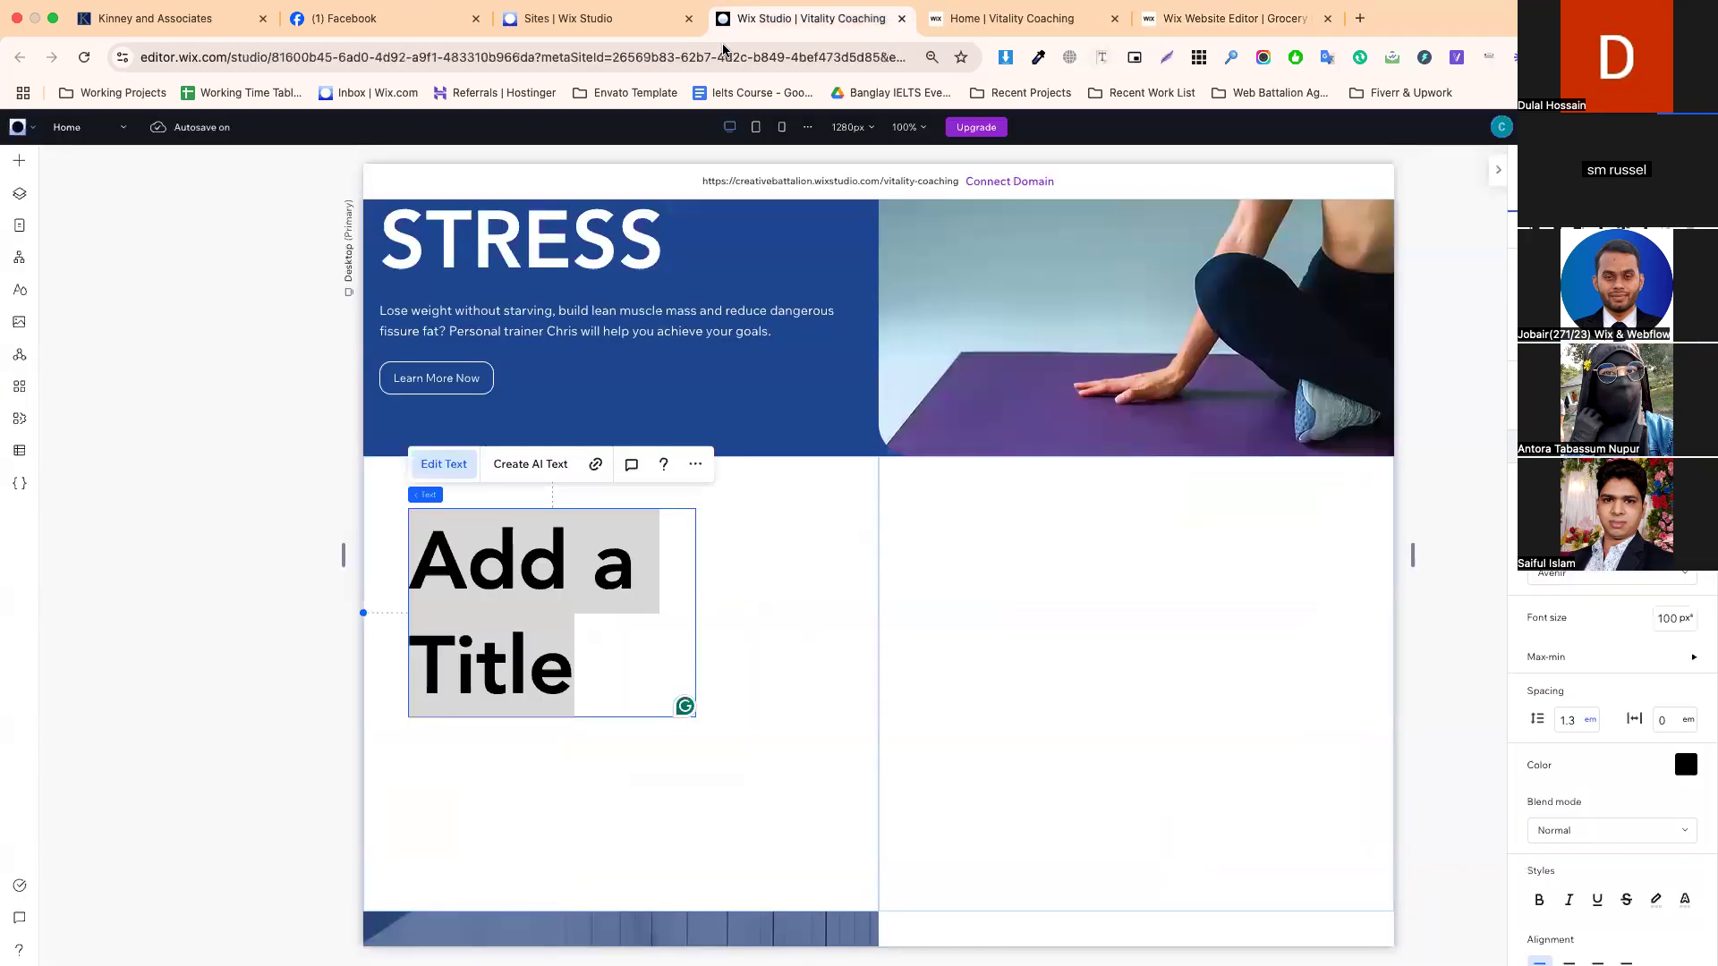
left_click(568, 18)
left_click(772, 19)
left_click(565, 602)
key("ctrl+a")
key("ctrl+v")
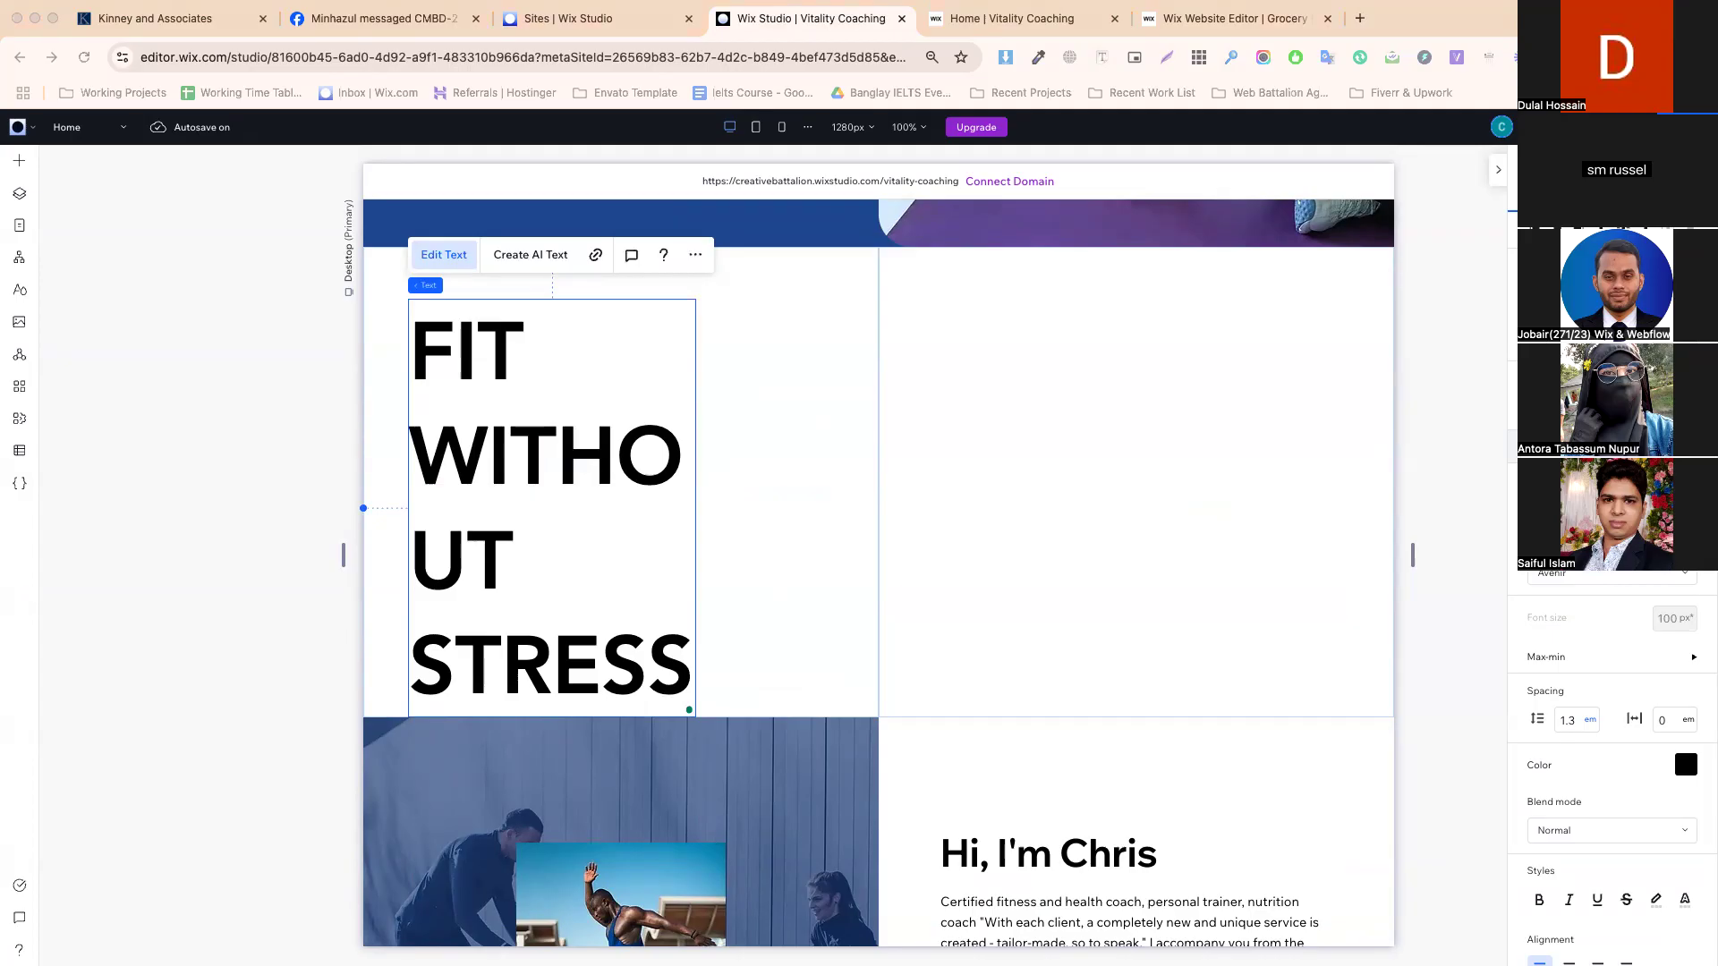
- Widen the new title's text box to about 506 px and move it slightly upward within the left cell
left_click(791, 476)
left_click(574, 480)
left_click_drag(697, 508, 816, 511)
mouse_move(529, 513)
left_mouse_down()
mouse_move(510, 514)
mouse_move(511, 492)
left_mouse_up()
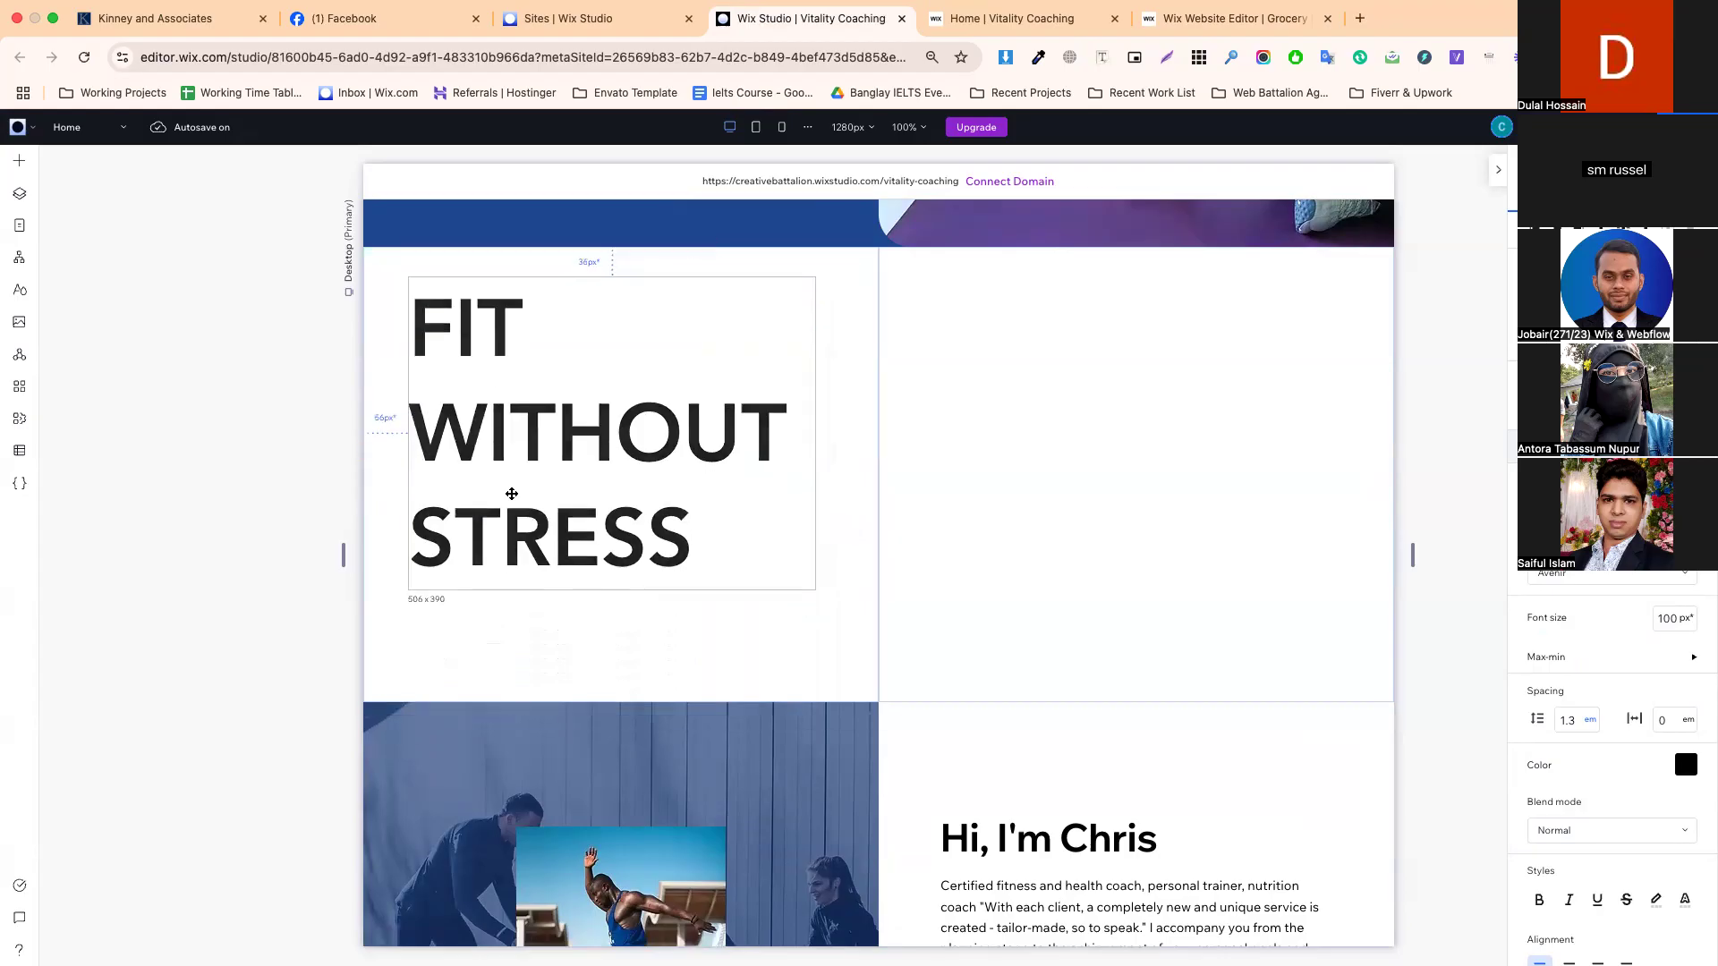
- Select the new section's left cell and compare its title layout with the hero section above
left_click(379, 505)
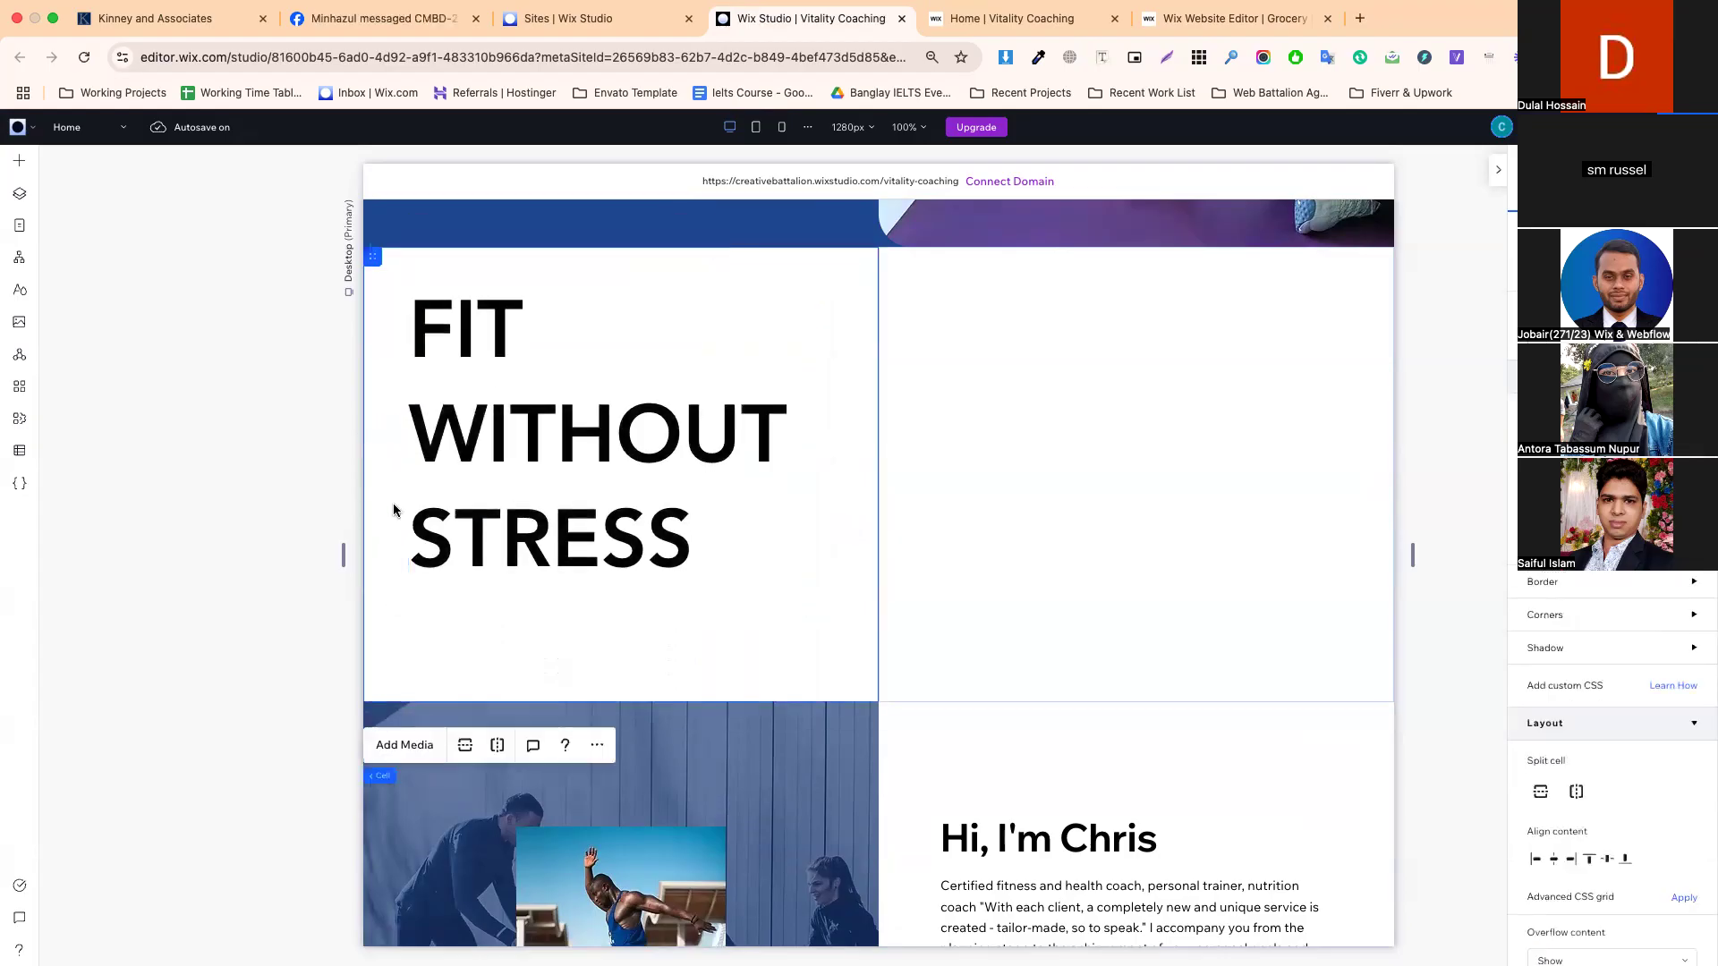
scroll(481, 437, "up", 2)
scroll(482, 438, "up", 4)
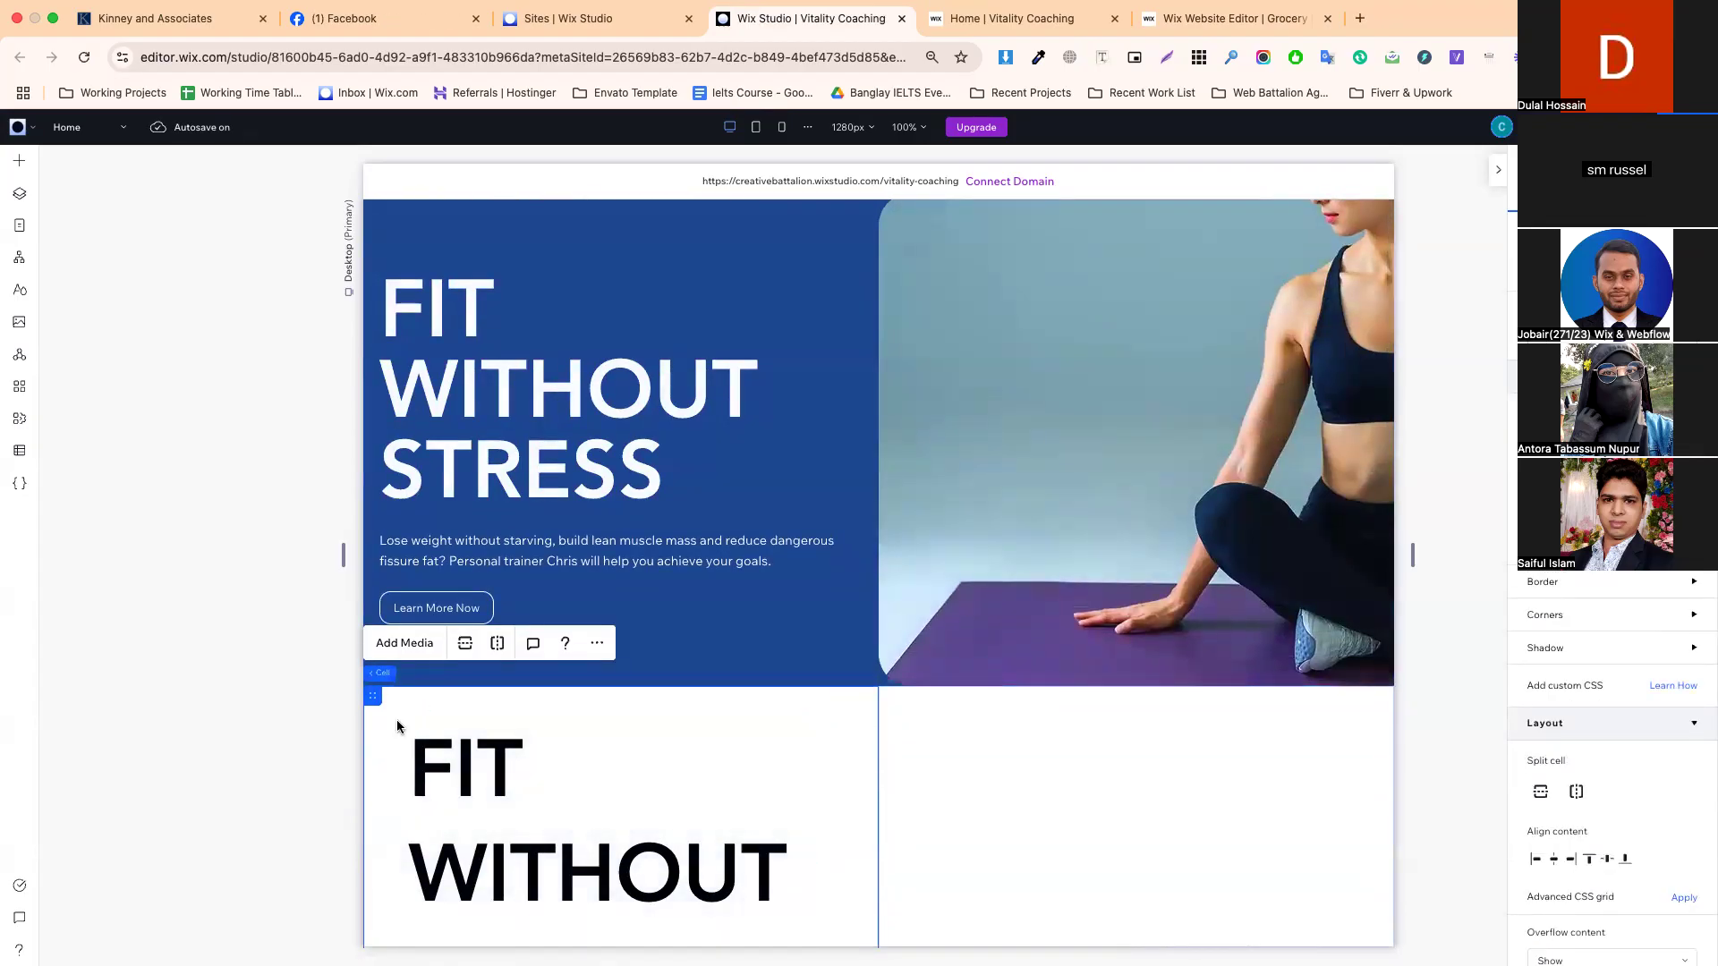
scroll(494, 717, "down", 3)
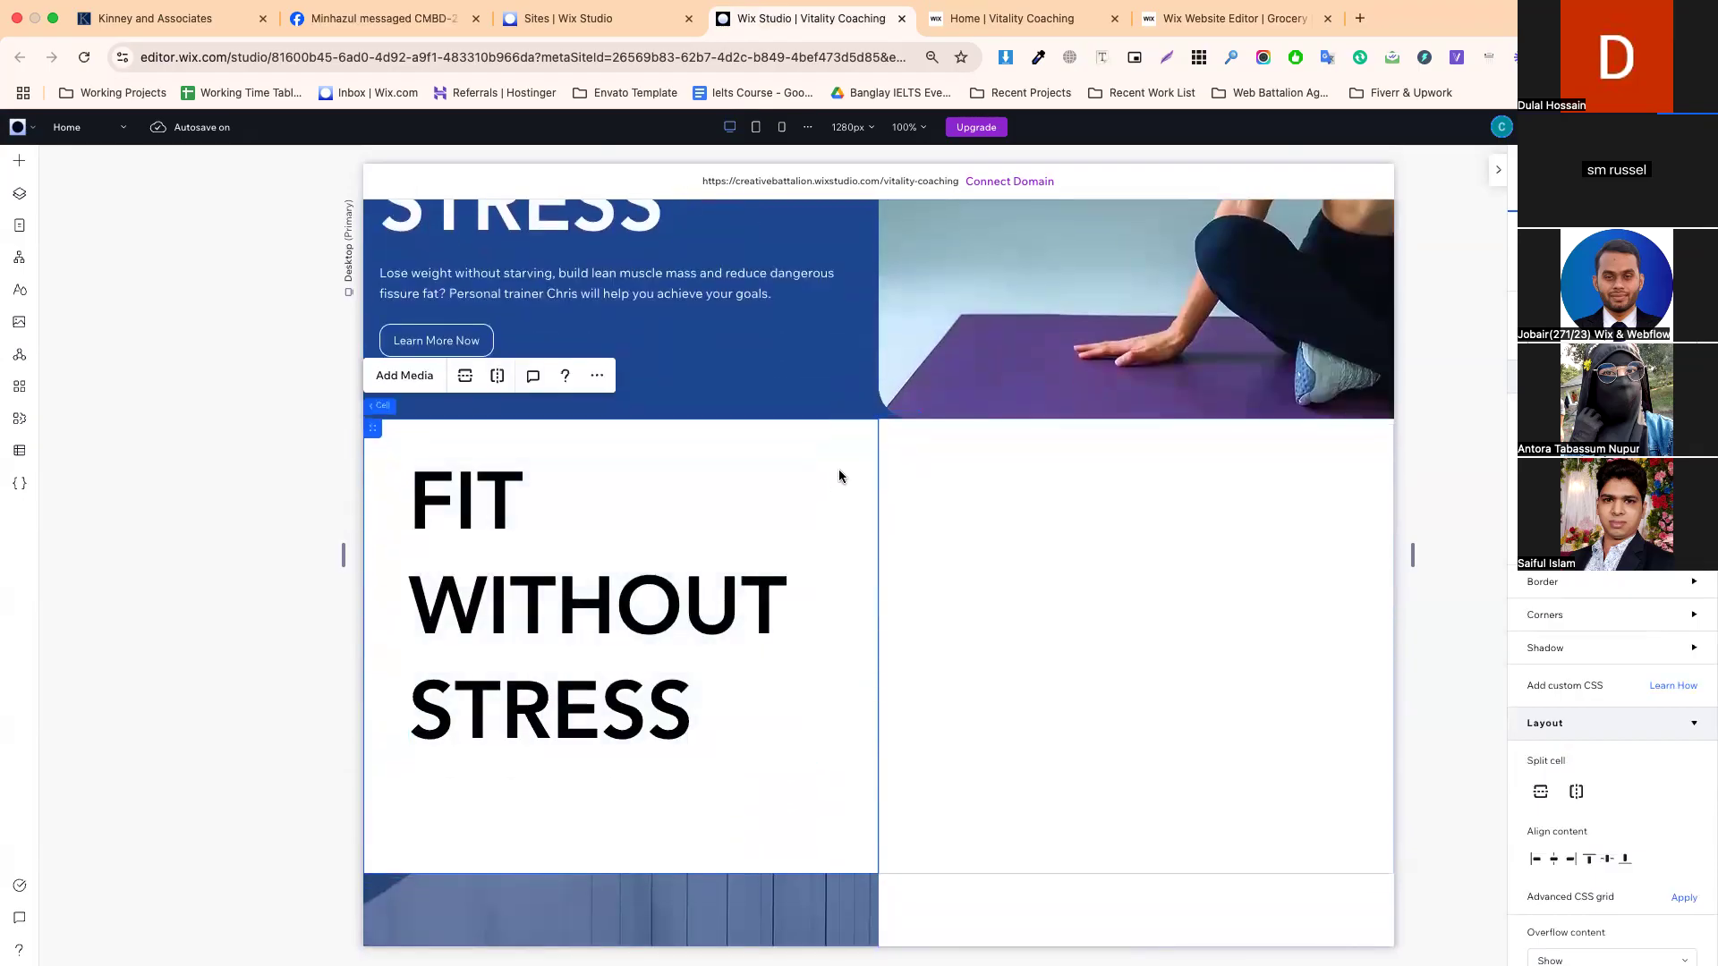
- Set the padding of the new section's left cell to 3% on all sides
scroll(1610, 805, "down", 5)
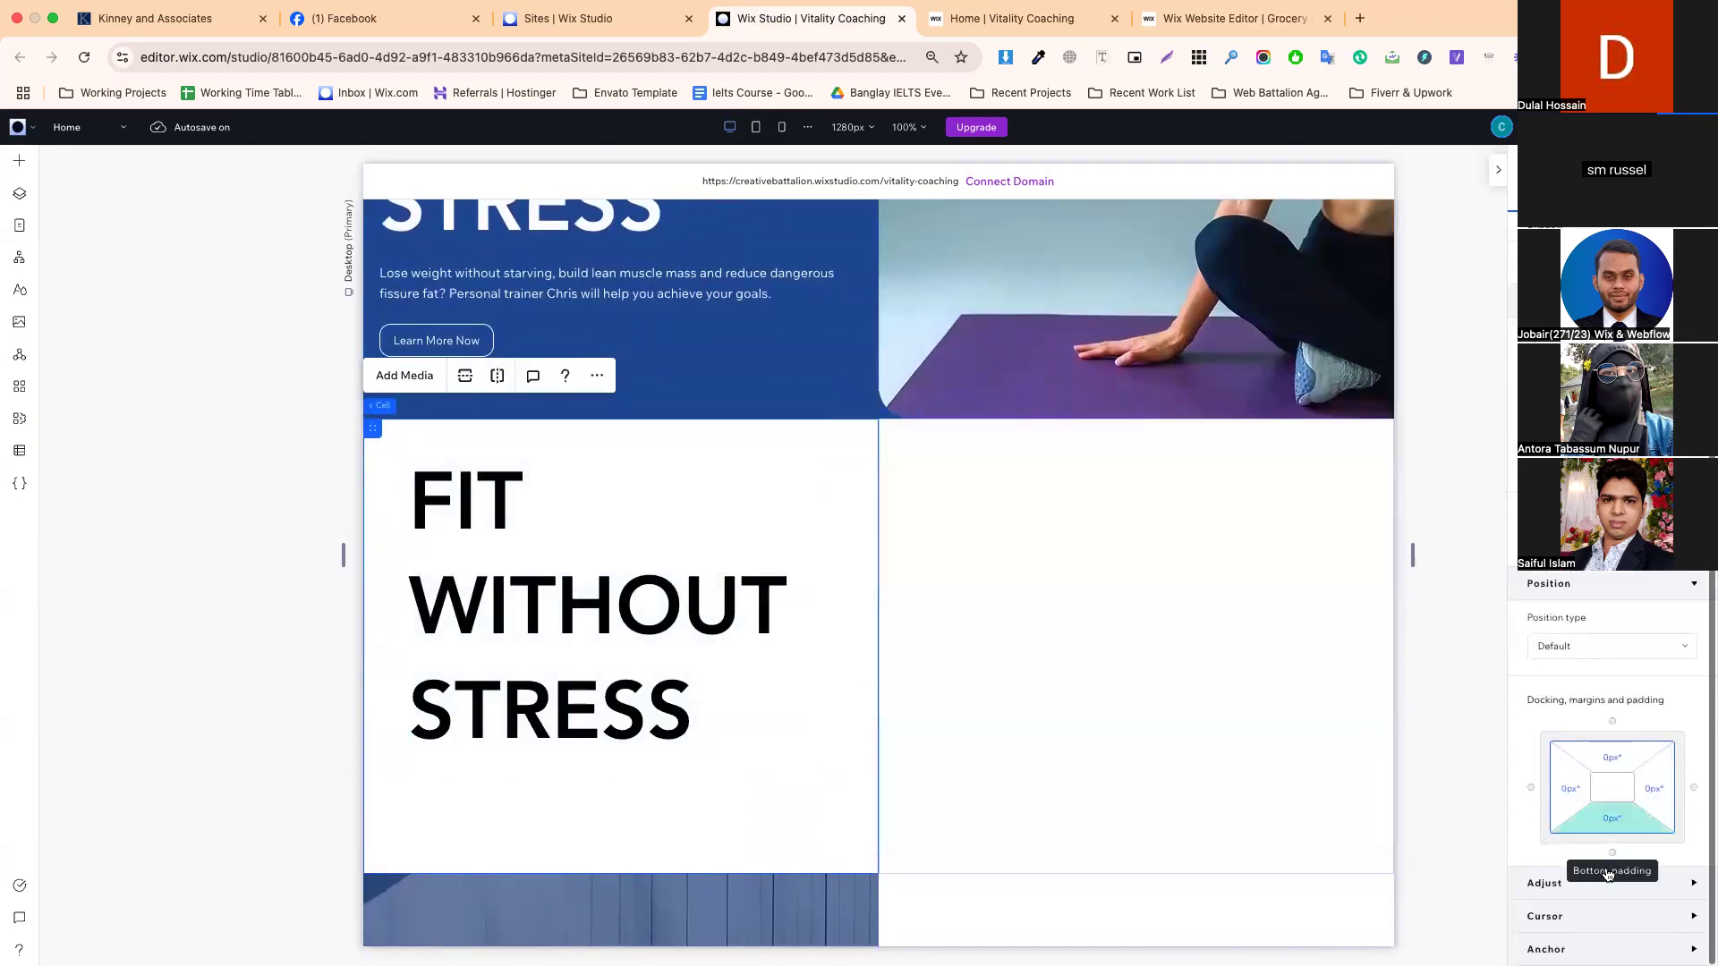
left_click(1568, 792)
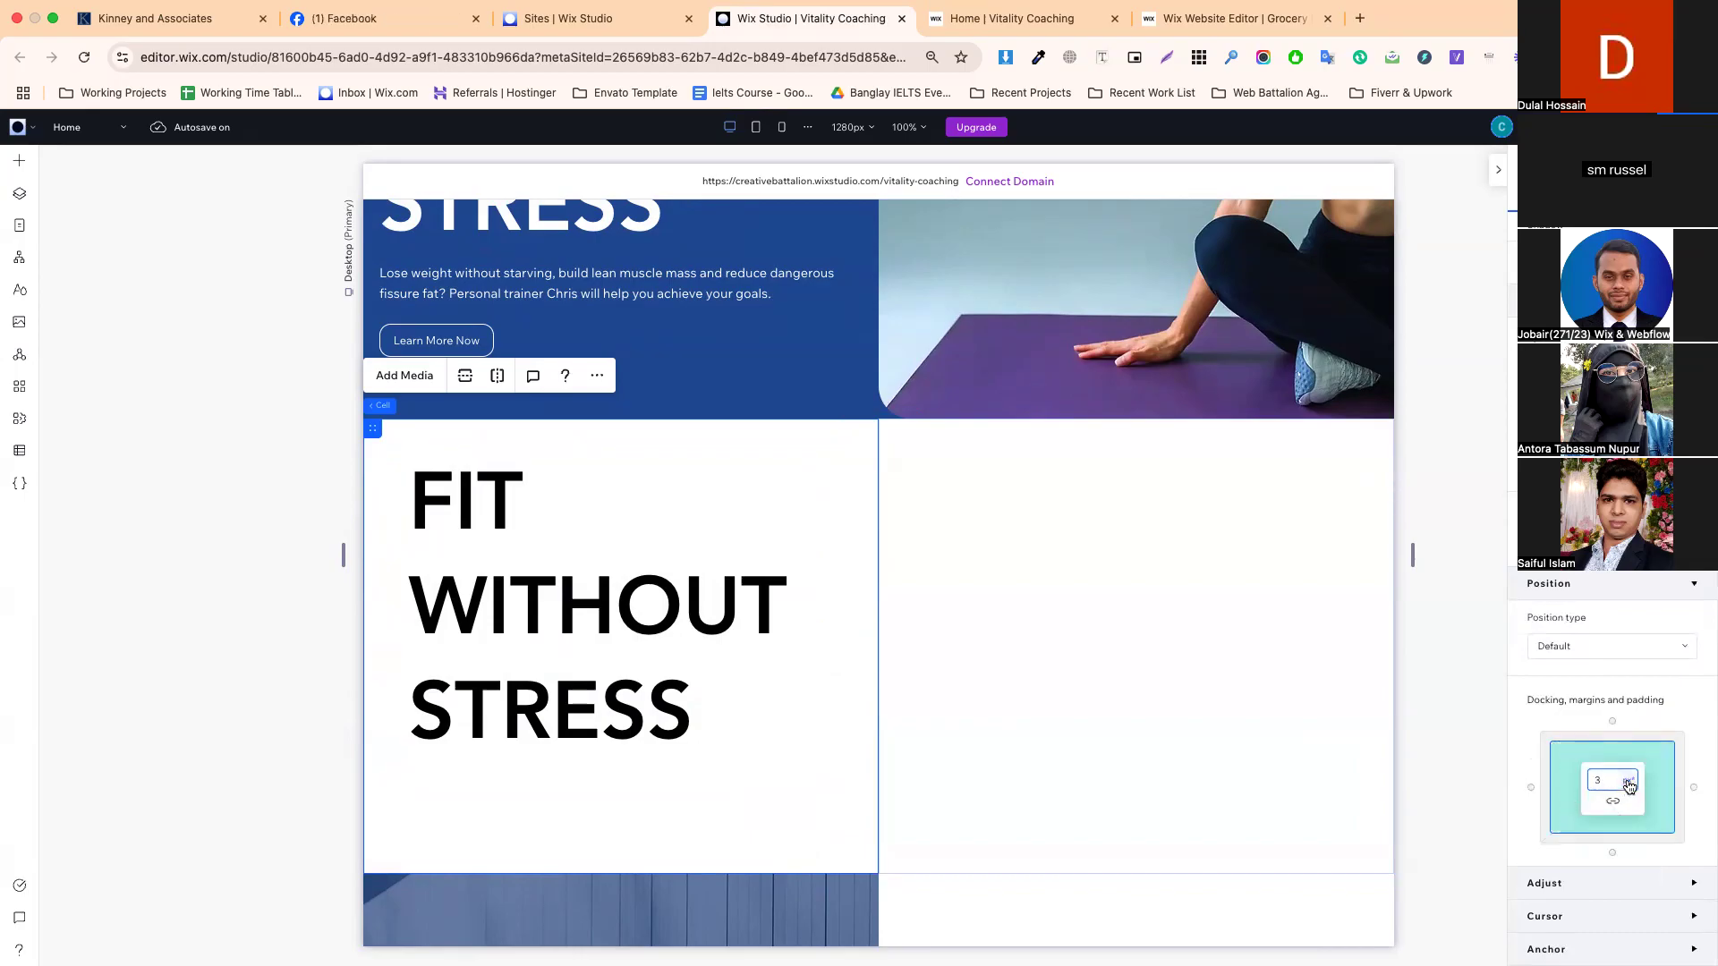
left_click(1628, 780)
left_click(1591, 848)
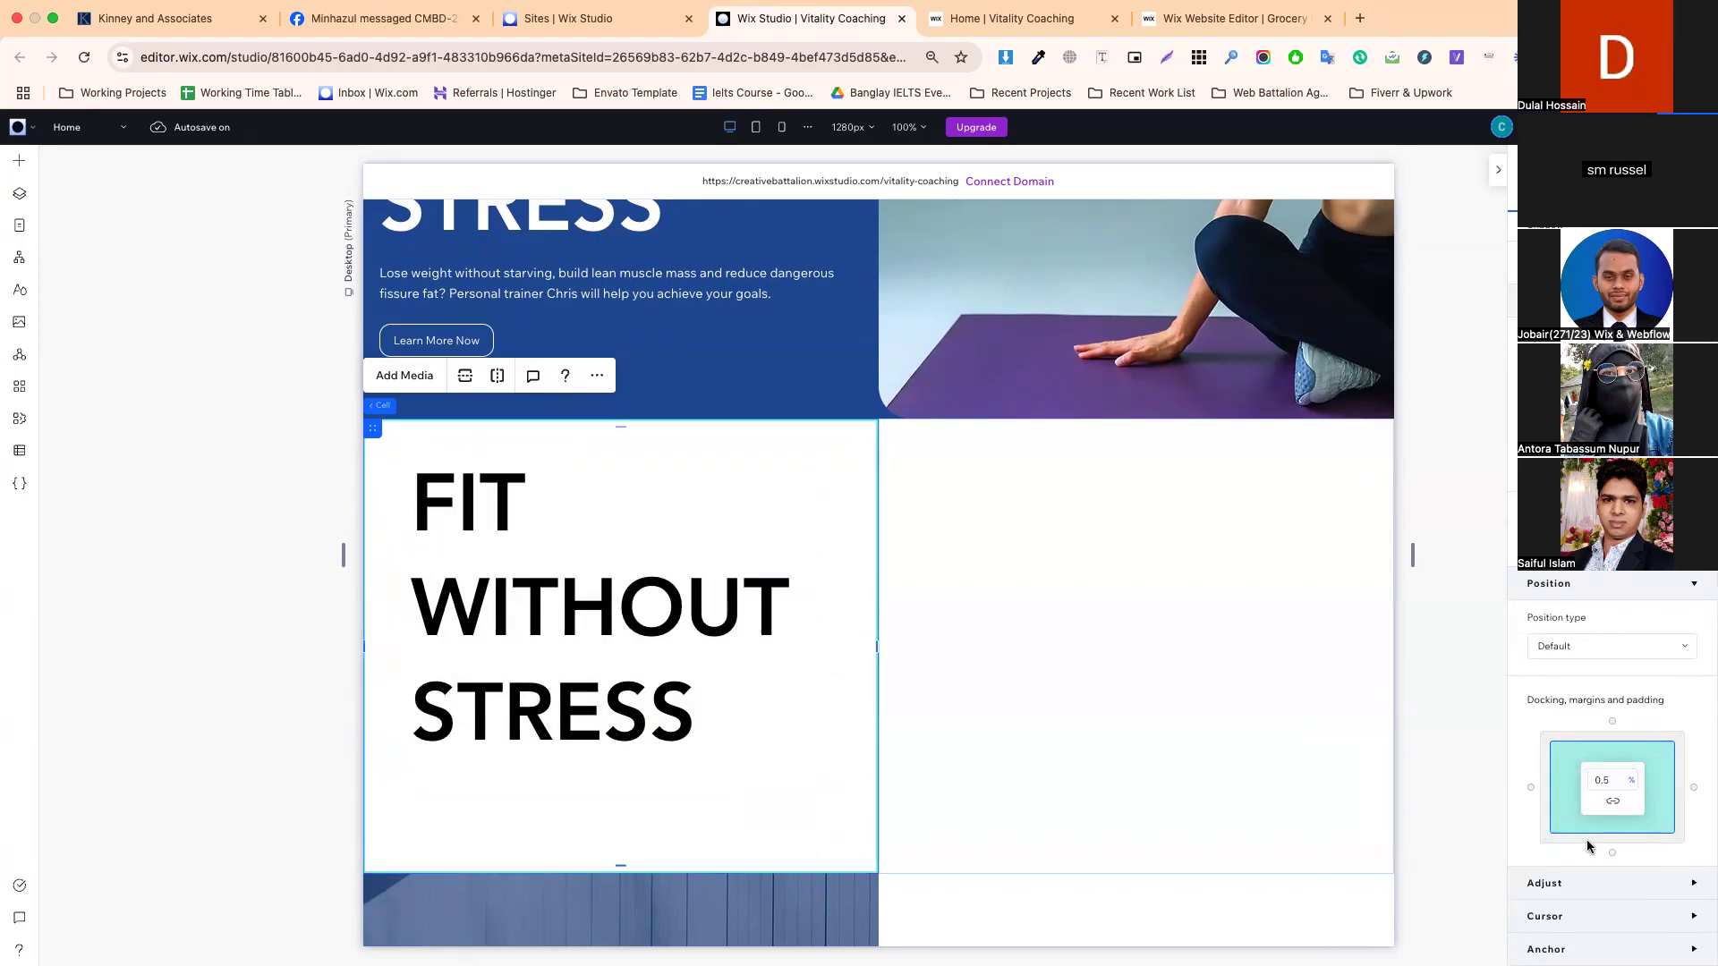
type("3")
left_click(1522, 757)
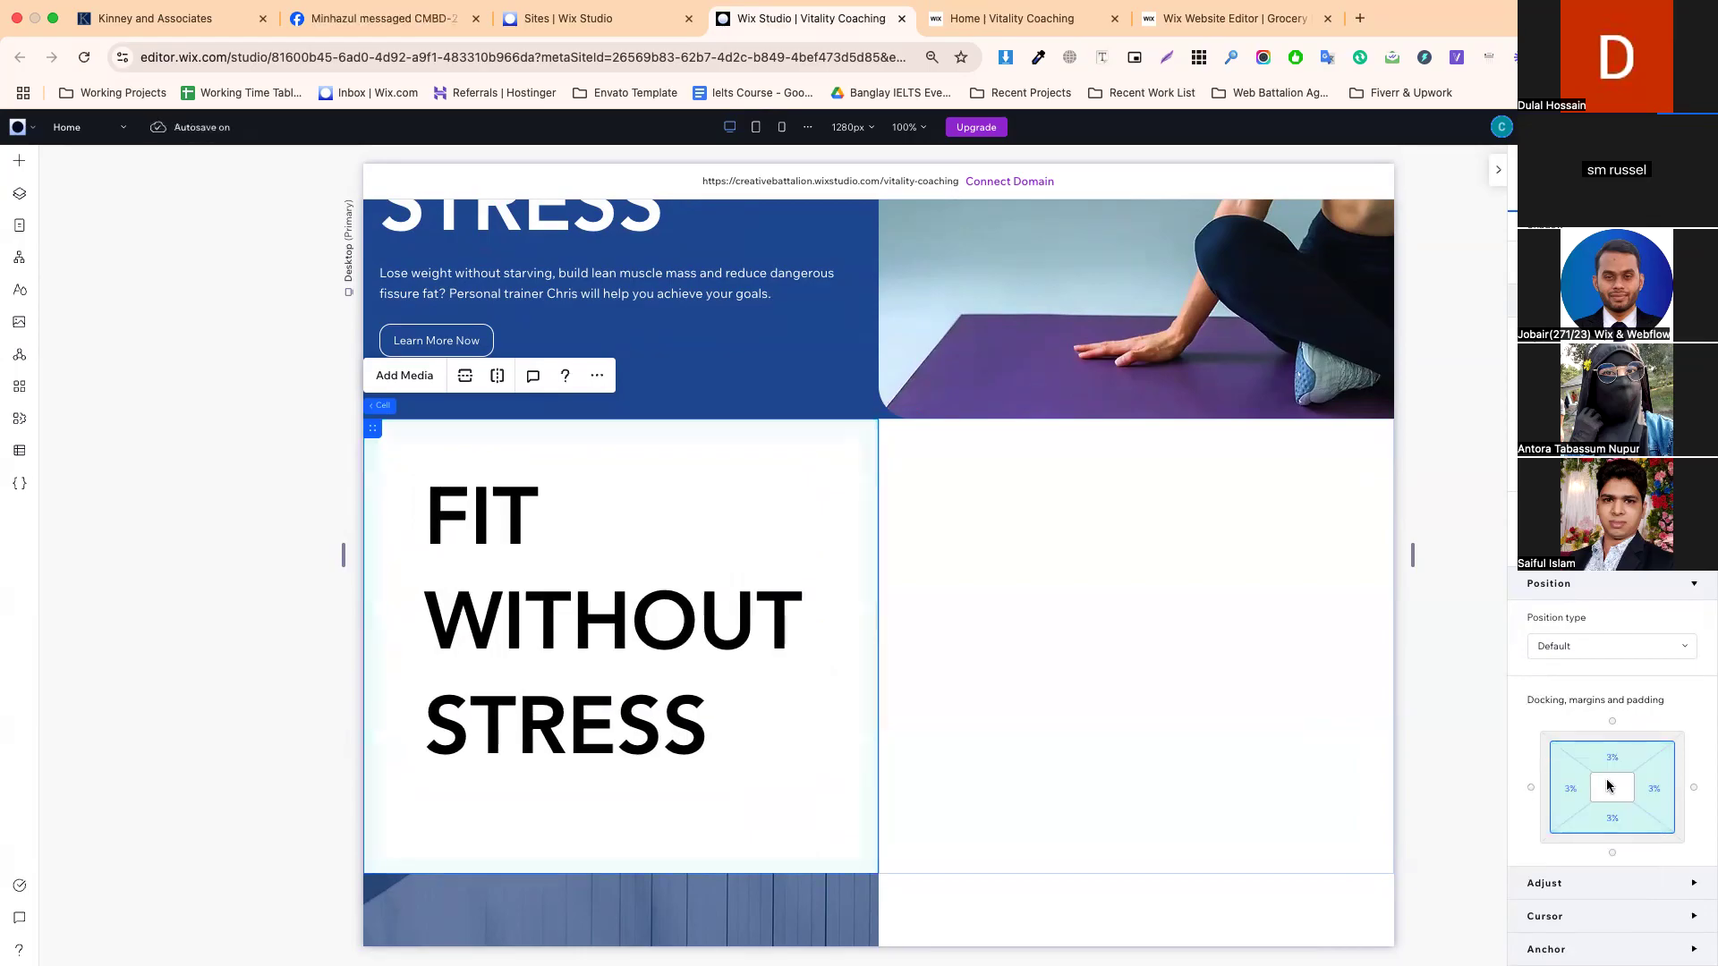
- Increase the padding of the new section's left cell to 10% on all sides
left_click(799, 698)
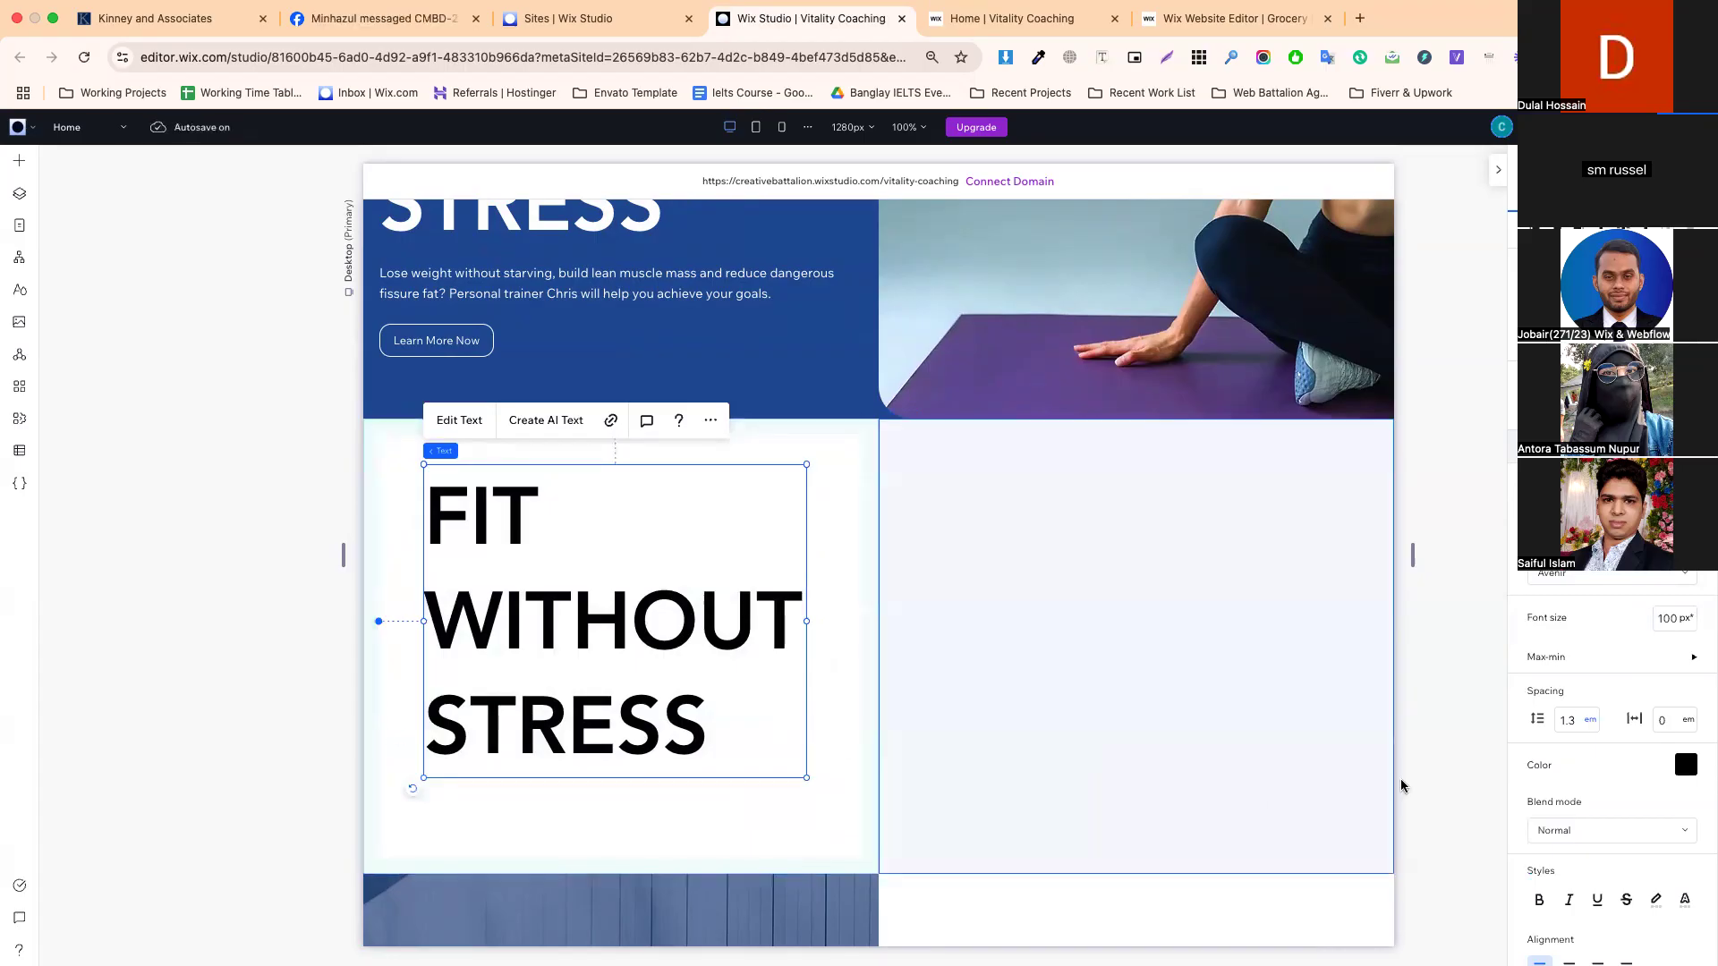
left_click(841, 765)
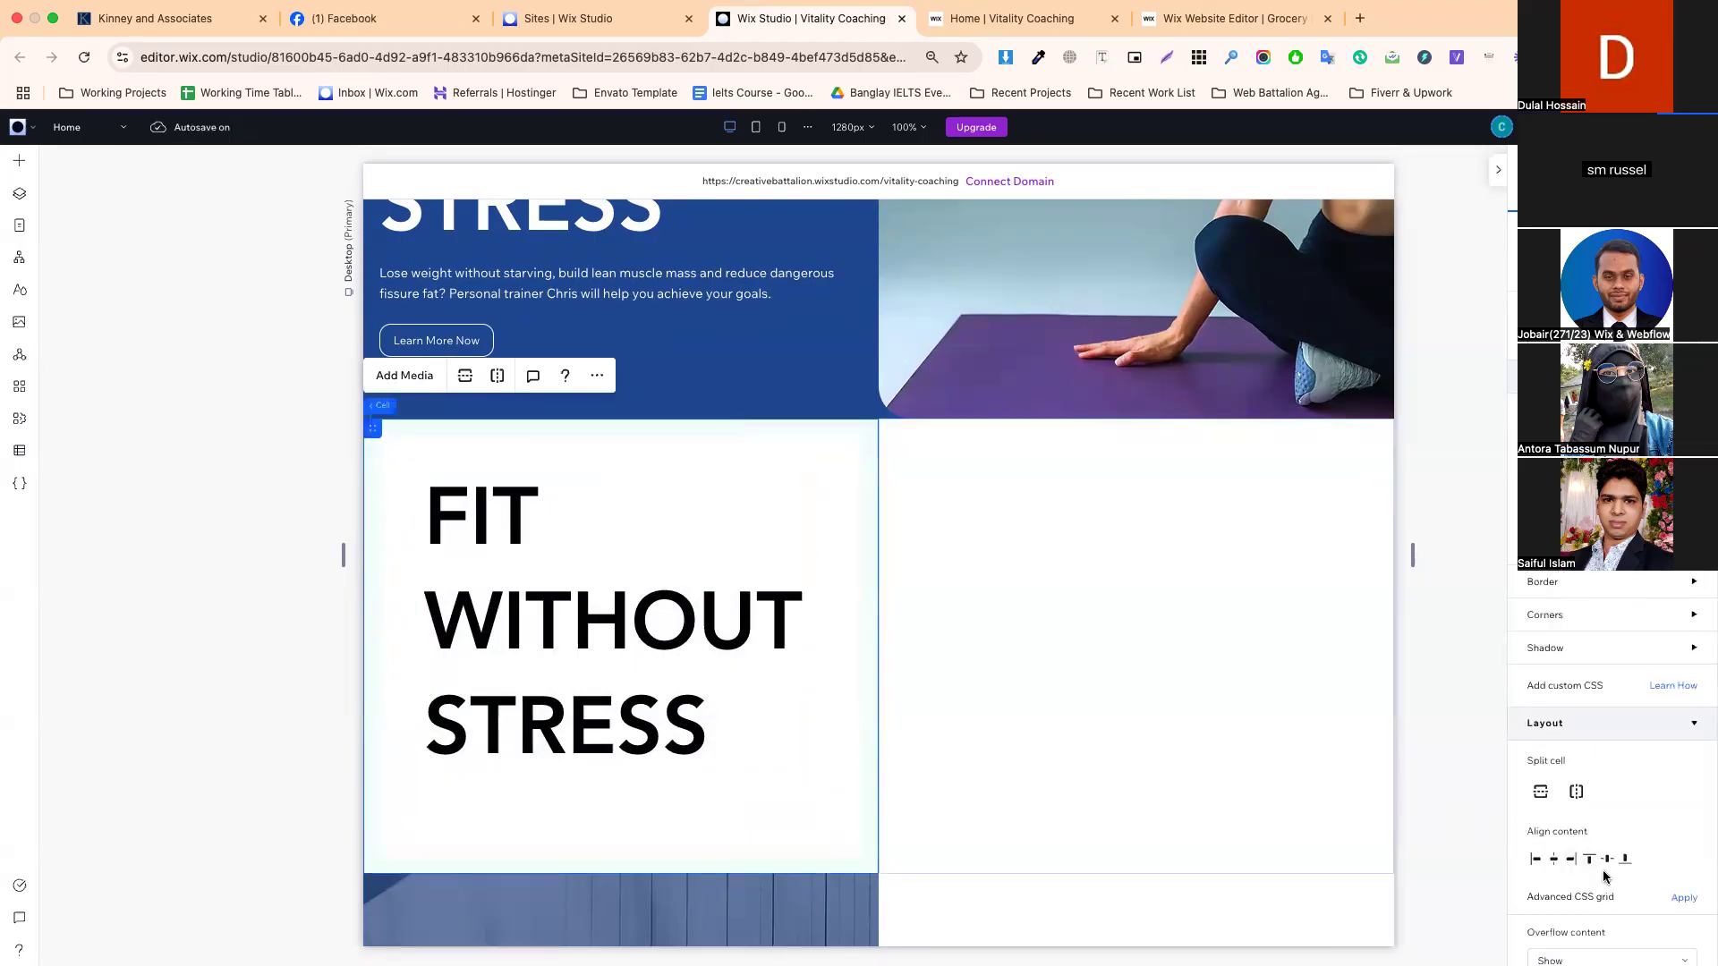
scroll(1604, 877, "down", 5)
left_click(1573, 833)
type("10")
key("Return")
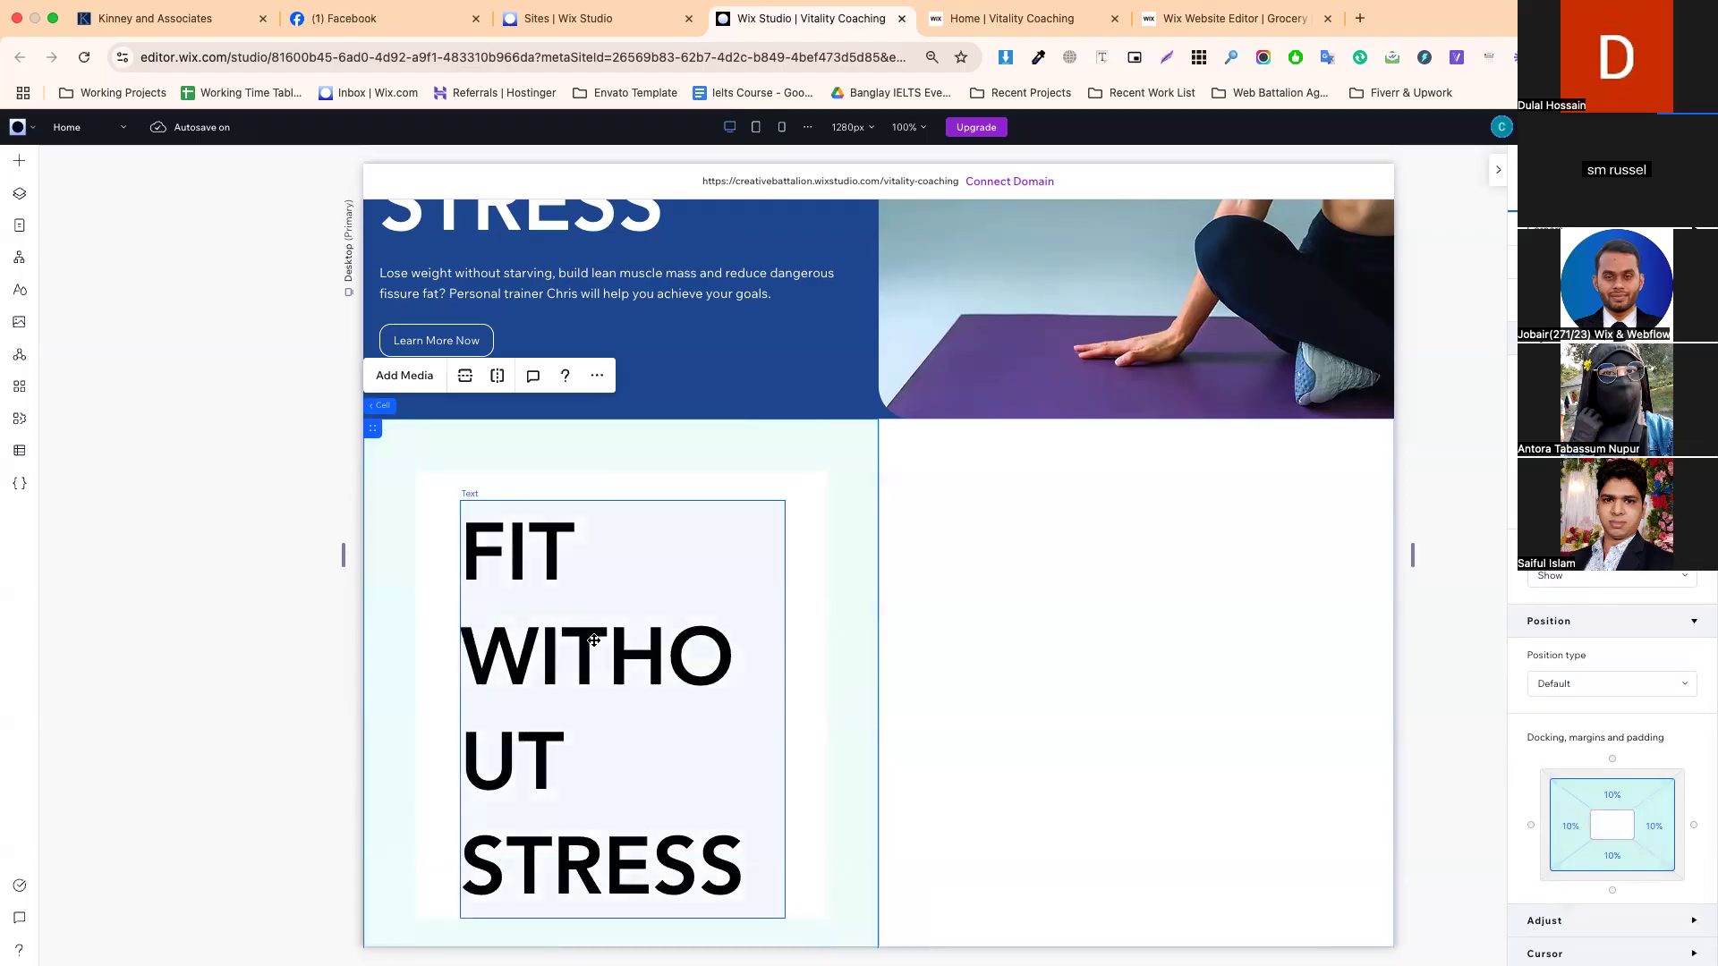
- Widen the new title's text box so WITHOUT fits on one line, and align it with the cell's upper-left padding corner
left_click(578, 555)
left_click_drag(786, 707, 867, 737)
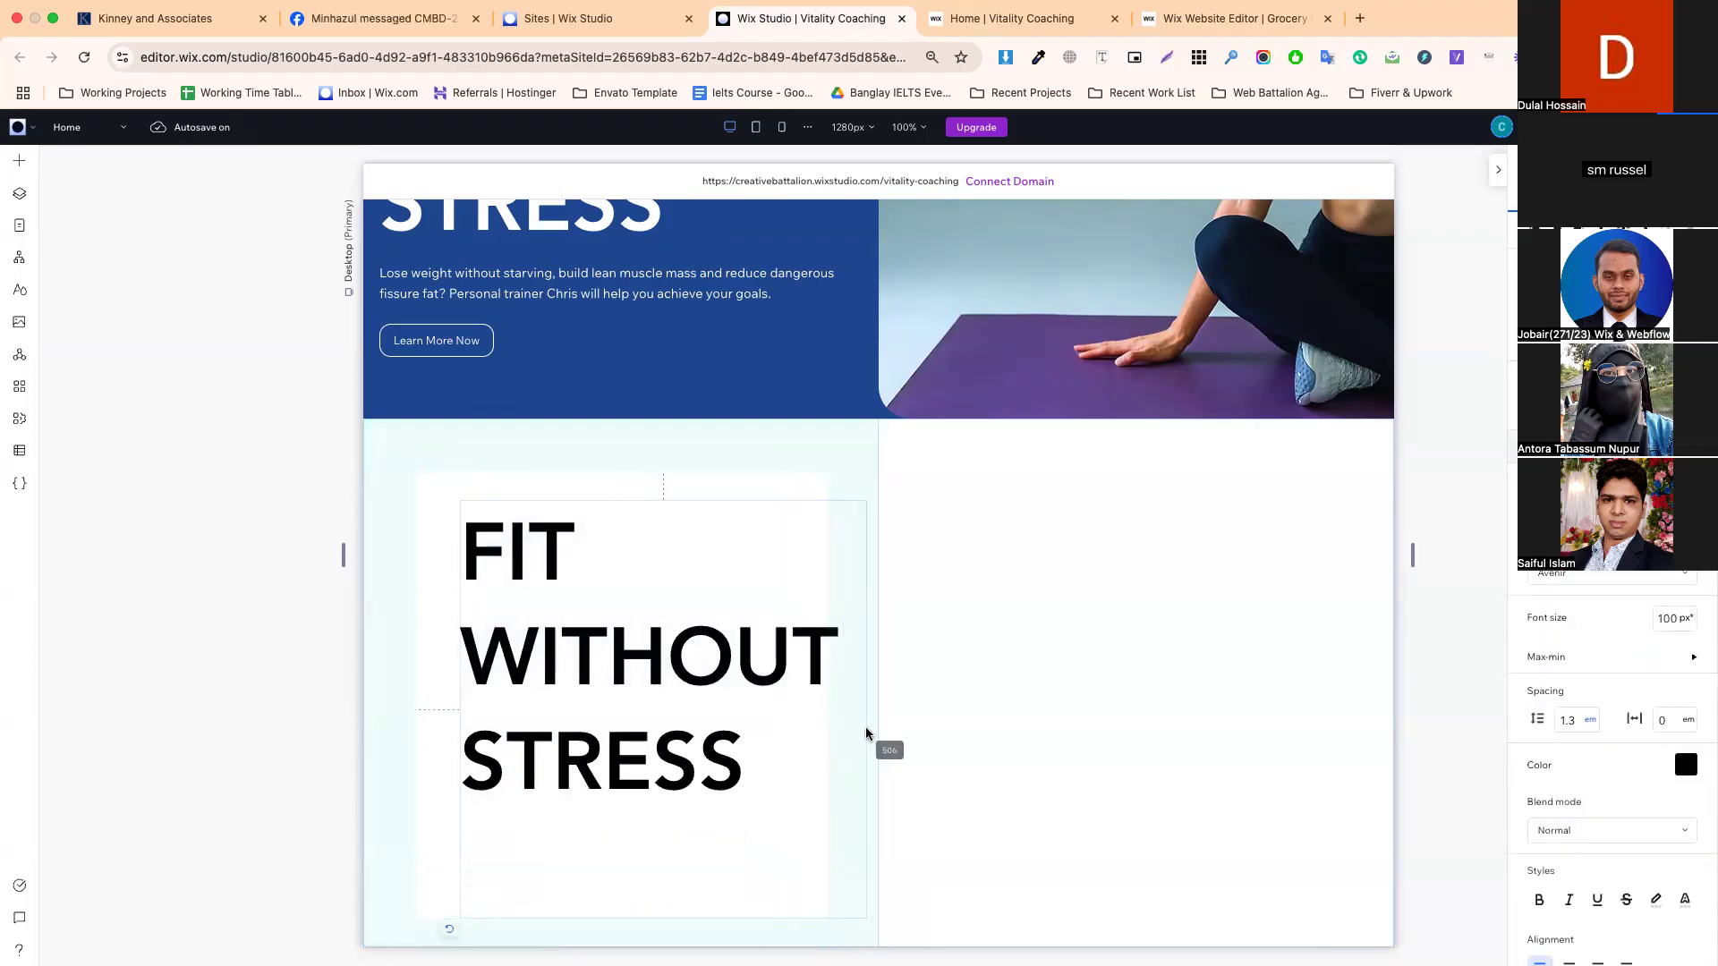
left_click_drag(568, 679, 522, 639)
left_click(861, 741)
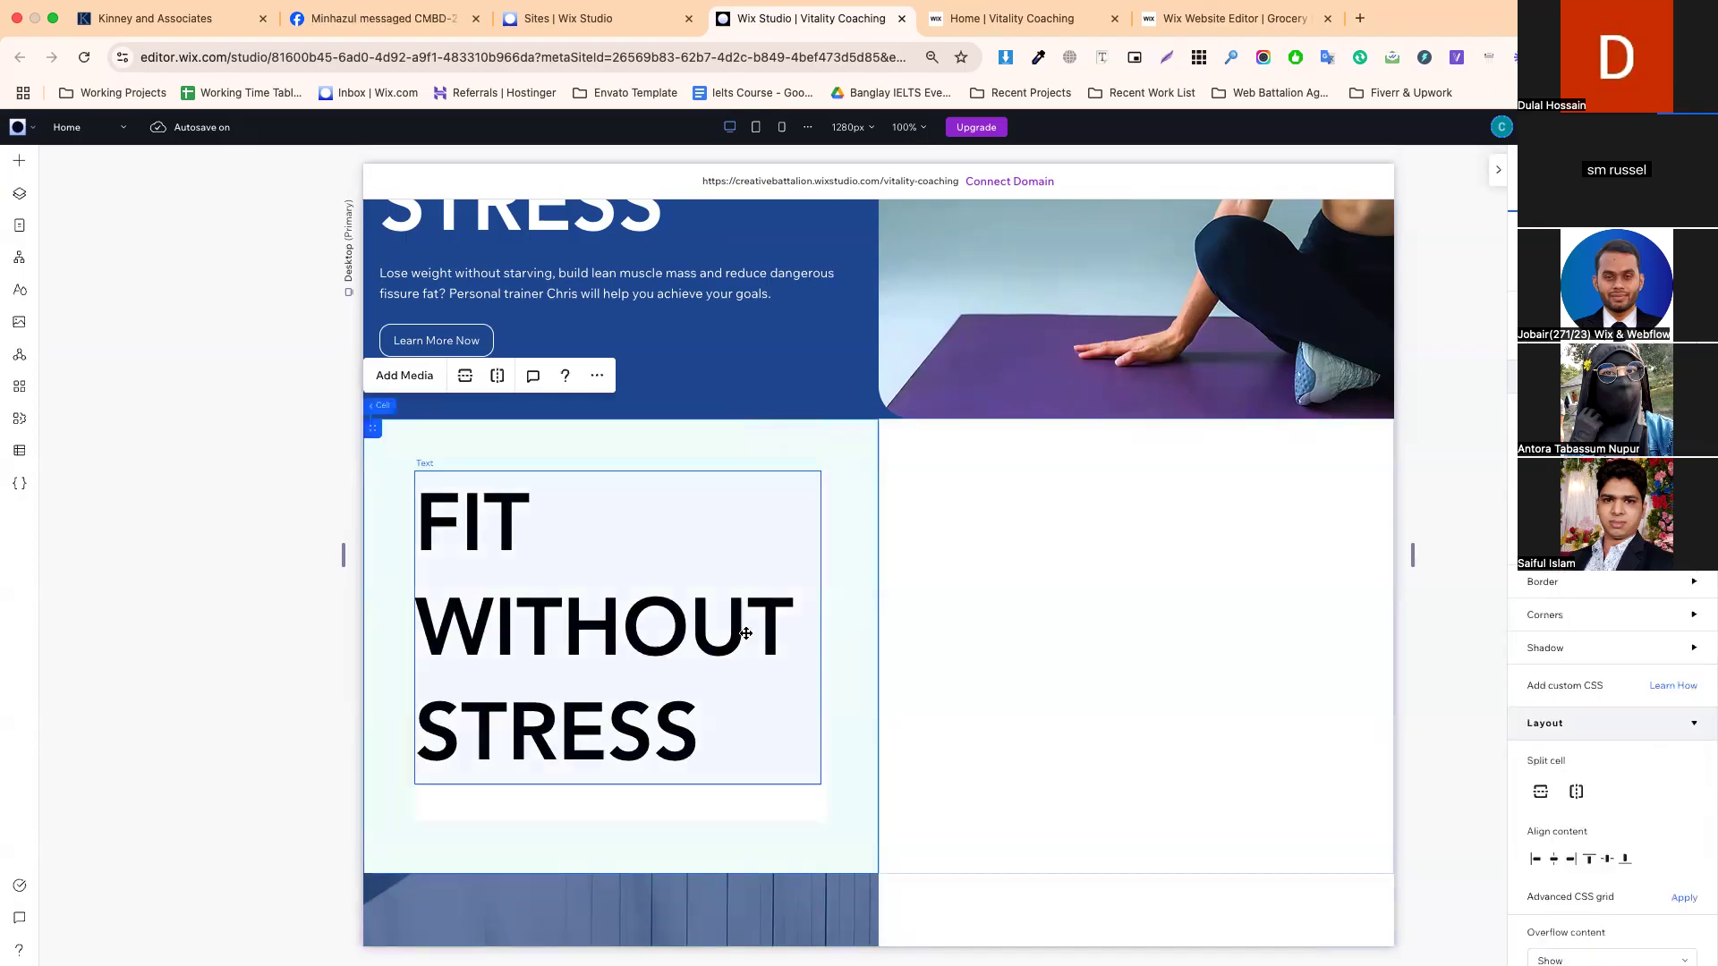
- Set the padding of the hero section's left cell to 5% on all sides
scroll(699, 510, "up", 5)
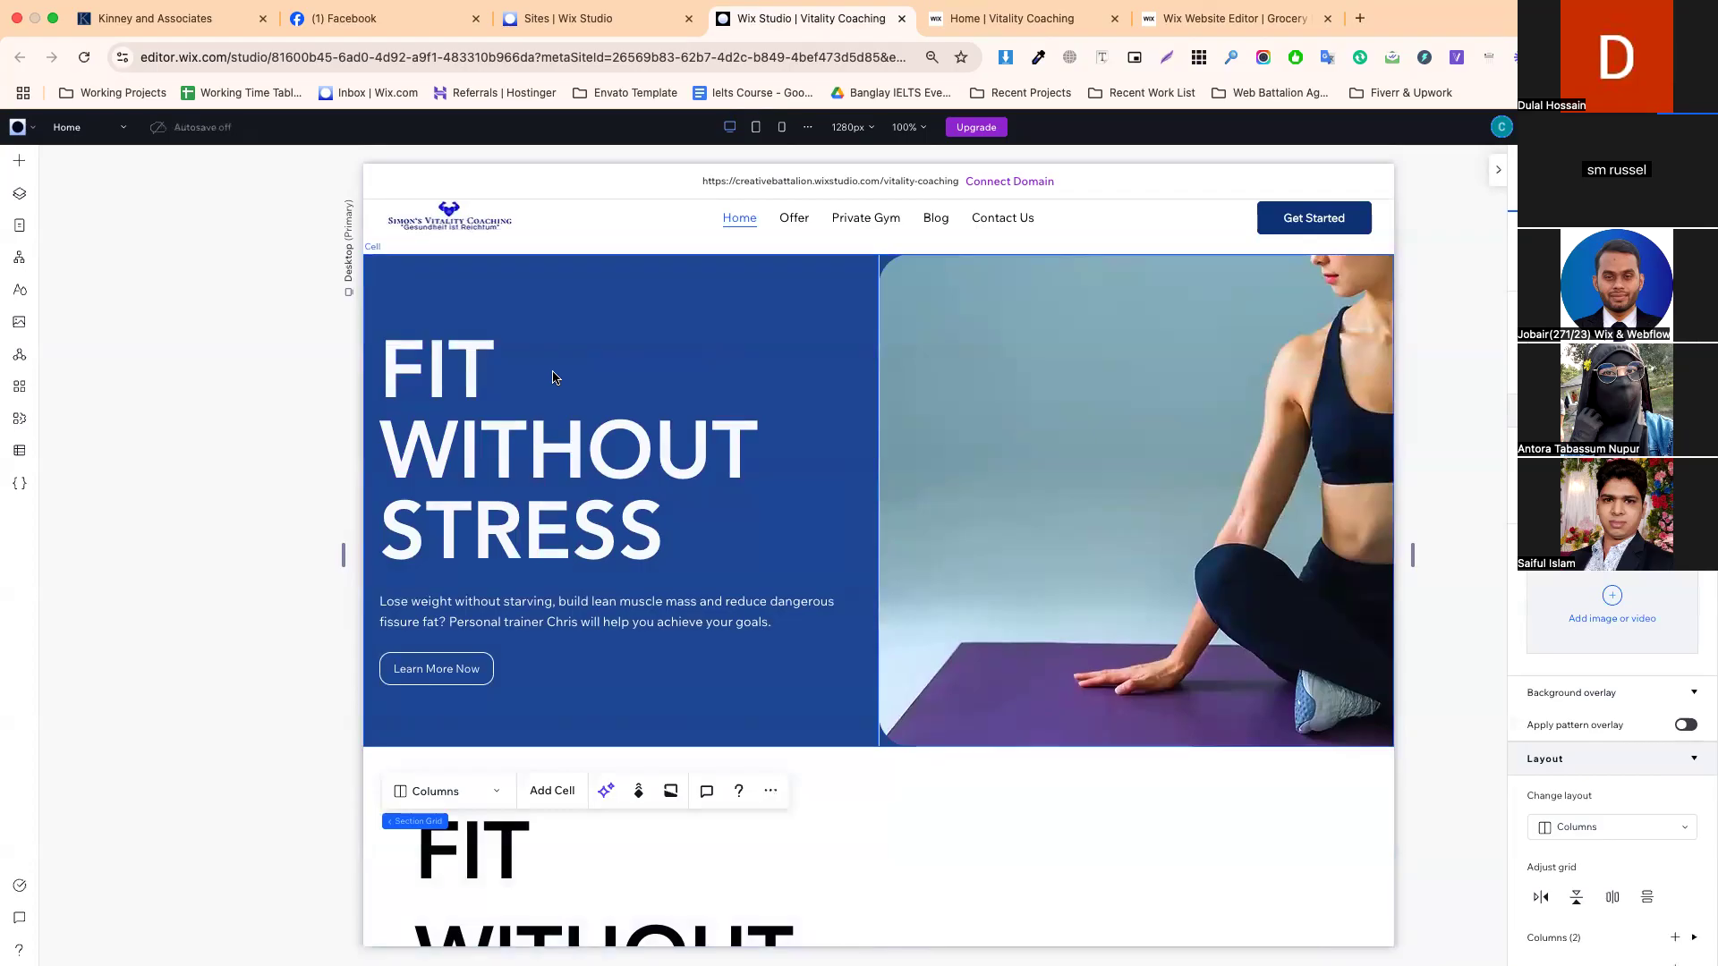
left_click(549, 322)
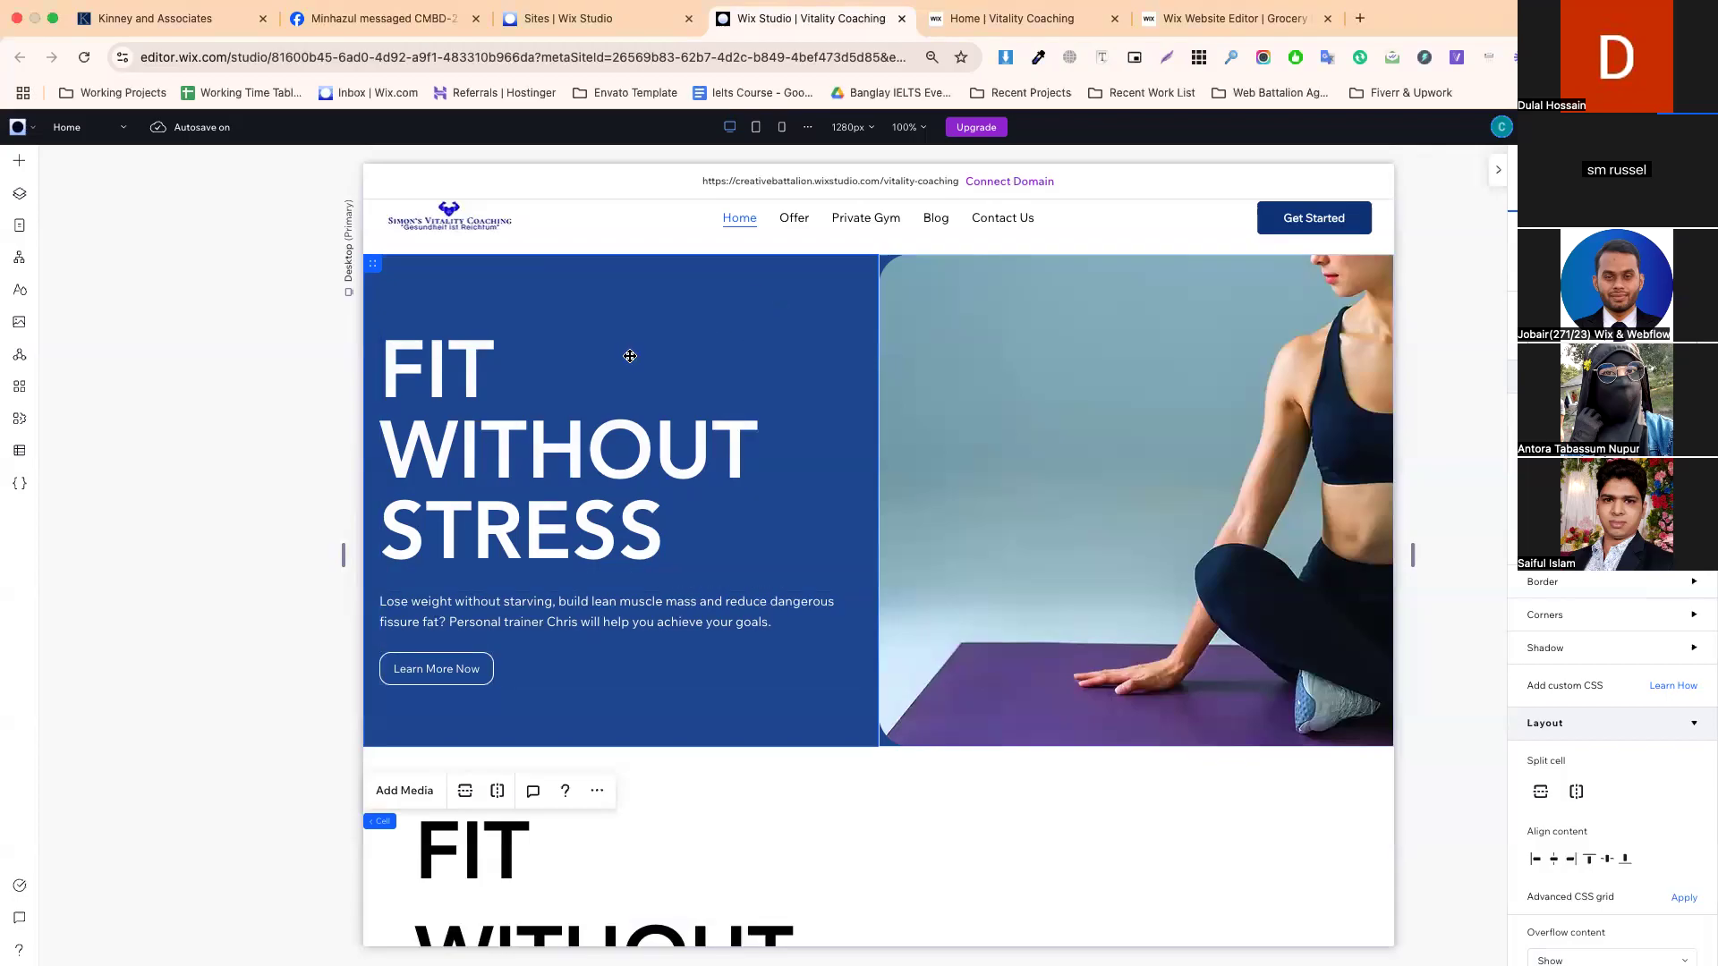
scroll(1566, 752, "down", 5)
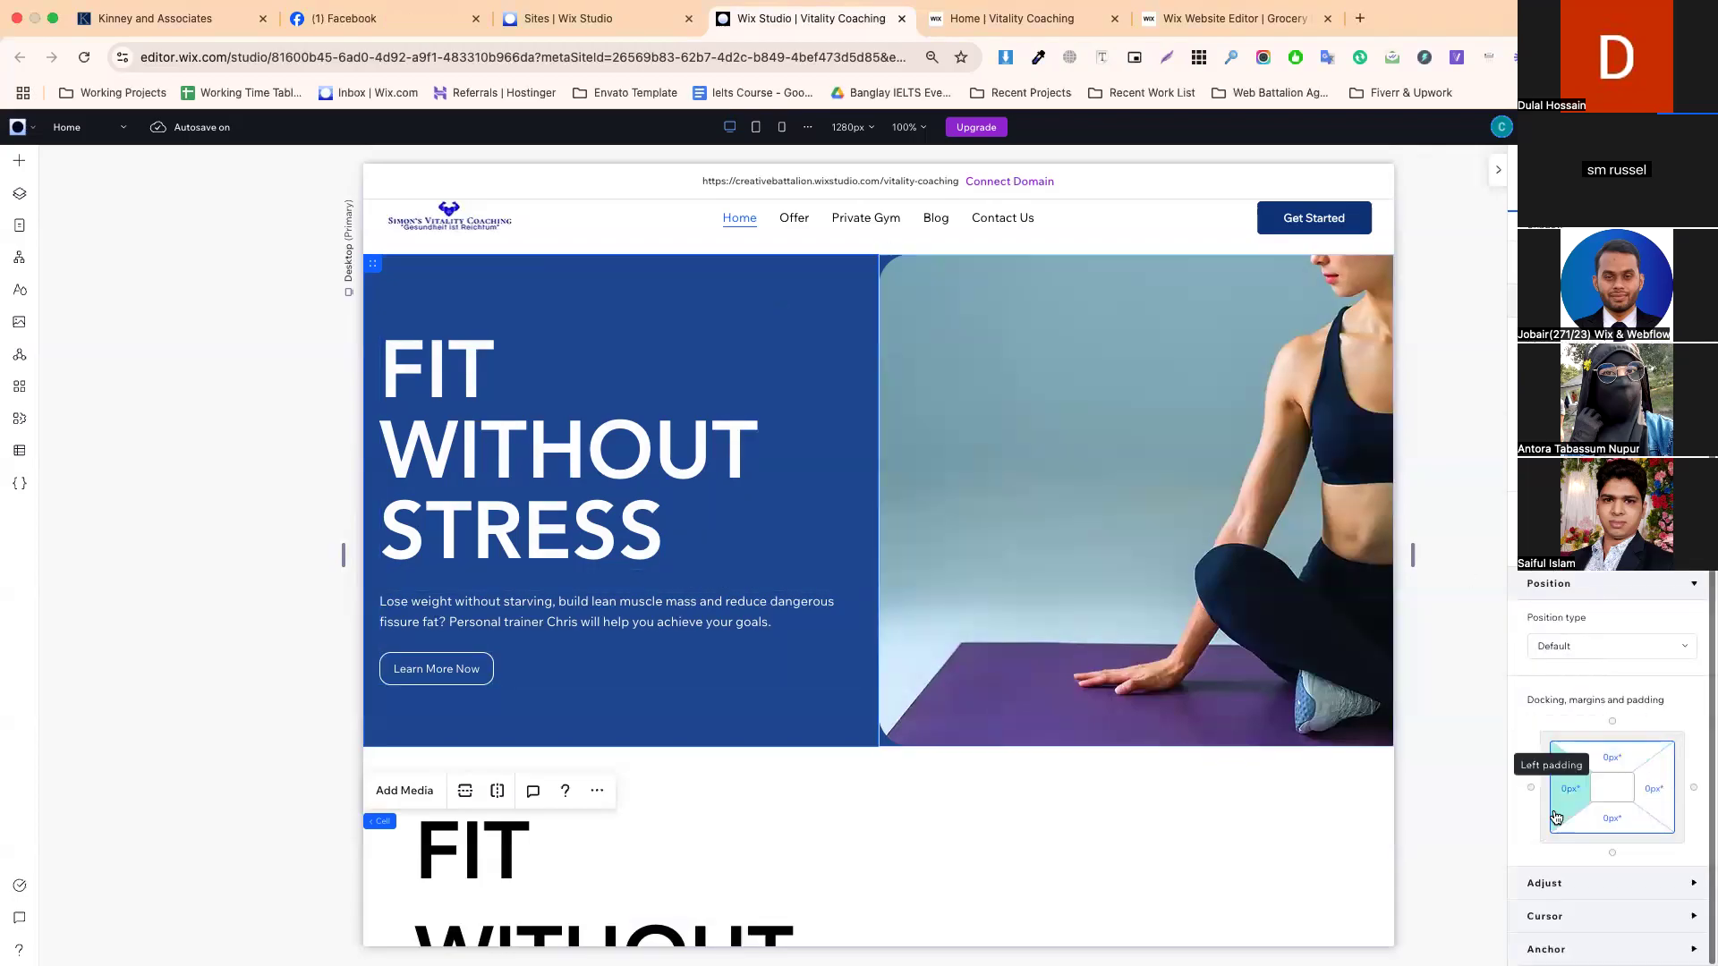
left_click(1564, 795)
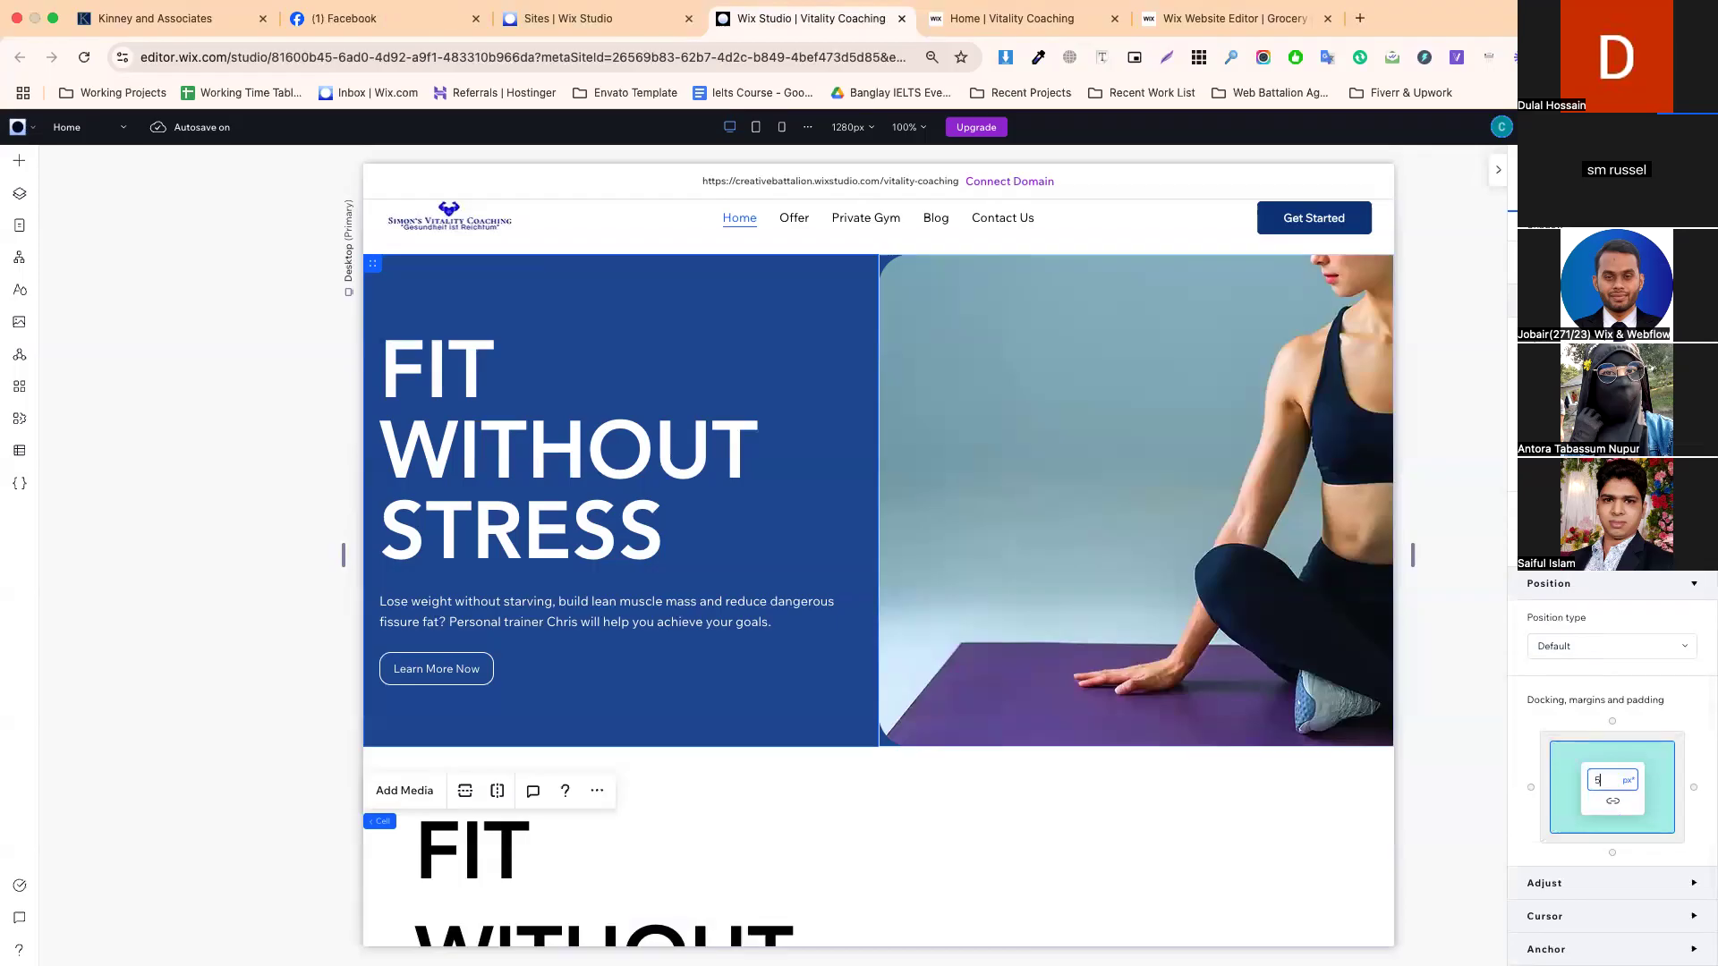
left_click(1623, 793)
left_click(1628, 781)
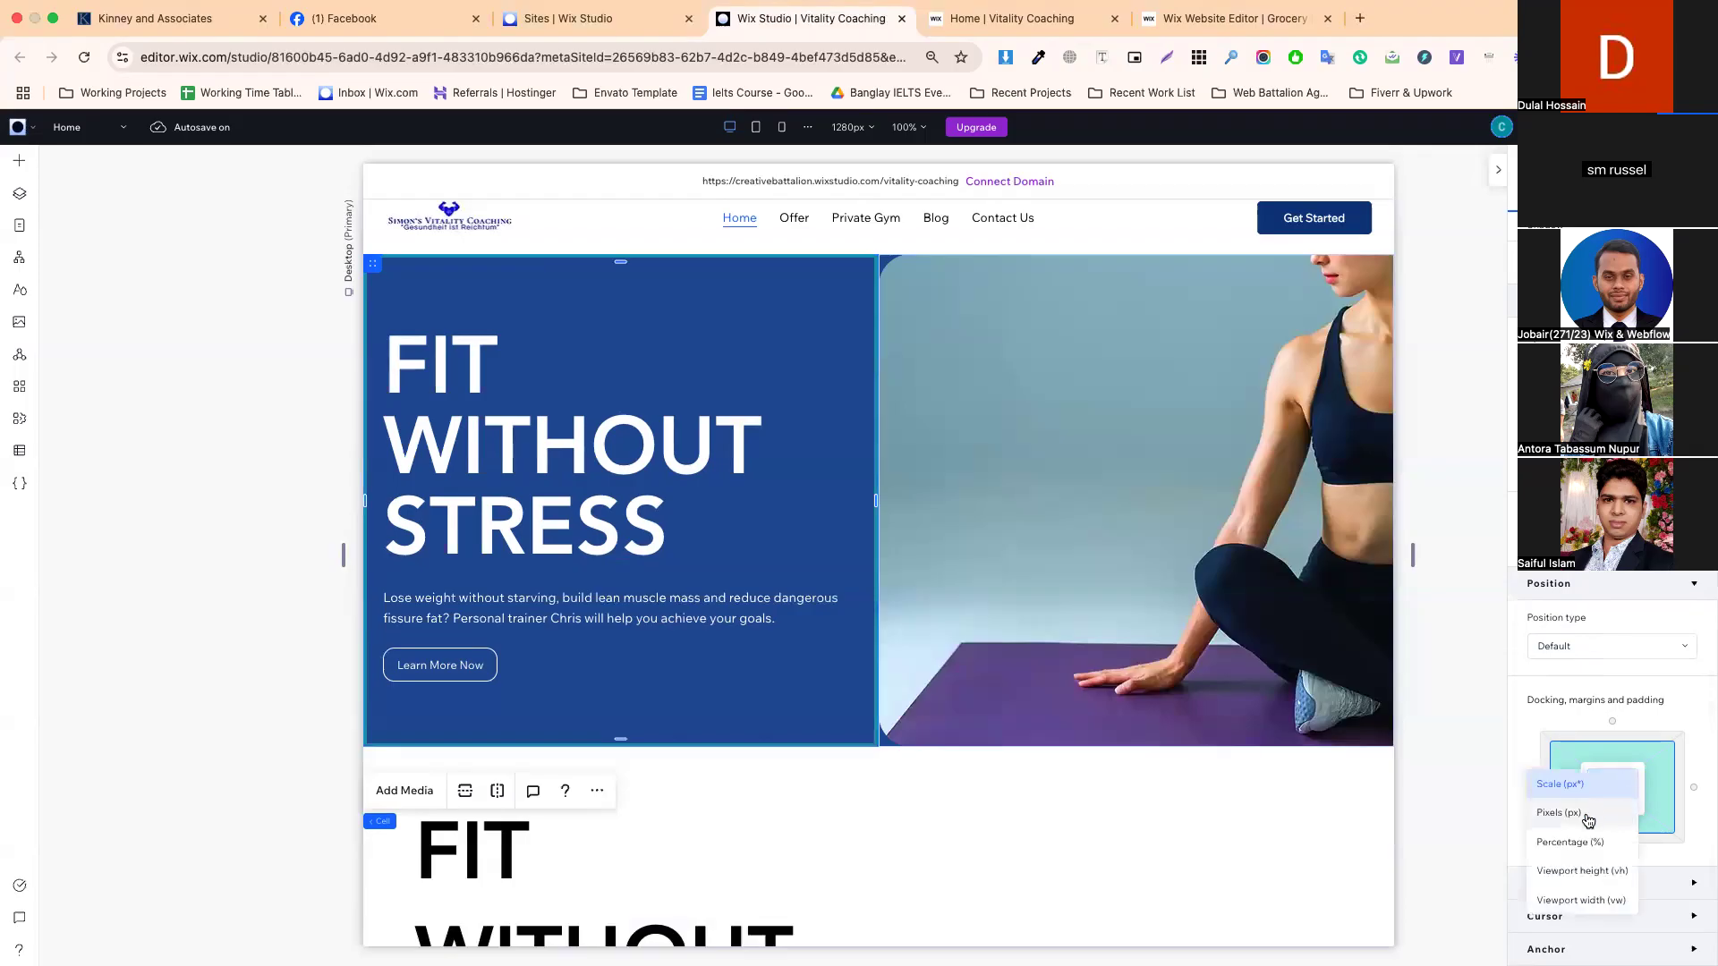
left_click(1588, 843)
left_click(1607, 782)
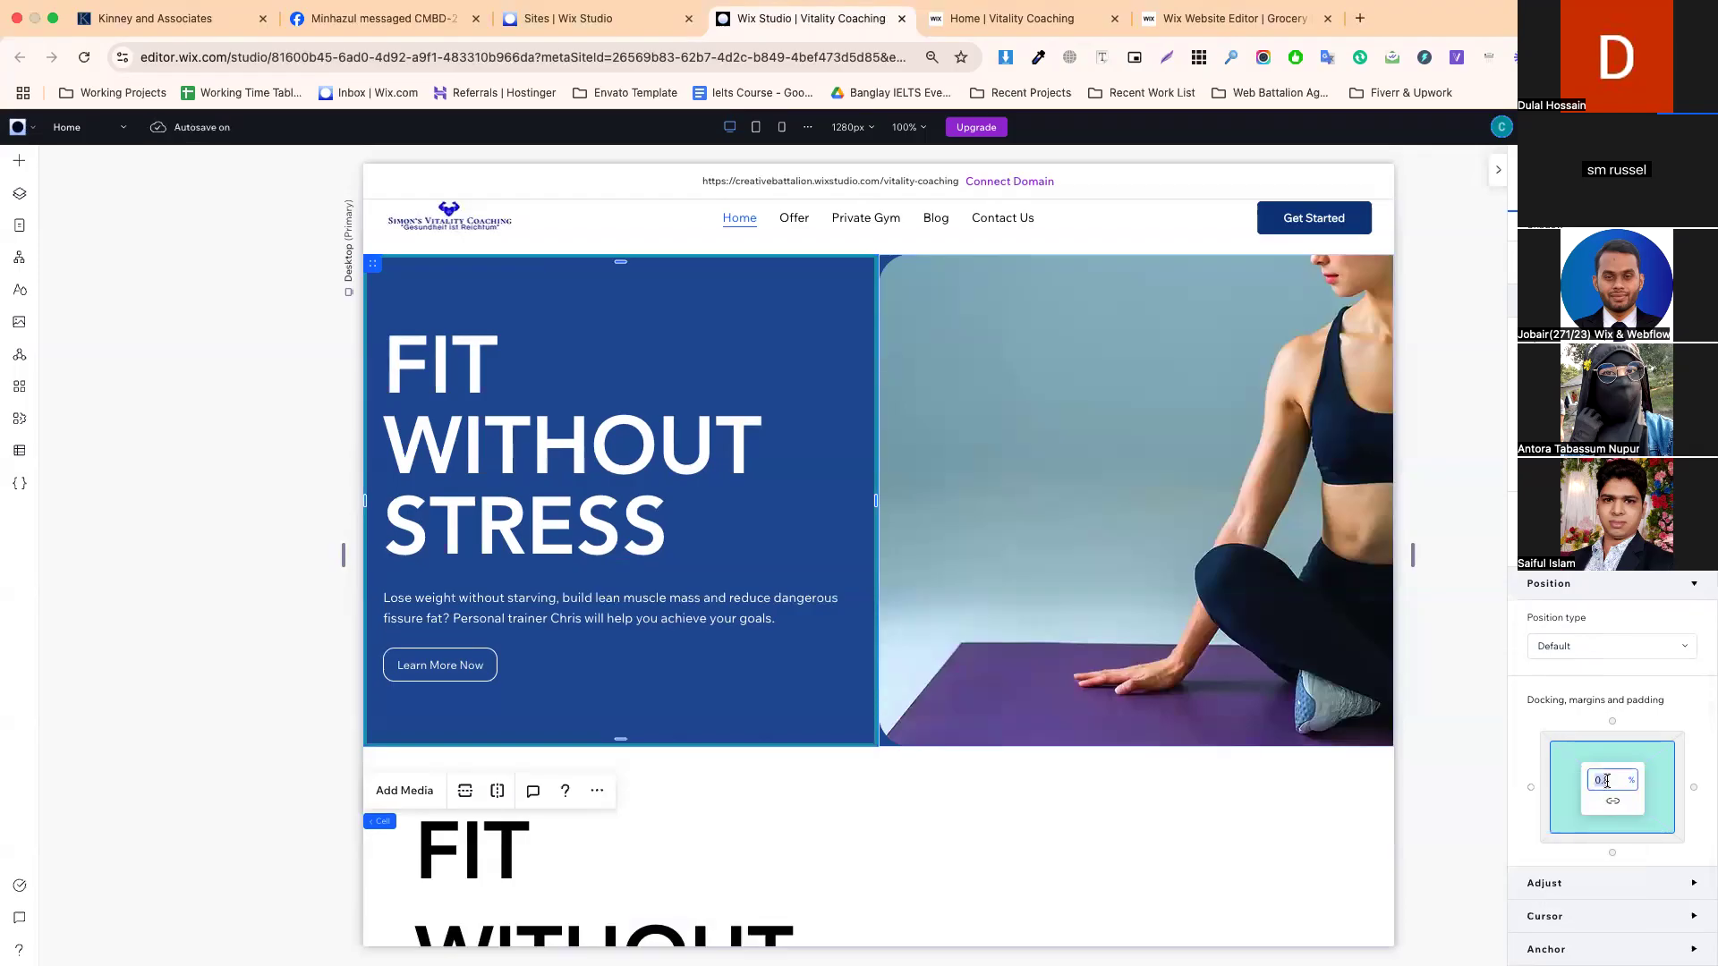
type("5")
key("Return")
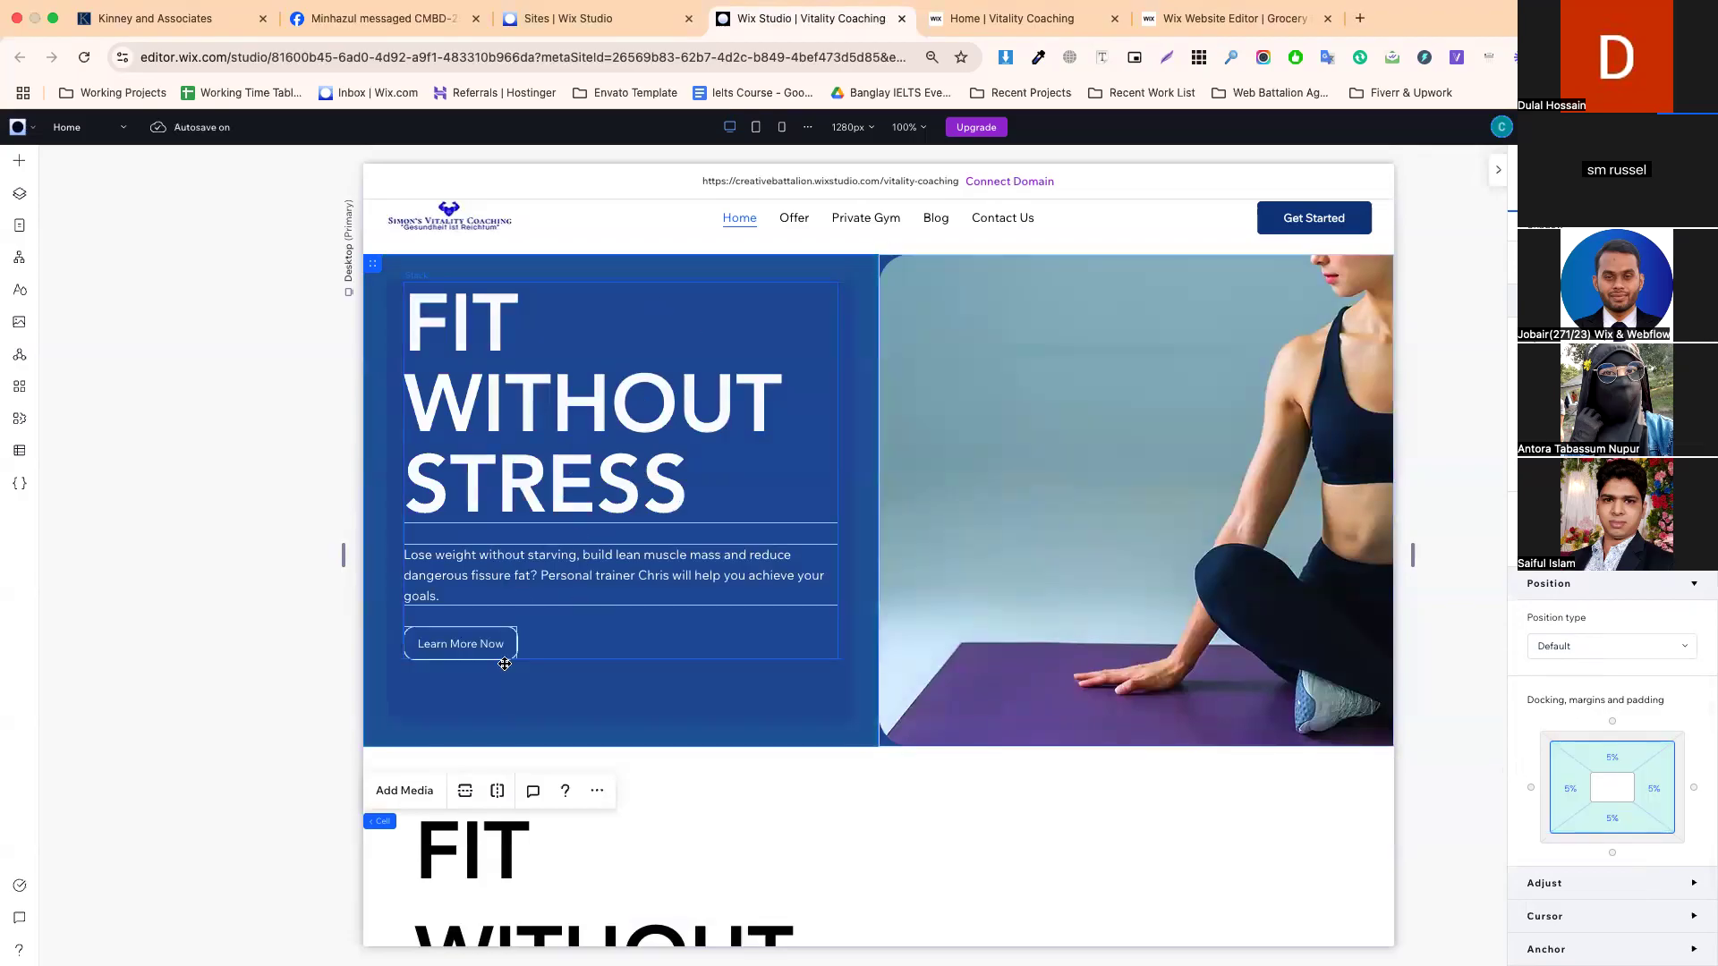
- Move the hero's text and button stack slightly left and down within its padded cell, to a 60 px bottom margin
left_click(494, 384)
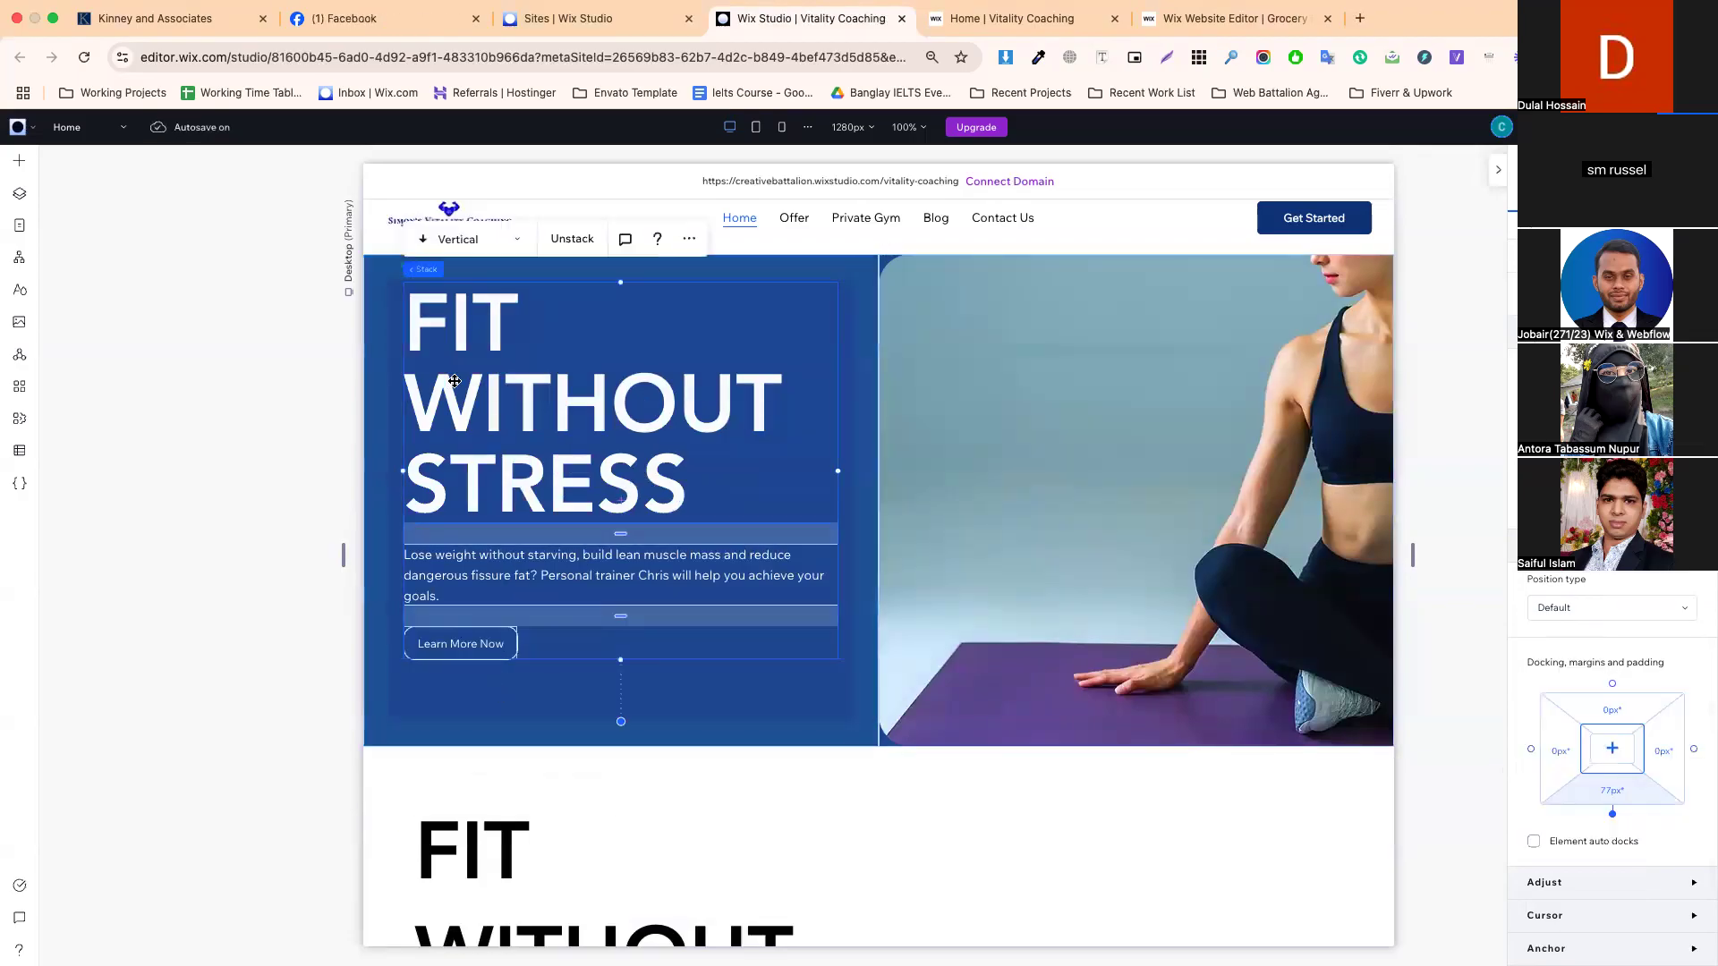
left_click_drag(453, 381, 446, 381)
left_click(522, 684)
left_click(470, 439)
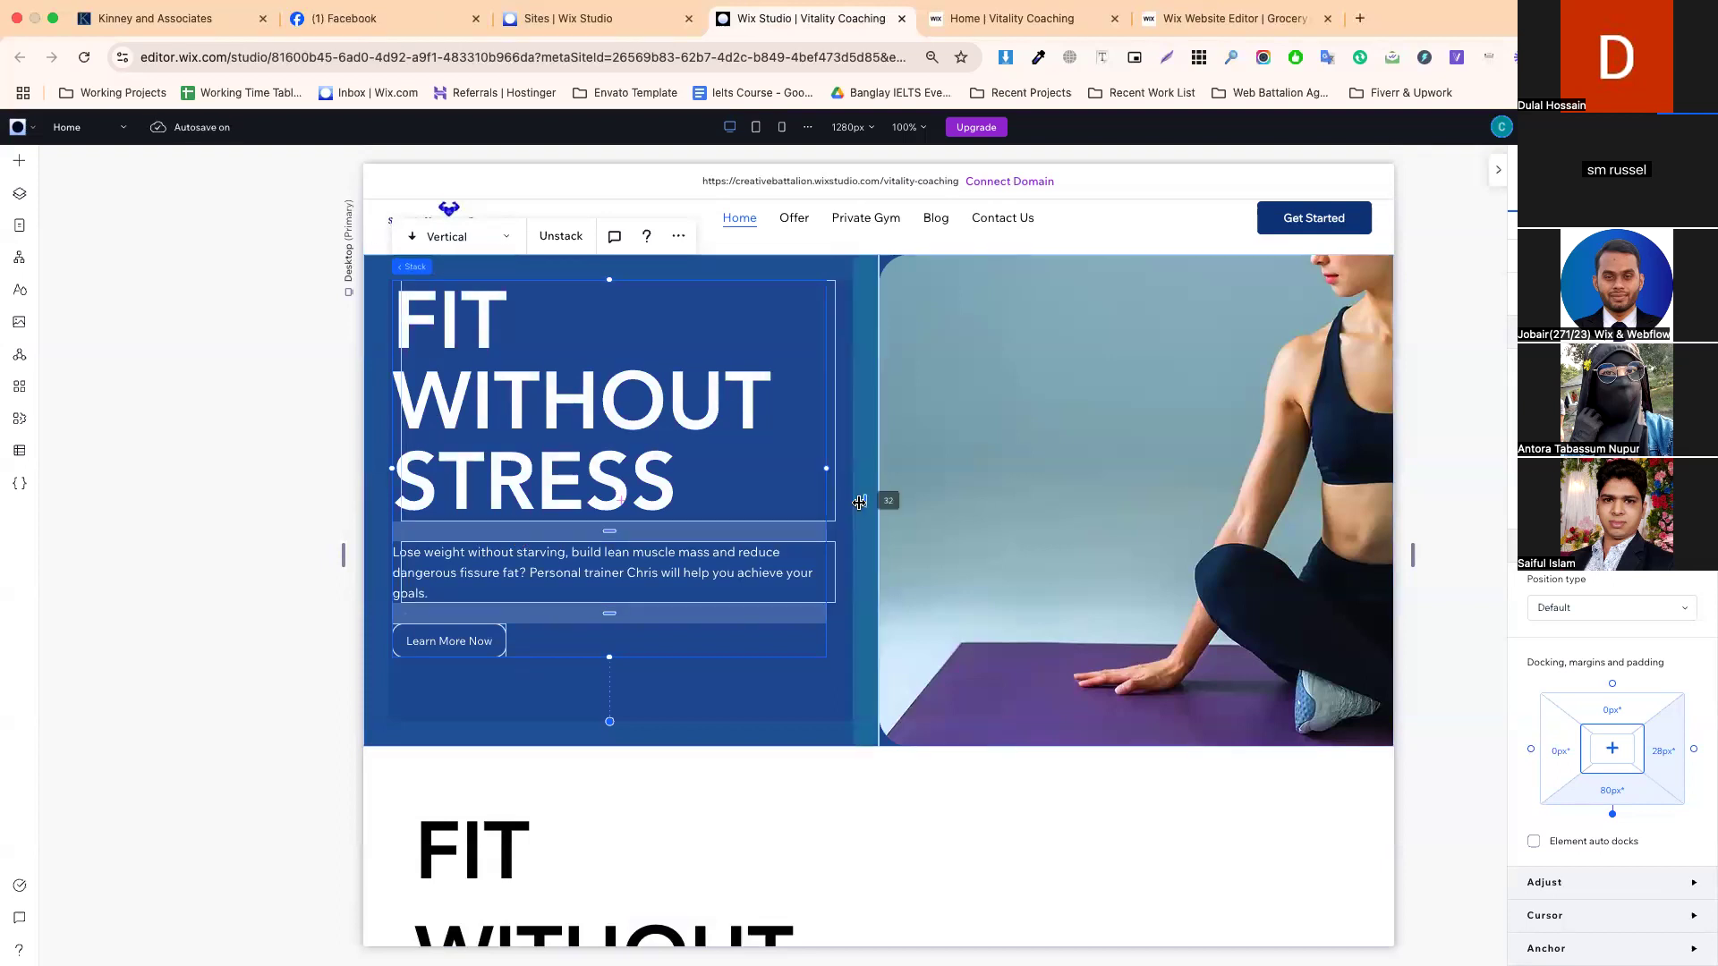
scroll(795, 363, "up", 1)
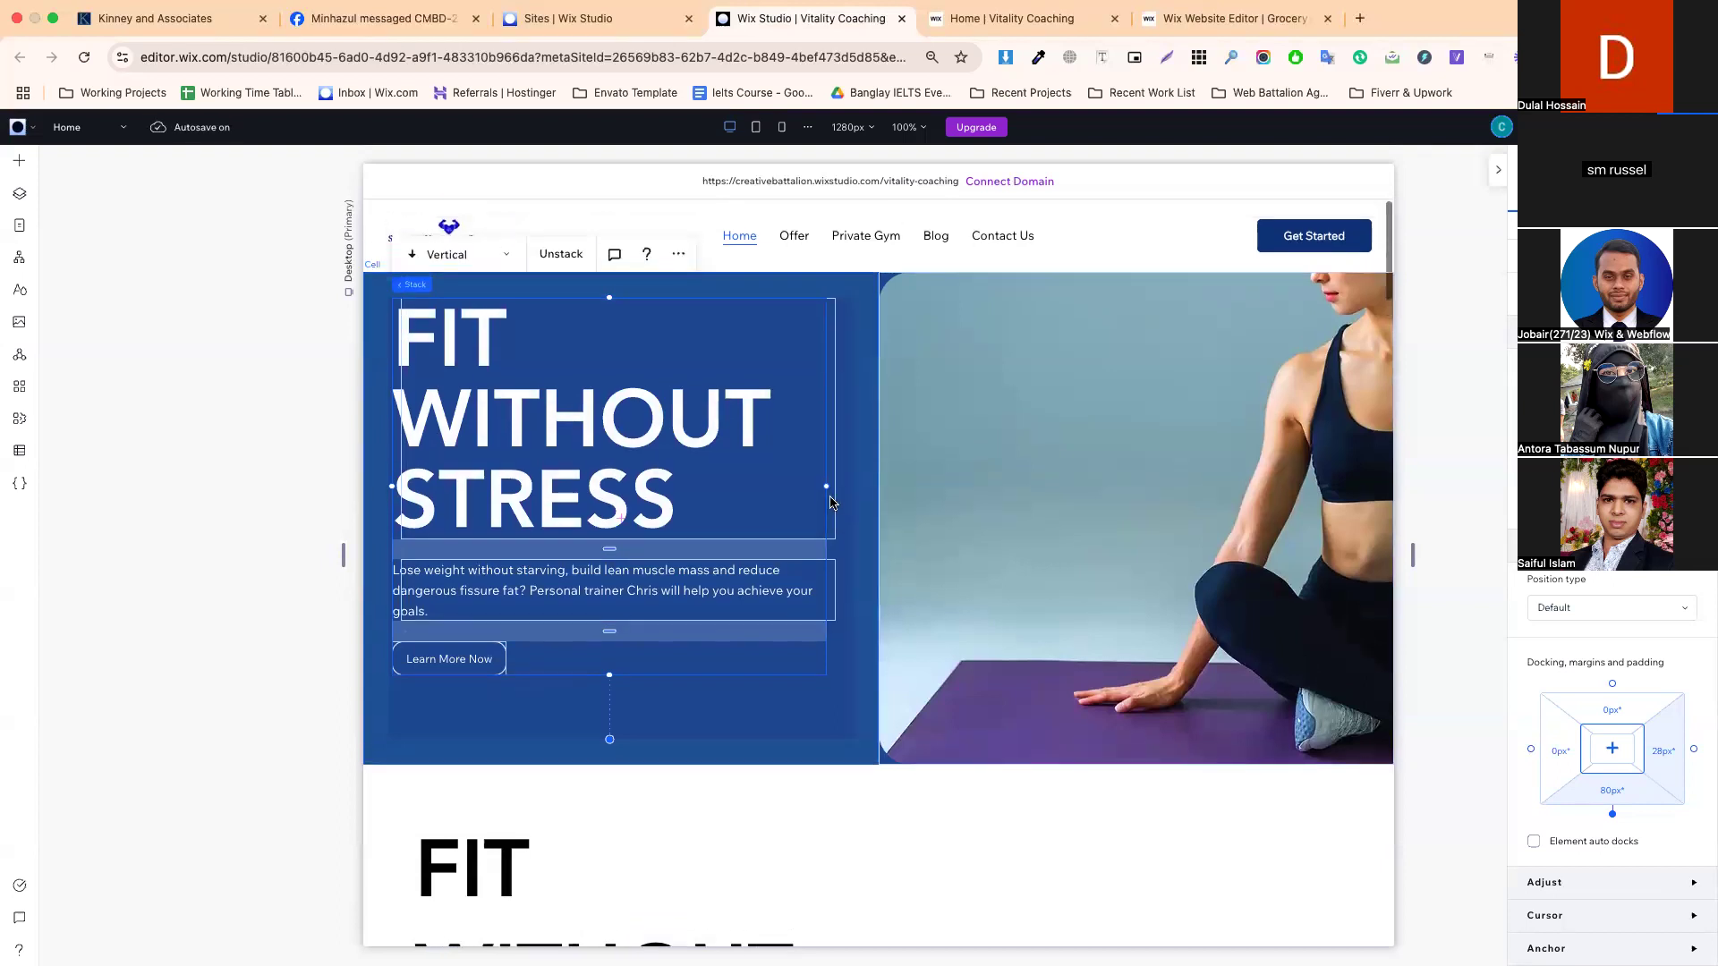
left_click(975, 406)
left_click(504, 470)
left_click_drag(448, 430, 446, 444)
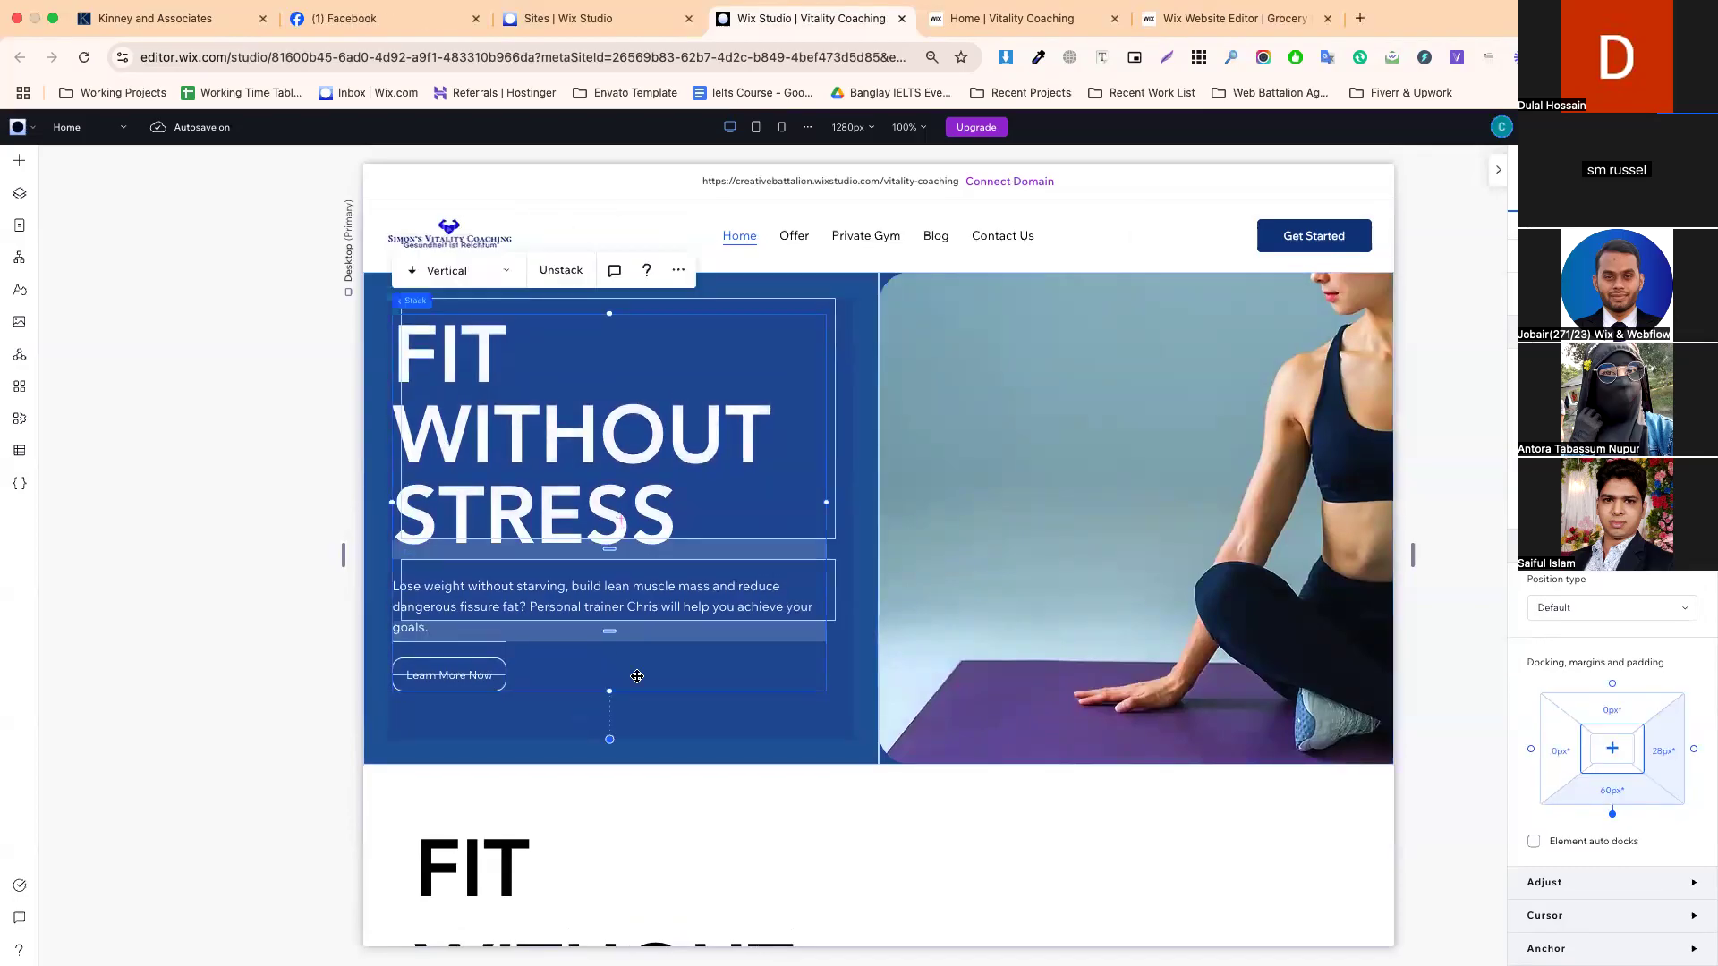
left_click(653, 739)
- Set the line spacing of the new section's FIT WITHOUT STRESS title to 1.1 em
left_click(525, 625)
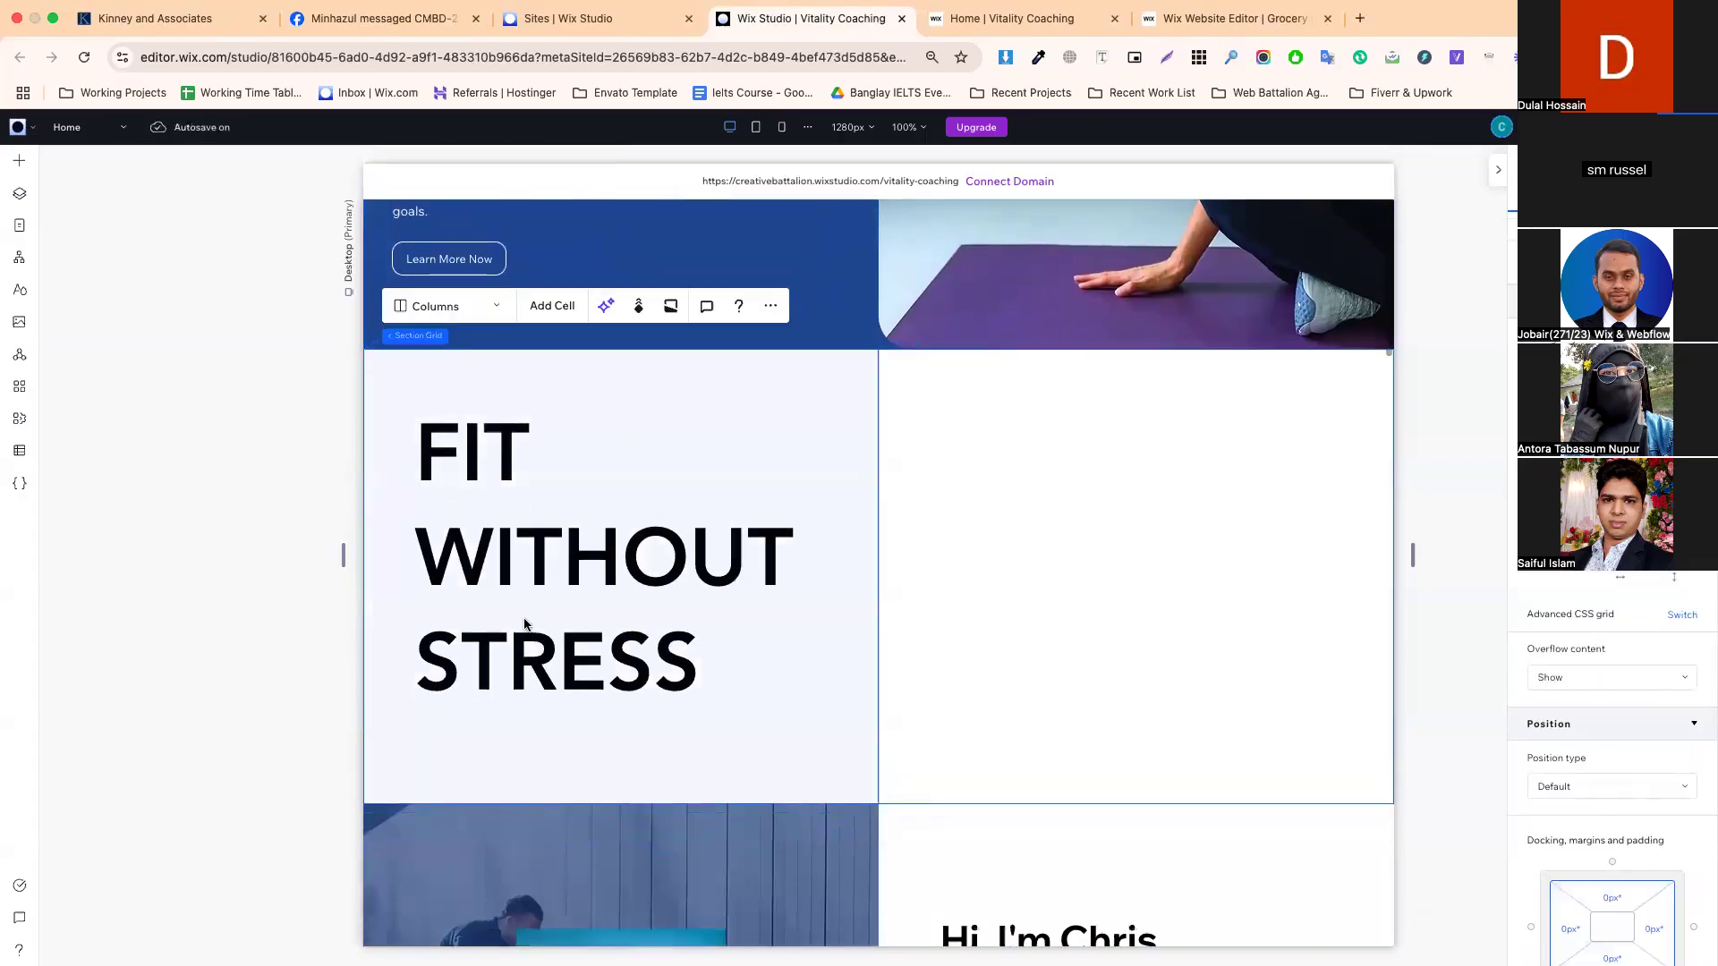
left_click(536, 553)
double_click(542, 553)
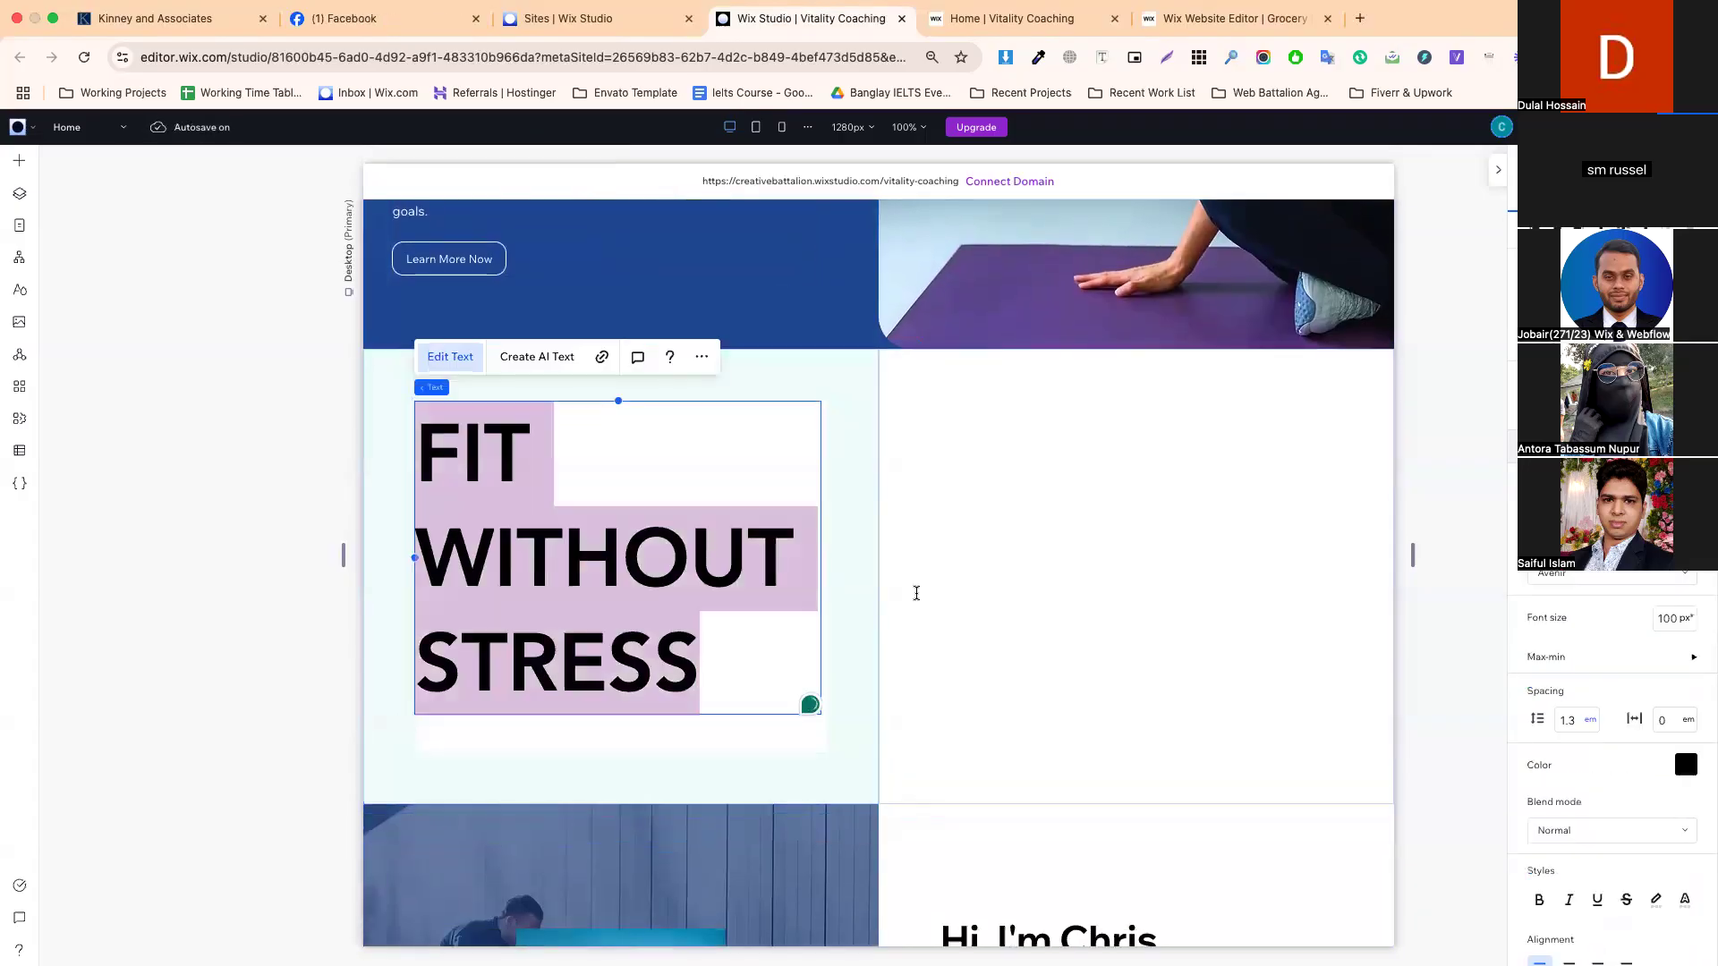
scroll(1608, 756, "down", 2)
left_click(1572, 645)
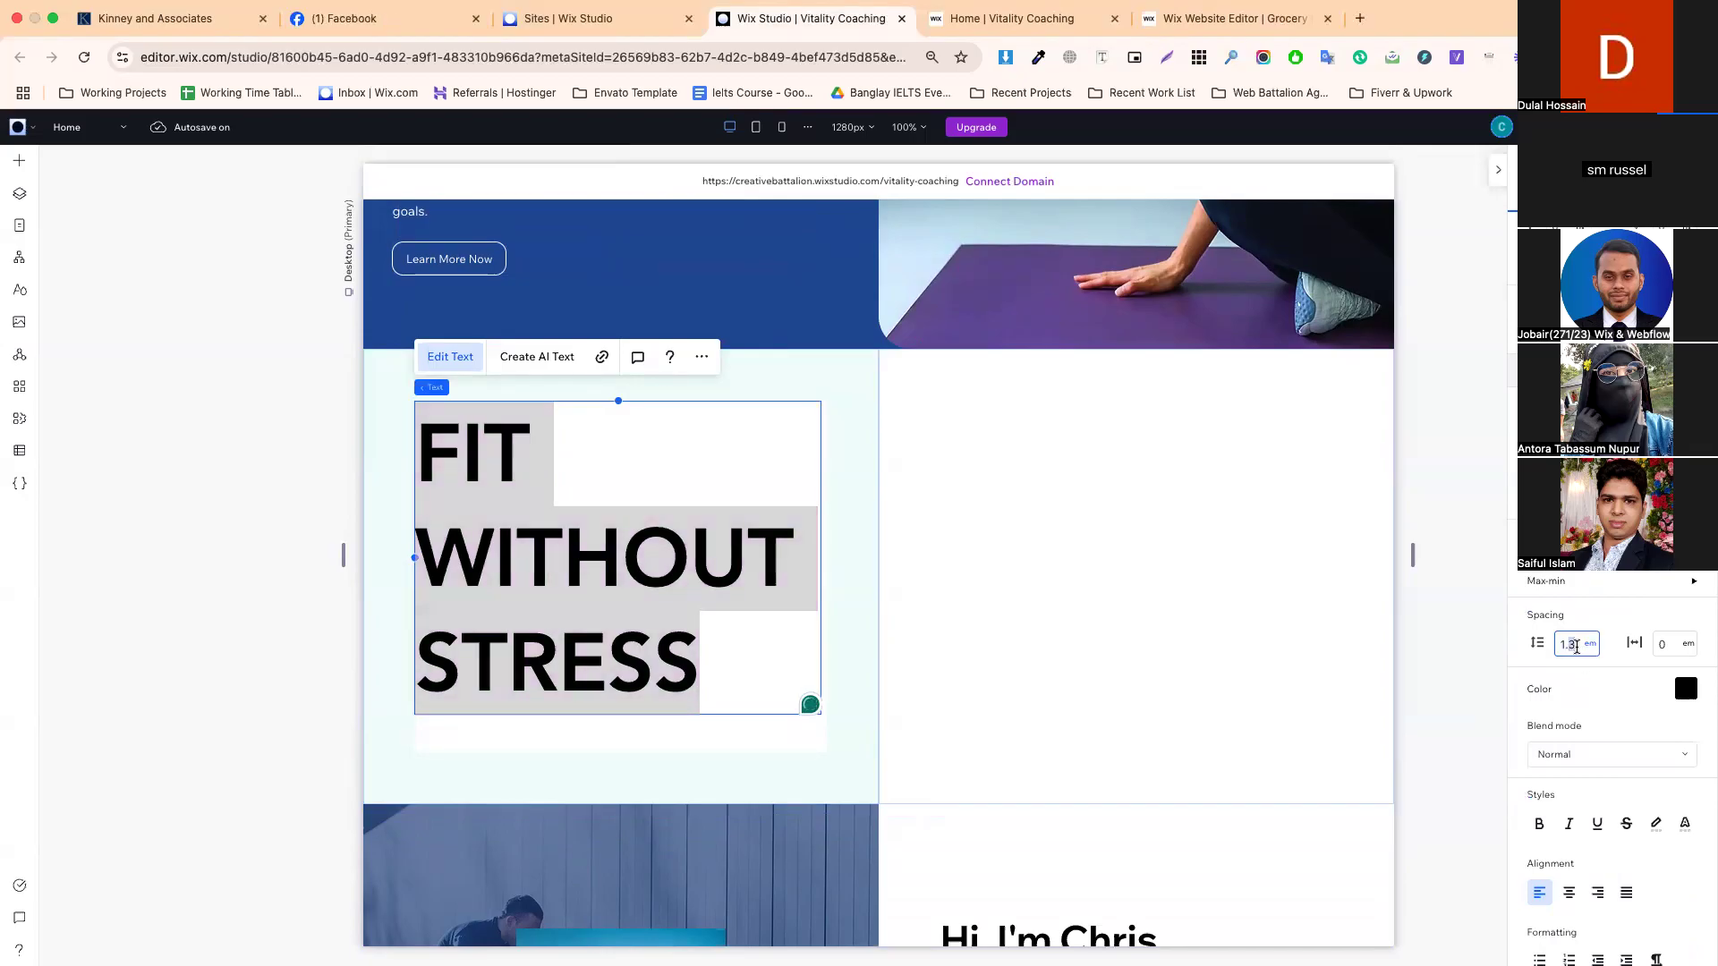
type("1.1")
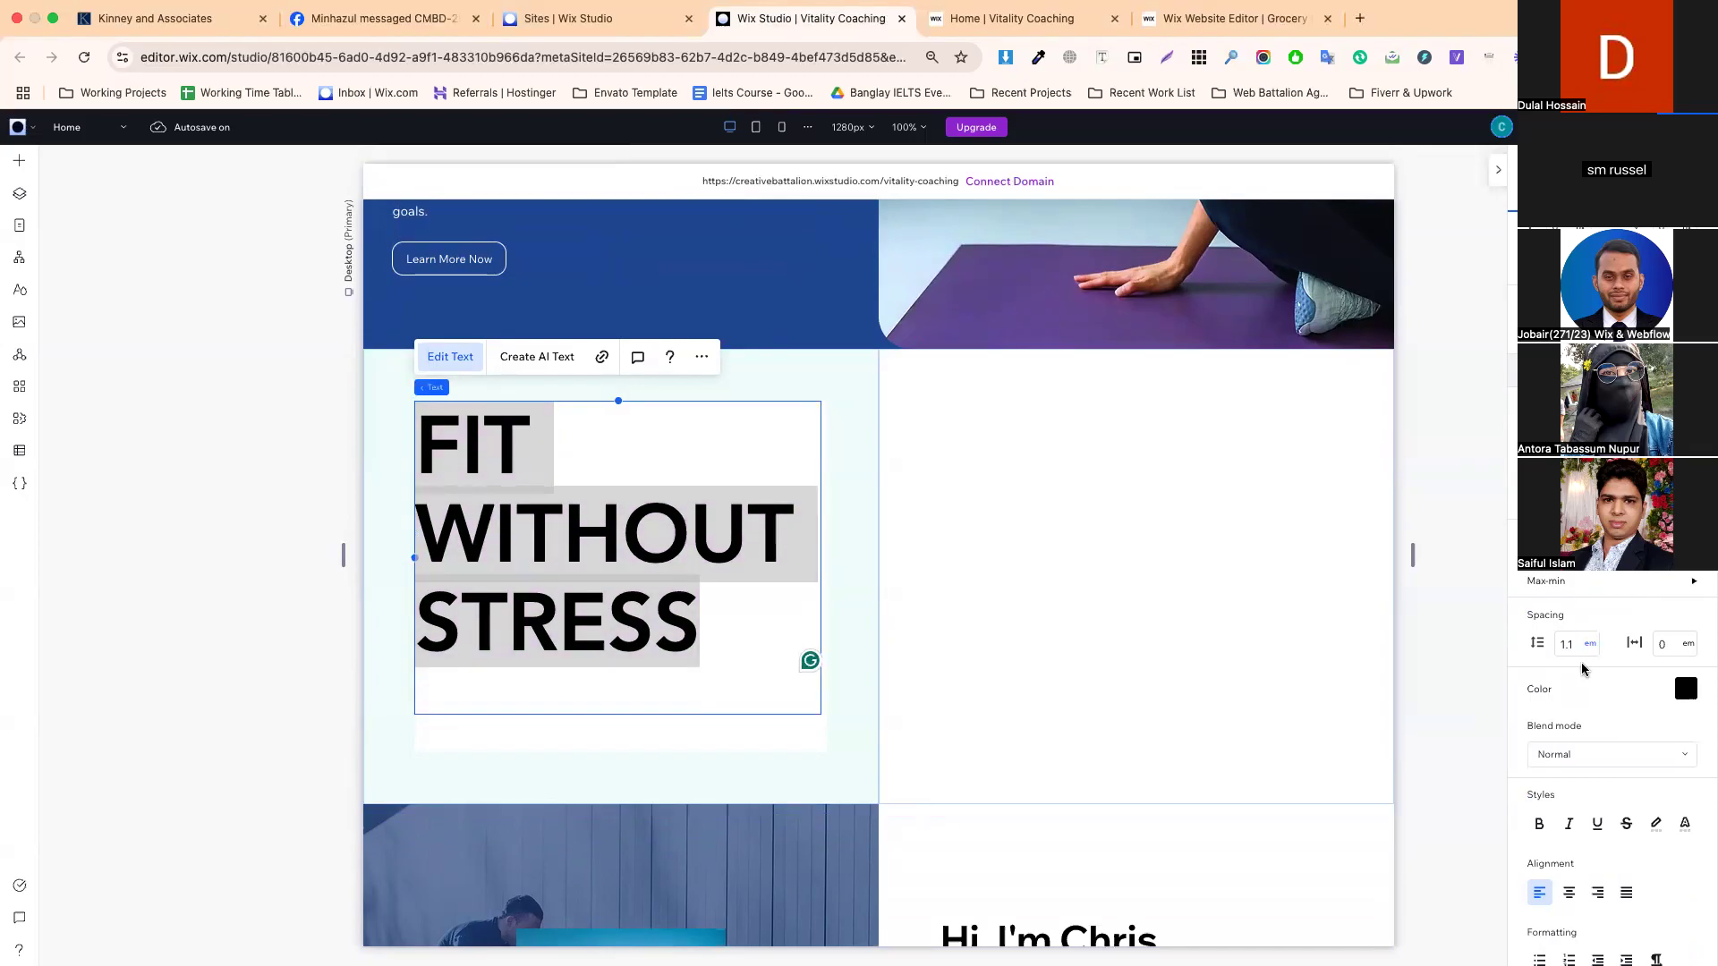
left_click(648, 752)
- Compare the new title's spacing and text box with the hero heading above it
left_click(561, 575)
left_click(592, 671)
left_click(602, 639)
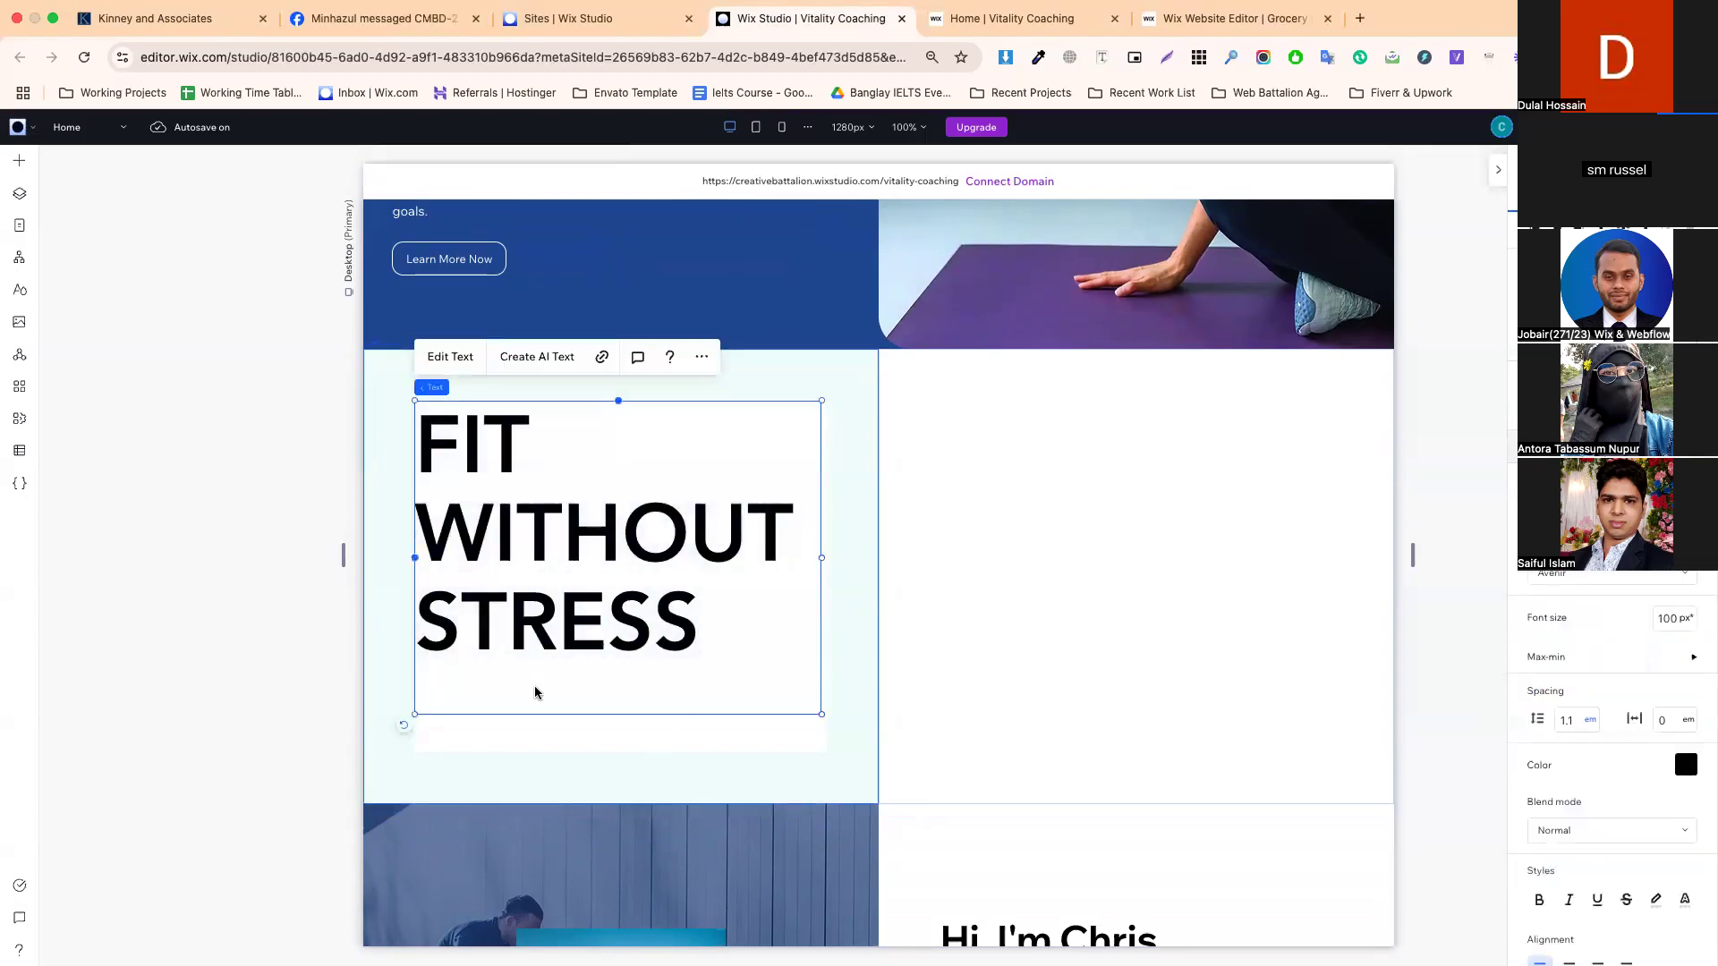
left_click(604, 694)
left_click(615, 619)
left_click(836, 698)
scroll(479, 619, "up", 3)
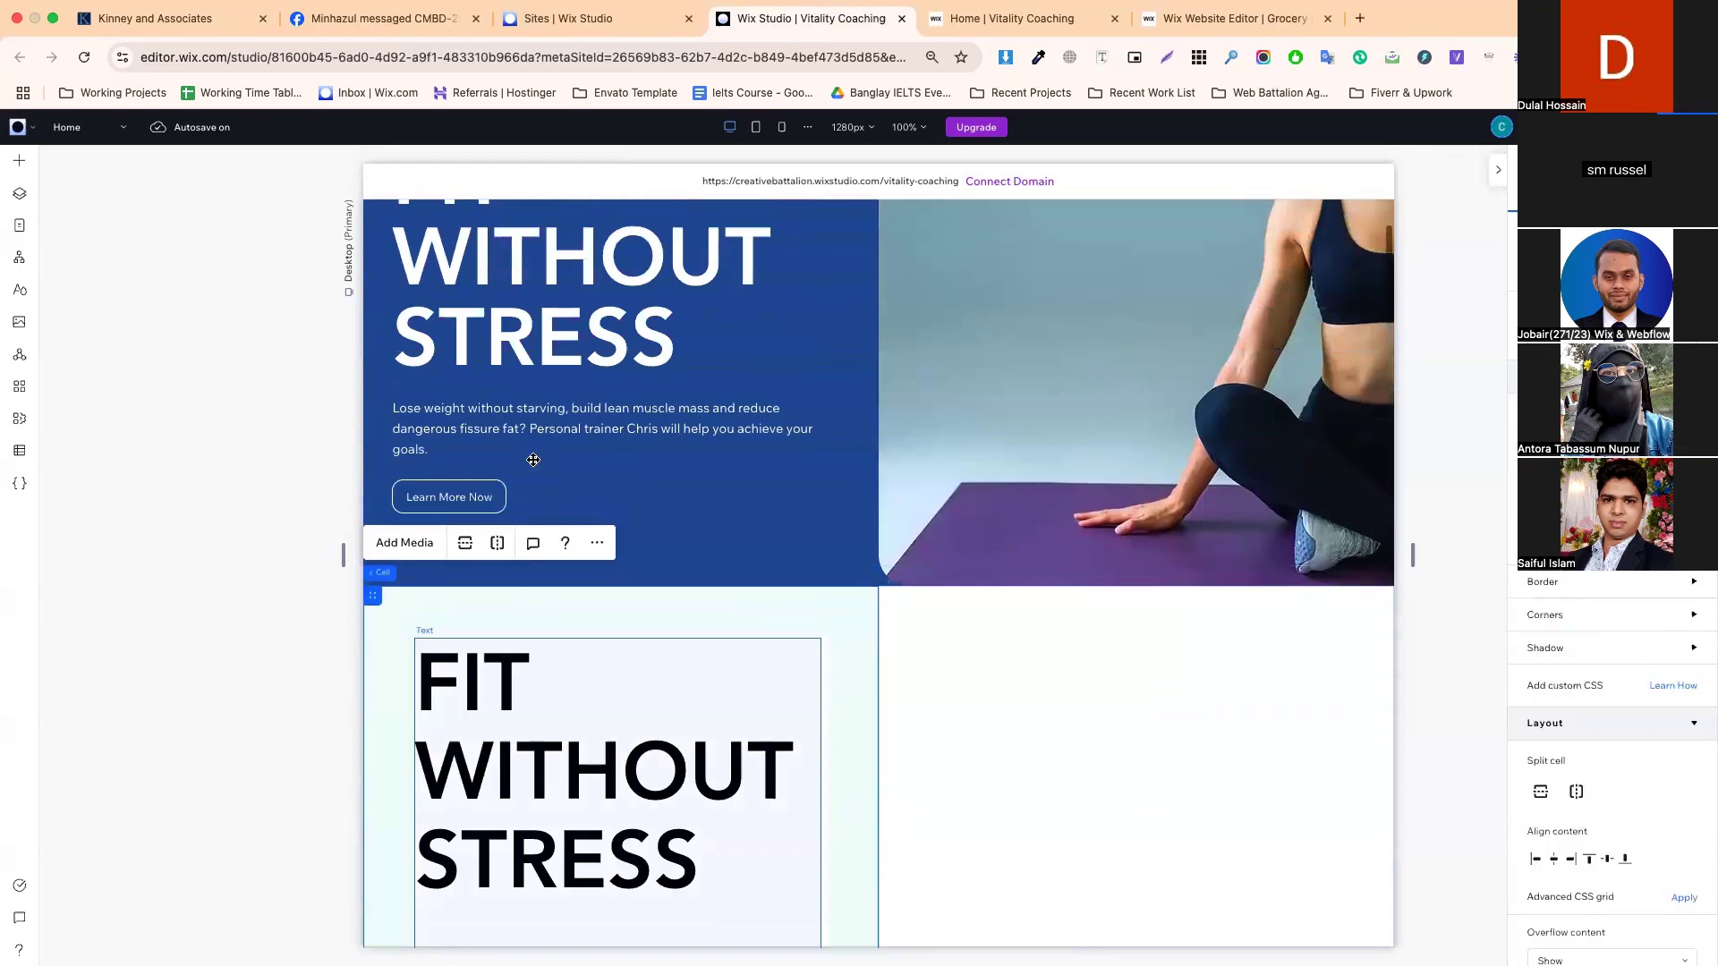
- Add a paragraph element directly below the title in the new section's left cell
scroll(648, 390, "down", 3)
scroll(647, 390, "down", 2)
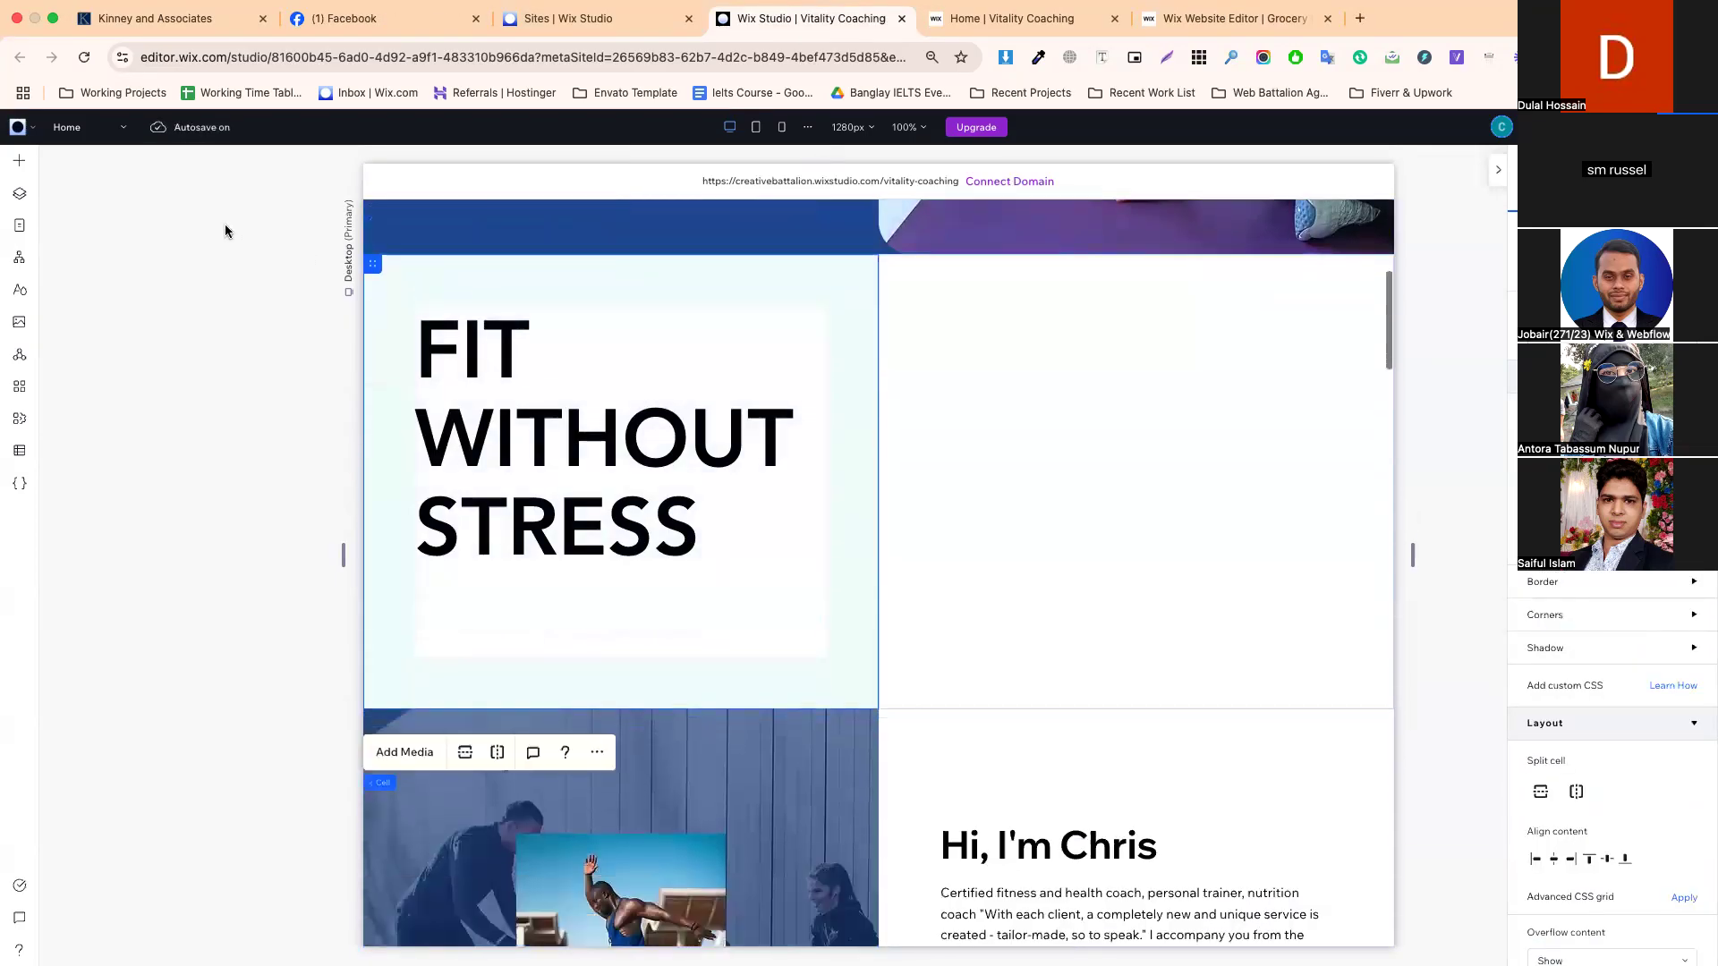
left_click(19, 160)
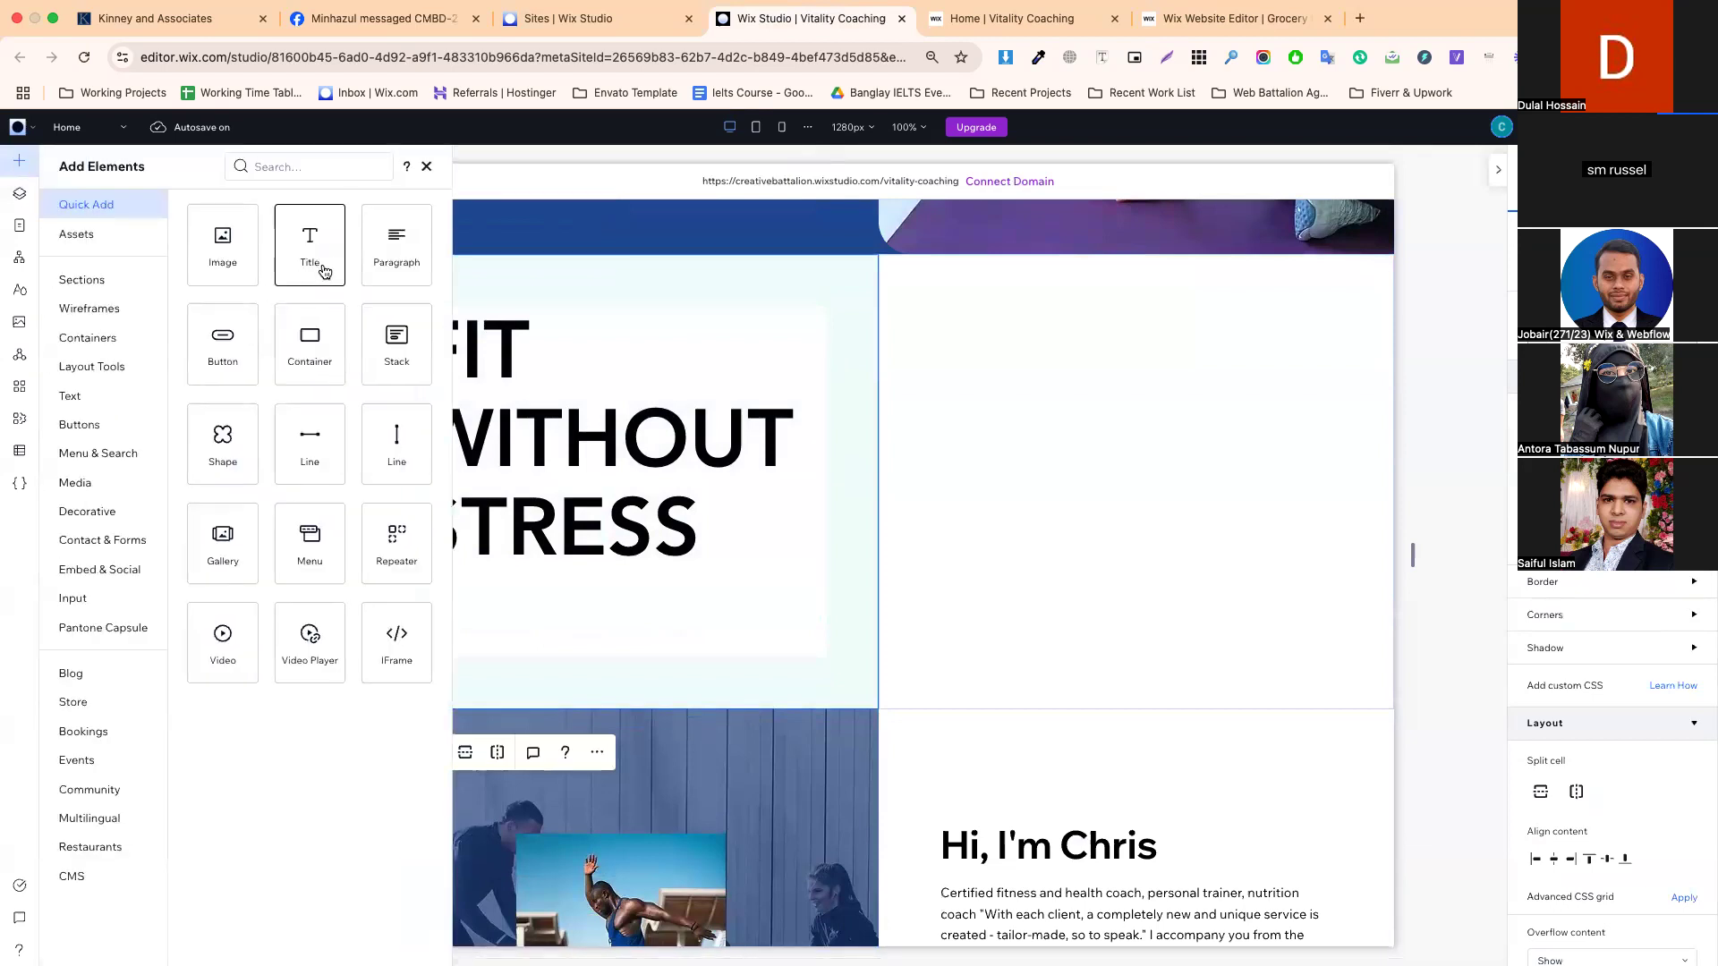
left_click_drag(405, 252, 825, 615)
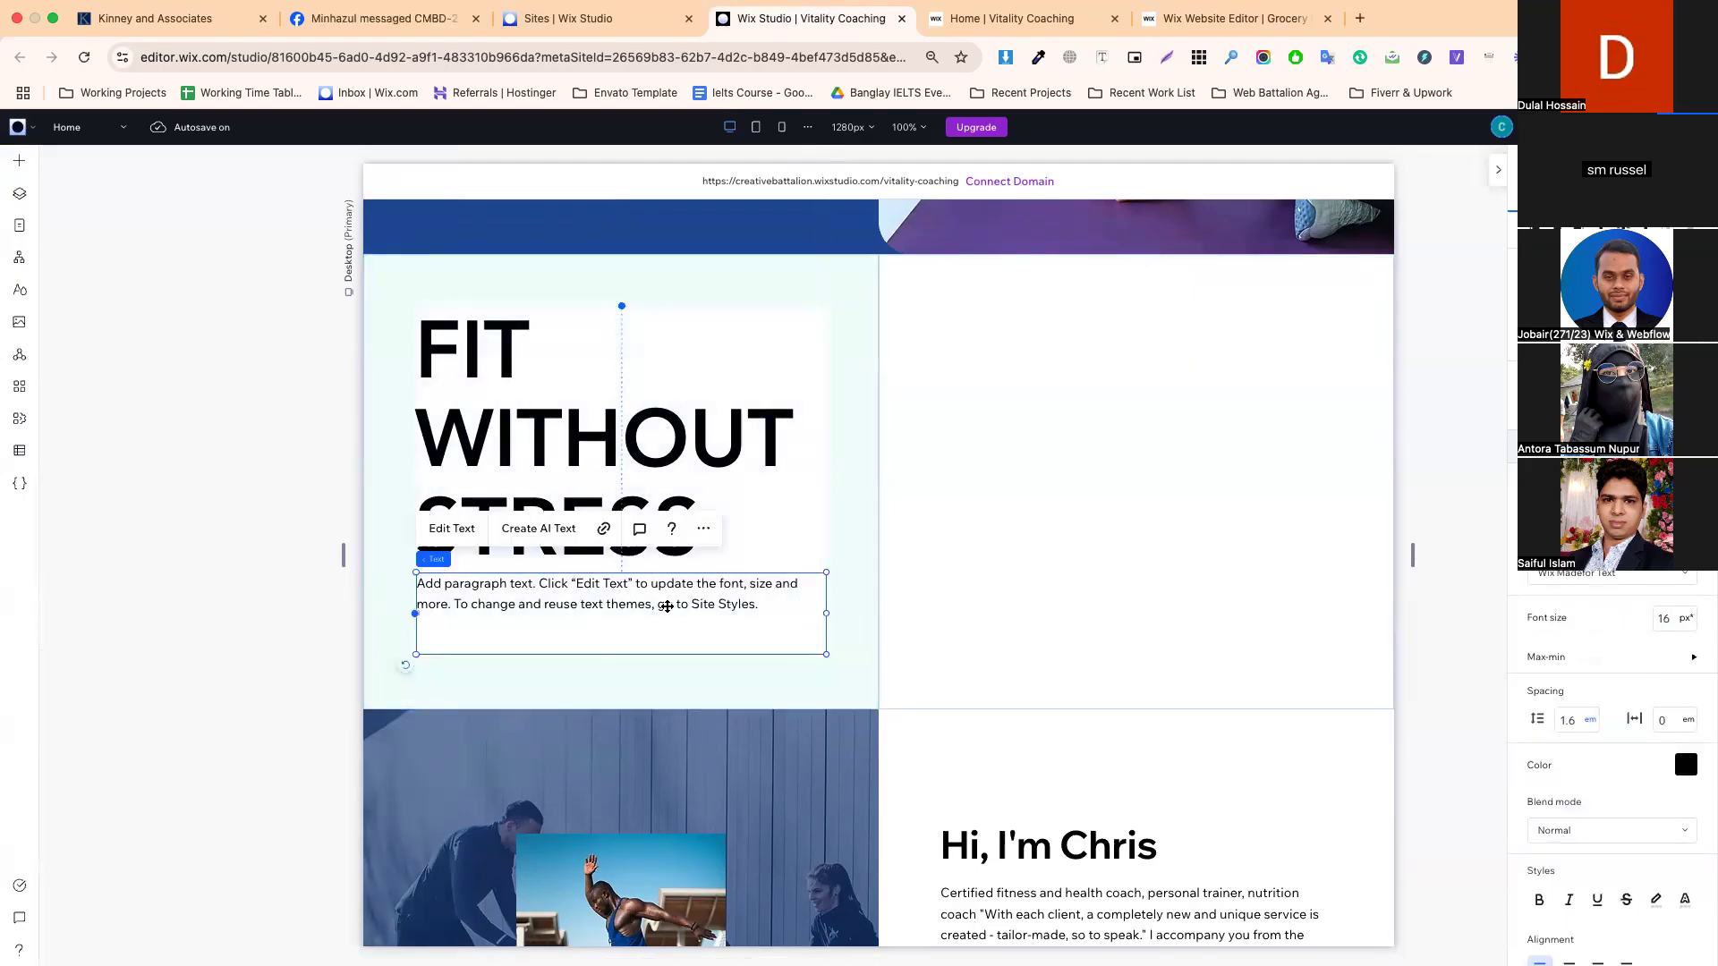
- Switch to the published Vitality Coaching page and copy the complete paragraph below the hero heading
left_click(1013, 17)
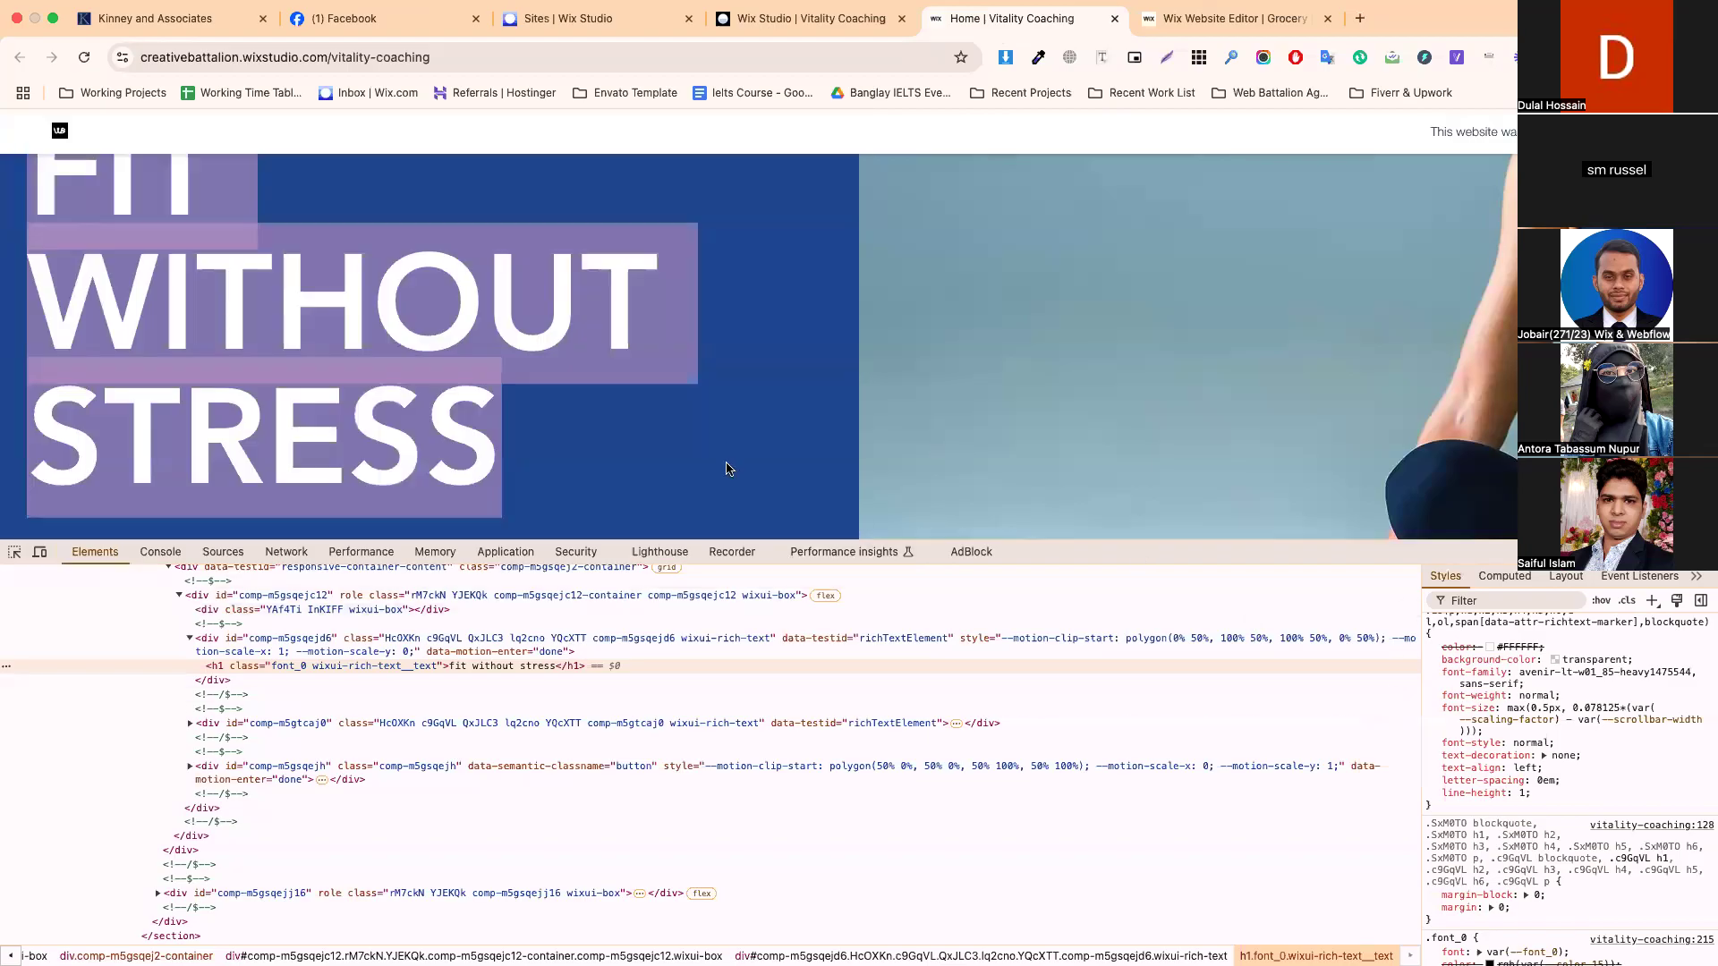
scroll(730, 468, "down", 3)
left_click_drag(31, 312, 703, 344)
key("super+c")
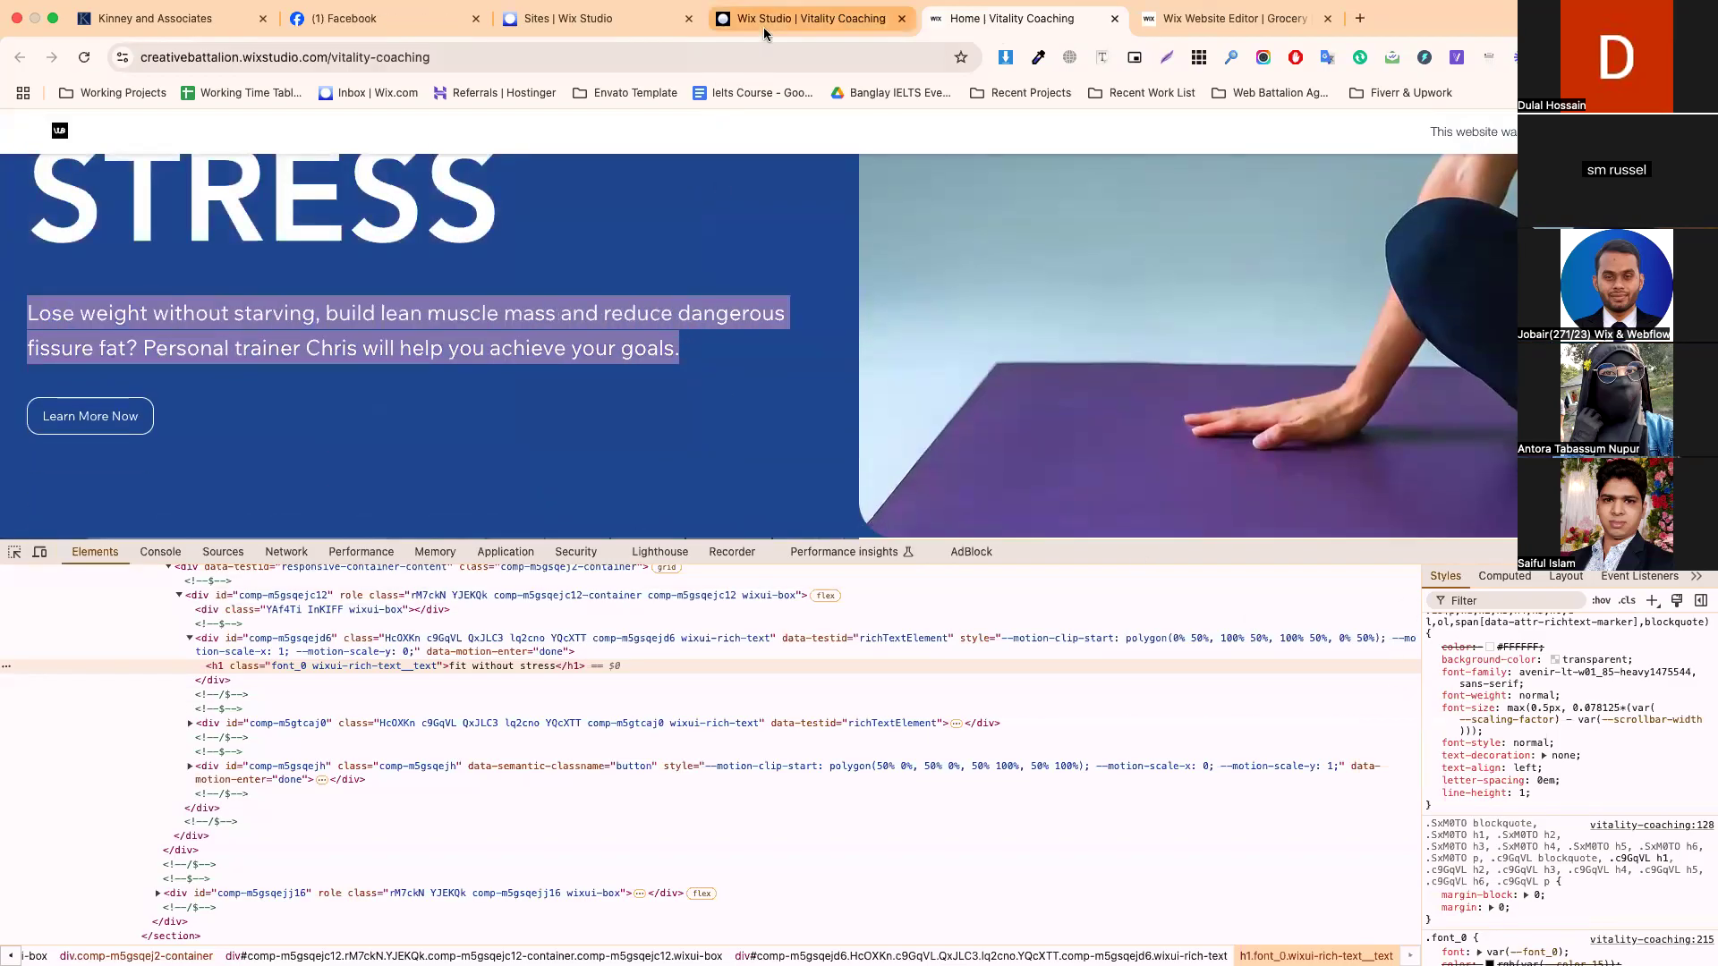
- Return to the Wix Studio editor and replace the new paragraph's placeholder text with the copied "Lose weight without starving" text
left_click(730, 20)
double_click(569, 605)
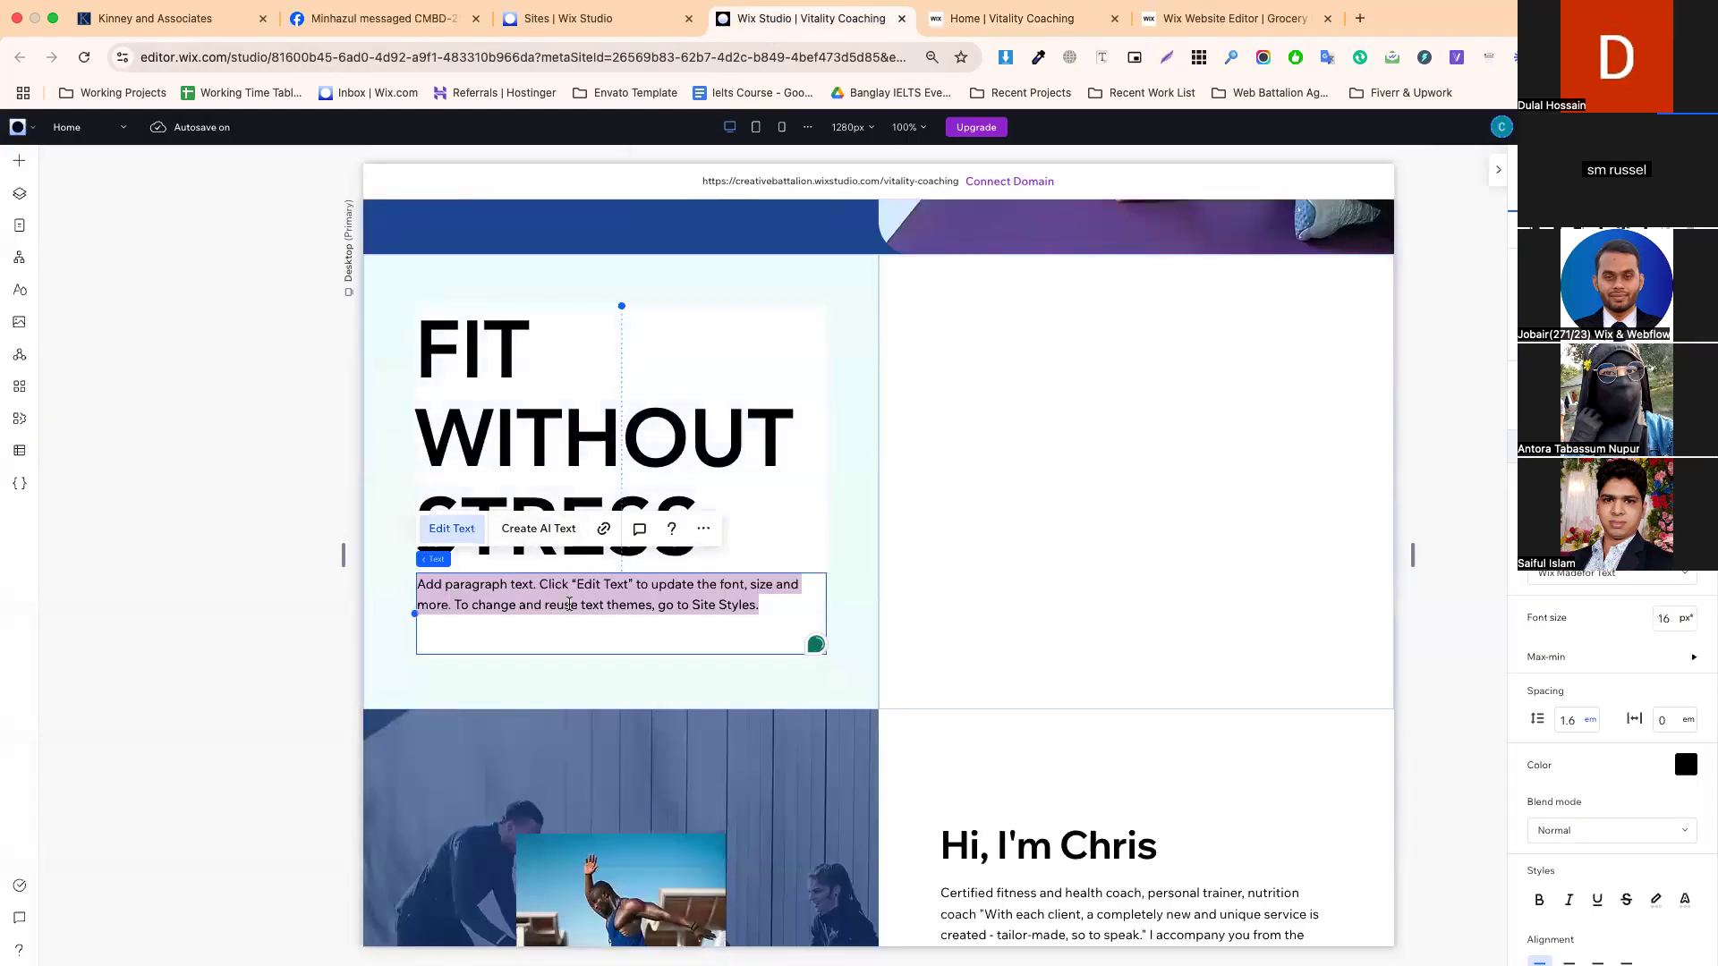
key("super+v")
left_click(488, 673)
left_click(474, 617)
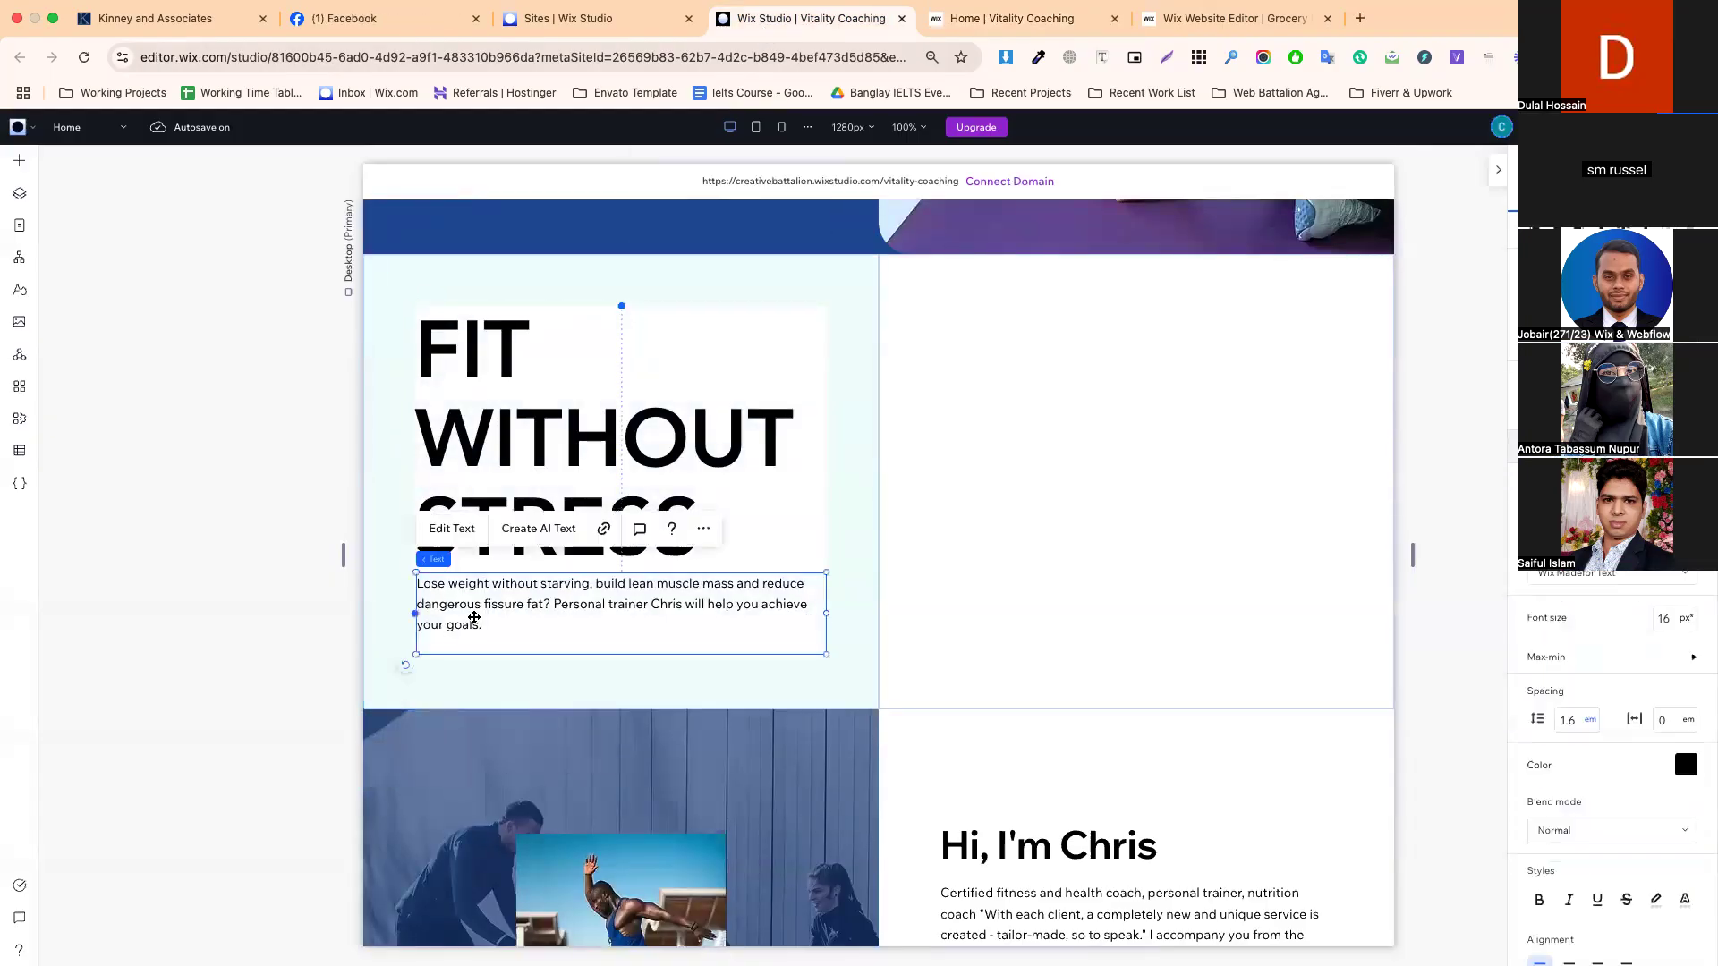
left_click(842, 512)
left_click(955, 717)
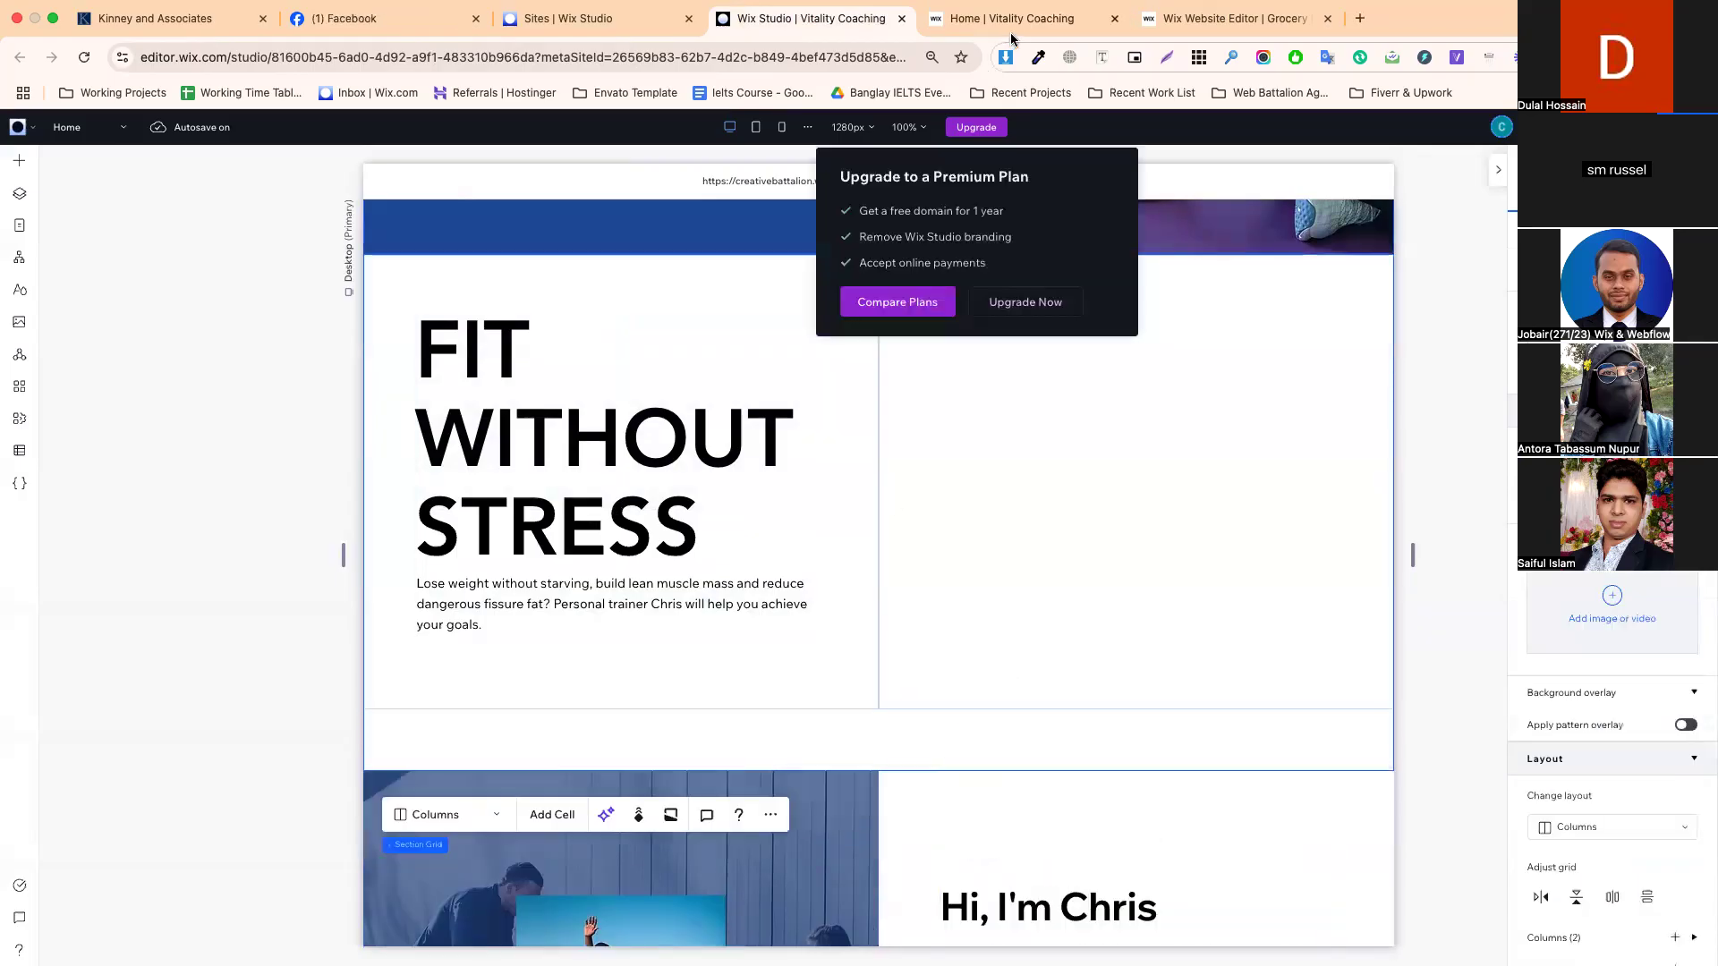
- Switch to the published Vitality Coaching page and examine the hero's Learn More Now button
left_click(1012, 20)
scroll(554, 420, "down", 1)
left_click(182, 374)
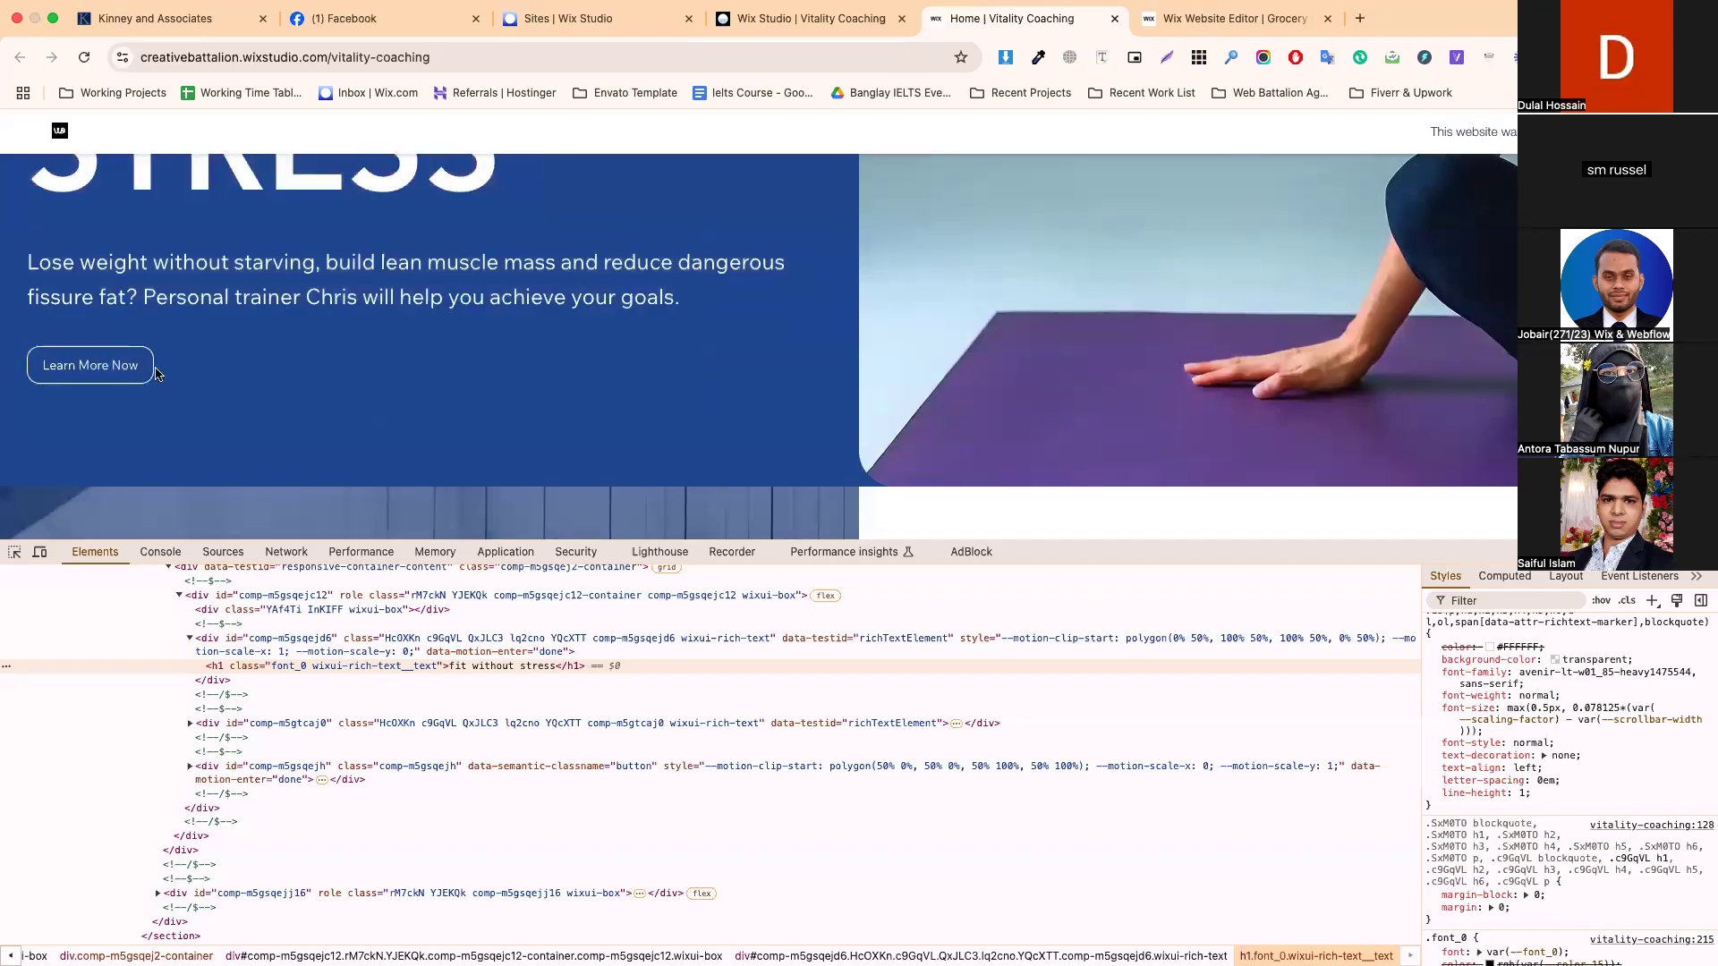
- Return to the Wix Studio editor and examine how the new section's two cells fit the section's lower edge
left_click(812, 19)
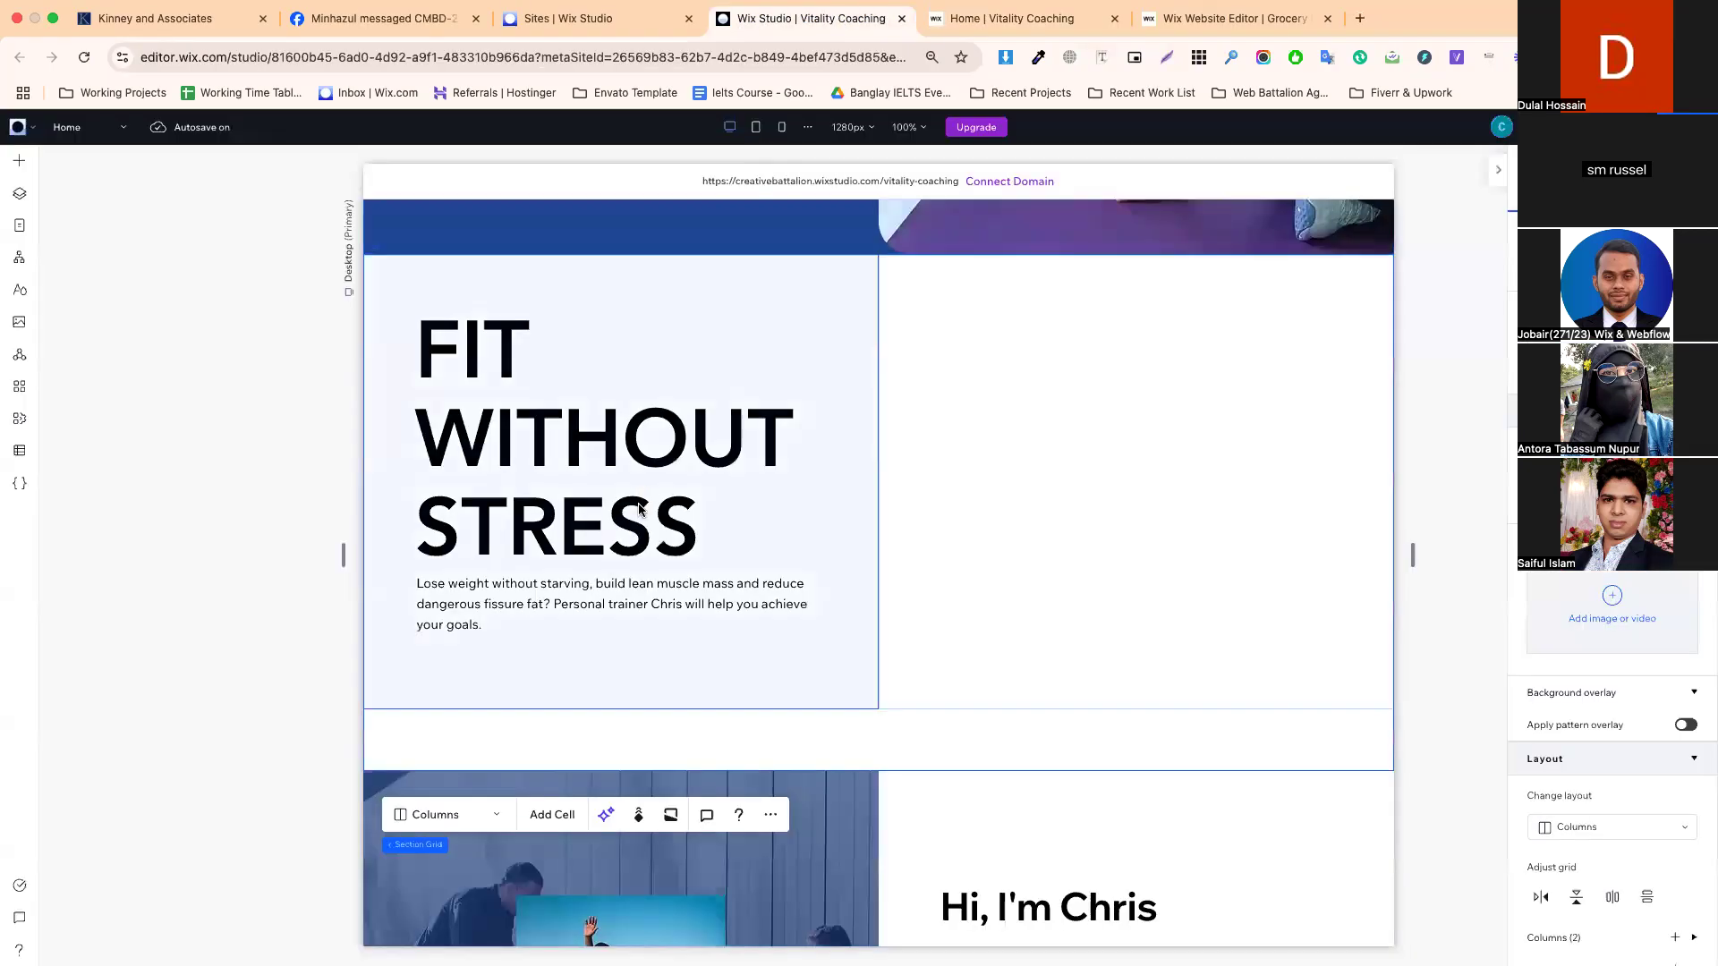
left_click(556, 633)
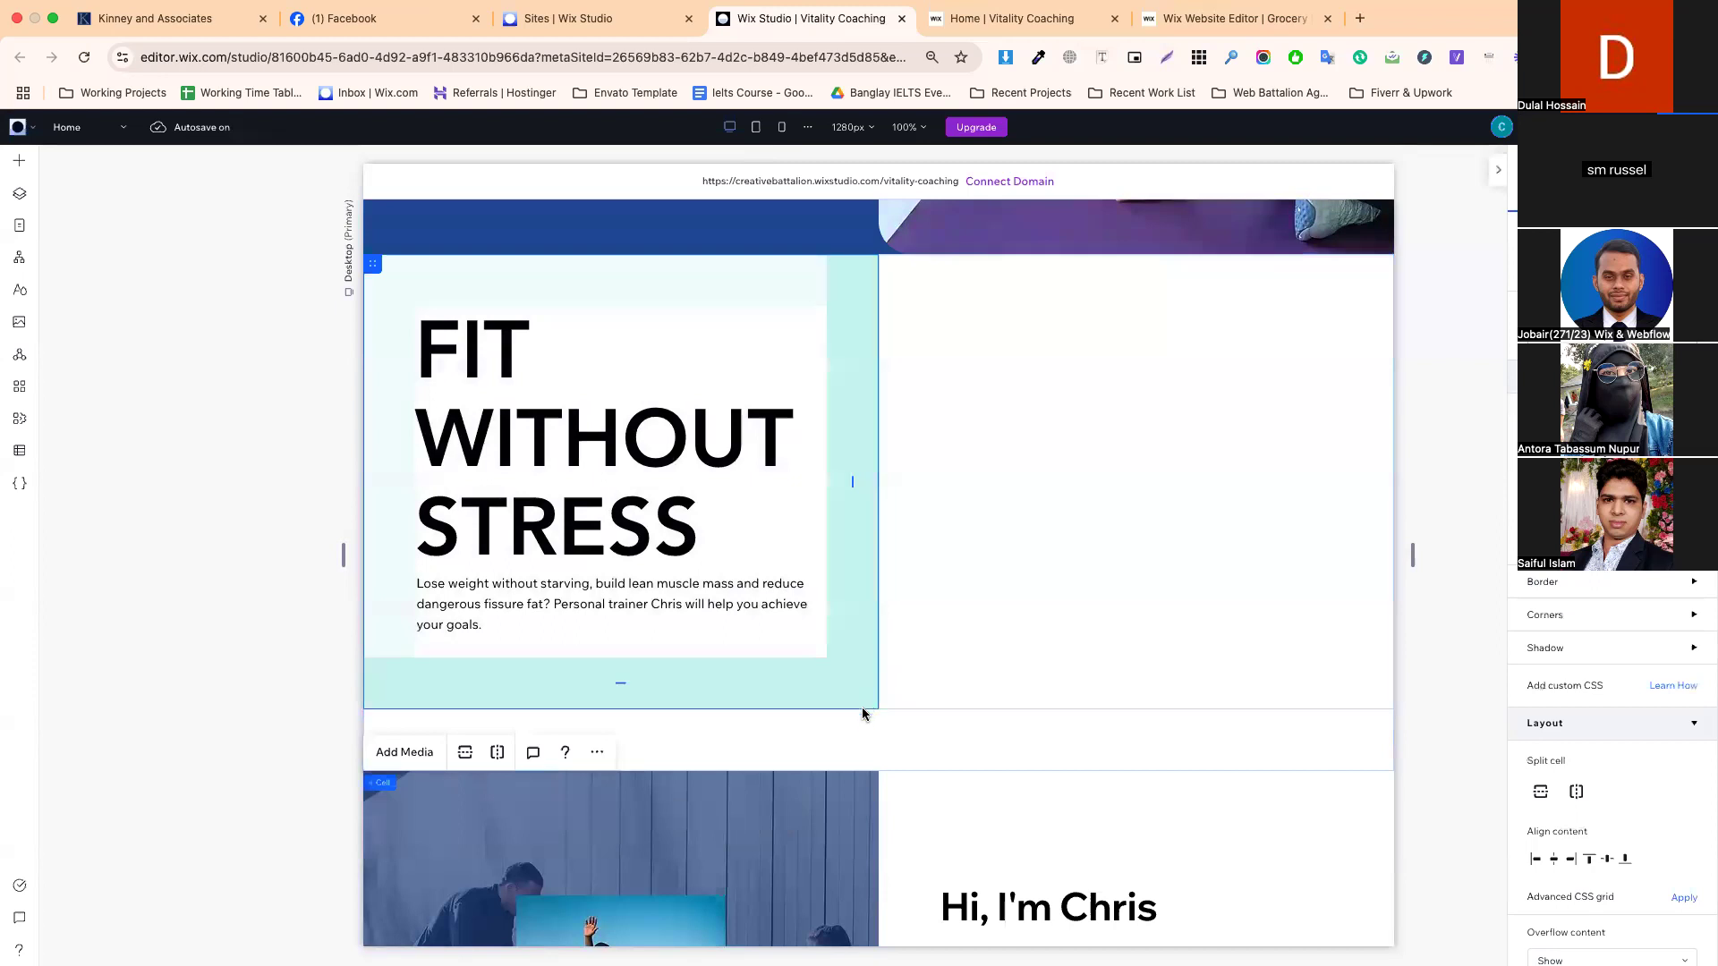
left_click(921, 698)
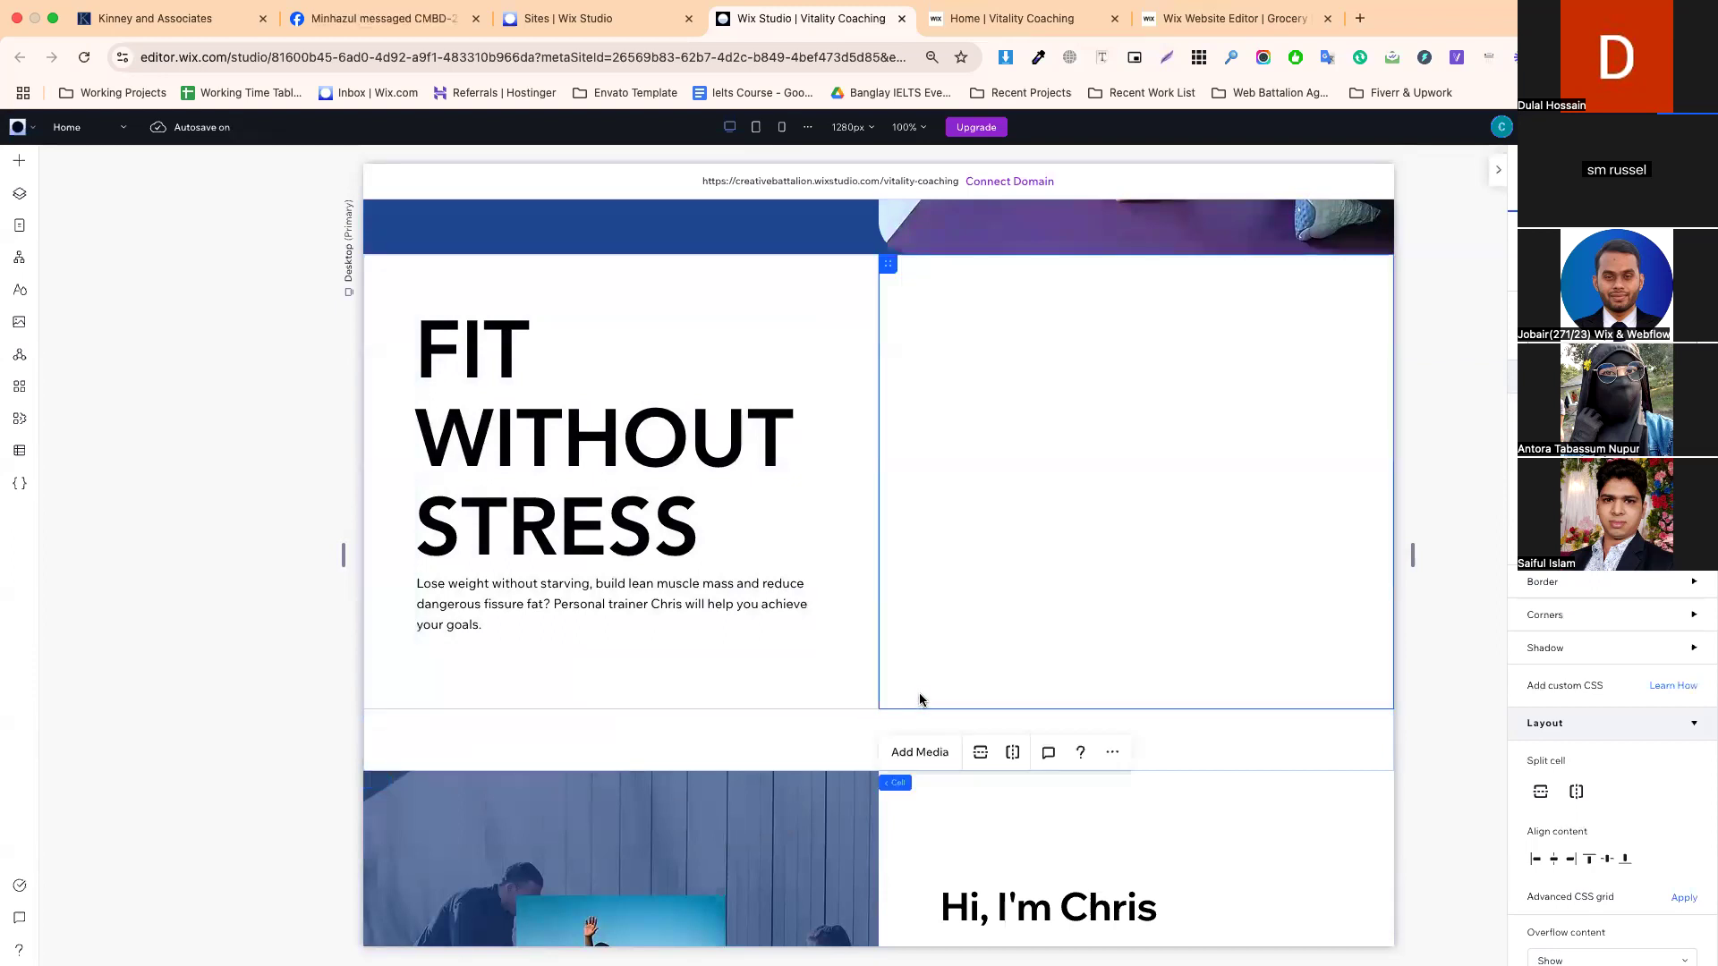
left_click(828, 740)
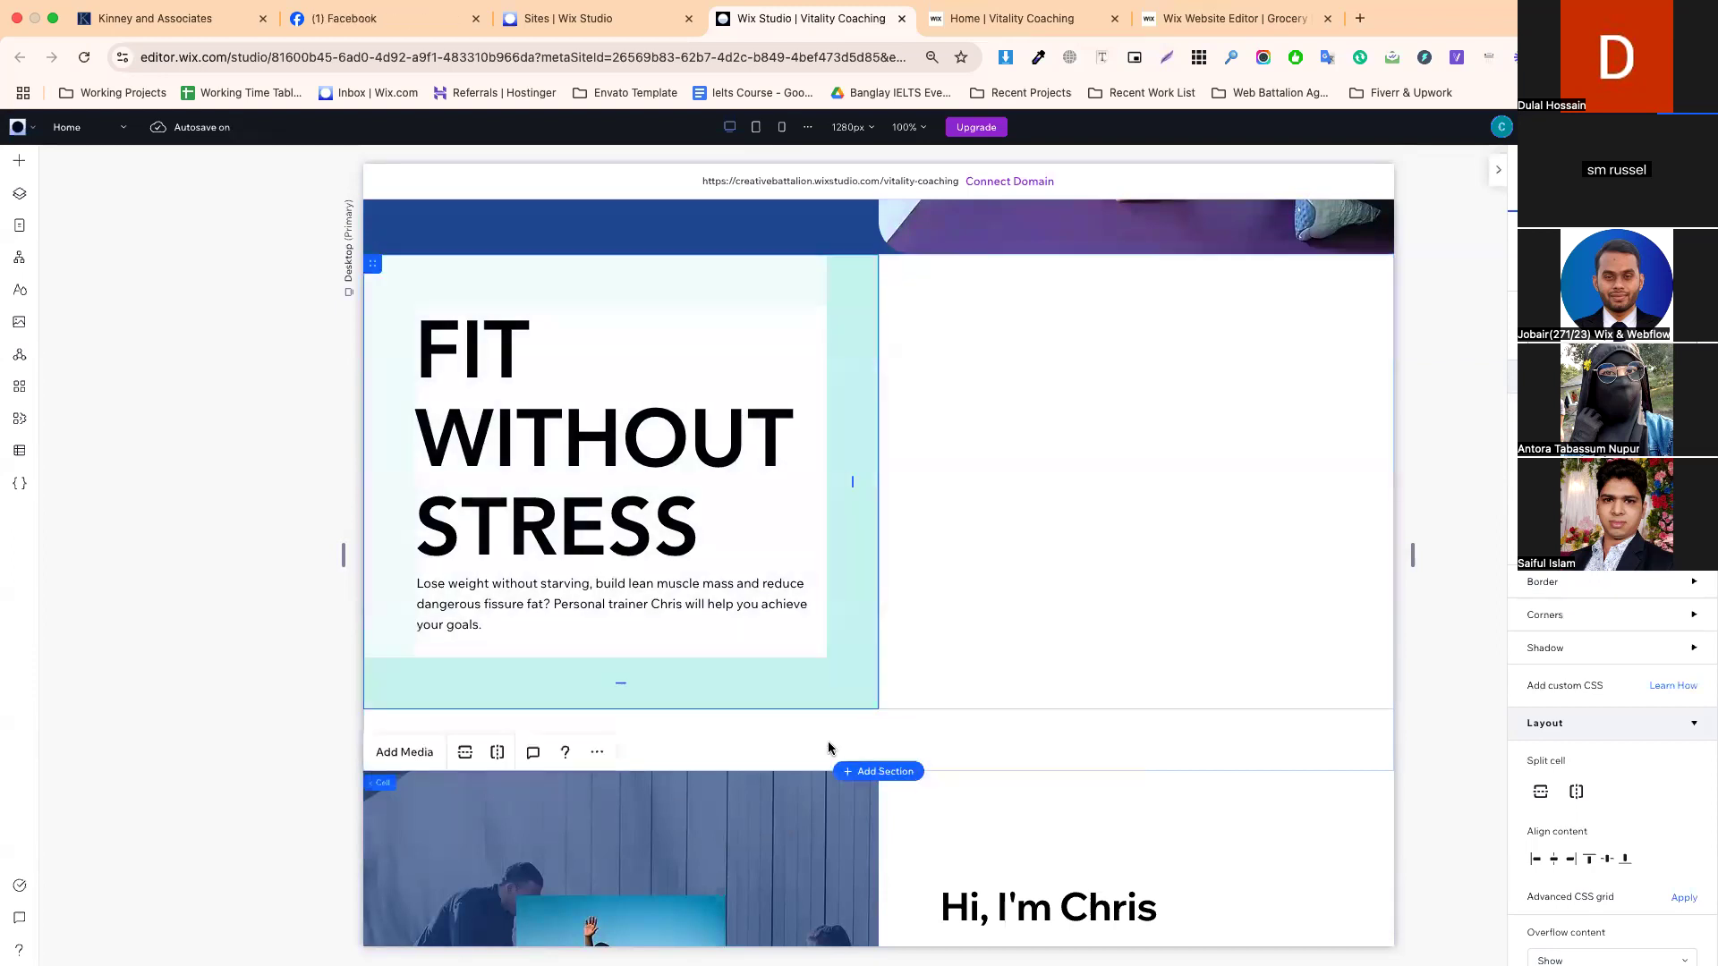
left_click(931, 708)
scroll(901, 702, "up", 1)
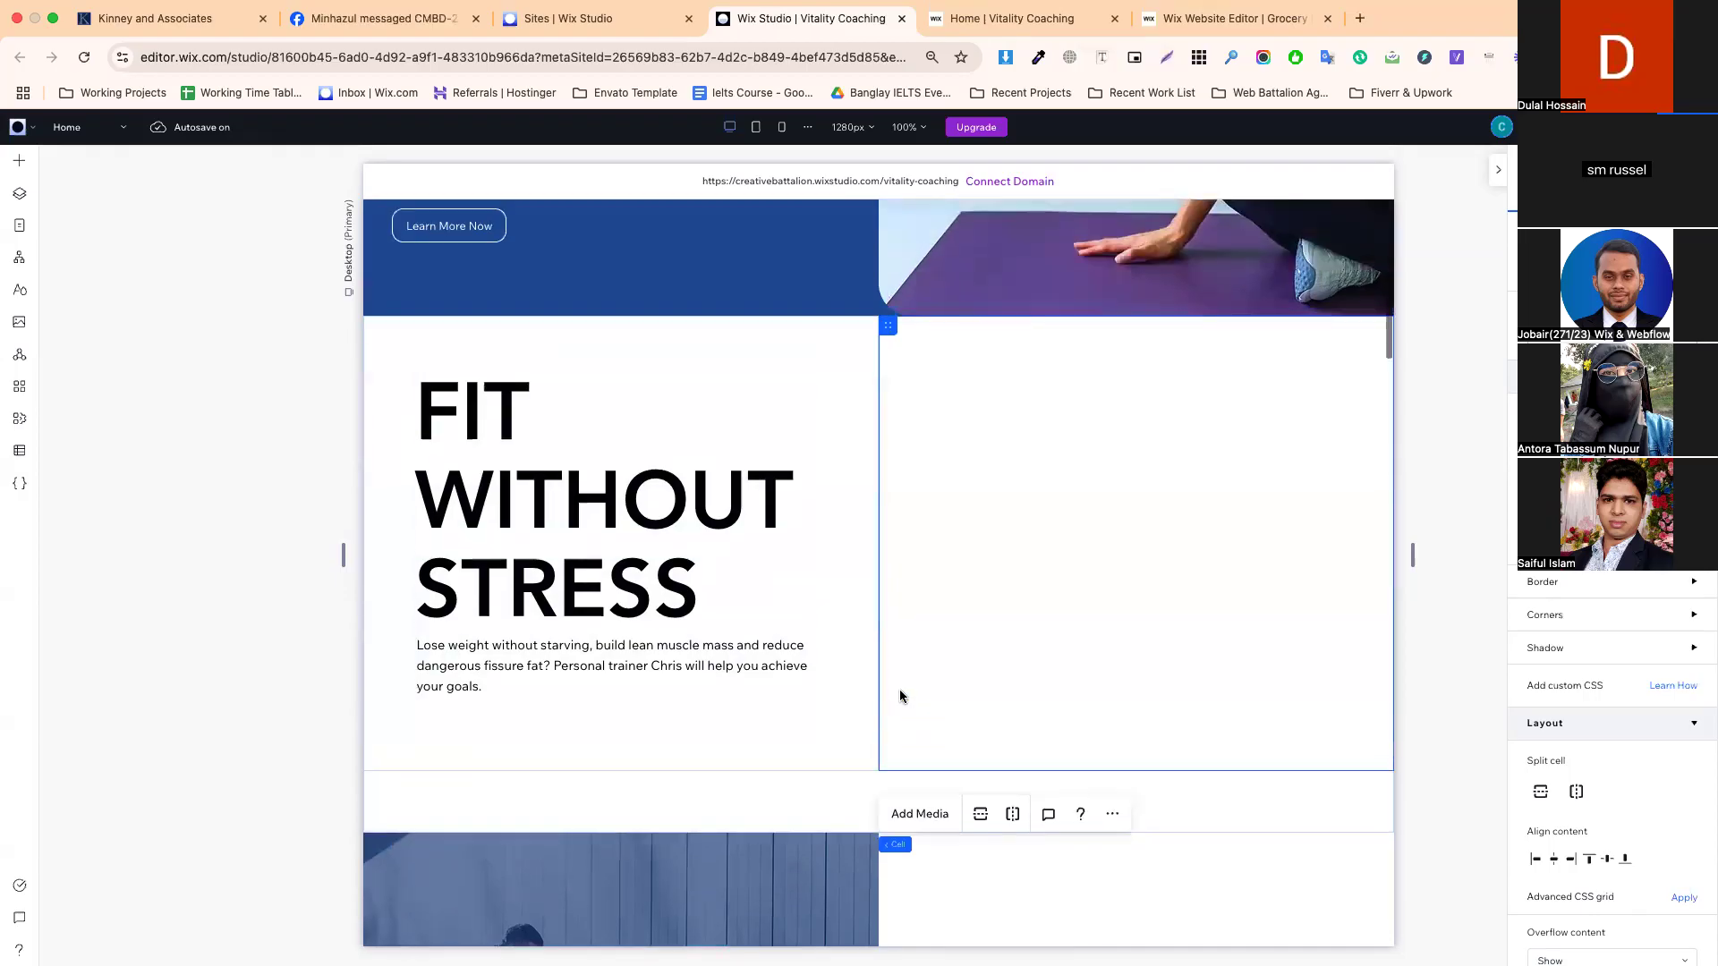
left_click(846, 766)
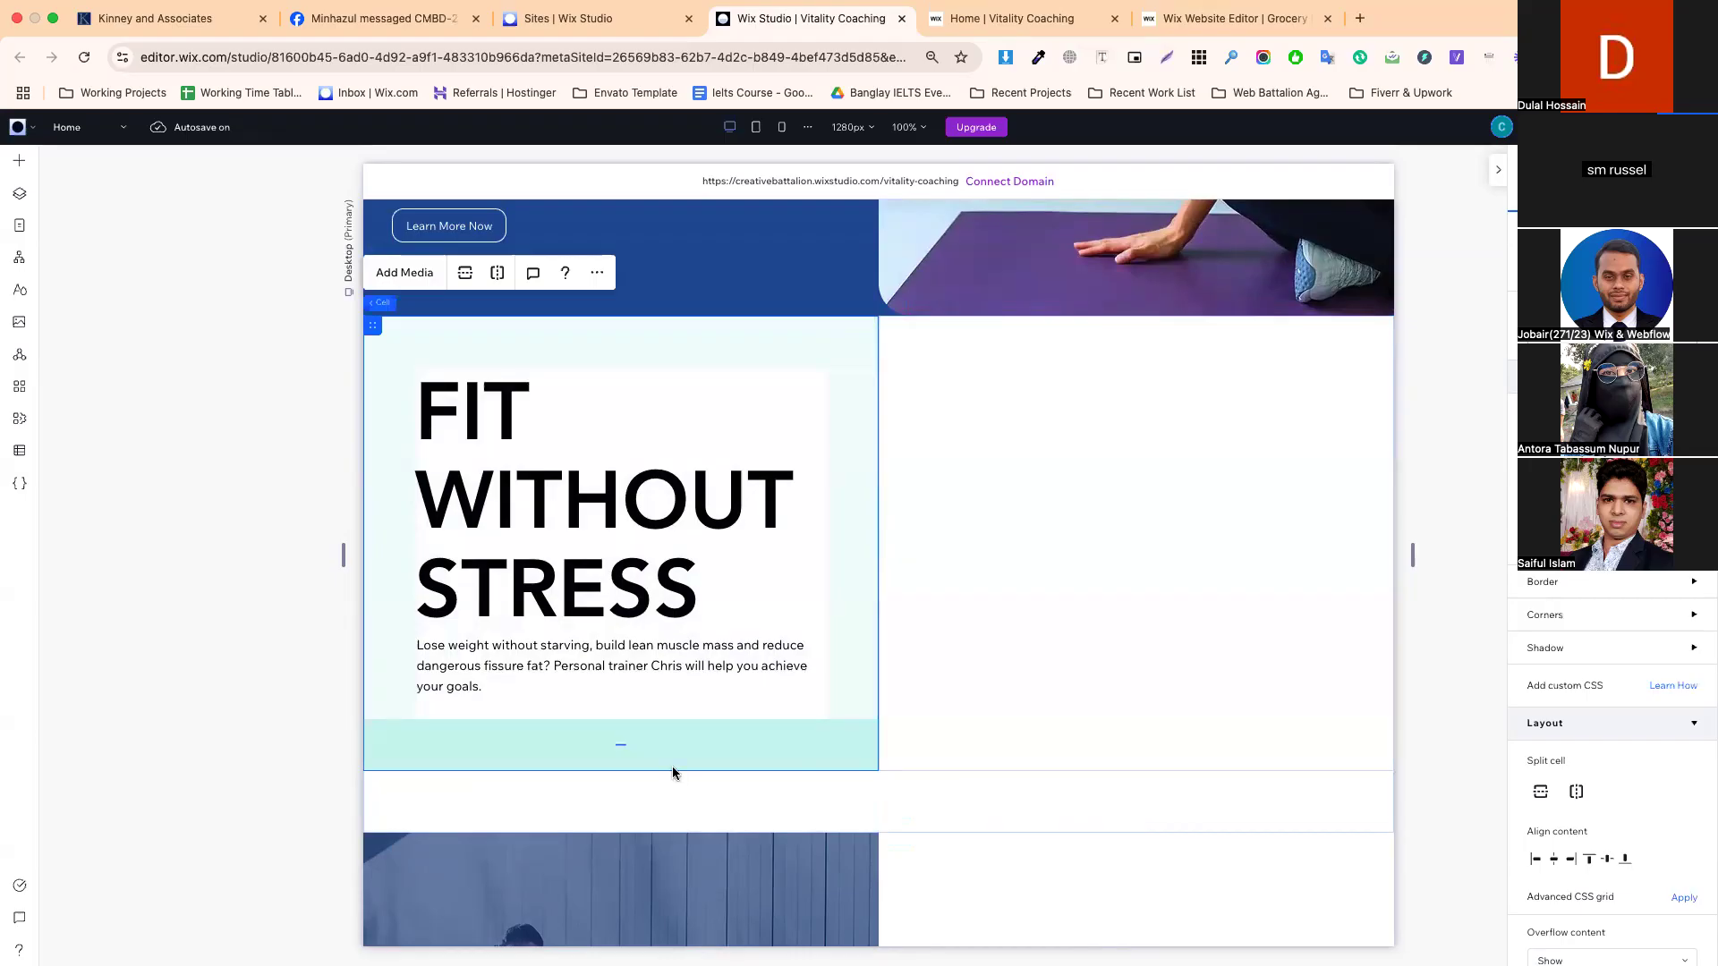
- Try to lower the new section's bottom edge and stretch its left cell further down
left_click_drag(958, 829, 943, 875)
left_click(852, 788)
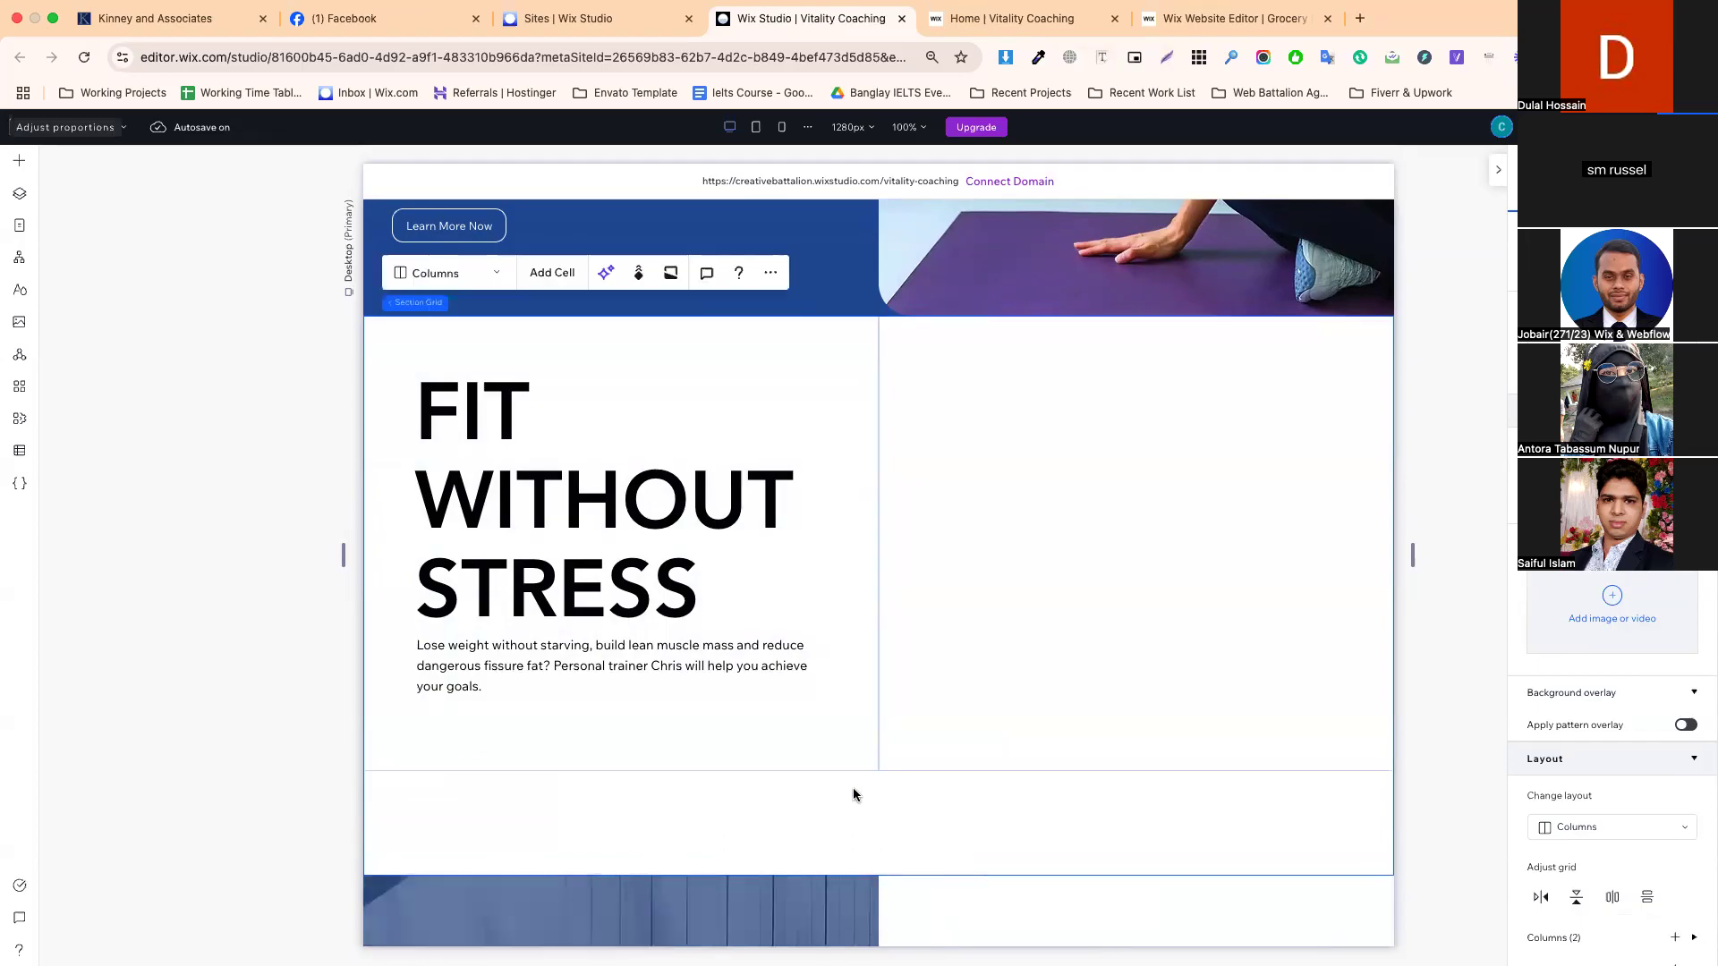
left_click(840, 767)
left_click(898, 768)
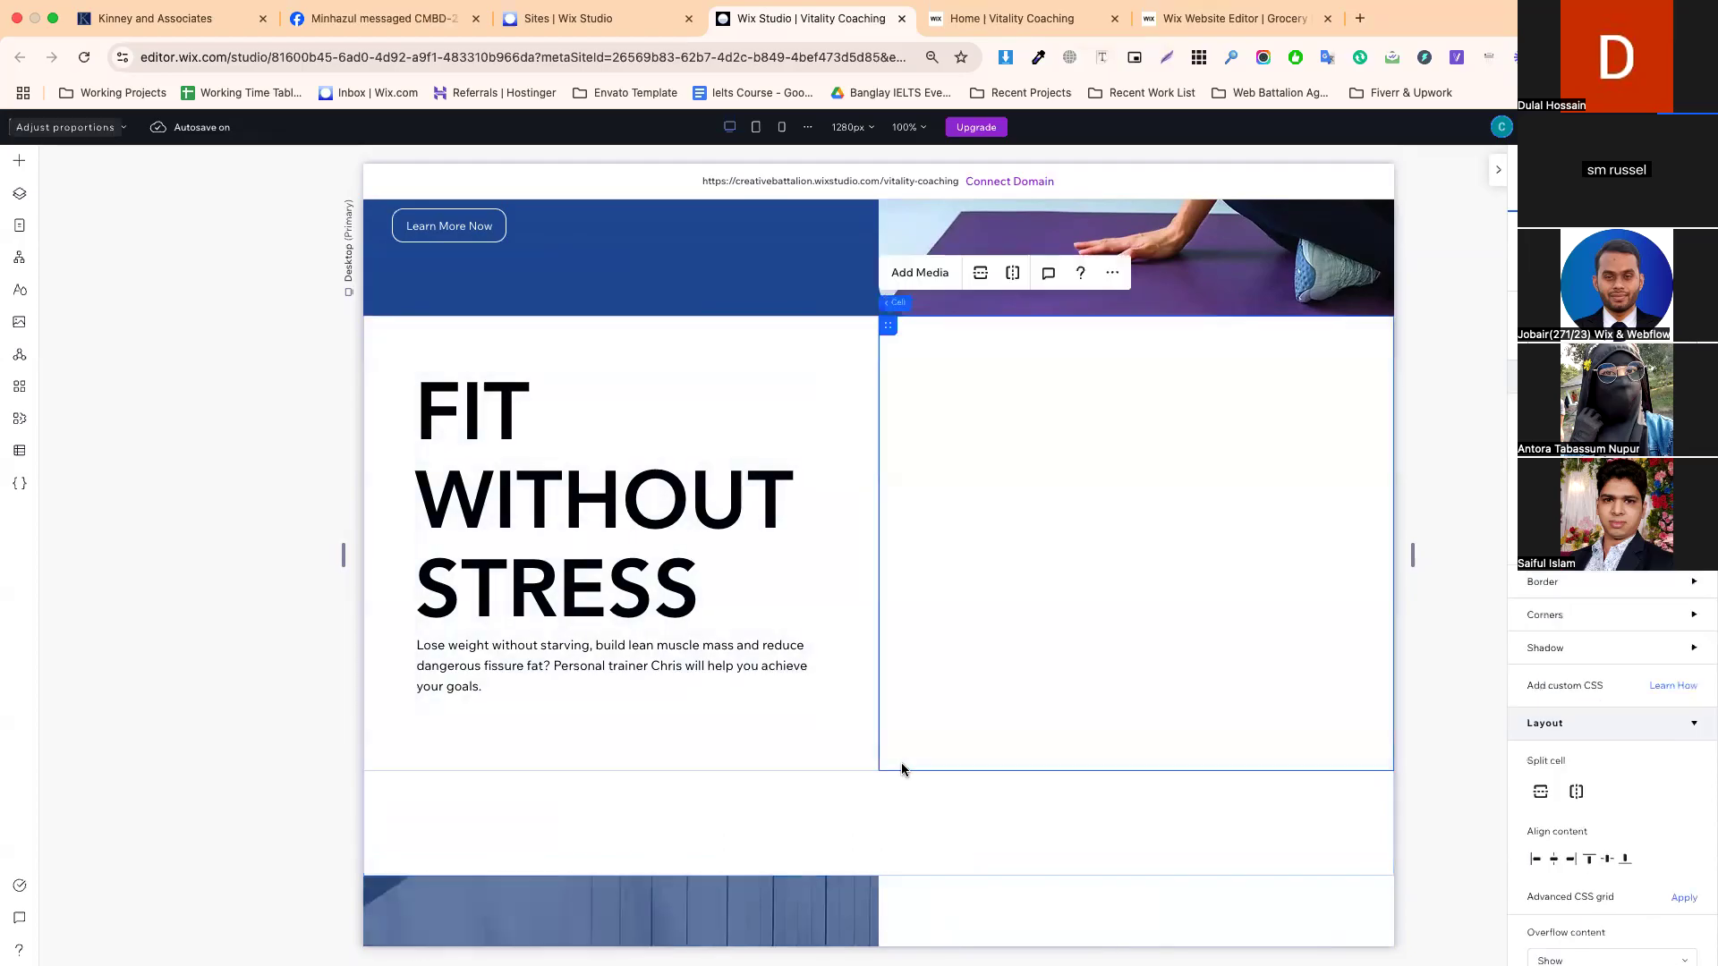
left_click(832, 768)
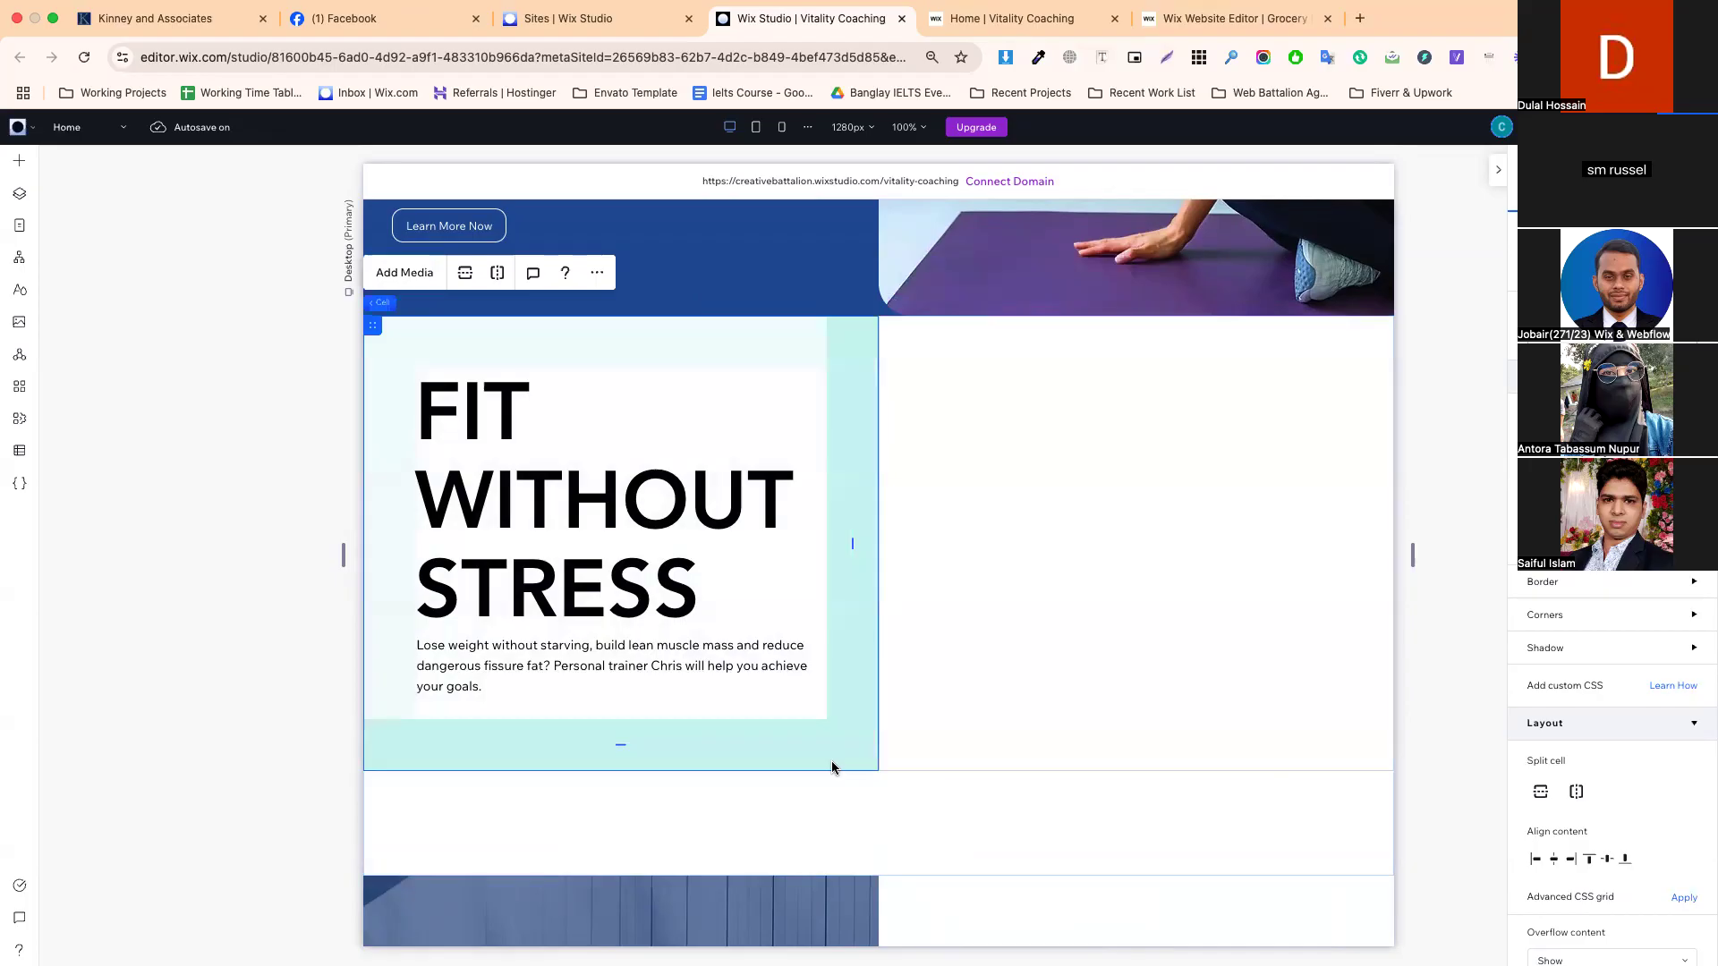
left_click_drag(614, 743, 619, 795)
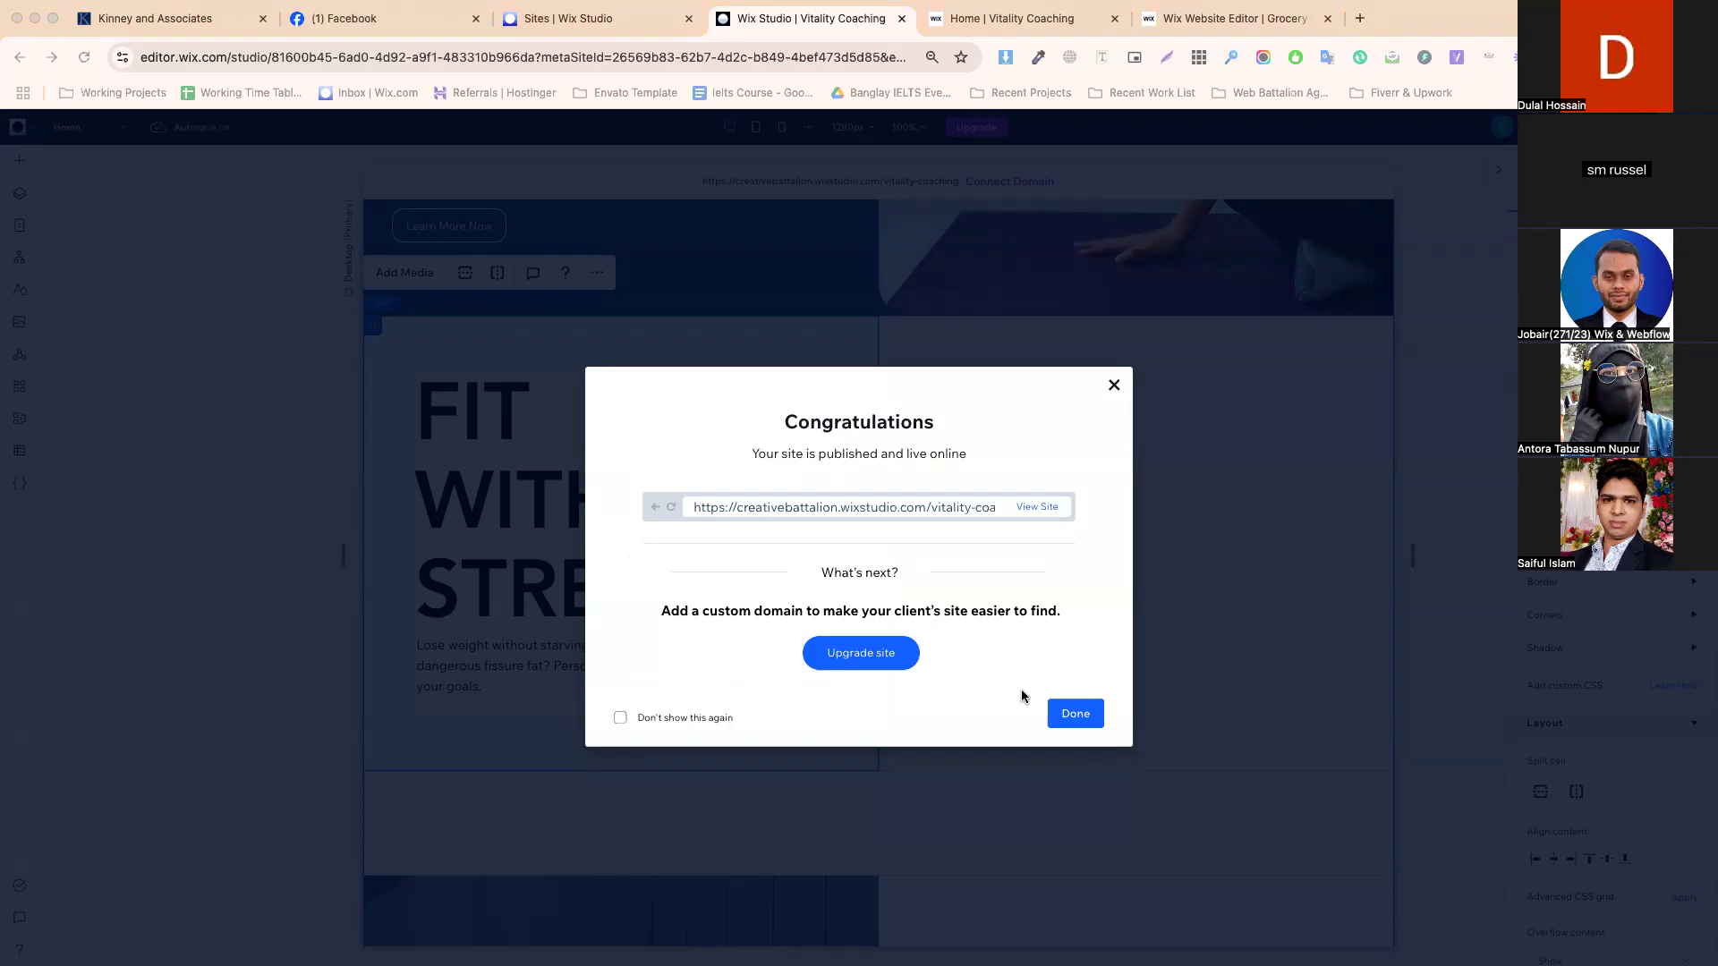
- Dismiss the site-published confirmation and reload the Wix Studio editor page
left_click(1081, 723)
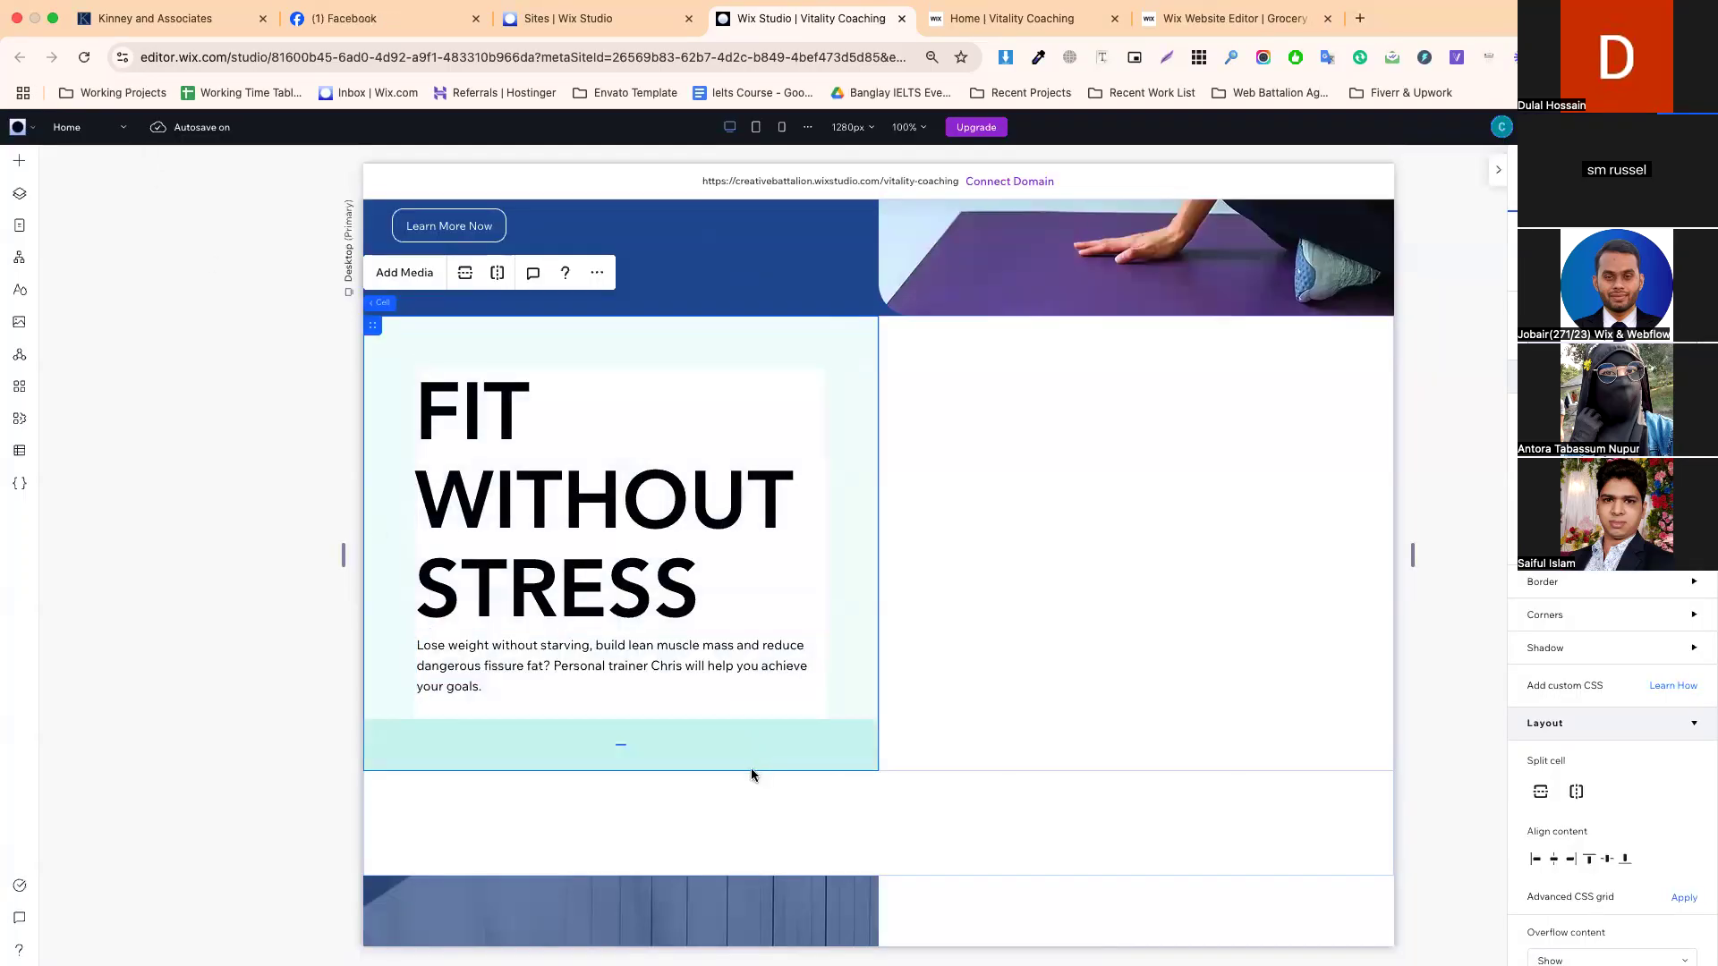
left_click(83, 56)
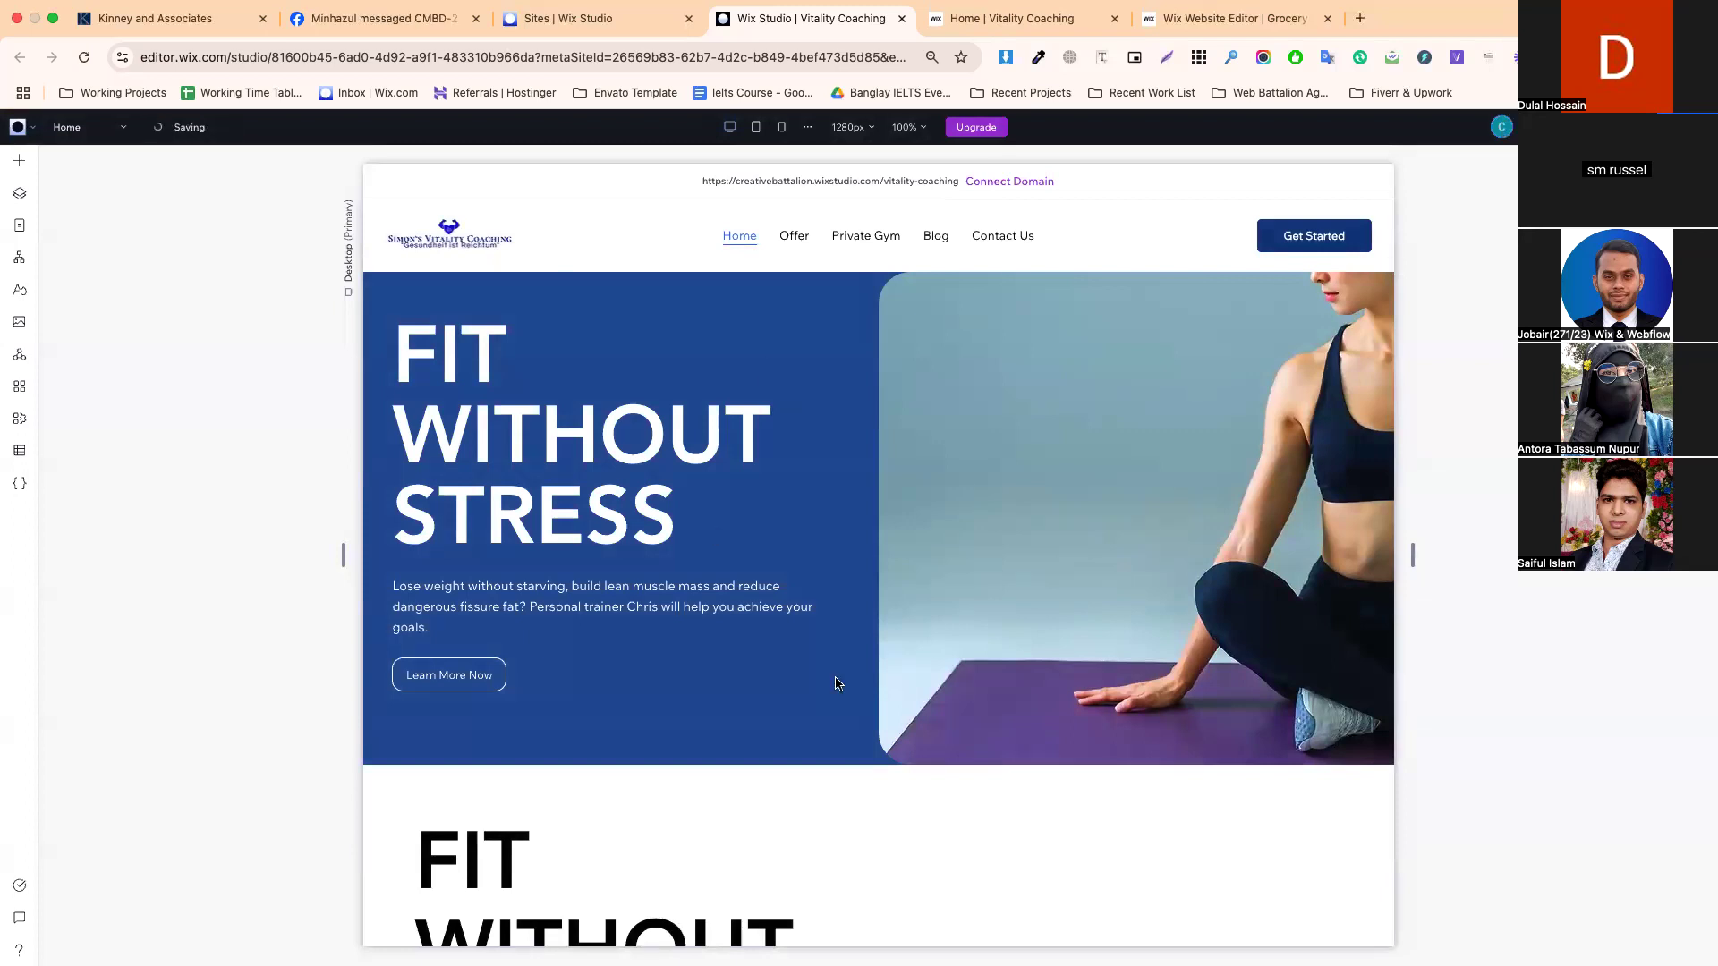
- Shorten the new two-column section by raising its bottom edge closer to the paragraph
scroll(773, 731, "down", 3)
left_click(772, 726)
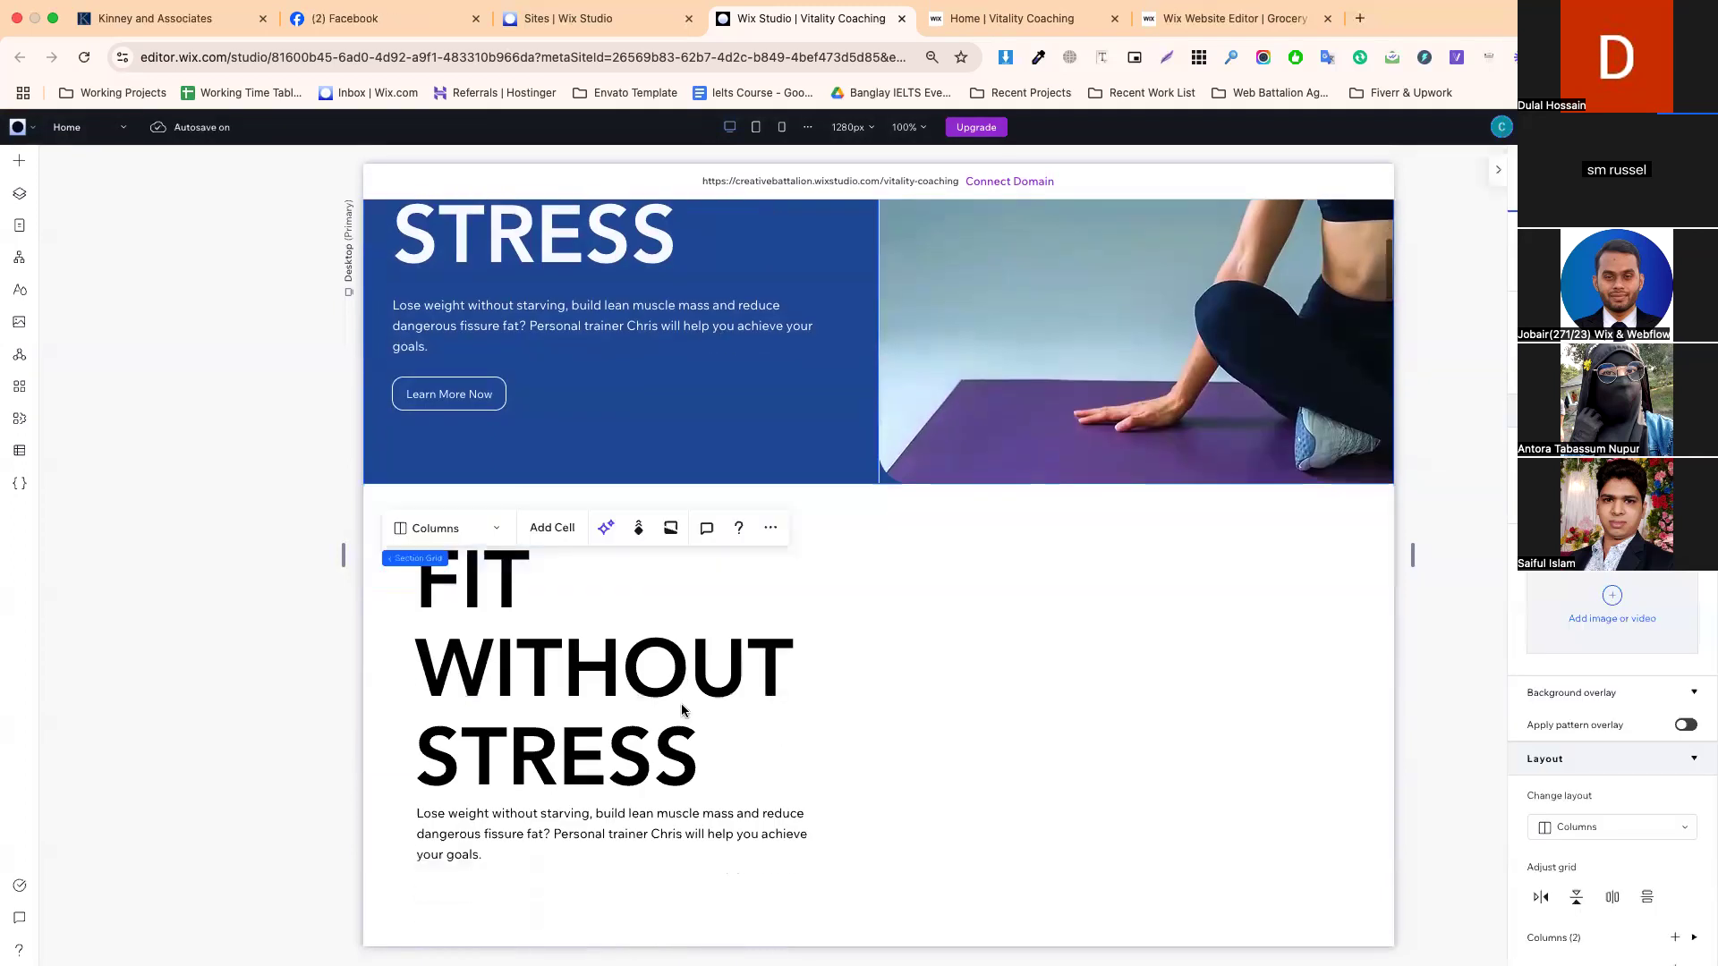
scroll(680, 703, "down", 2)
scroll(820, 884, "down", 3)
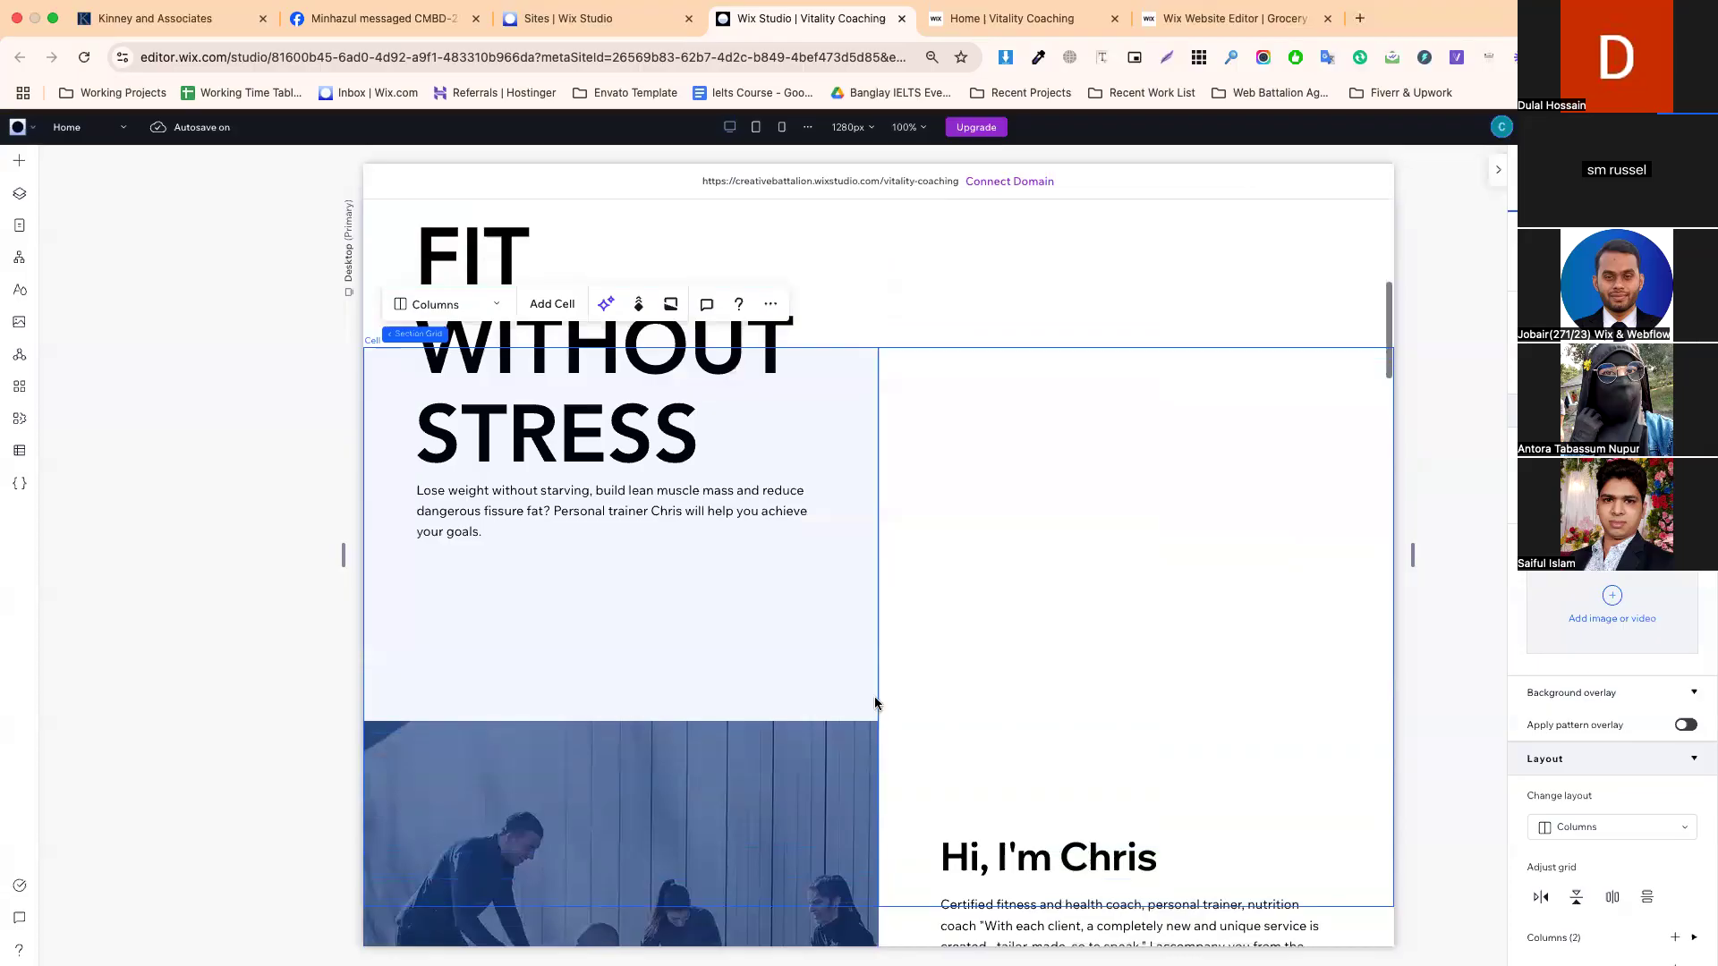
scroll(850, 683, "up", 1)
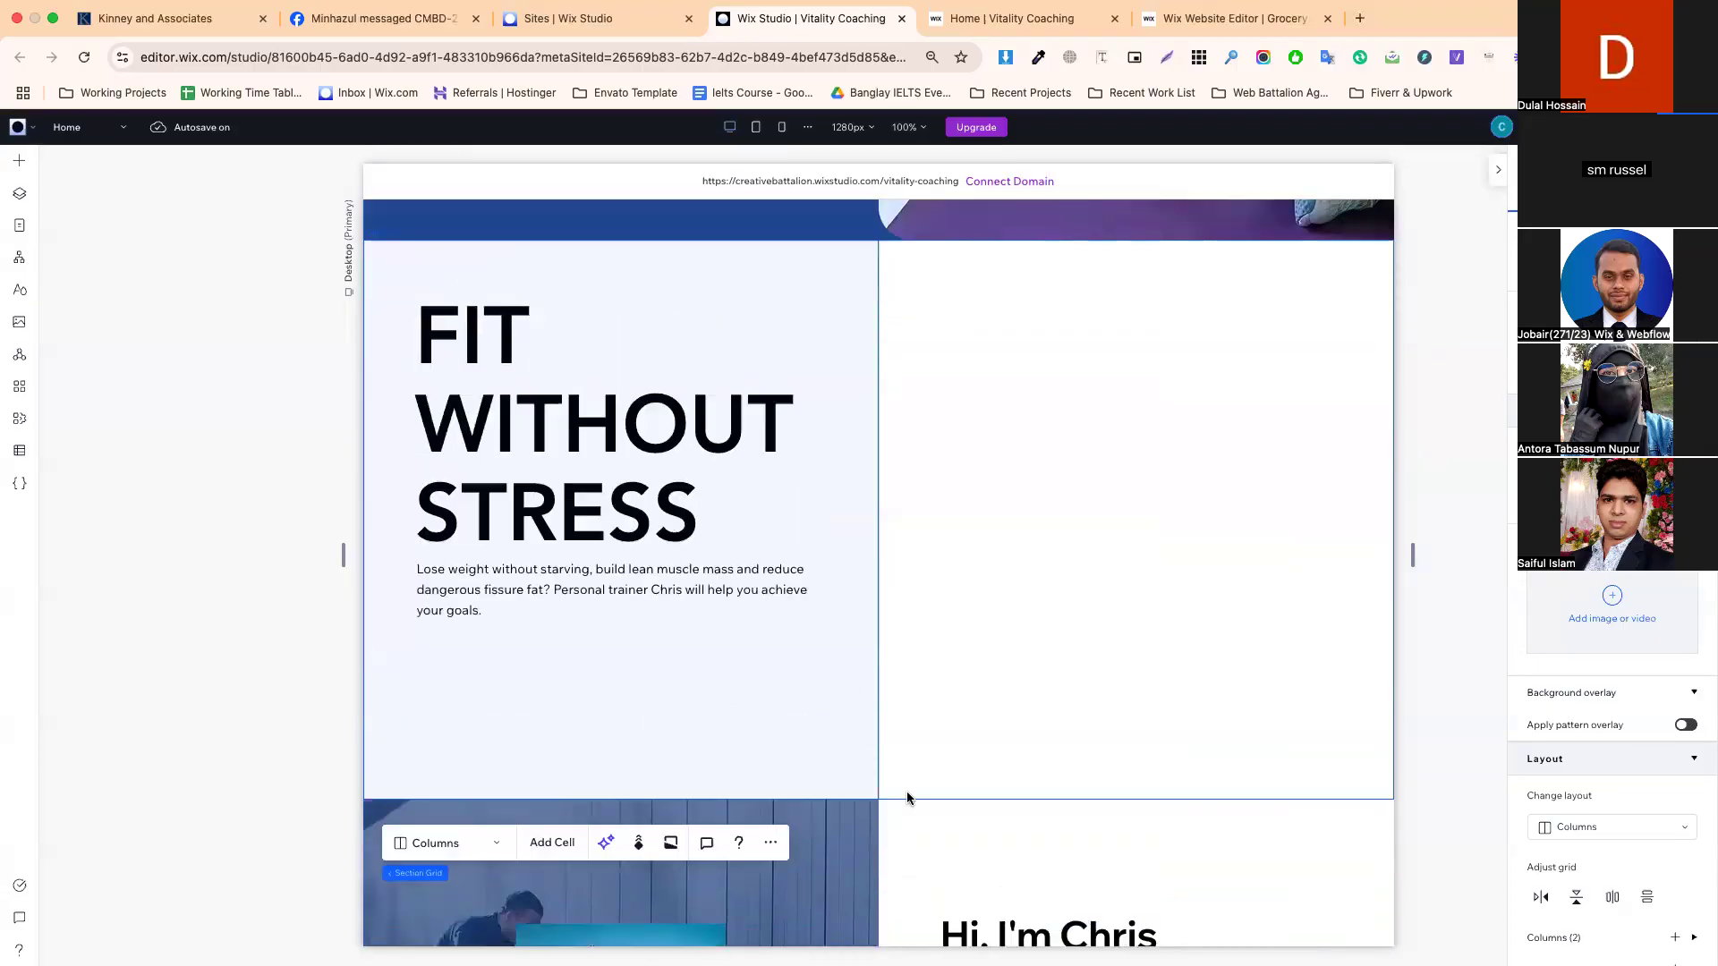
left_click(905, 794)
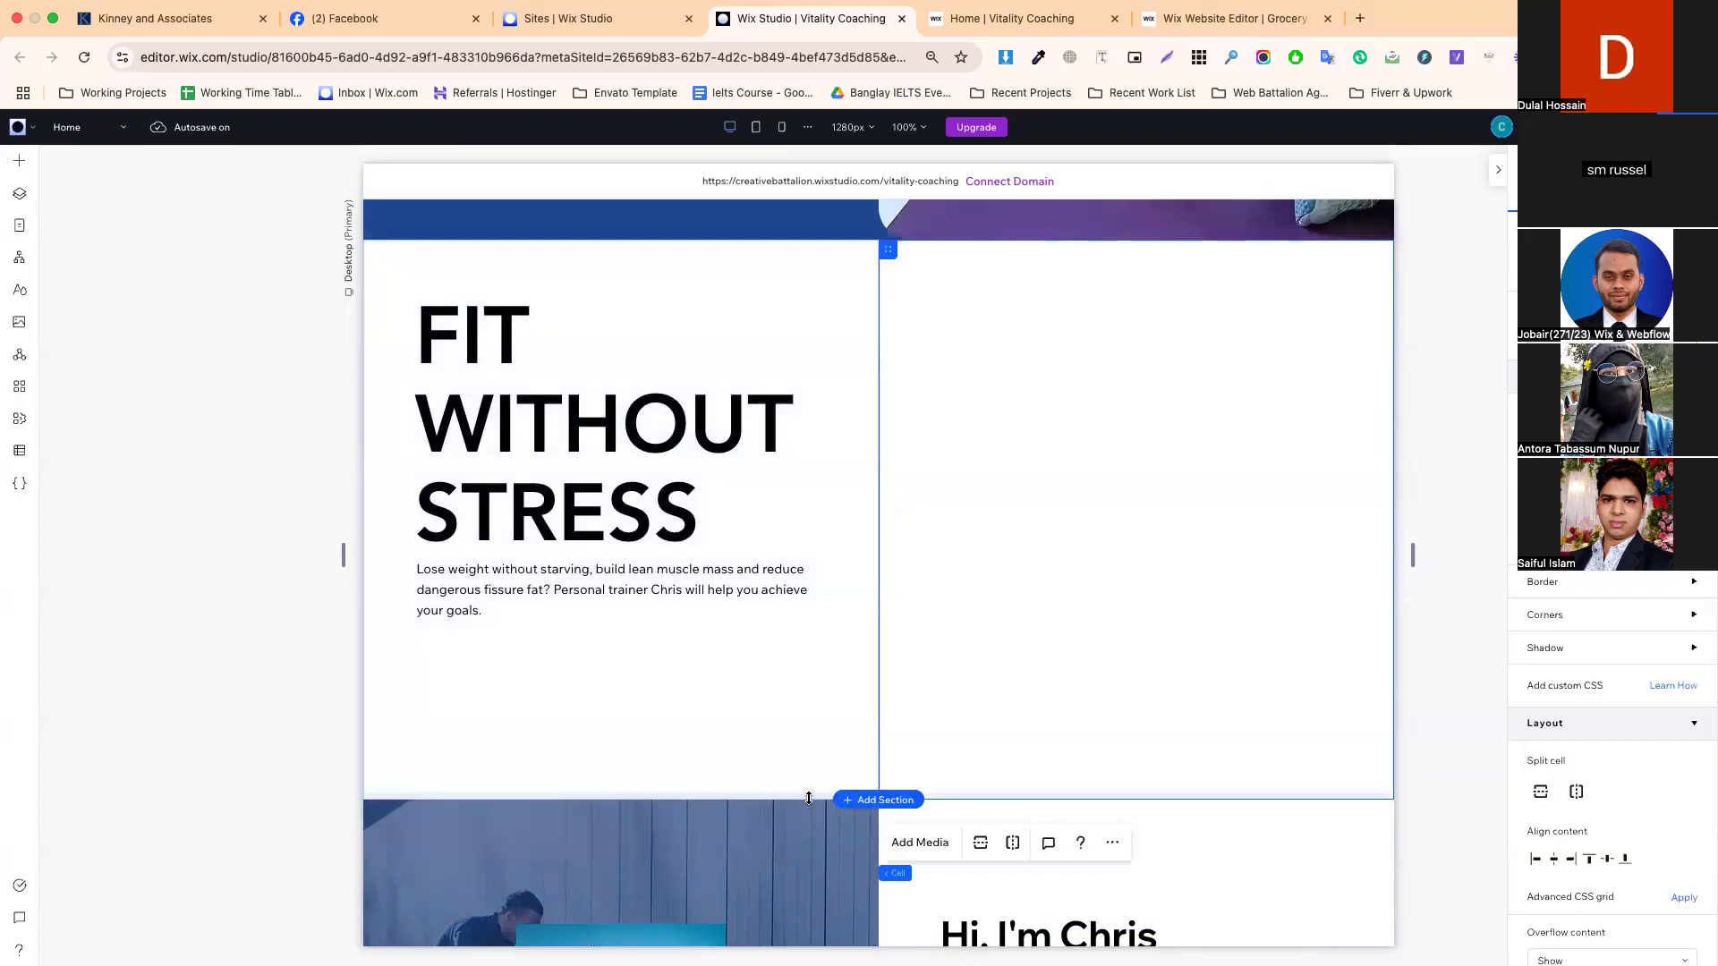
left_click_drag(802, 700, 802, 707)
left_click(778, 661)
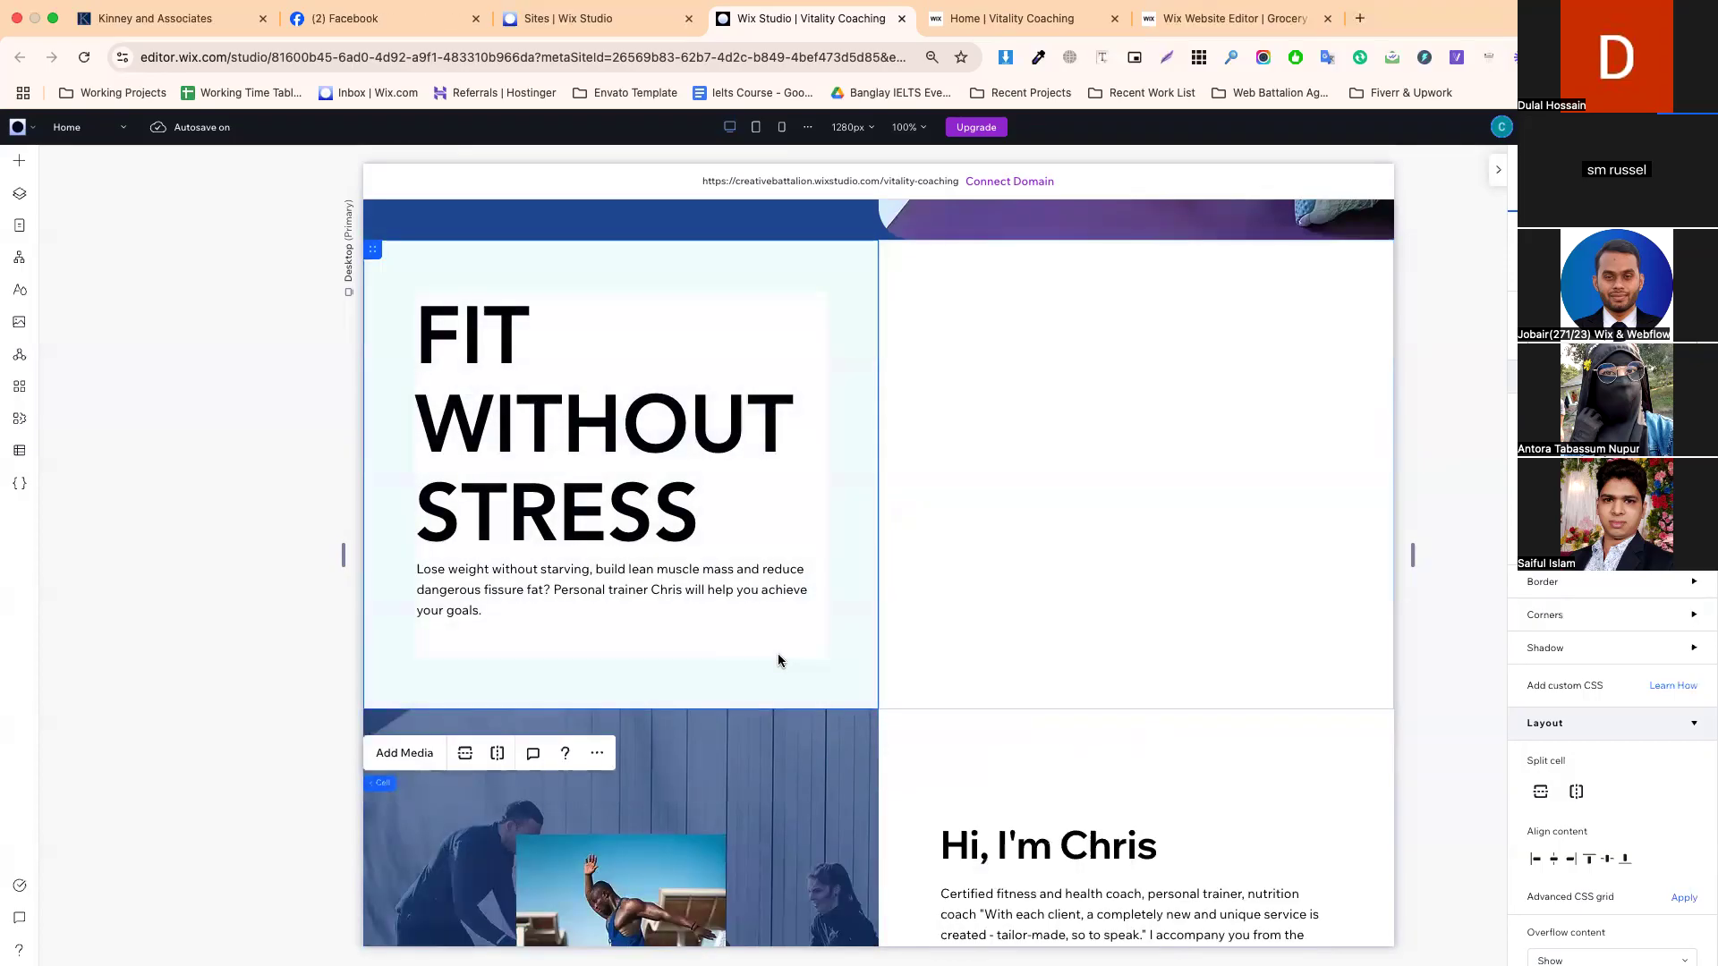
left_click(253, 483)
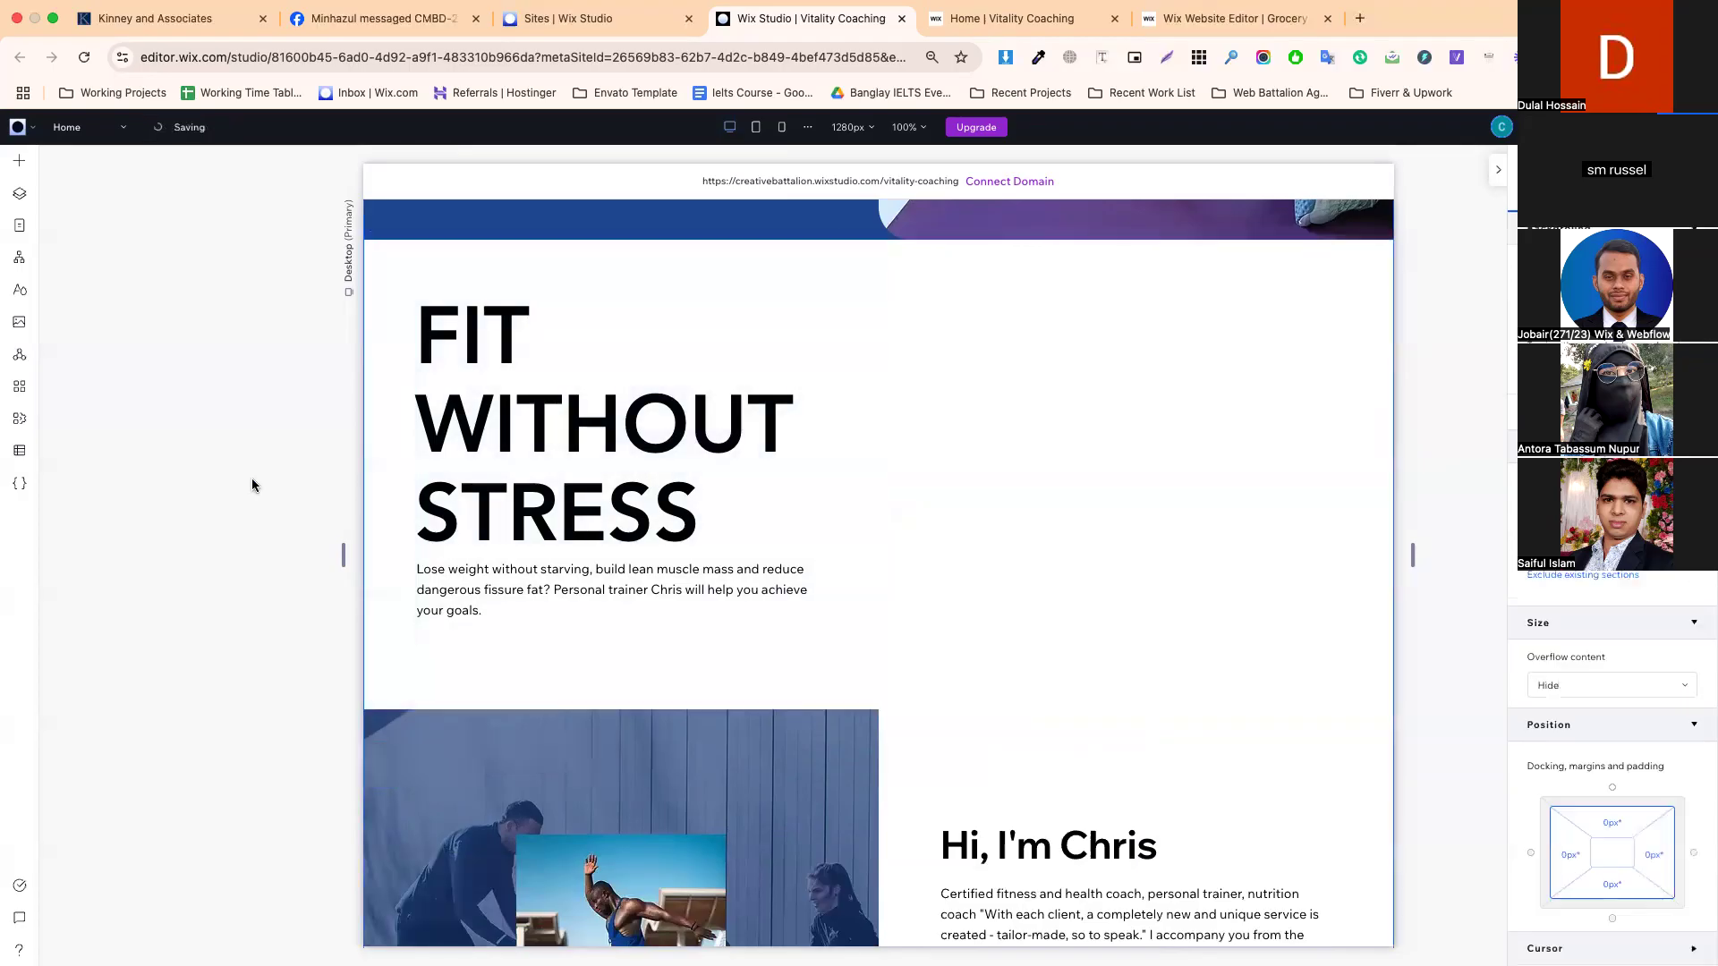
- Fill the new section's background with the dark blue theme color that matches the hero
left_click(871, 303)
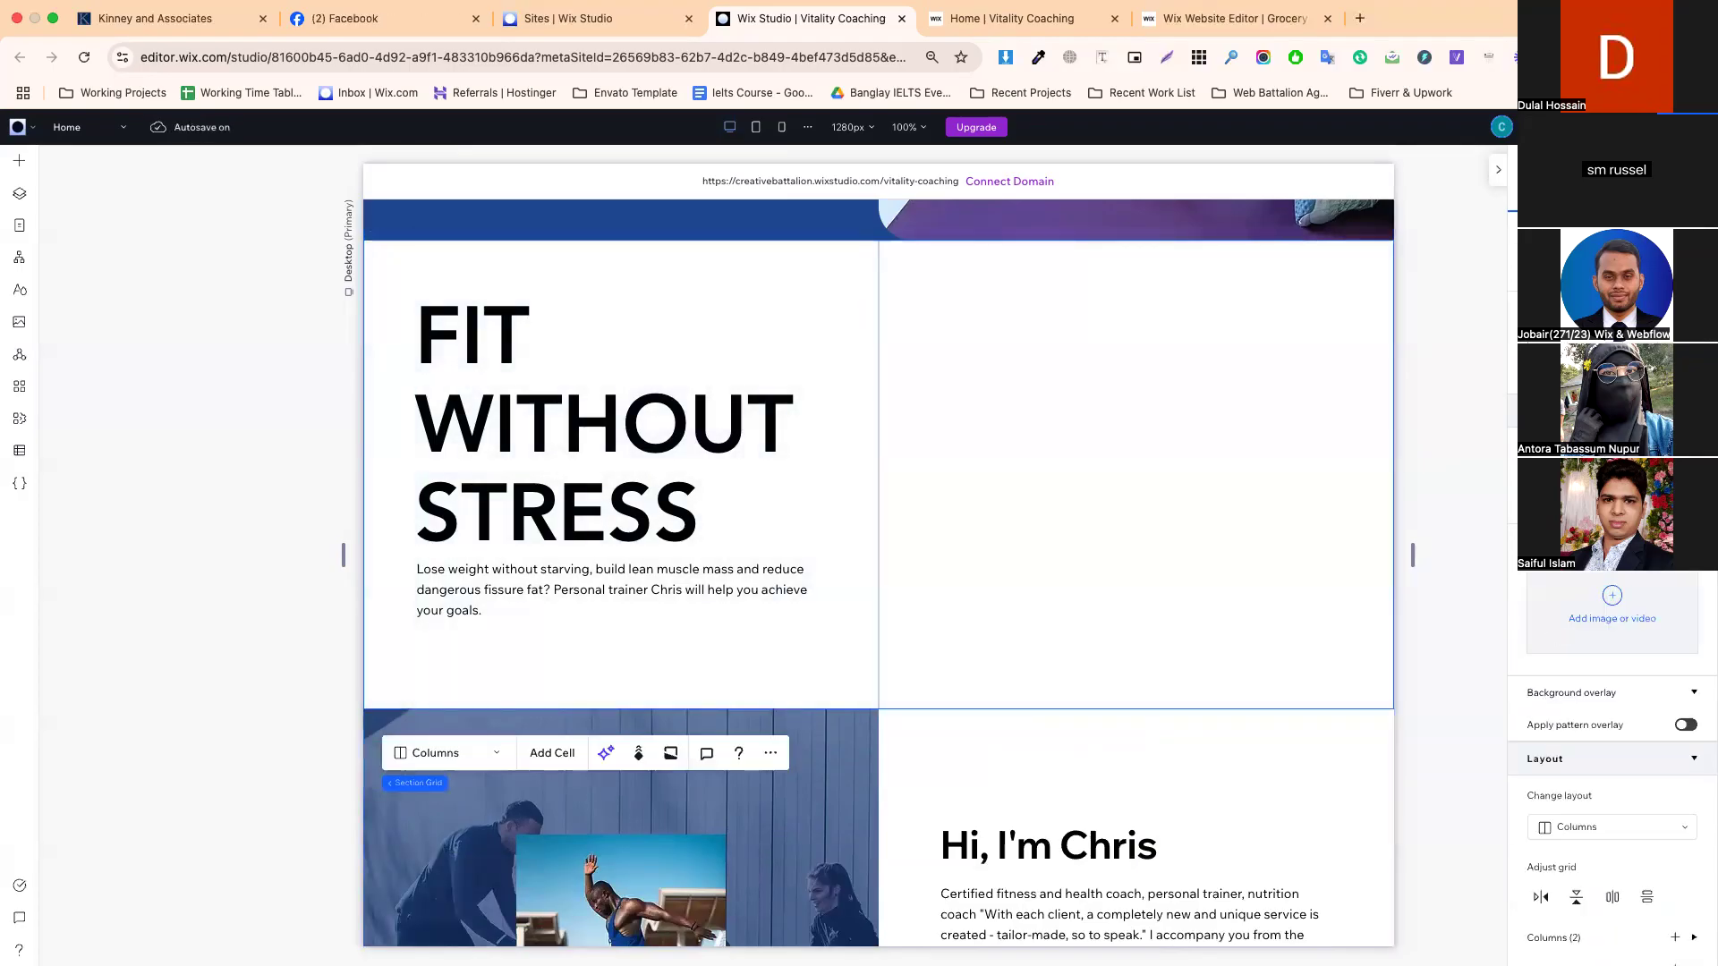
left_click(1612, 598)
left_click(1556, 677)
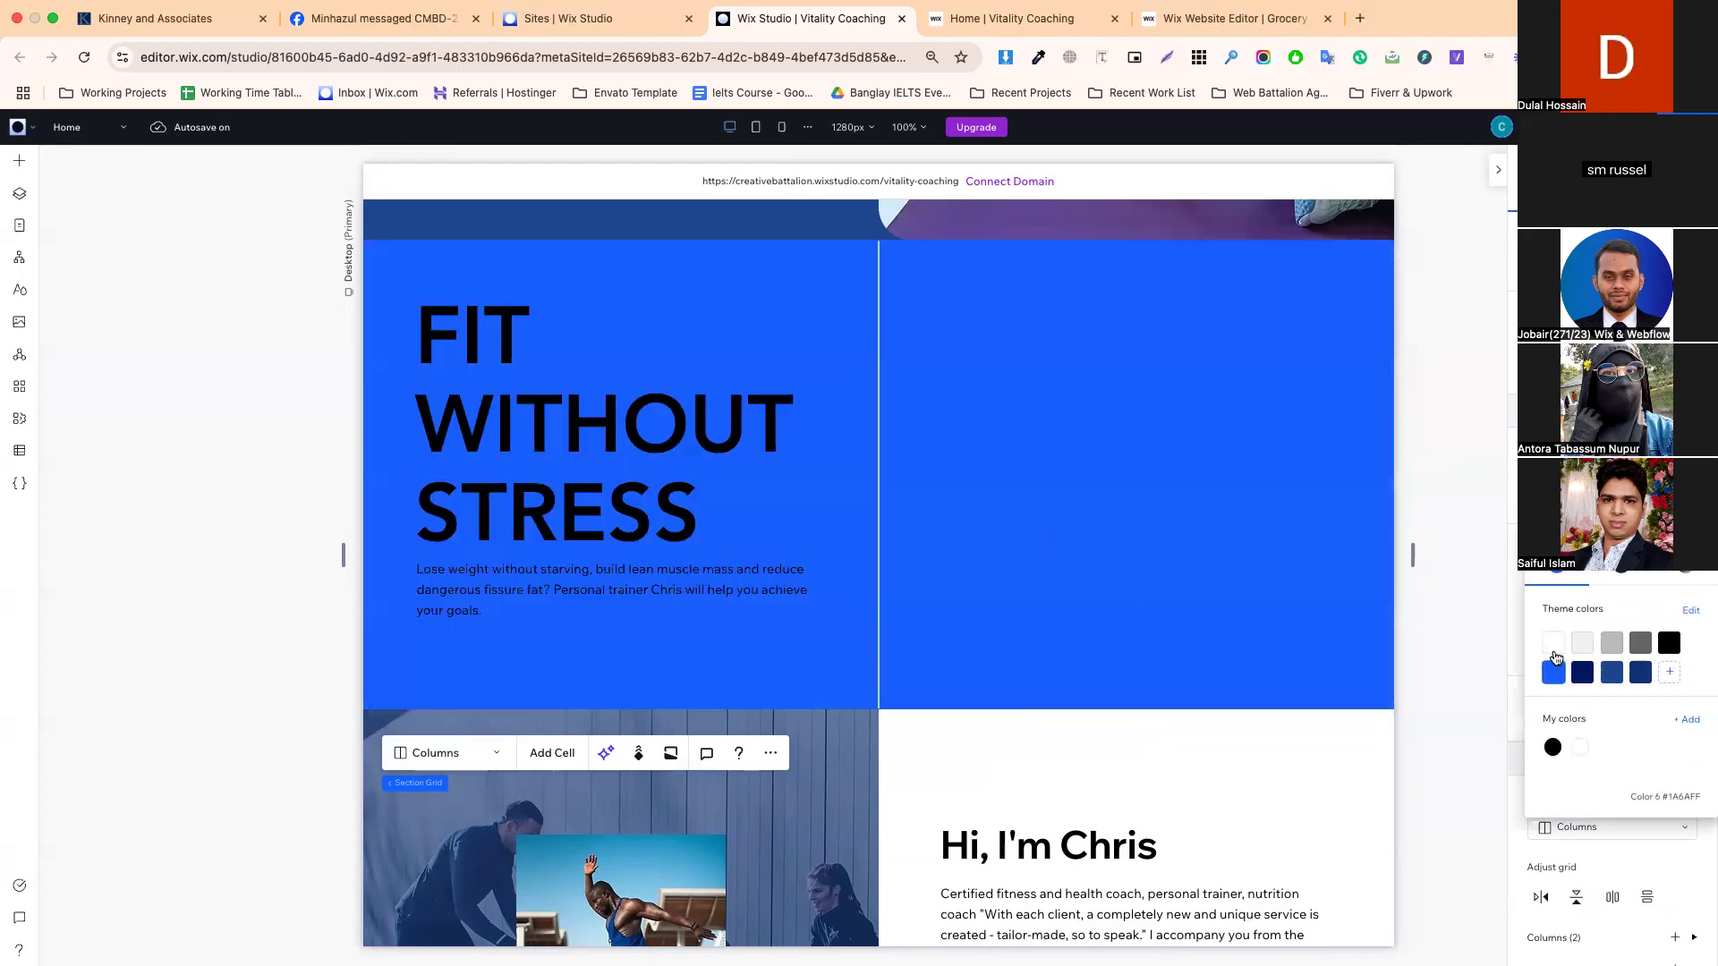
left_click(1612, 672)
left_click(595, 430)
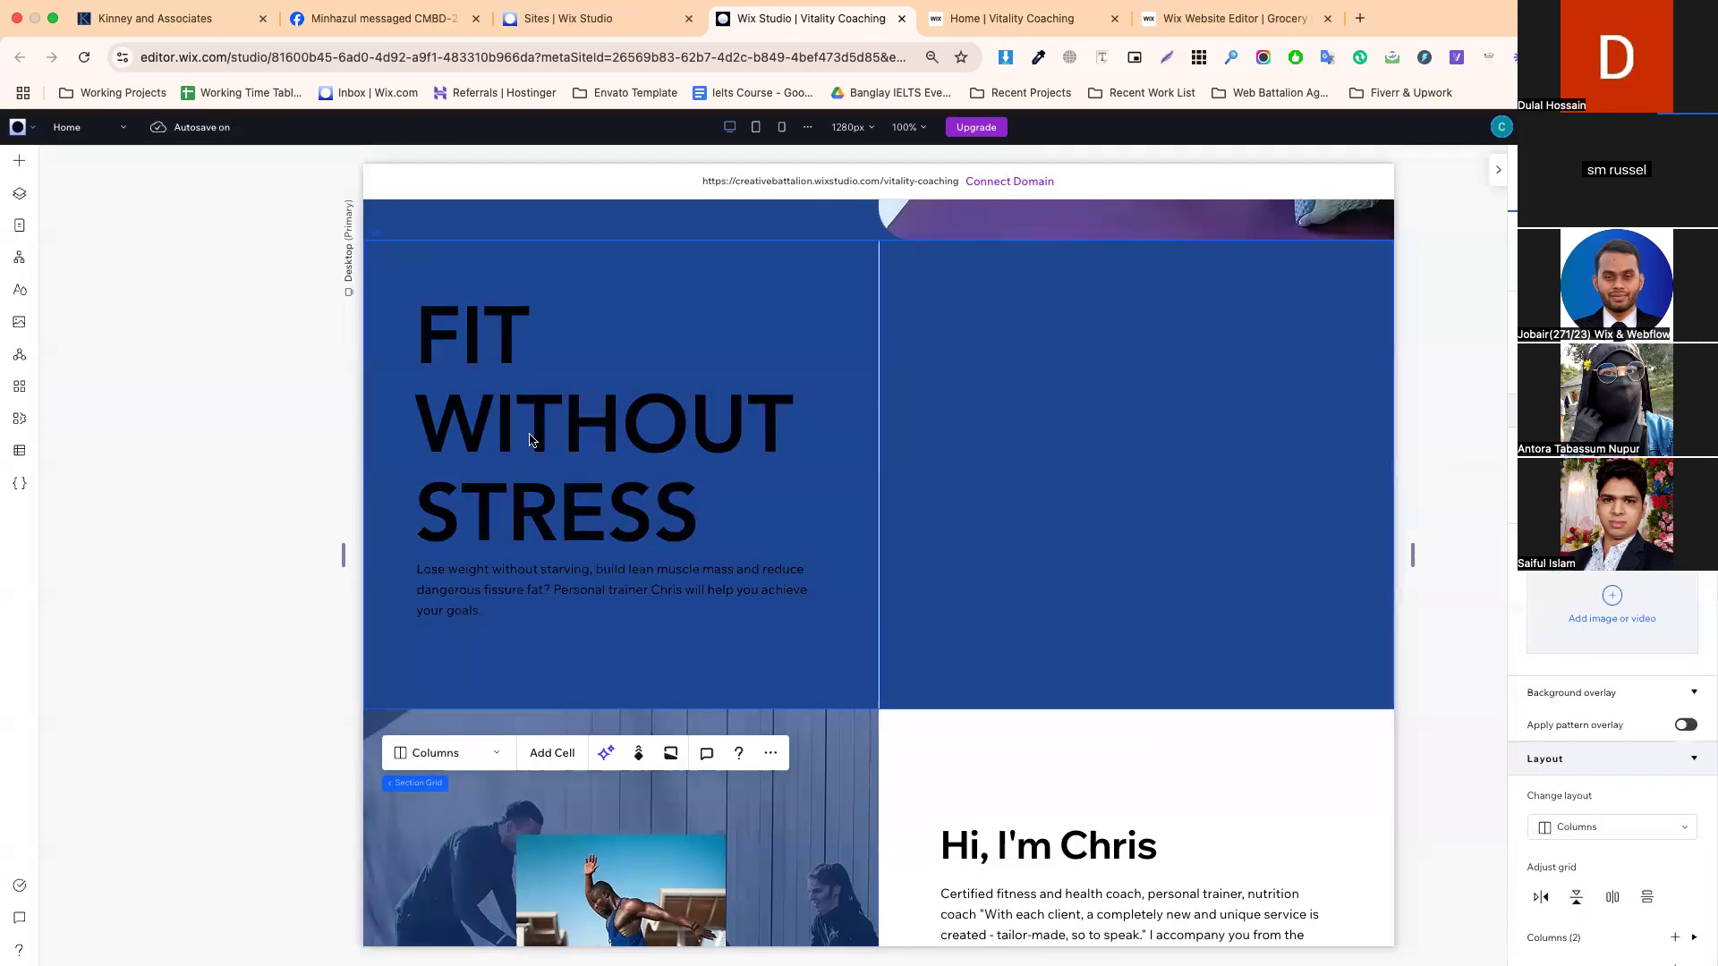
- Set the new section's "FIT WITHOUT STRESS" title color to the white theme color
left_click(529, 439)
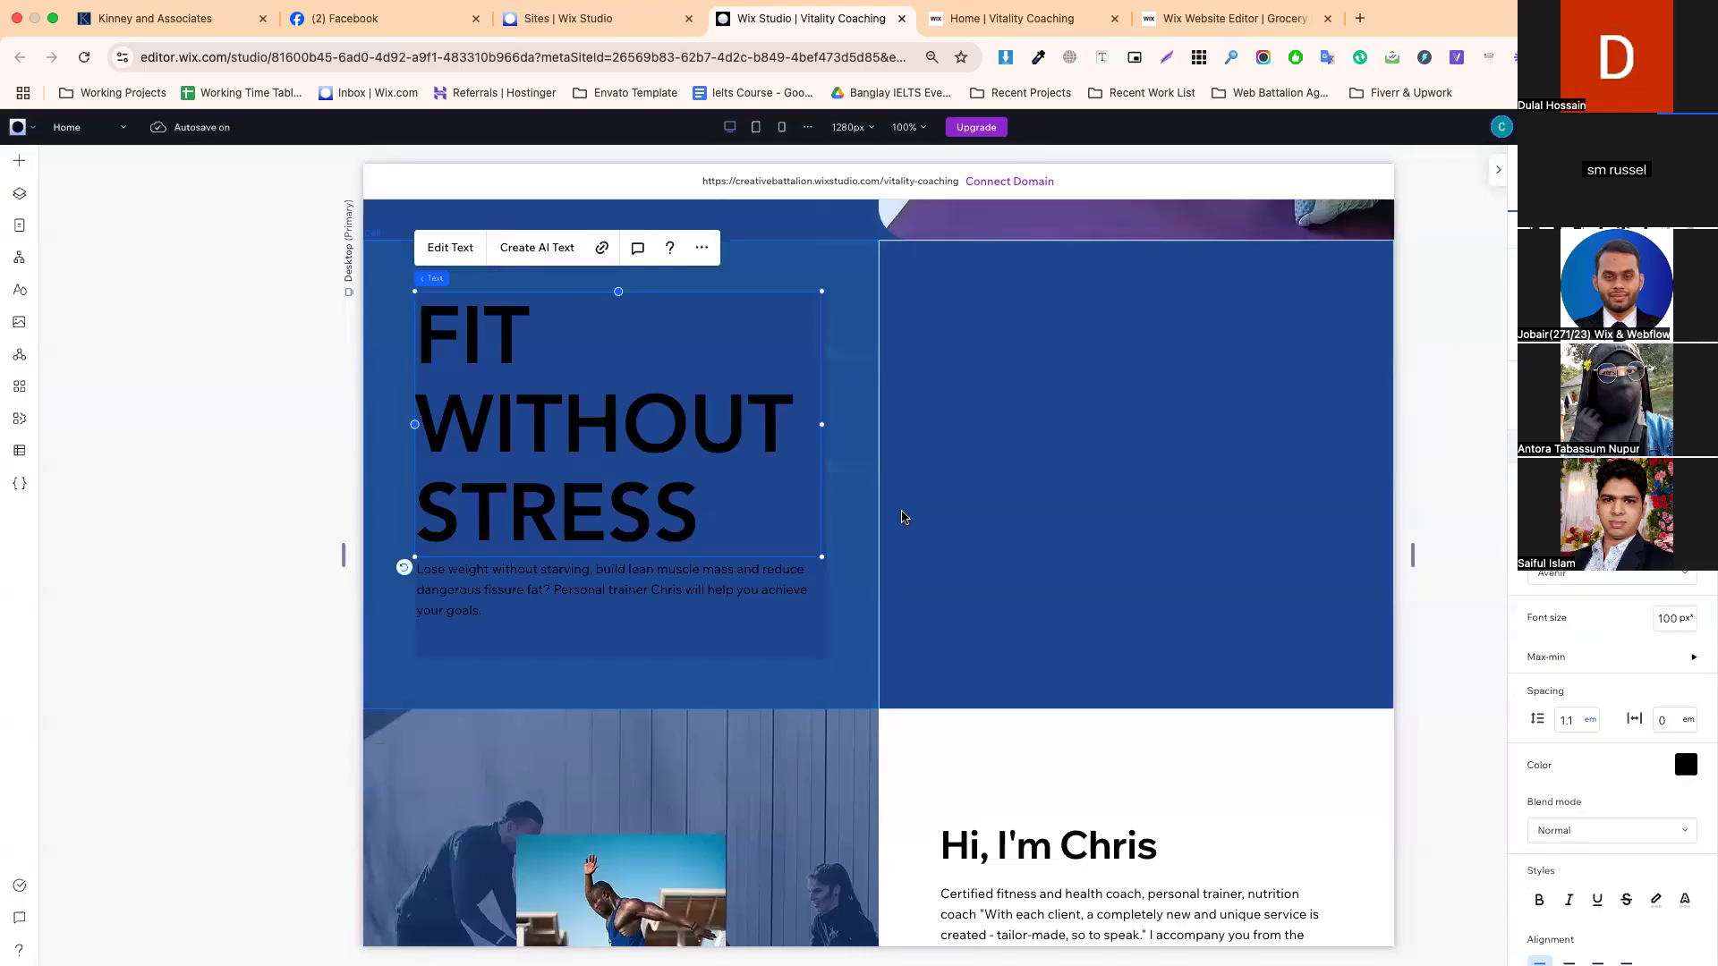
left_click(1685, 766)
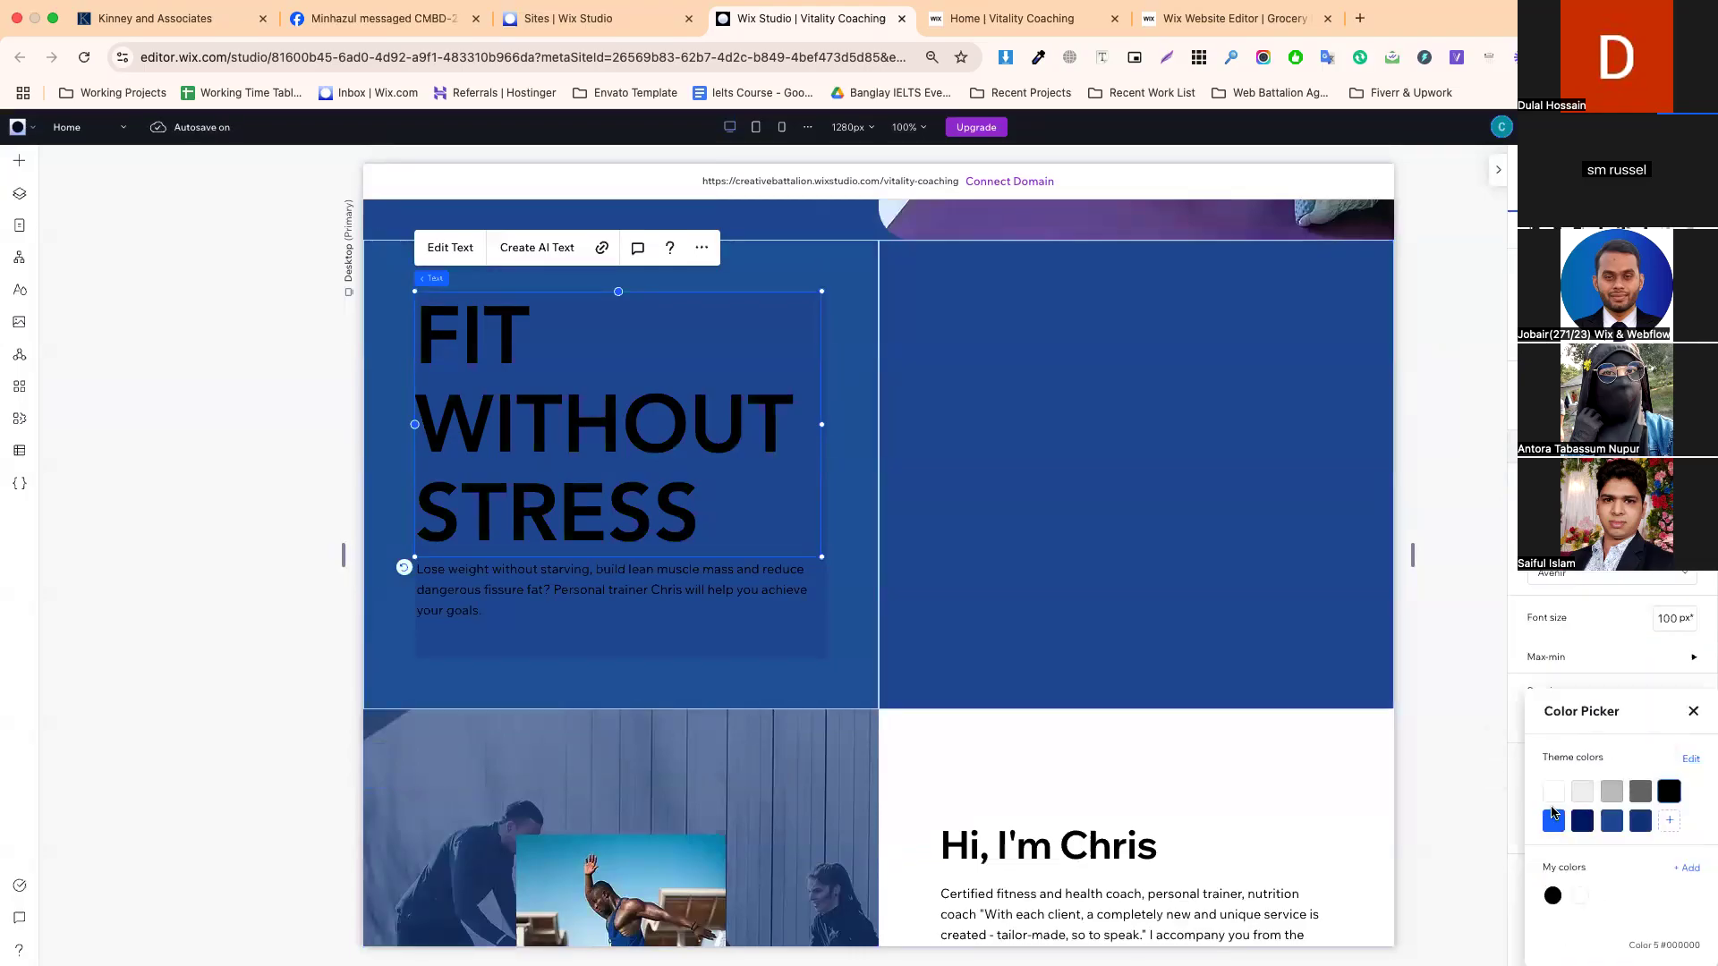
left_click(1555, 794)
left_click(698, 608)
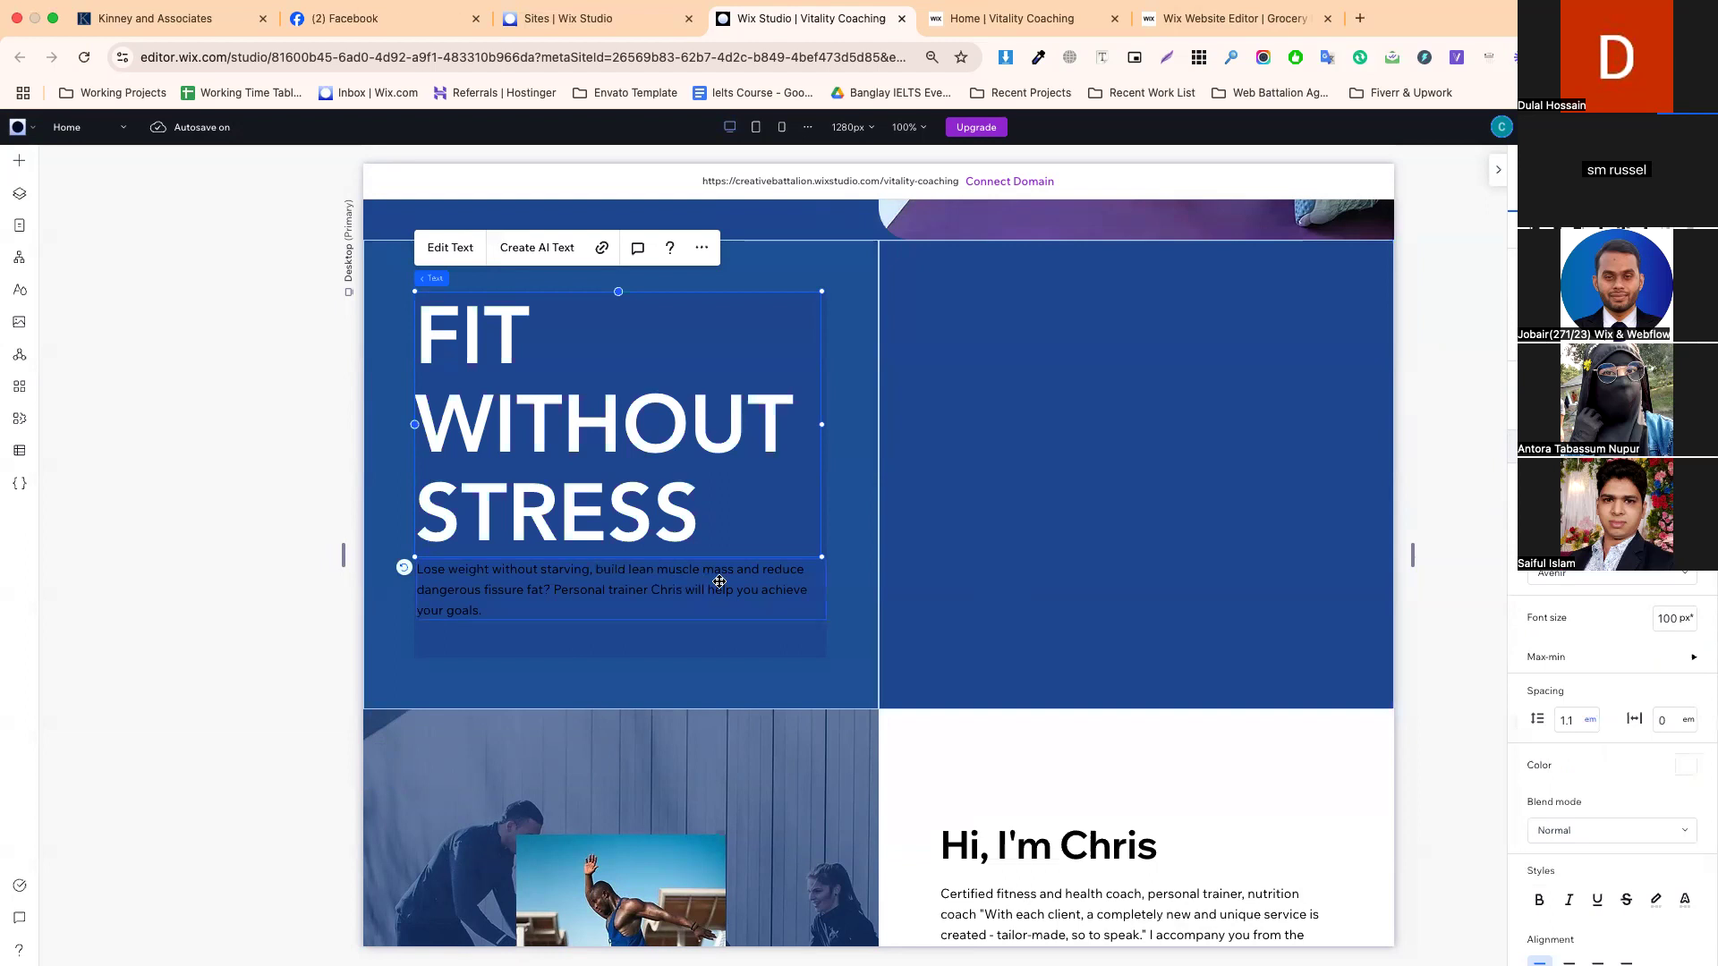
- Set the text color of the paragraph below the new title to the white theme color
left_click(717, 582)
left_click(1685, 768)
left_click(1557, 792)
left_click(980, 551)
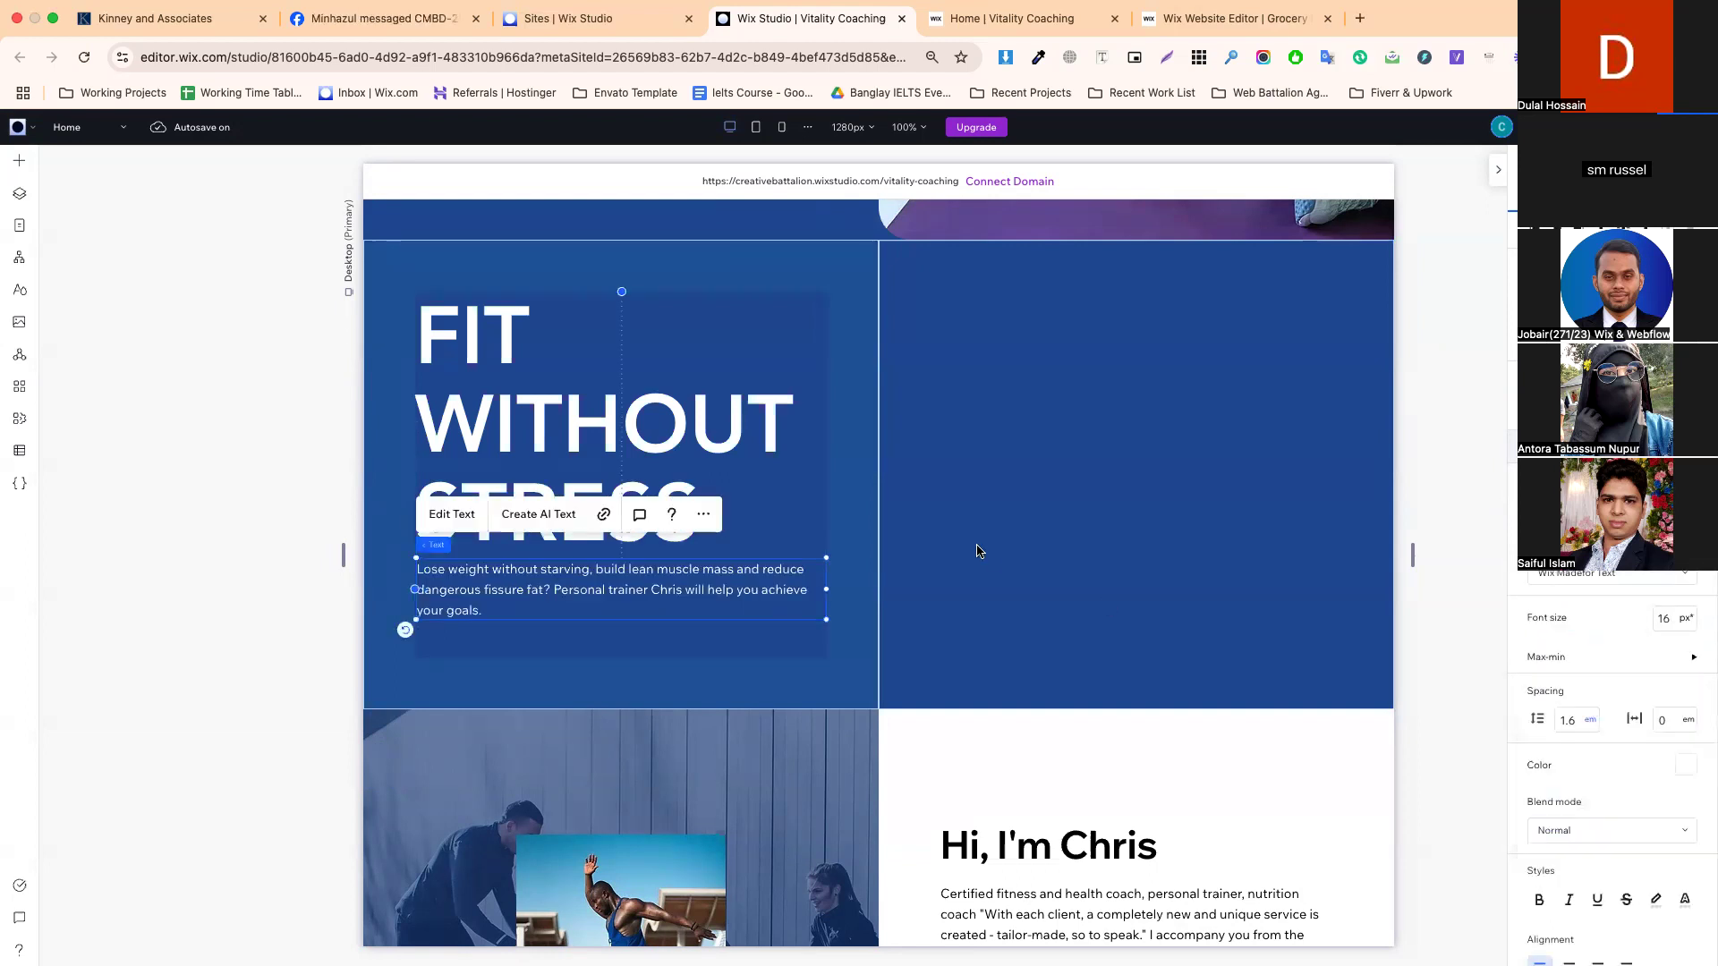
- Copy the Learn More Now button from the original hero's stack
left_click(22, 161)
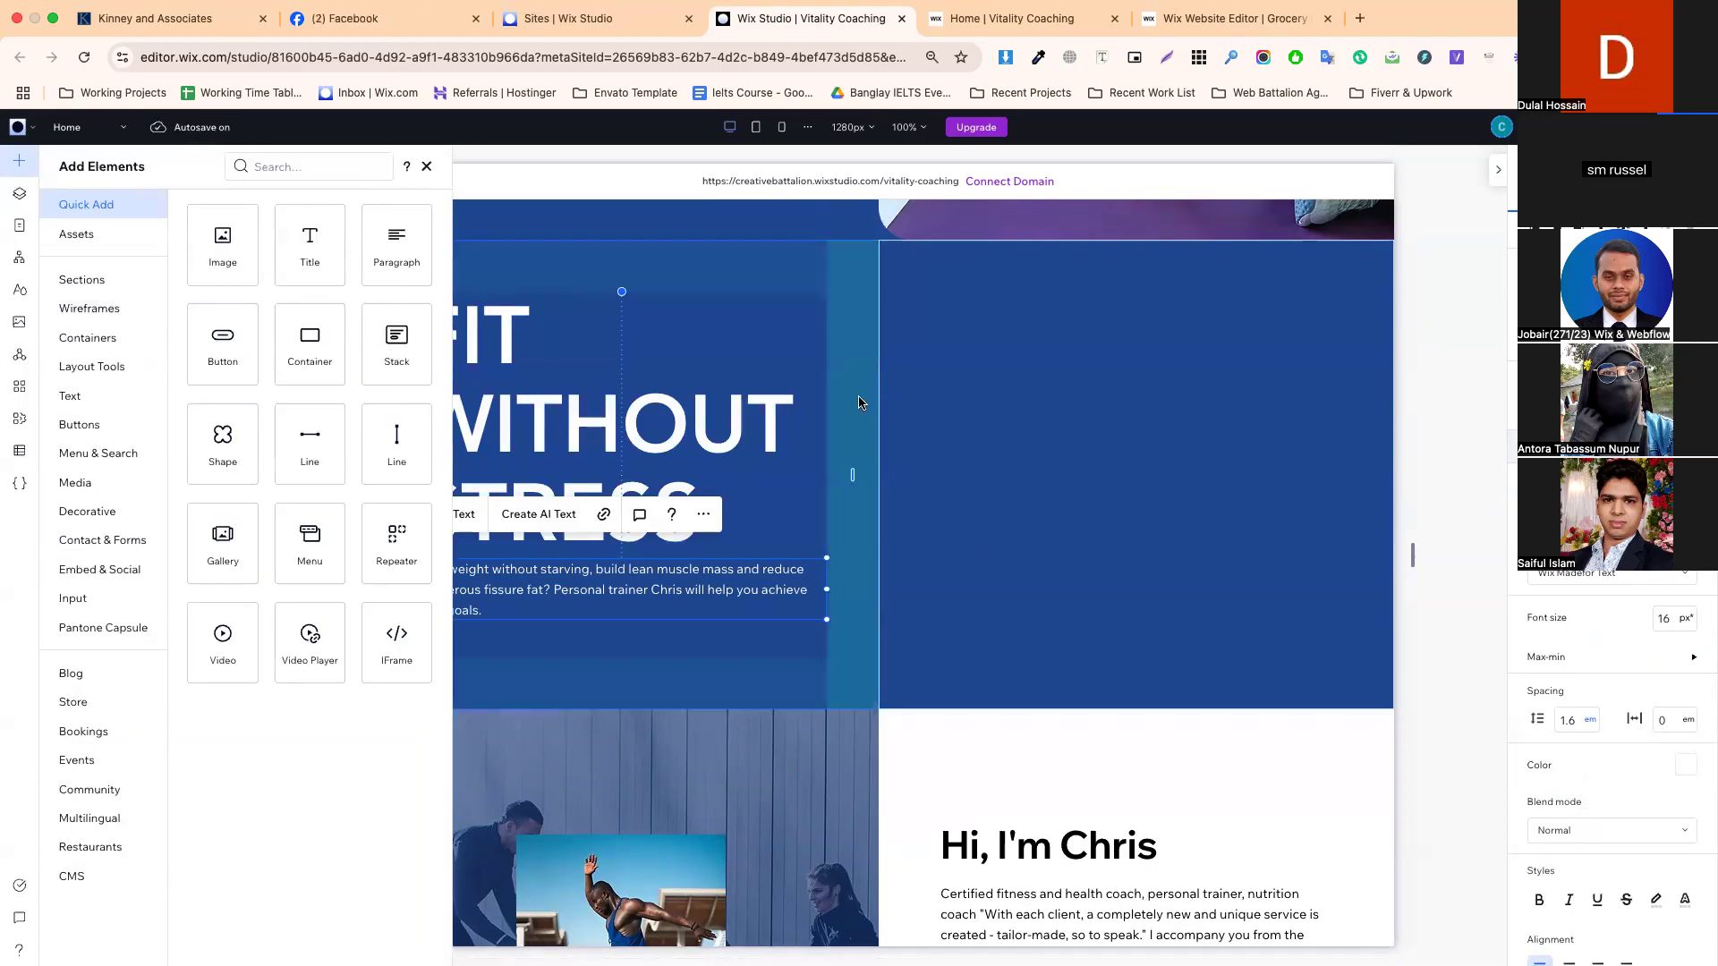
left_click(803, 399)
scroll(804, 399, "up", 3)
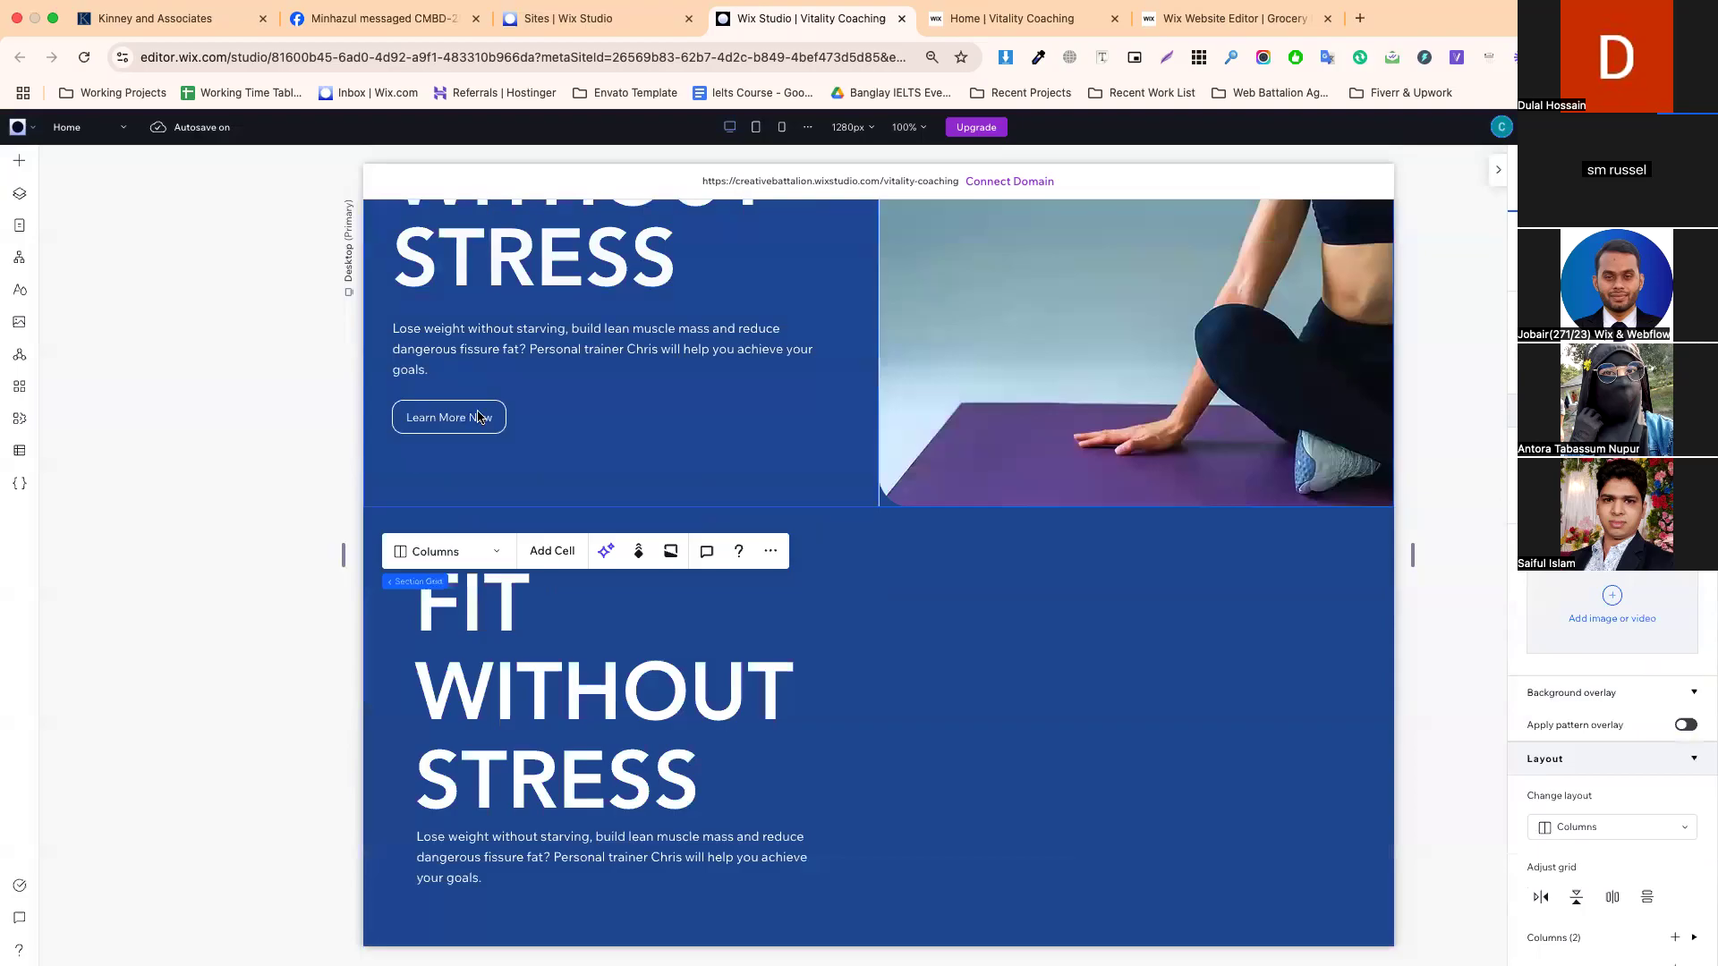
left_click(457, 420)
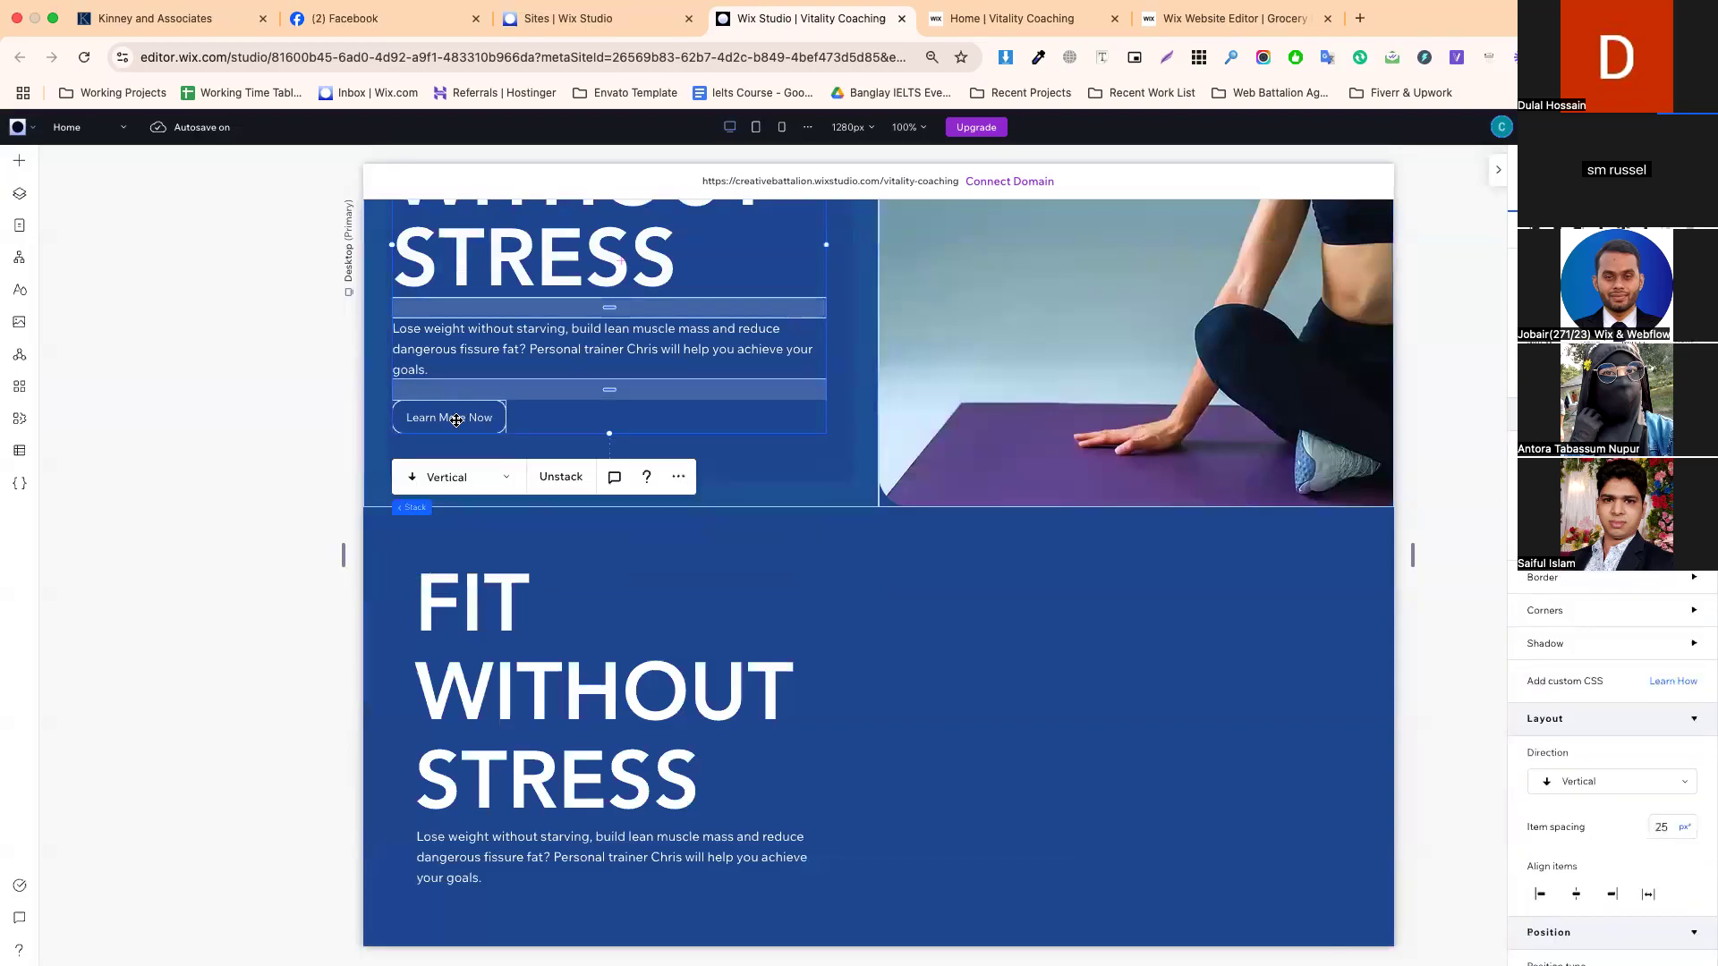
left_click(457, 421)
right_click(465, 416)
left_click(522, 491)
- Paste the copied Learn More Now button into the new section's left cell and place it left-aligned below the paragraph
scroll(523, 596, "down", 5)
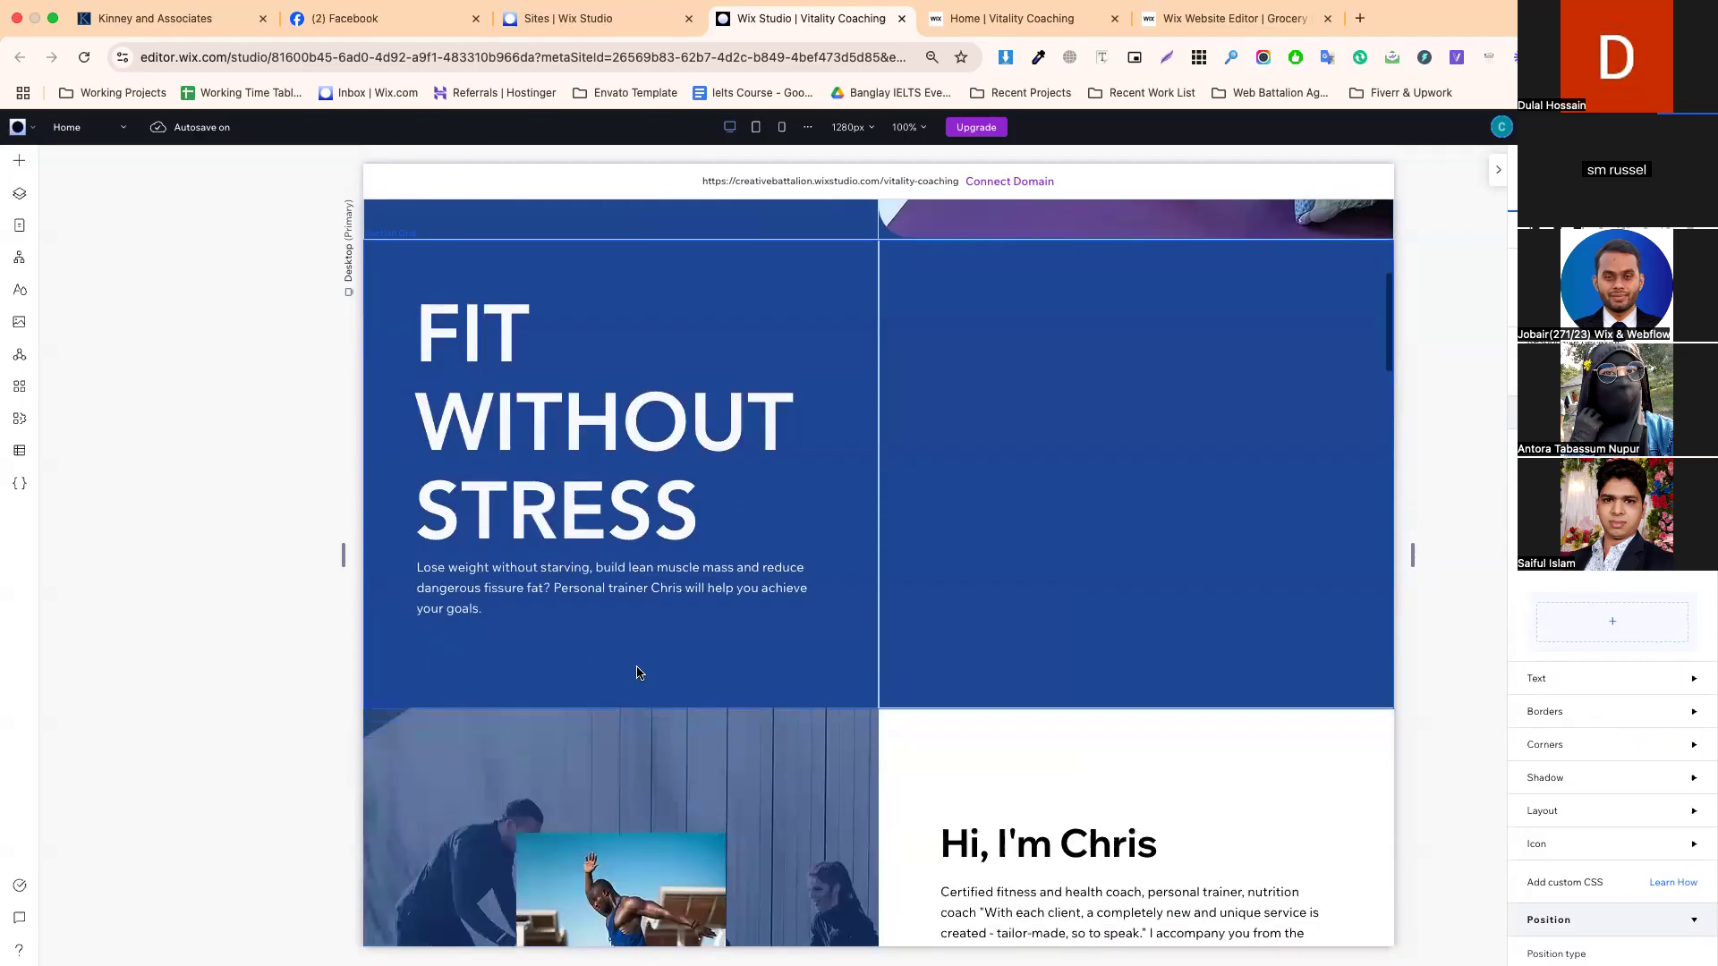
left_click(521, 595)
left_click(522, 595)
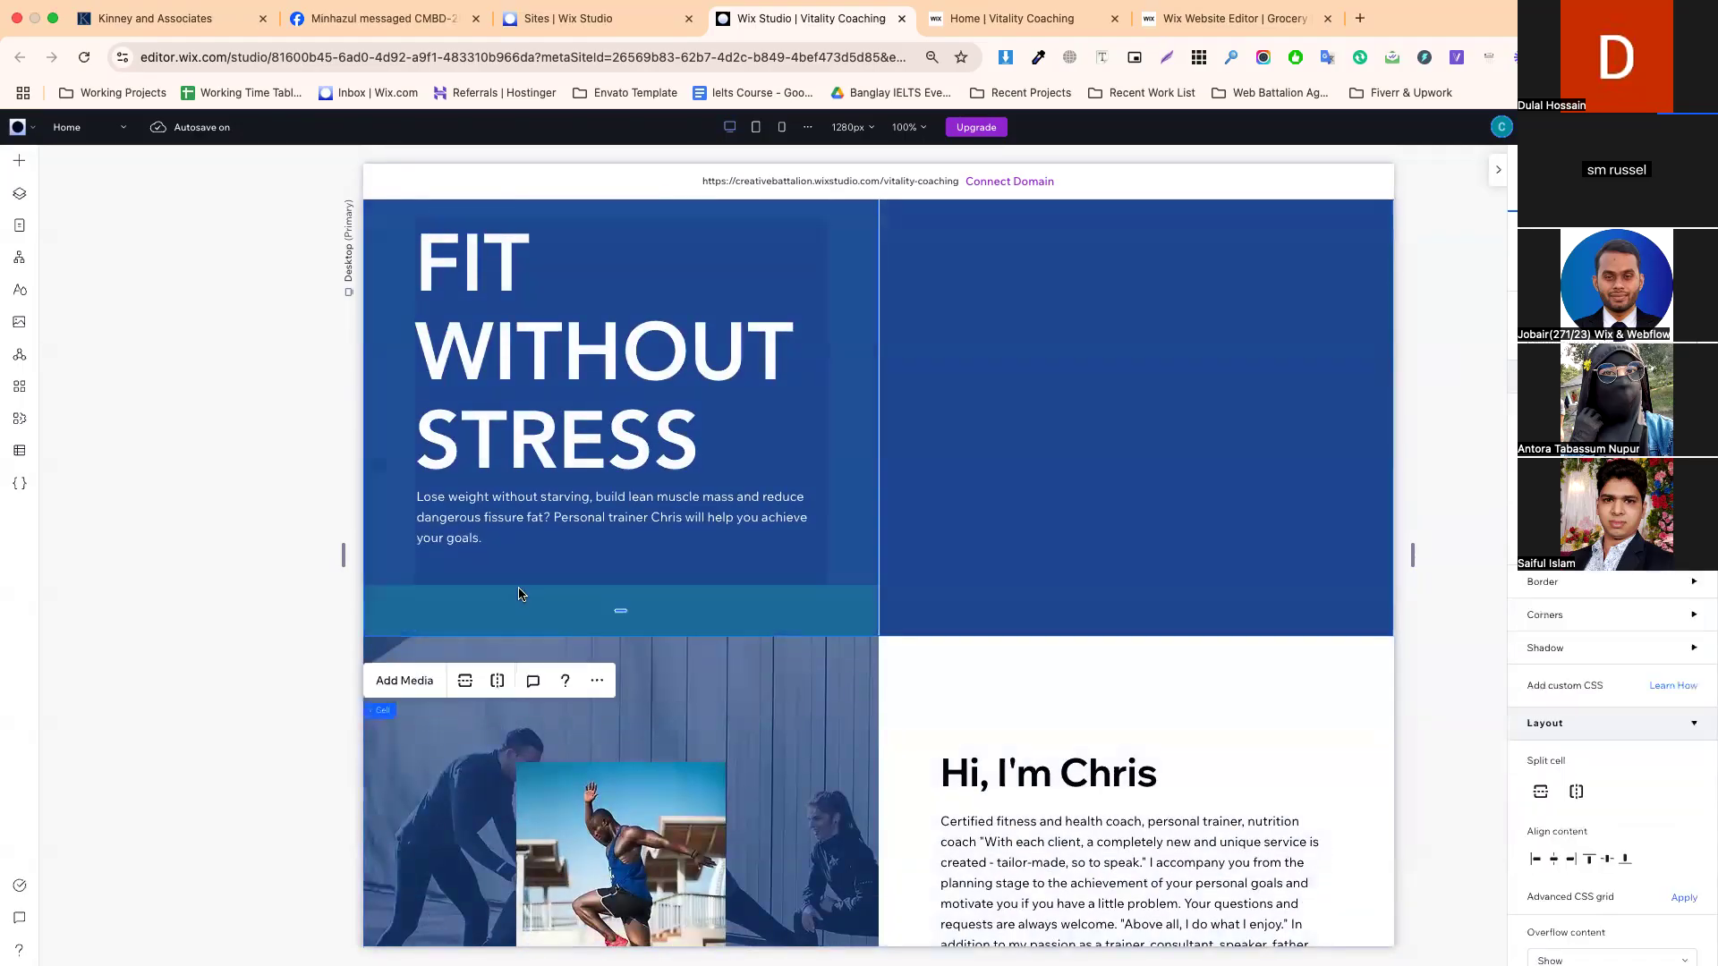
key("super+v")
left_click_drag(621, 399, 471, 580)
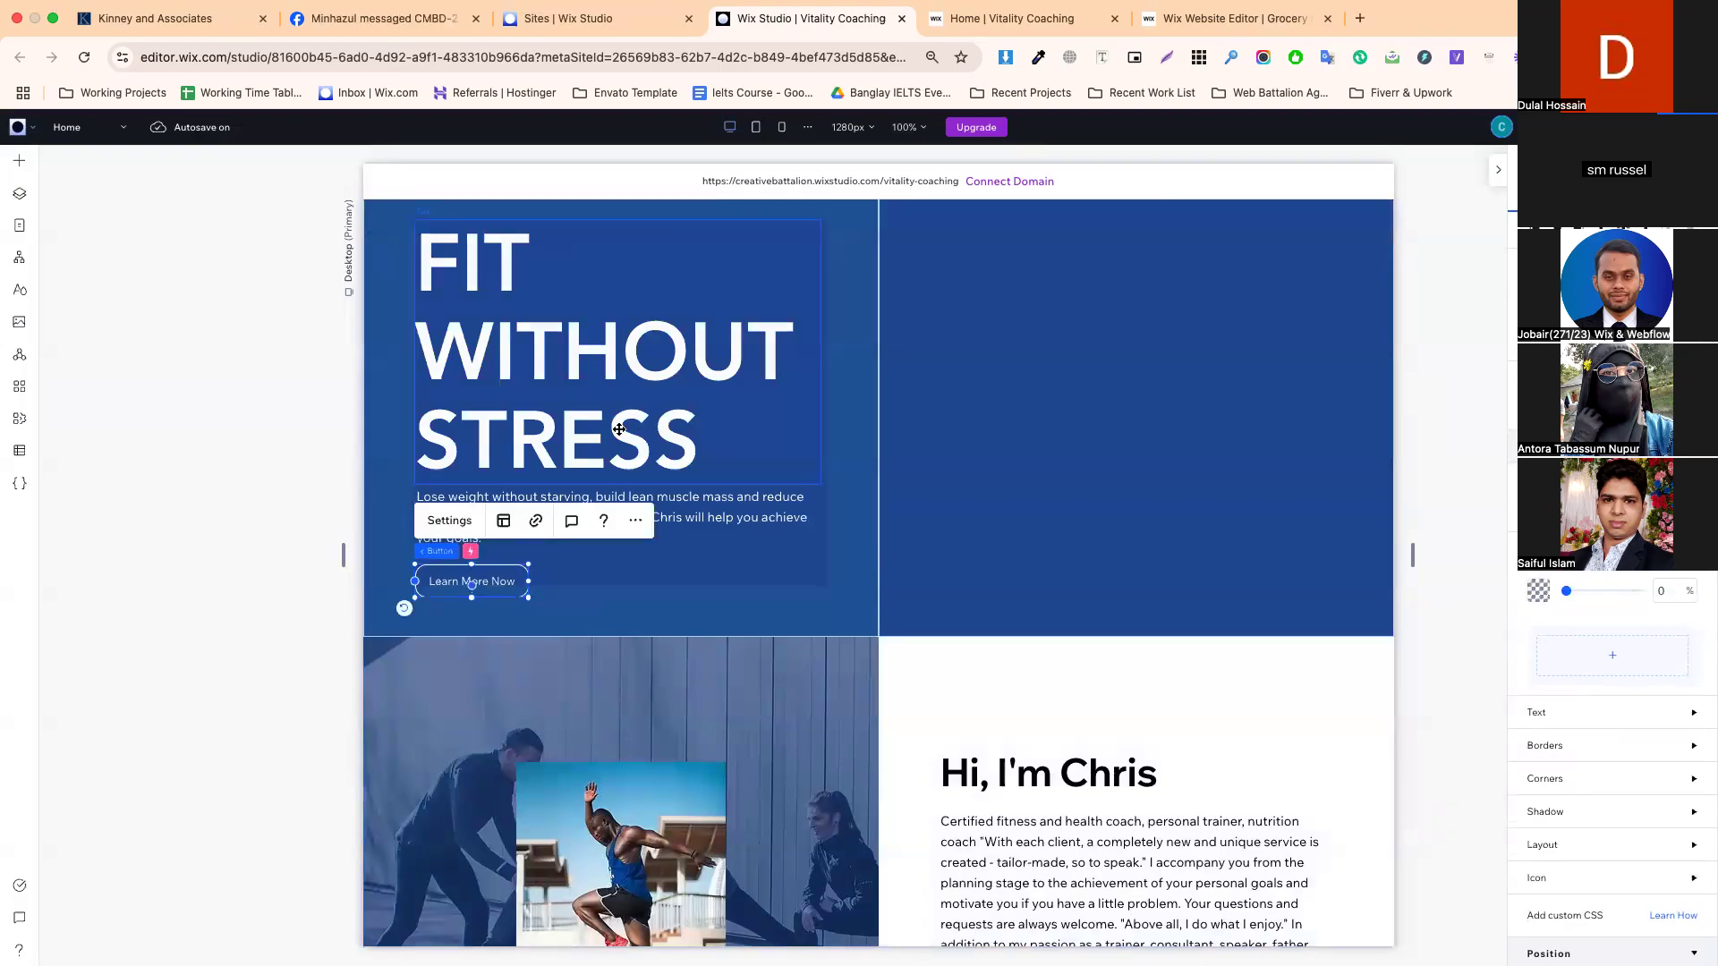
- Extend the new section's height slightly and move the Learn More Now button back up just below the paragraph
left_click(617, 602)
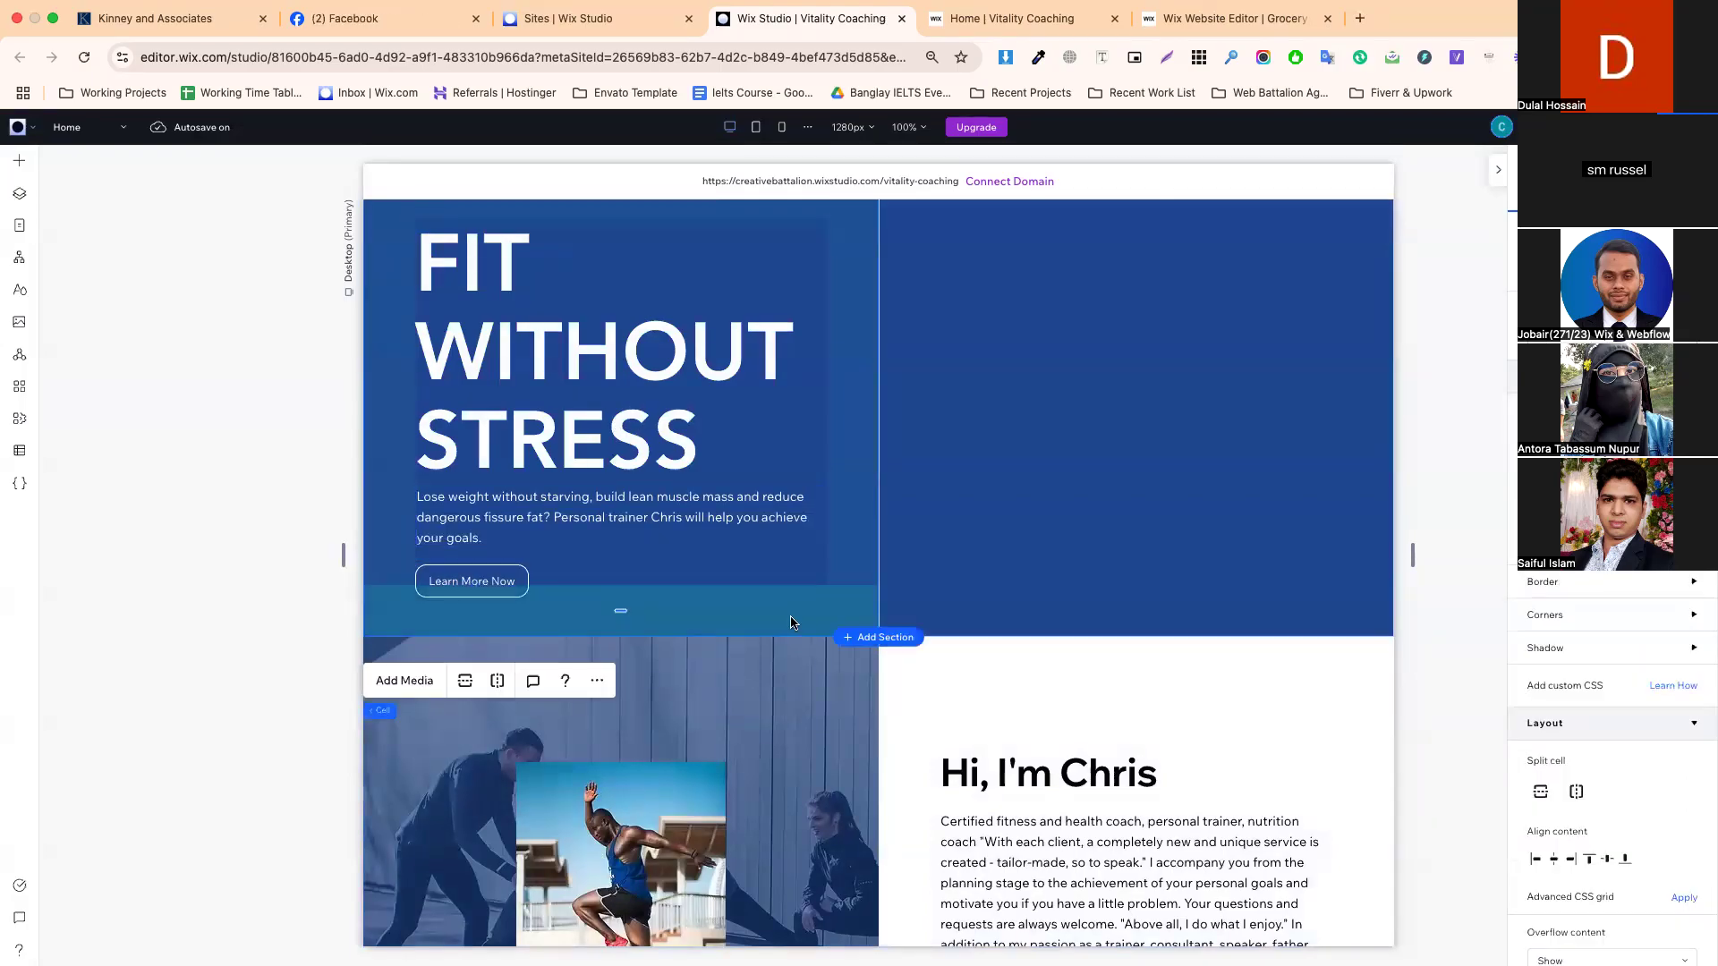
left_click_drag(820, 639, 820, 683)
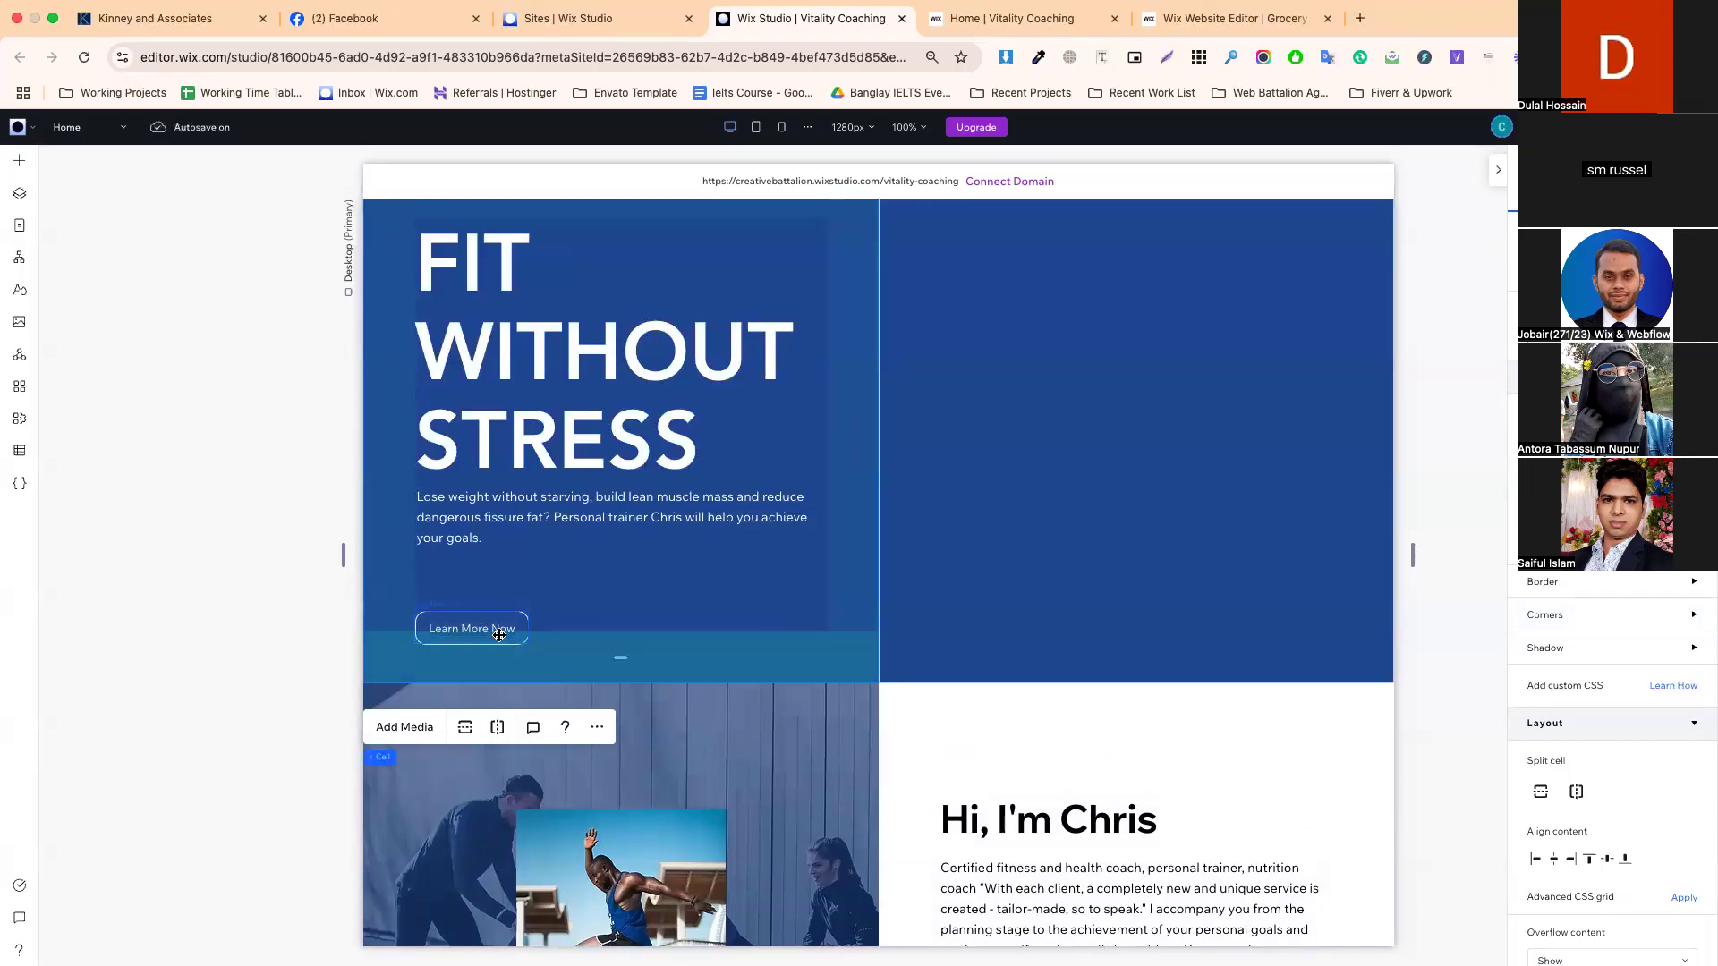
left_click(466, 627)
left_click_drag(467, 627, 465, 576)
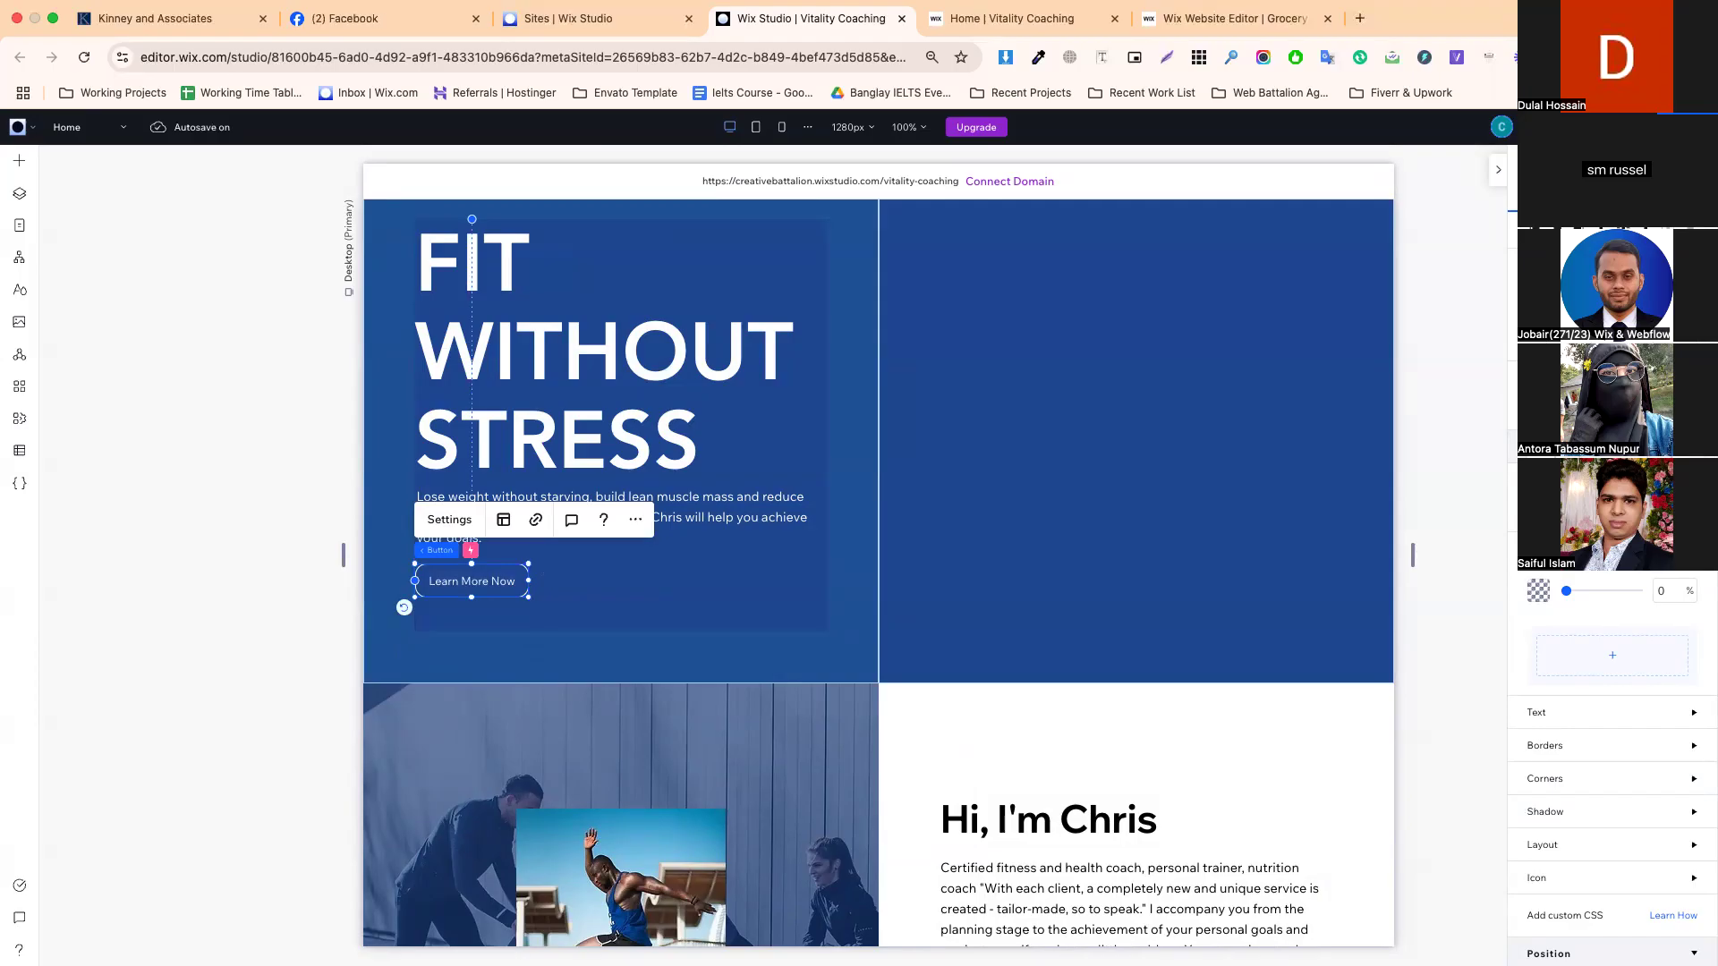
left_click(617, 579)
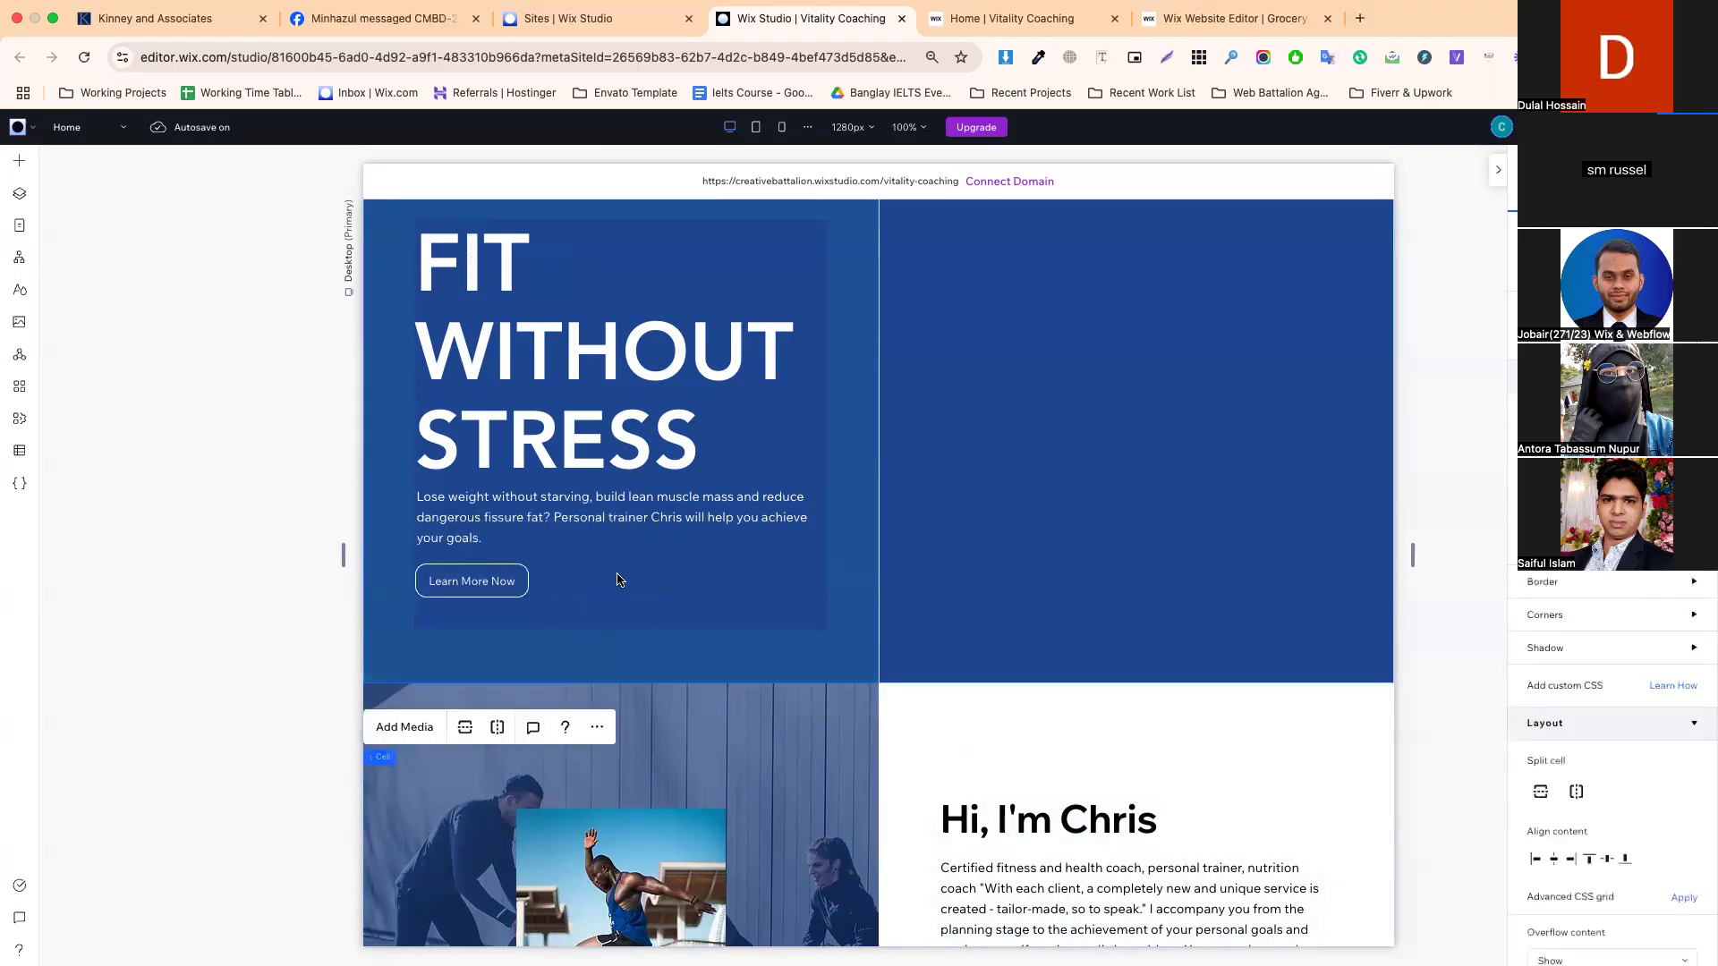
- Add an image to the new section's empty right cell and stretch it to fill the whole cell
scroll(615, 579, "up", 4)
left_click(1002, 517)
scroll(1040, 584, "up", 6)
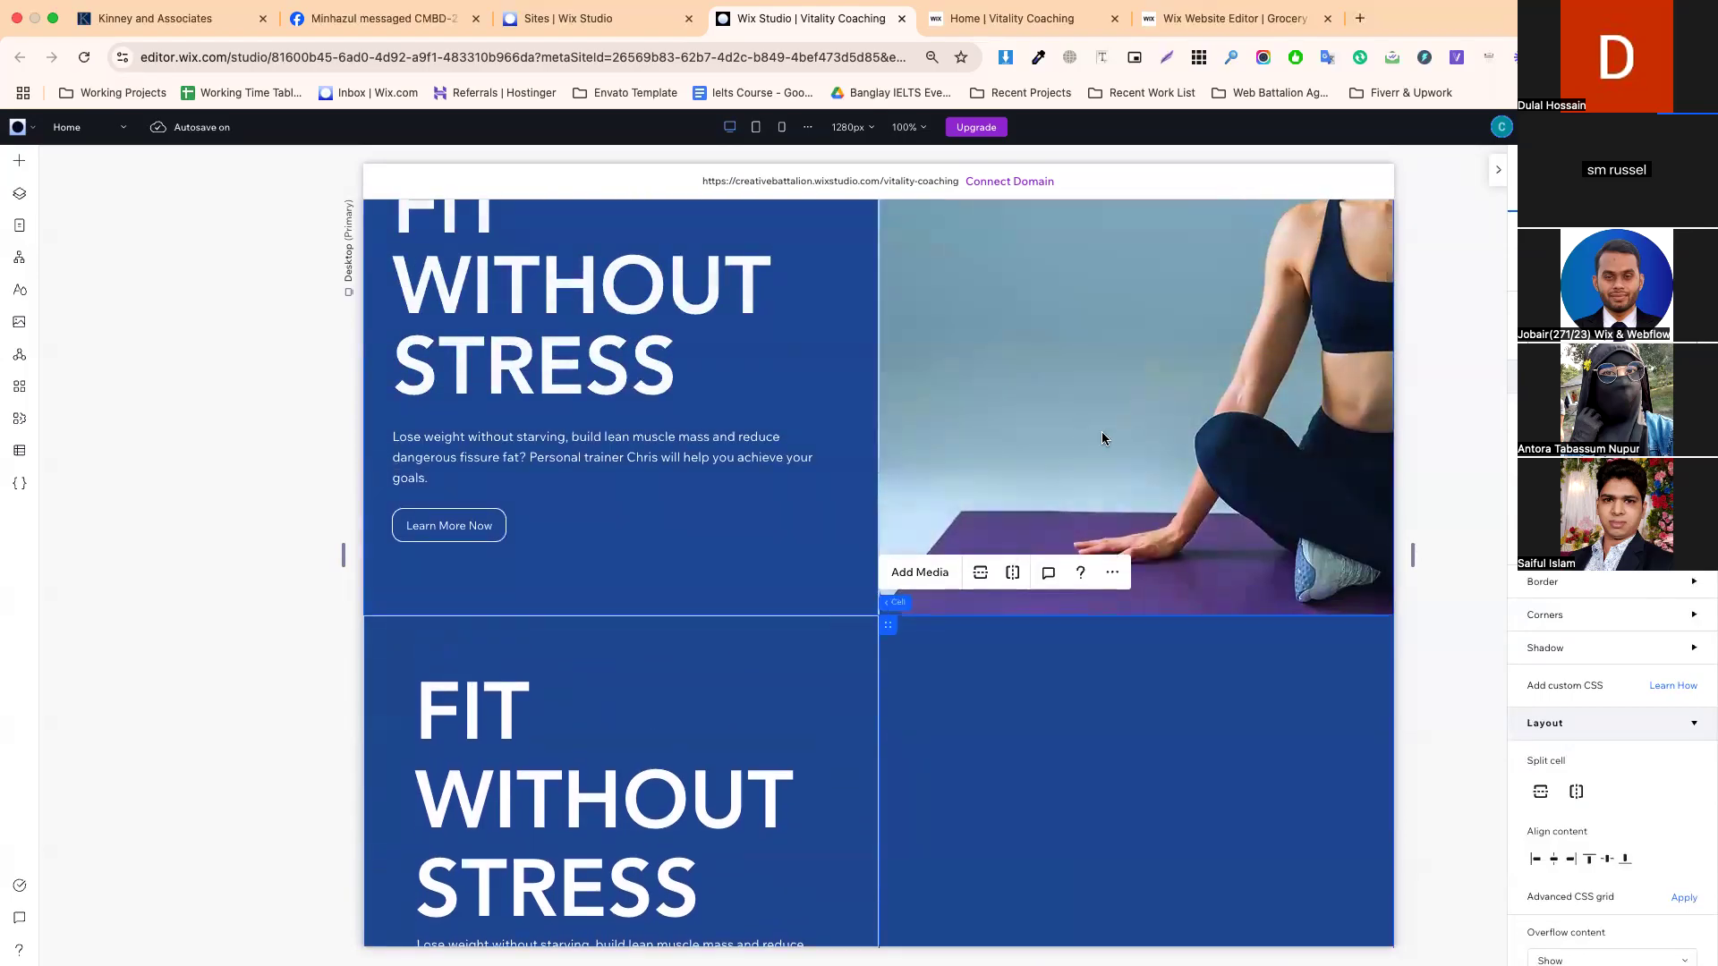
scroll(1040, 716, "down", 2)
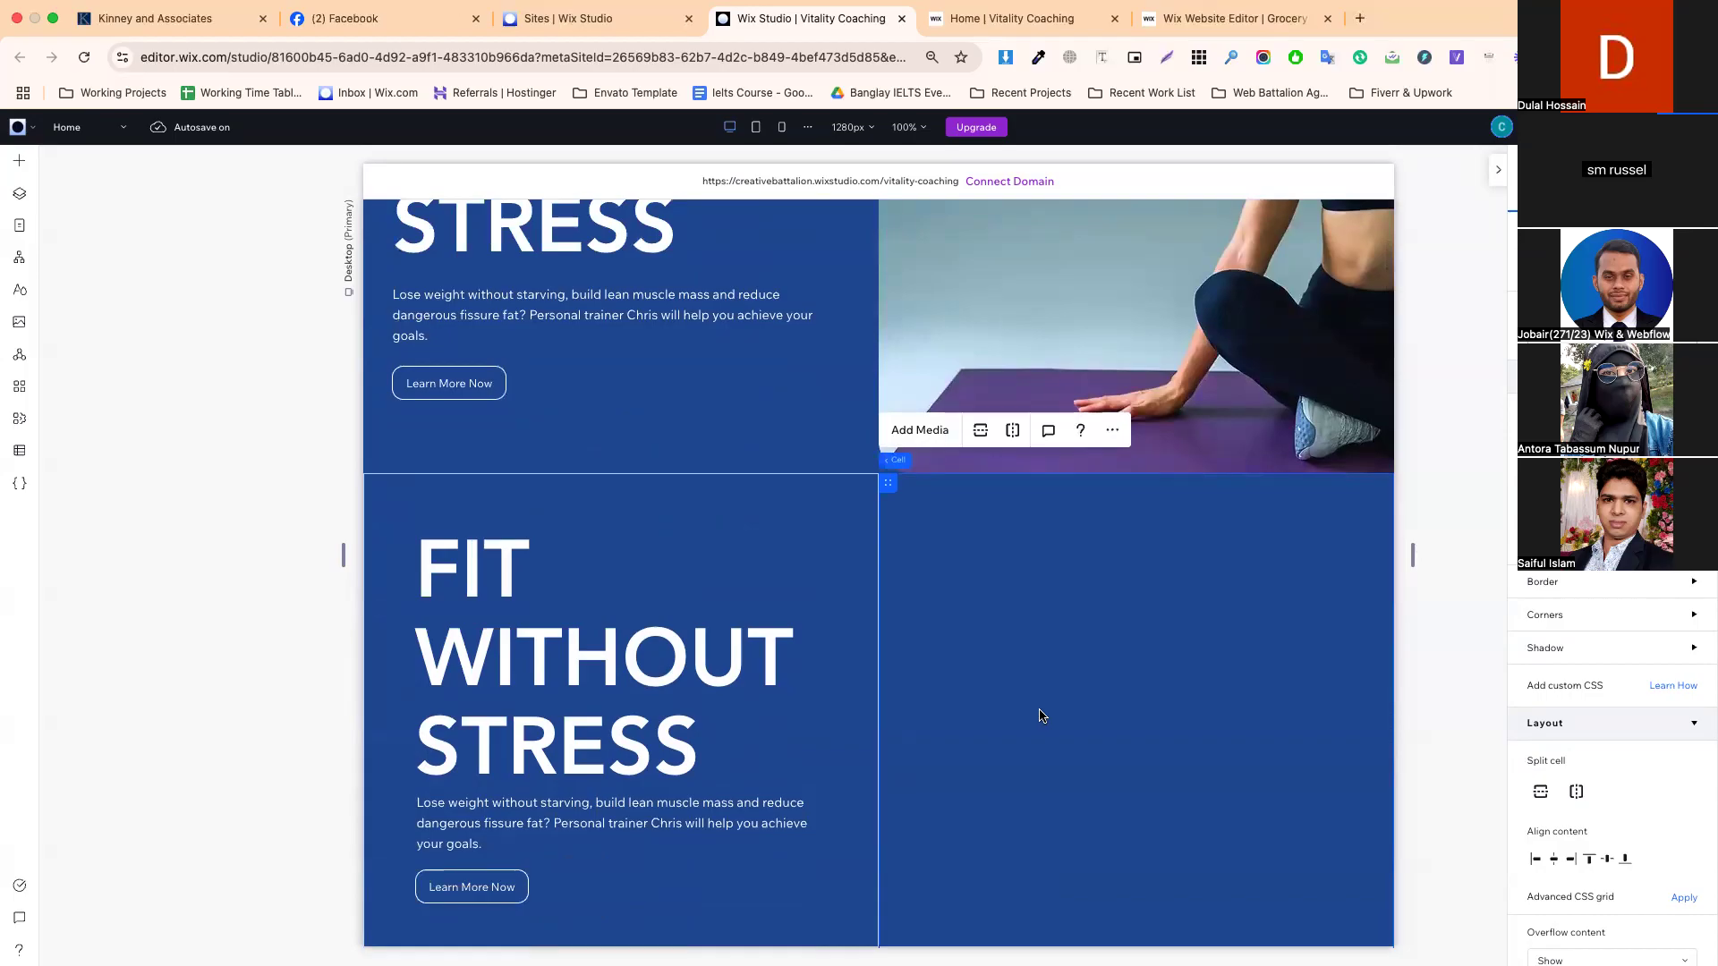
left_click(19, 165)
left_click_drag(223, 244, 1108, 669)
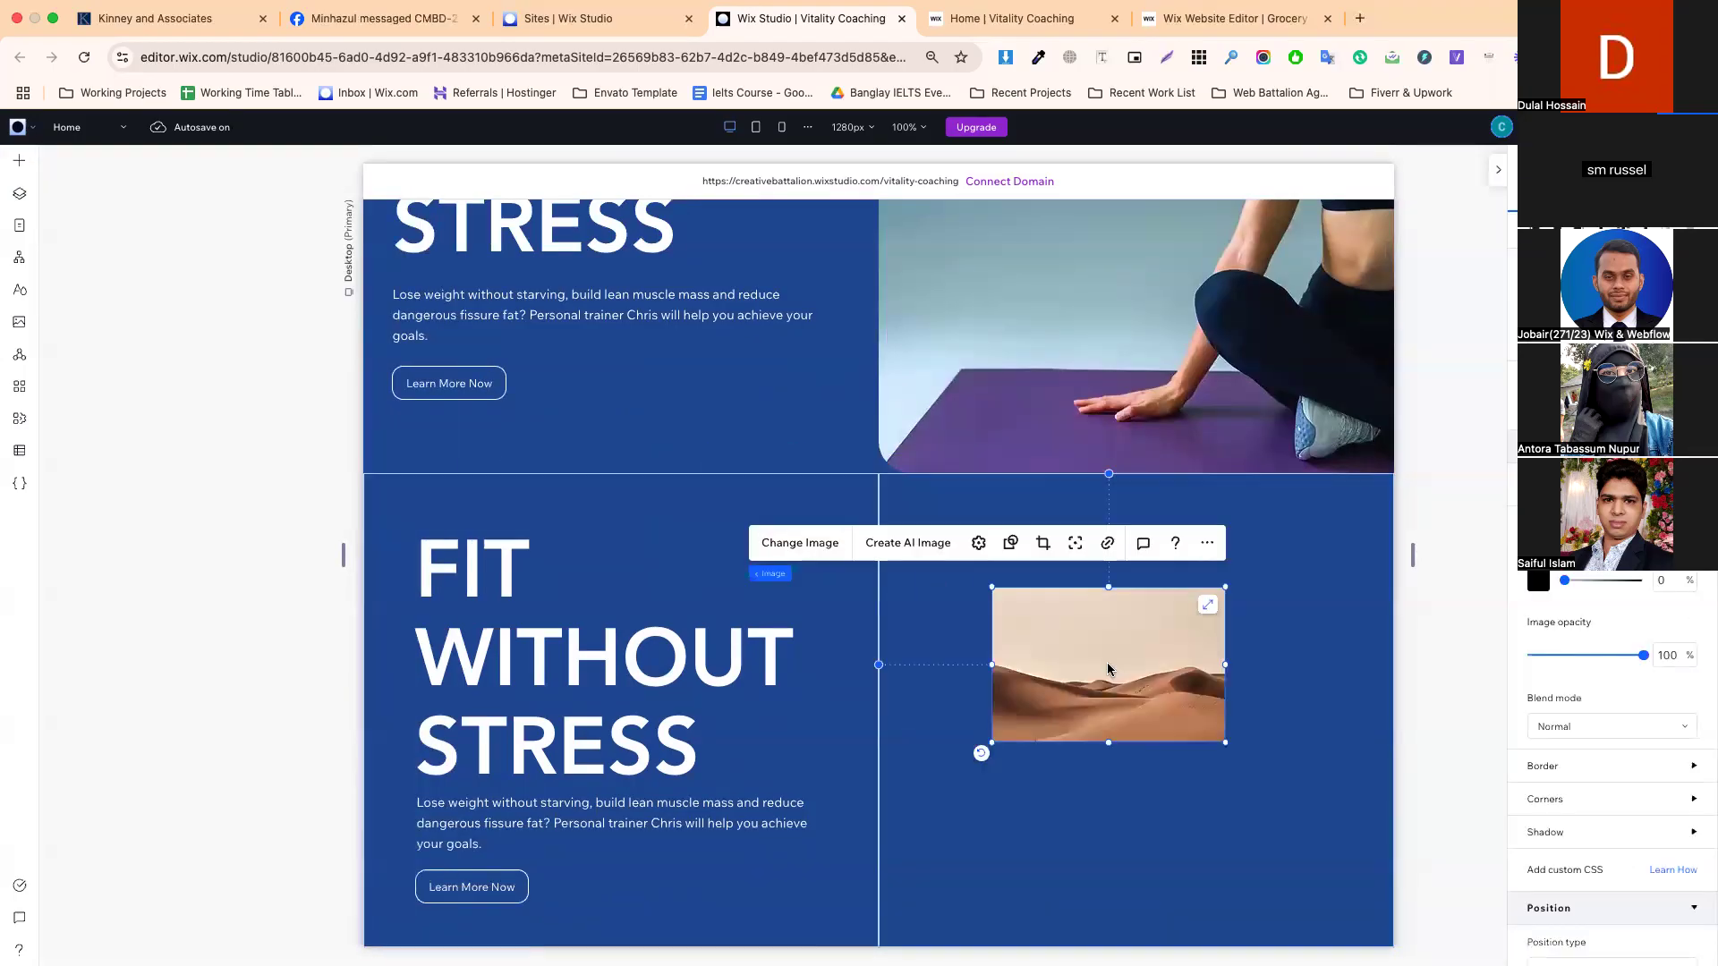
left_click(1208, 605)
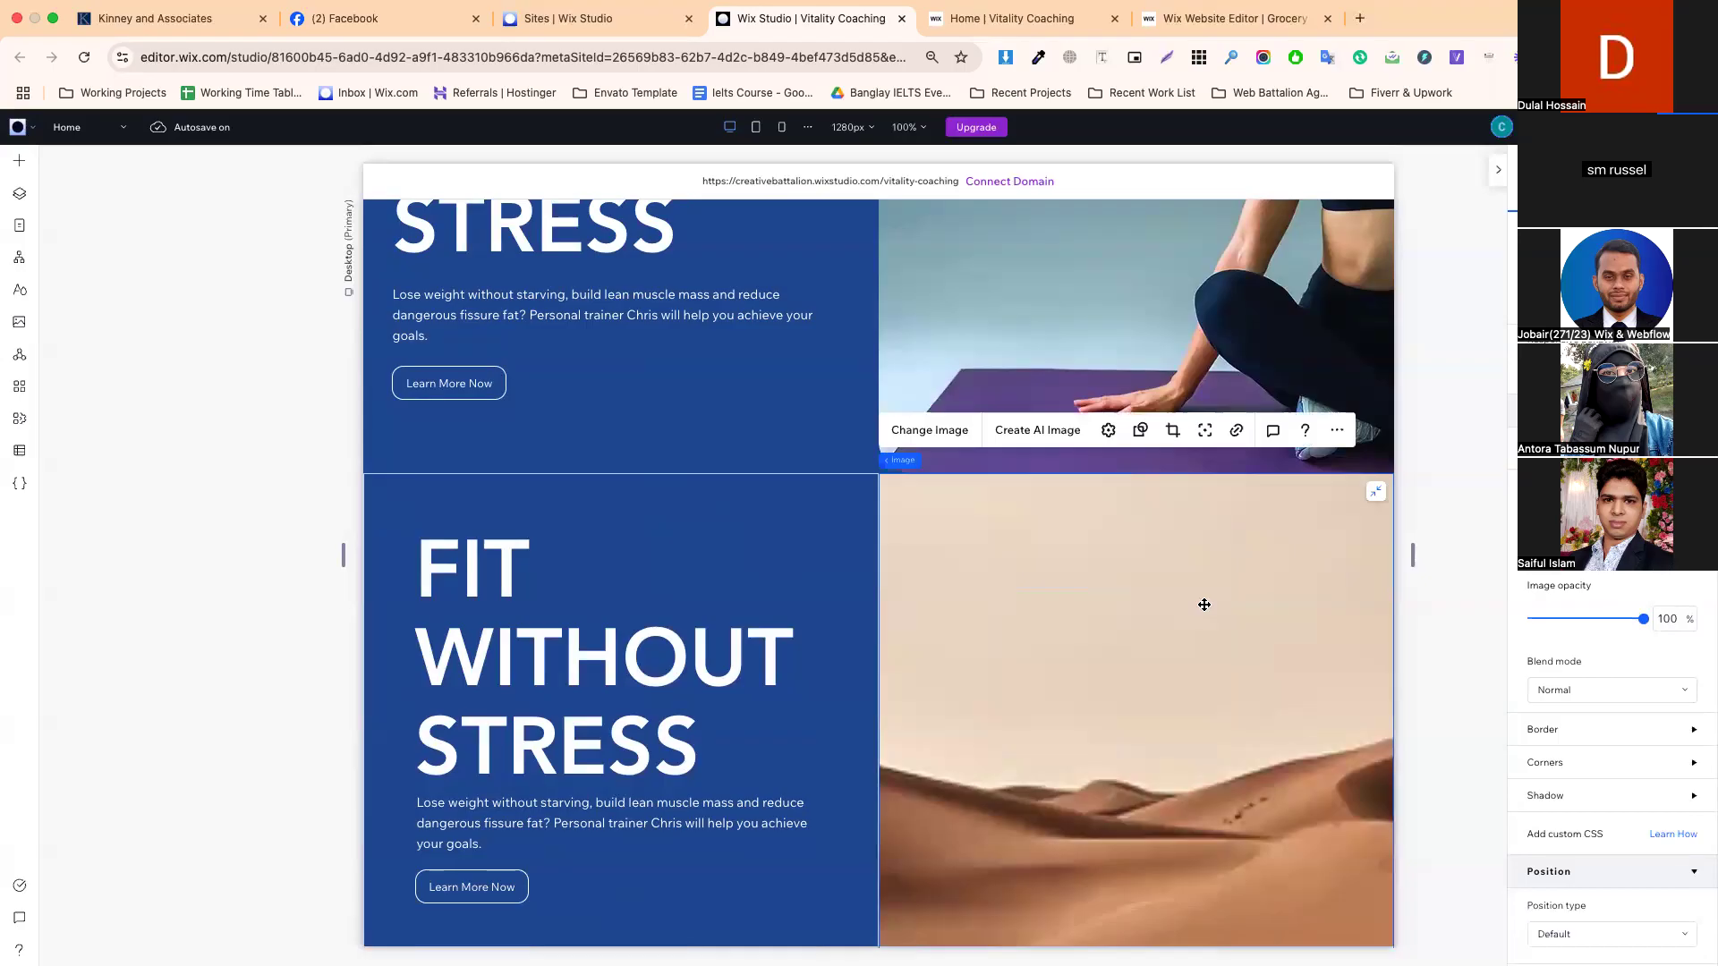
scroll(1165, 655, "down", 2)
scroll(1136, 572, "up", 2)
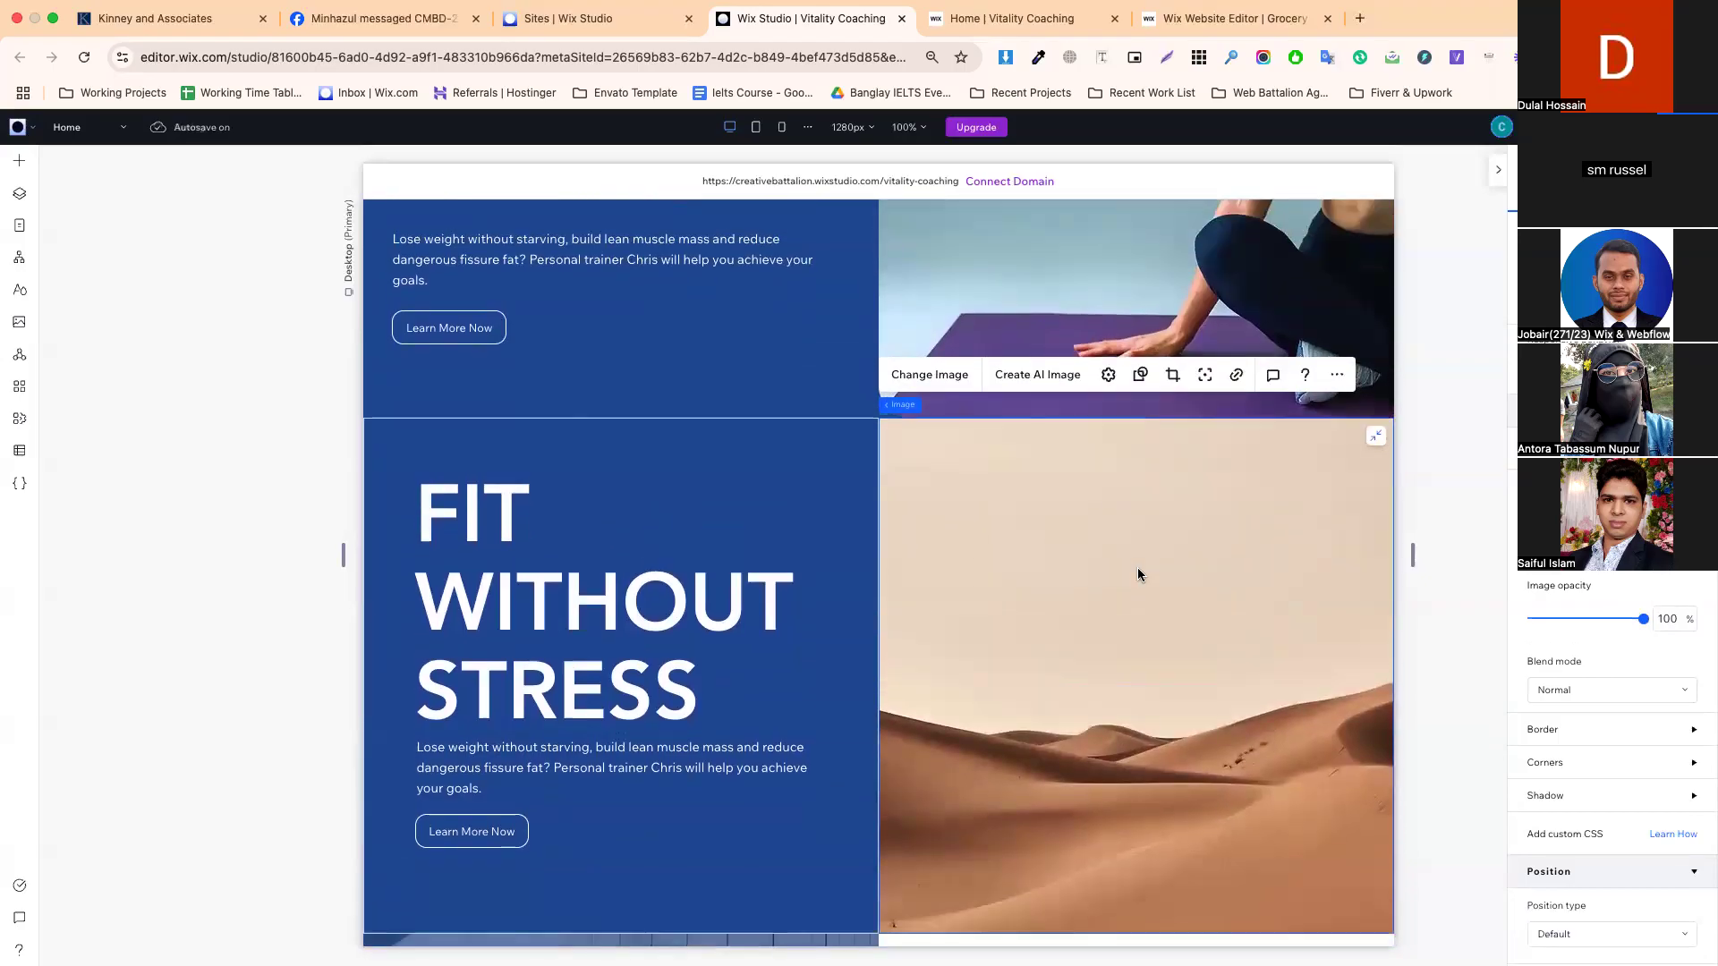
- Set the desert image's top-left corner radius to 40 px, matching the rounded corner of the original hero image
scroll(1566, 732, "down", 3)
left_click(1557, 625)
left_click(1543, 759)
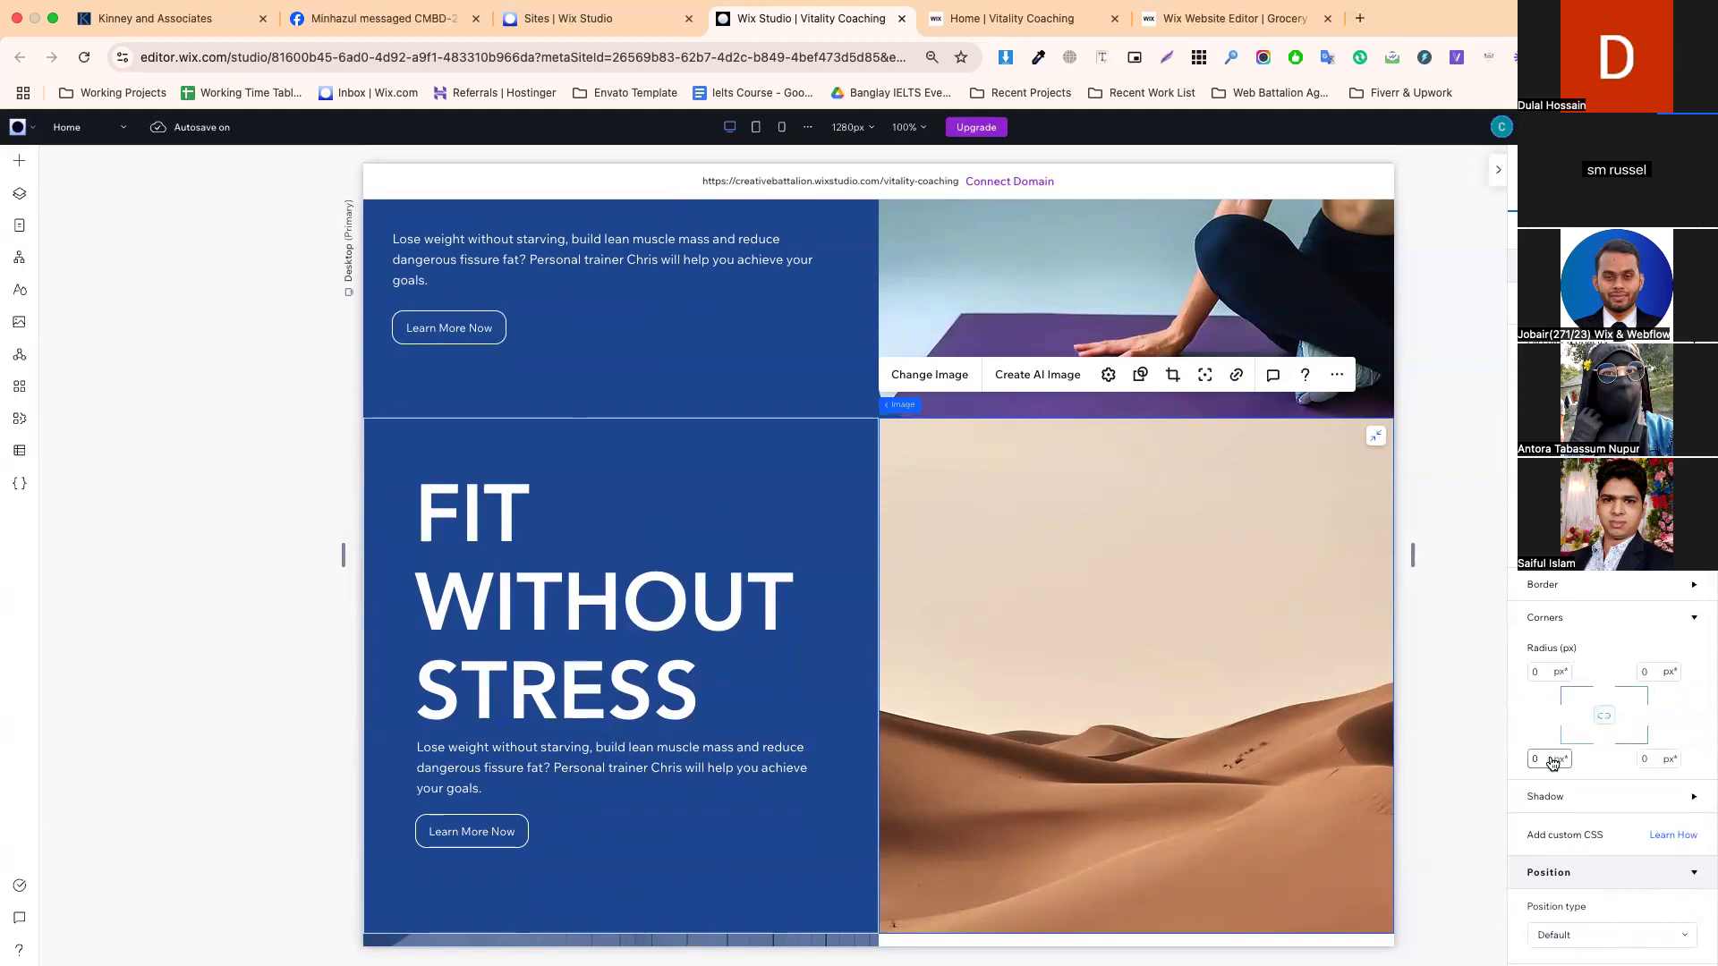
scroll(1240, 743, "down", 3)
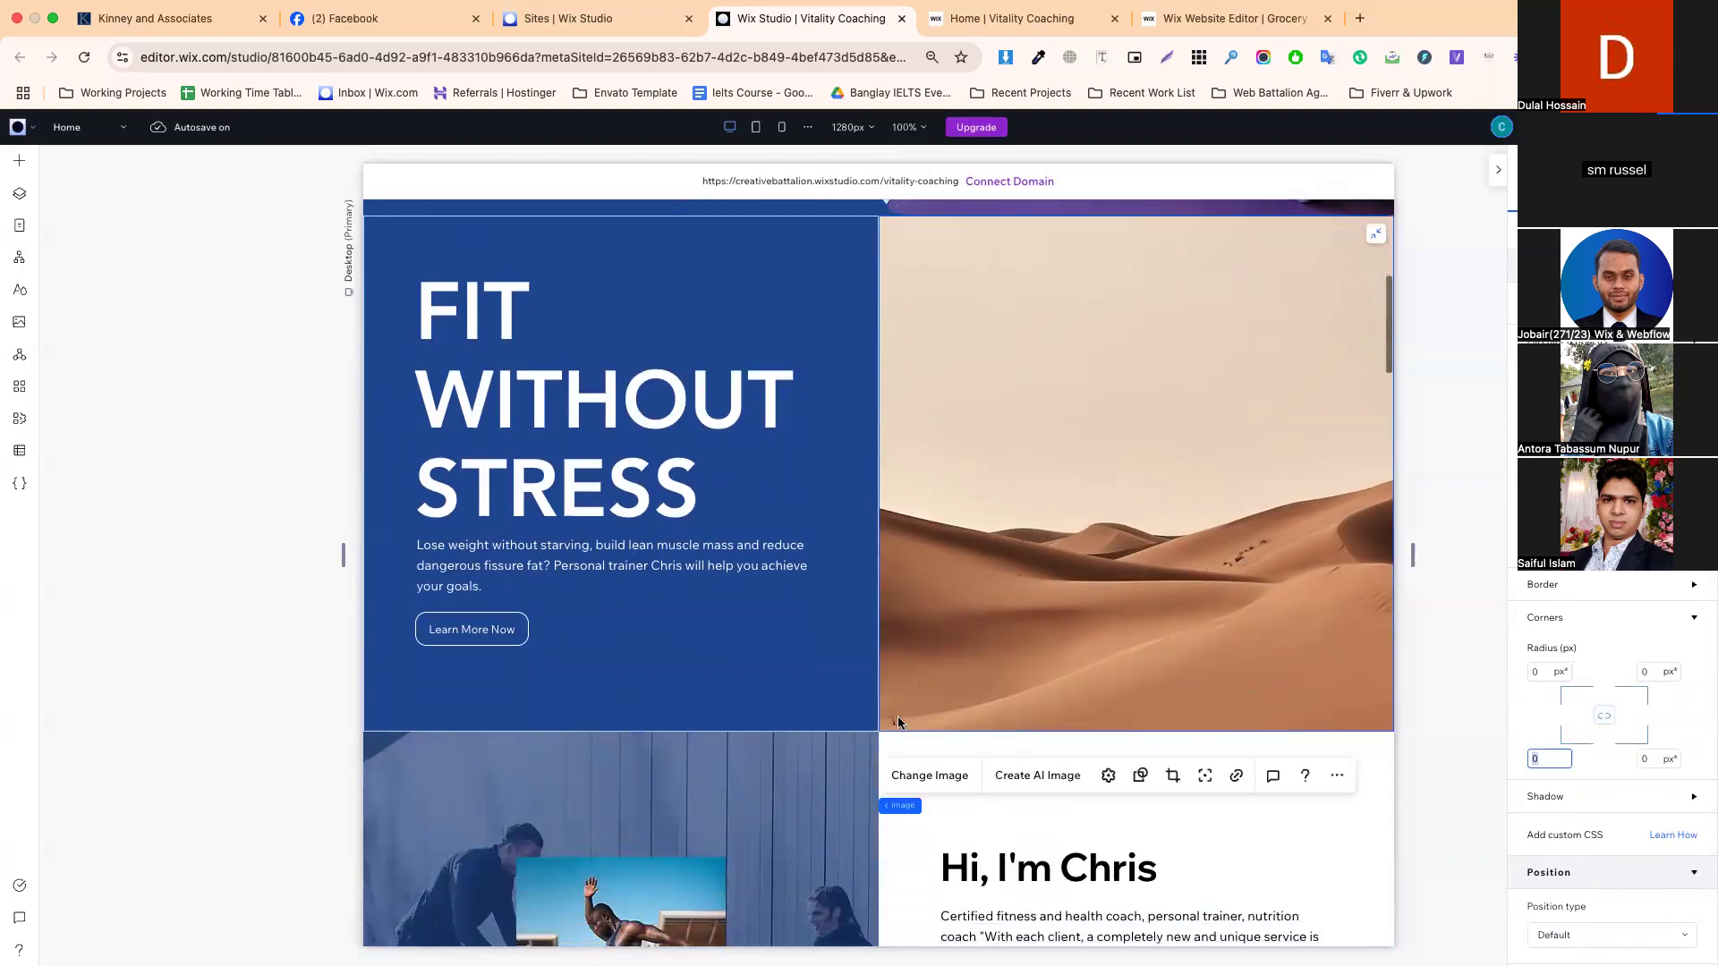
scroll(1000, 609, "up", 7)
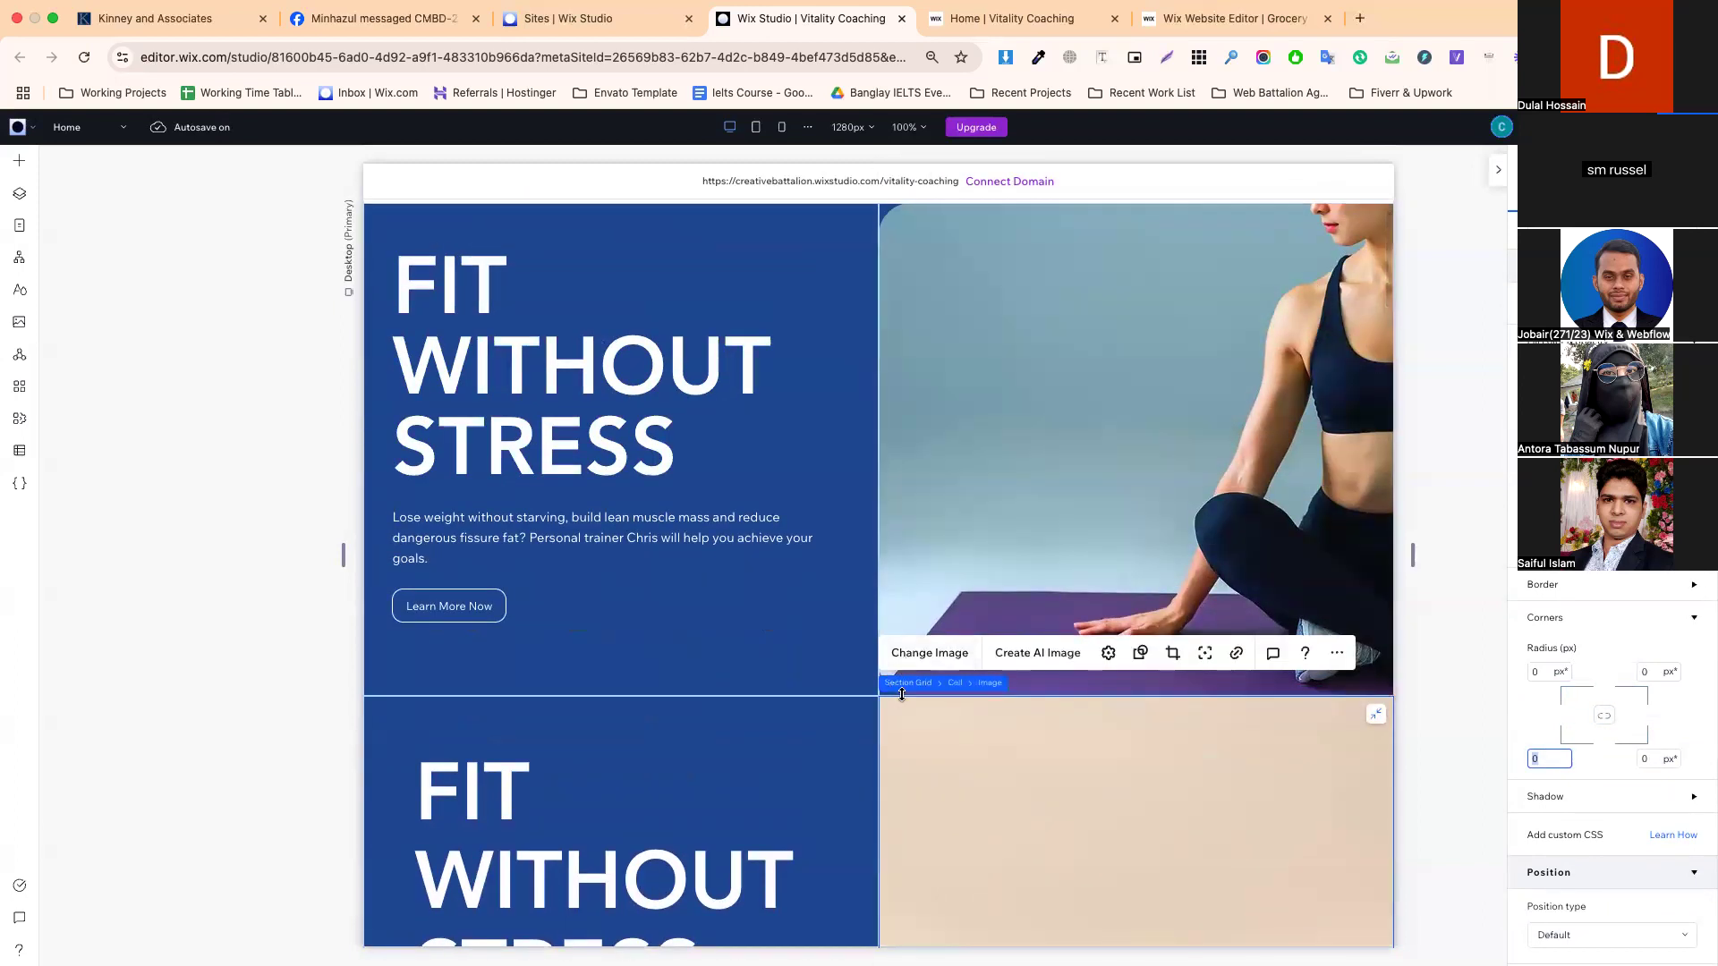
scroll(882, 419, "up", 1)
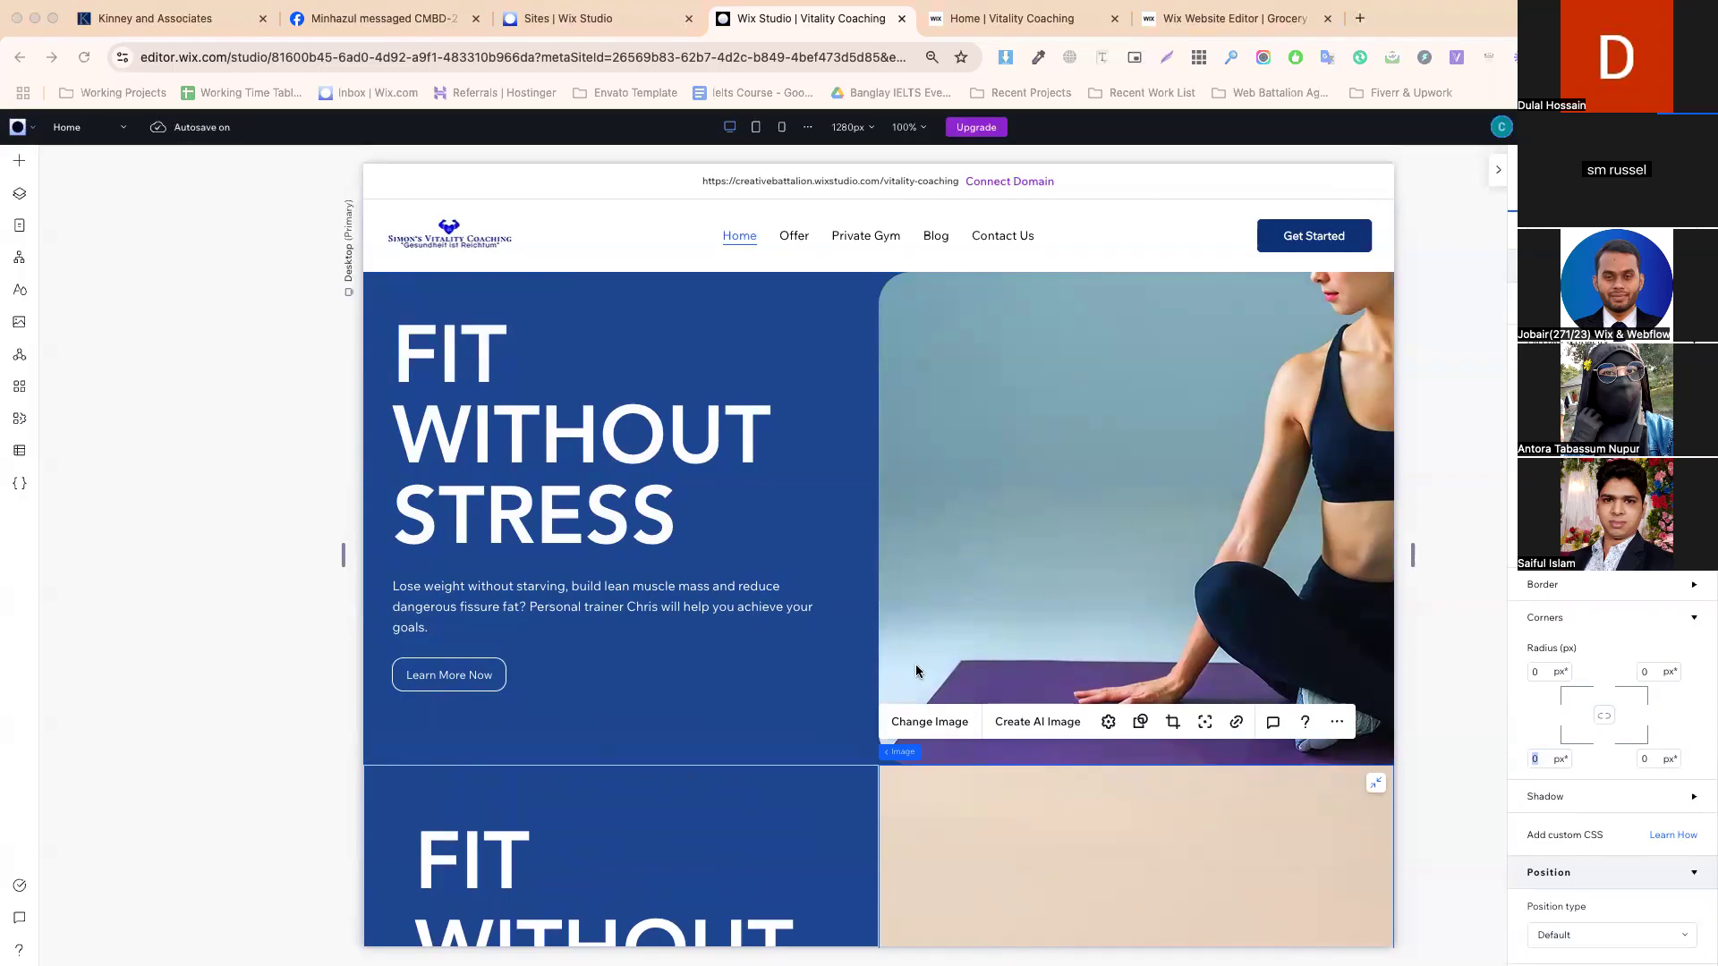
scroll(920, 671, "down", 3)
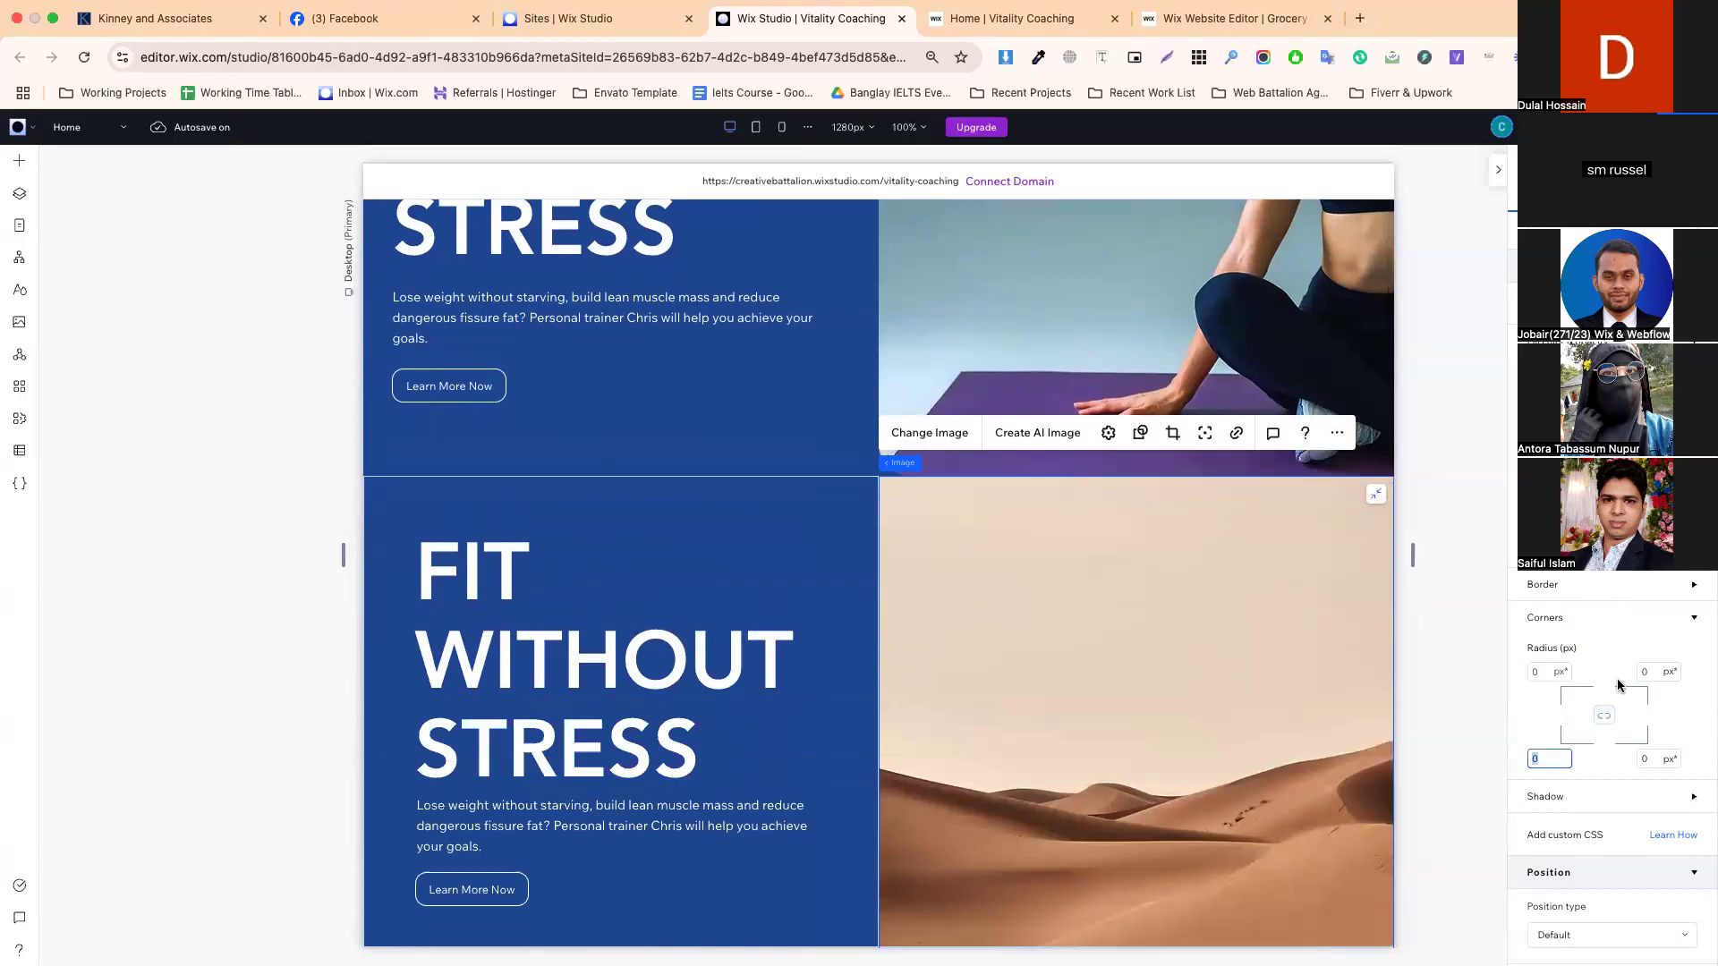
left_click(1541, 673)
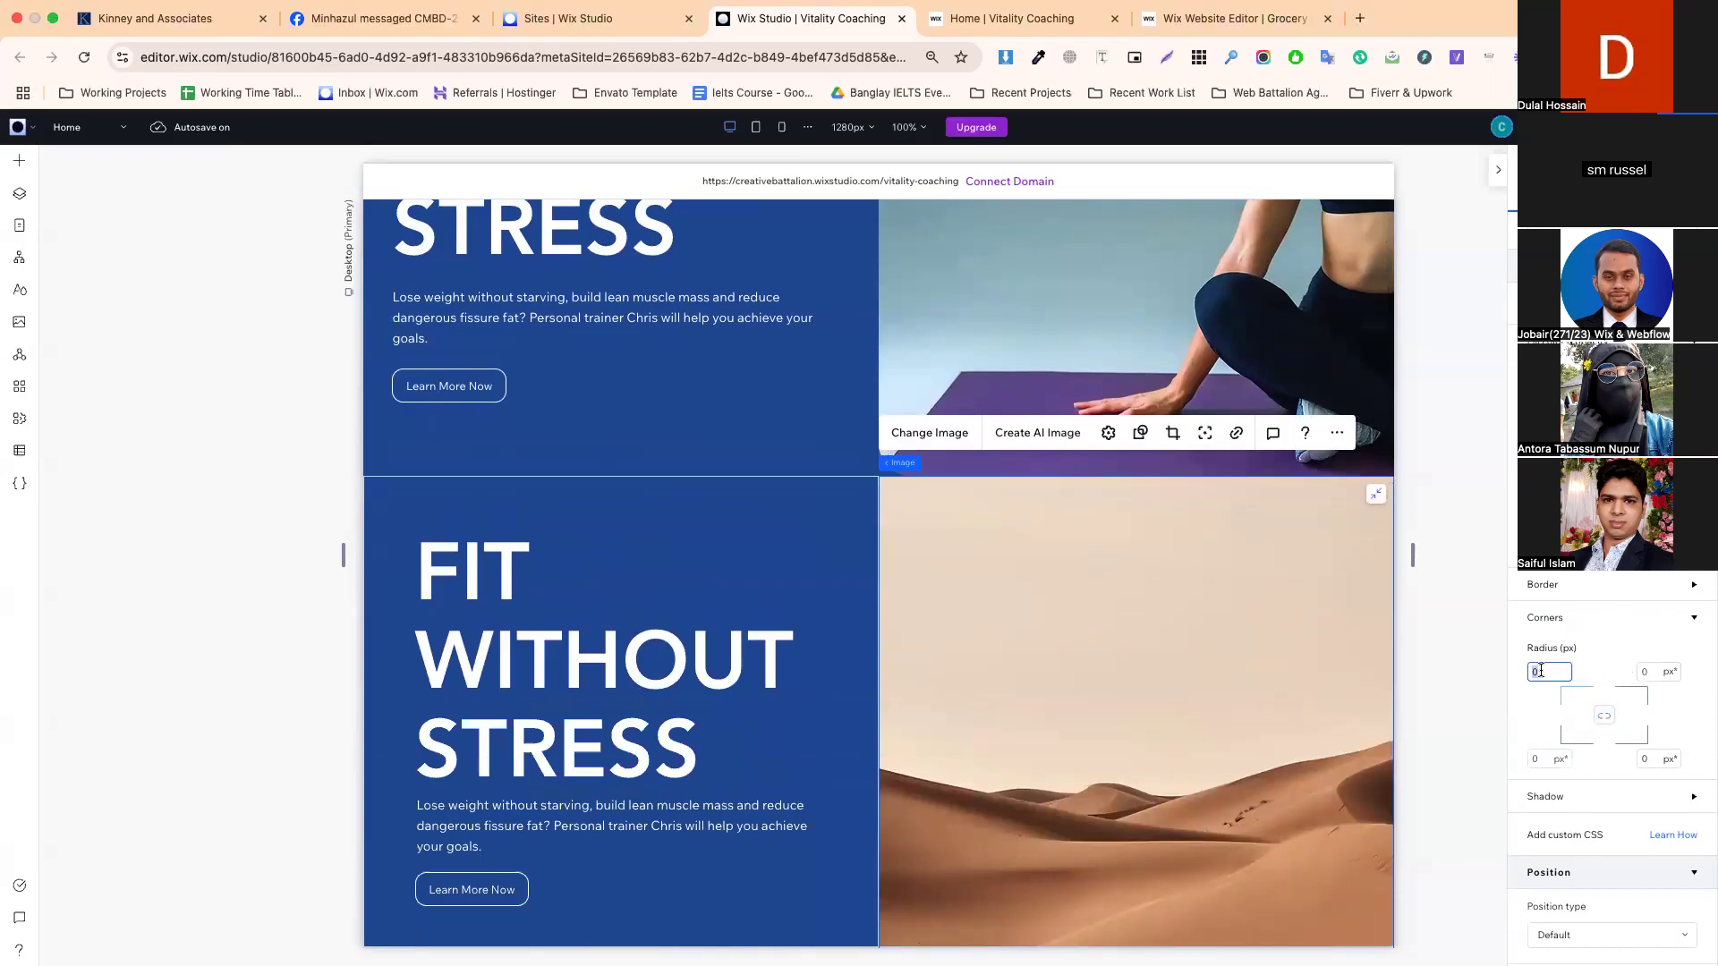
type("40")
key("Return")
- Set the desert image's bottom-left corner radius to 40 px and compare the result with the original hero
left_click(1539, 760)
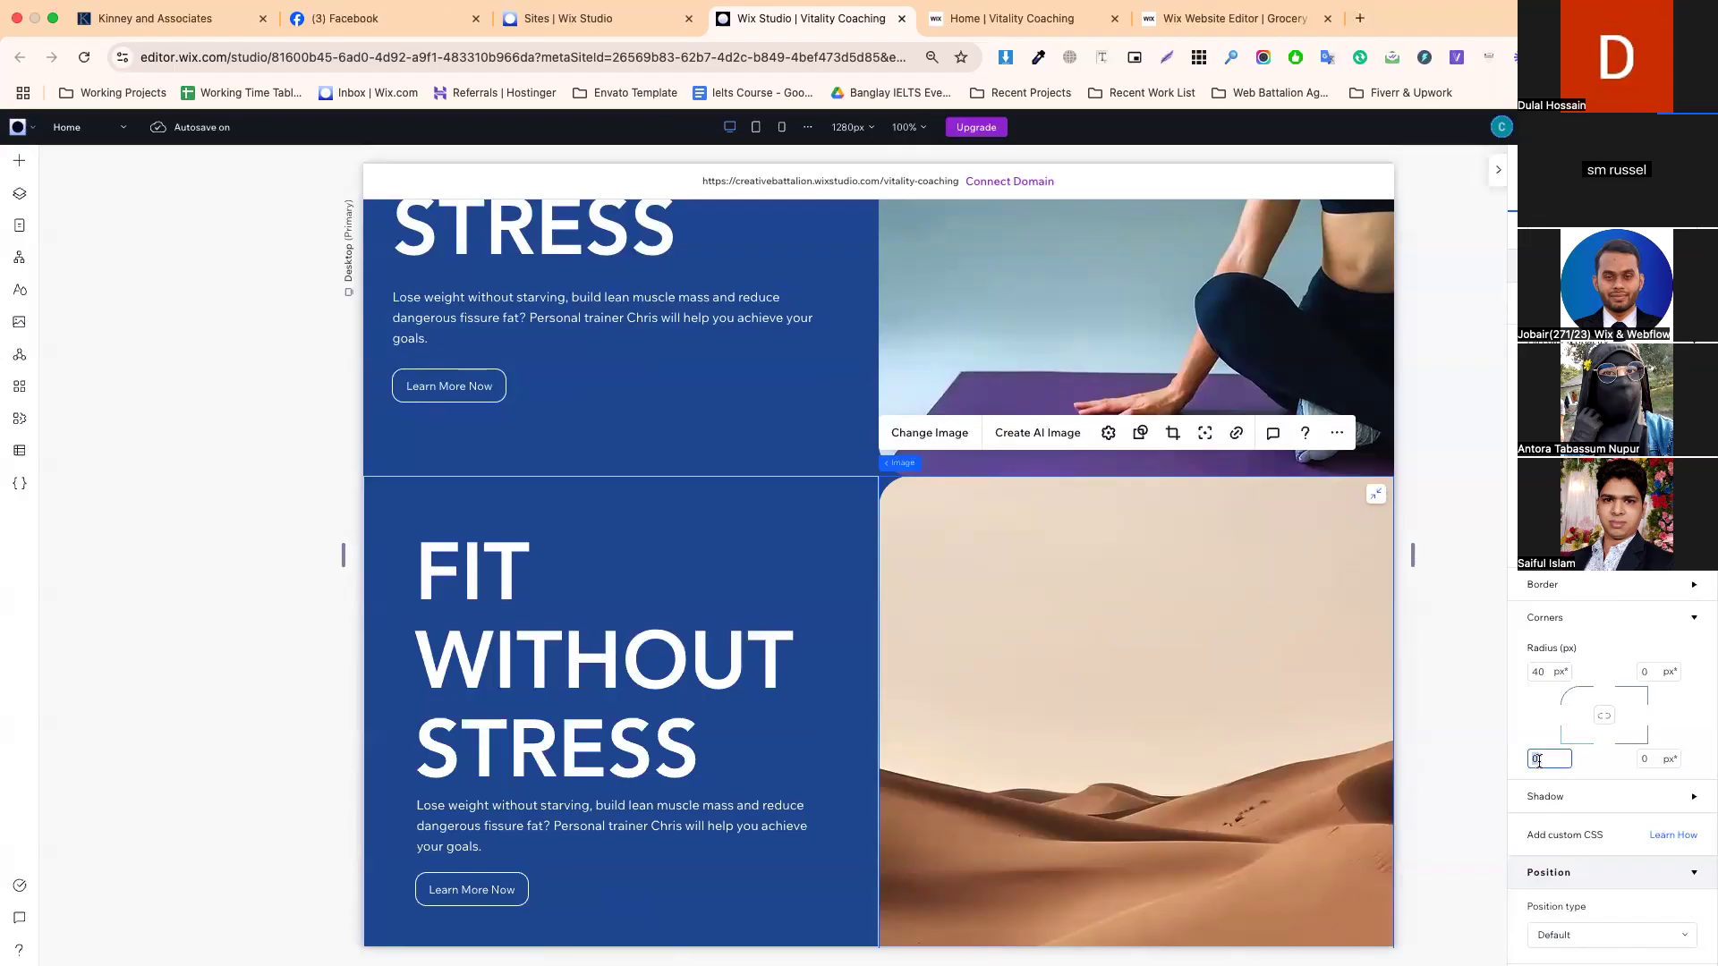
type("40")
key("Return")
scroll(1200, 763, "down", 3)
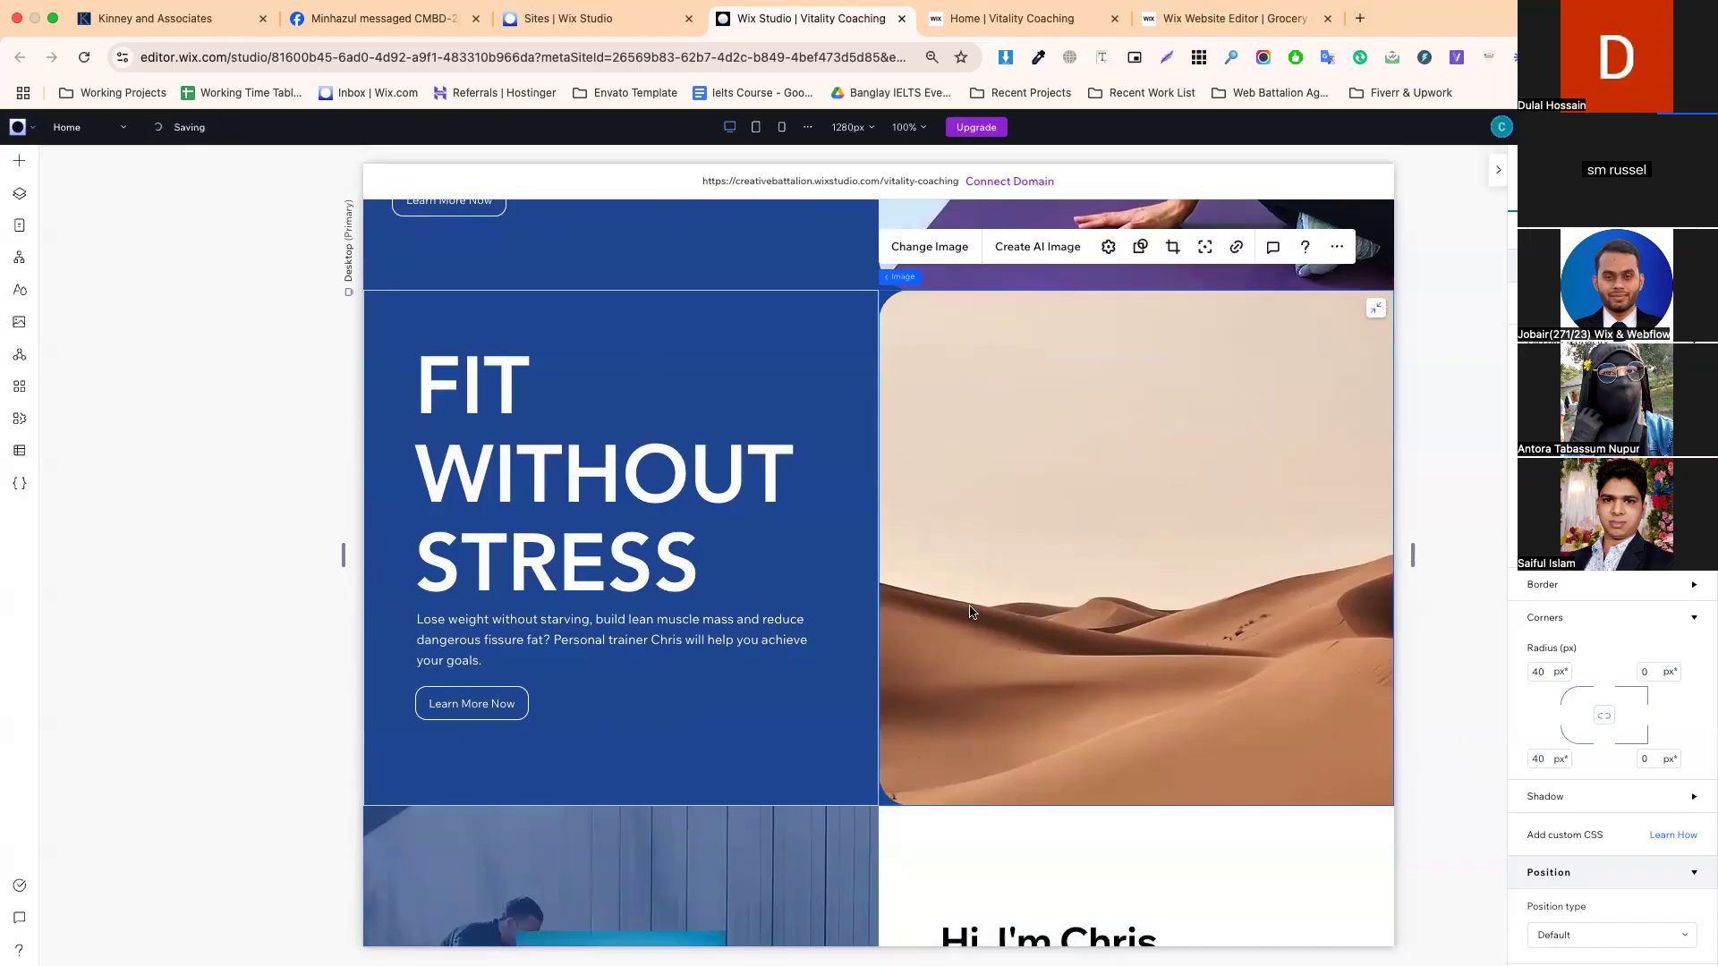
scroll(954, 617, "up", 5)
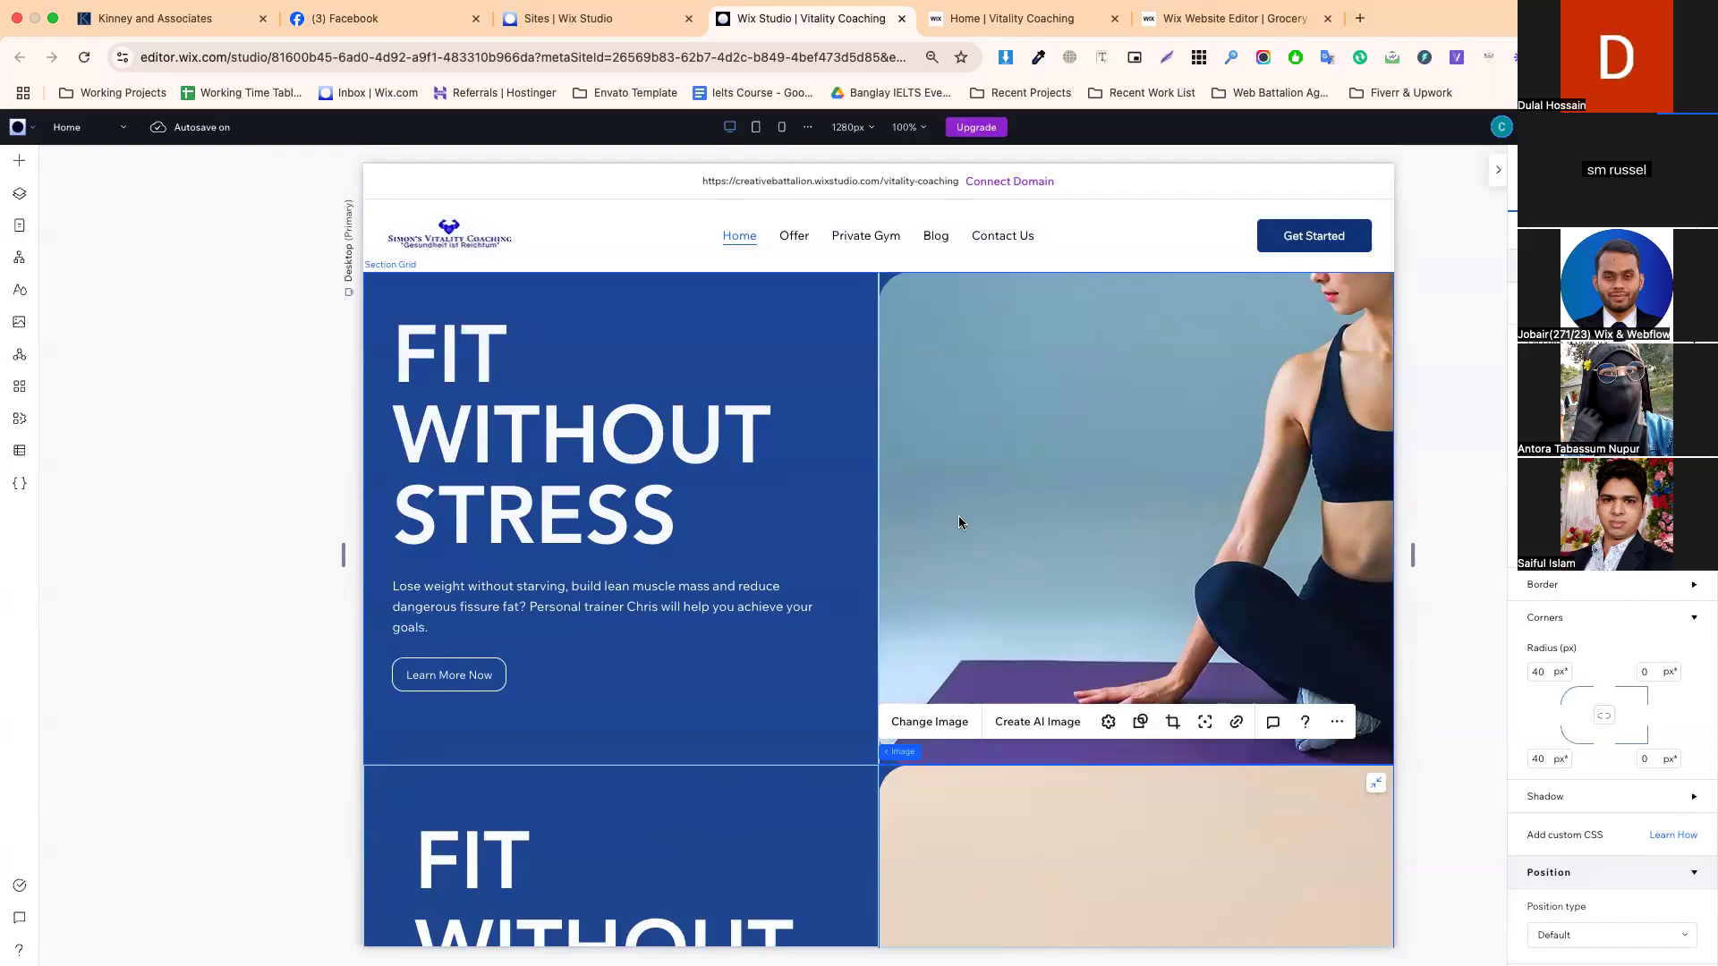
scroll(960, 556, "down", 5)
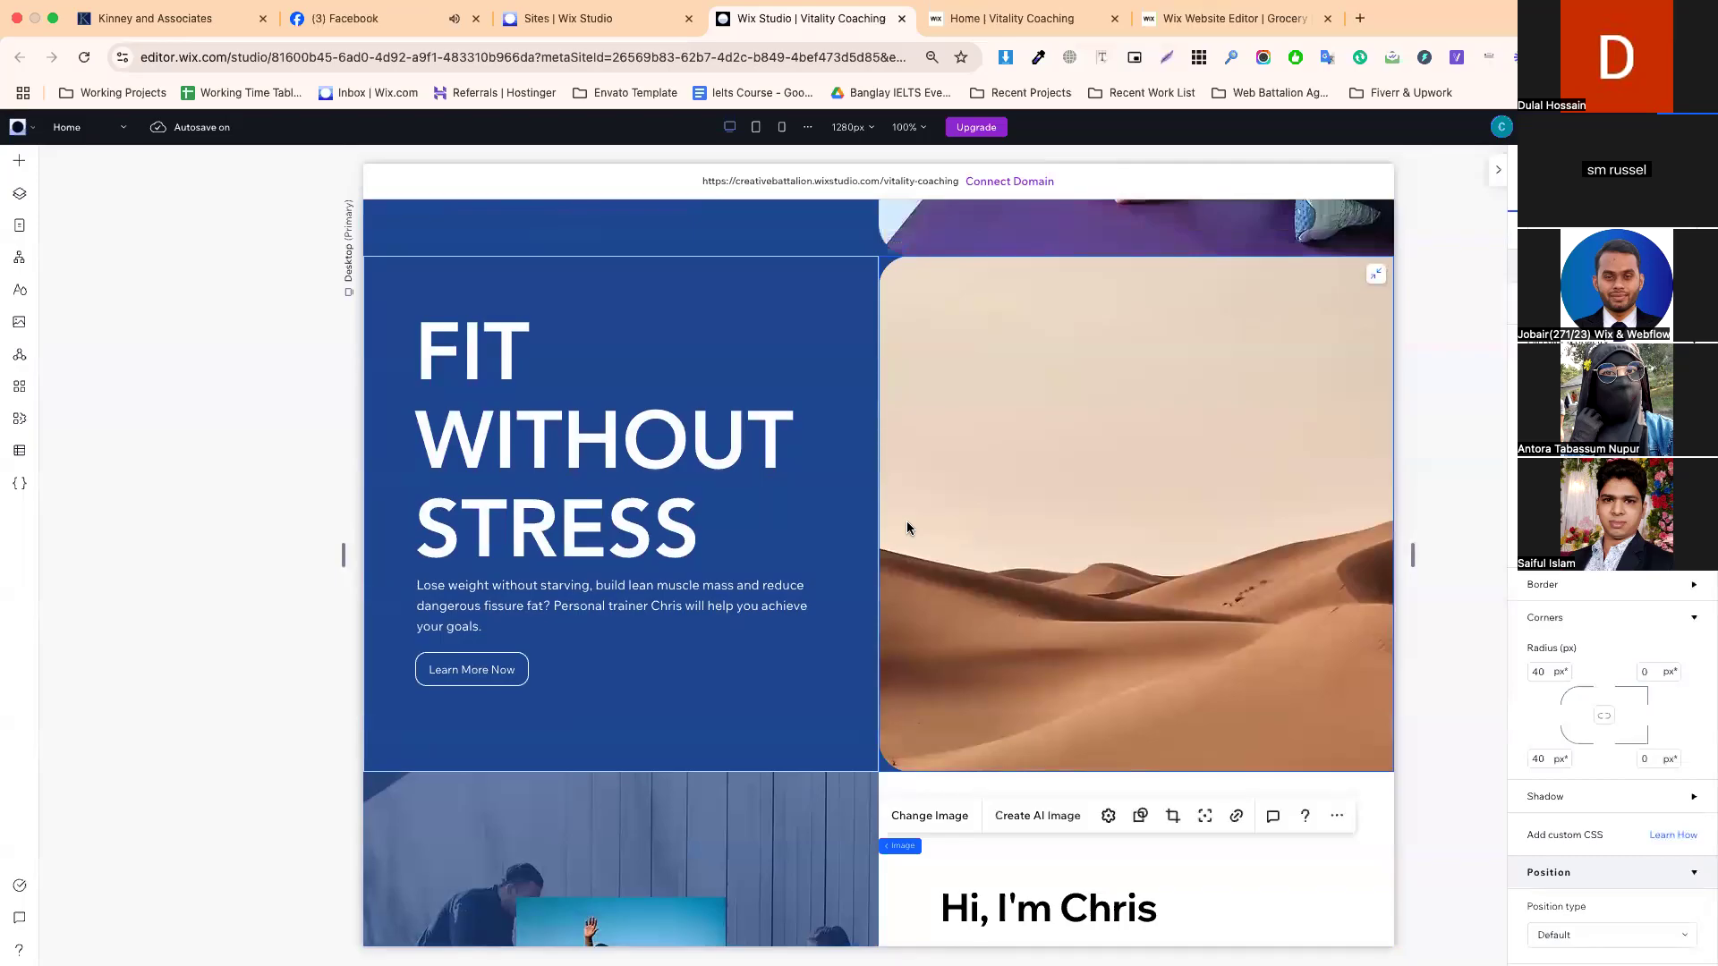
- Insert a blank section between the "Hi, I'm Chris" section and the "OUR RANGE" section
scroll(907, 528, "down", 2)
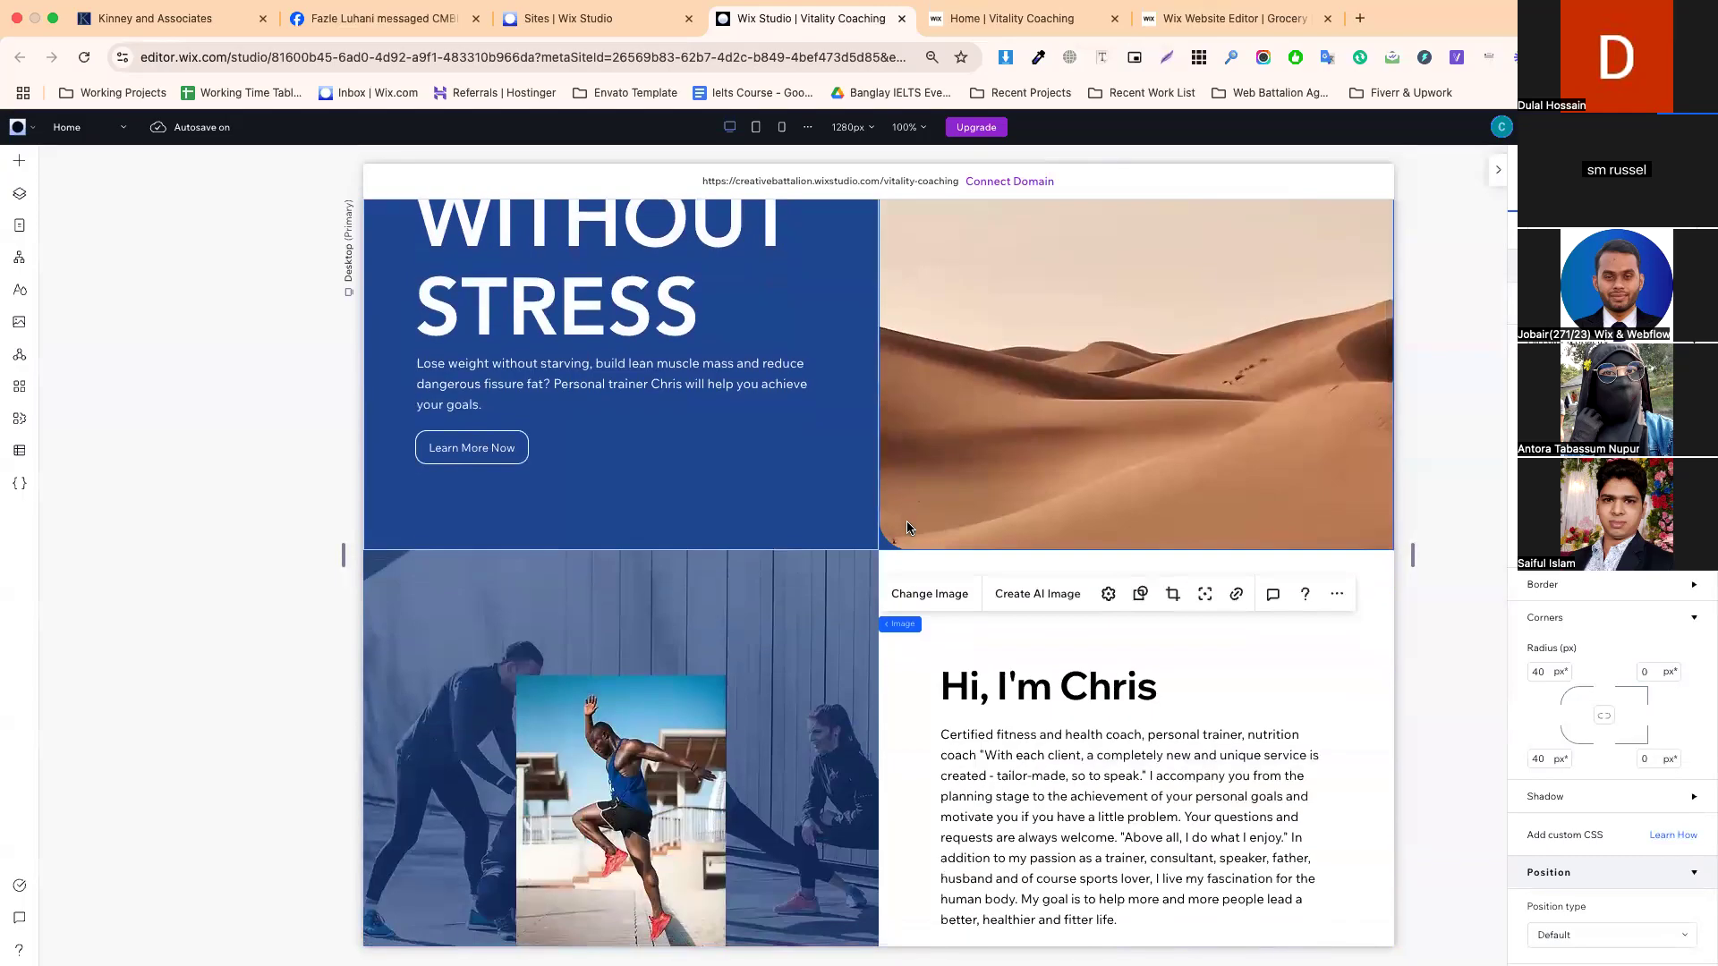
scroll(906, 521, "down", 3)
left_click(862, 490)
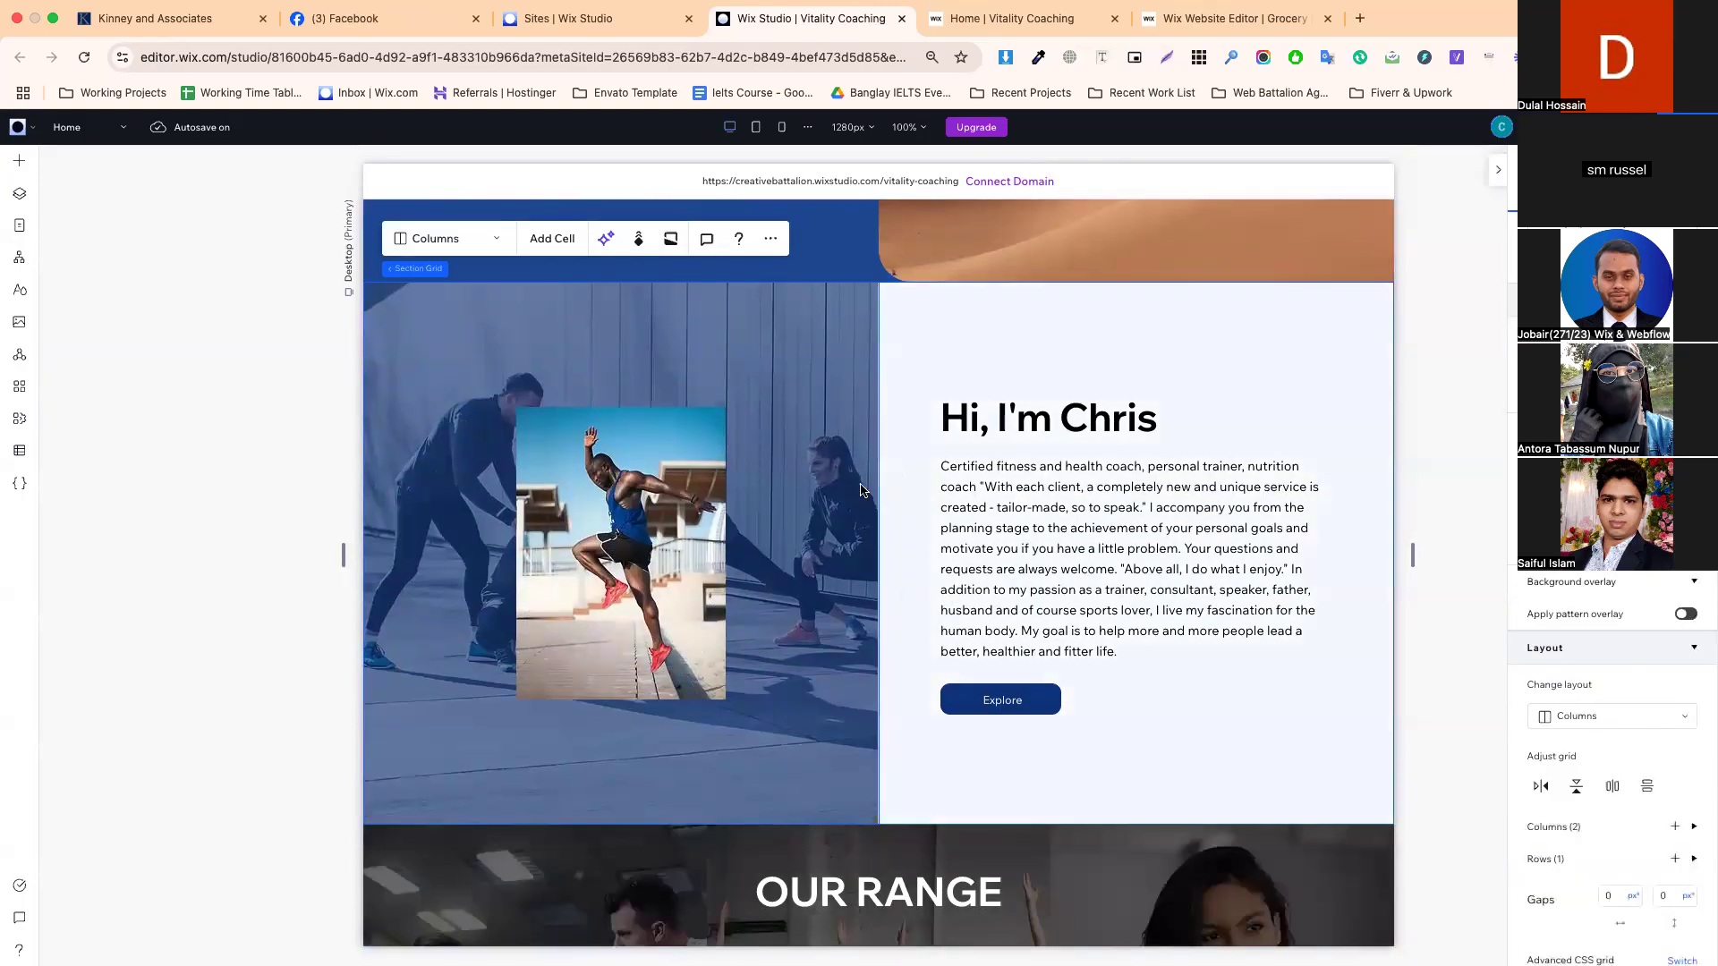
left_click(890, 826)
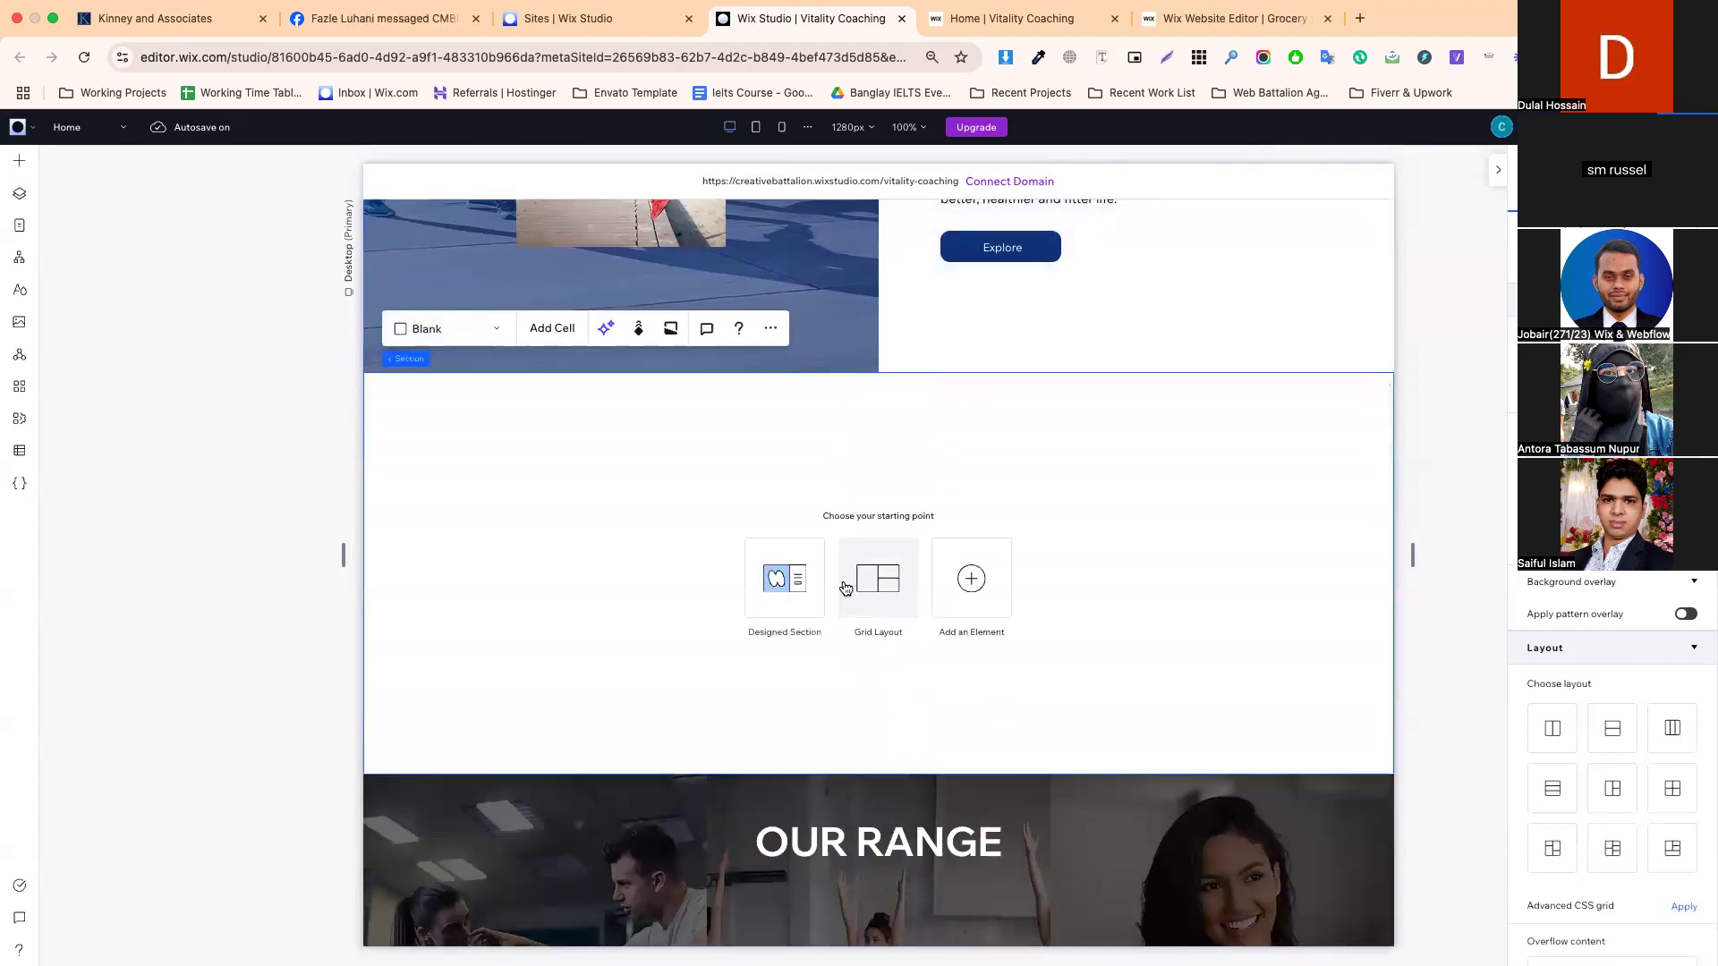
- Divide the blank section into two columns by adding a cell to its left
right_click(1017, 491)
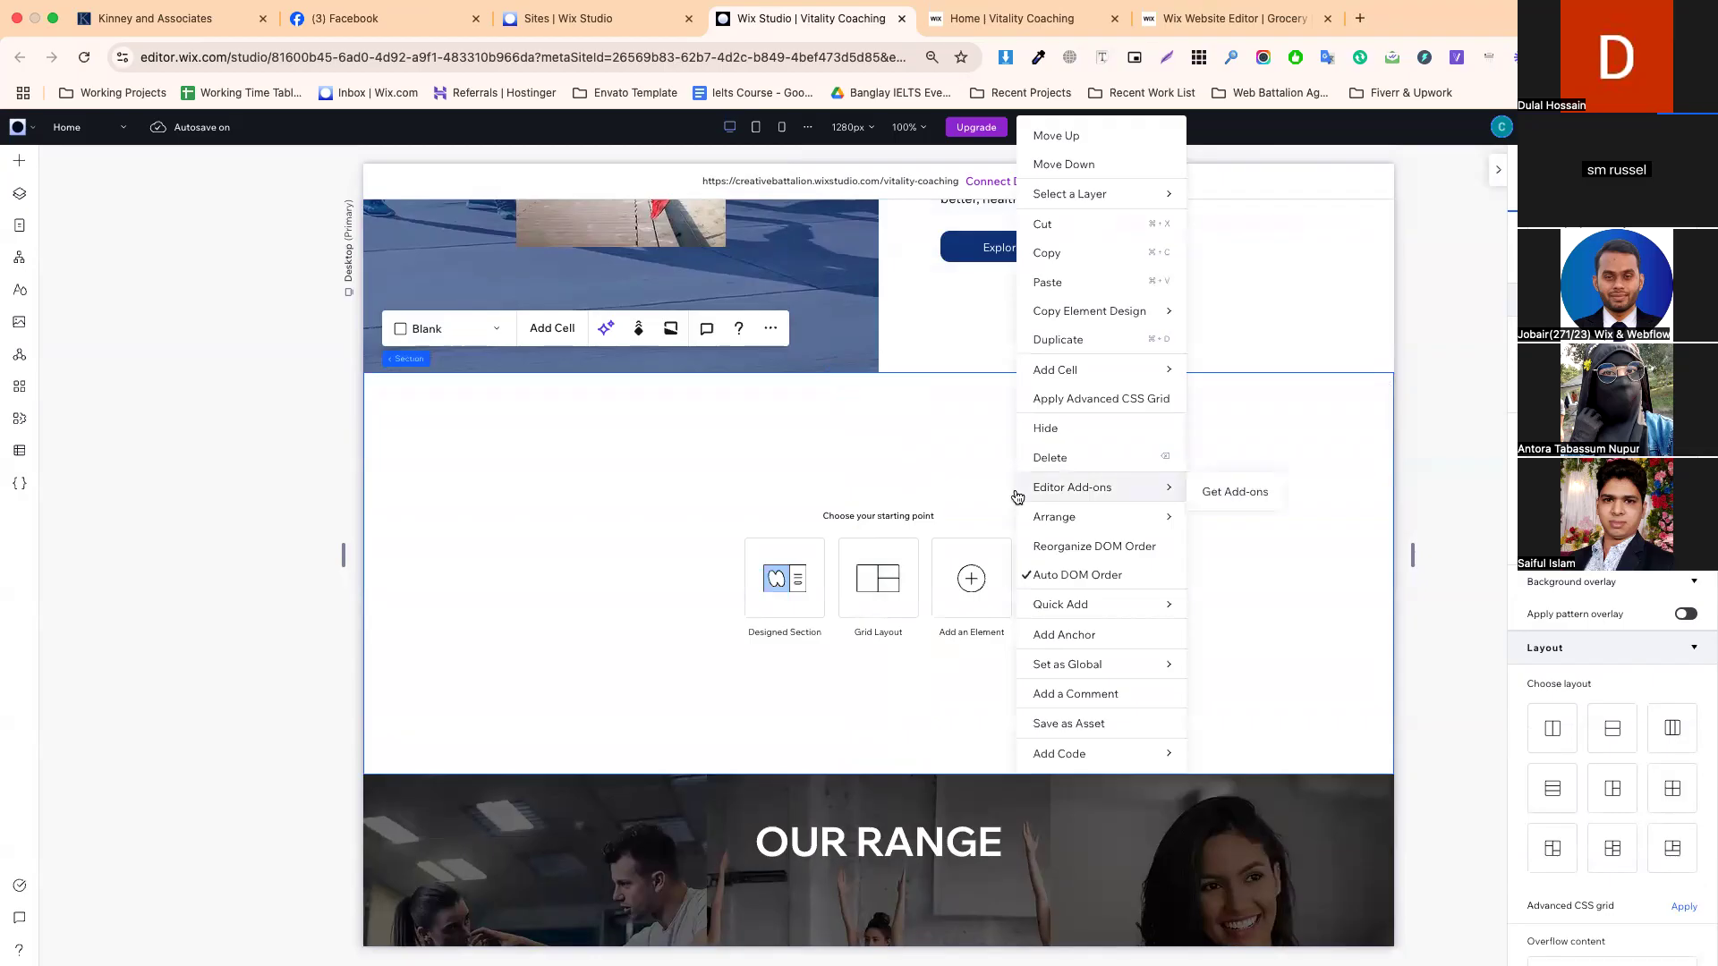
left_click(939, 490)
right_click(1064, 512)
mouse_move(1112, 375)
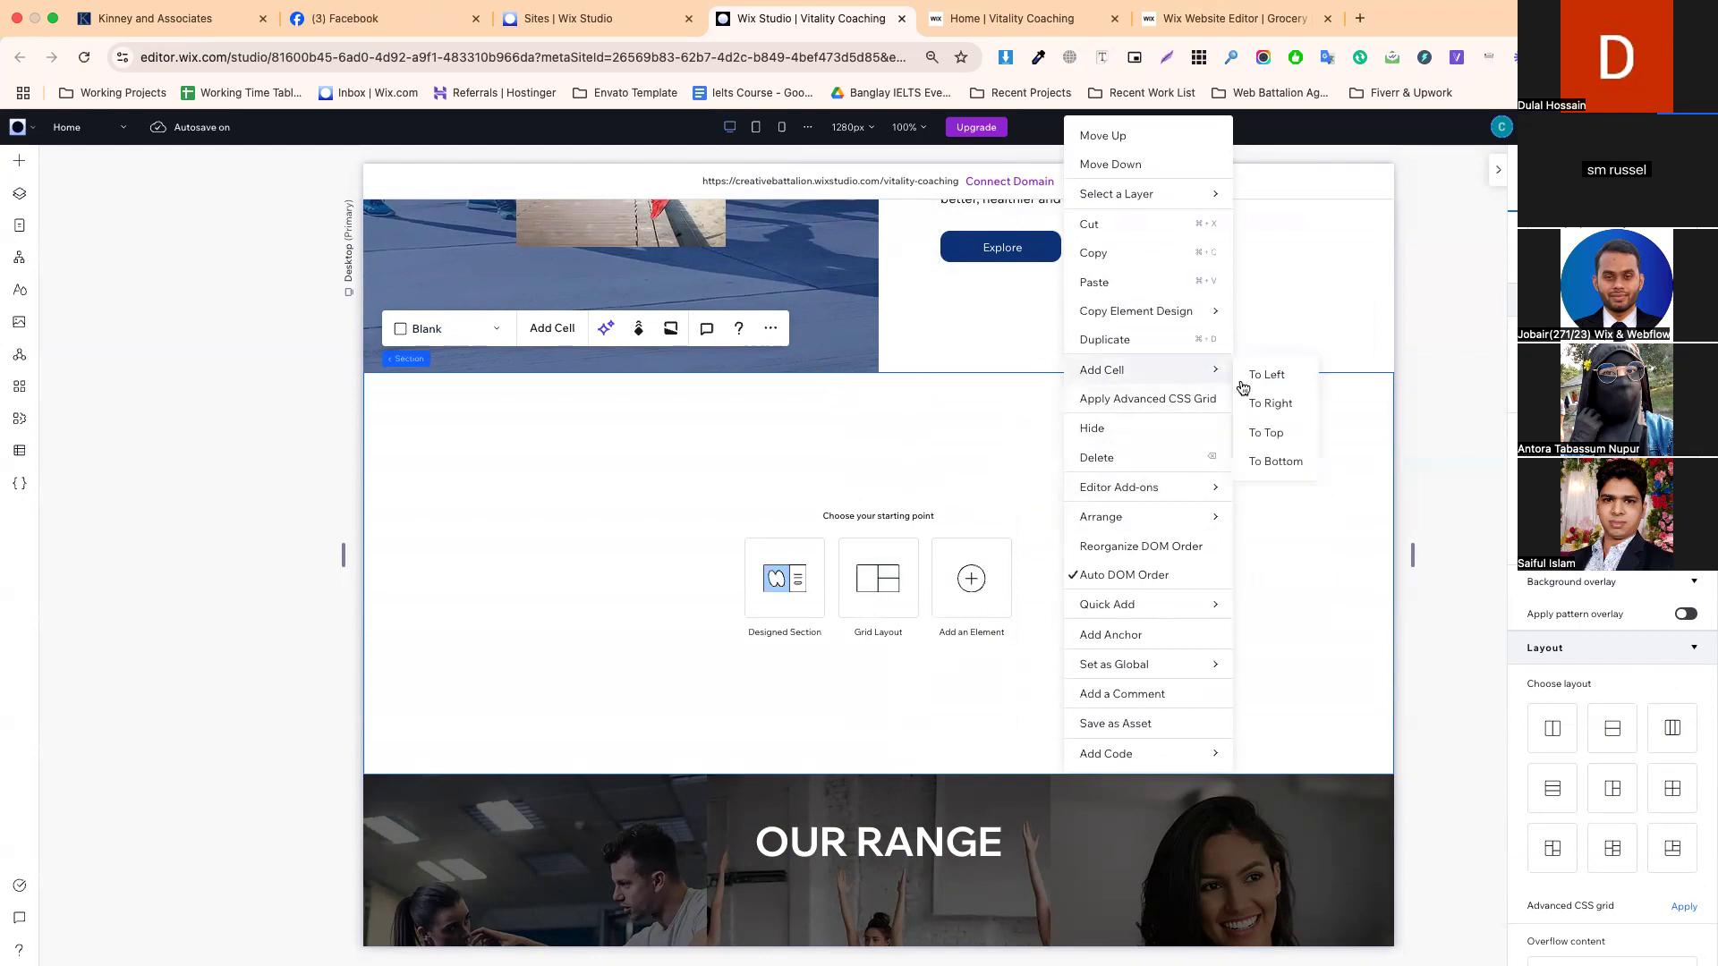
left_click(1274, 375)
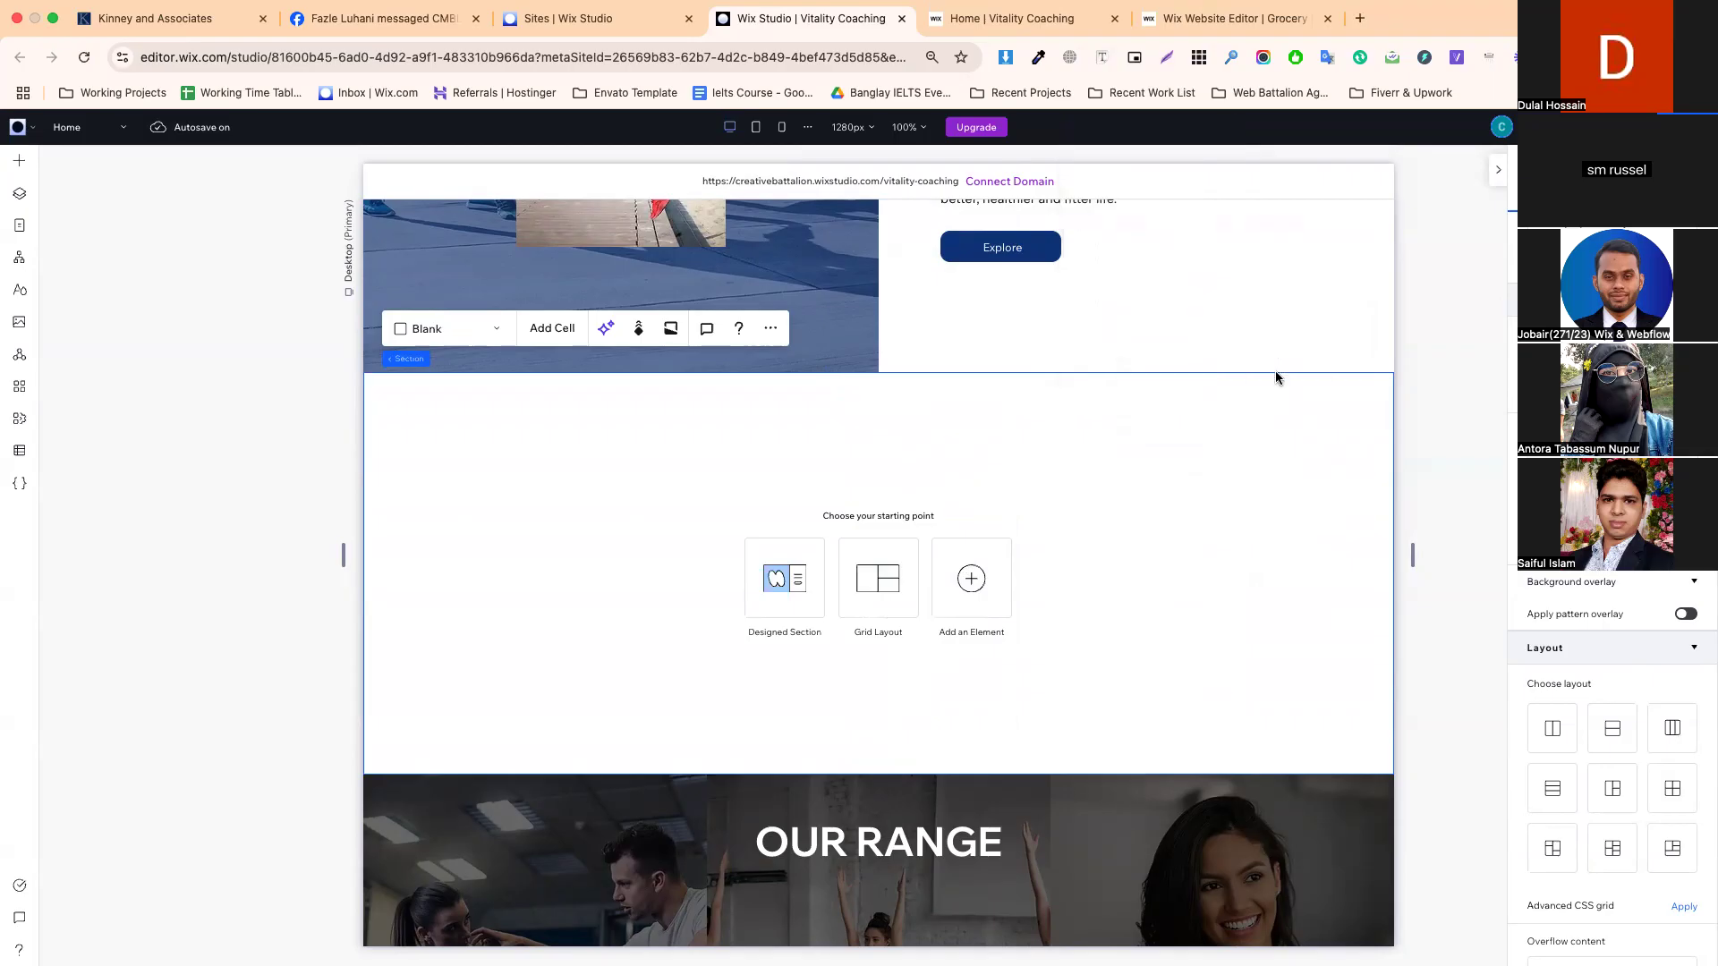
left_click(791, 491)
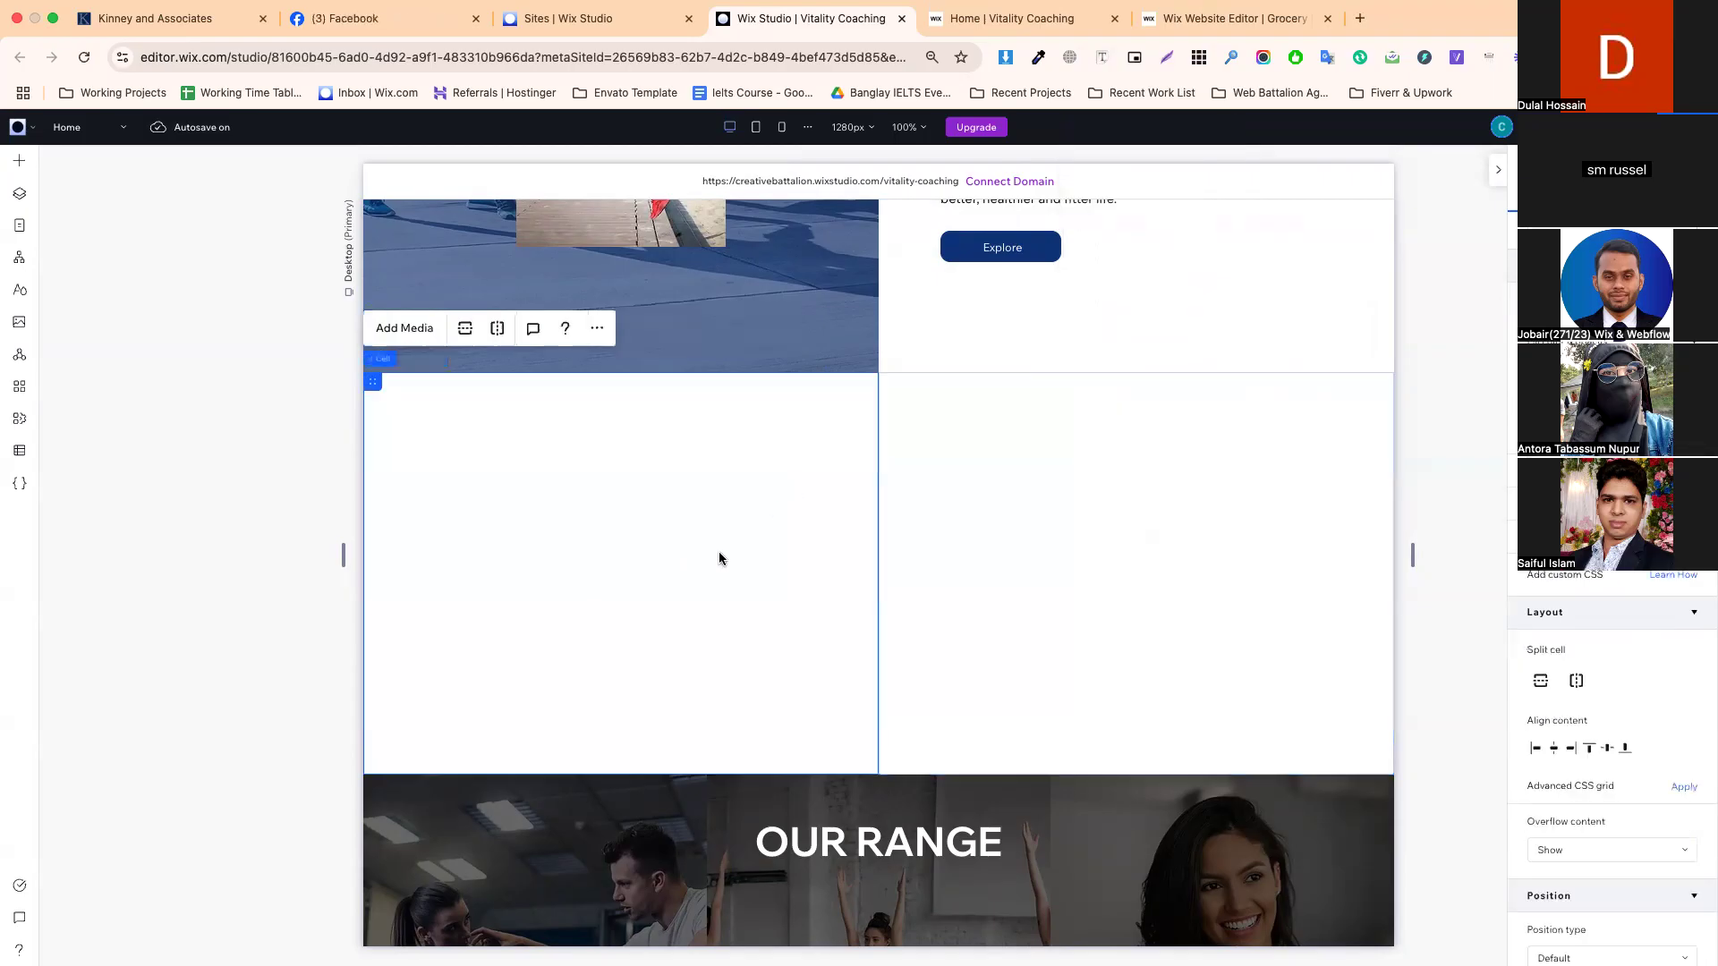
- Switch to the live Vitality Coaching page, close the developer tools and examine the layout of the "Hi, I'm Chris" section
scroll(787, 519, "up", 1)
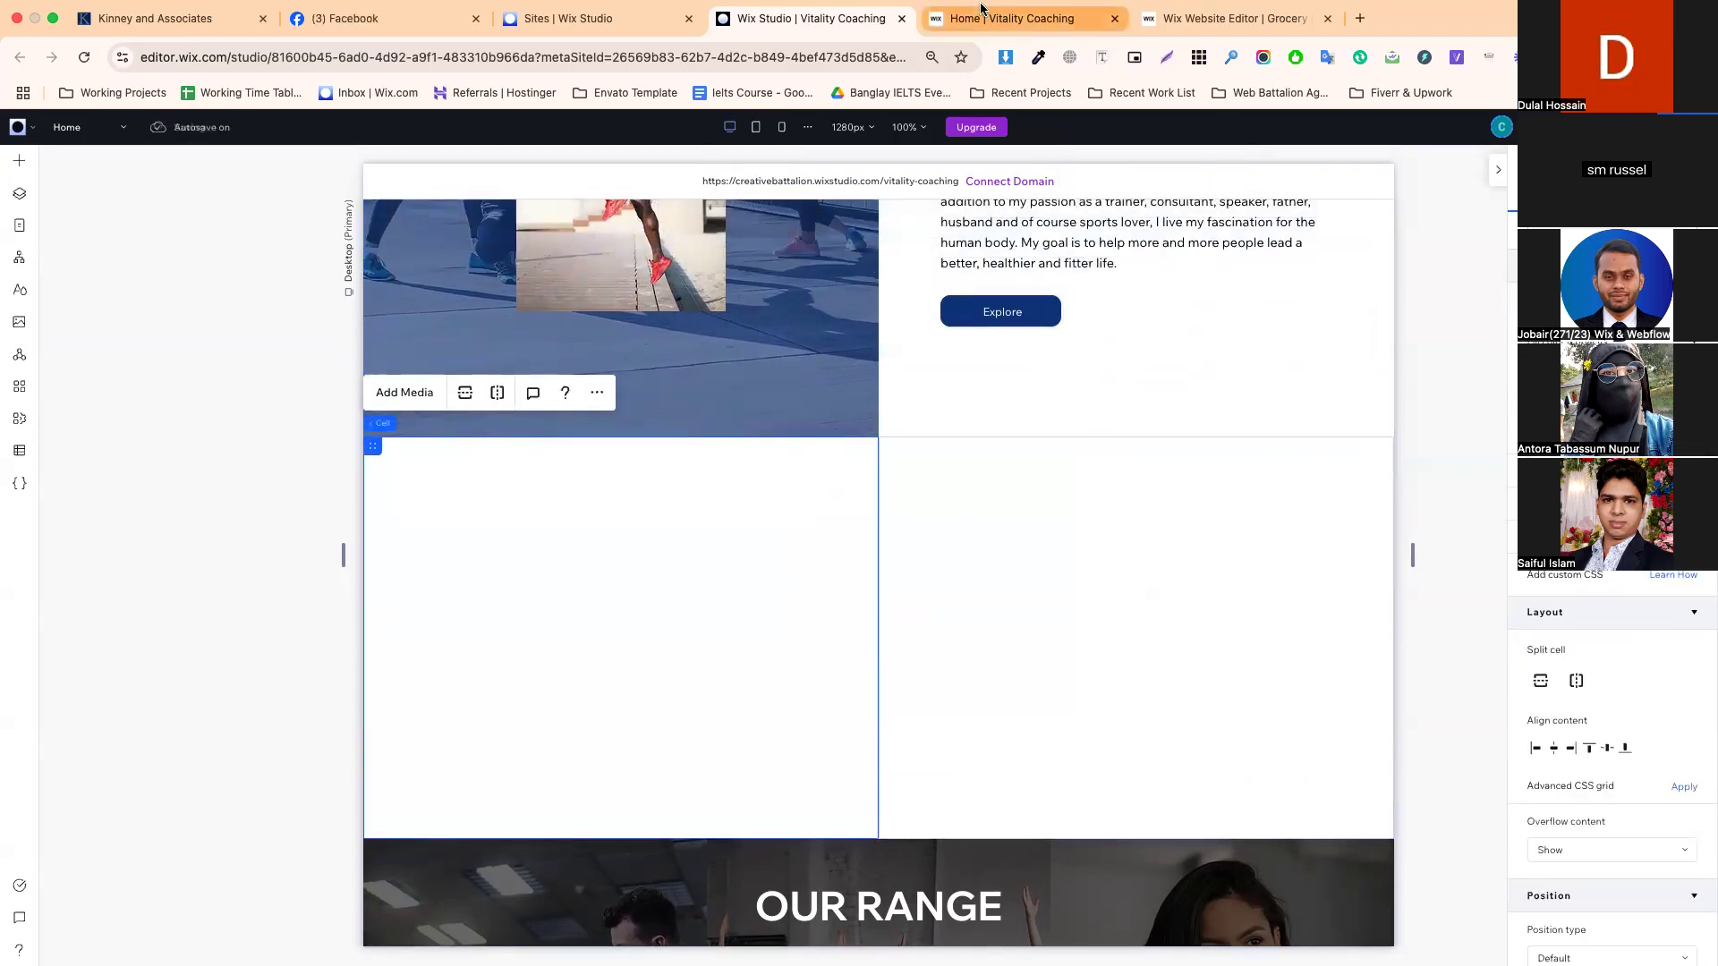
left_click(982, 16)
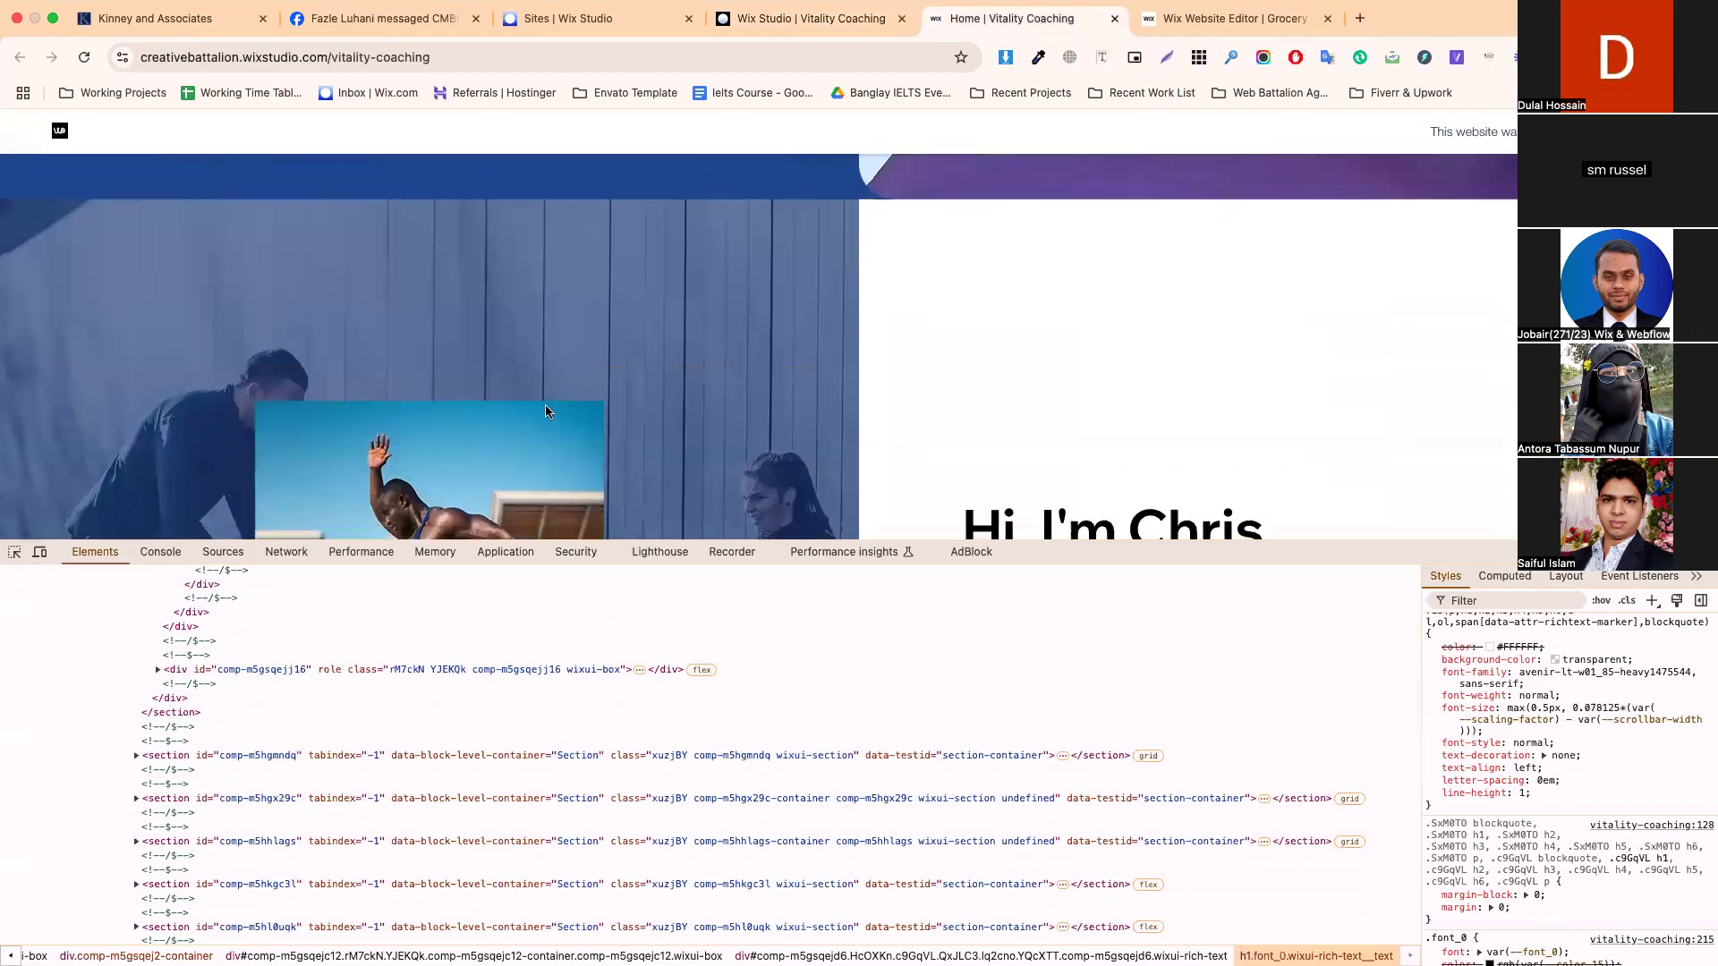
scroll(548, 410, "down", 5)
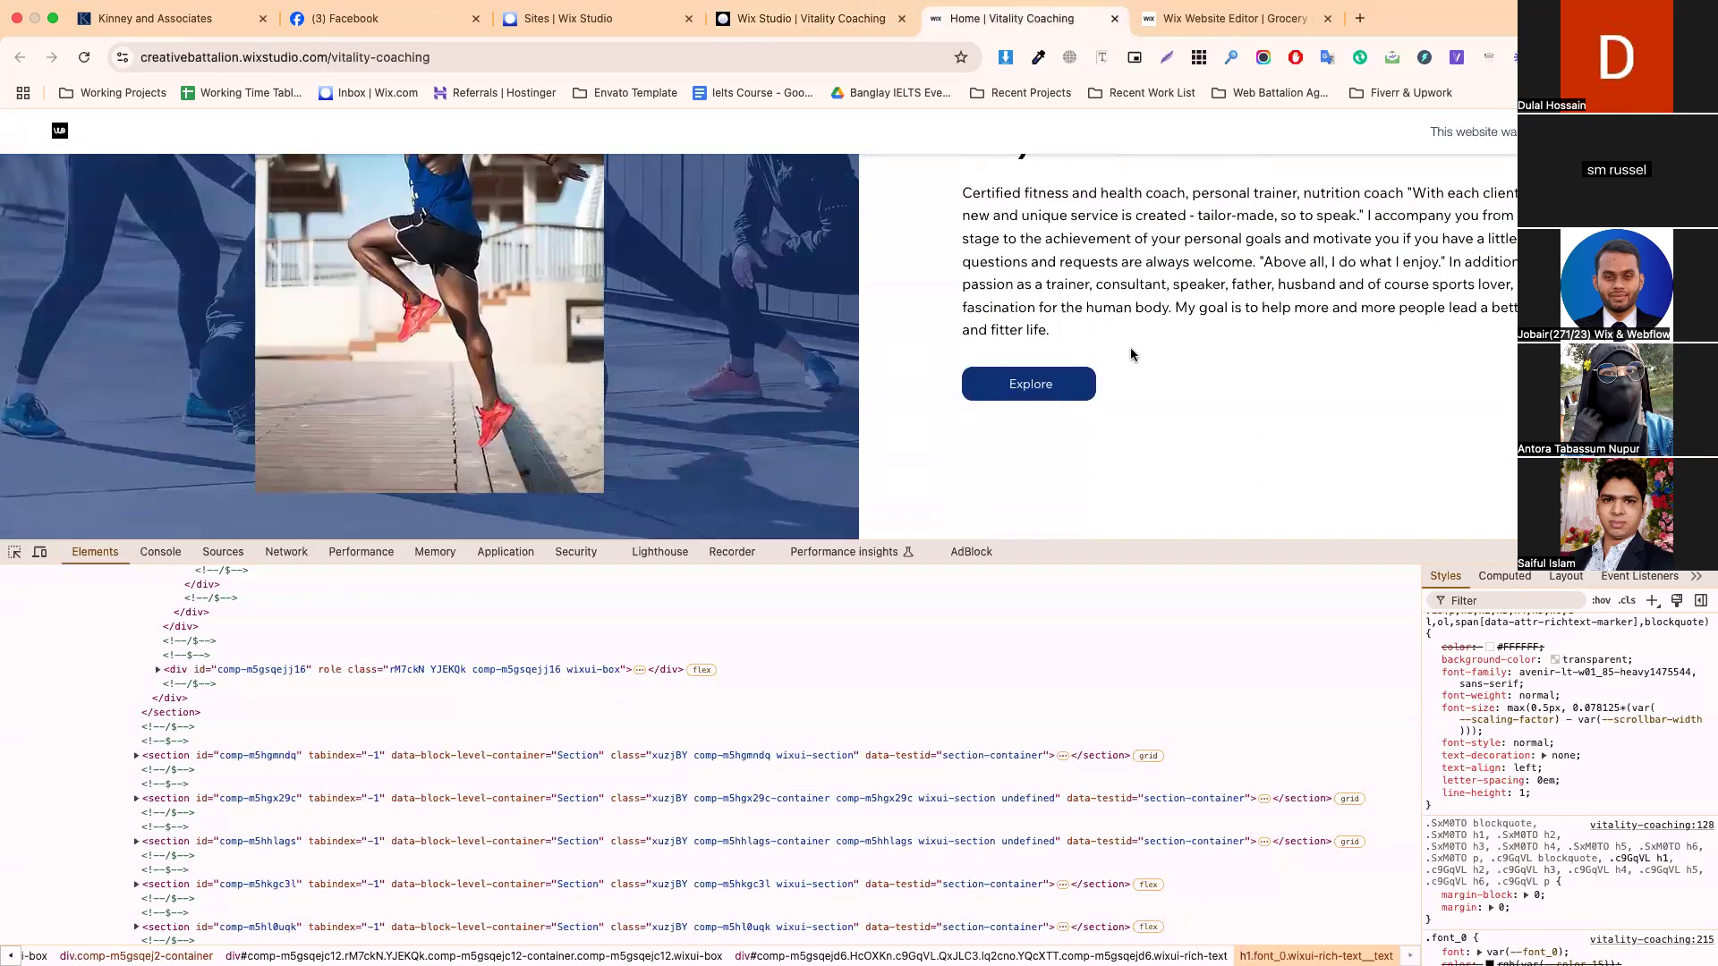
scroll(1132, 354, "up", 4)
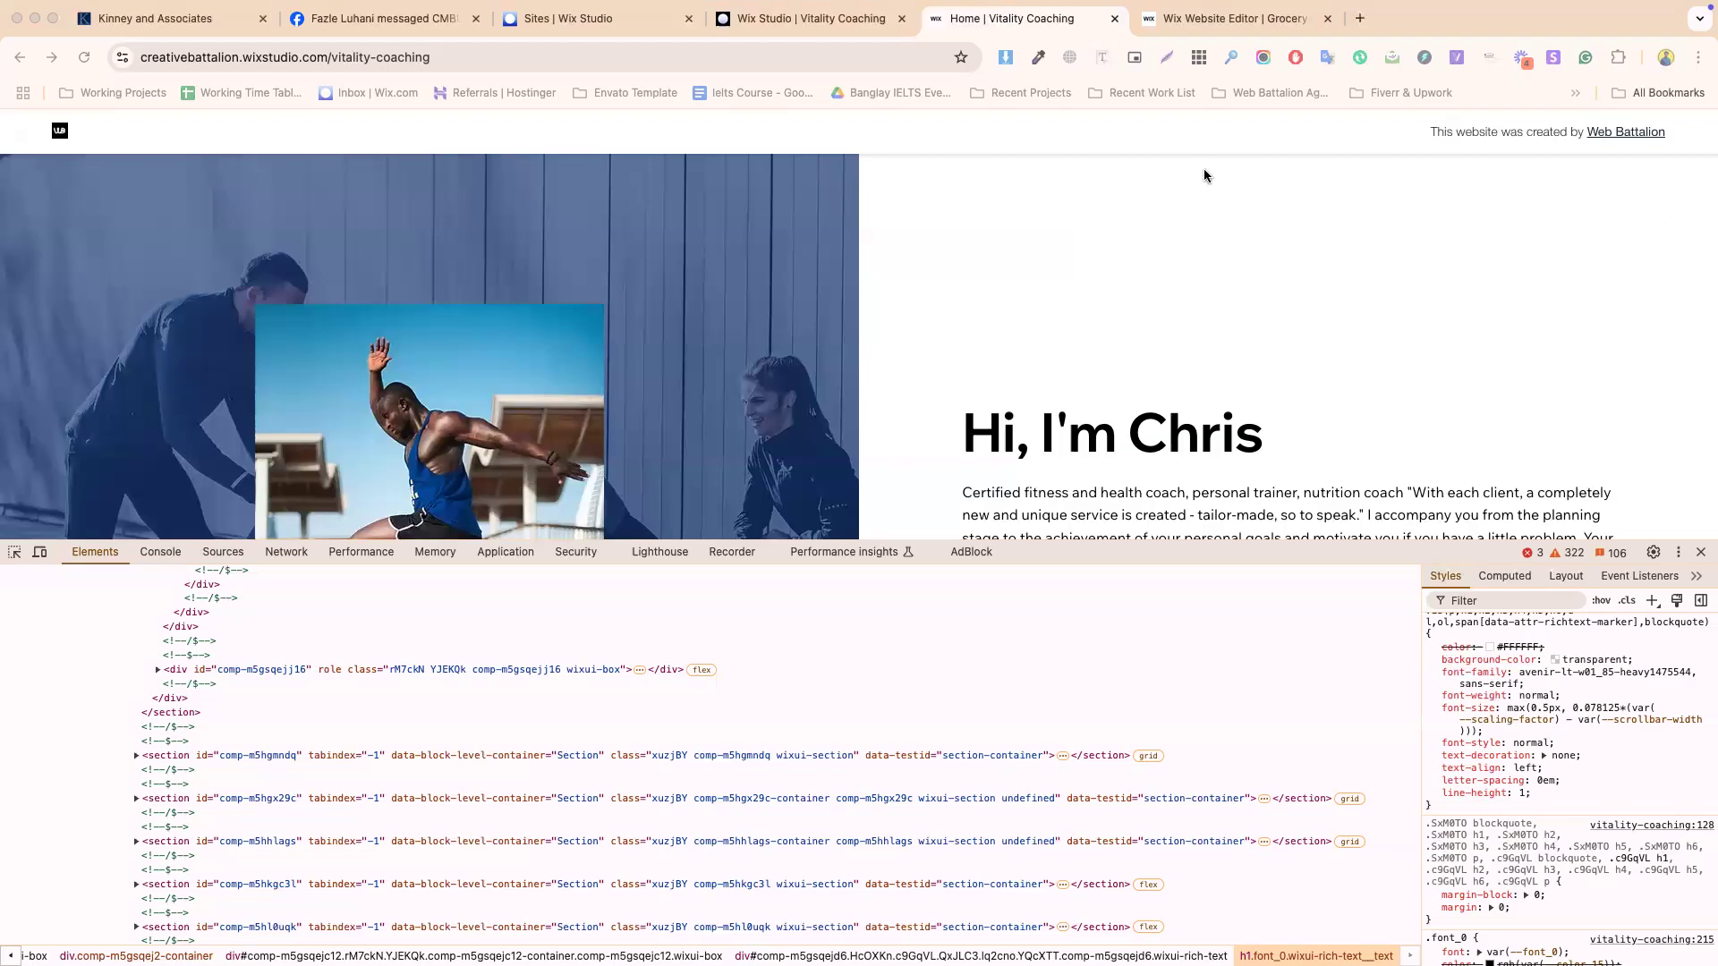
left_click(1703, 553)
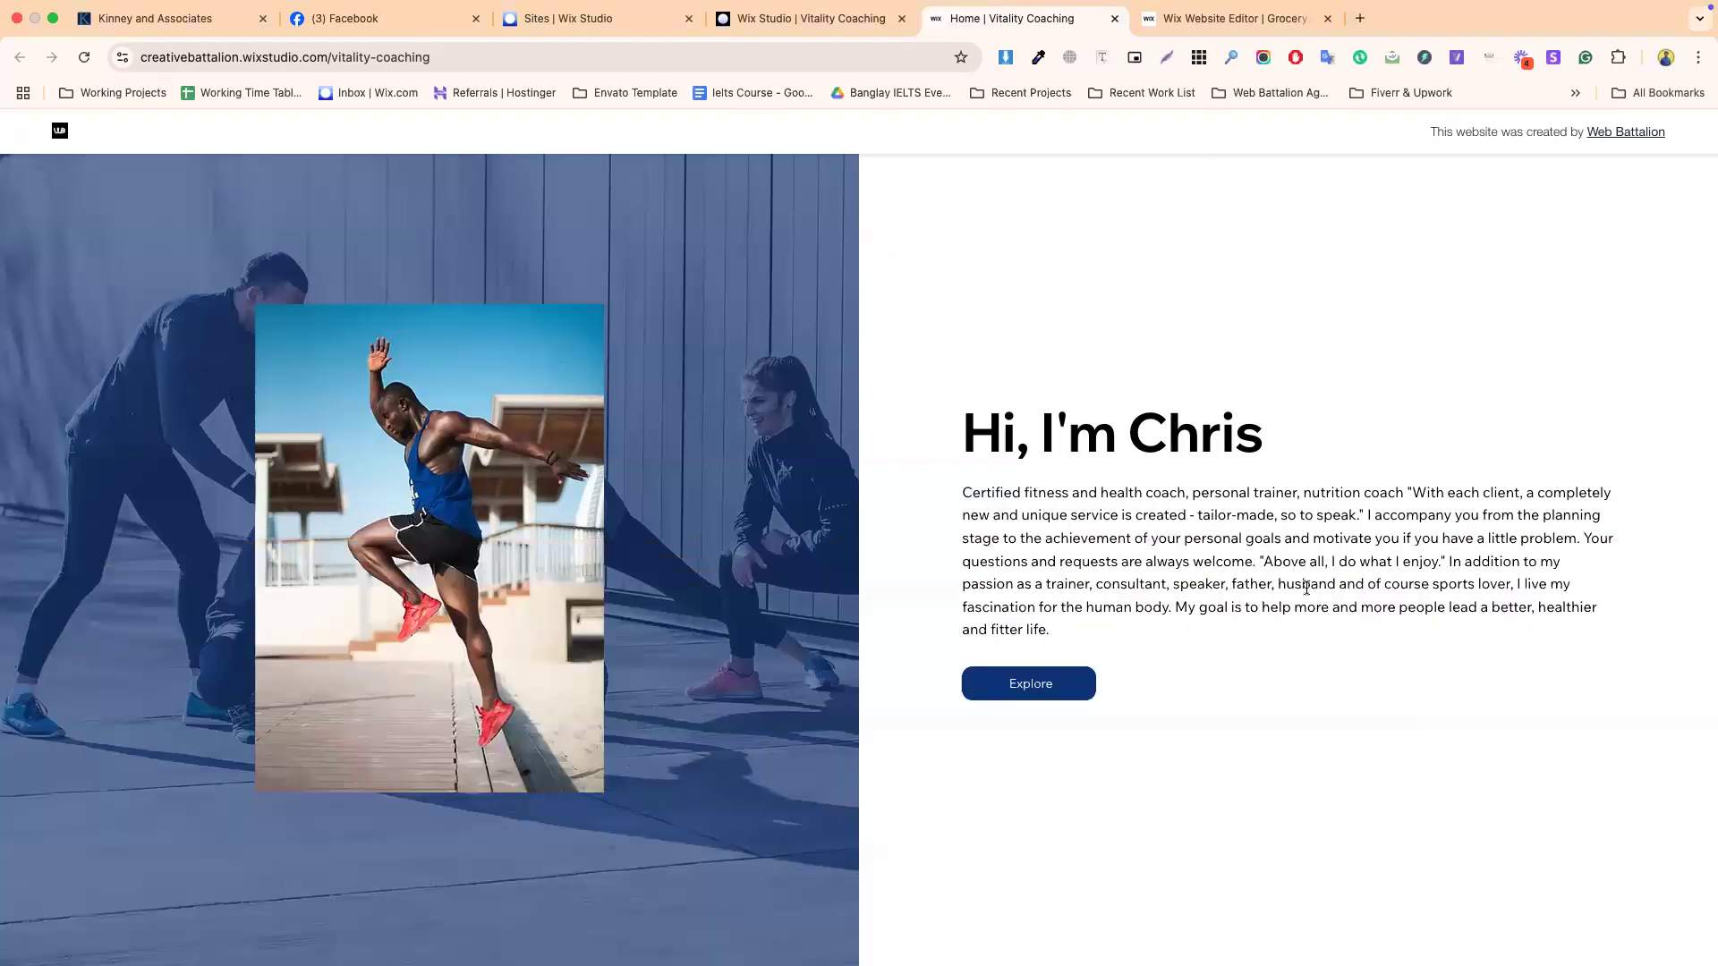
scroll(458, 688, "down", 3)
scroll(459, 691, "up", 5)
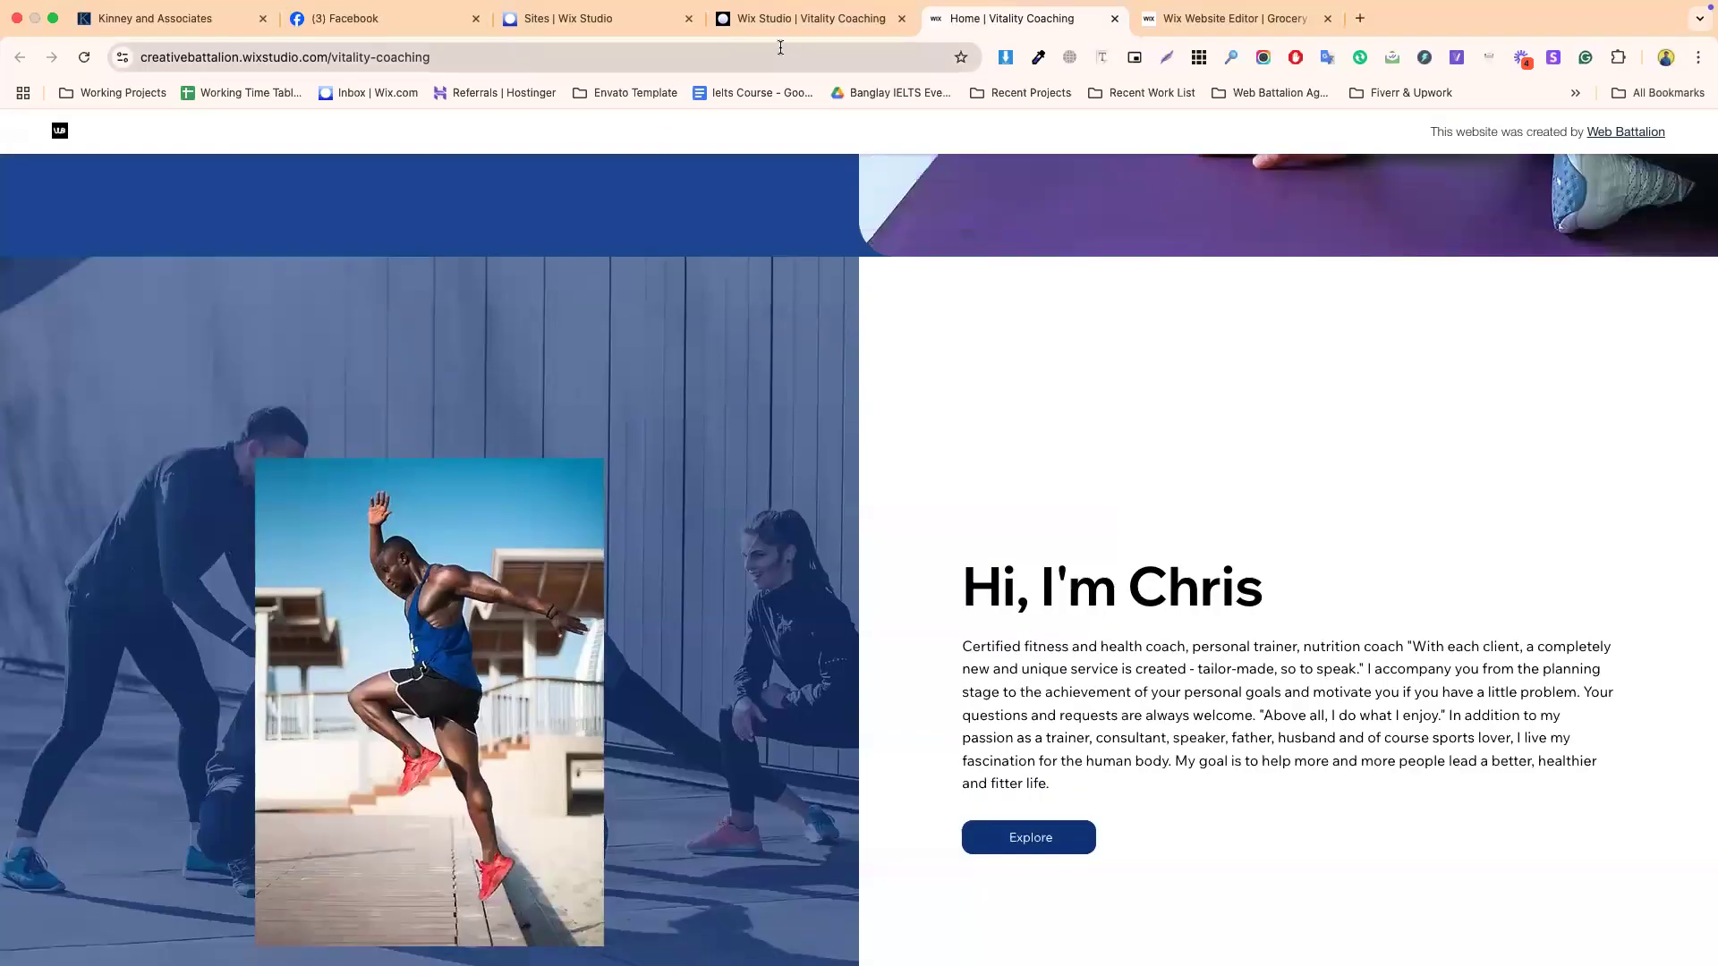
- Return to the Wix Studio editor and extend the empty two-column section's height to about 703 px
left_click(801, 19)
scroll(716, 558, "down", 4)
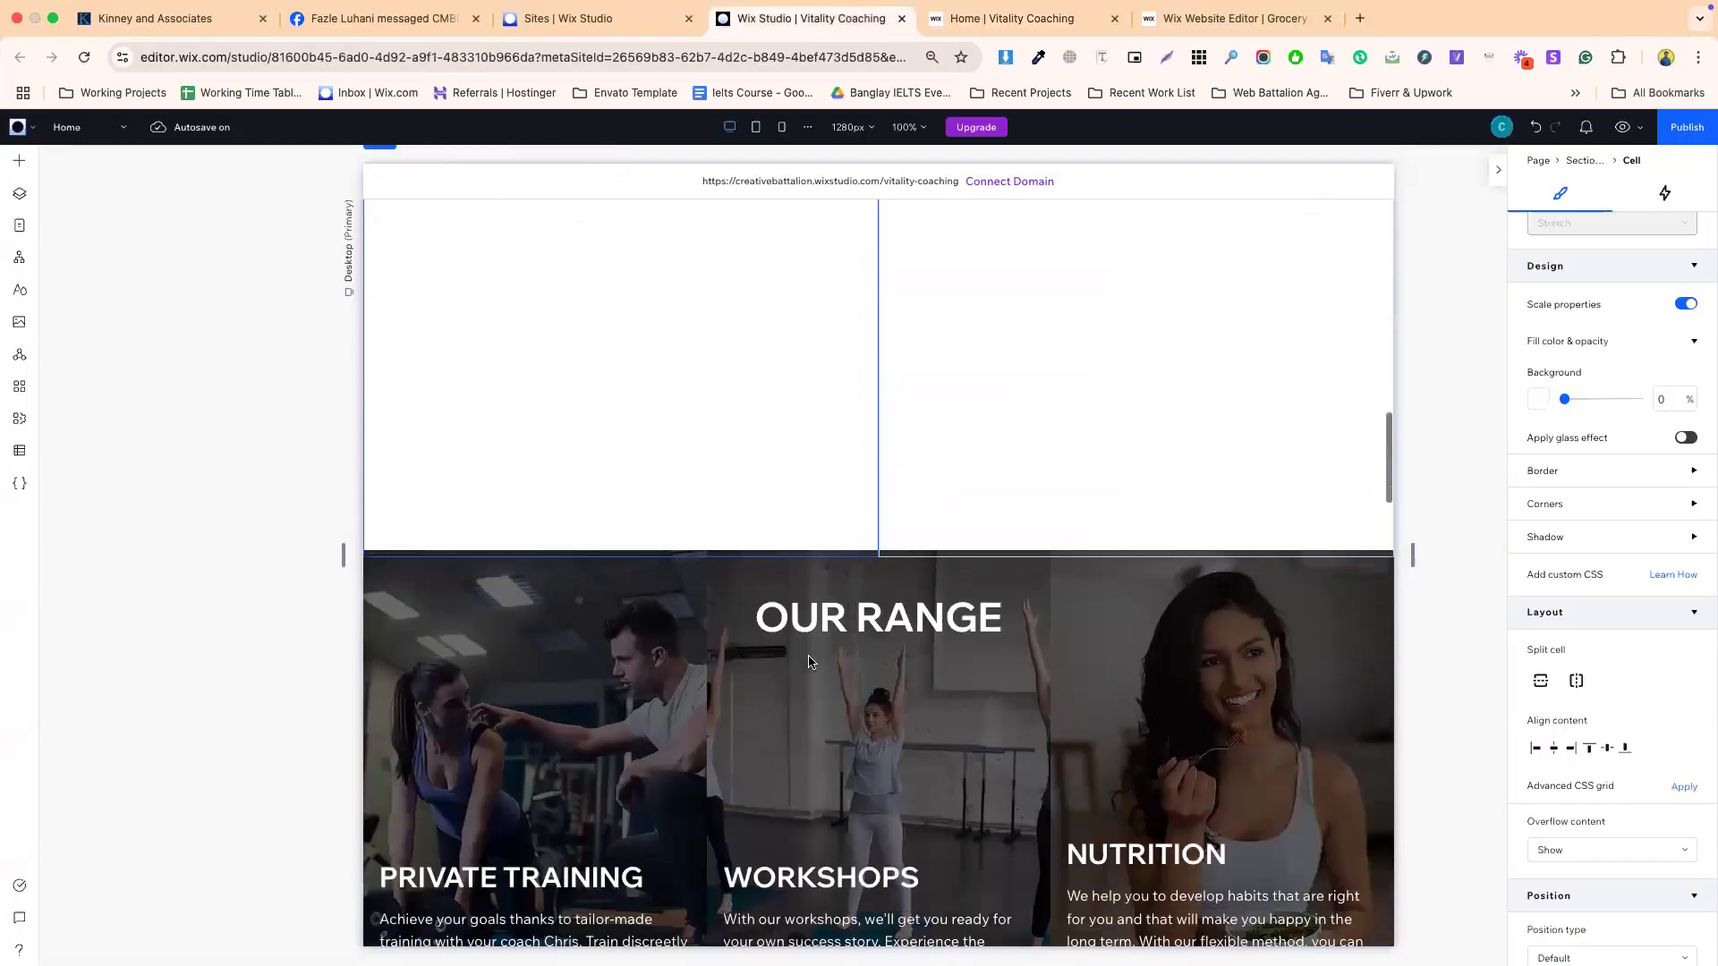
key("Escape")
left_click_drag(996, 580, 996, 695)
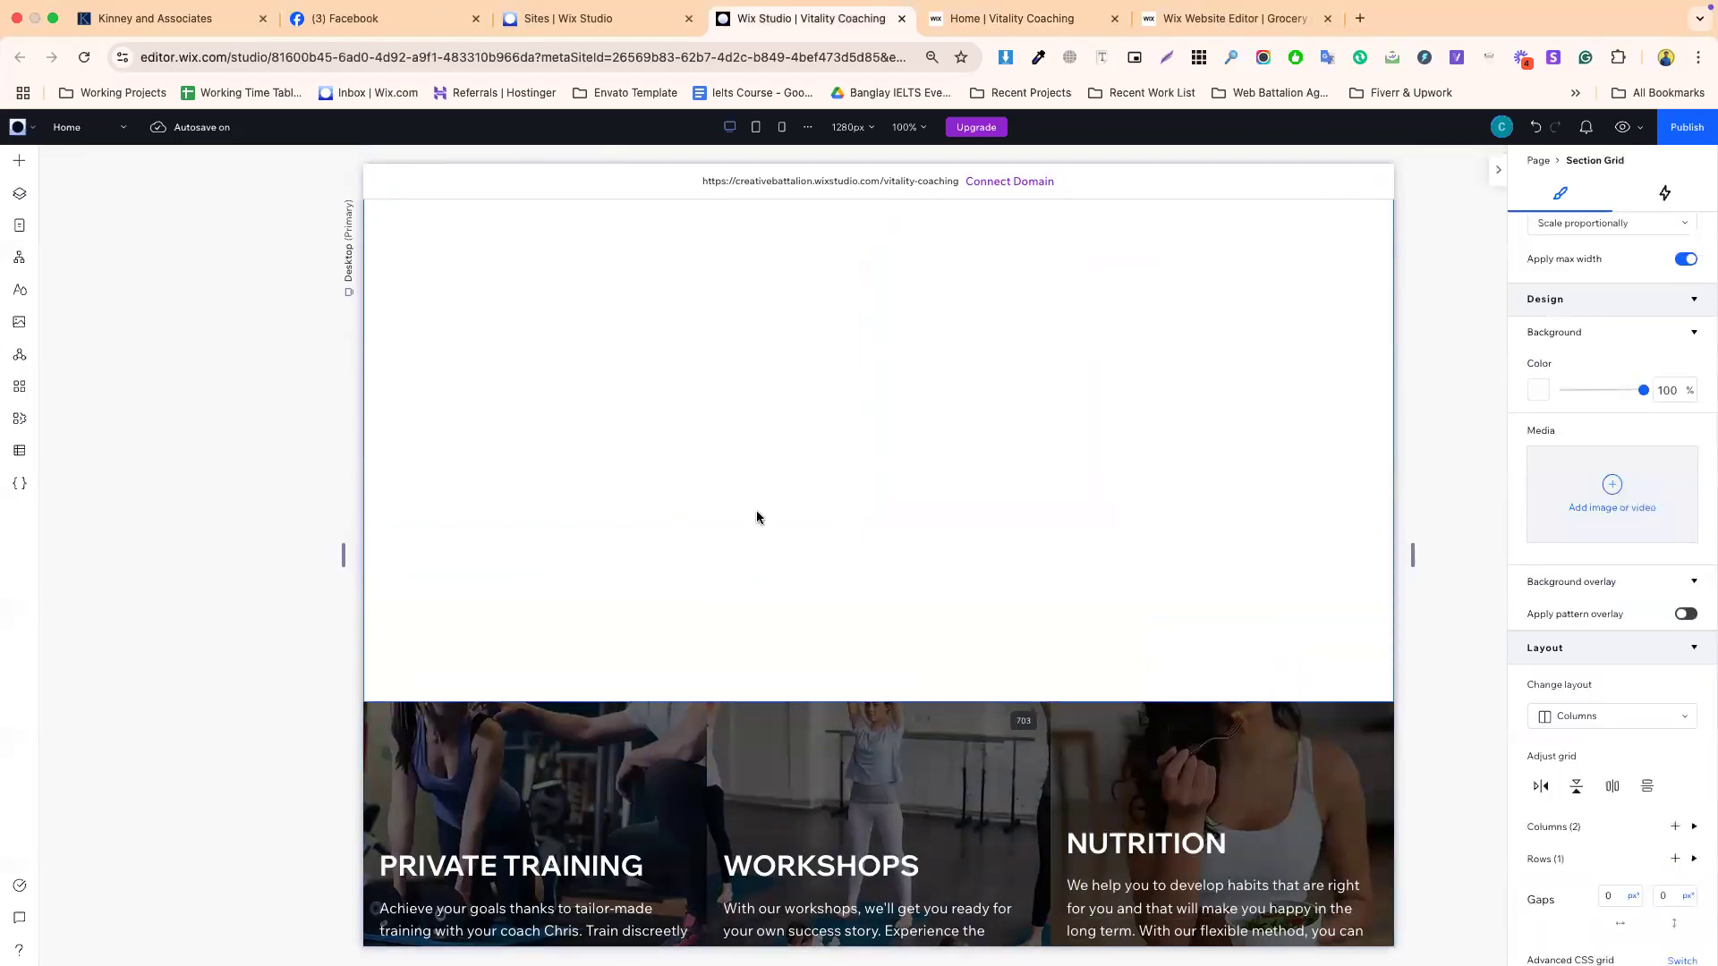
- Add an image to the upper middle of the empty two-column section's left cell
left_click(677, 447)
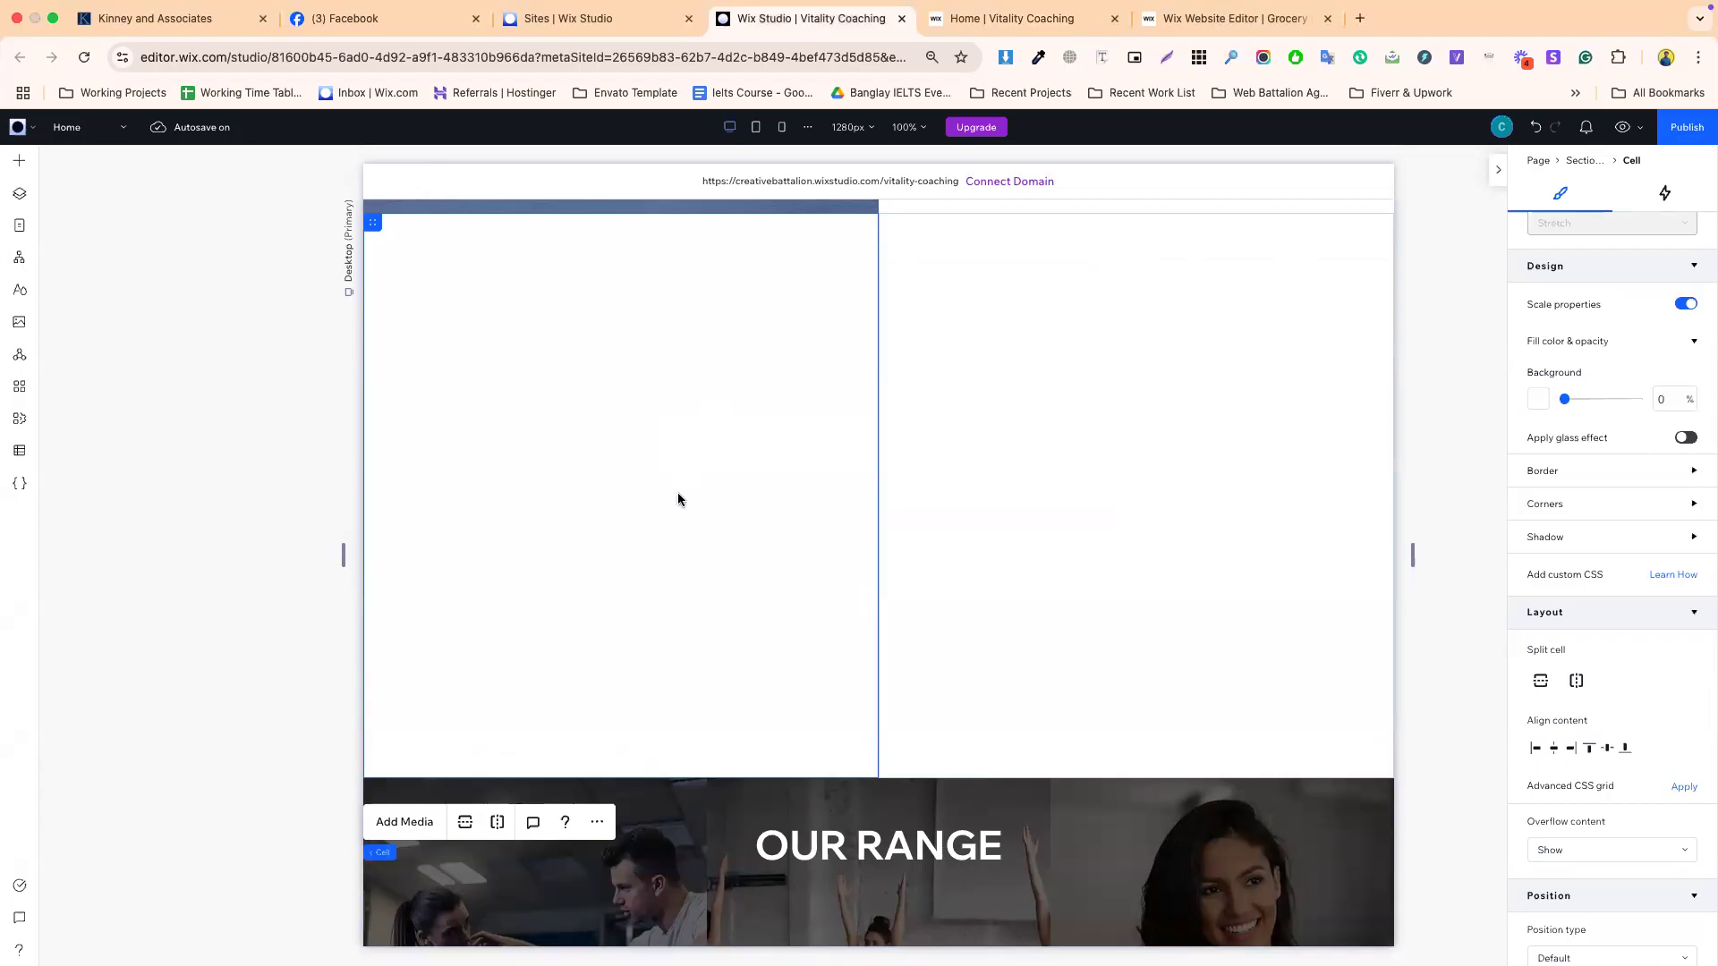
scroll(1558, 402, "up", 2)
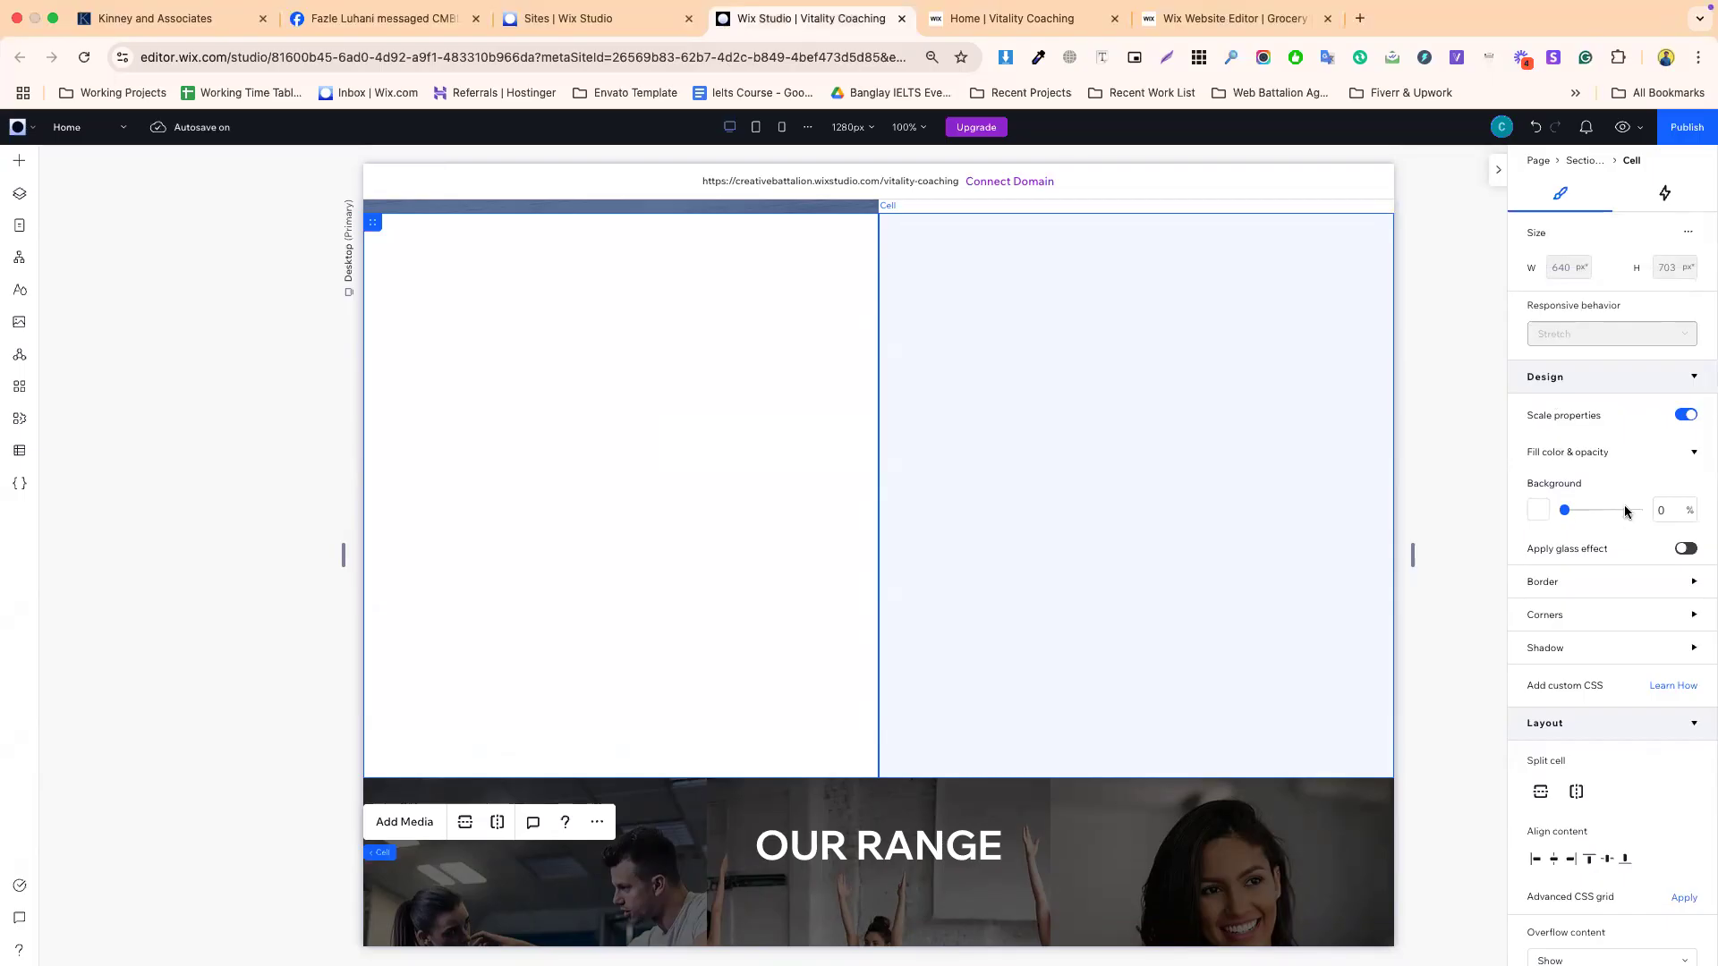
left_click(1611, 459)
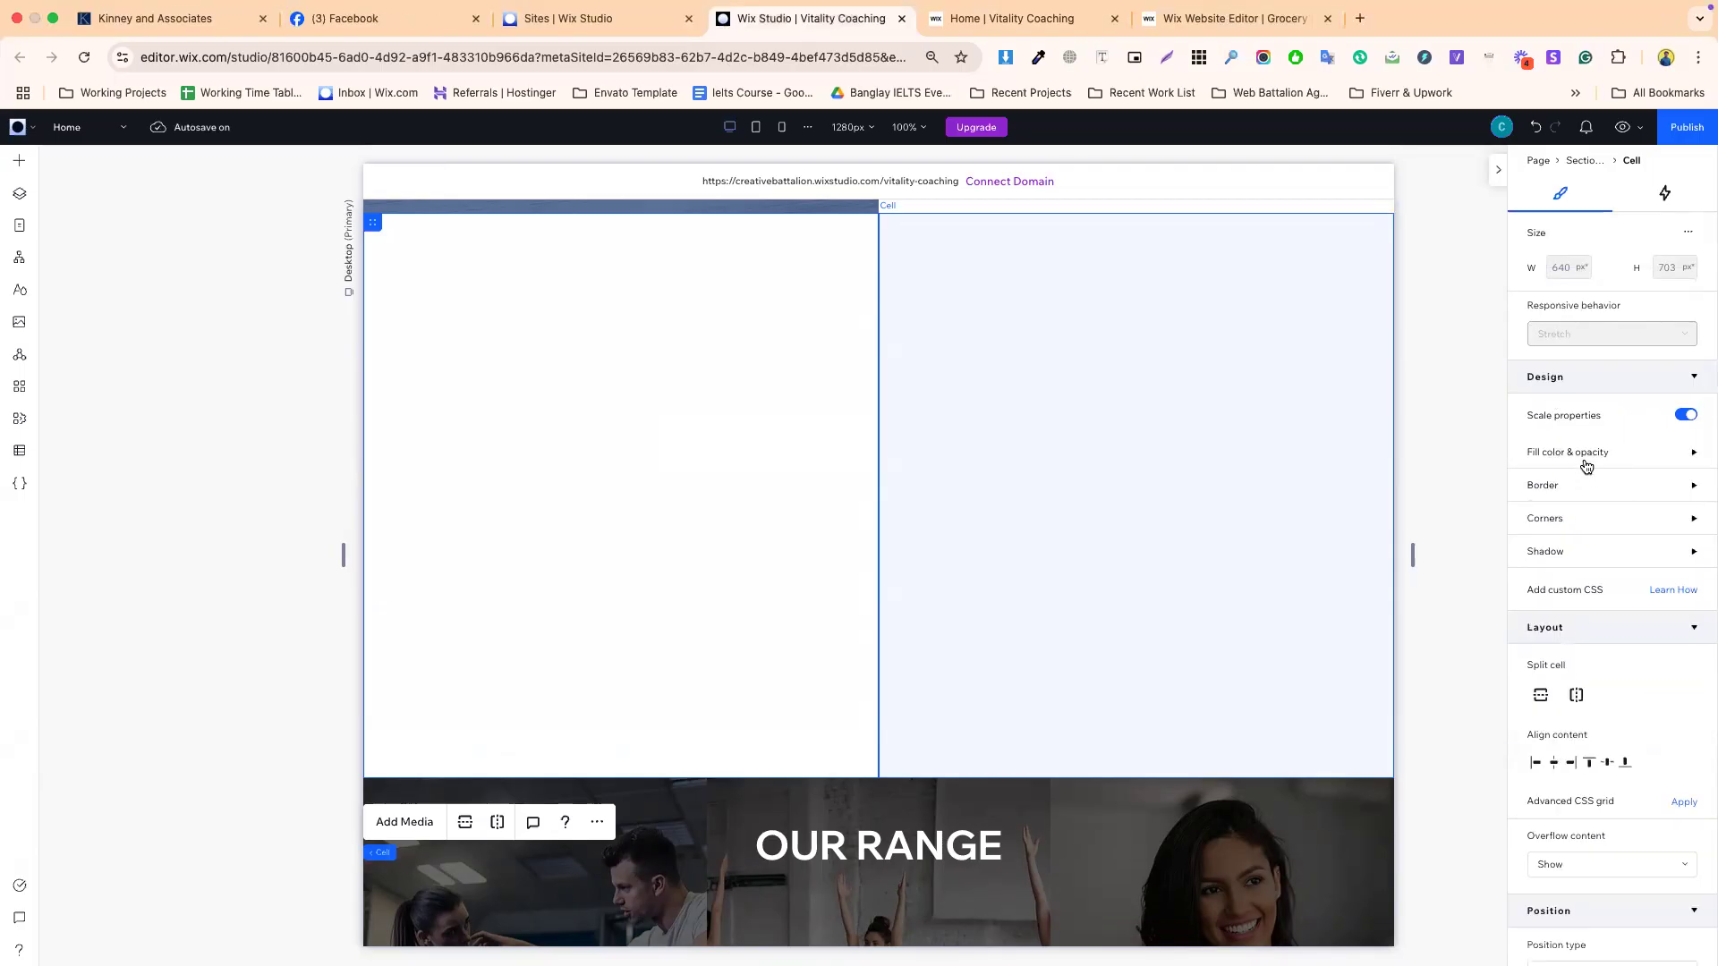
left_click(1592, 458)
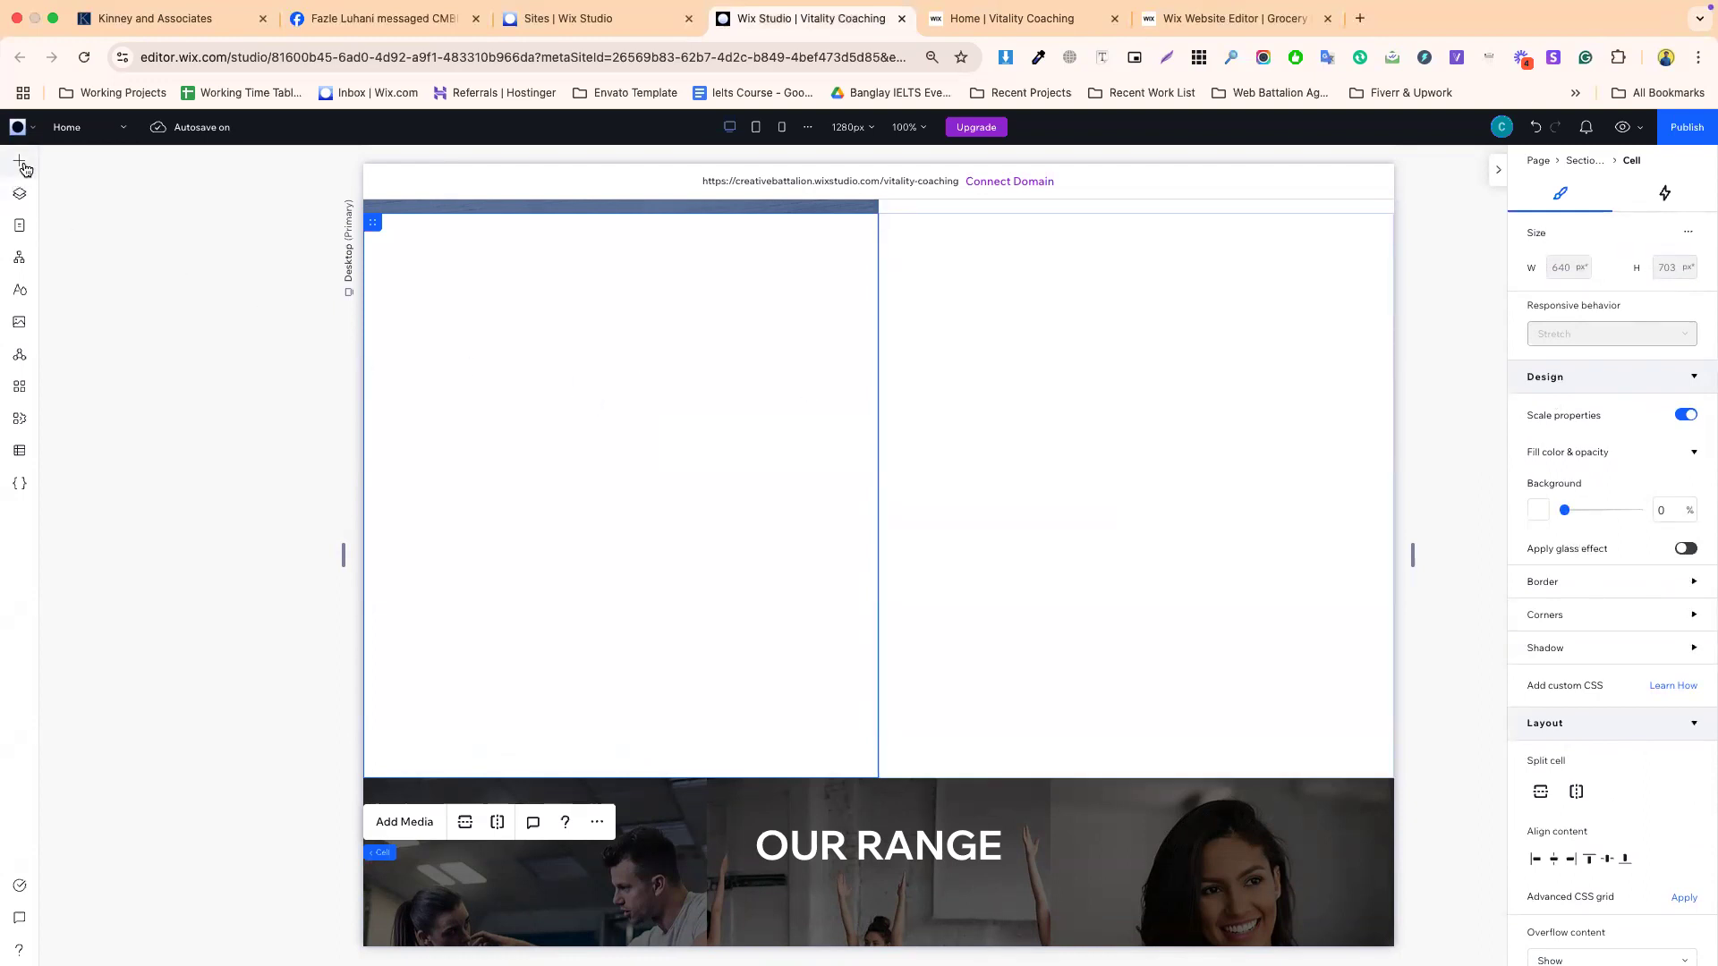
left_click(22, 165)
left_click_drag(223, 238, 616, 382)
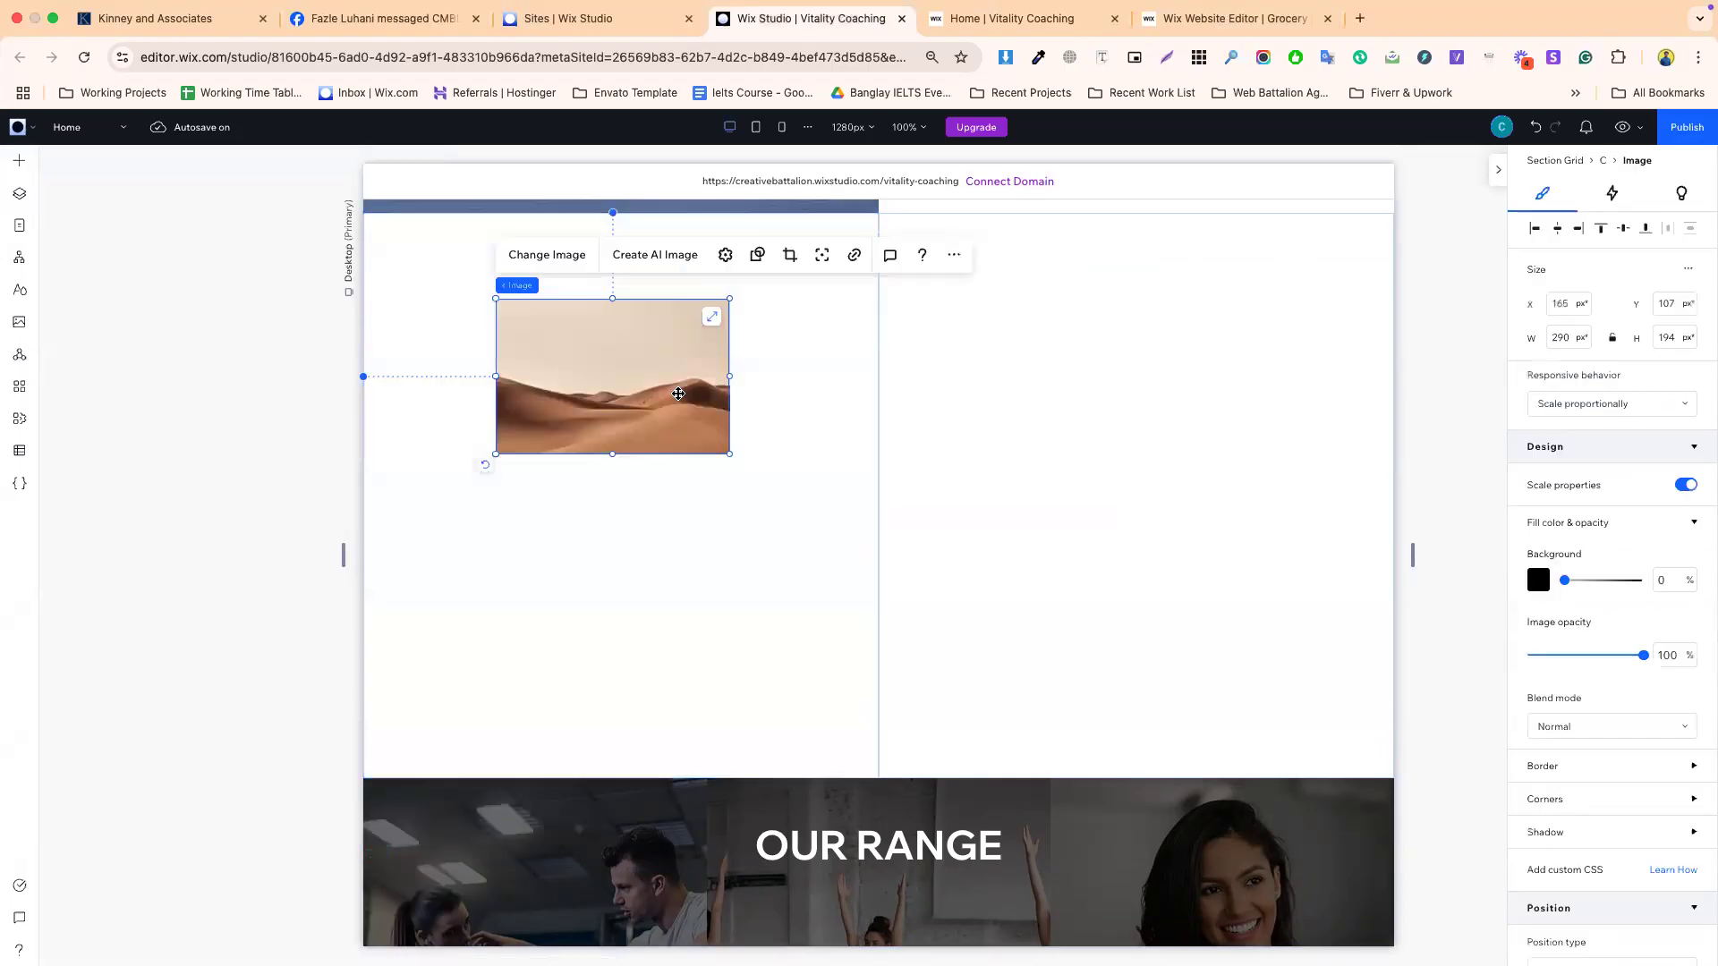
- Stretch the image to fill the left cell, and place a second, taller image about 290 px wide over its middle
left_click(711, 317)
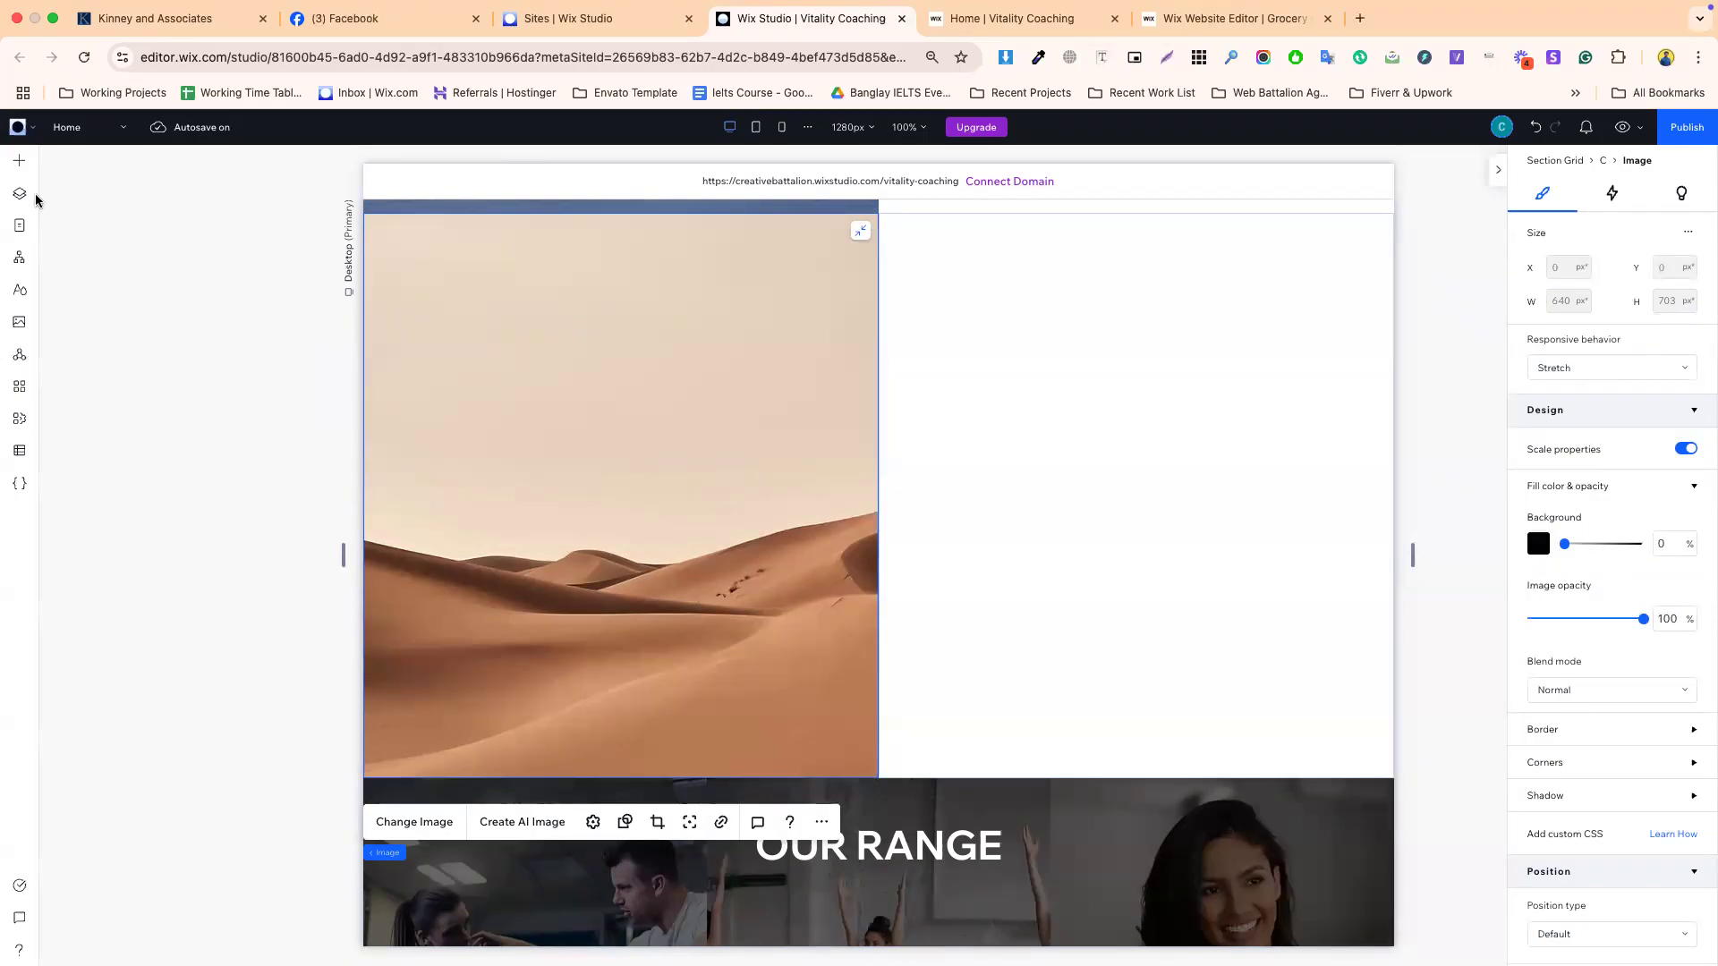
left_click(18, 167)
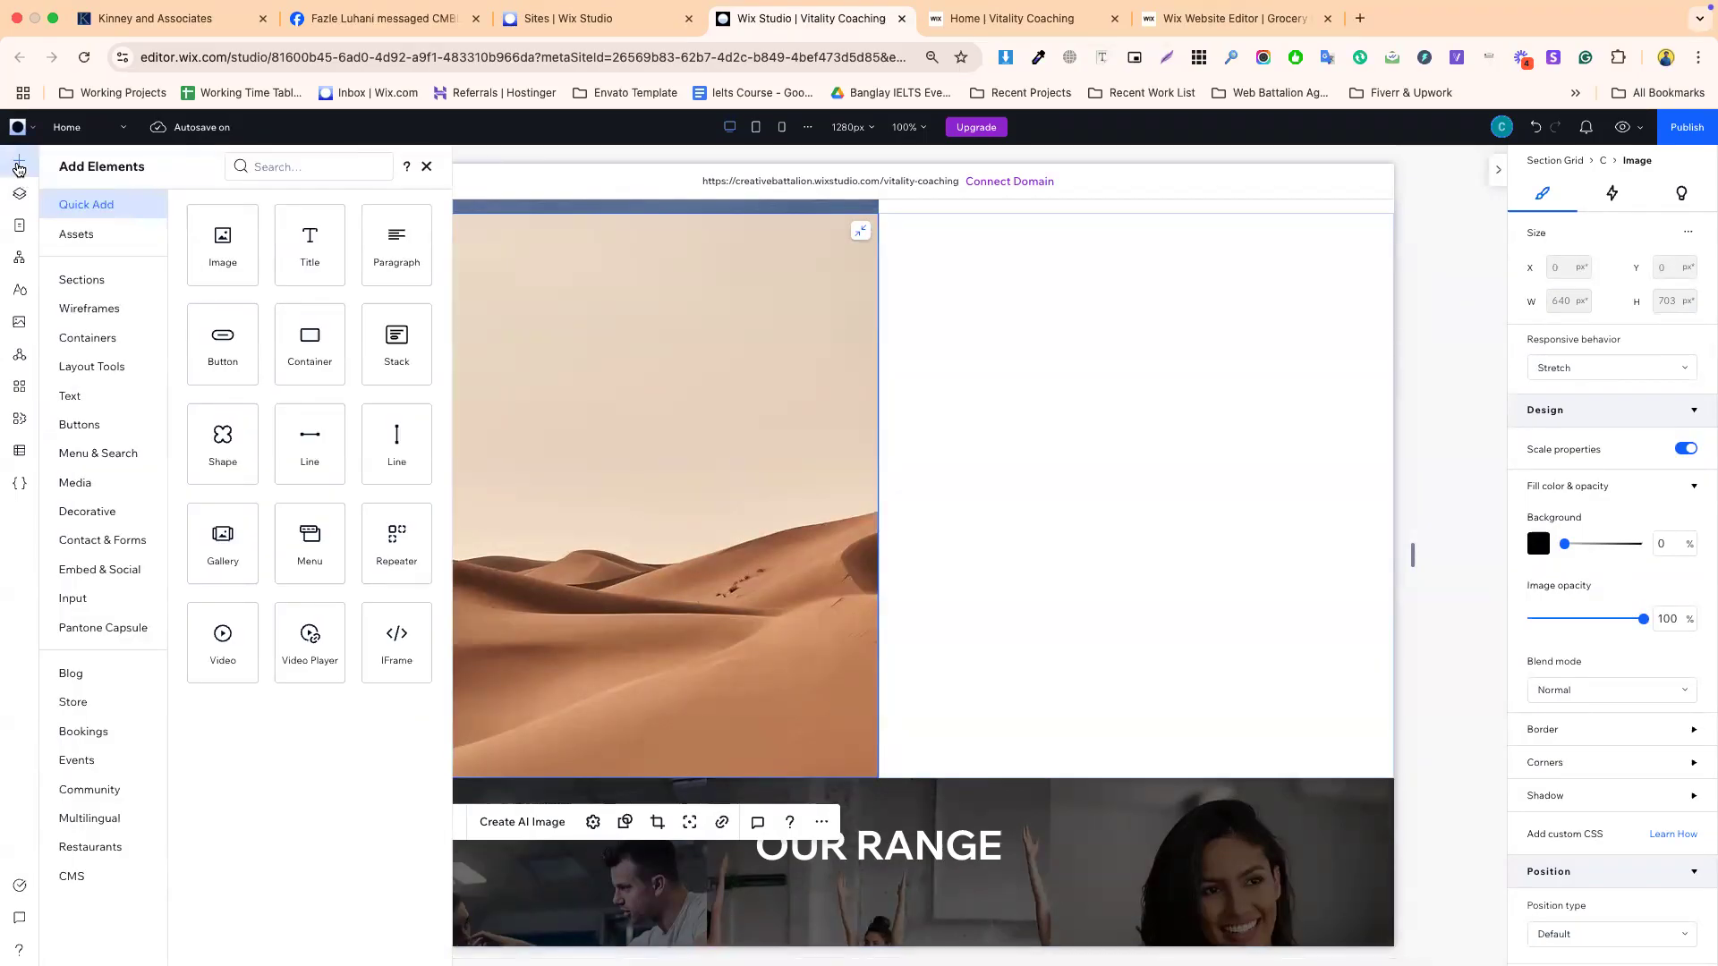
left_click_drag(246, 269, 617, 456)
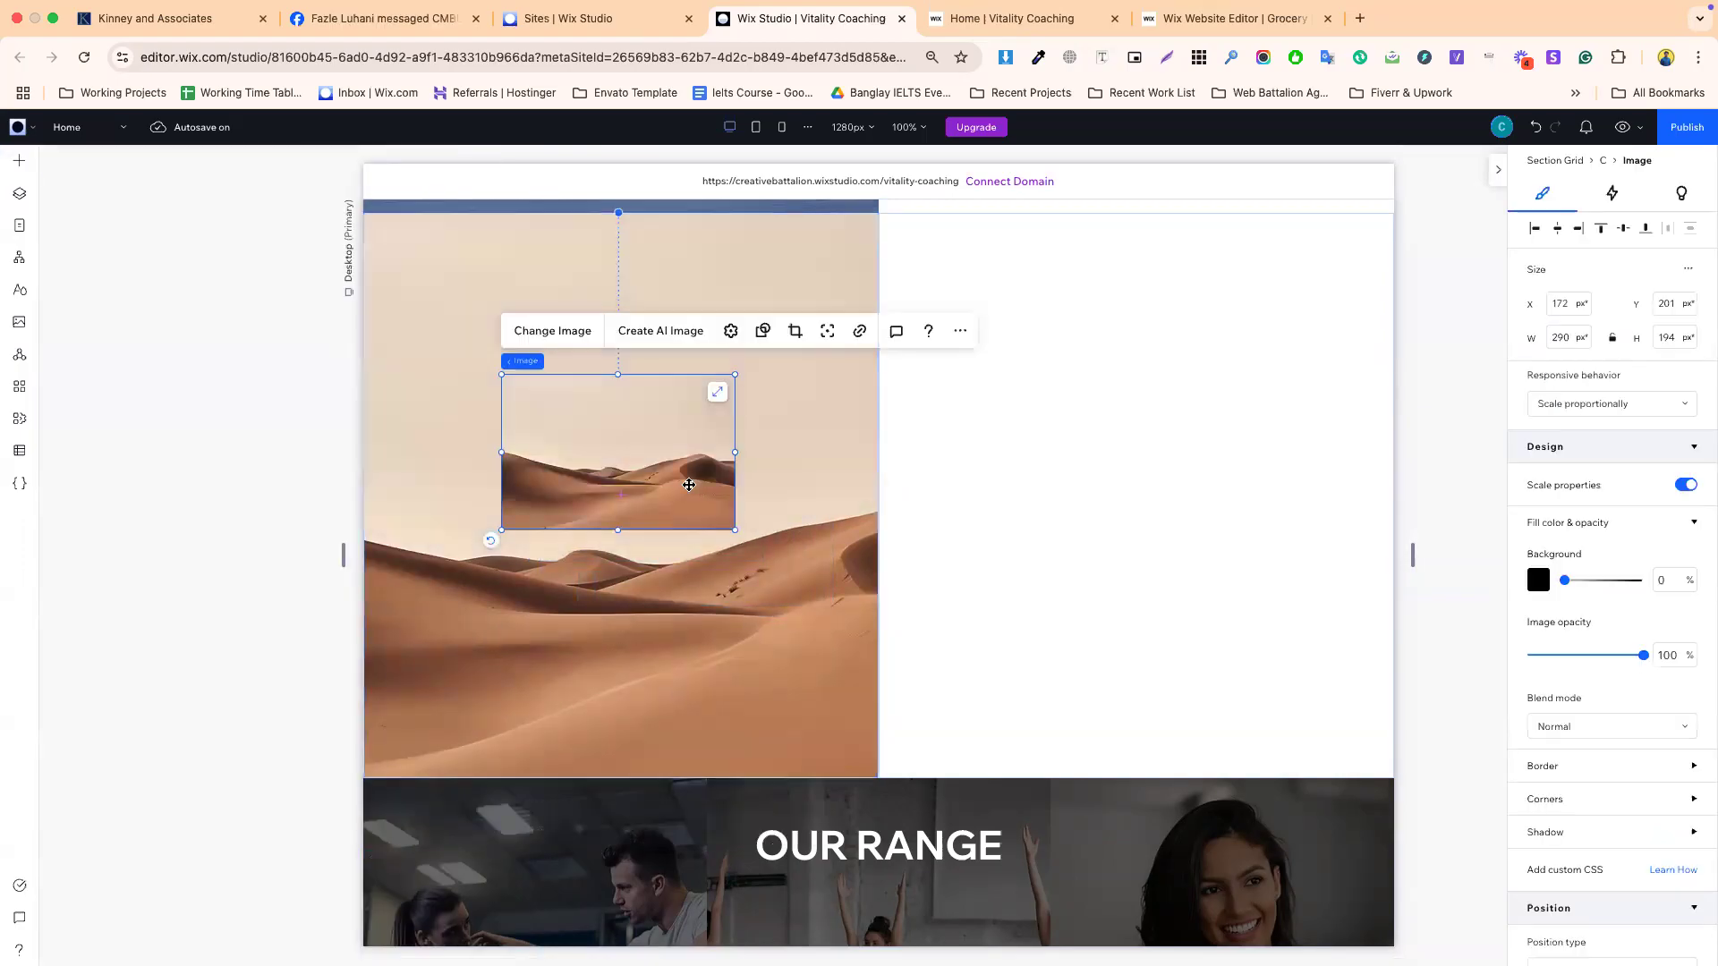
left_click_drag(617, 530, 629, 609)
left_click(843, 566)
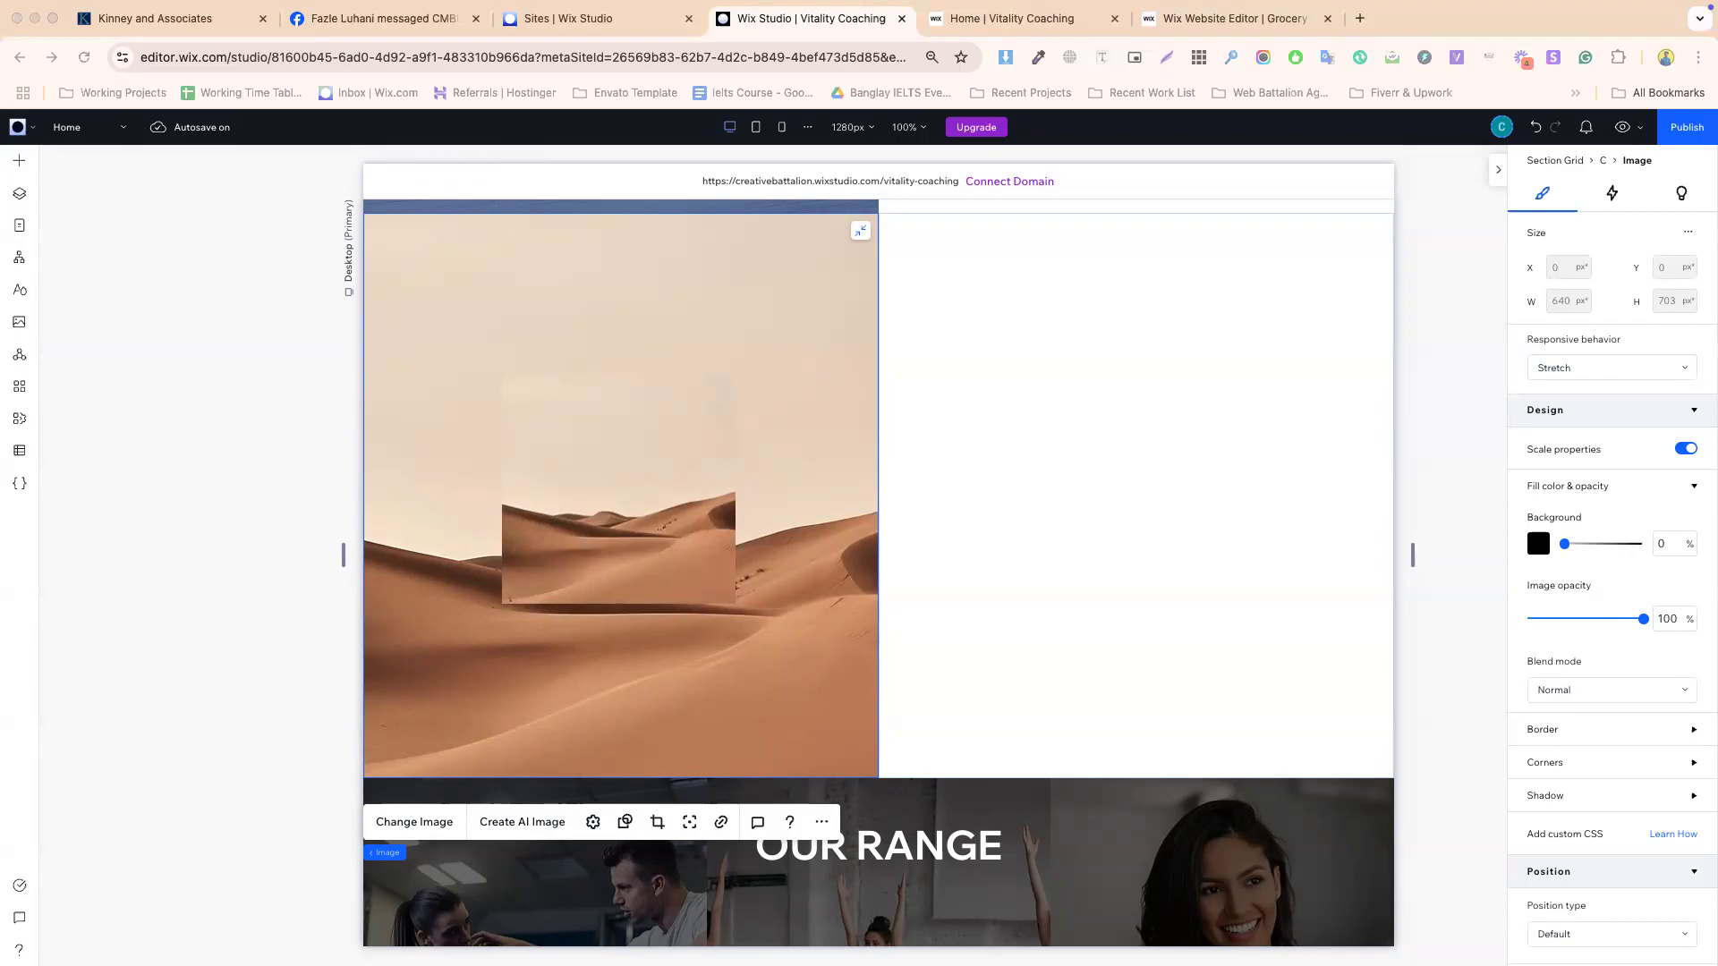
- Split the empty right cell of the new section vertically into two cells
scroll(950, 432, "up", 4)
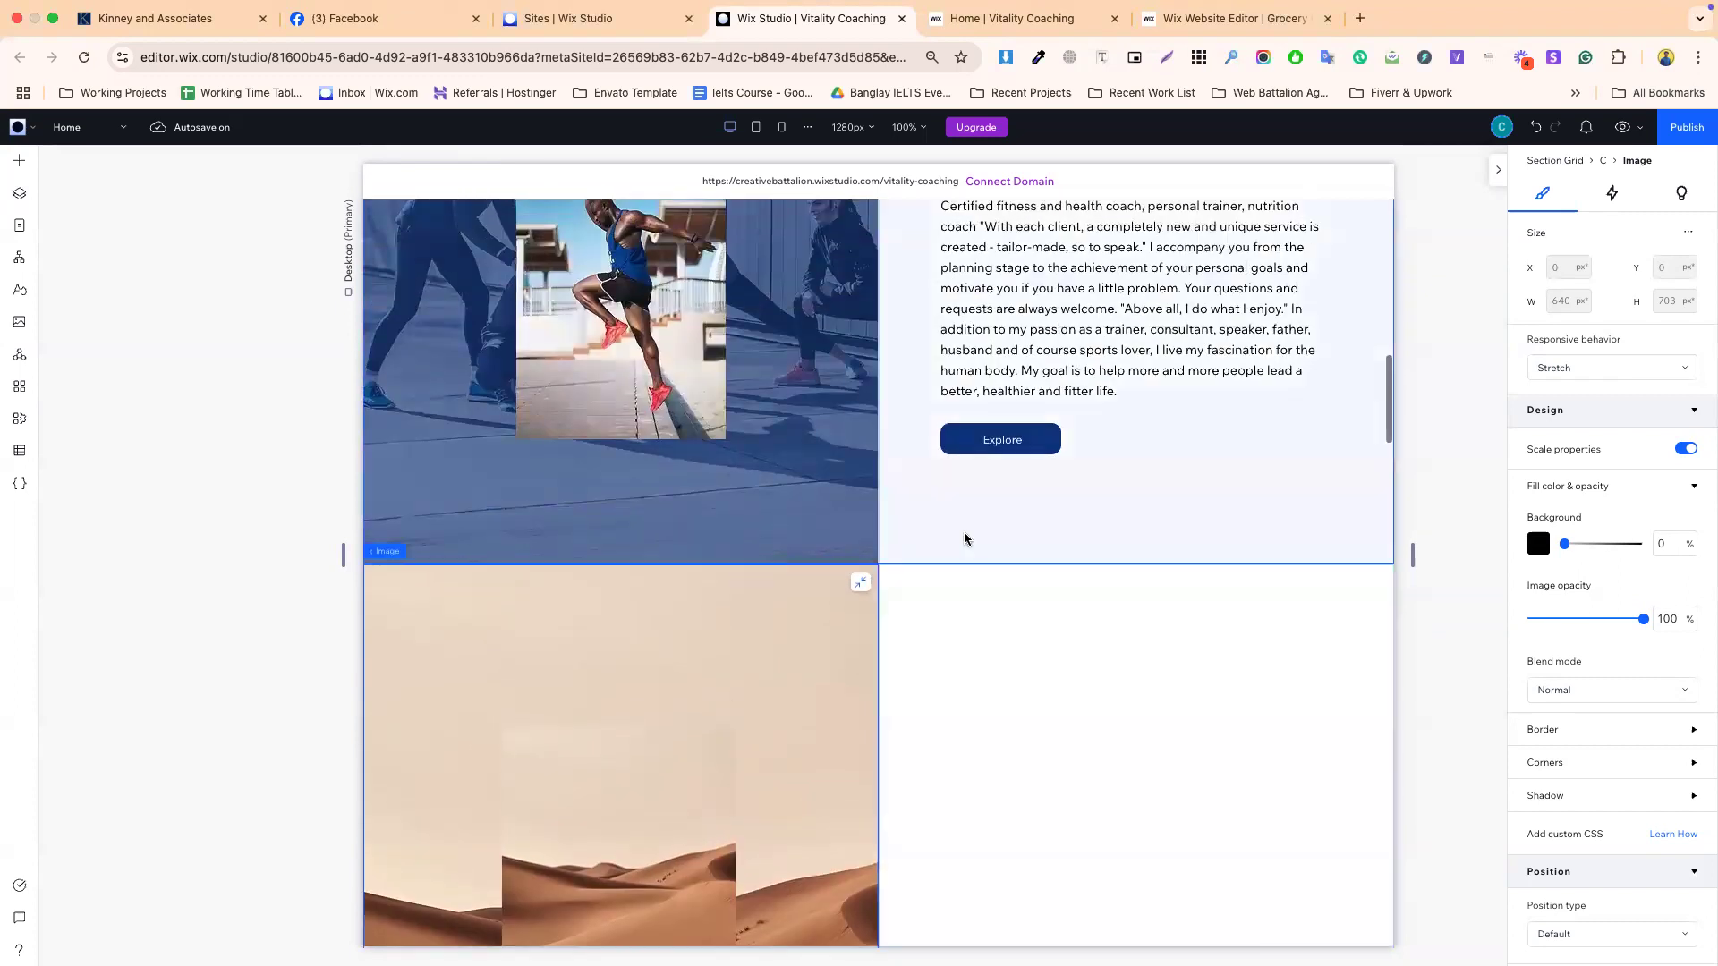
scroll(945, 631, "down", 2)
left_click(901, 498)
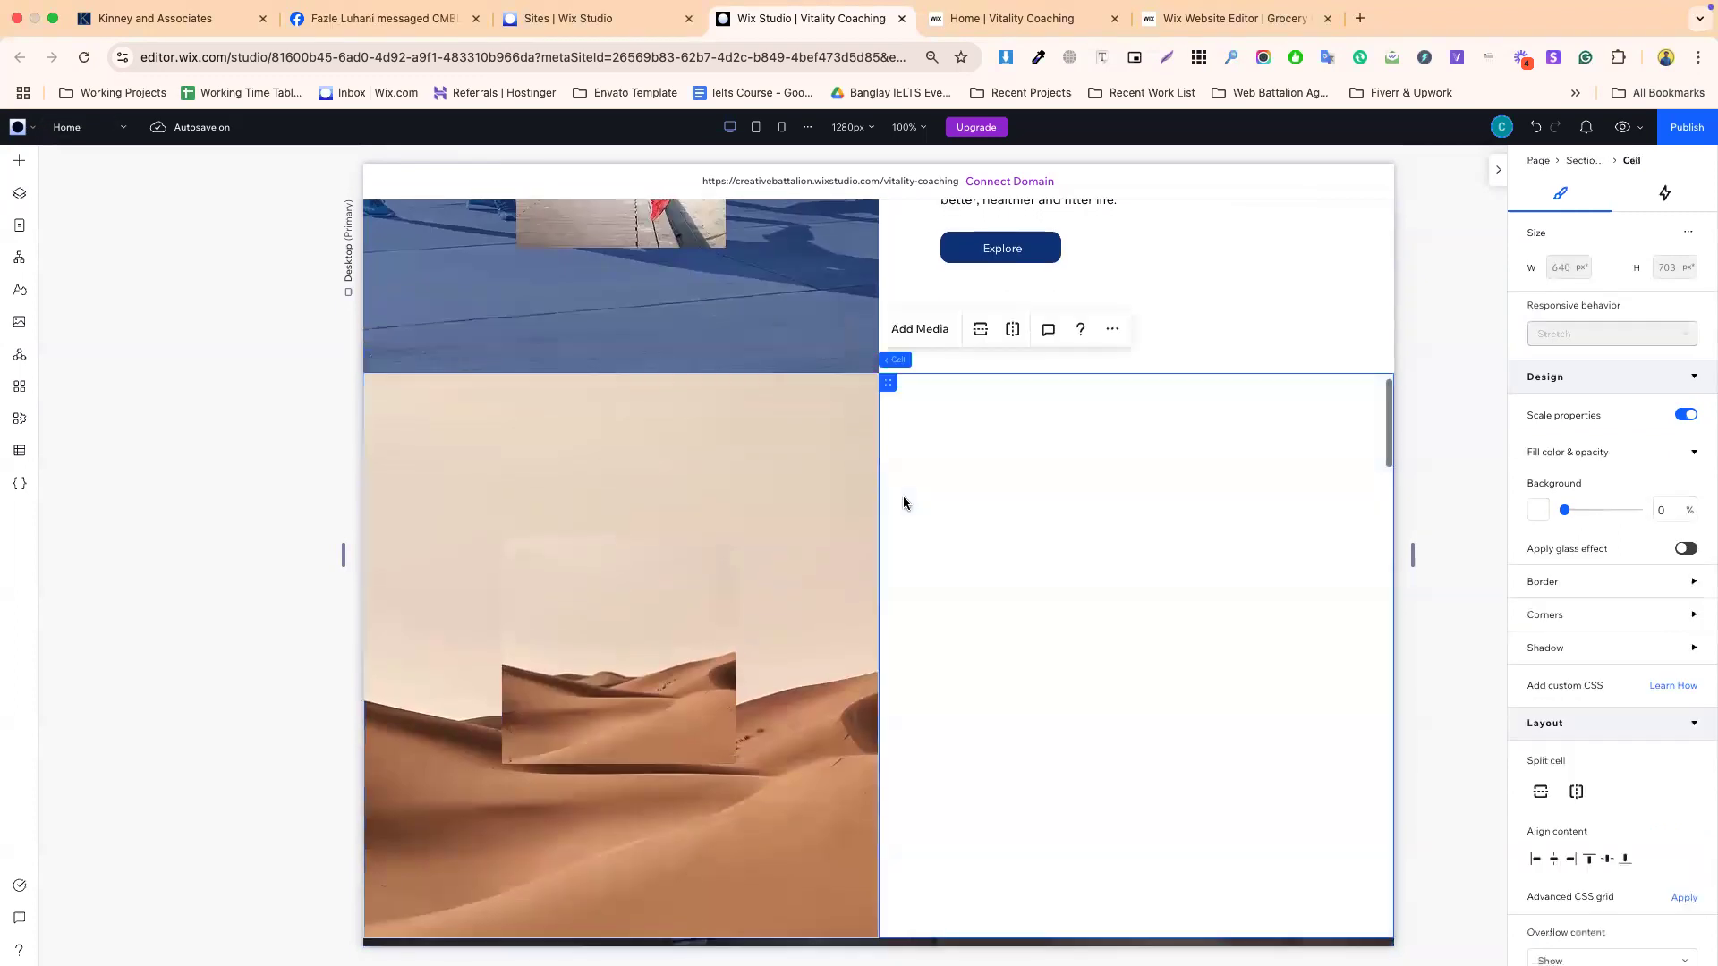
right_click(904, 502)
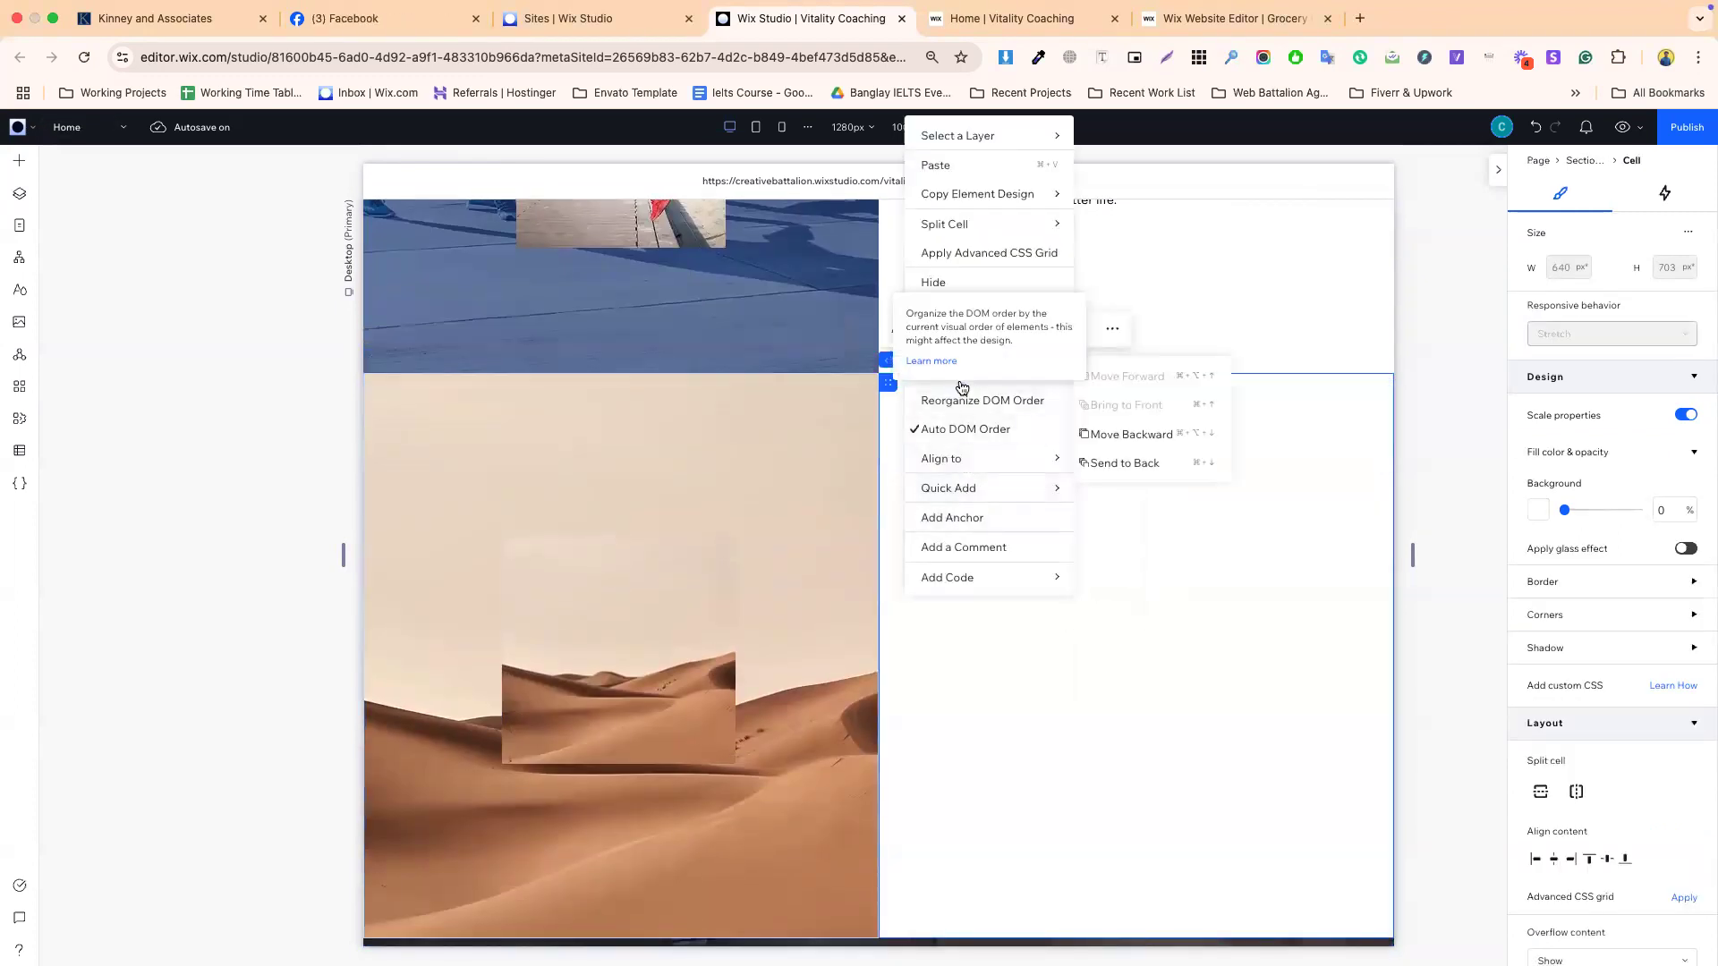
mouse_move(970, 221)
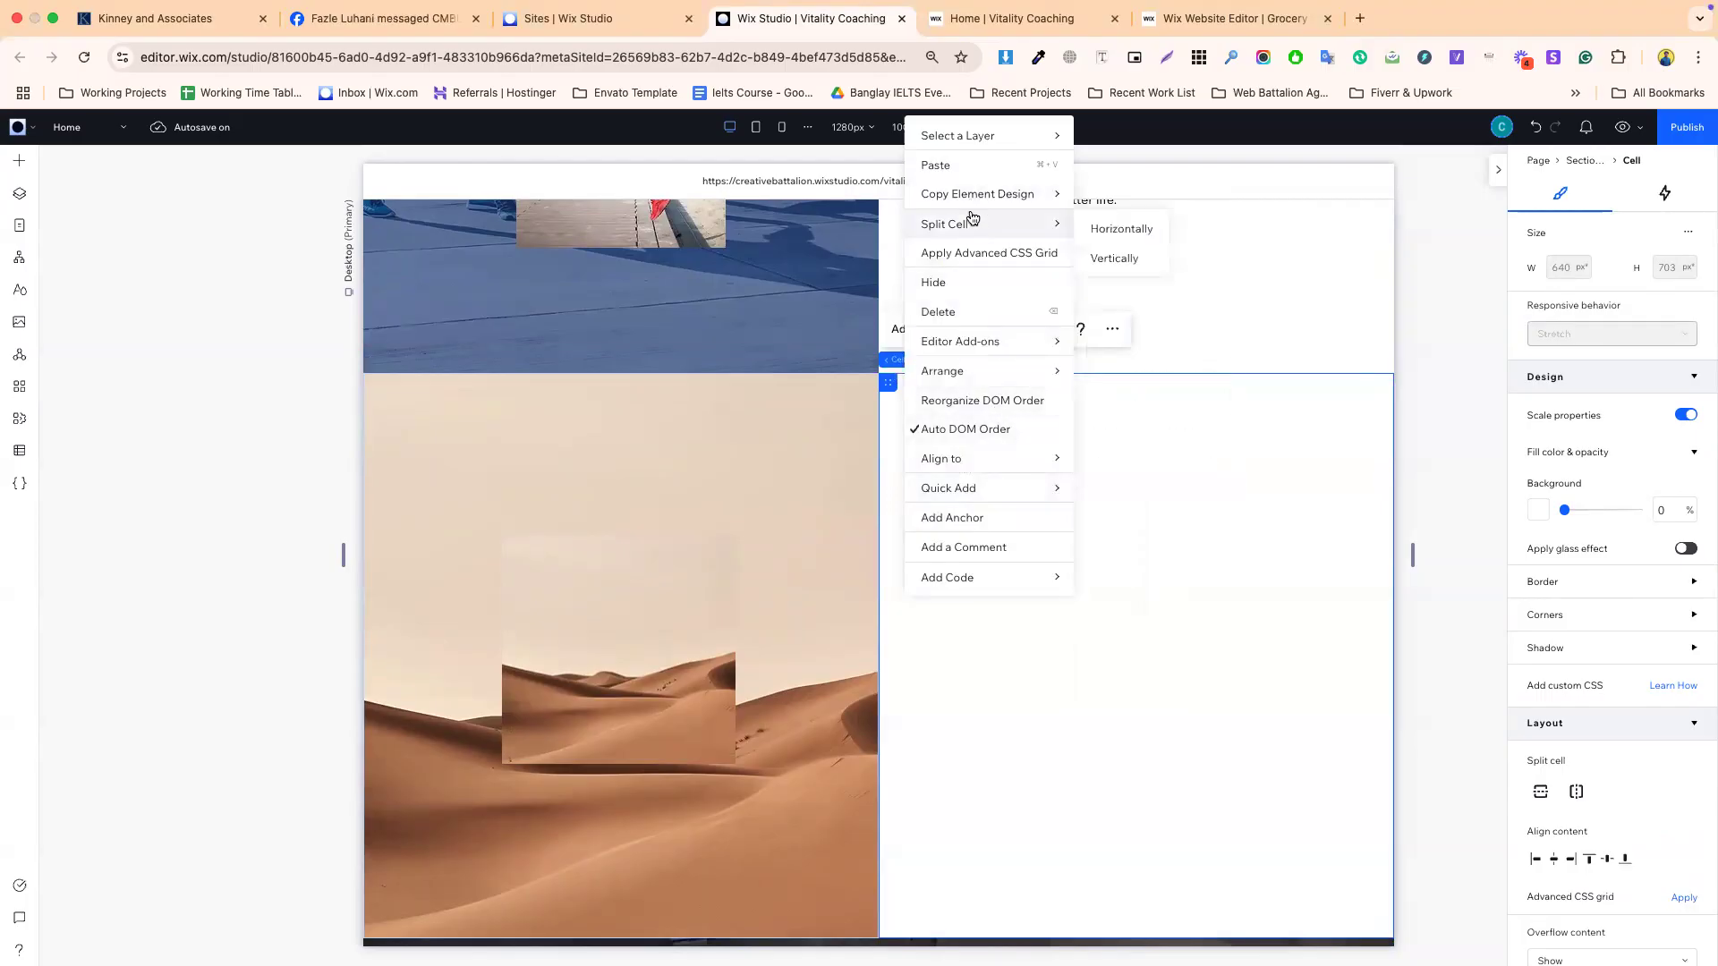
left_click(1120, 260)
left_click(1190, 491)
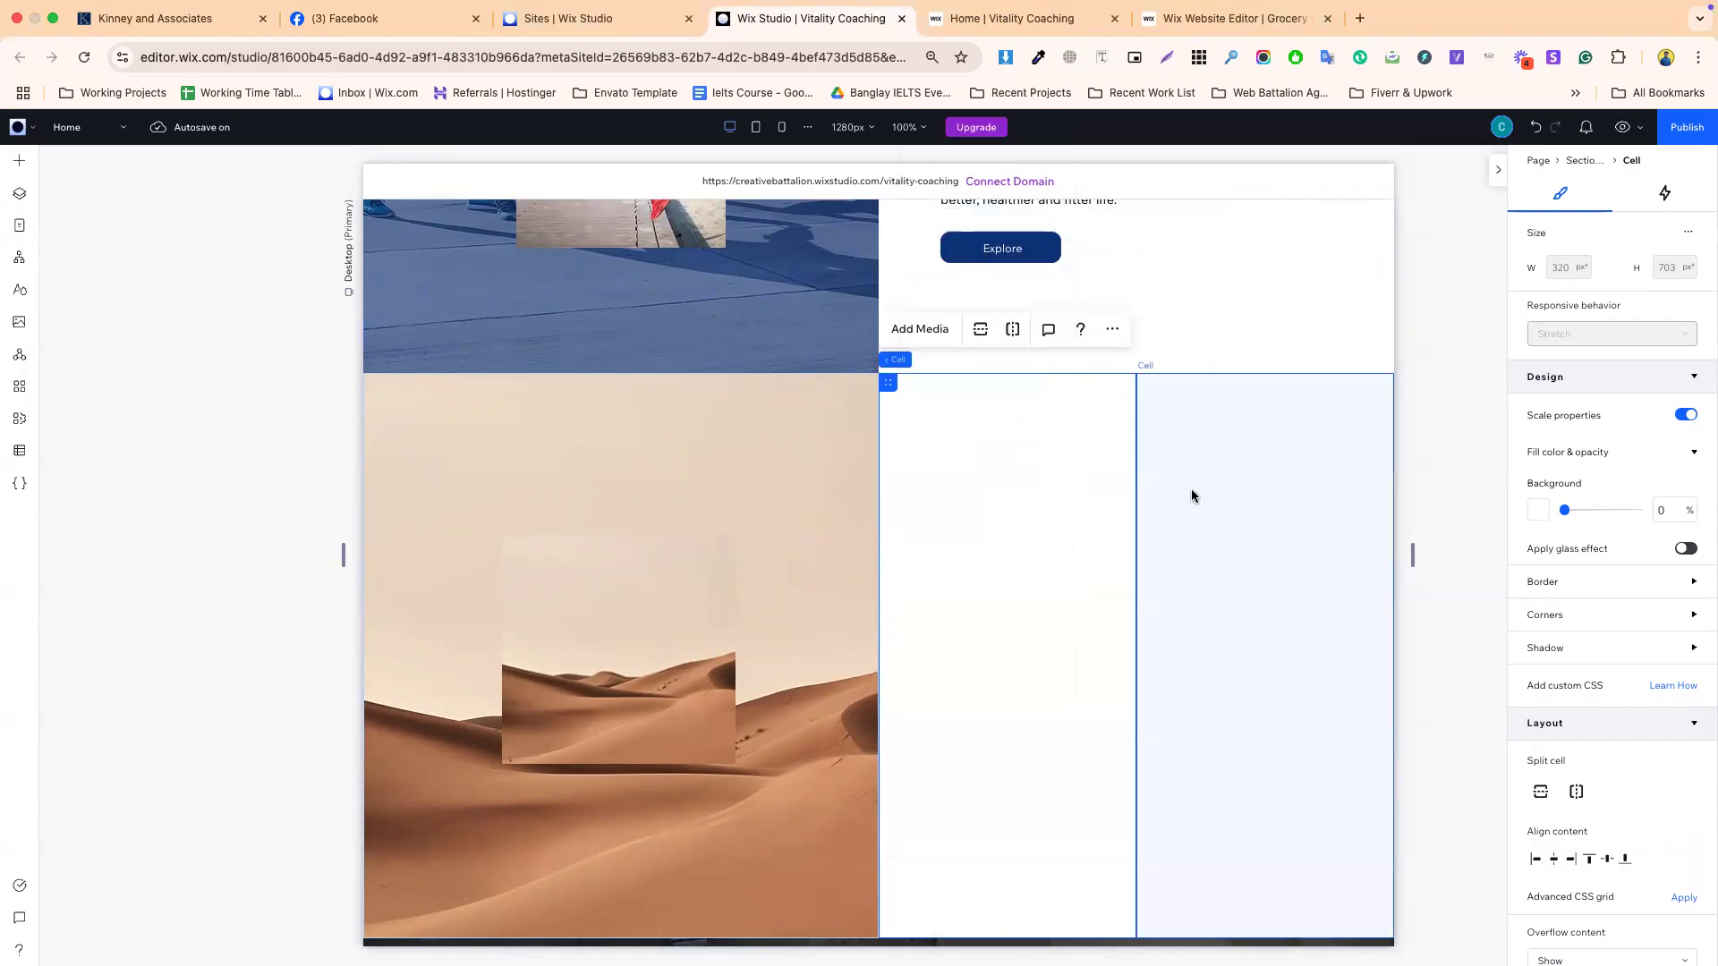
- Delete the outermost right cell of the new section so a single empty cell fills the right half
right_click(1191, 492)
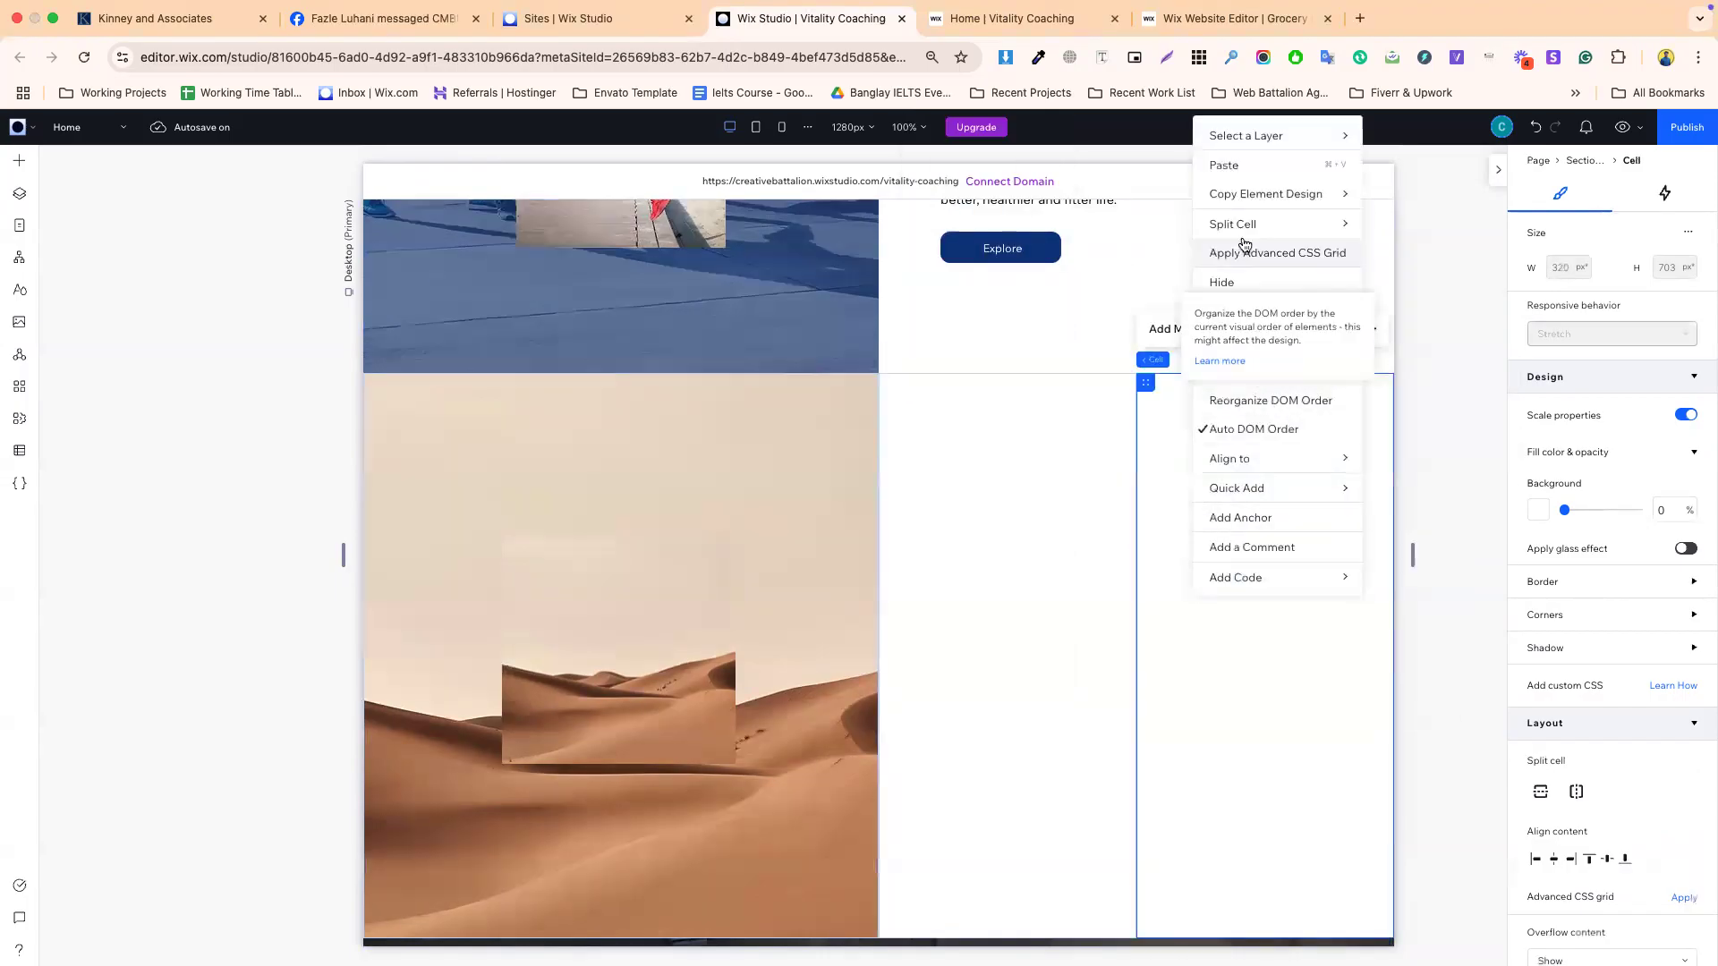
mouse_move(1213, 225)
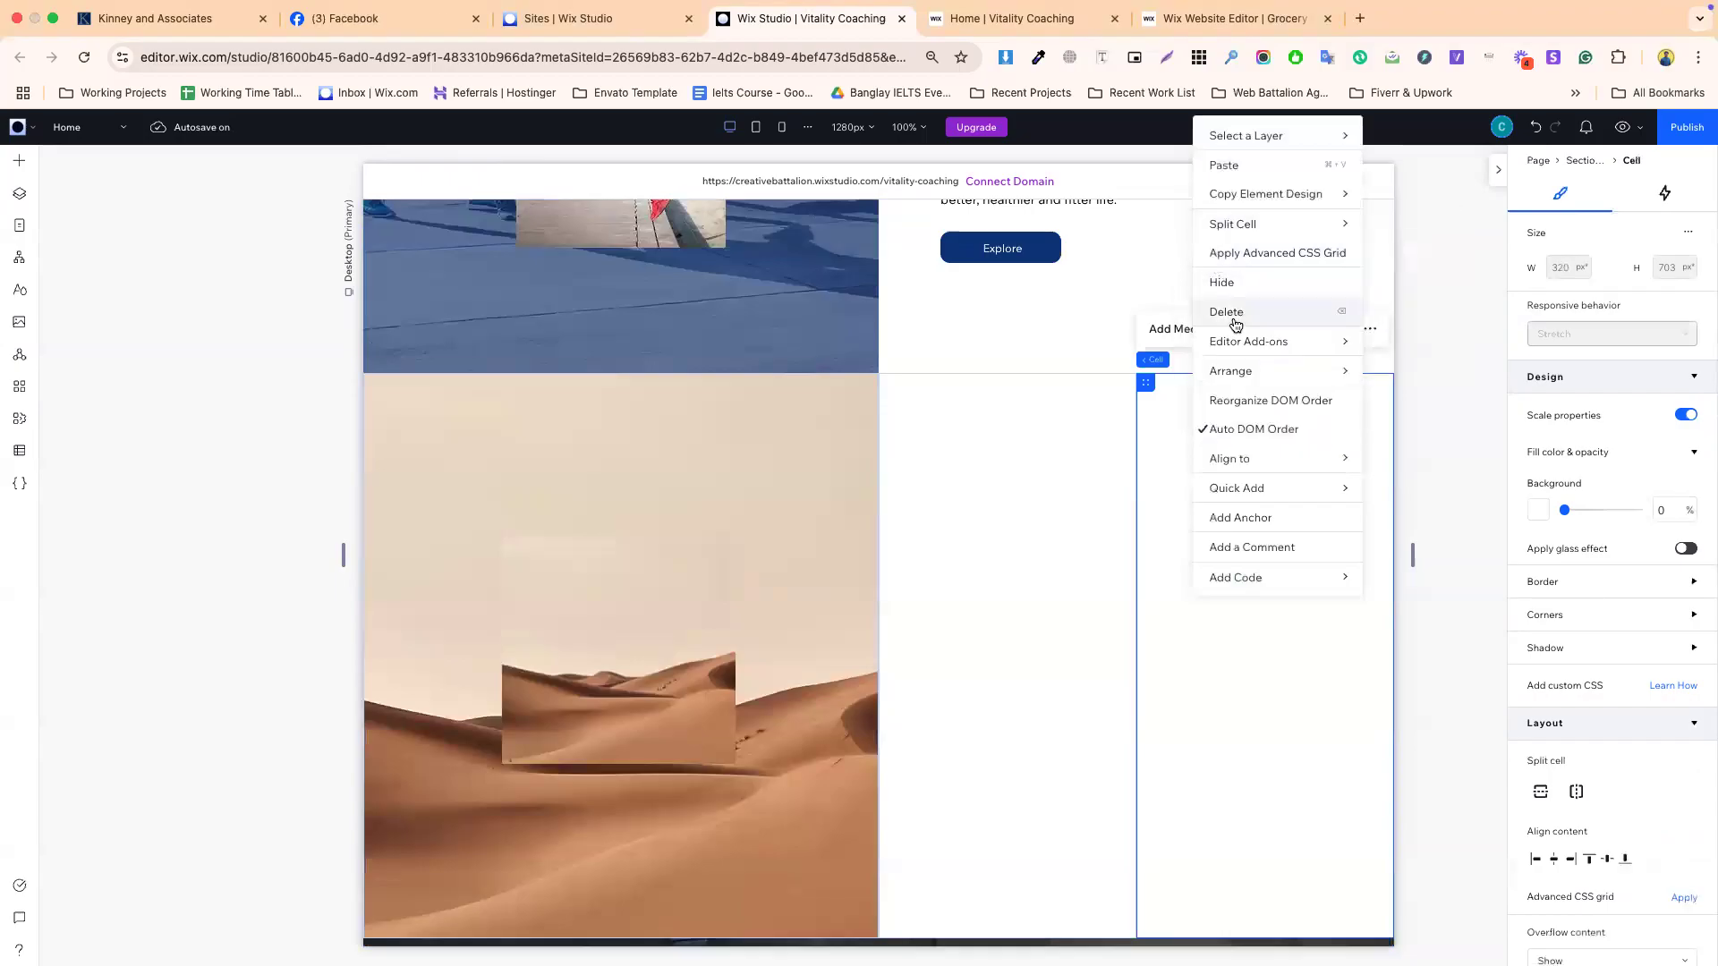
left_click(1232, 315)
left_click(1049, 496)
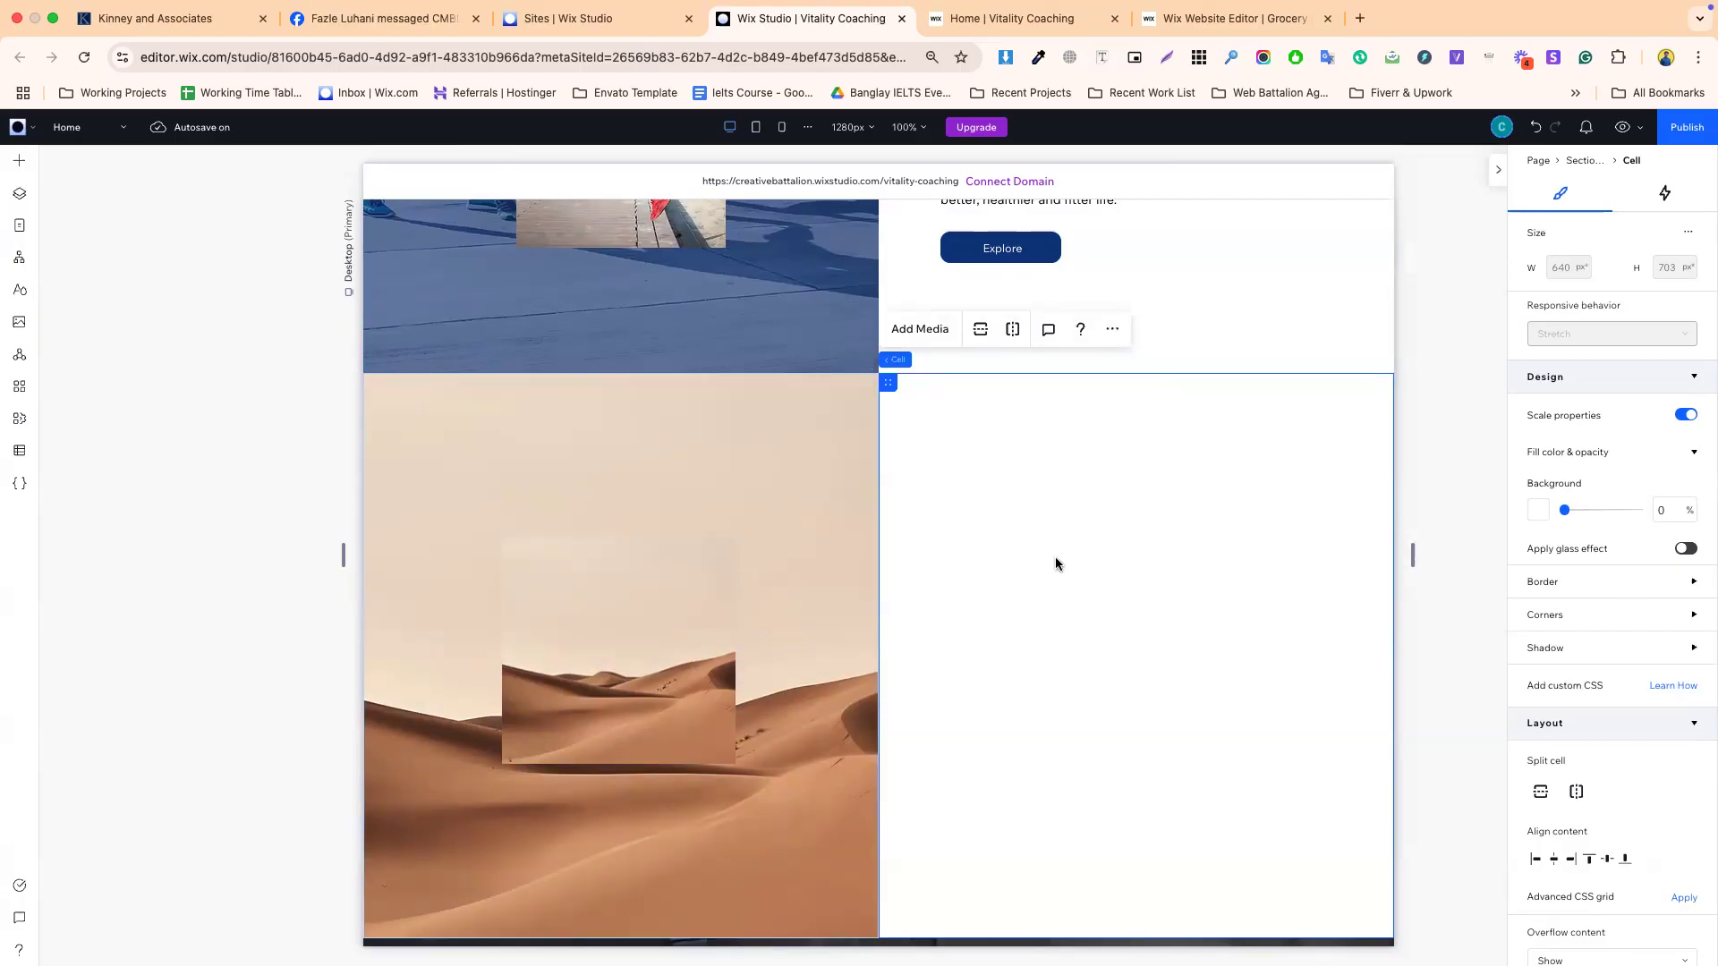
- Show the page's layers and examine which layers belong to each cell of the new two-column section
left_click(18, 193)
left_click_drag(144, 454, 199, 457)
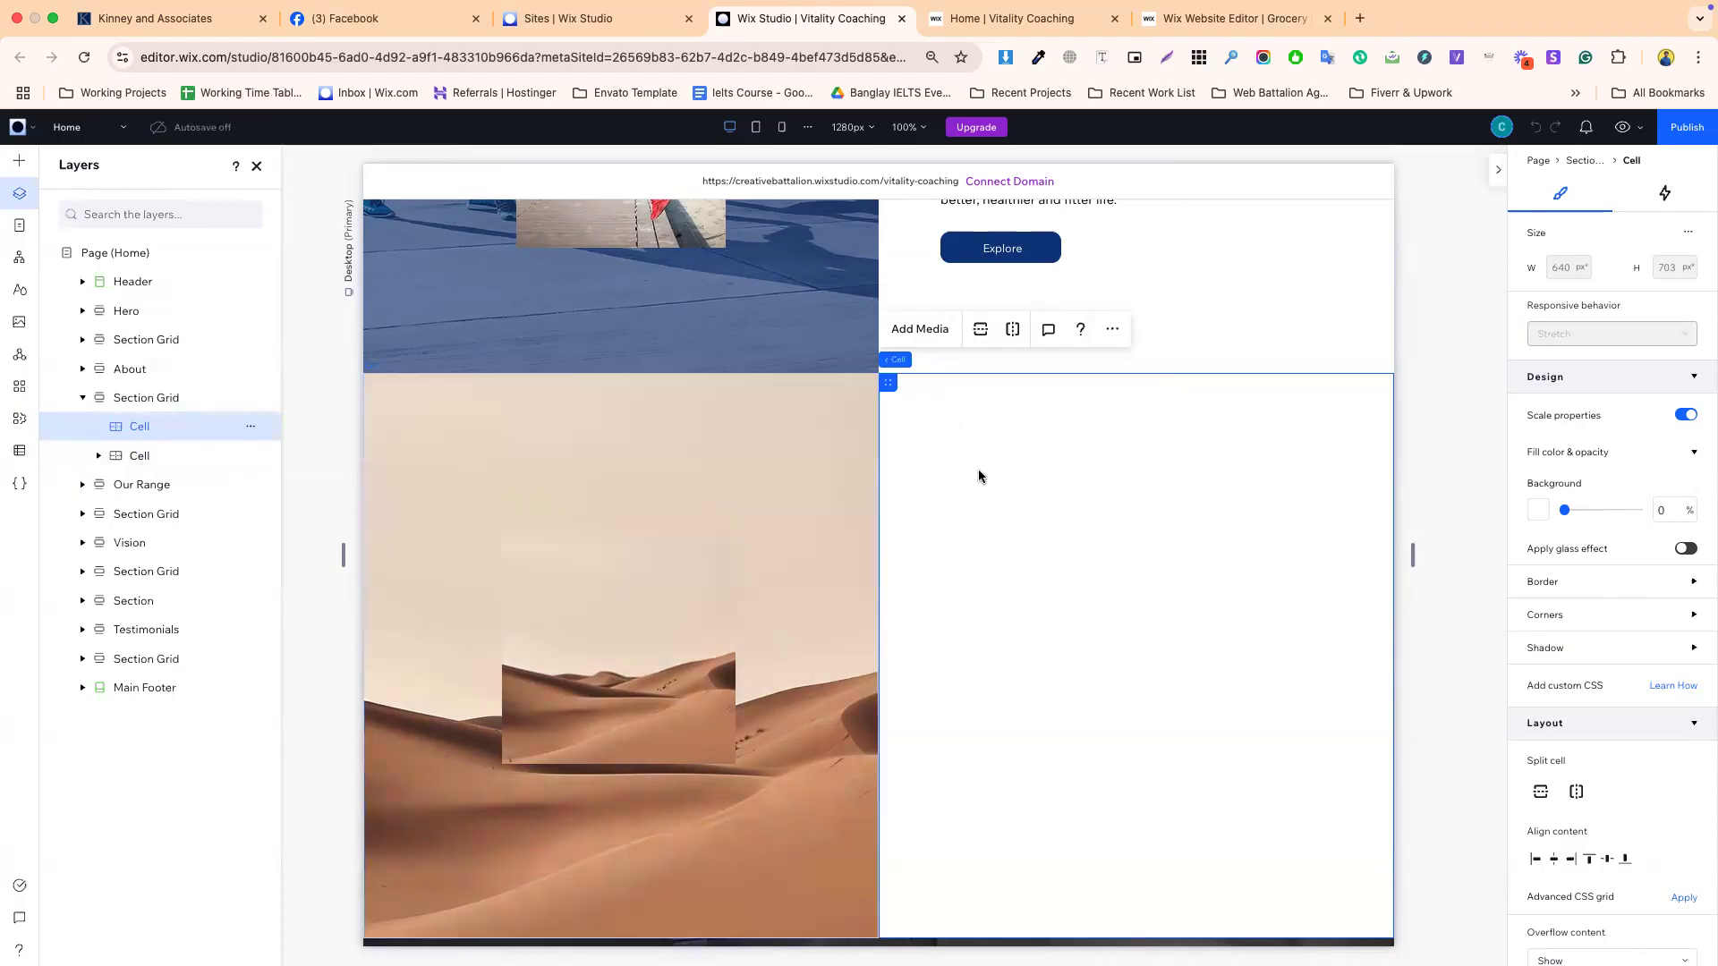
left_click(804, 499)
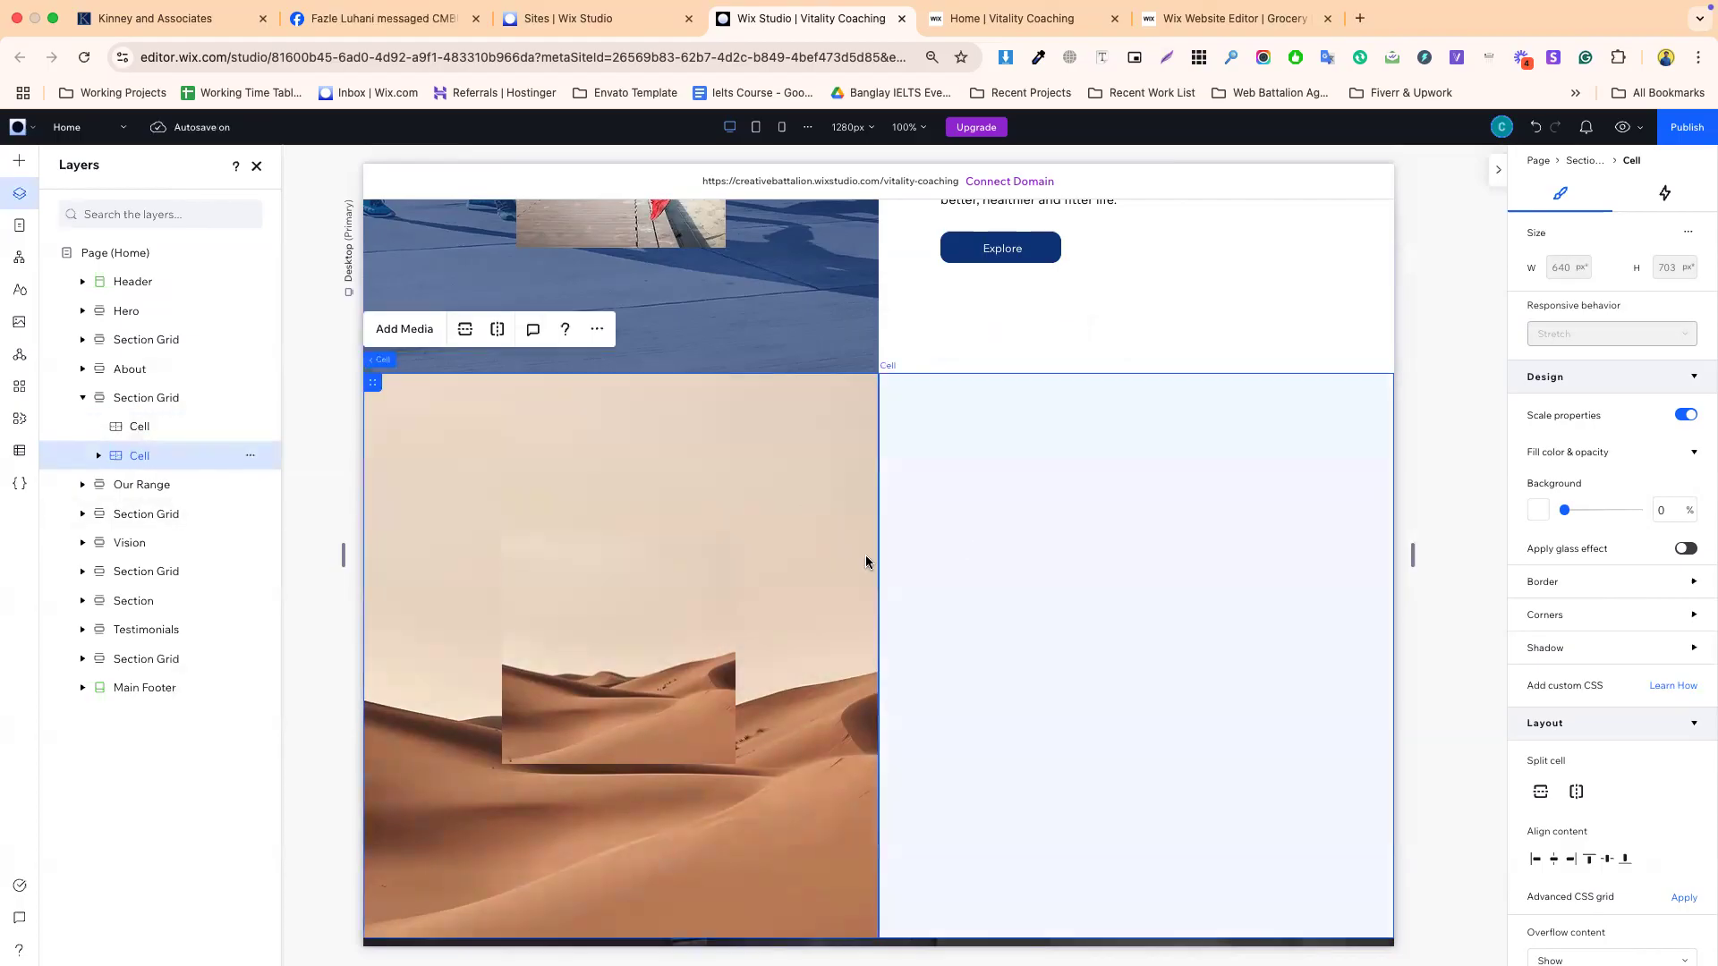
left_click(618, 680)
left_click(1010, 641)
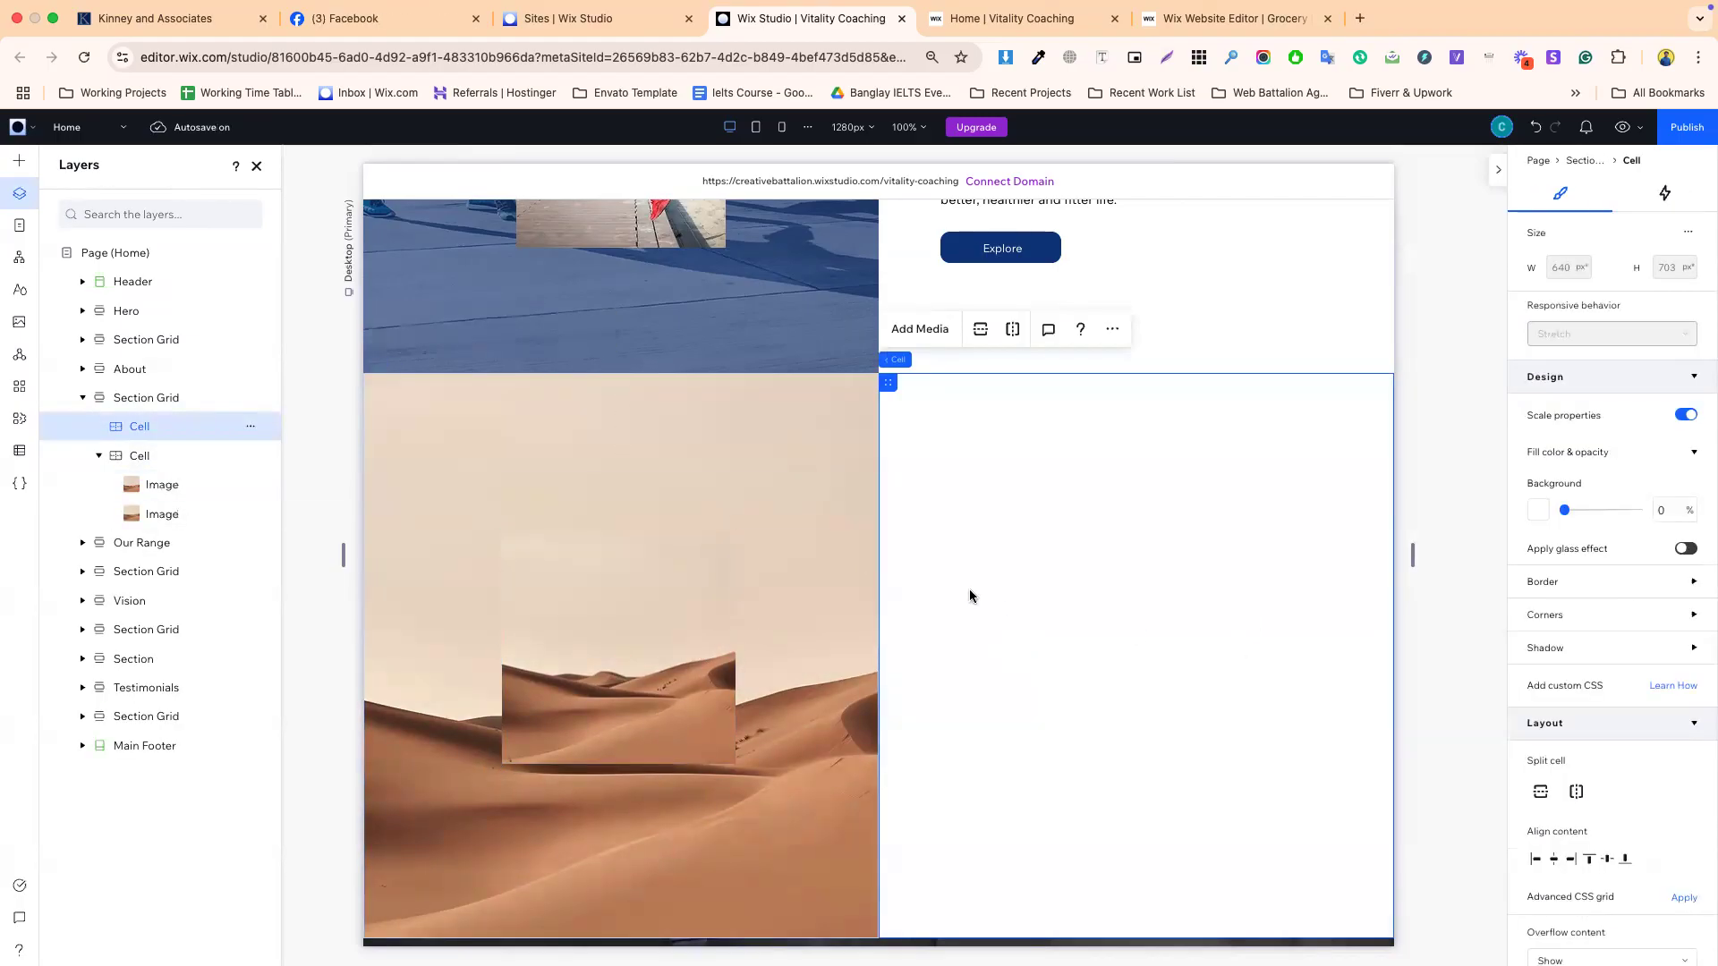
key("Escape")
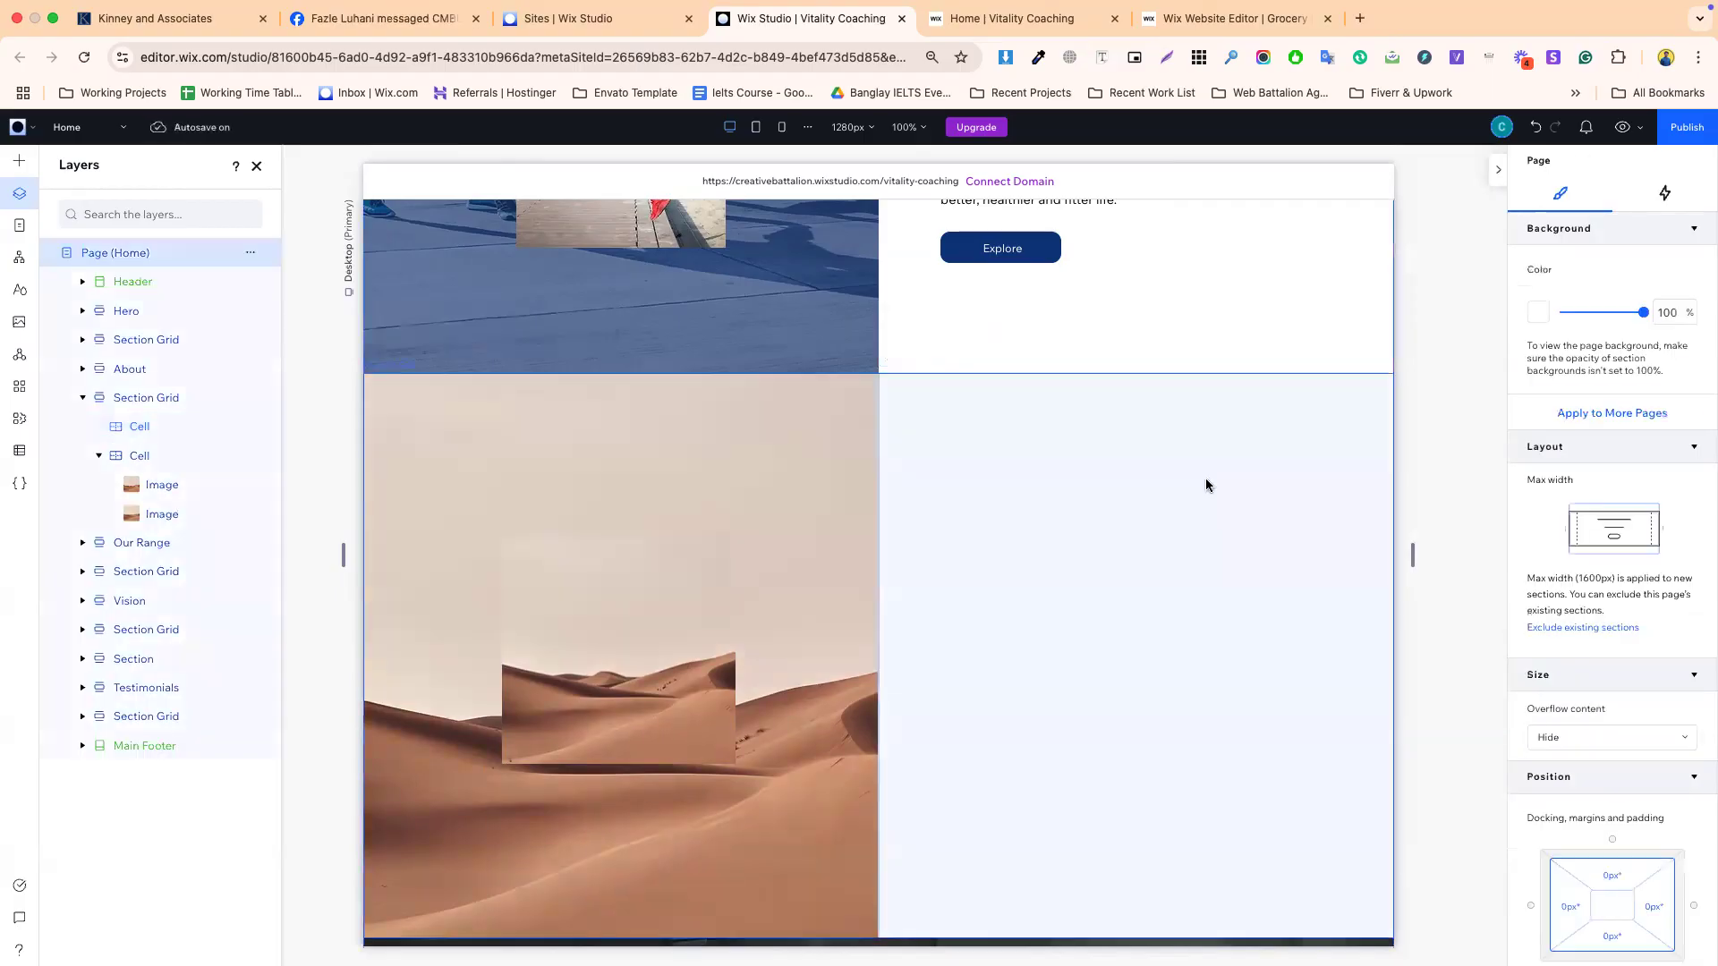
- Flip the new two-column section horizontally so the image cell is on the right and the empty cell on the left
left_click(1023, 479)
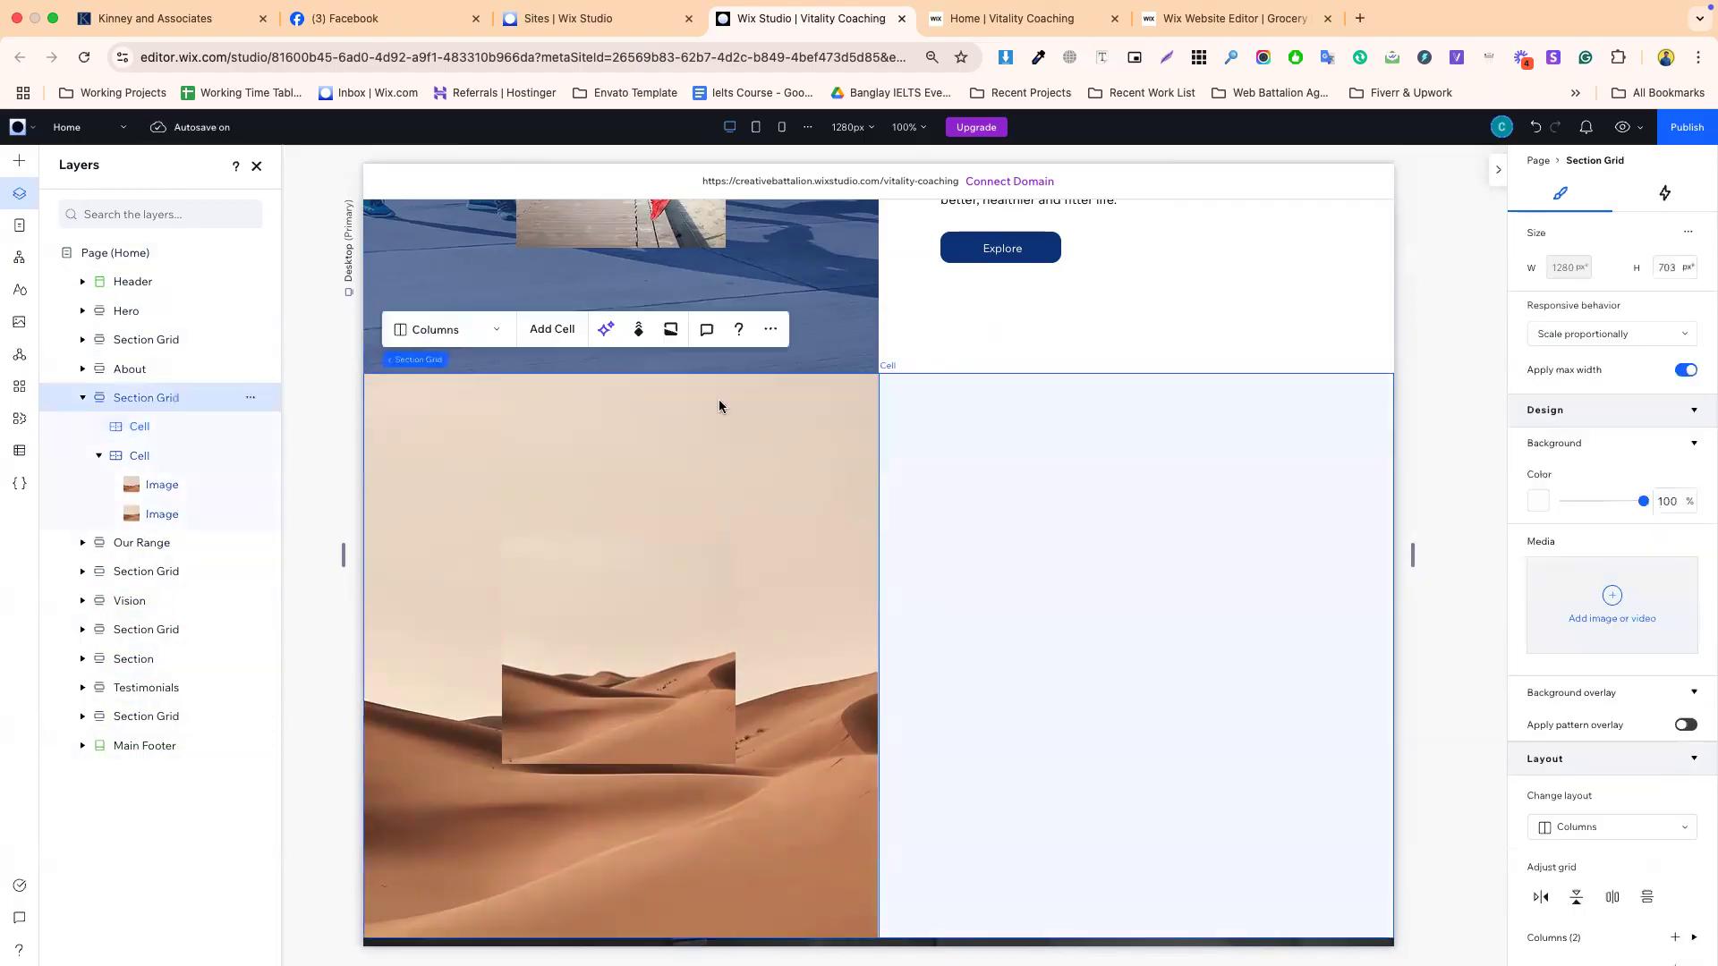
left_click(1541, 903)
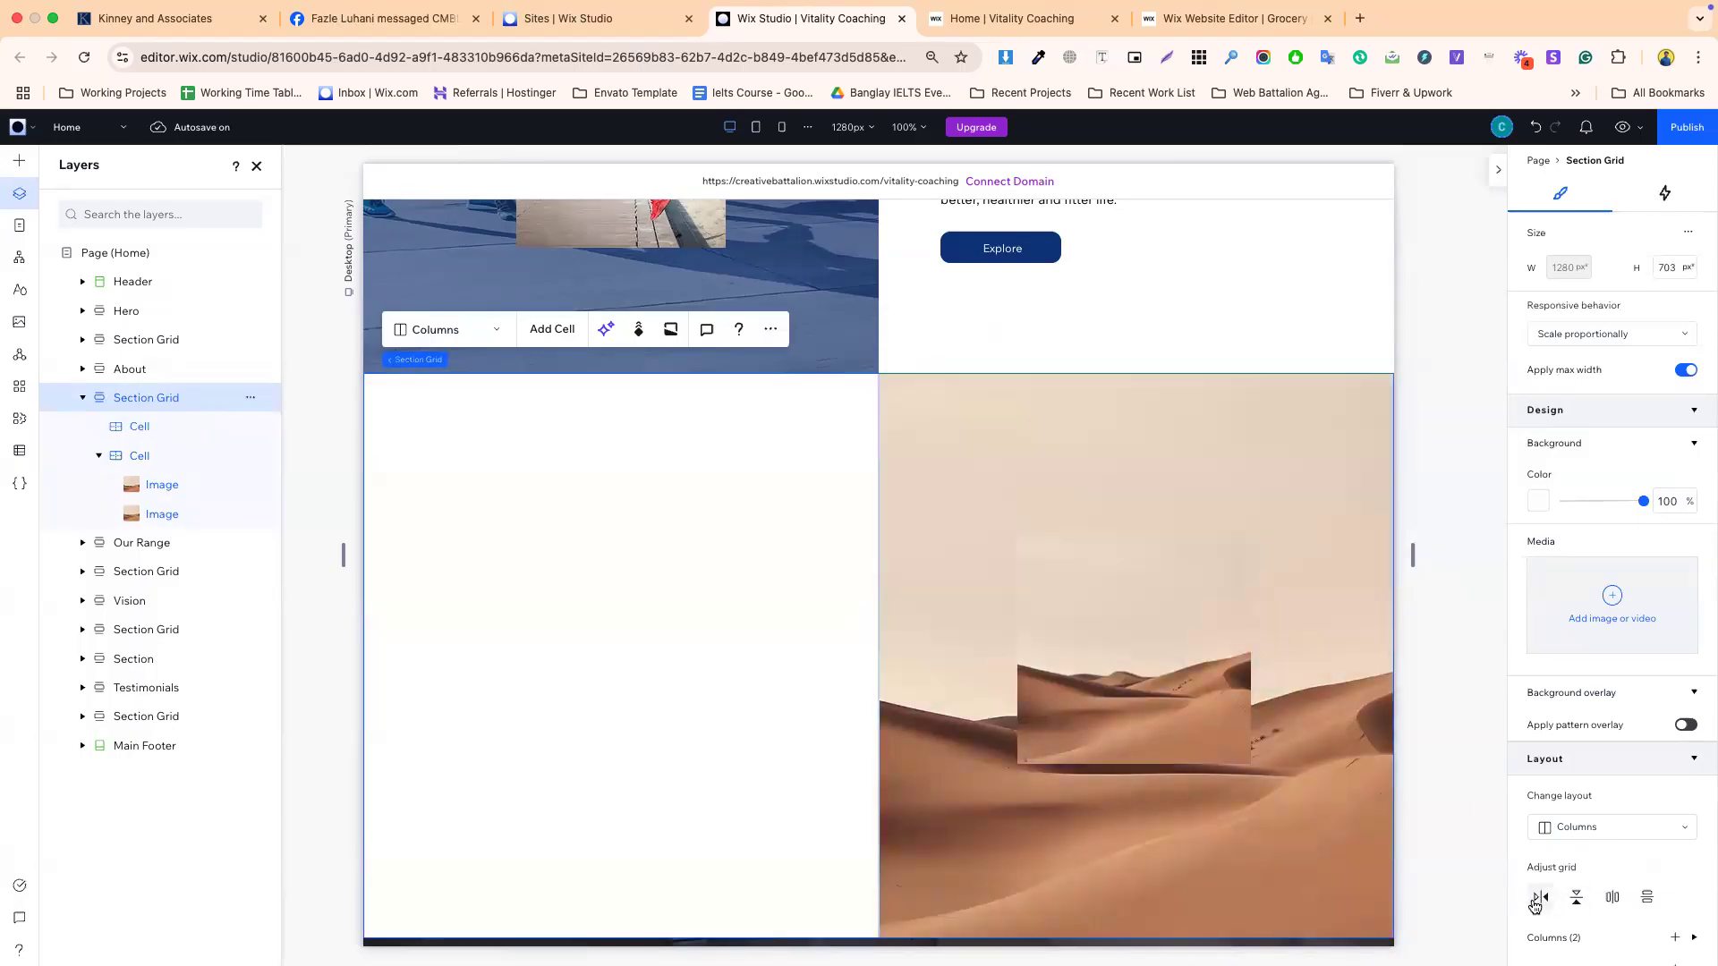
left_click(1613, 900)
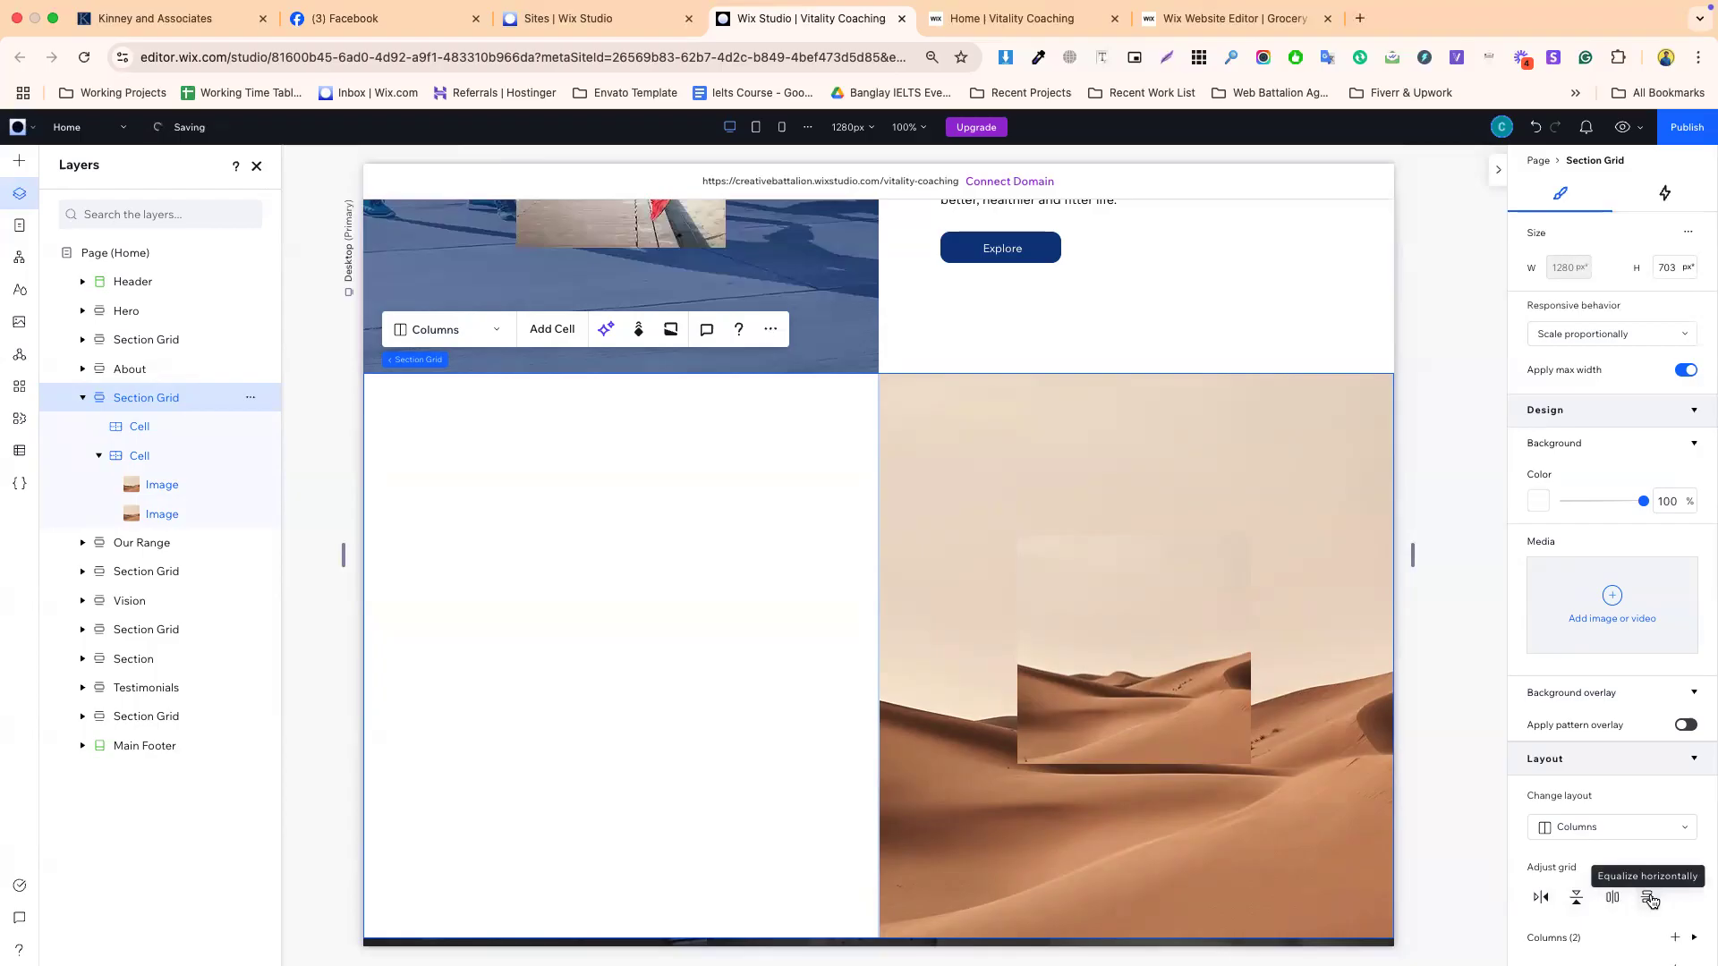
scroll(1099, 710, "down", 1)
scroll(985, 645, "down", 3)
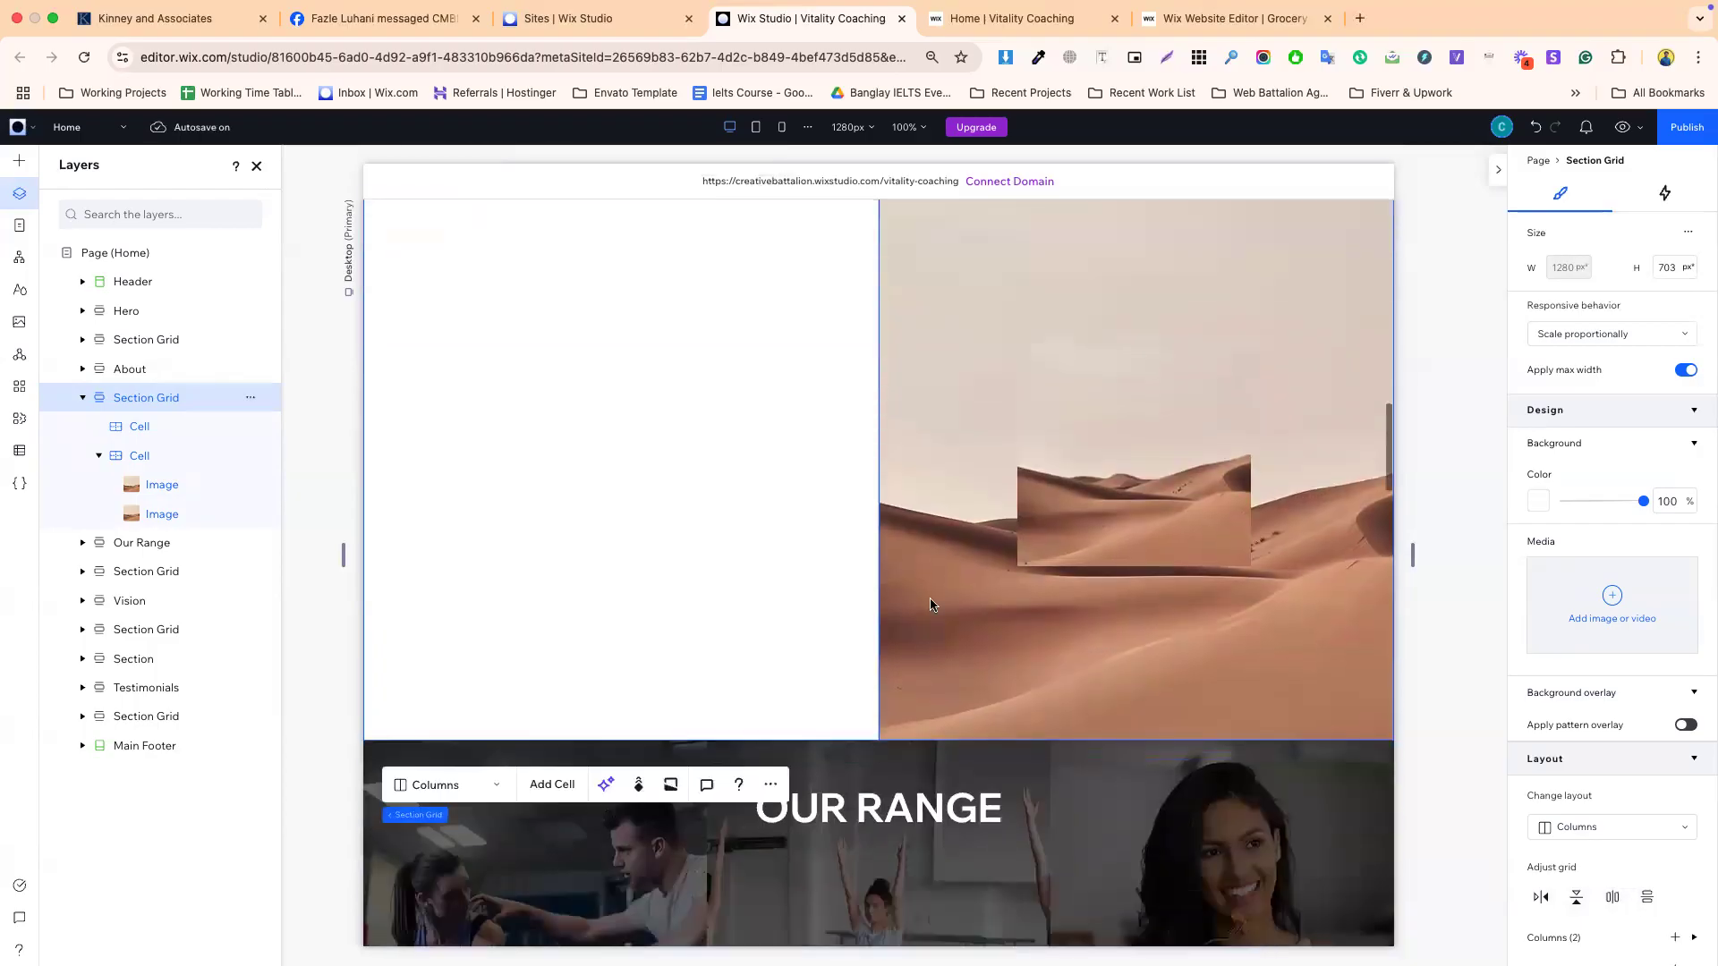
scroll(736, 464, "up", 2)
left_click(566, 548)
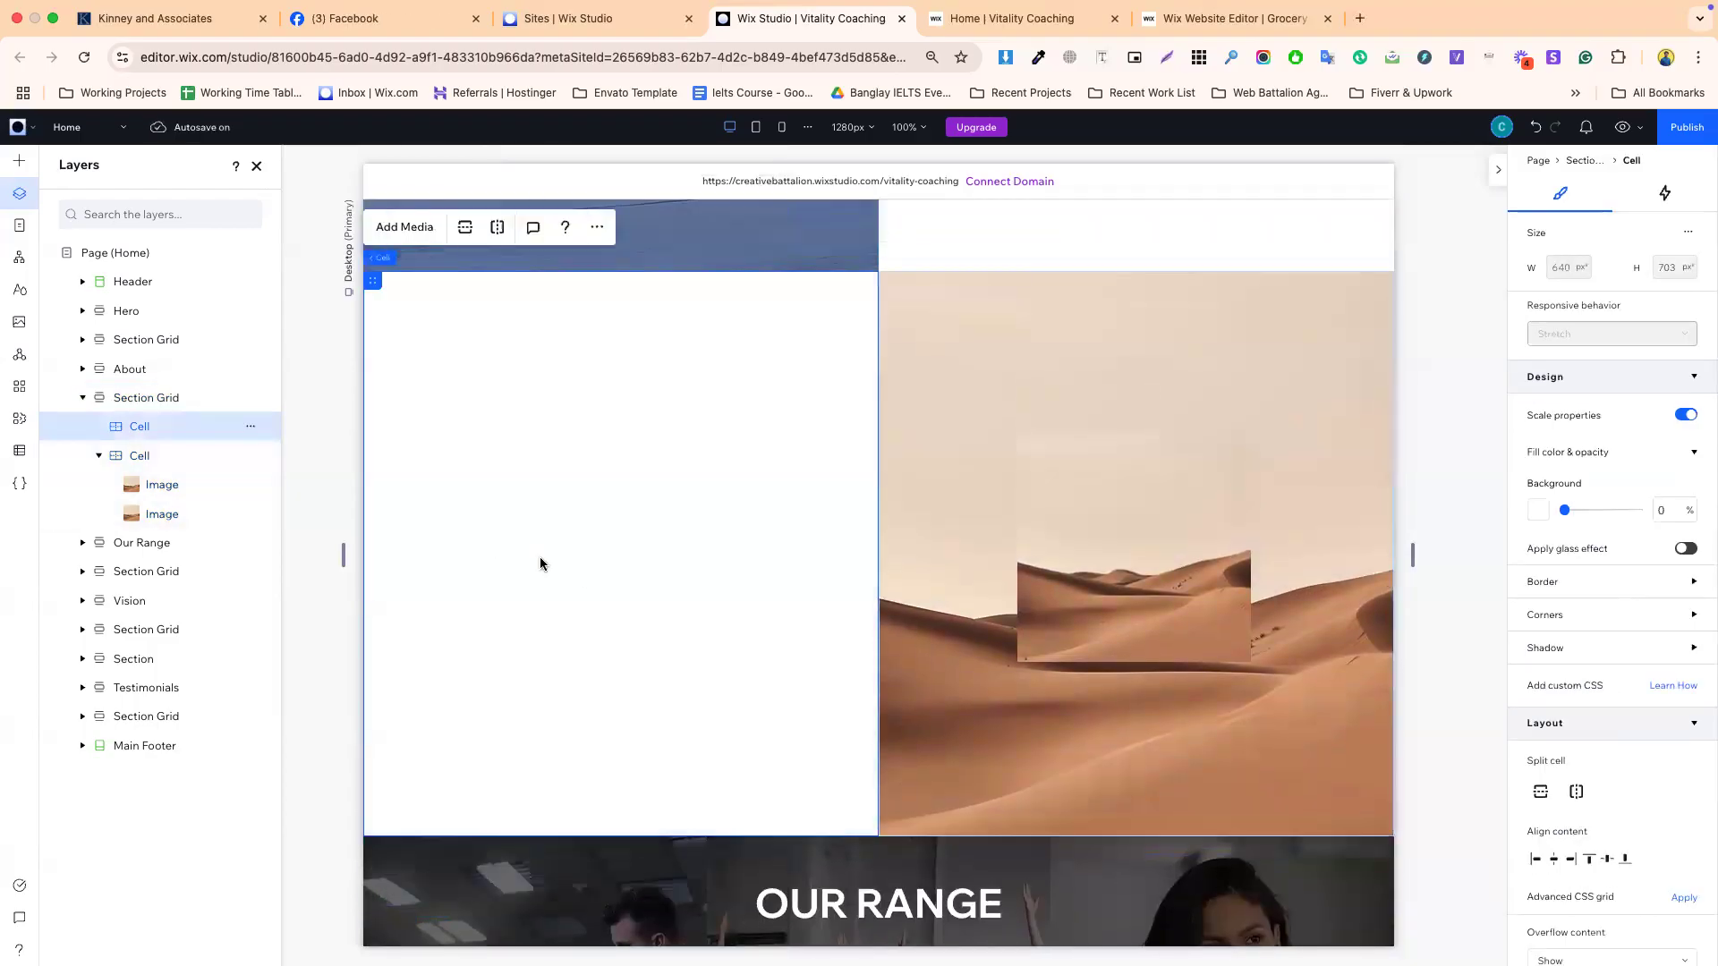
- Examine how the heading, paragraph and button of the "Hi, I'm Chris" section are grouped by selecting their stack
scroll(540, 557, "up", 4)
scroll(962, 438, "up", 2)
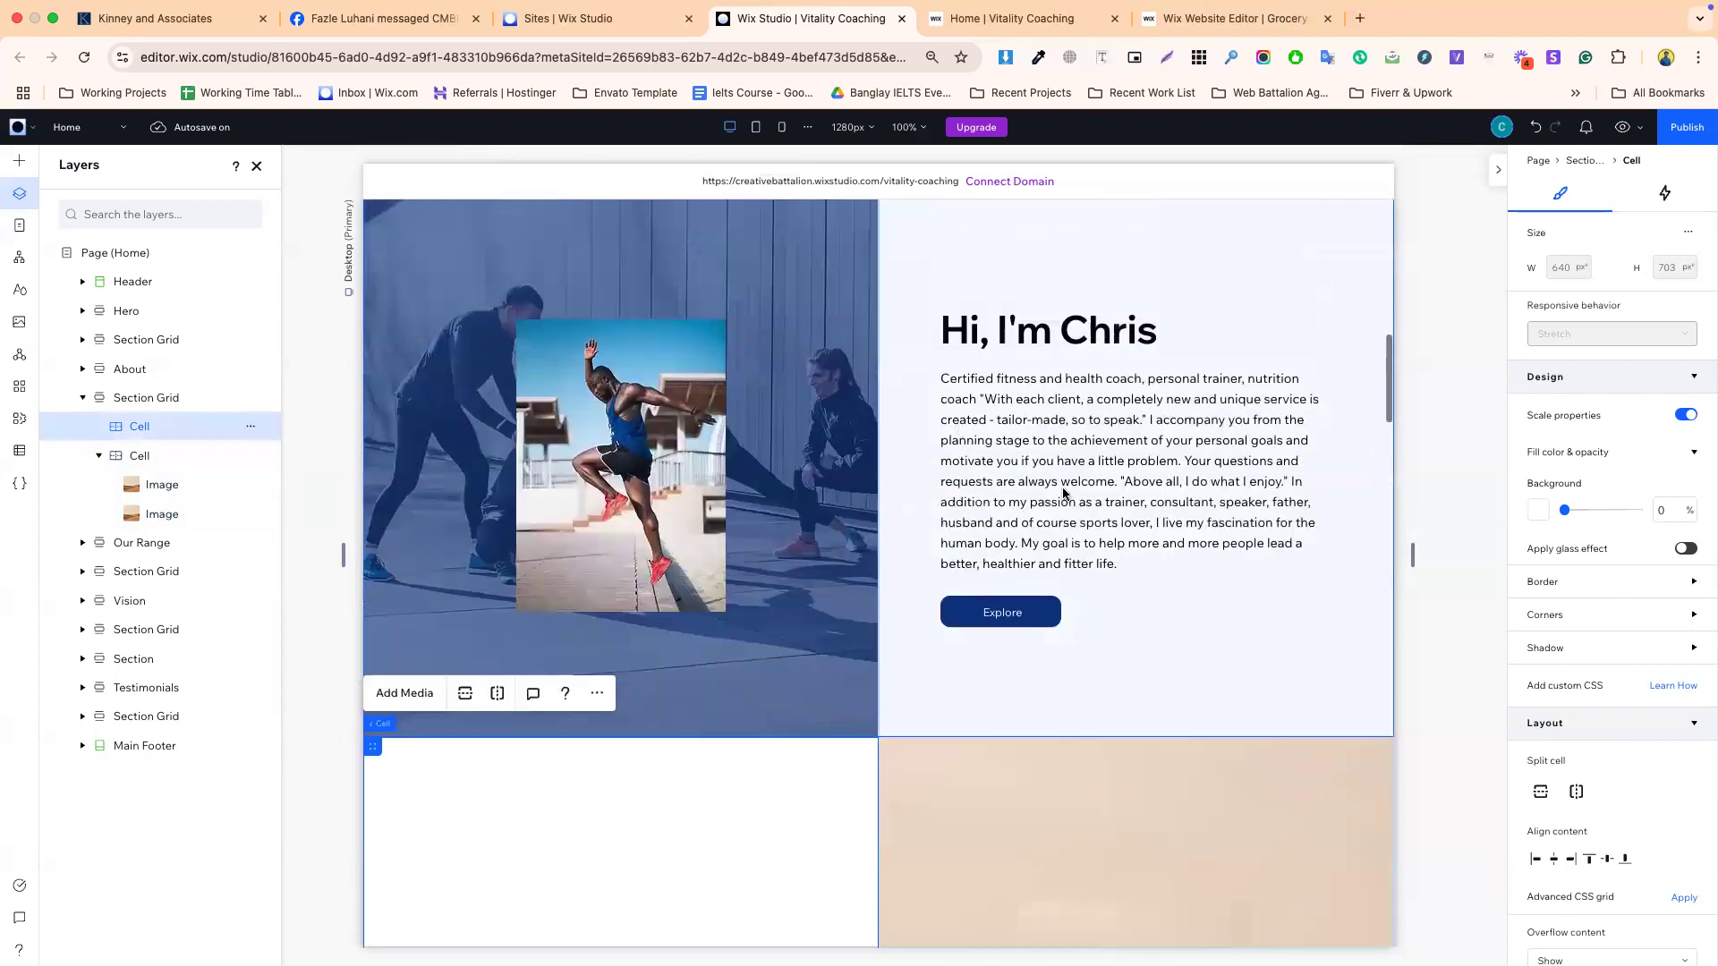
scroll(1029, 564, "down", 2)
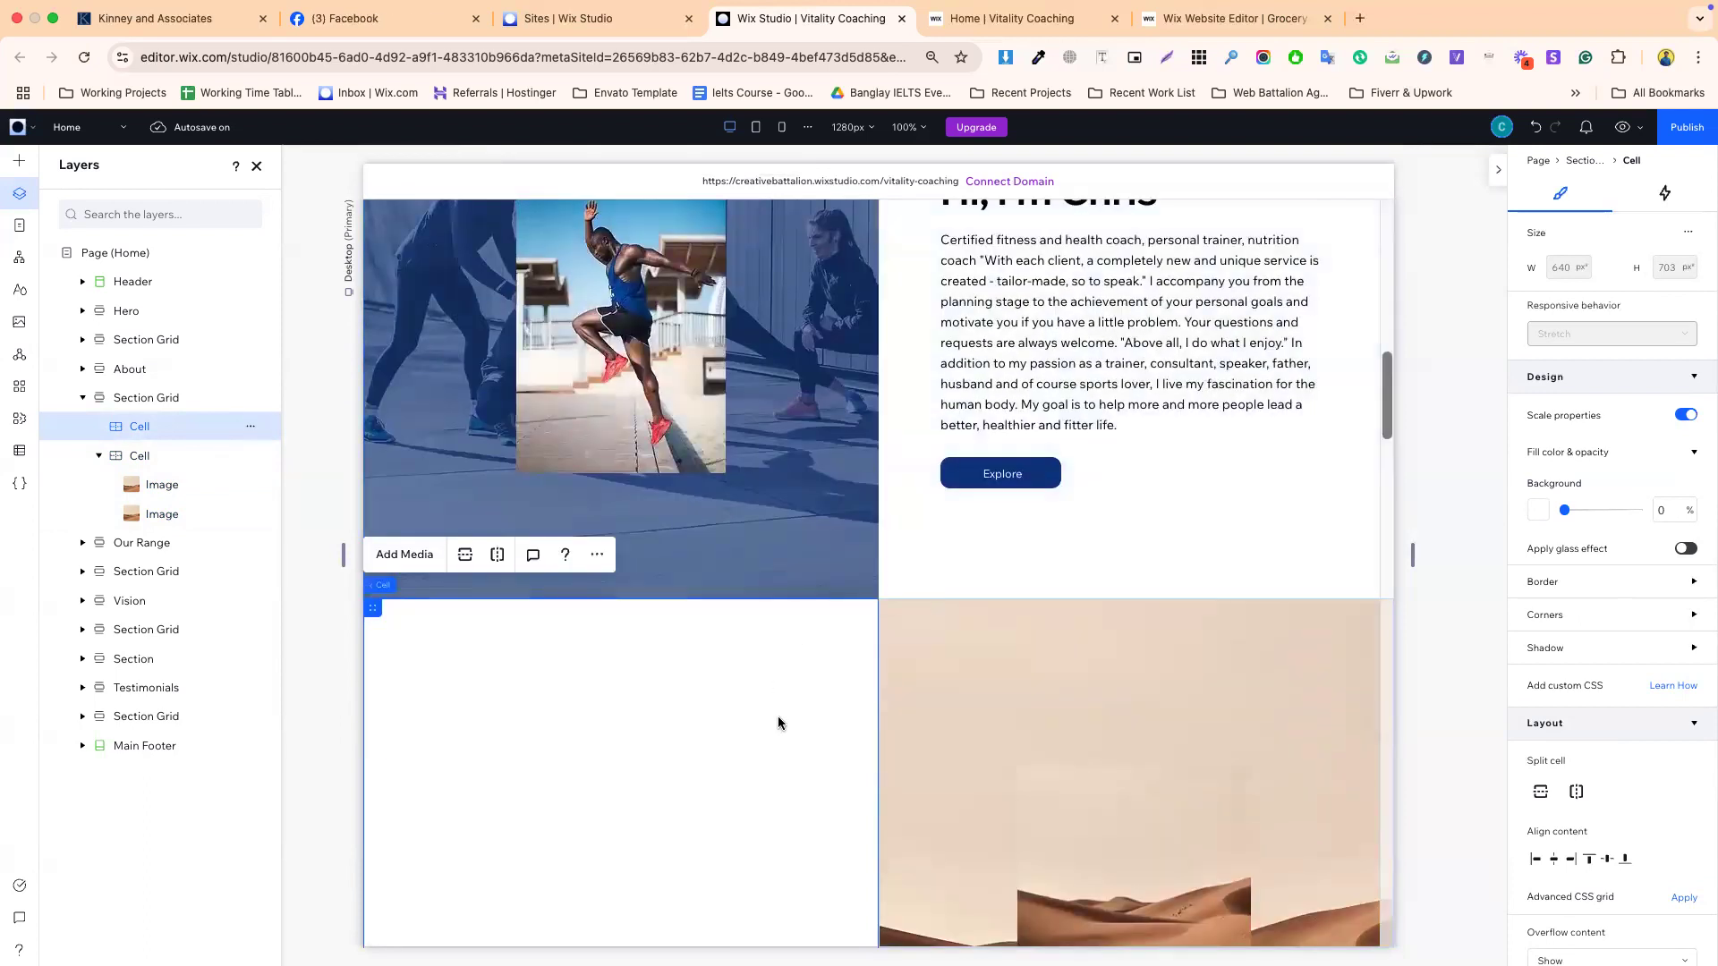
scroll(777, 713, "down", 2)
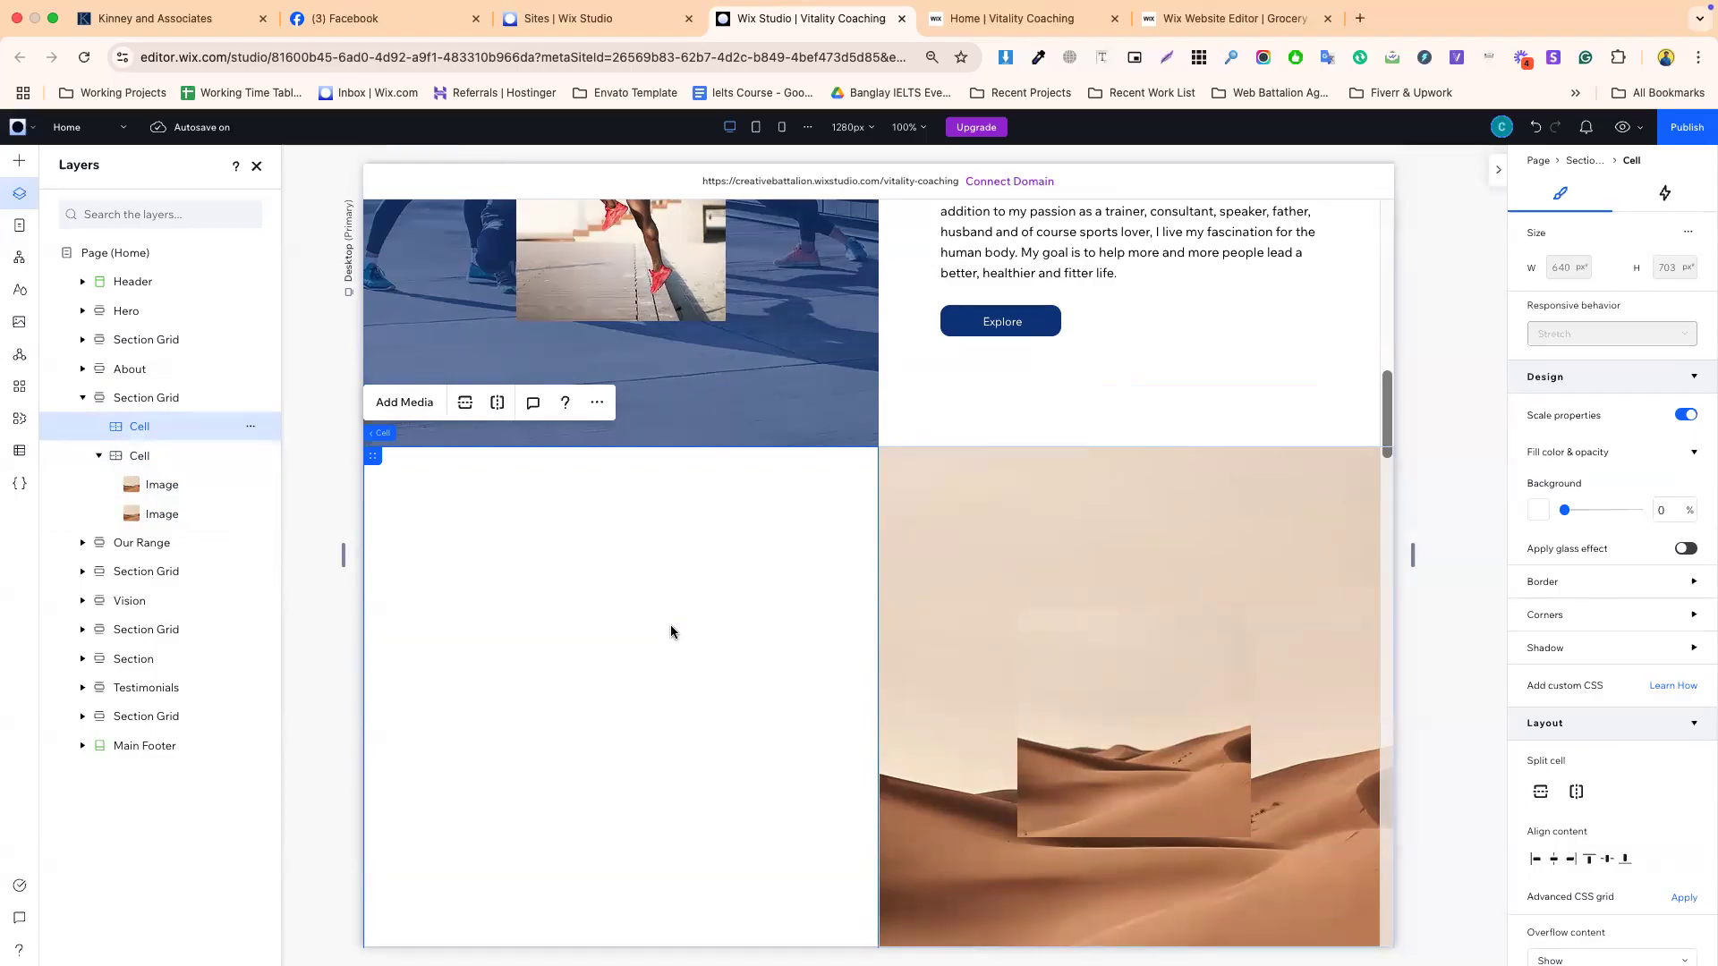
scroll(778, 598, "down", 2)
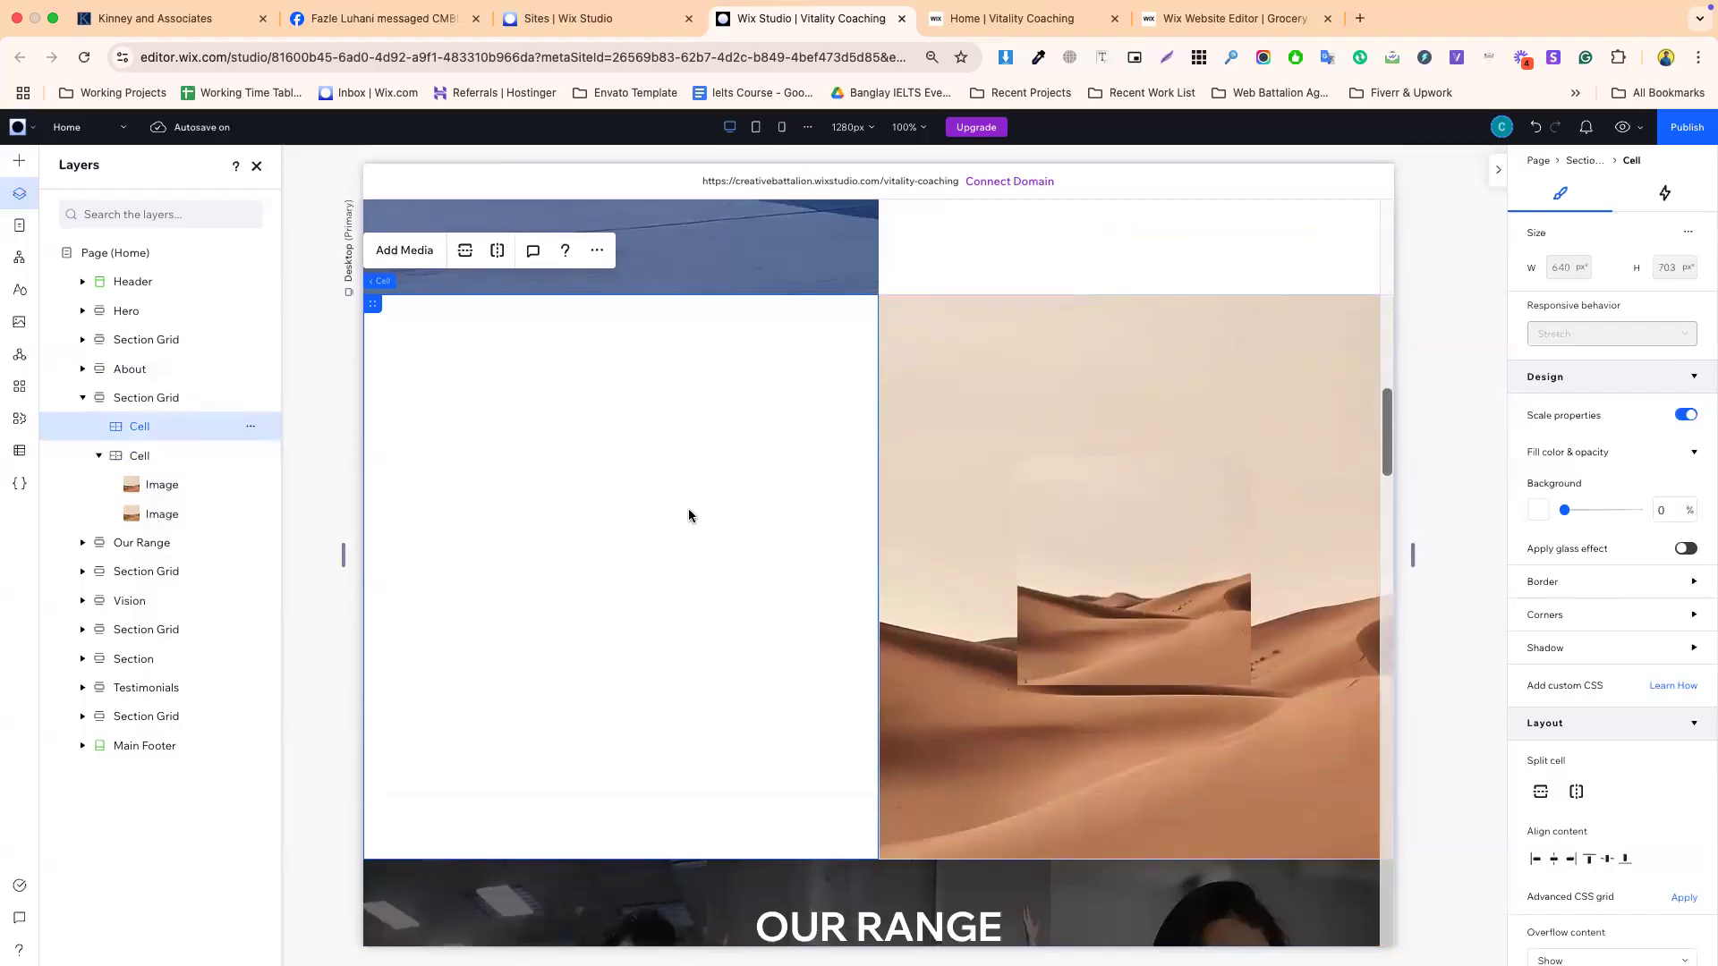
scroll(690, 512, "up", 4)
scroll(944, 449, "up", 2)
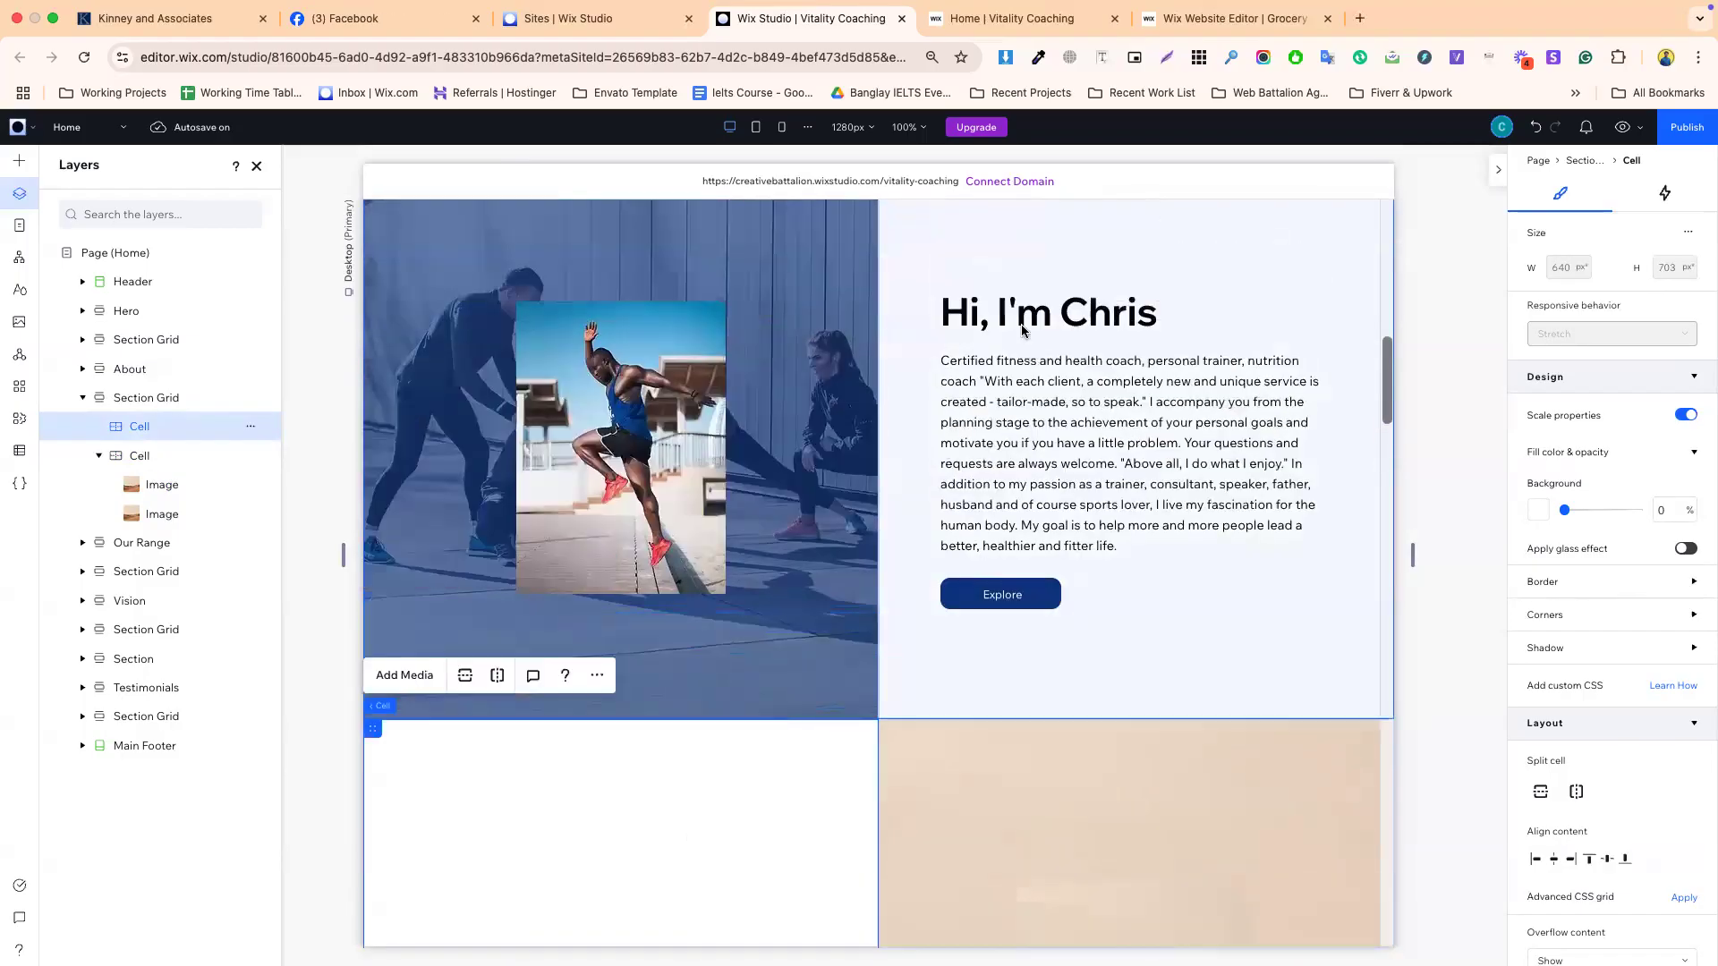
left_click(1029, 321)
left_click(1036, 319)
left_click(1039, 318)
left_click(1038, 318)
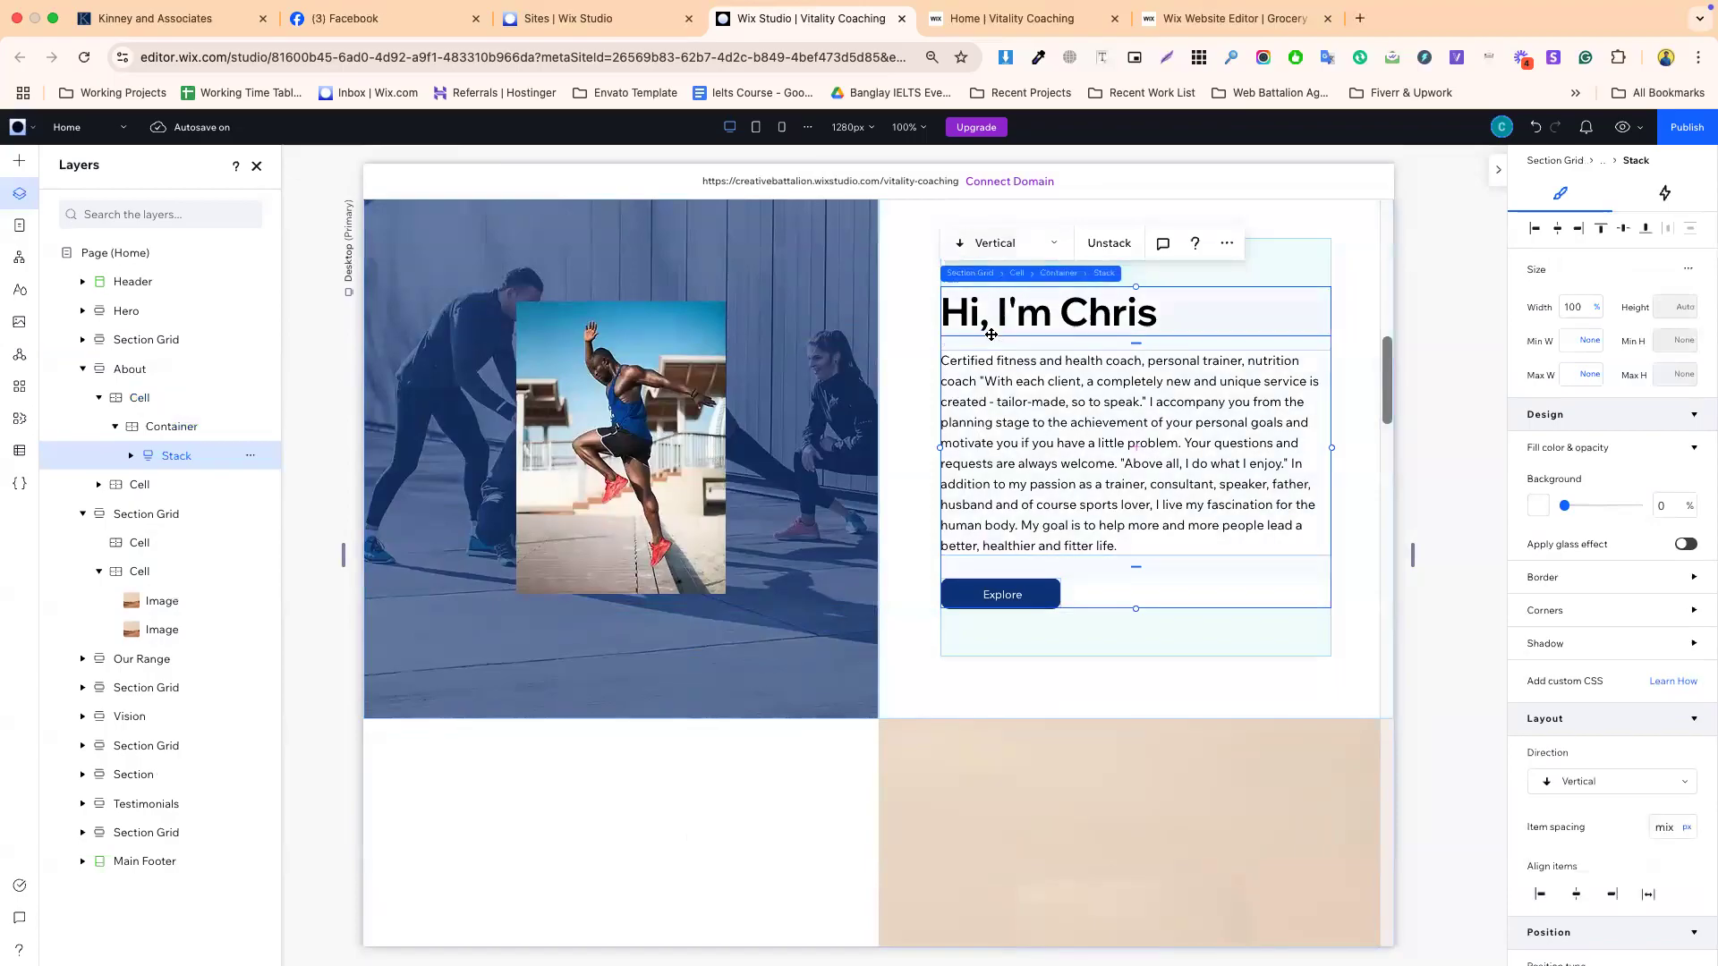
- Stack the "FIT WITHOUT STRESS" heading, its paragraph and the "Learn More Now" button together
scroll(690, 562, "up", 6)
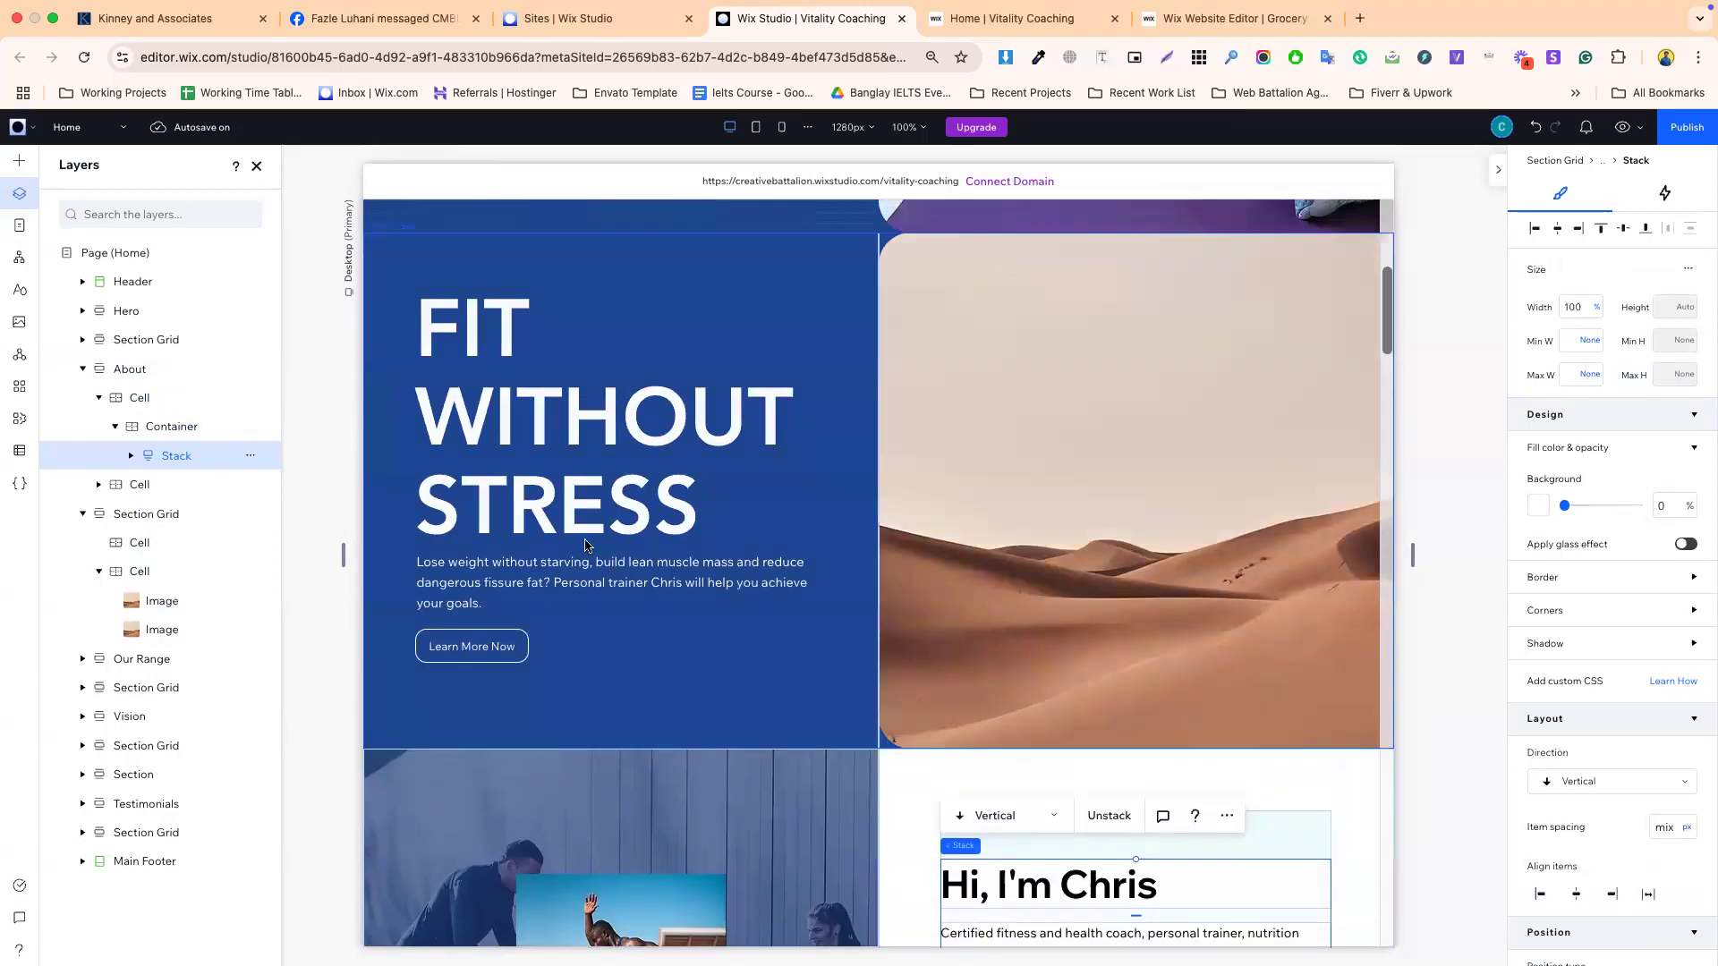
left_click(488, 386)
left_click(489, 386)
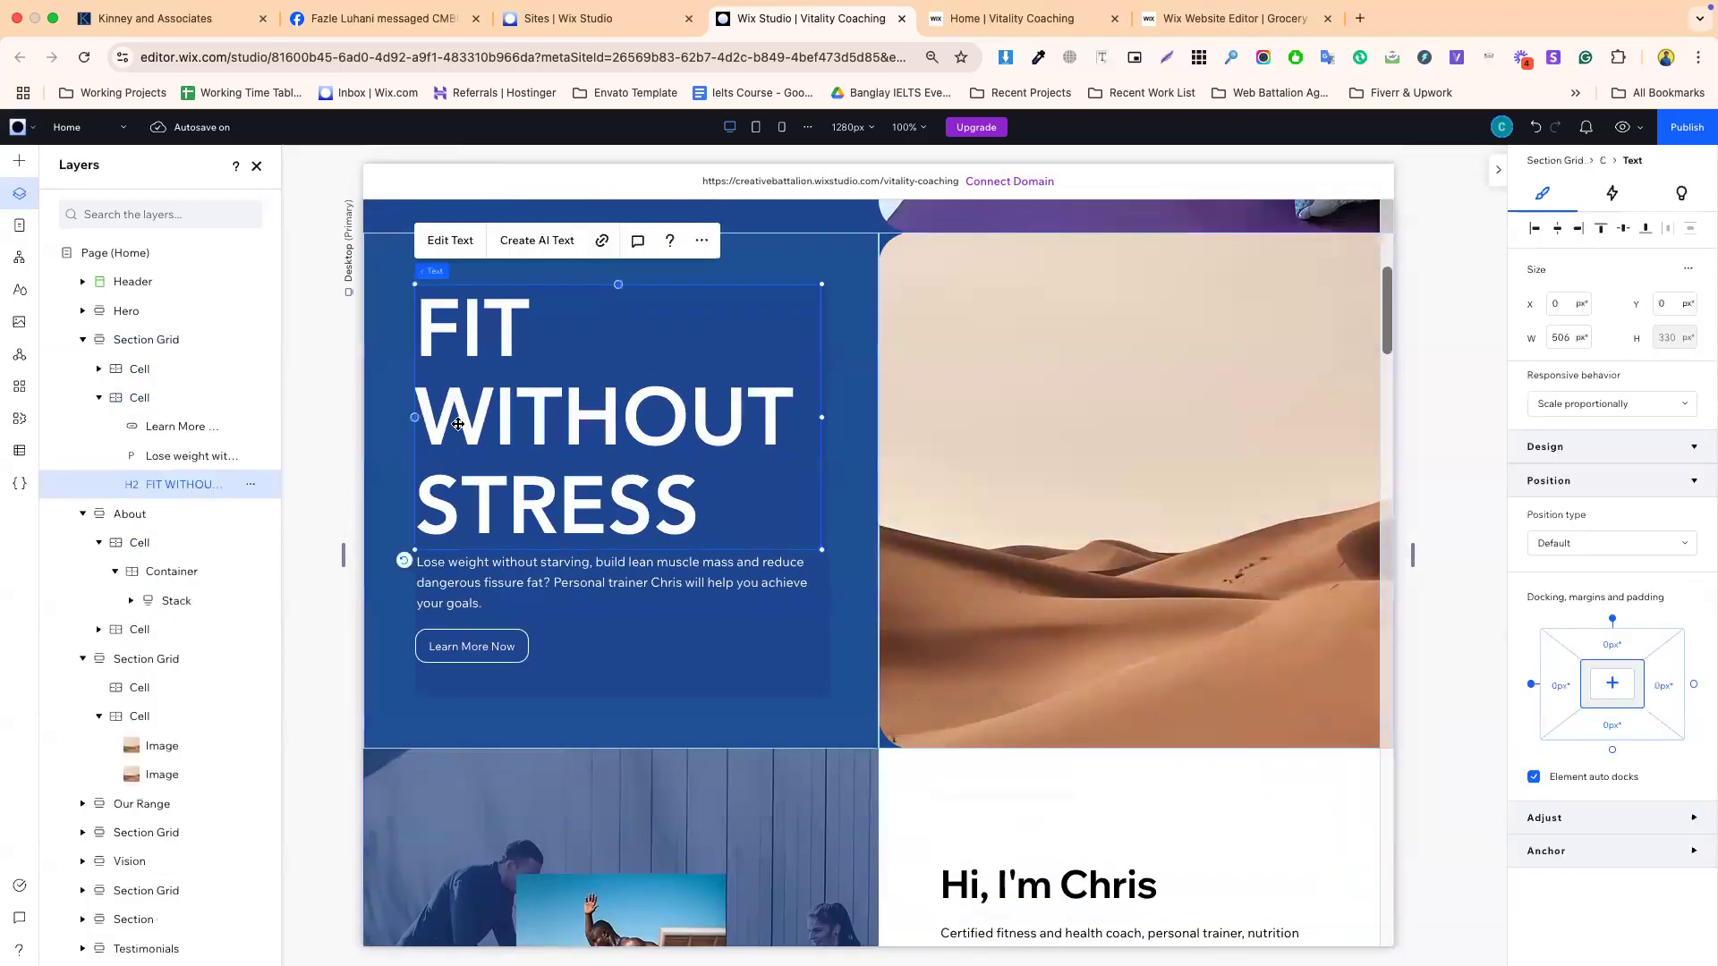
left_click(491, 584, "shift")
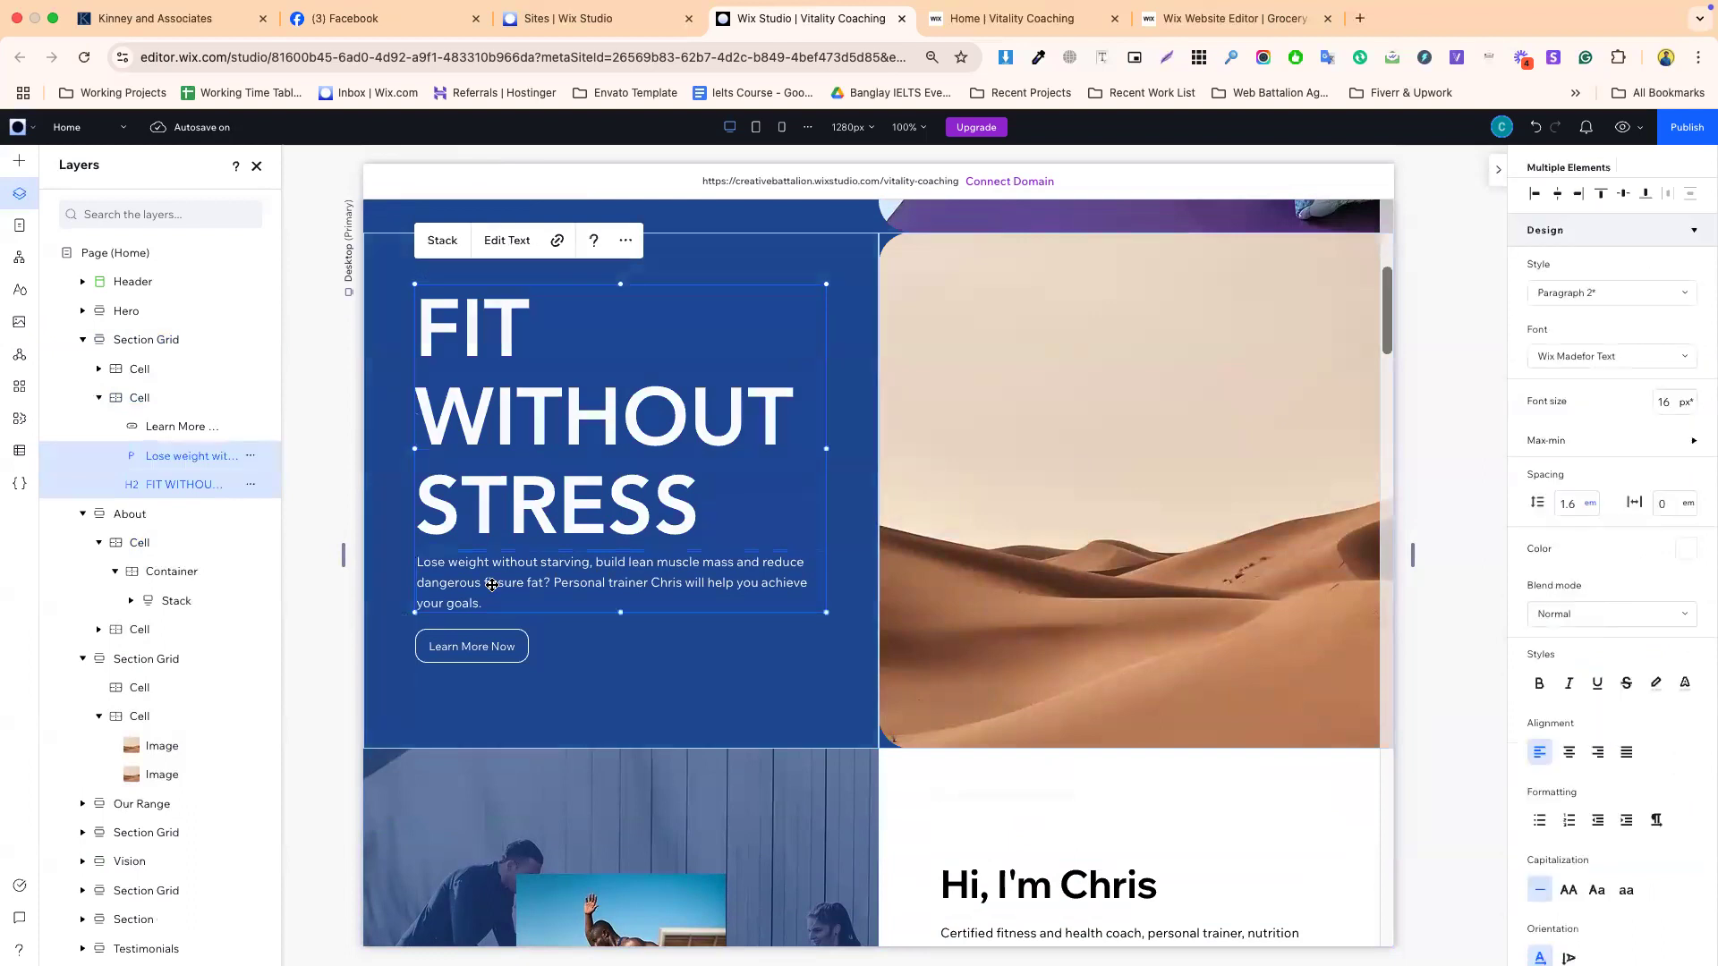
left_click(473, 646, "shift")
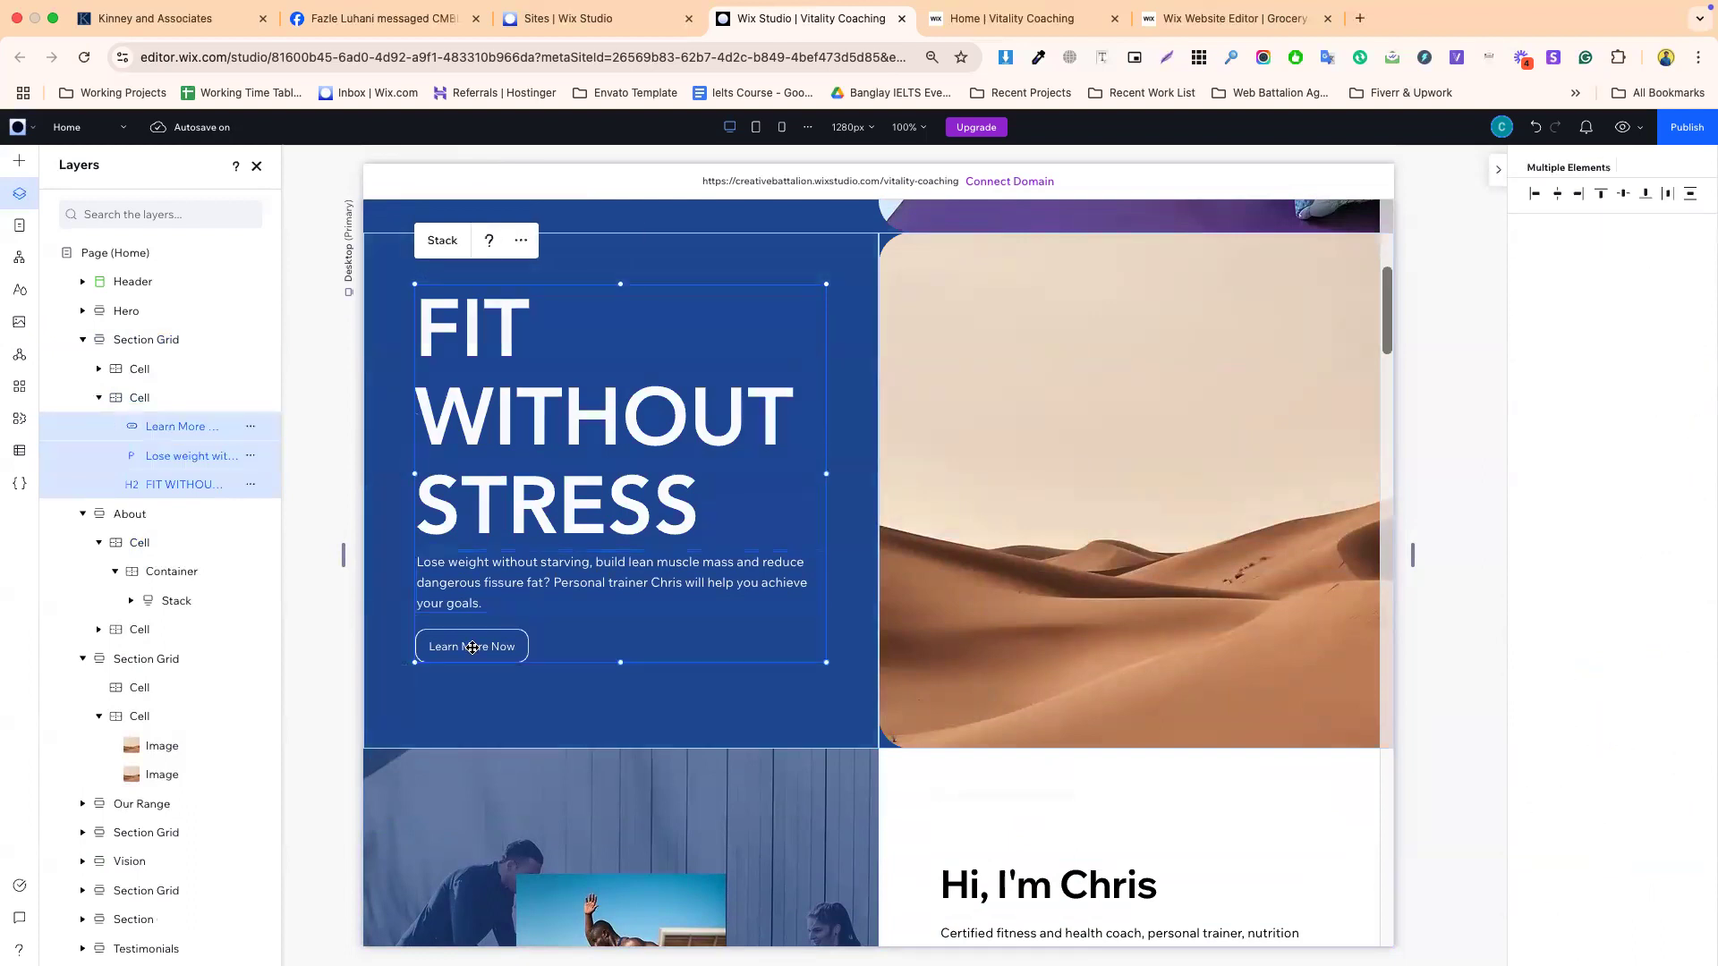
left_click(442, 254)
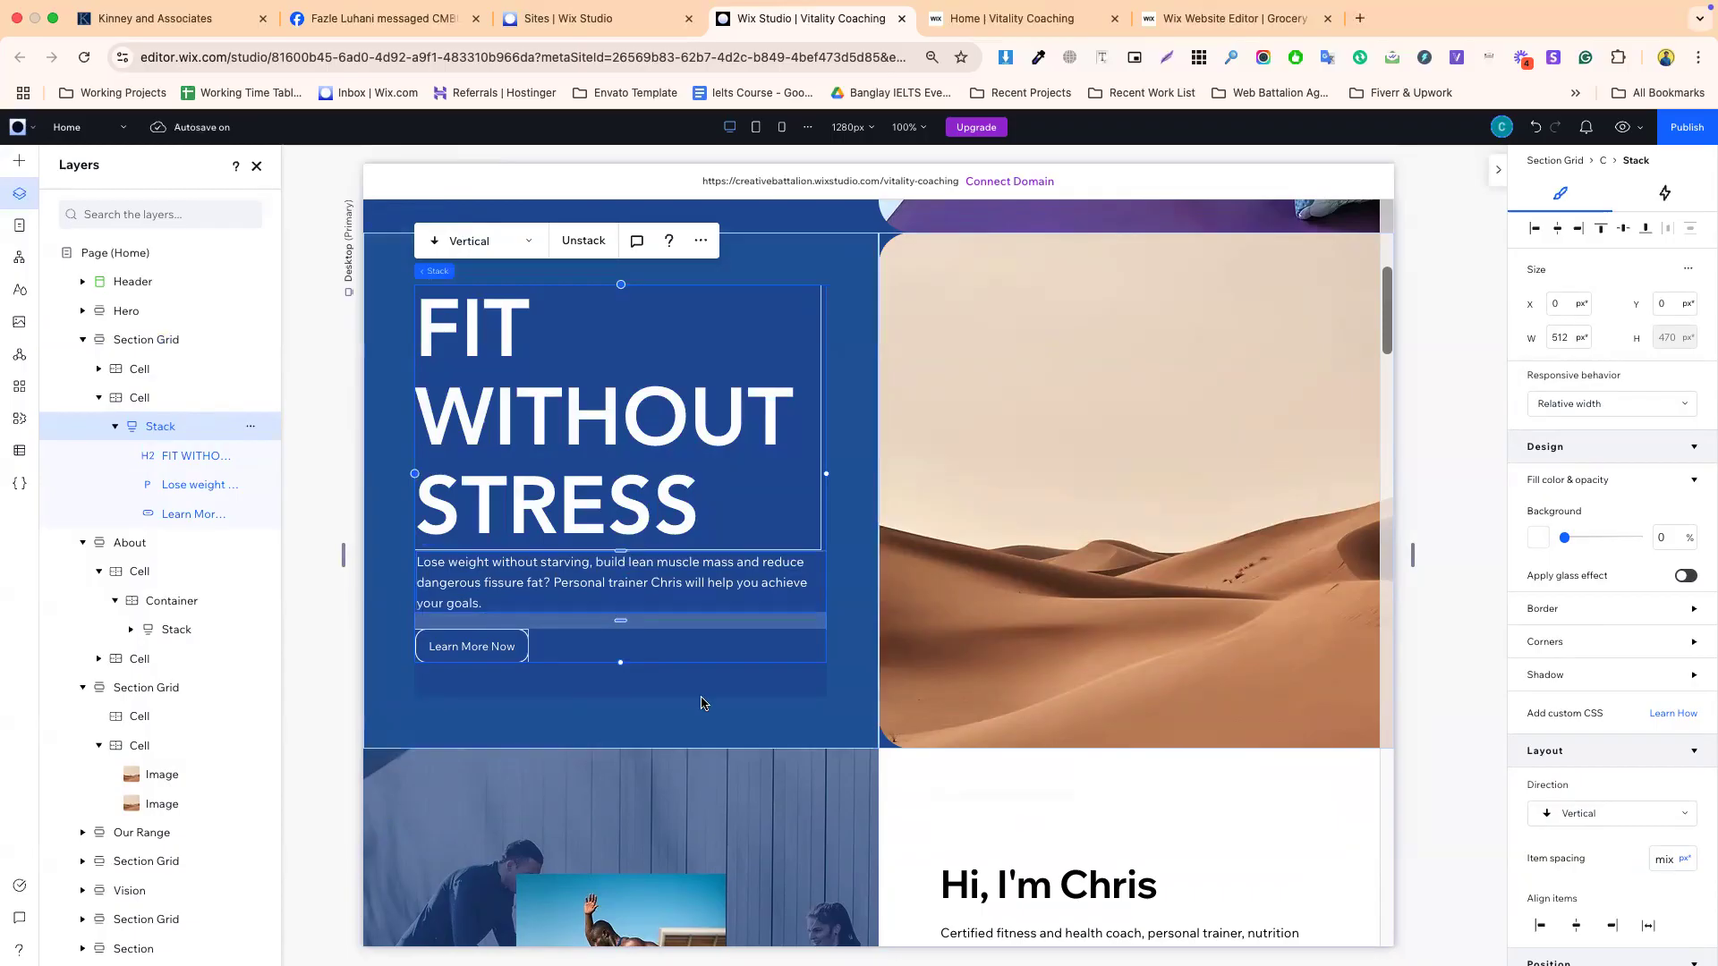
- Examine how the "OUR RANGE" section is built by selecting the repeater item that holds "PRIVATE TRAINING"
scroll(644, 689, "down", 10)
left_click(680, 539)
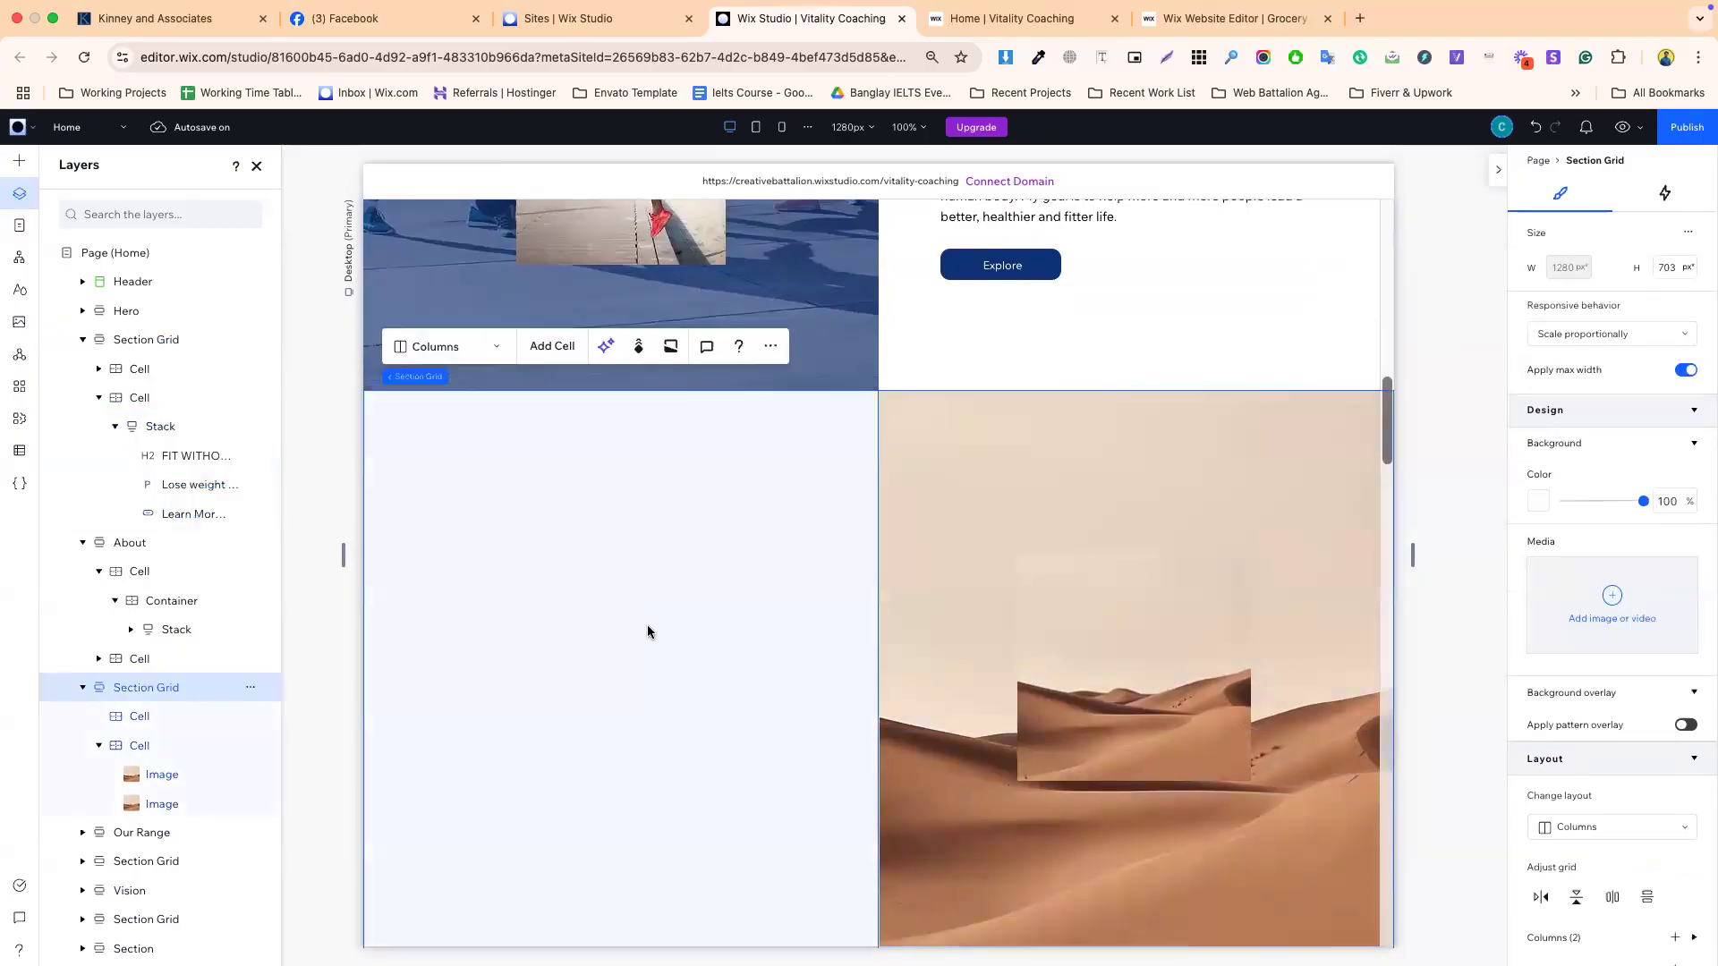
scroll(647, 625, "down", 9)
scroll(852, 445, "up", 2)
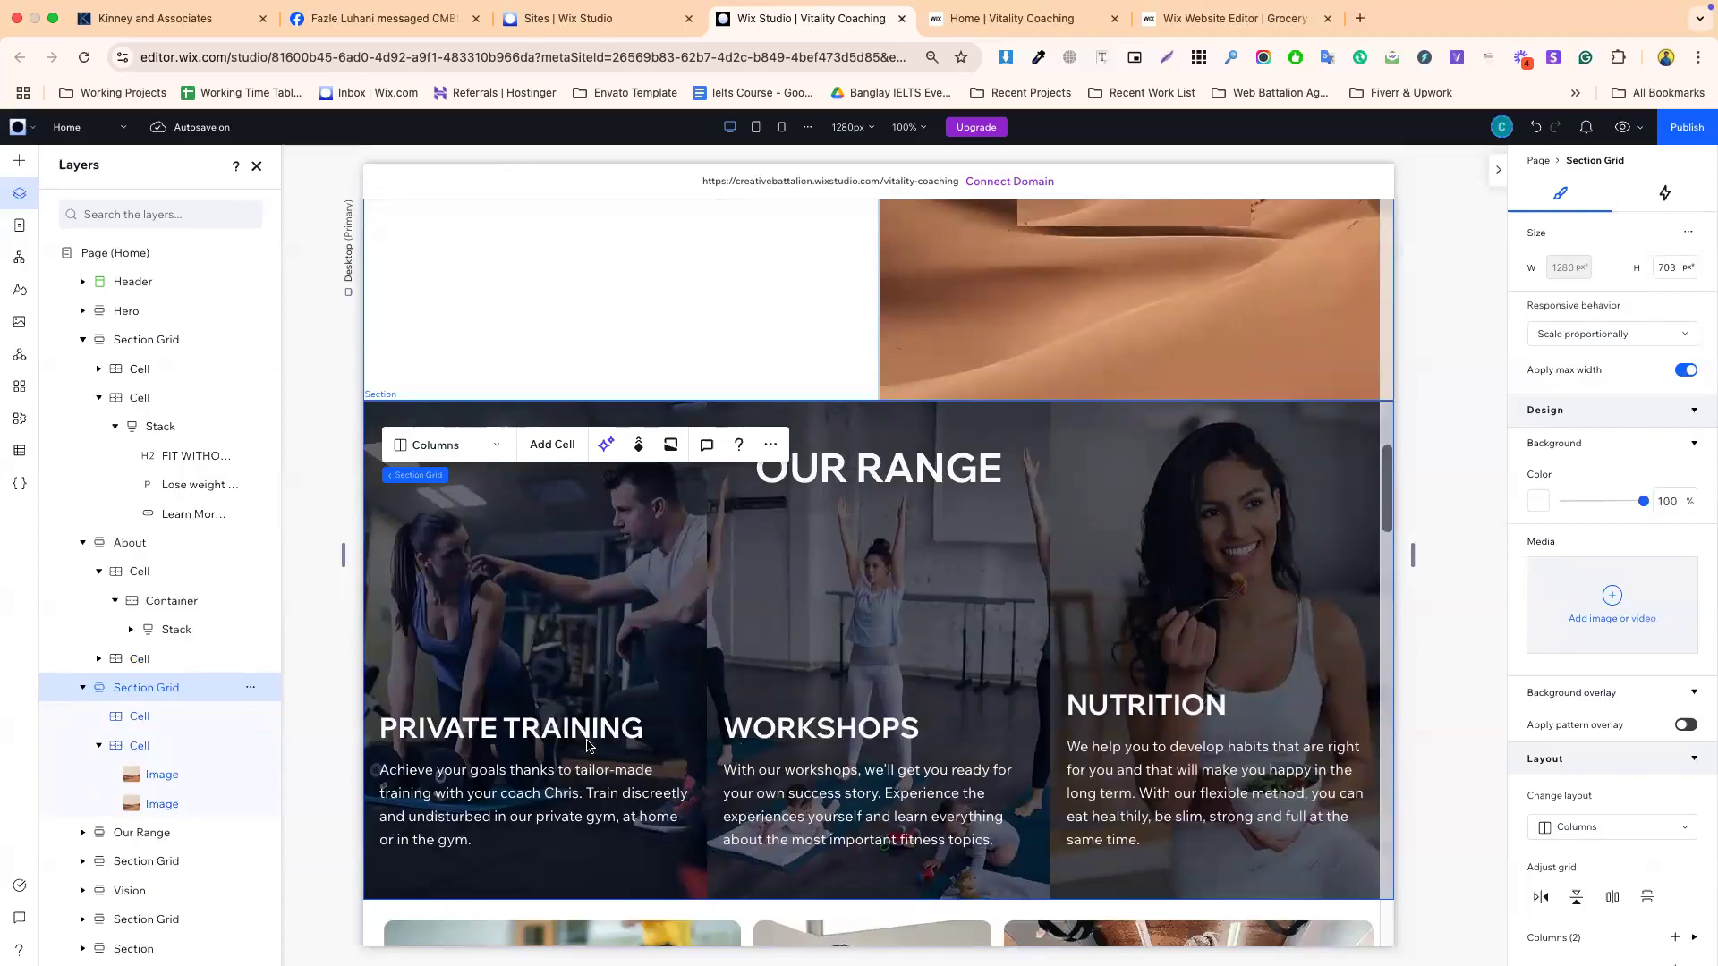
left_click(517, 741)
left_click(514, 736)
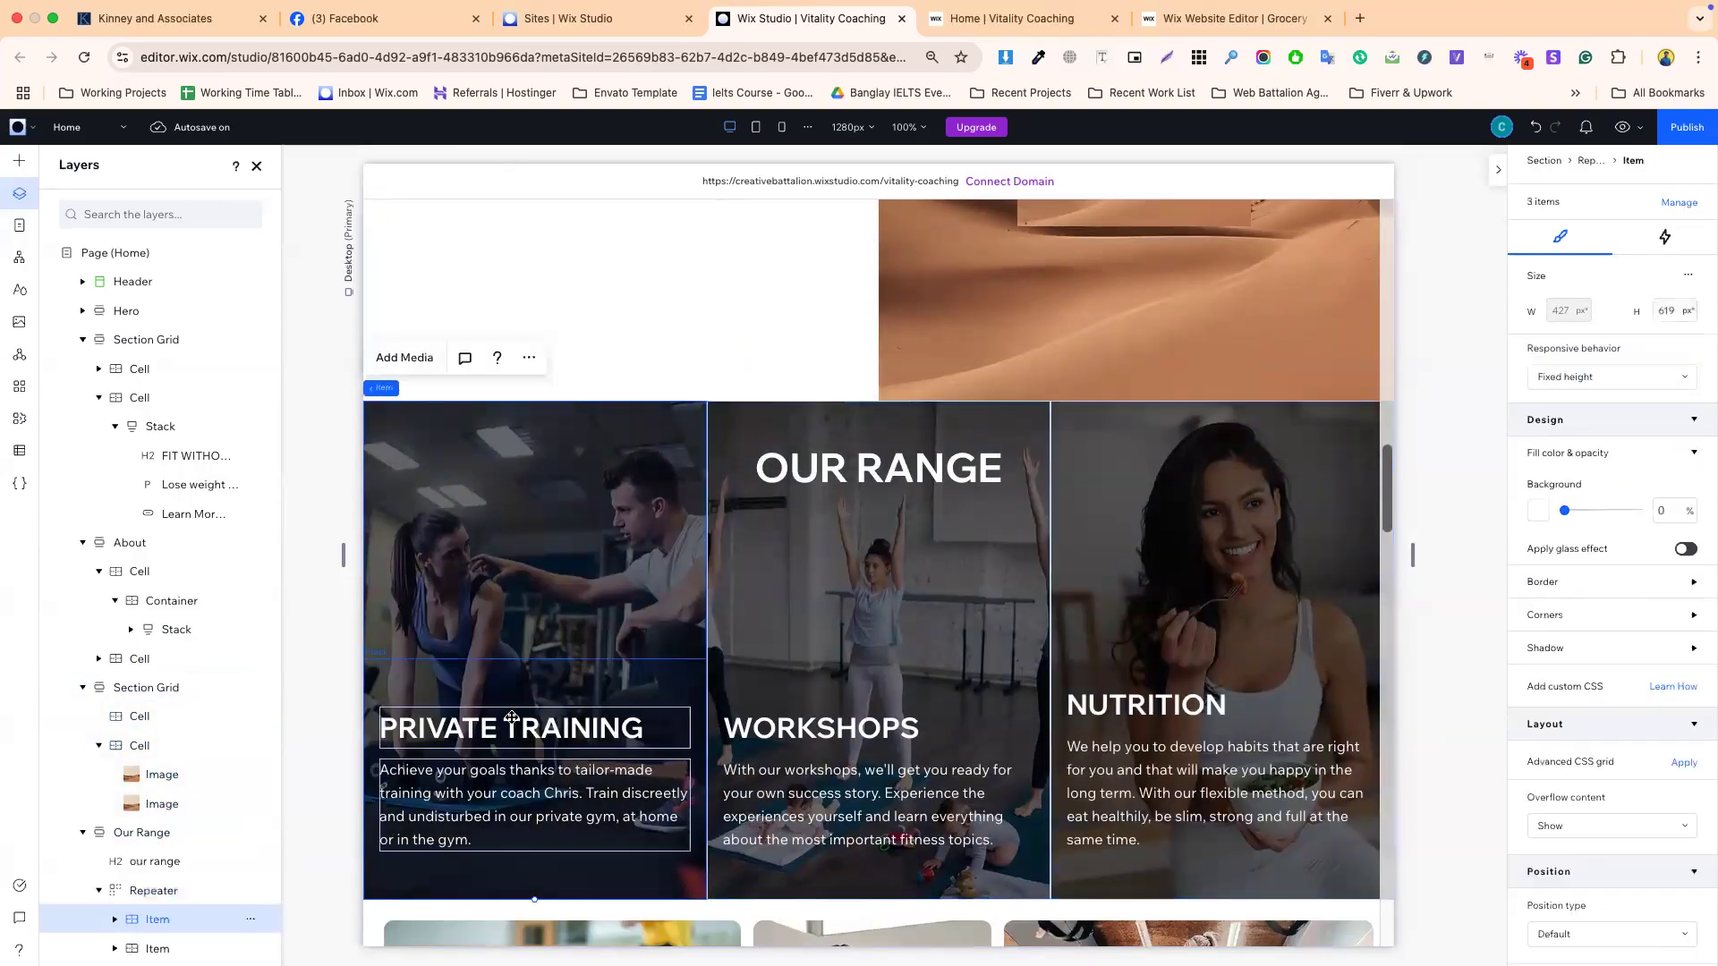
- Try a 30 px left margin on the dark overlay container in the "PRIVATE TRAINING" item, and undo it
left_click(498, 603)
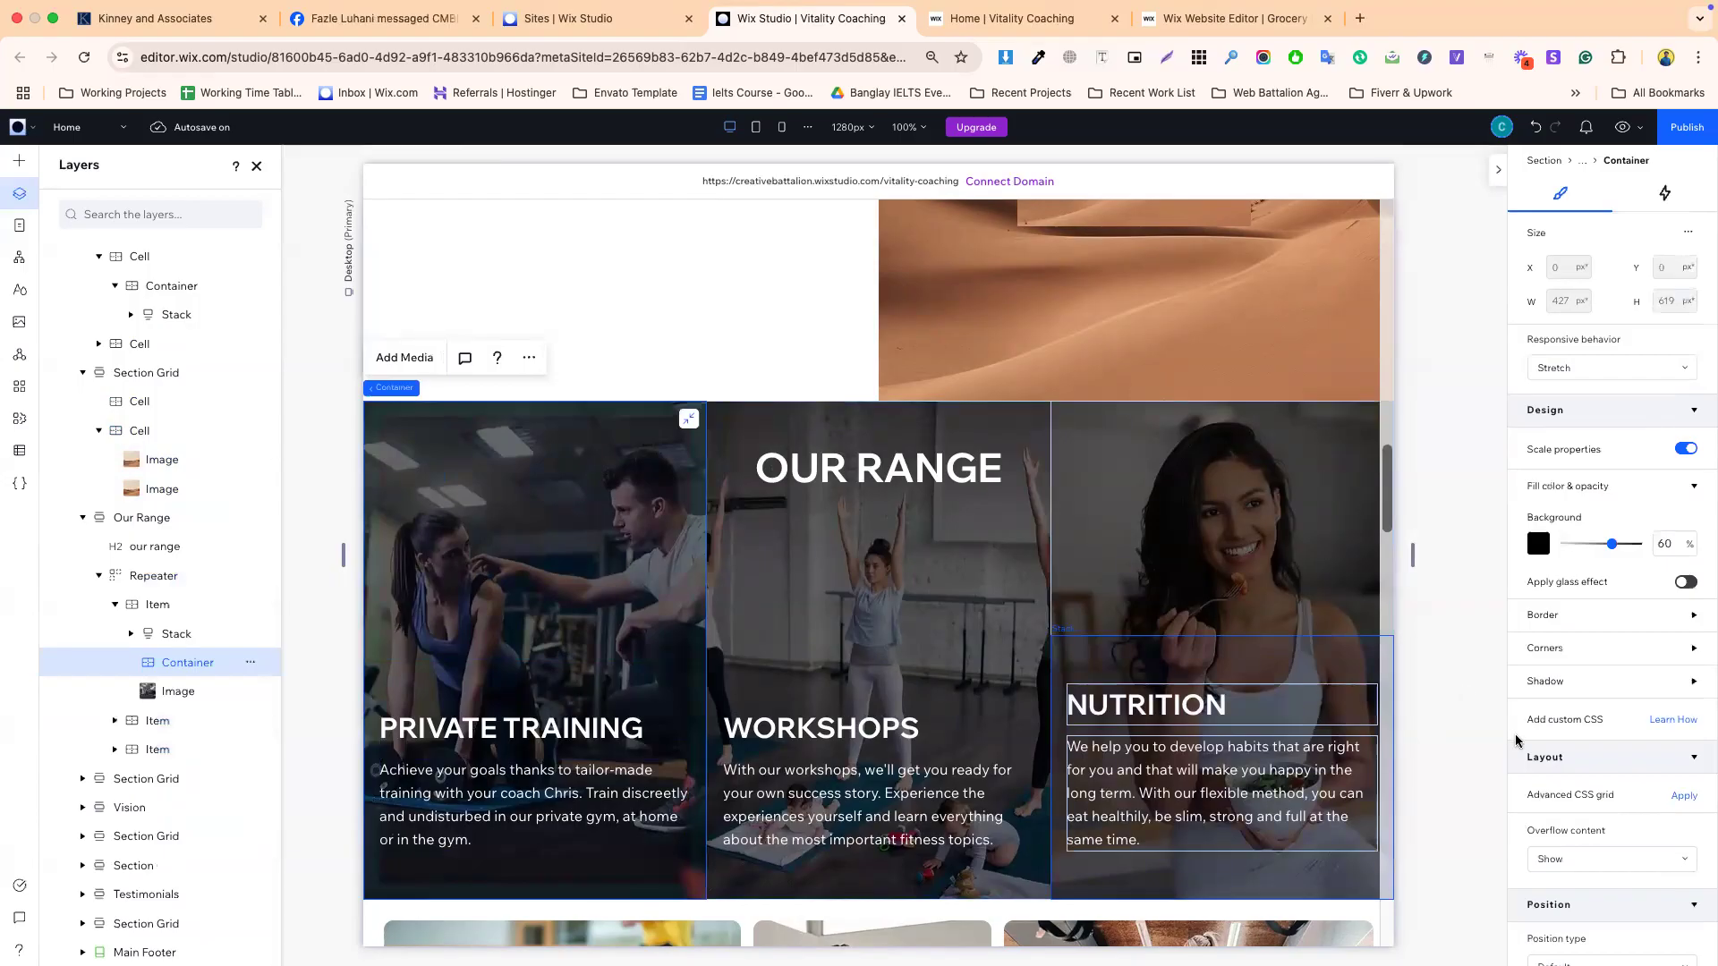
scroll(1524, 751, "down", 5)
left_click(1558, 788)
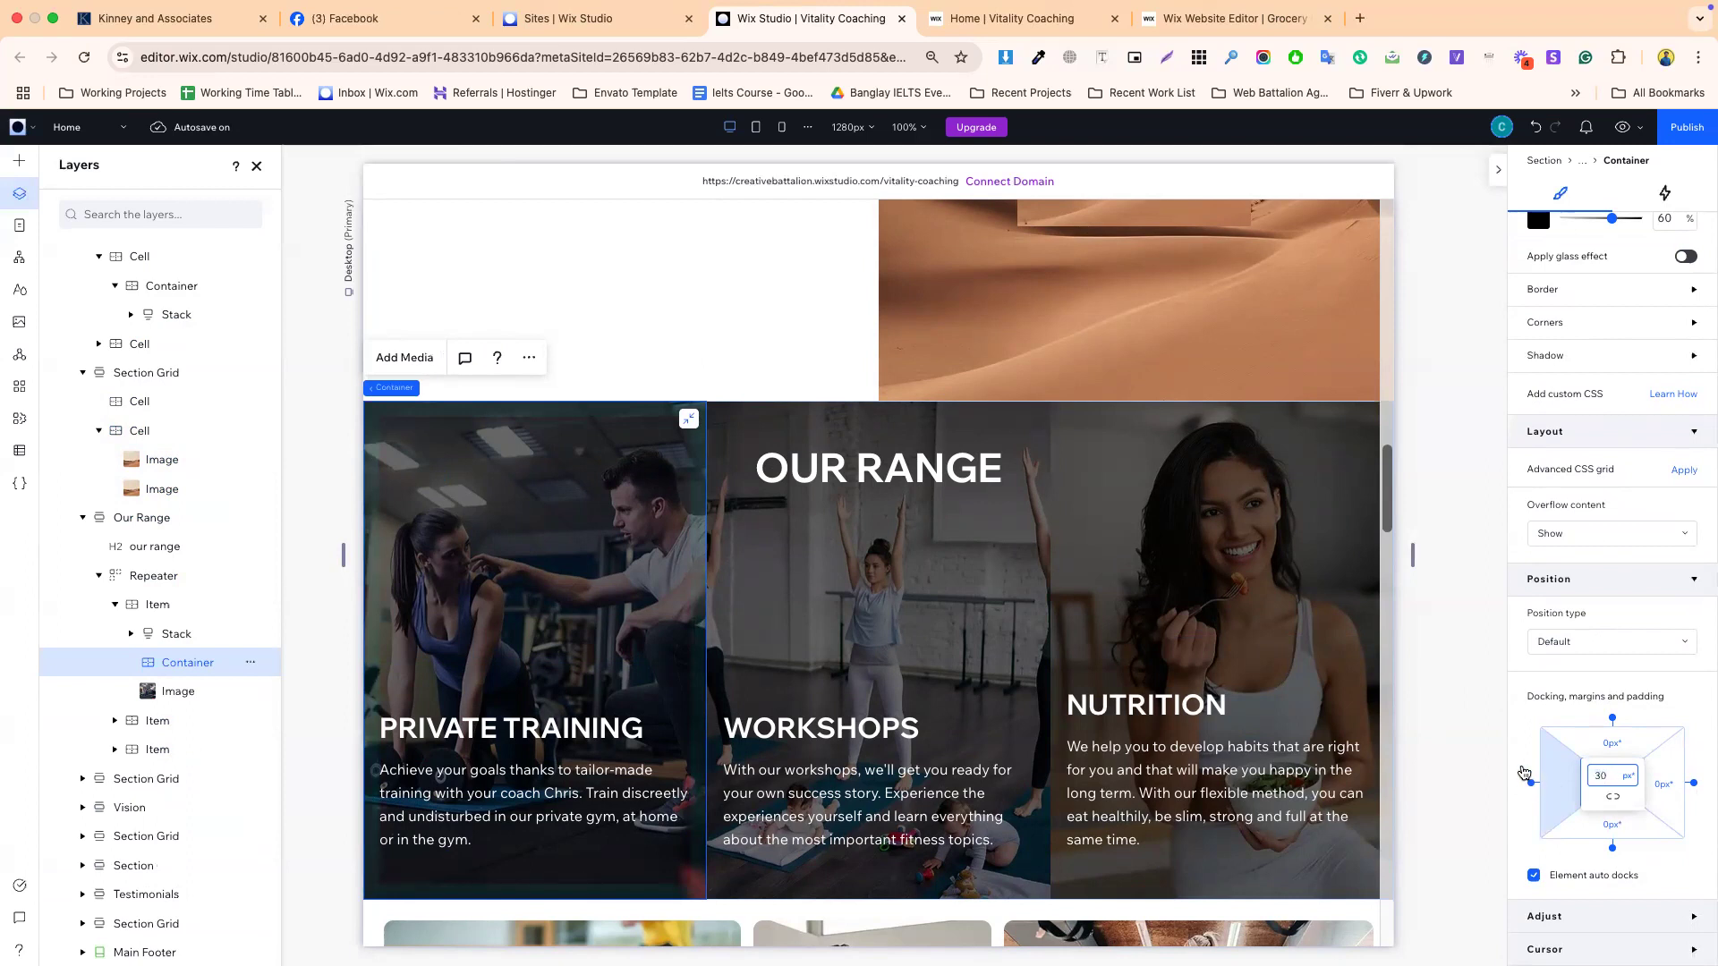
left_click(1516, 762)
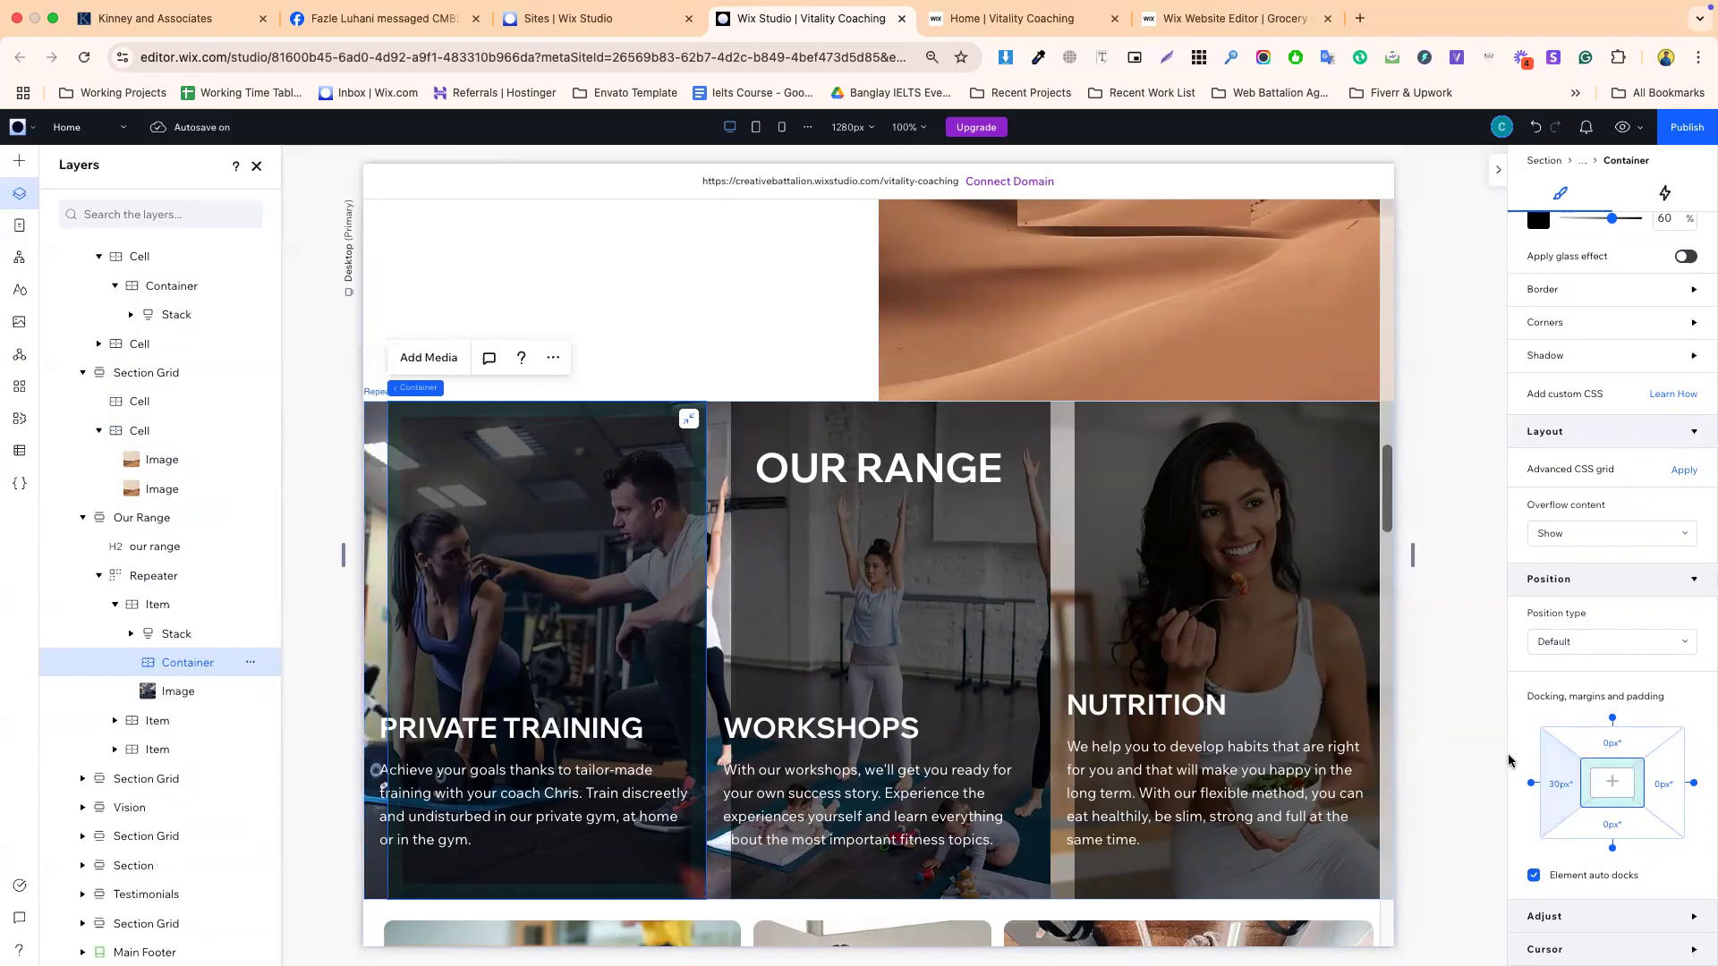
key("ctrl+z")
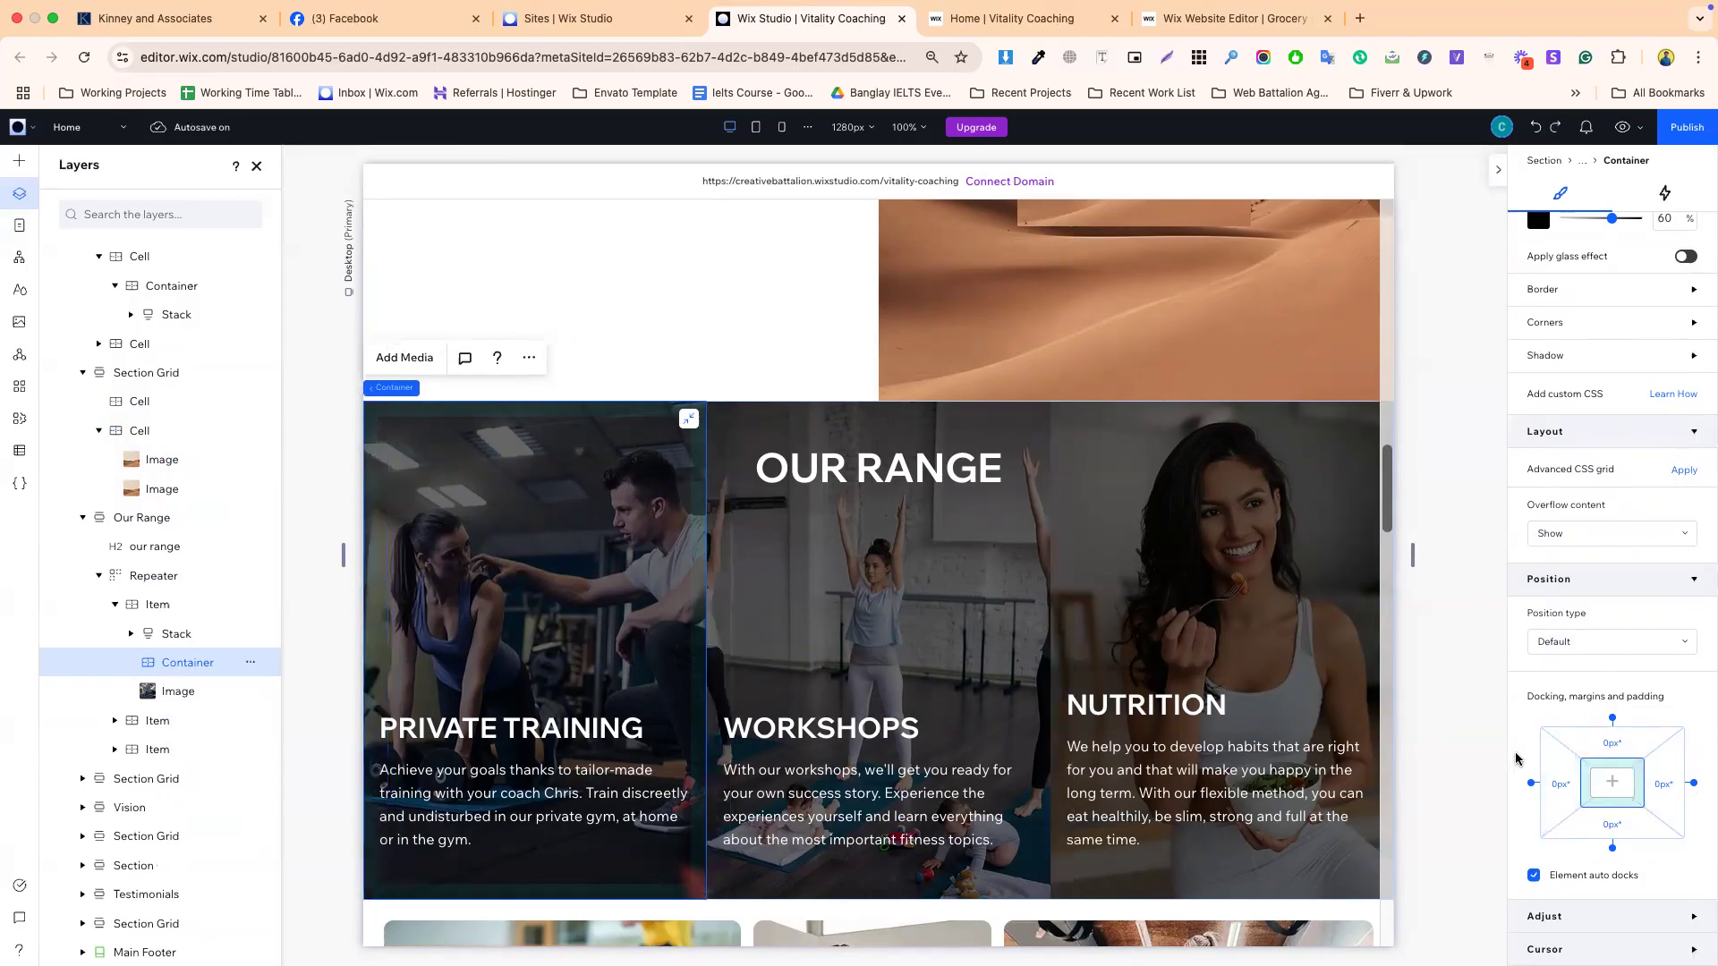
- Examine the text stack of the "PRIVATE TRAINING" item and the "OUR RANGE" heading
left_click(564, 735)
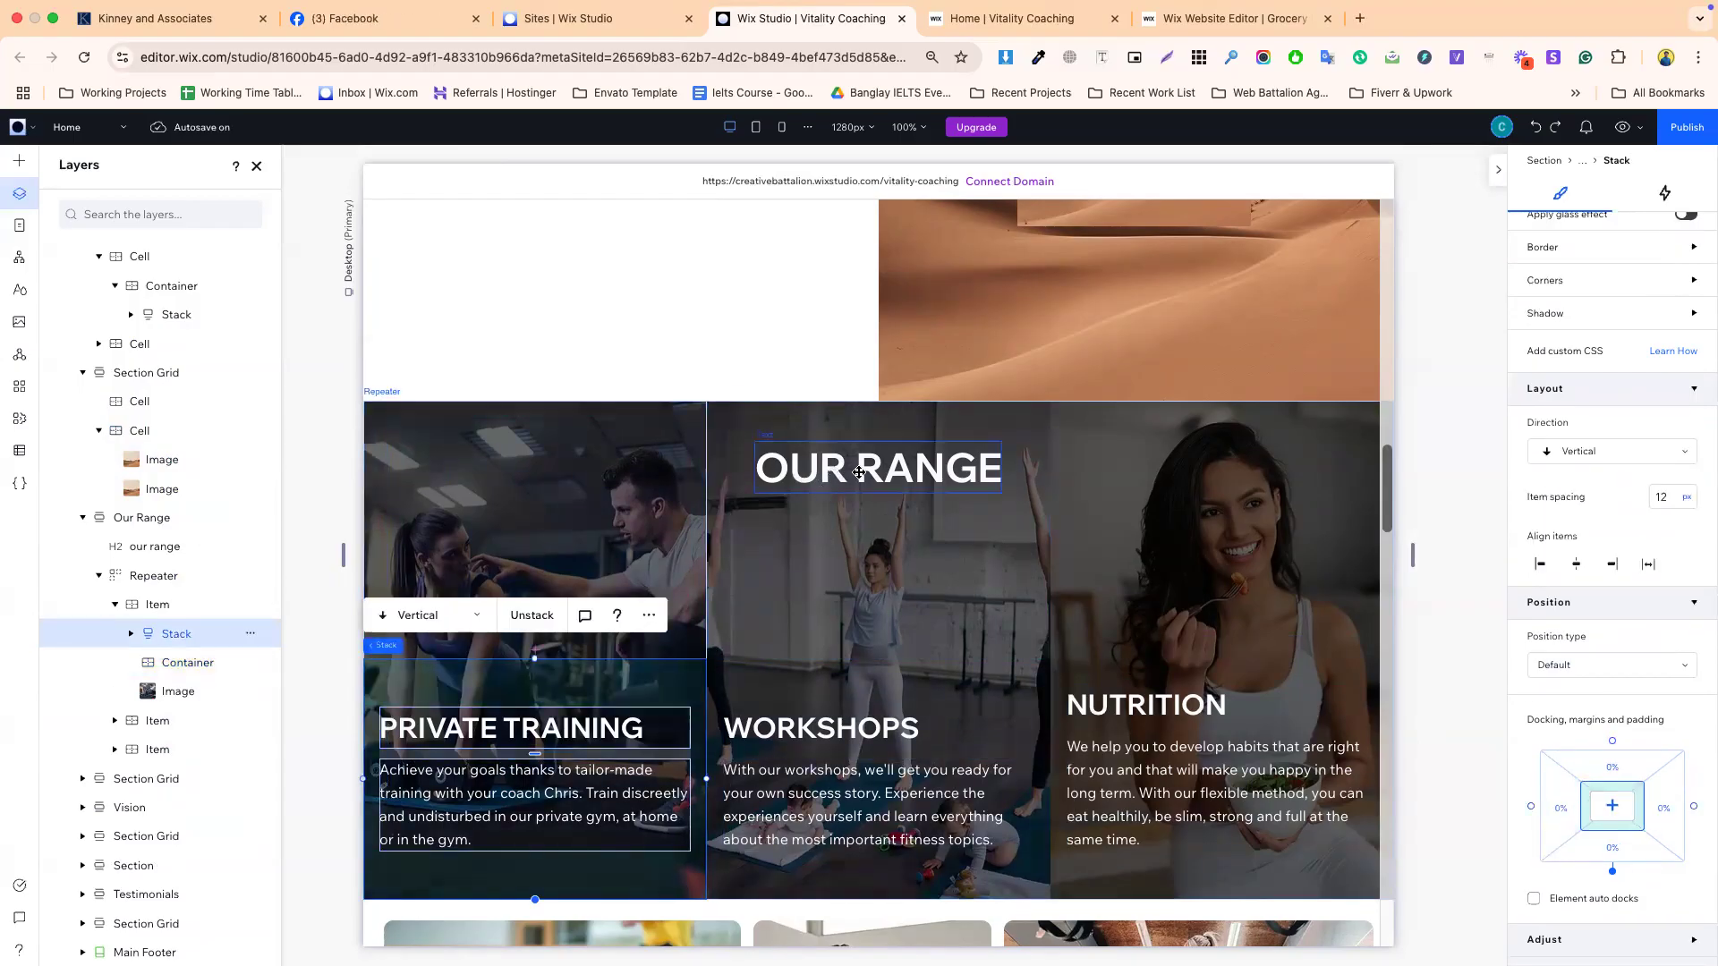
left_click(822, 490)
scroll(894, 555, "down", 2)
scroll(914, 591, "down", 4)
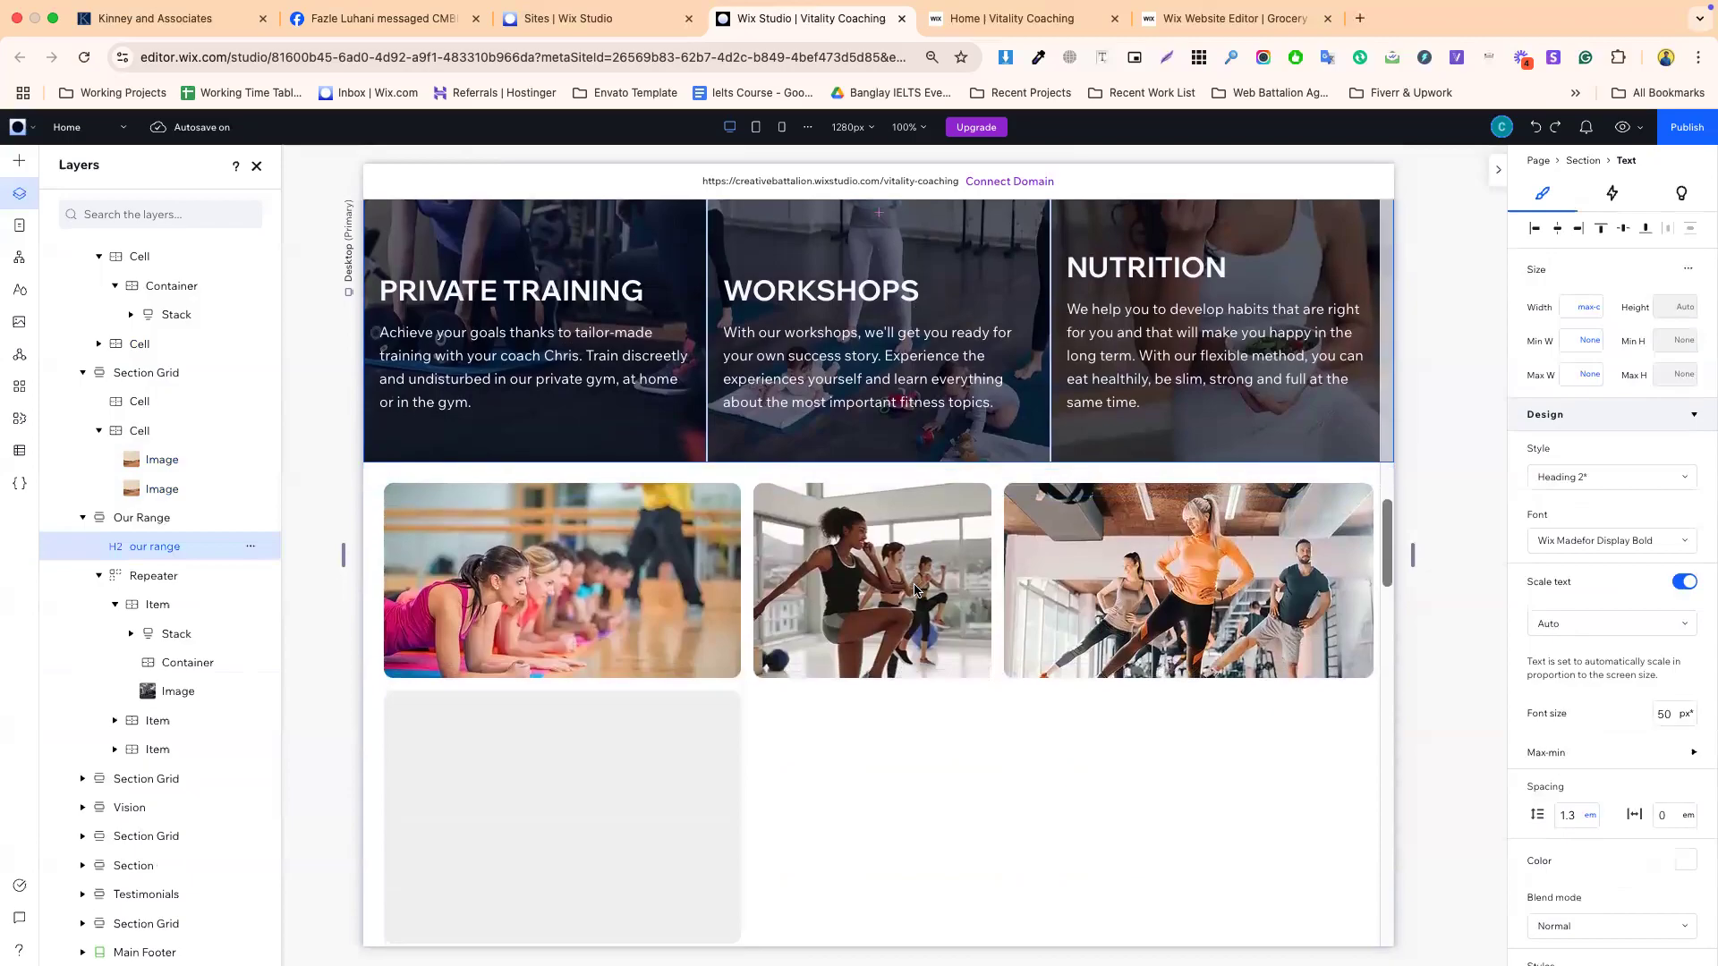
- Examine how the image gallery section below "OUR RANGE" is built as a Collage section grid
left_click(685, 626)
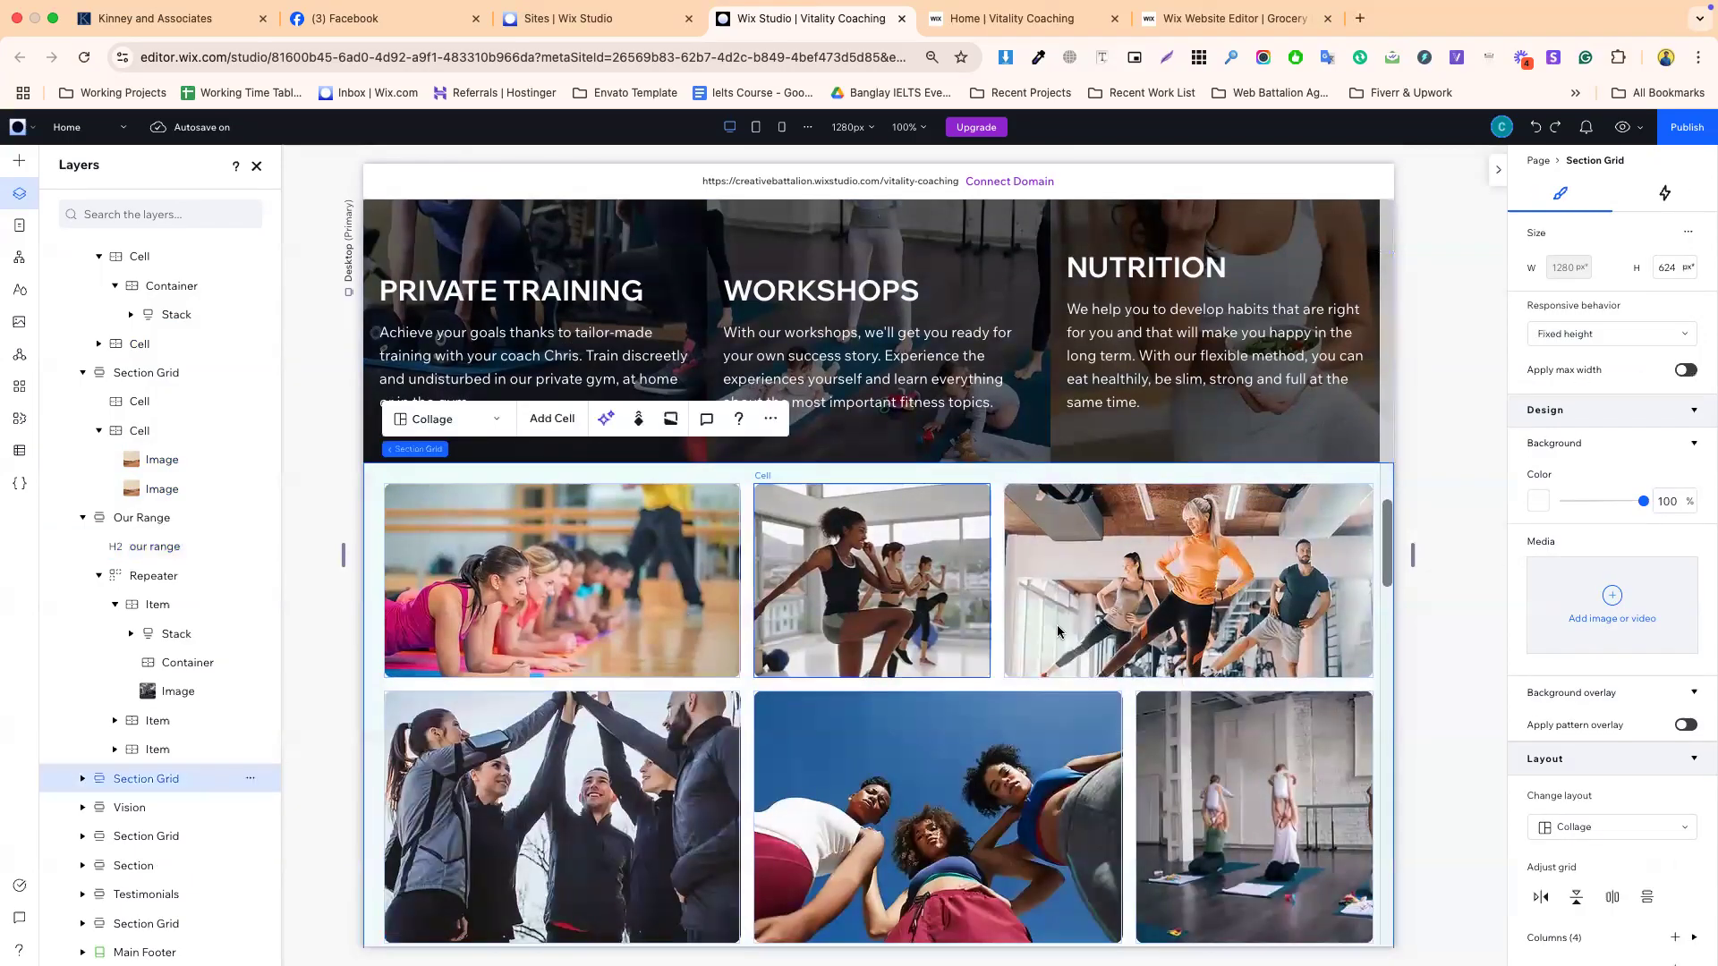
scroll(893, 748, "down", 3)
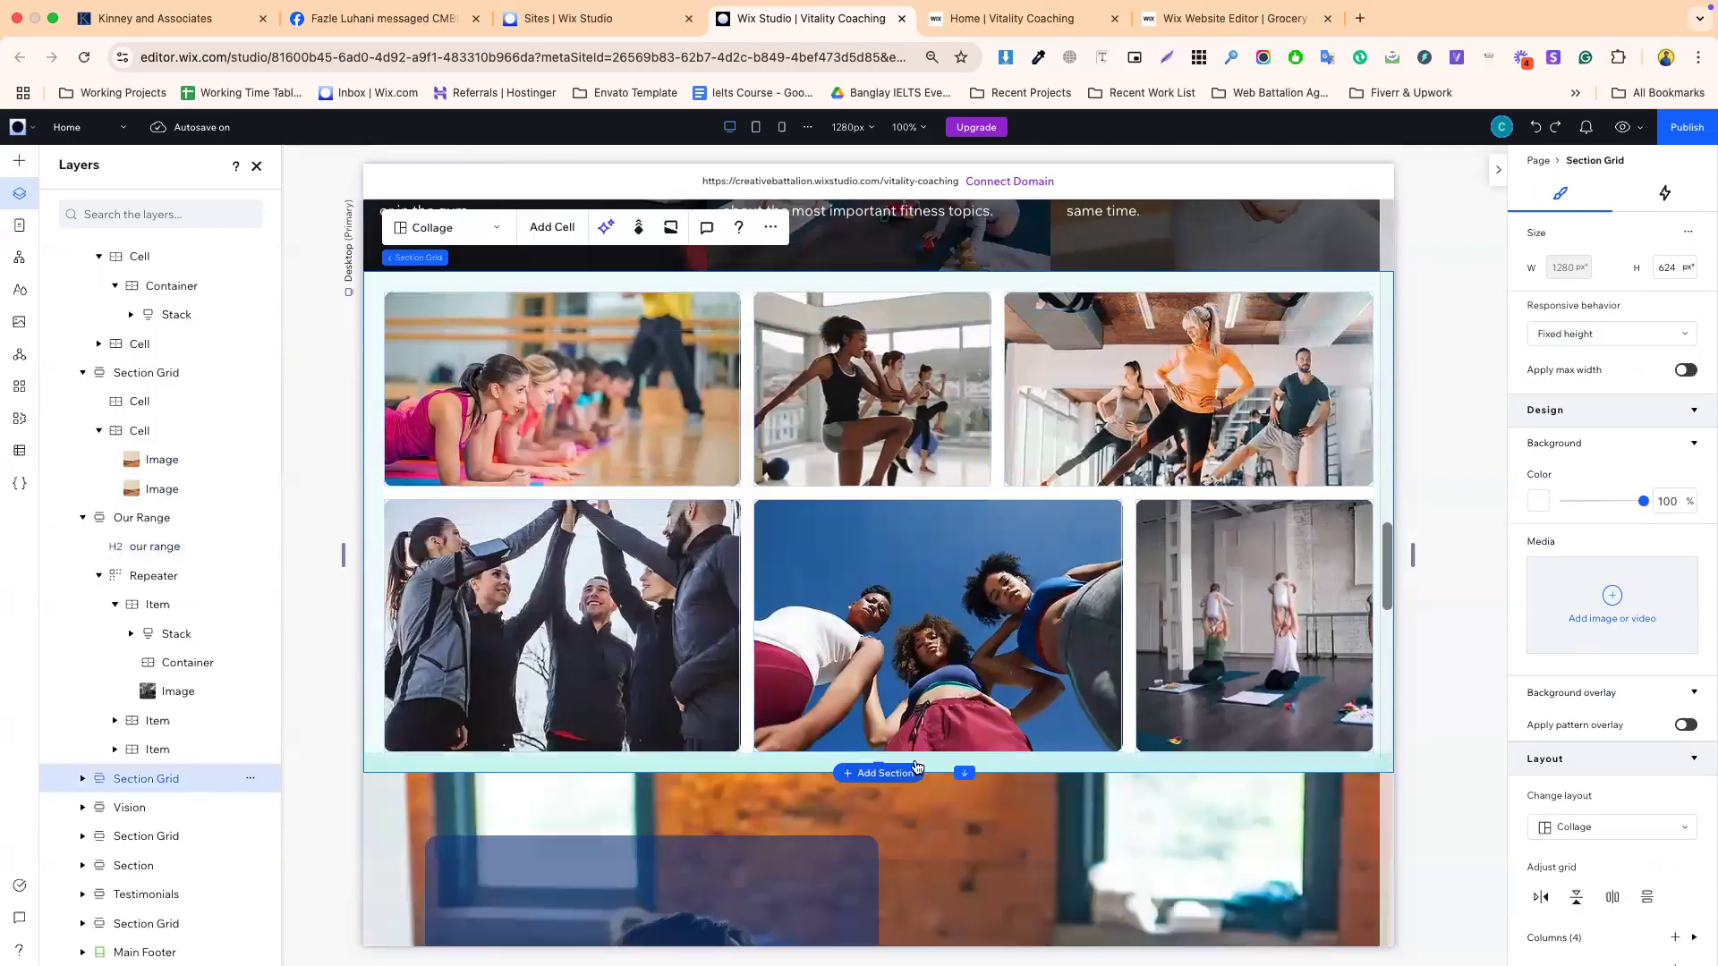
scroll(752, 428, "up", 1)
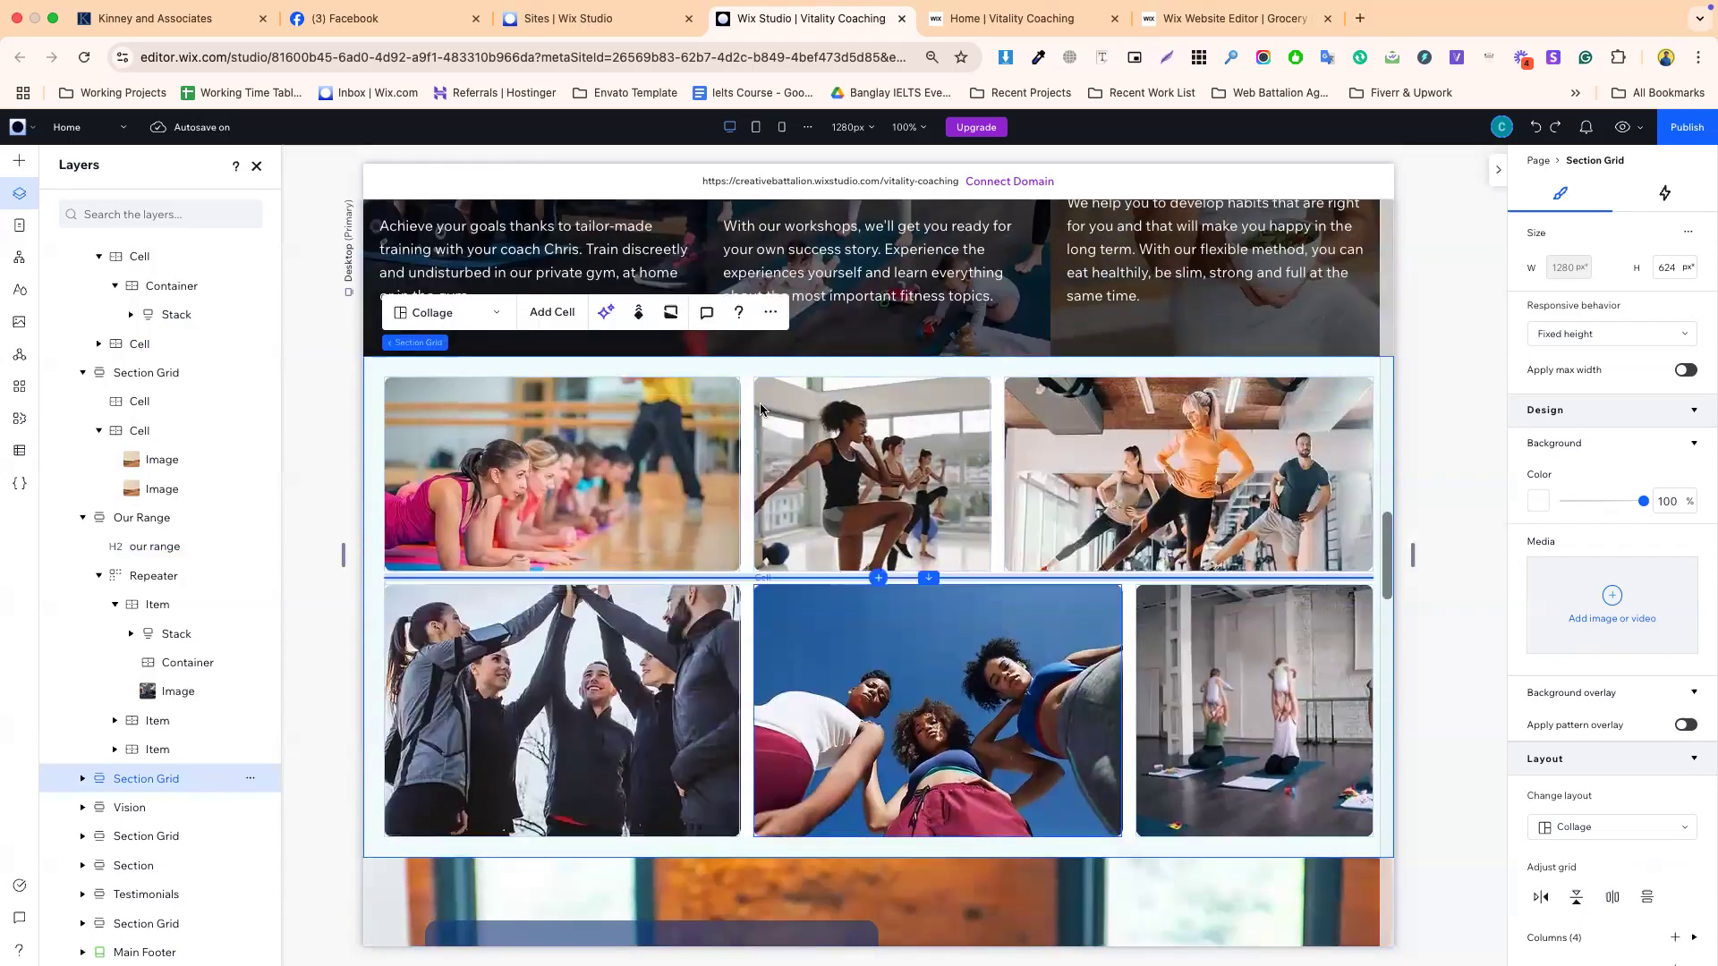
left_click(747, 606)
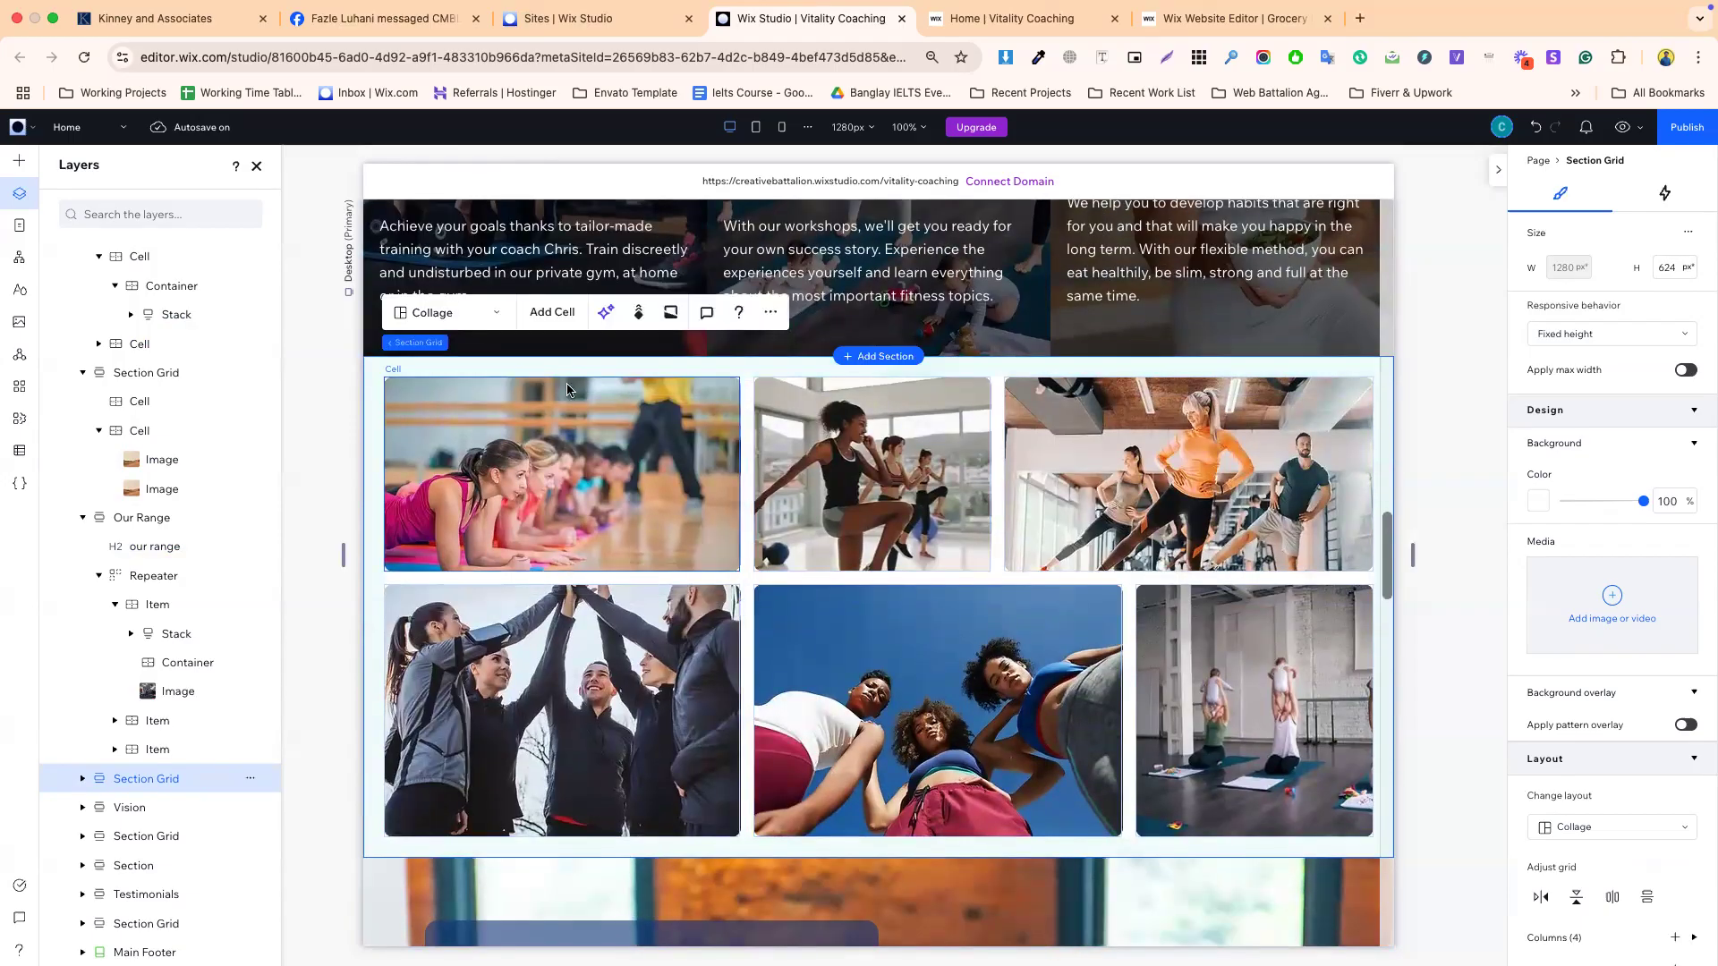
- Add a blank section directly below the image collage section and enlarge its height to 698 px
scroll(772, 551, "down", 4)
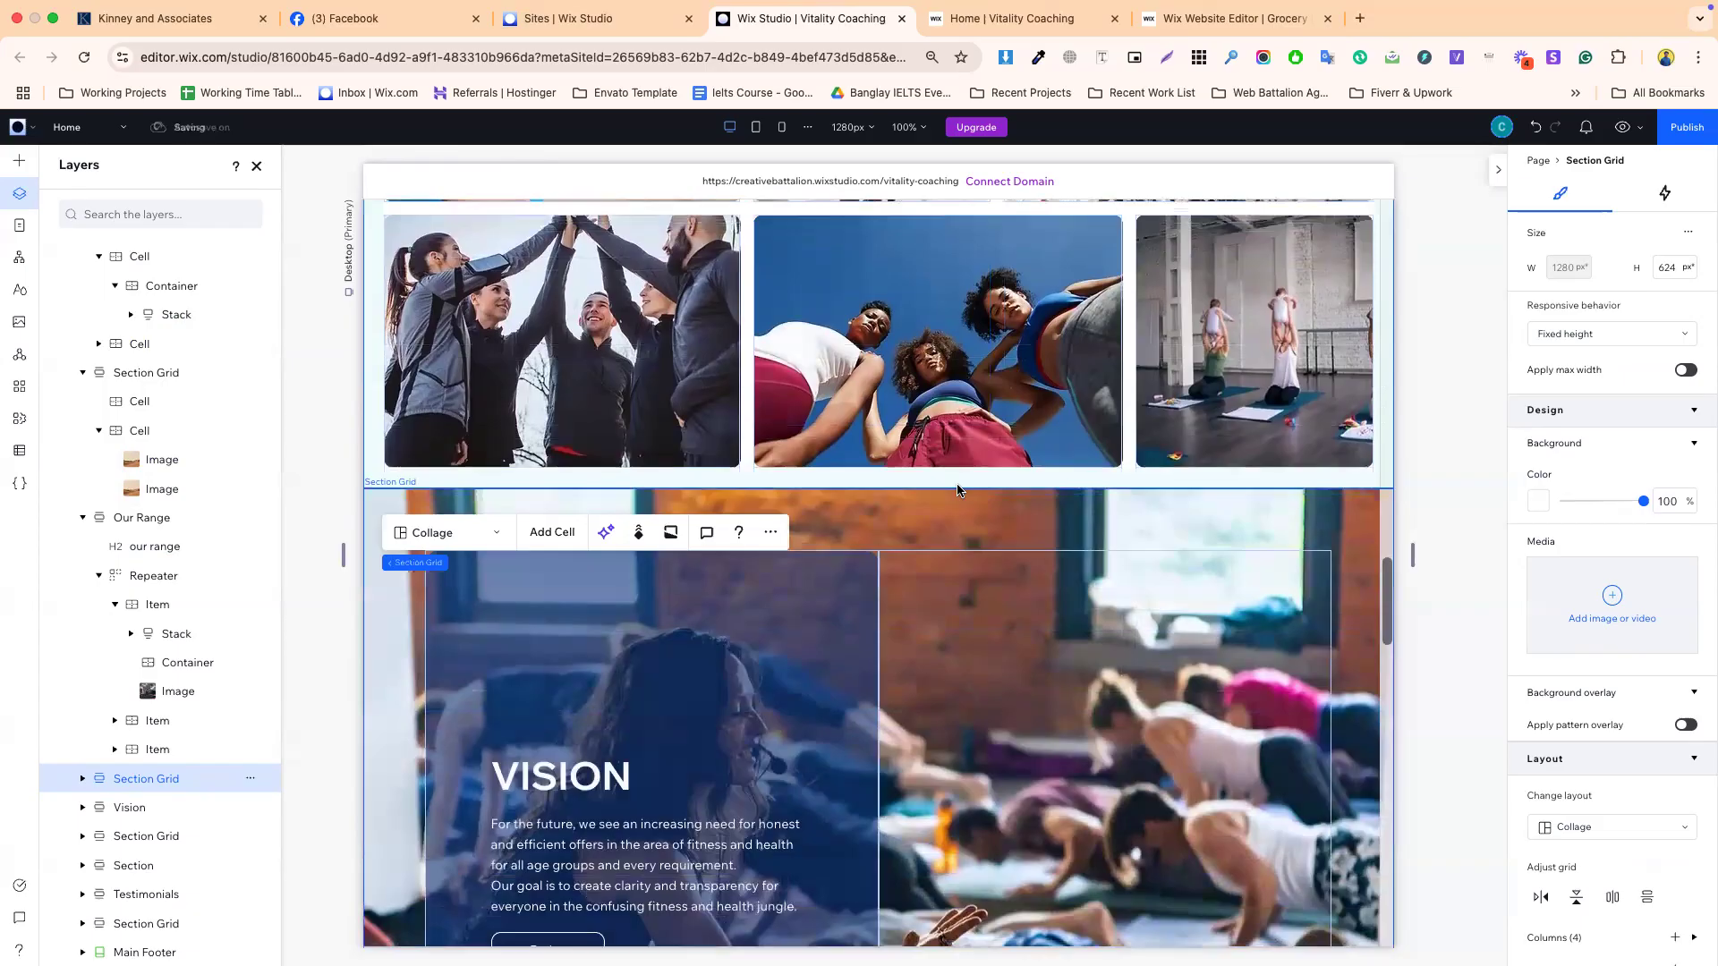
left_click(878, 490)
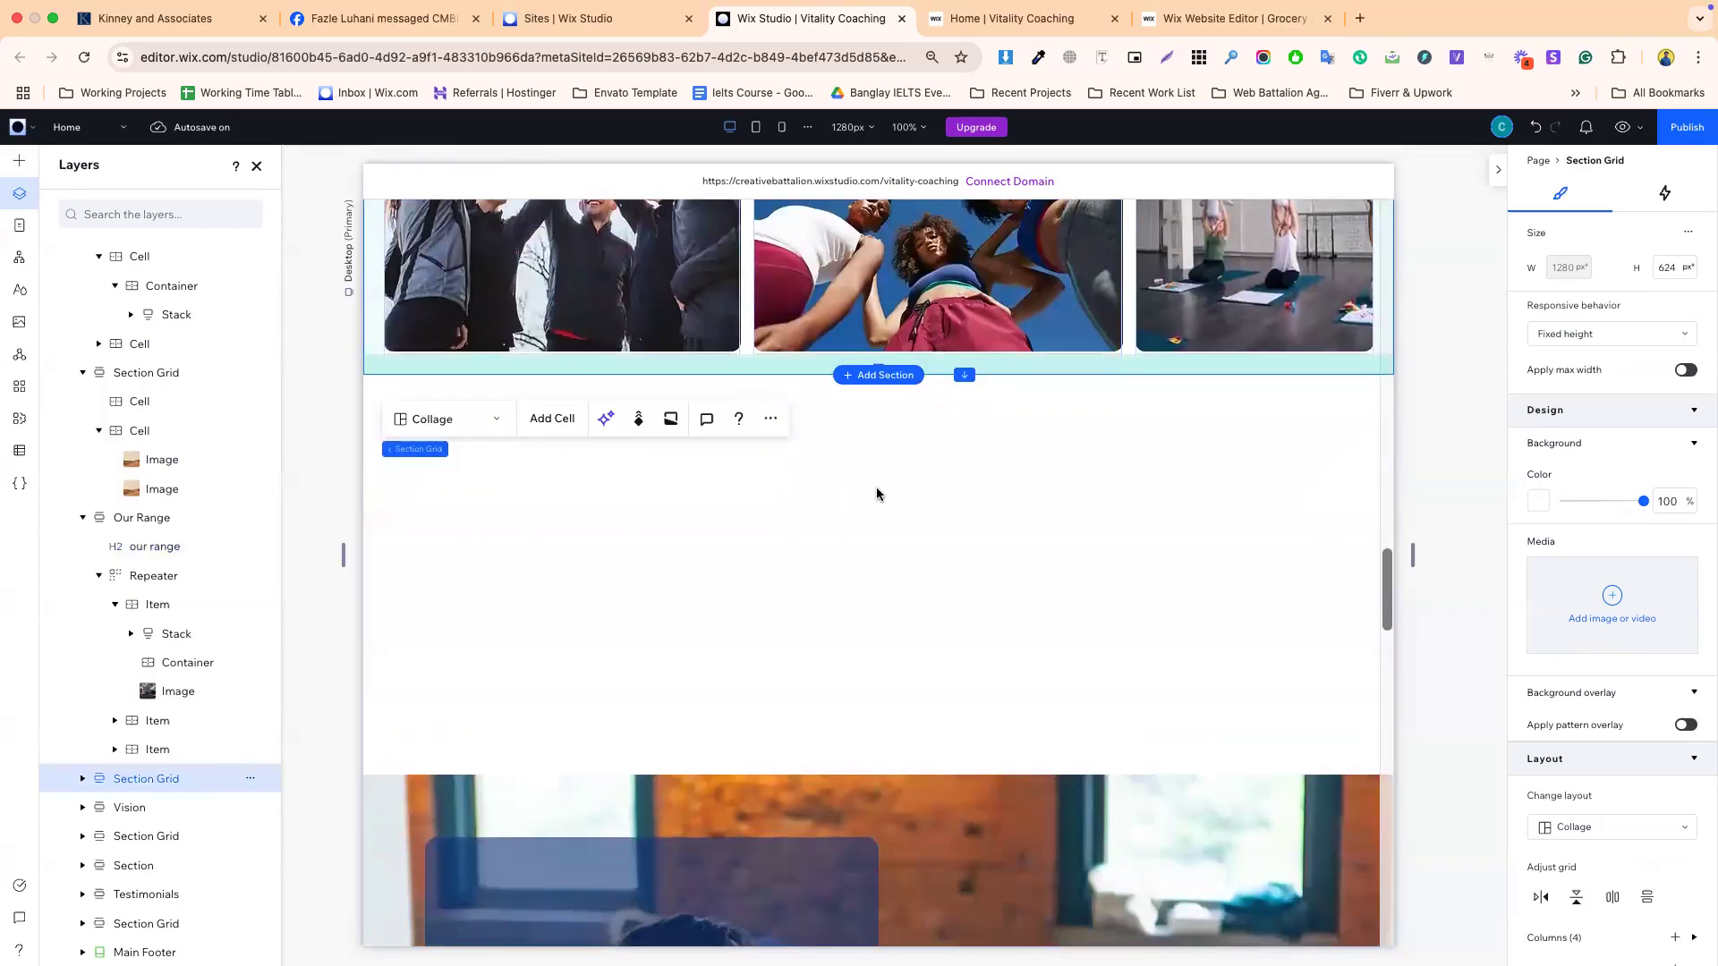
left_click_drag(1133, 773, 1143, 931)
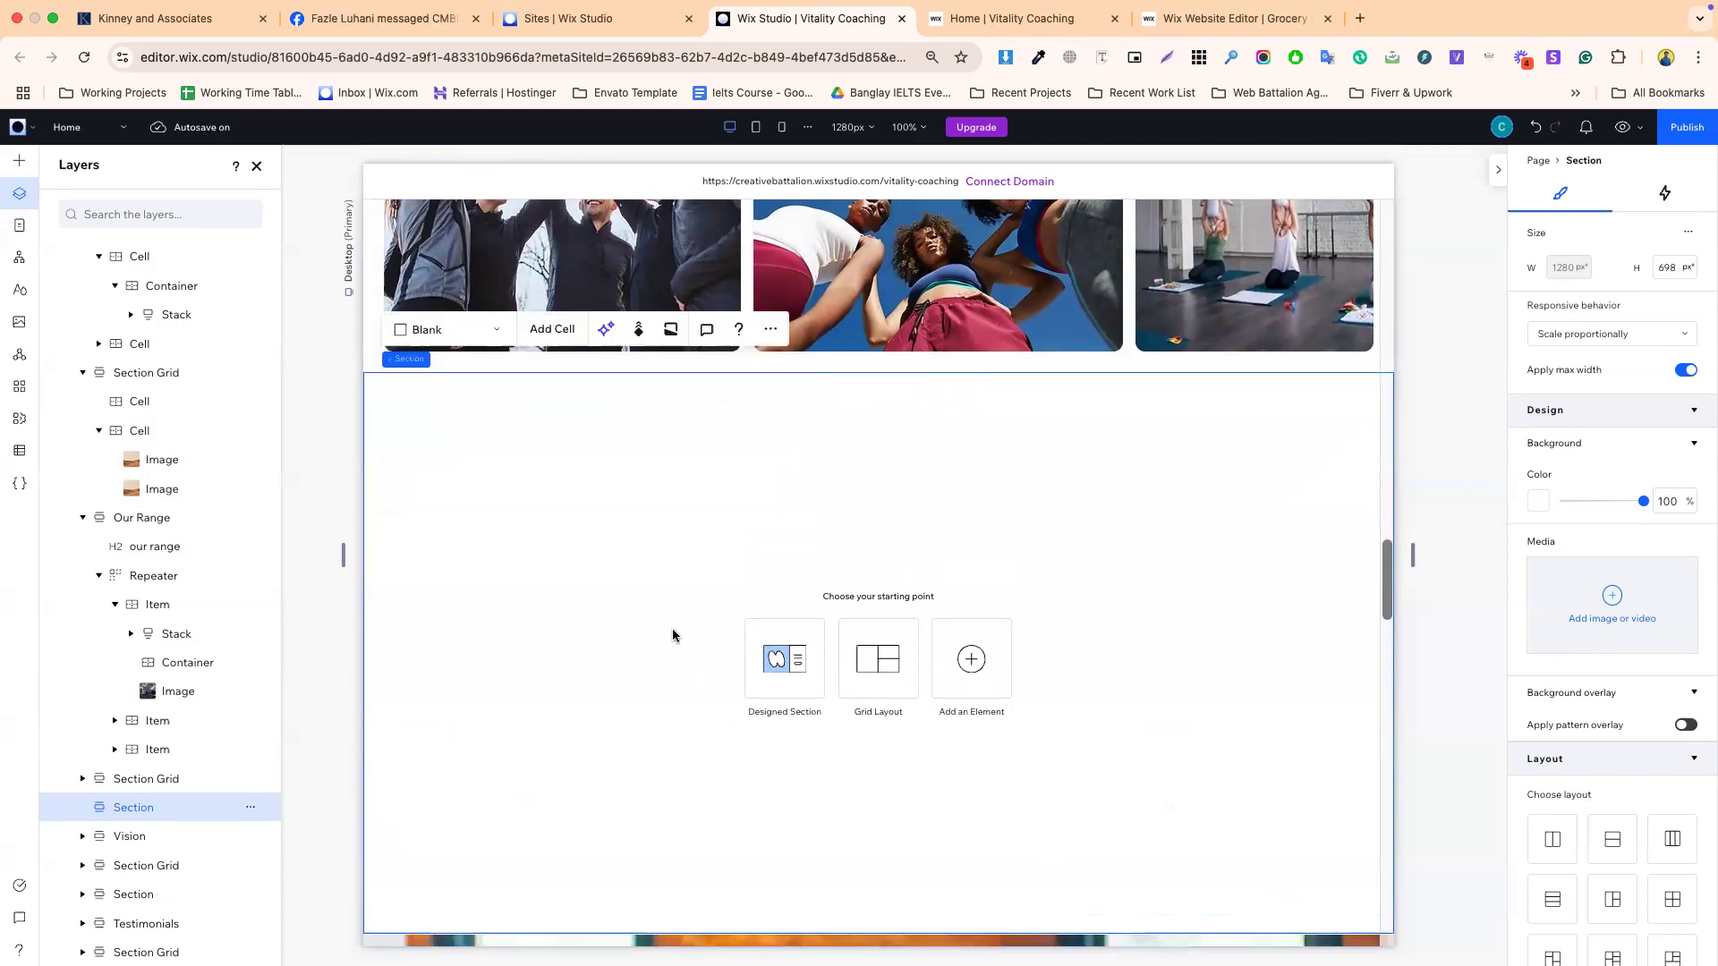
right_click(612, 526)
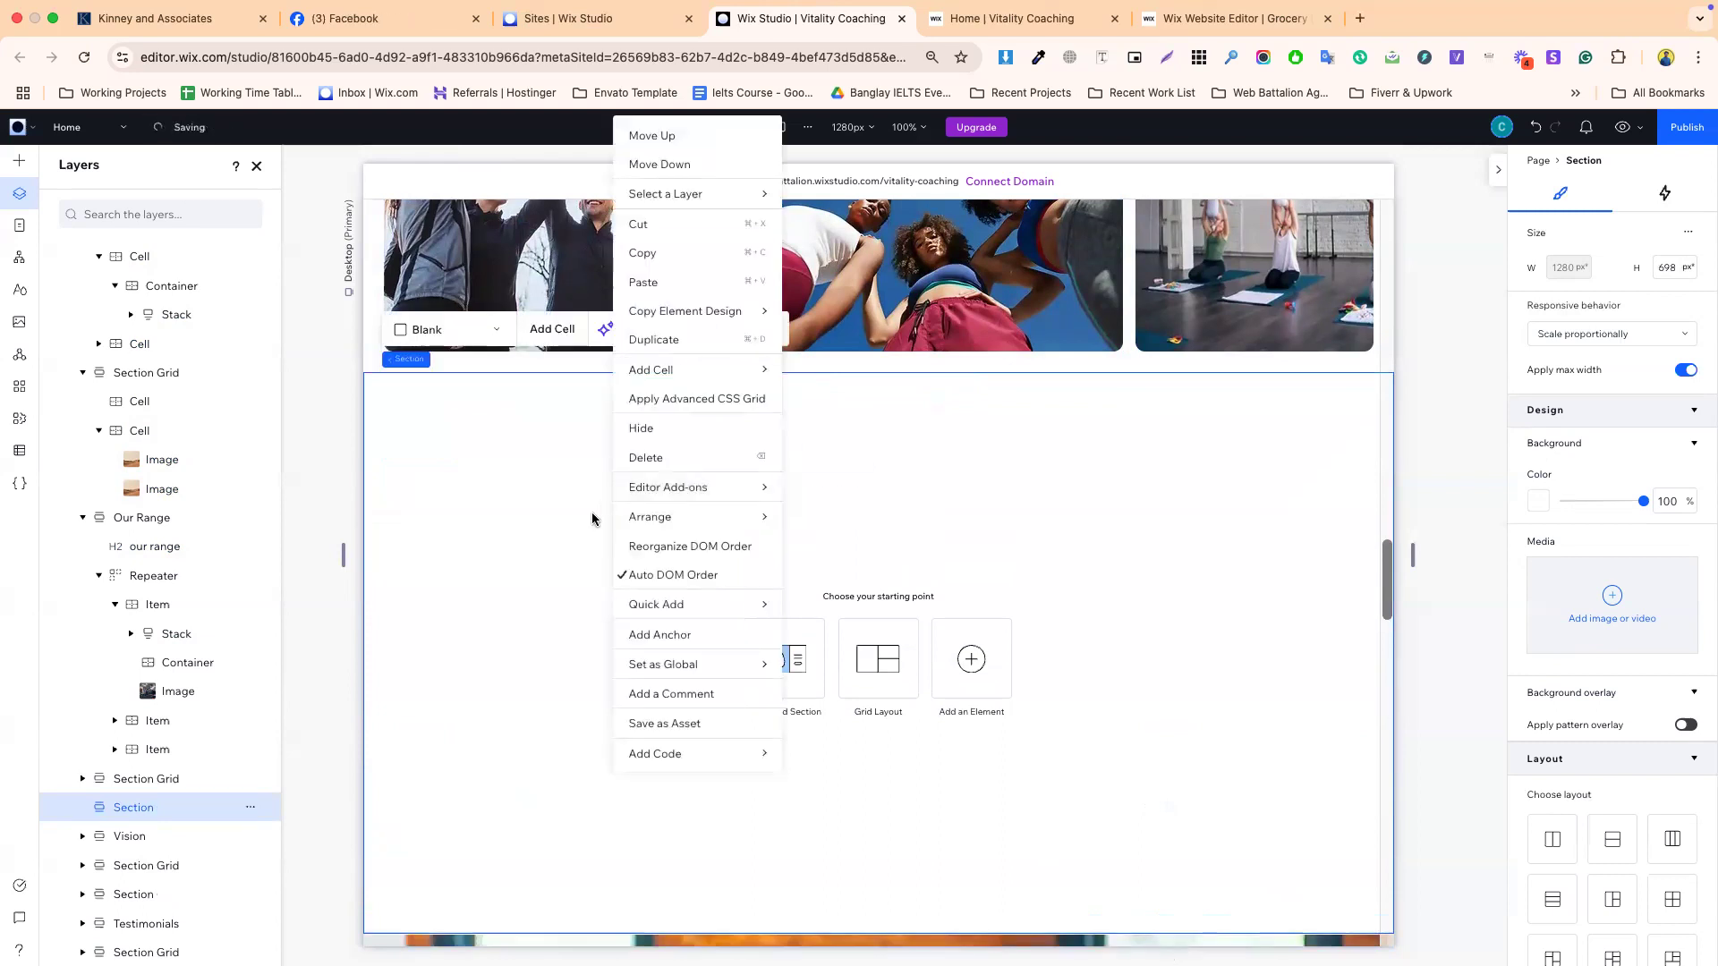
left_click(550, 603)
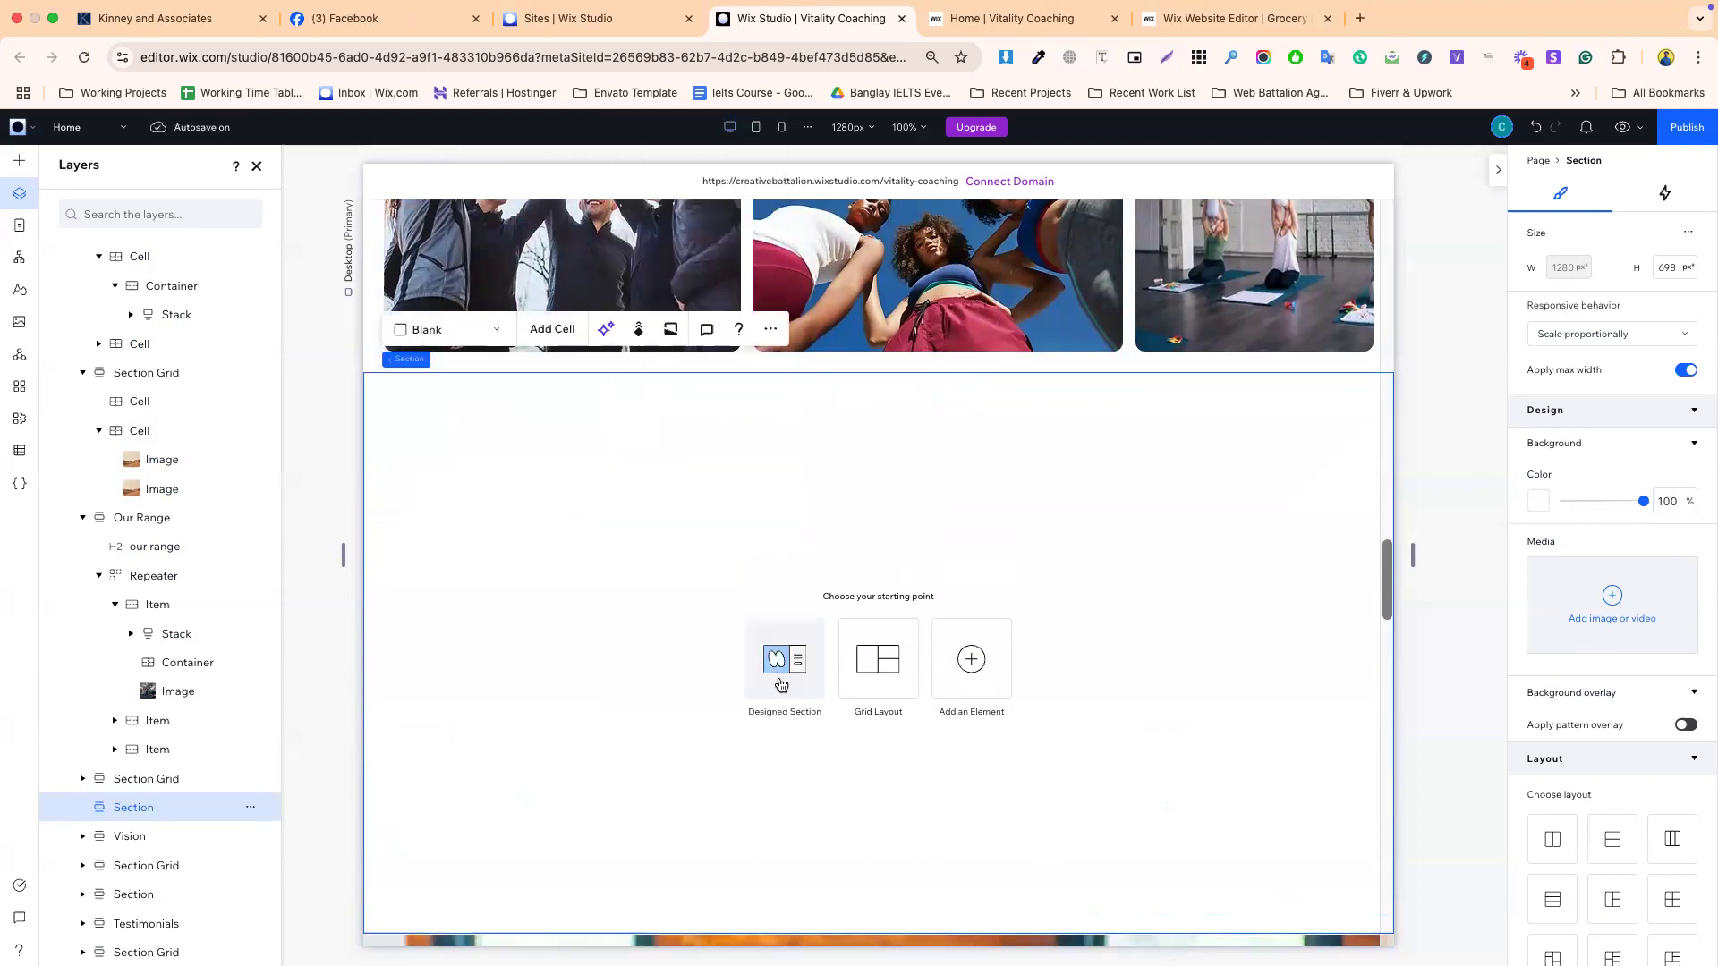
- Look through the section grid layouts, designed sections and Collage wireframes available for the blank section
left_click(881, 671)
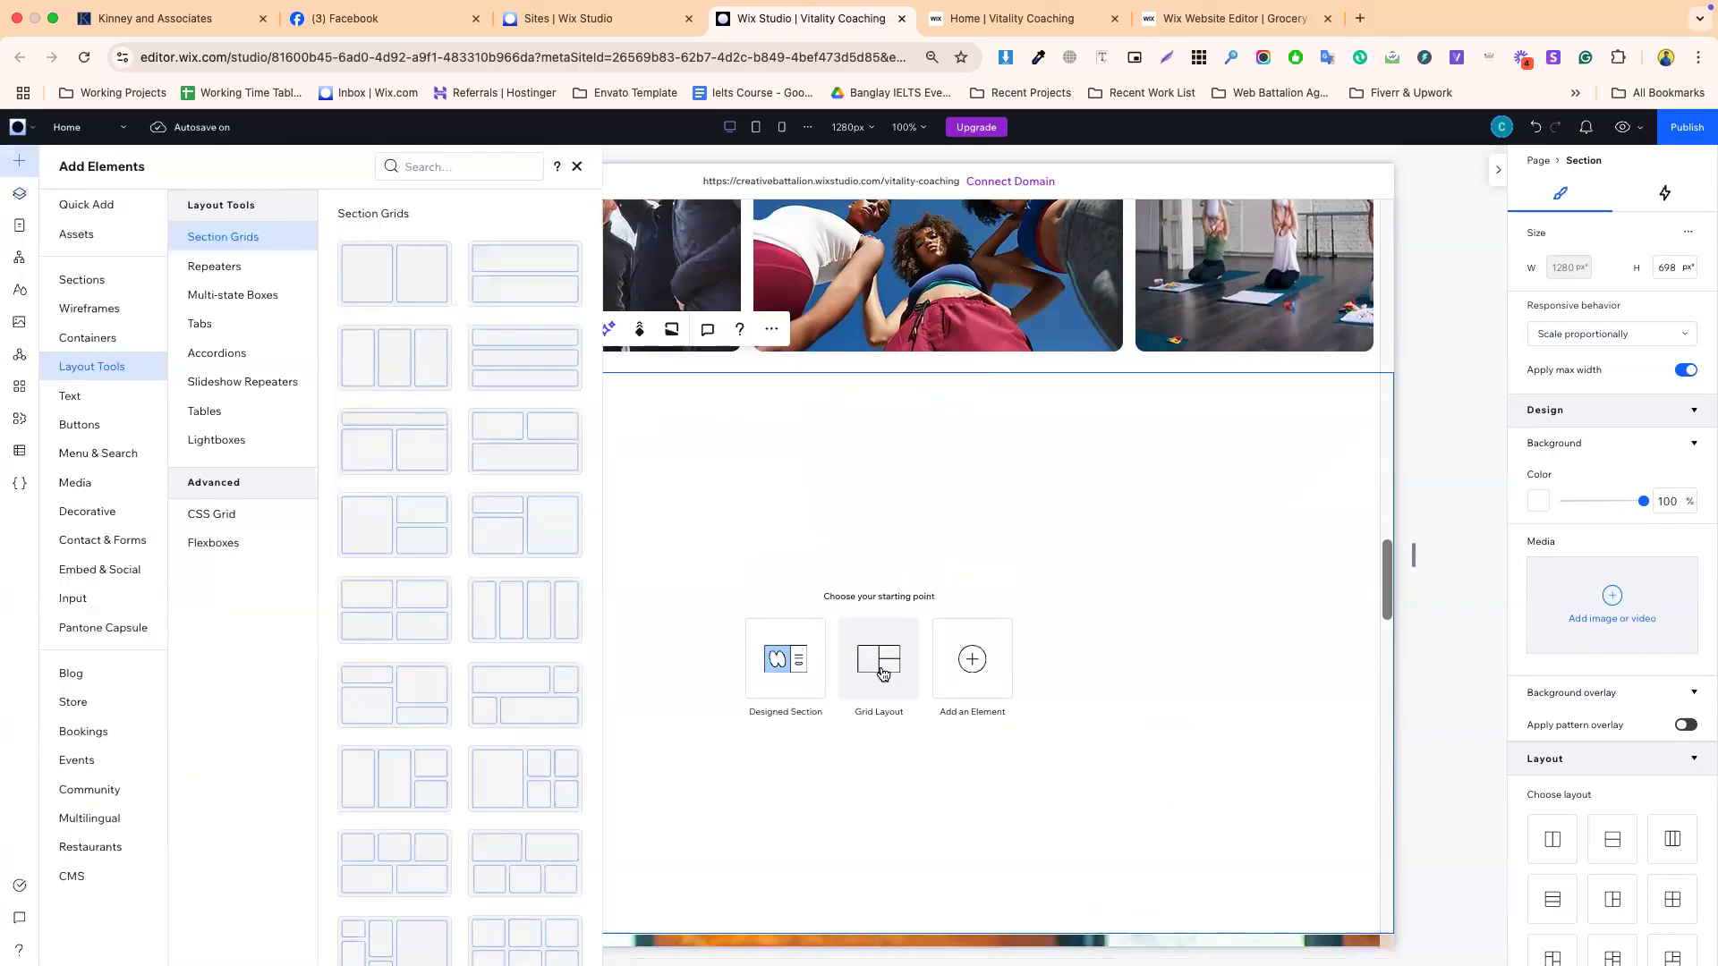
left_click(89, 281)
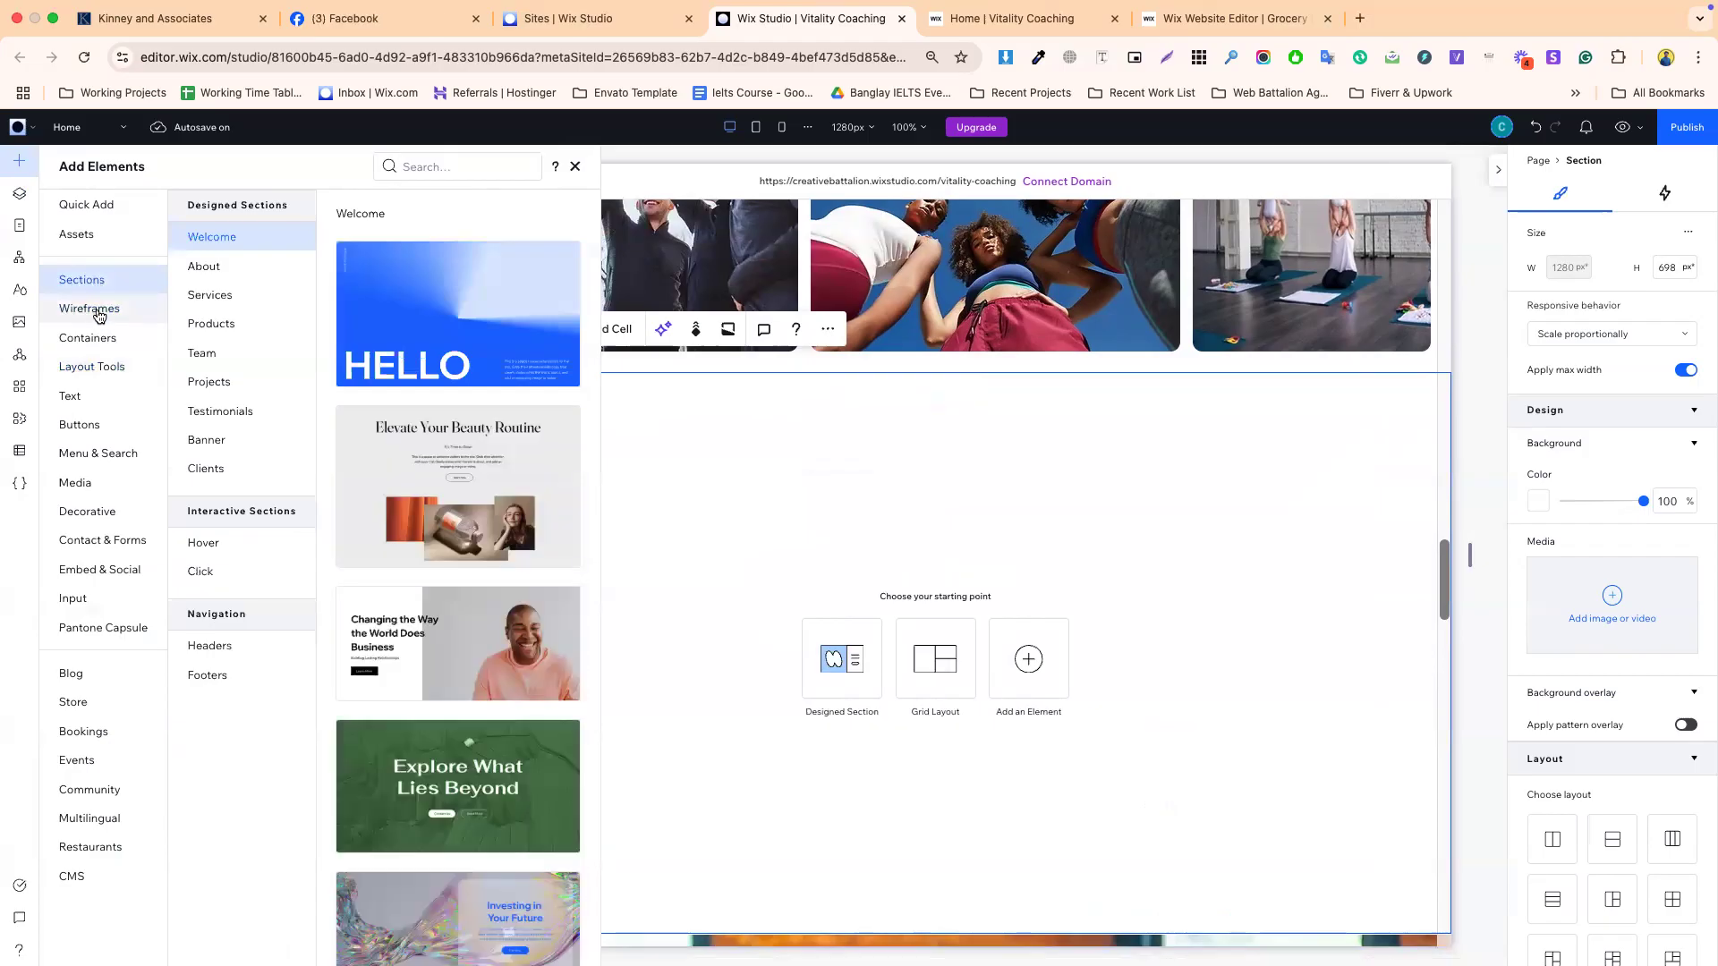
left_click(98, 309)
left_click(207, 380)
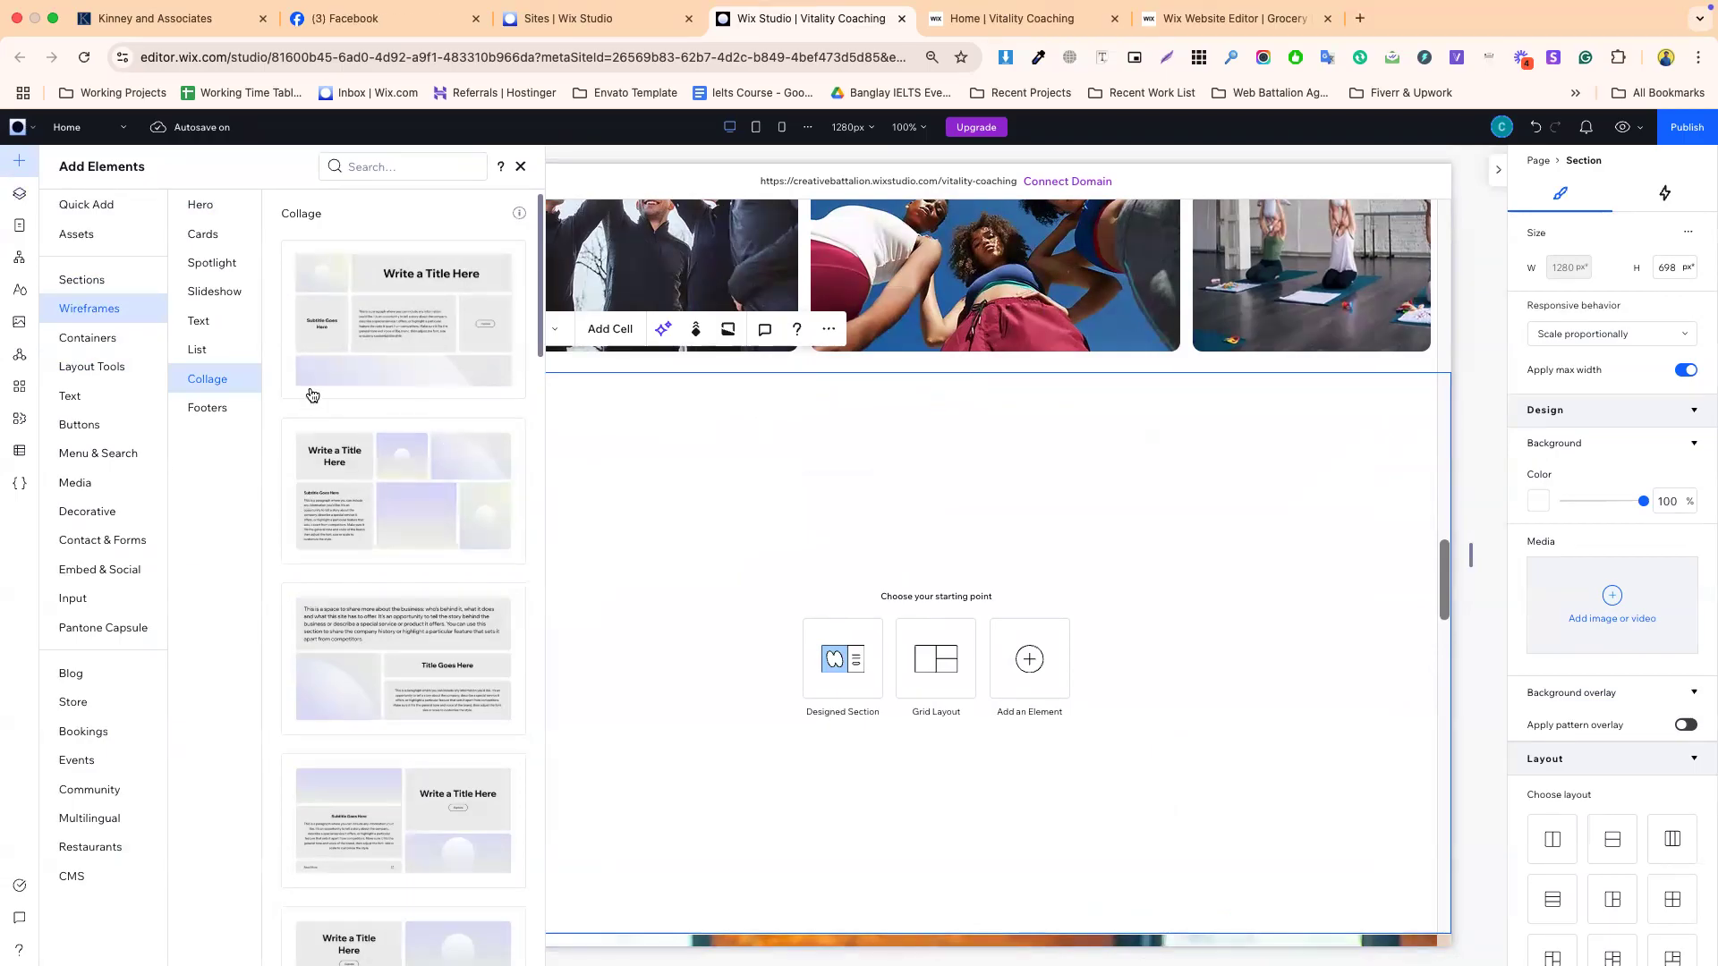
left_click(663, 526)
- Browse the quick-add elements, saved assets, designed sections, wireframes, containers and layout tools for a suitable collage layout
left_click(18, 160)
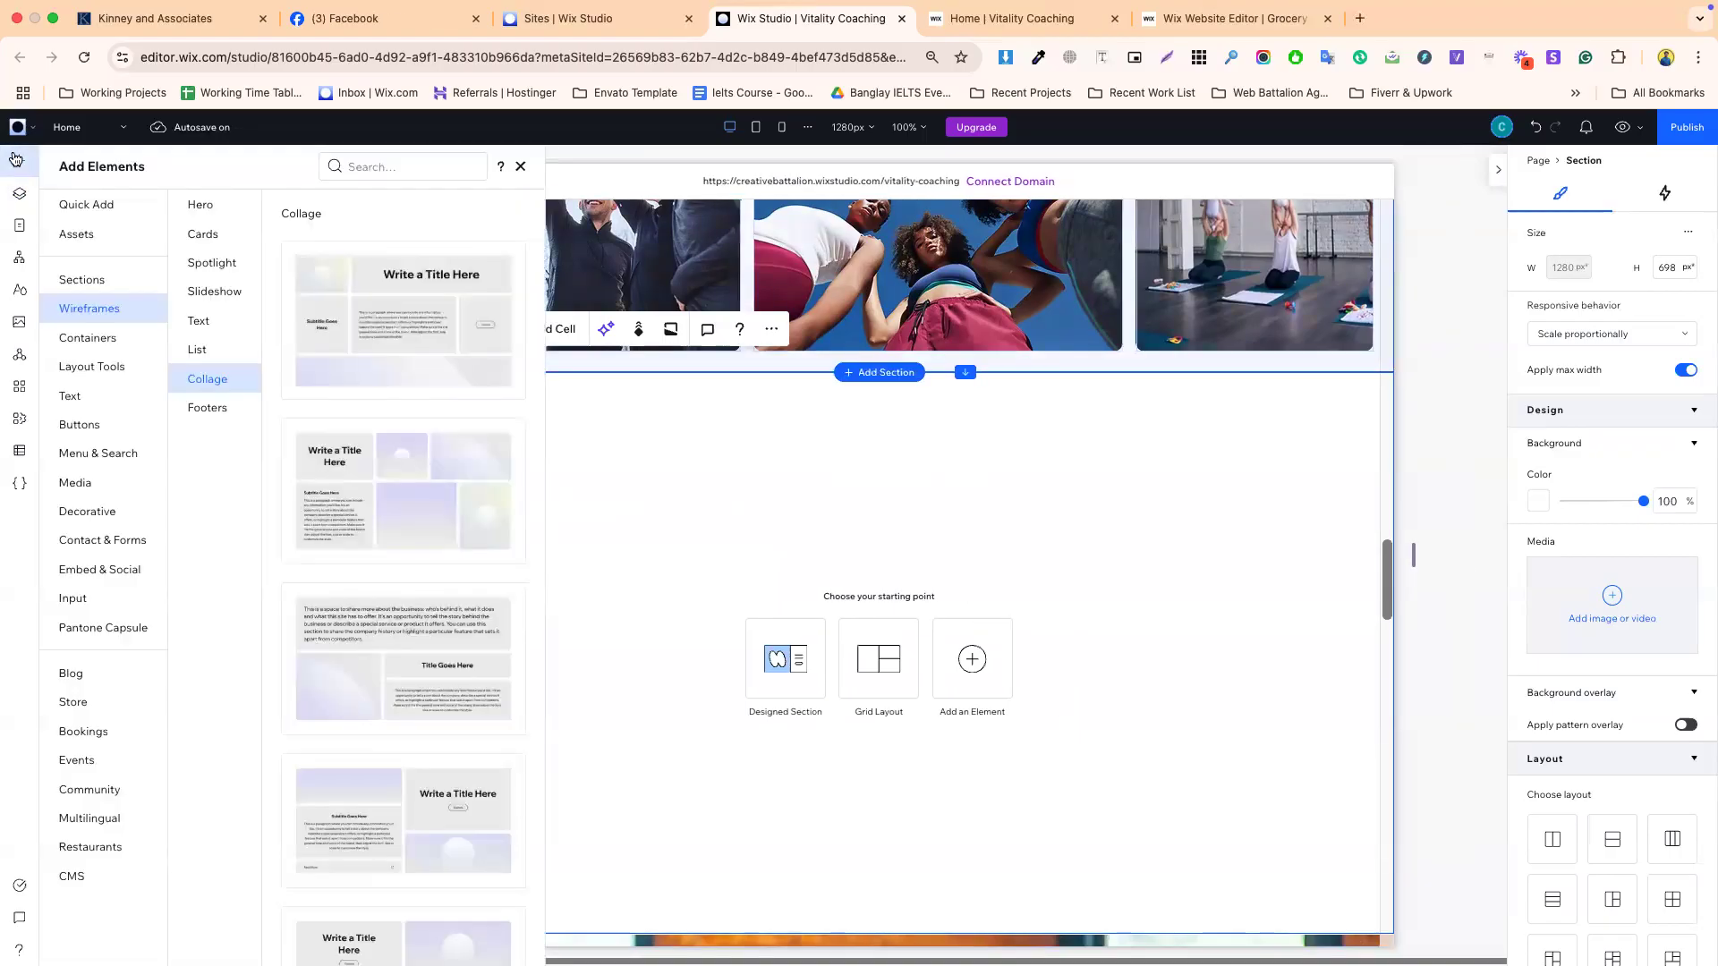
left_click(117, 209)
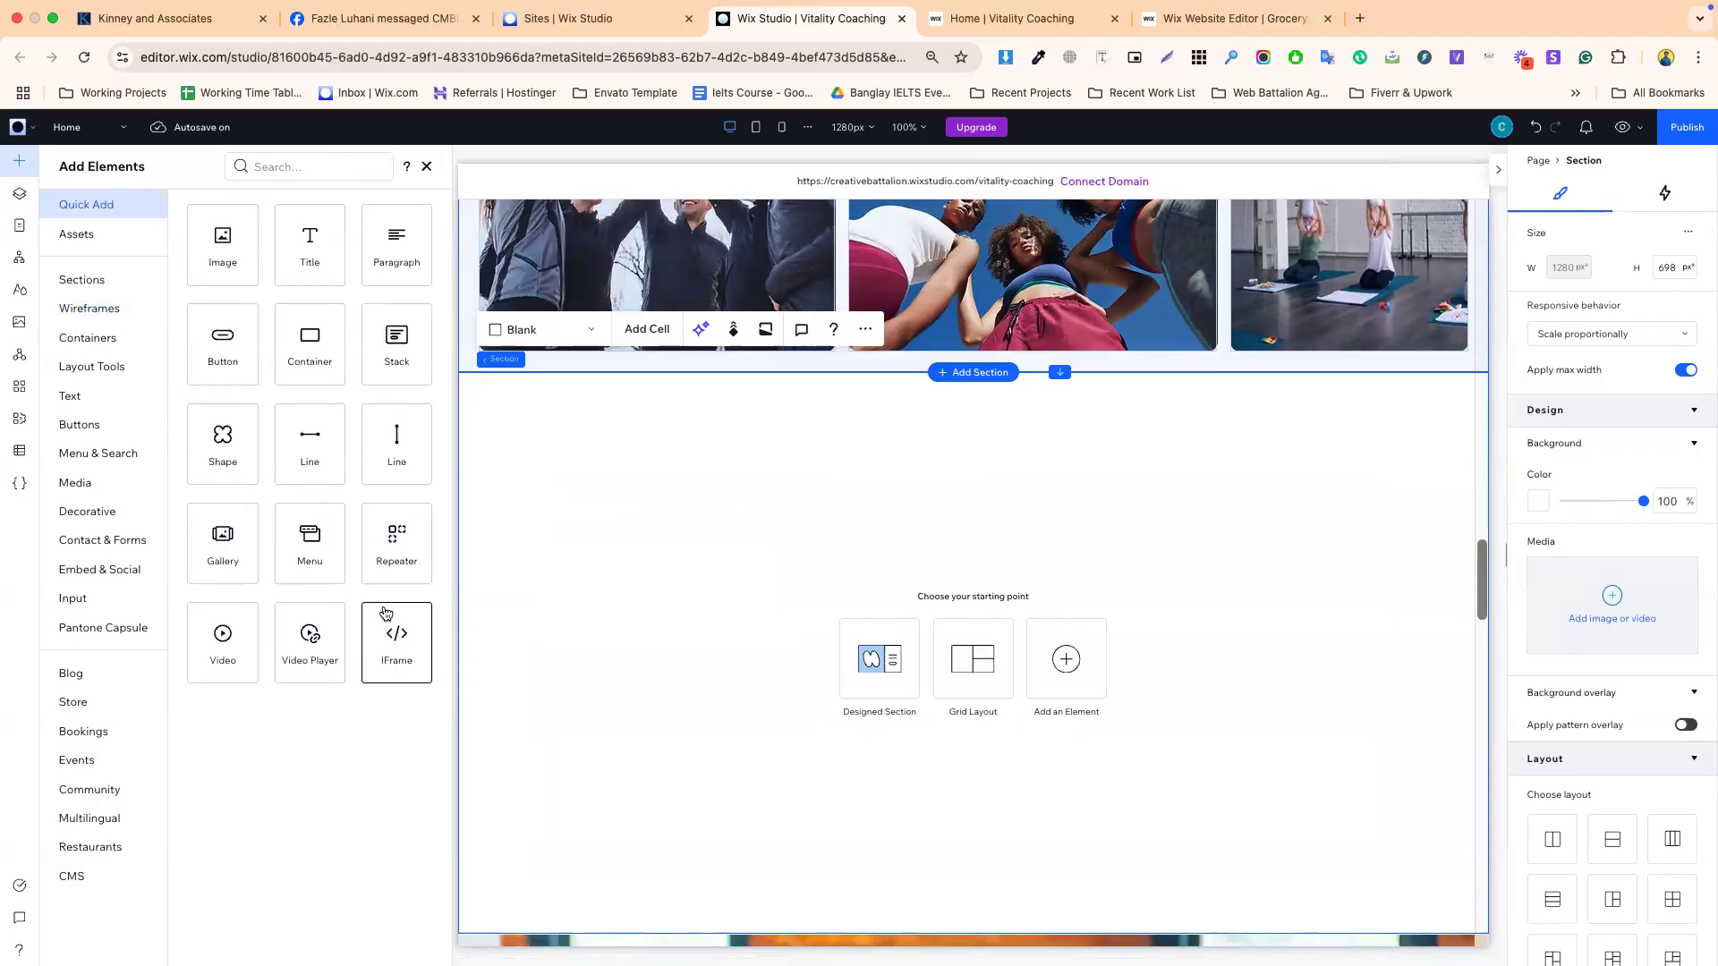
left_click(90, 242)
left_click(86, 292)
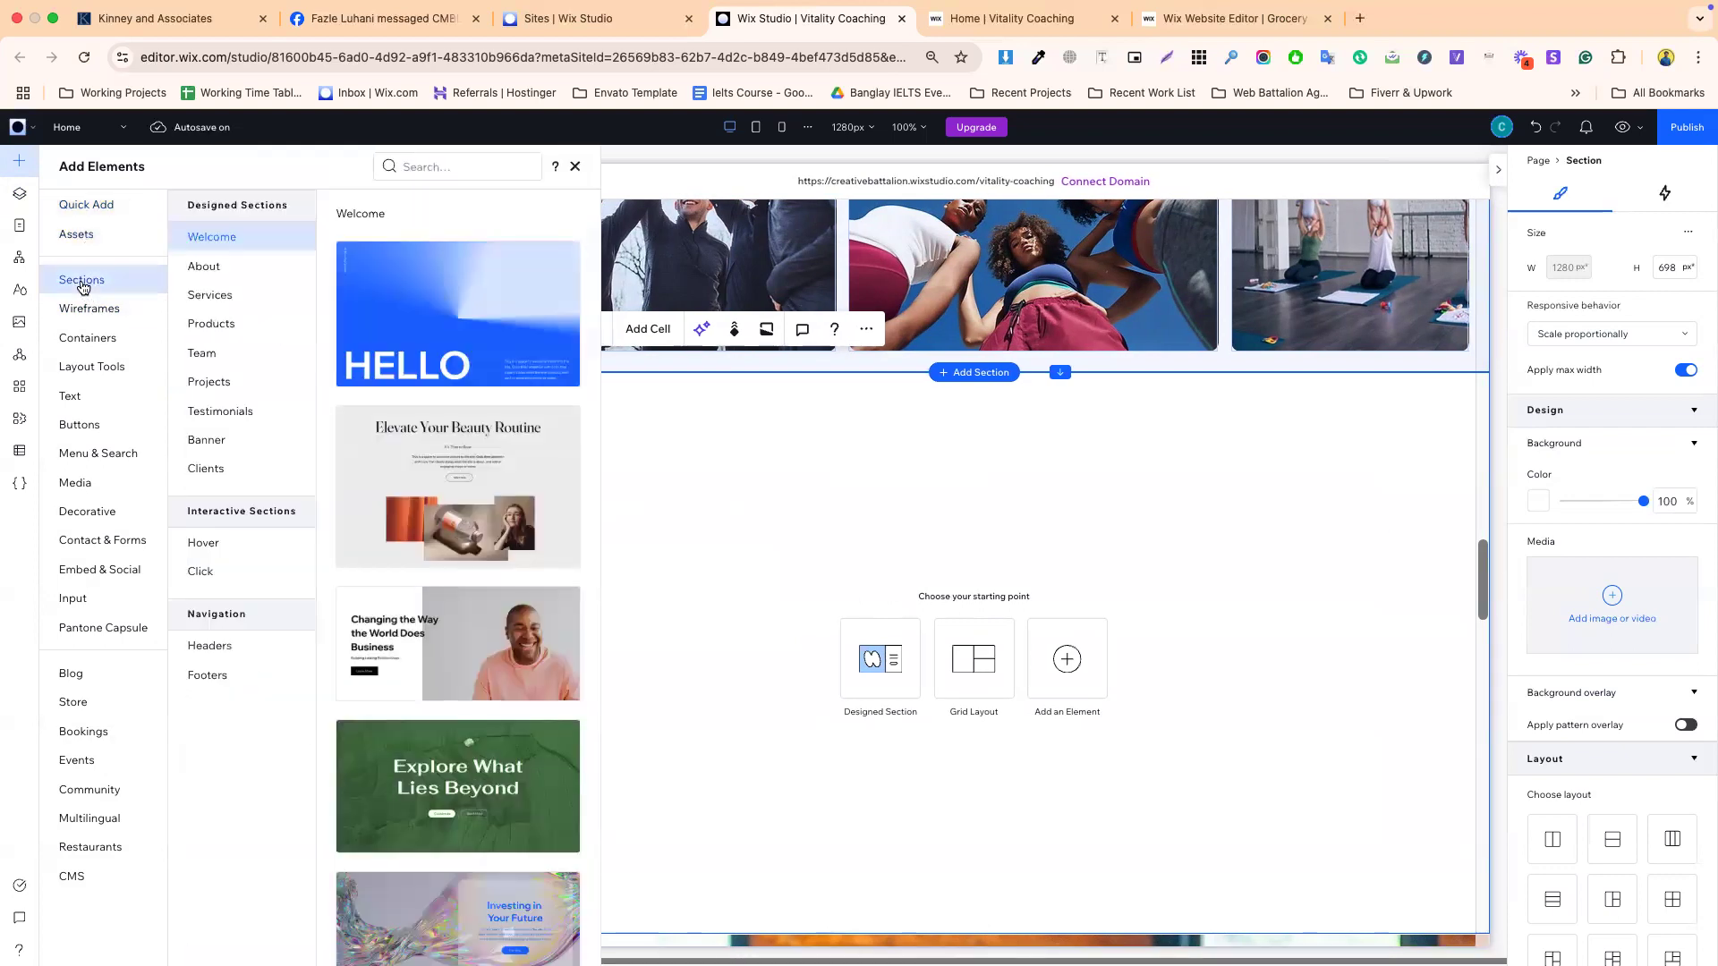
left_click(80, 319)
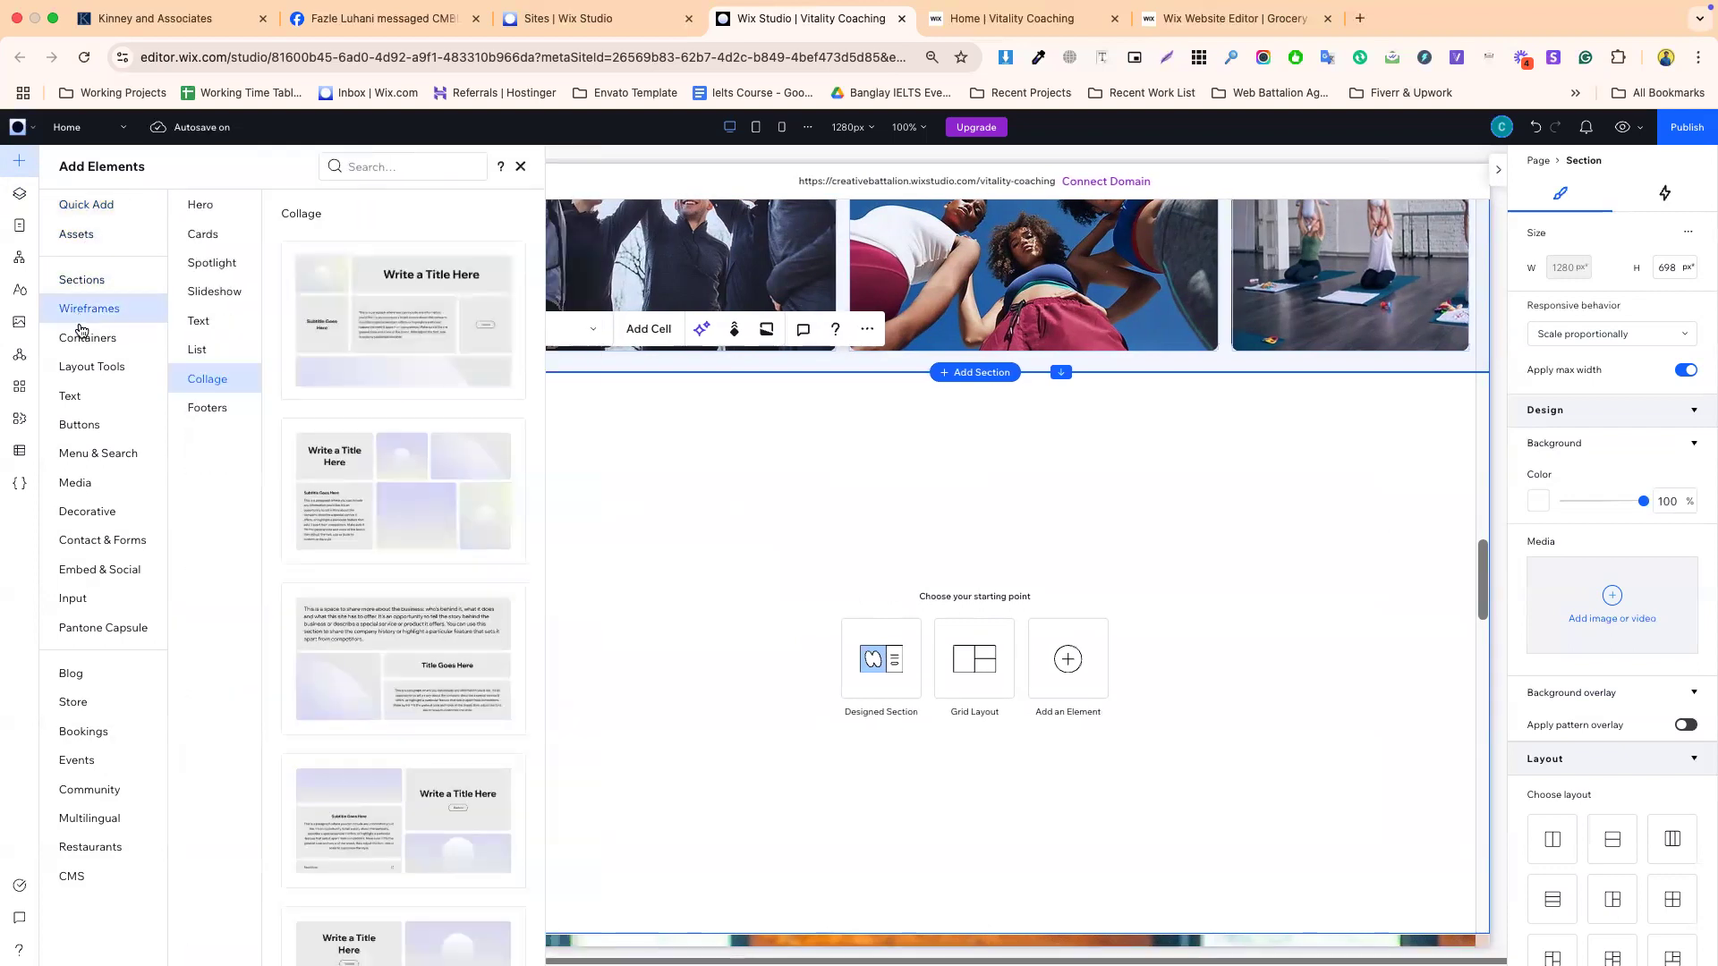
left_click(84, 338)
left_click(87, 372)
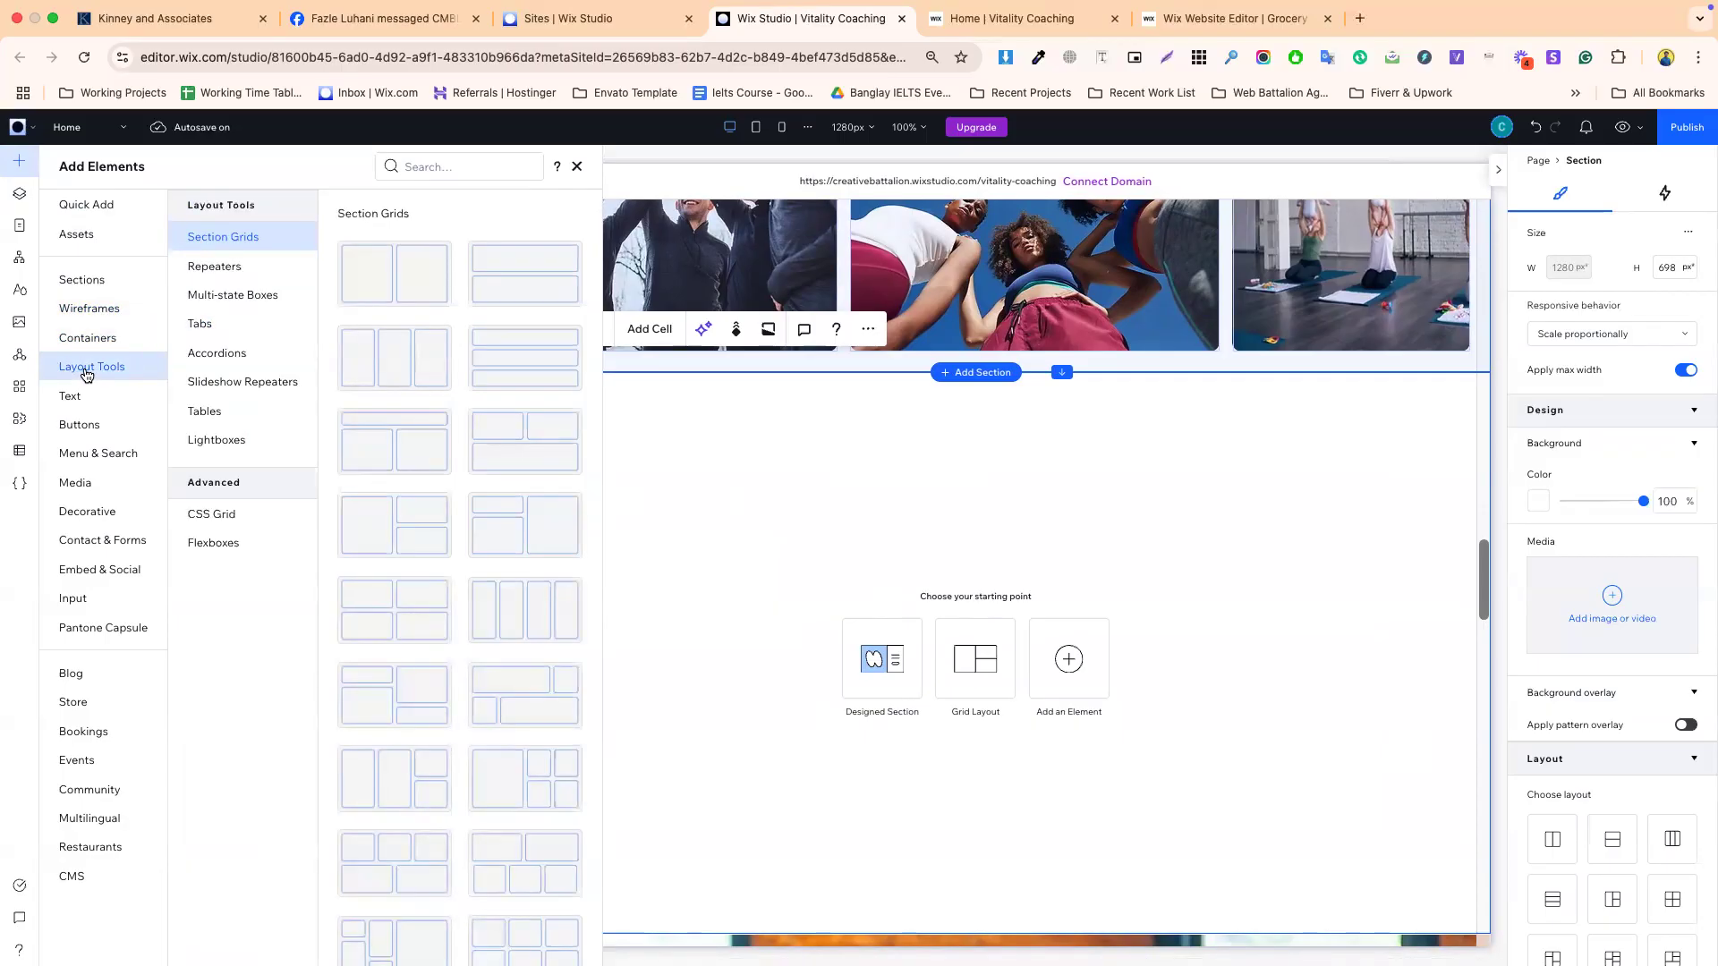
left_click(804, 469)
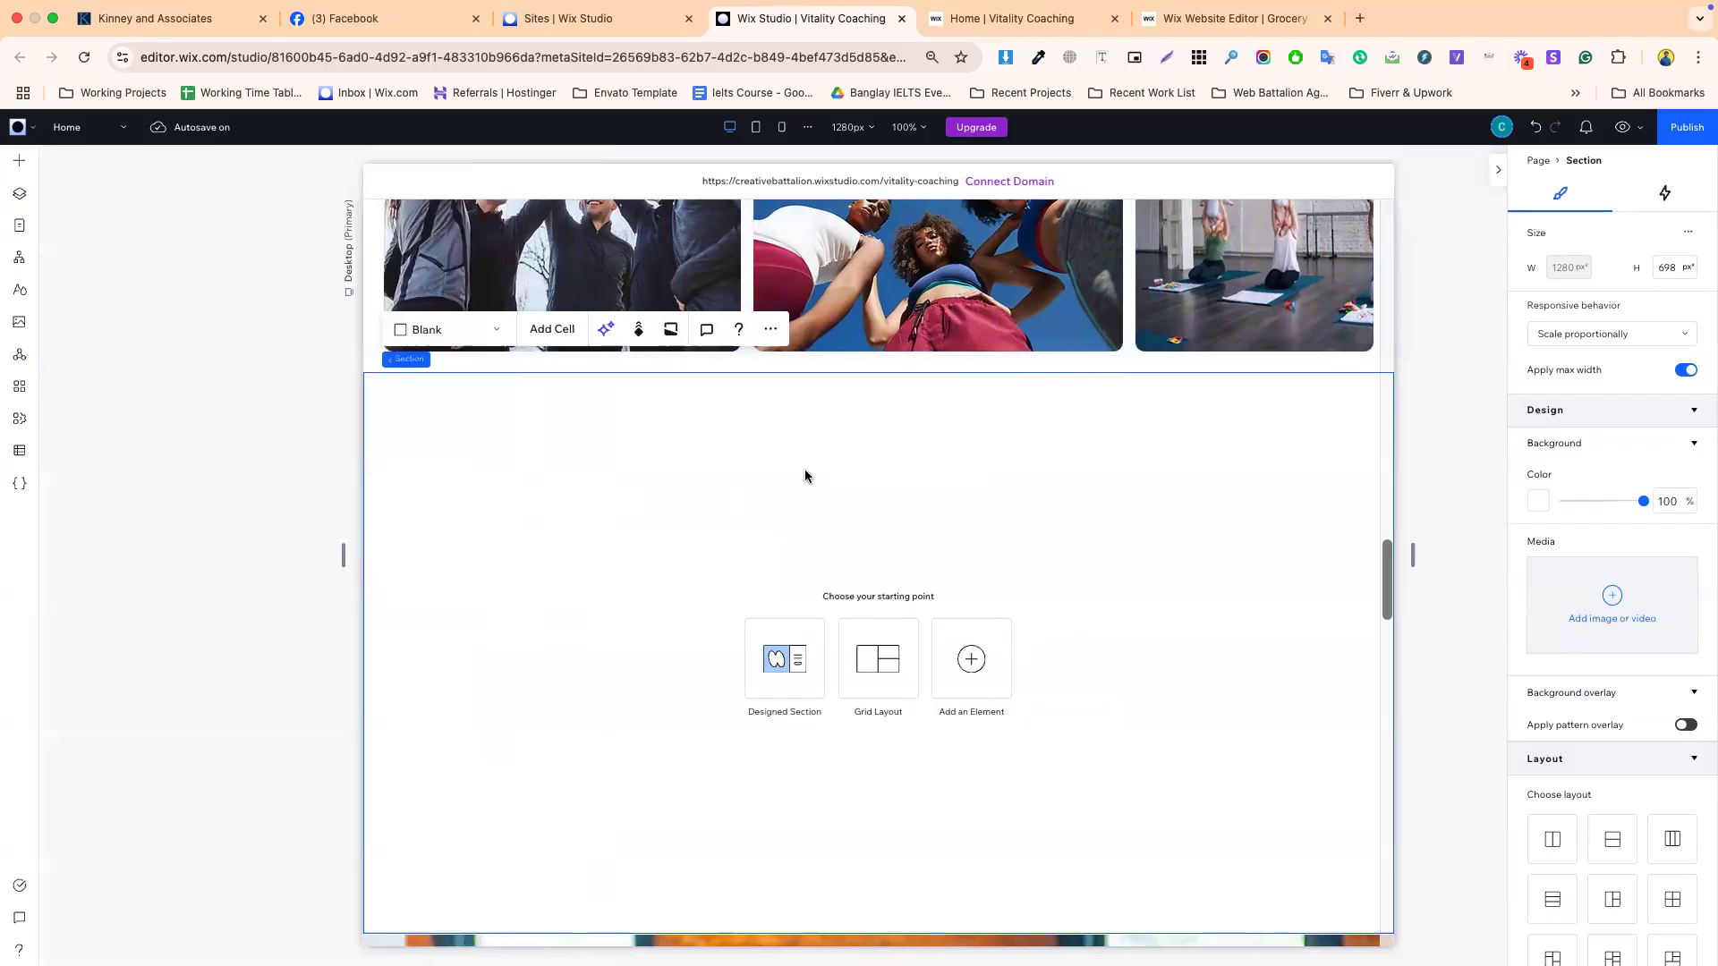
- Review the image collage section and compare the available section grids, saved assets, flexboxes and CSS grids for recreating it
scroll(804, 469, "up", 5)
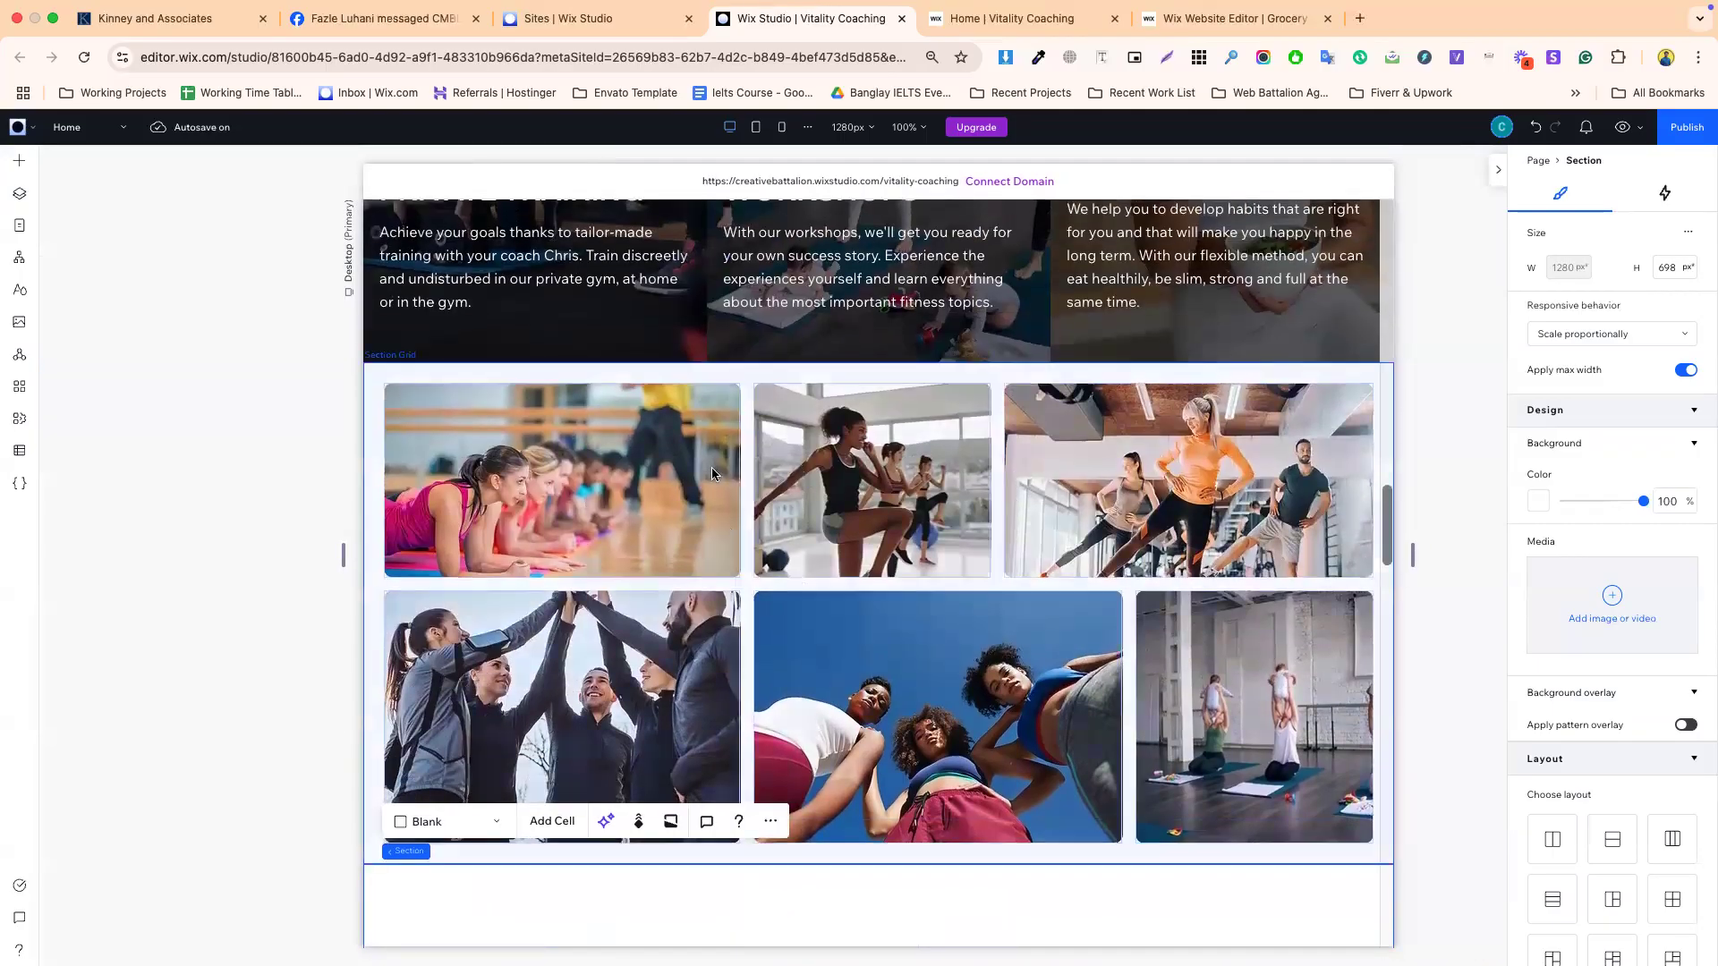
scroll(1067, 517, "down", 2)
scroll(797, 672, "down", 4)
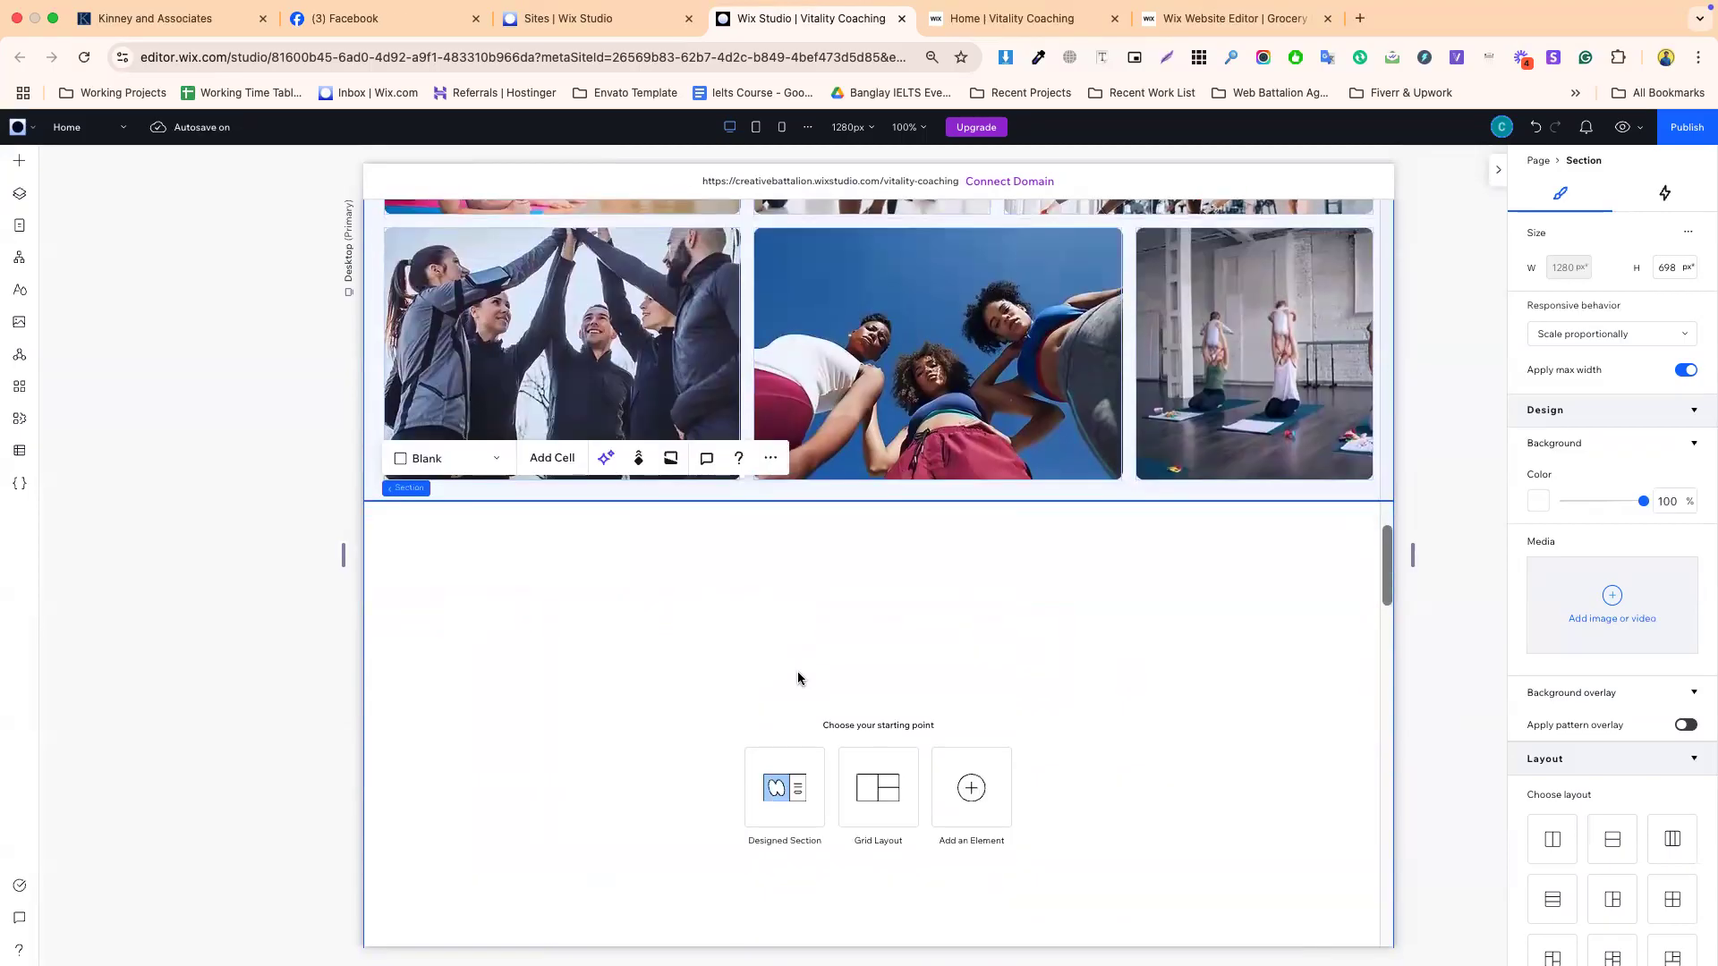
left_click(864, 796)
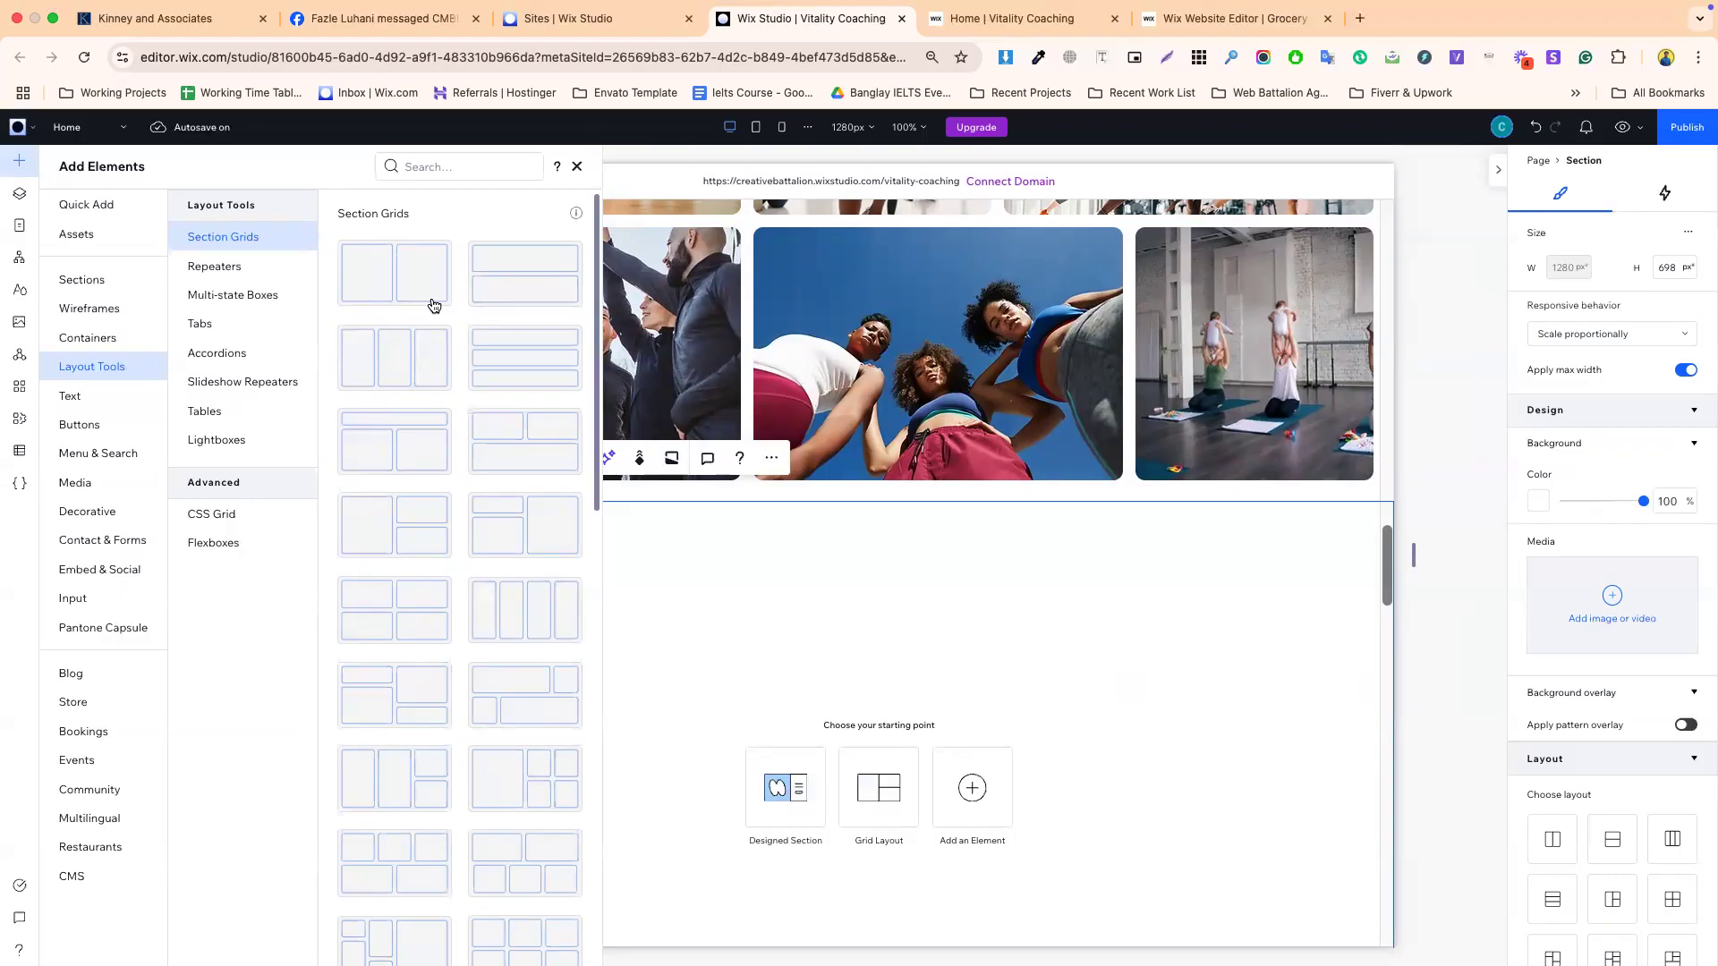
left_click(77, 232)
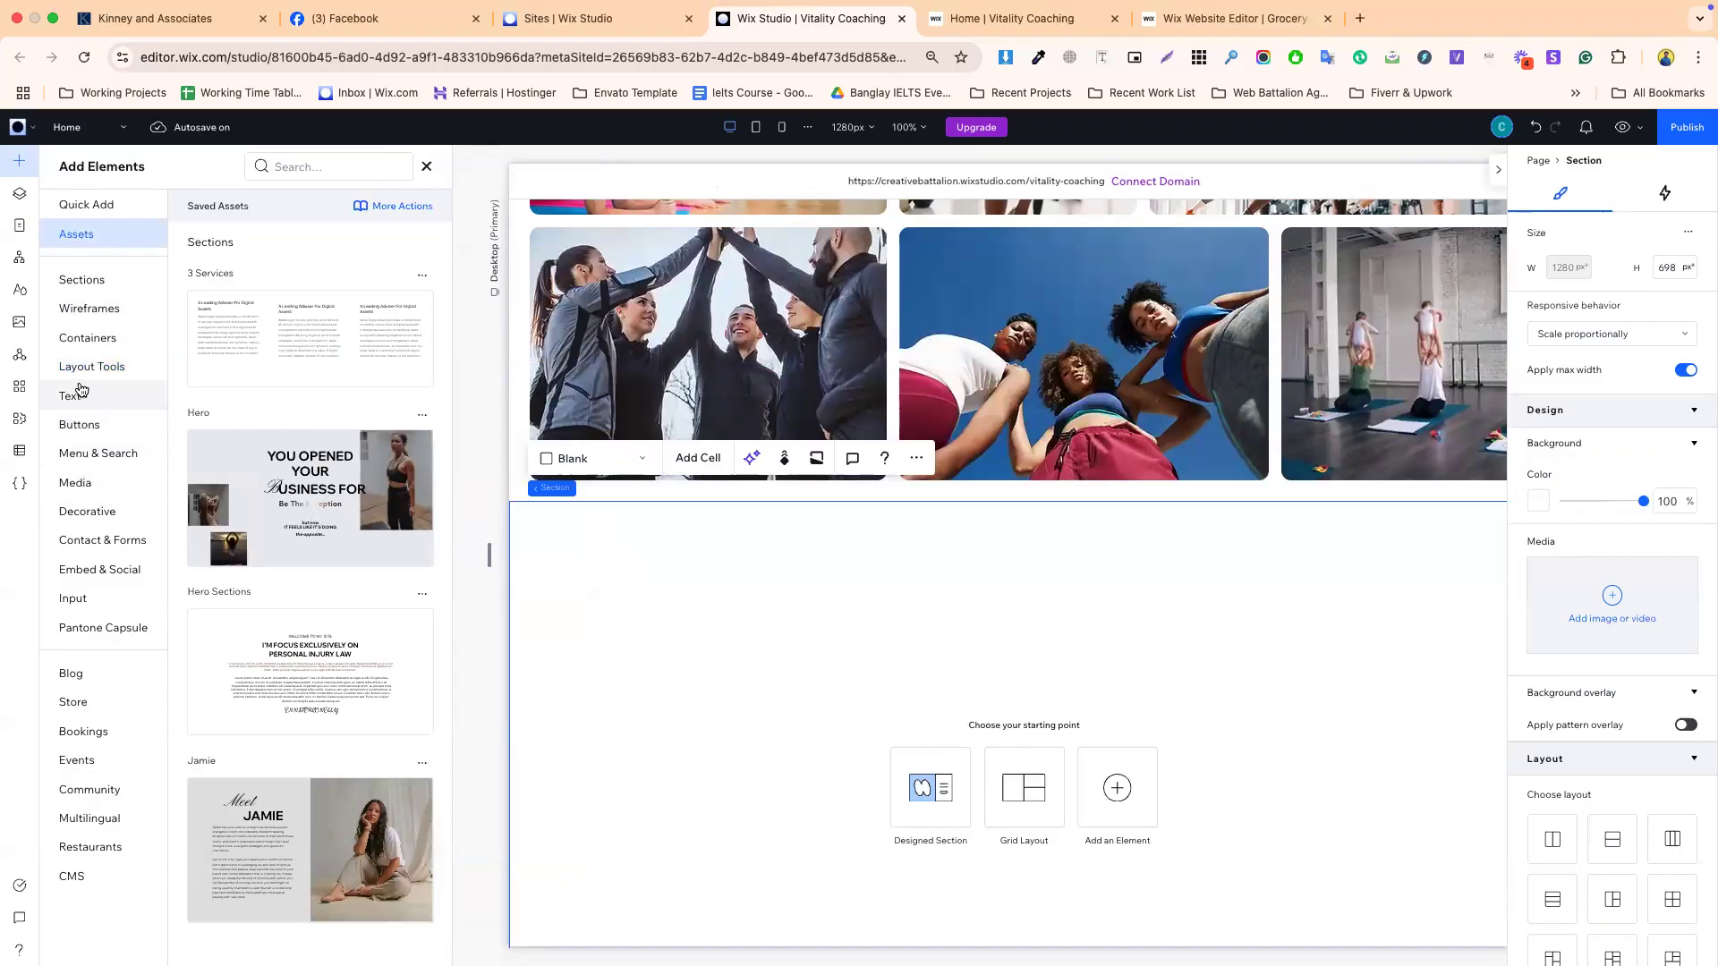
left_click(82, 374)
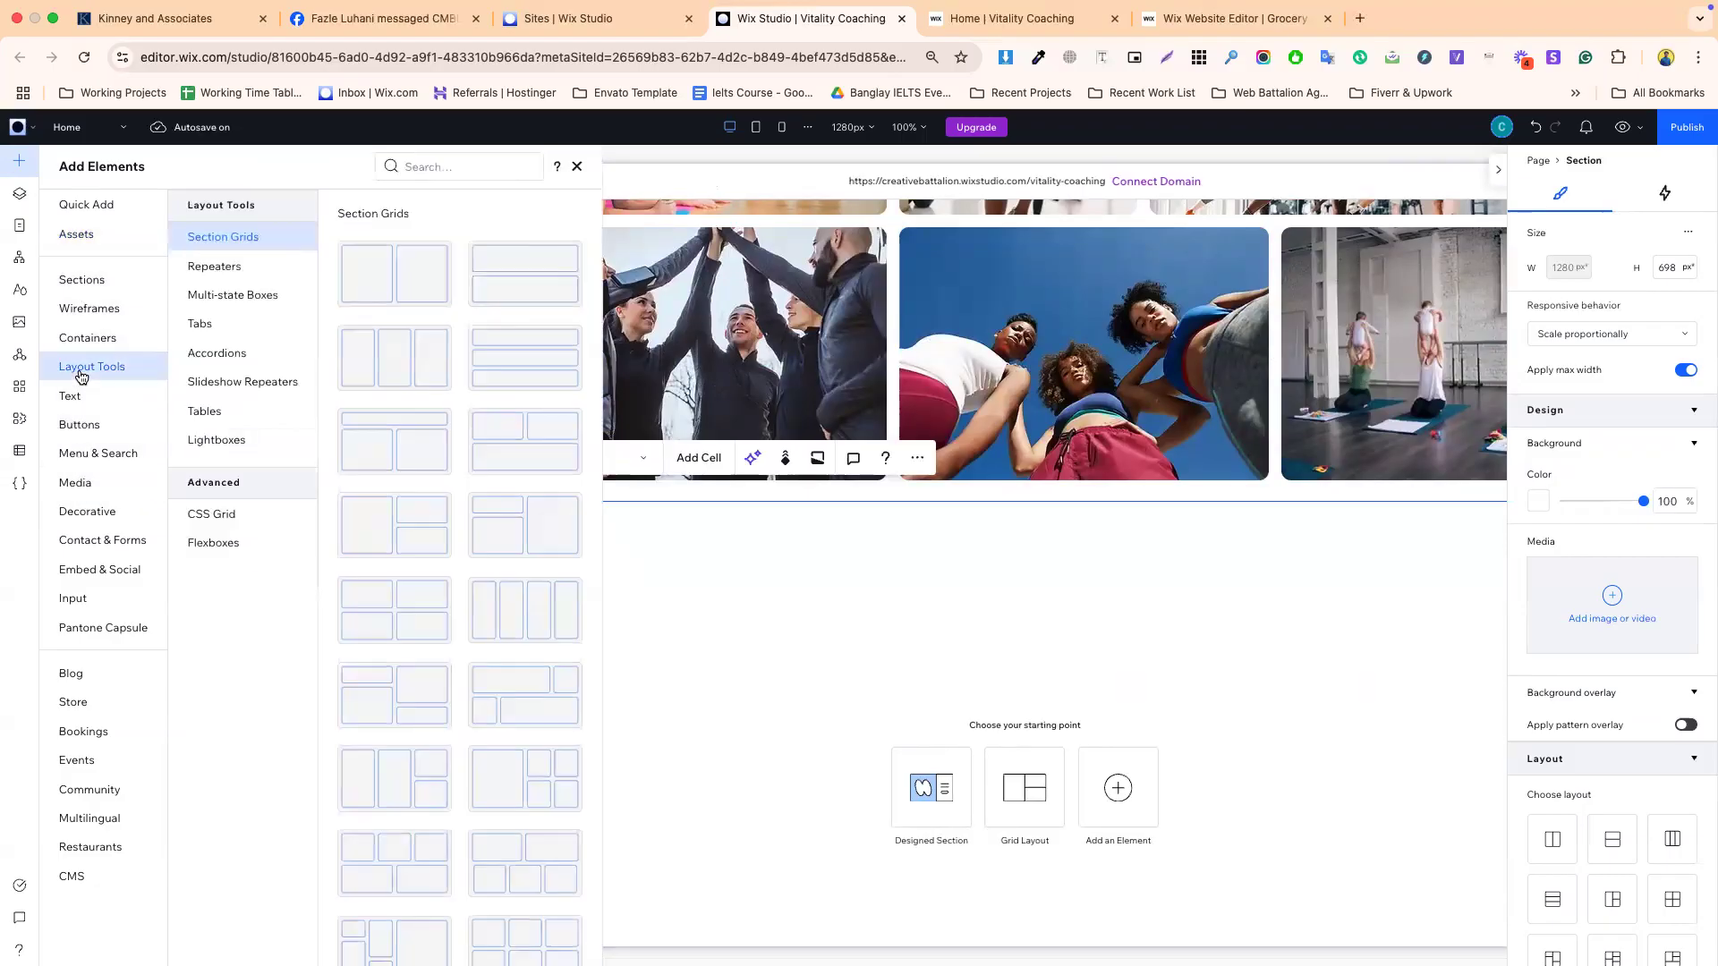
left_click(210, 543)
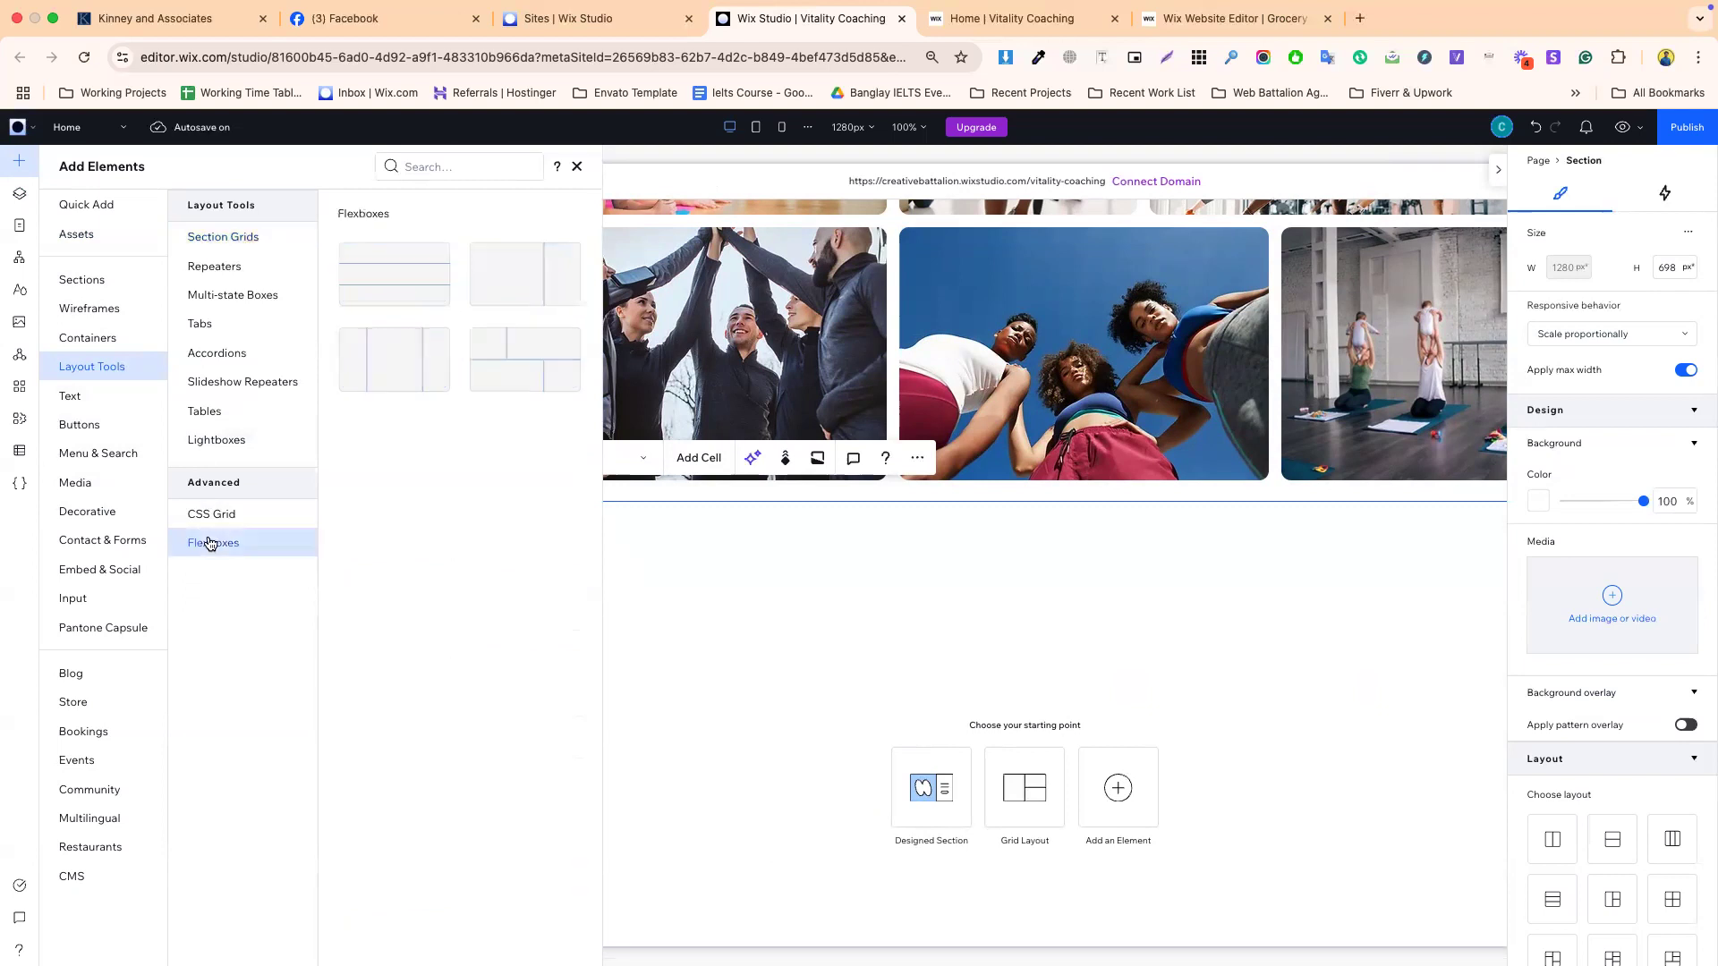
left_click(211, 522)
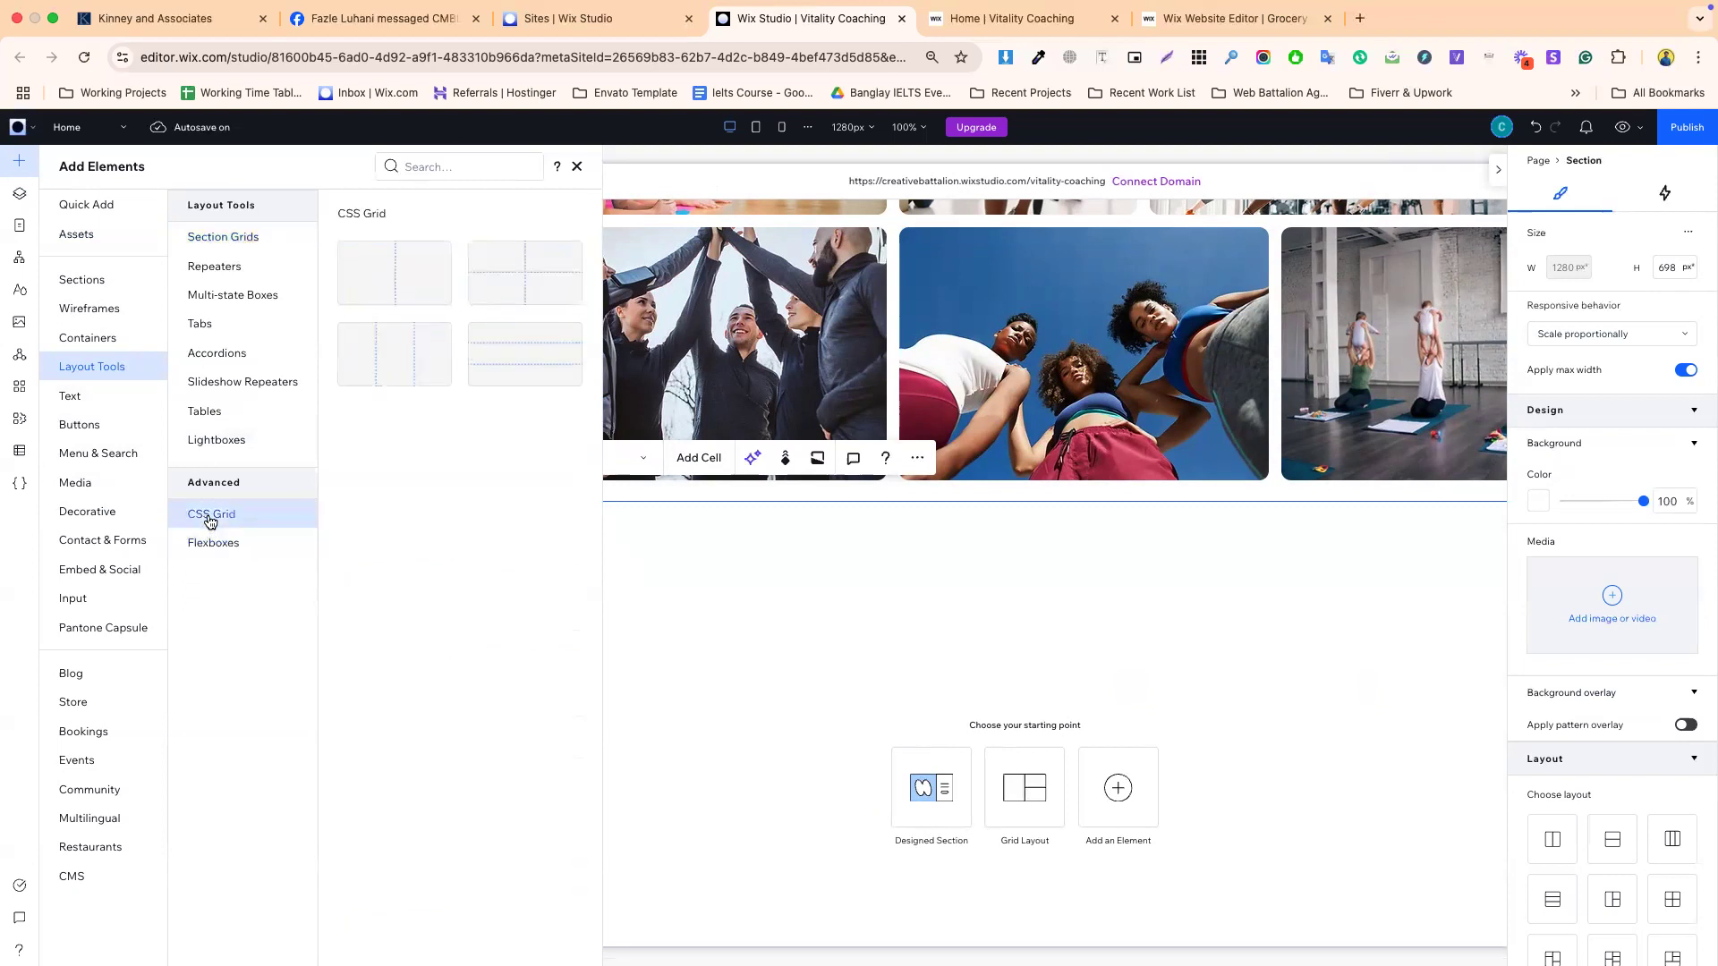
left_click(211, 543)
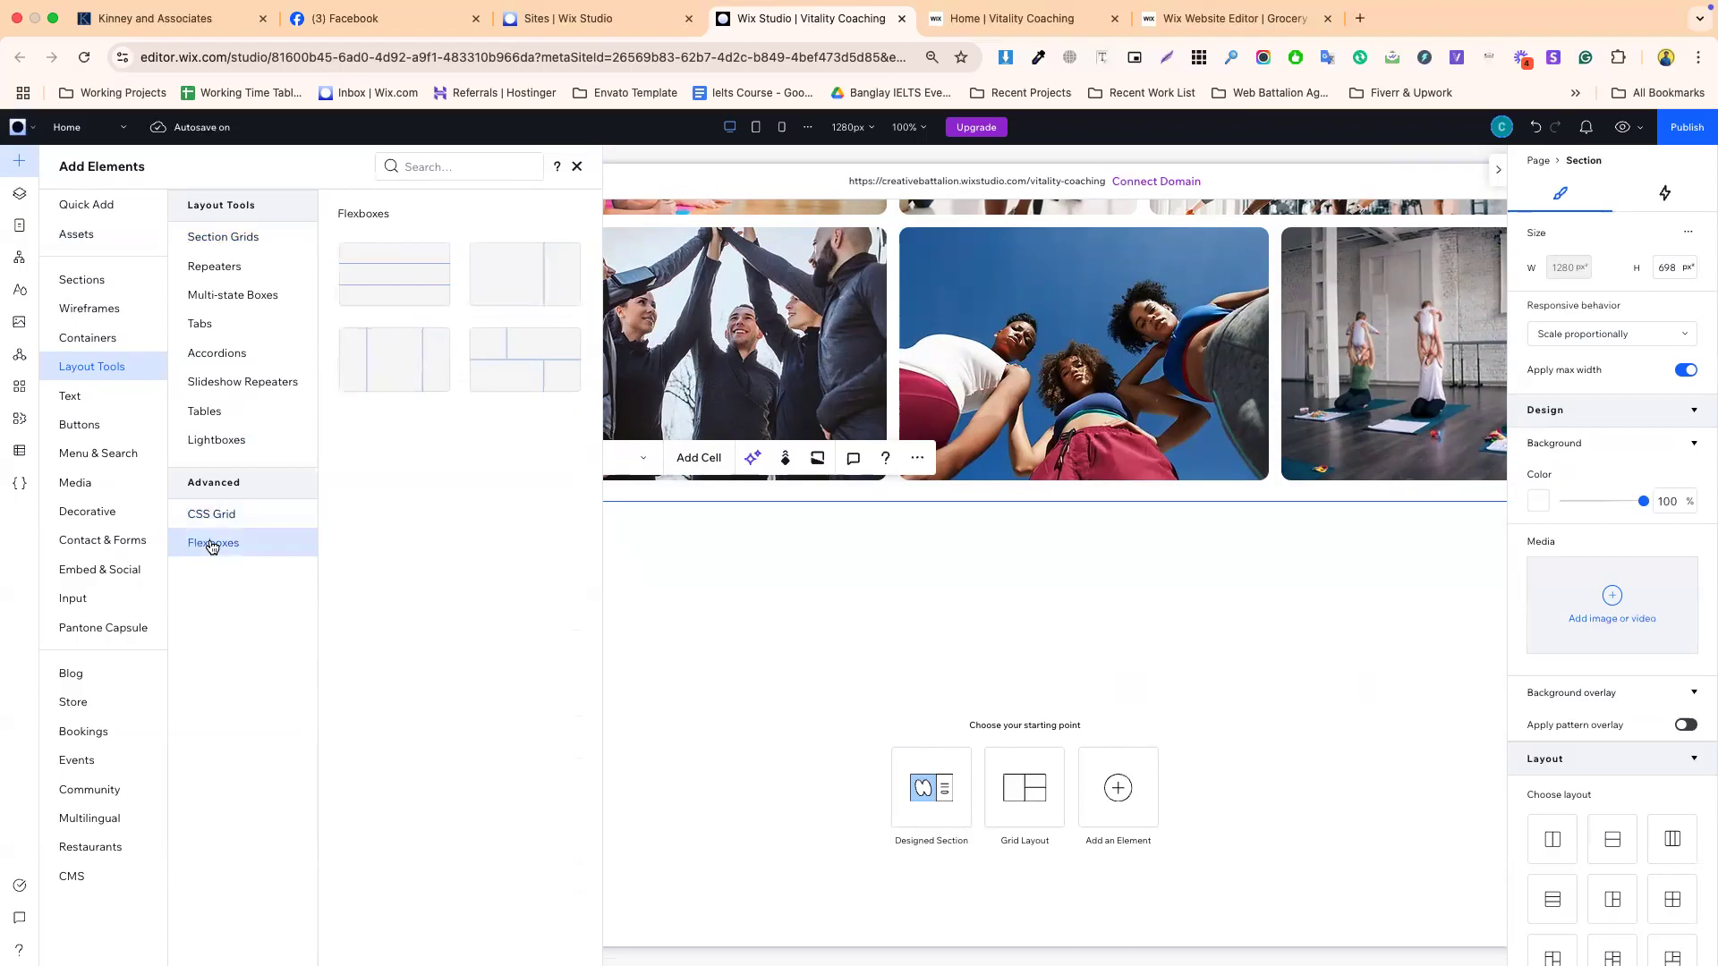
- Look through the layout tools and containers, and fill the blank section with the Collage wireframe holding a title, subtitle and four image cells
left_click(211, 445)
left_click(204, 414)
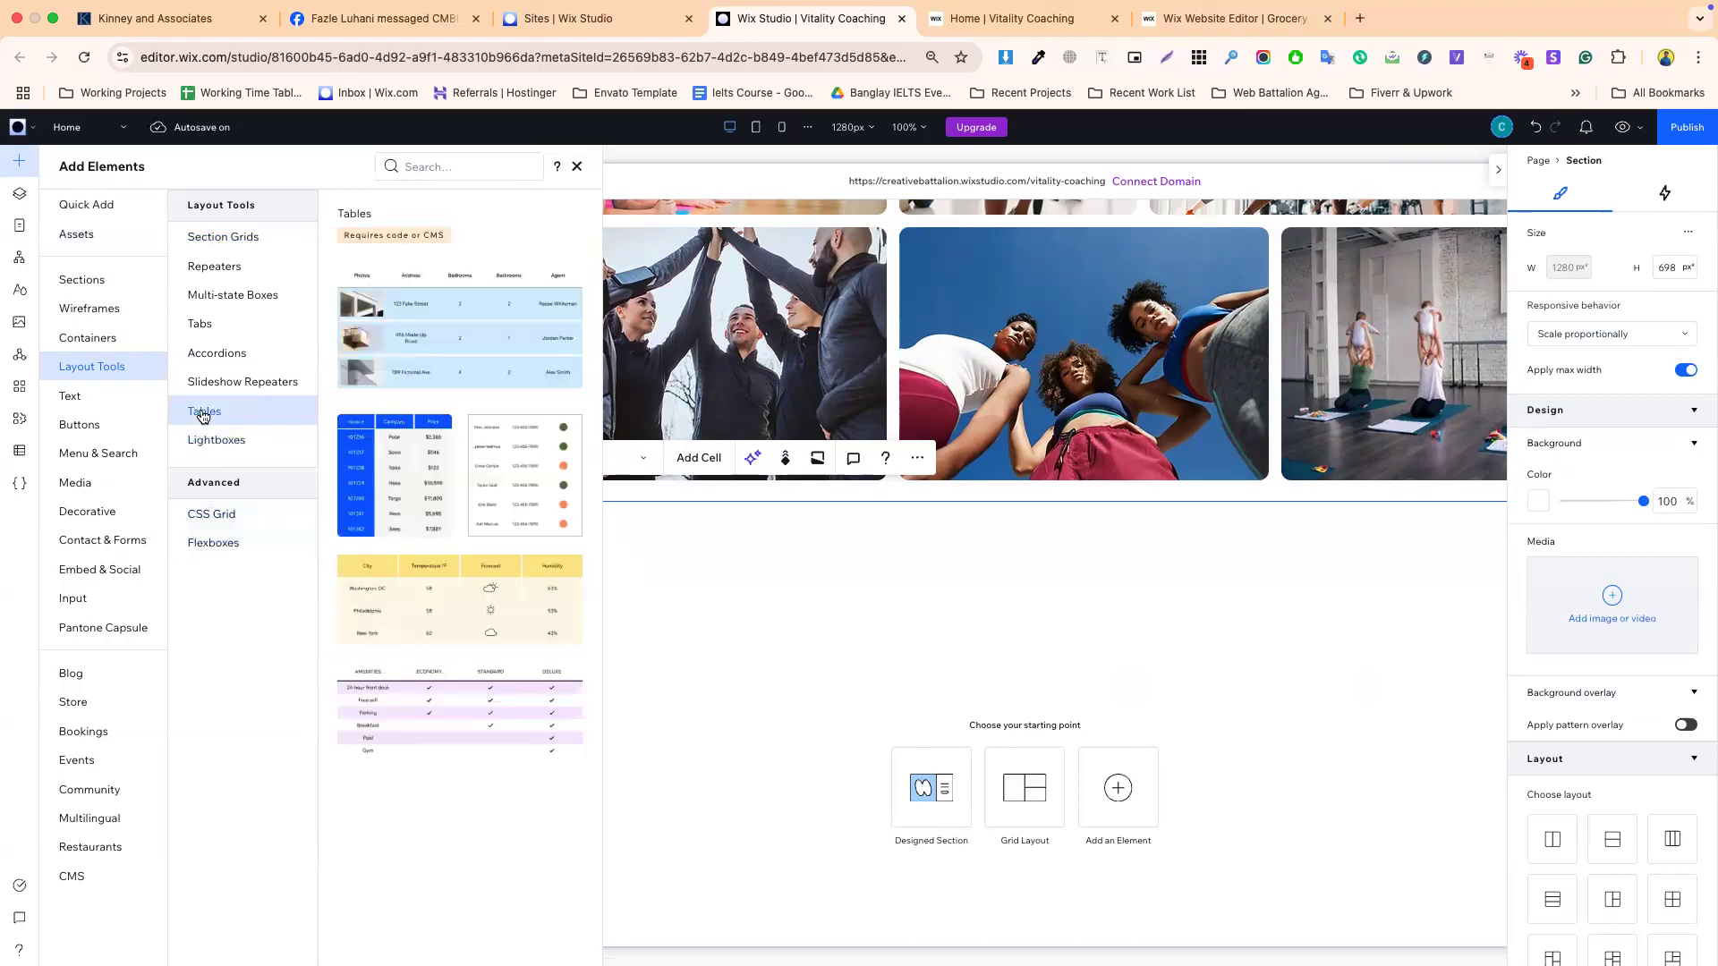
left_click(208, 356)
left_click(93, 341)
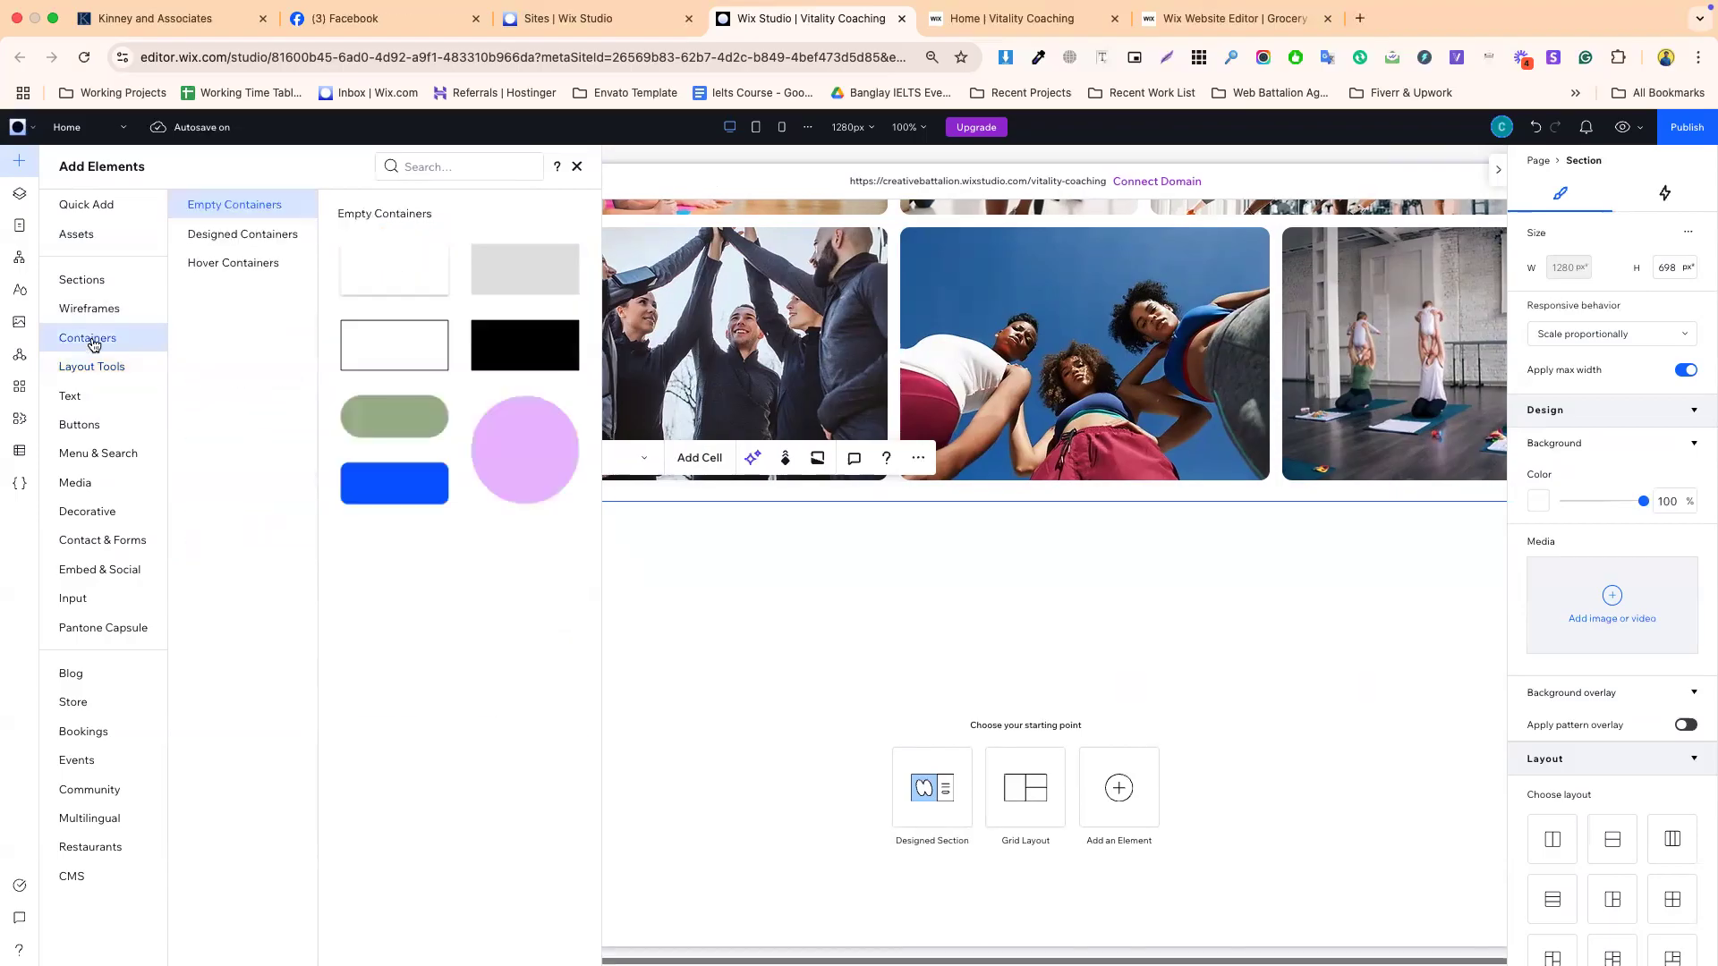
left_click(90, 308)
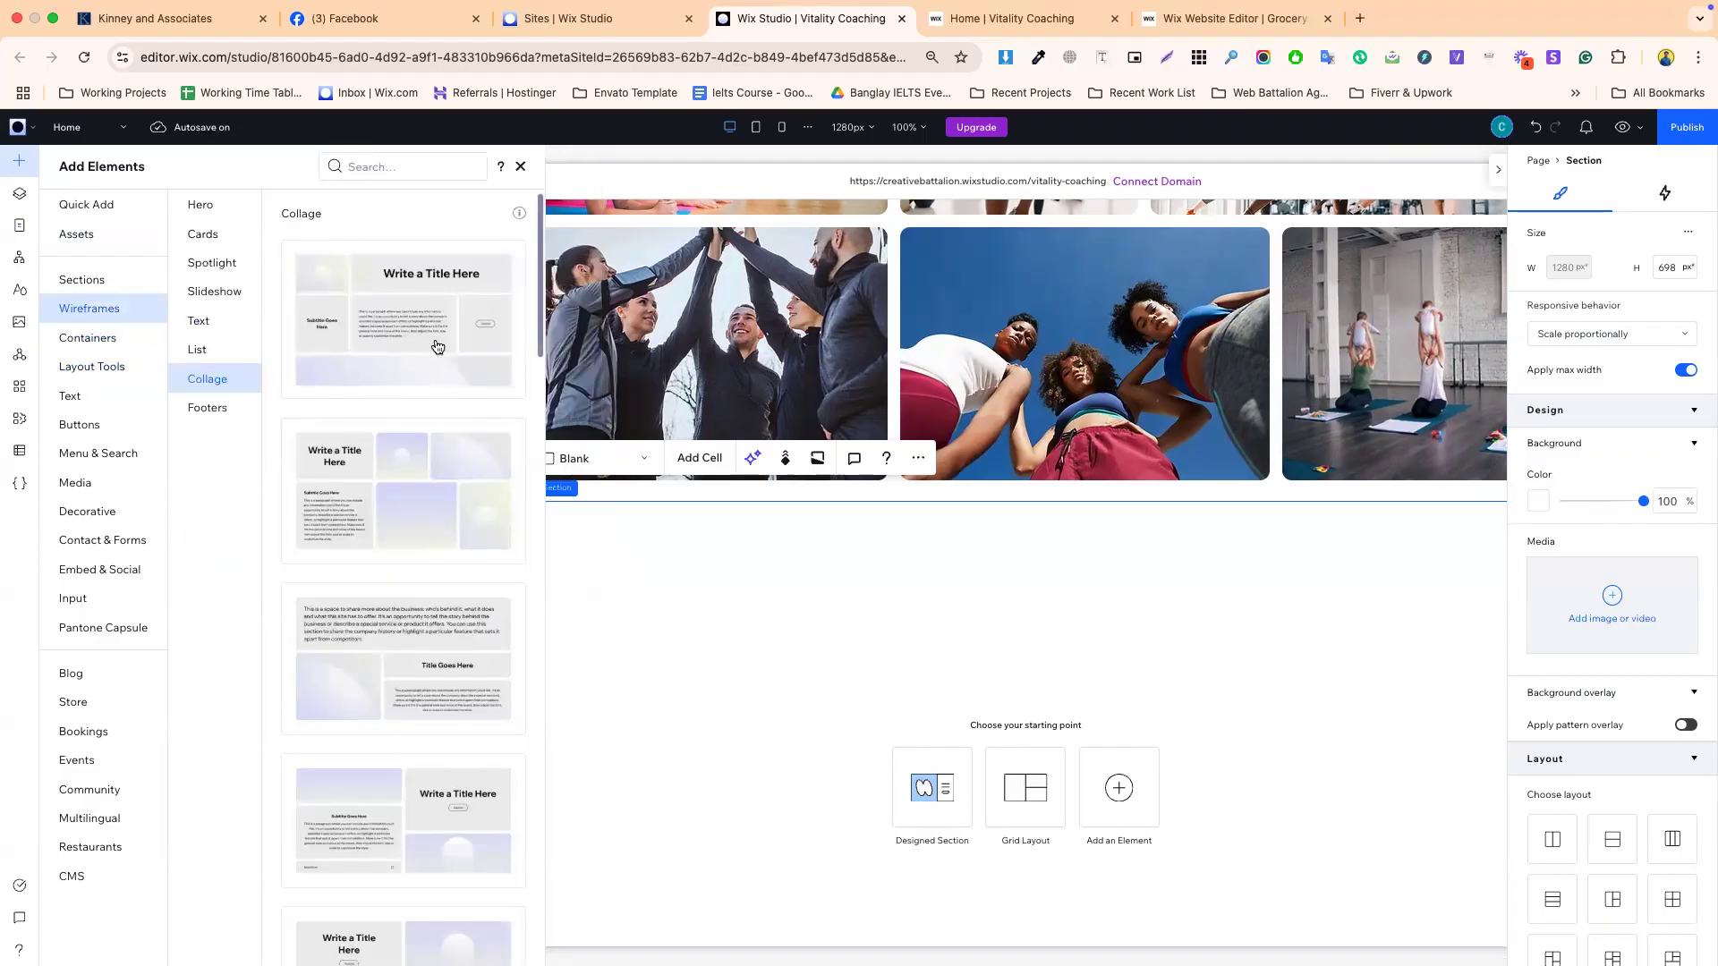
left_click_drag(402, 496, 832, 586)
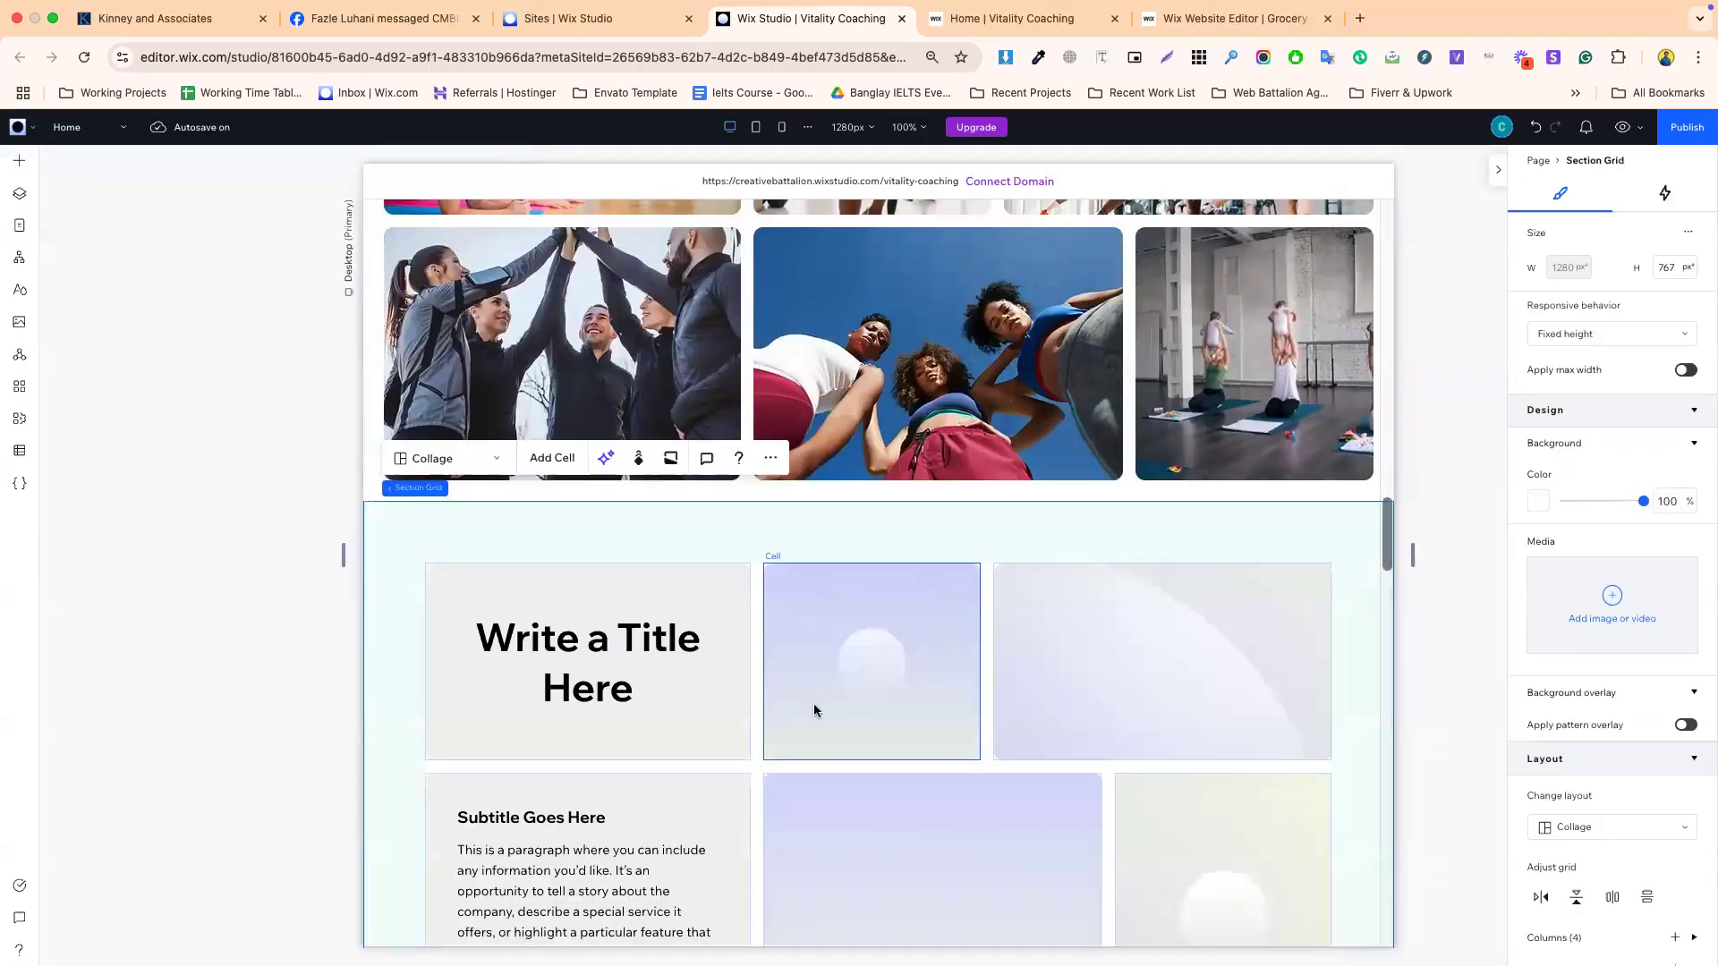
- Inspect the title cell and grid structure of the new collage section and compare them with the image collage section above
left_click(837, 662)
left_click(448, 627)
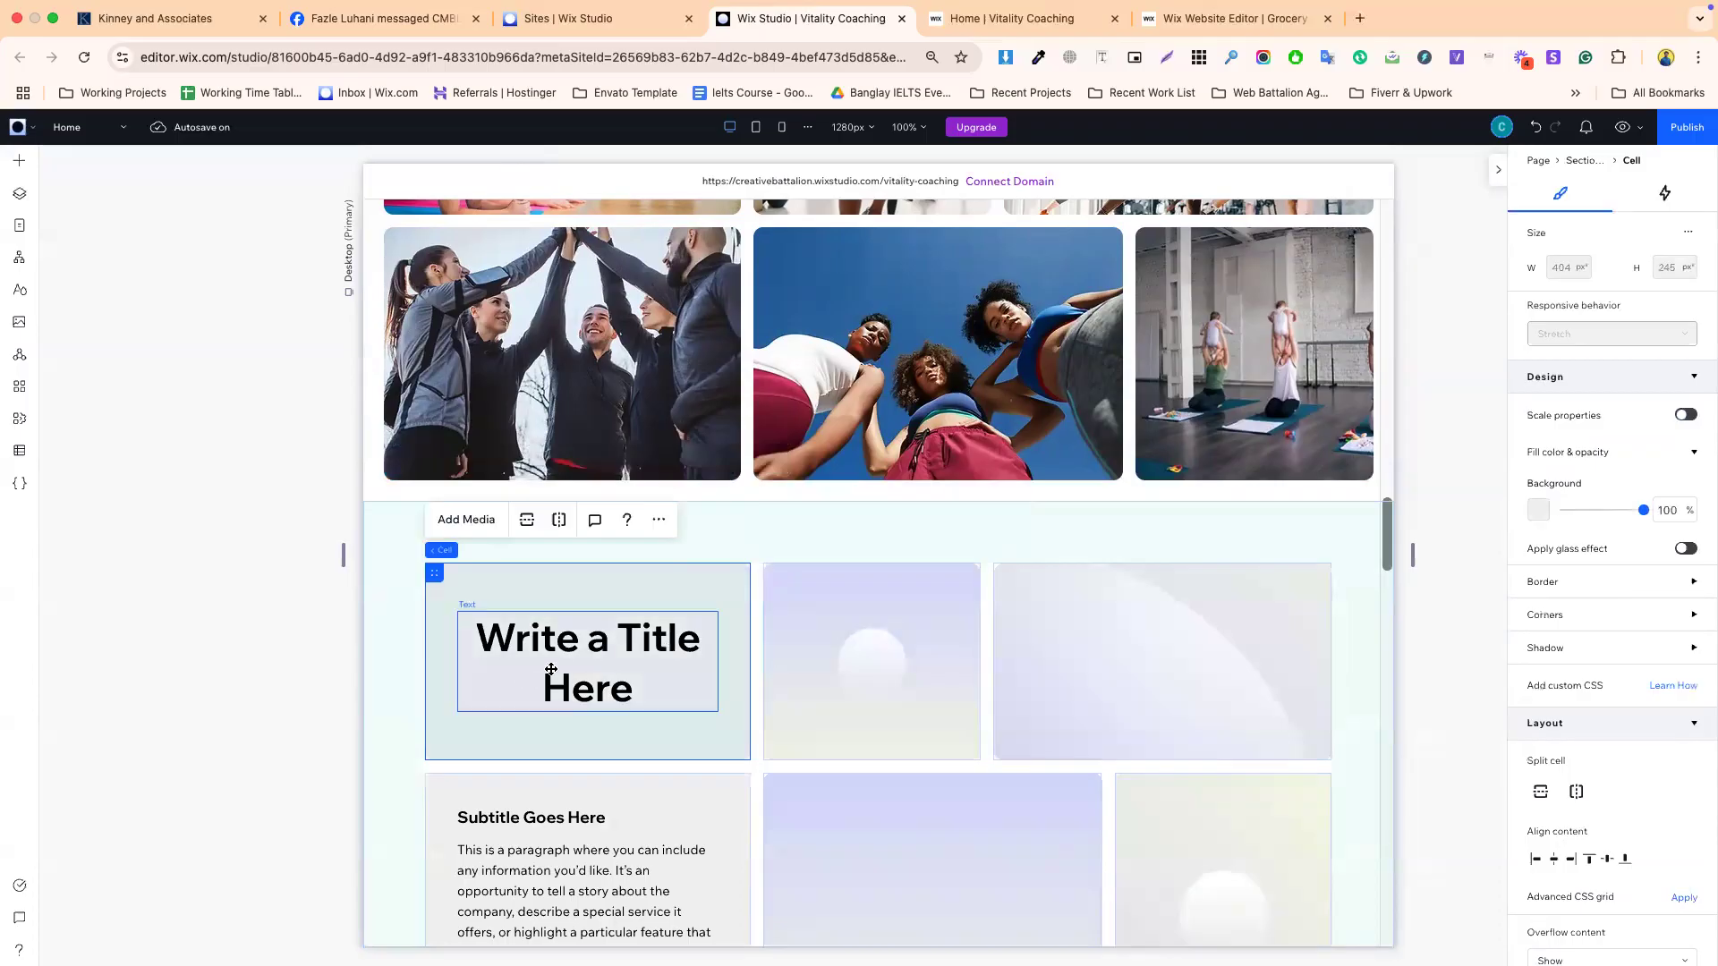
left_click(411, 615)
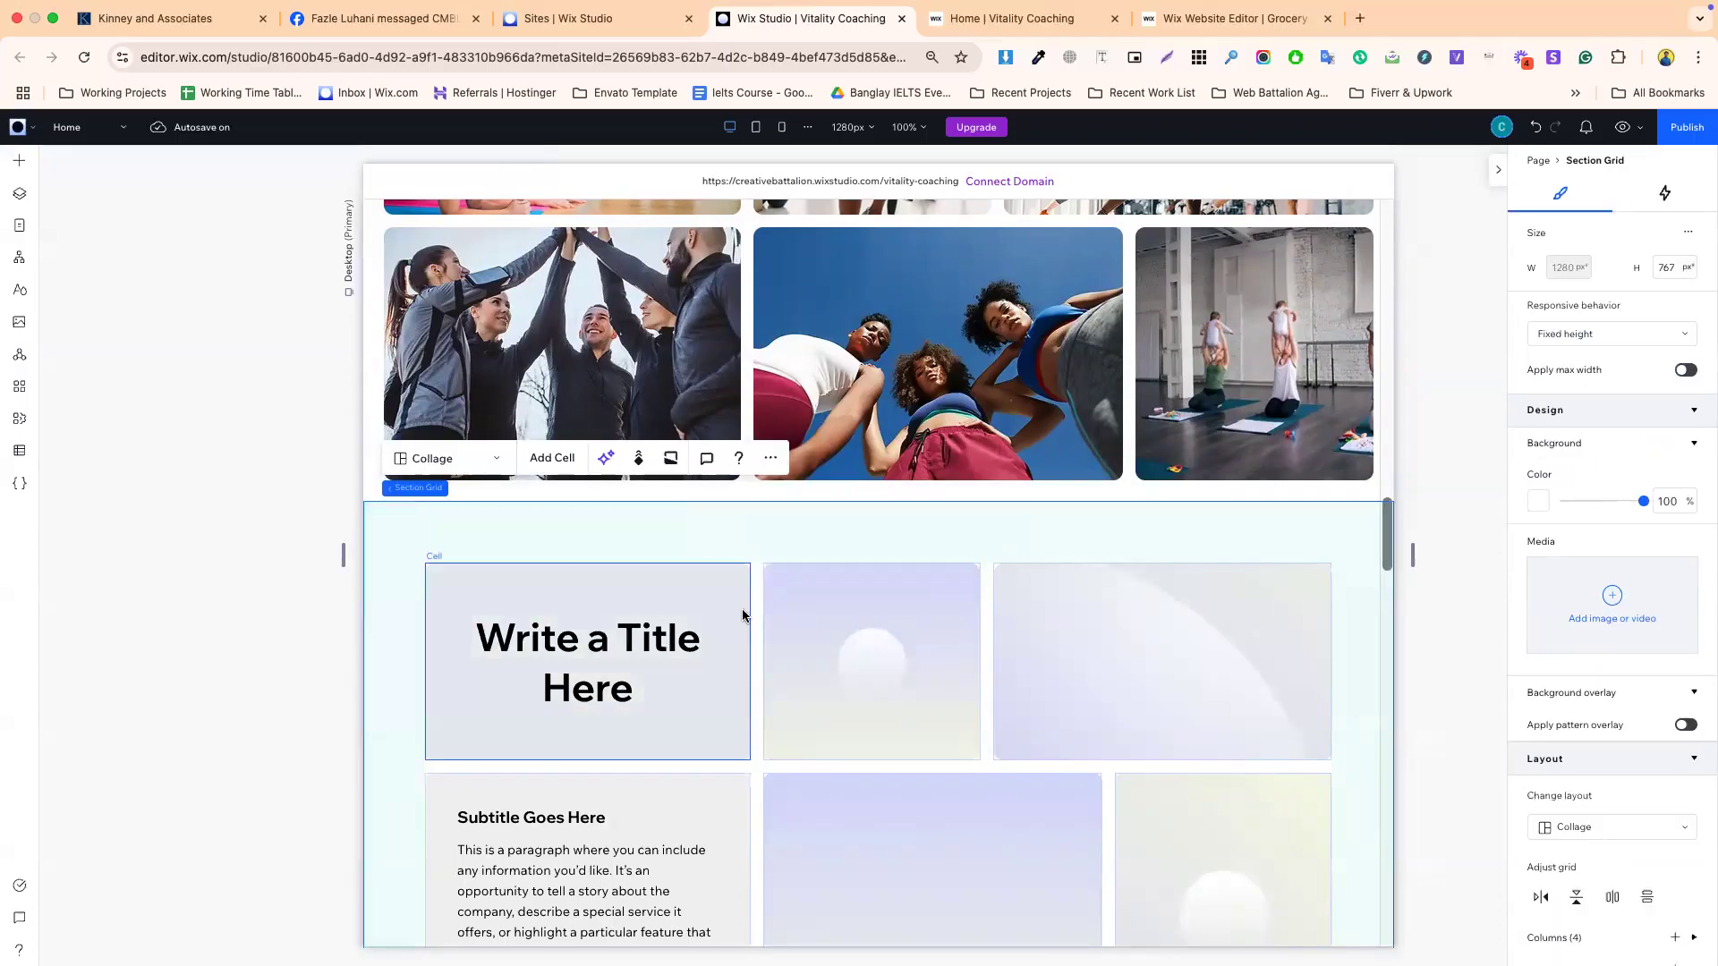
scroll(892, 631, "down", 3)
left_click(745, 494)
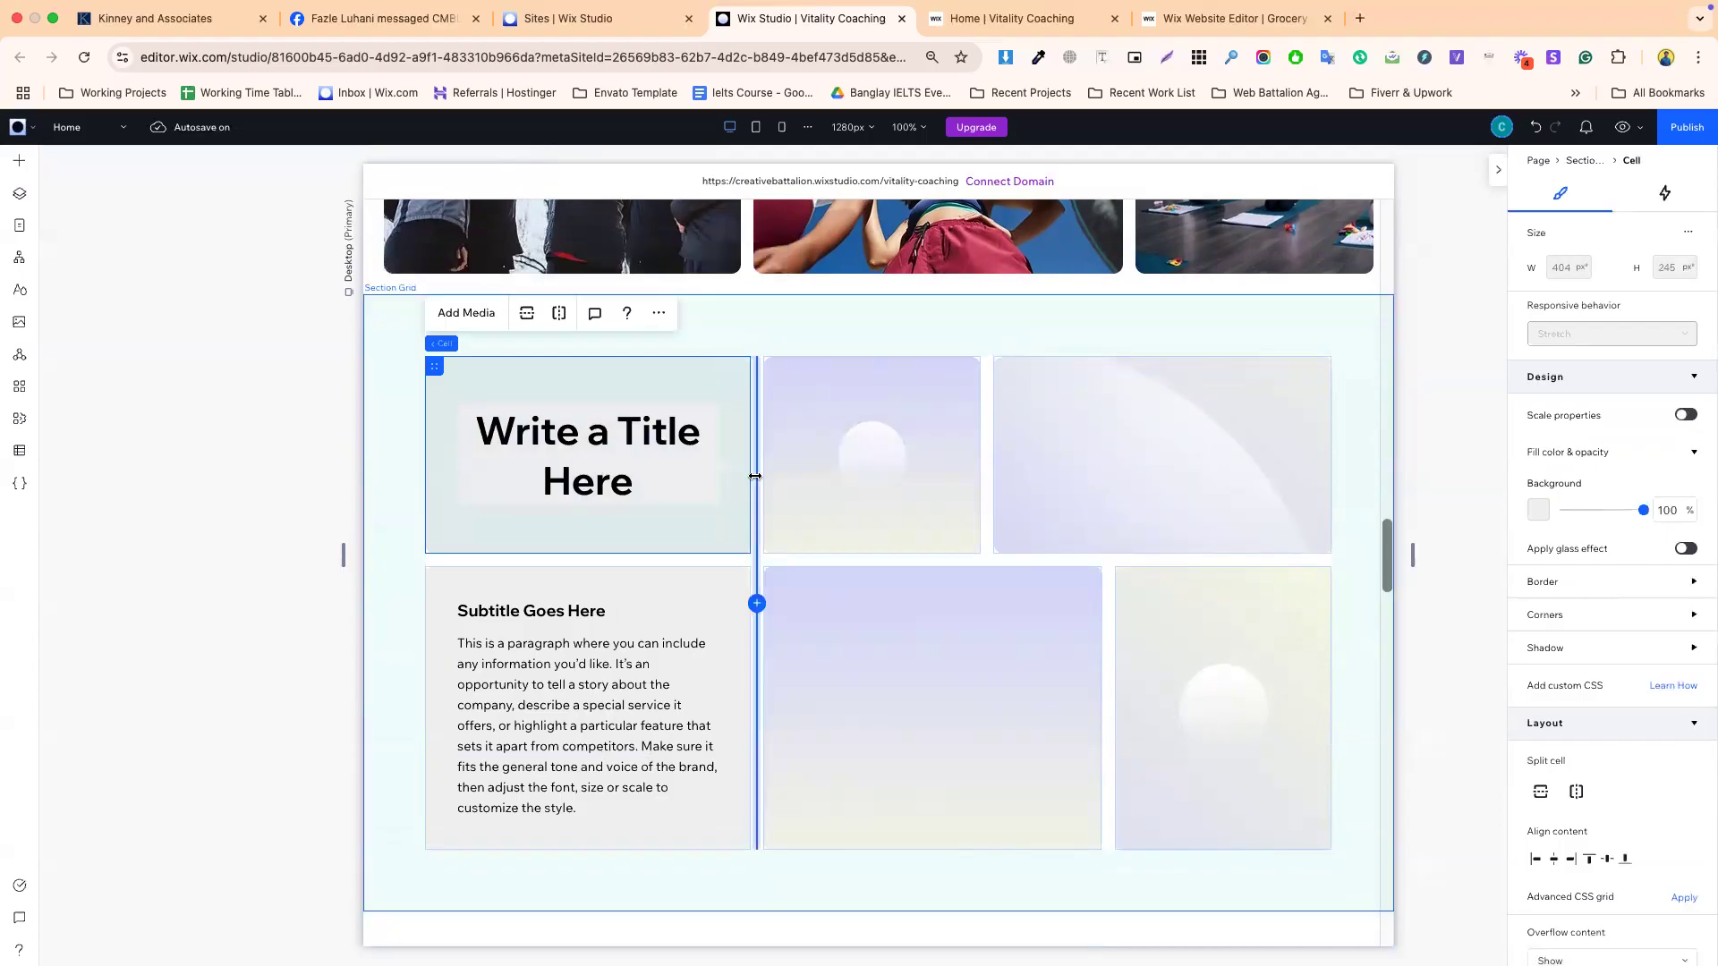
left_click(987, 472)
scroll(895, 448, "up", 3)
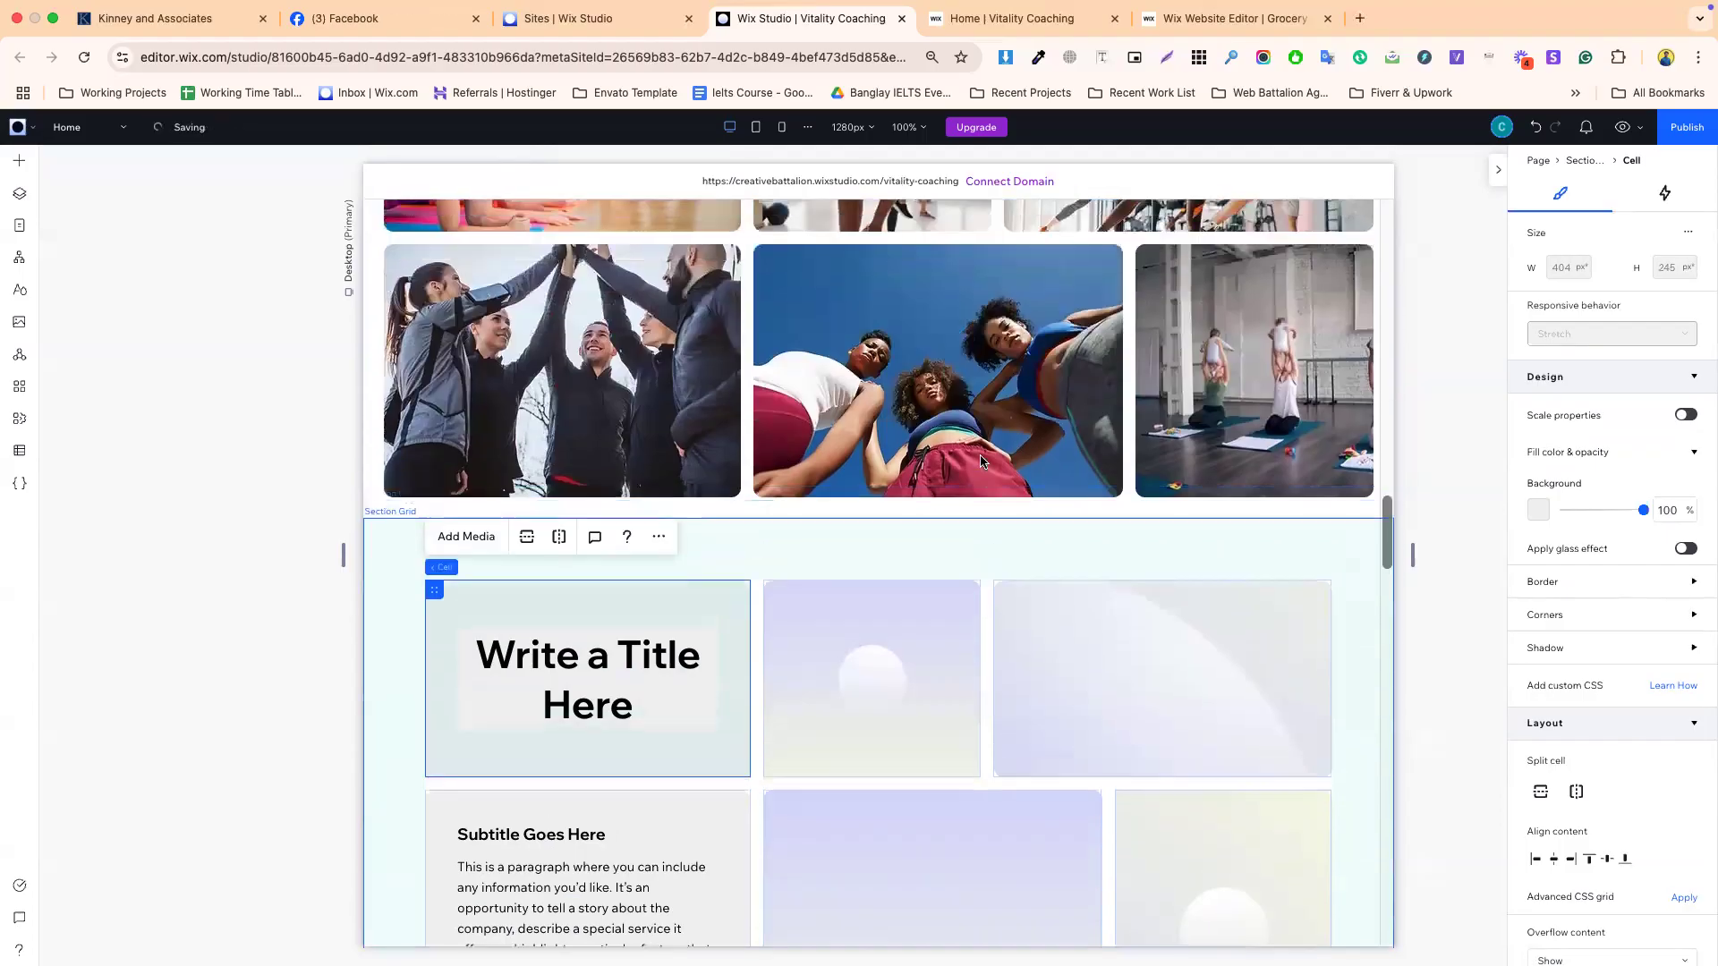
scroll(810, 376, "up", 2)
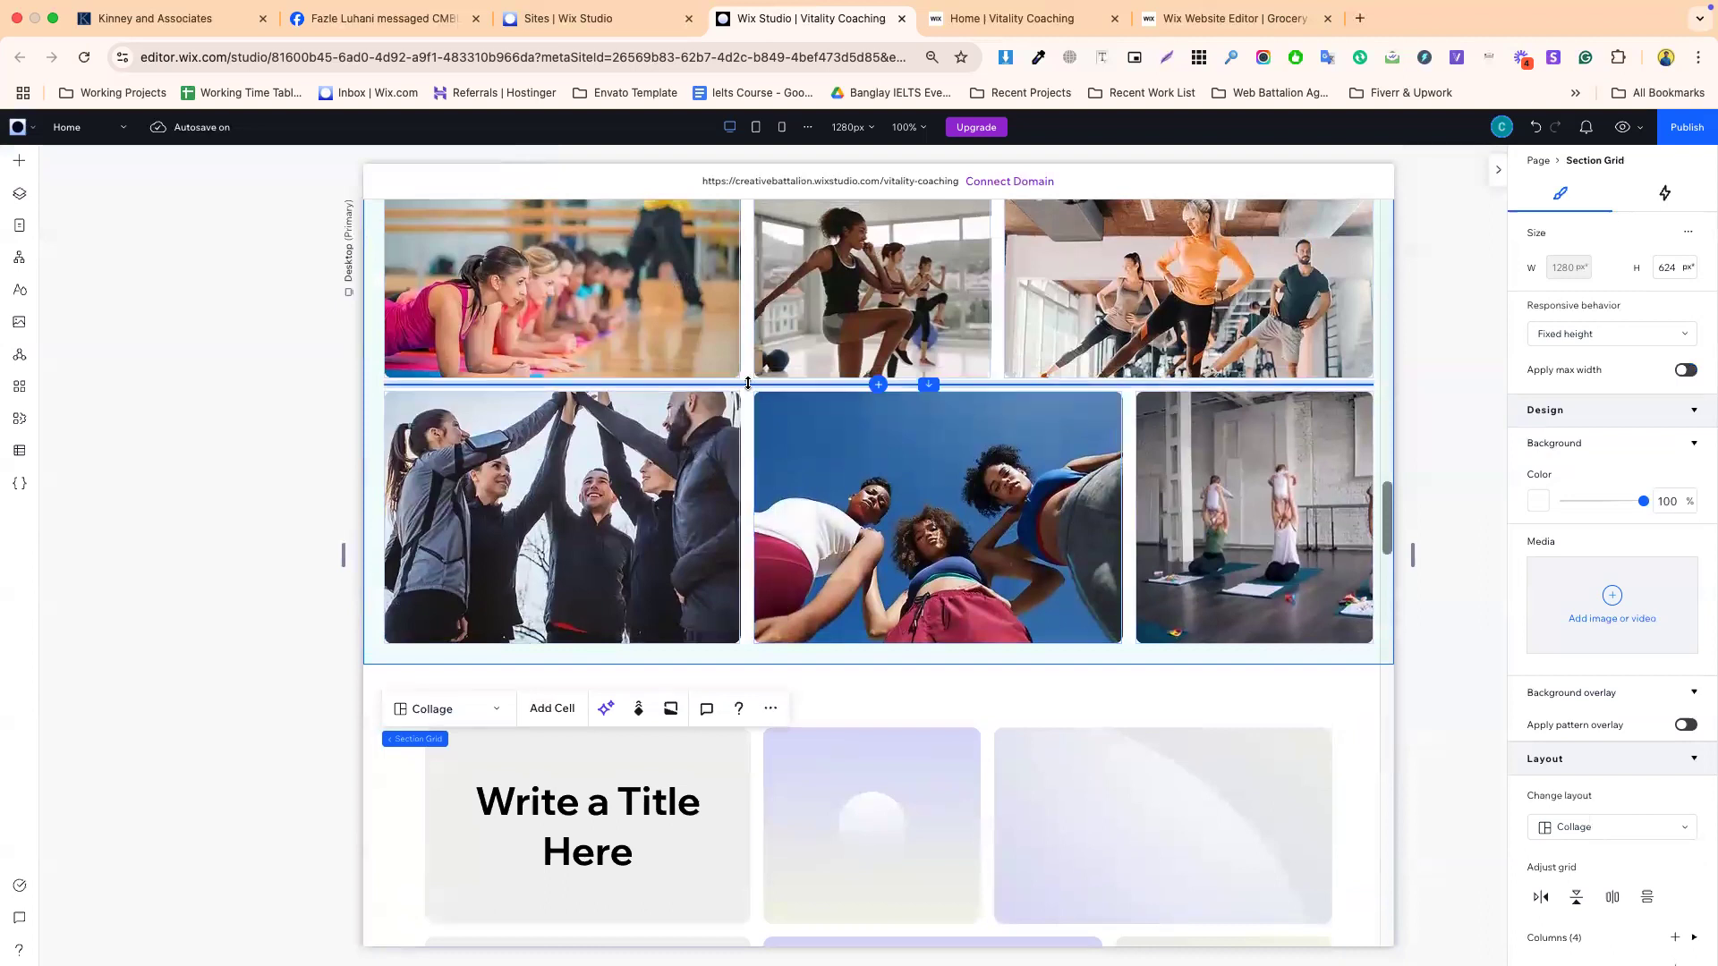
scroll(757, 420, "up", 2)
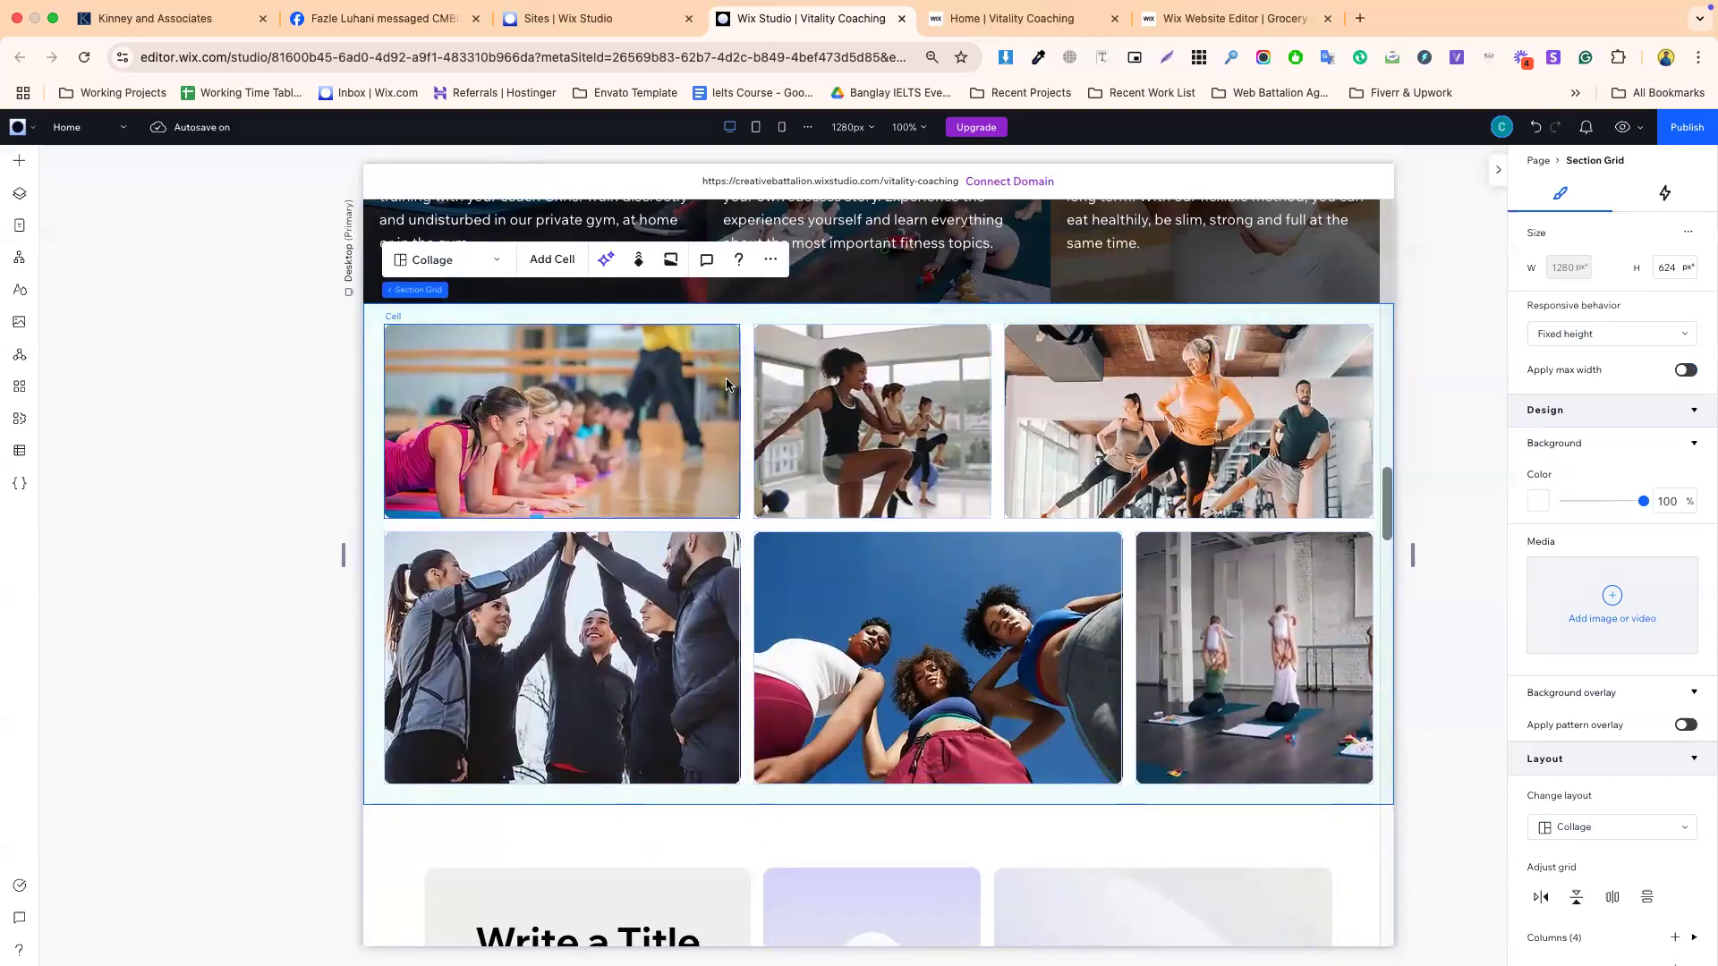
- Examine the image collage section in the layer structure, checking which image each of its cells holds
left_click(19, 193)
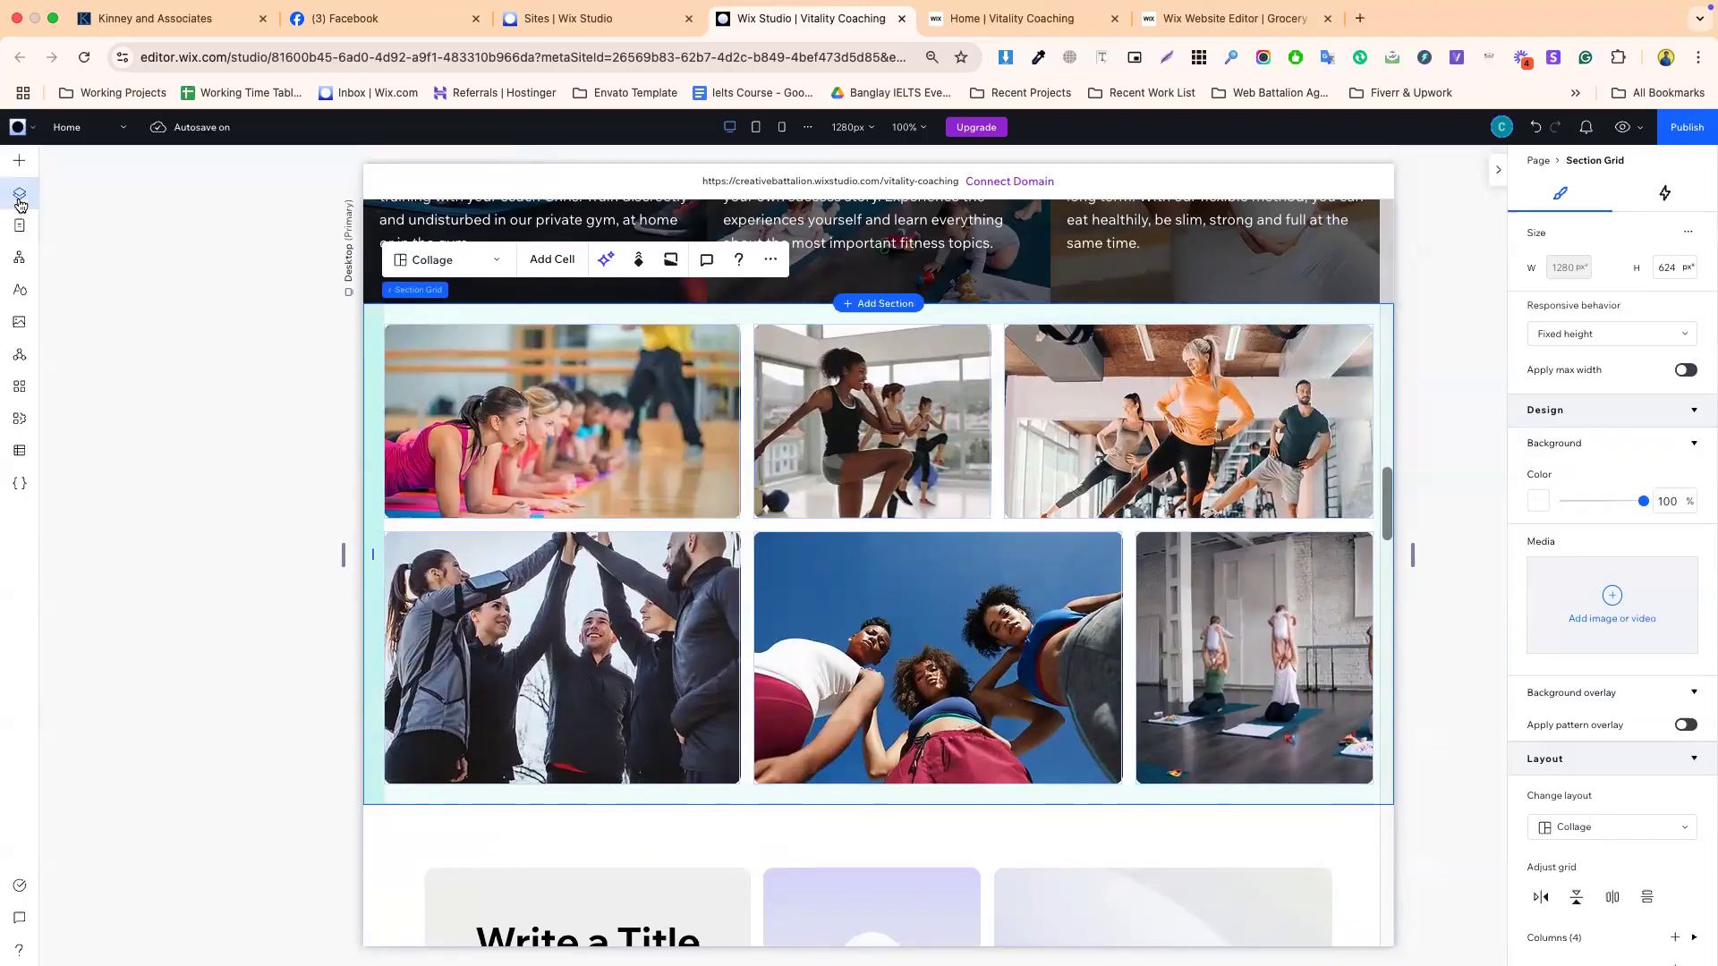
scroll(134, 707, "down", 5)
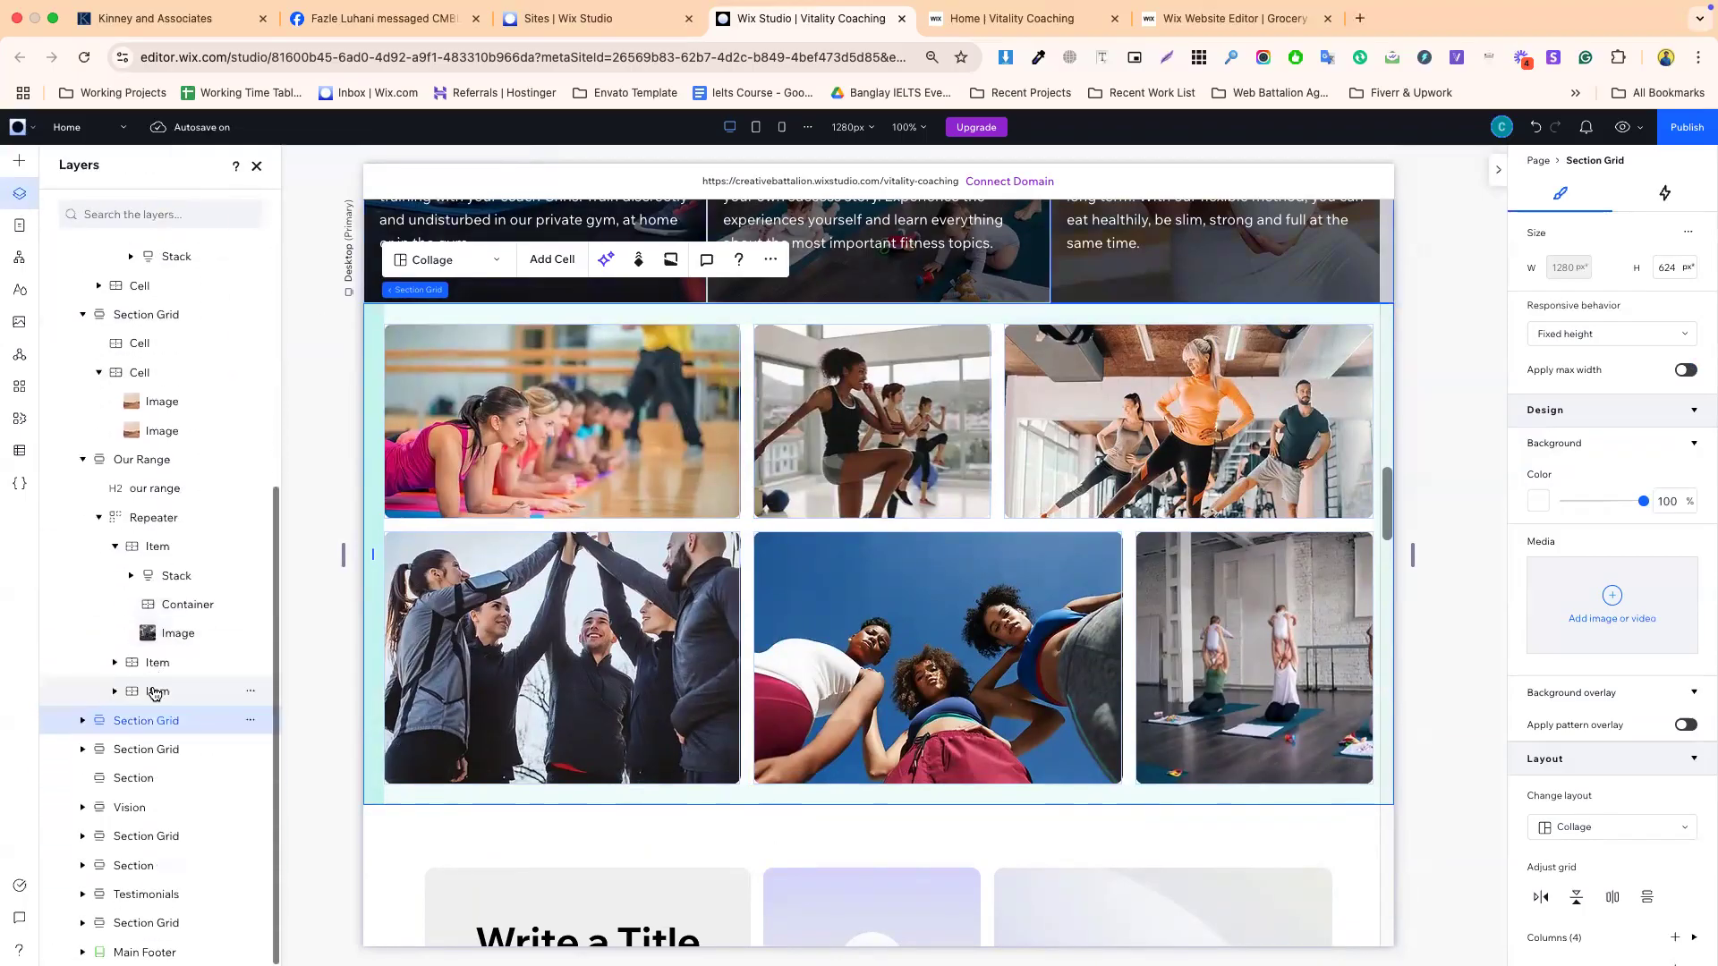
left_click(83, 722)
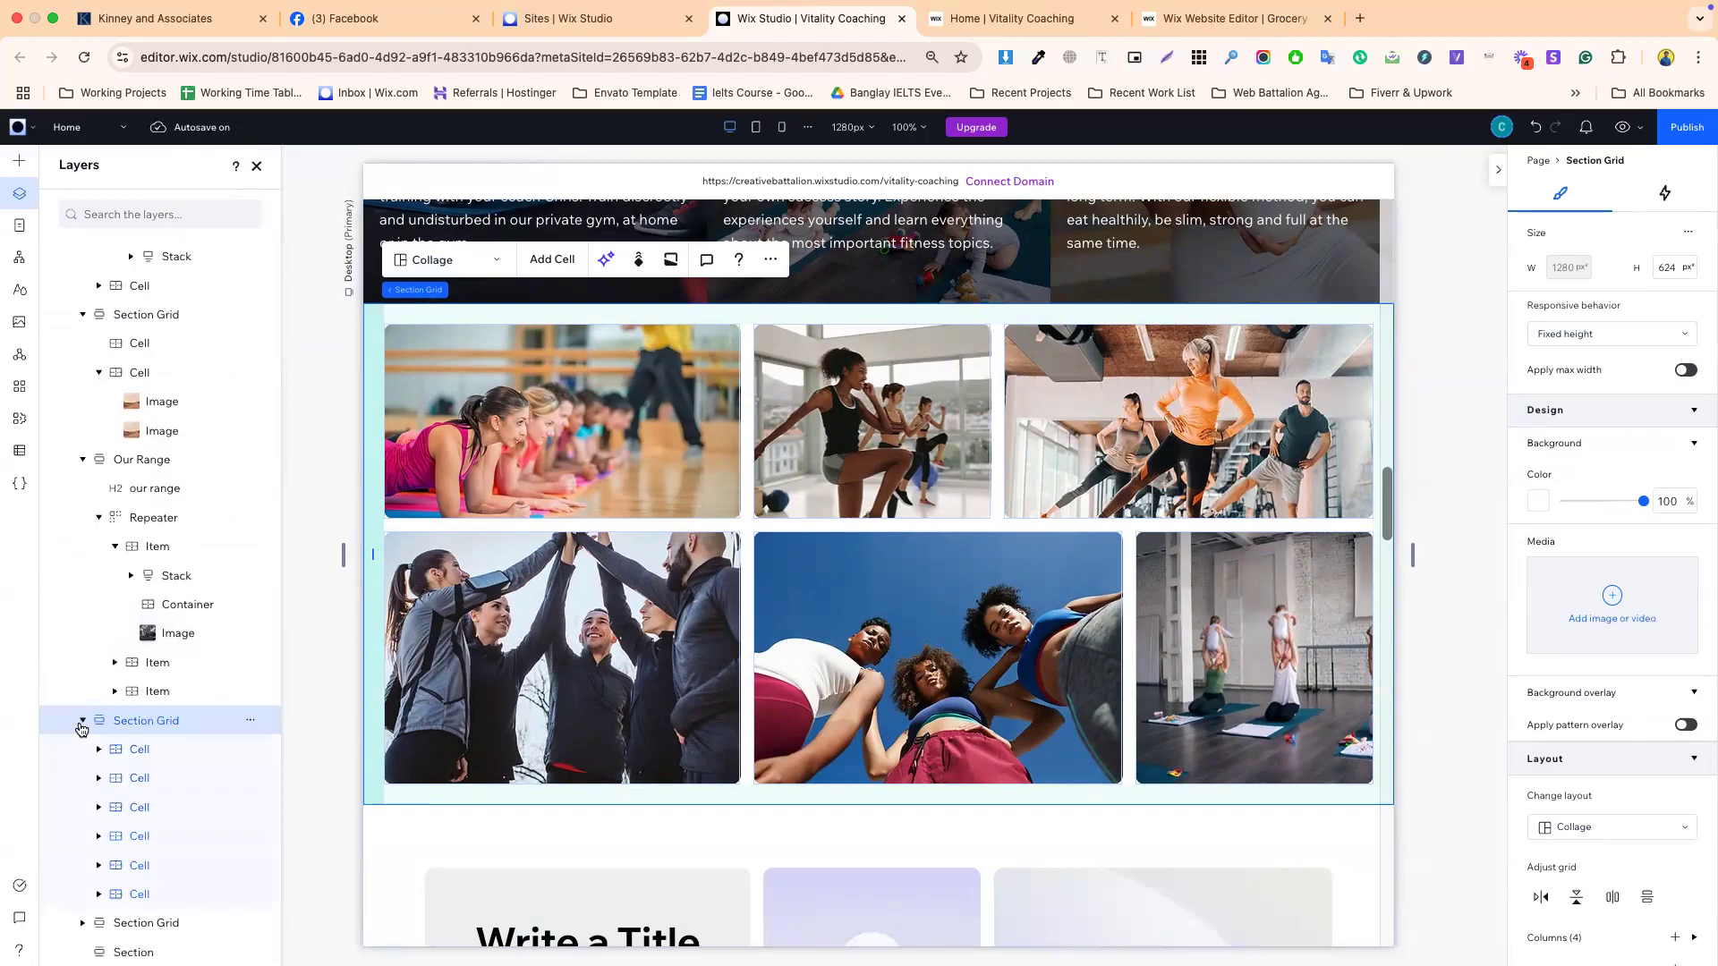
left_click(131, 753)
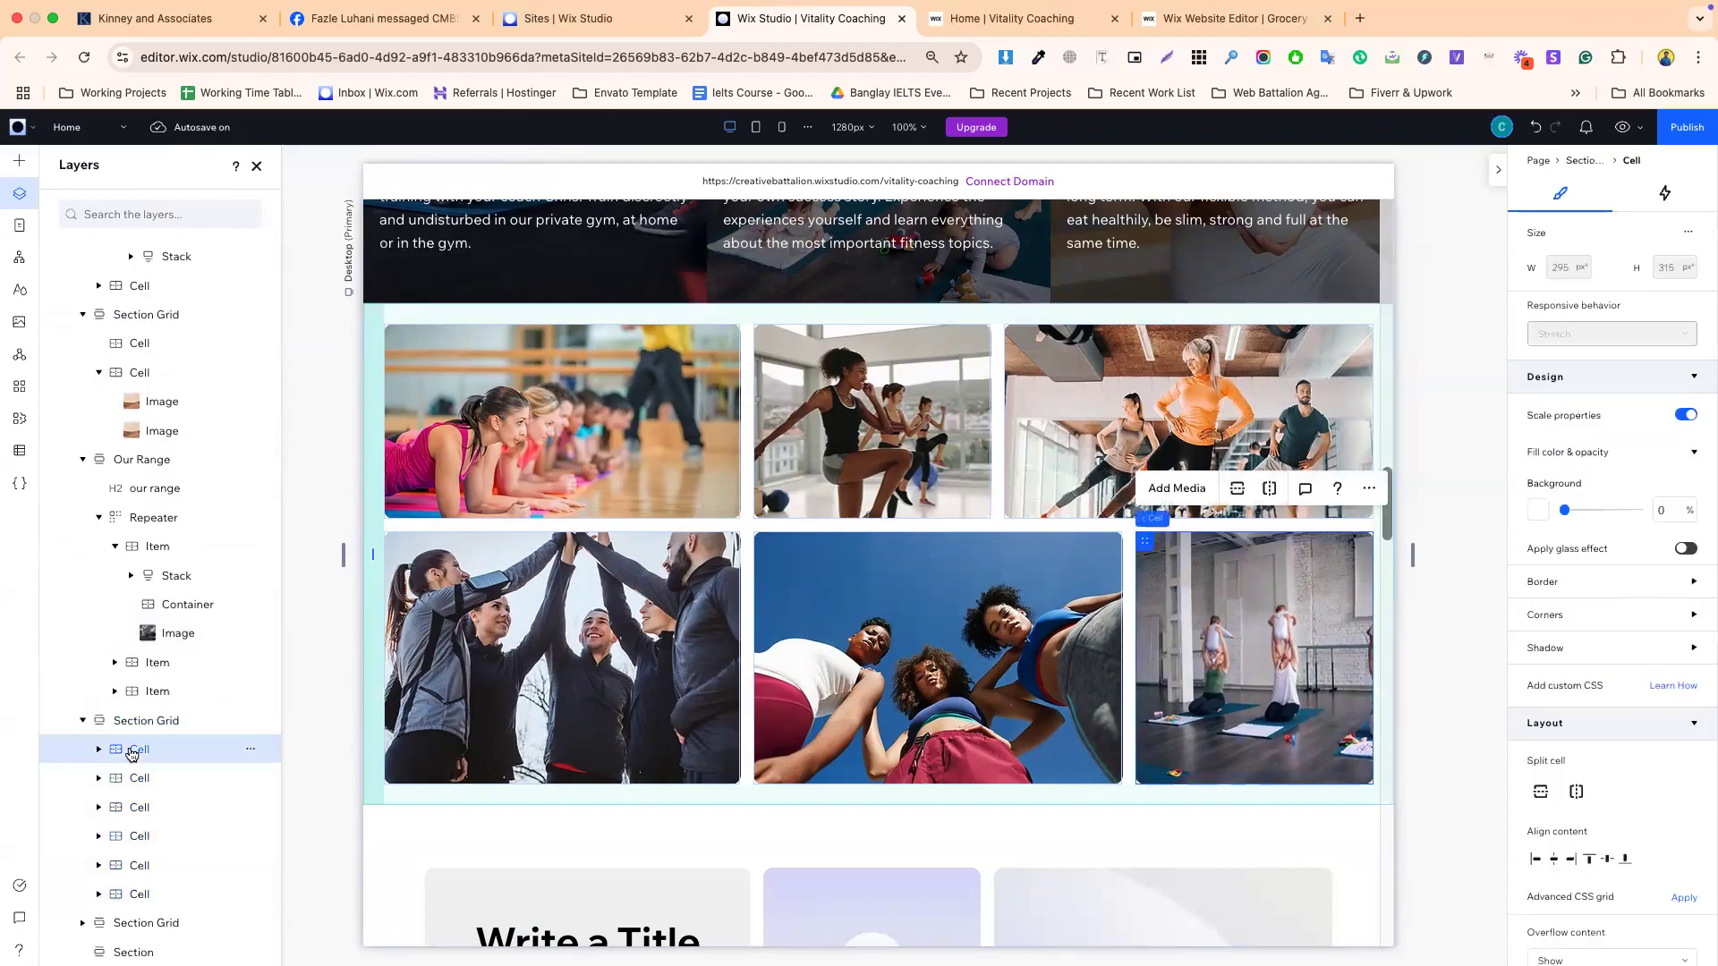
left_click(136, 777)
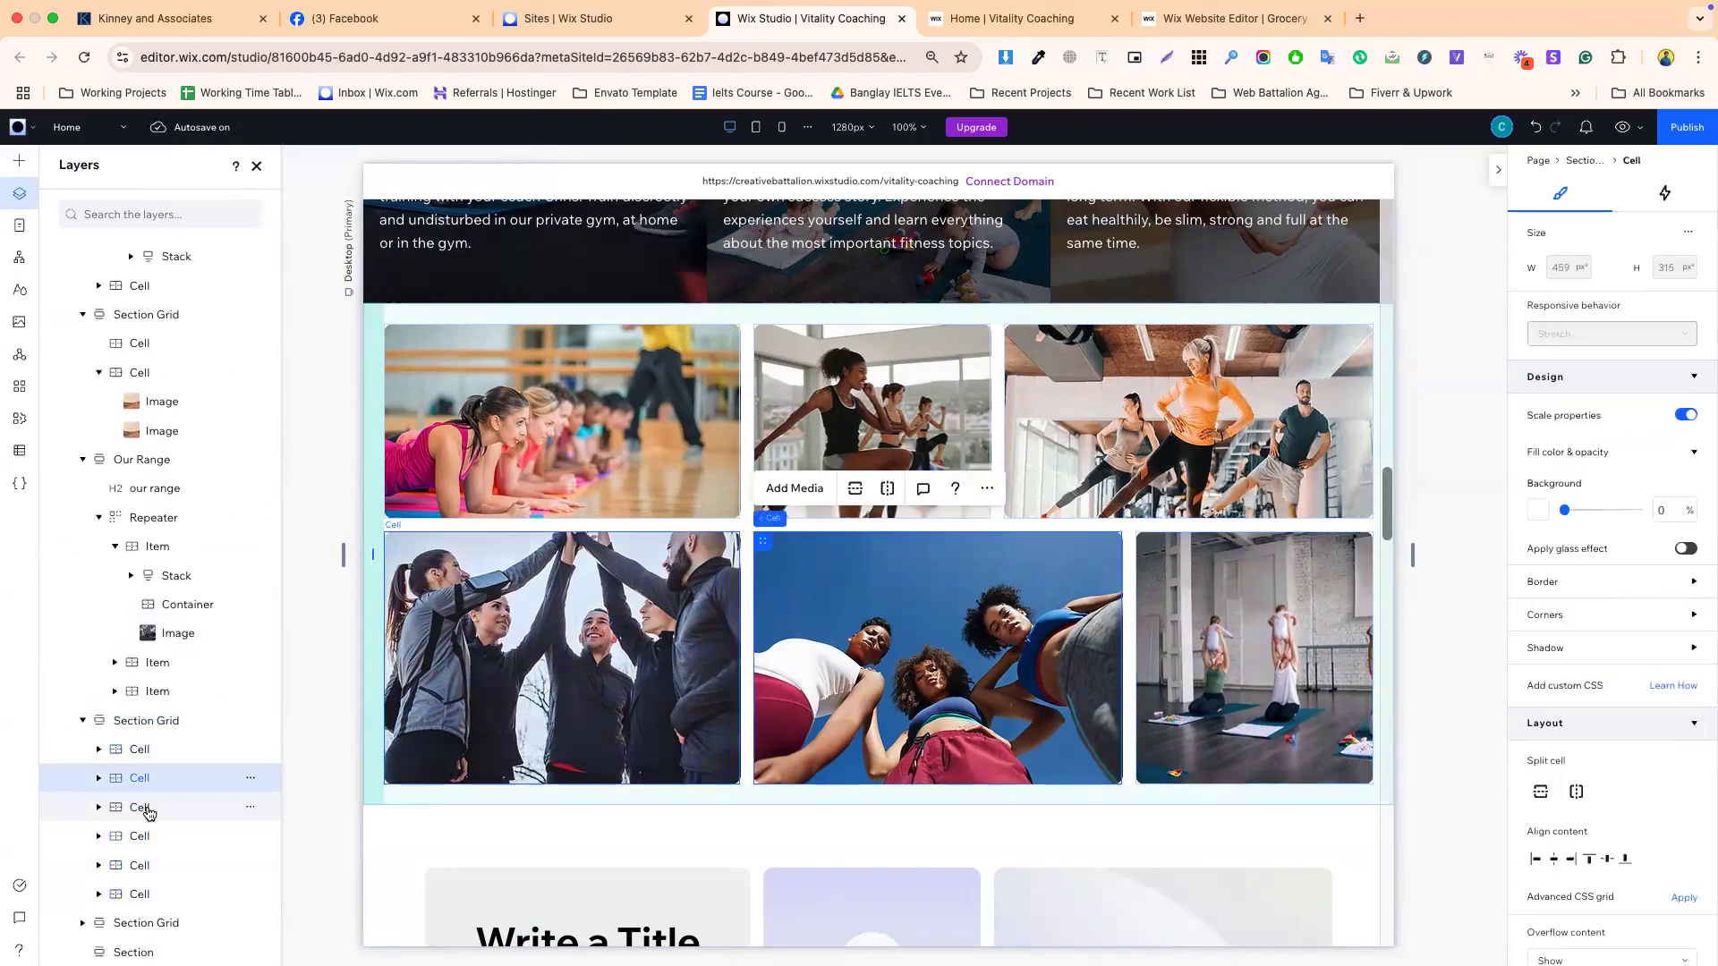
left_click(138, 807)
scroll(155, 843, "down", 2)
left_click(143, 811)
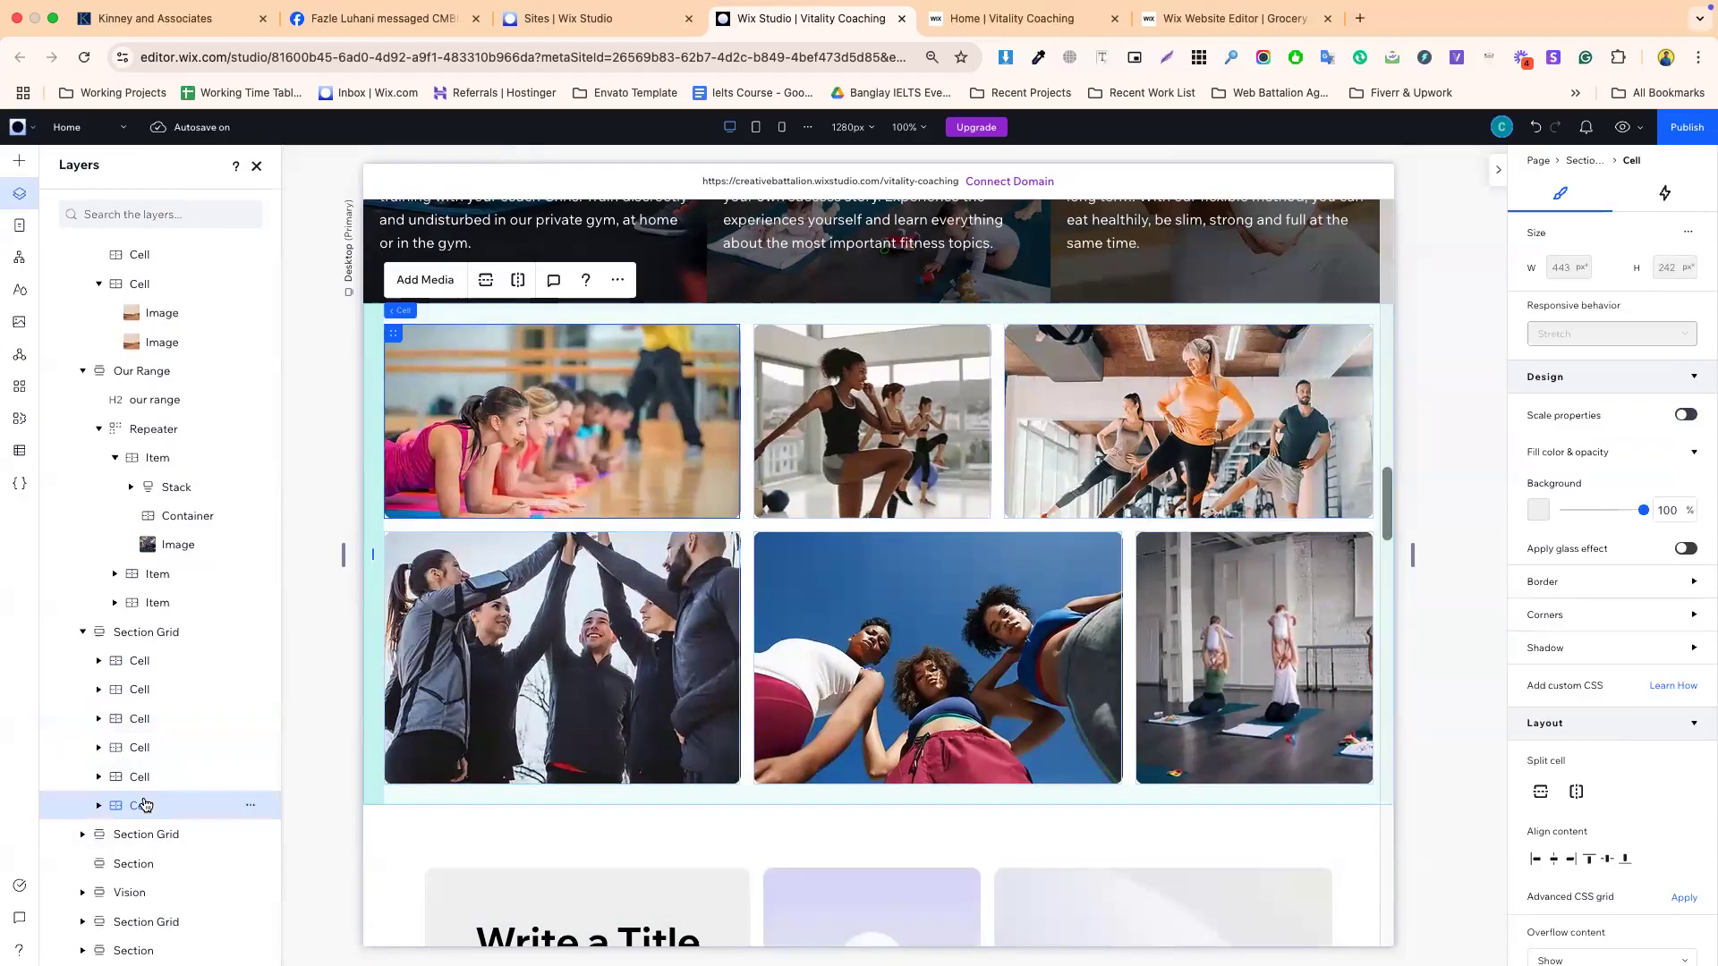
- Add a blank section between the image collage and the wireframe section and give it the six-cell section grid of three columns and two rows
scroll(675, 787, "down", 3)
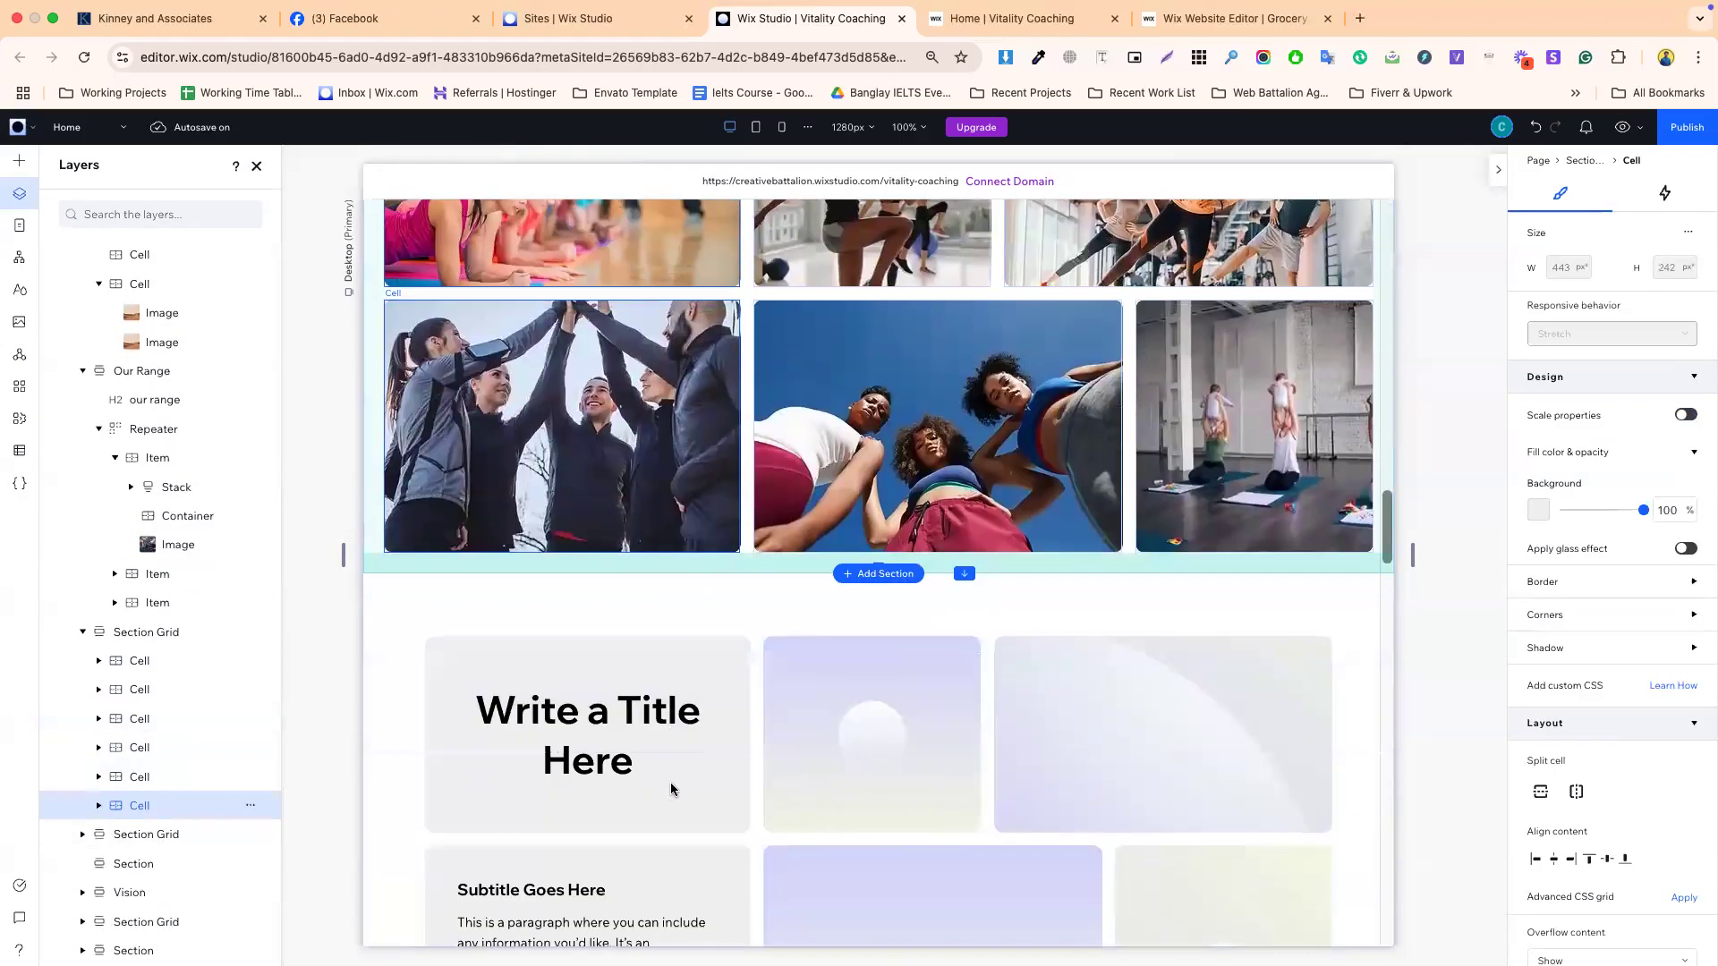
left_click(759, 617)
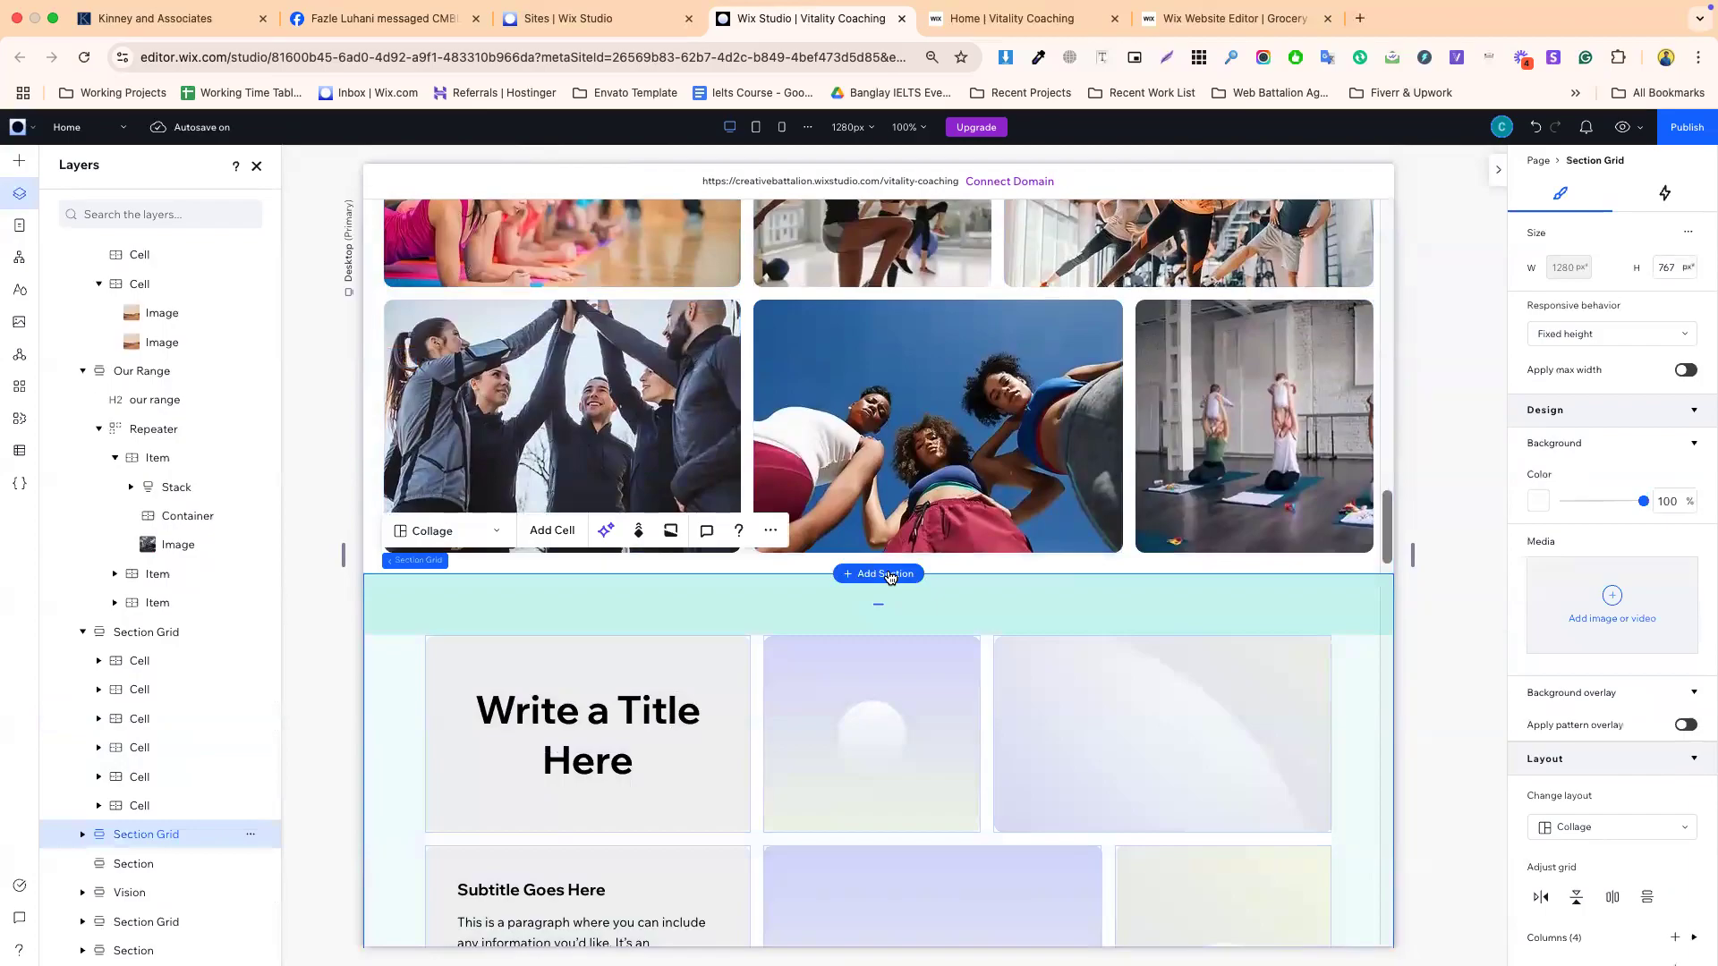
scroll(888, 572, "down", 2)
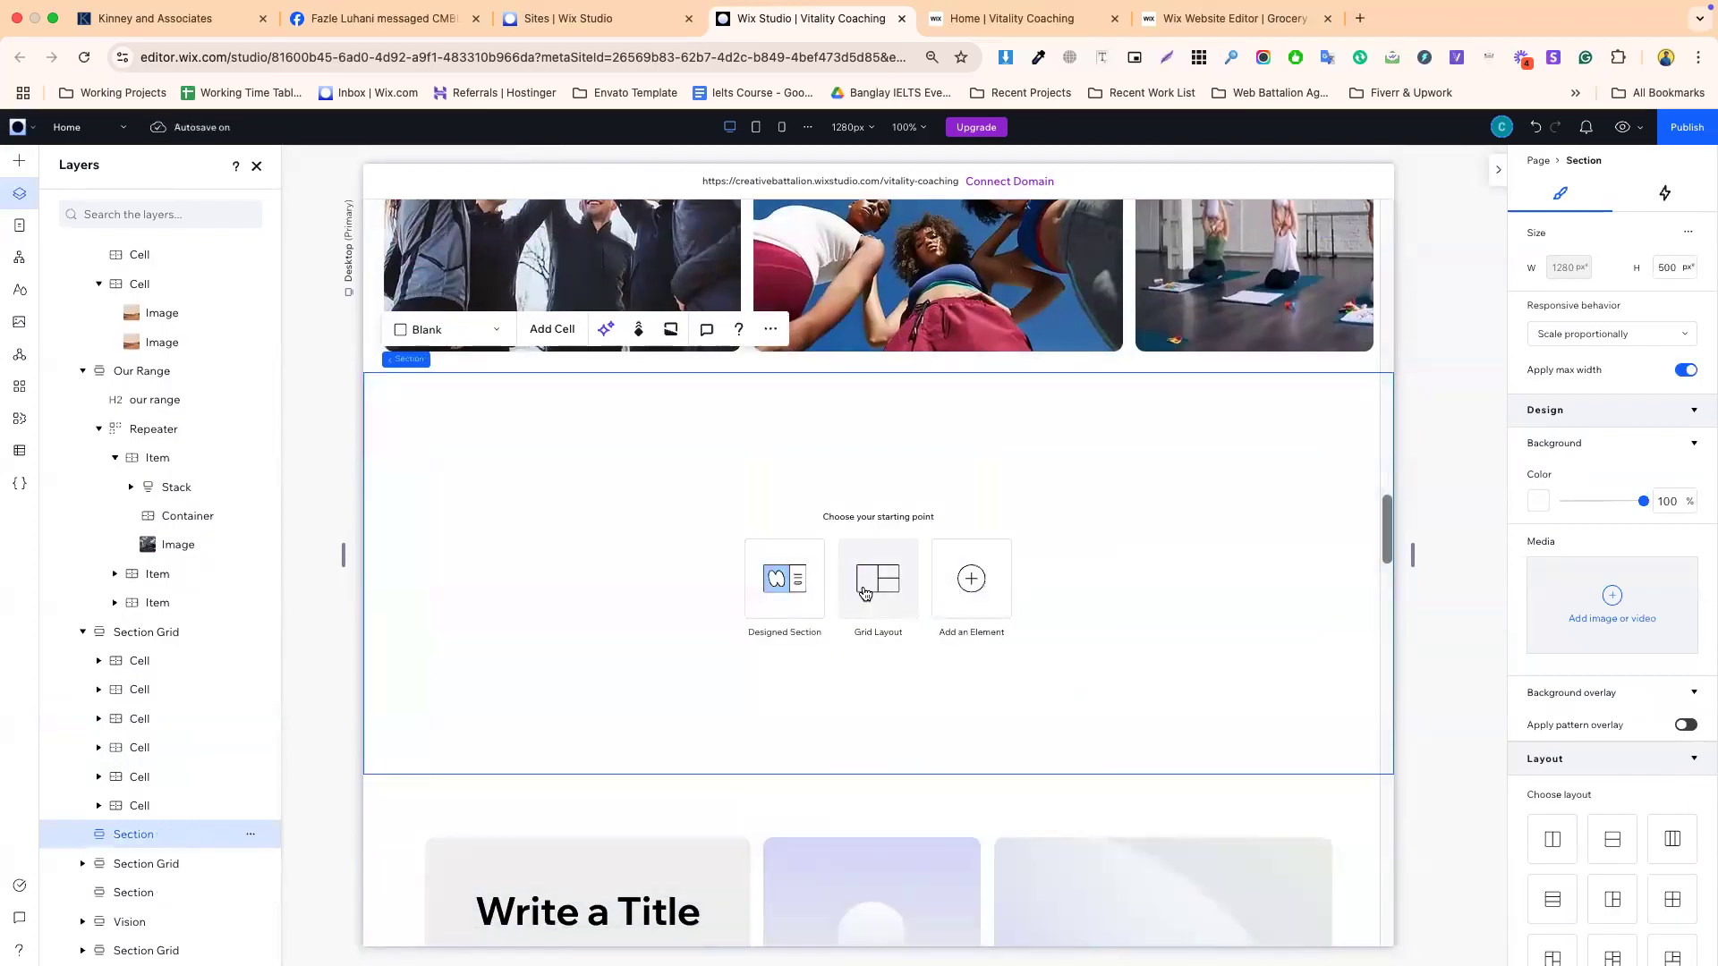
left_click(801, 588)
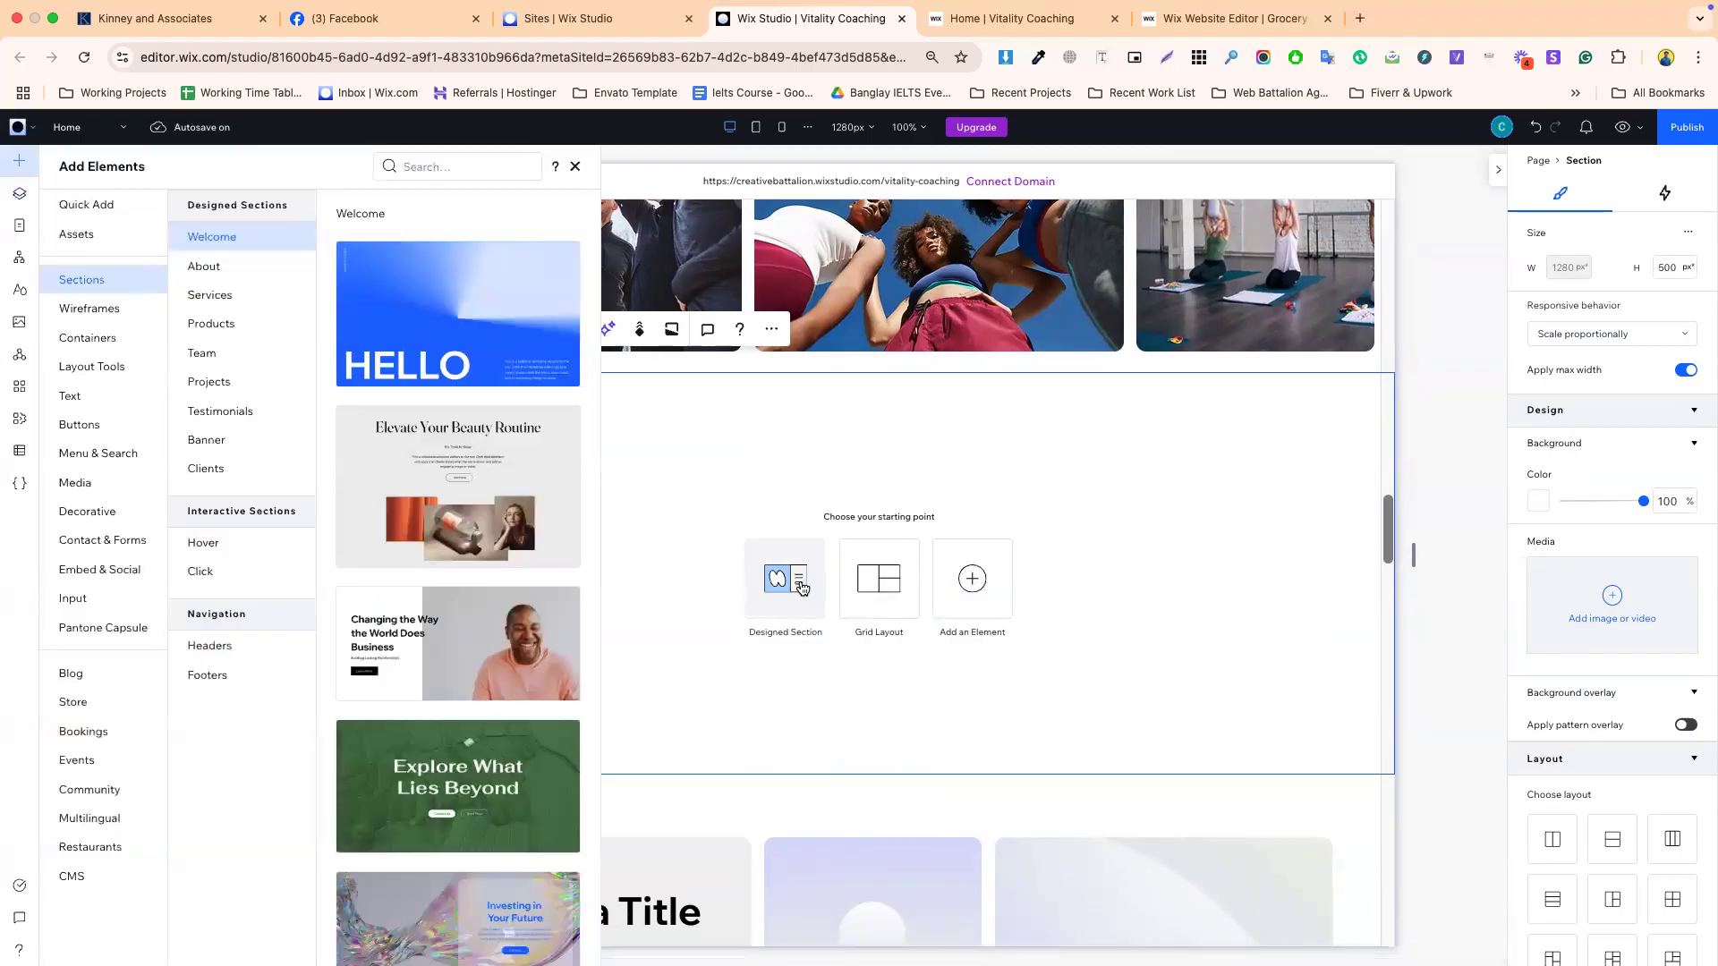
left_click(919, 605)
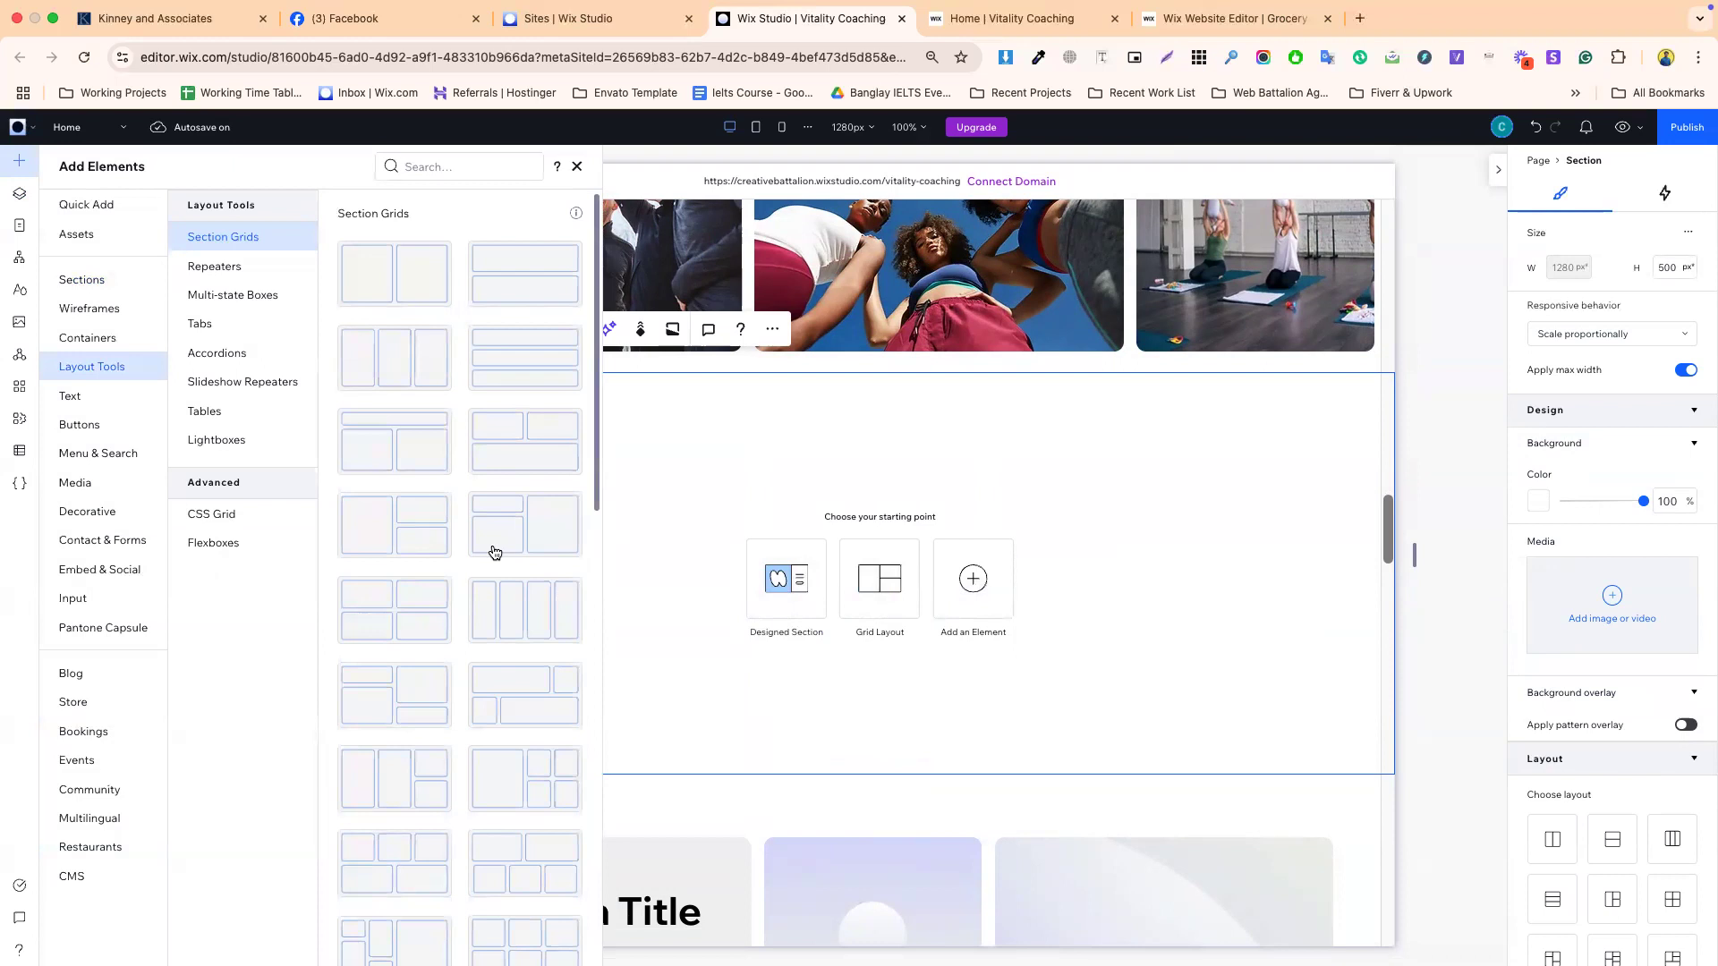
scroll(502, 680, "down", 3)
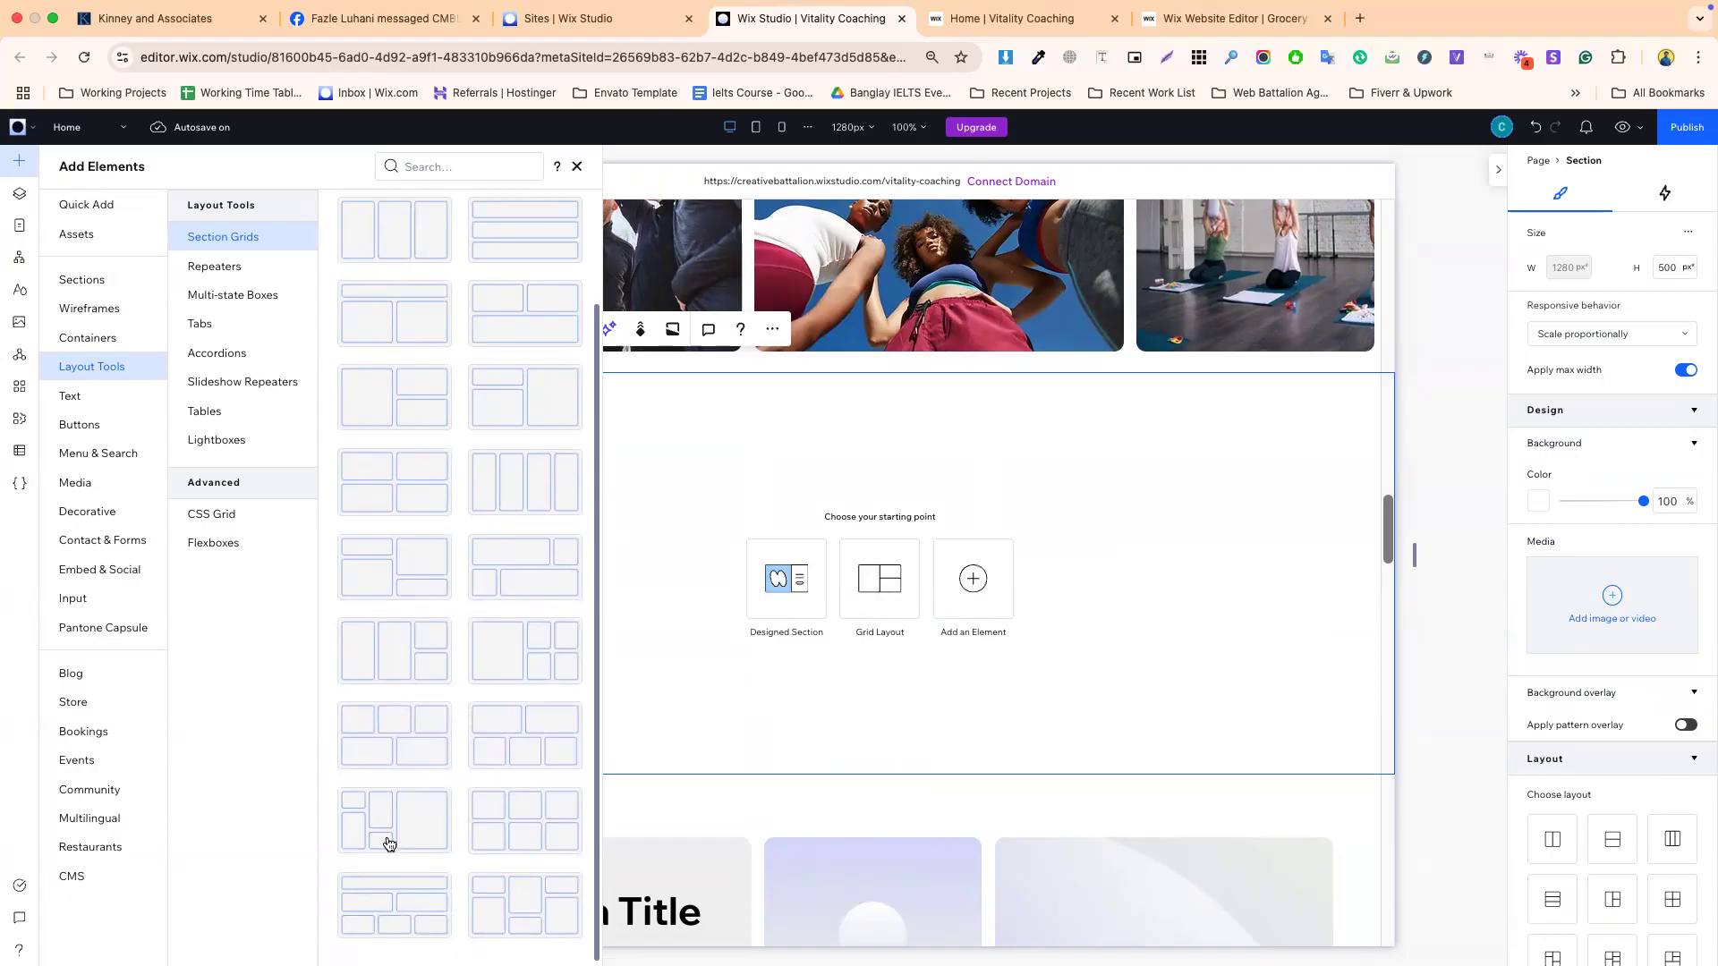
left_click_drag(510, 828, 832, 550)
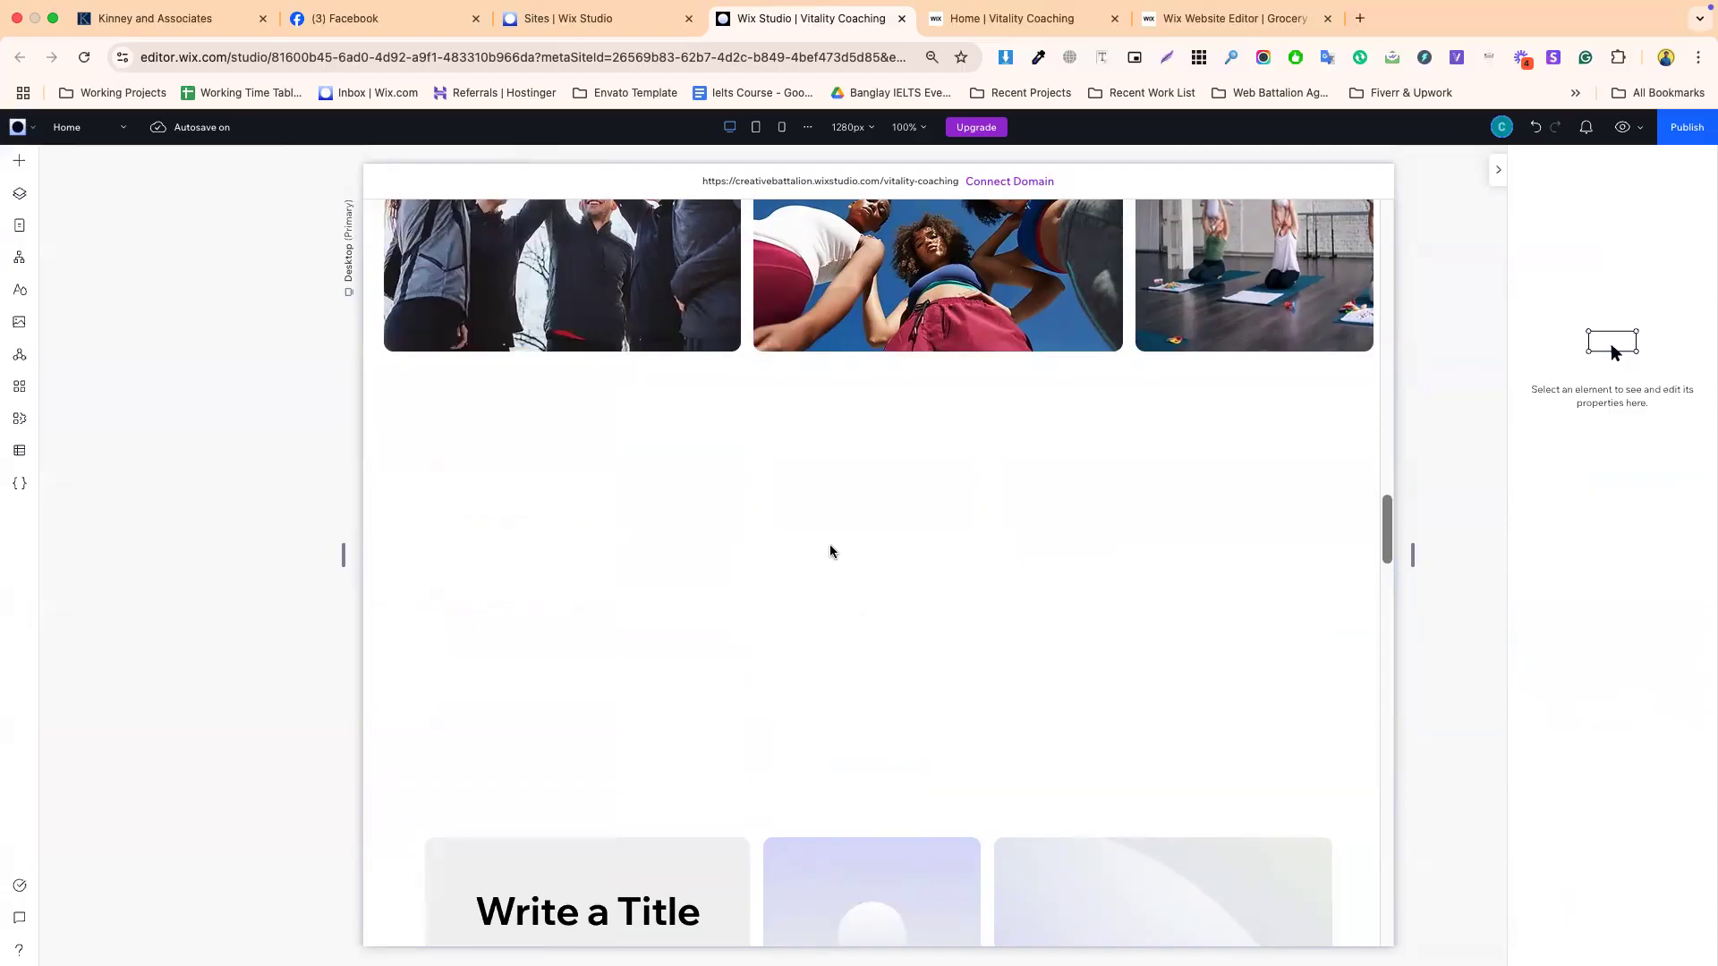
- Change the layout of the new six-cell section grid from Cards to Collage
scroll(812, 662, "down", 1)
left_click(641, 449)
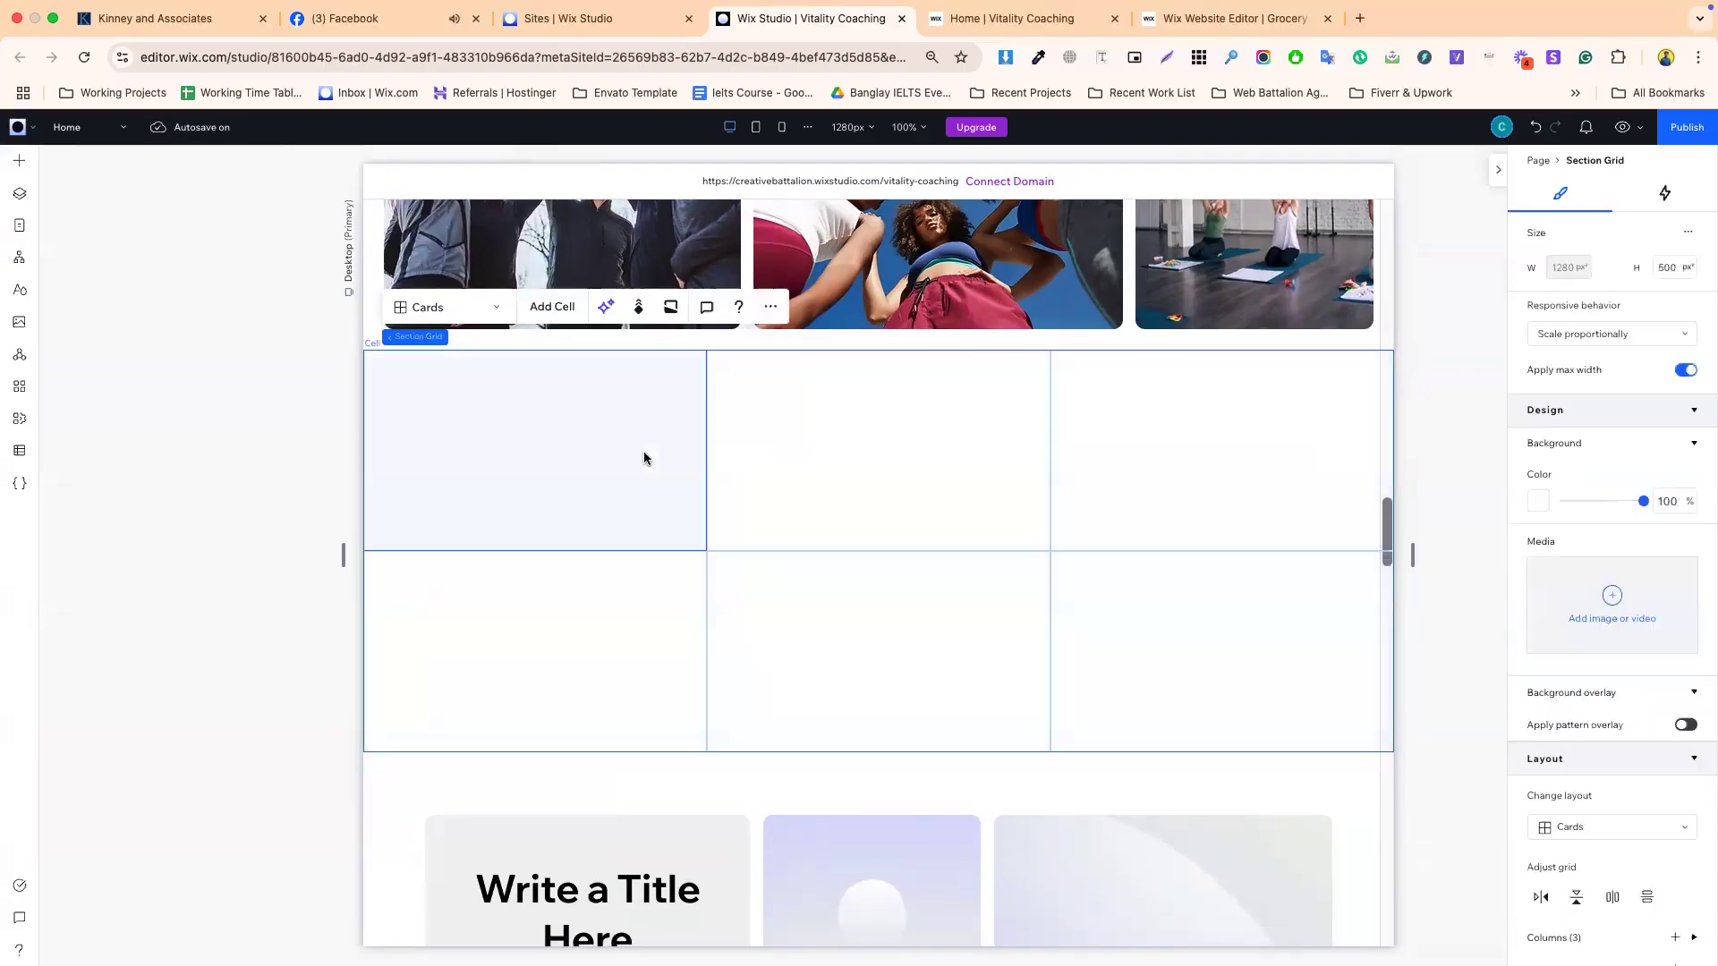
left_click(782, 491)
left_click(633, 441)
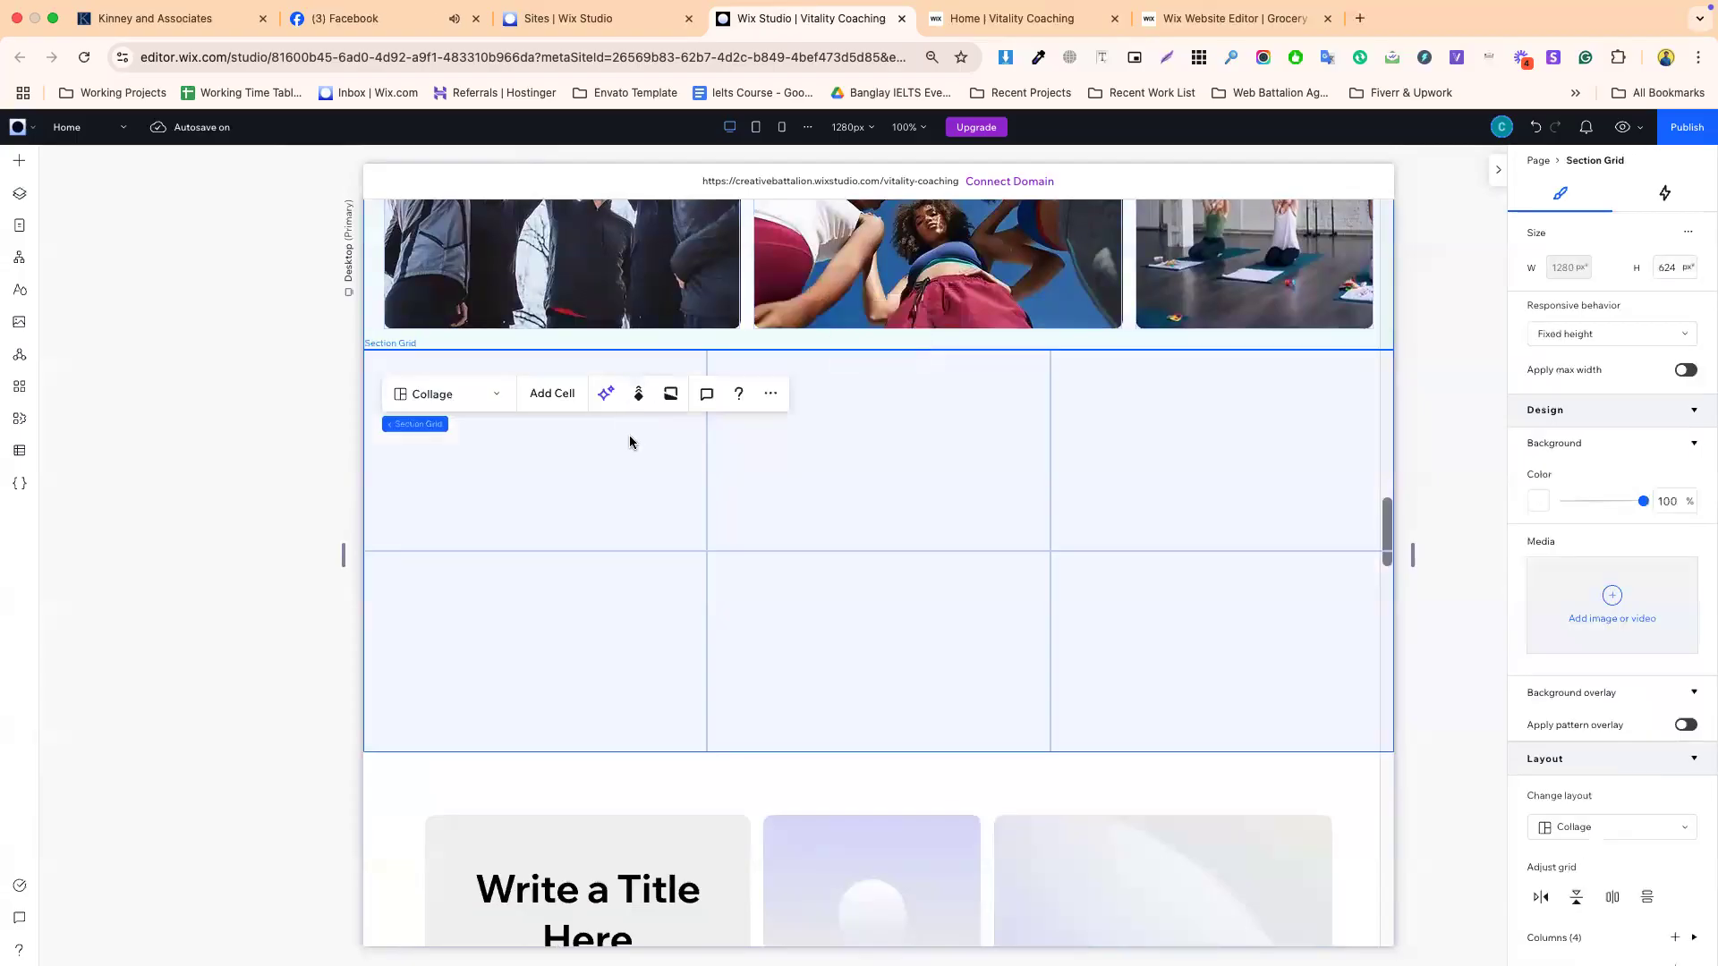
scroll(599, 447, "up", 2)
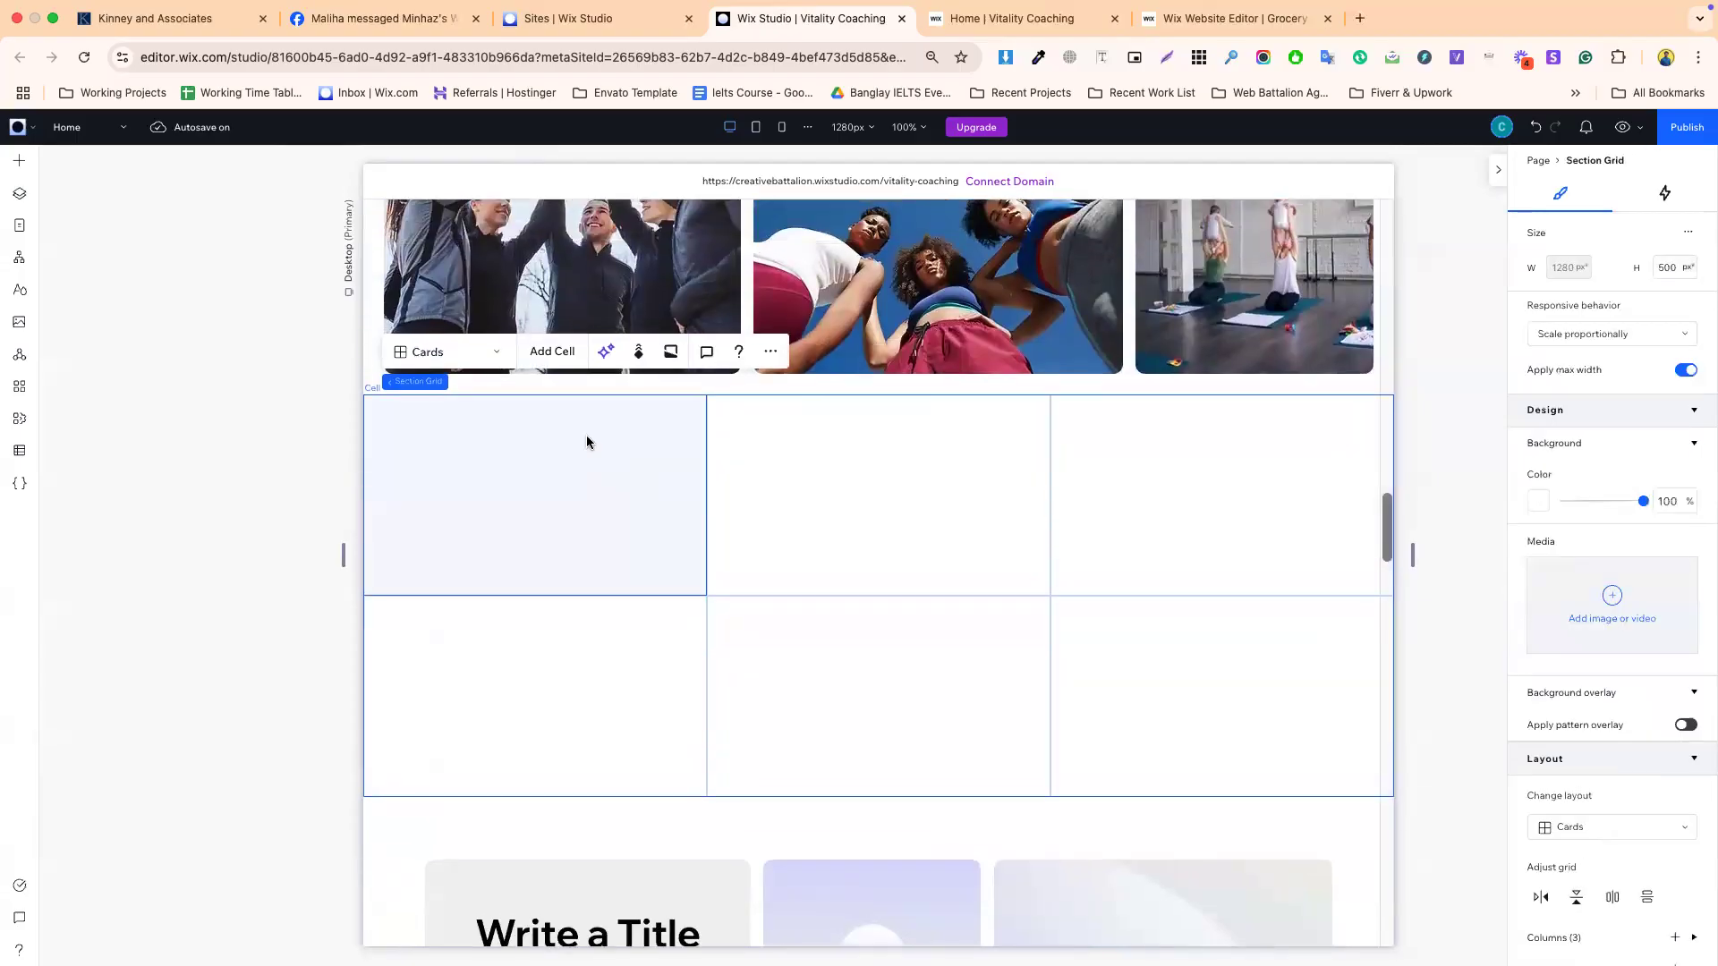
left_click(477, 356)
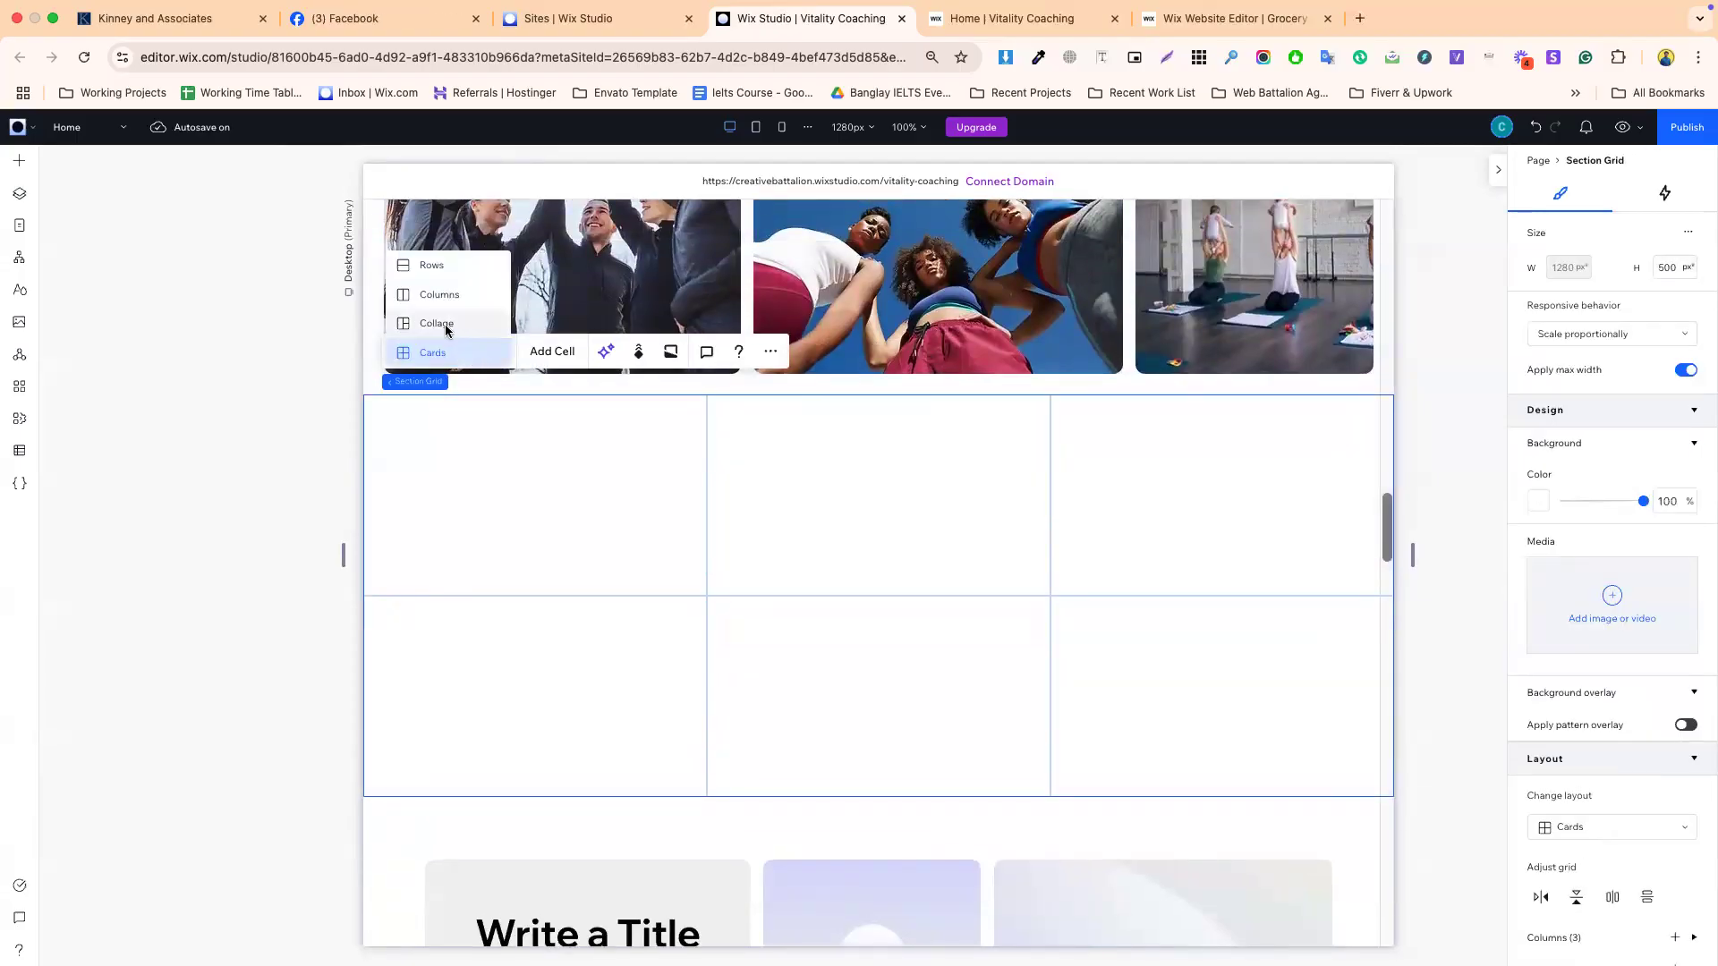
left_click(446, 325)
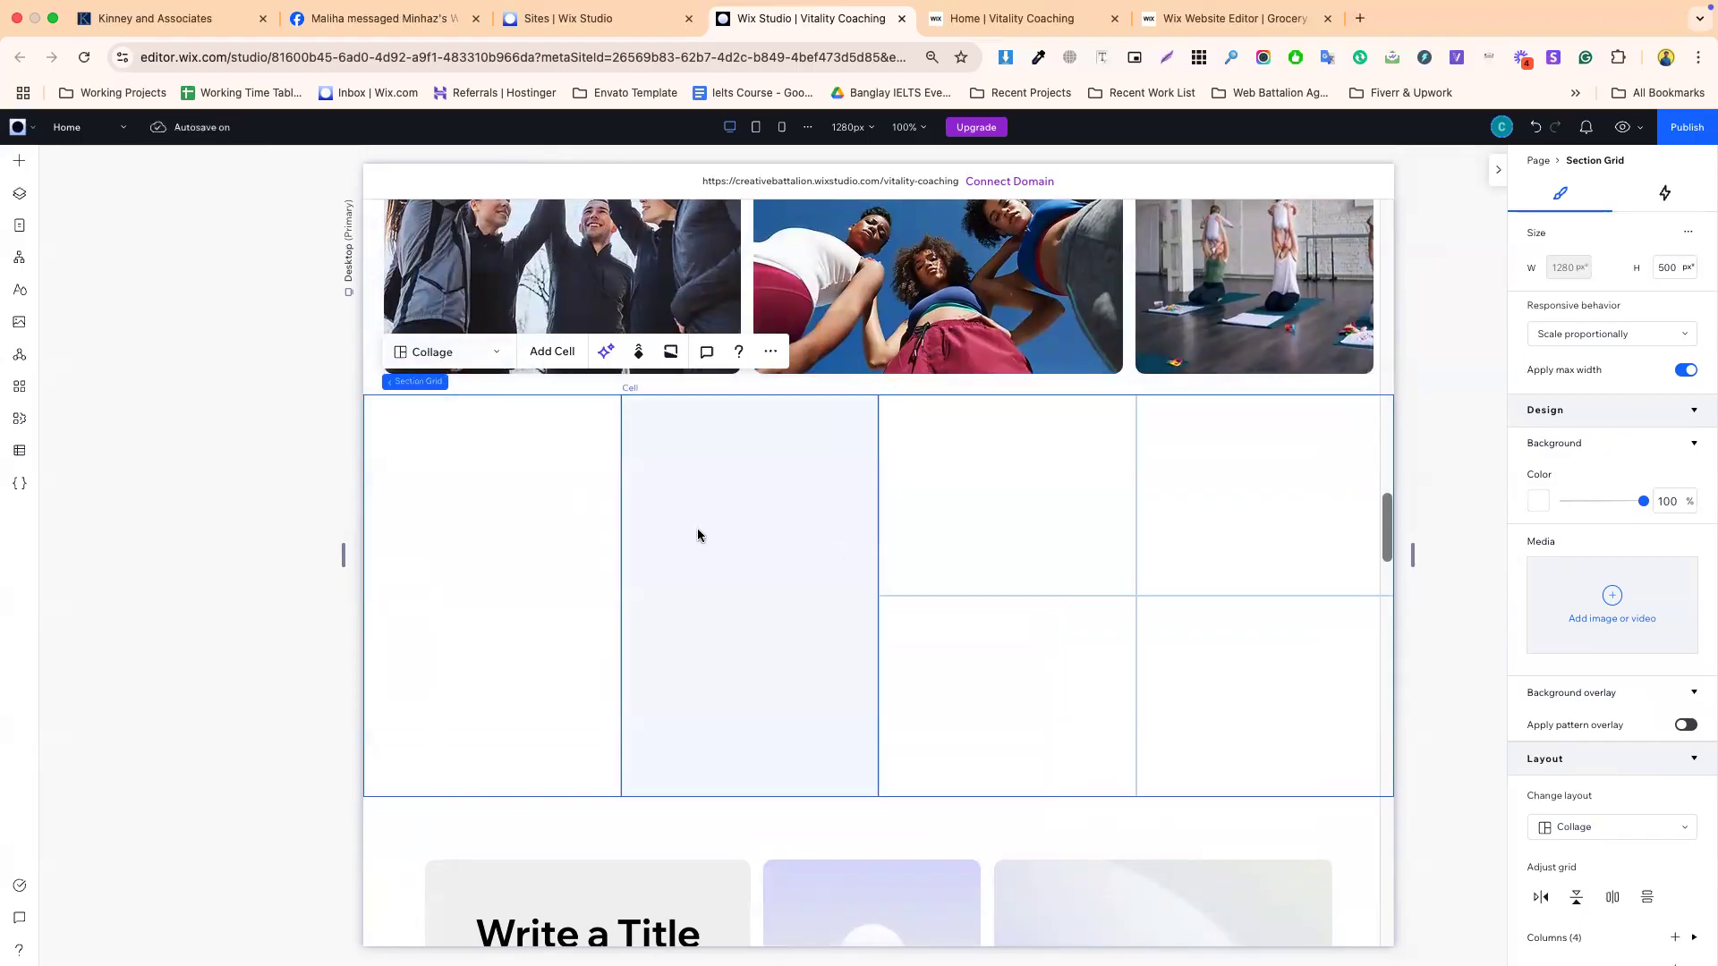
left_click(452, 352)
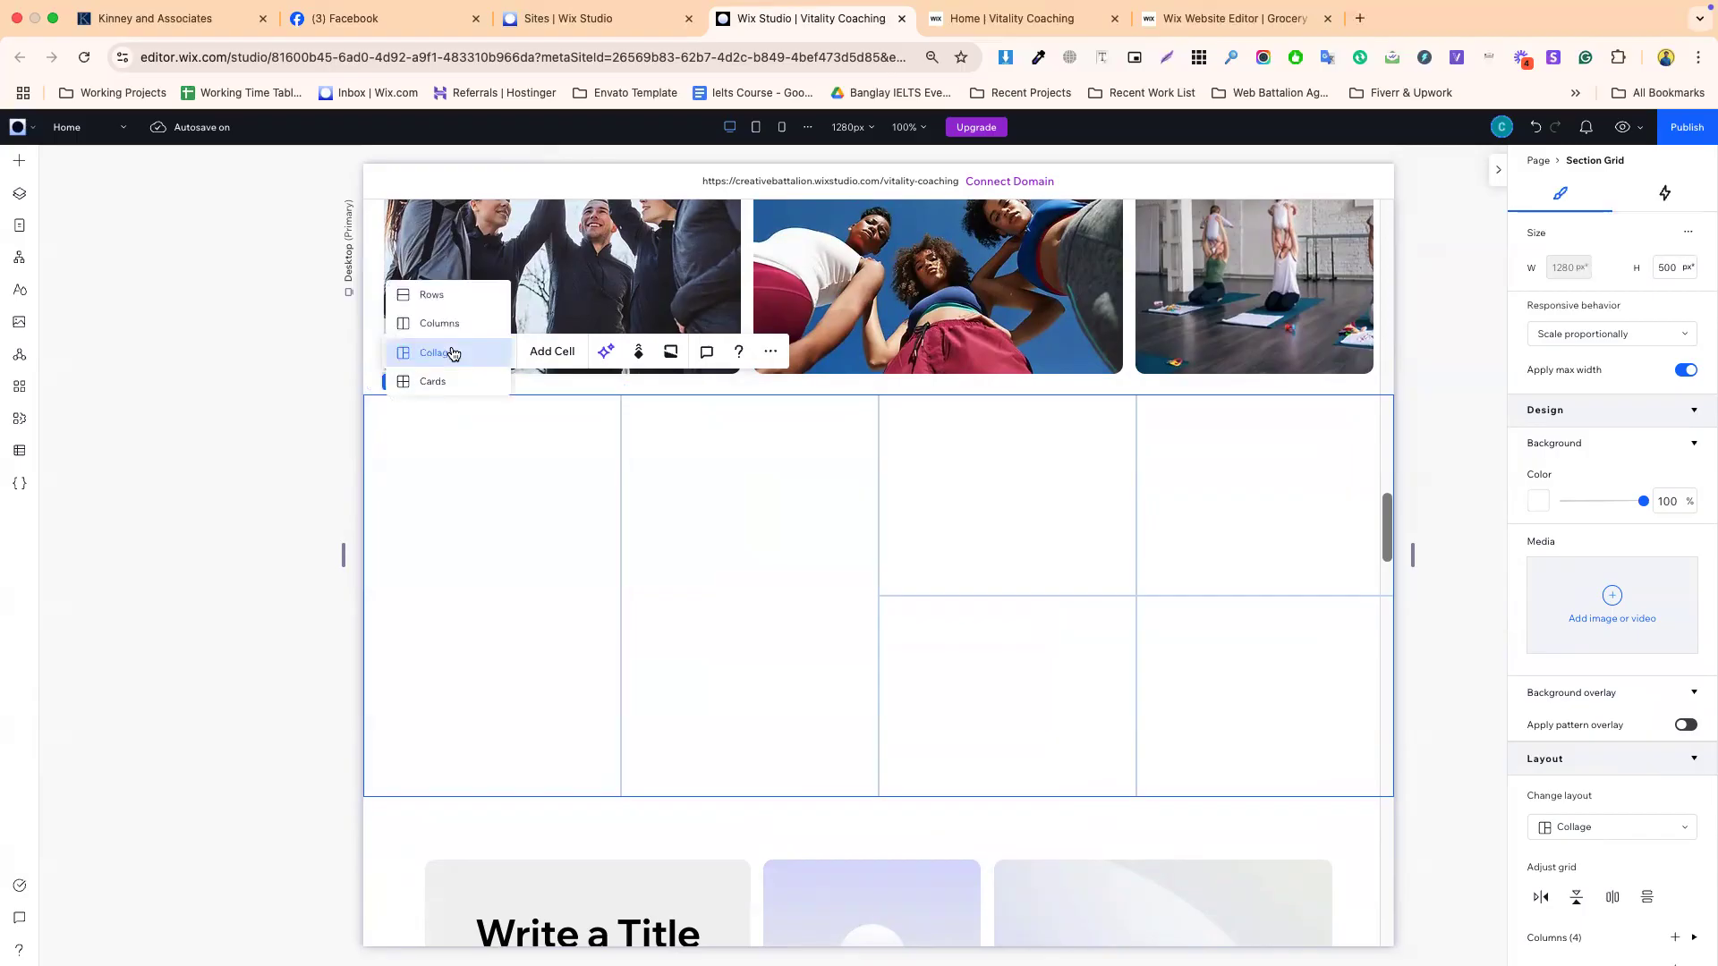
left_click(817, 839)
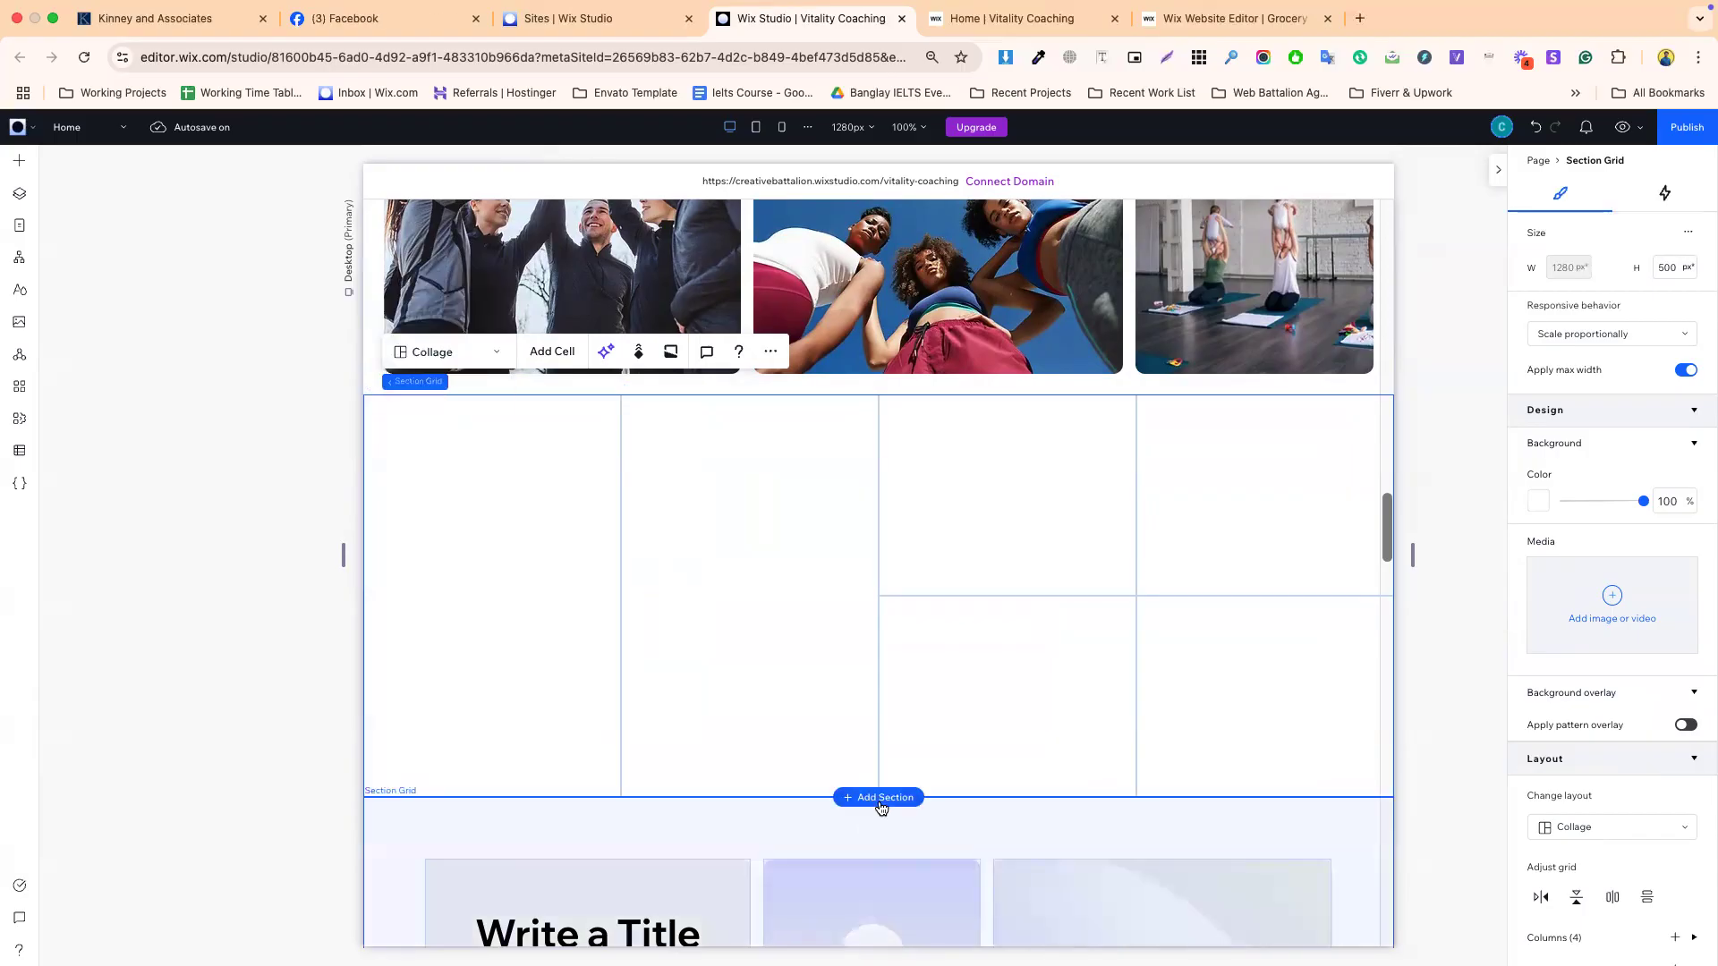
- Add another blank section directly below the new collage grid and apply the two-column section grid to it
left_click(881, 803)
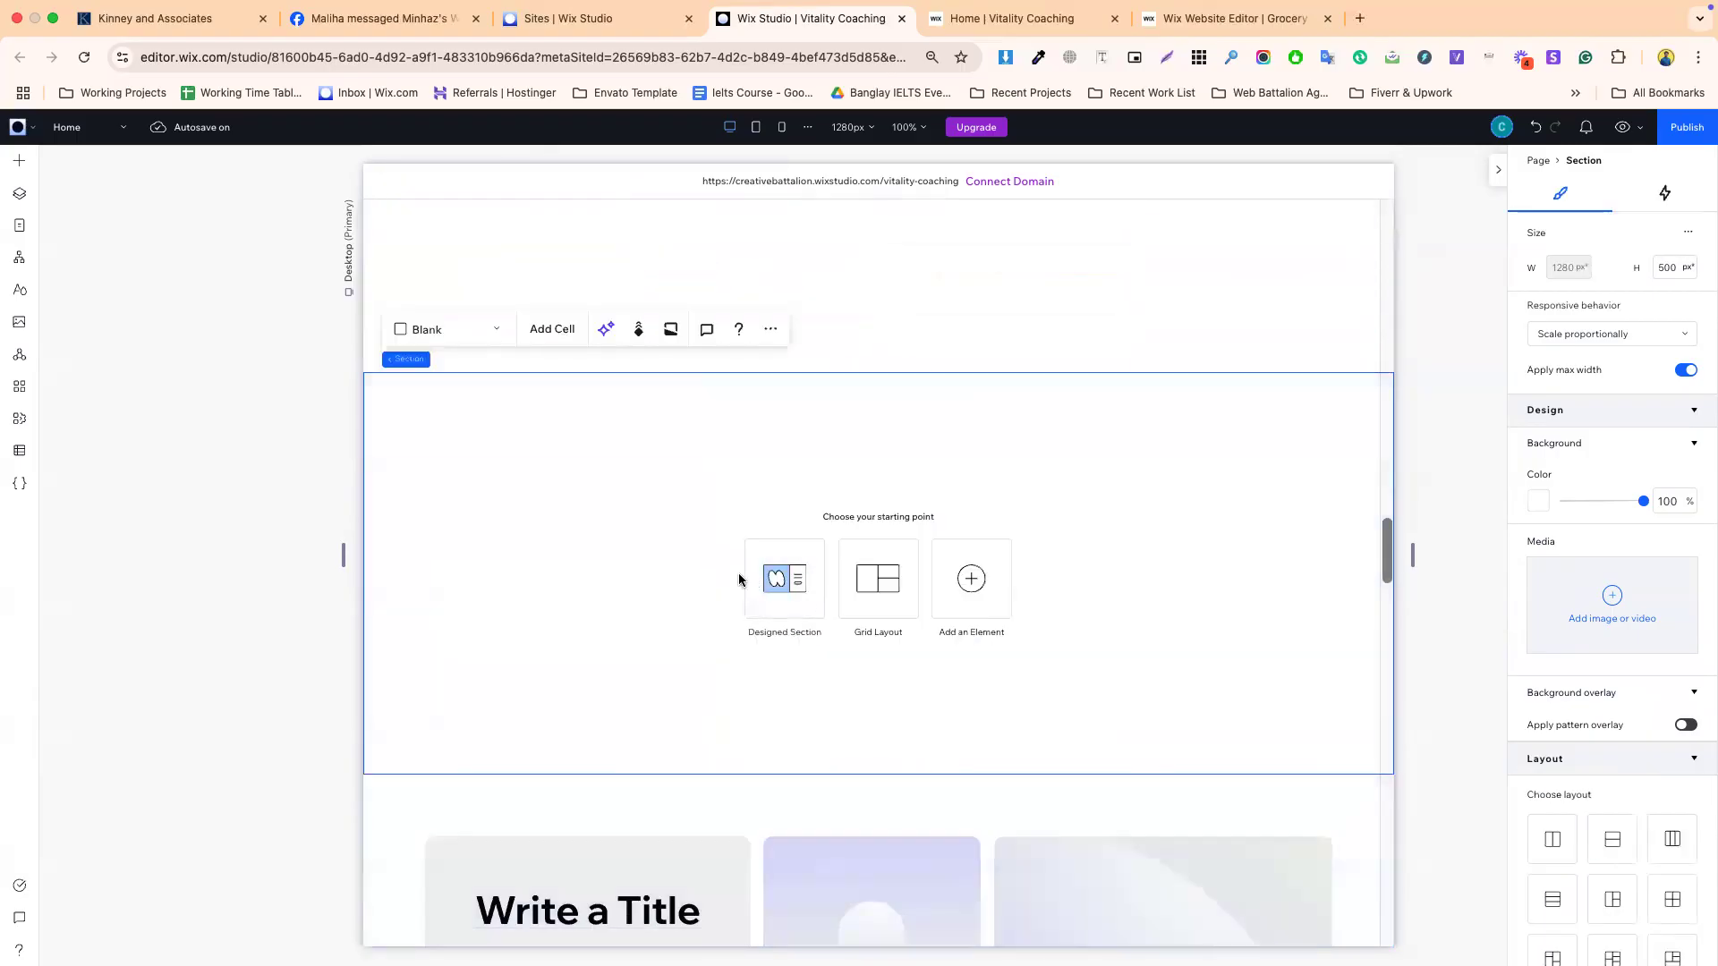
left_click(874, 603)
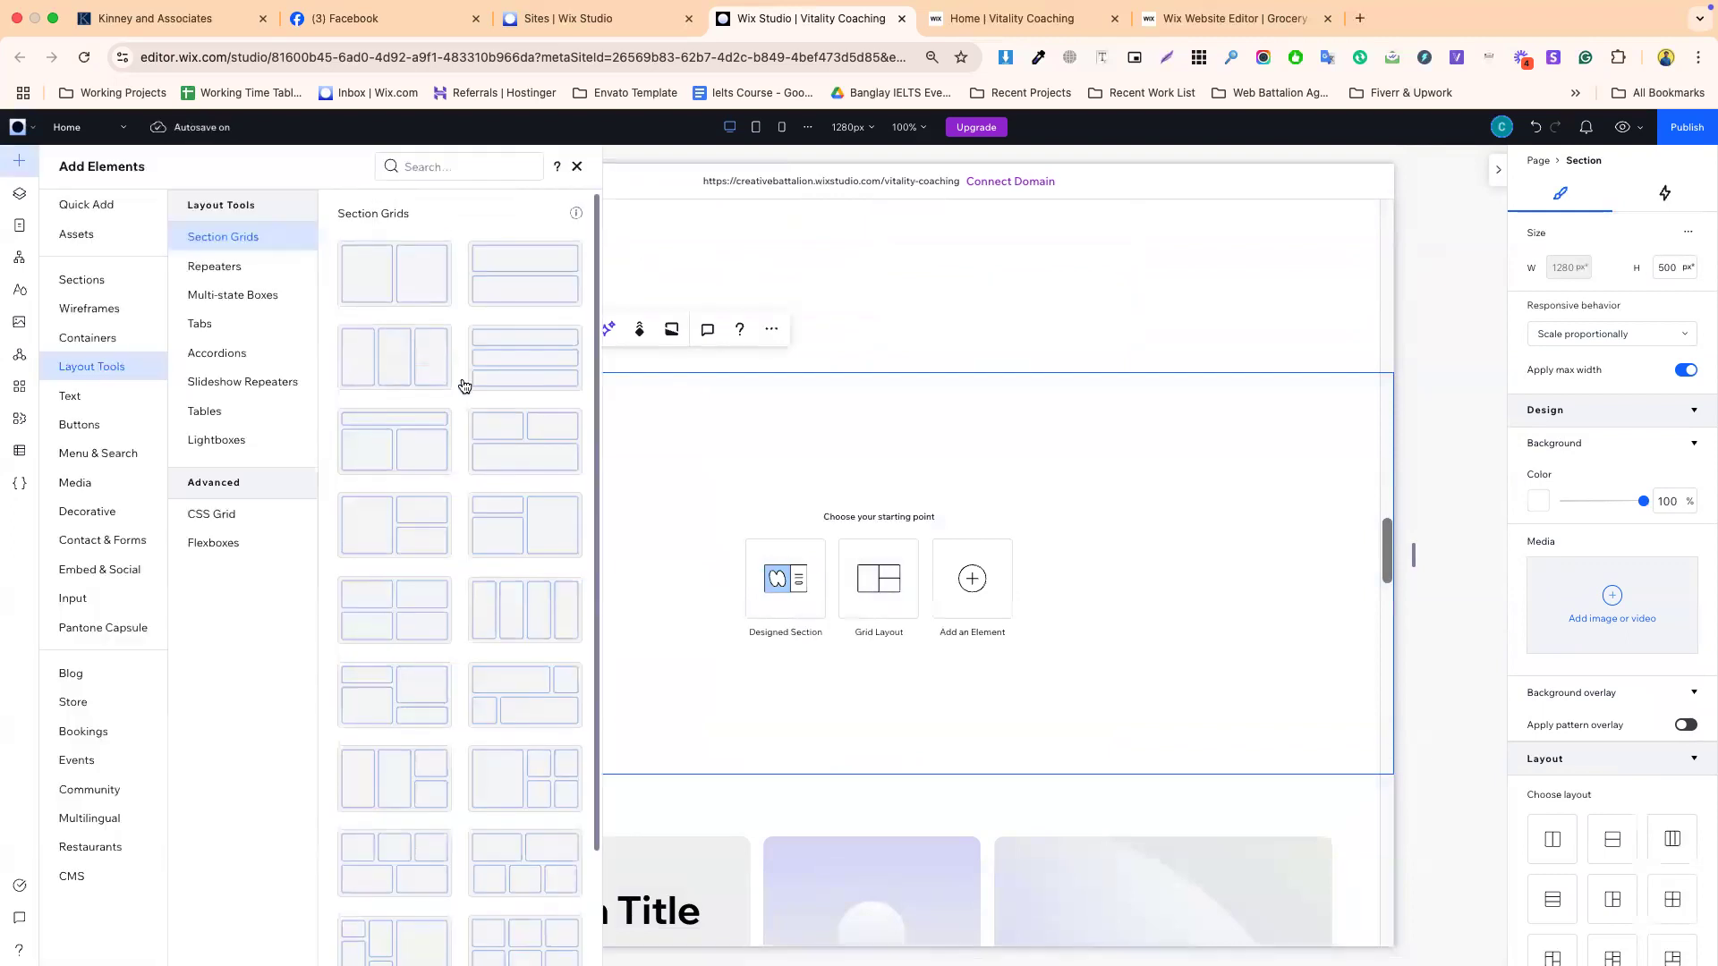
left_click(425, 283)
left_click_drag(451, 325, 966, 603)
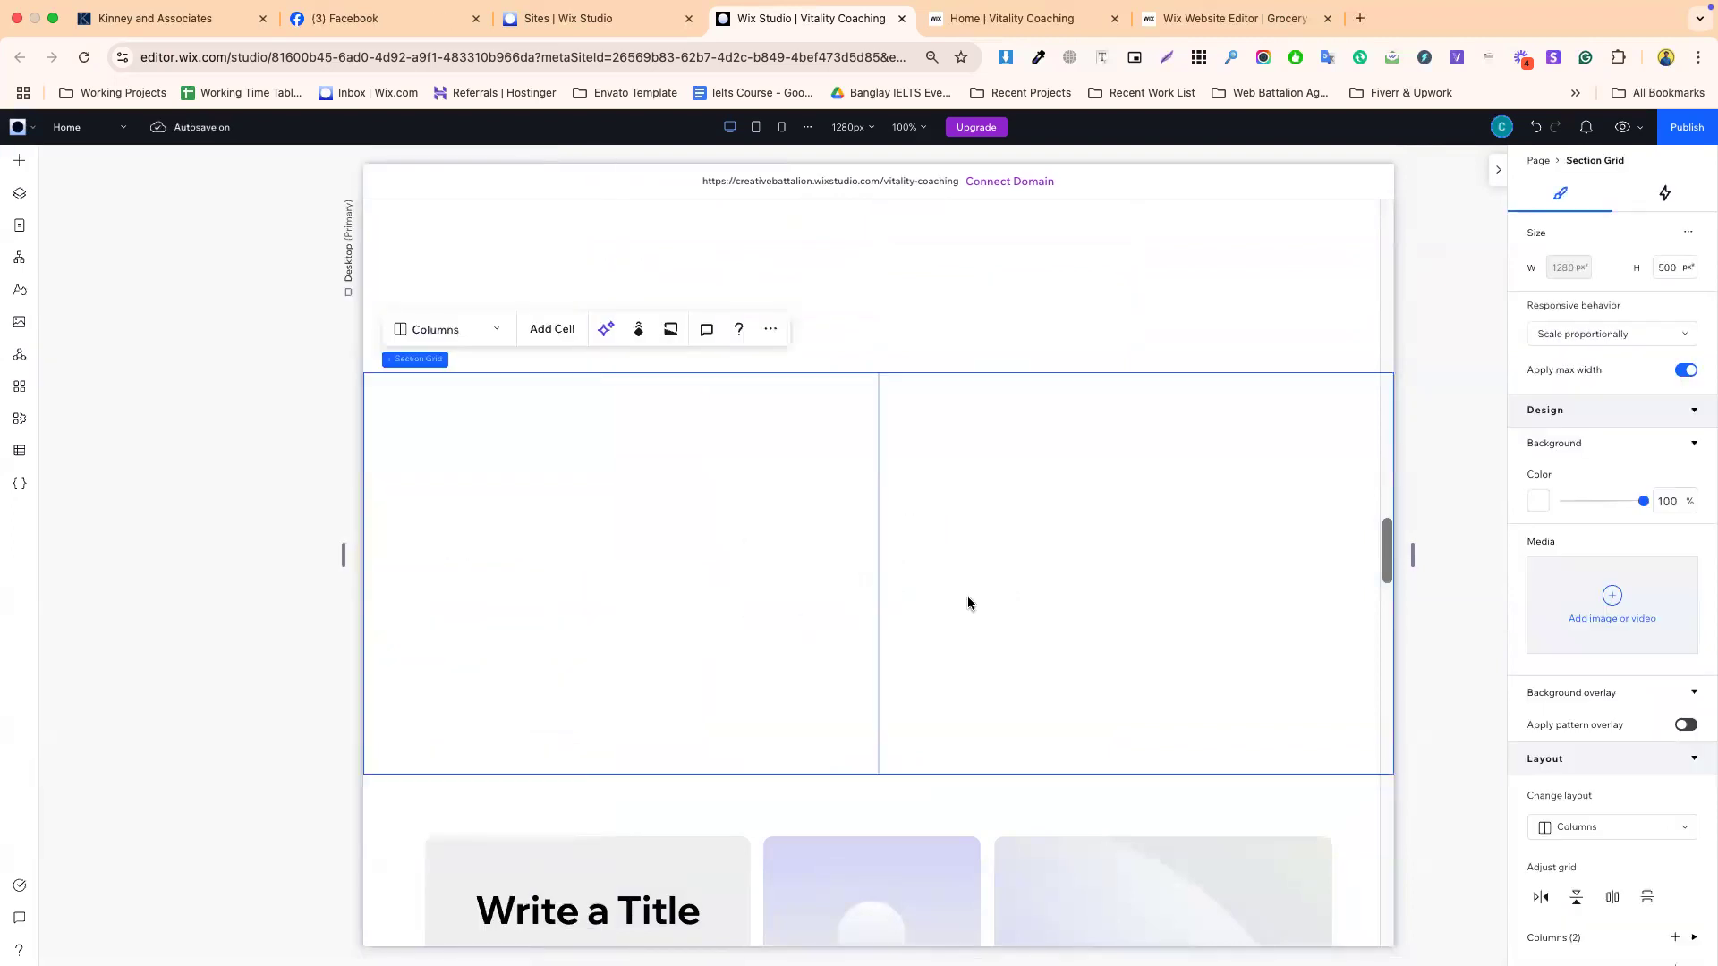
- Add a third cell on the right side of the new two-column section grid
left_click(459, 331)
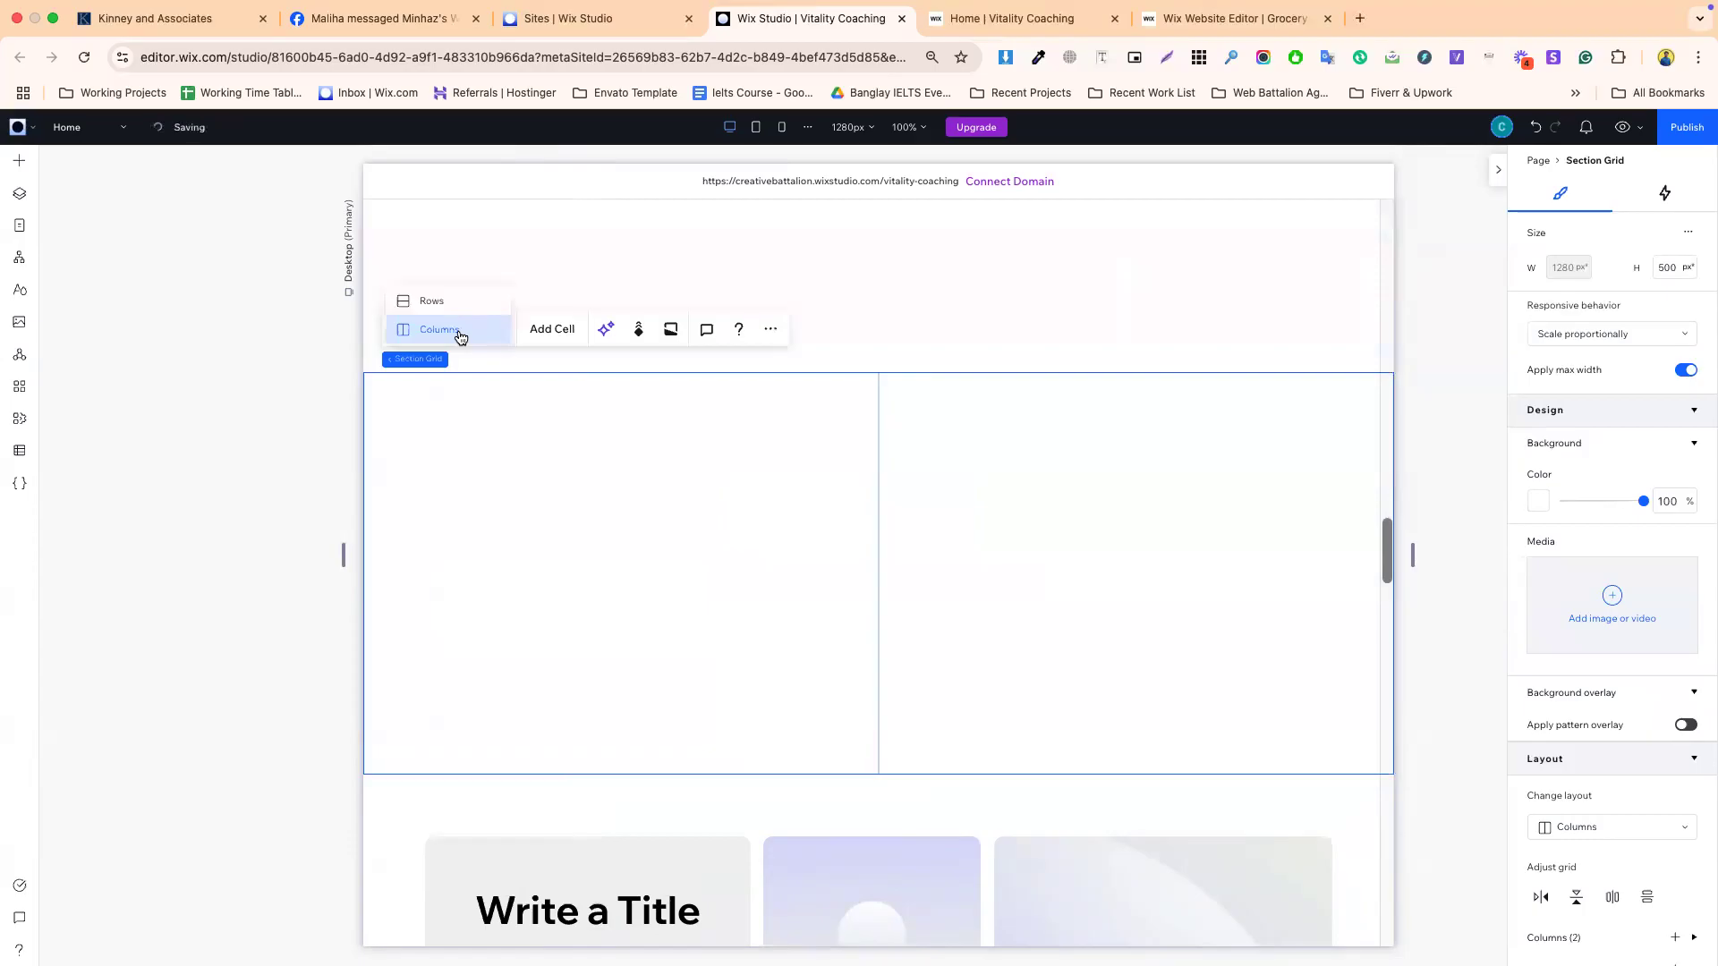
left_click(543, 331)
left_click(542, 330)
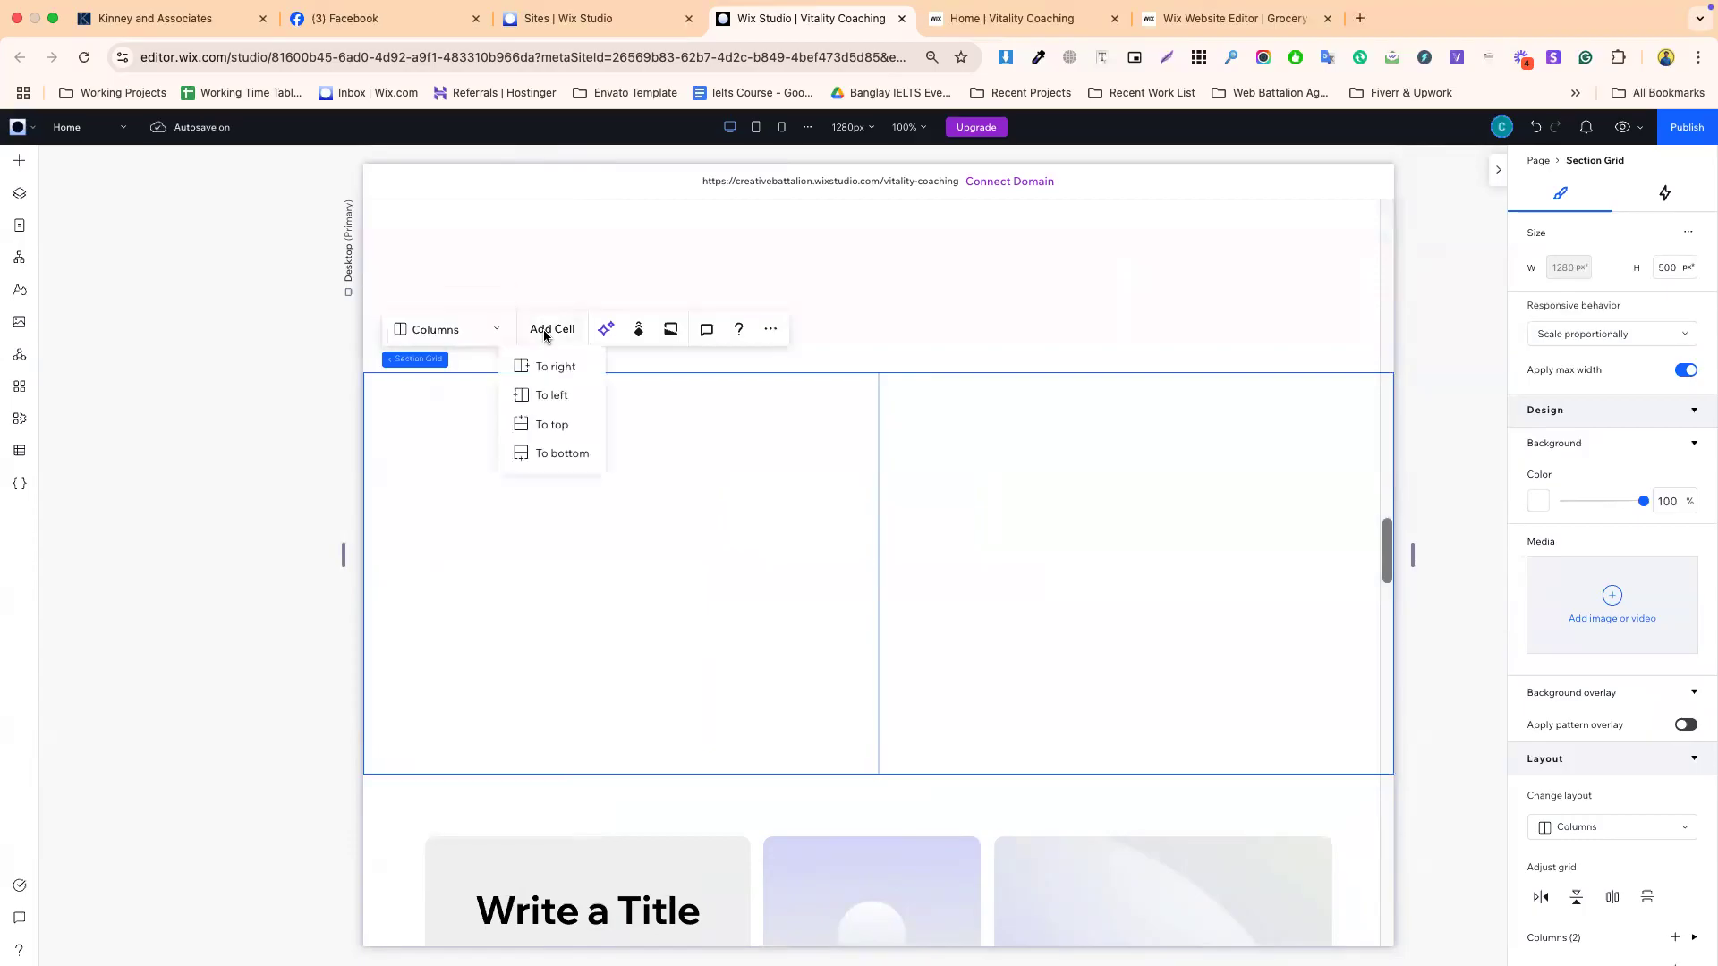
left_click(553, 368)
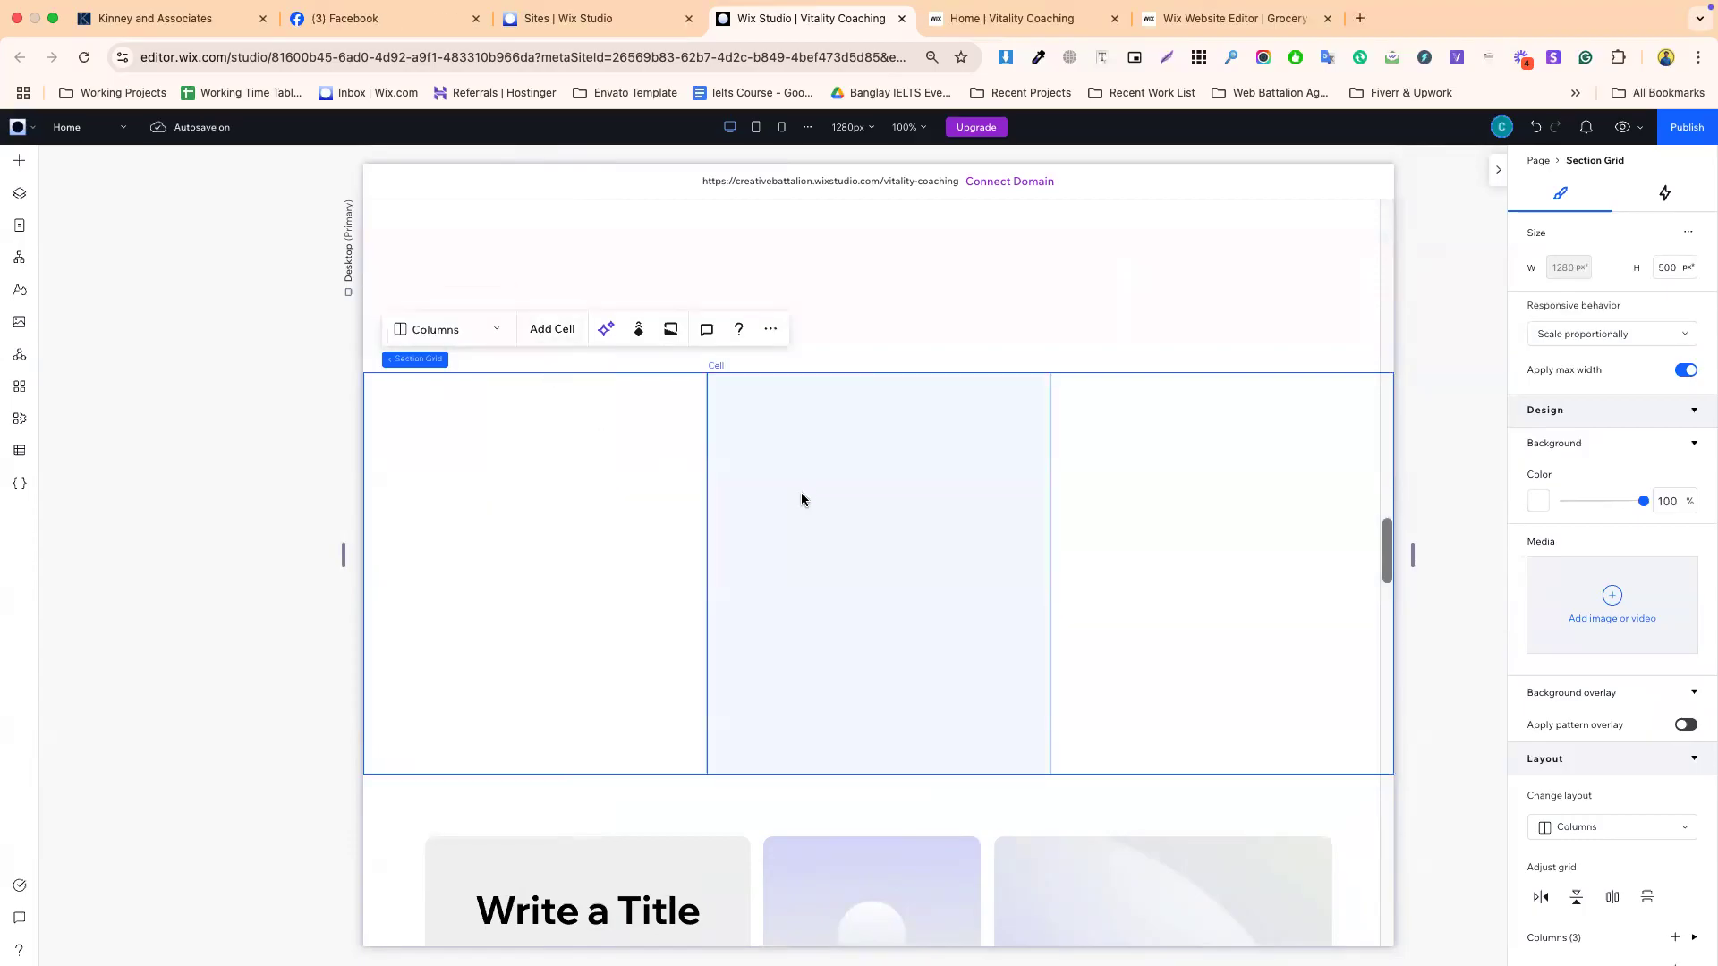
- Split the first cell of the three-column section grid horizontally
left_click(599, 455)
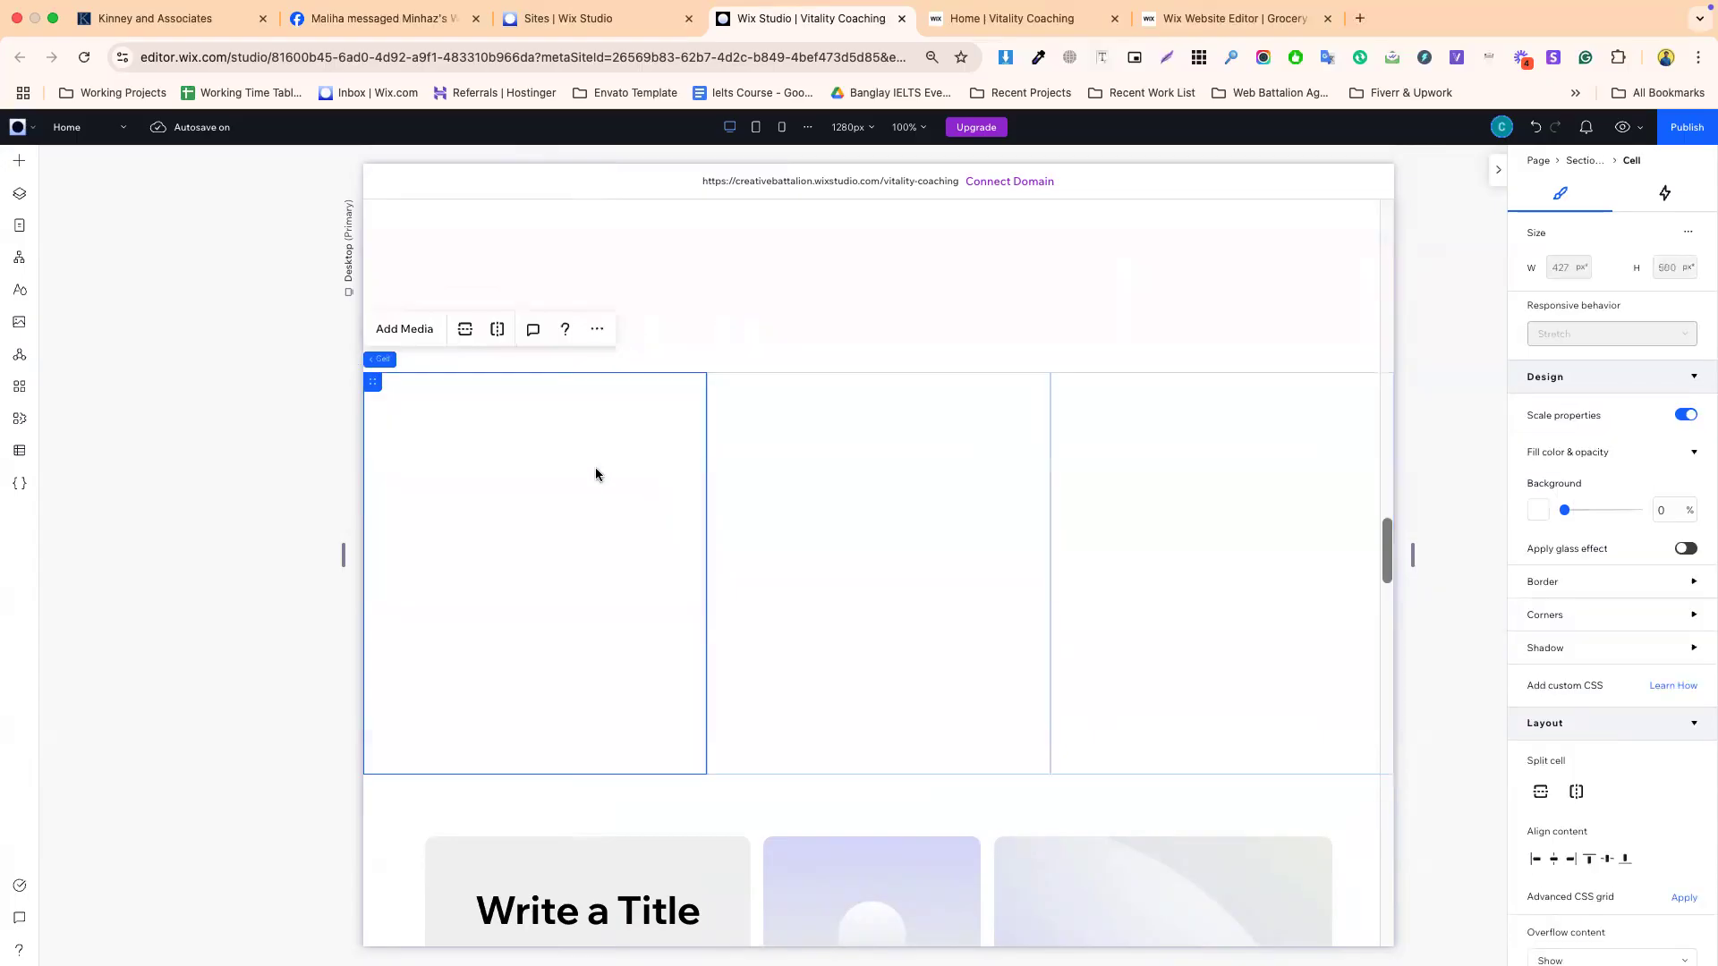
right_click(596, 474)
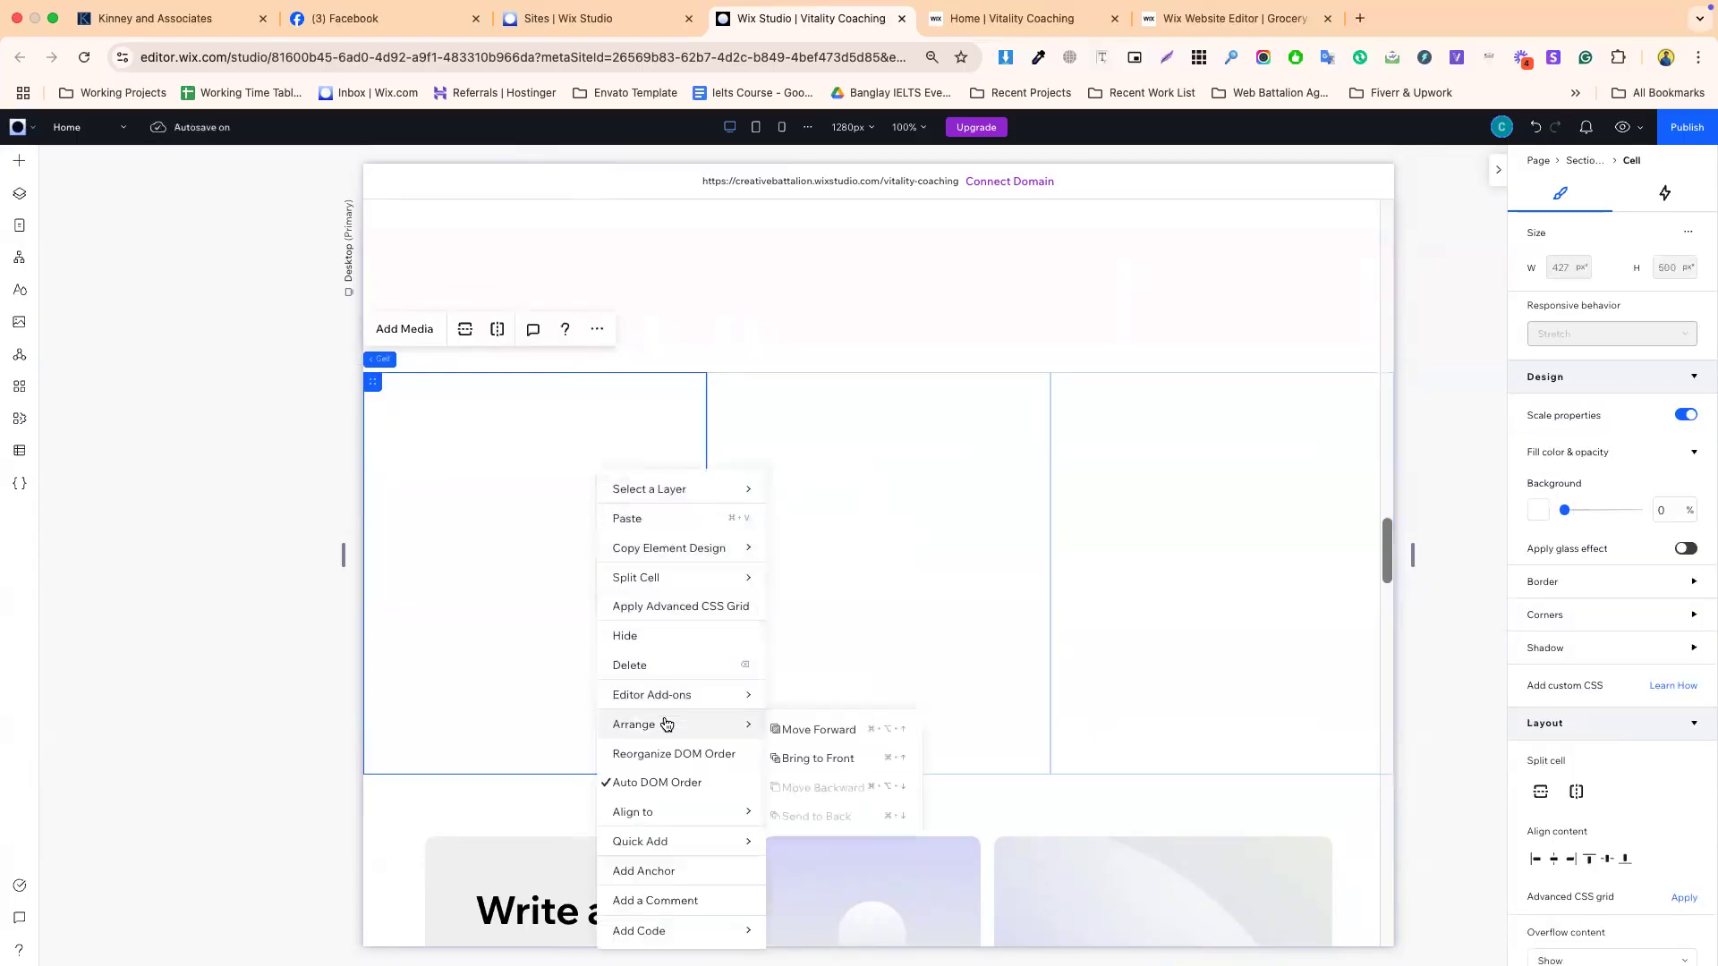
mouse_move(734, 580)
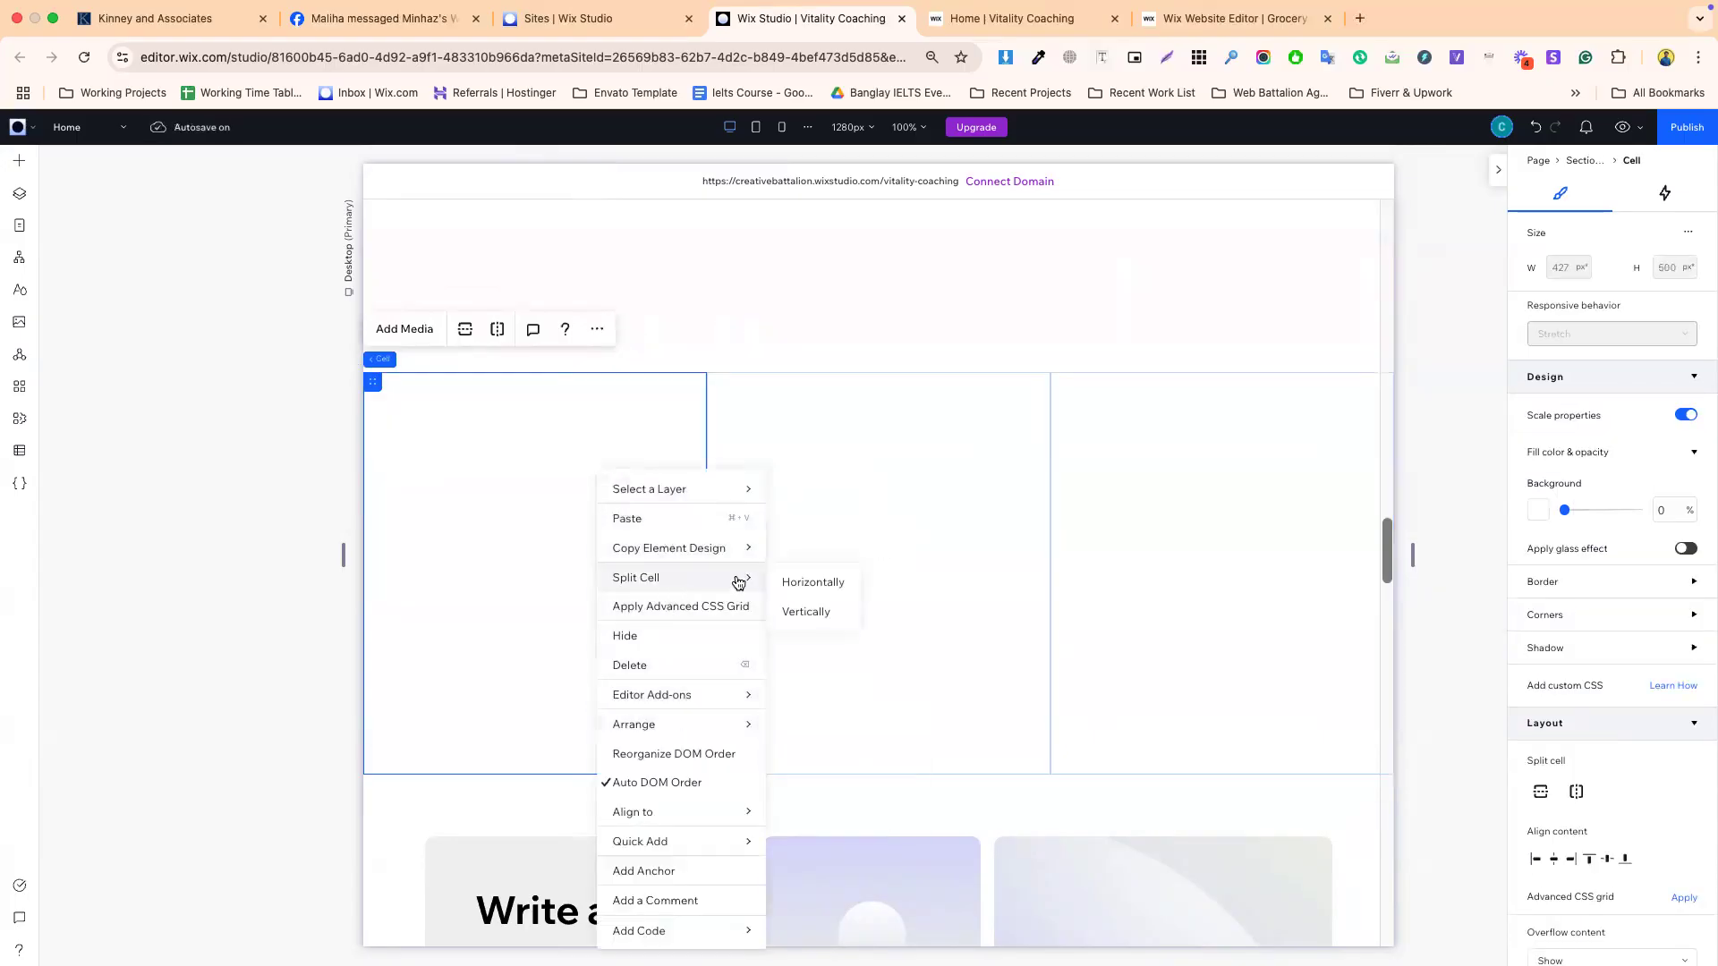
left_click(807, 587)
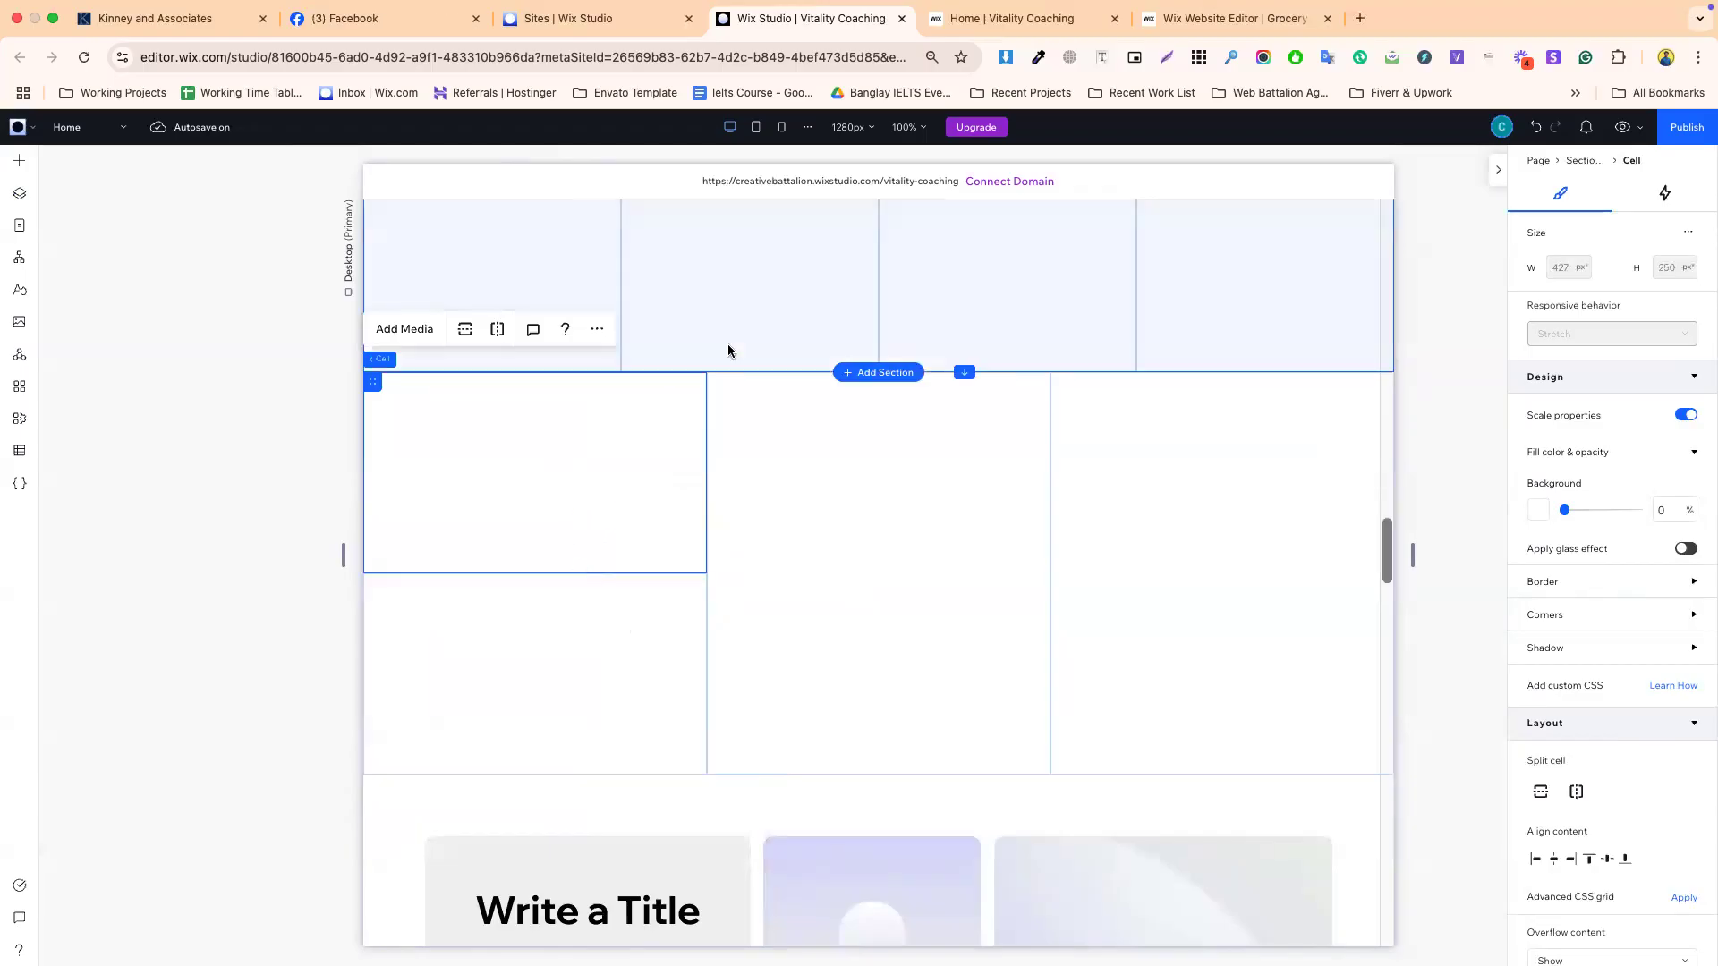
left_click(748, 447)
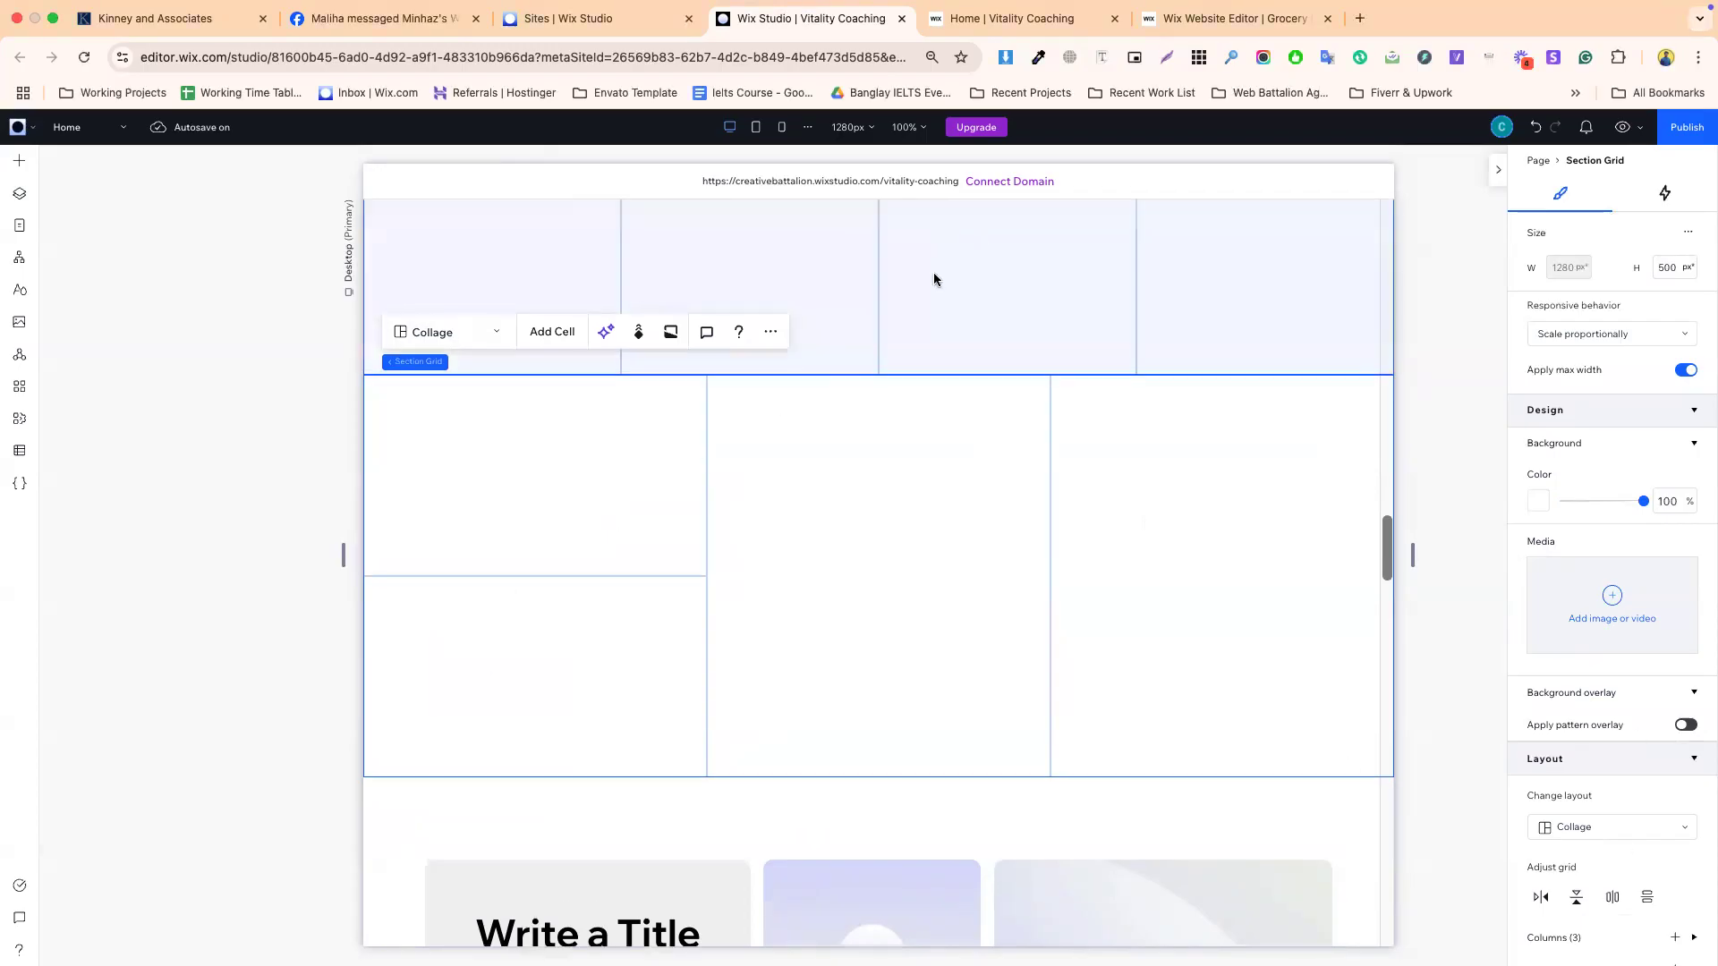
- Delete the two-column section grid with the desert images above the OUR RANGE section
scroll(798, 618, "down", 10)
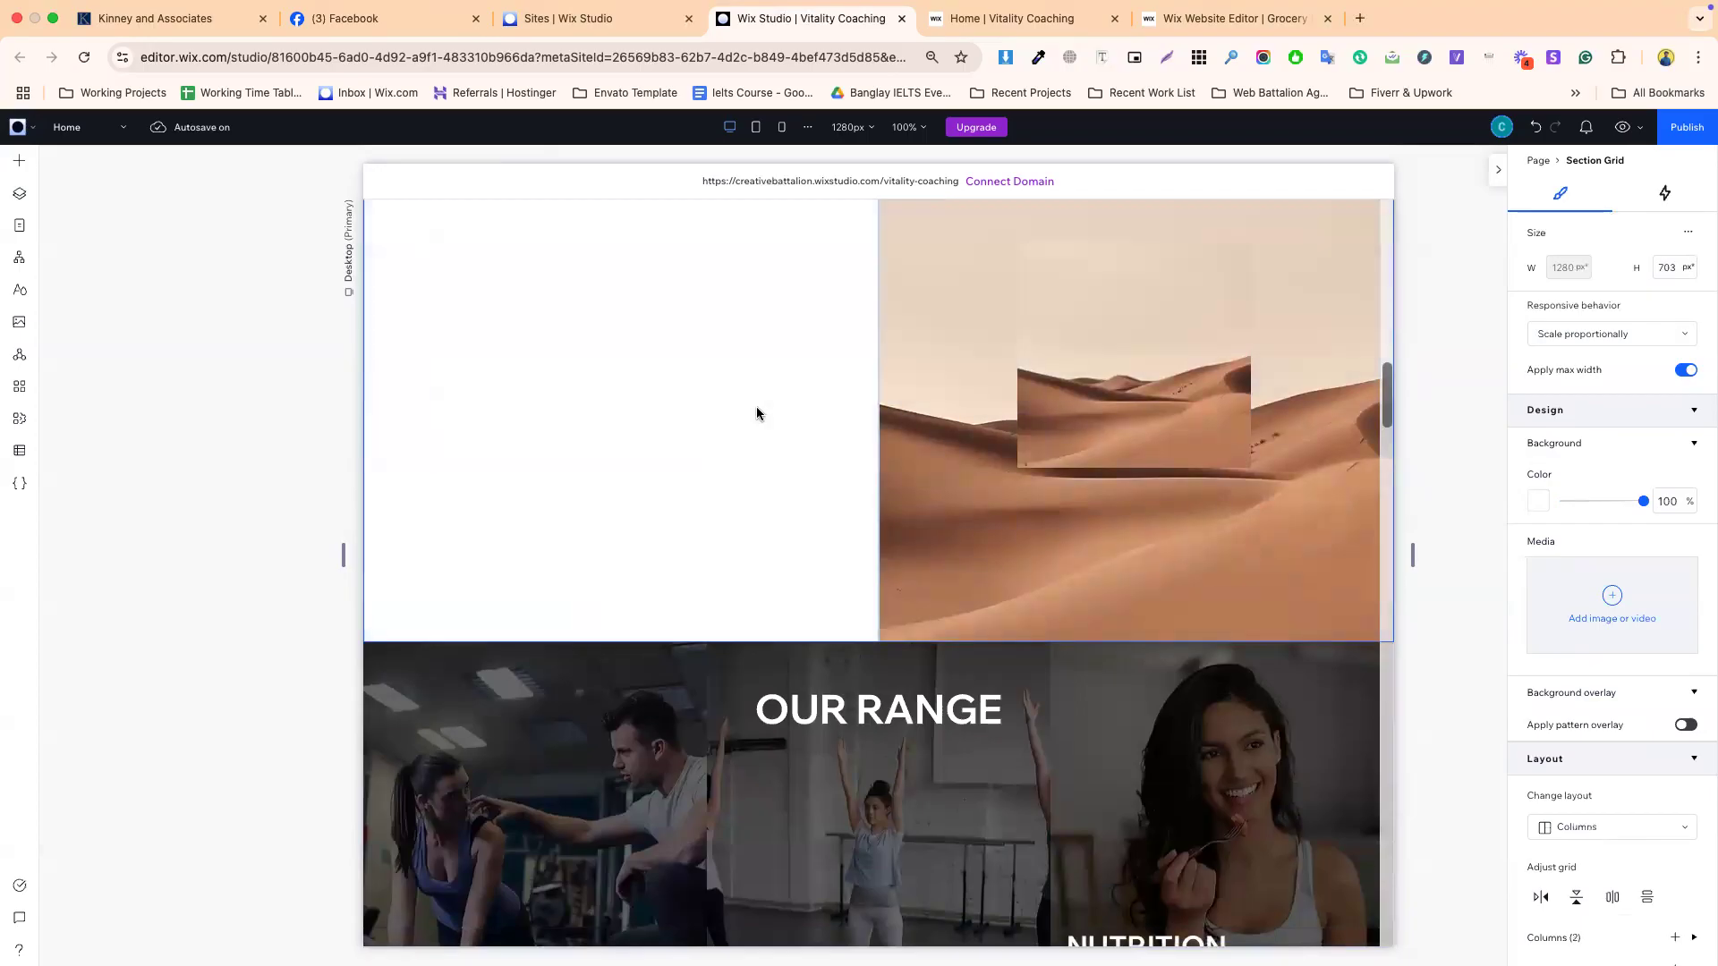
right_click(756, 413)
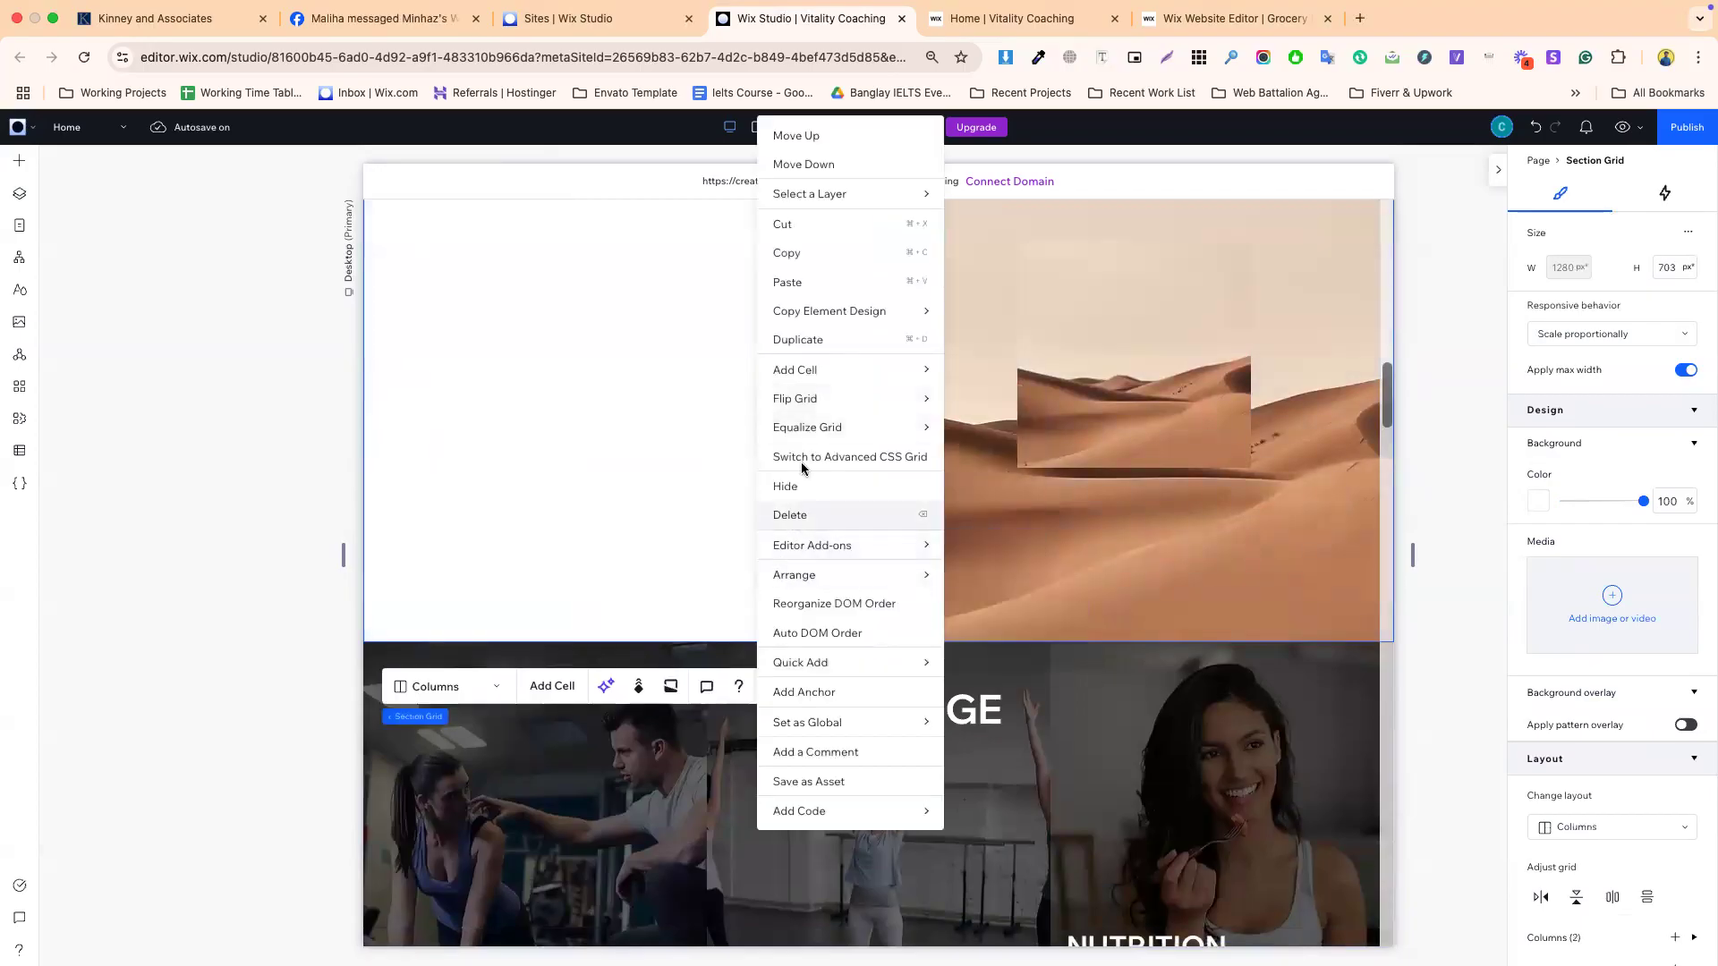
left_click(857, 515)
- Delete the empty six-cell collage grid and the empty three-column grid, both located below the image collage
scroll(775, 607, "down", 5)
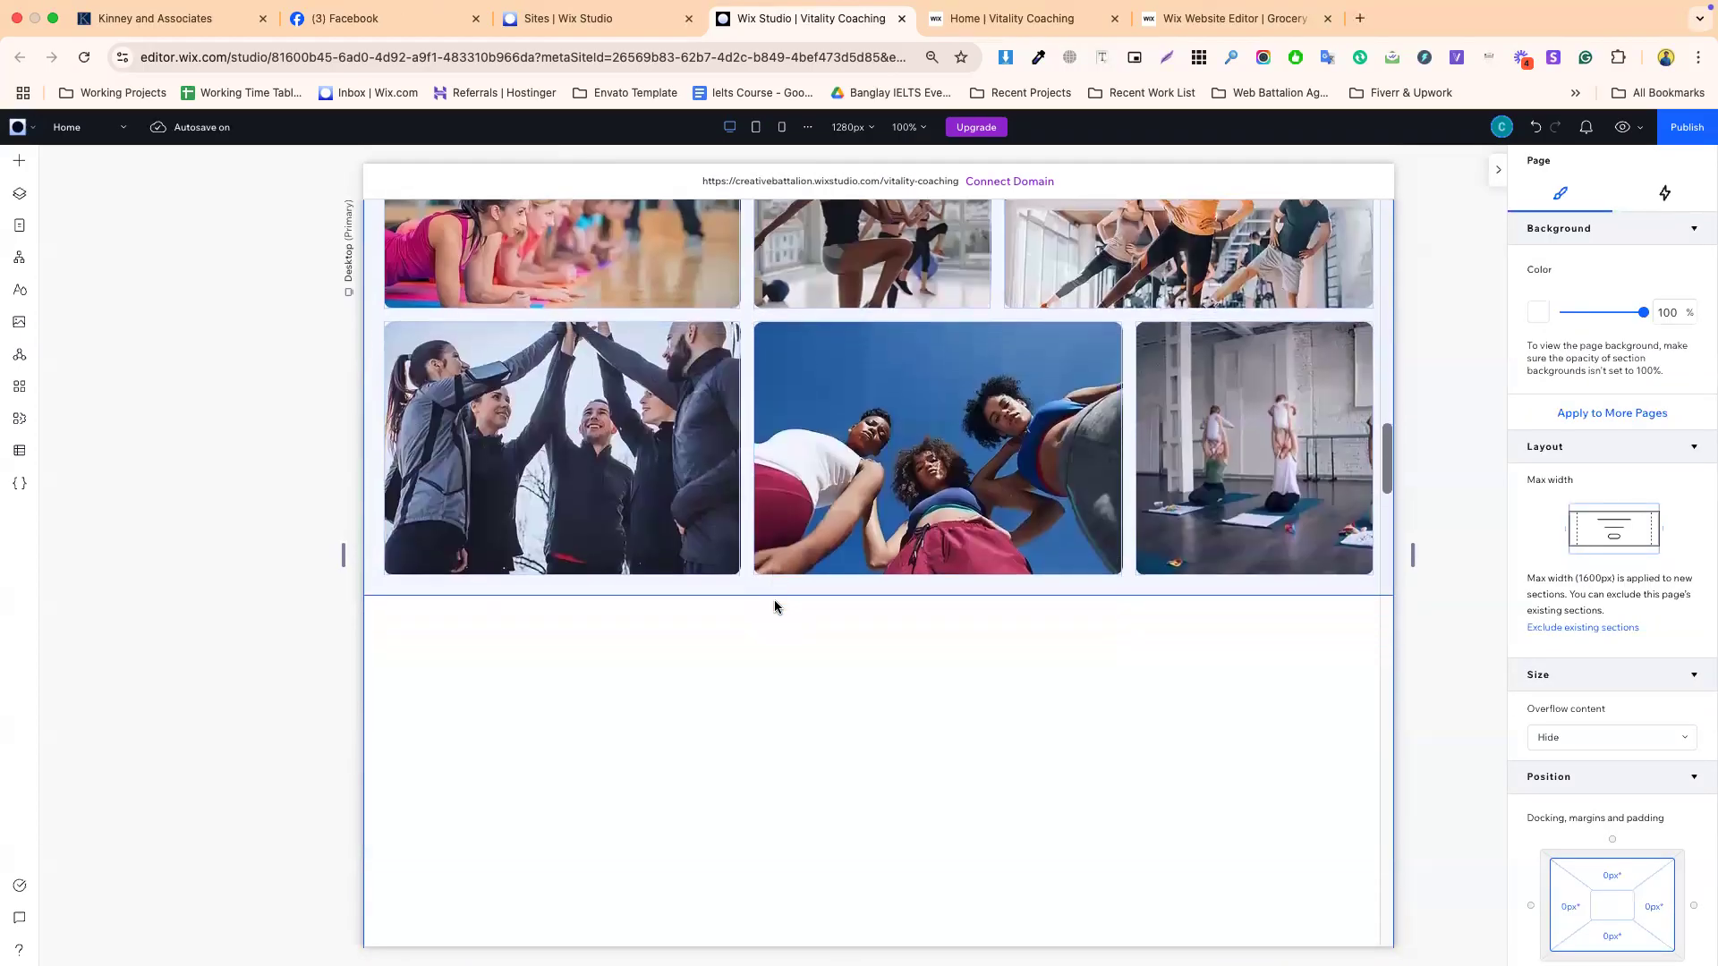
scroll(774, 606, "down", 3)
left_click(690, 525)
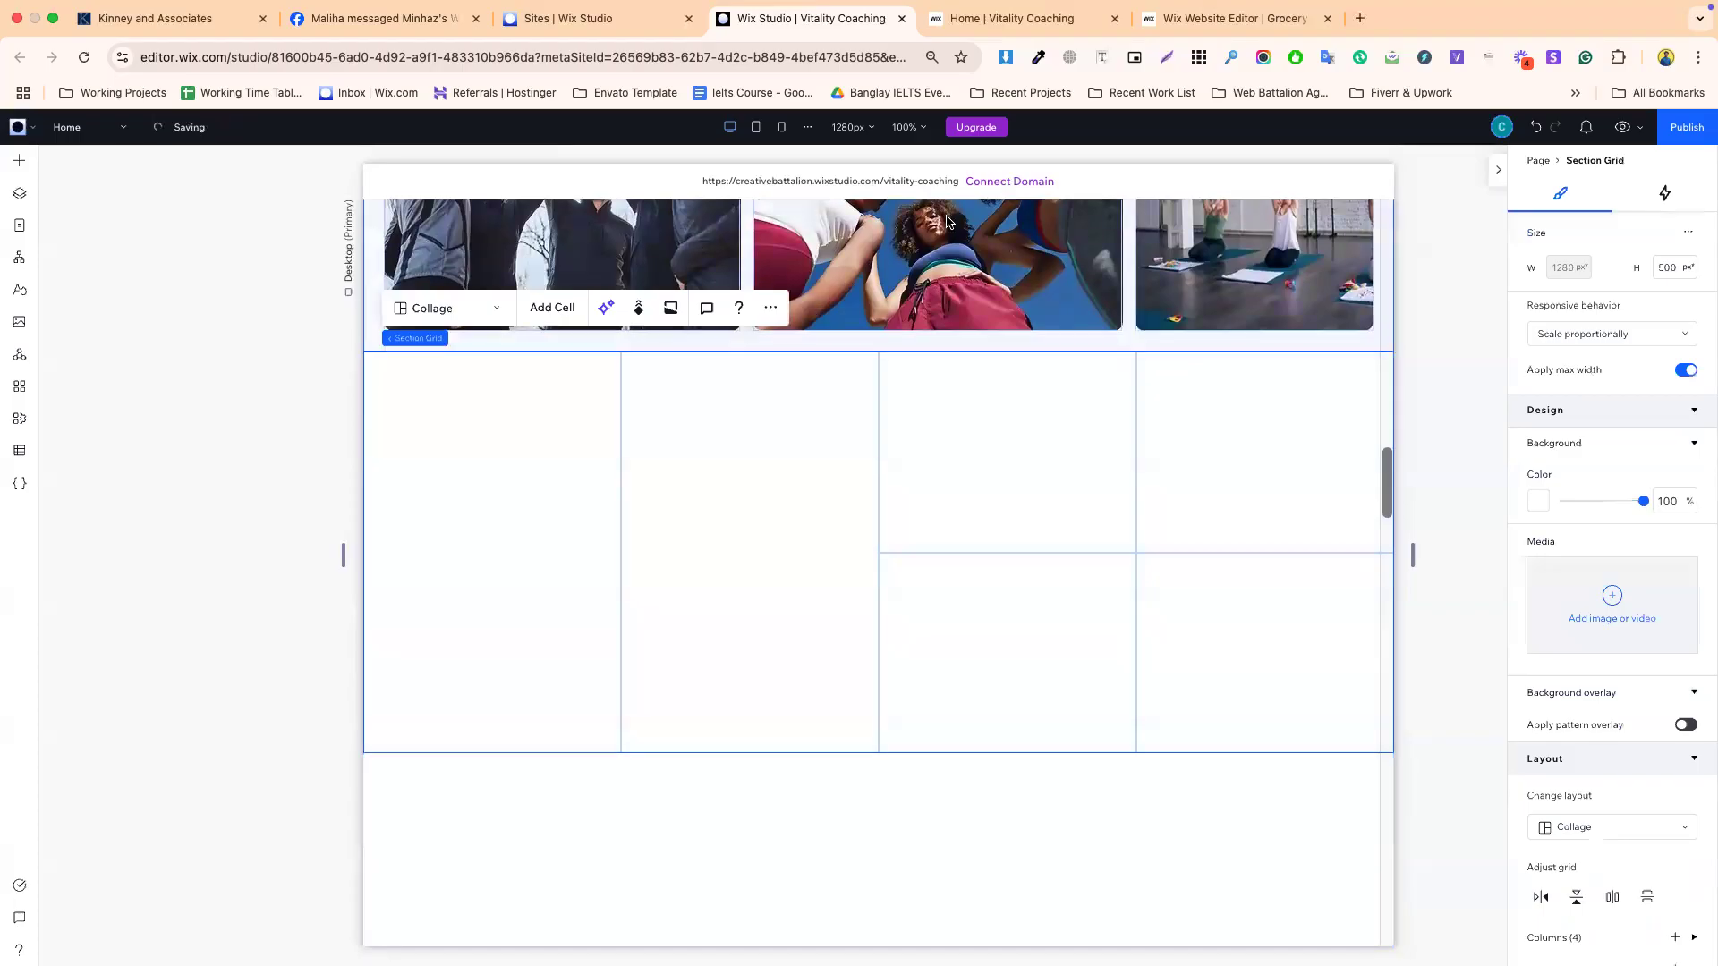
right_click(767, 380)
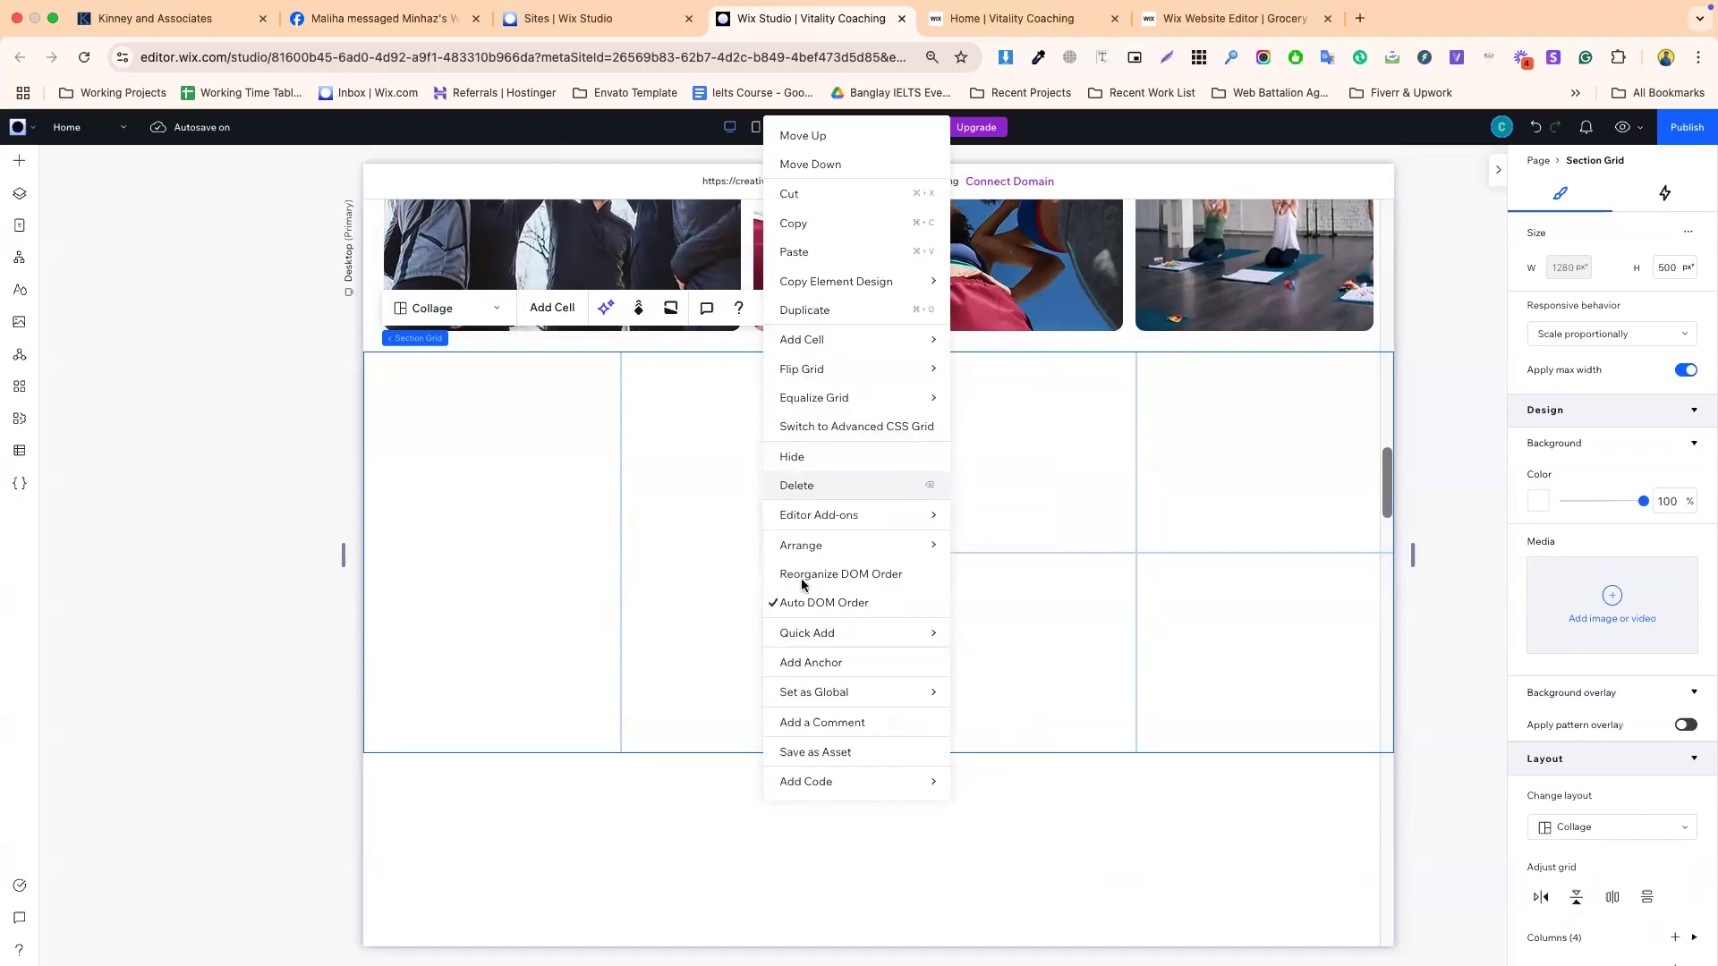
key("BackSpace")
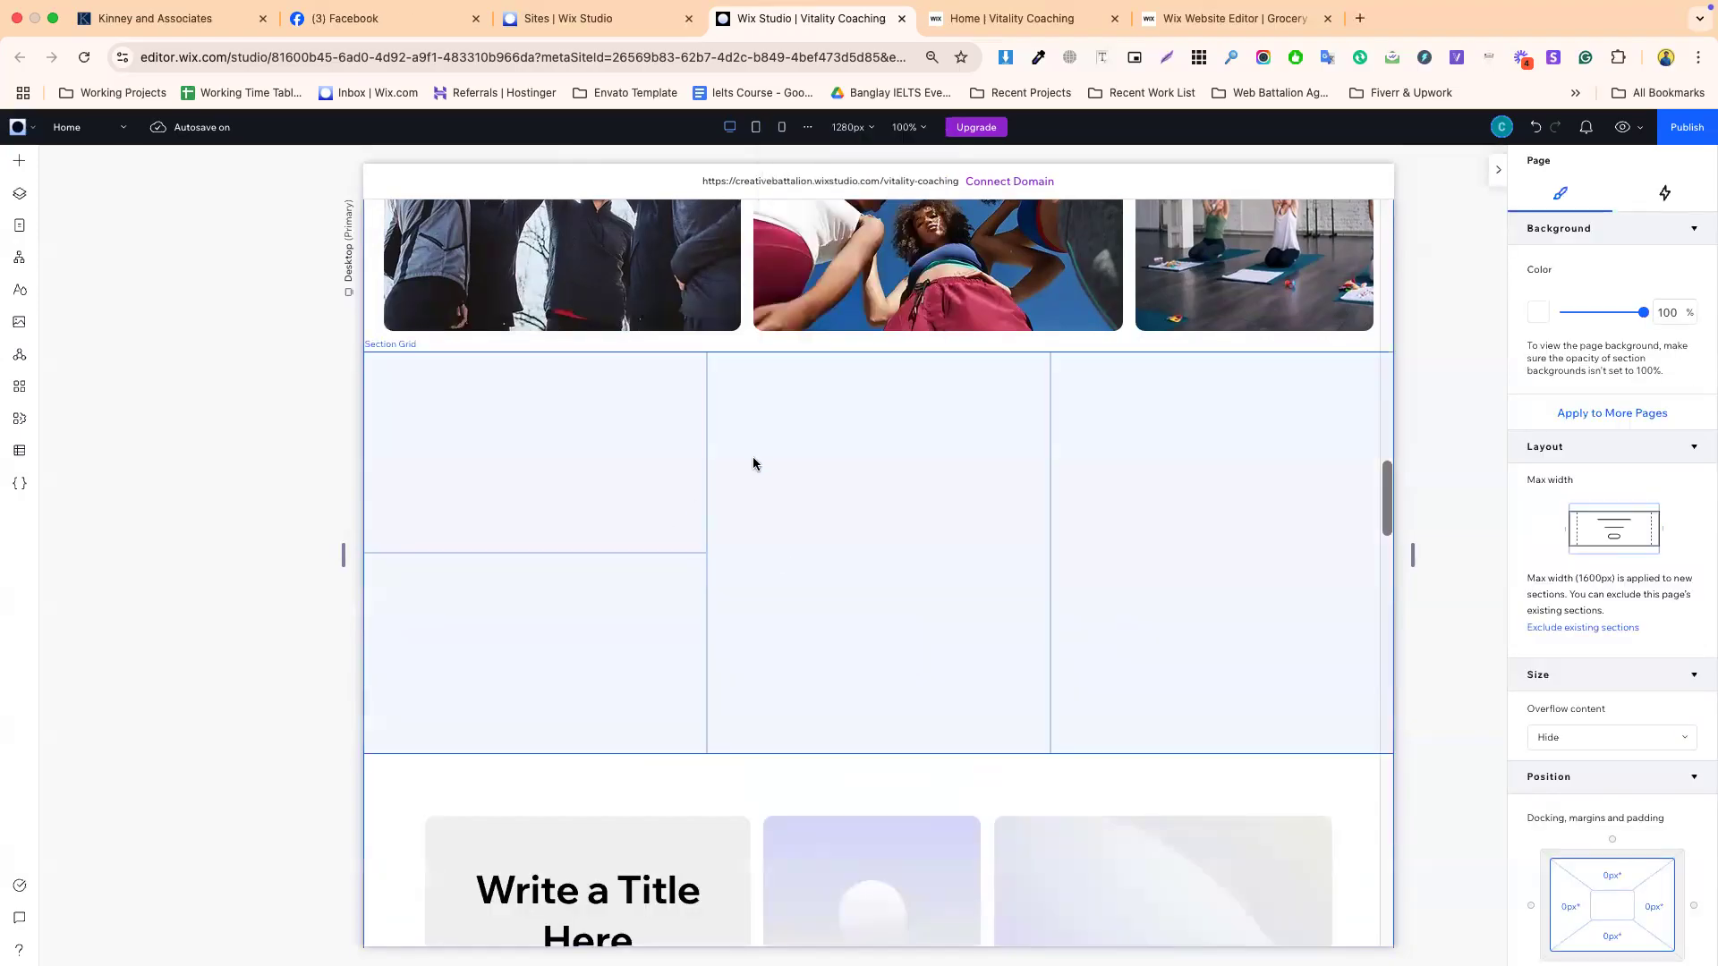
left_click(754, 464)
right_click(754, 464)
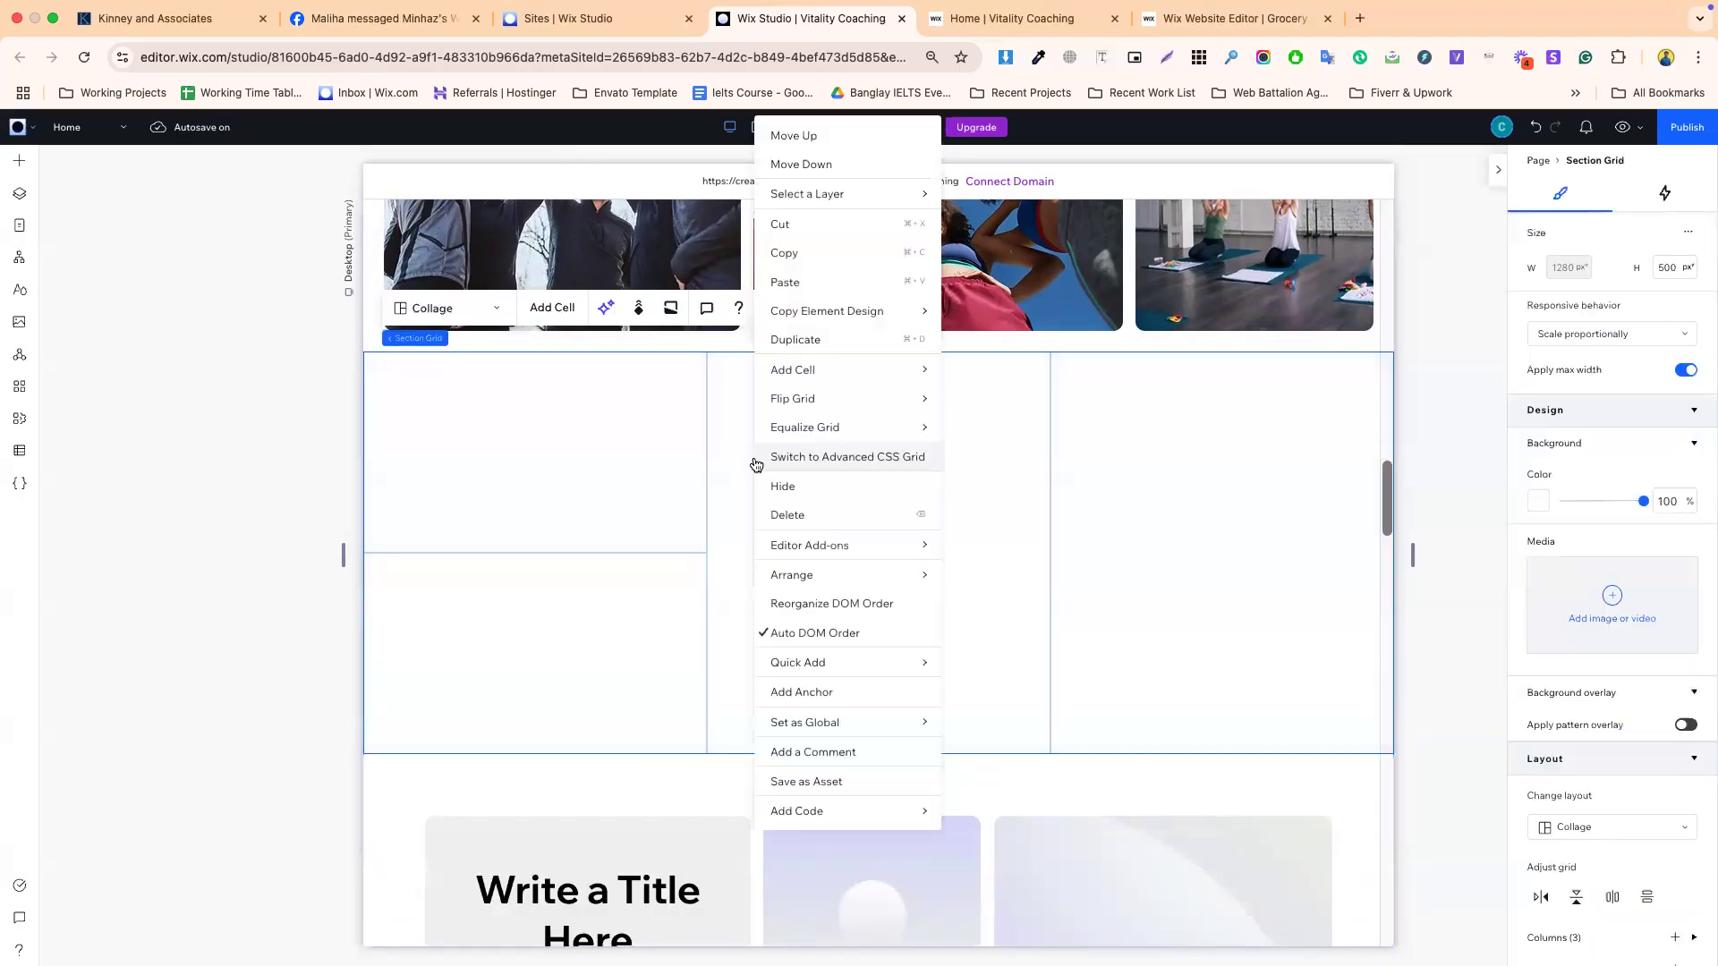
left_click(804, 516)
- Delete the wireframe collage section containing the "Write a Title Here" text
left_click(648, 388)
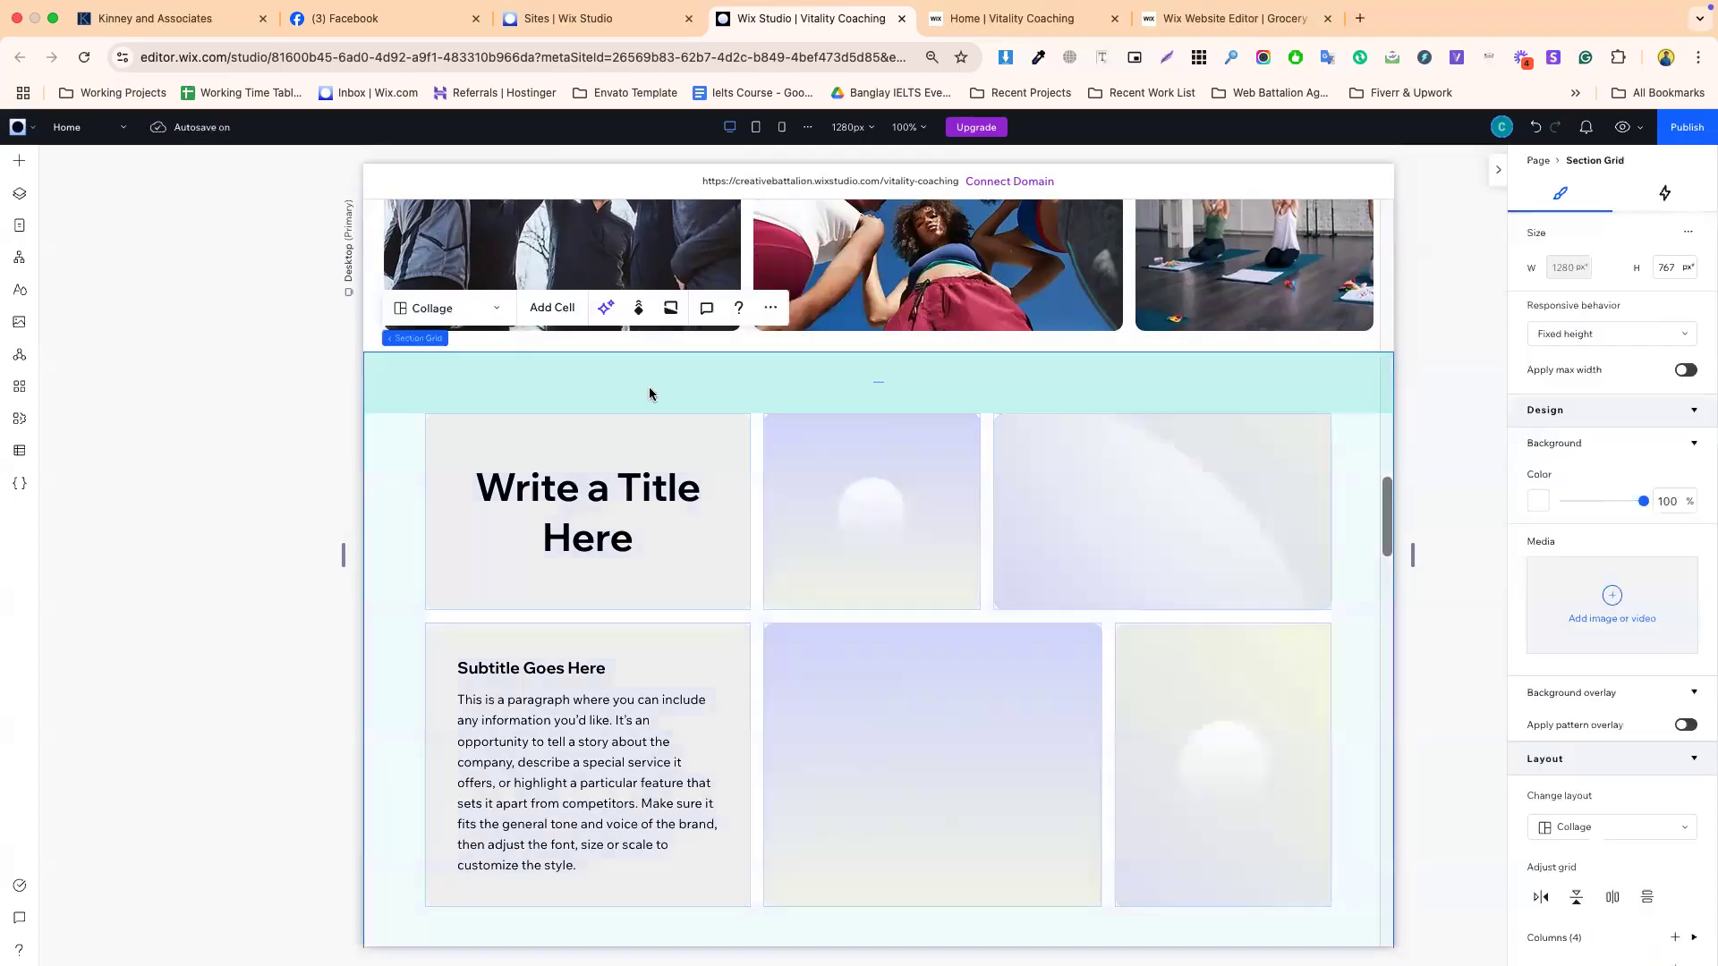
right_click(650, 394)
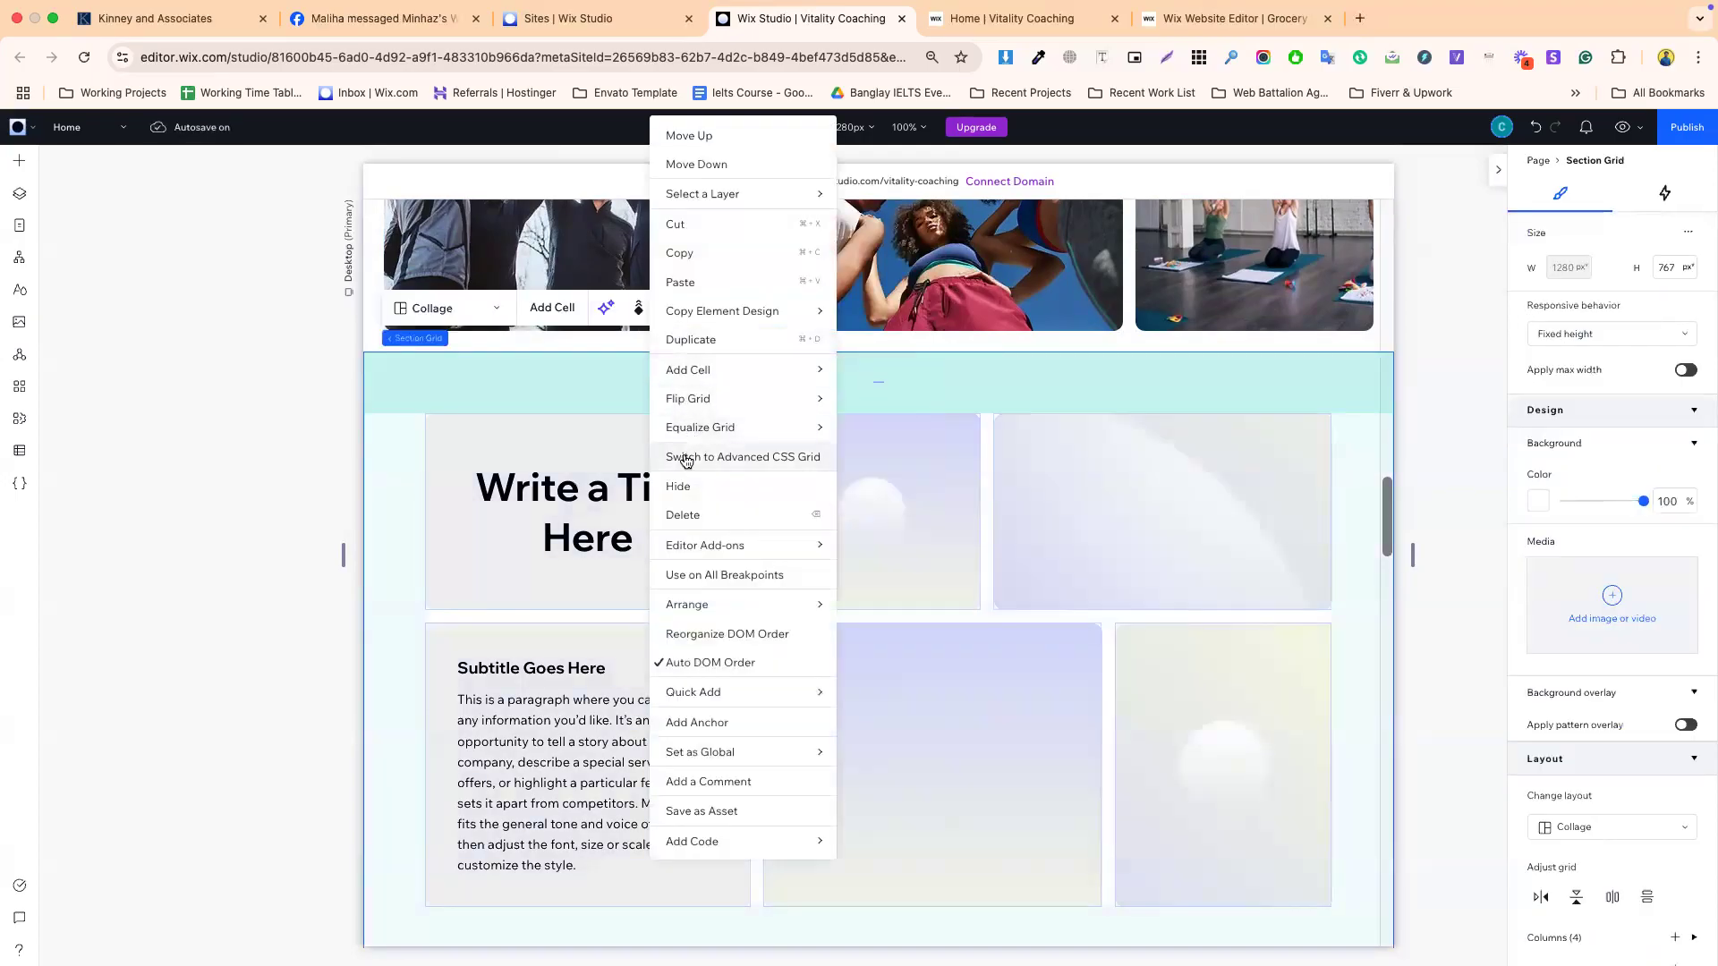
left_click(684, 517)
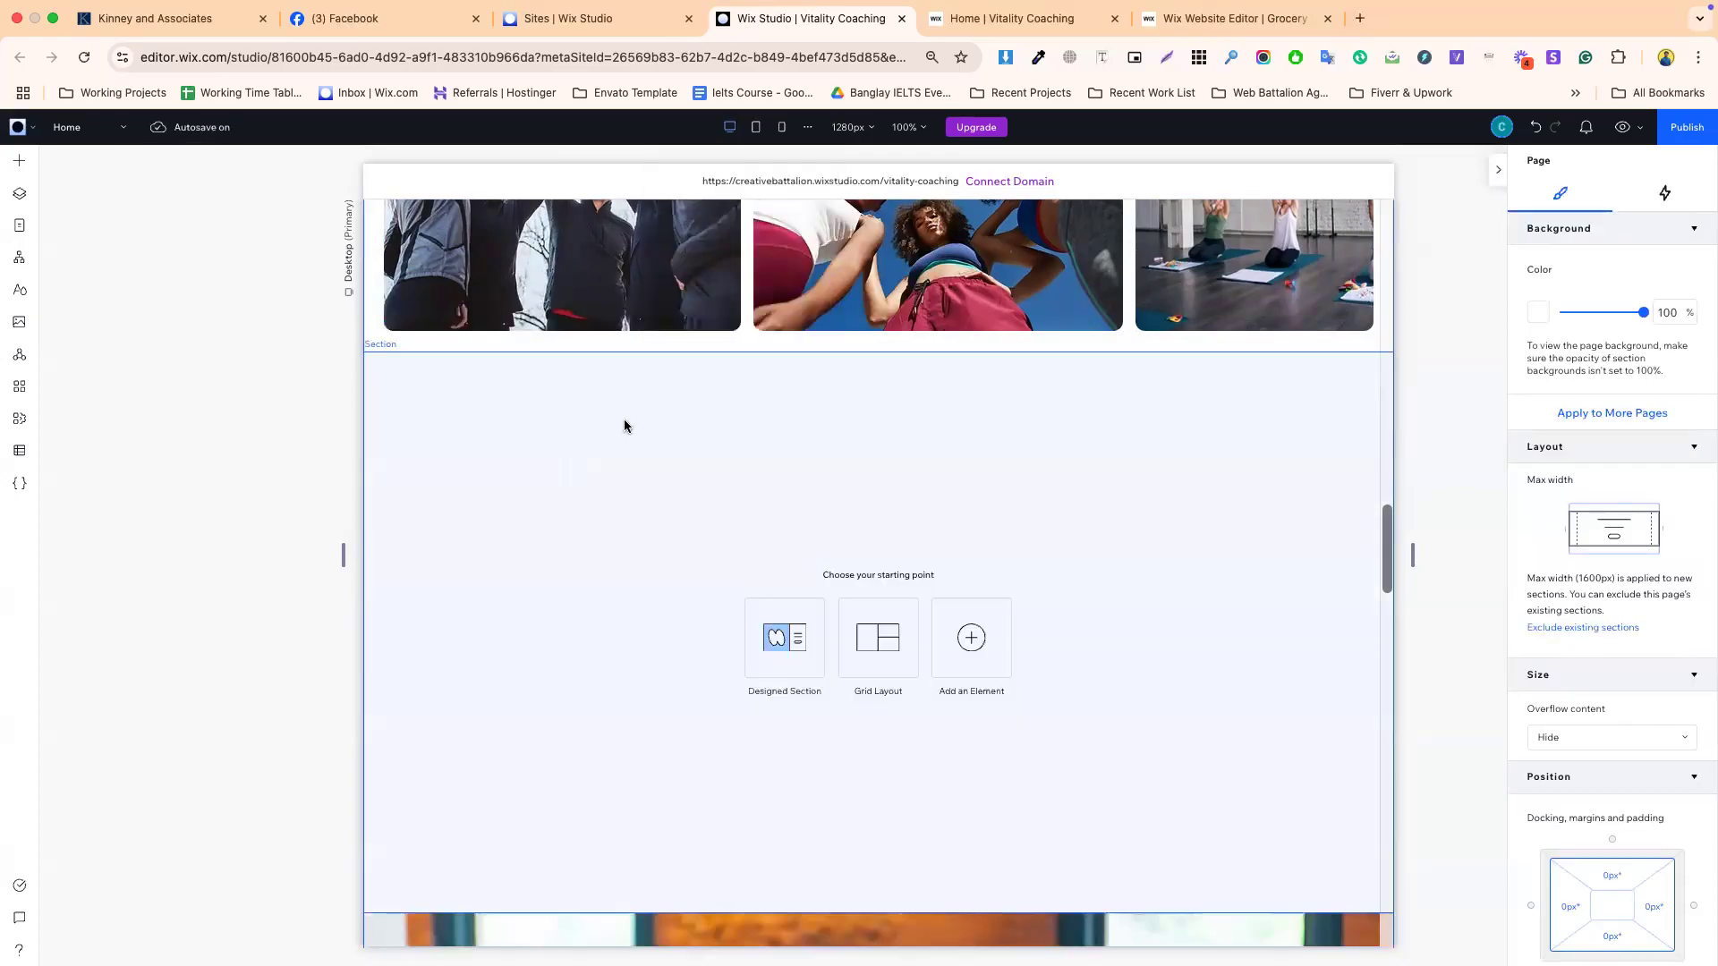
- Apply the two-column section grid to the blank section below the image collage
left_click(759, 461)
left_click(878, 637)
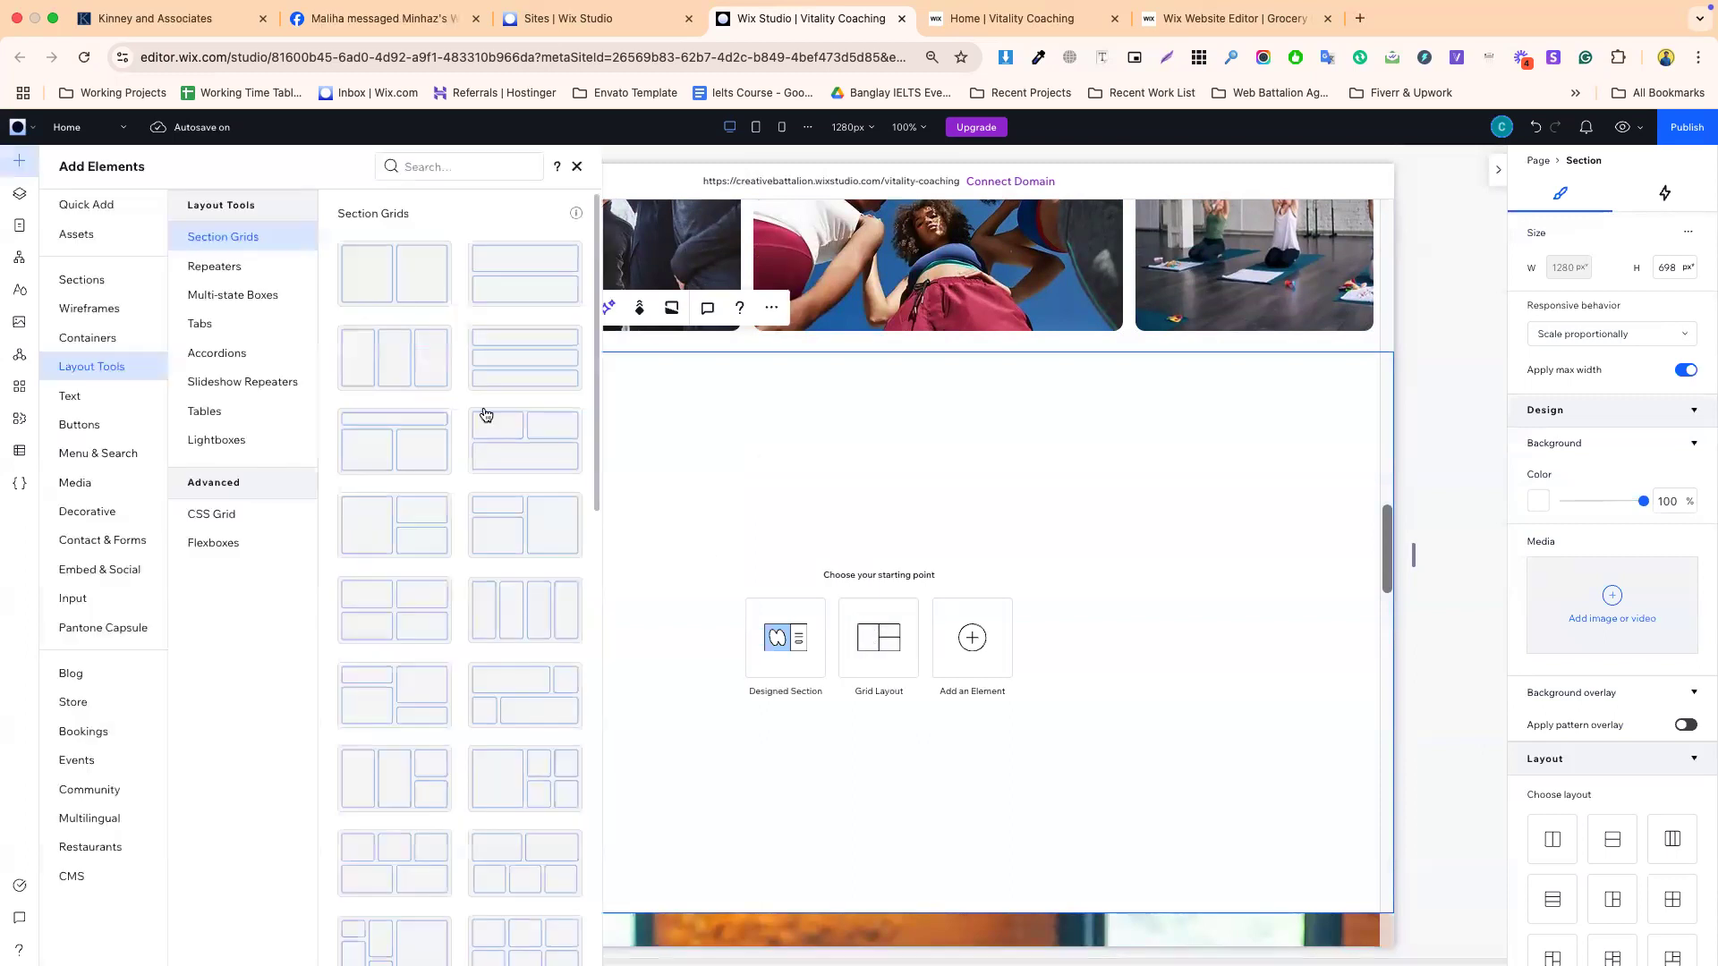
left_click(430, 295)
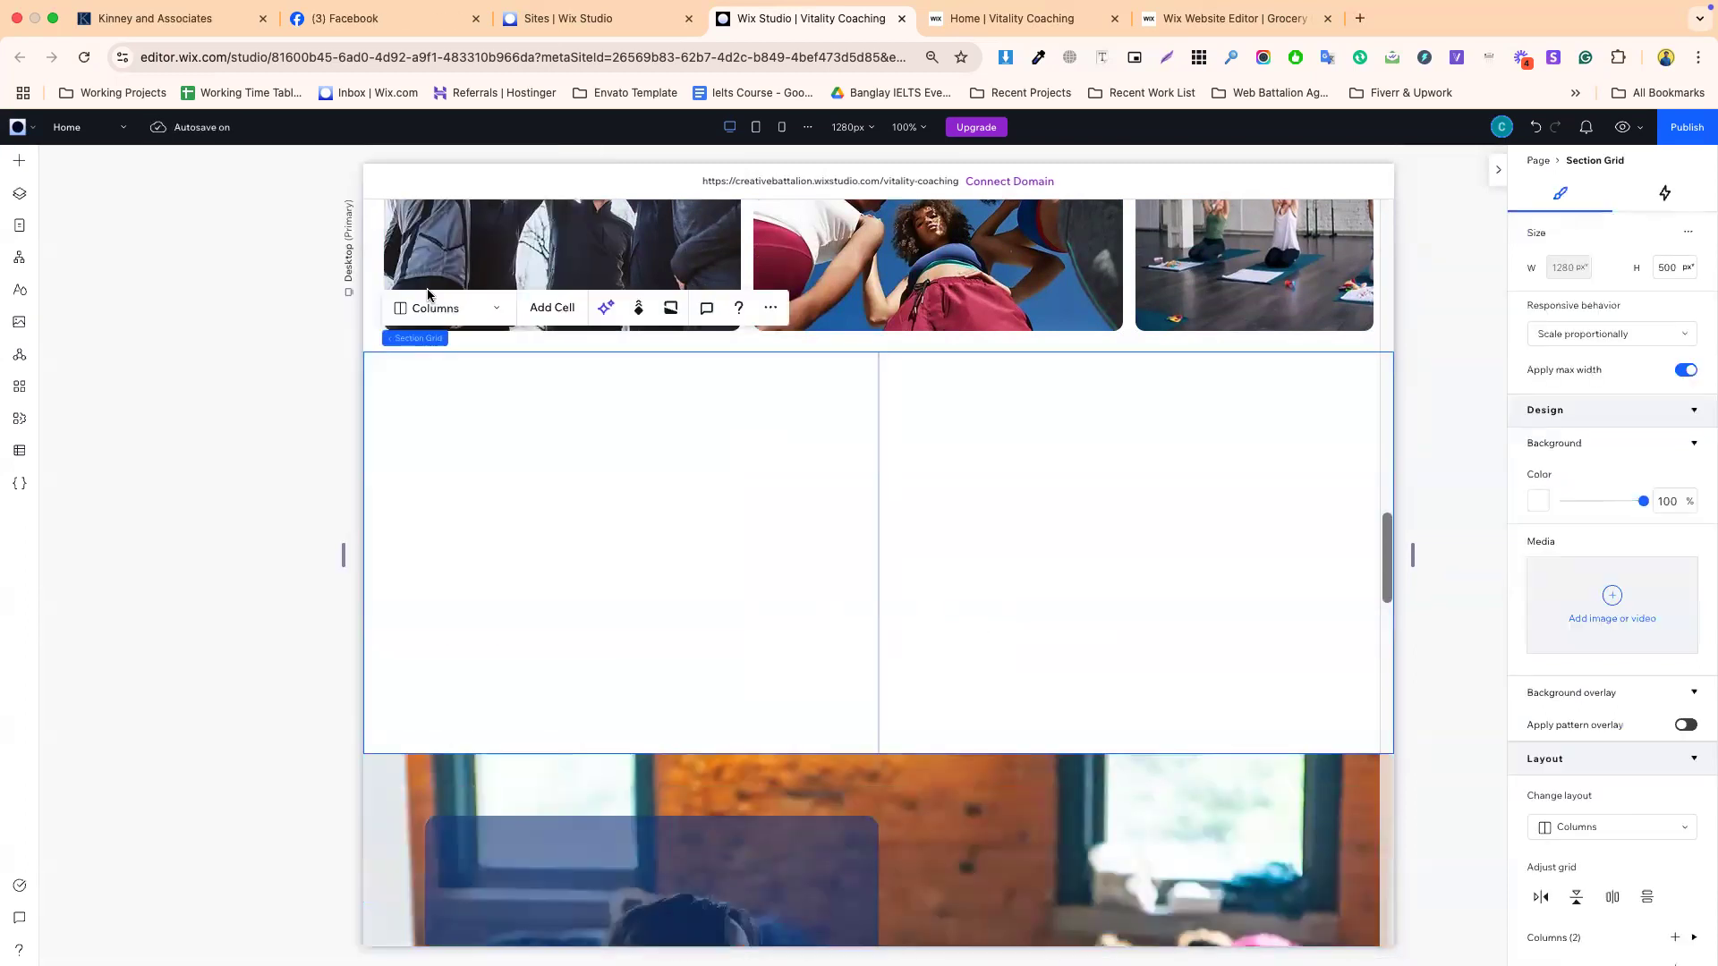
- Split the left cell of the two-column section grid below the image collage horizontally
scroll(669, 439, "up", 5)
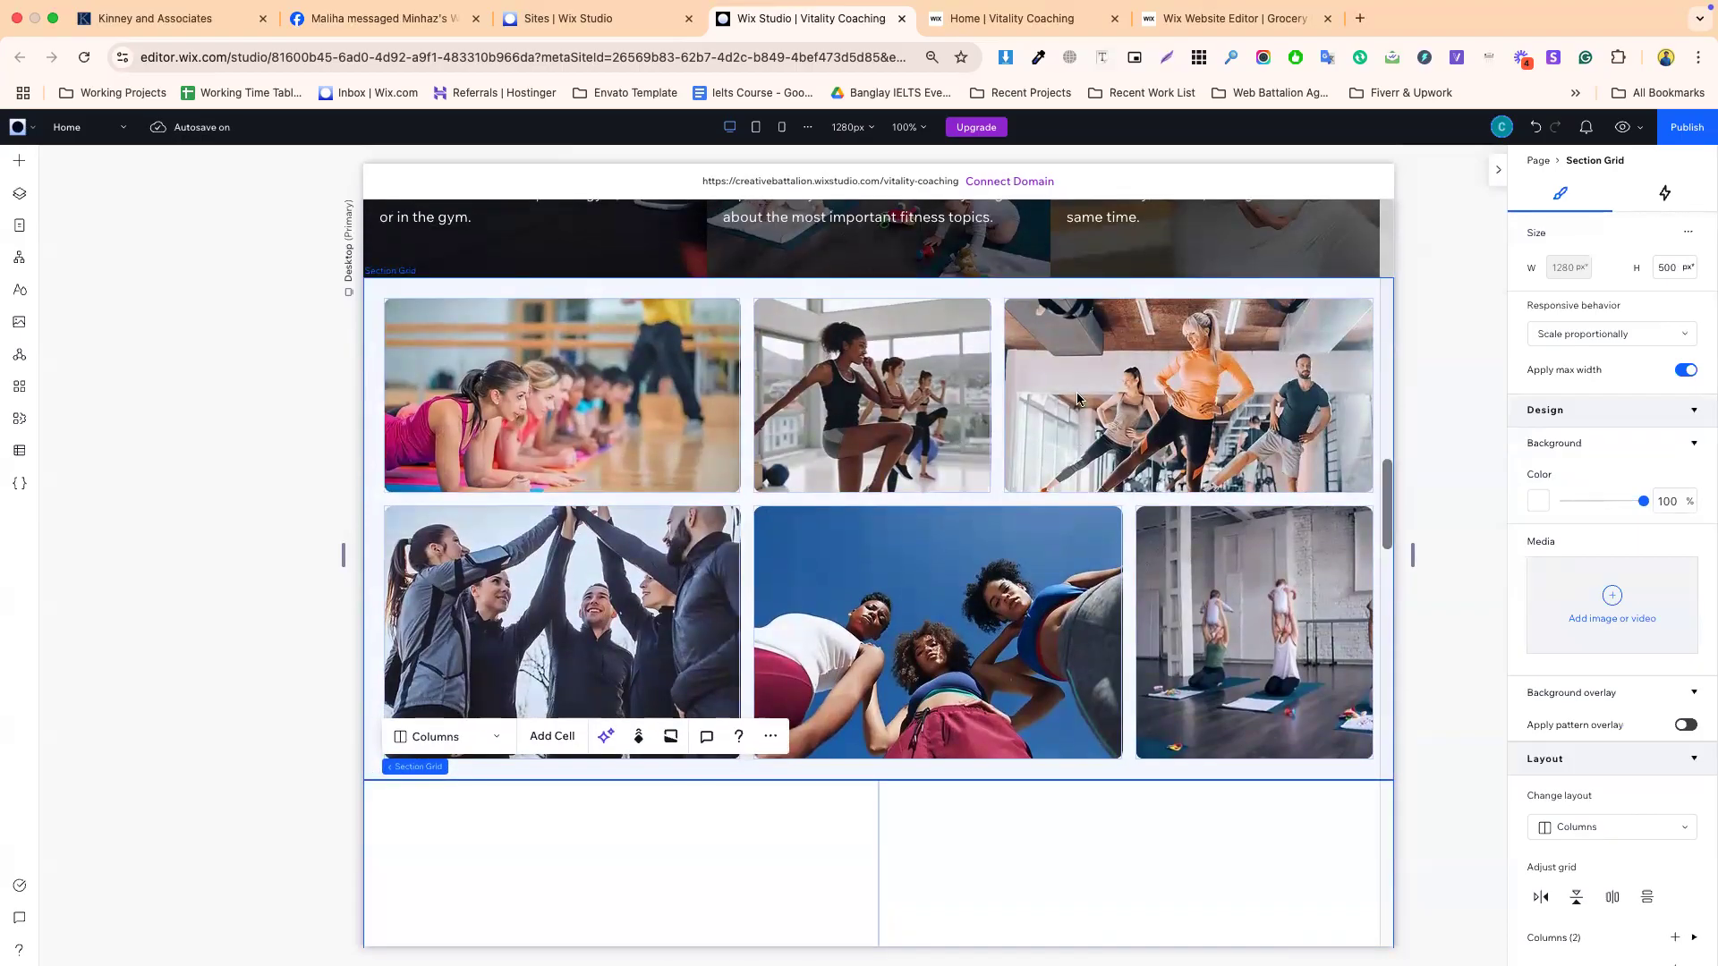
scroll(963, 633, "down", 3)
left_click(748, 631)
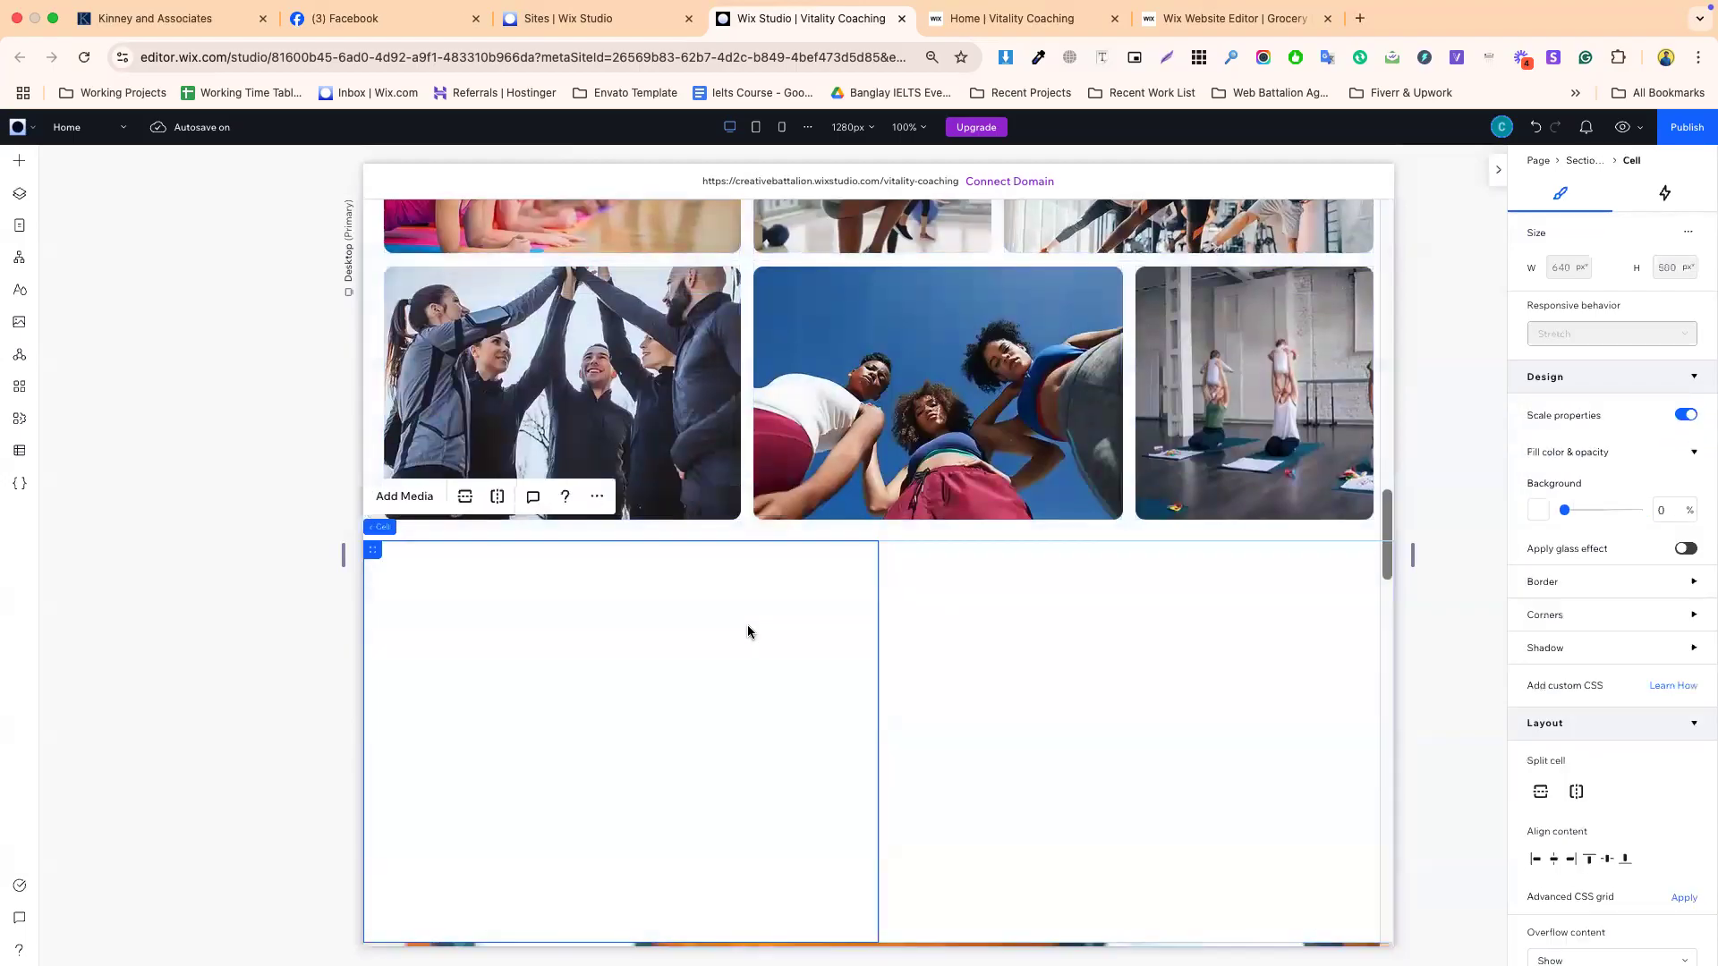
right_click(748, 632)
mouse_move(799, 261)
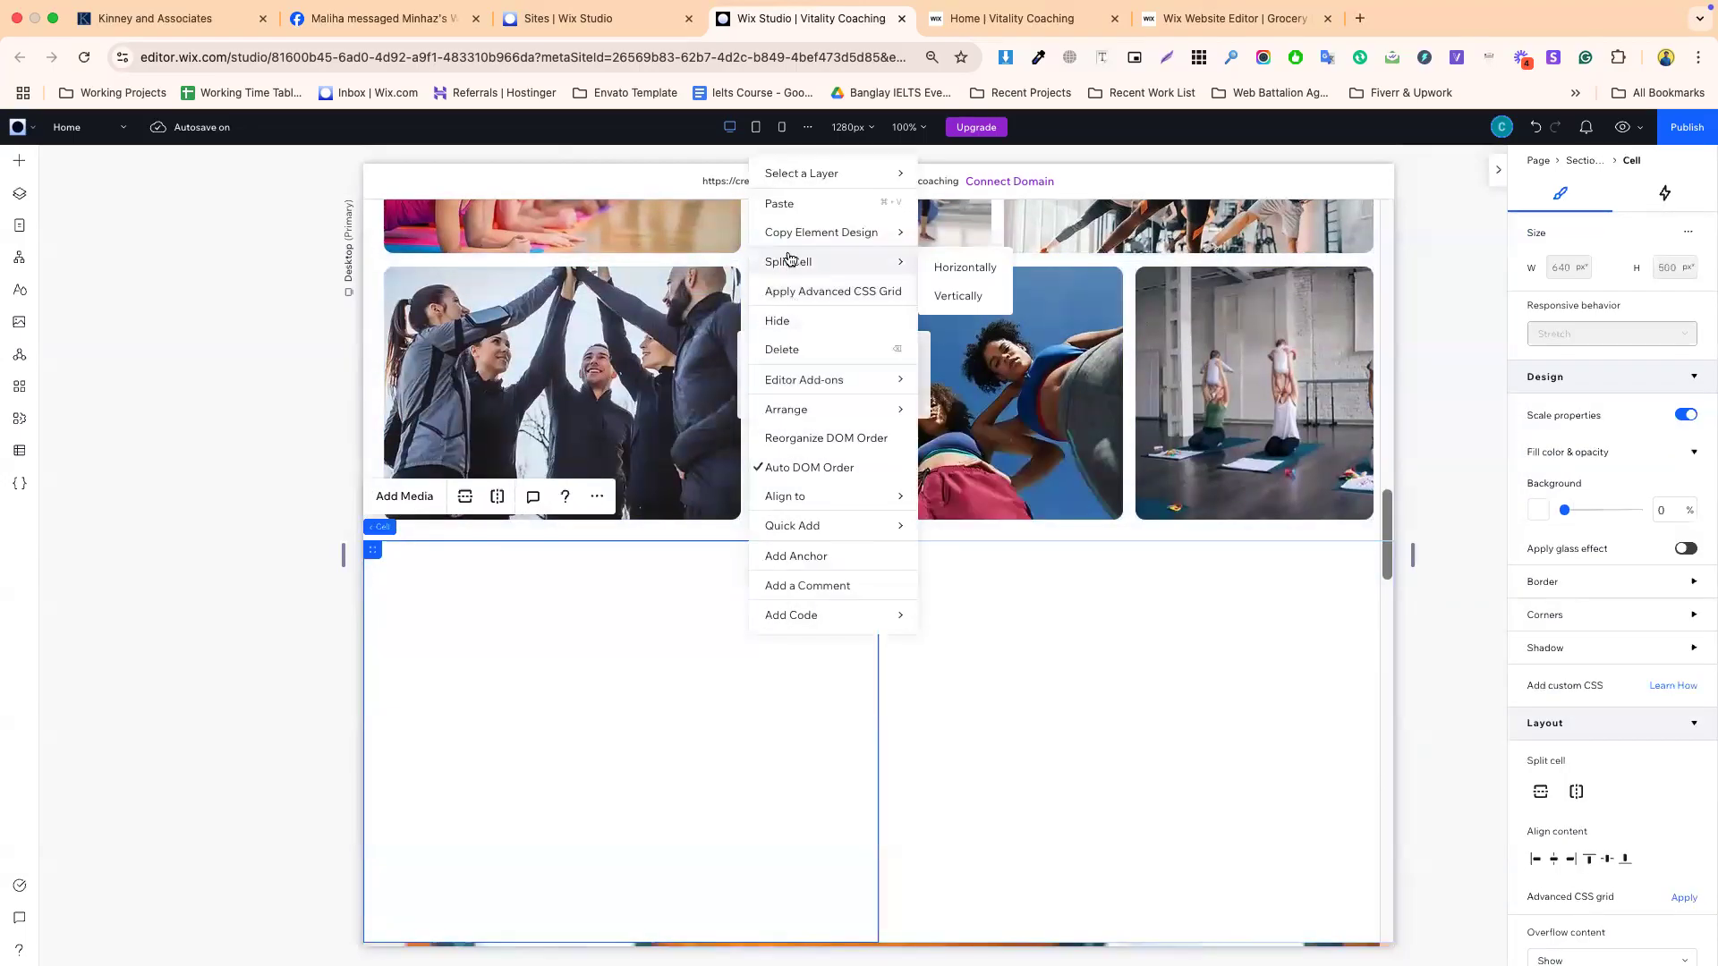
left_click(950, 270)
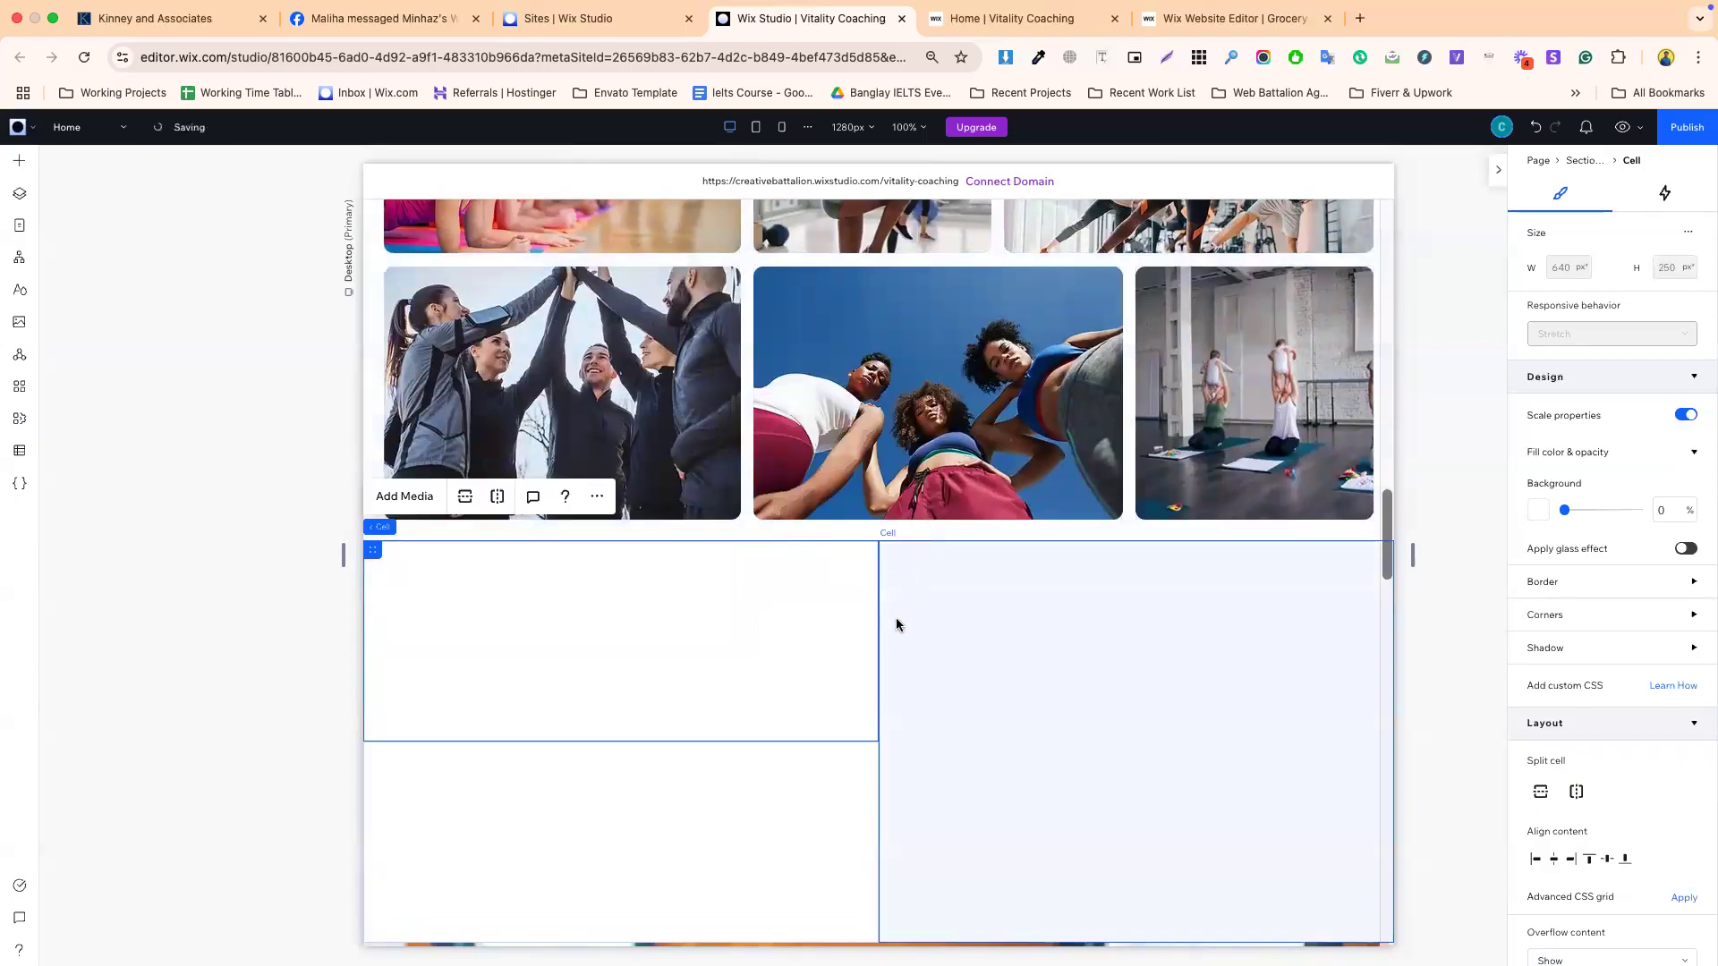
- Delete the upper of the two stacked cells in the grid's left column
scroll(868, 622, "up", 2)
scroll(841, 619, "down", 4)
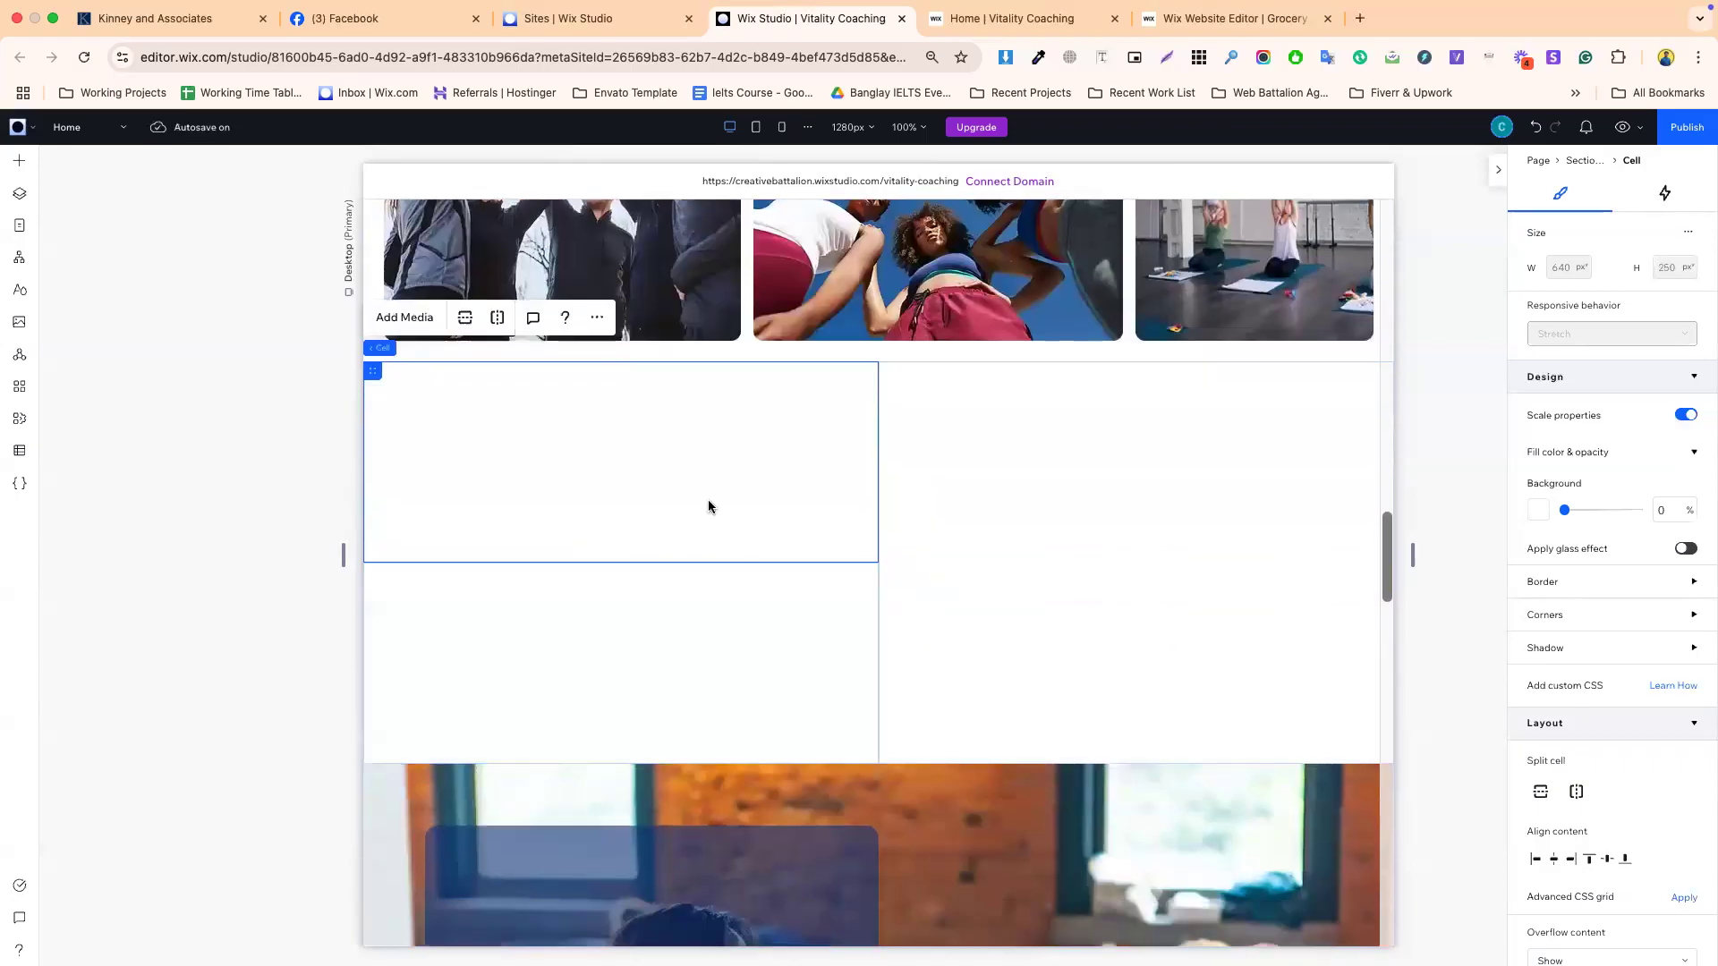
right_click(659, 460)
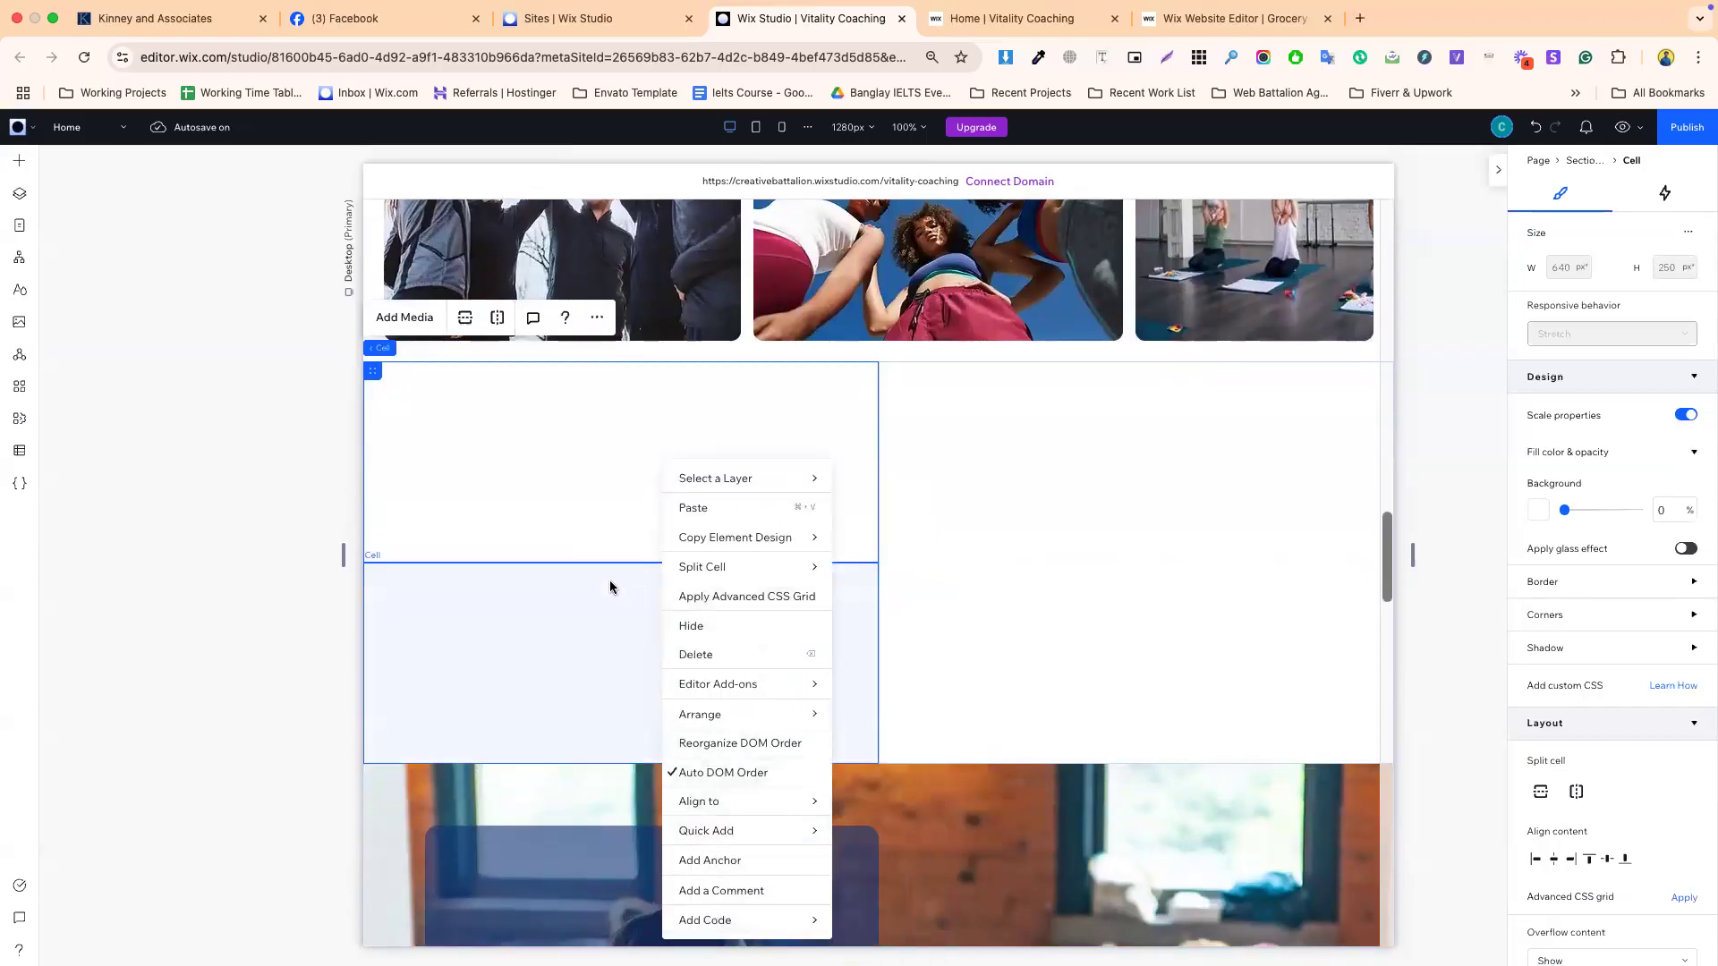
left_click(703, 517)
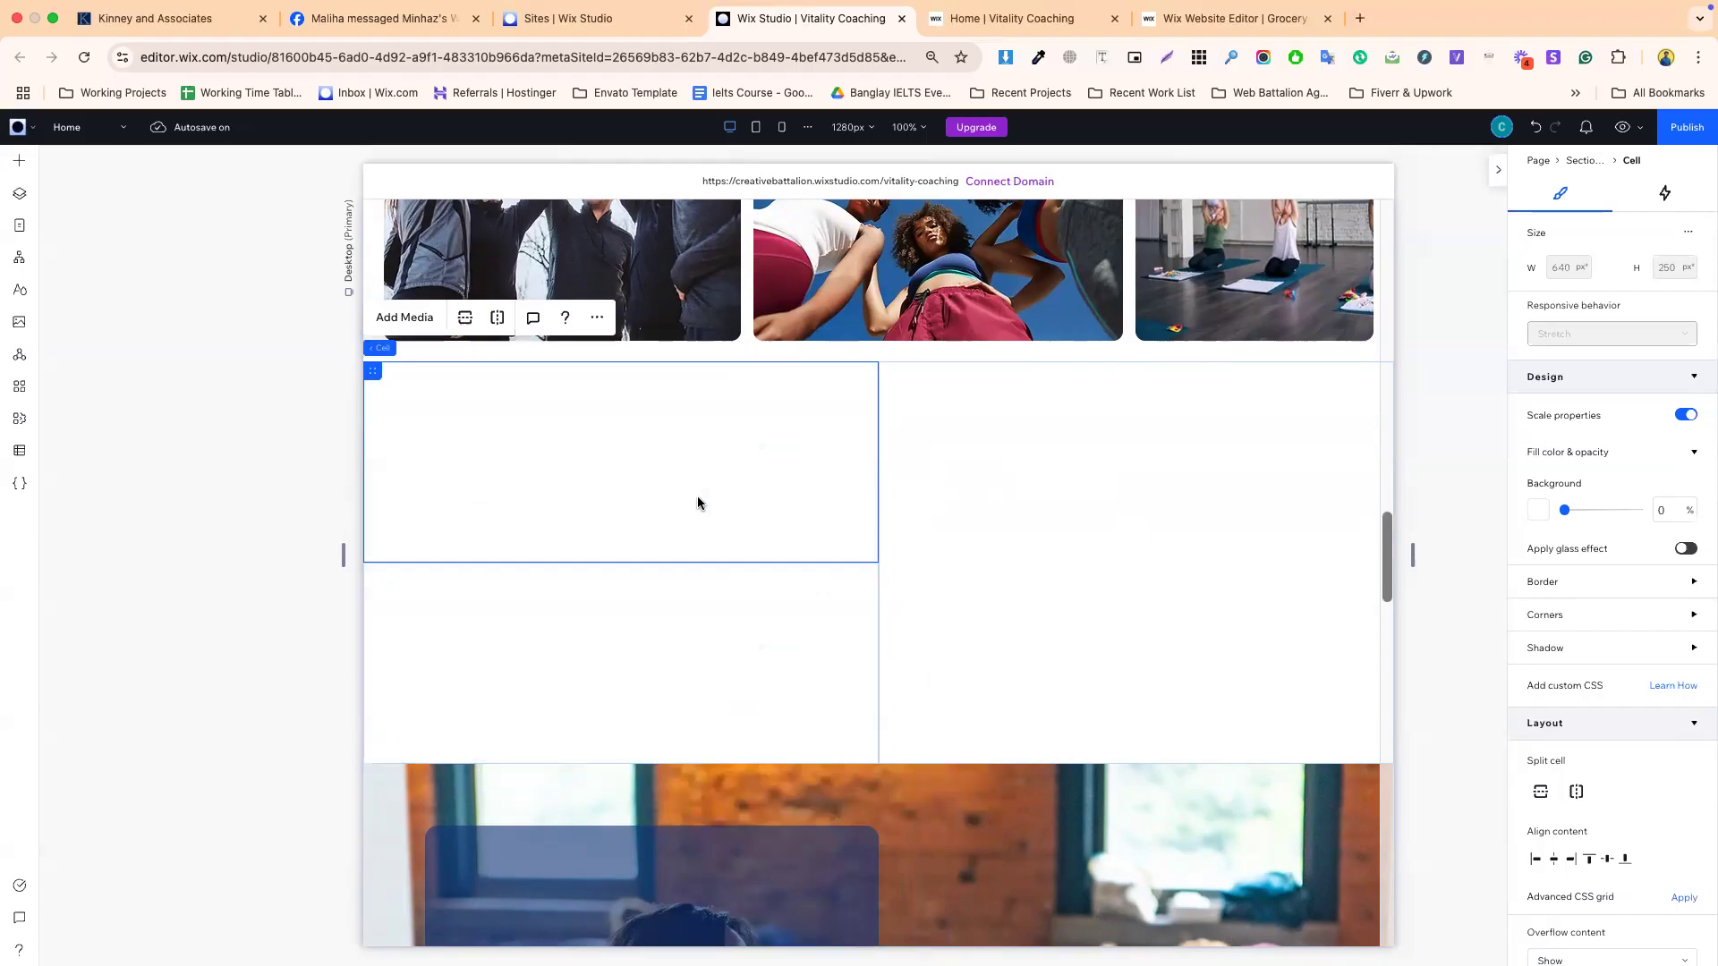
right_click(700, 503)
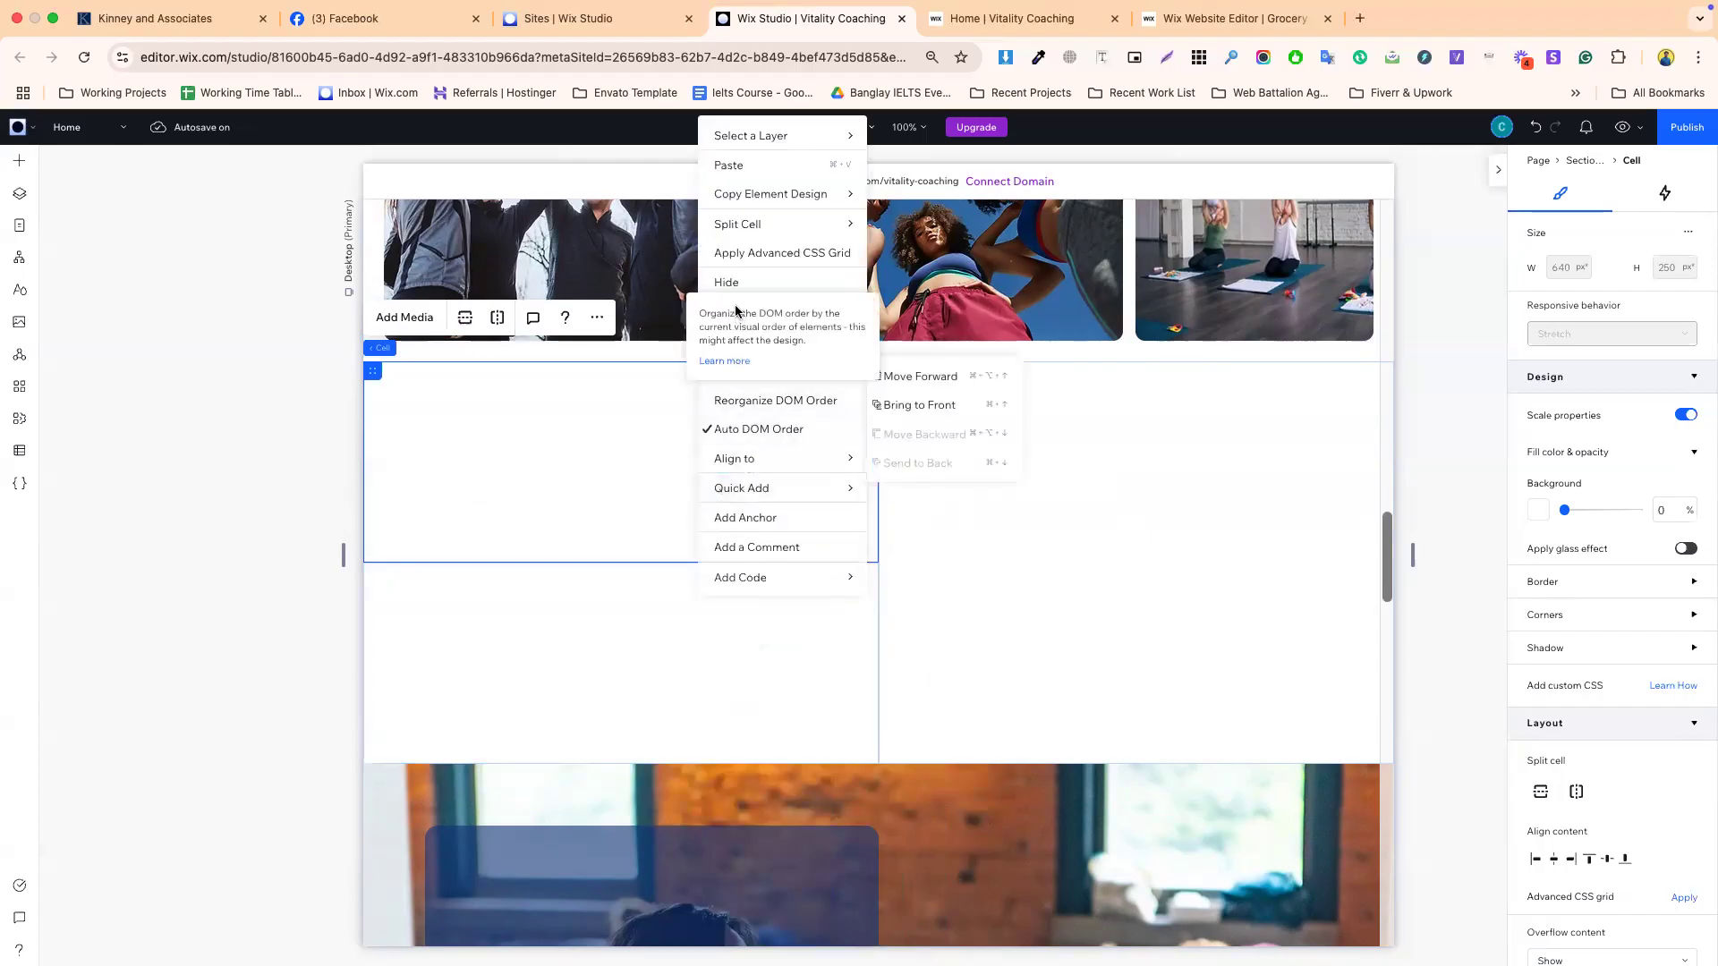
left_click(729, 311)
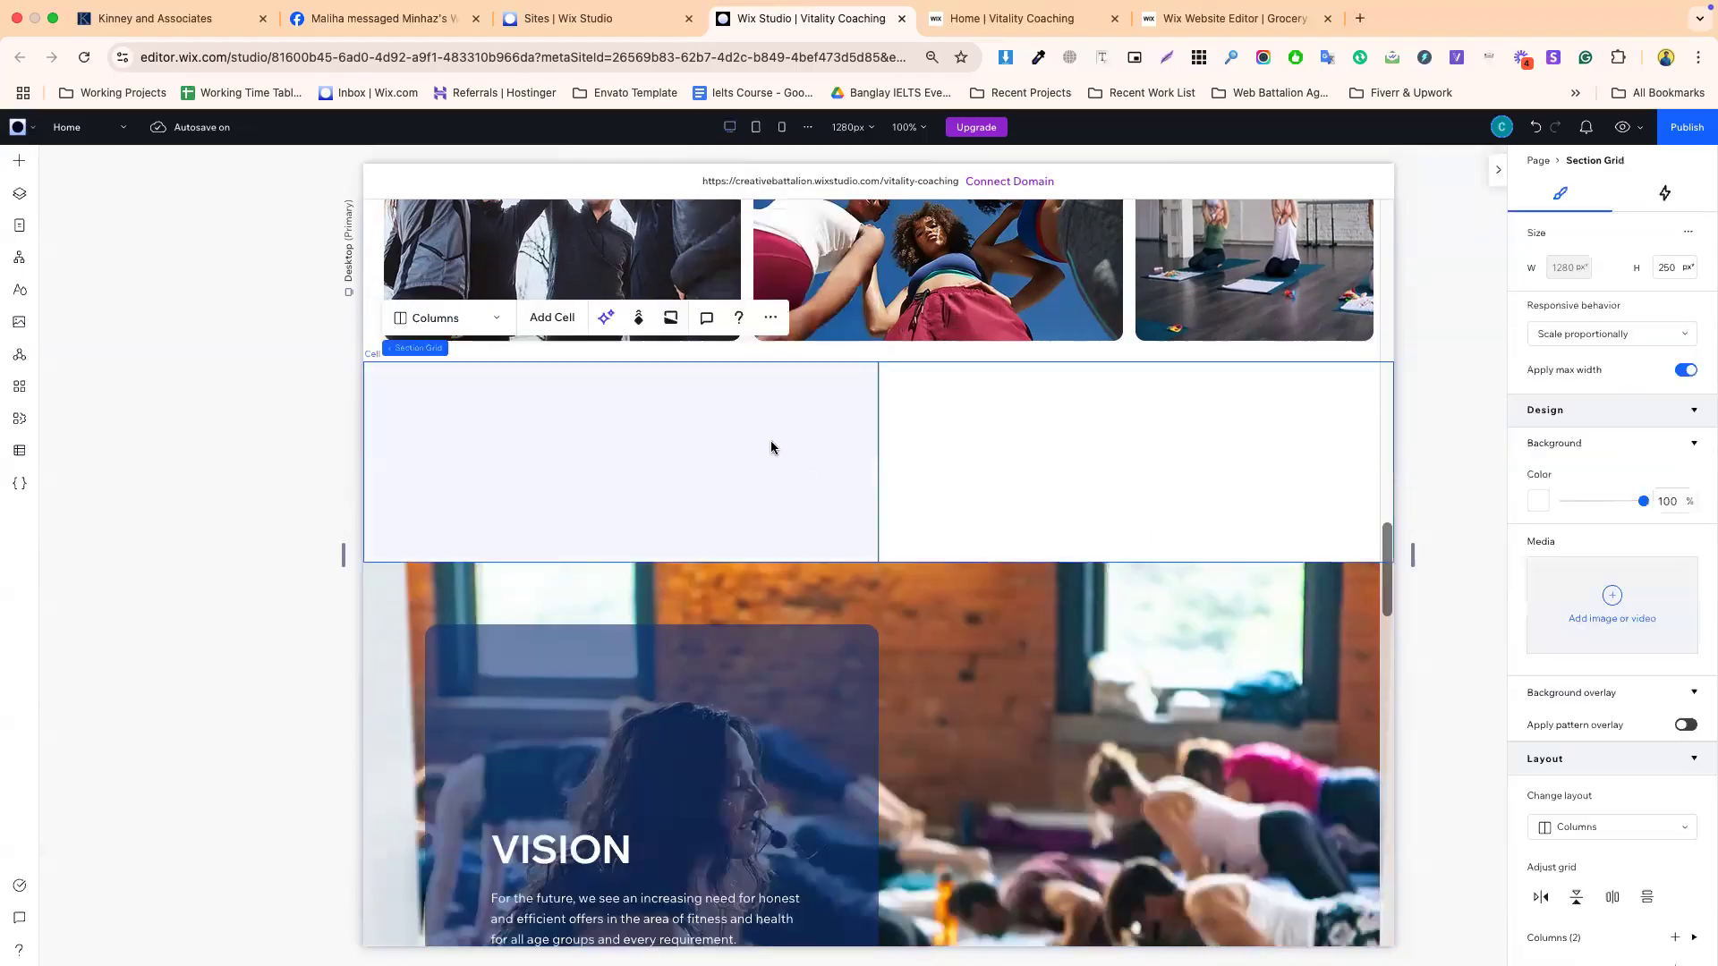
- Split the remaining left cell horizontally again and delete its upper half
scroll(861, 410, "up", 3)
scroll(808, 786, "down", 2)
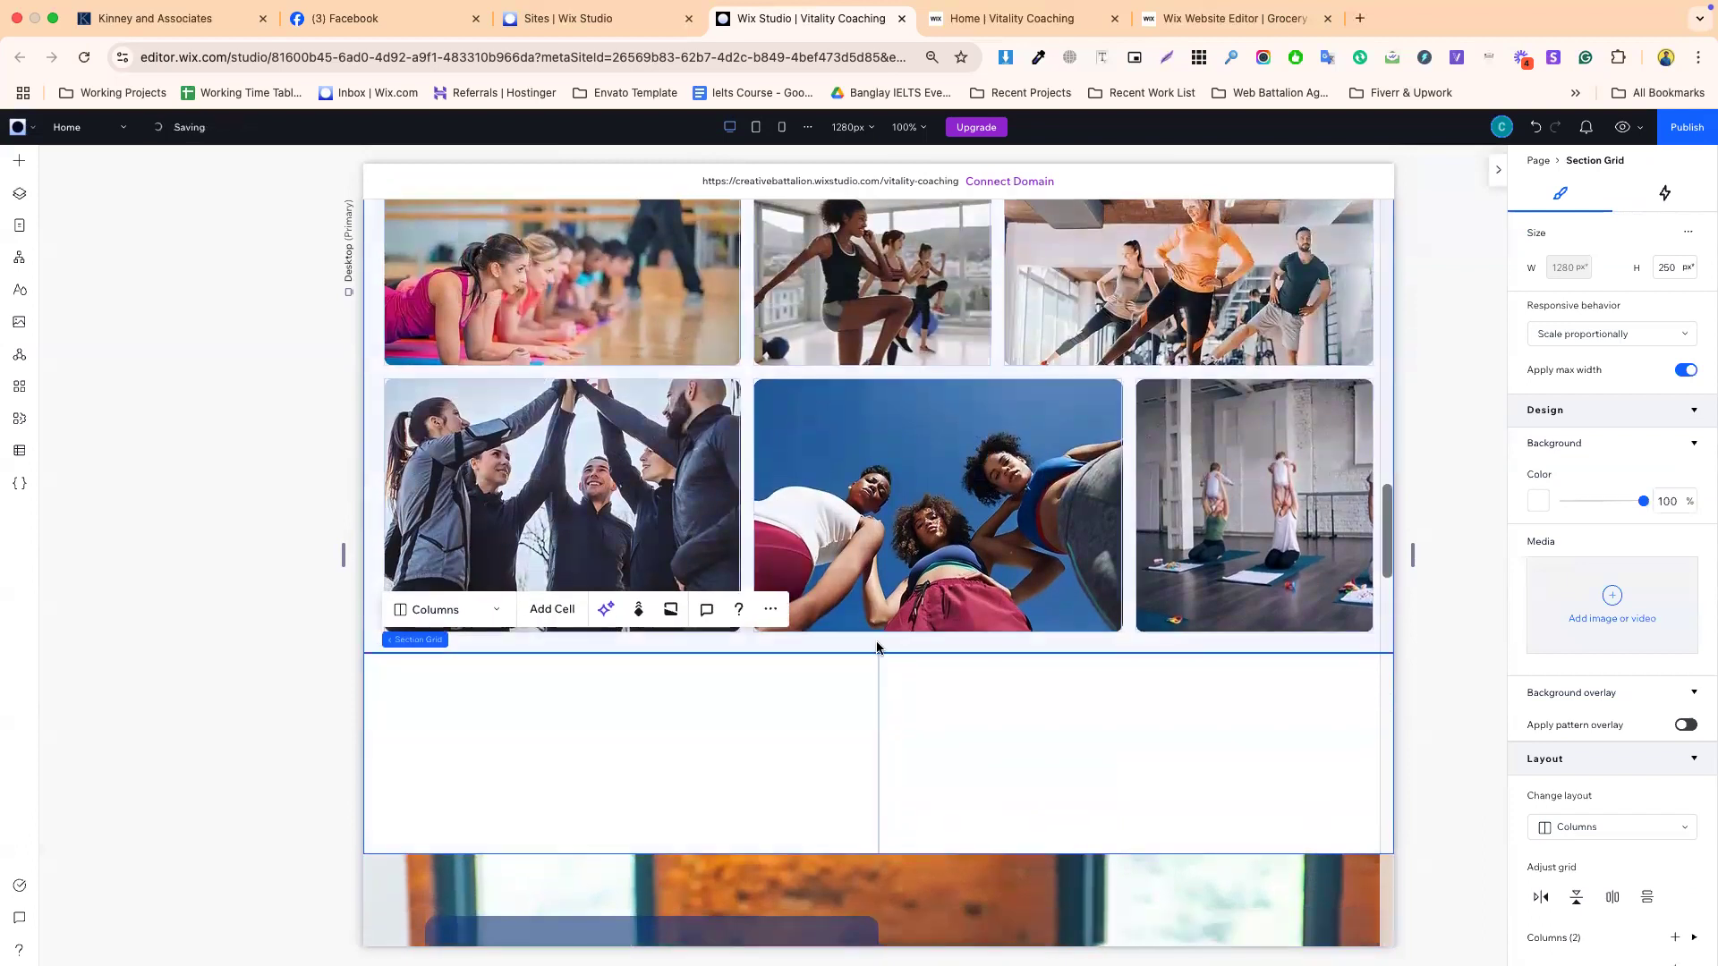
right_click(745, 546)
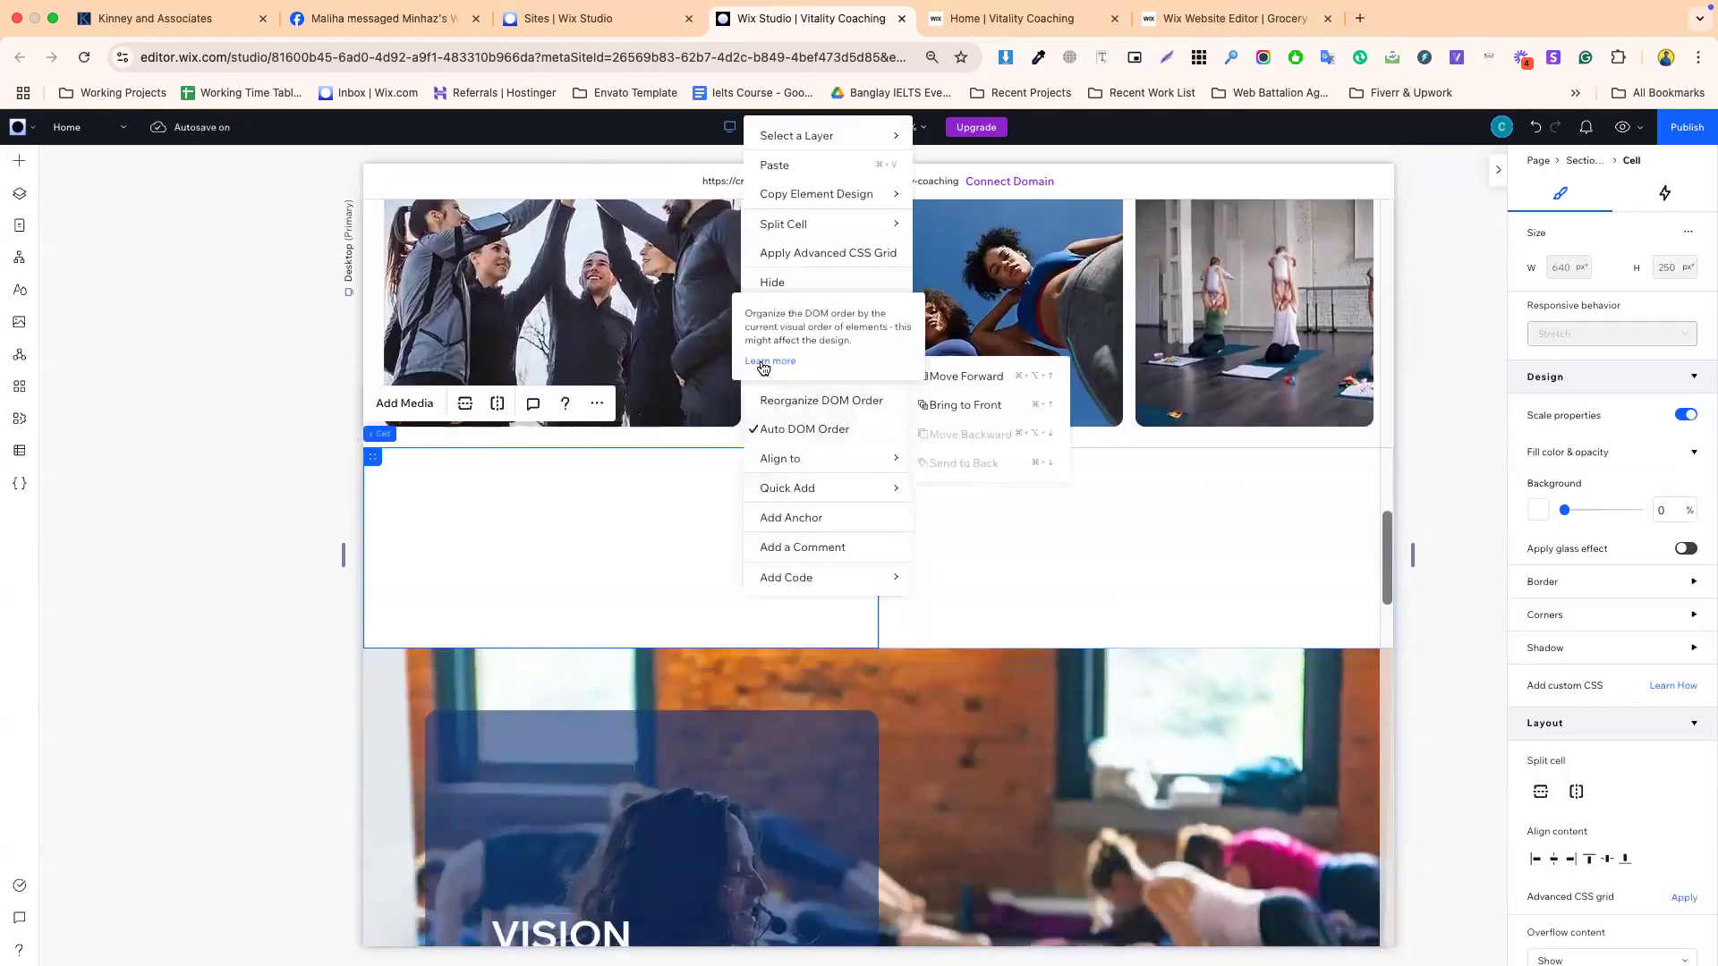
mouse_move(779, 224)
left_click(931, 235)
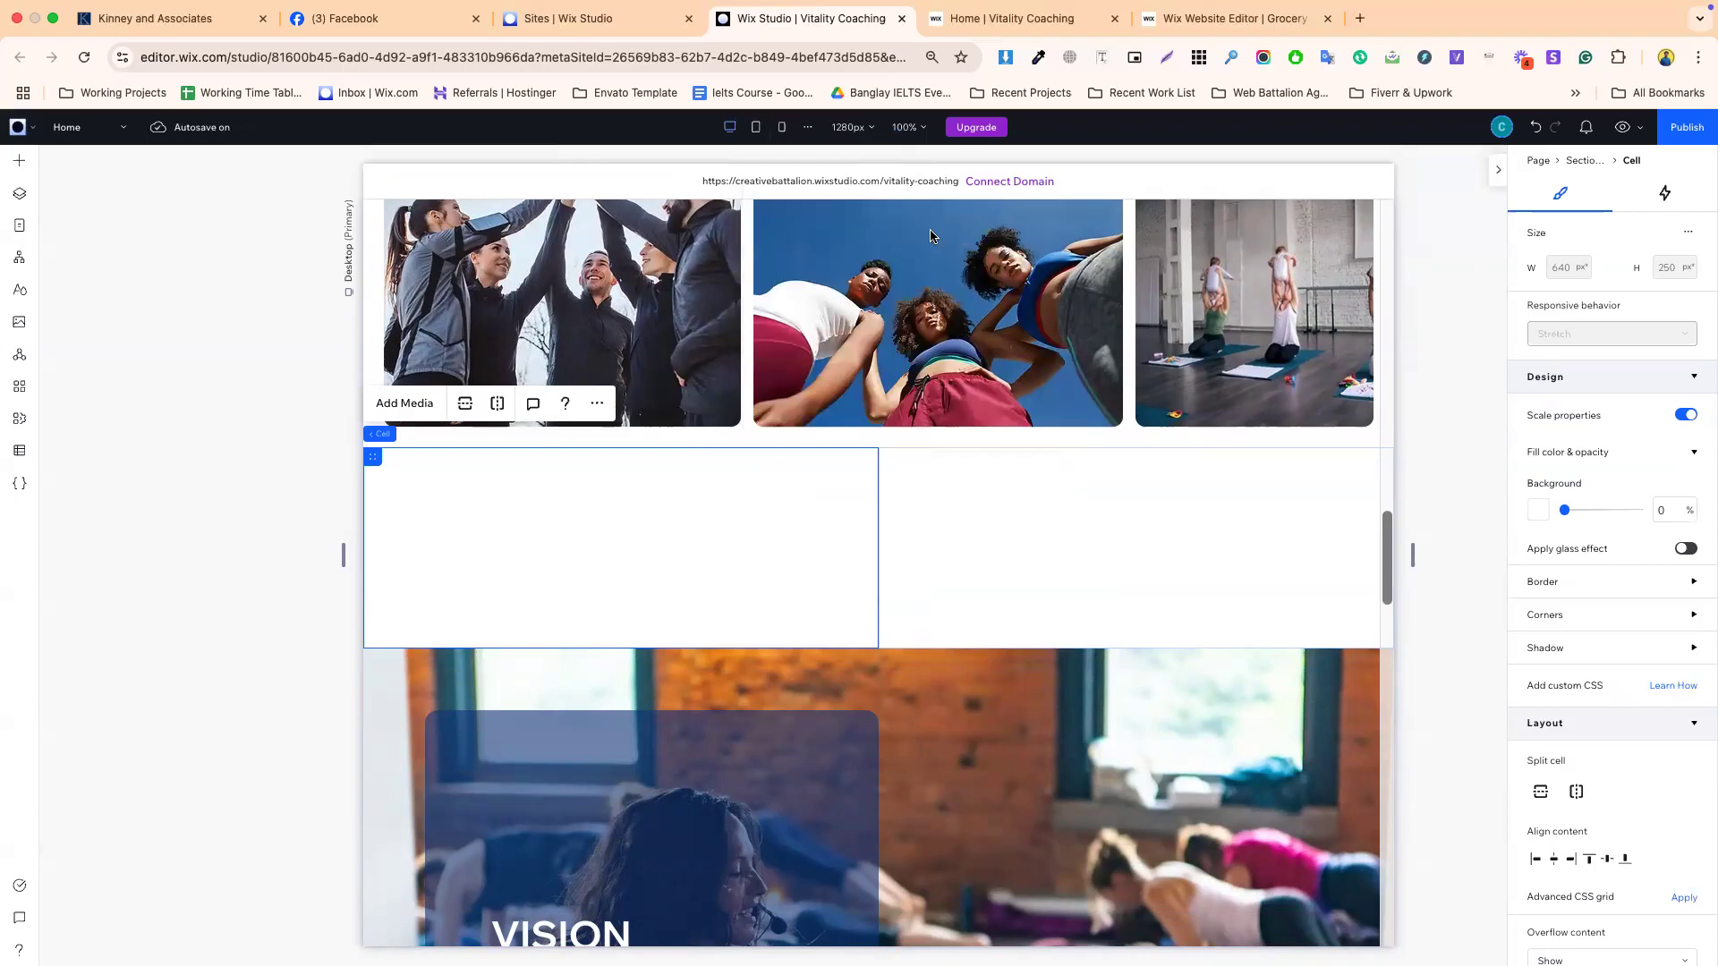
right_click(779, 513)
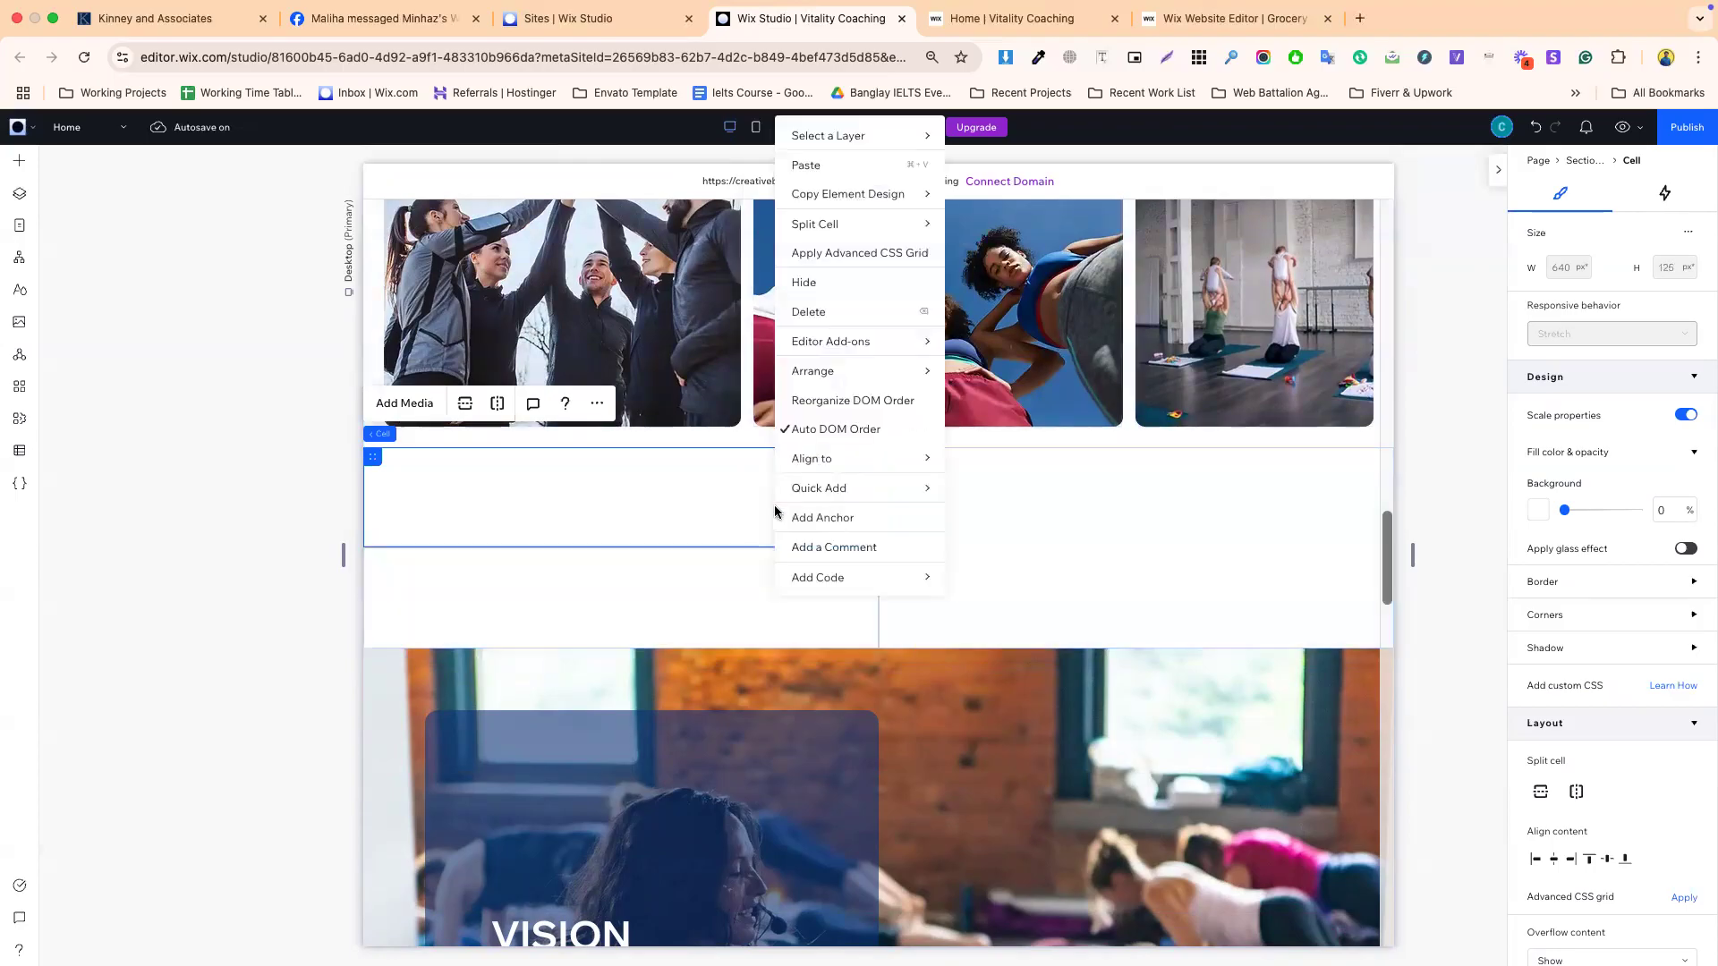
left_click(810, 310)
- Split the left cell of the two-column section grid below the image collage vertically
left_click(763, 480)
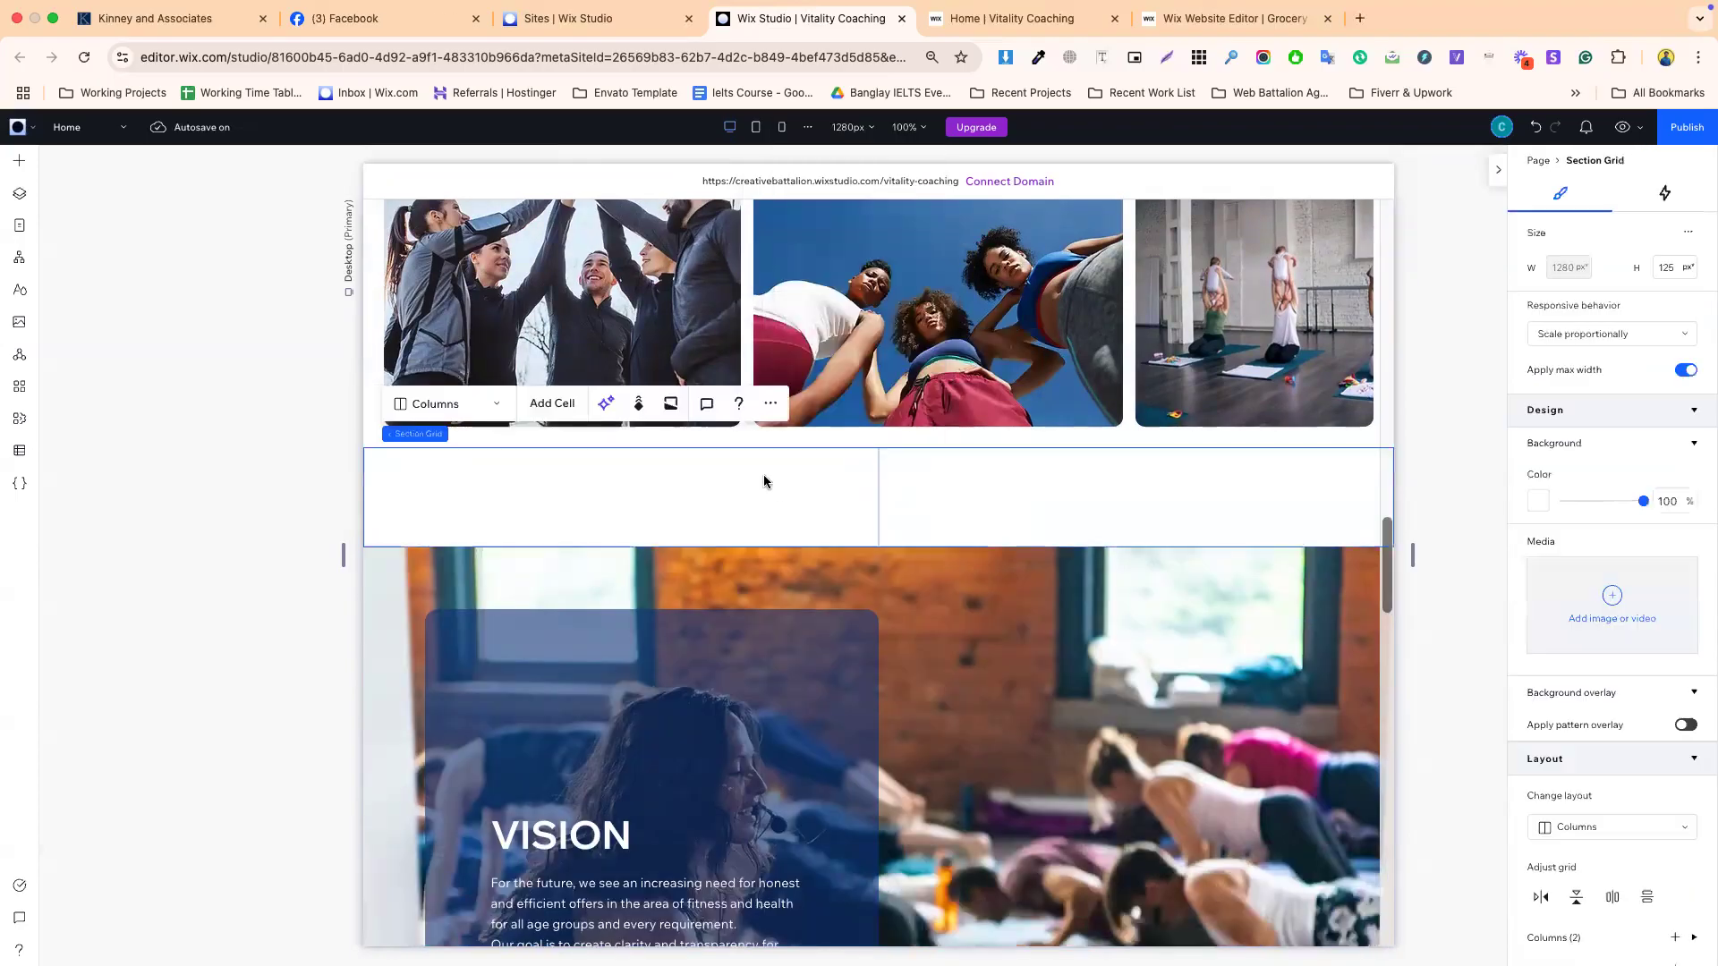
right_click(767, 472)
mouse_move(815, 372)
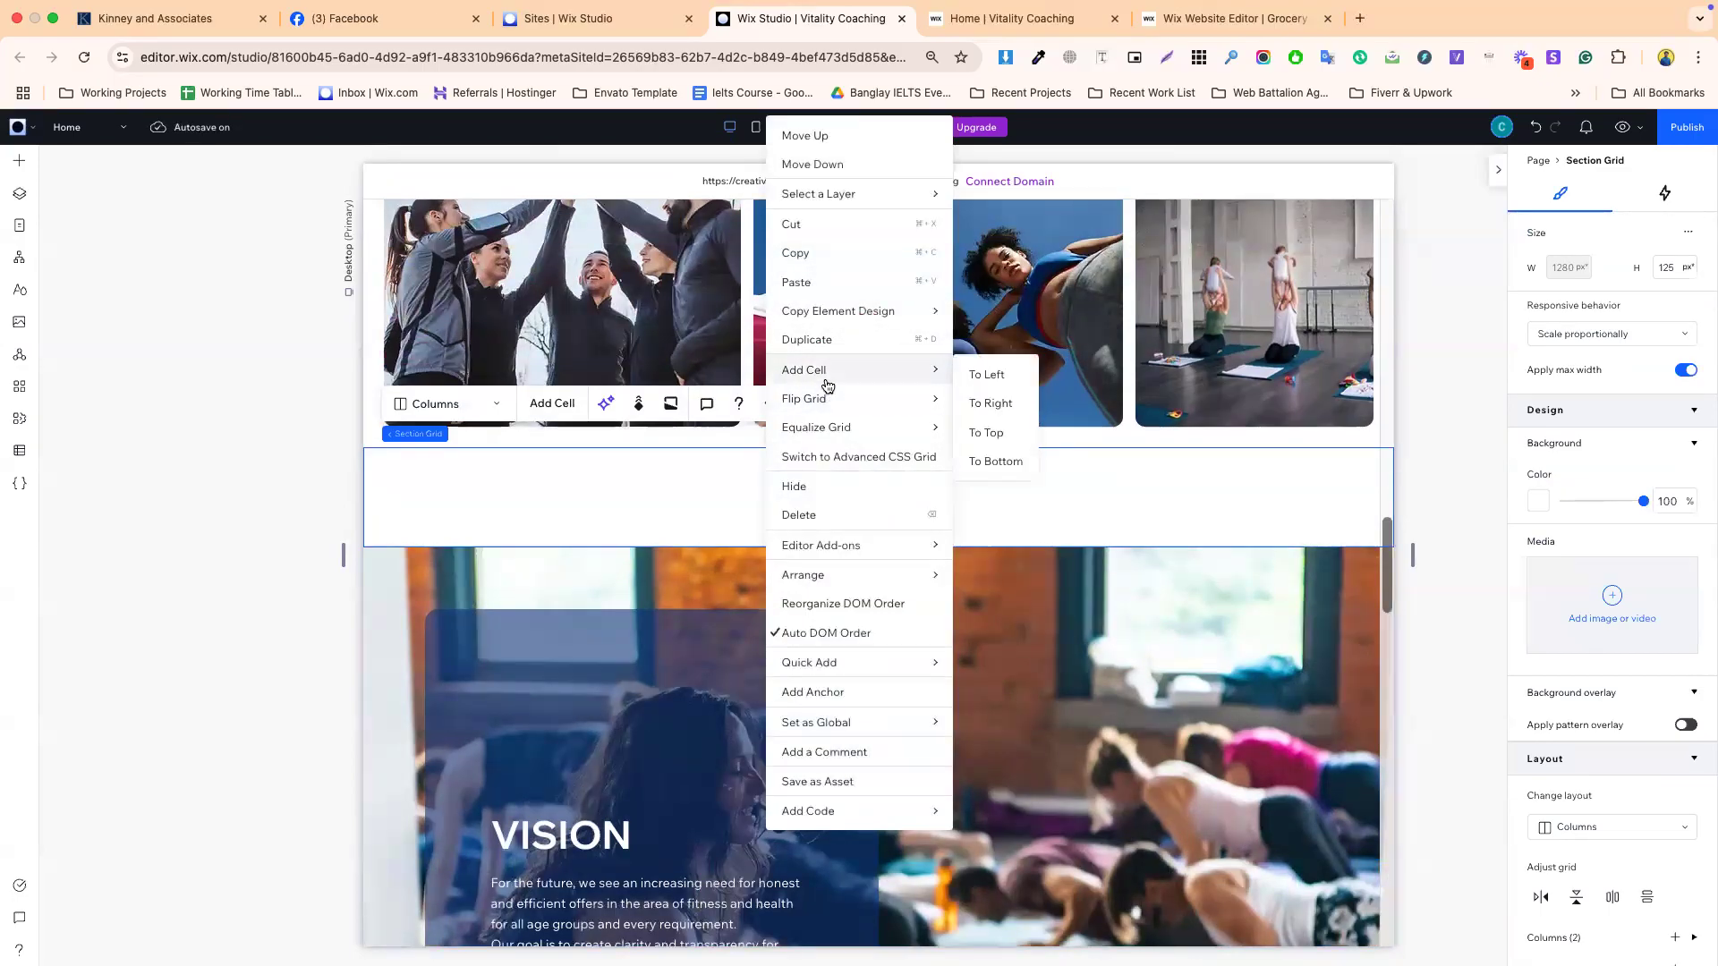
left_click(684, 497)
right_click(667, 490)
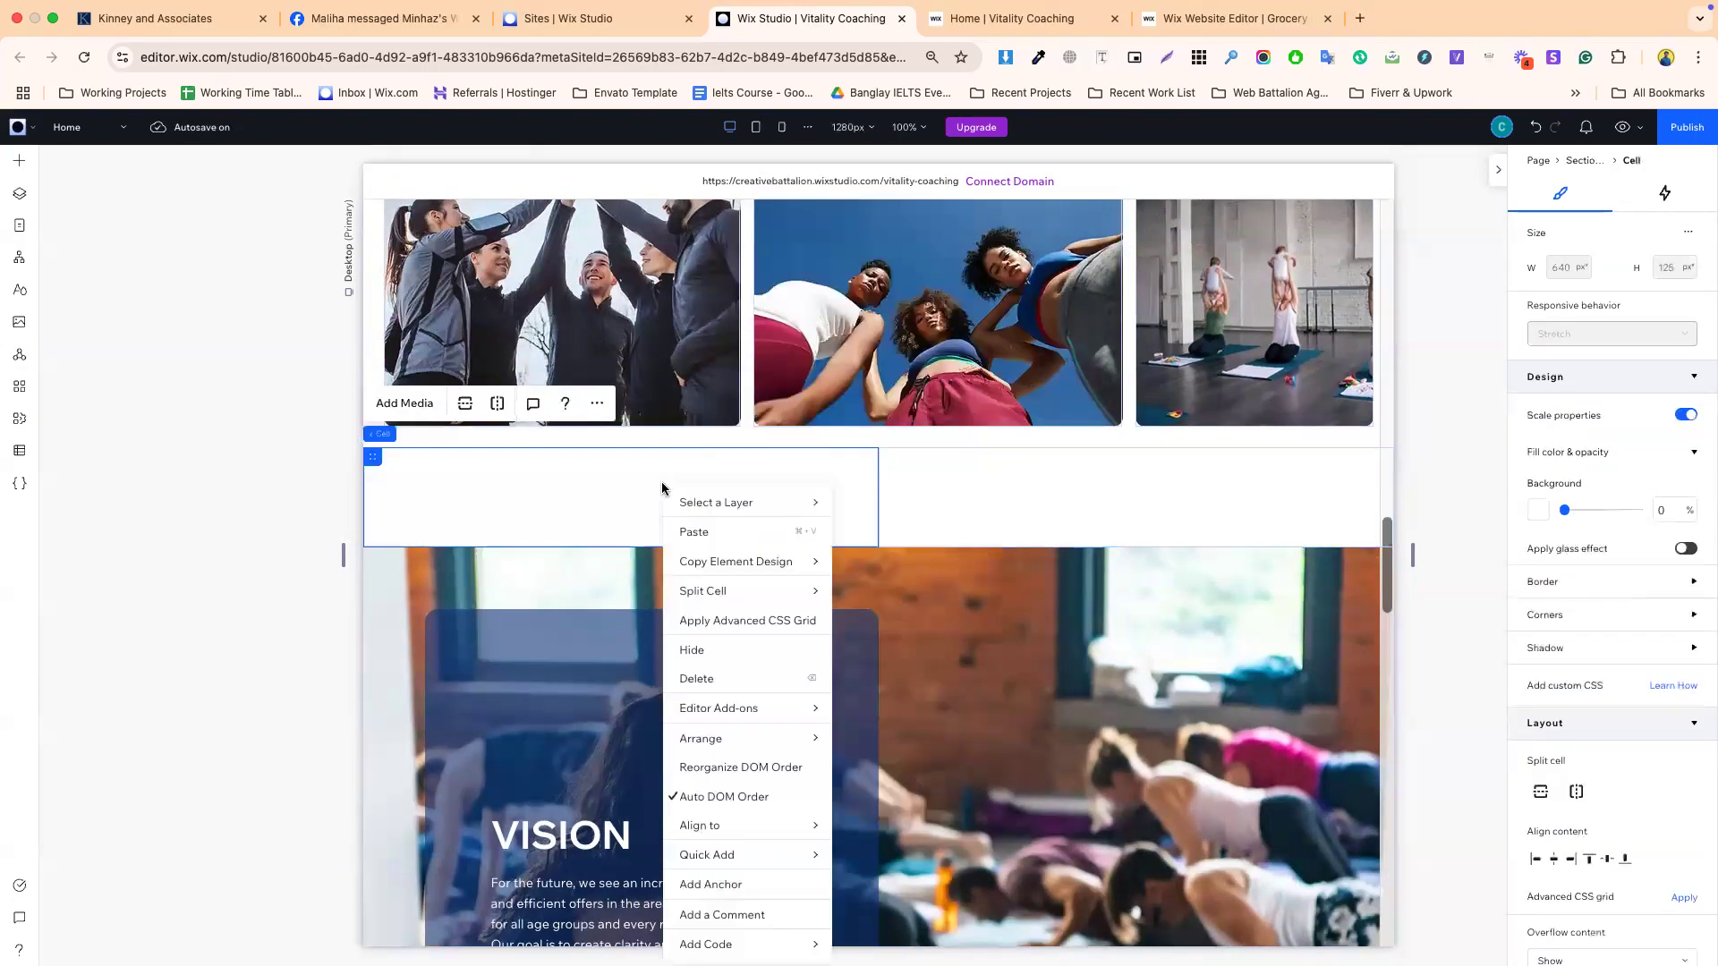
mouse_move(716, 572)
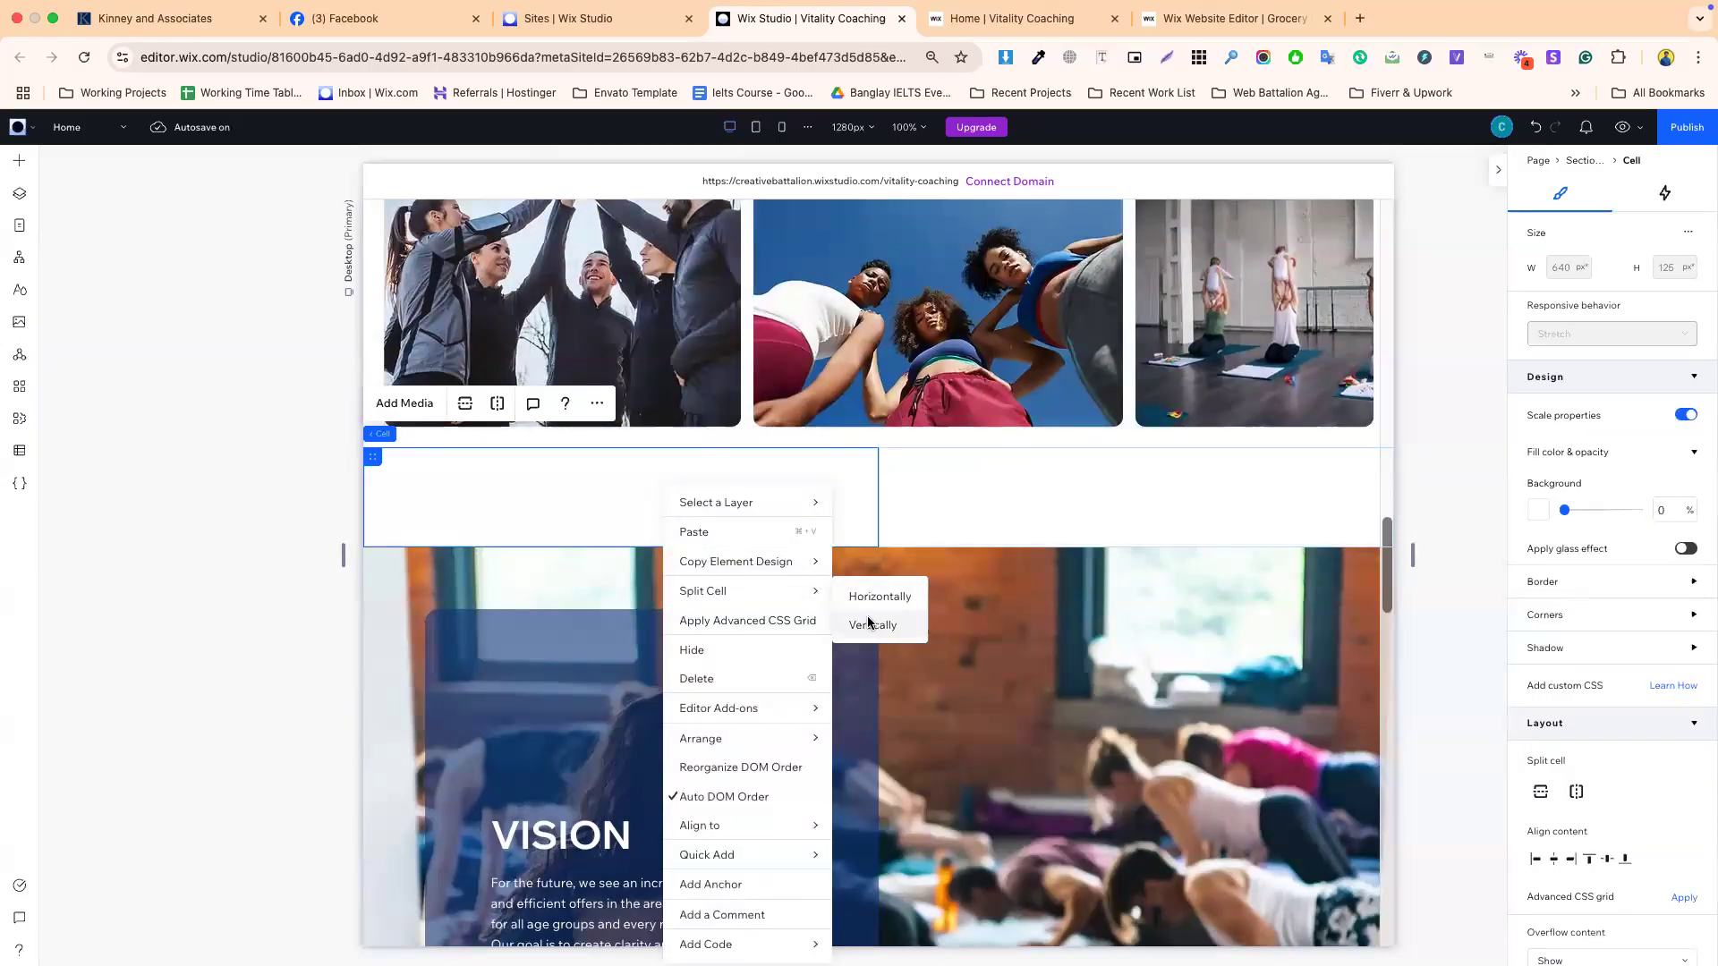
left_click(869, 624)
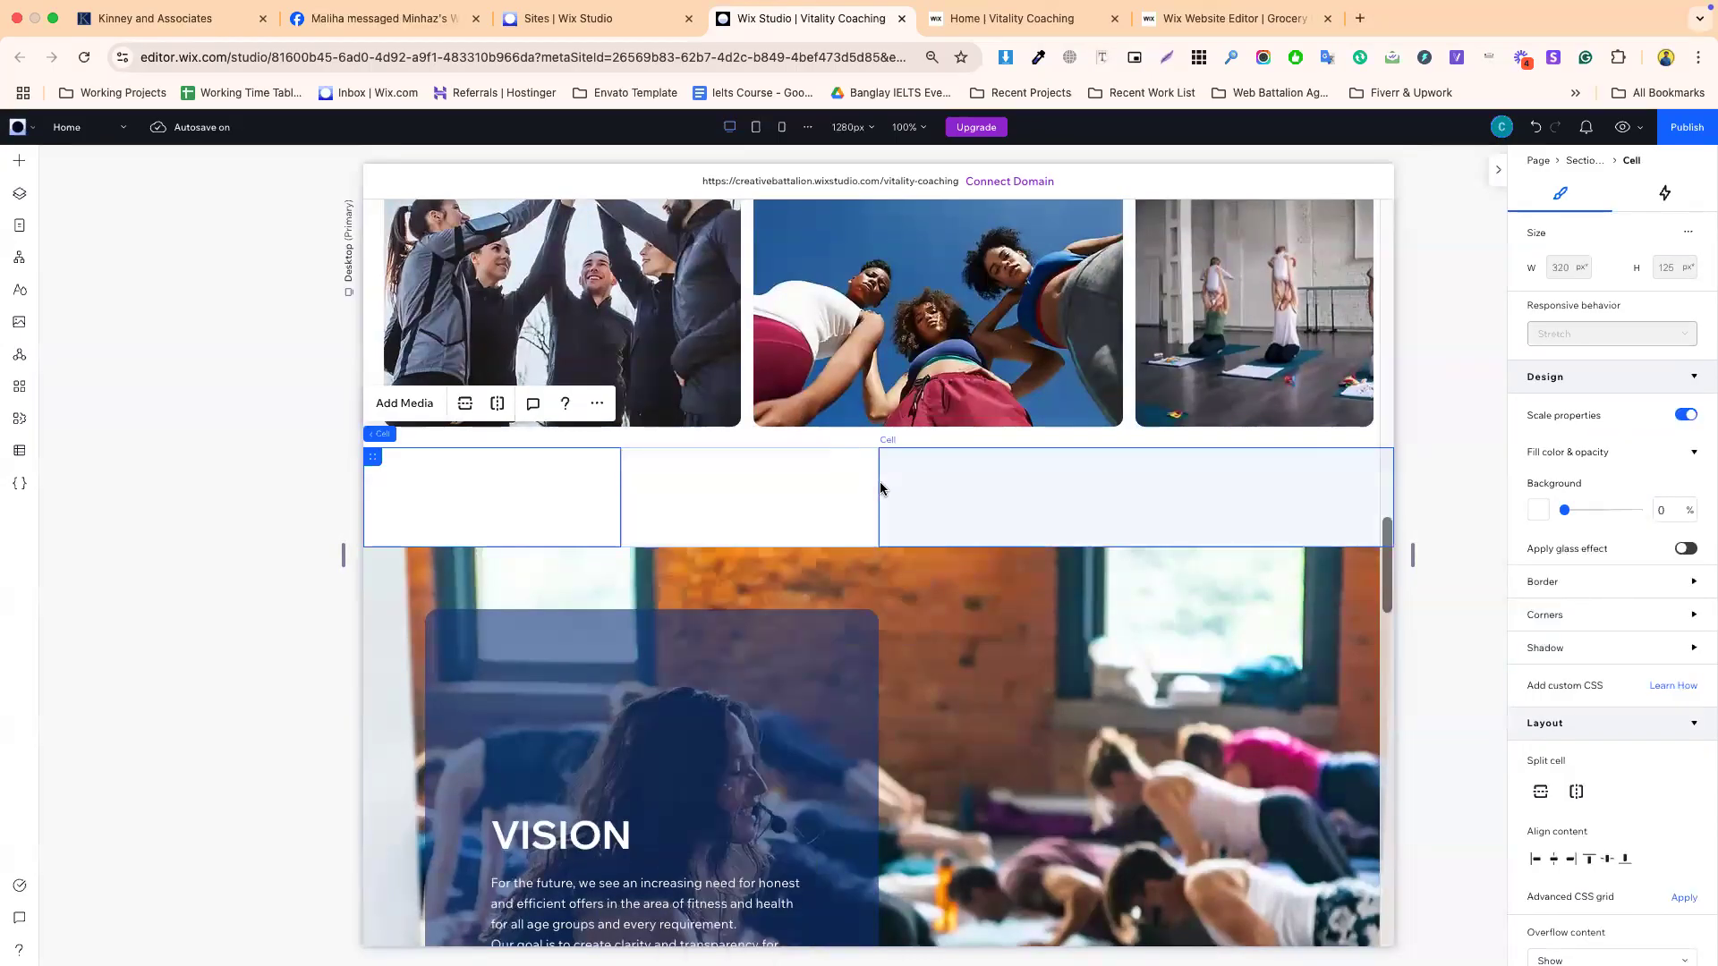
- Move both column dividers of the three-column section grid to the right, leaving the left column widest and the right column narrowest
left_click_drag(880, 491, 1099, 491)
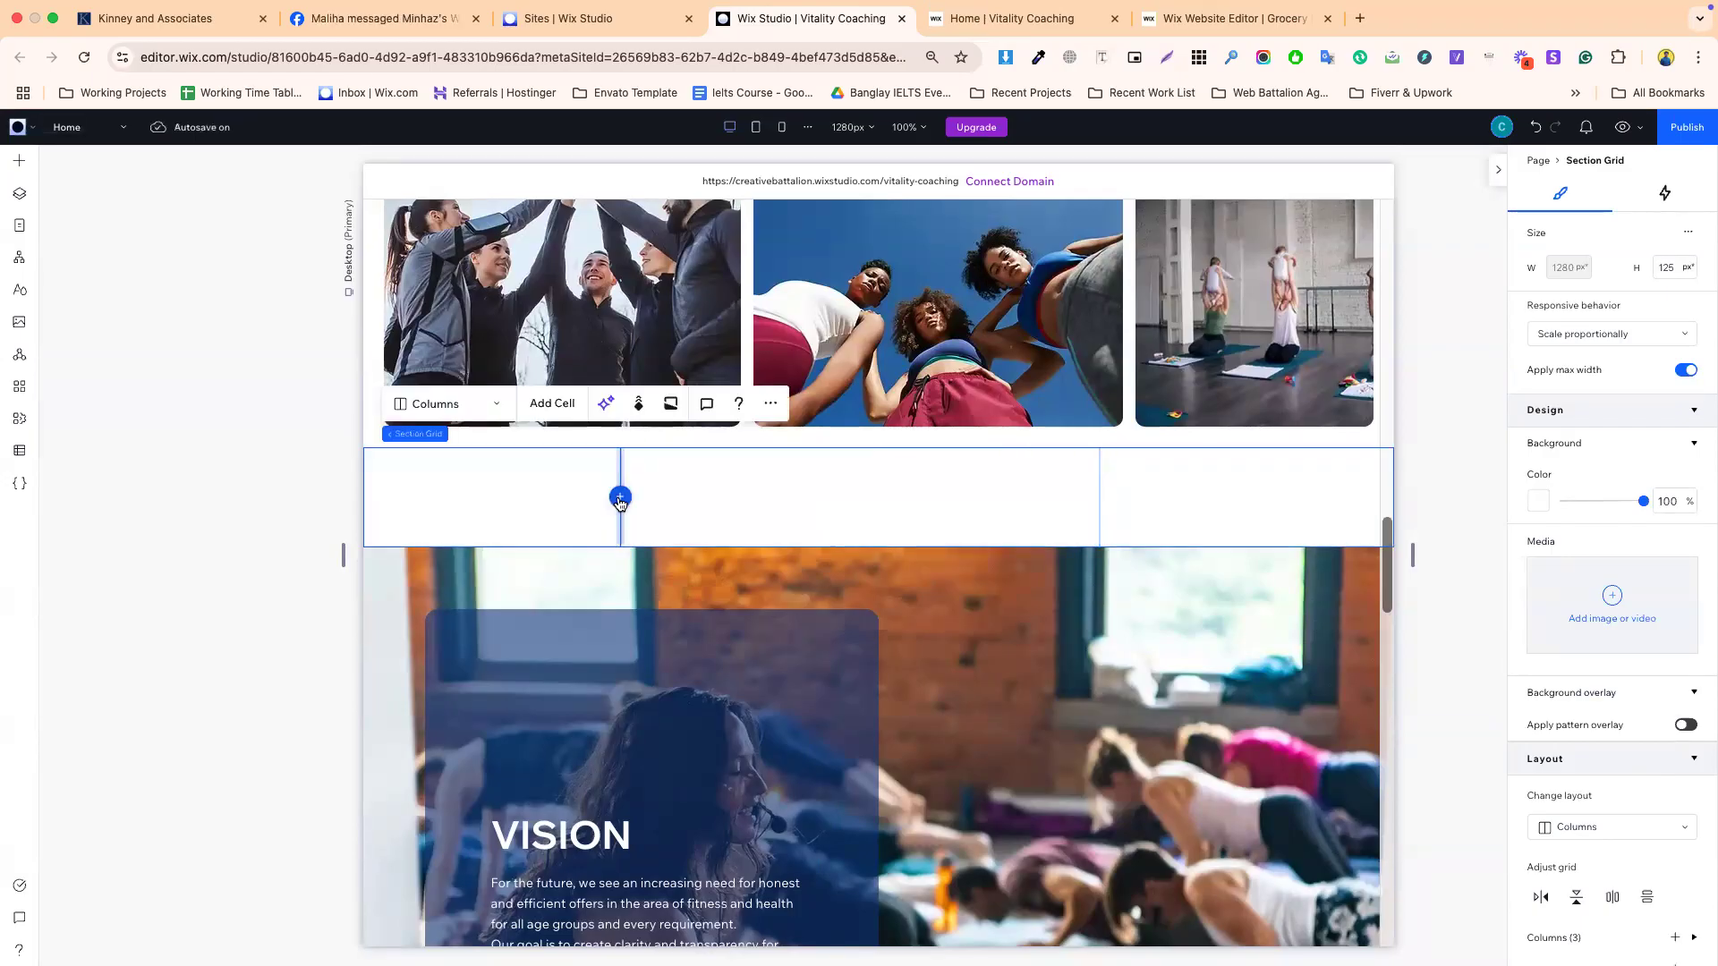
left_click_drag(620, 494, 747, 480)
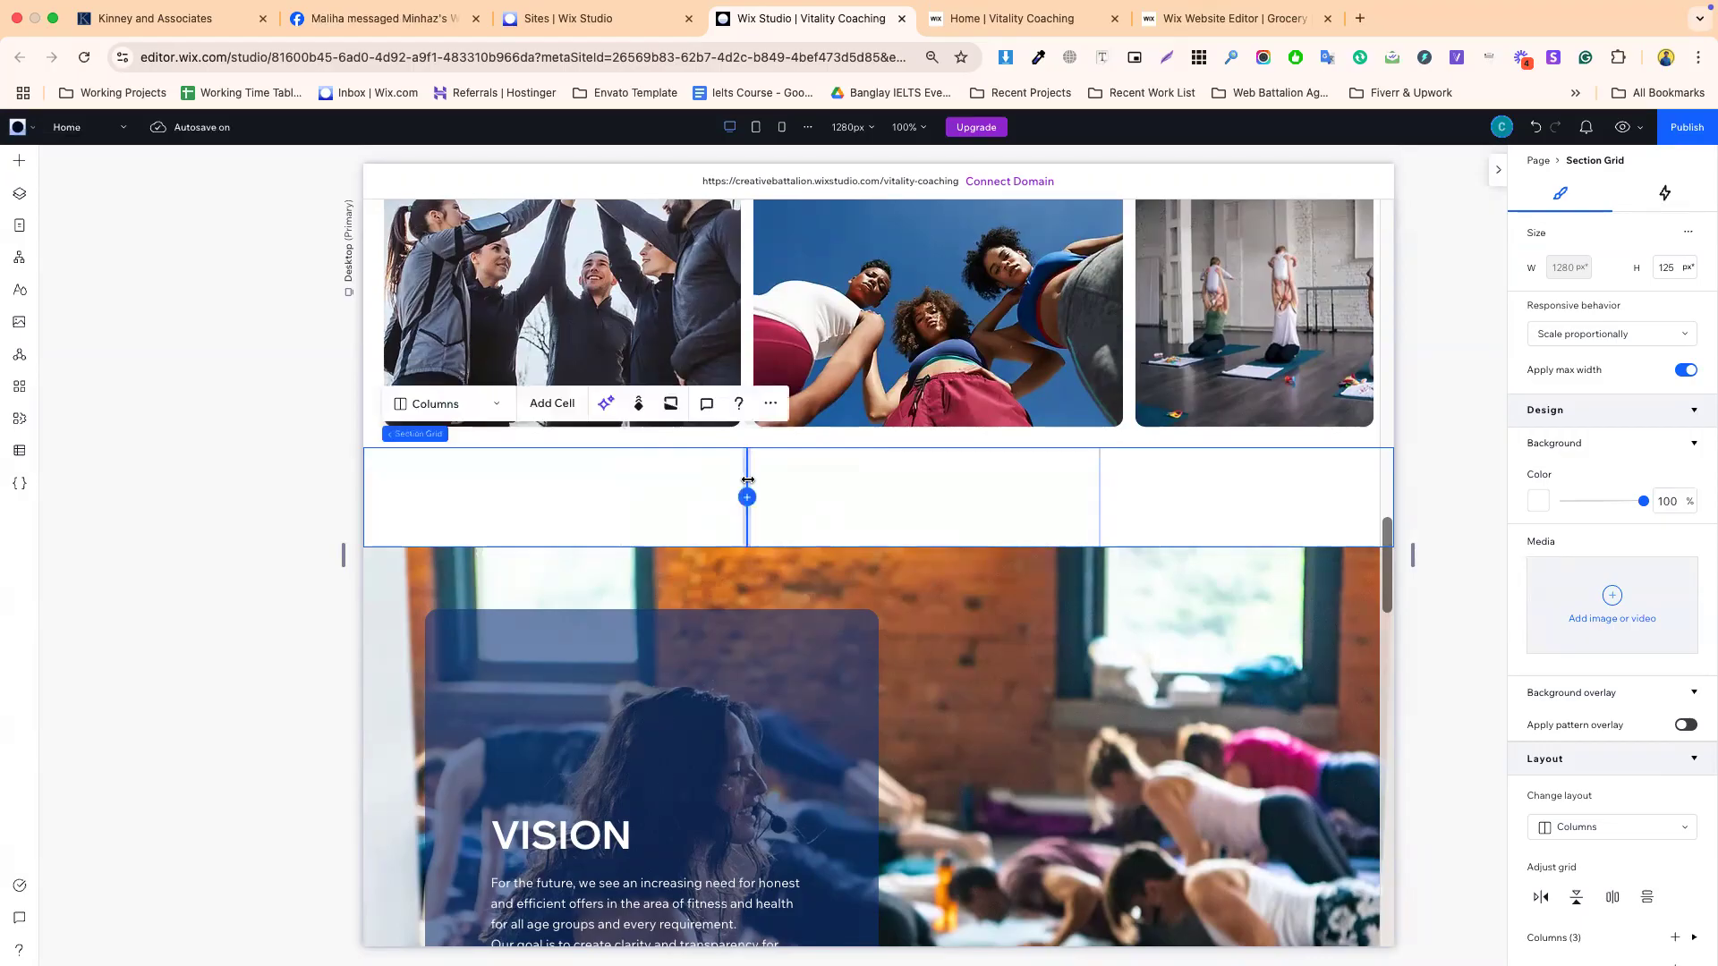
scroll(794, 481, "up", 5)
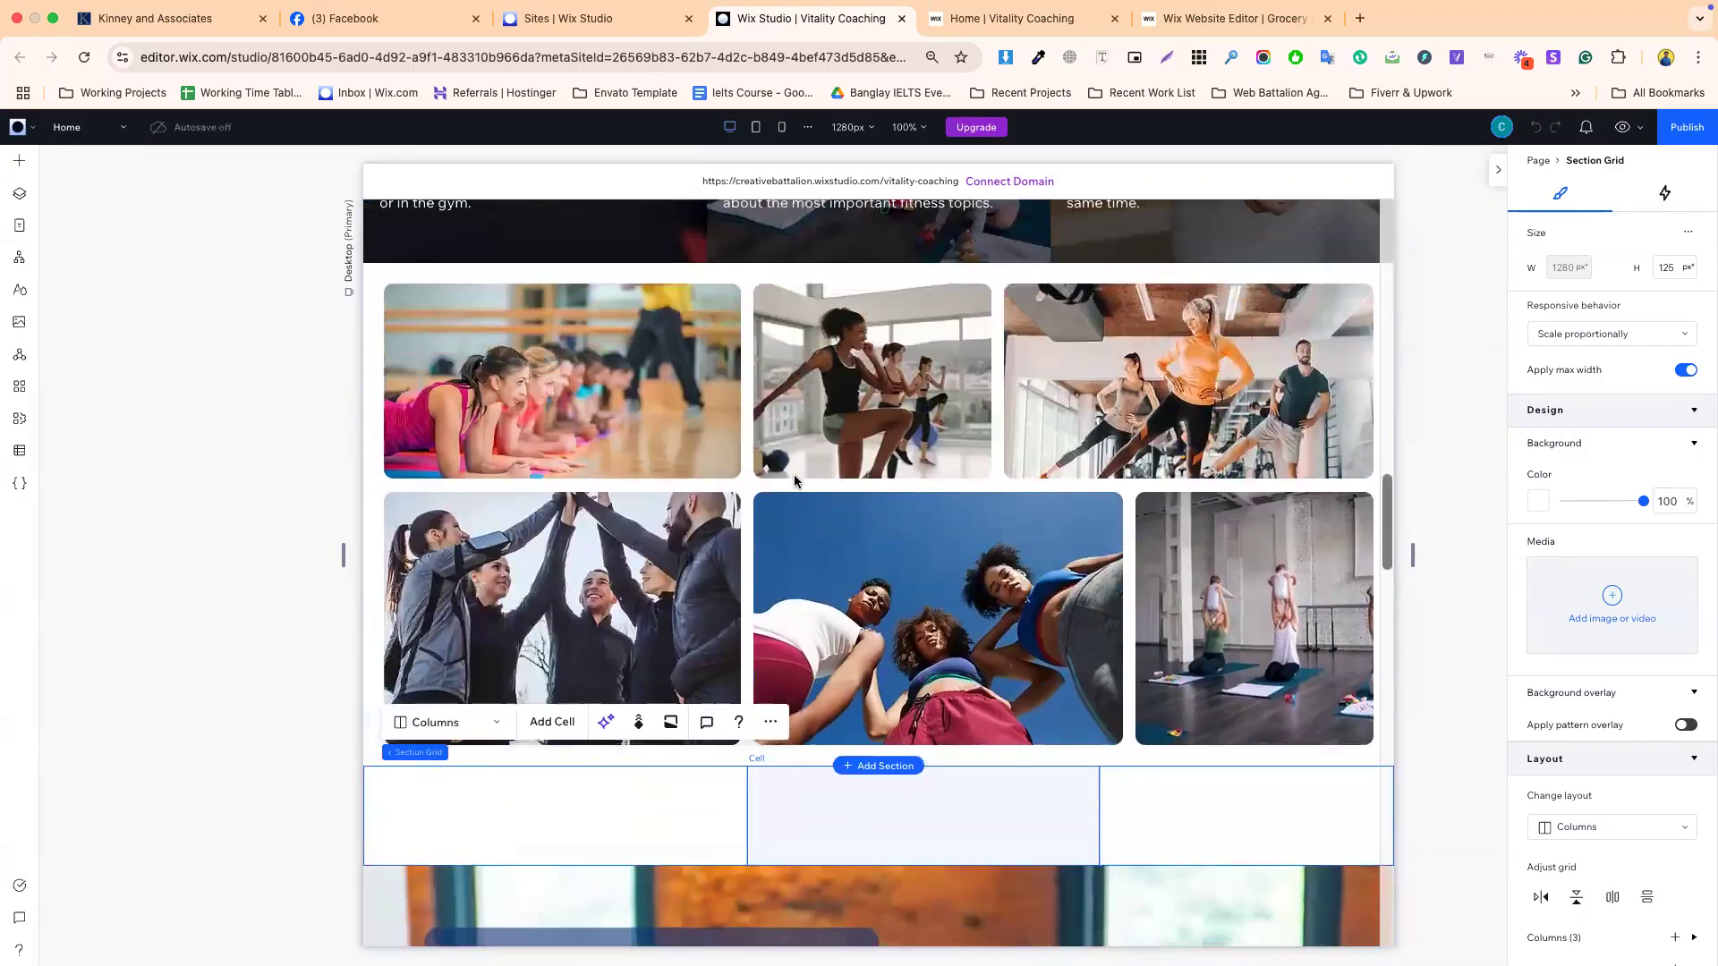
- Narrow the middle column of the empty three-column section so the third column is about 470 px wide
left_click_drag(748, 809, 741, 806)
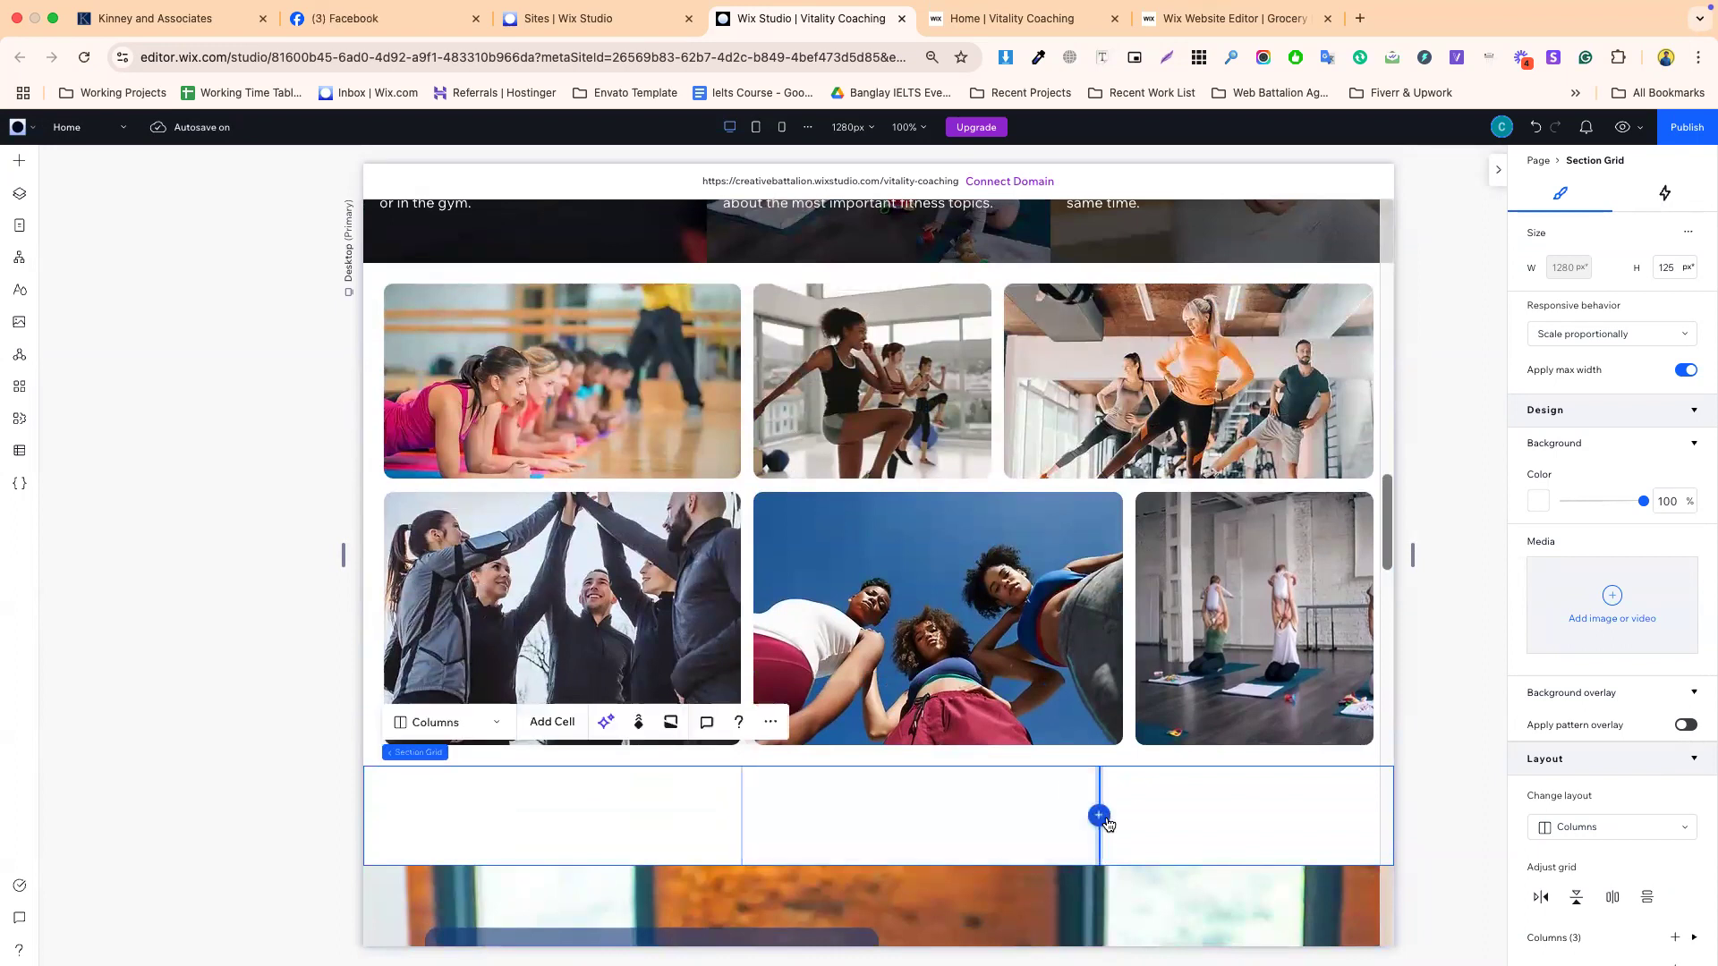
left_click_drag(1101, 792, 1016, 810)
left_click(1133, 798)
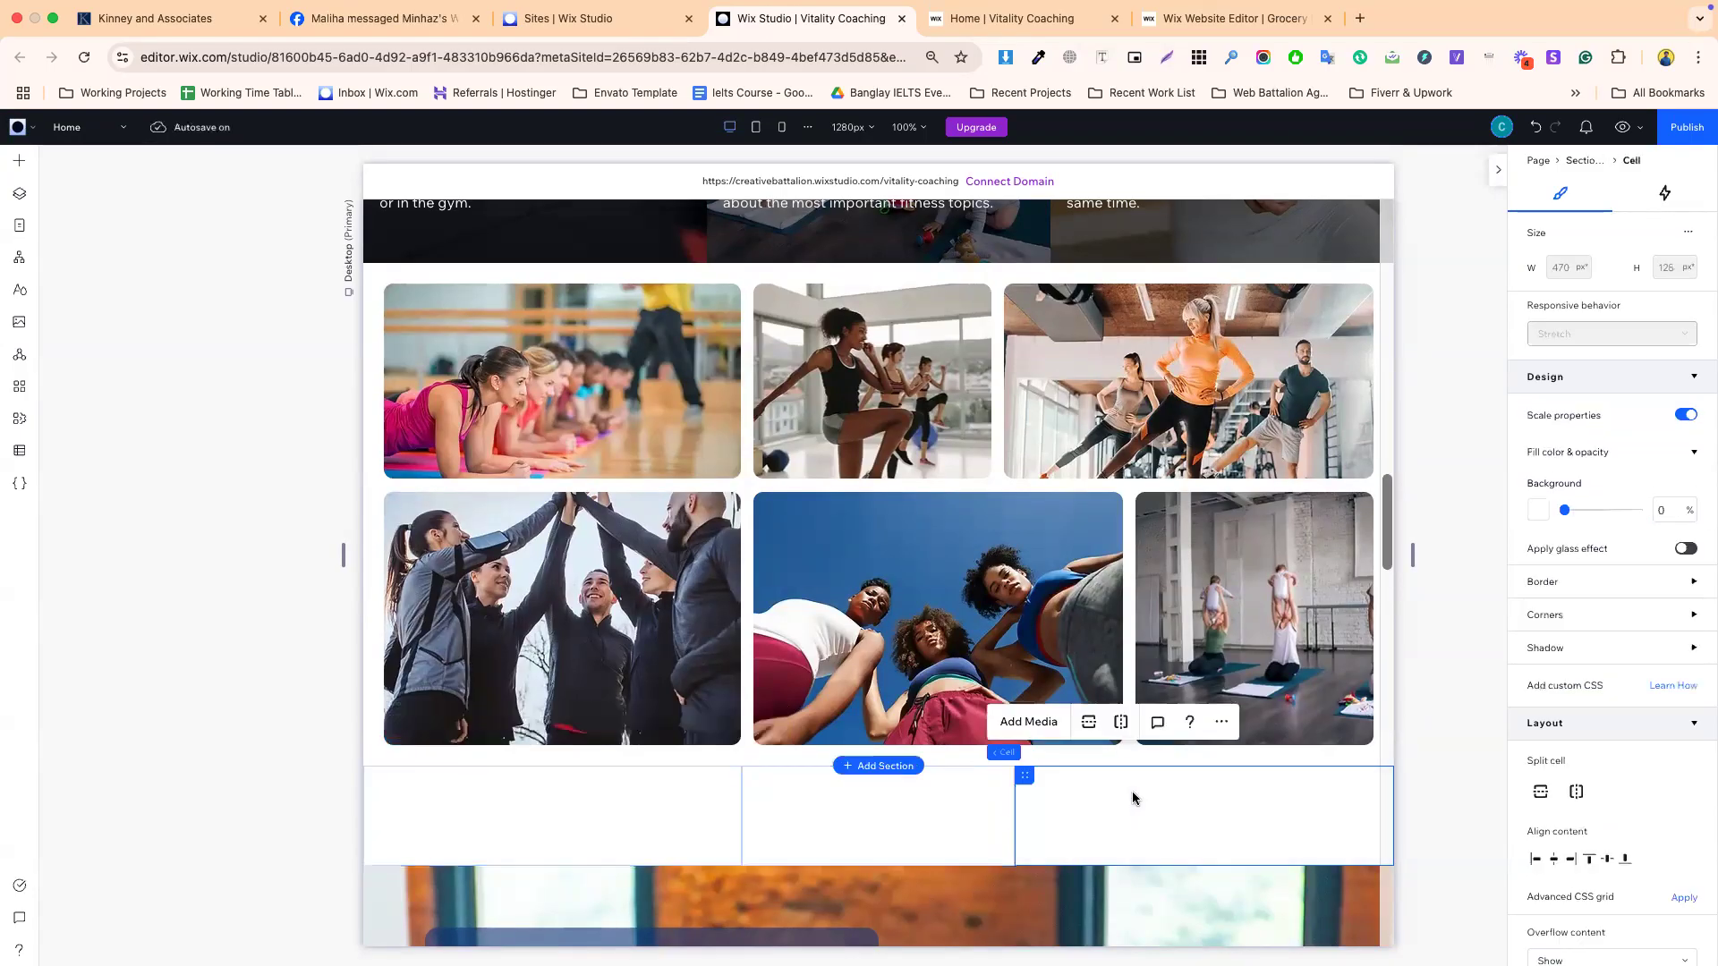
scroll(1132, 799, "down", 3)
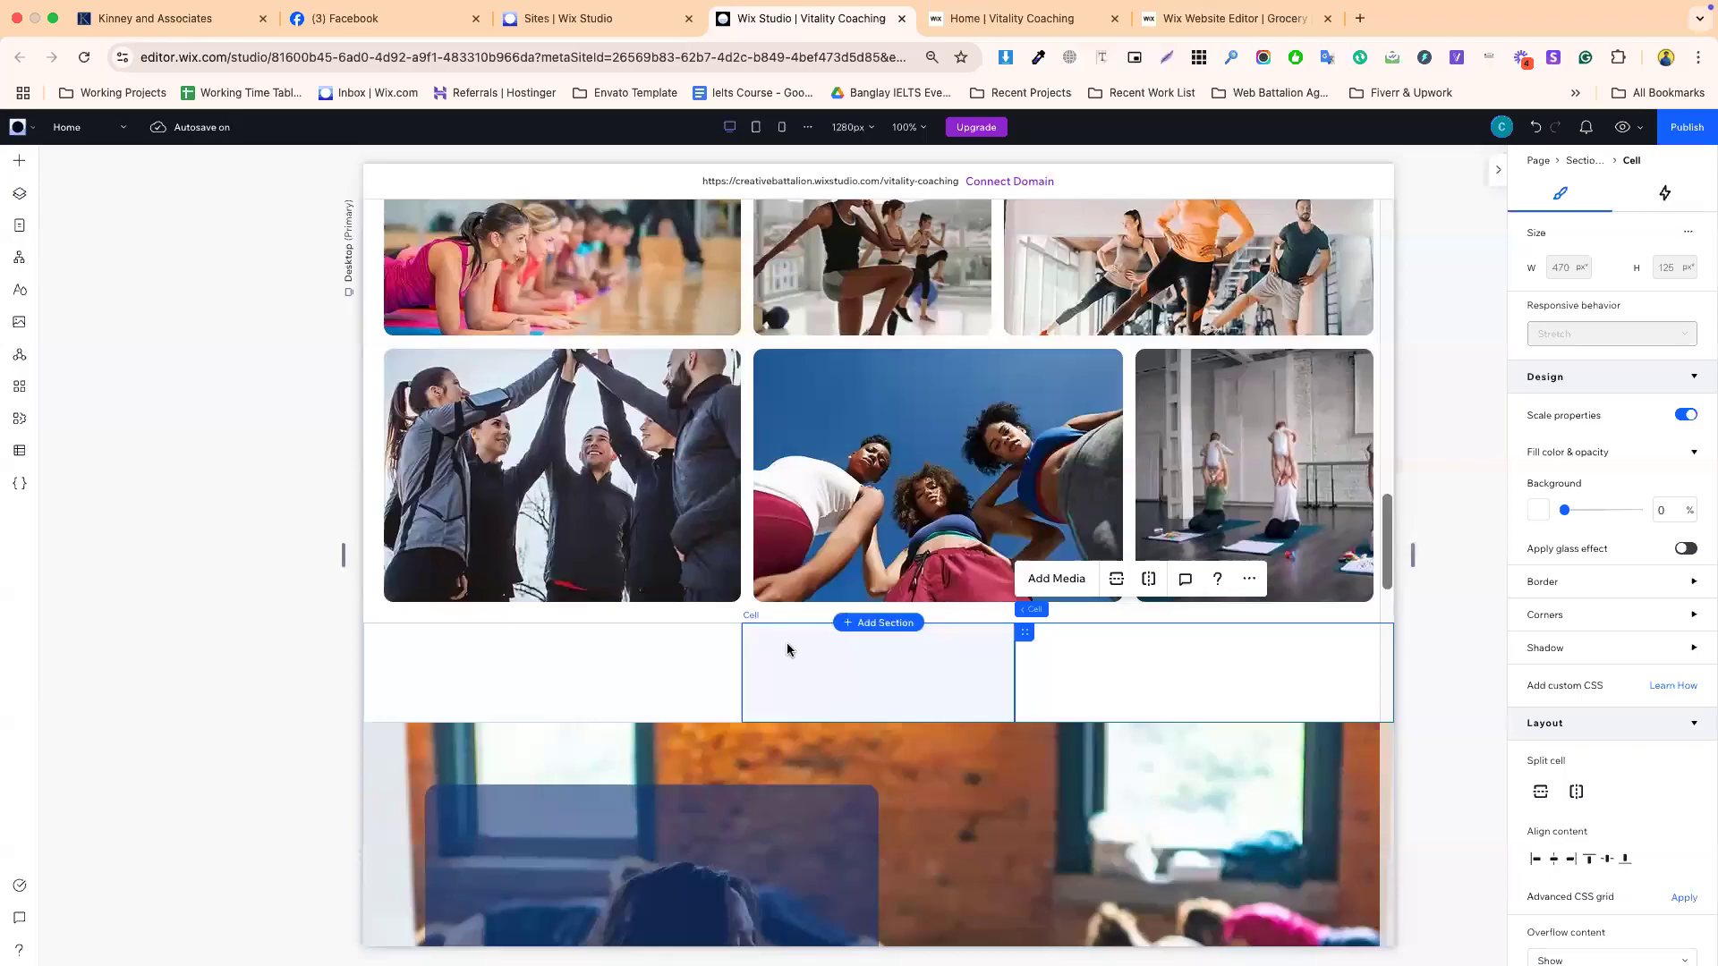
- Keep the empty section grid in the Columns layout and add a second row to it
left_click(708, 616)
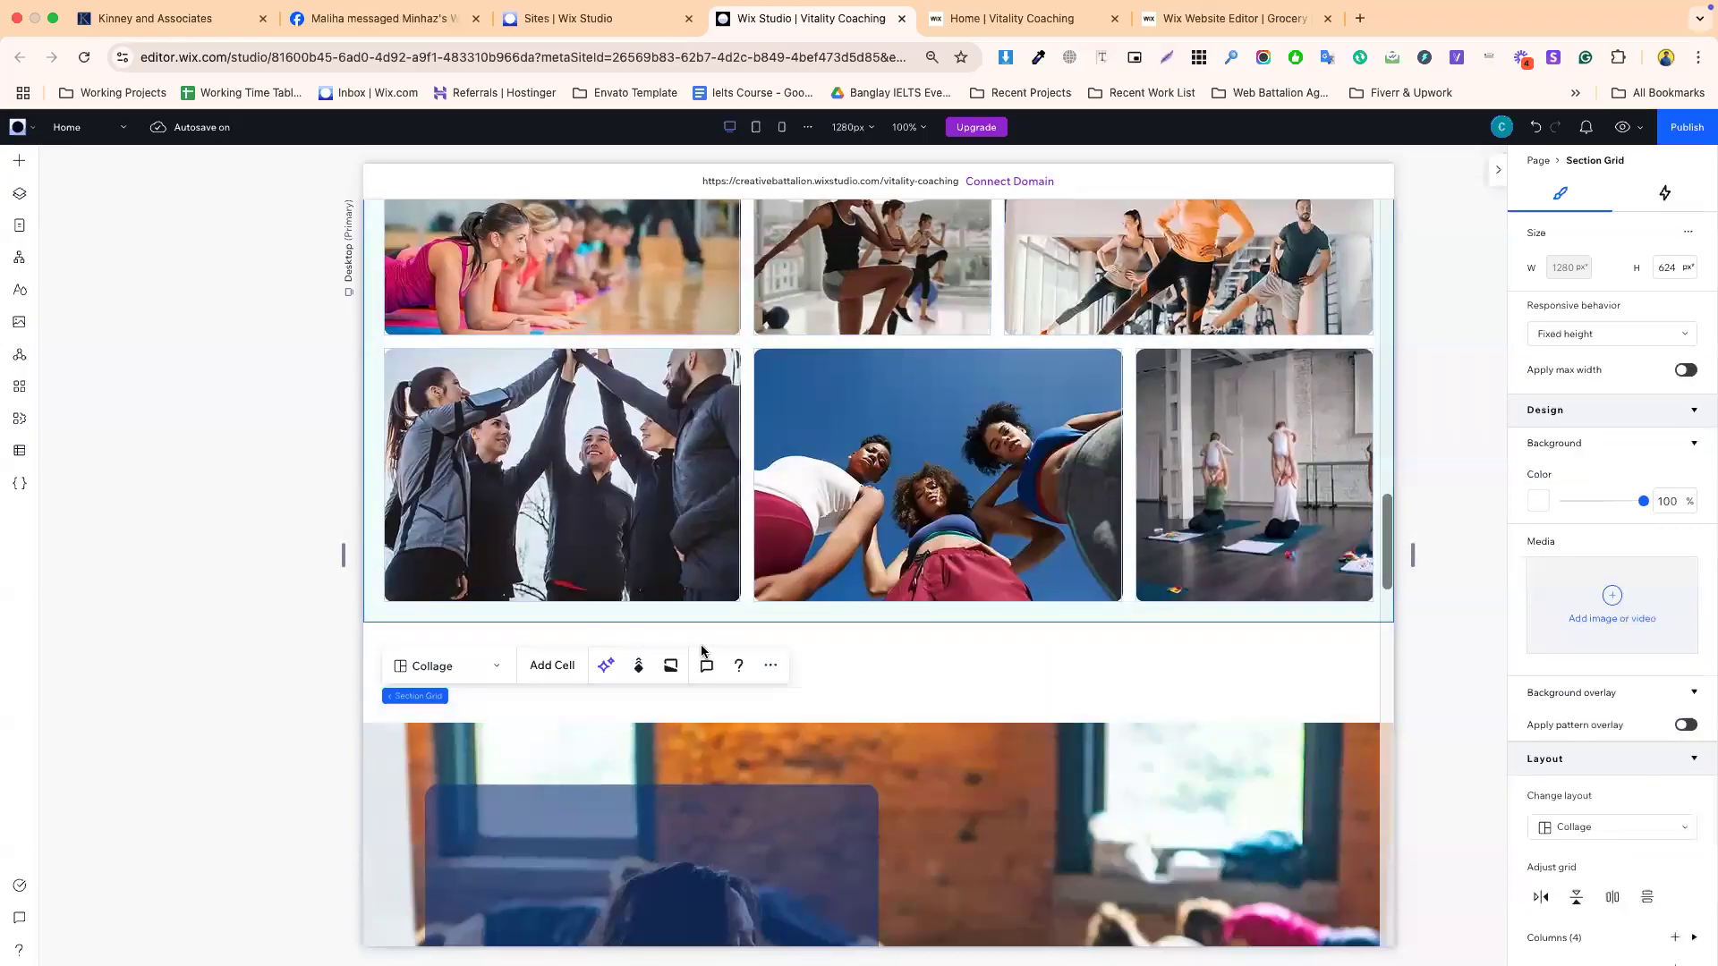
left_click(732, 635)
left_click(452, 579)
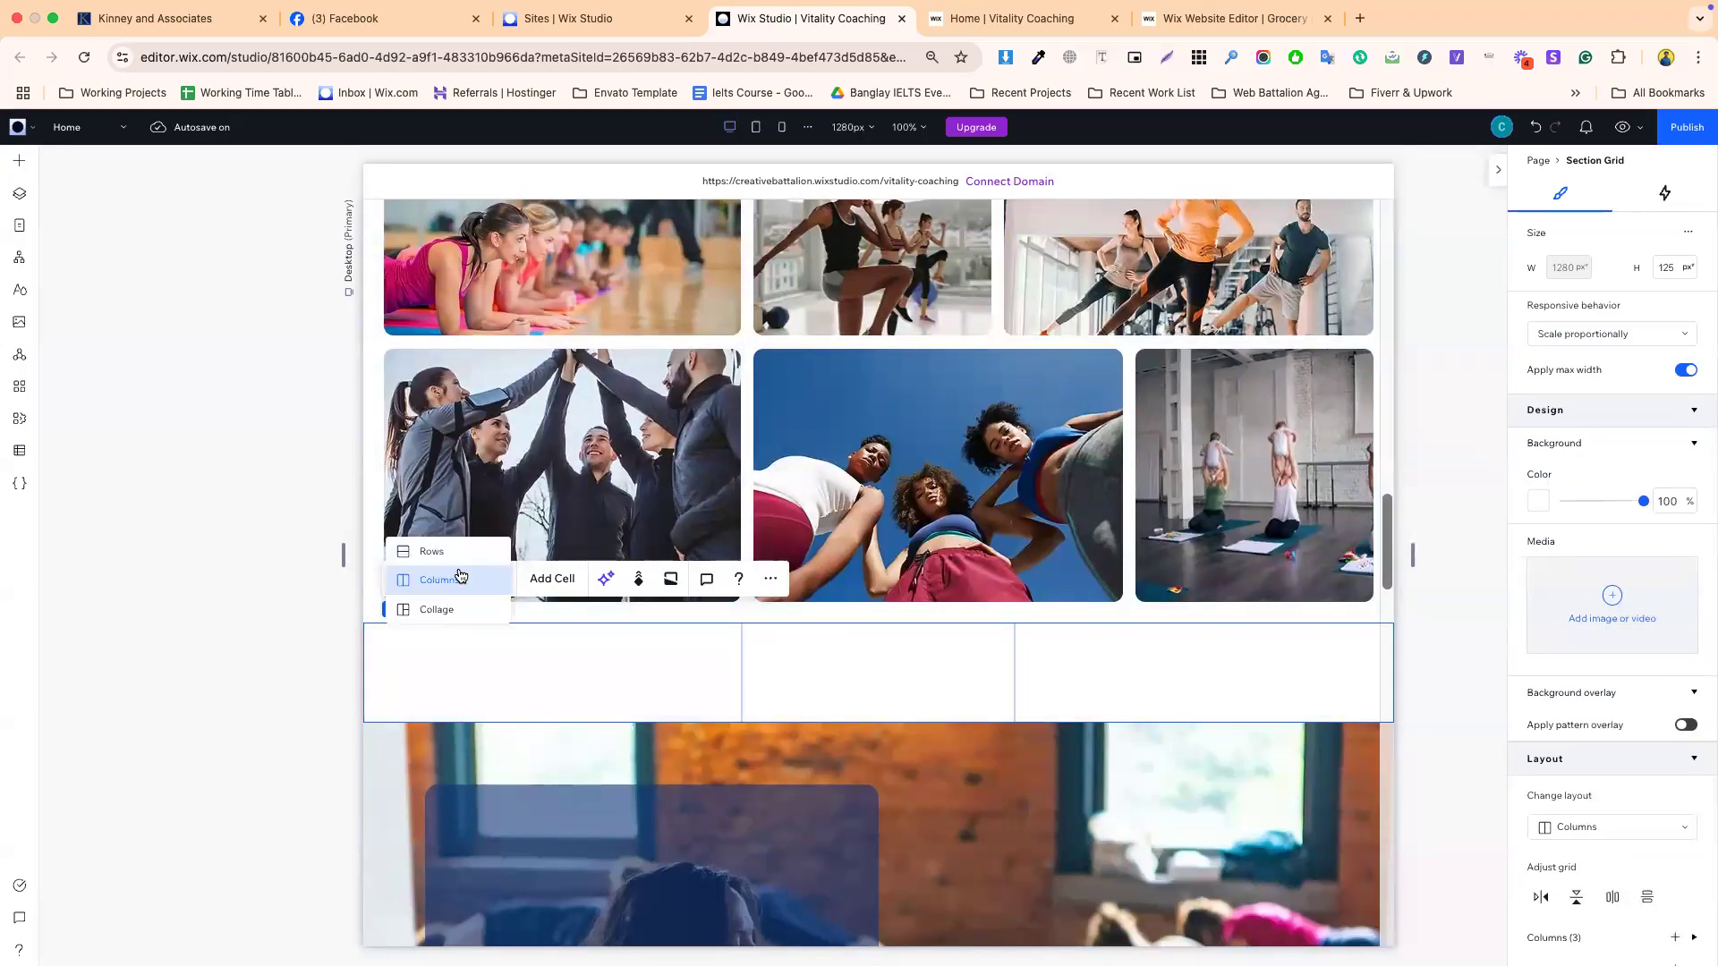
left_click(448, 580)
scroll(1624, 801, "down", 3)
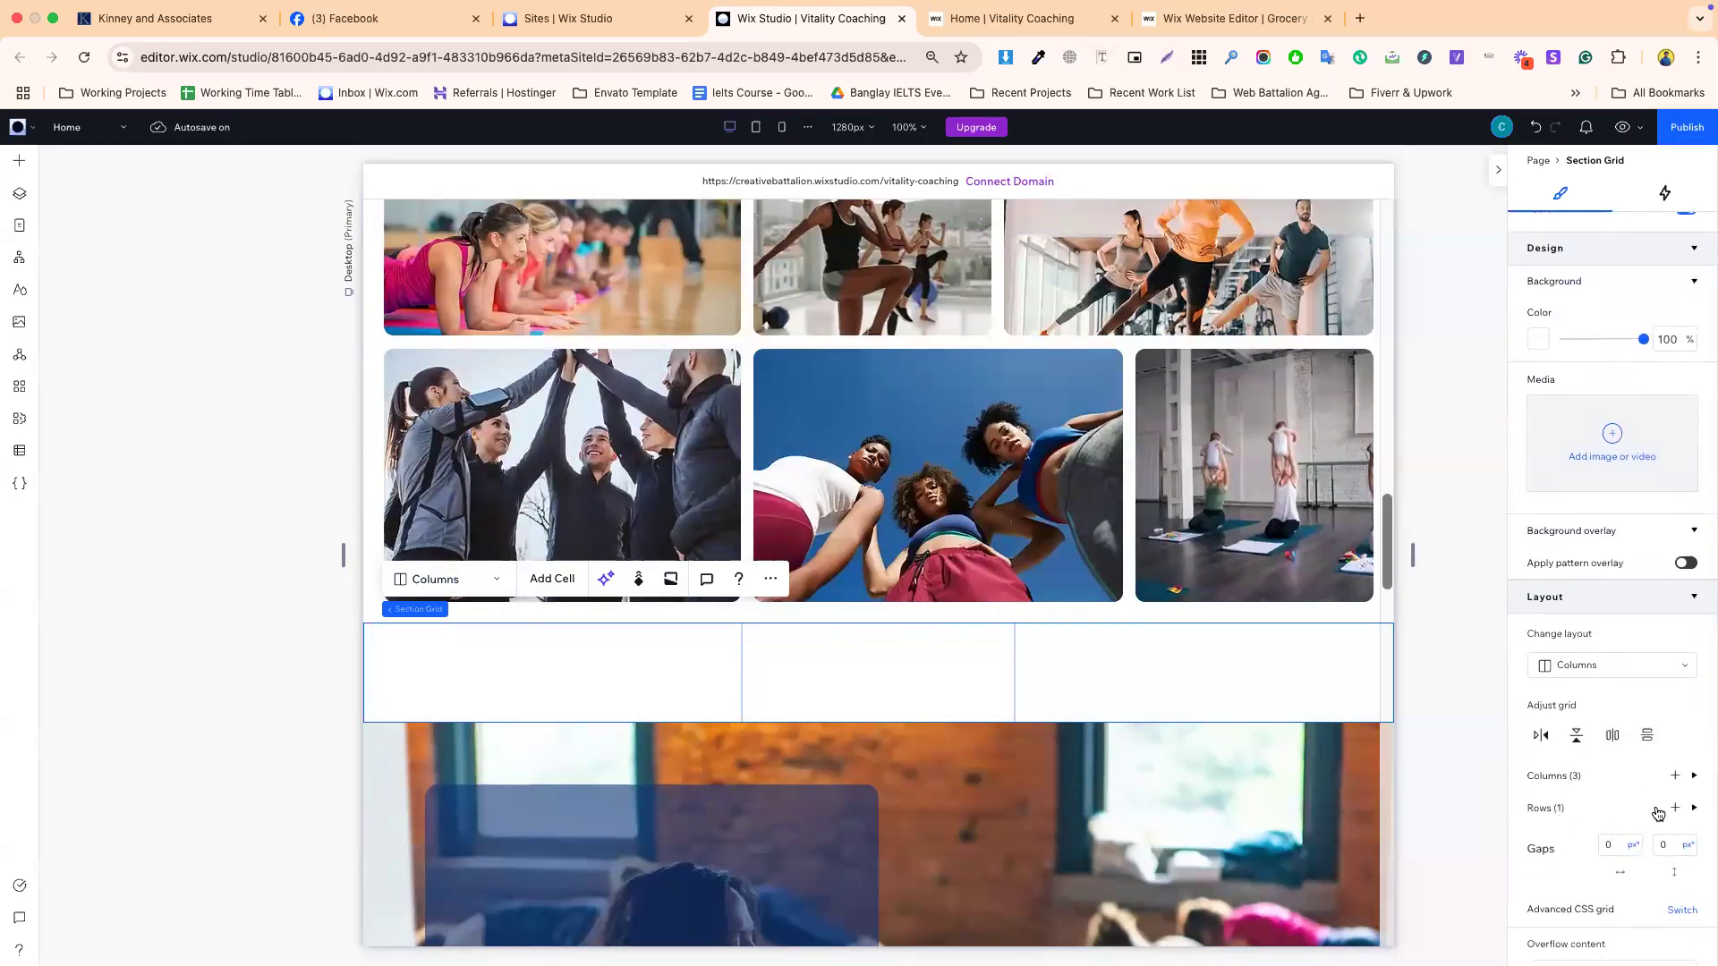
left_click(1676, 810)
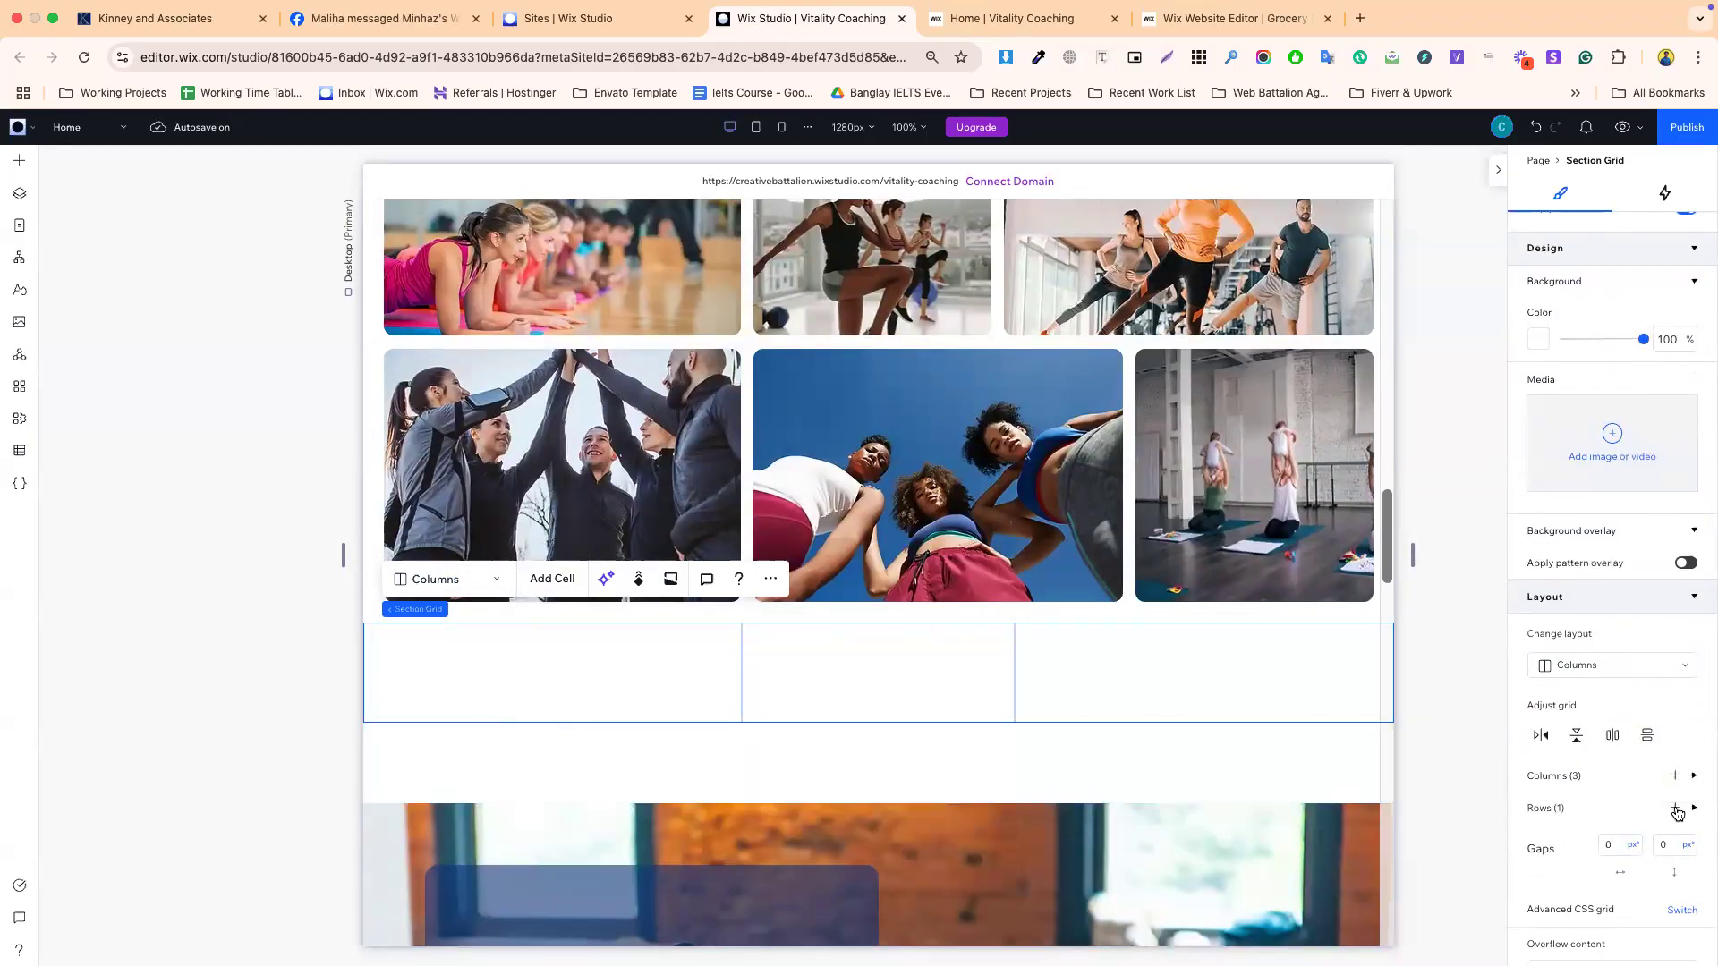
- Split the new second row's cell vertically twice to make three cells
left_click(948, 759)
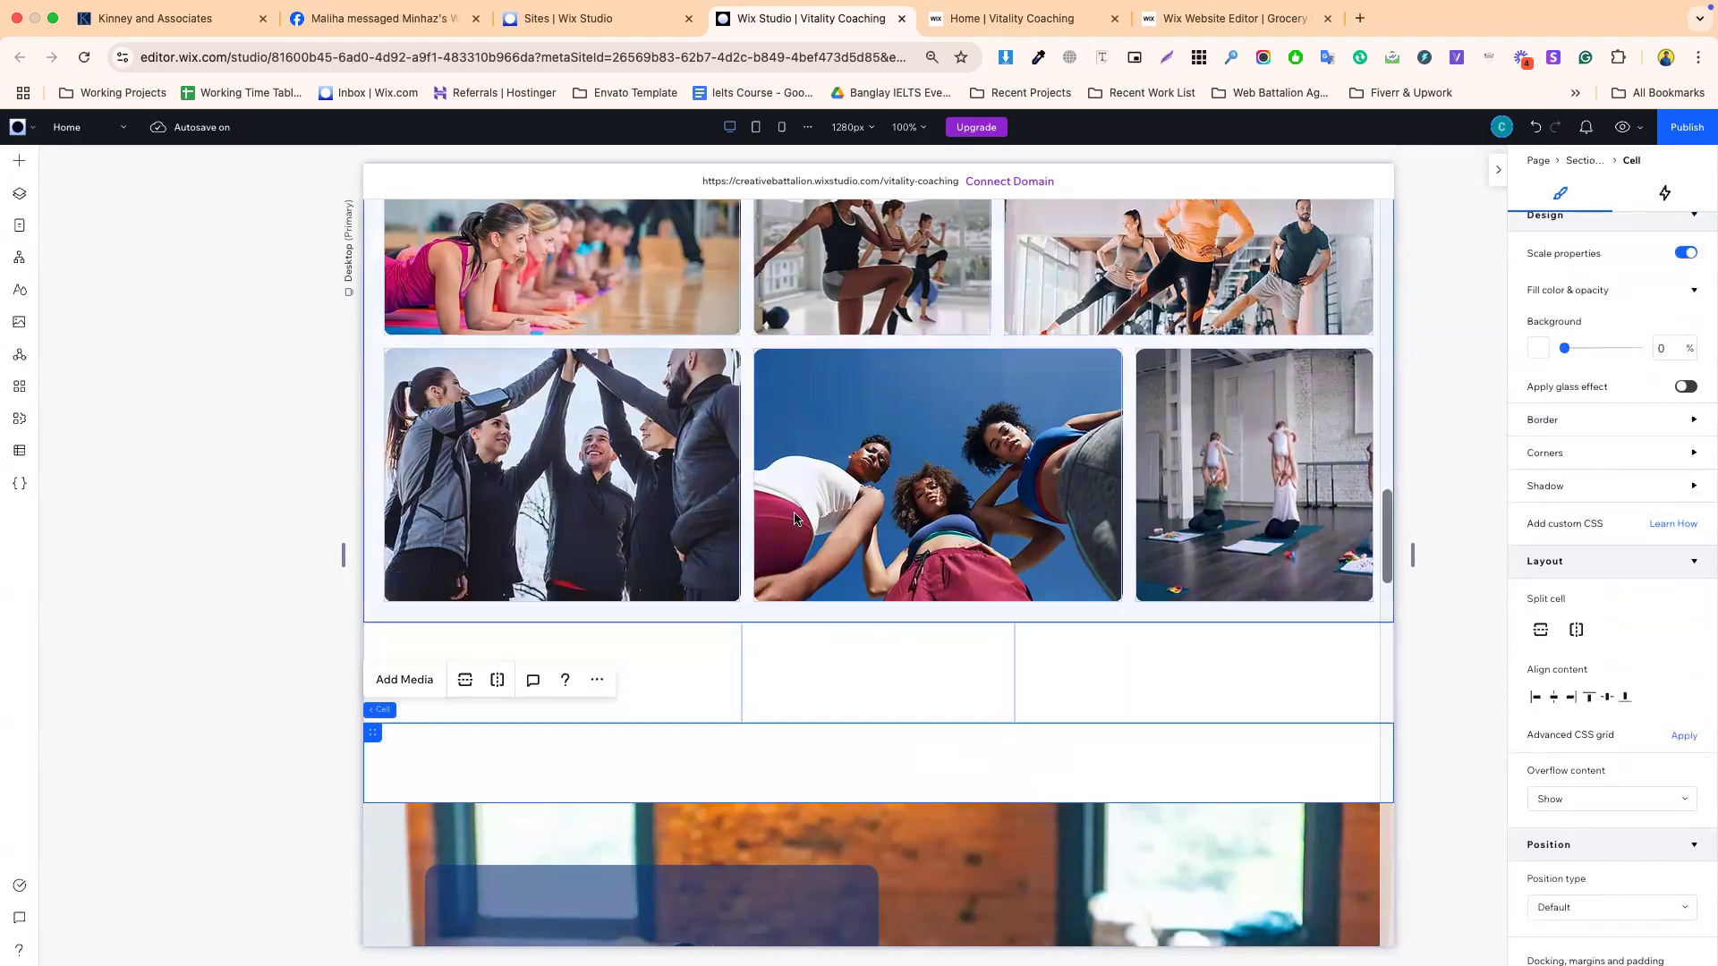
right_click(609, 763)
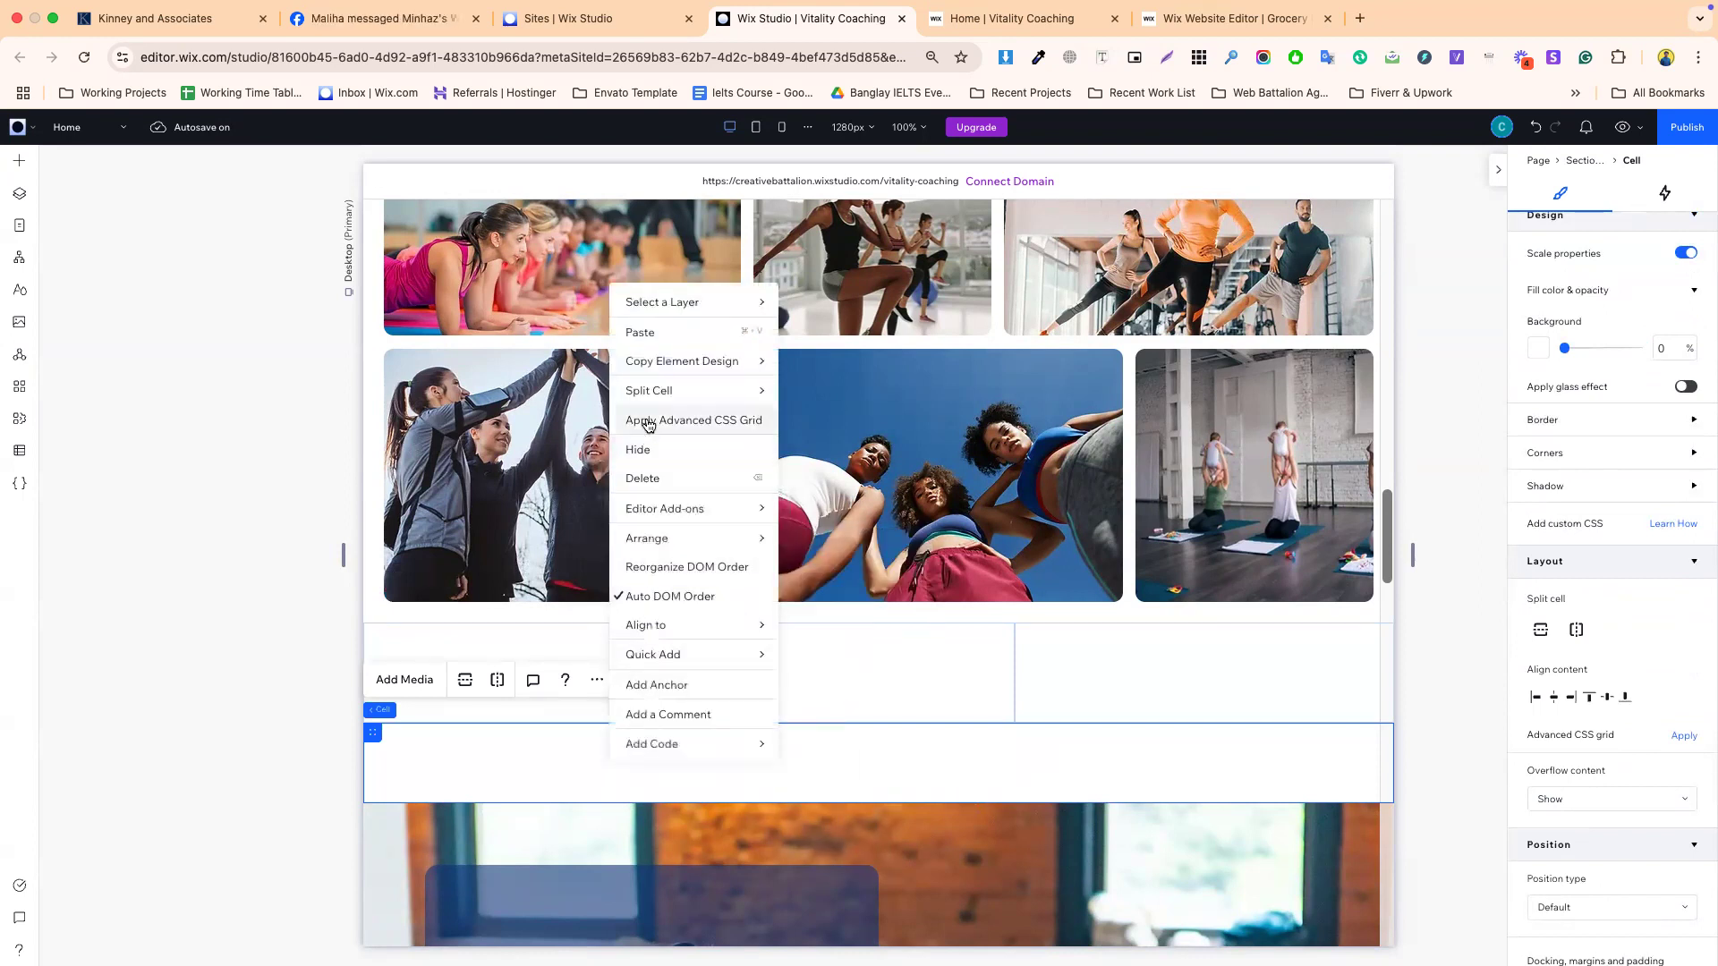
mouse_move(732, 391)
left_click(833, 422)
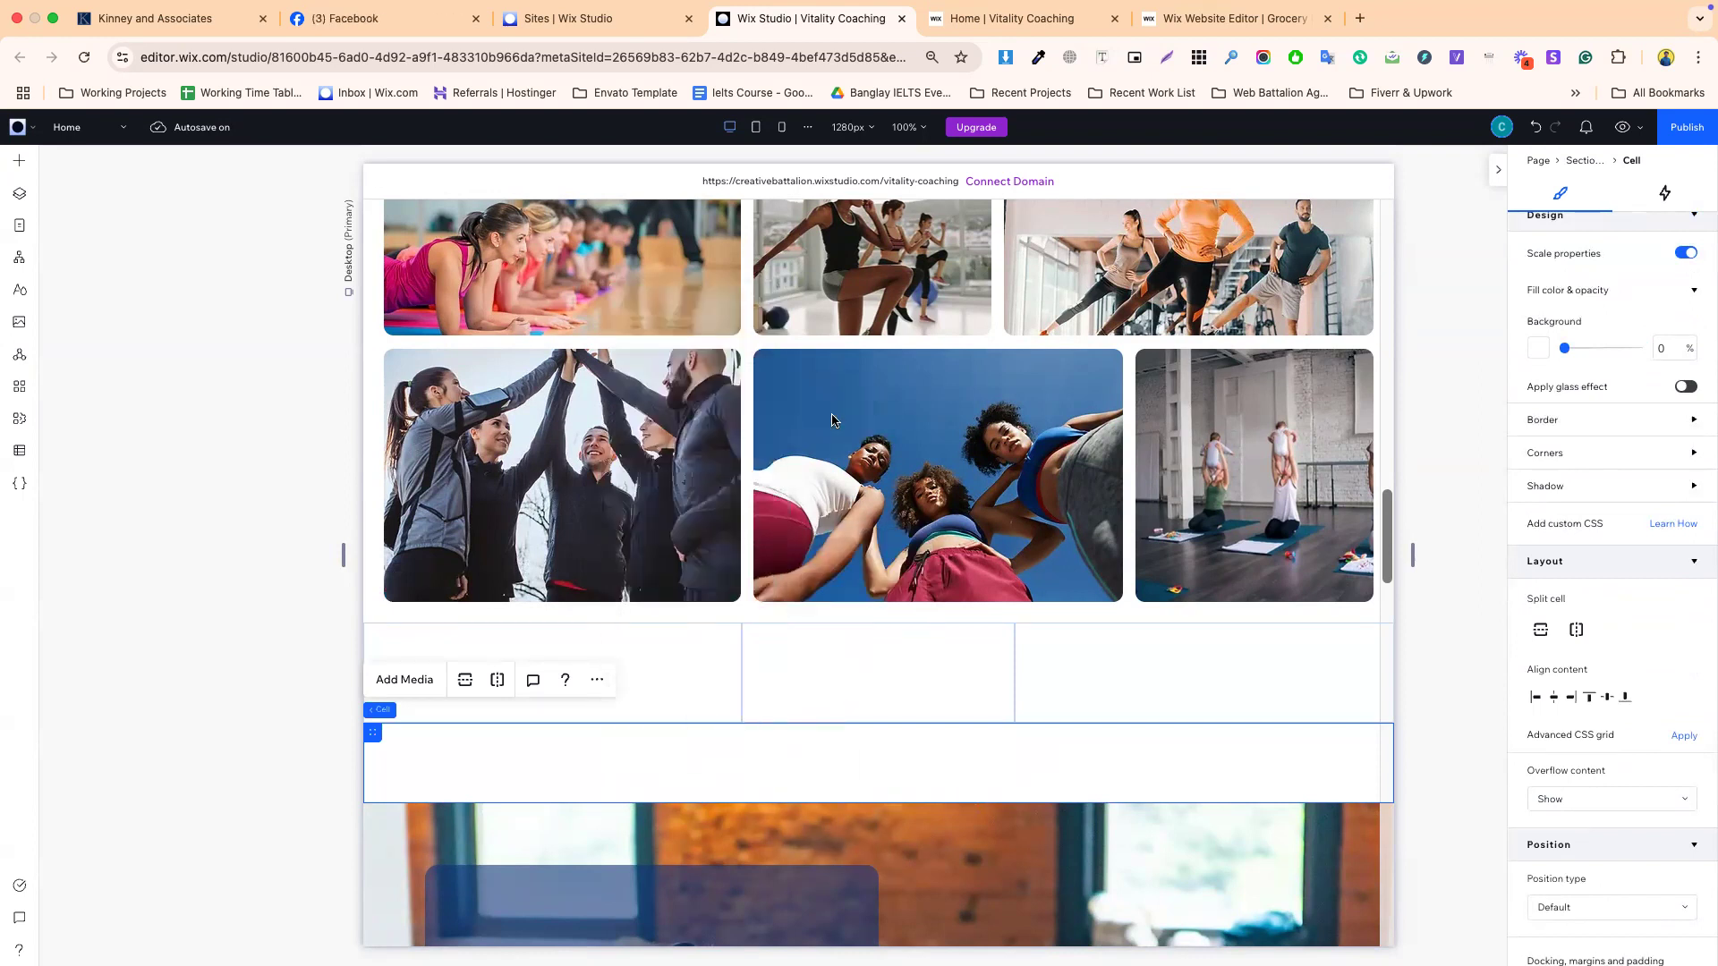
right_click(793, 758)
mouse_move(895, 387)
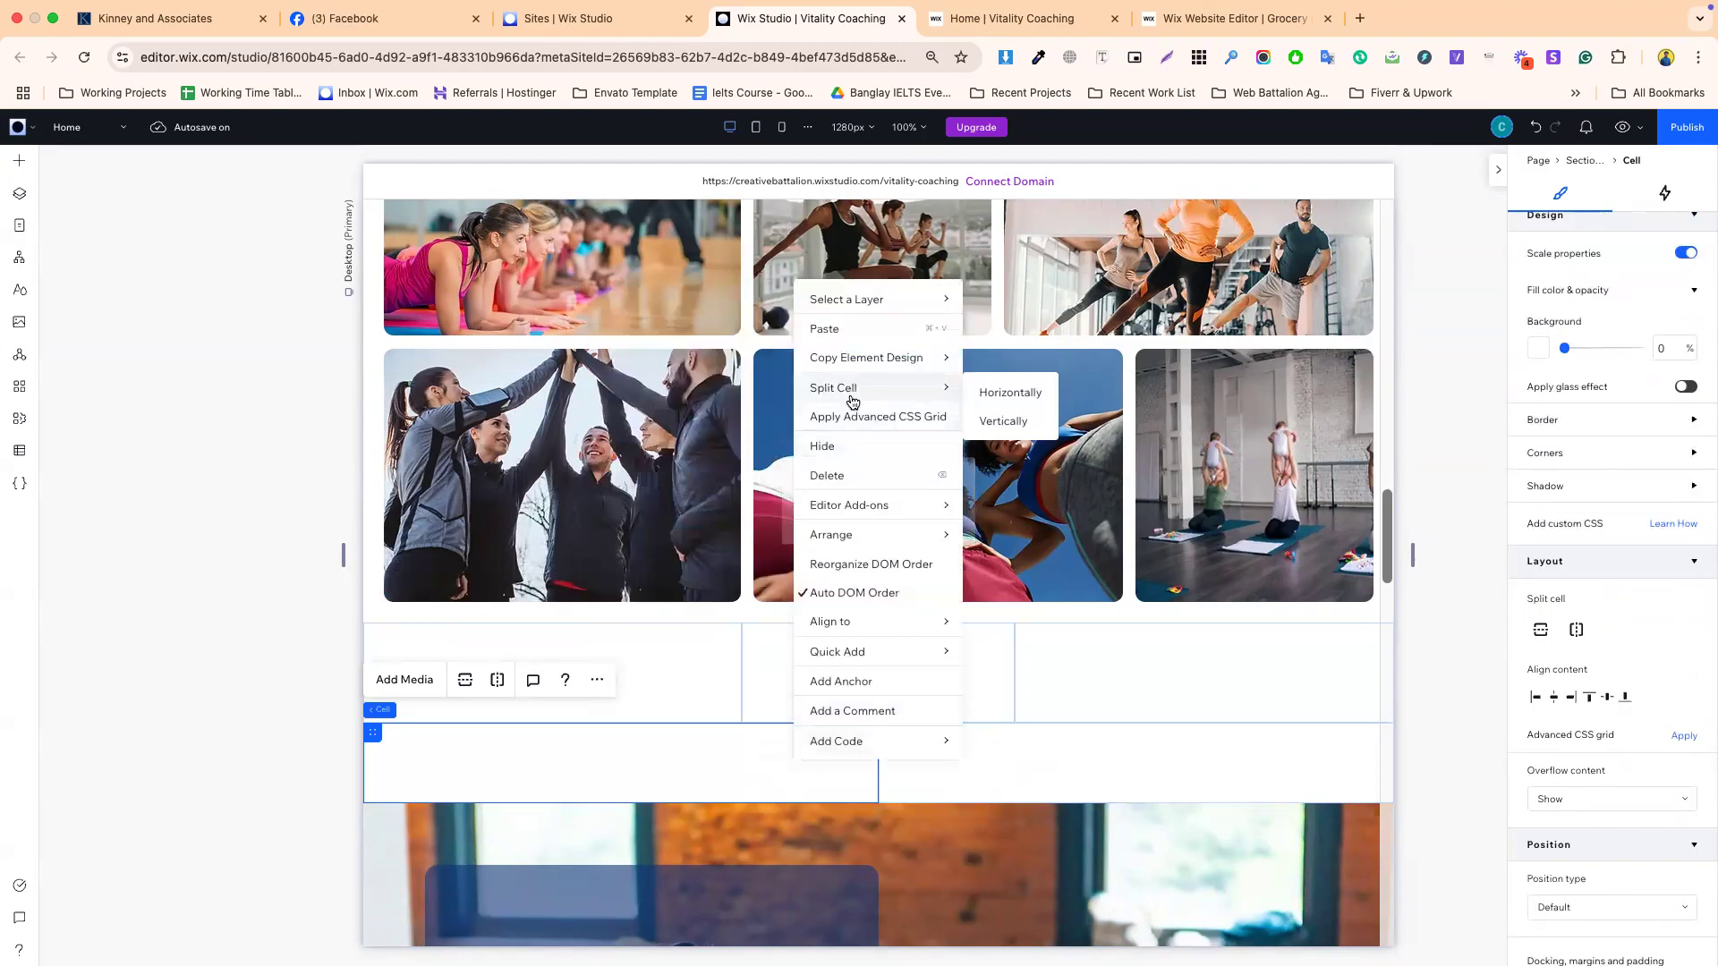
left_click(994, 432)
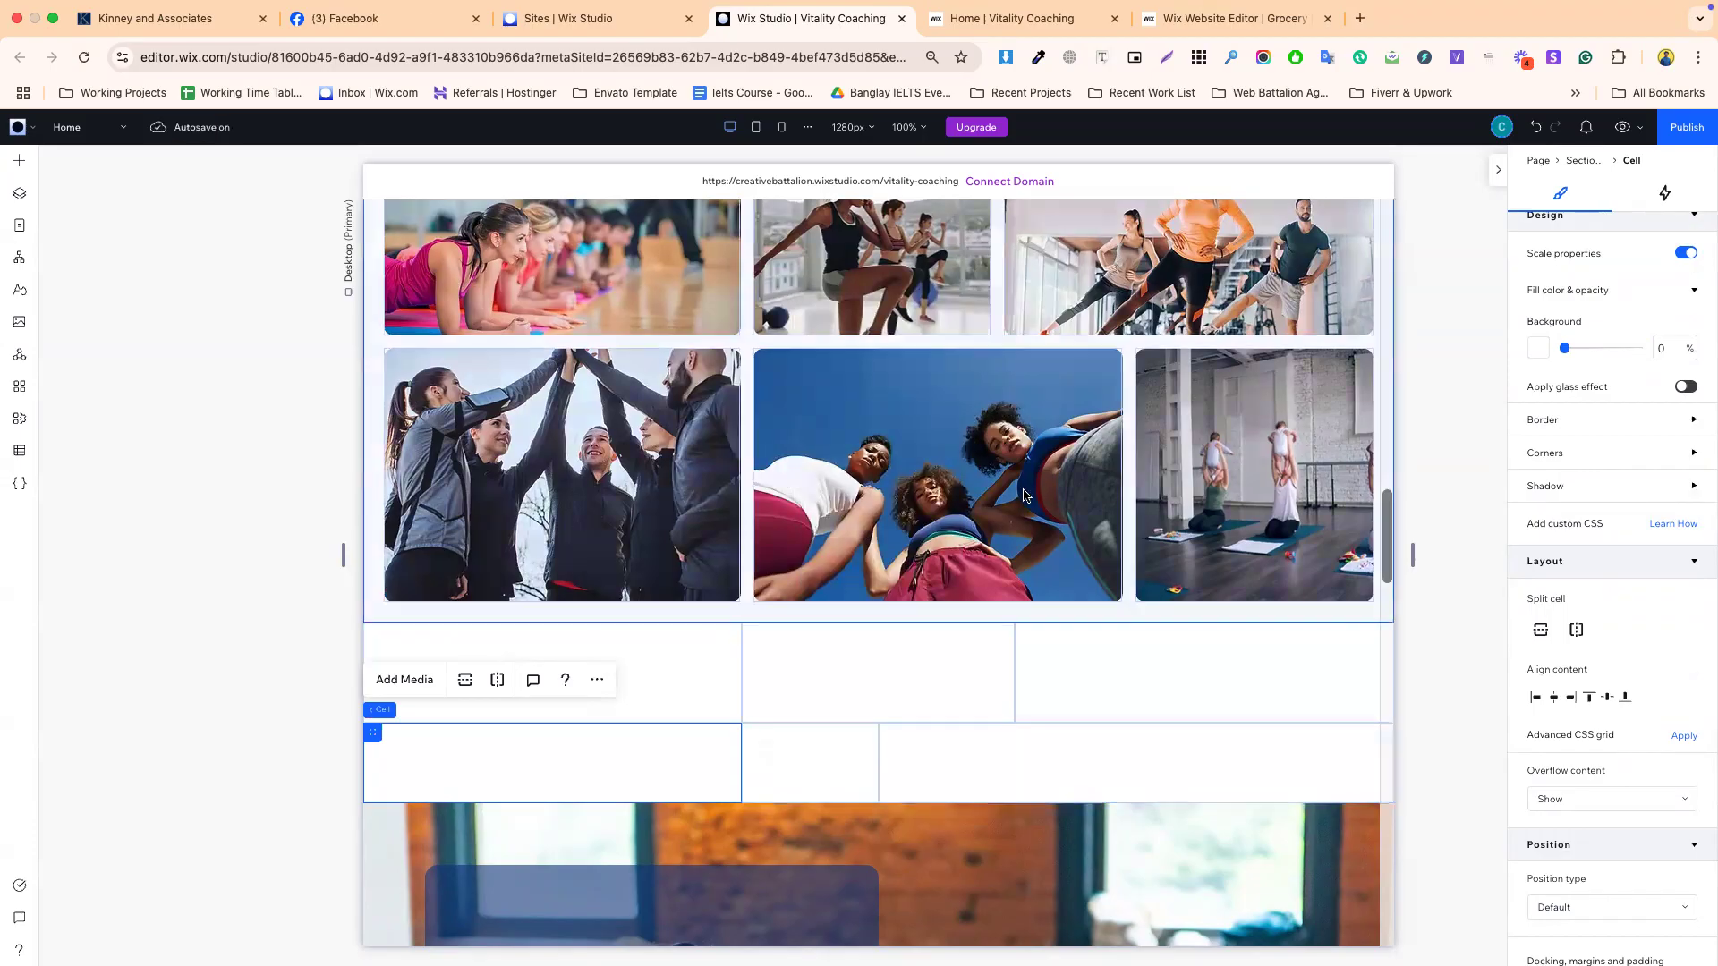
- Widen the second row's middle cell by moving its right divider almost beneath the divider in the first row
left_click(909, 775)
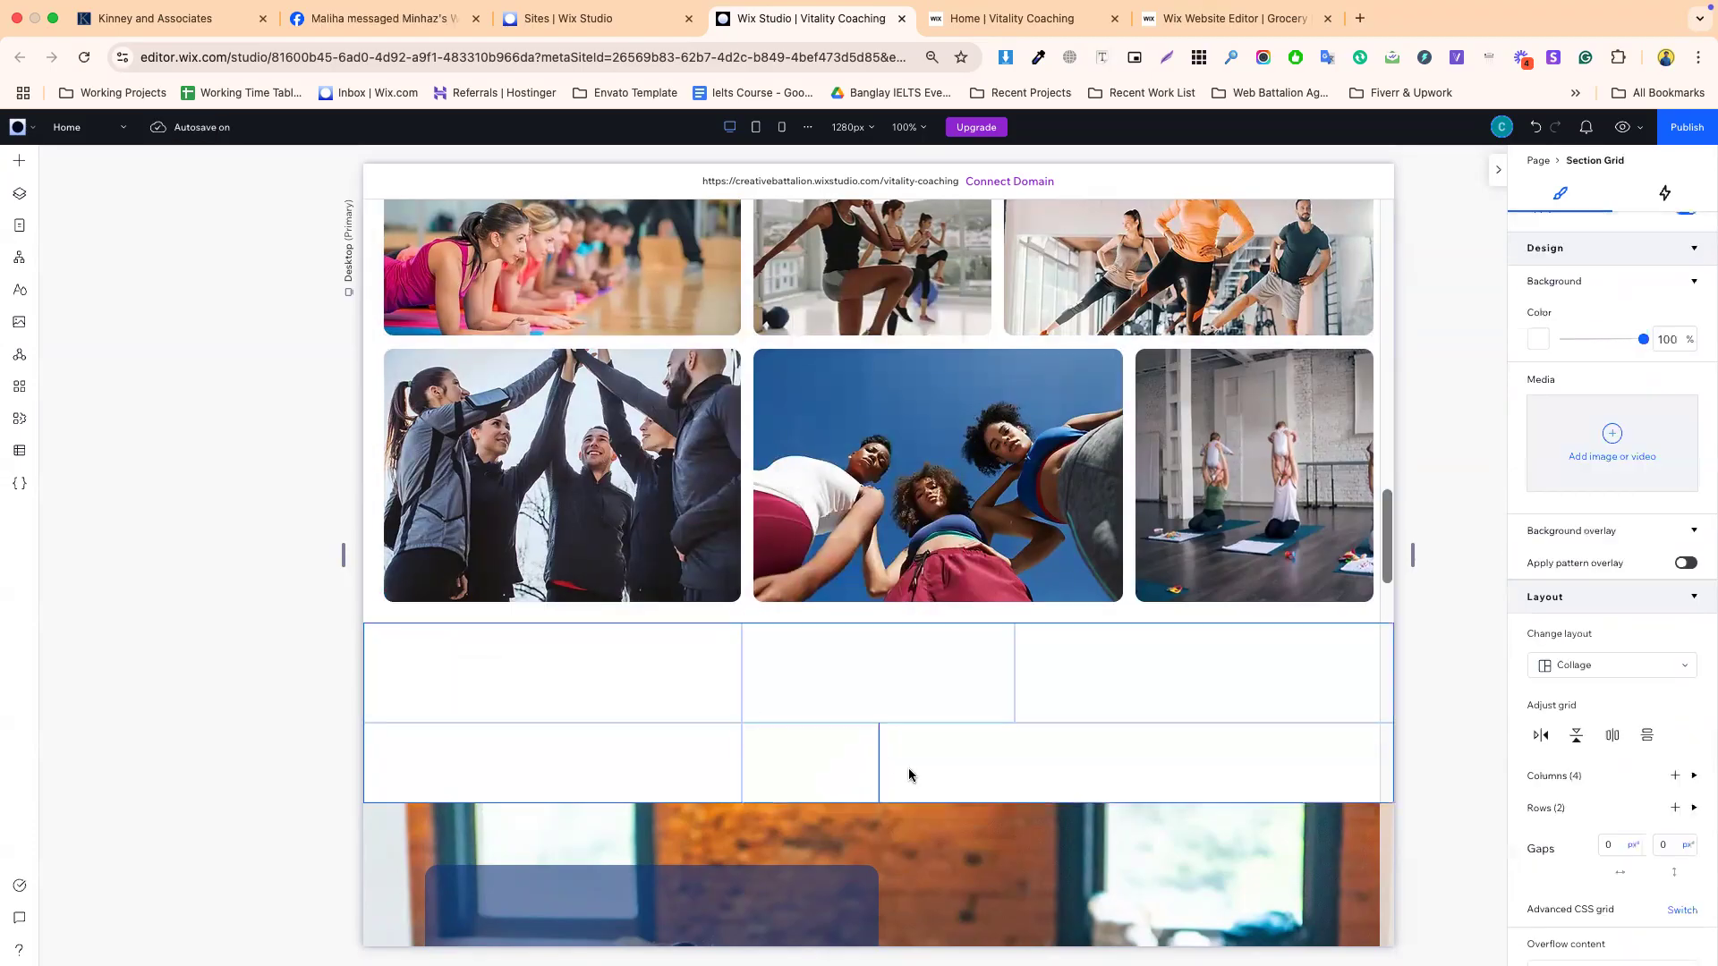
left_click(1103, 757)
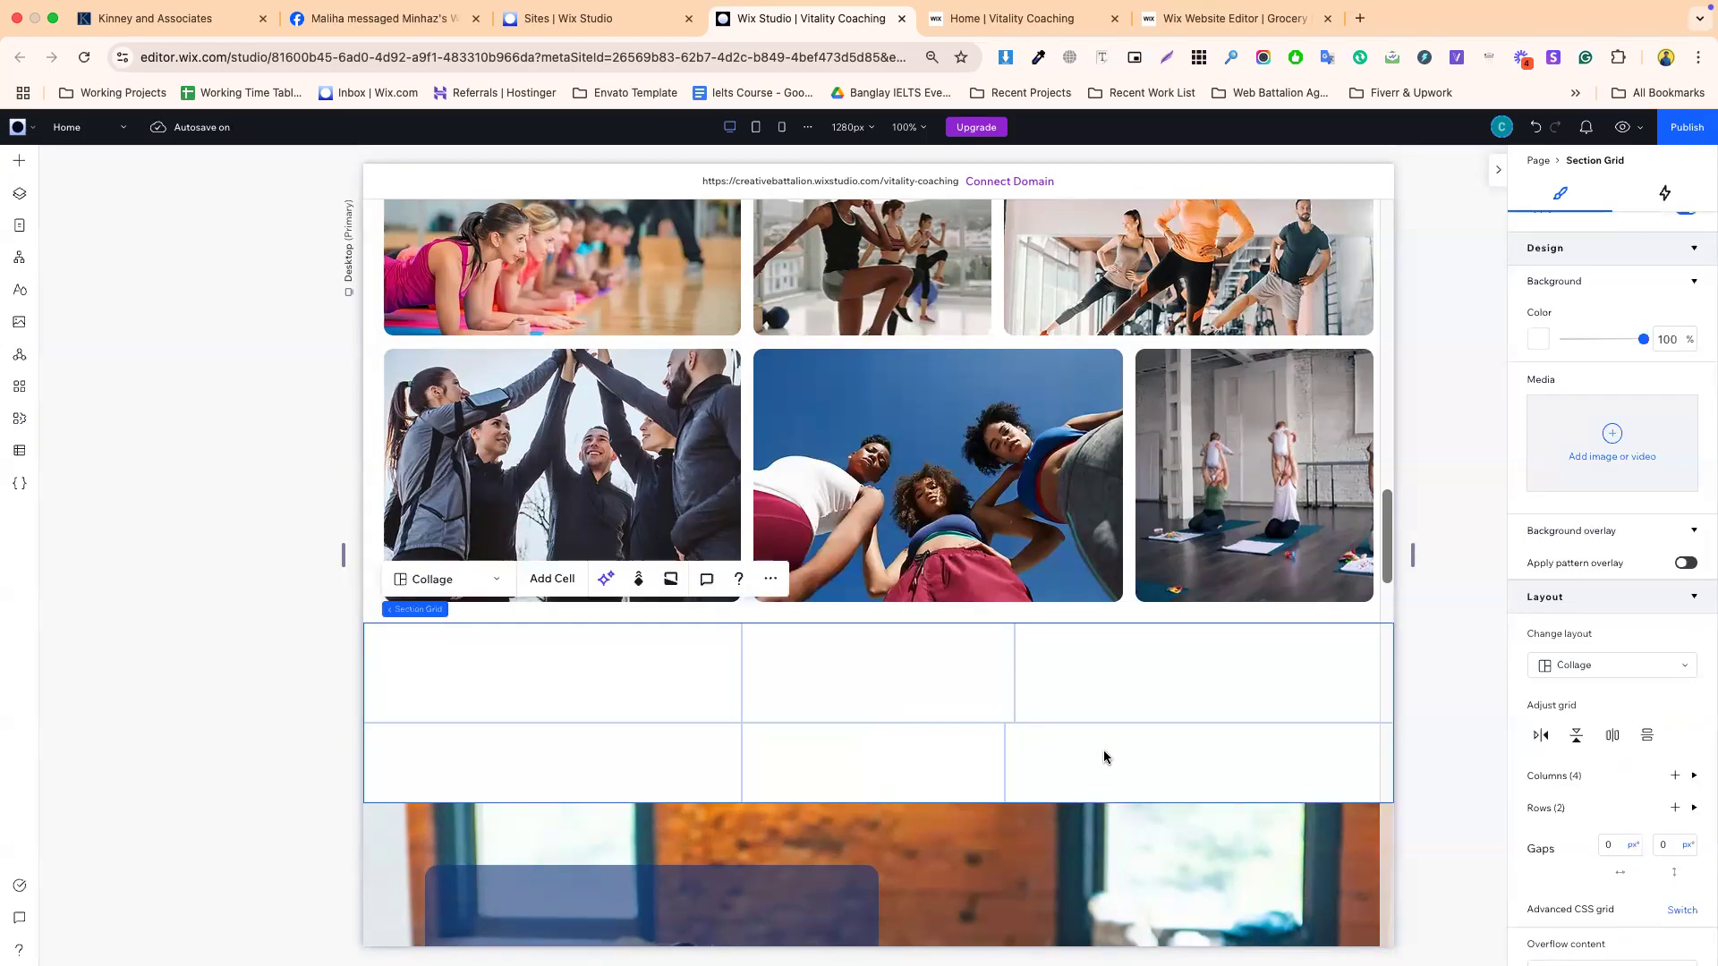
left_click(1049, 738)
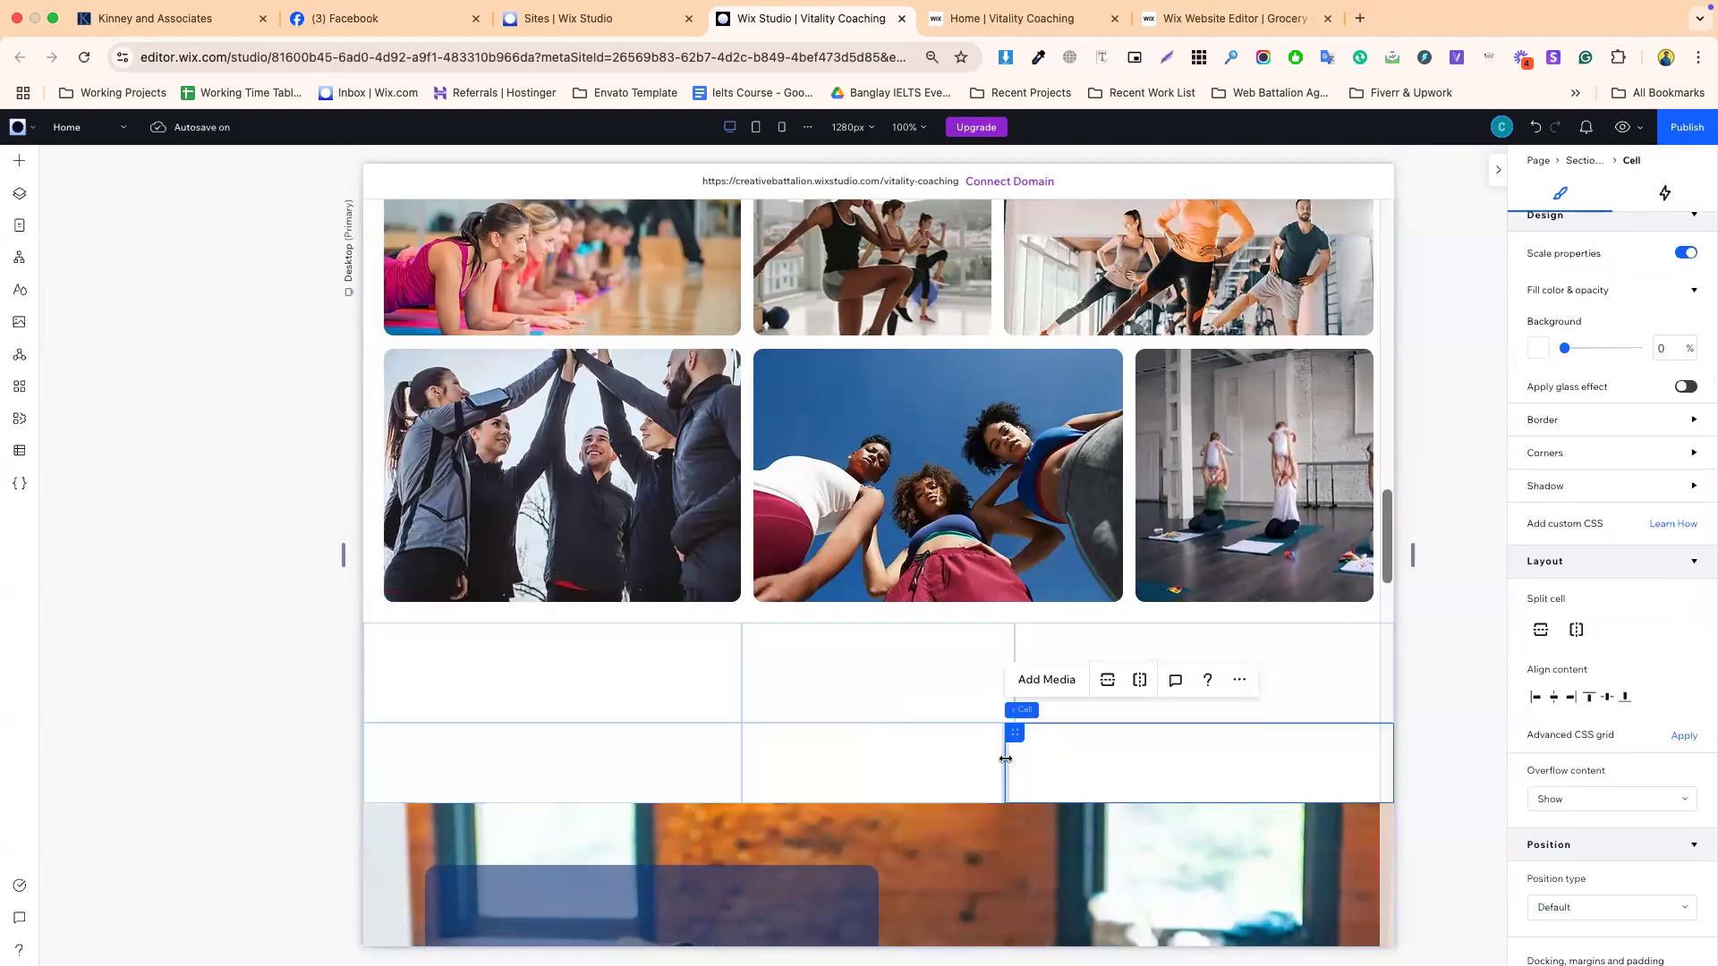
- Try to align the second row's right divider exactly with the first row's divider
left_click(1006, 759)
left_click(1107, 761)
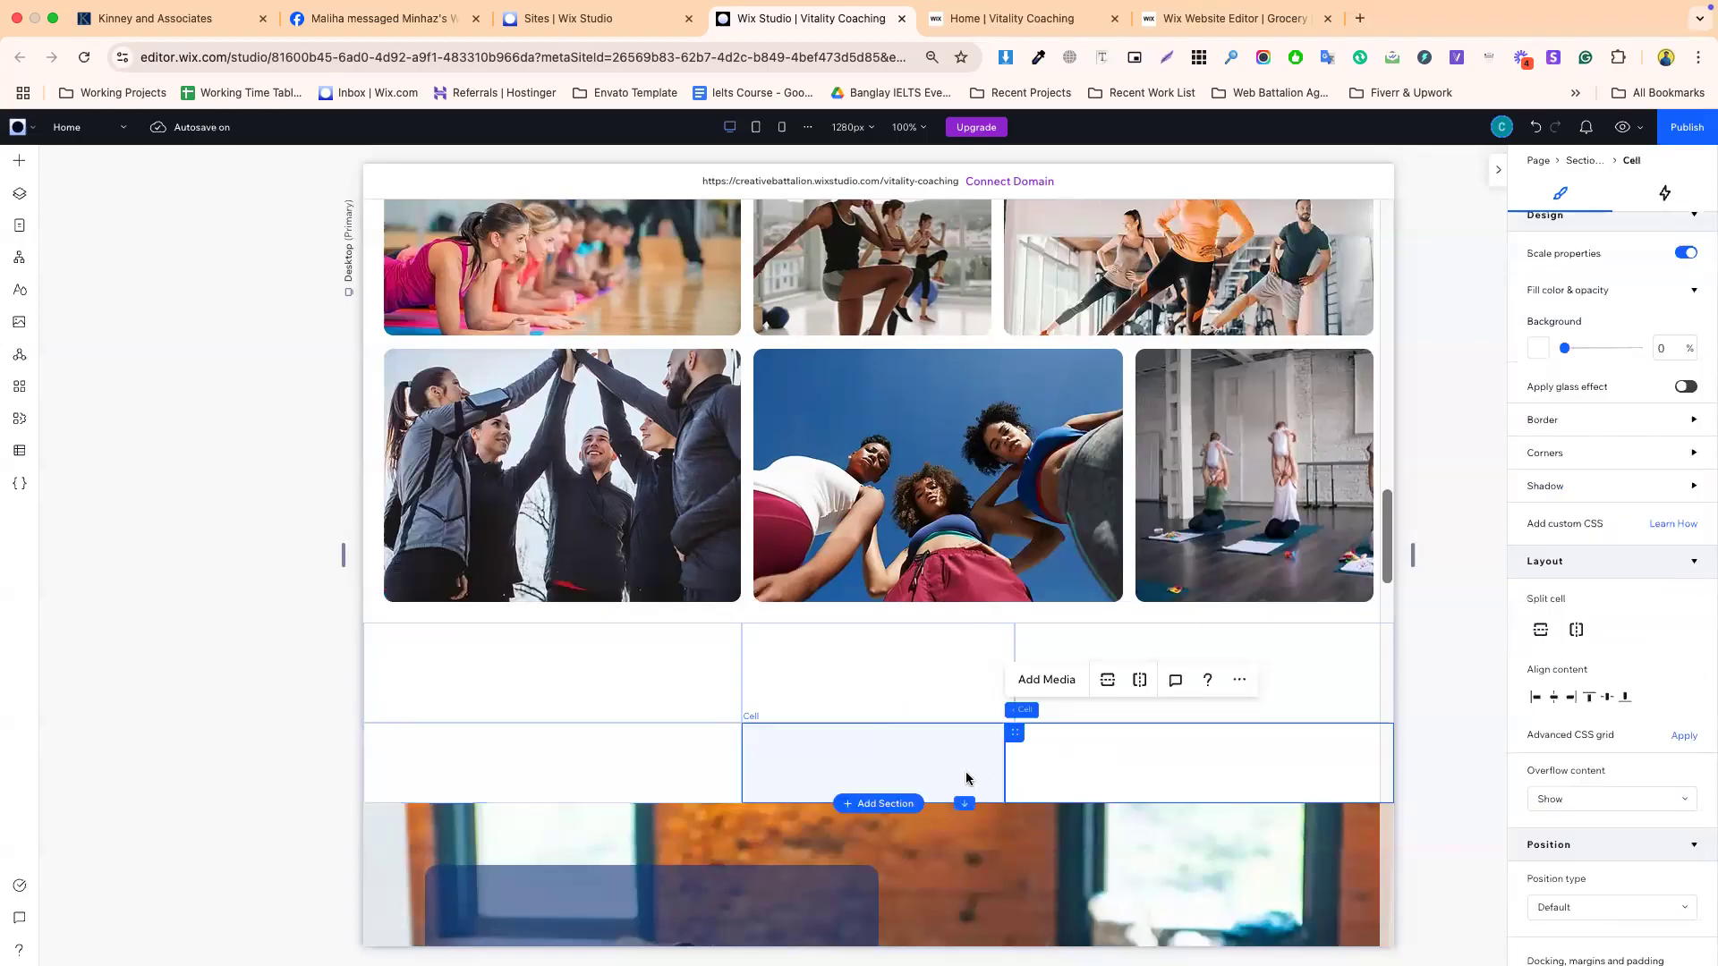
left_click(967, 775)
left_click(1006, 771)
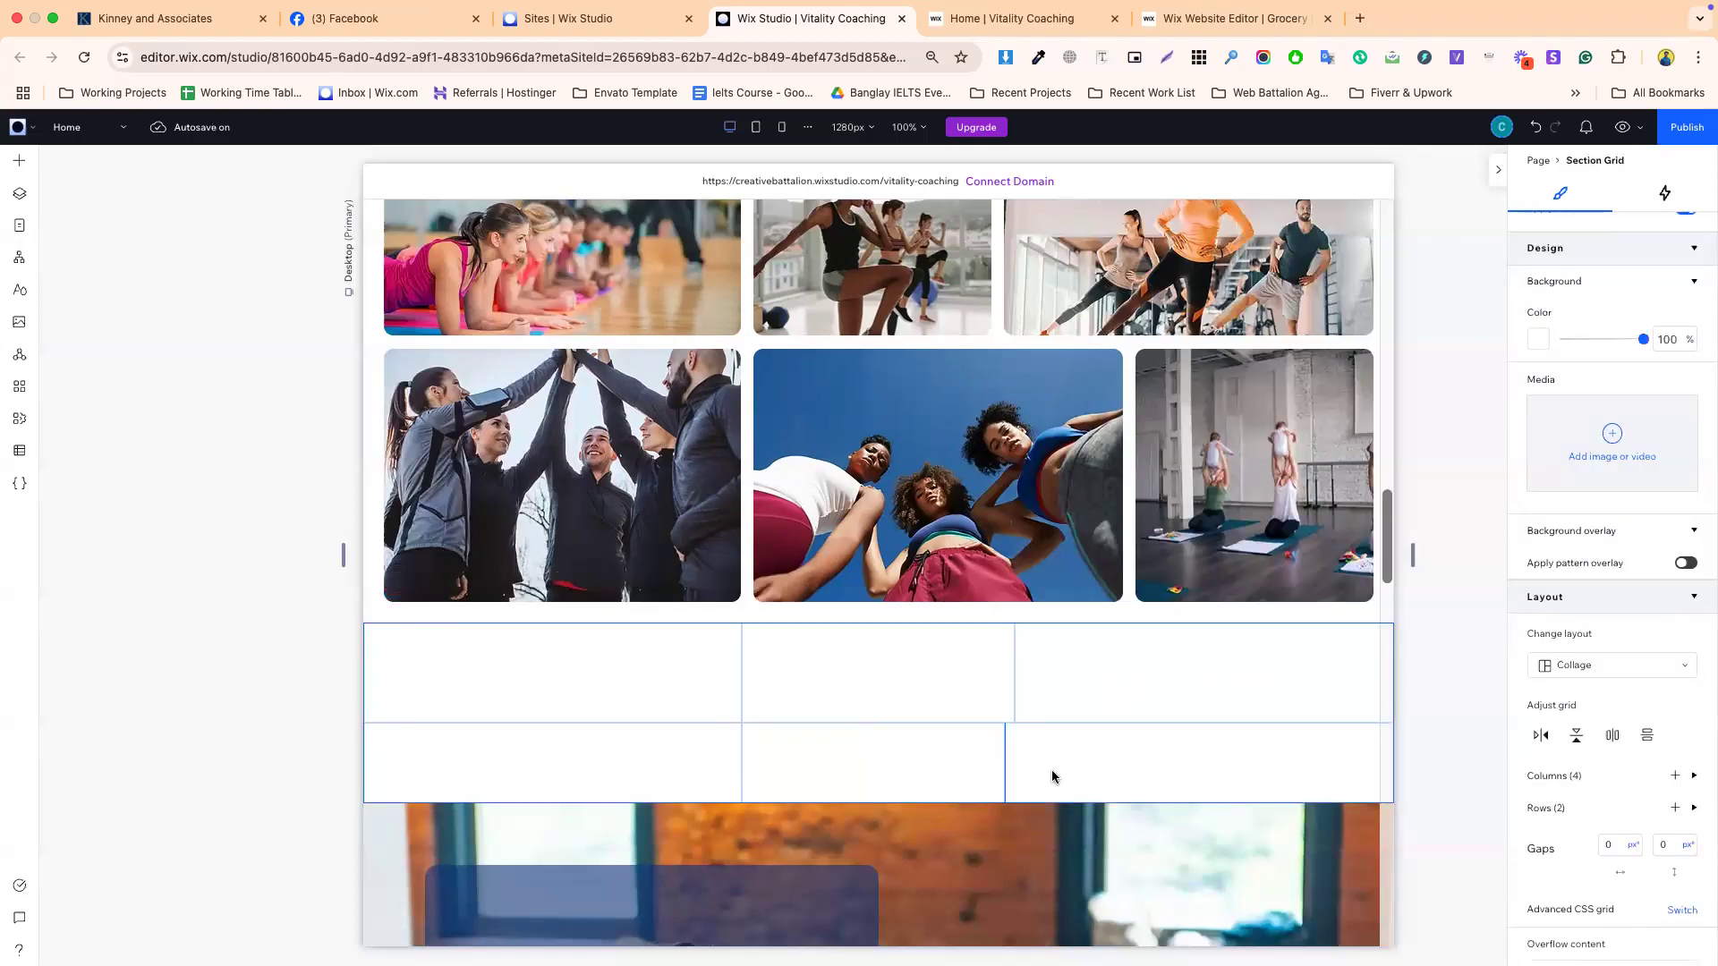
left_click(985, 766)
left_click(1044, 759)
left_click(883, 766)
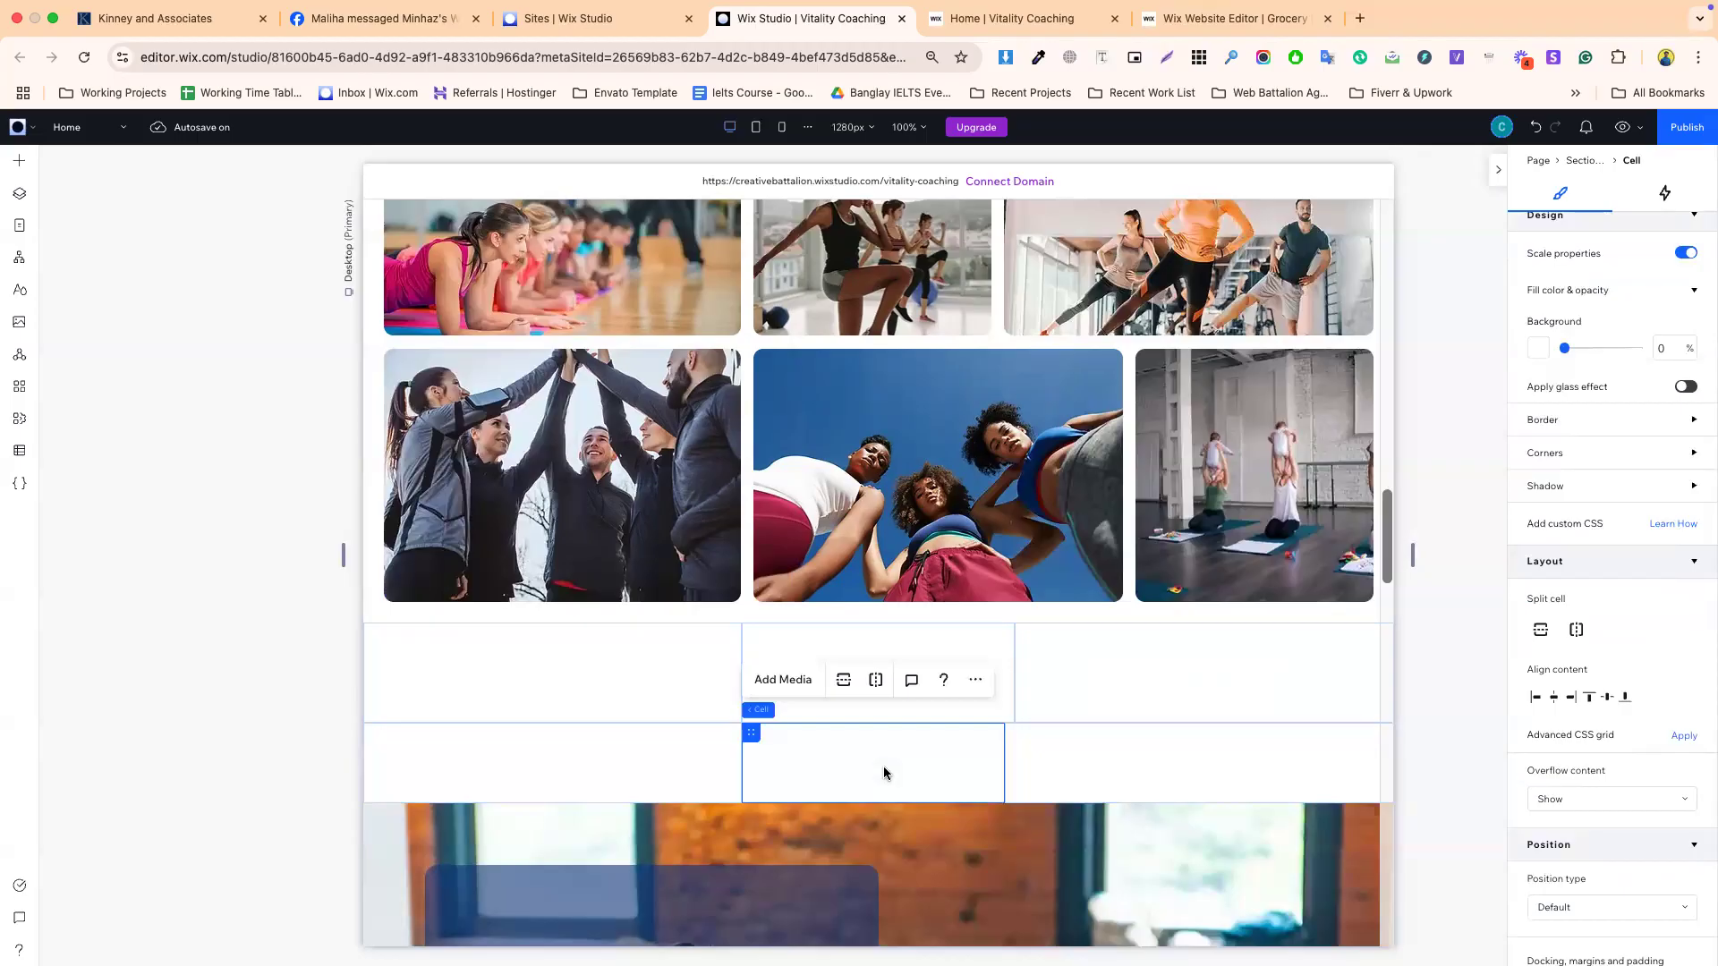
left_click(653, 786)
left_click(837, 750)
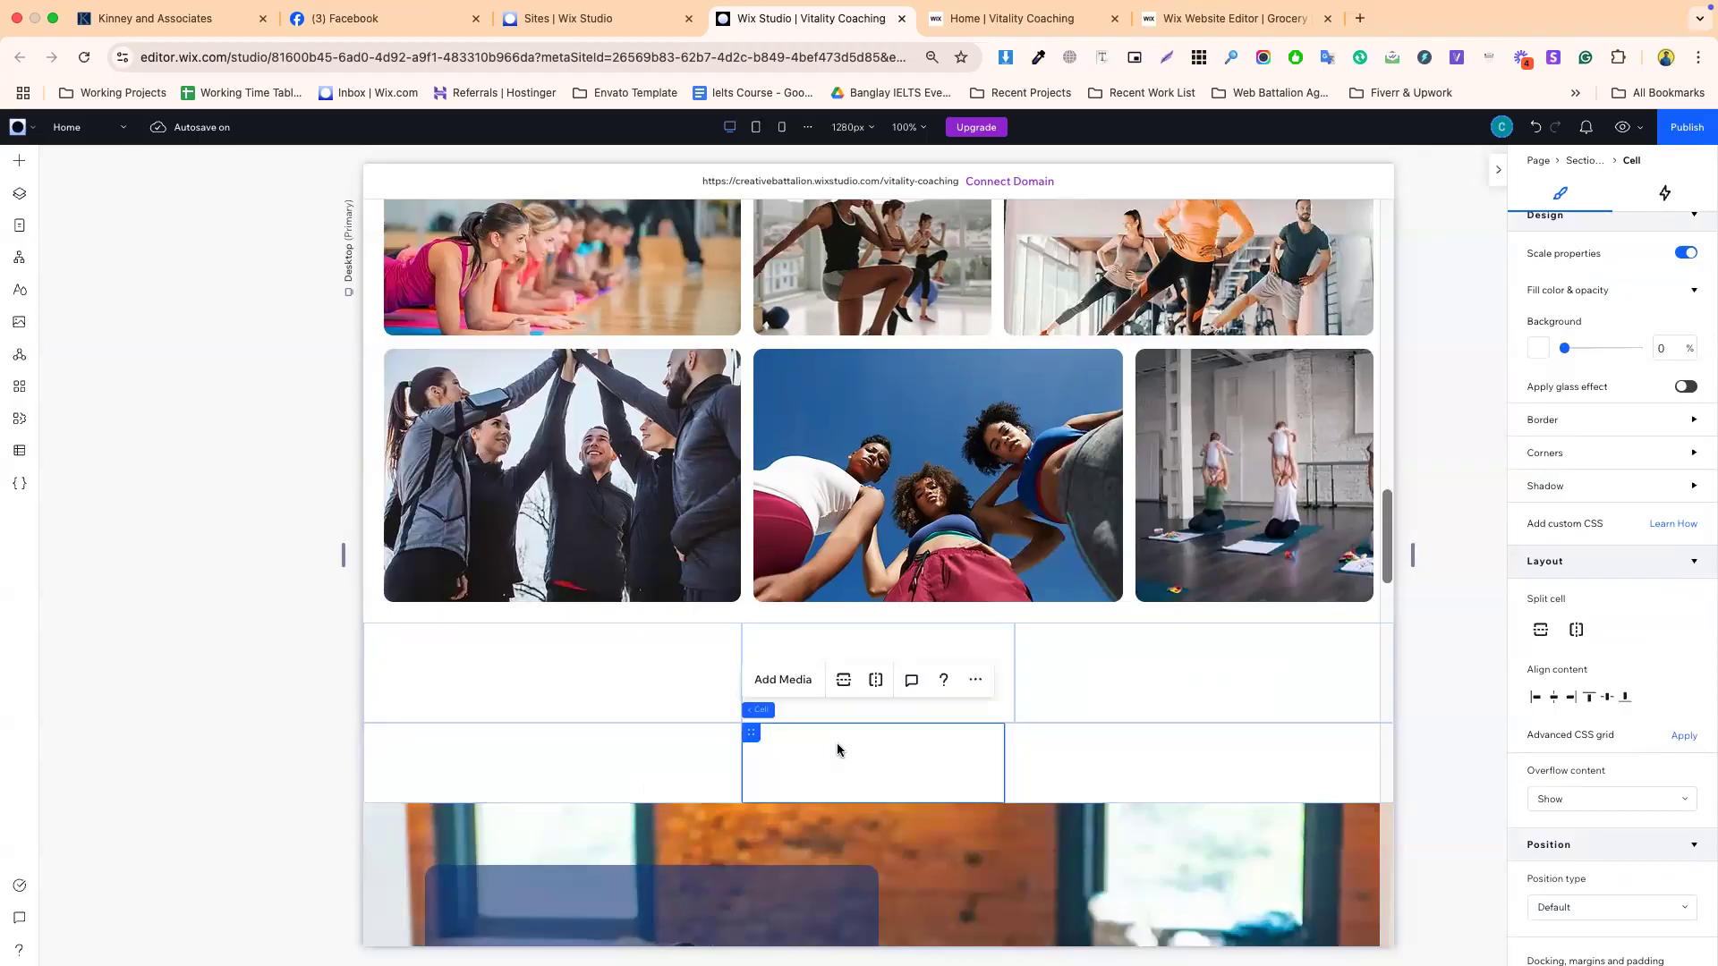
left_click(1047, 752)
left_click(944, 768)
scroll(1070, 754, "down", 1)
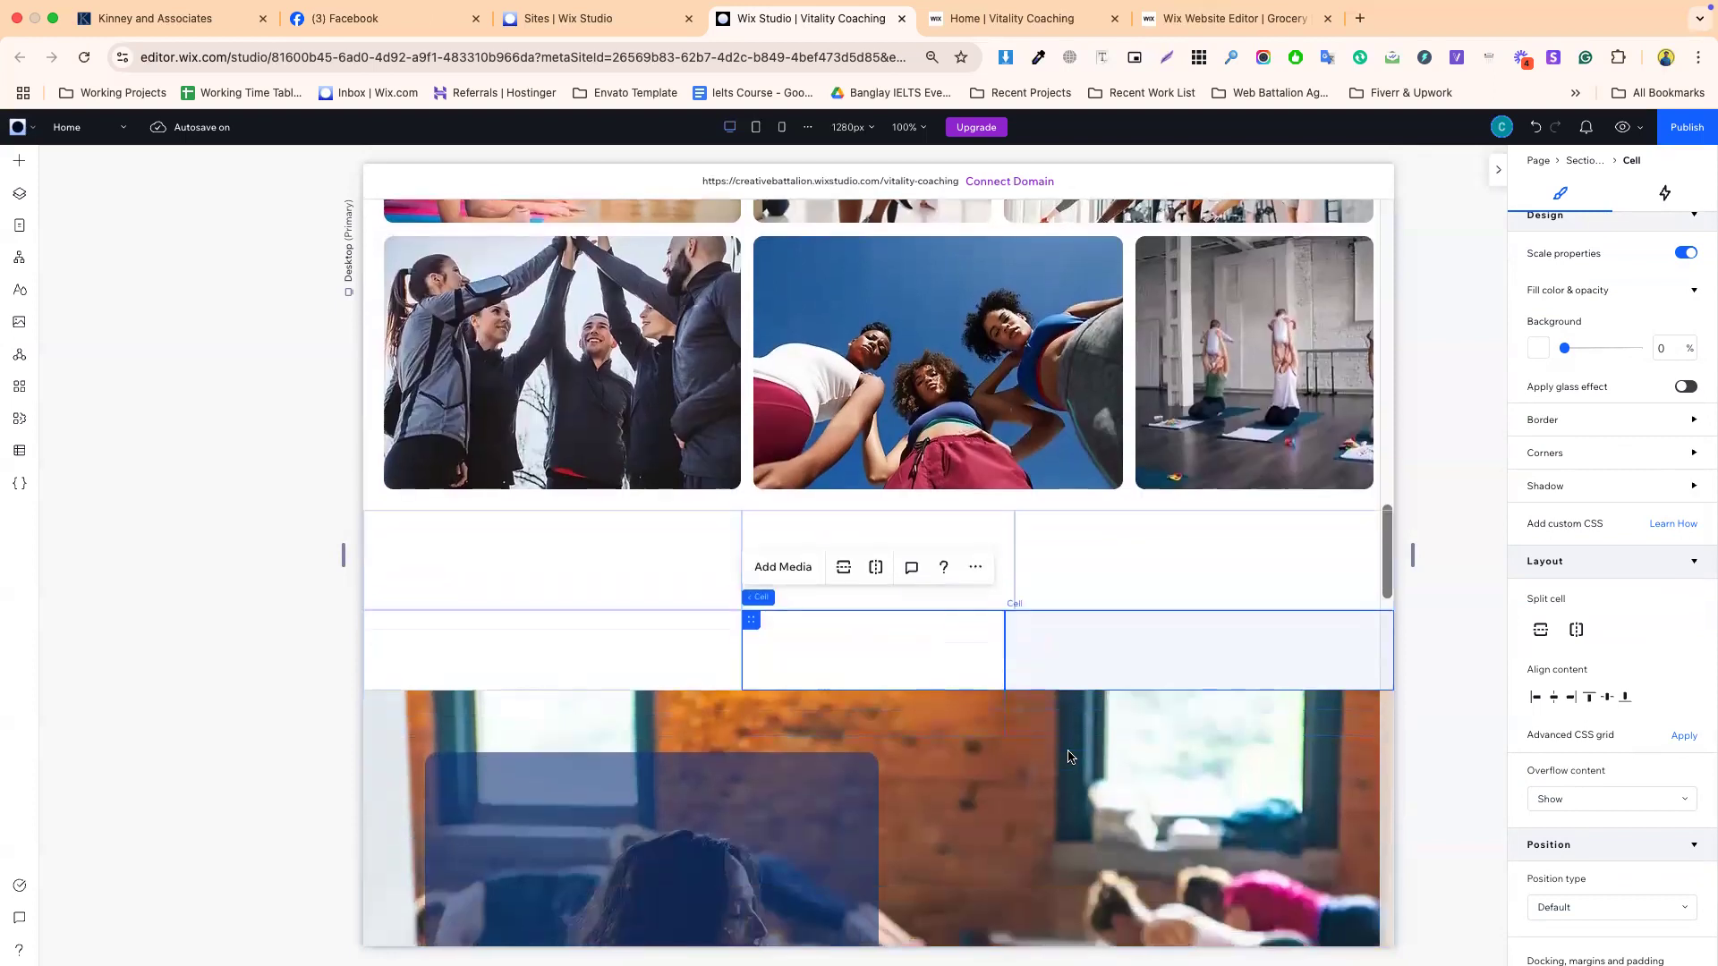
- Publish the site, dismiss the confirmation, and reload the editor page
left_click(1682, 127)
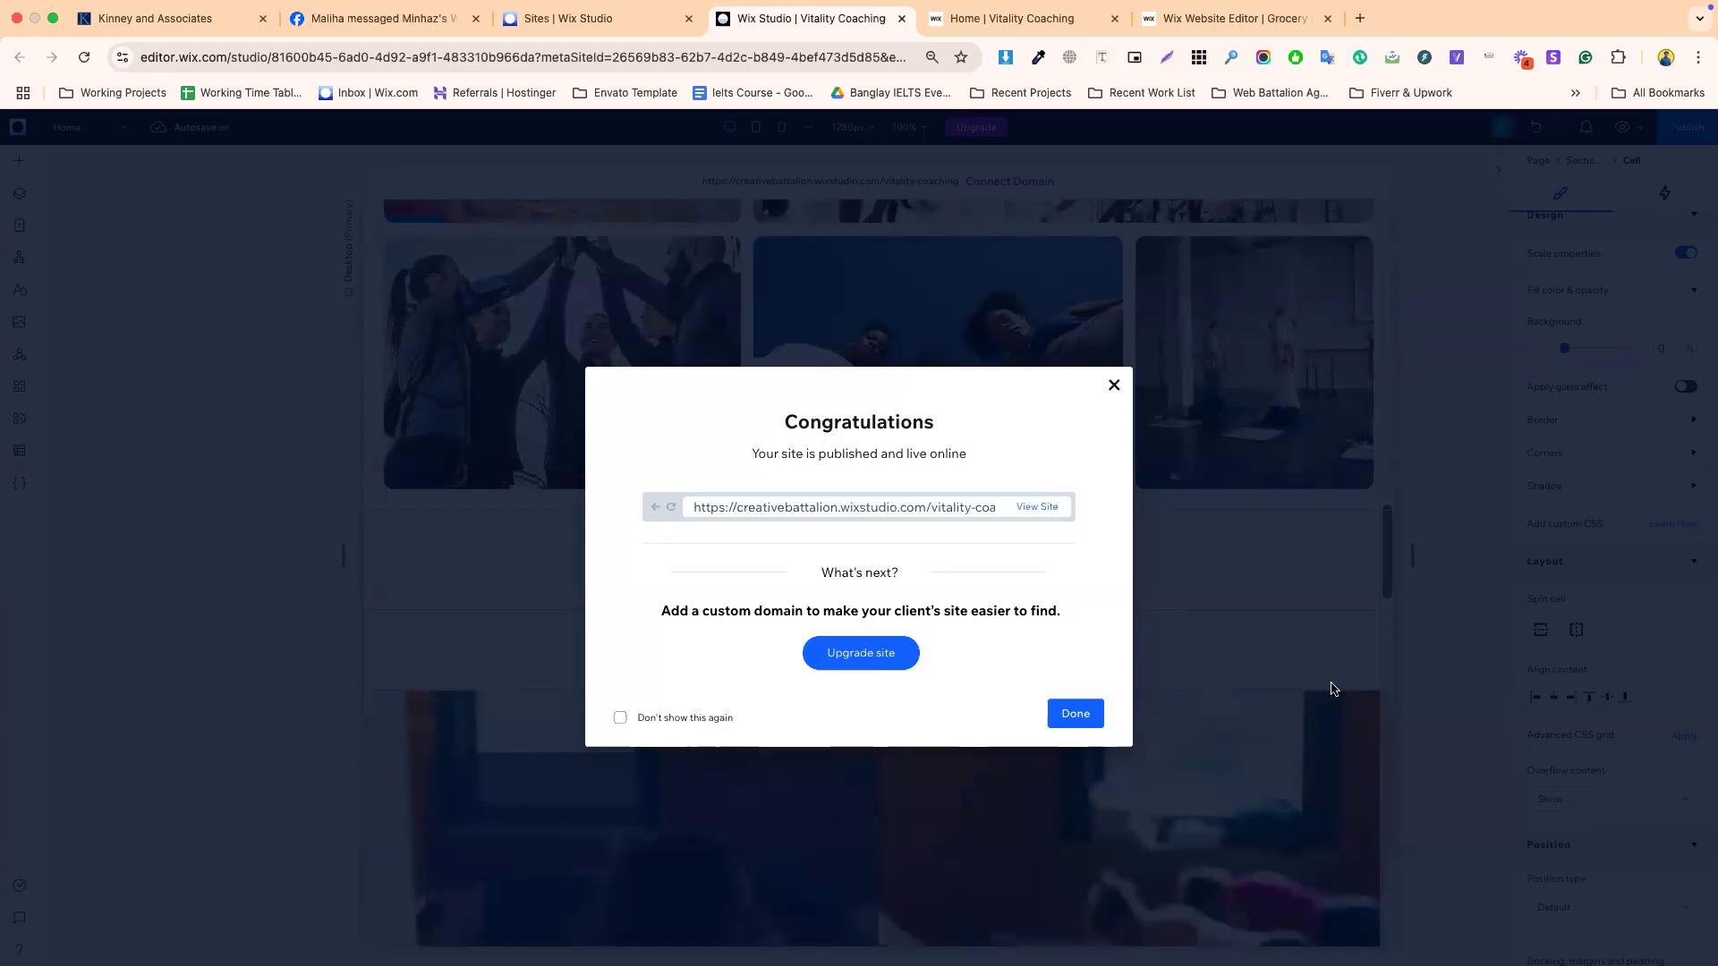
left_click(1078, 716)
left_click(81, 59)
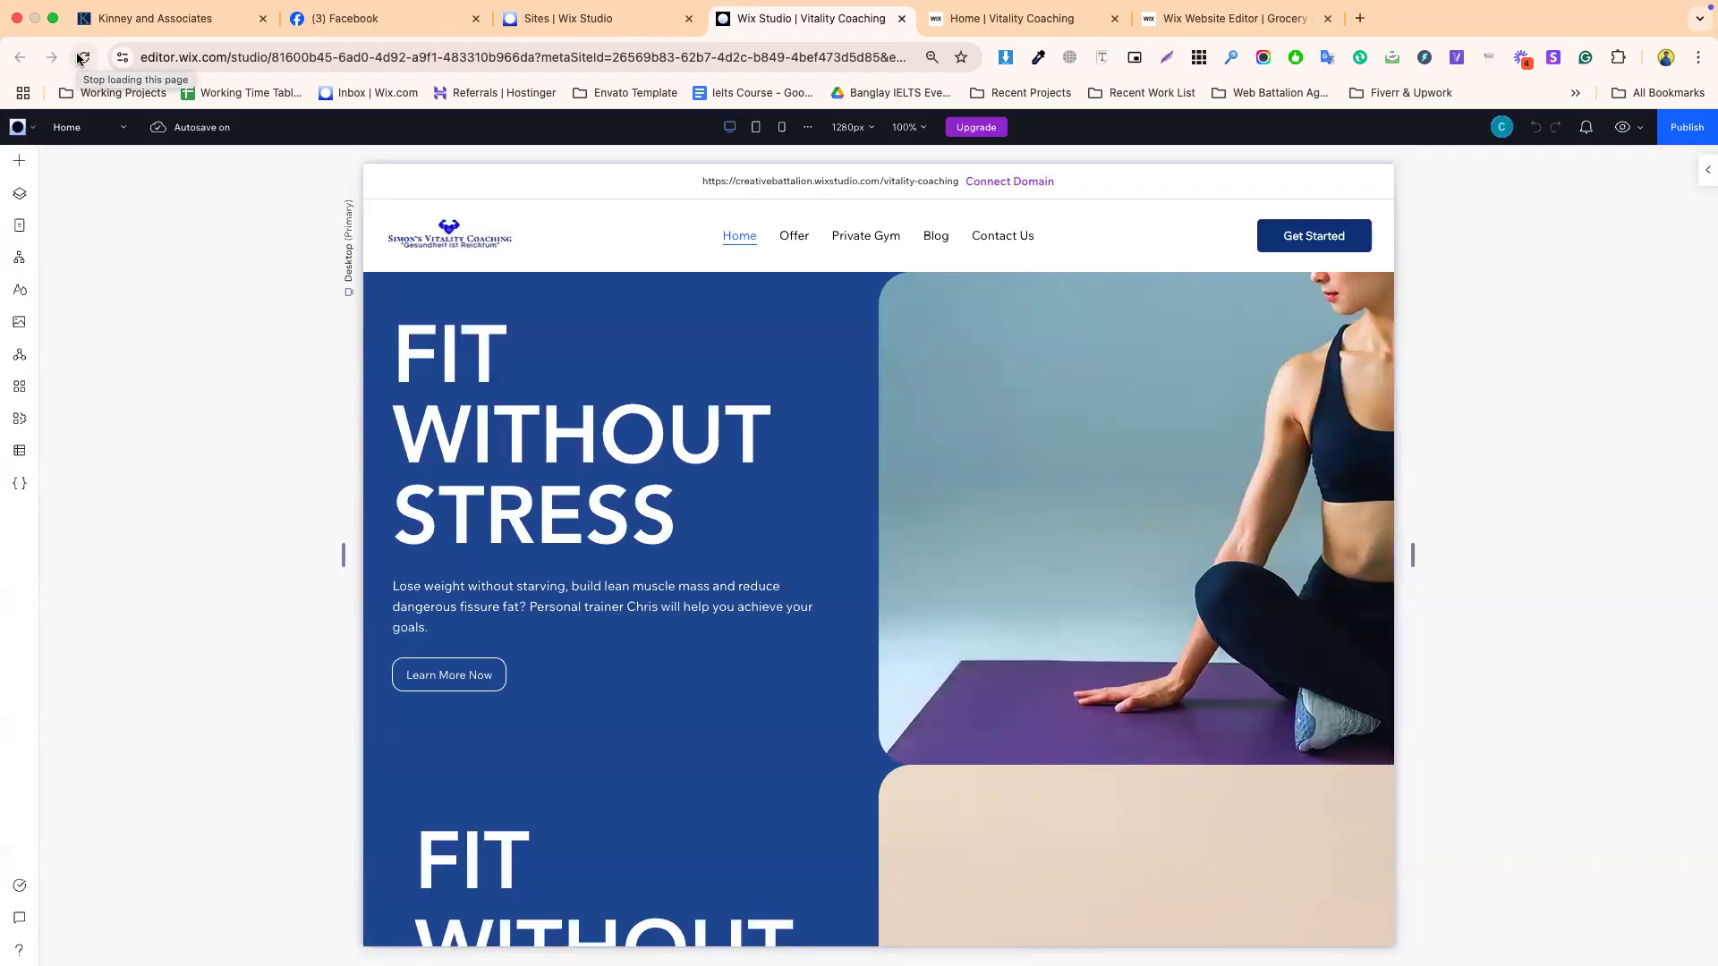
- Return to the empty section grid and try again to shift the divider beside the second row's last cell
scroll(561, 583, "down", 10)
scroll(562, 583, "down", 20)
scroll(562, 582, "down", 5)
scroll(562, 583, "up", 10)
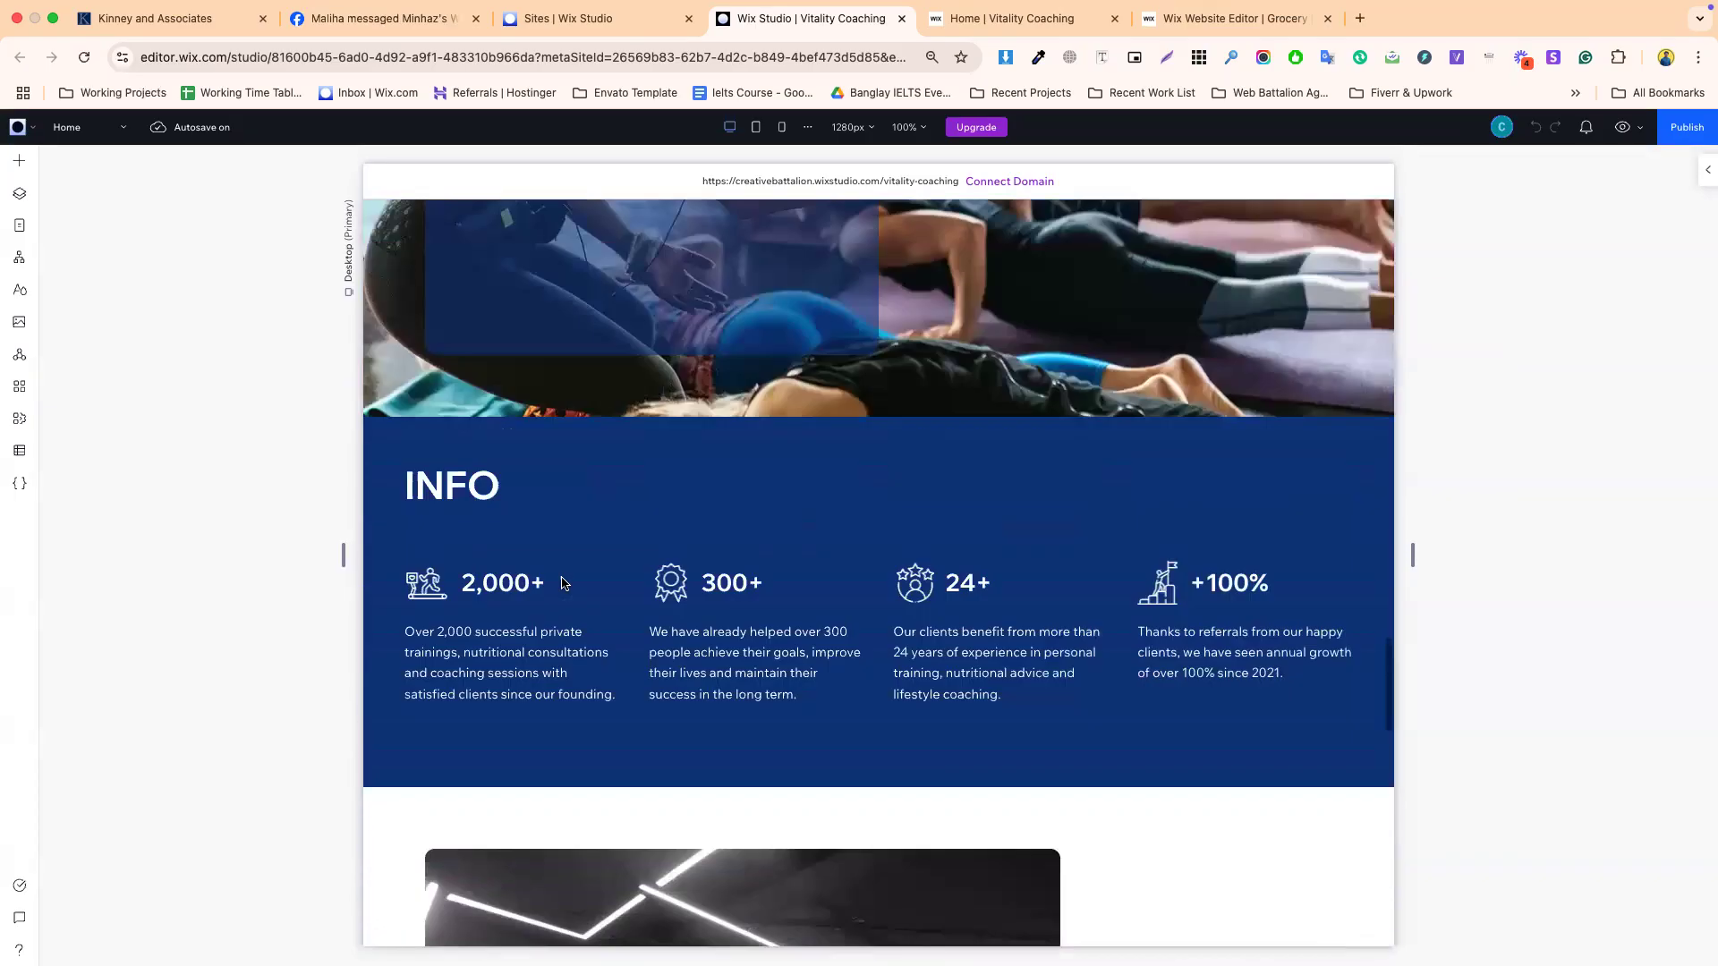
scroll(561, 583, "up", 10)
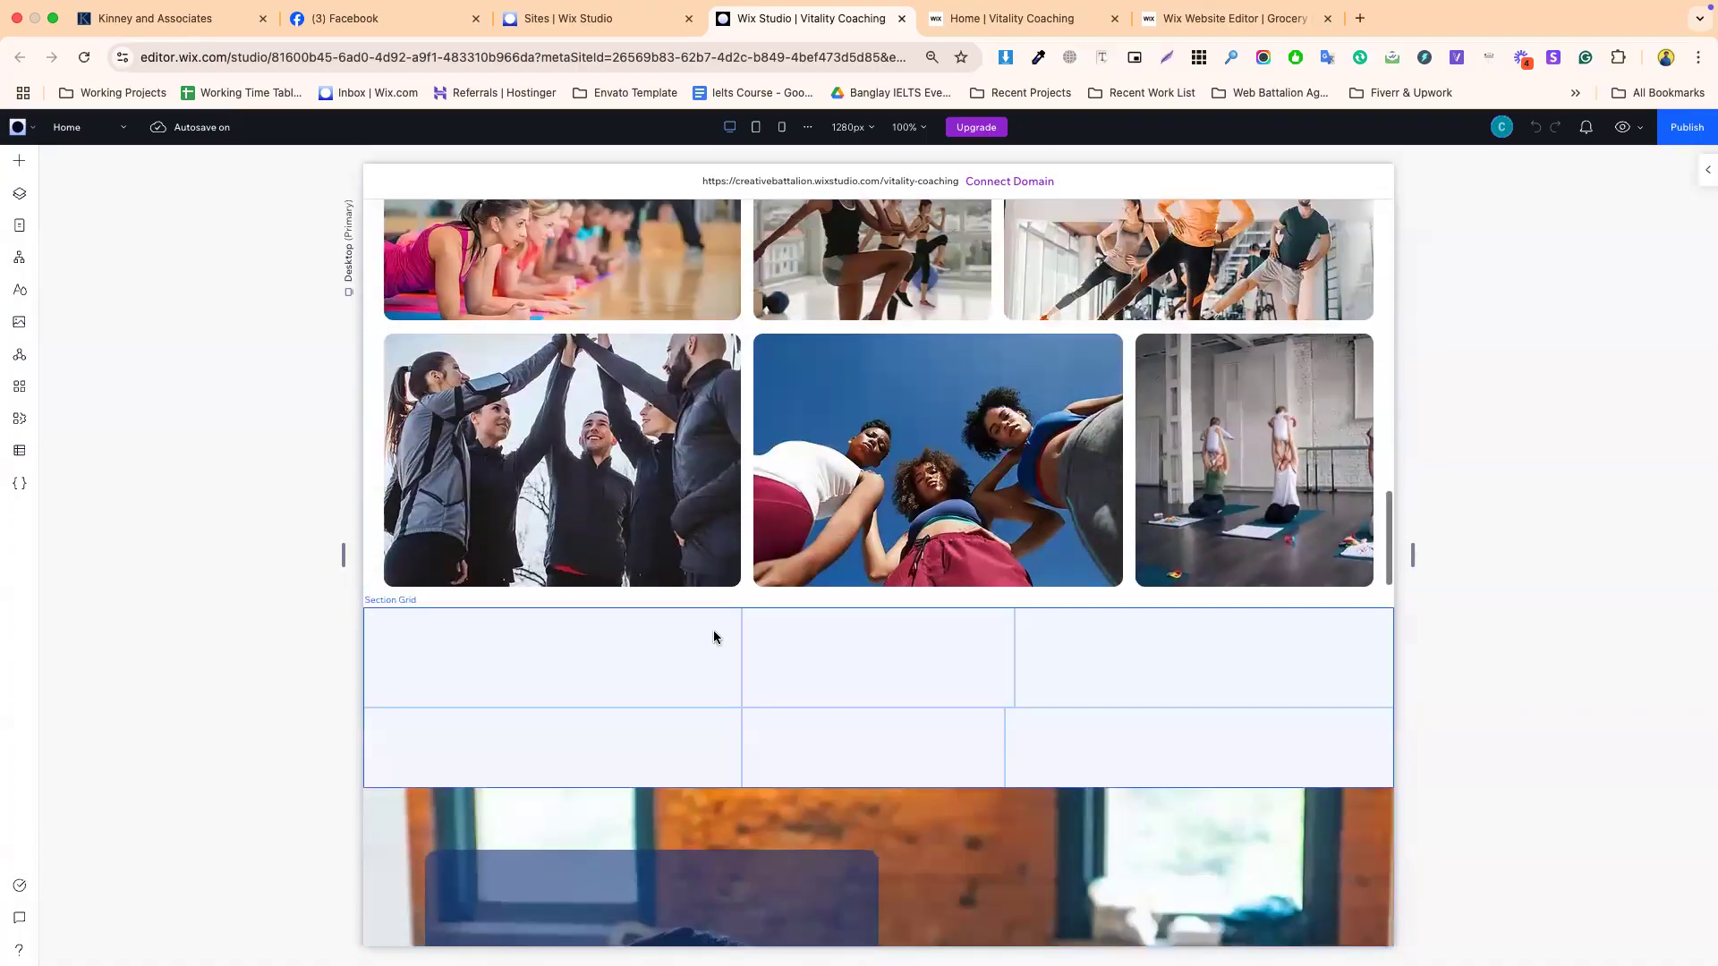
left_click(714, 638)
scroll(823, 711, "down", 2)
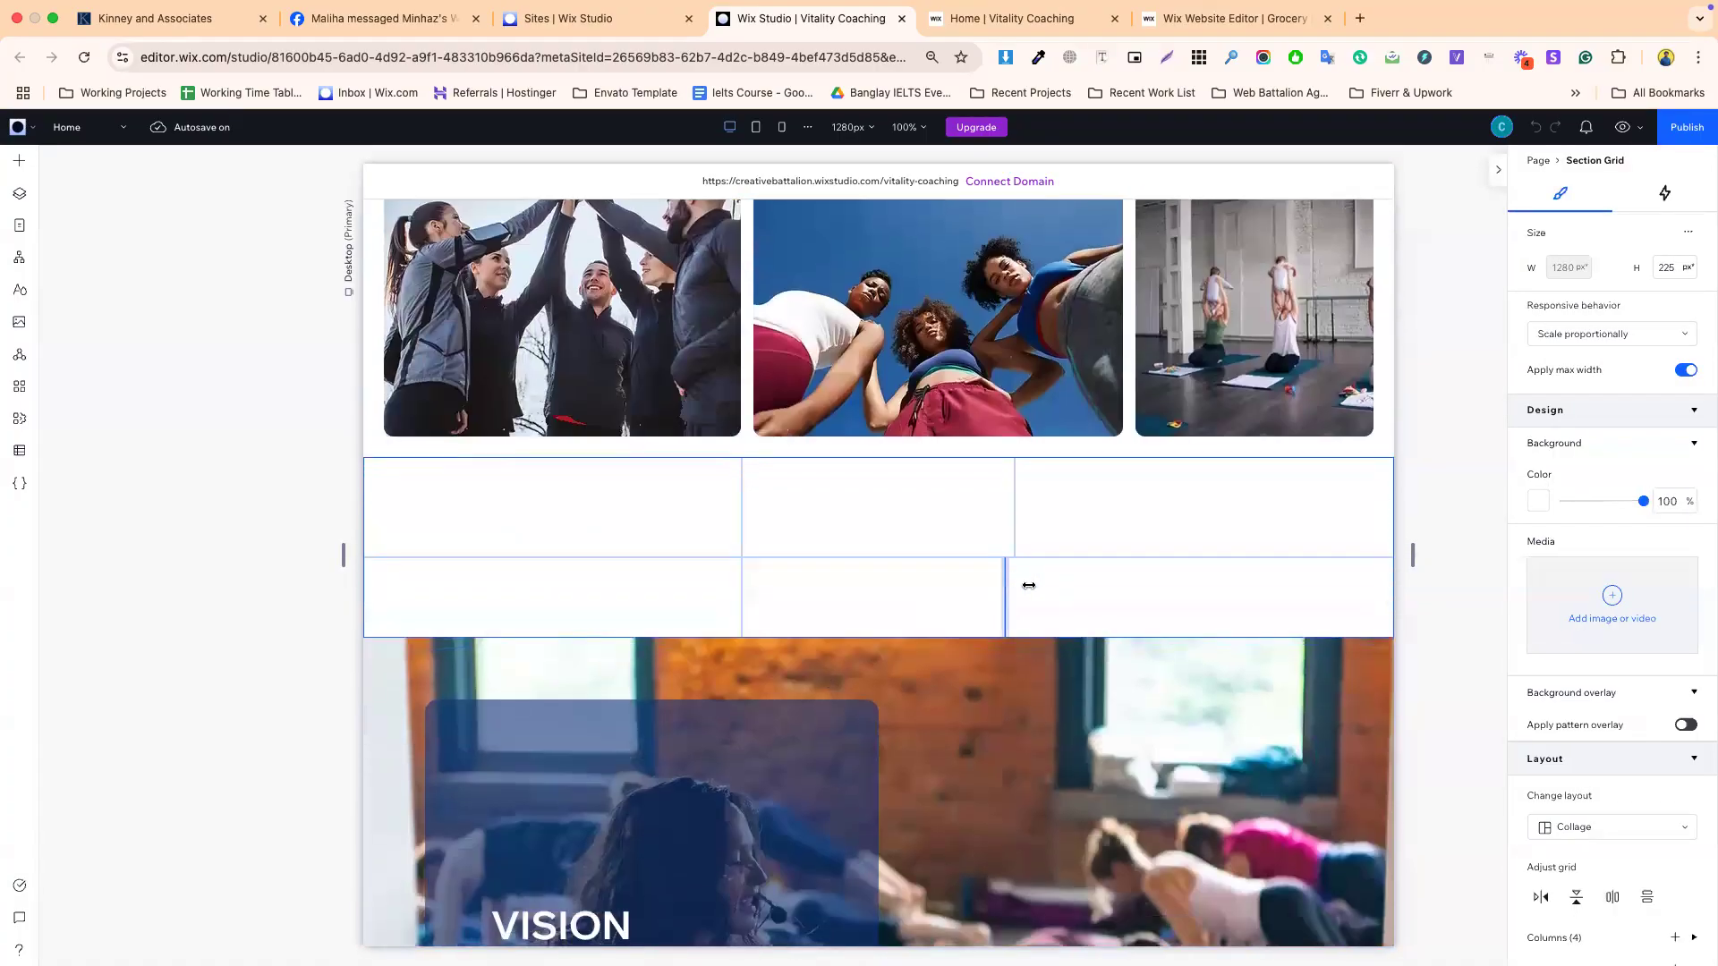
left_click(1023, 589)
left_click(1002, 581)
left_click(1045, 582)
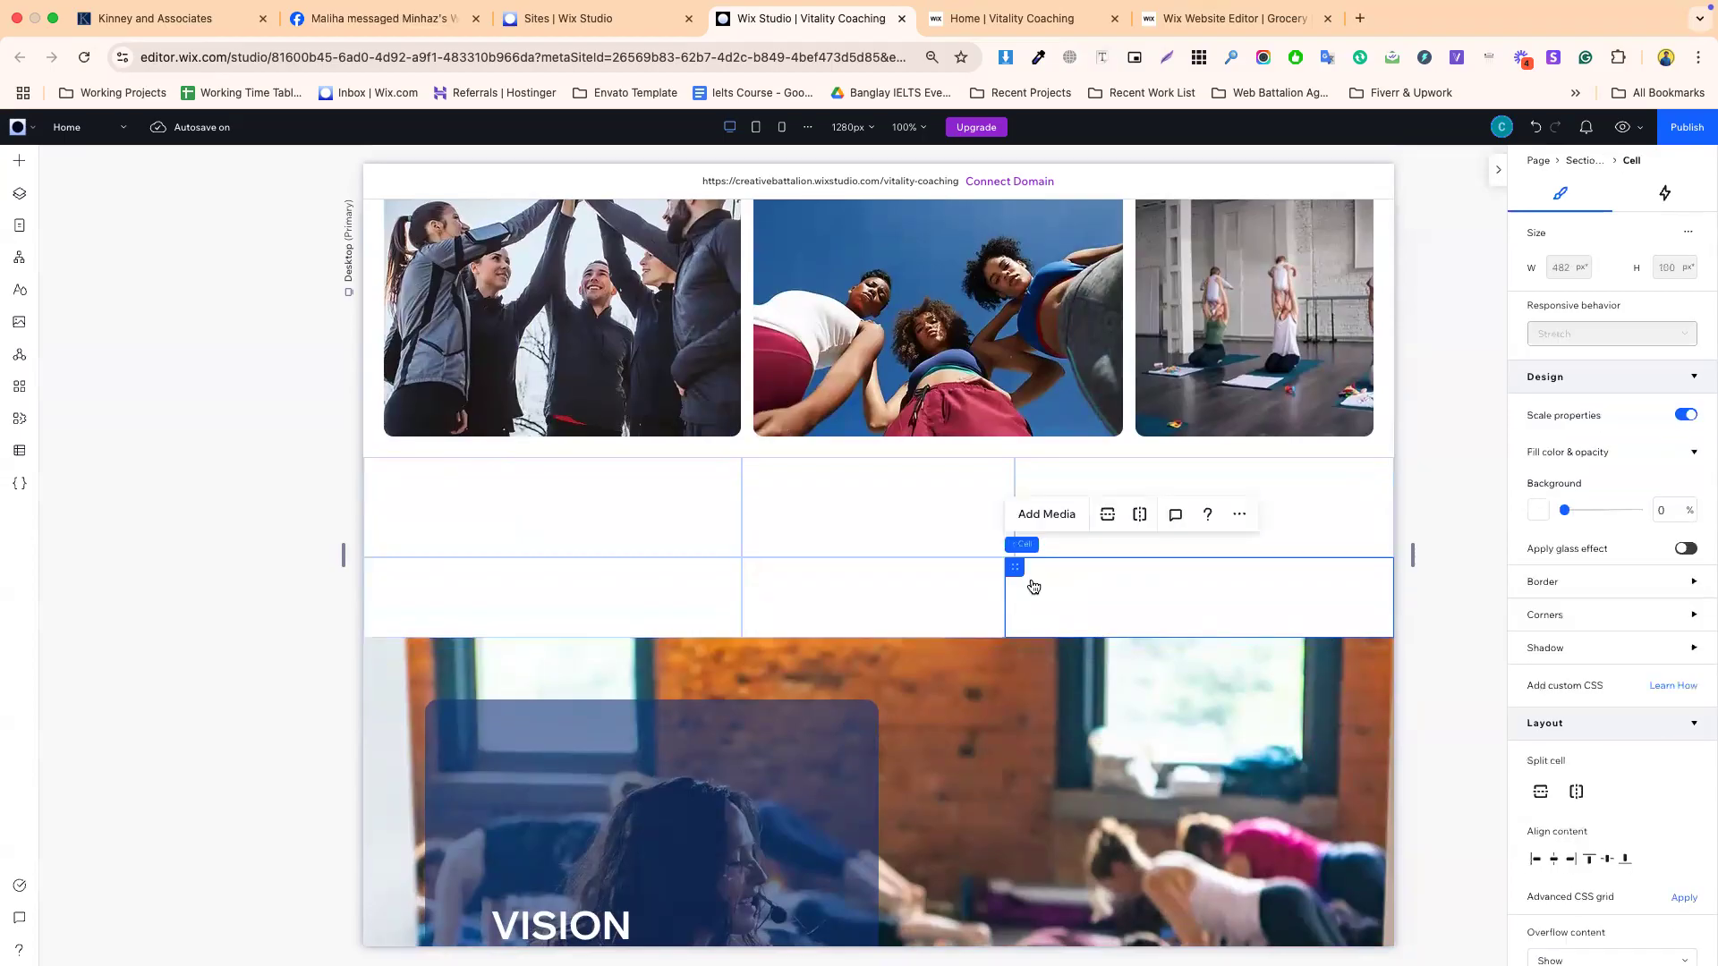
- Delete the last cell in the grid's second row and select the cell beside it
right_click(1034, 586)
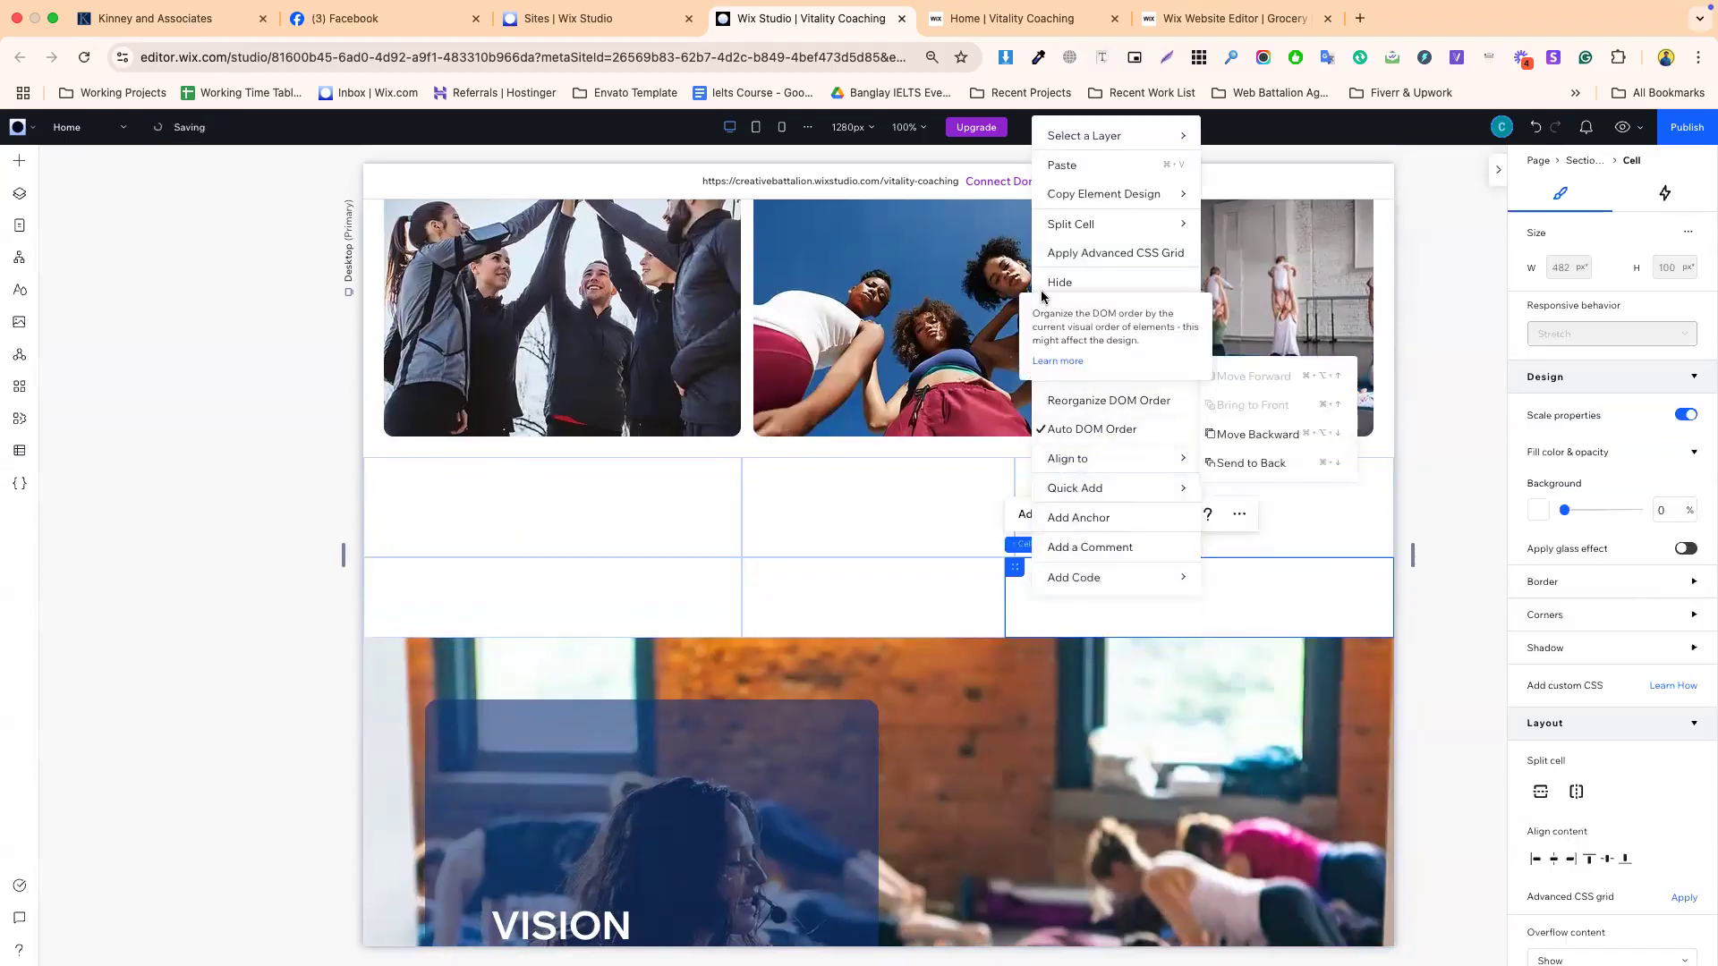
left_click(1063, 311)
left_click(916, 584)
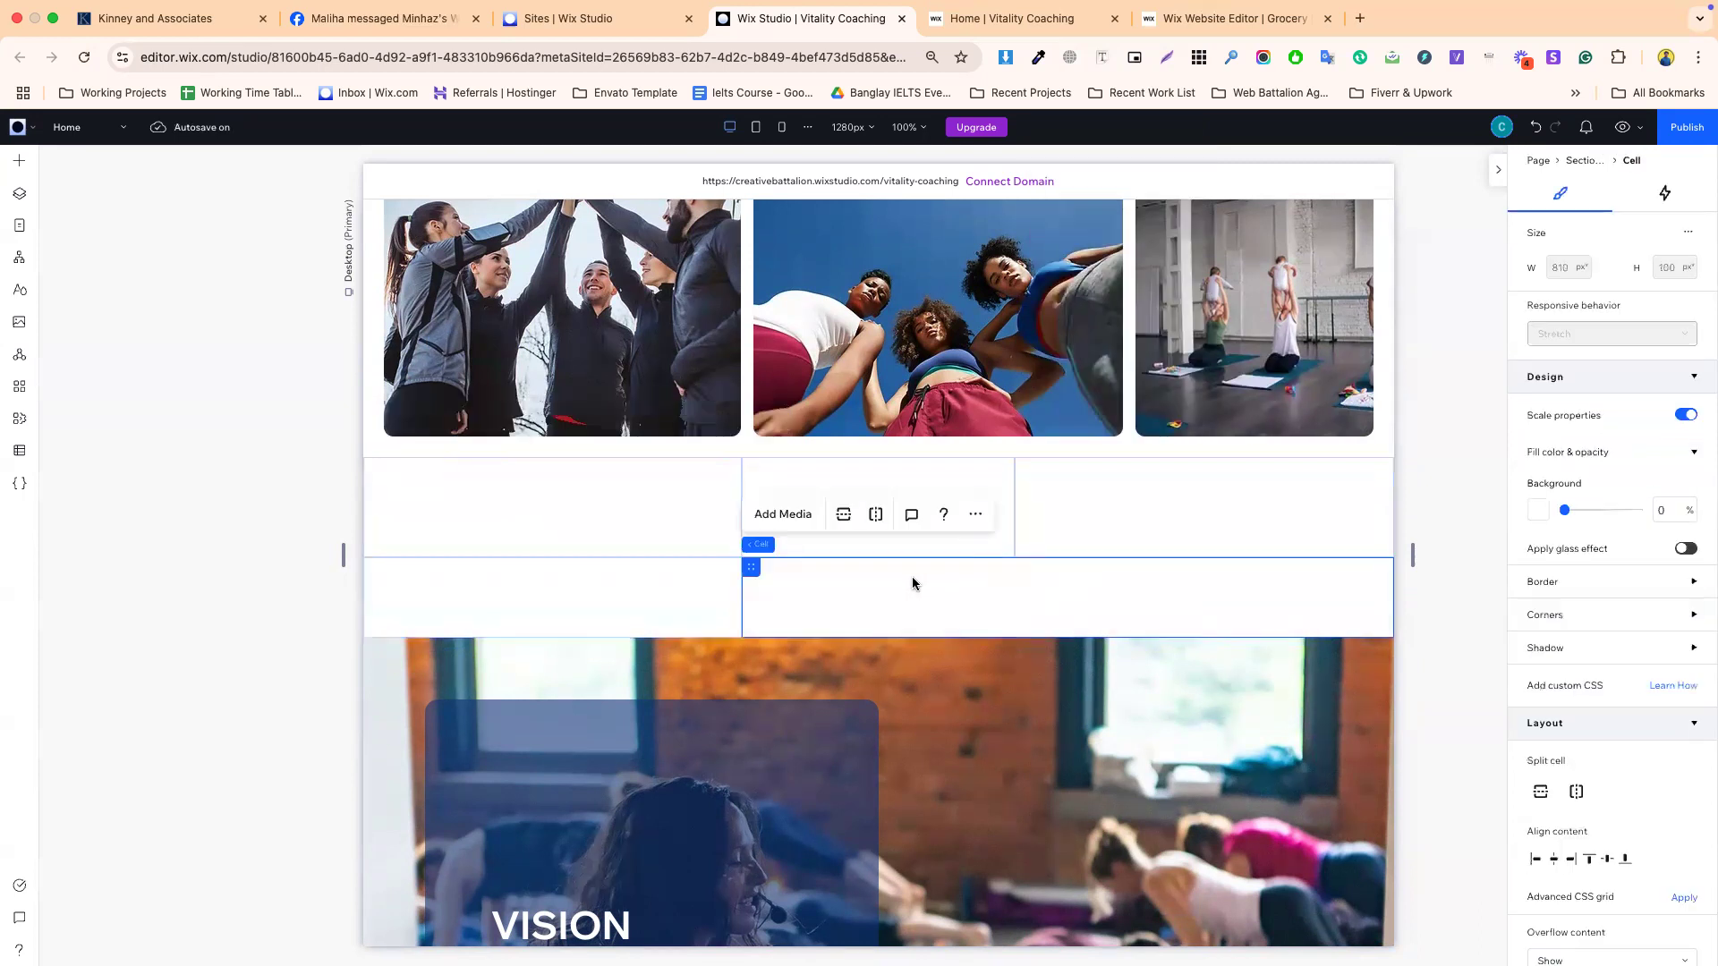
- Shift the grid's first column divider slightly left, making the first column about 468 px wide
mouse_move(741, 595)
left_mouse_down()
mouse_move(849, 595)
mouse_move(740, 598)
left_mouse_up()
left_click(791, 602)
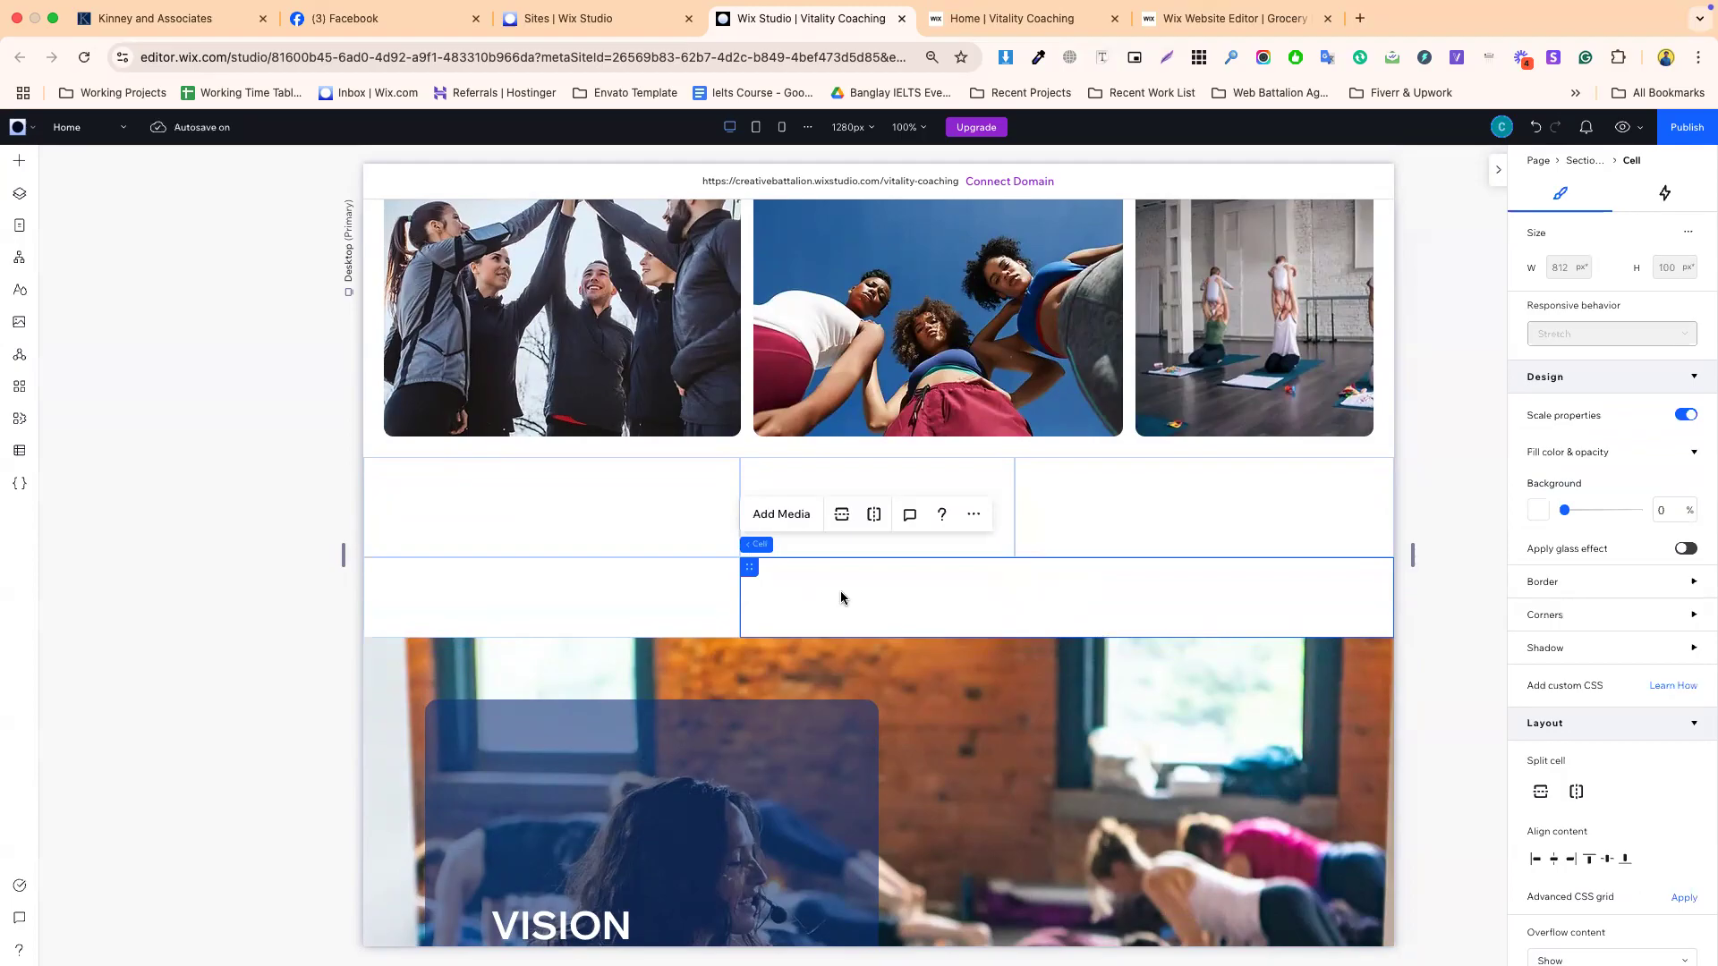
left_click(662, 592)
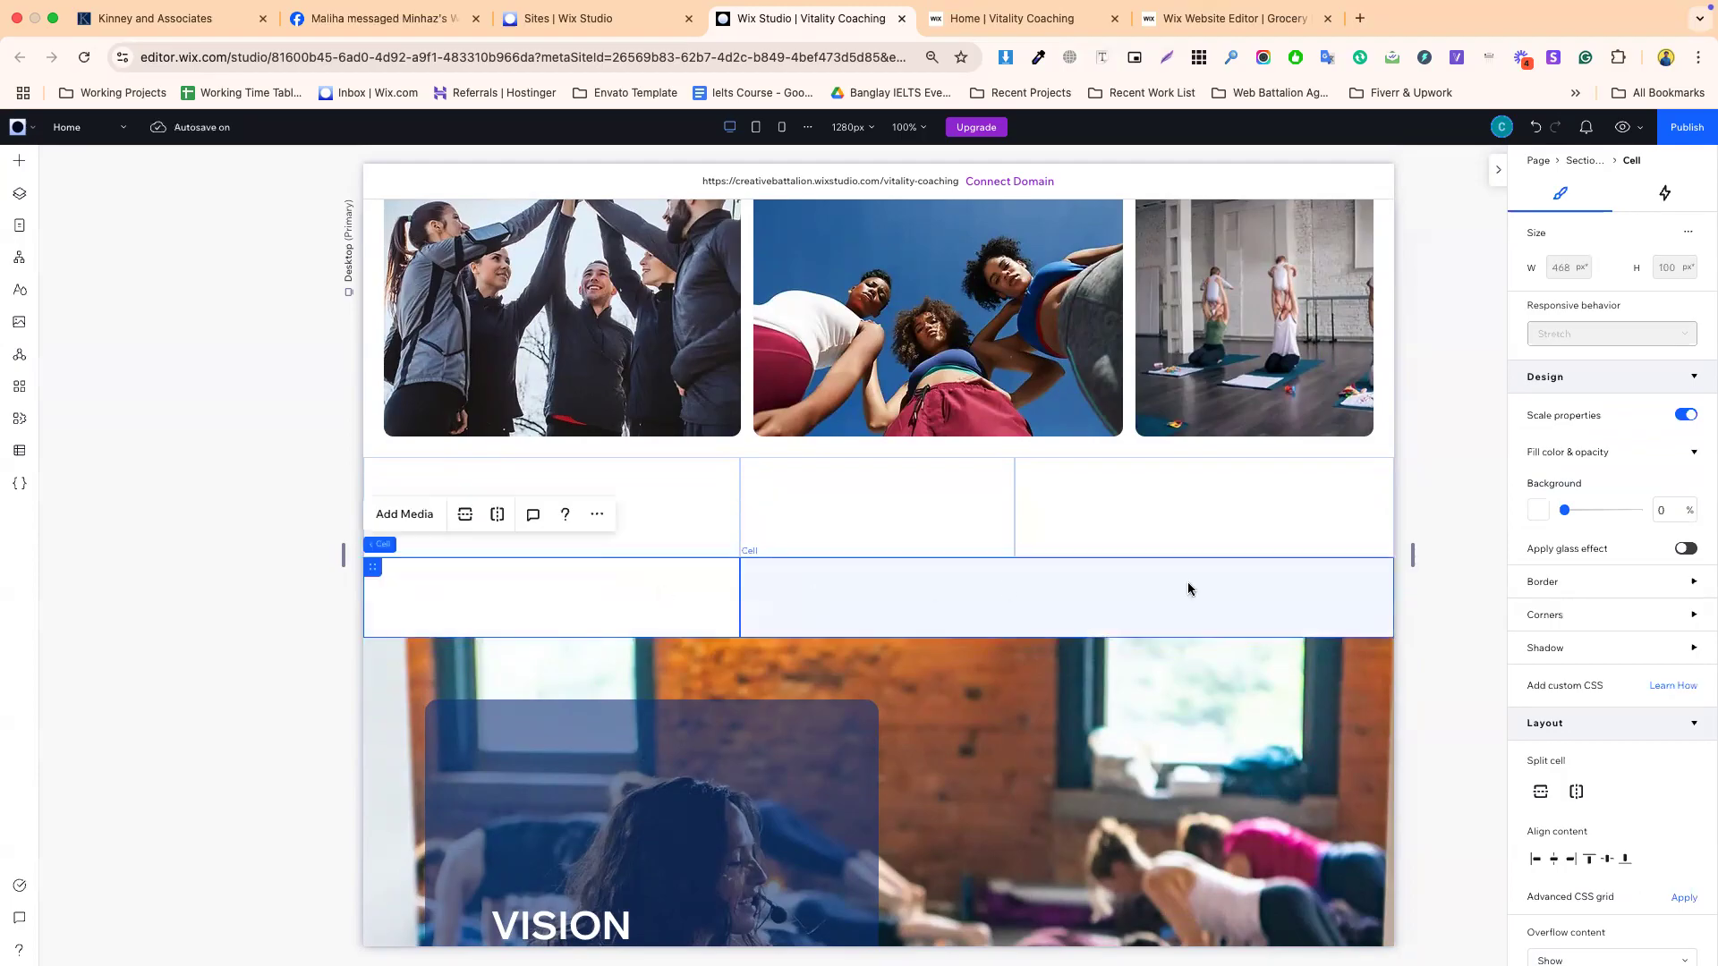
- Review the layout, gap and position settings of the selected cell and the whole section grid
scroll(1607, 843, "down", 5)
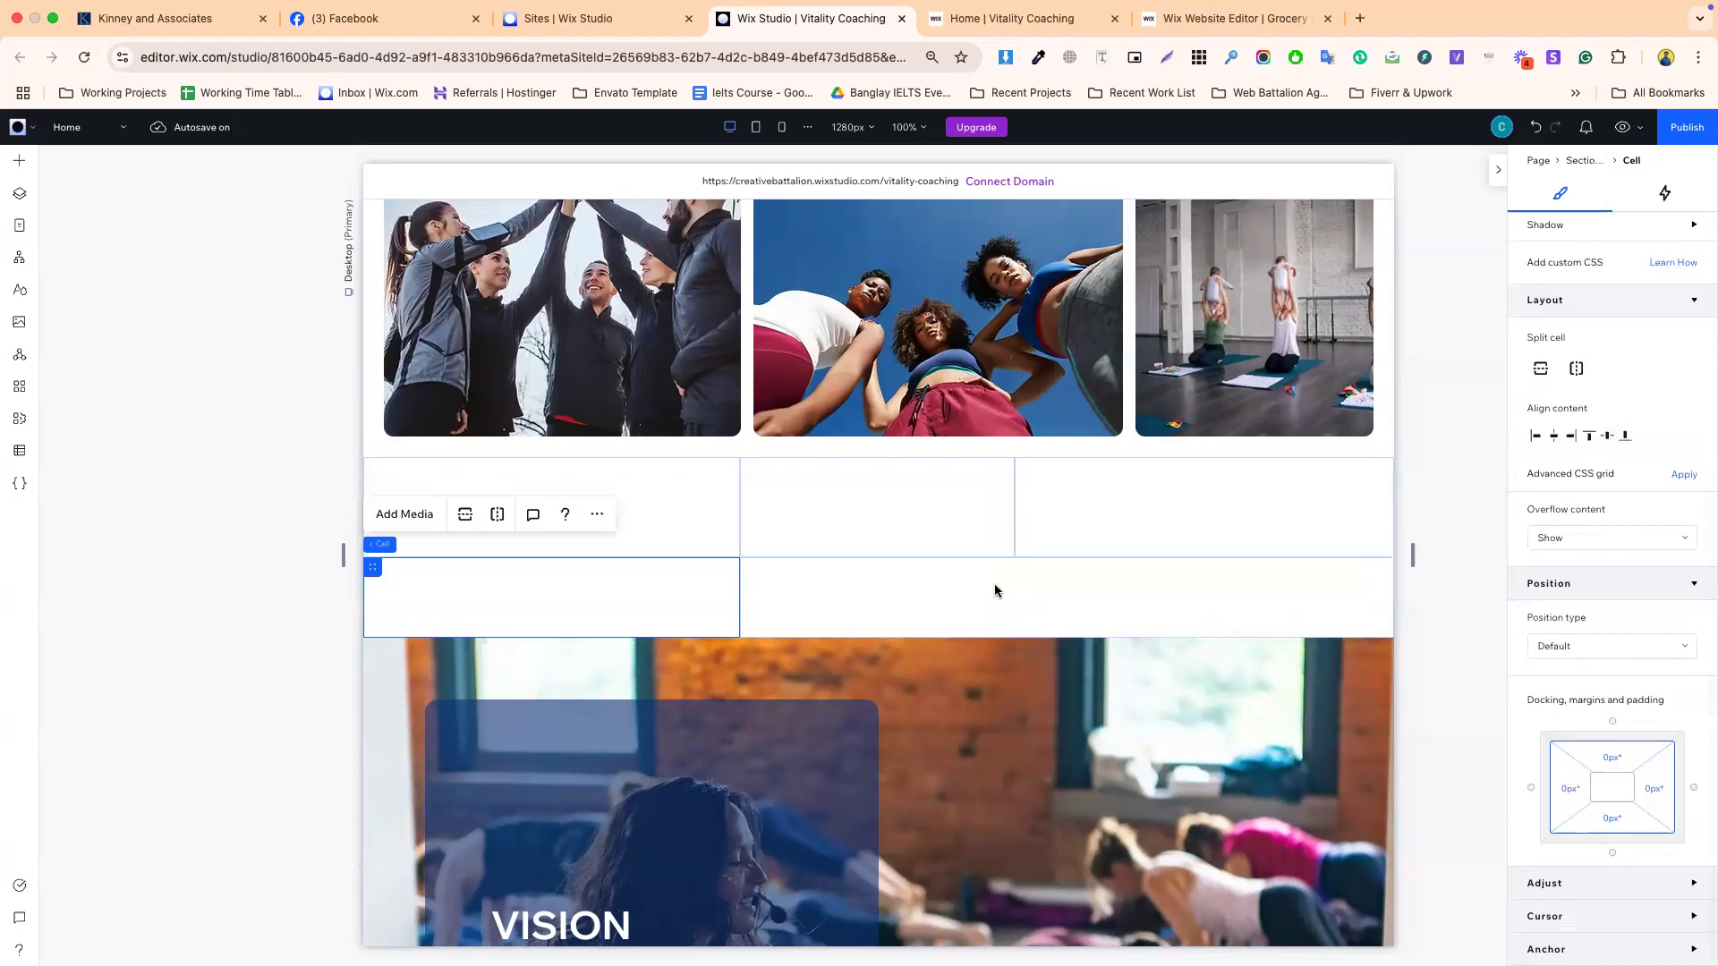
left_click(283, 510)
left_click(927, 549)
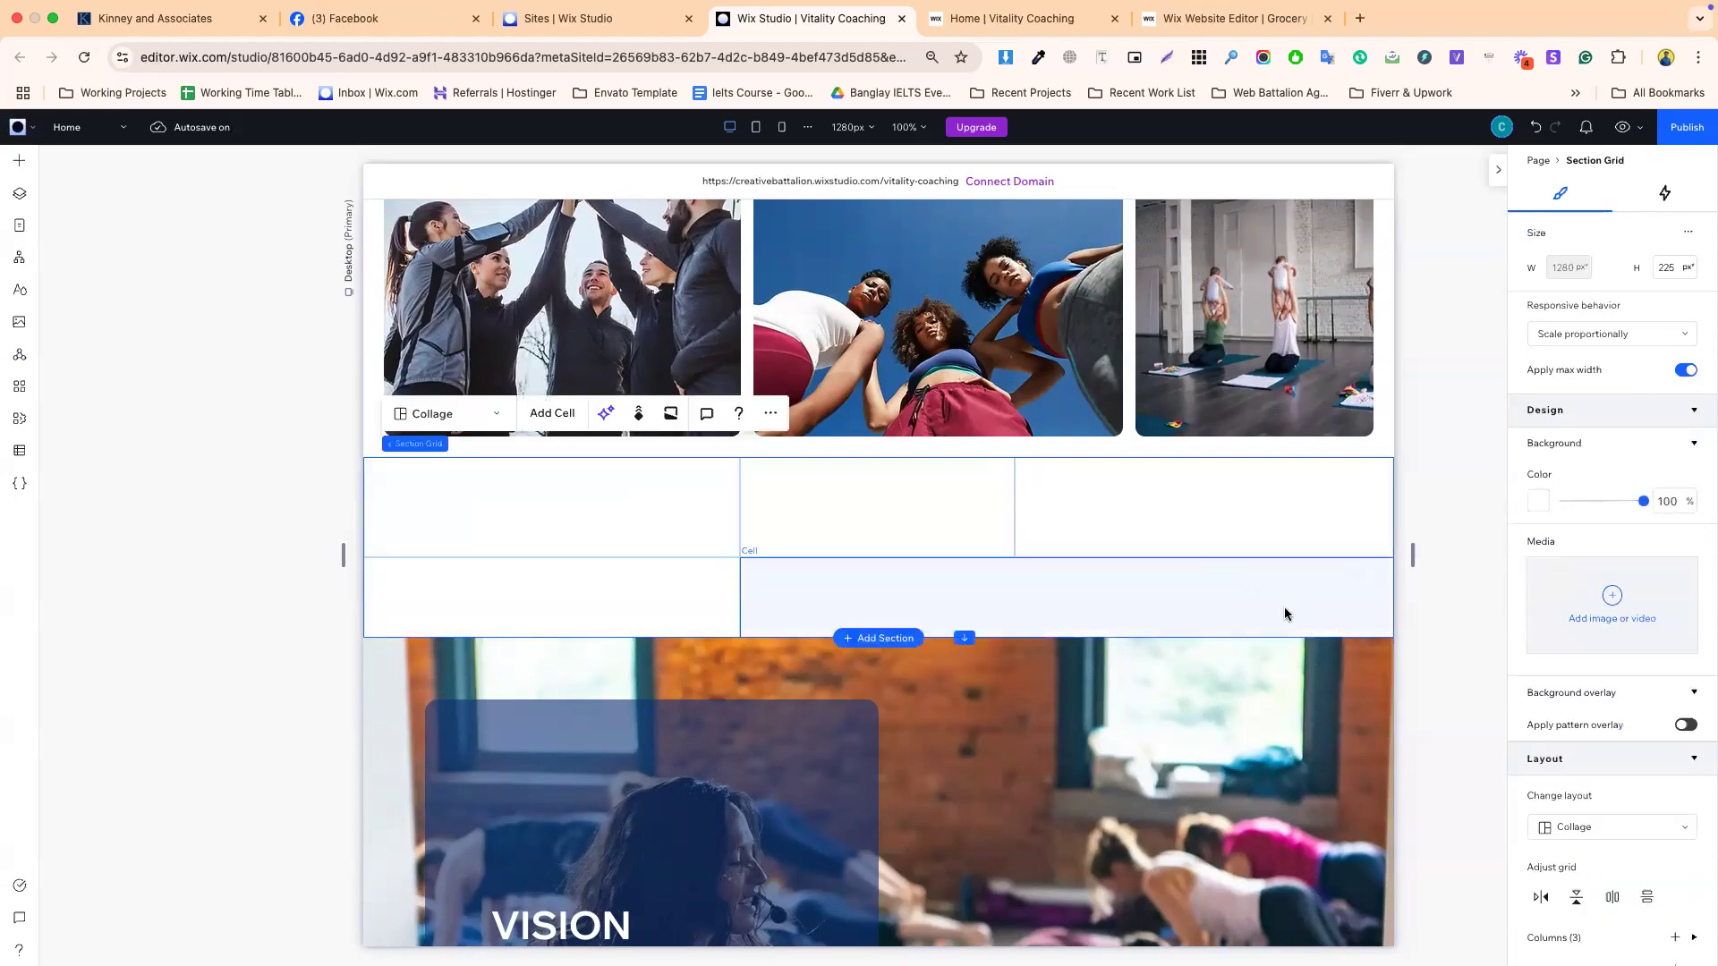
scroll(1567, 727, "down", 5)
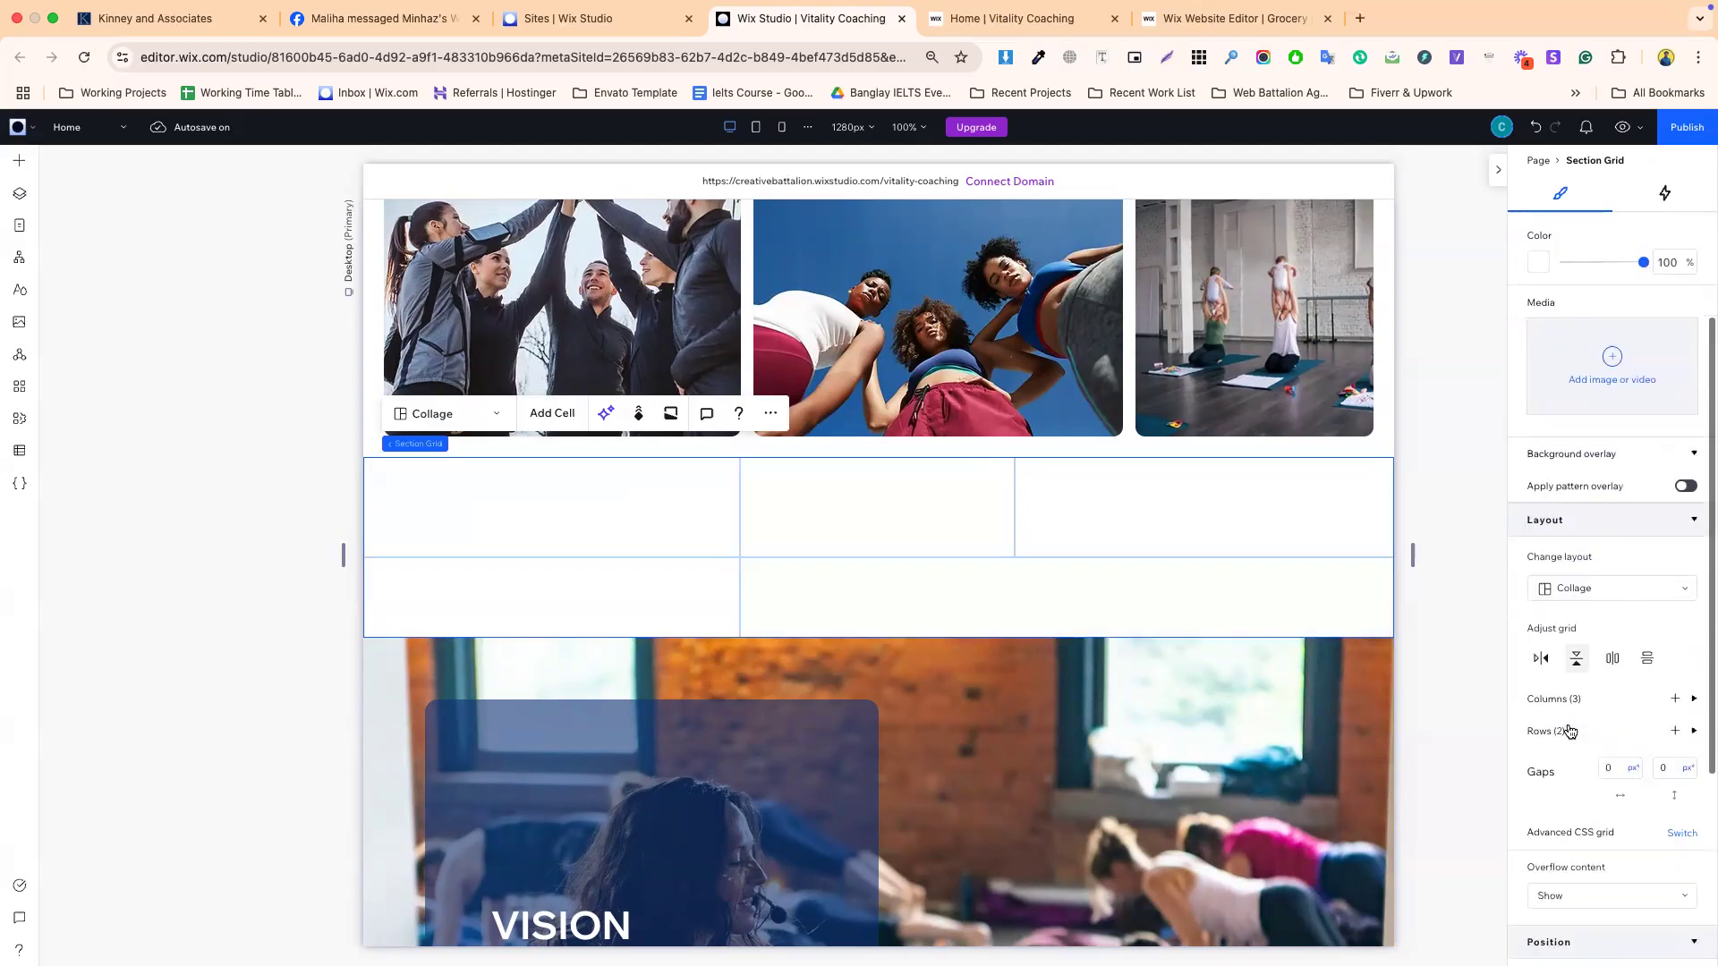
scroll(1566, 723, "down", 2)
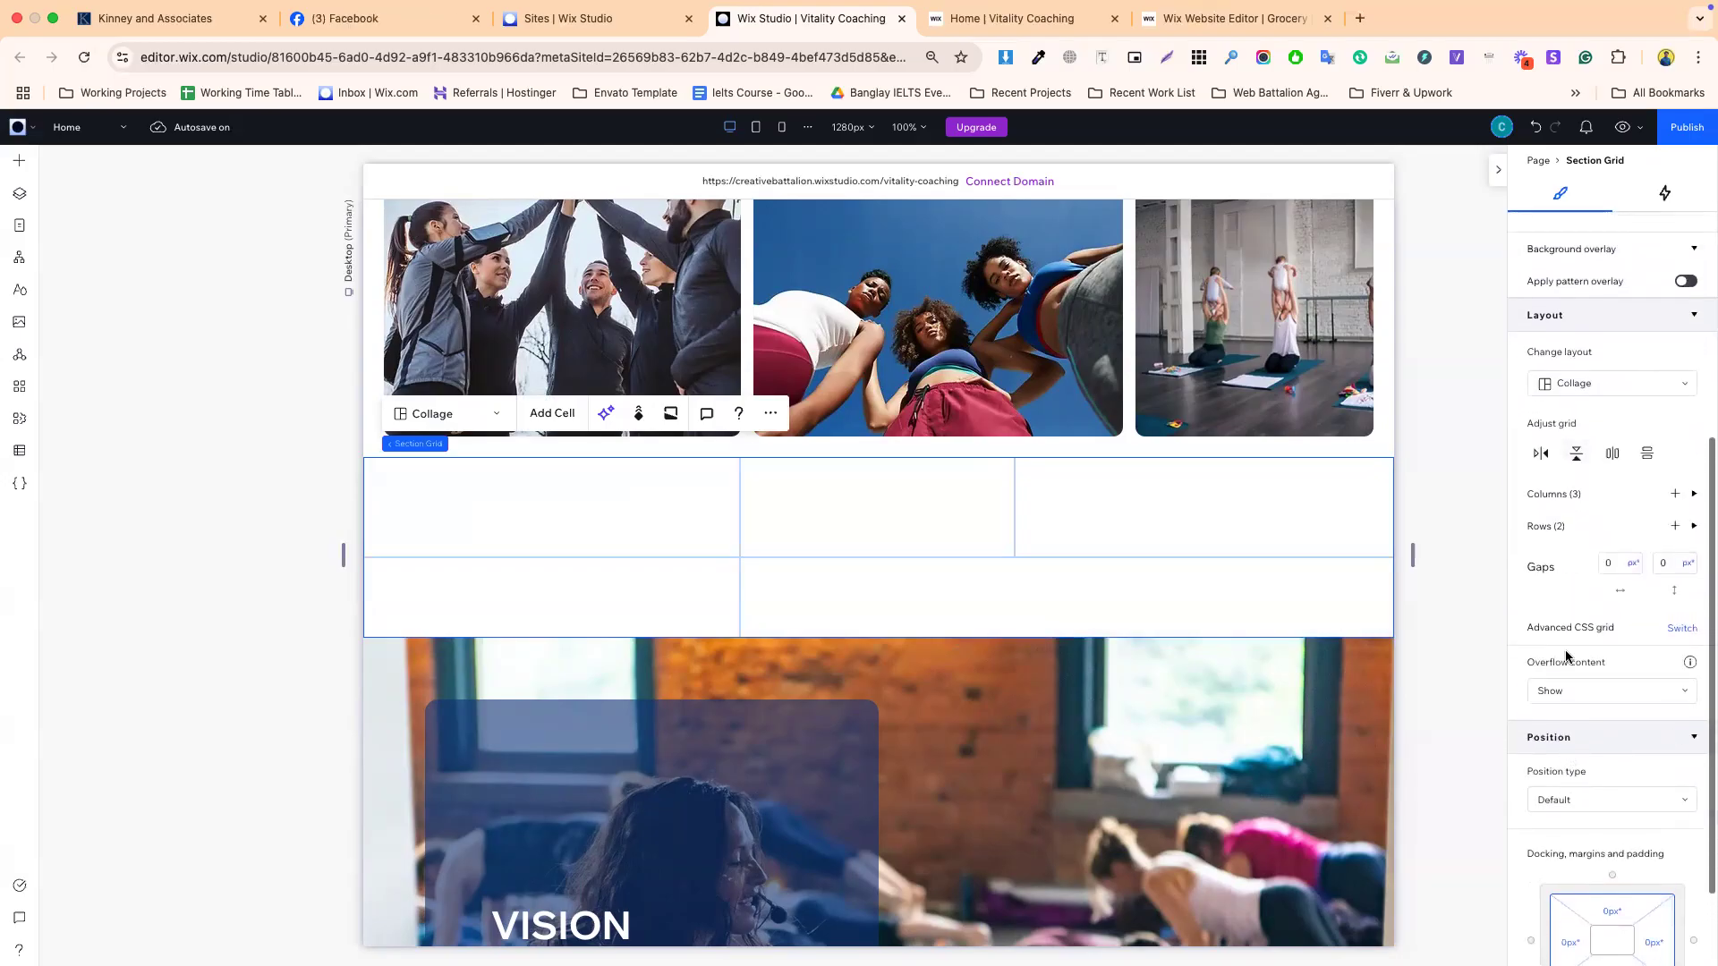
scroll(1598, 709, "down", 2)
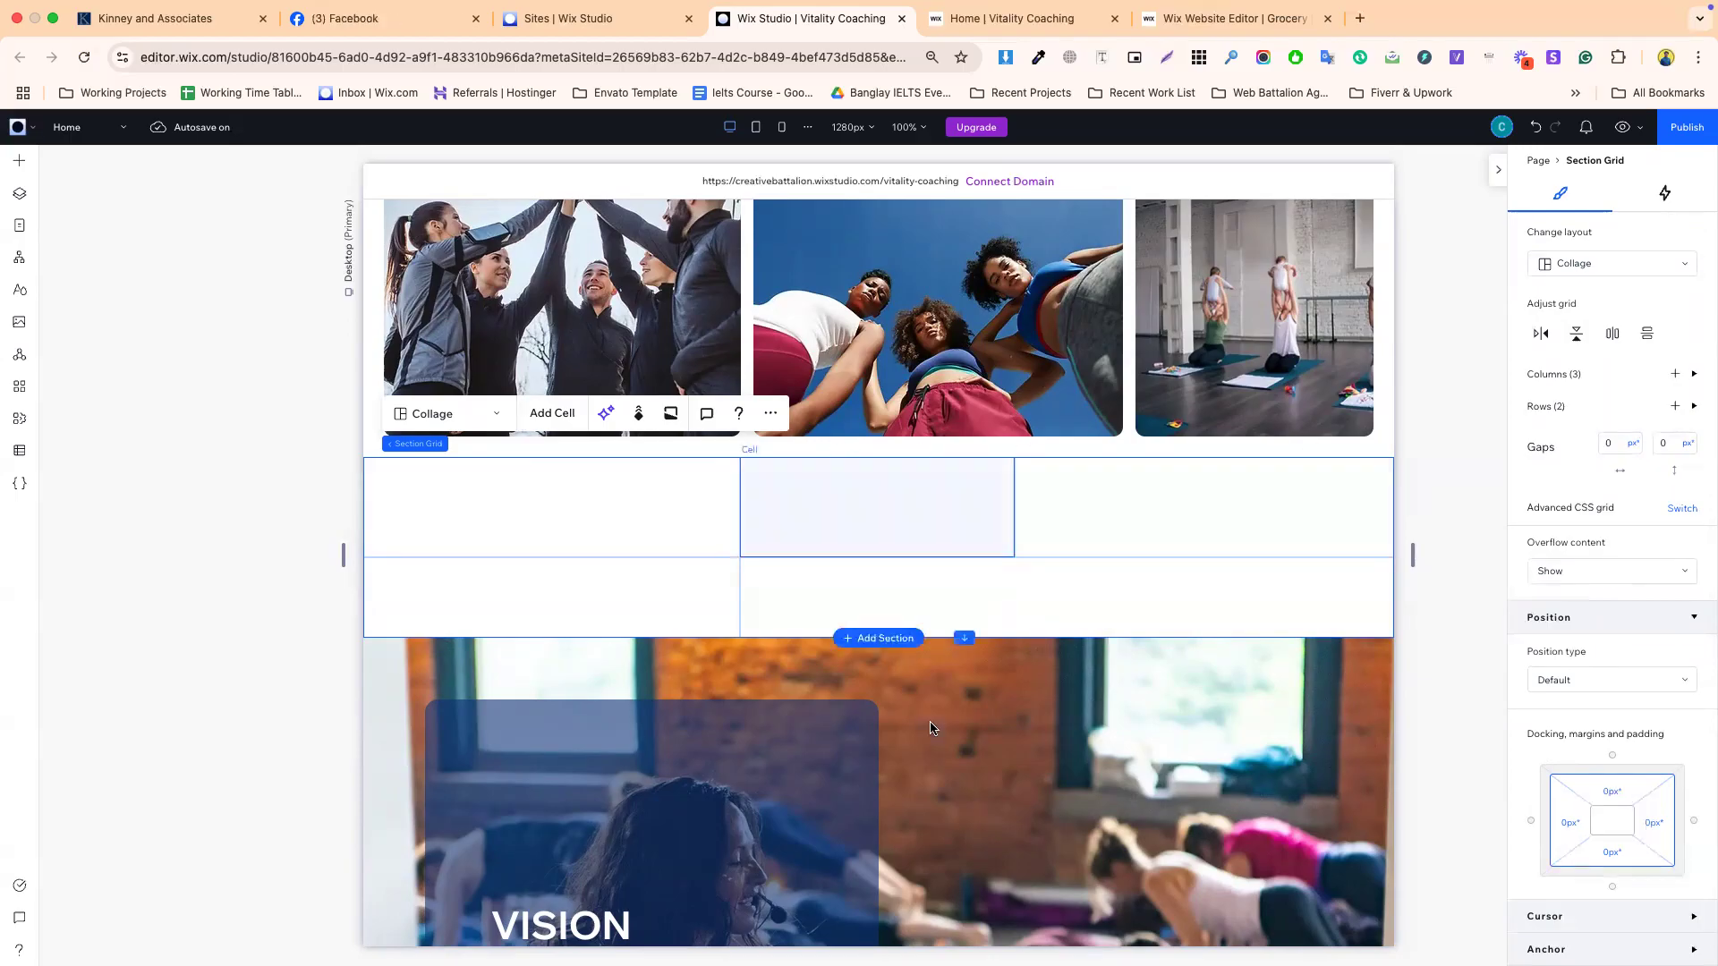
- Delete the whole collage section grid below the photo gallery
left_click(347, 482)
left_click(631, 492)
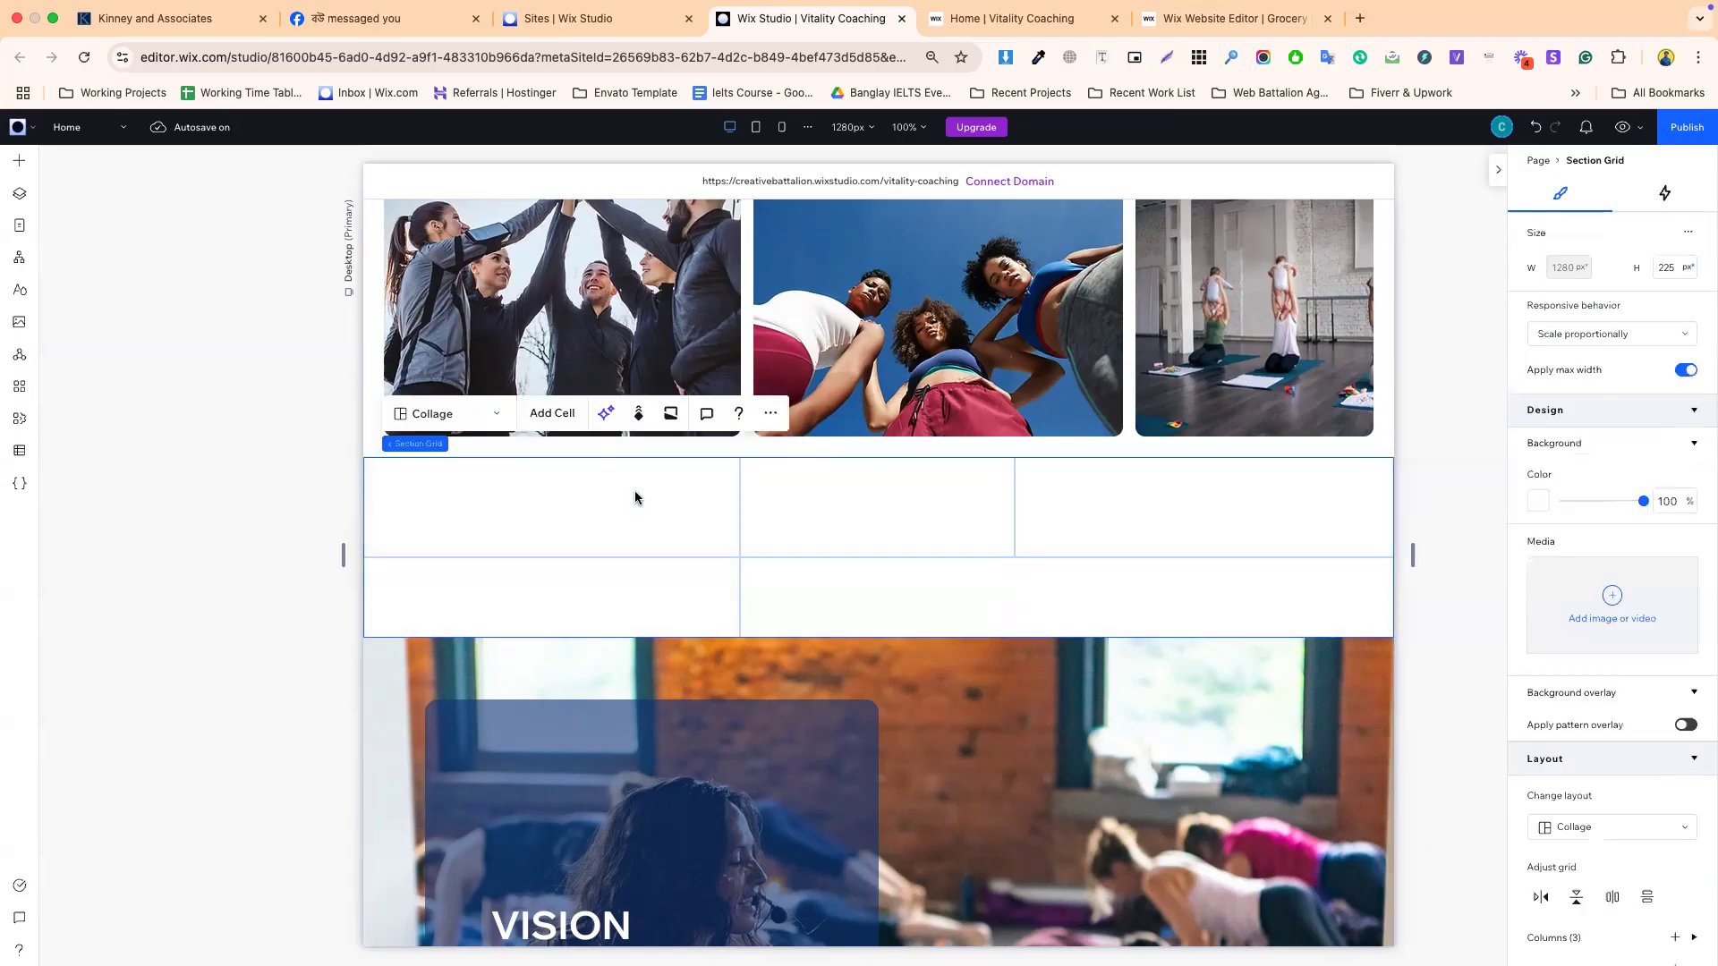
right_click(636, 492)
mouse_move(692, 731)
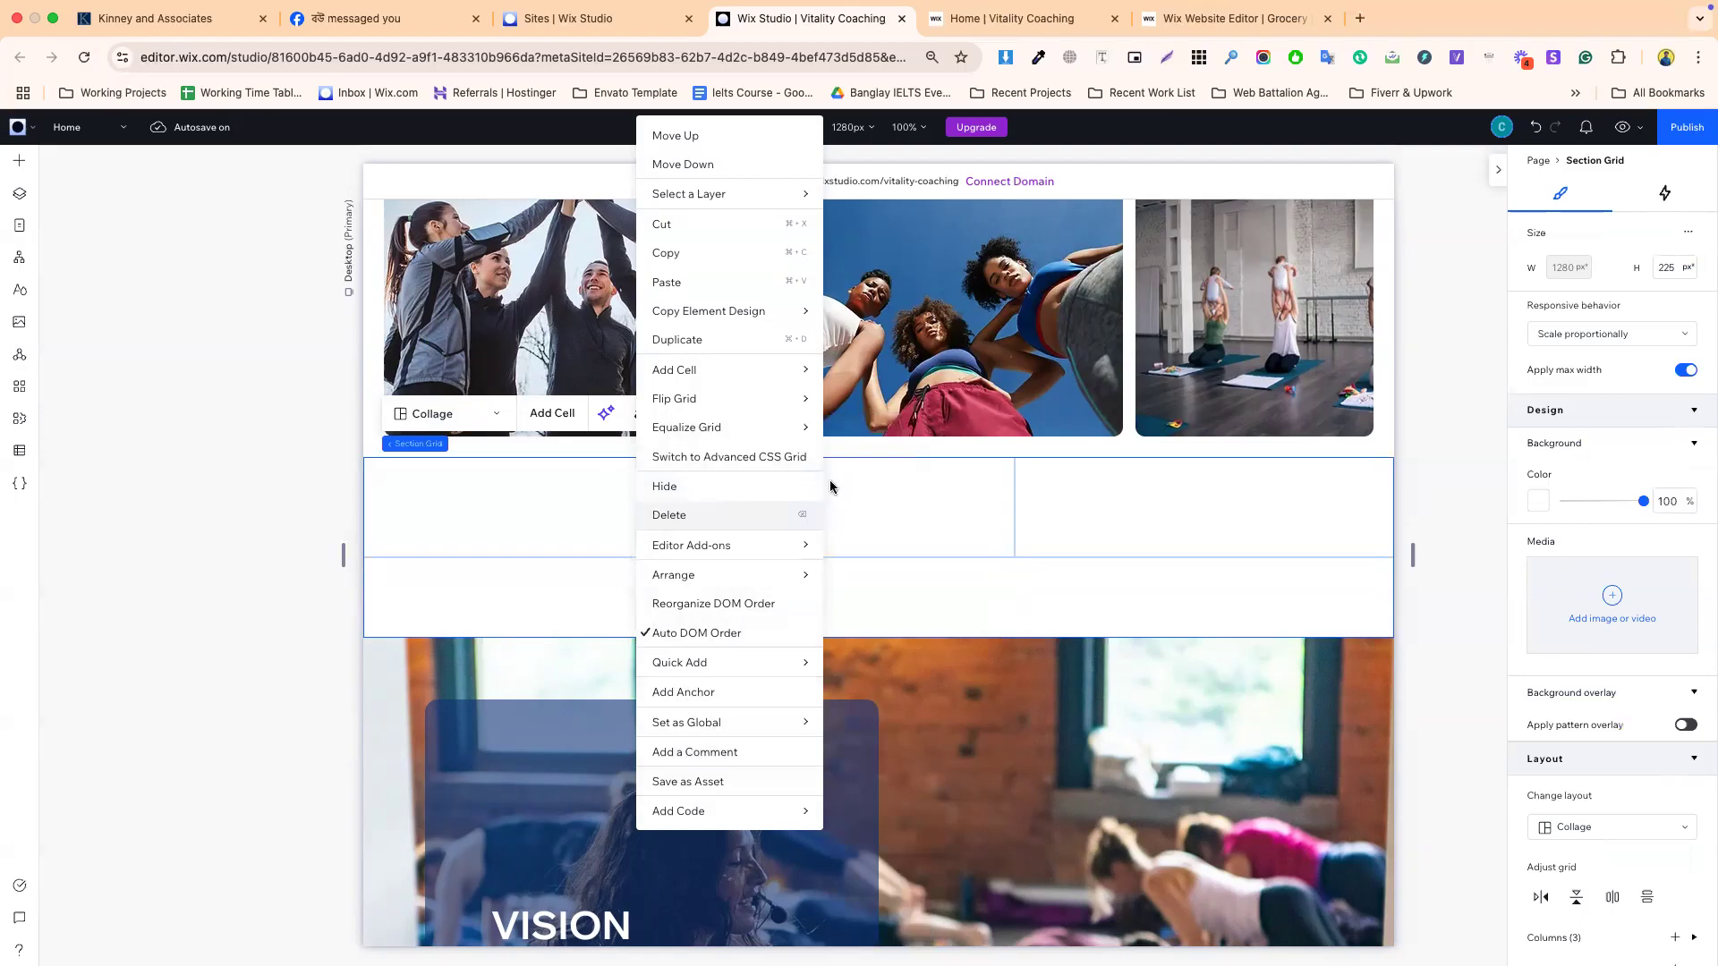
key("BackSpace")
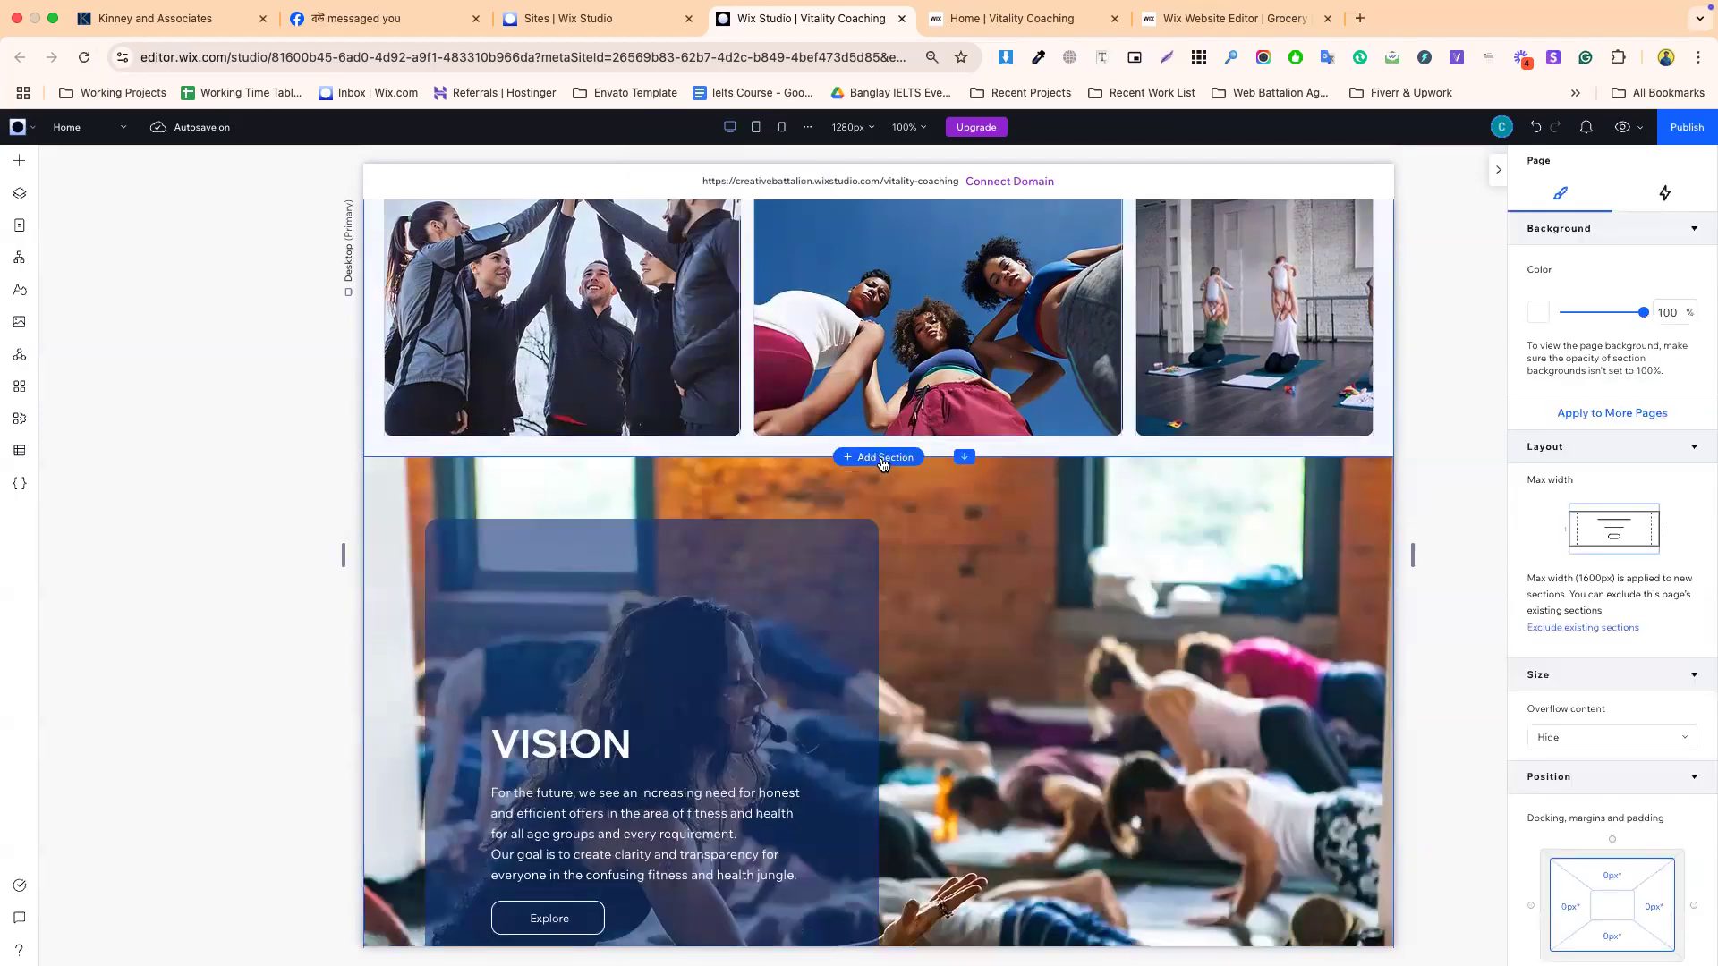
- Add a section below the photo gallery and apply the section grid with three cells above two wider cells
left_click(882, 460)
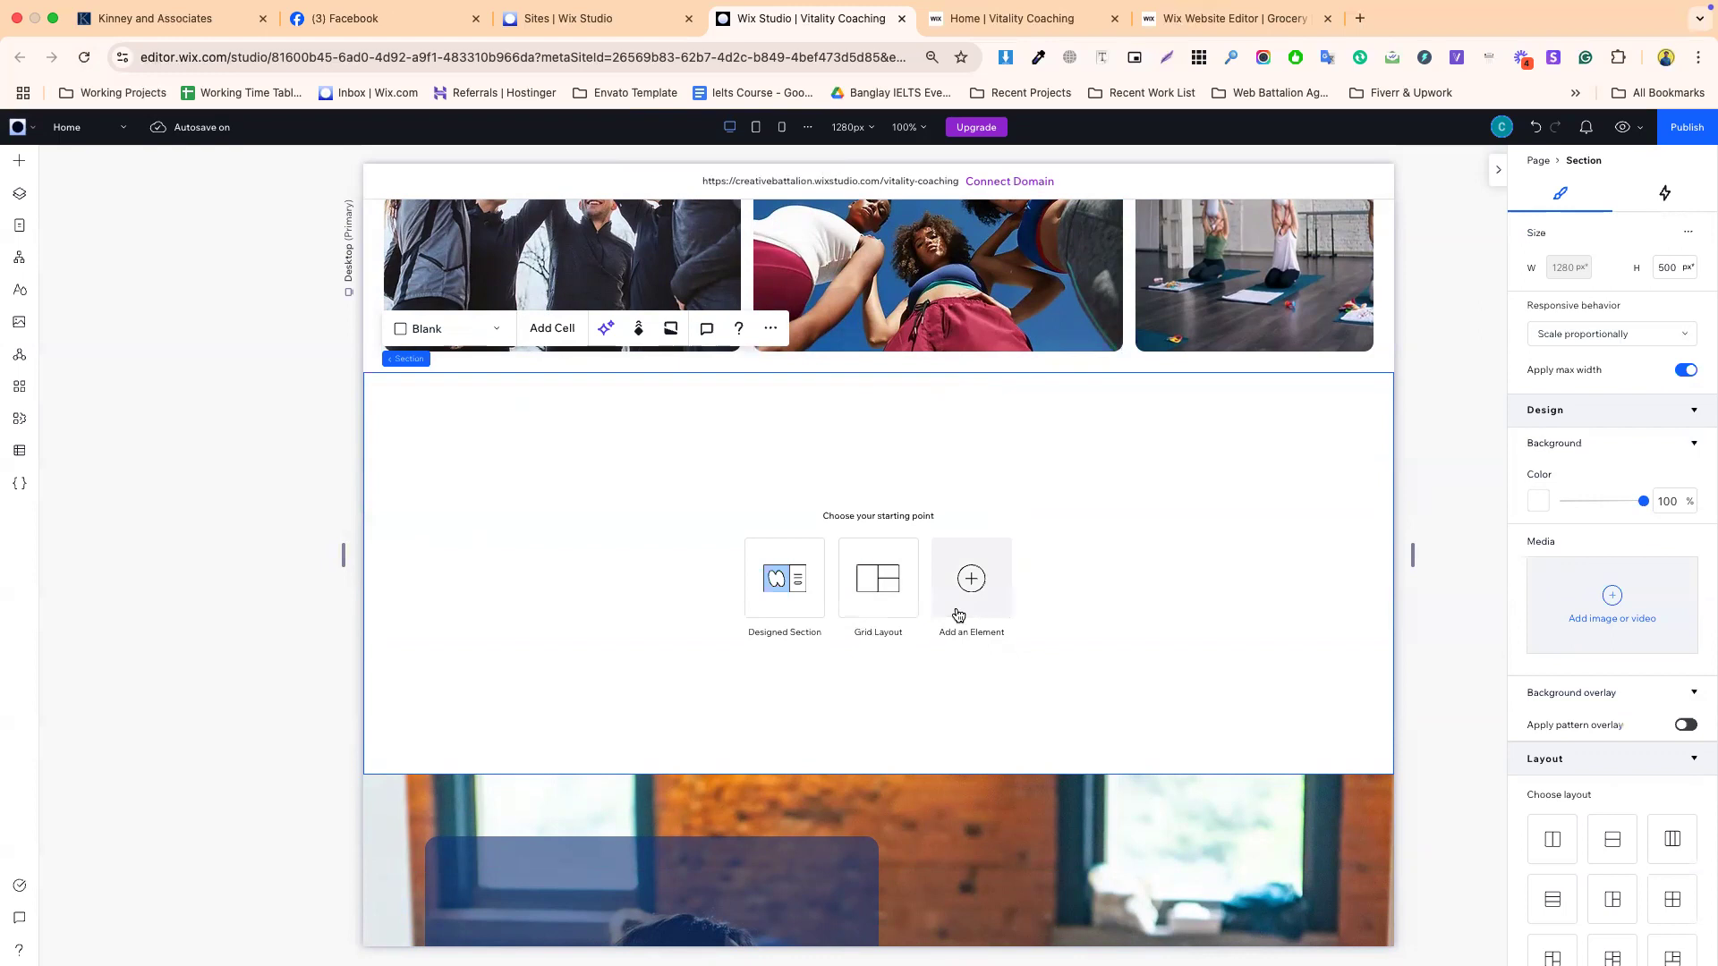
left_click(903, 579)
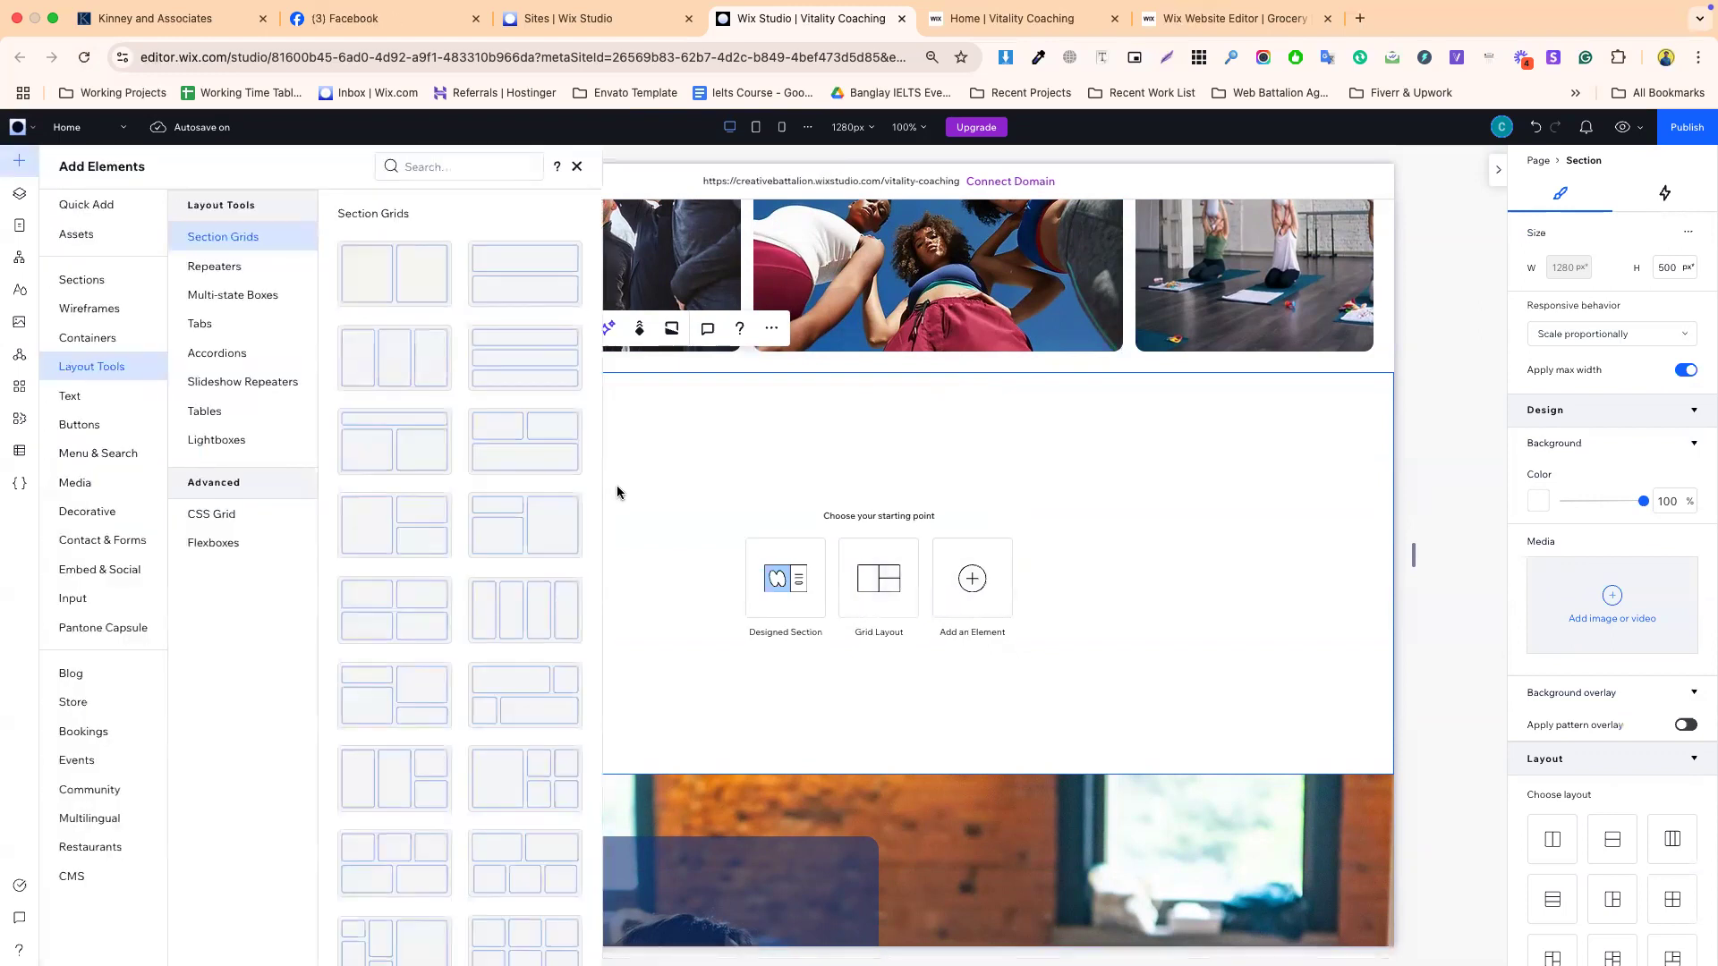
scroll(535, 664, "down", 2)
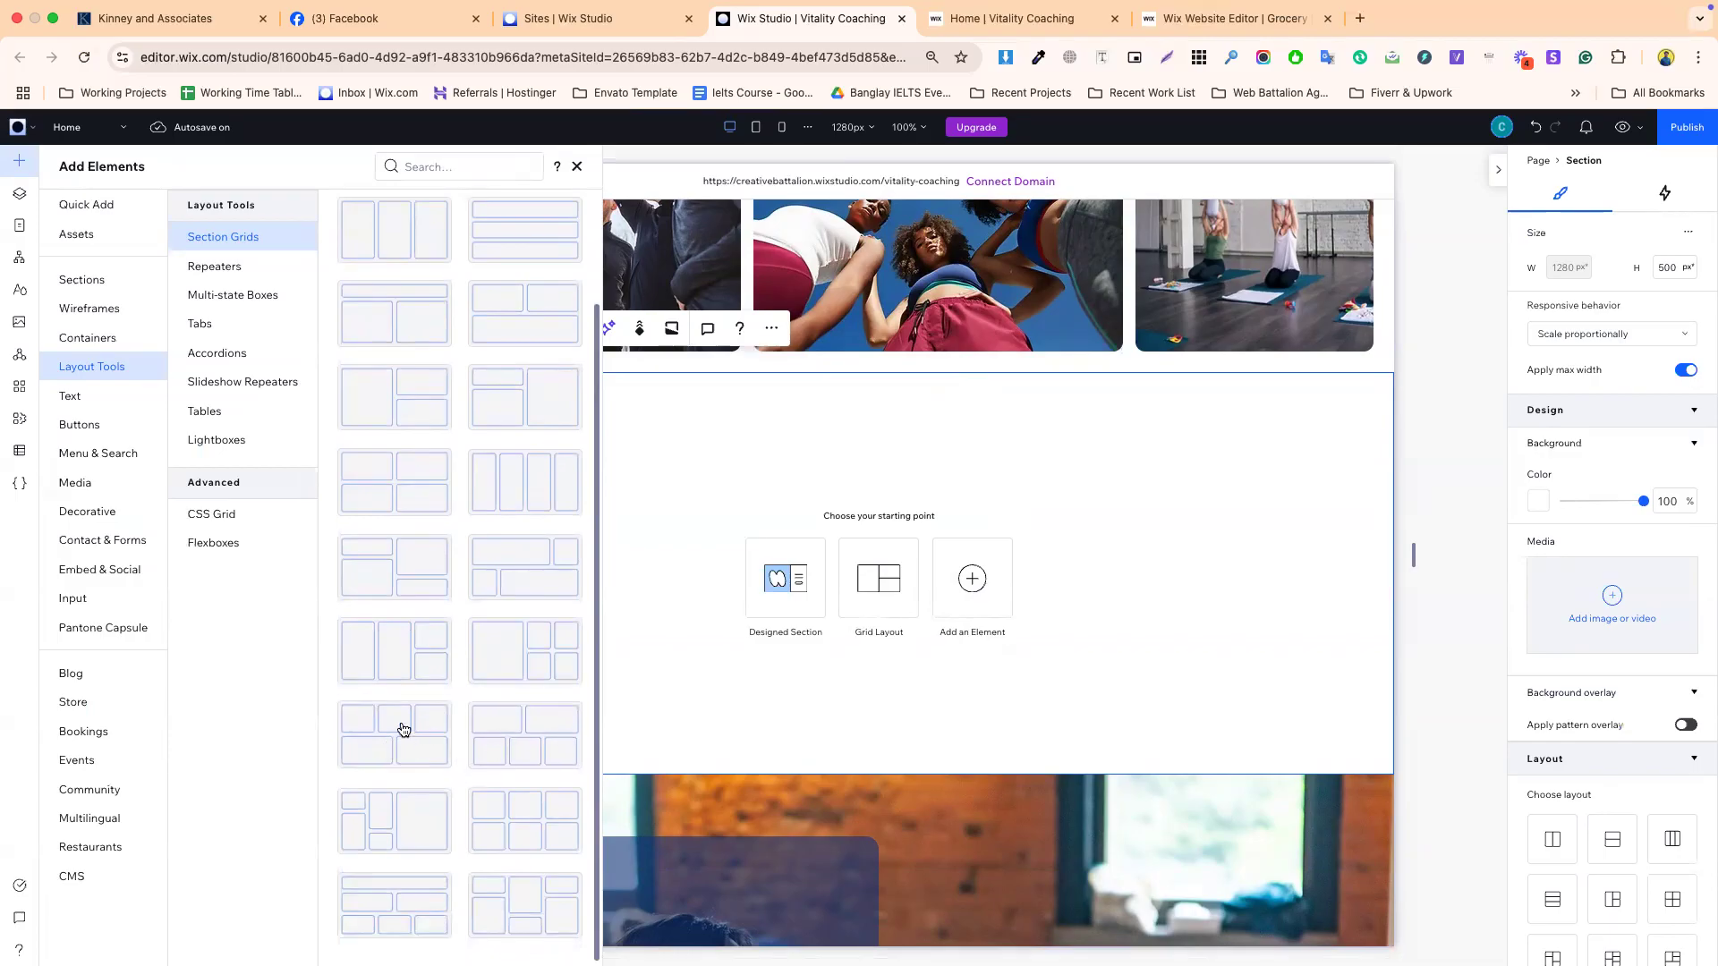
left_click_drag(402, 731, 875, 603)
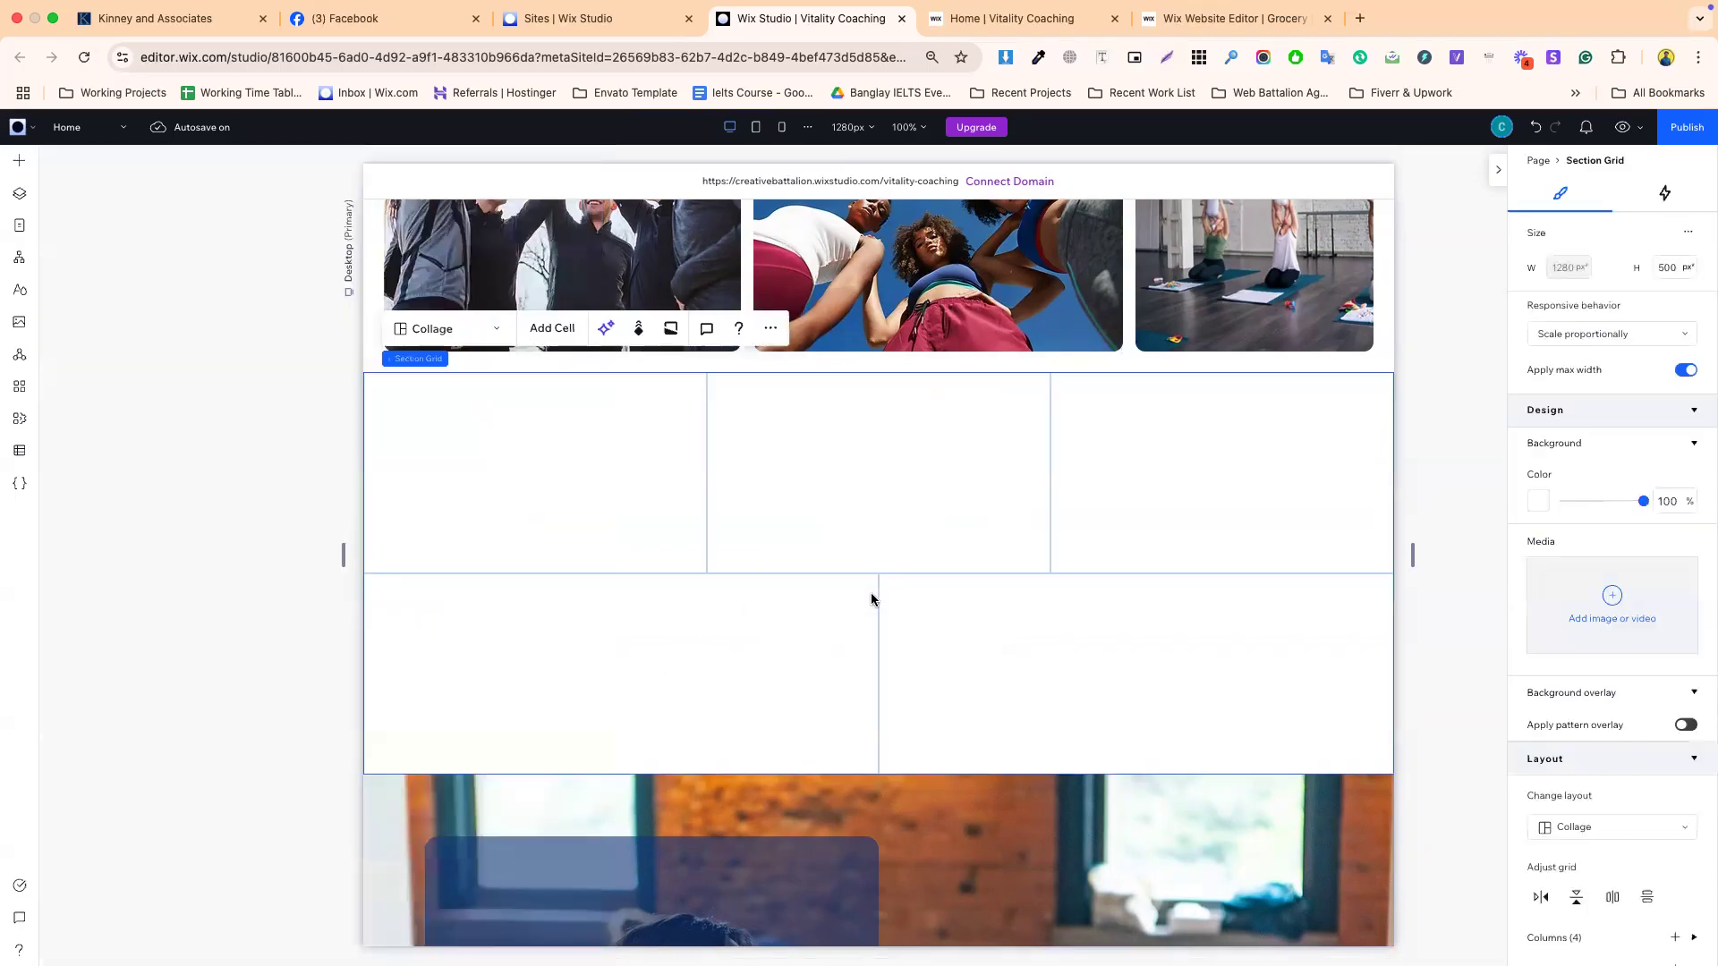
- Split the second row's last cell vertically and shift that row's first divider to make the first cell about 437 px wide
left_click(898, 662)
right_click(898, 662)
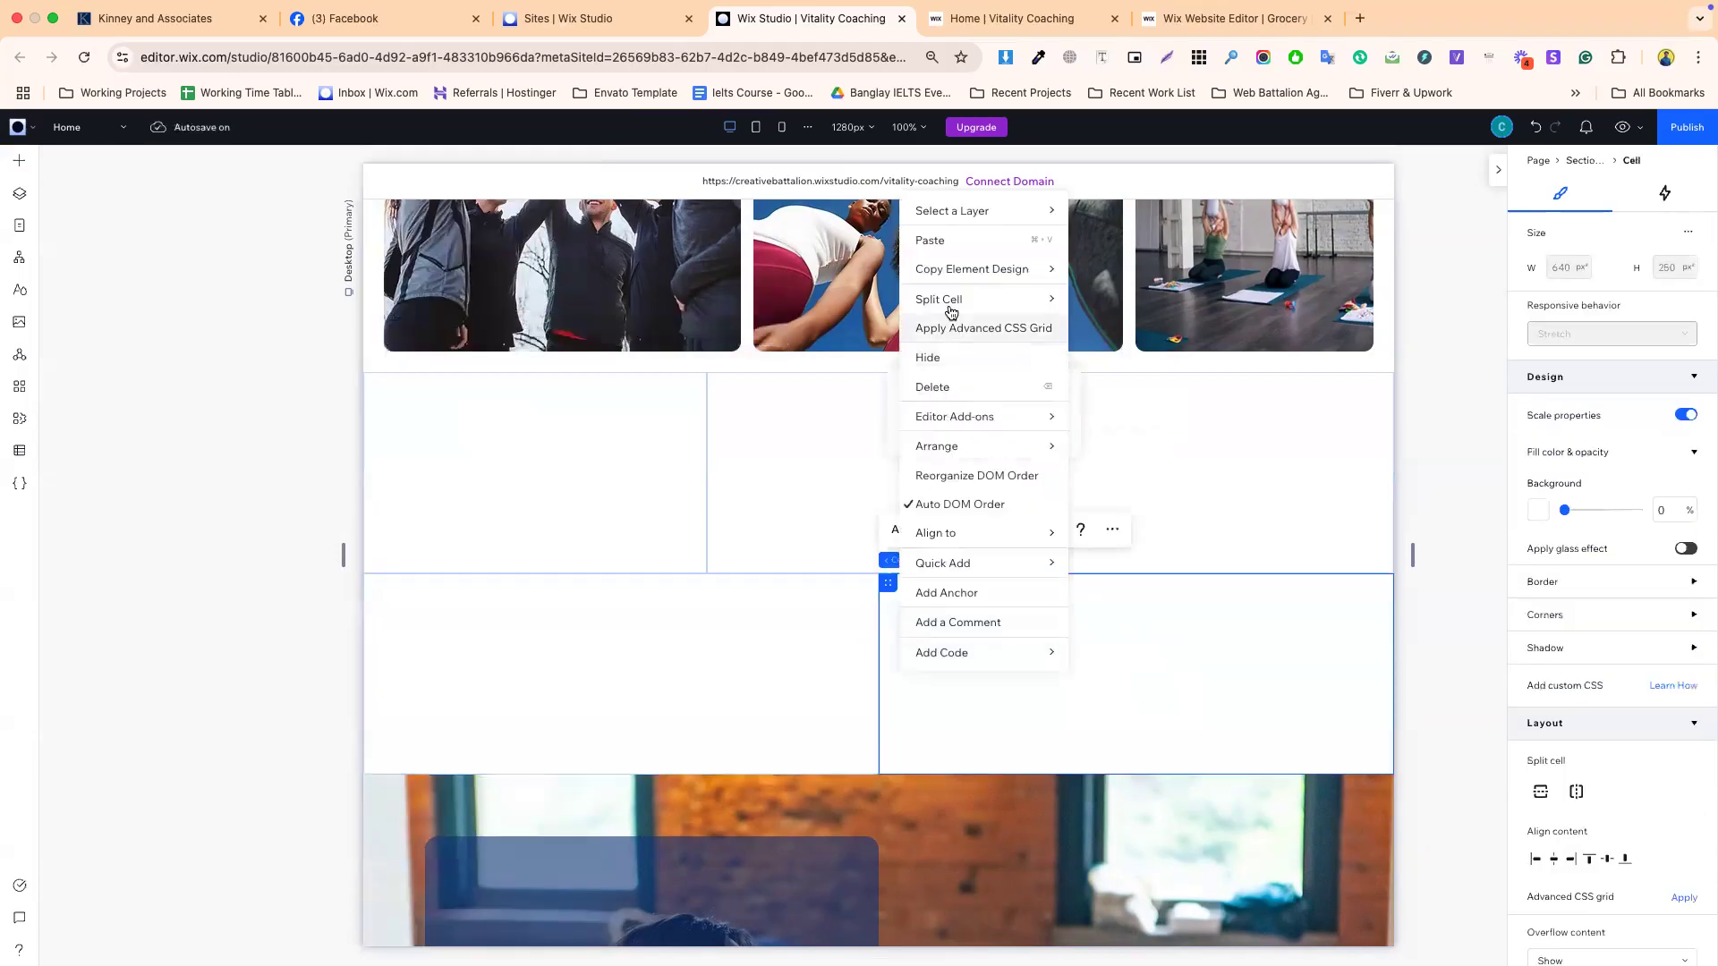
mouse_move(951, 304)
left_click(1110, 333)
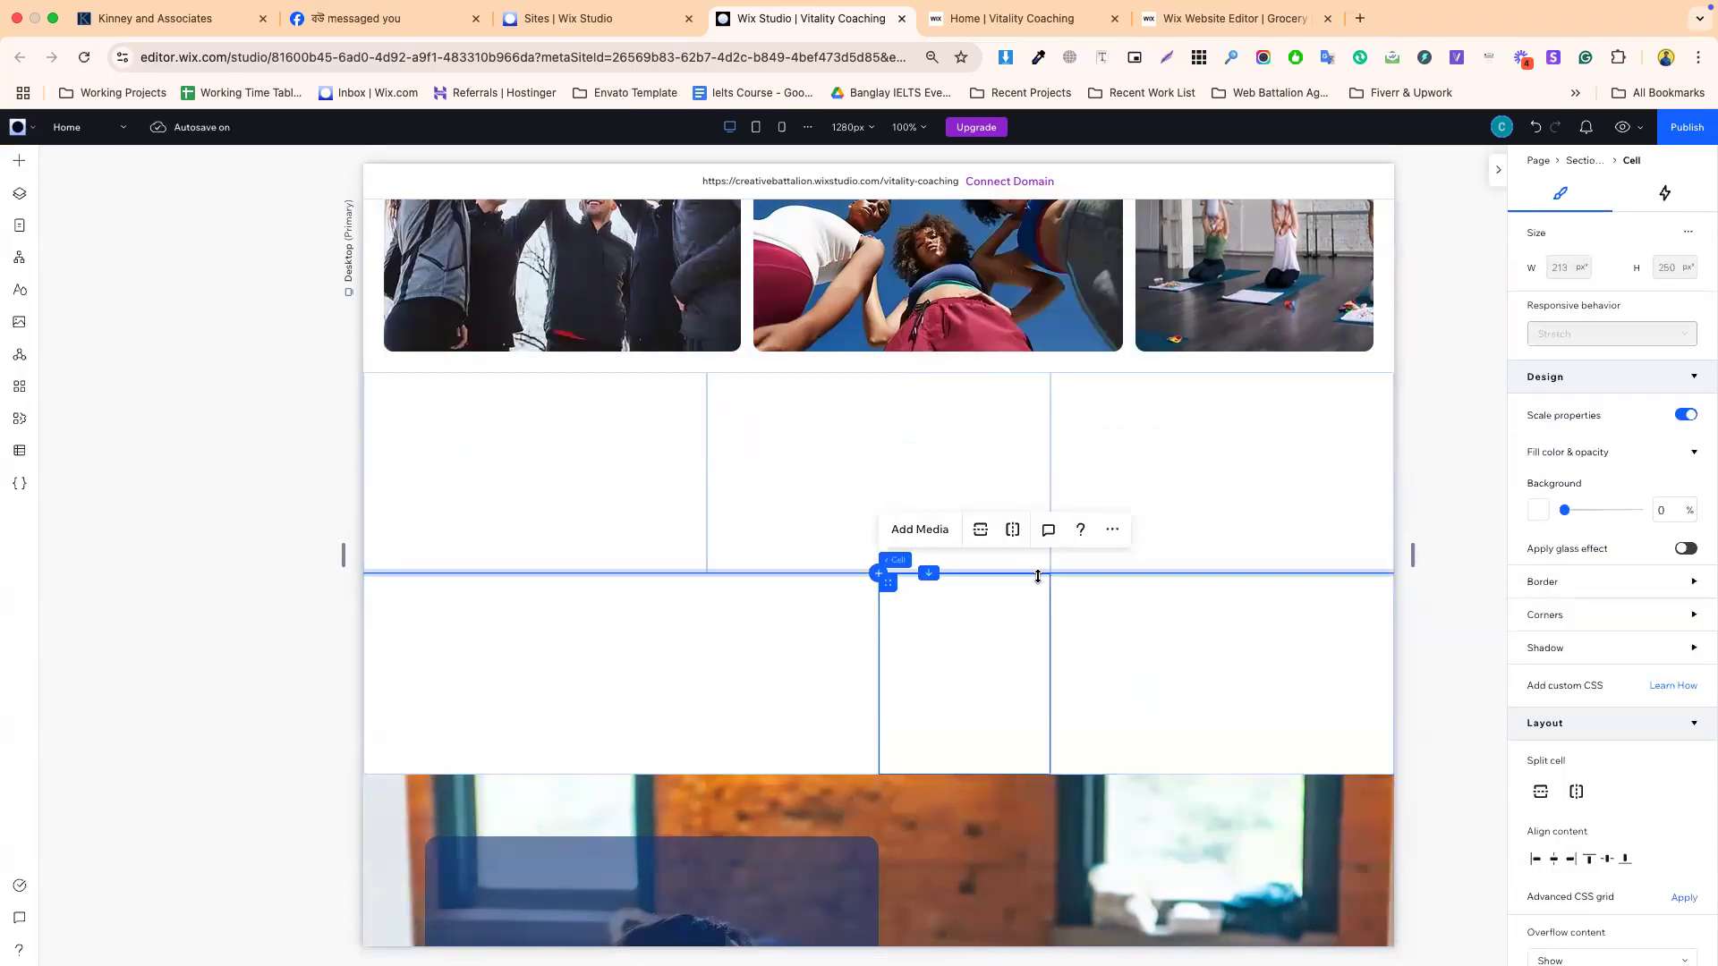
left_click_drag(884, 659, 716, 657)
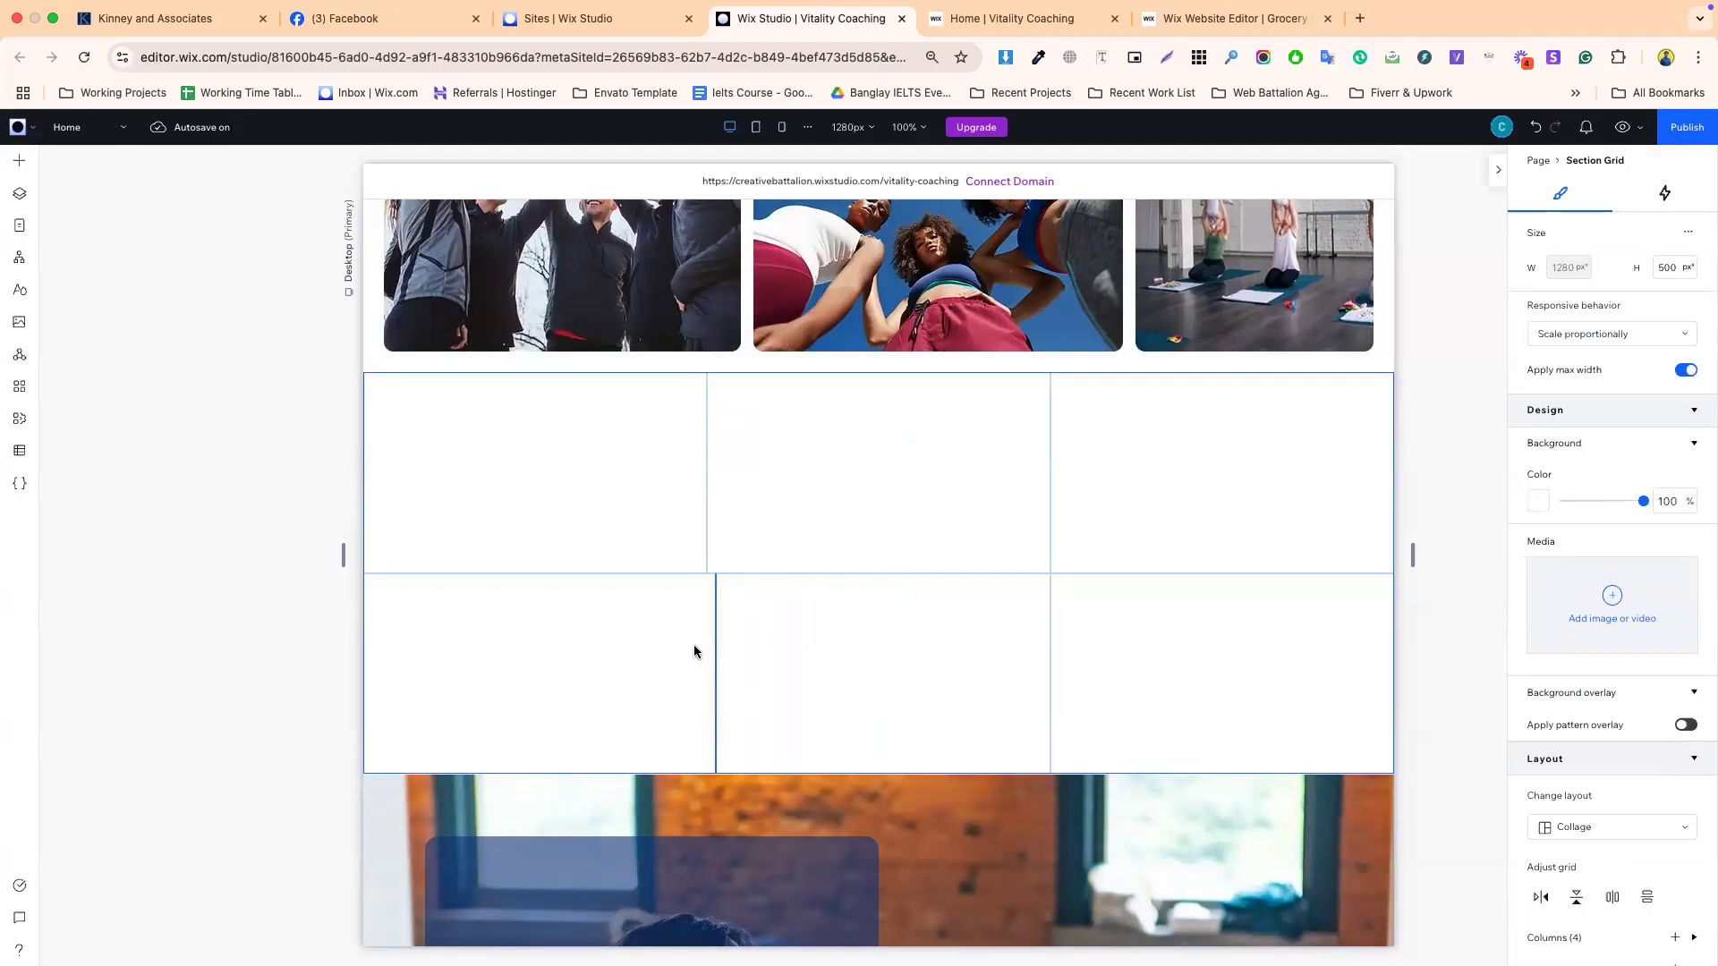
- Inspect the cells and the first column divider in both rows of the grid
left_click(750, 640)
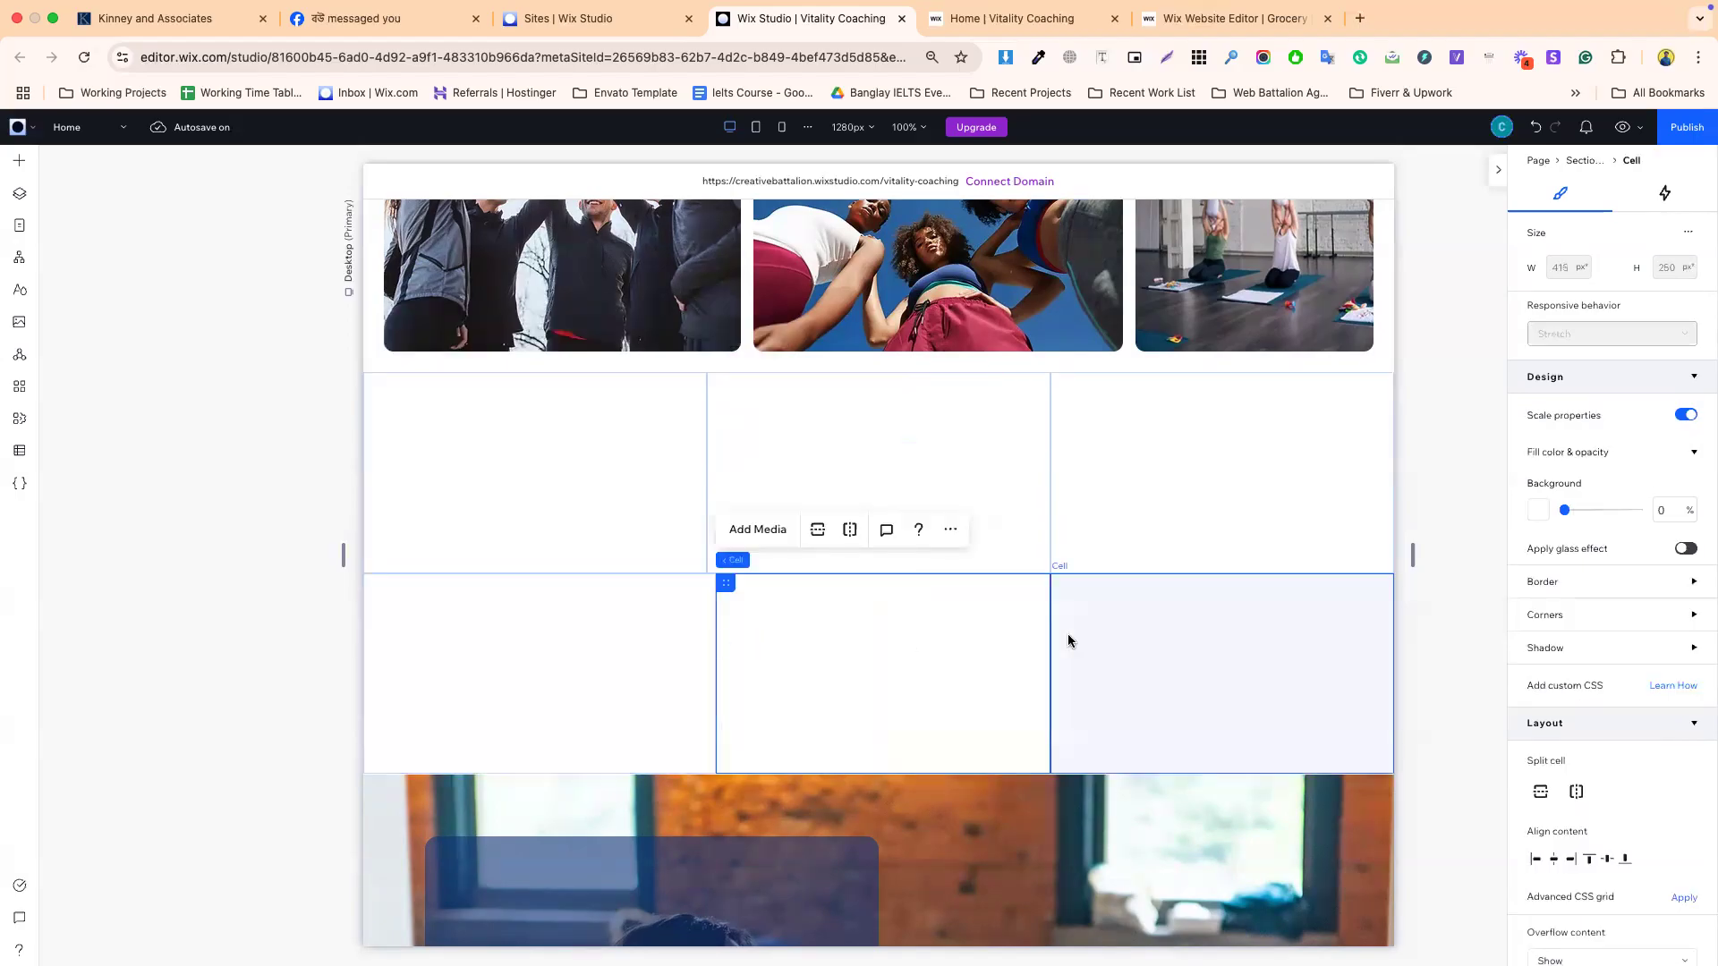
left_click(717, 648)
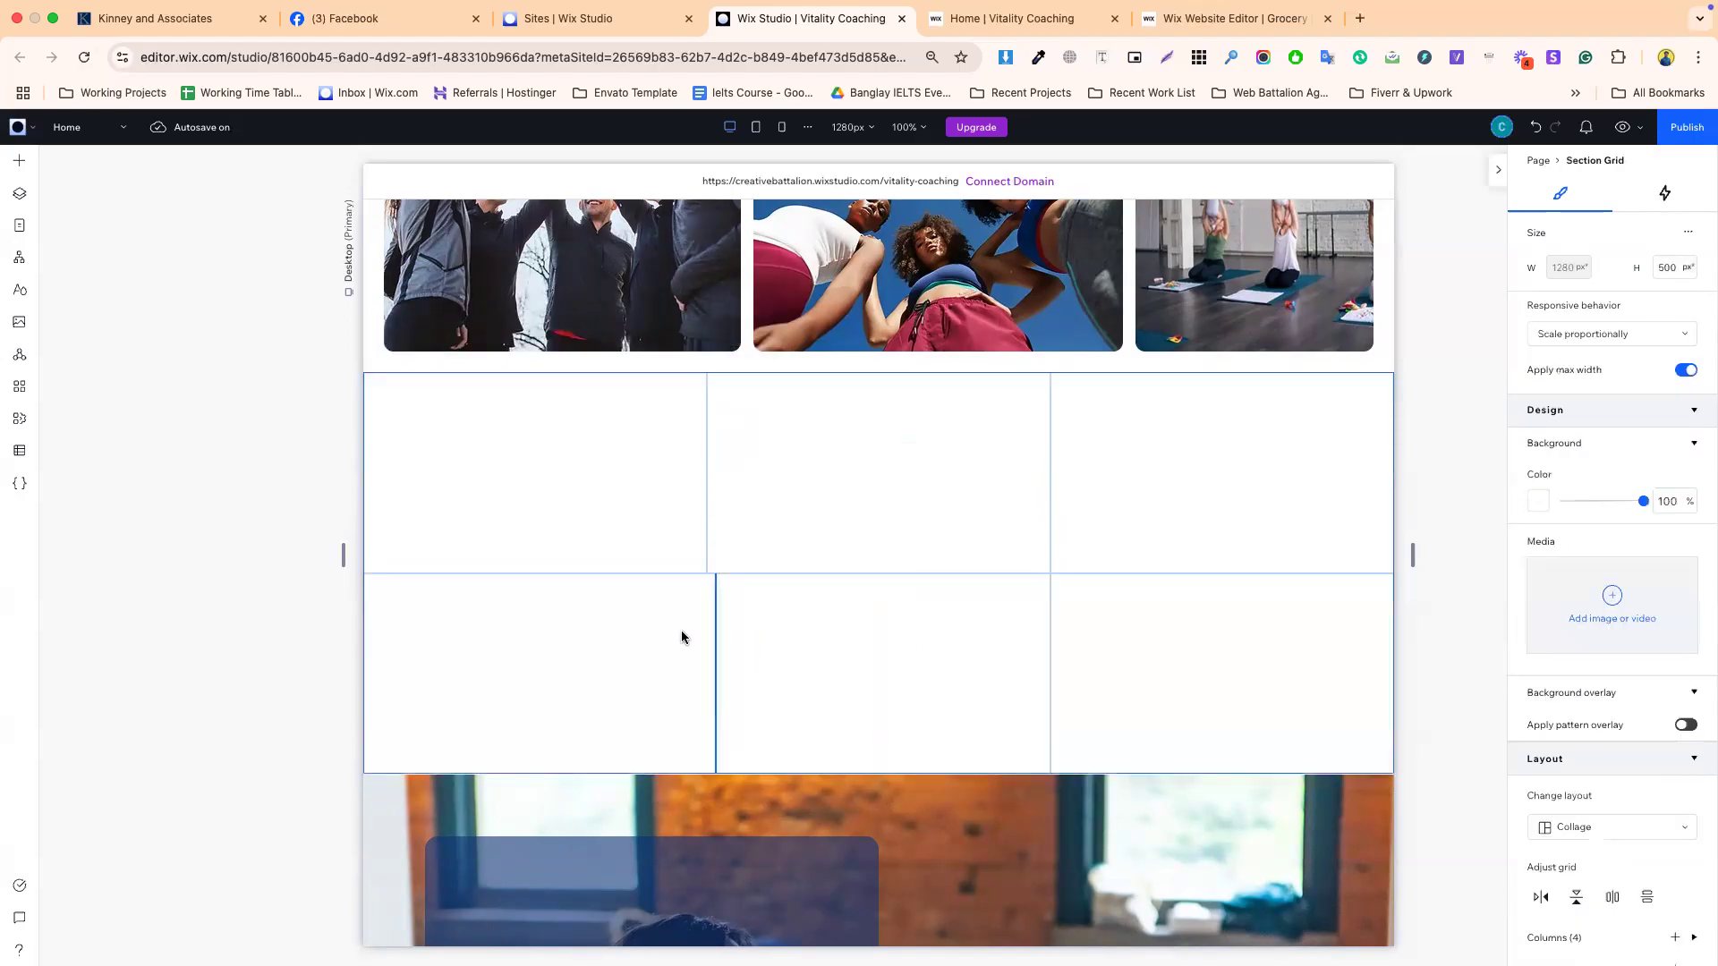
left_click(682, 628)
left_click(716, 632)
left_click(734, 507)
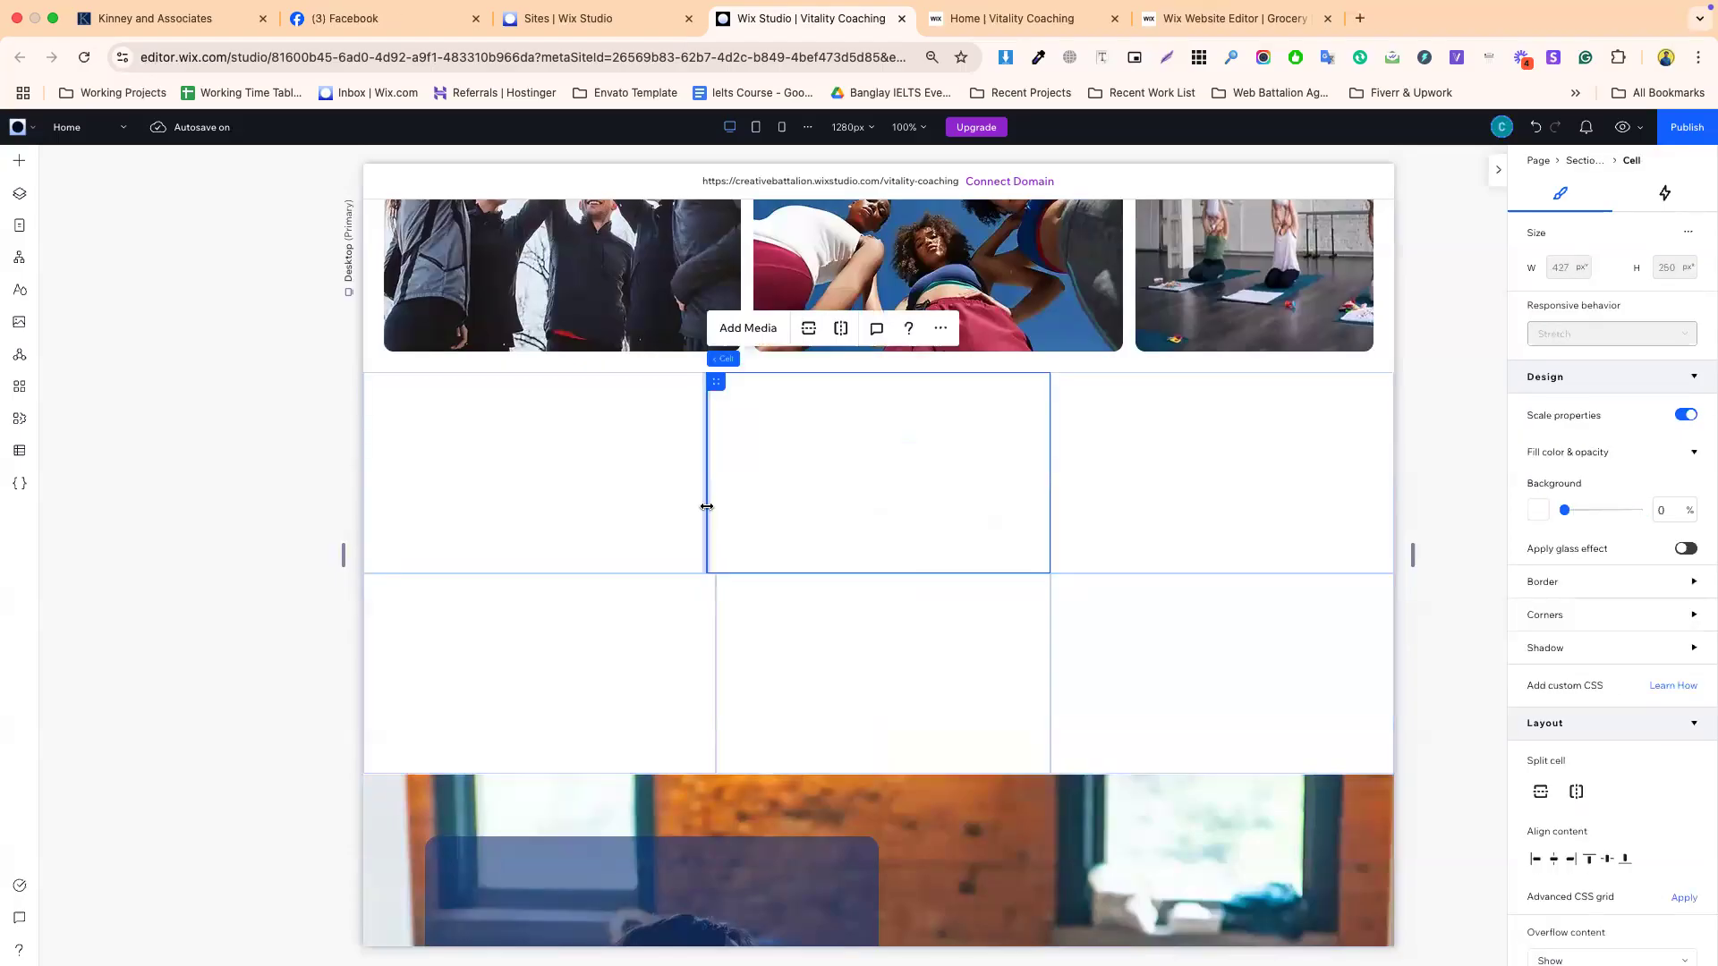
left_click(707, 503)
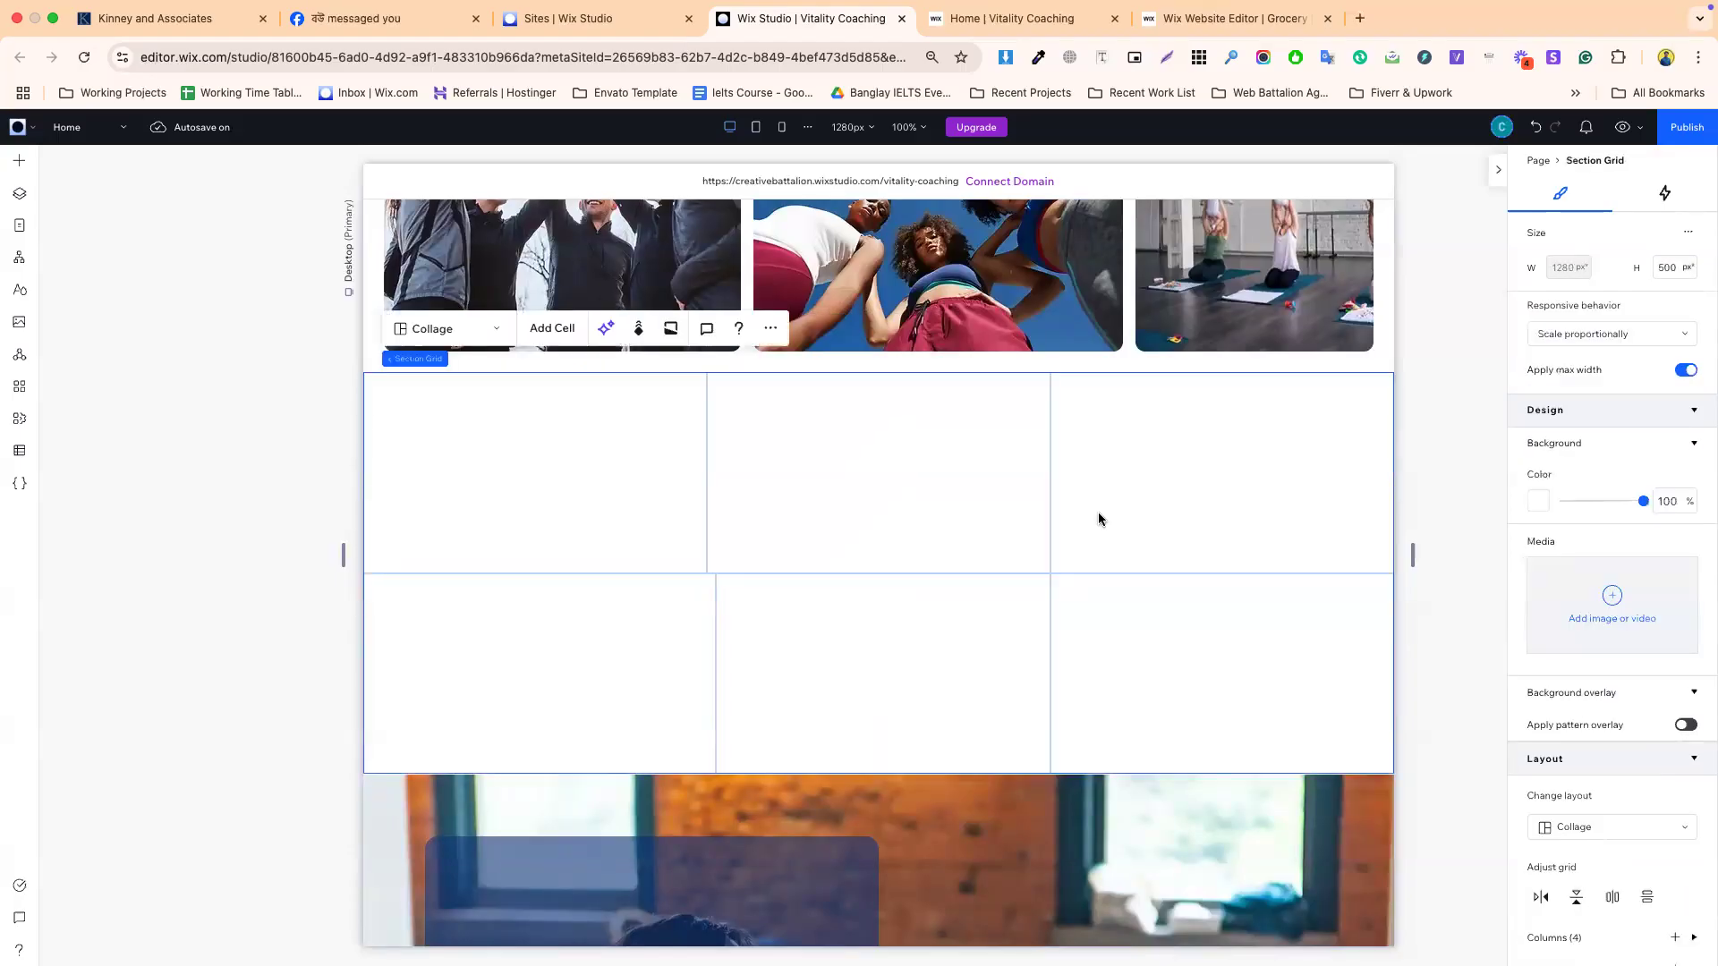
- Widen the grid's middle column by shifting its last divider, making the first row's last cell about 350 px wide
left_click_drag(1049, 506, 1114, 508)
left_click(1169, 511)
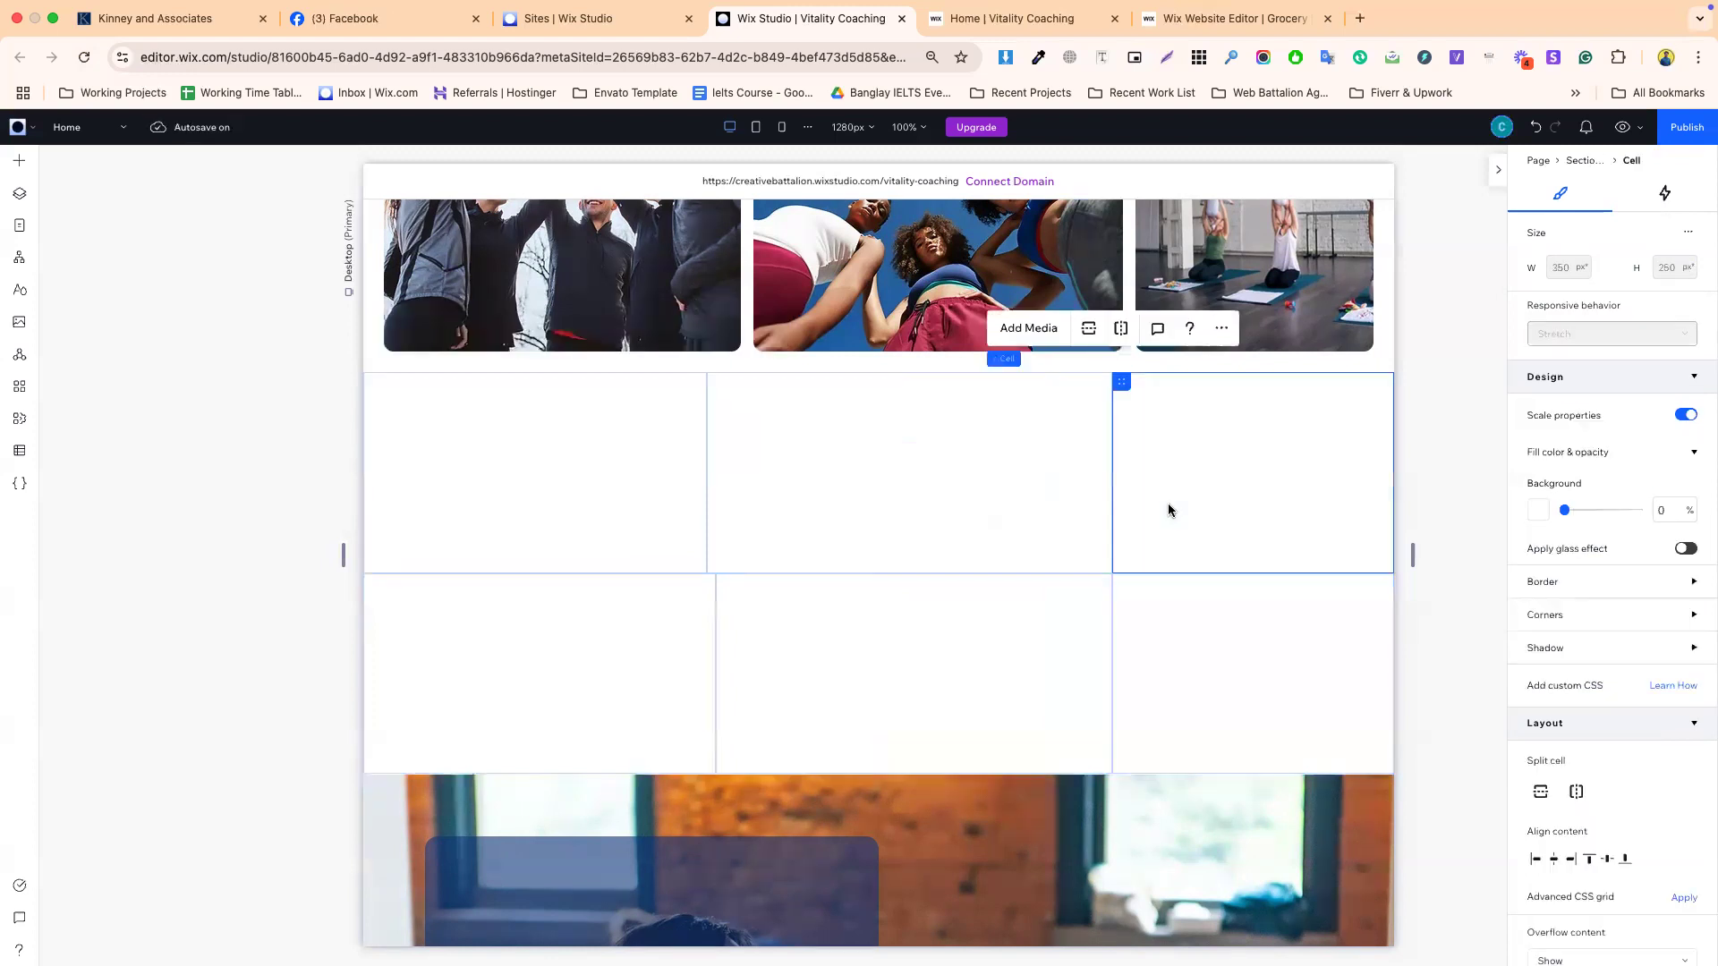
left_click(931, 526)
left_click(696, 510)
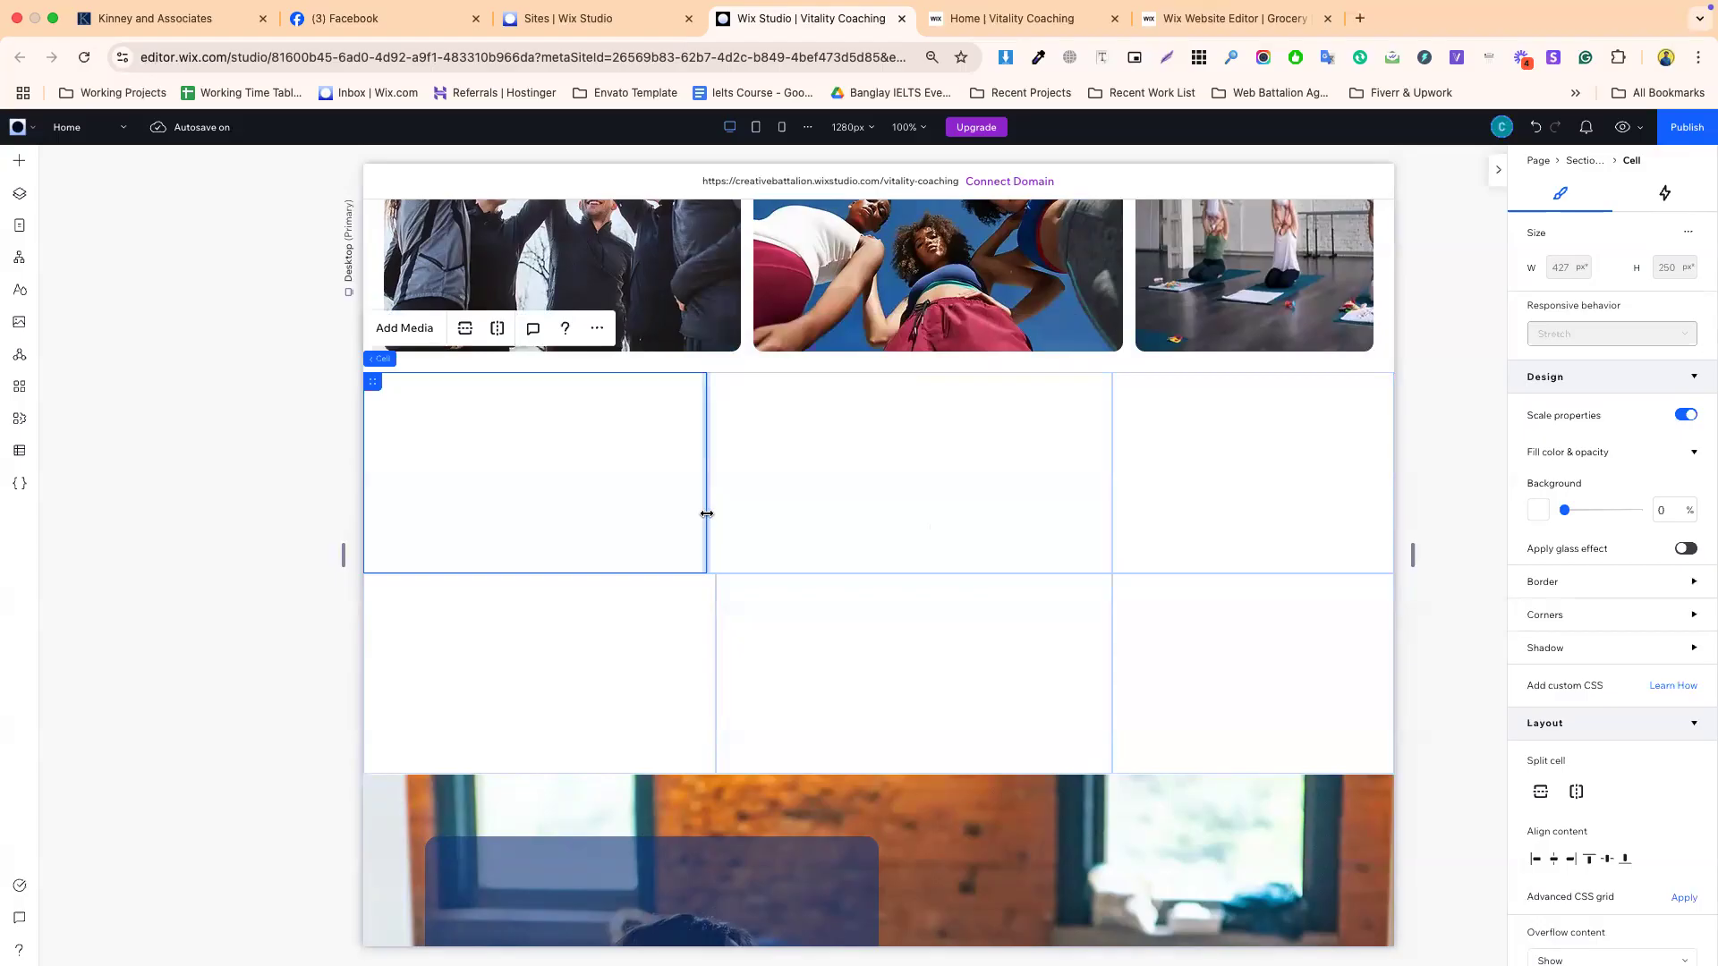
left_click(703, 512)
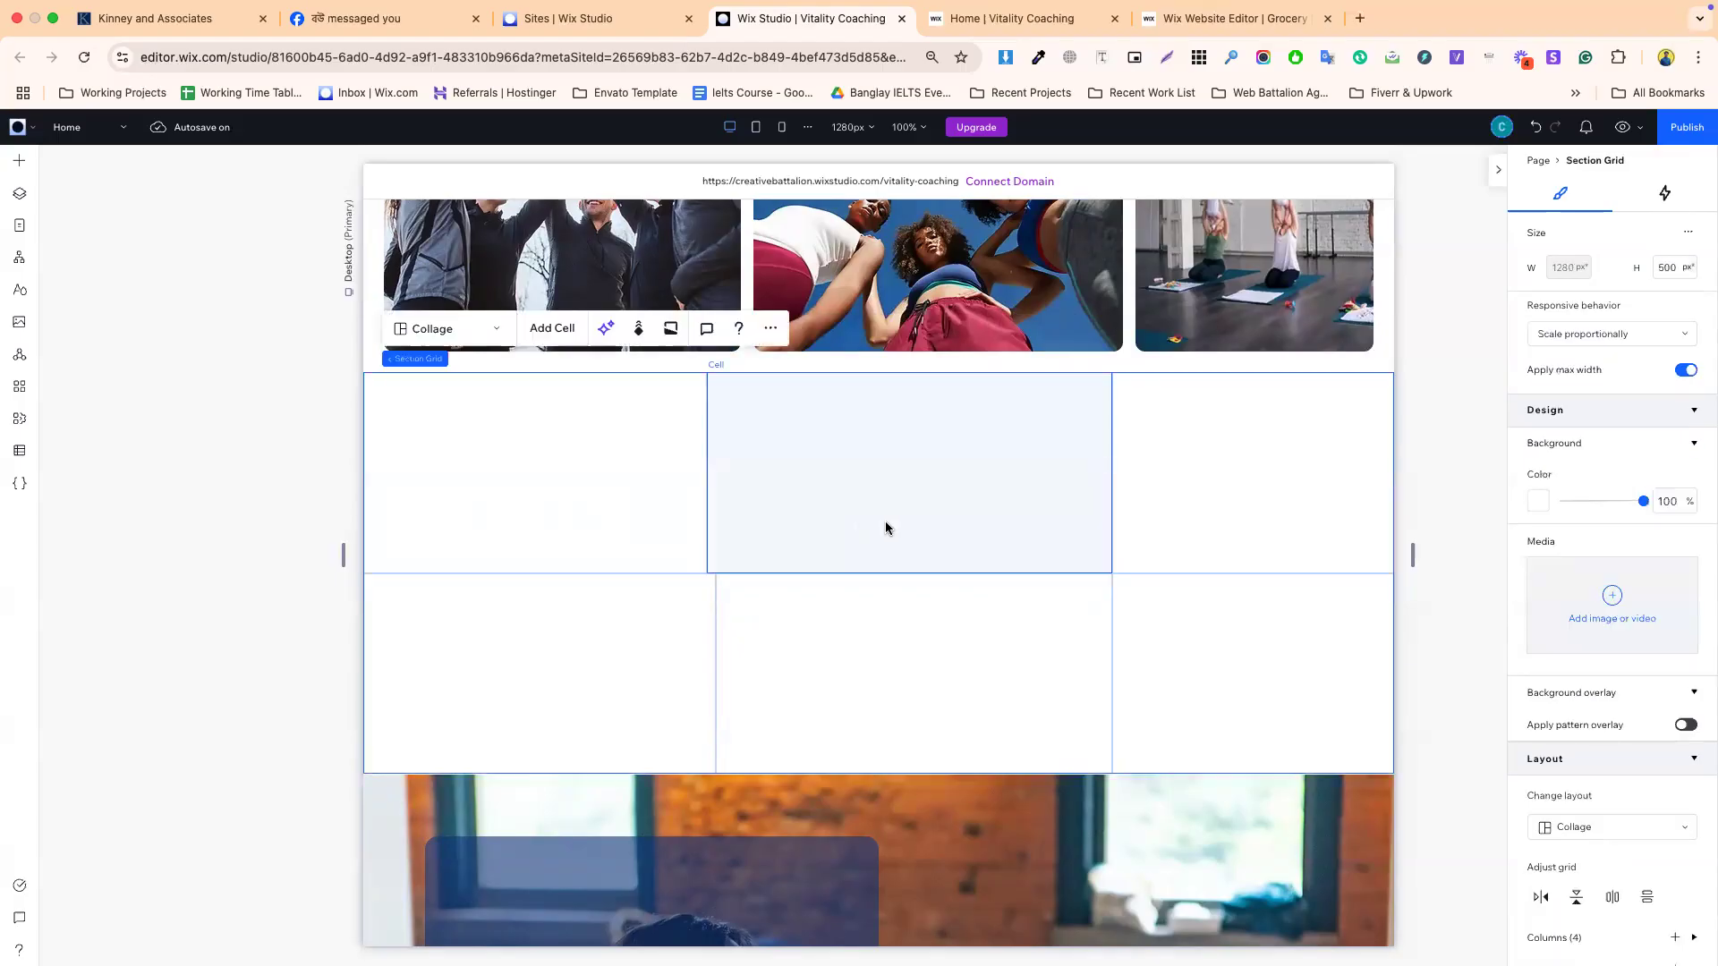
- Examine the photo gallery's cell arrangement and compare it with the empty grid below
scroll(885, 521, "up", 3)
scroll(773, 362, "up", 1)
left_click(742, 420)
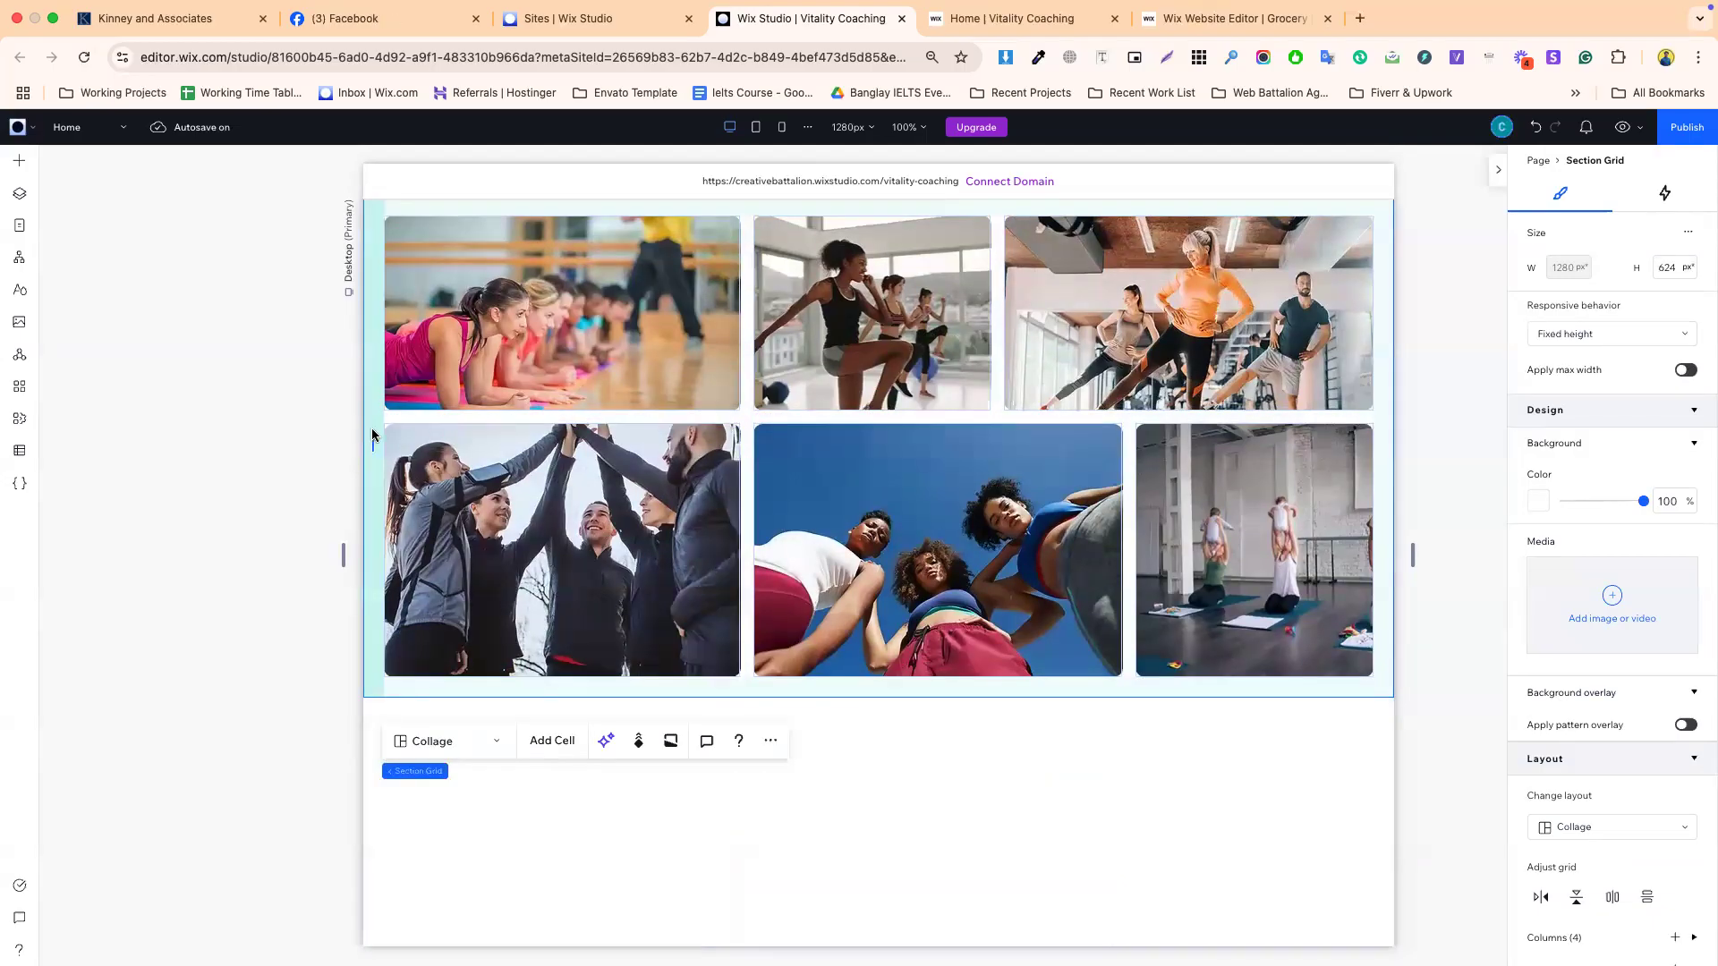
left_click(506, 364)
scroll(670, 349, "up", 1)
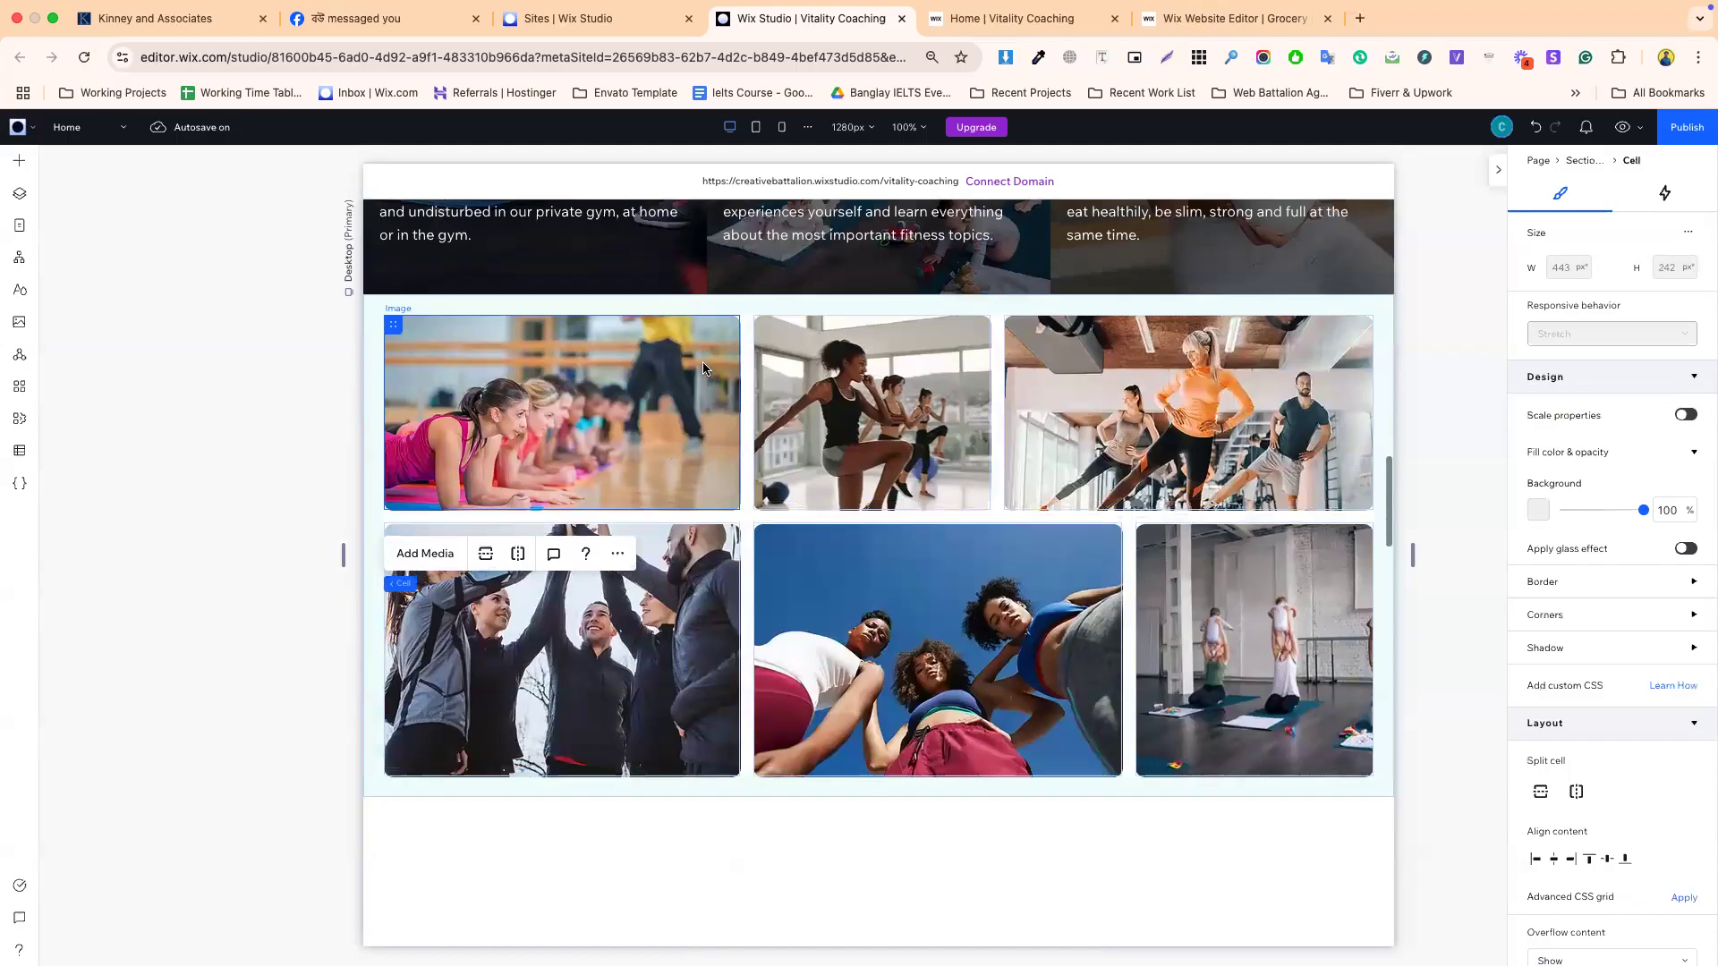
scroll(890, 626, "down", 2)
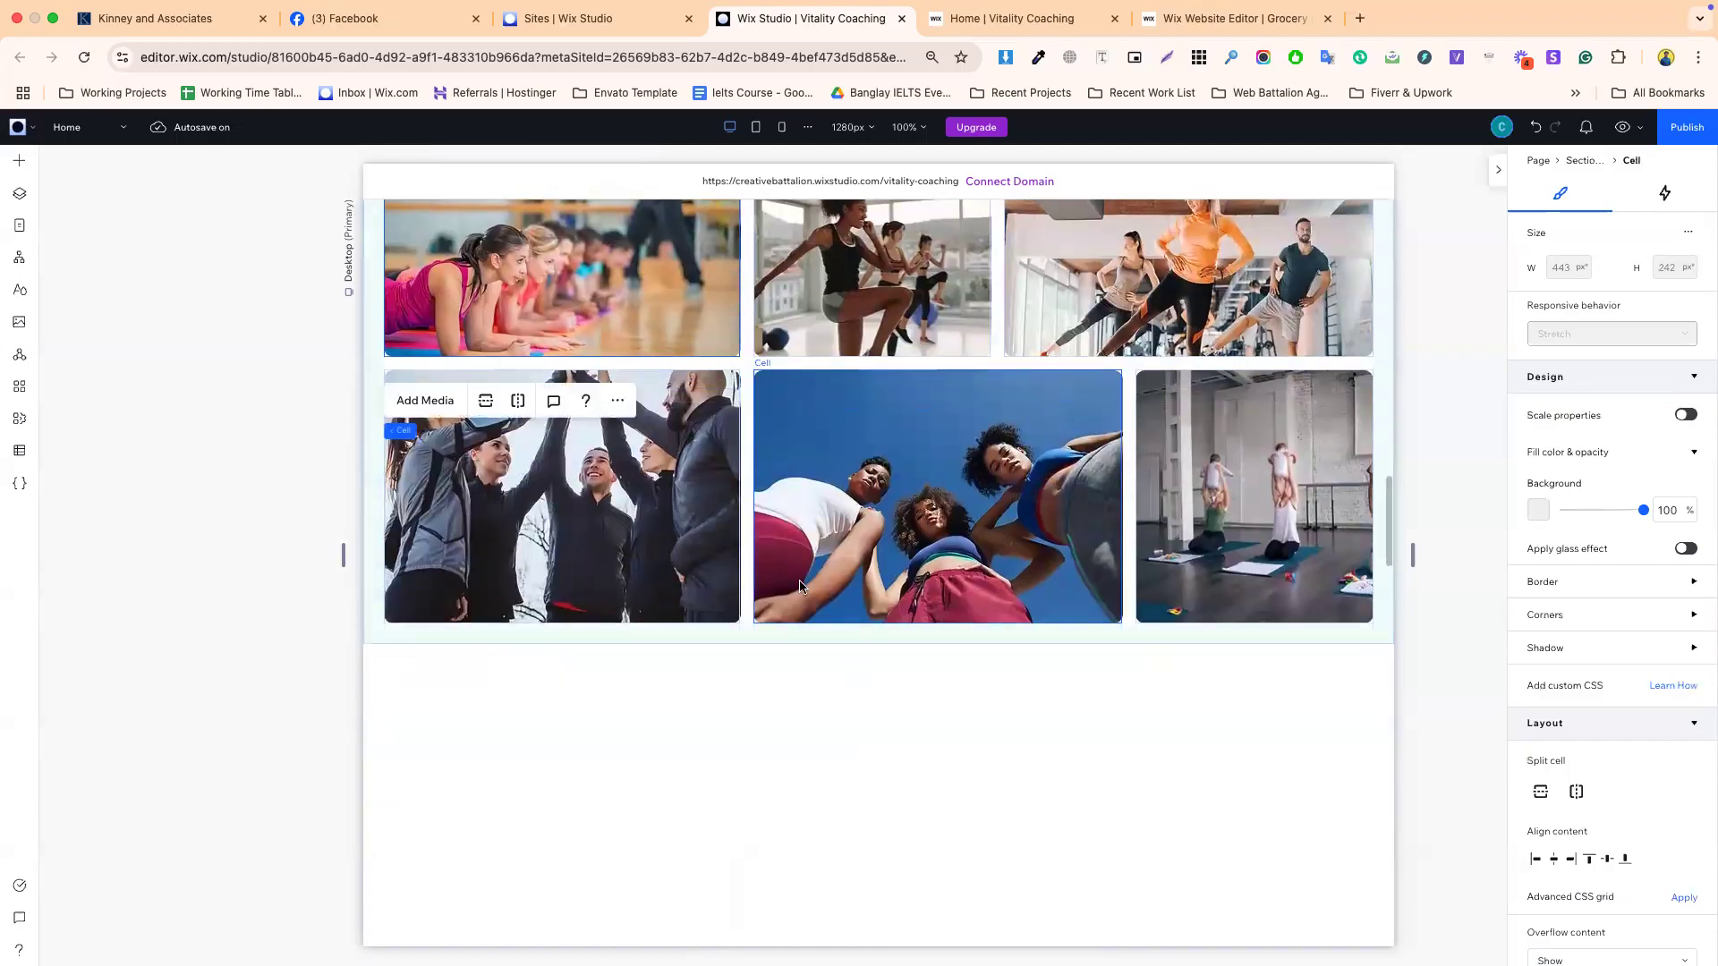
left_click(891, 726)
scroll(892, 726, "down", 3)
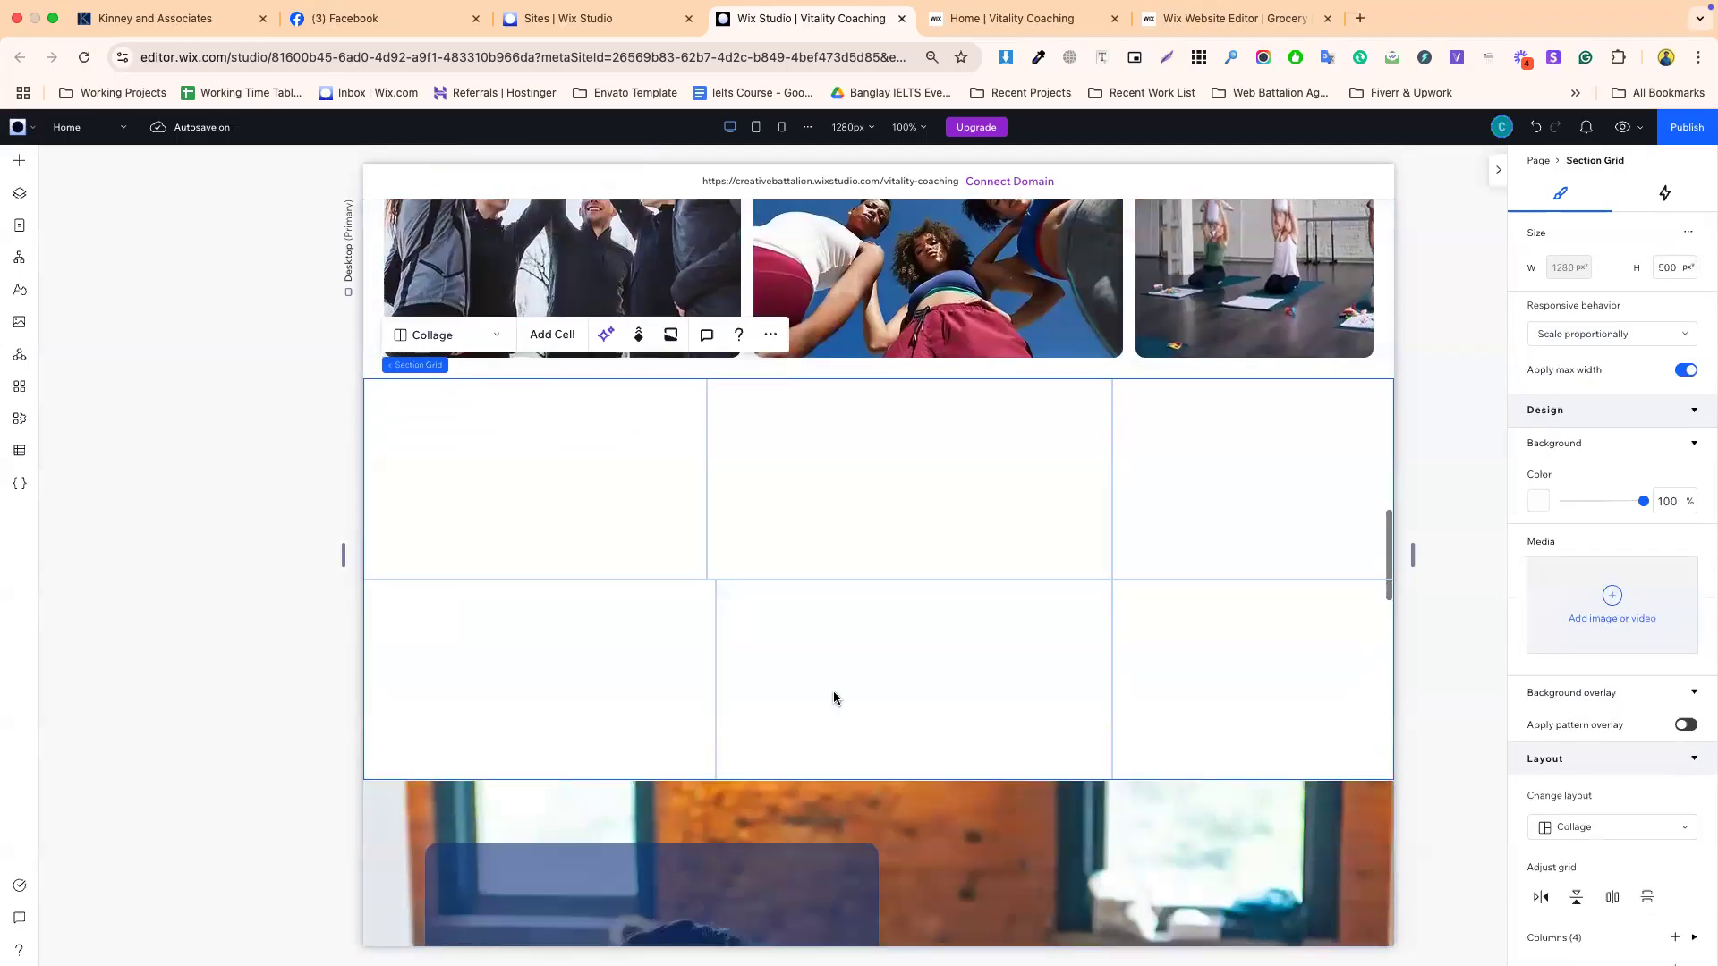
- Delete the empty six-cell section grid below the photo gallery
left_click(769, 333)
mouse_move(905, 529)
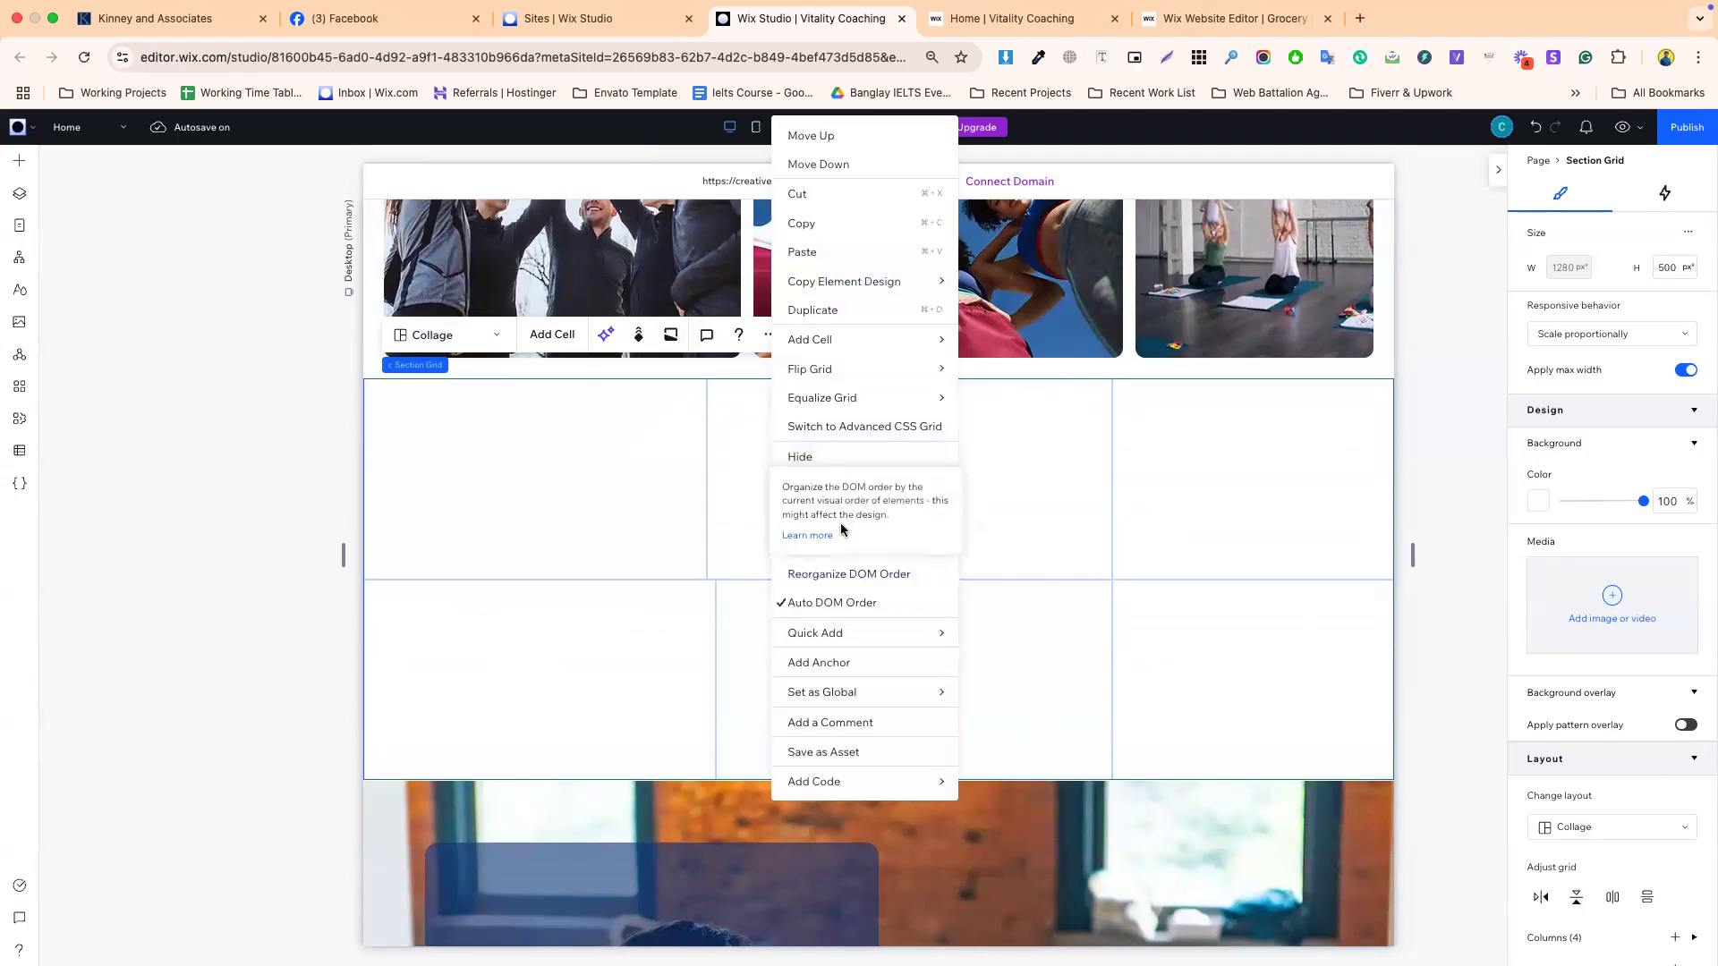
left_click(816, 493)
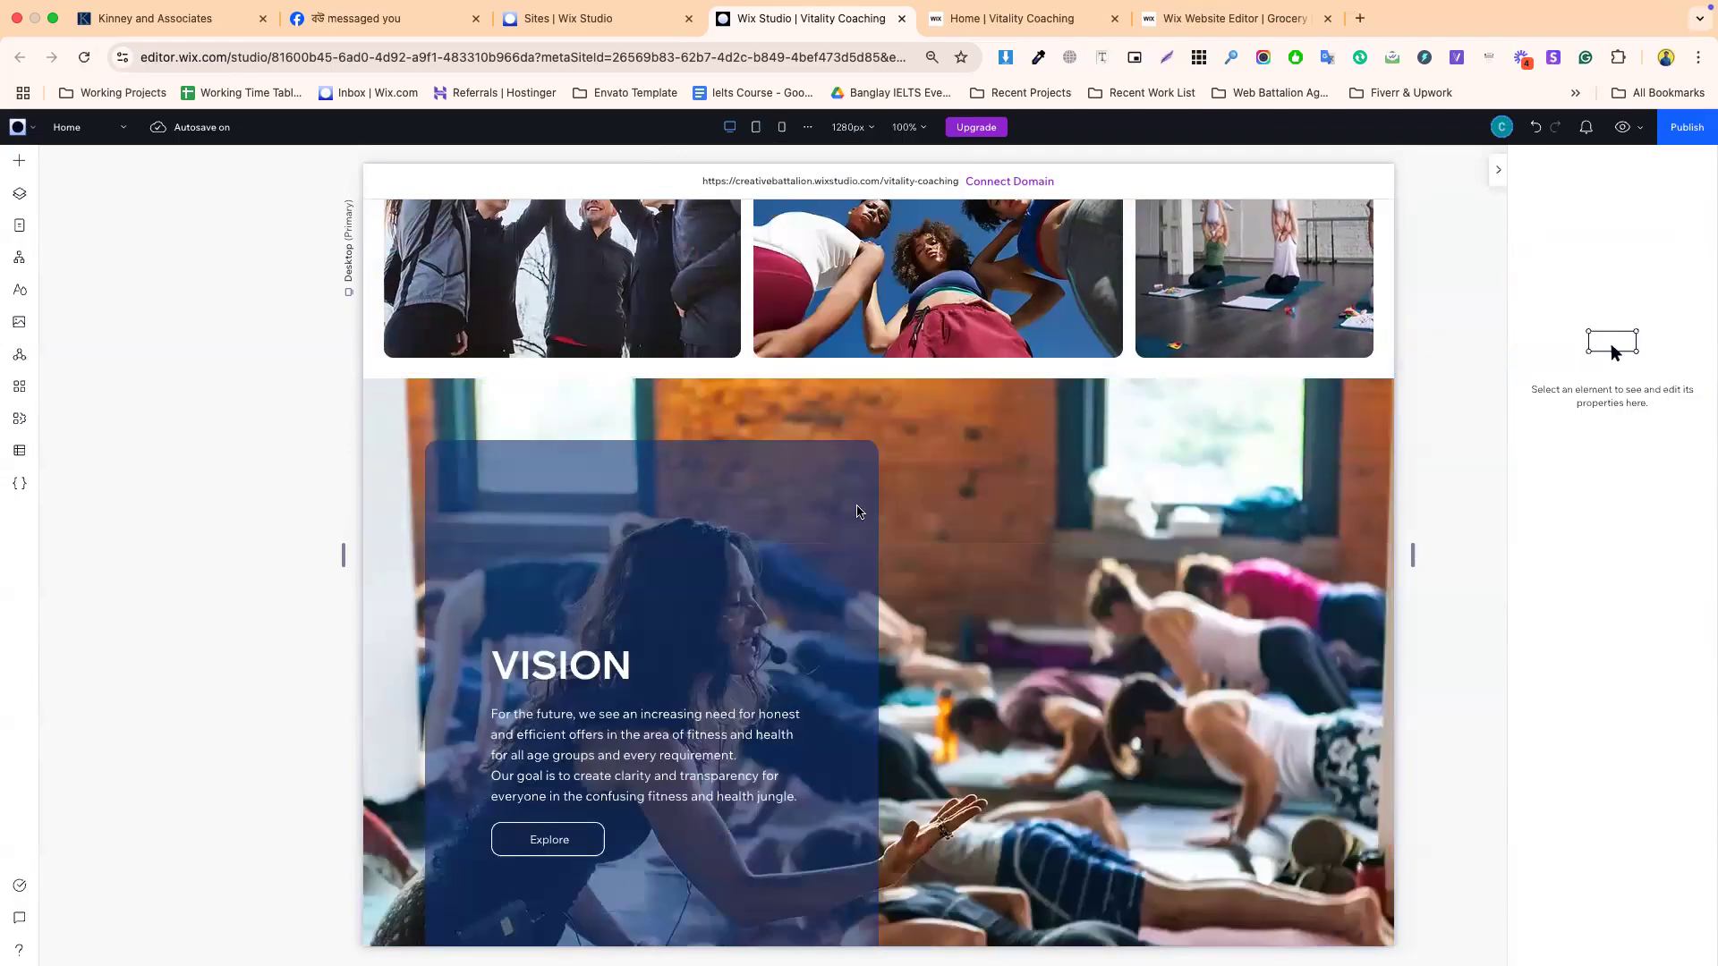
- Add a new section below the photo gallery and apply the two-column section grid
left_click(899, 379)
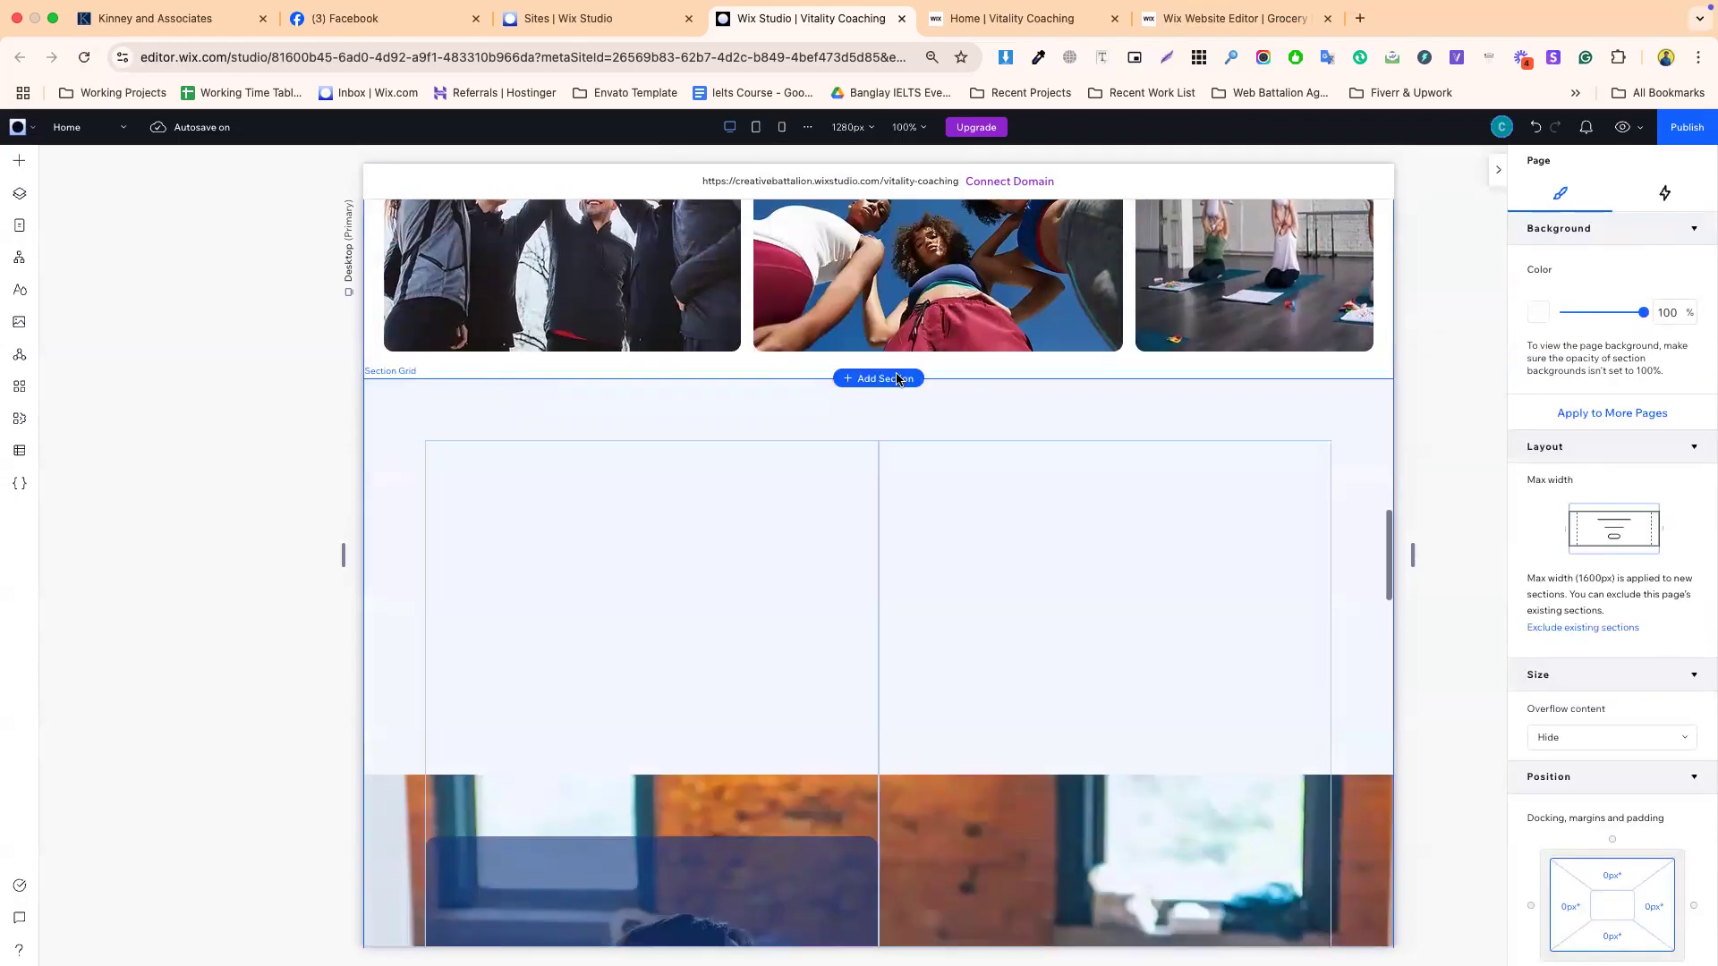
left_click(874, 588)
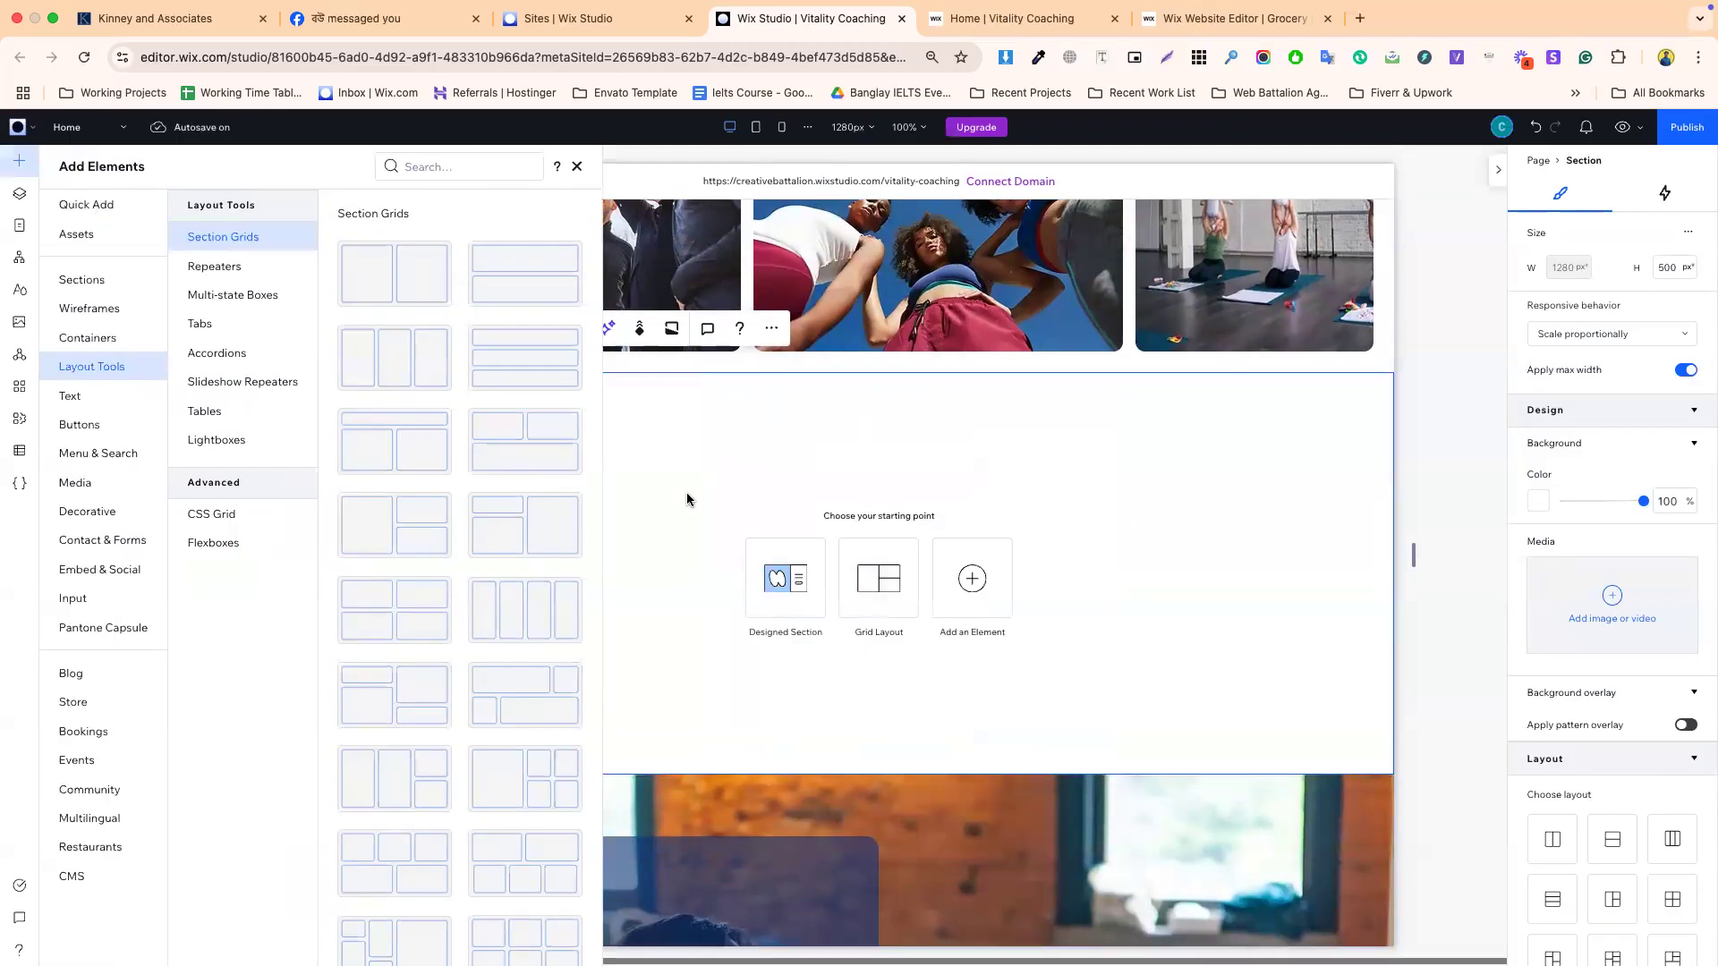
left_click_drag(426, 303, 809, 515)
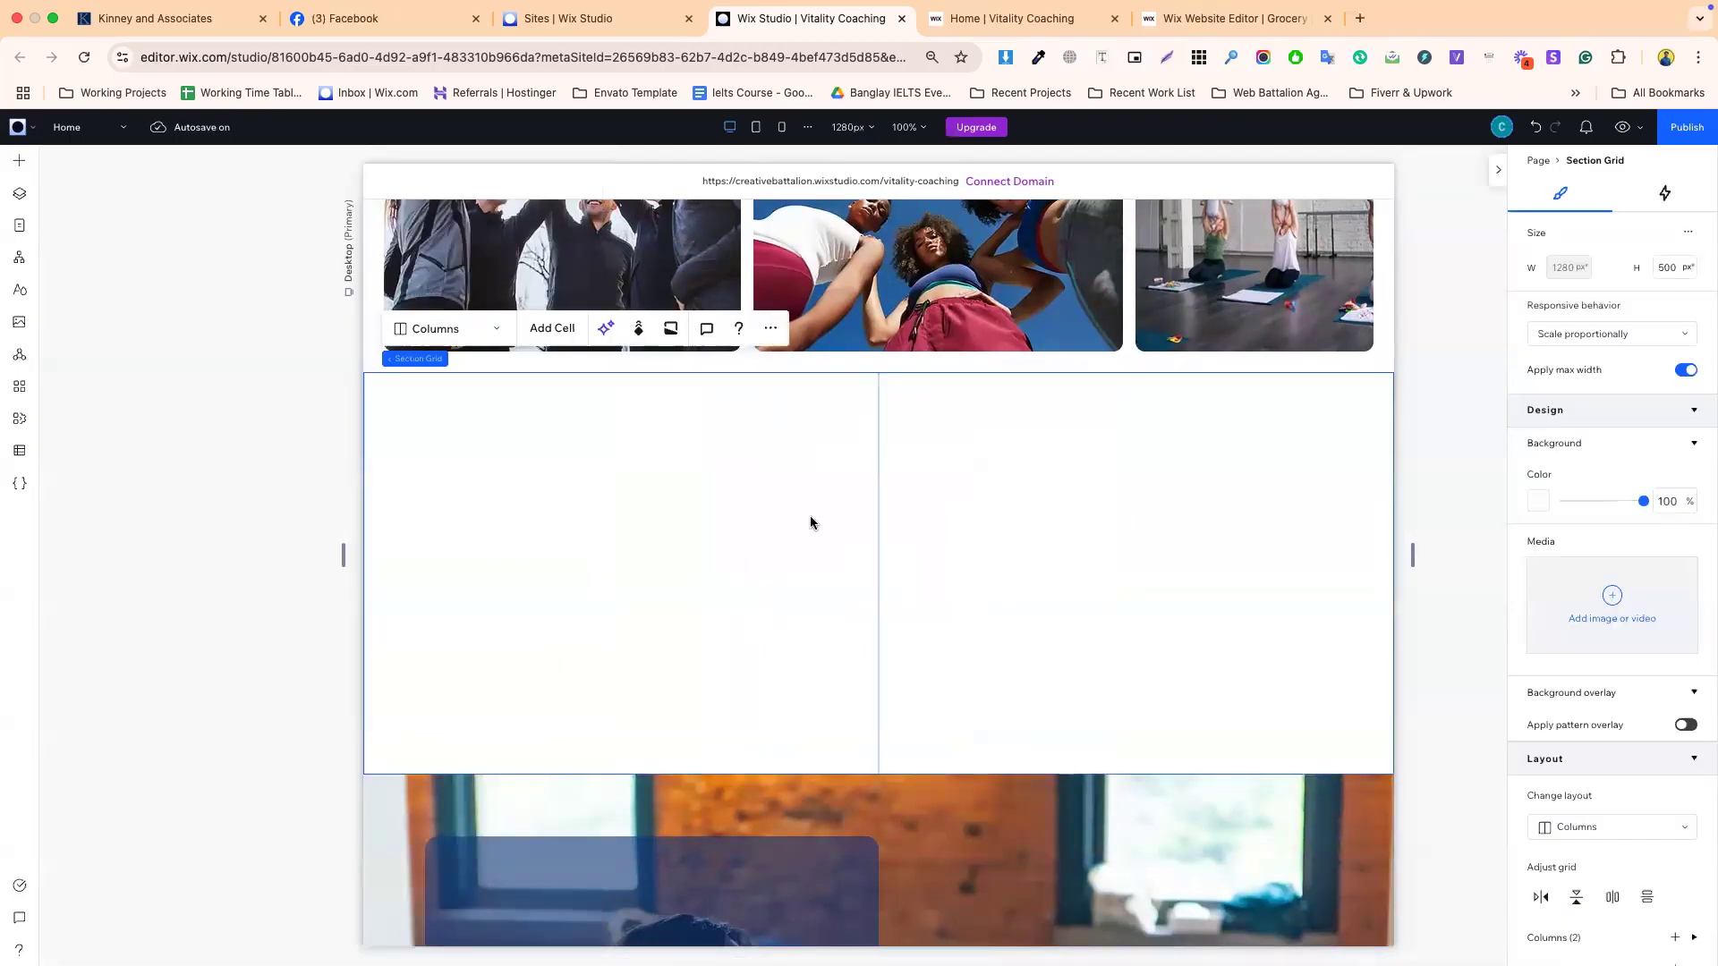
- Split the first cell of the two-column grid vertically
scroll(863, 461, "up", 3)
scroll(732, 367, "up", 2)
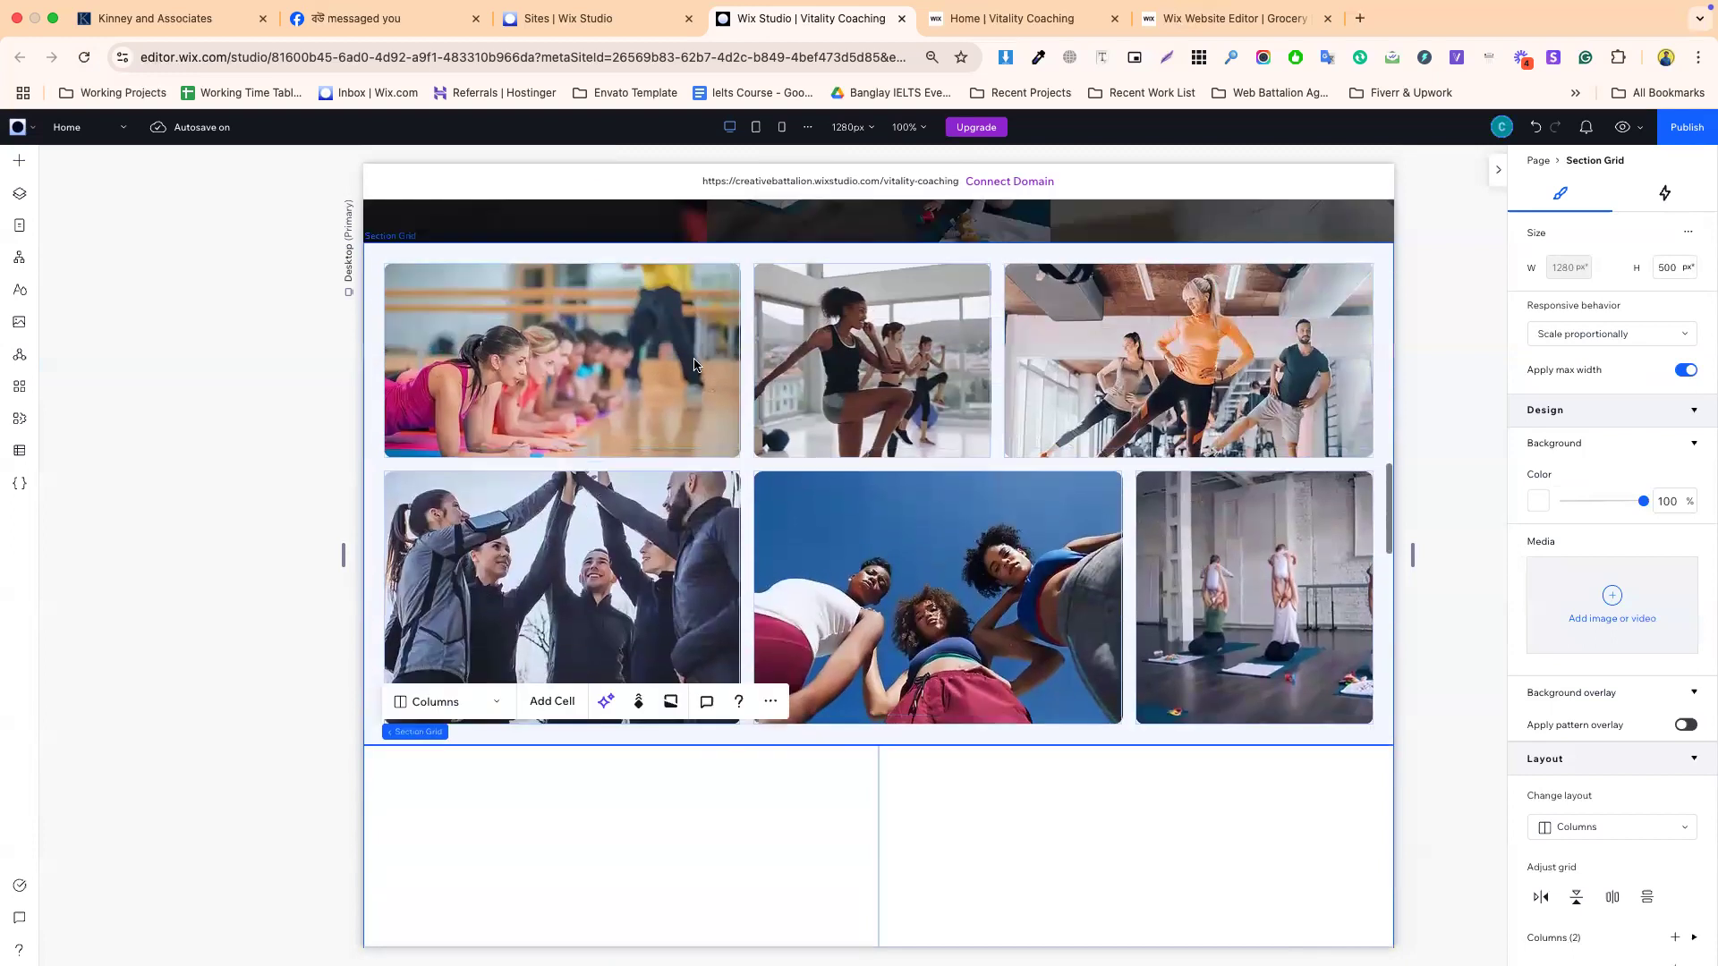
scroll(767, 482, "down", 5)
left_click(767, 482)
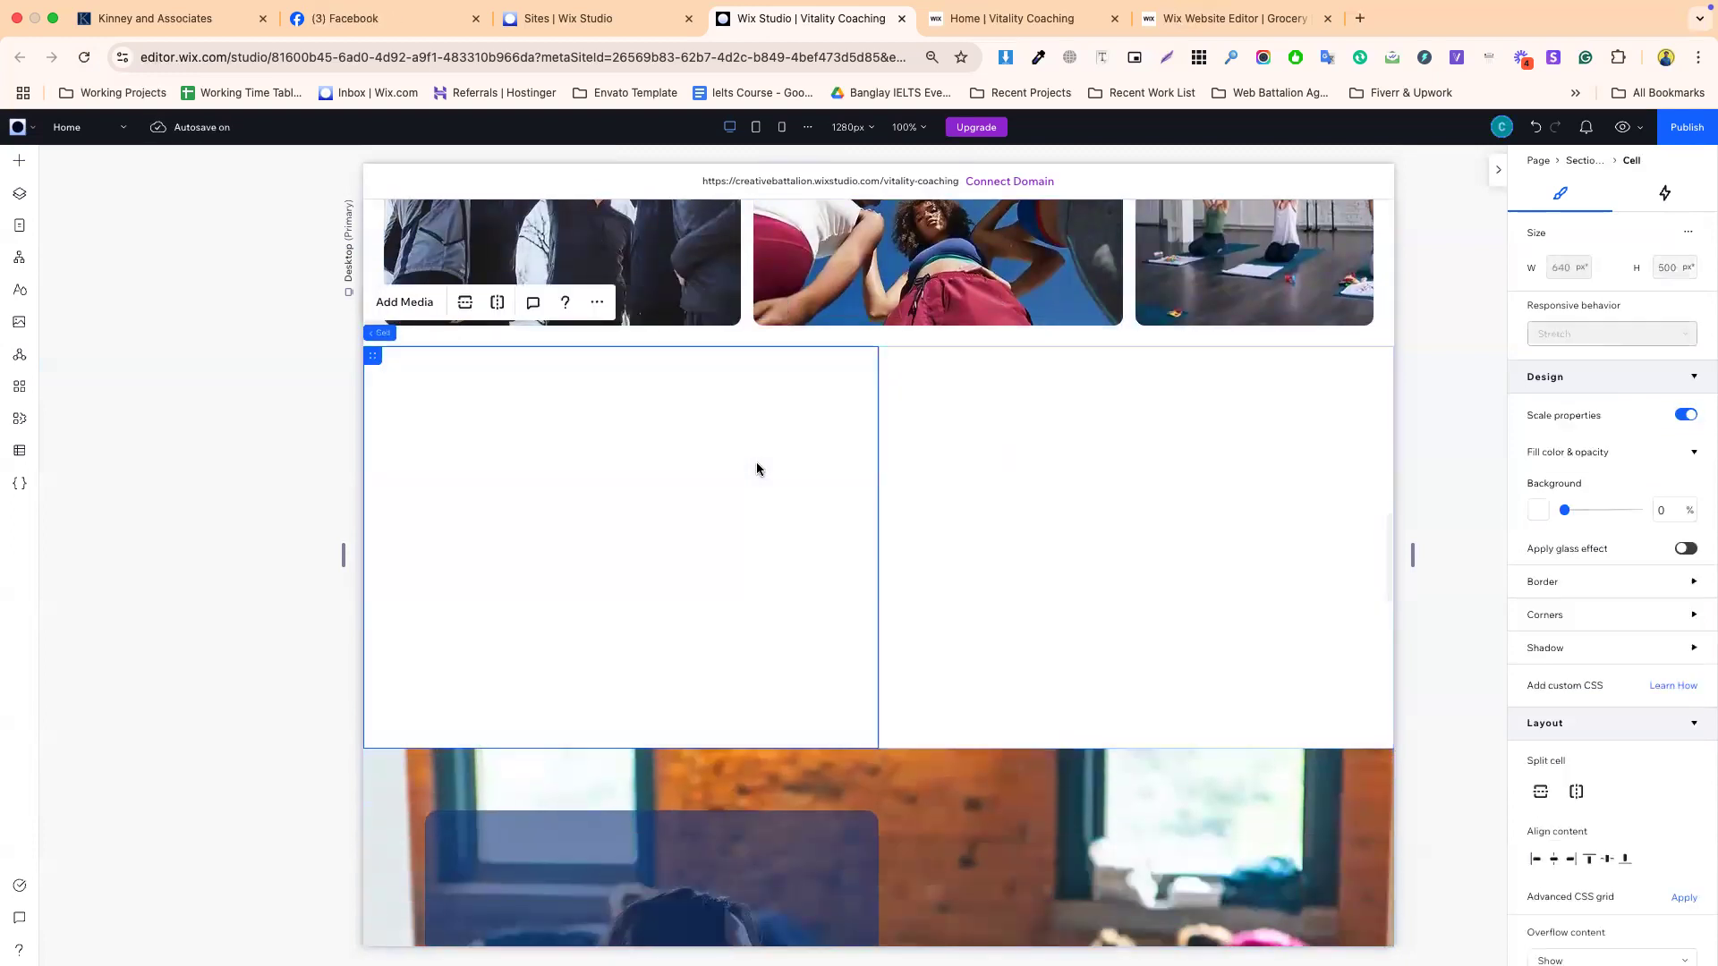
right_click(755, 463)
mouse_move(810, 574)
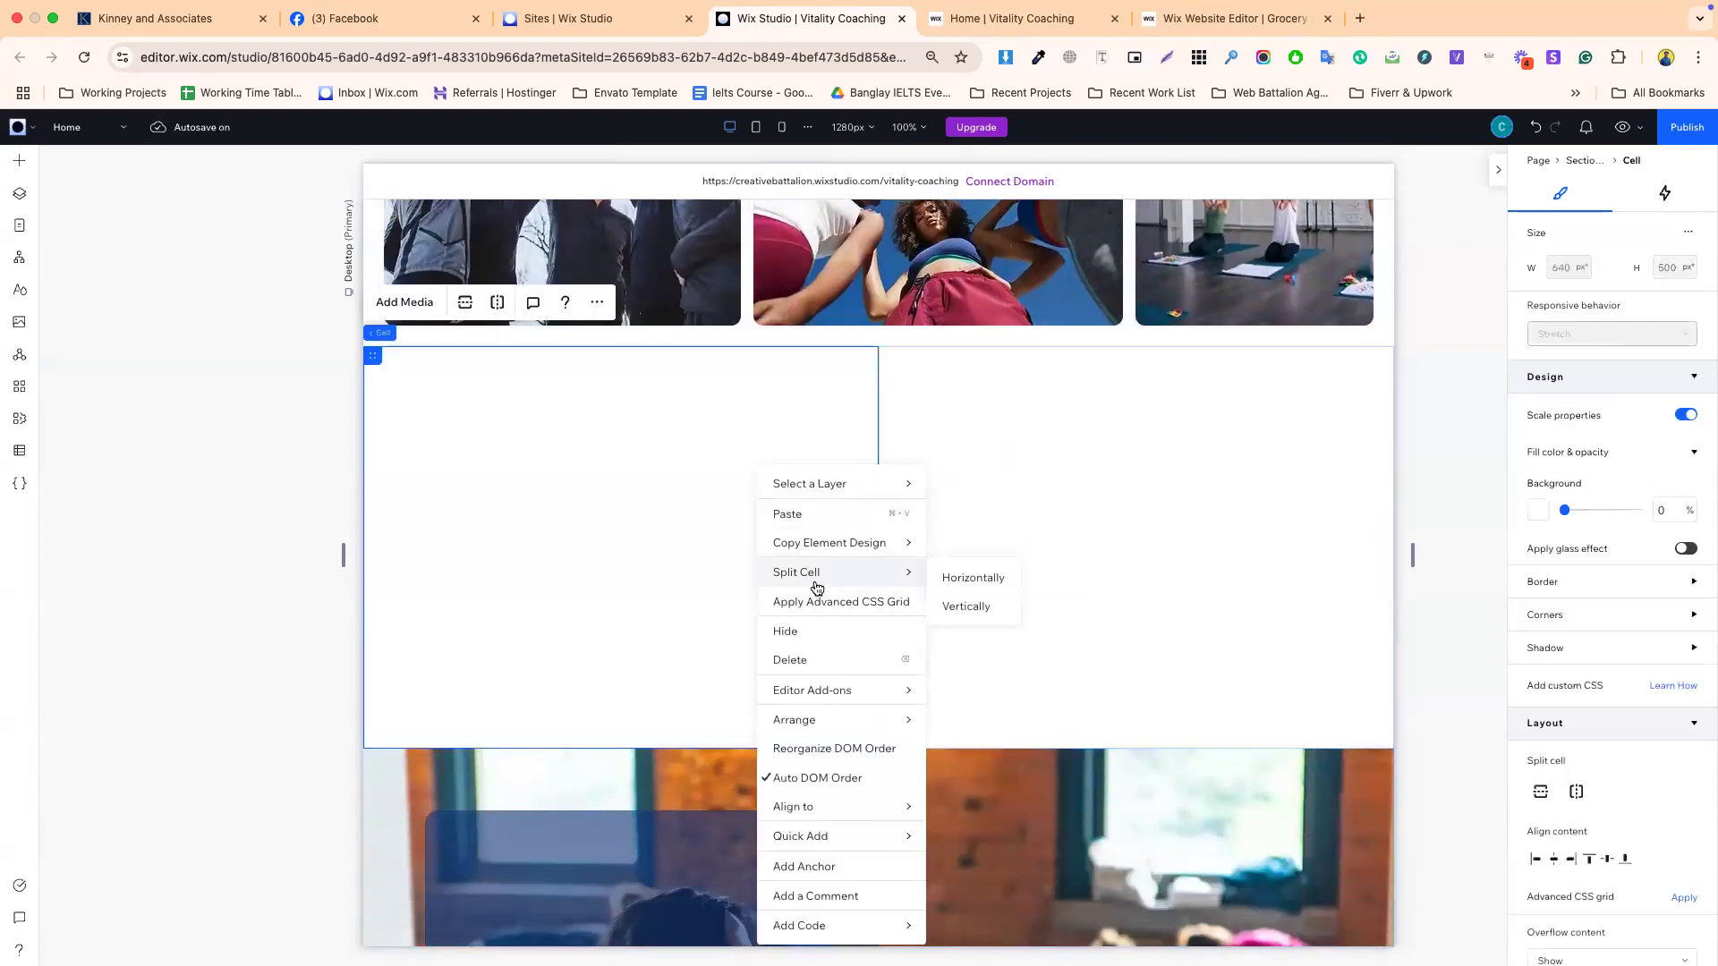
left_click(991, 604)
- Shift both column dividers to line up with the gaps between the photos in the gallery's first row
left_click_drag(878, 496, 1121, 496)
scroll(1023, 459, "up", 5)
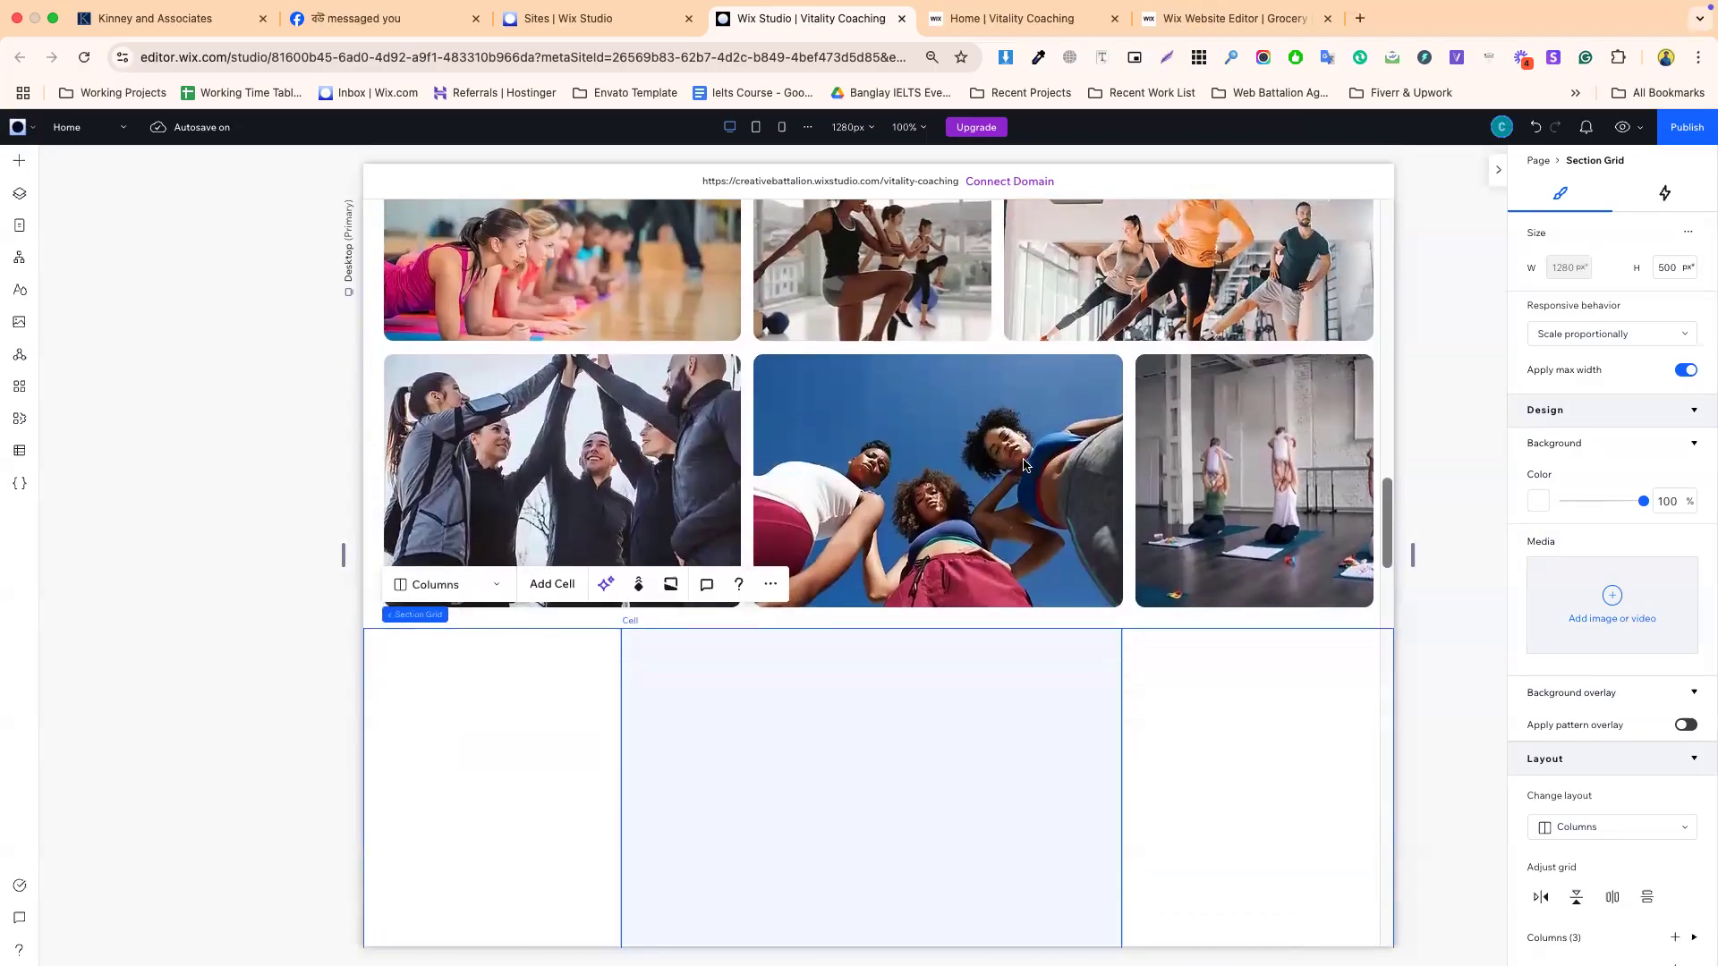
scroll(1037, 593, "down", 4)
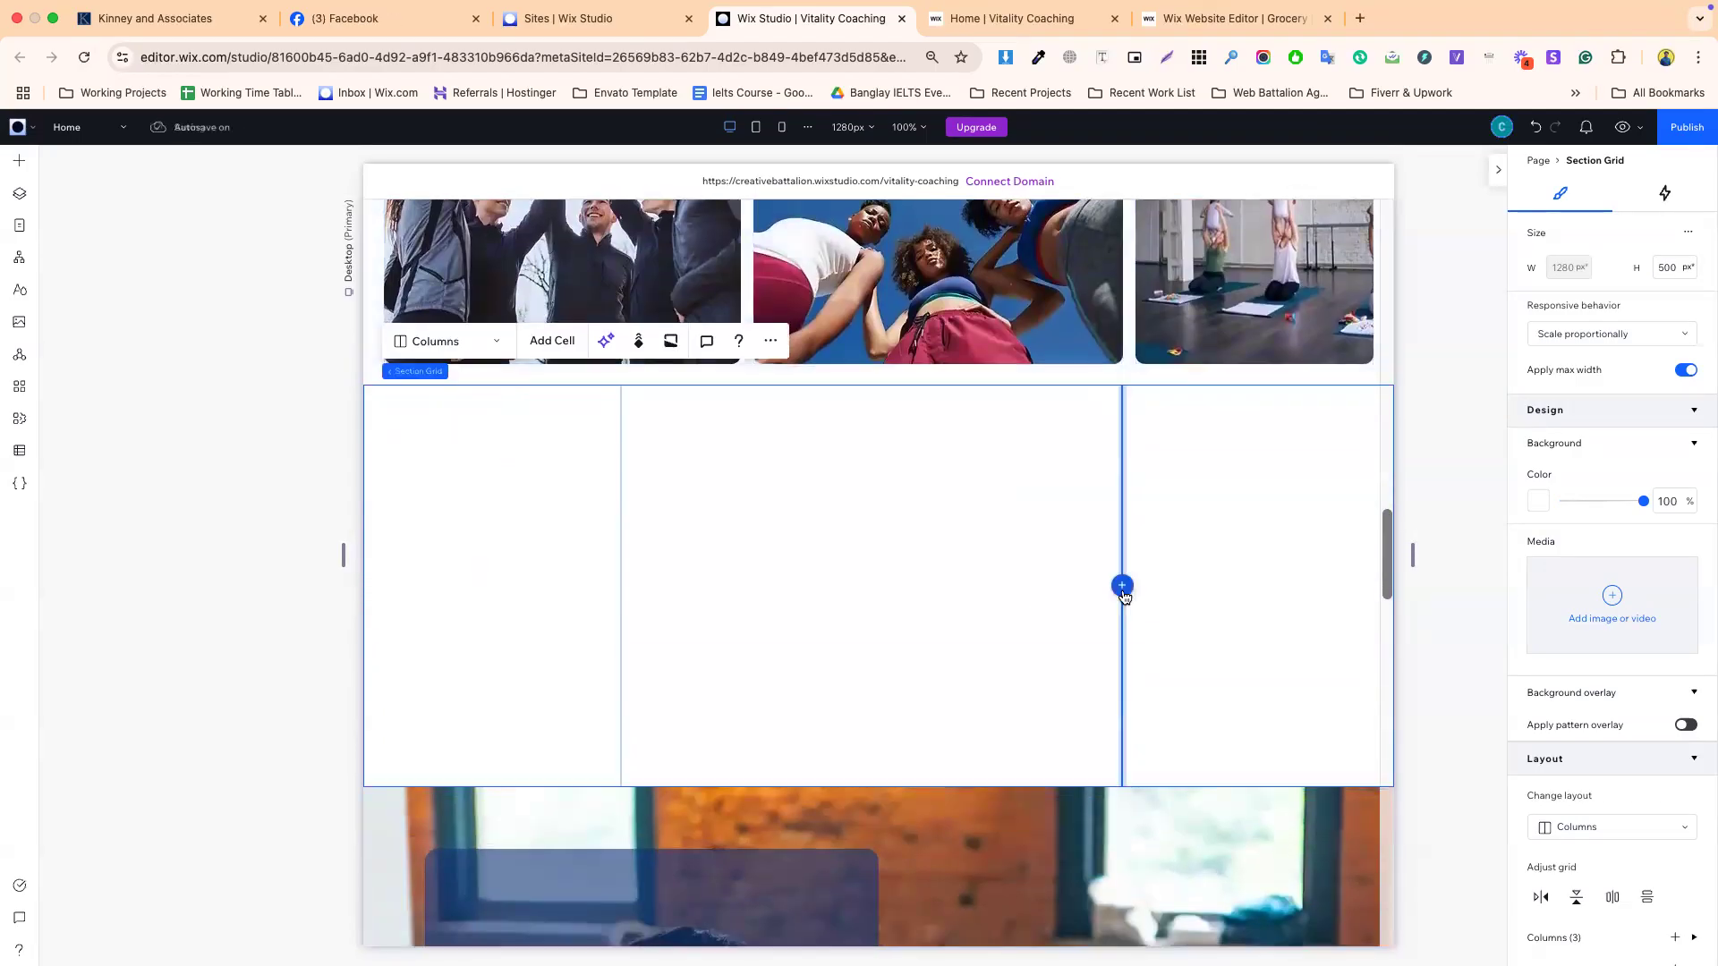
left_click_drag(1122, 618, 1006, 614)
scroll(1120, 548, "up", 4)
scroll(1044, 551, "down", 3)
left_click_drag(621, 609, 753, 611)
scroll(836, 575, "up", 3)
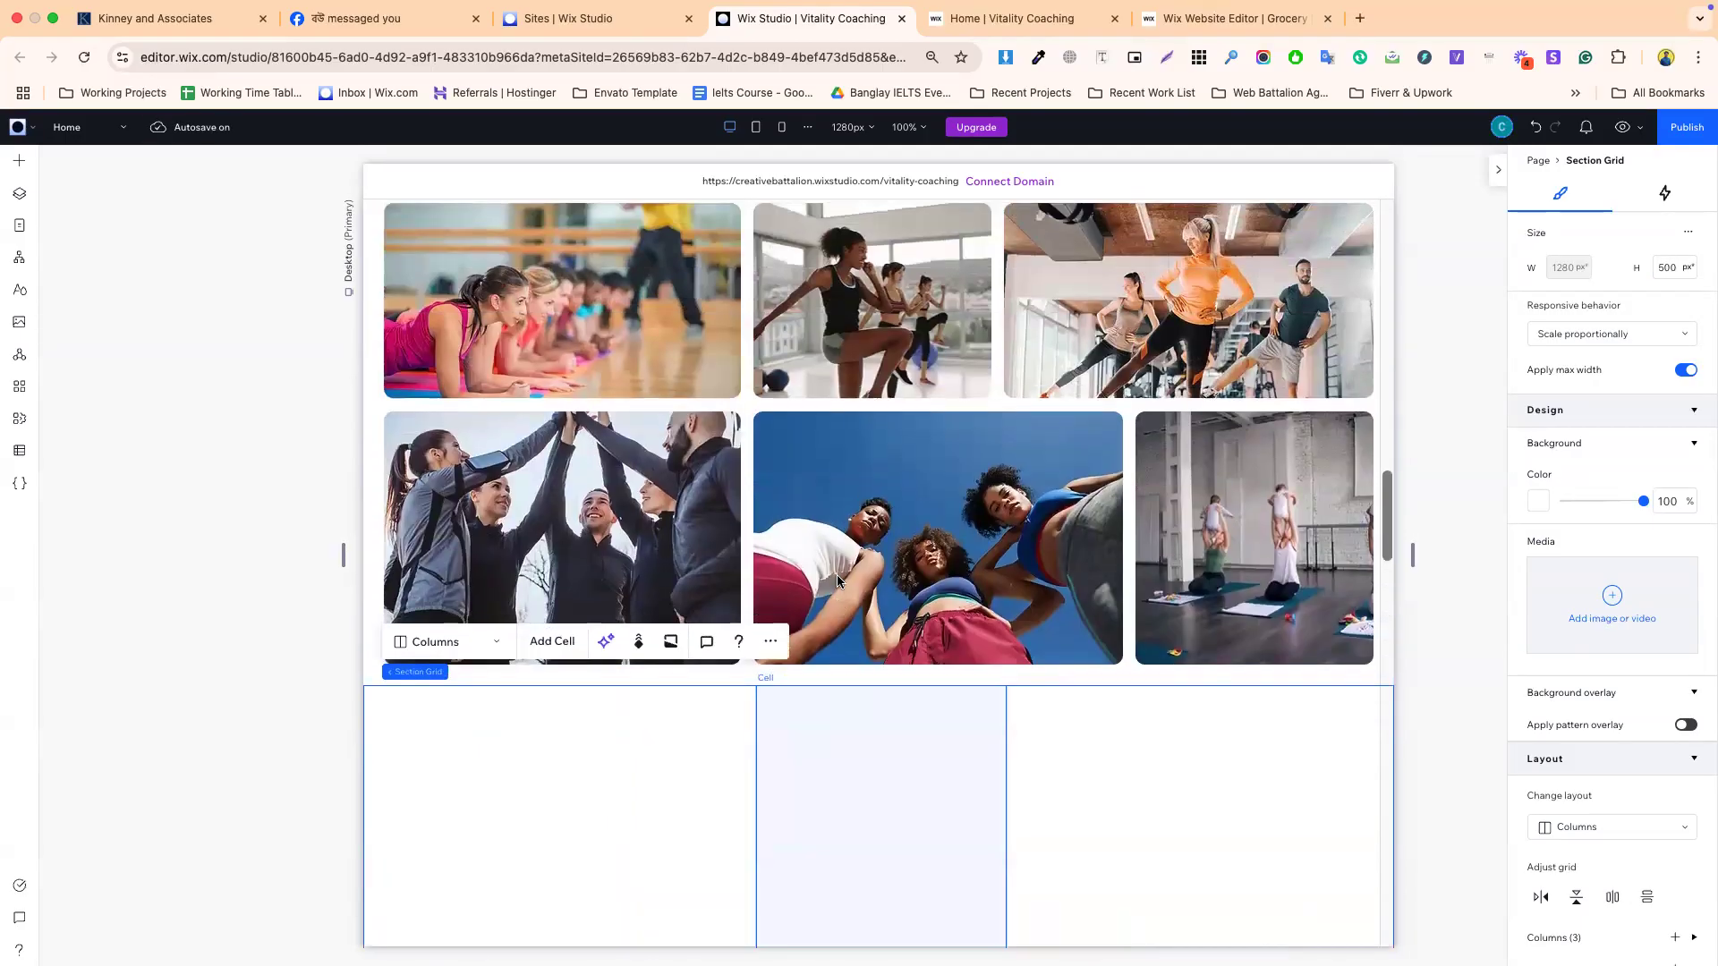
- Reduce the height of the three-column section grid to about 223 px
scroll(836, 574, "down", 3)
scroll(1005, 545, "down", 2)
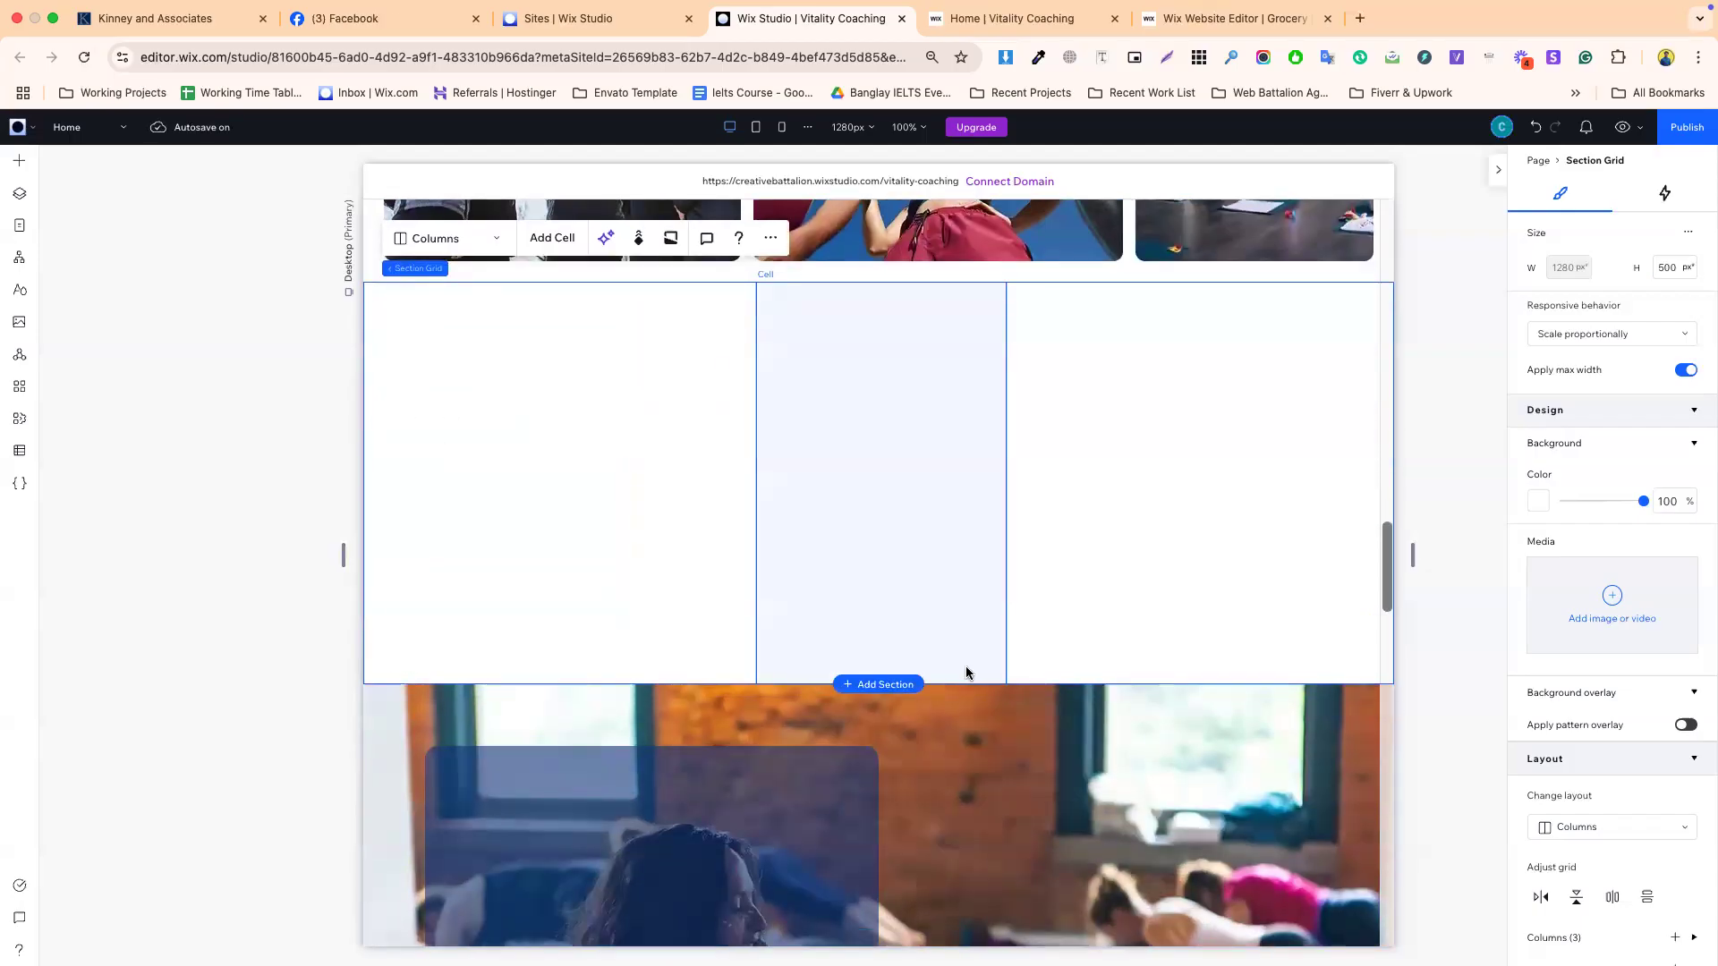
left_click_drag(967, 684, 958, 461)
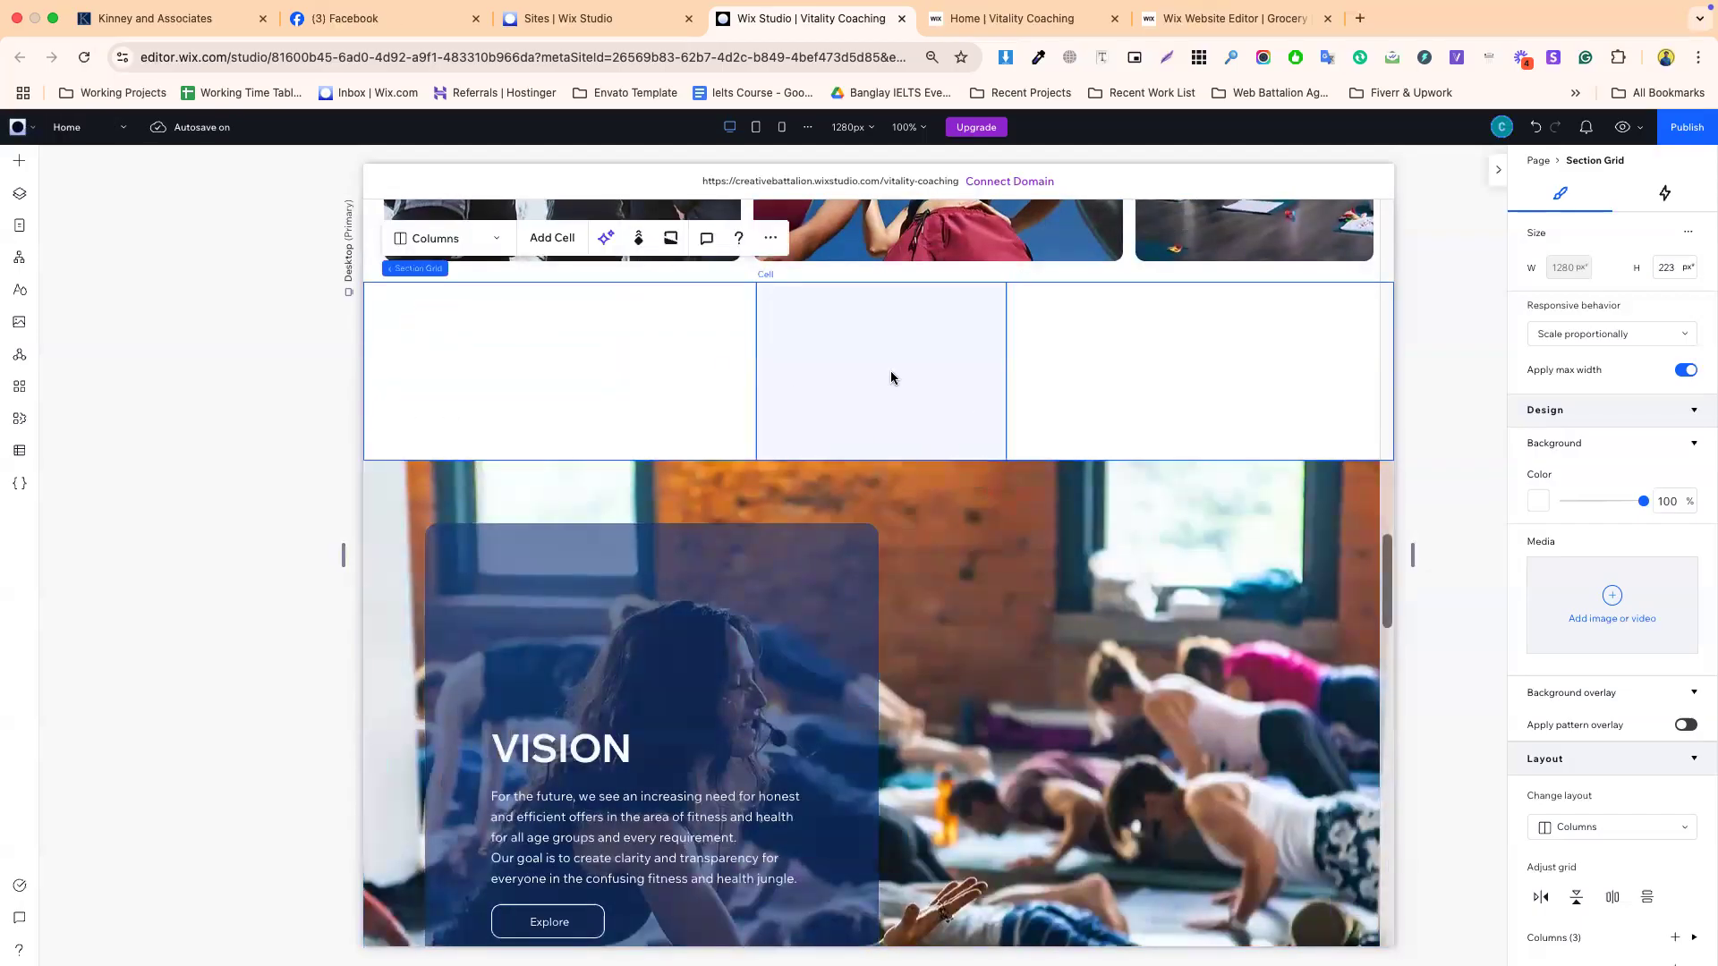
- Switch the section grid's layout to Collage and delete its lower-right cell
left_click(452, 238)
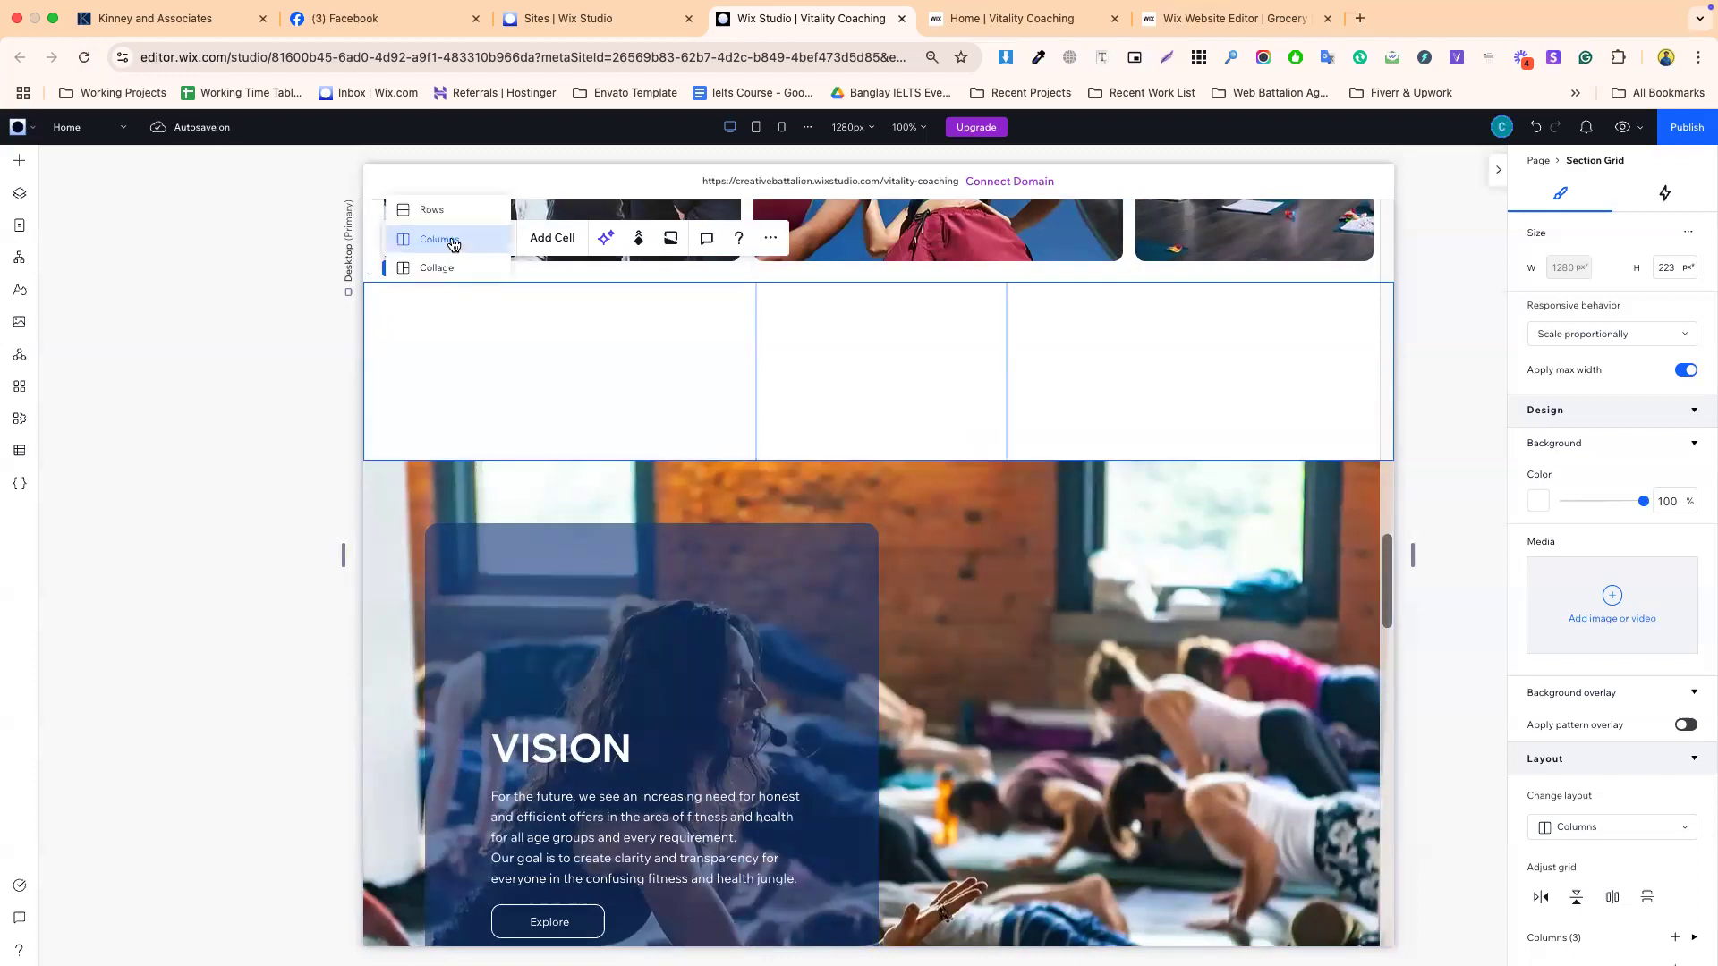
left_click(439, 267)
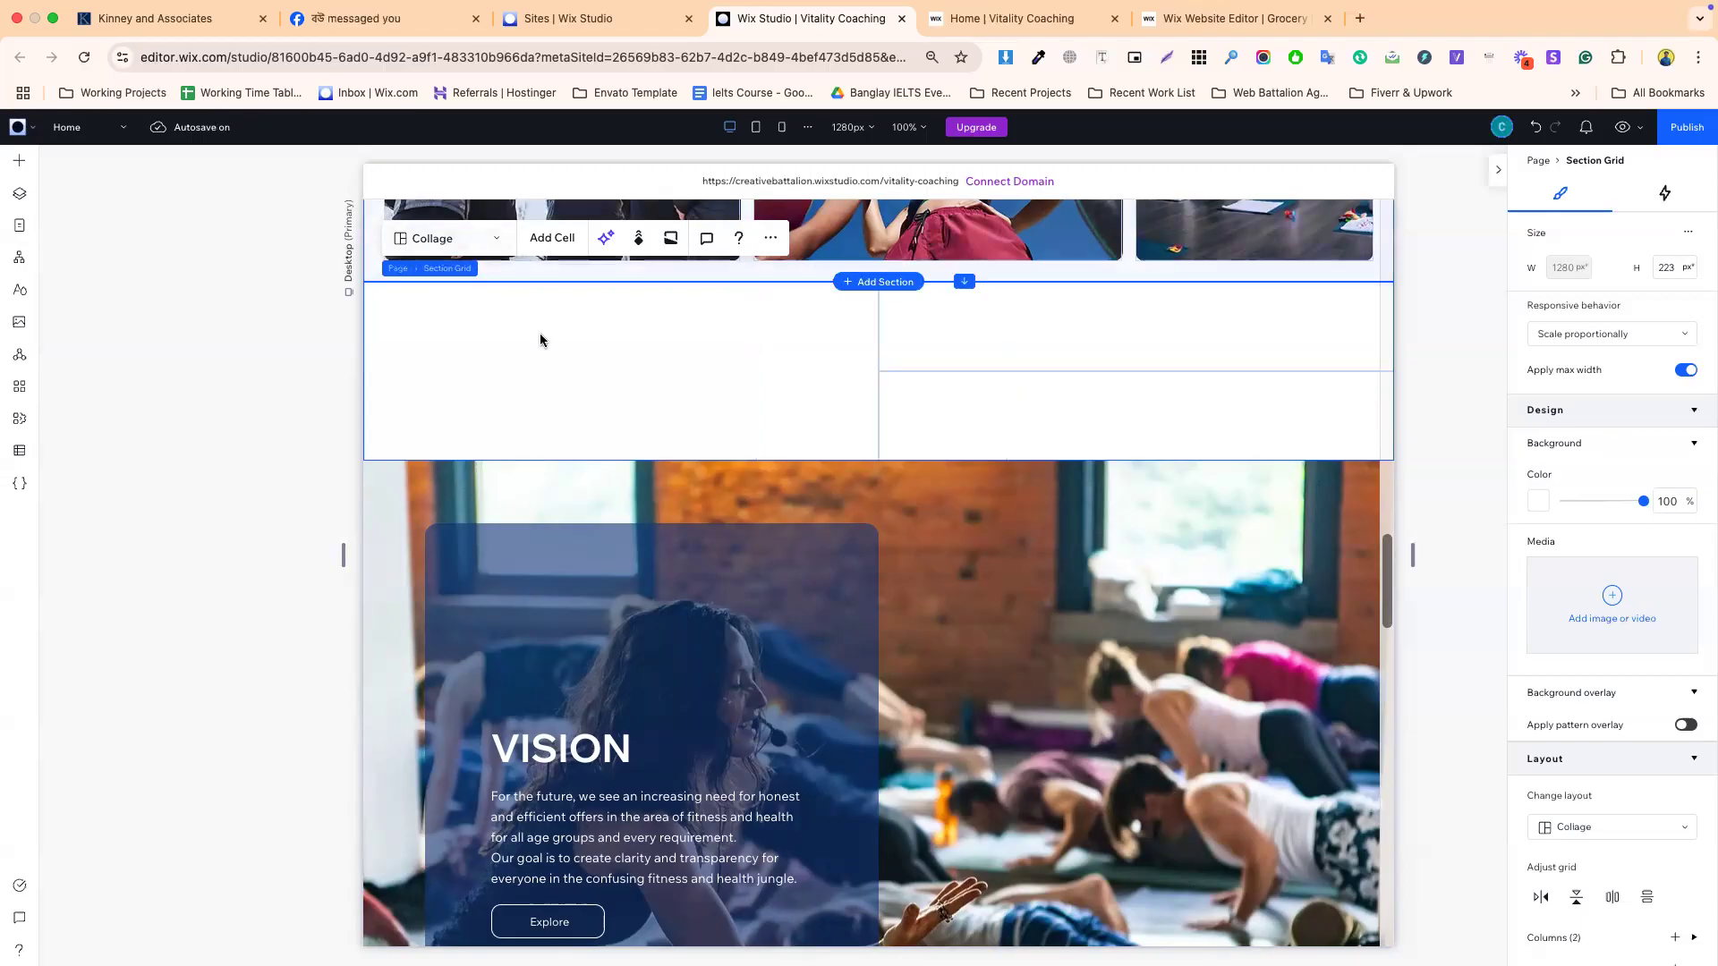
left_click(777, 381)
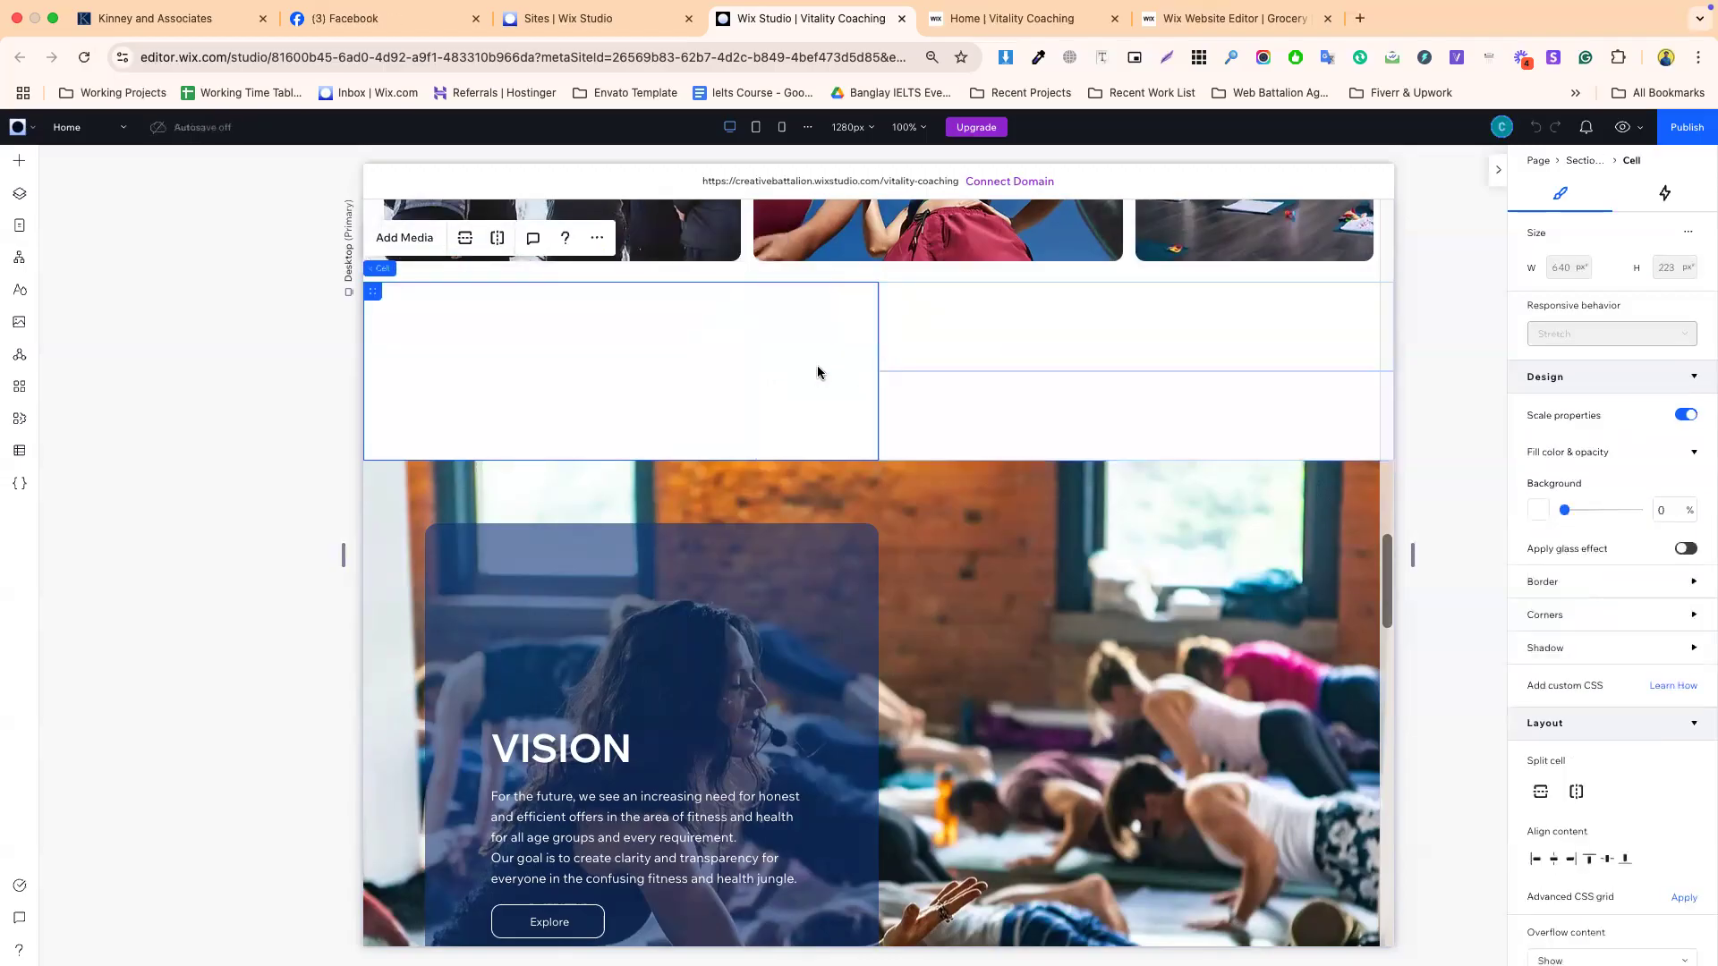
left_click(951, 406)
scroll(752, 383, "up", 1)
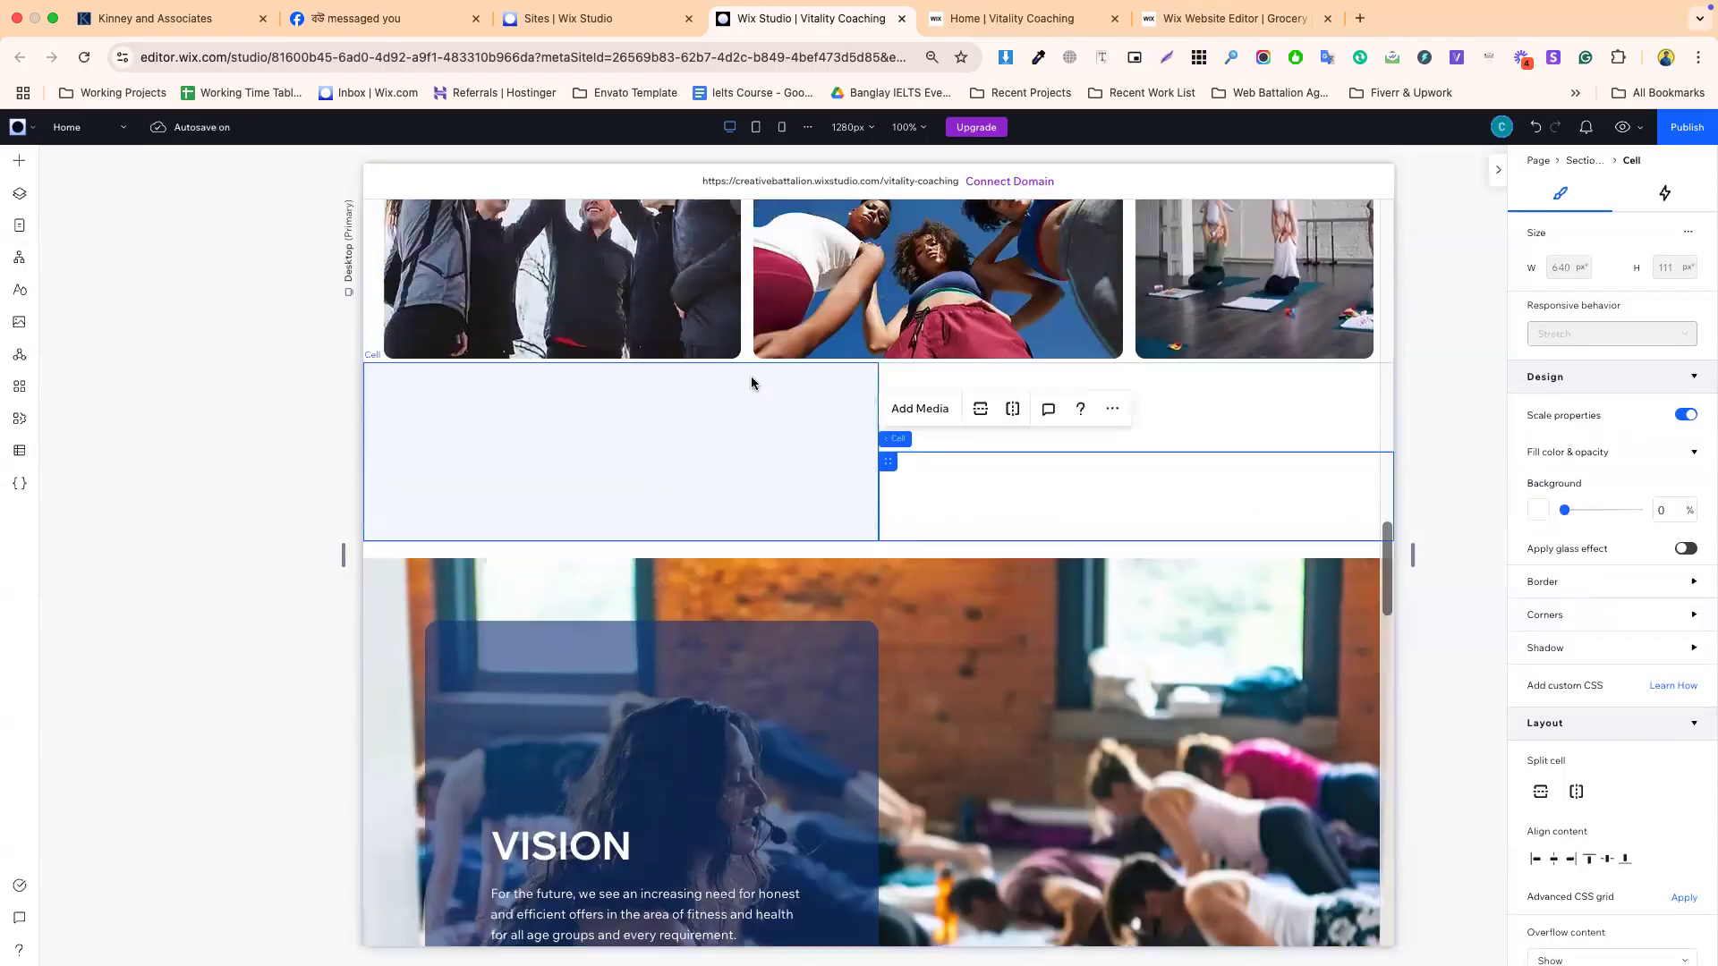
scroll(751, 383, "up", 1)
left_click(794, 530)
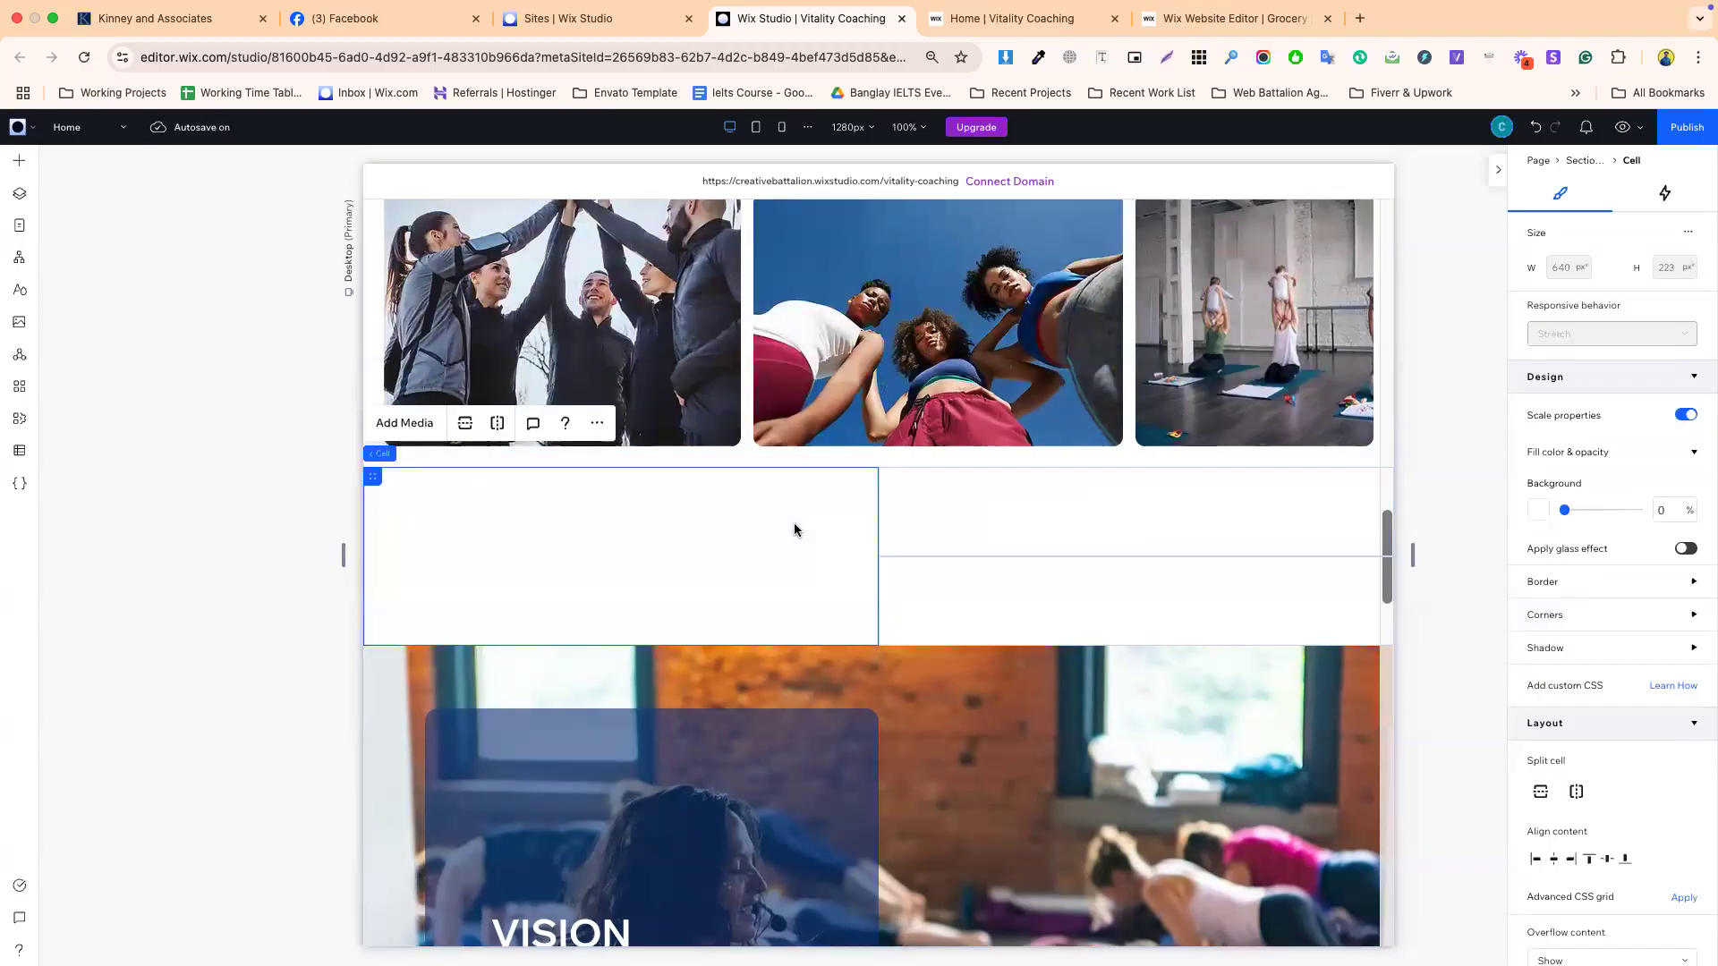
right_click(931, 576)
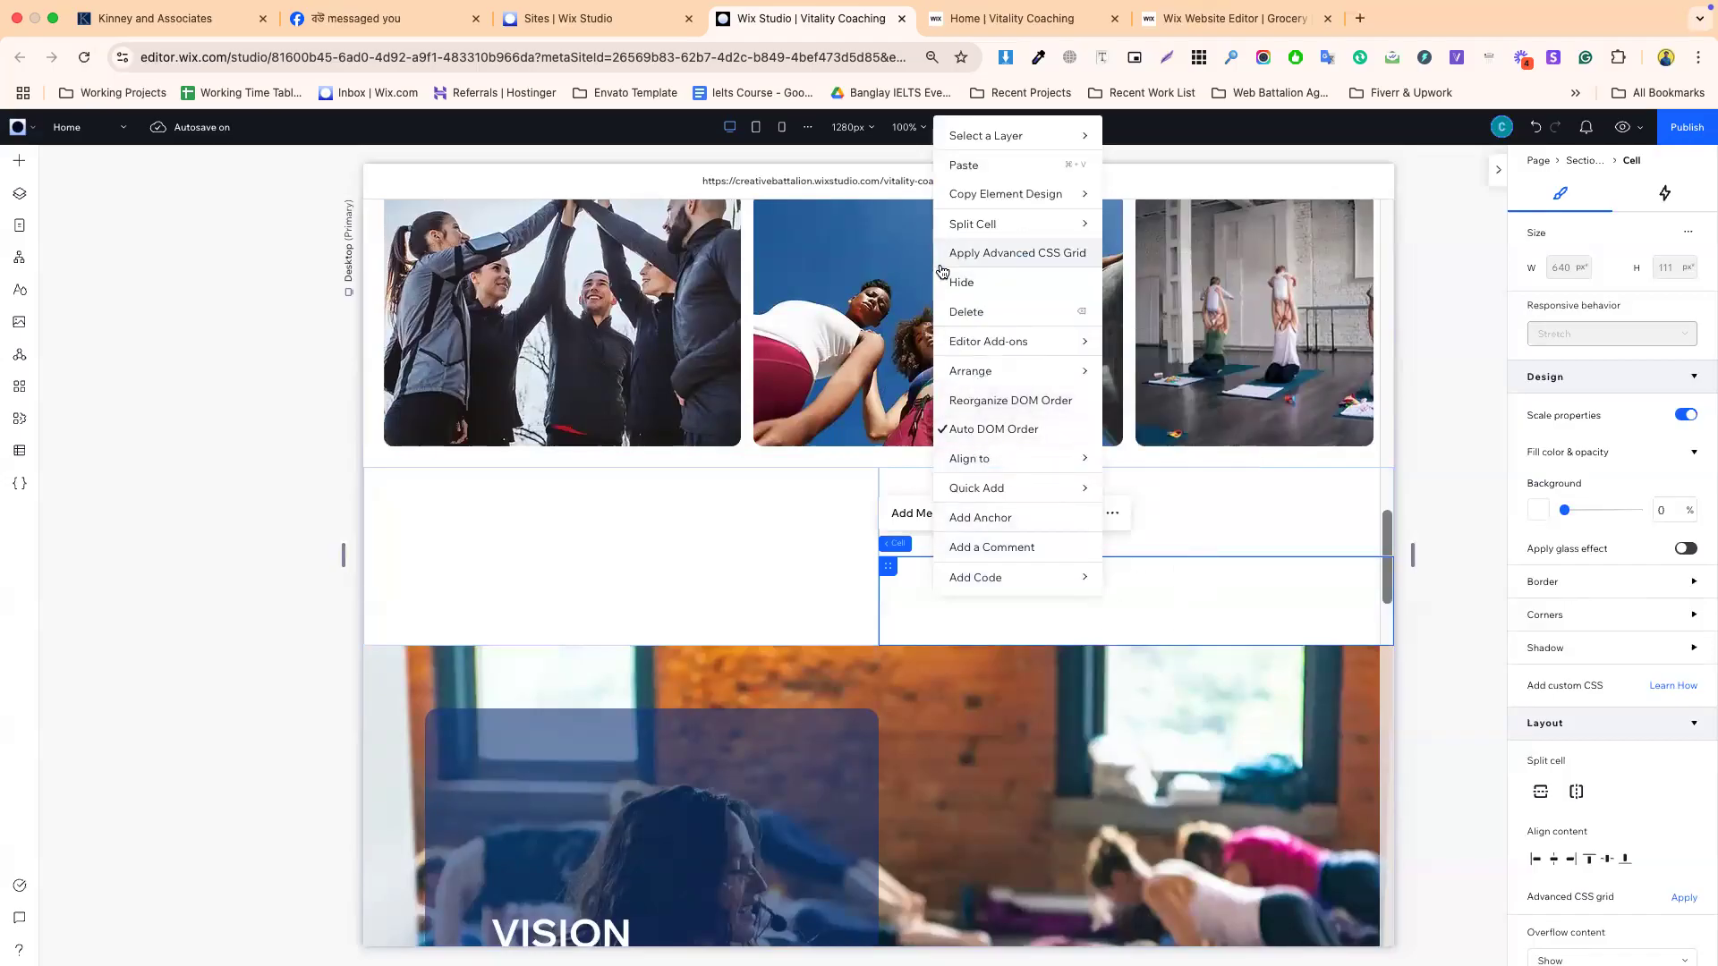
left_click(965, 315)
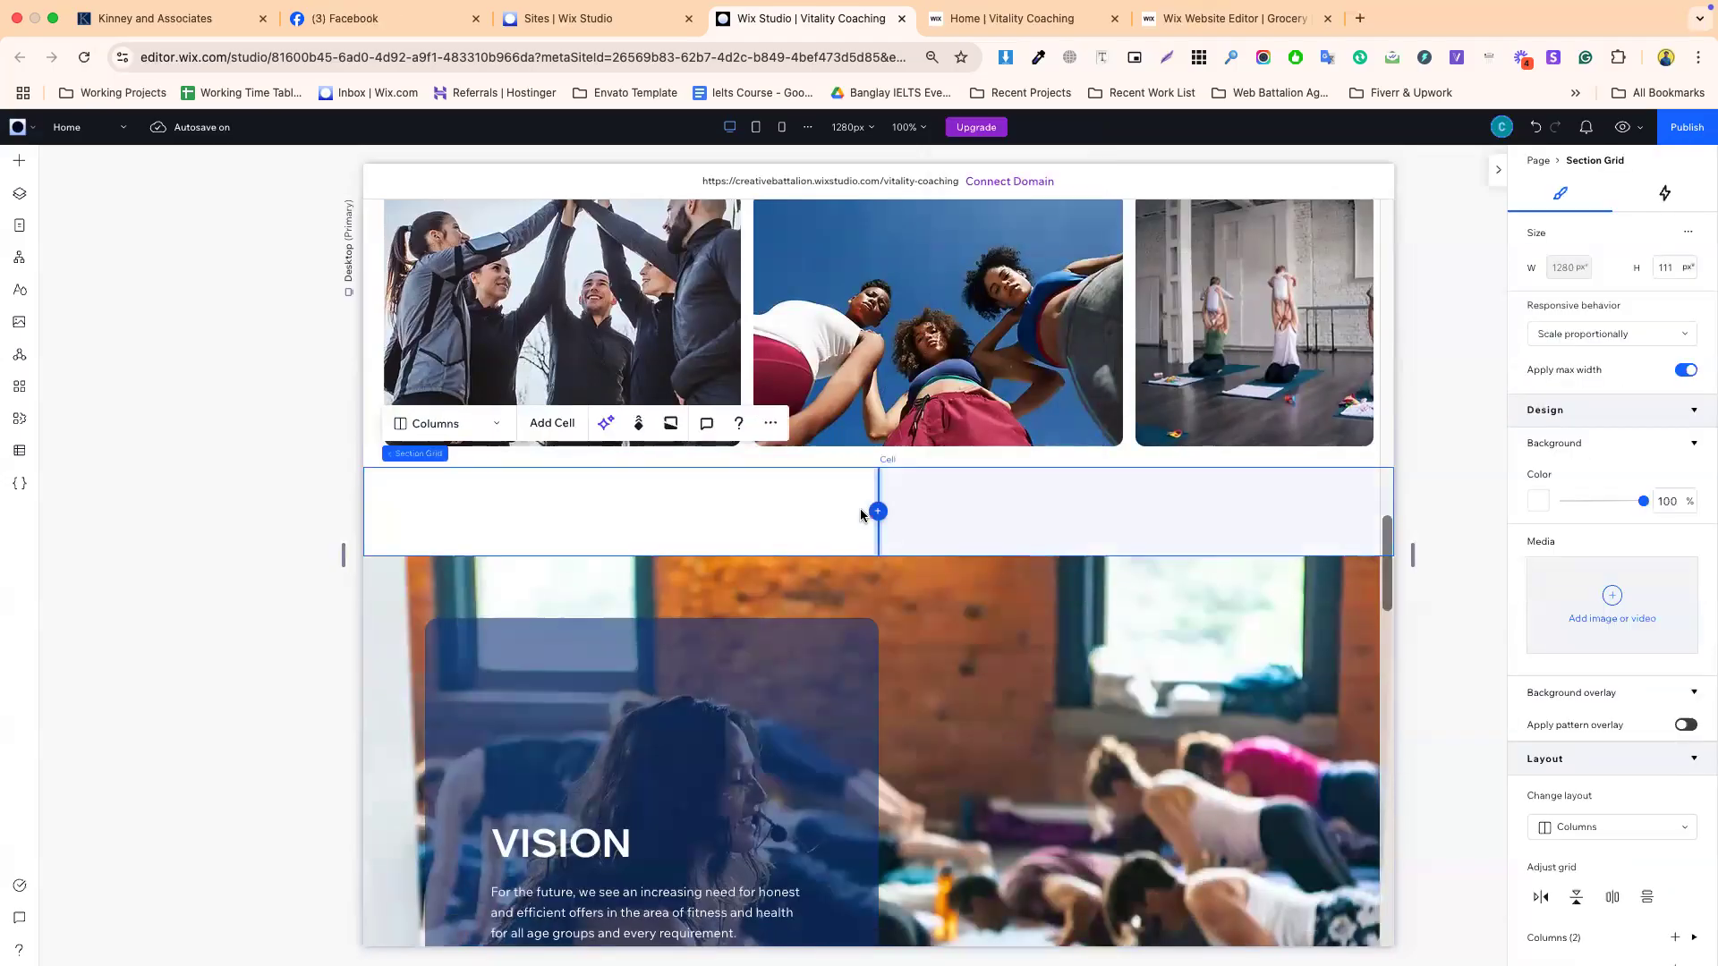
- Switch the section grid to Rows and back to Columns, and add a cell to the right
left_click(445, 424)
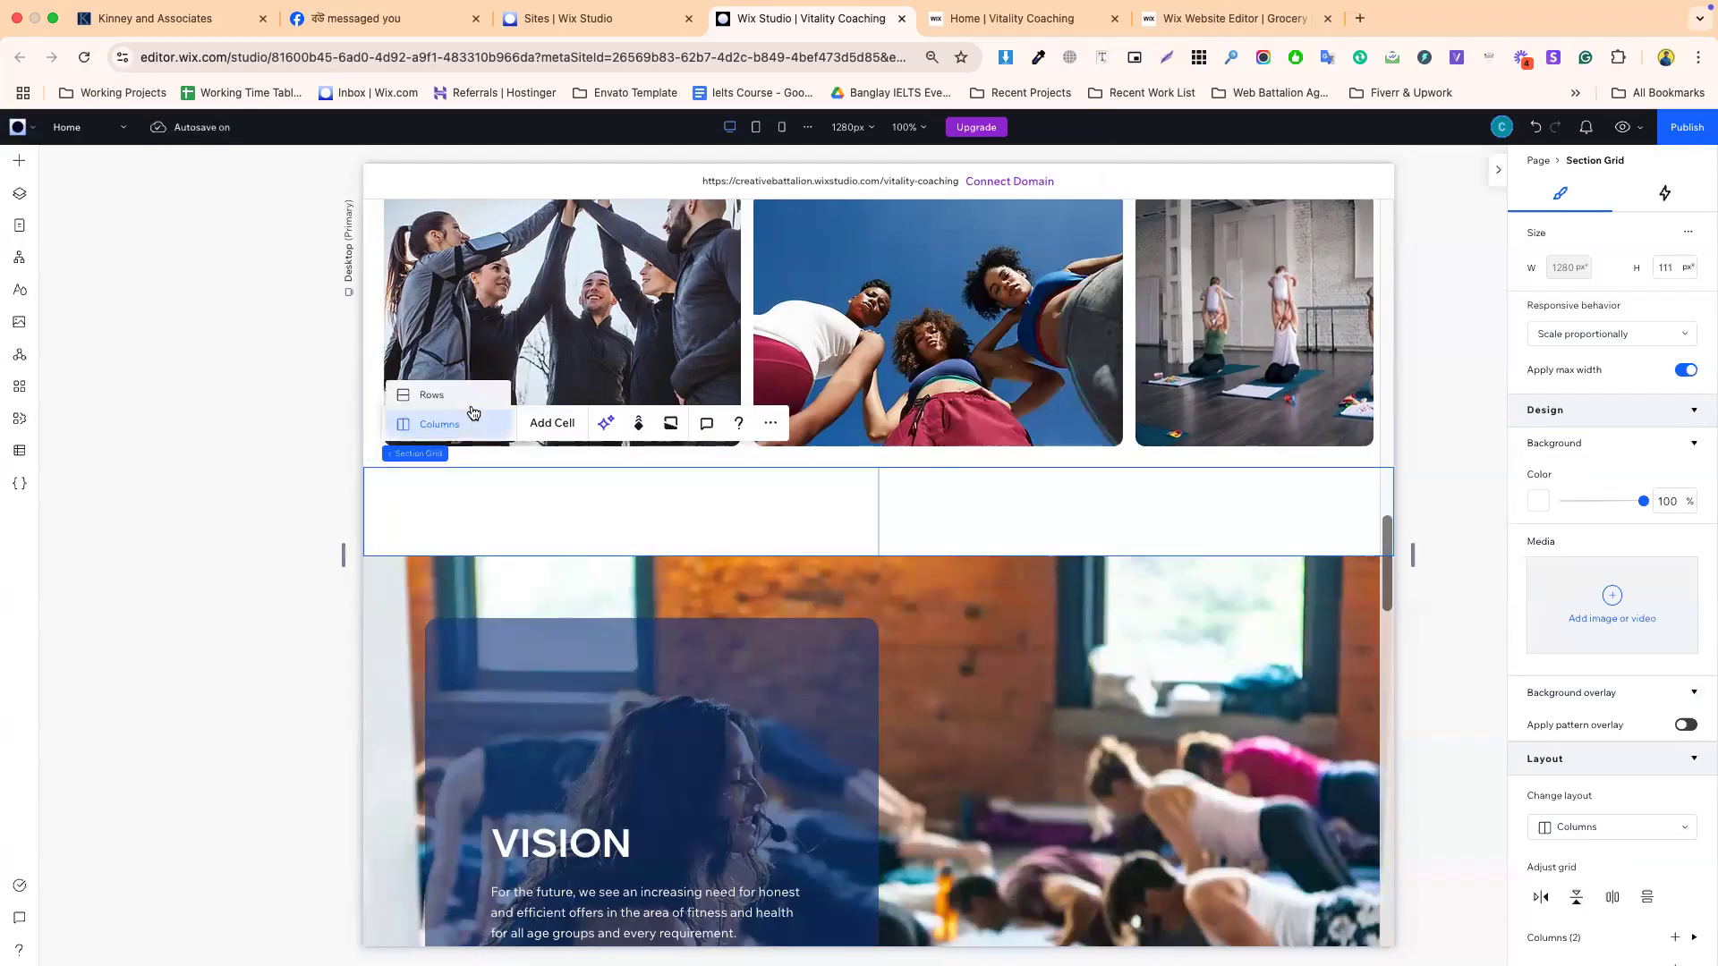
left_click(439, 395)
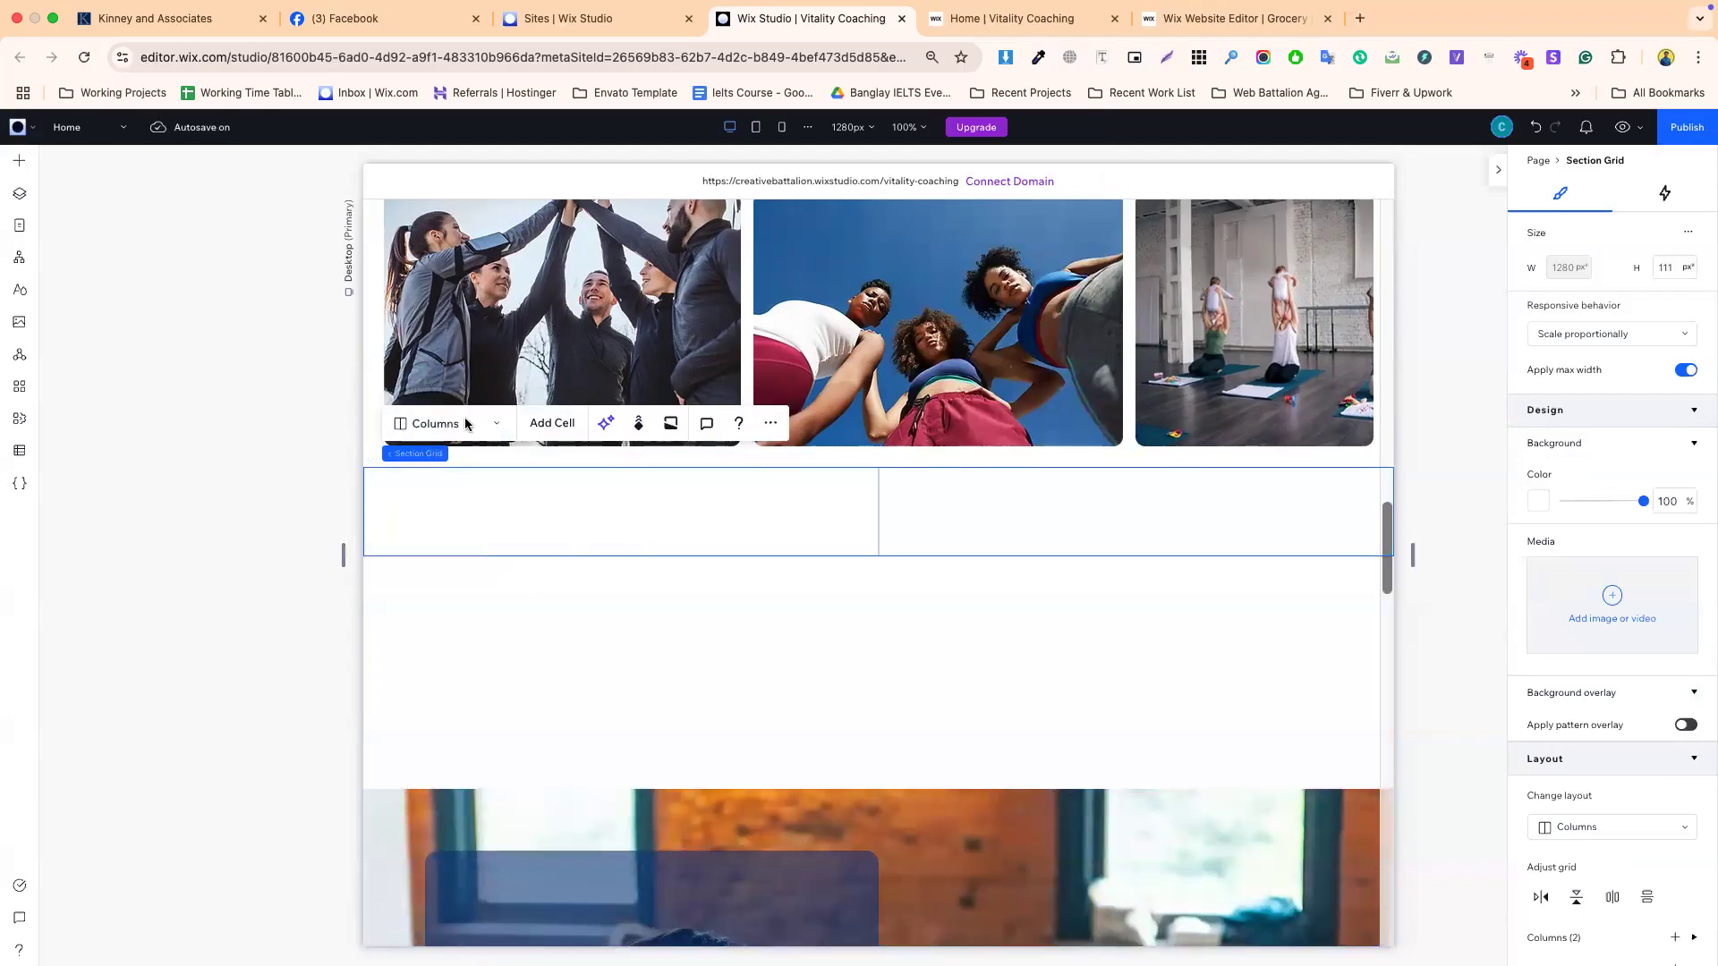
left_click(461, 428)
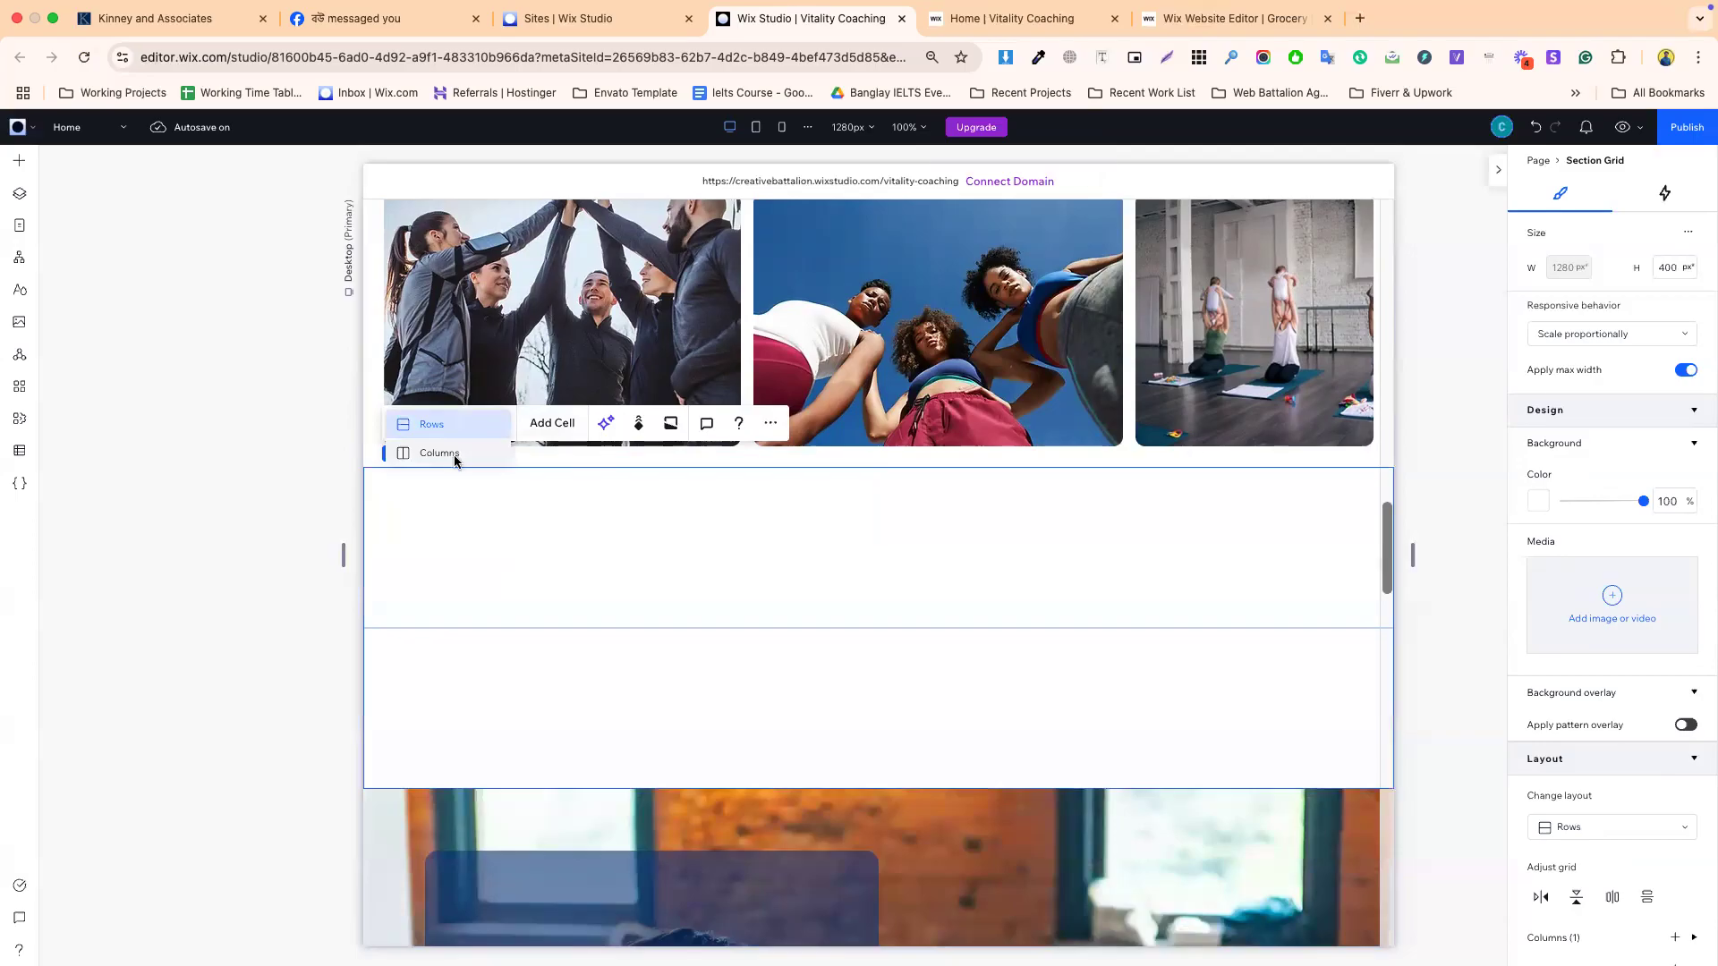
left_click(458, 461)
left_click(552, 423)
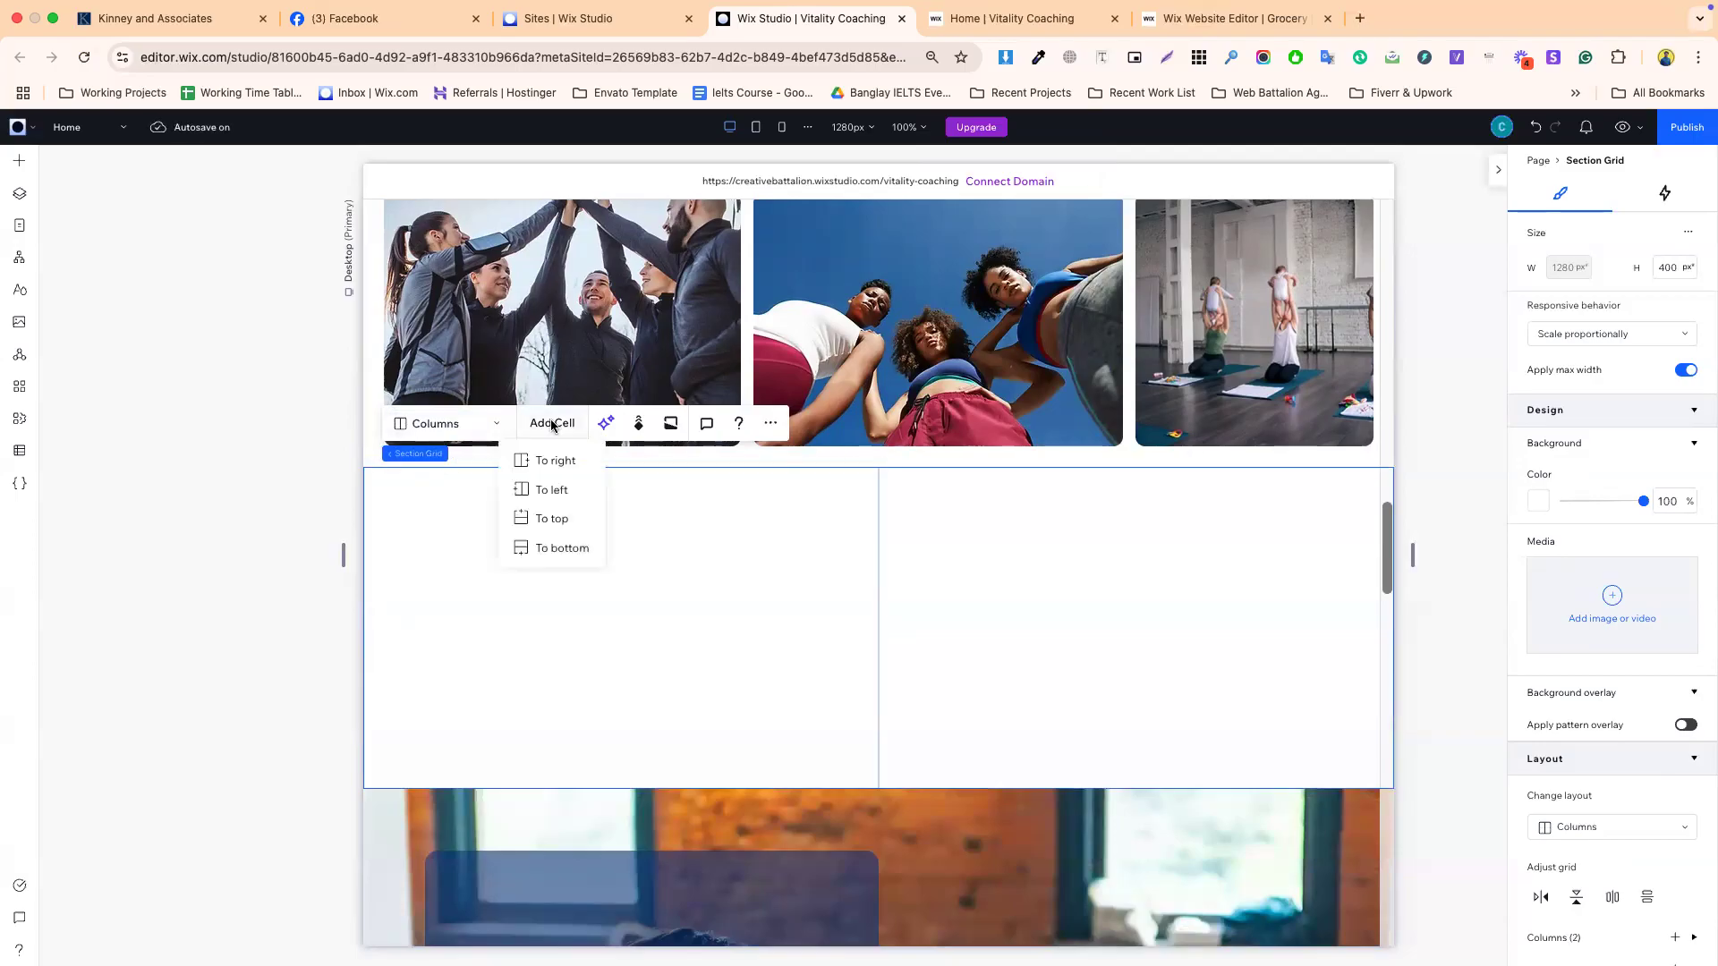
left_click(551, 460)
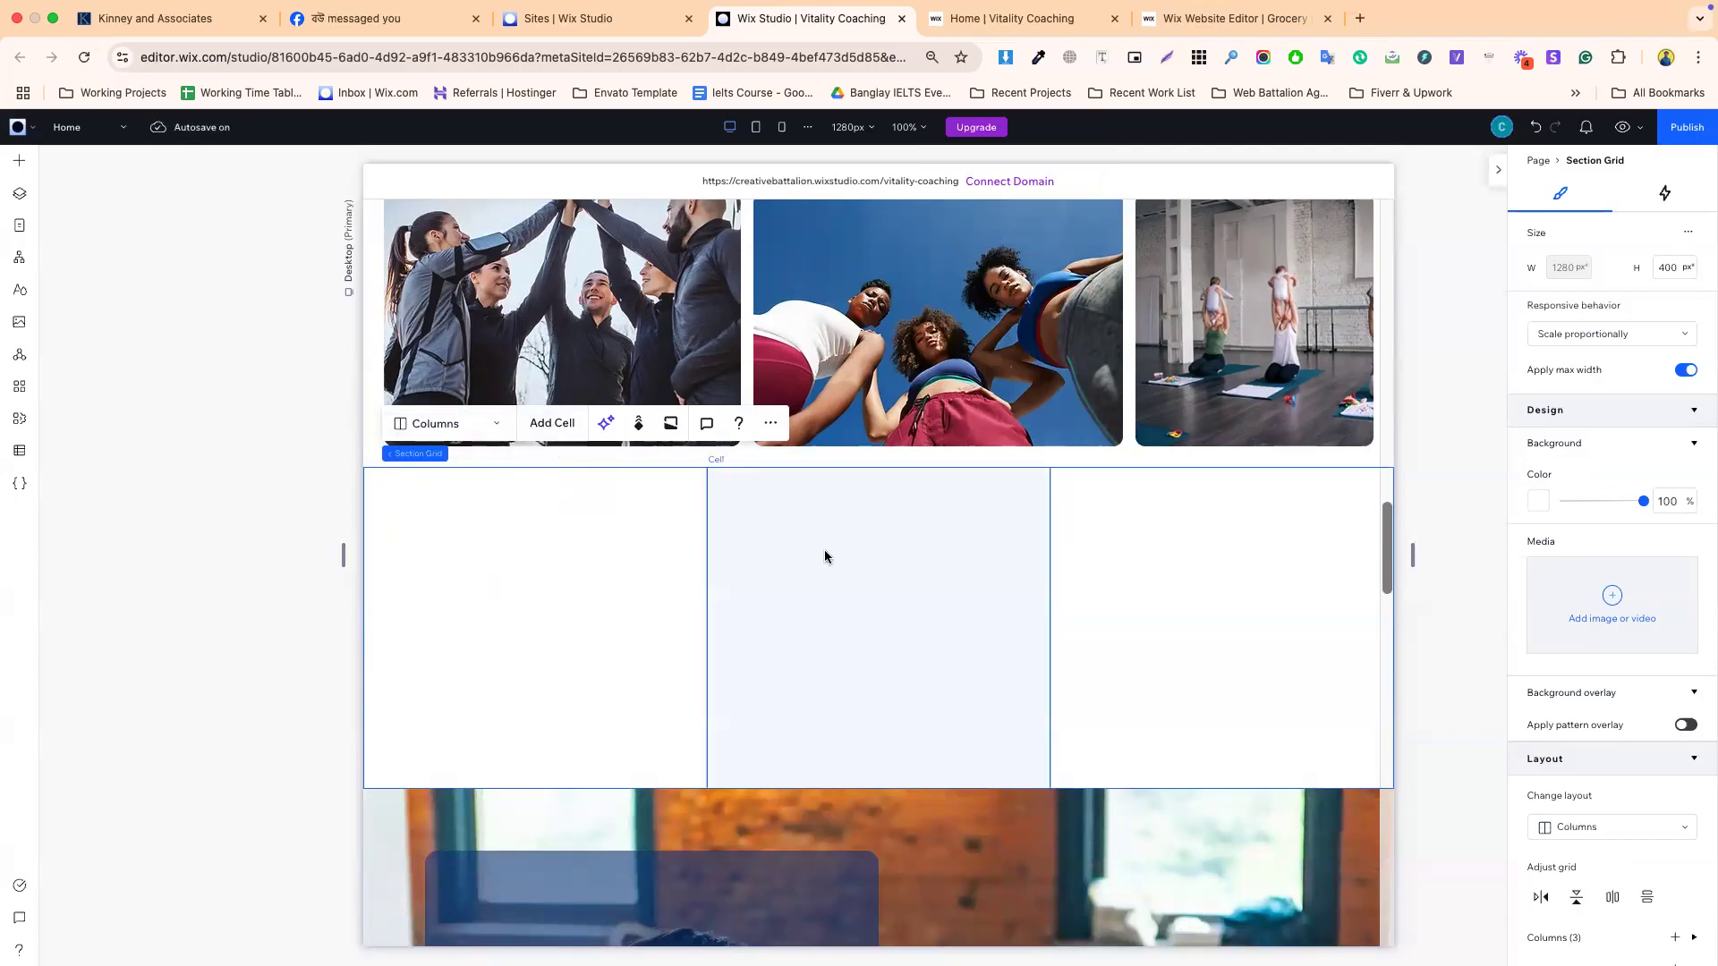
- Apply the Collage layout to the section grid and shift its vertical divider to the gap after the gallery's first photo
left_click(454, 424)
left_click(459, 454)
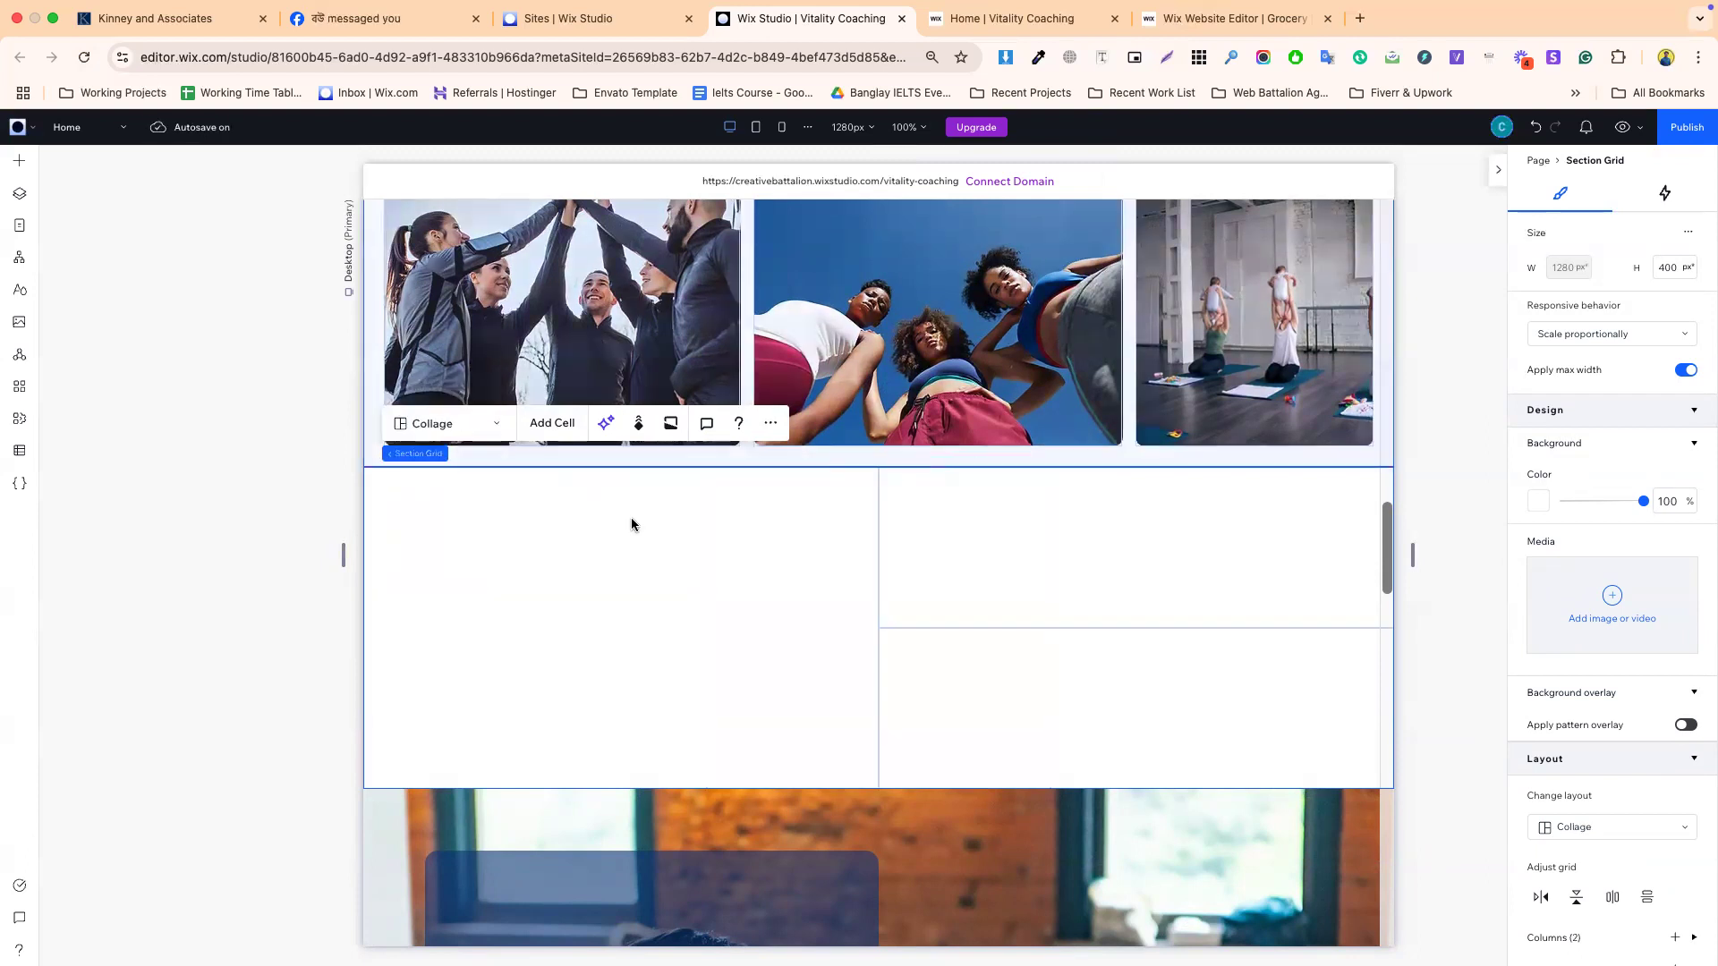
left_click(954, 587)
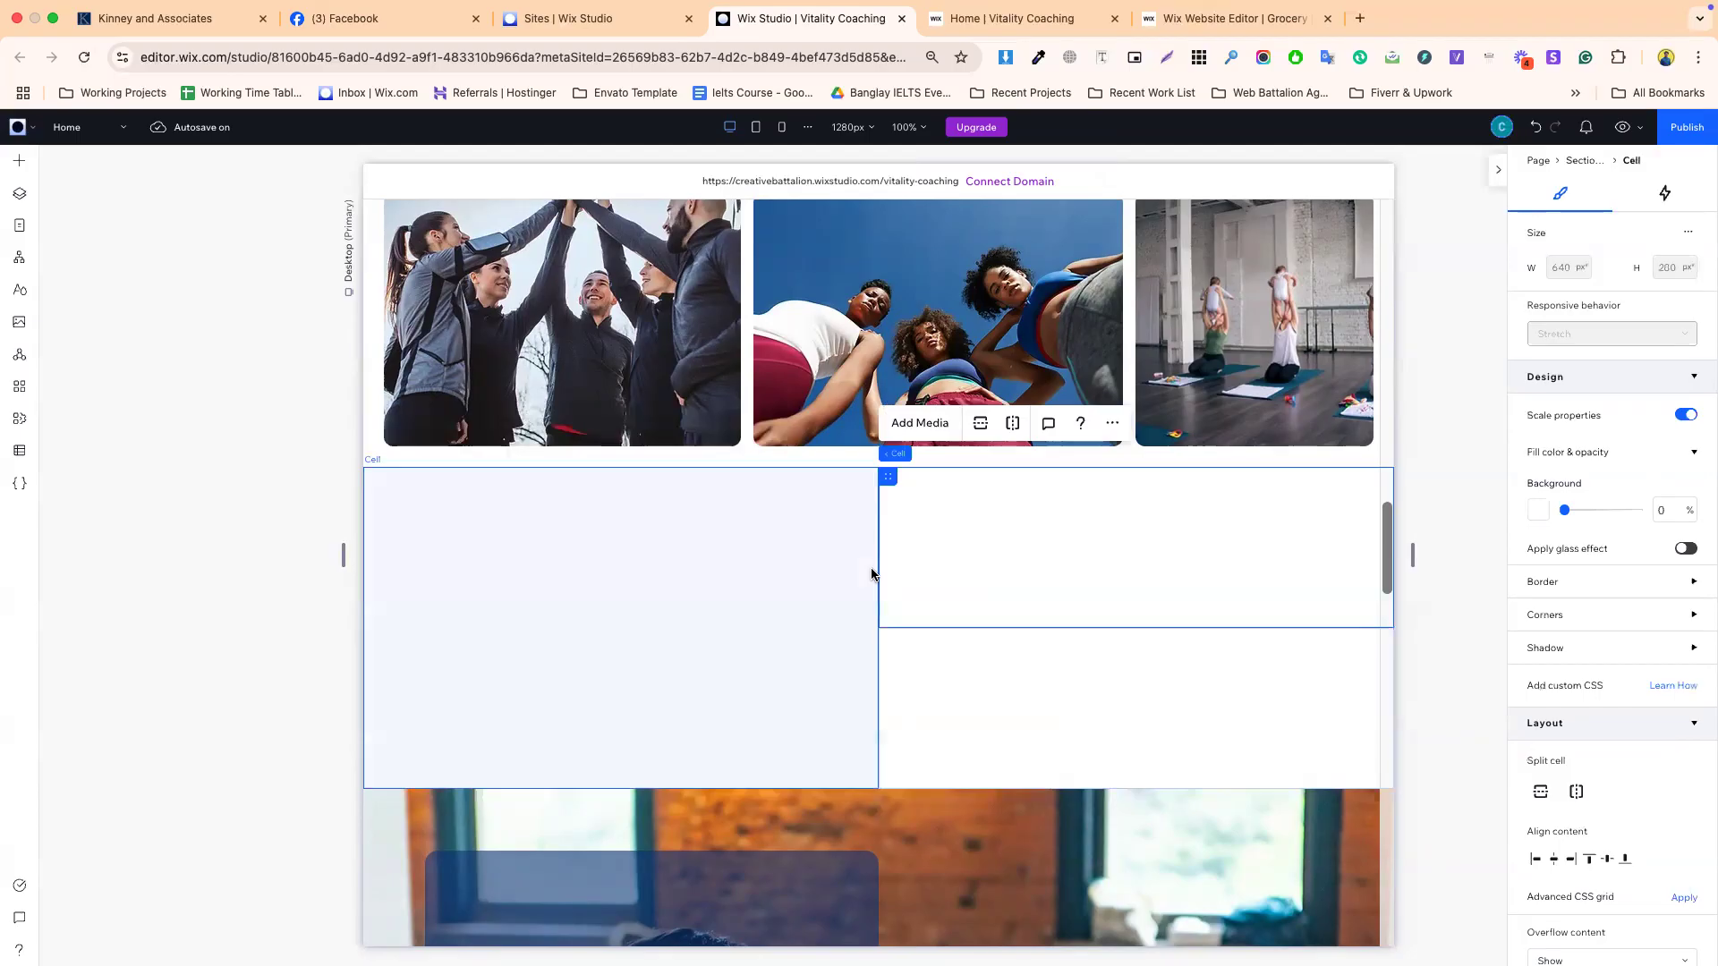
left_click_drag(877, 571, 759, 566)
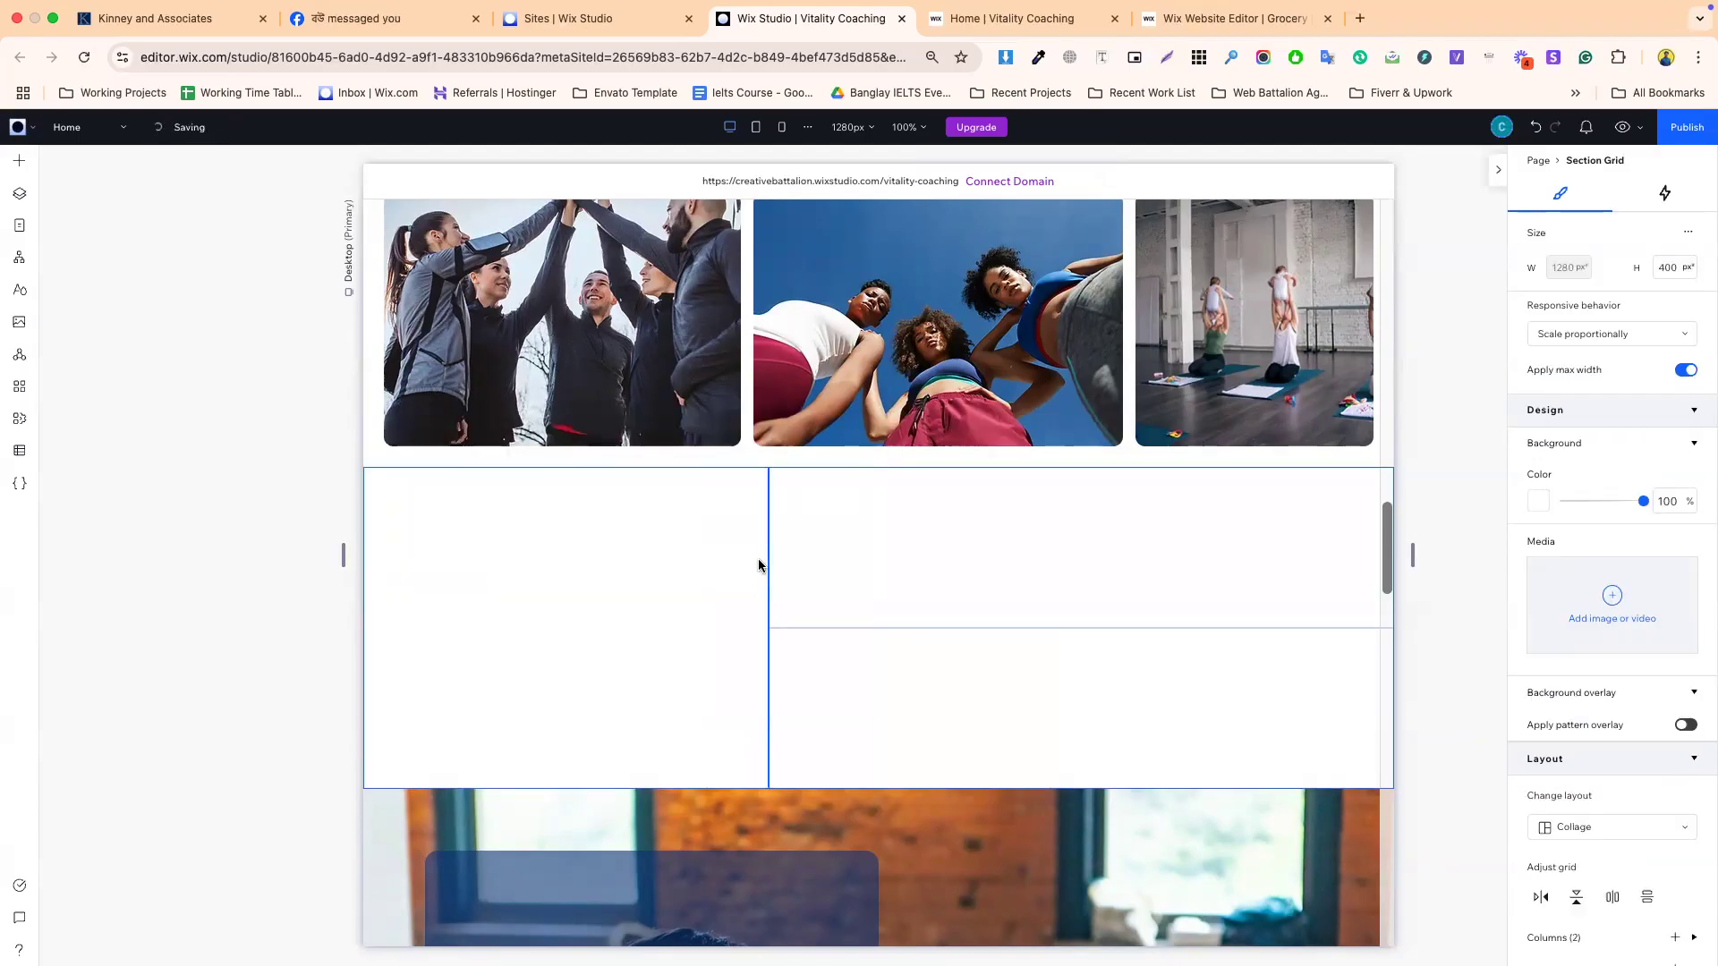
- Compare the collage grid's cells with the photo widths in both rows of the gallery above
scroll(899, 568, "up", 3)
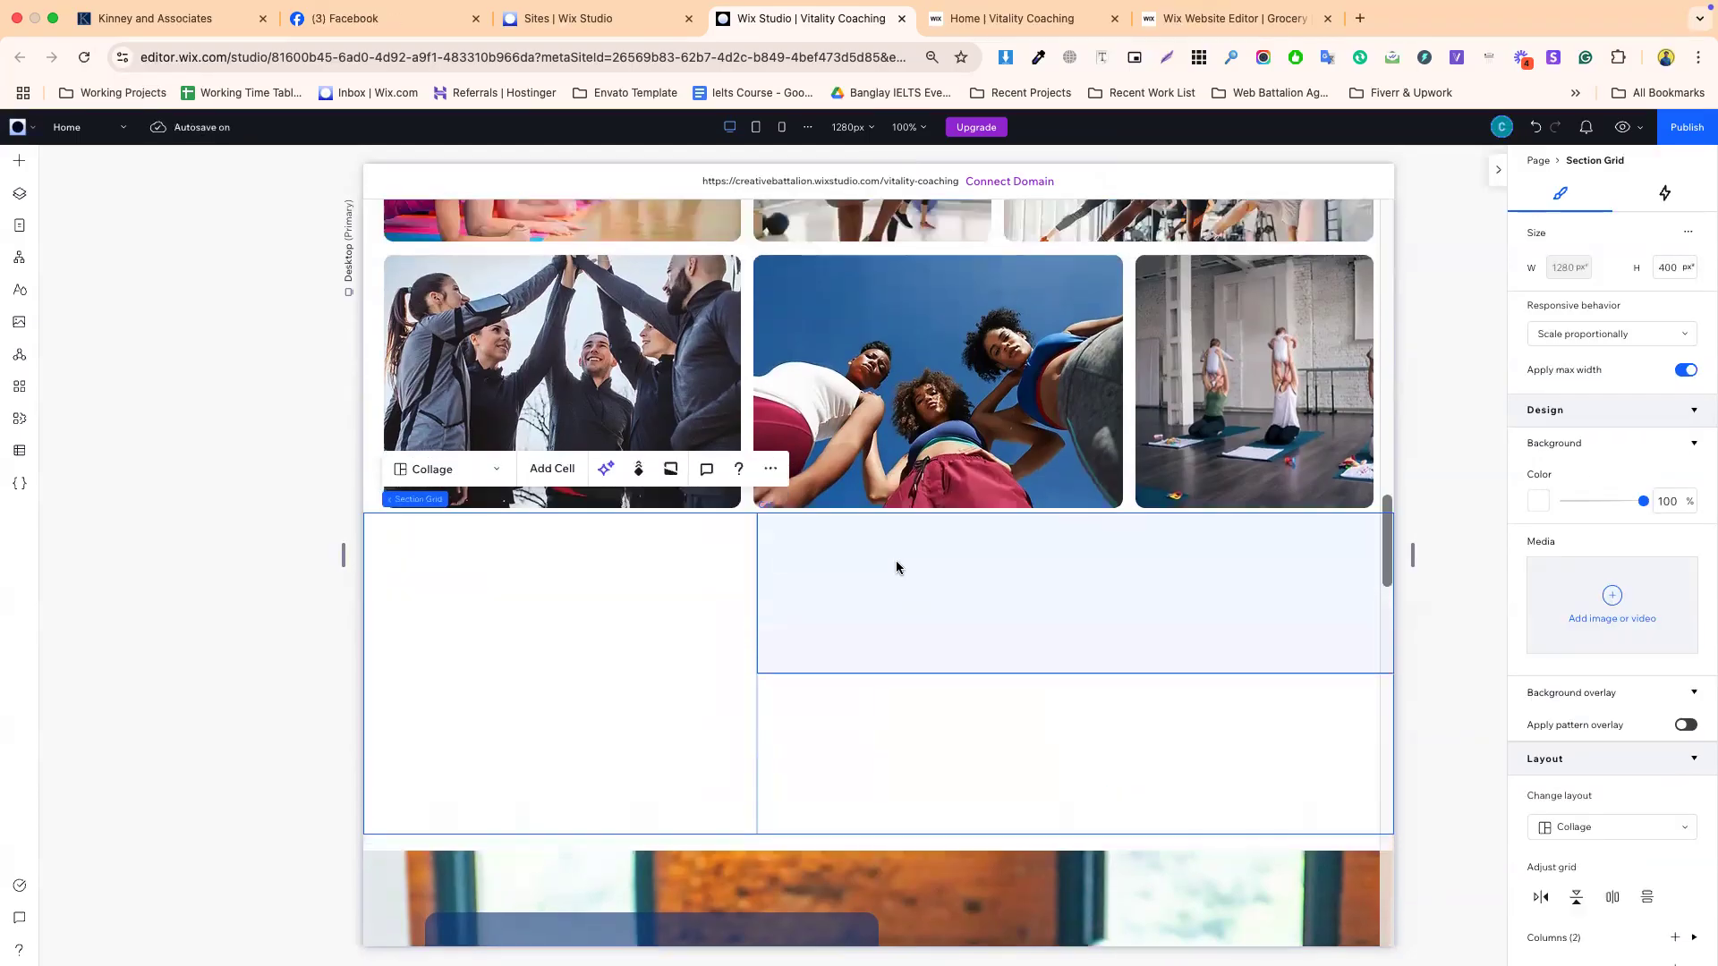
left_click(829, 477)
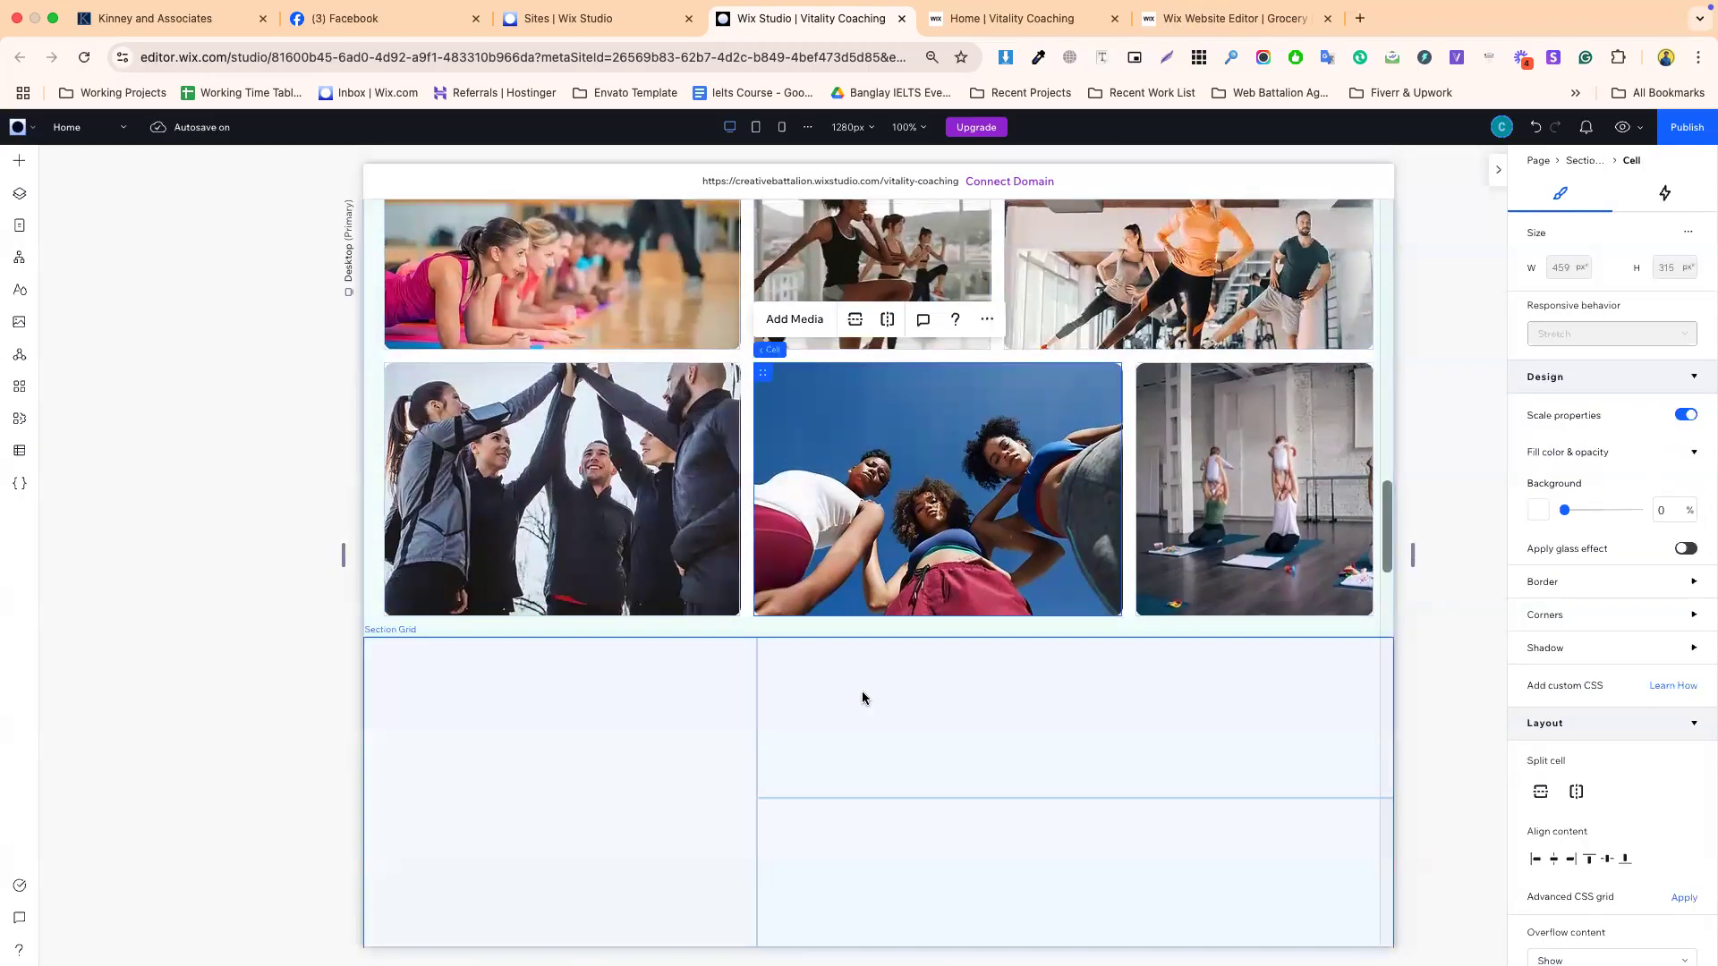
left_click(862, 691)
scroll(849, 694, "down", 2)
left_click(882, 590)
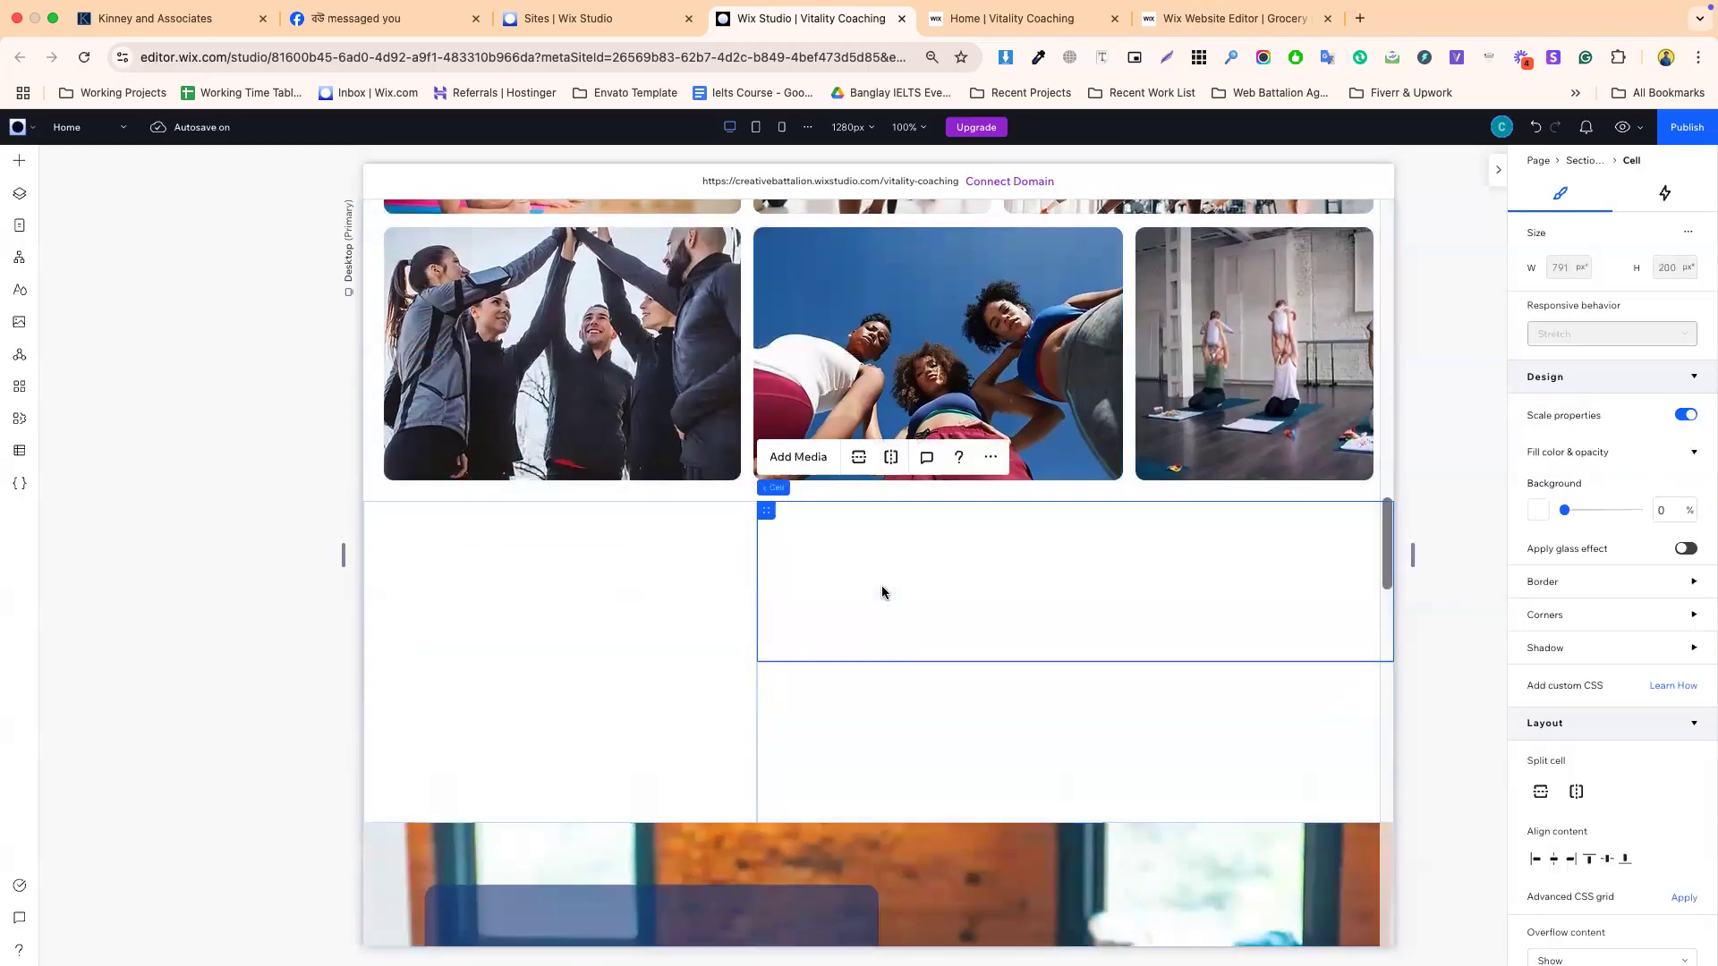
scroll(883, 591, "up", 5)
scroll(882, 590, "down", 4)
scroll(883, 591, "up", 2)
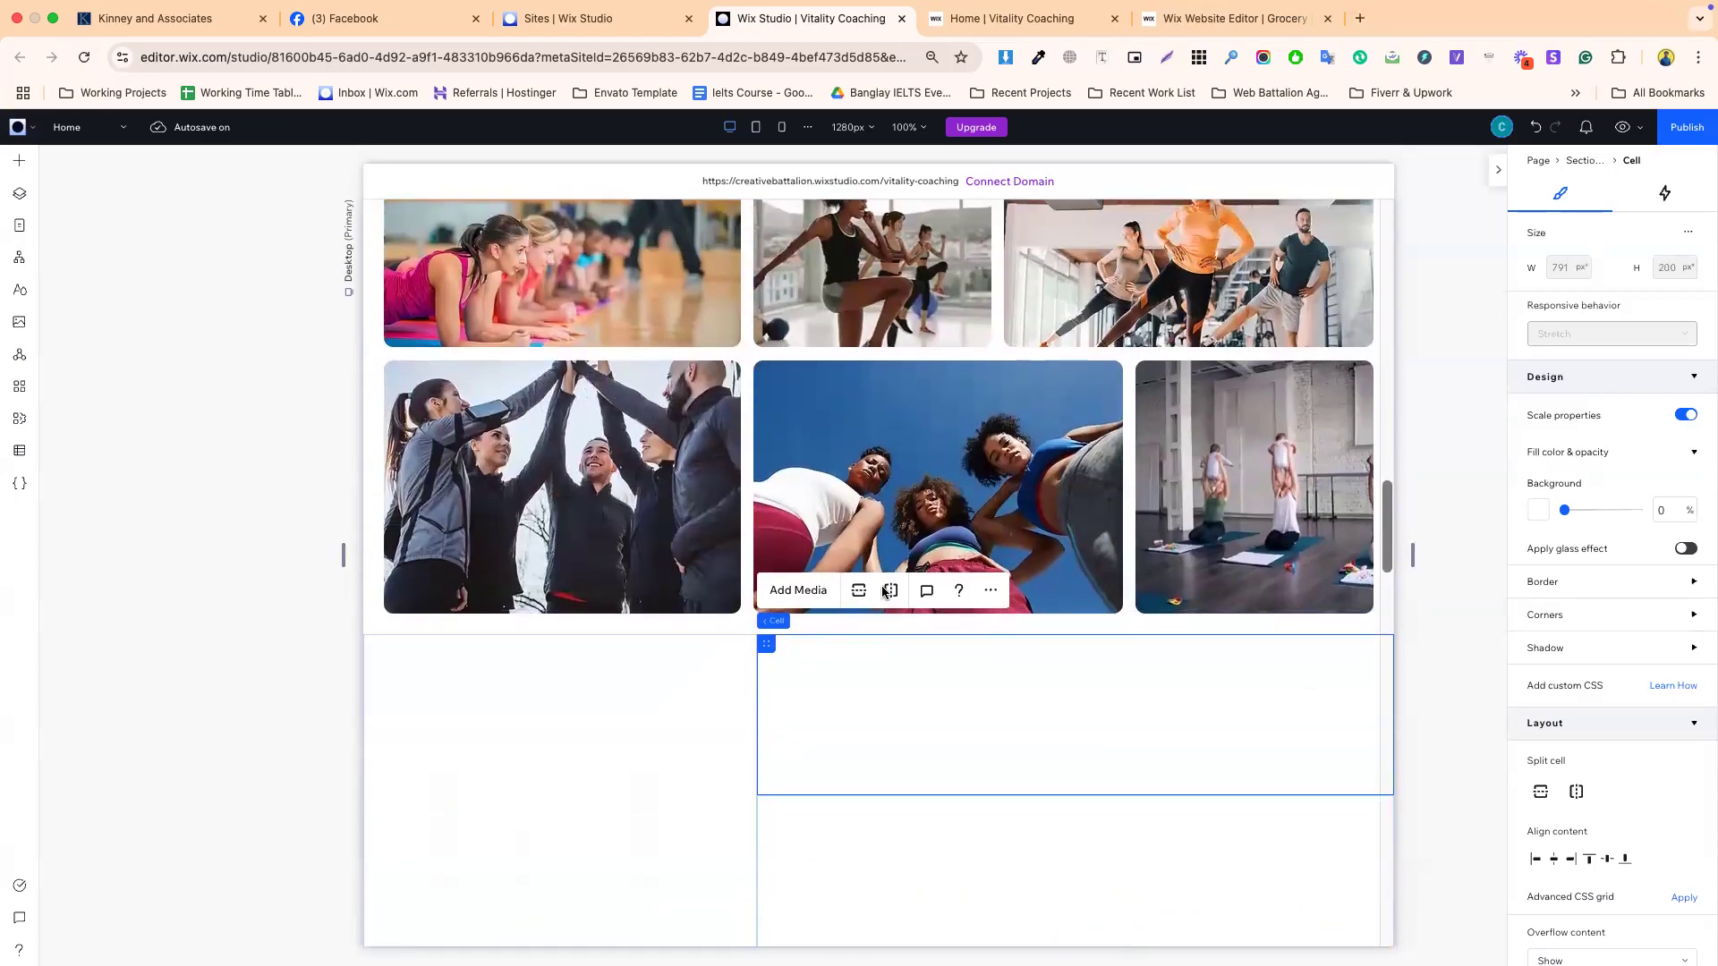
scroll(883, 592, "down", 2)
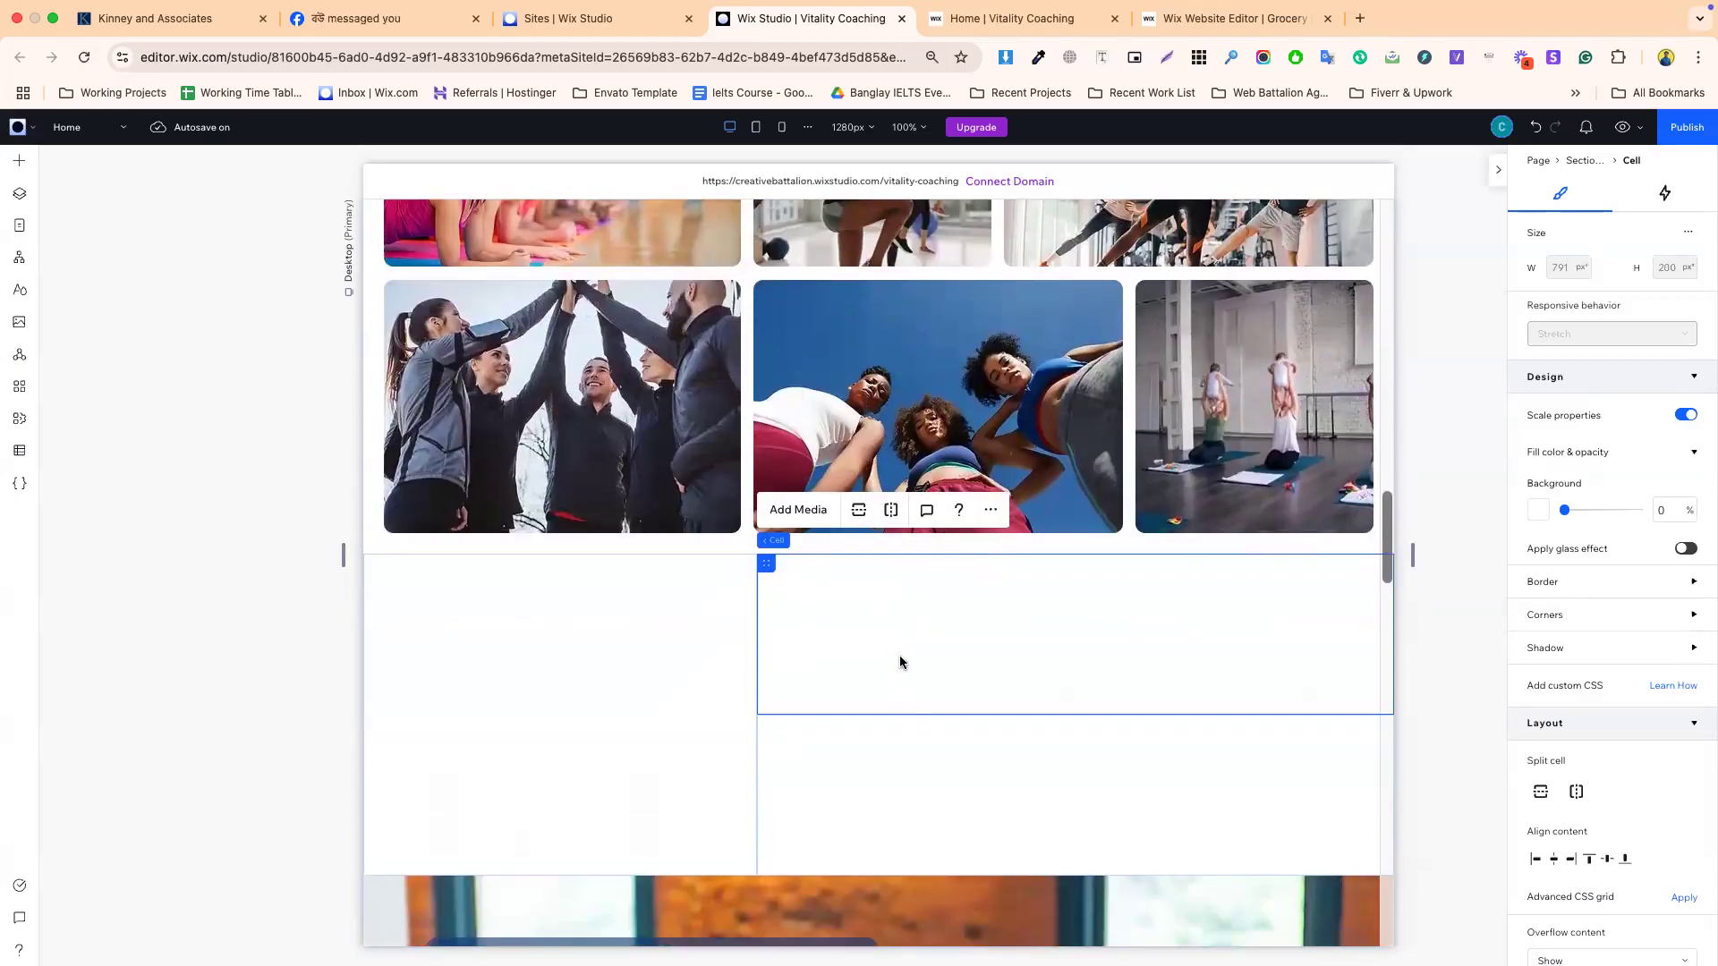
scroll(895, 632, "up", 3)
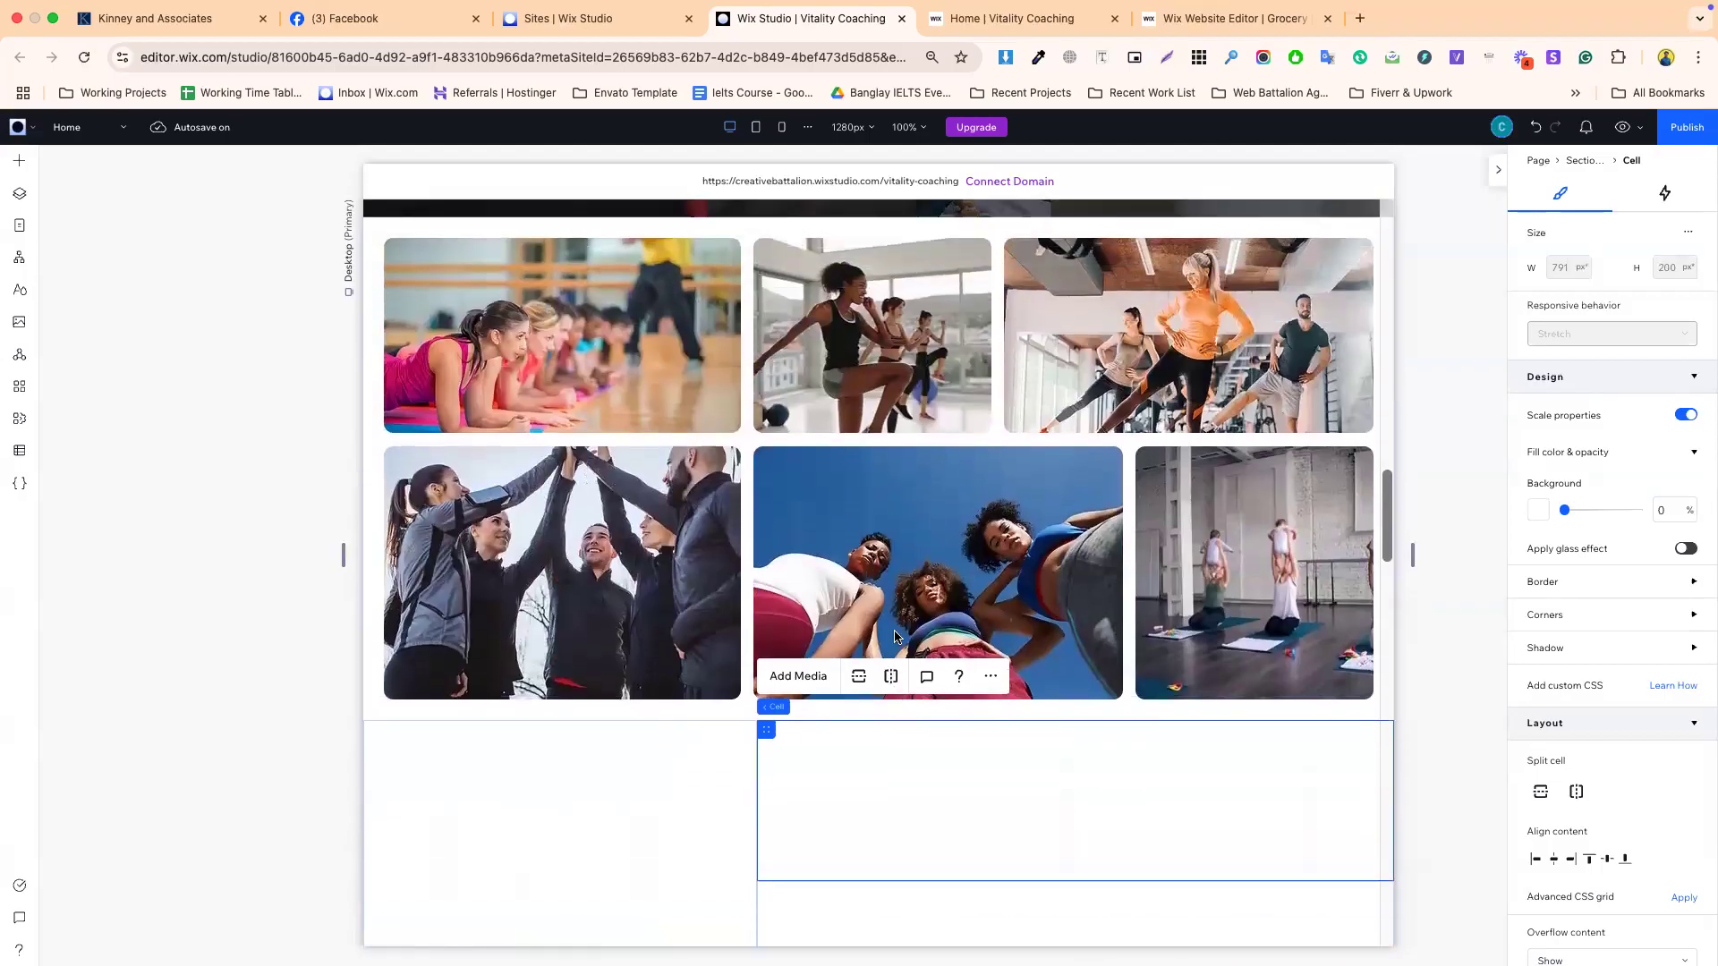
scroll(824, 630, "down", 4)
- Try splitting the collage grid's tall first cell vertically, and undo the split
left_click(630, 619)
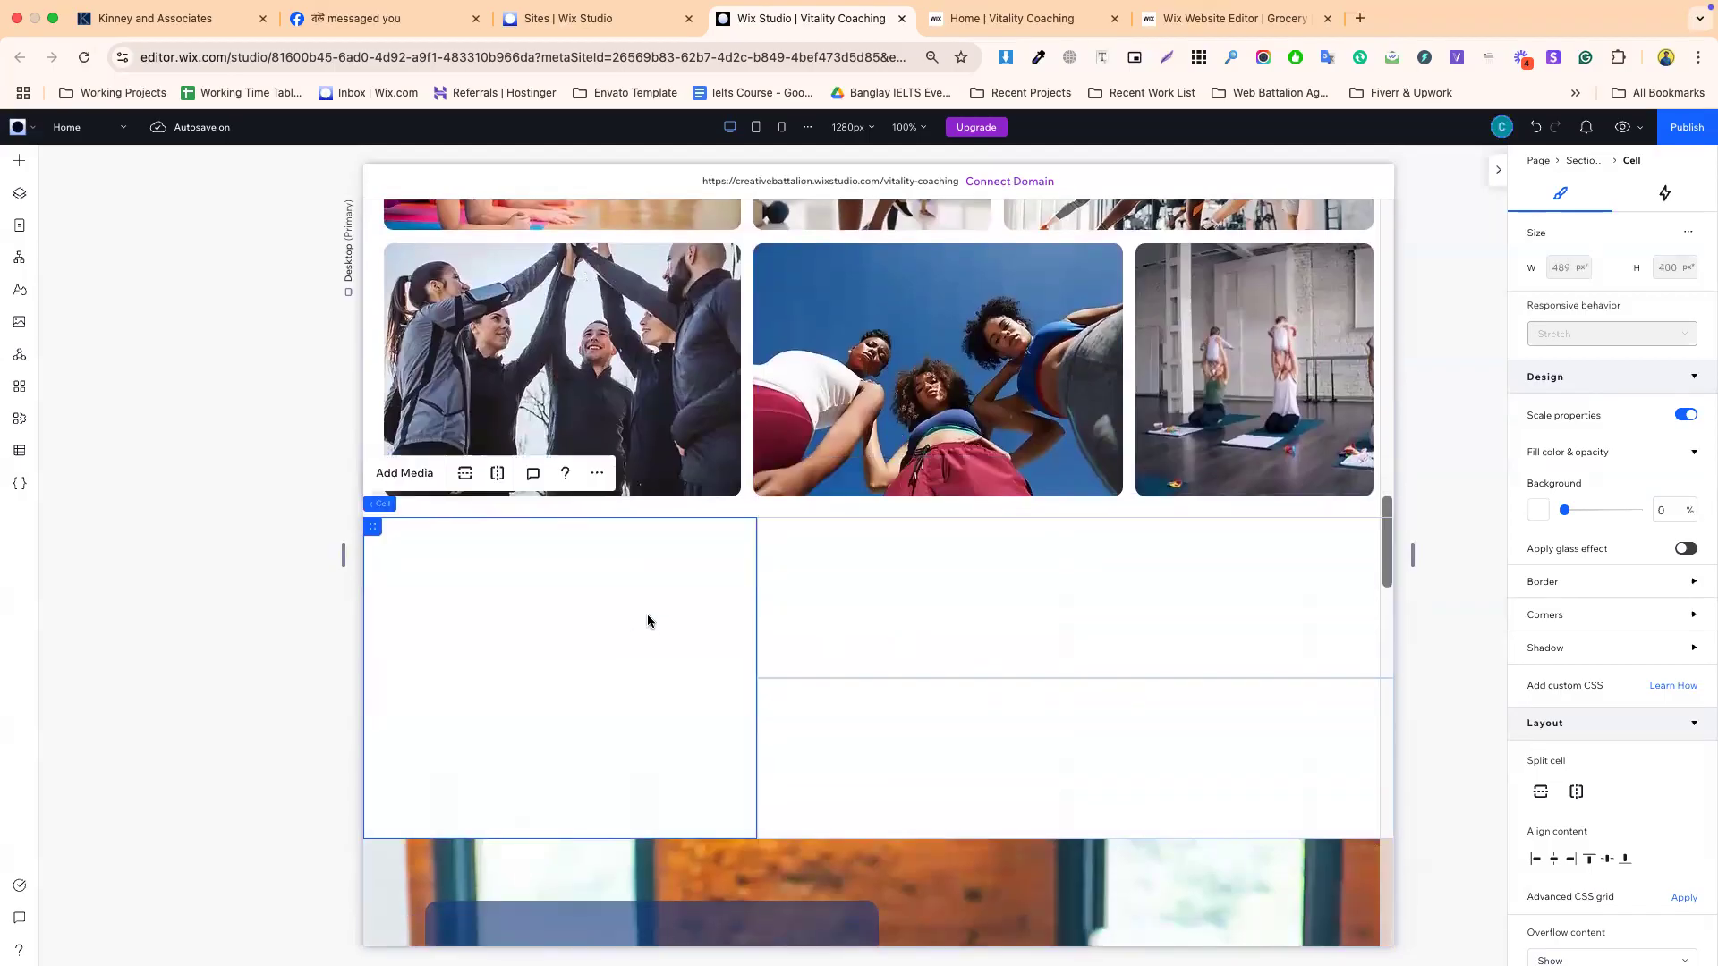
right_click(627, 611)
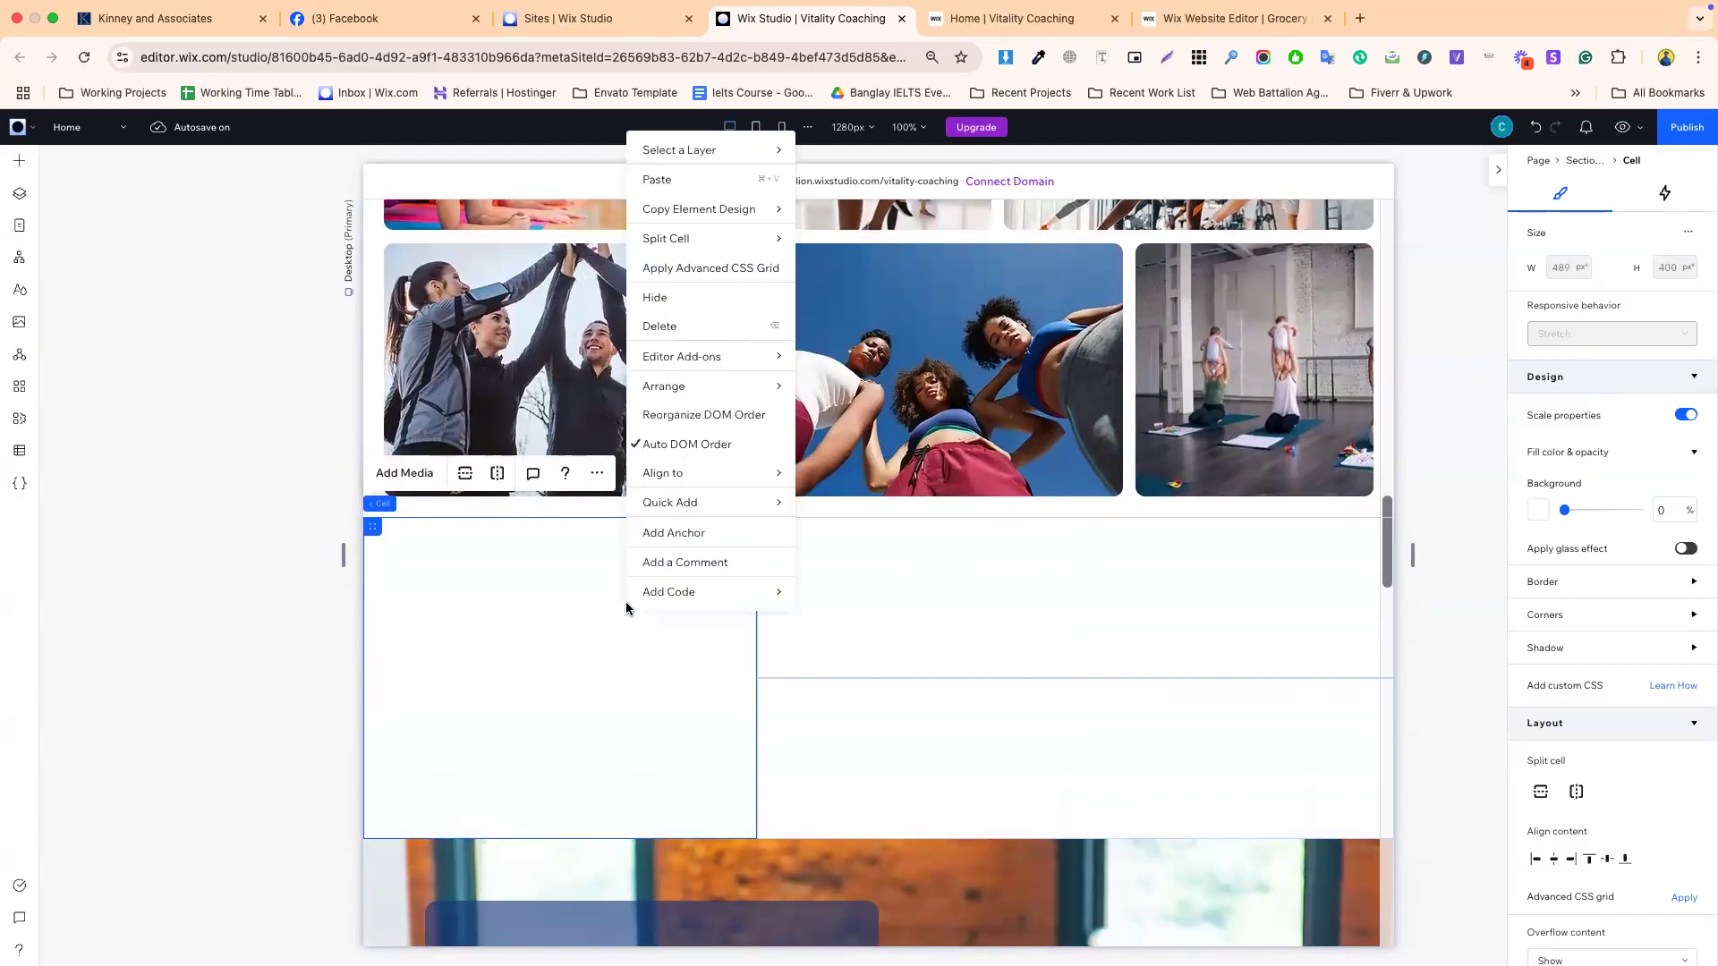
mouse_move(698, 238)
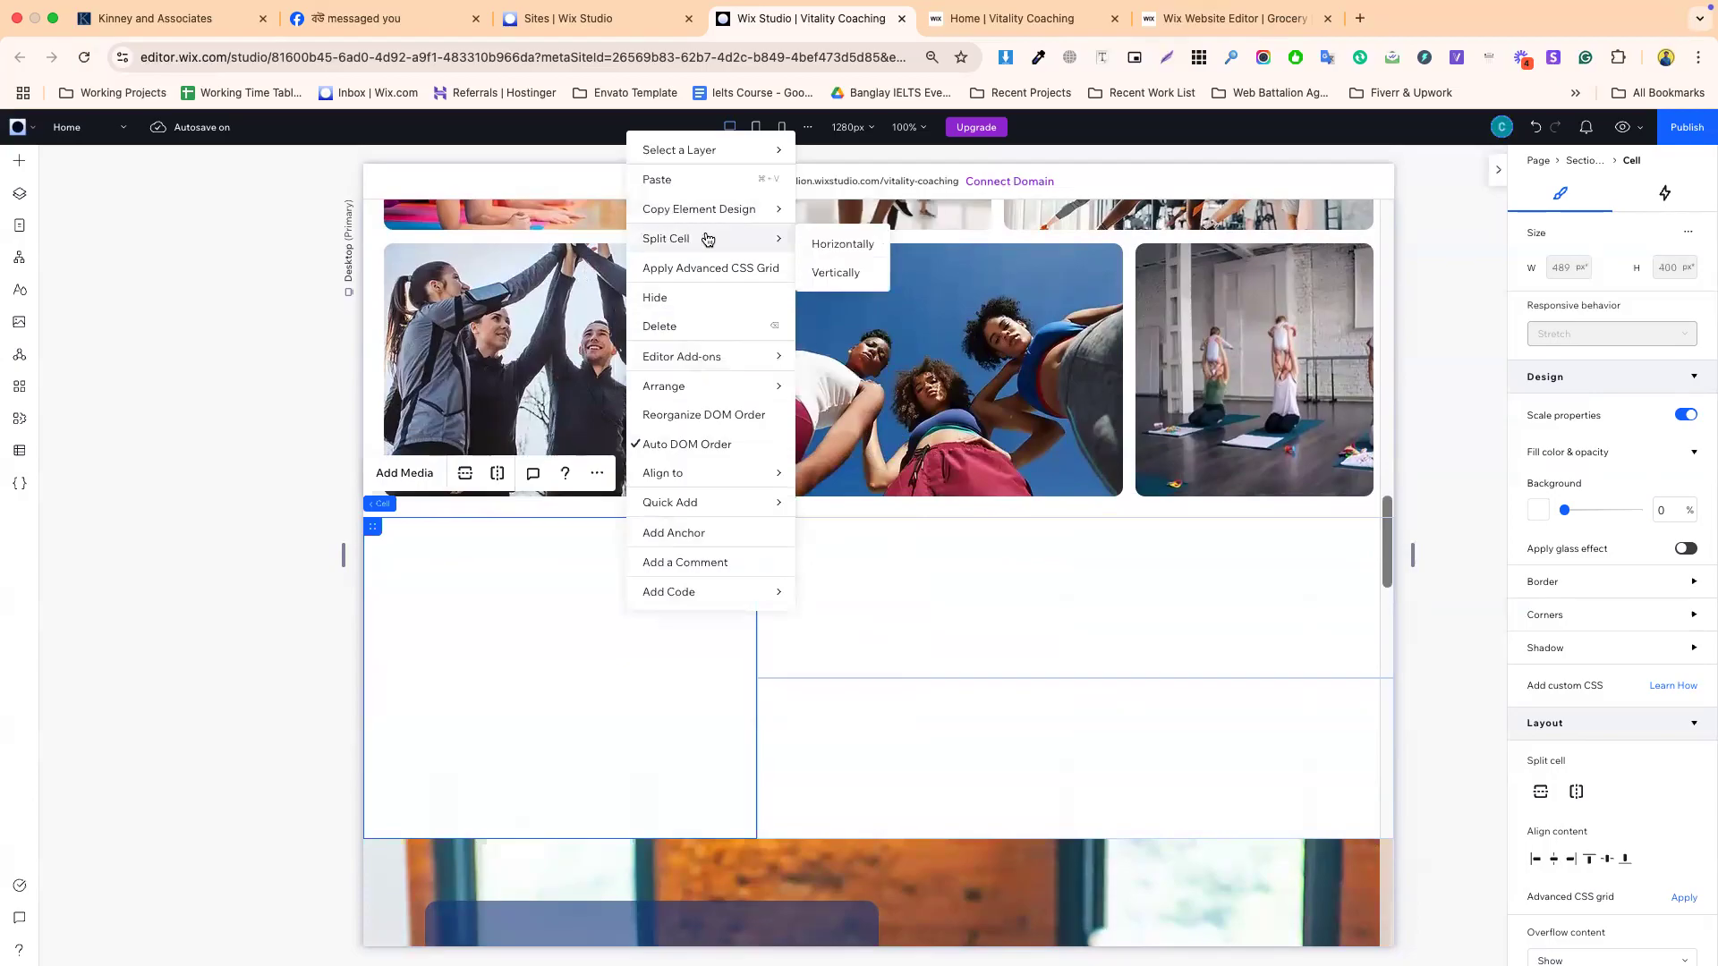
left_click(835, 273)
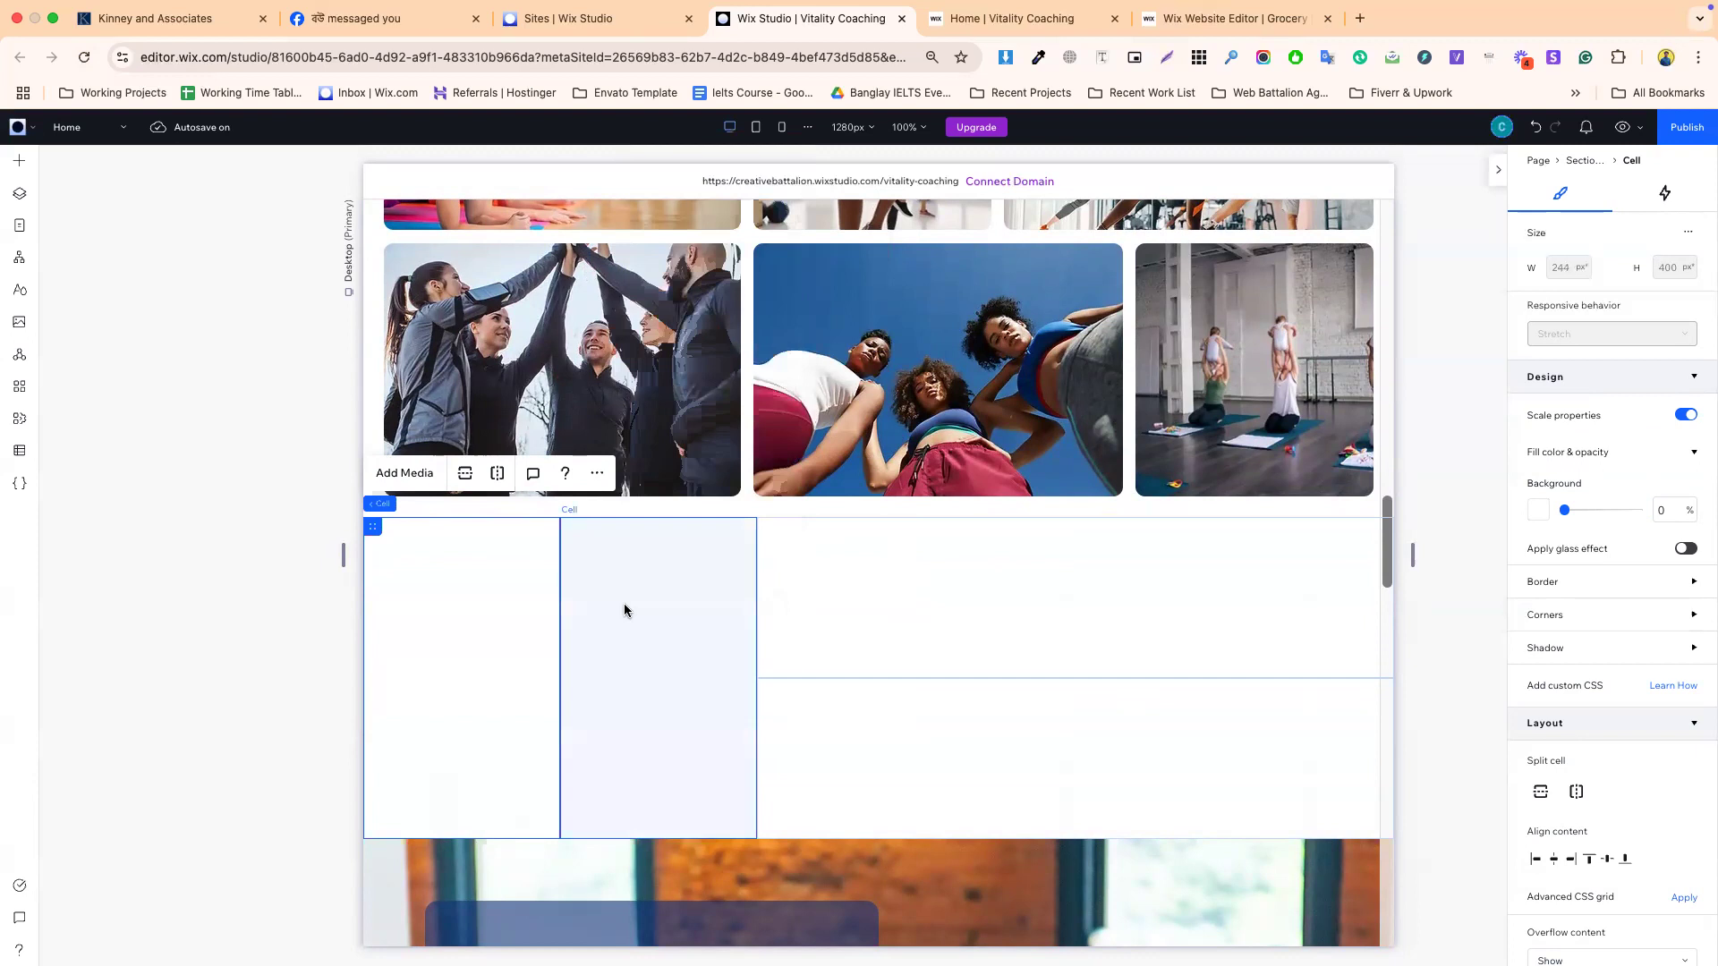
key("super+z")
left_click(616, 612)
right_click(615, 612)
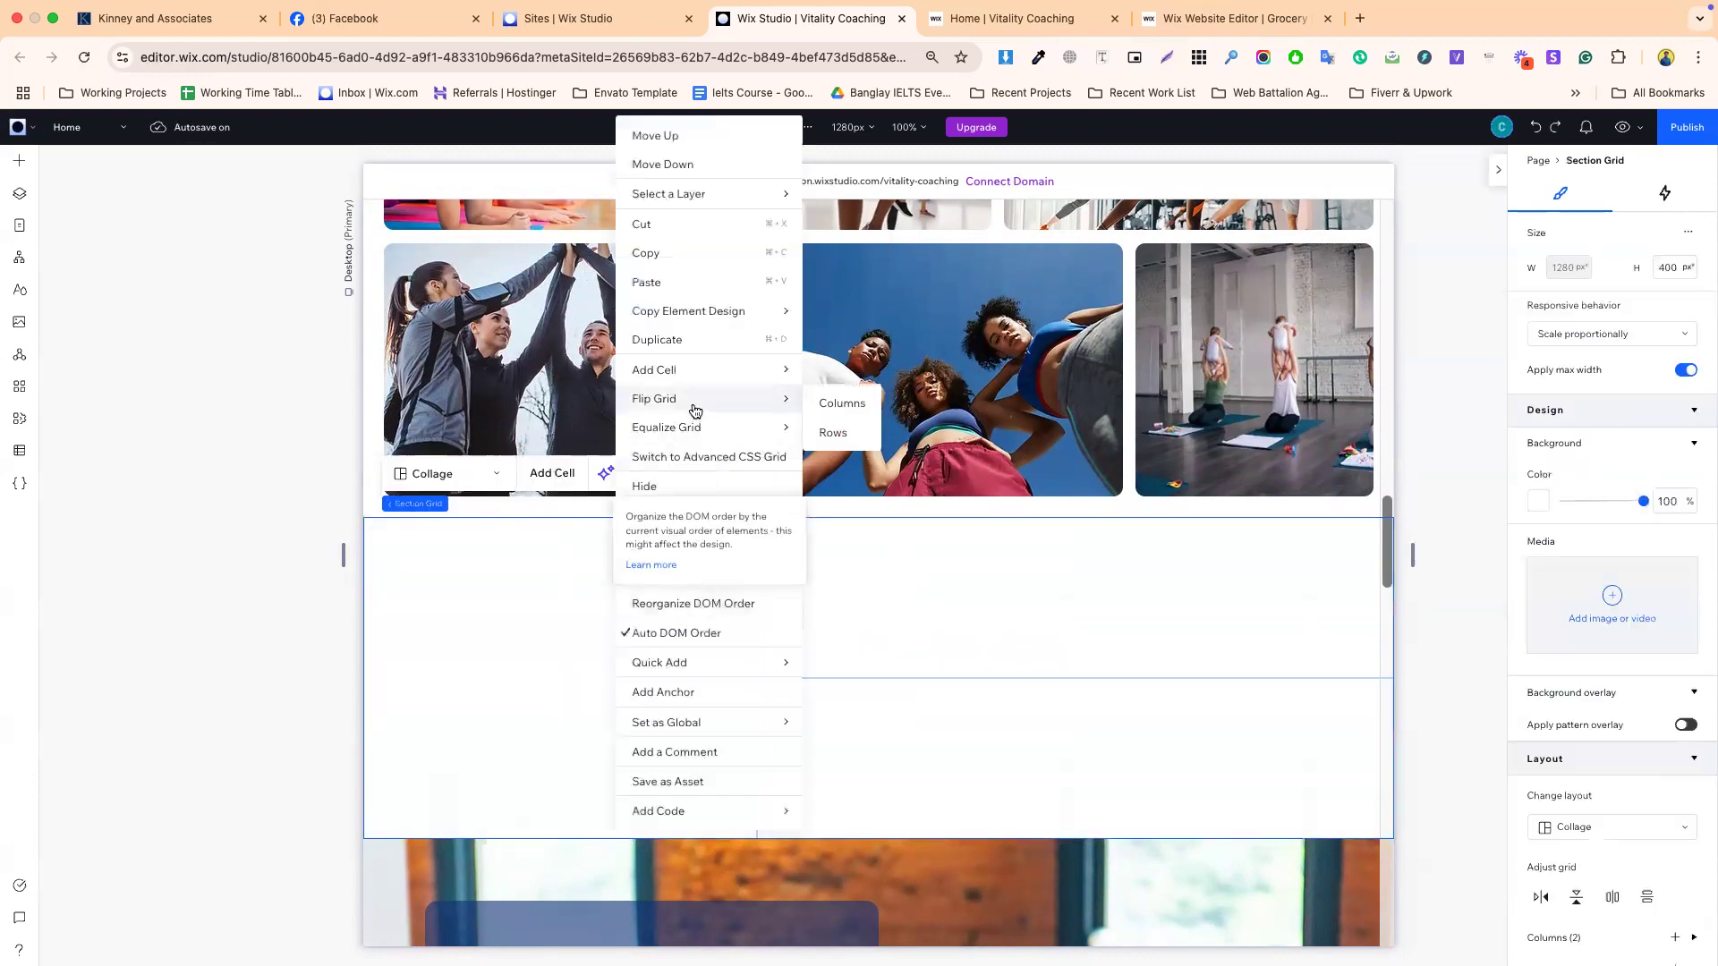
mouse_move(684, 373)
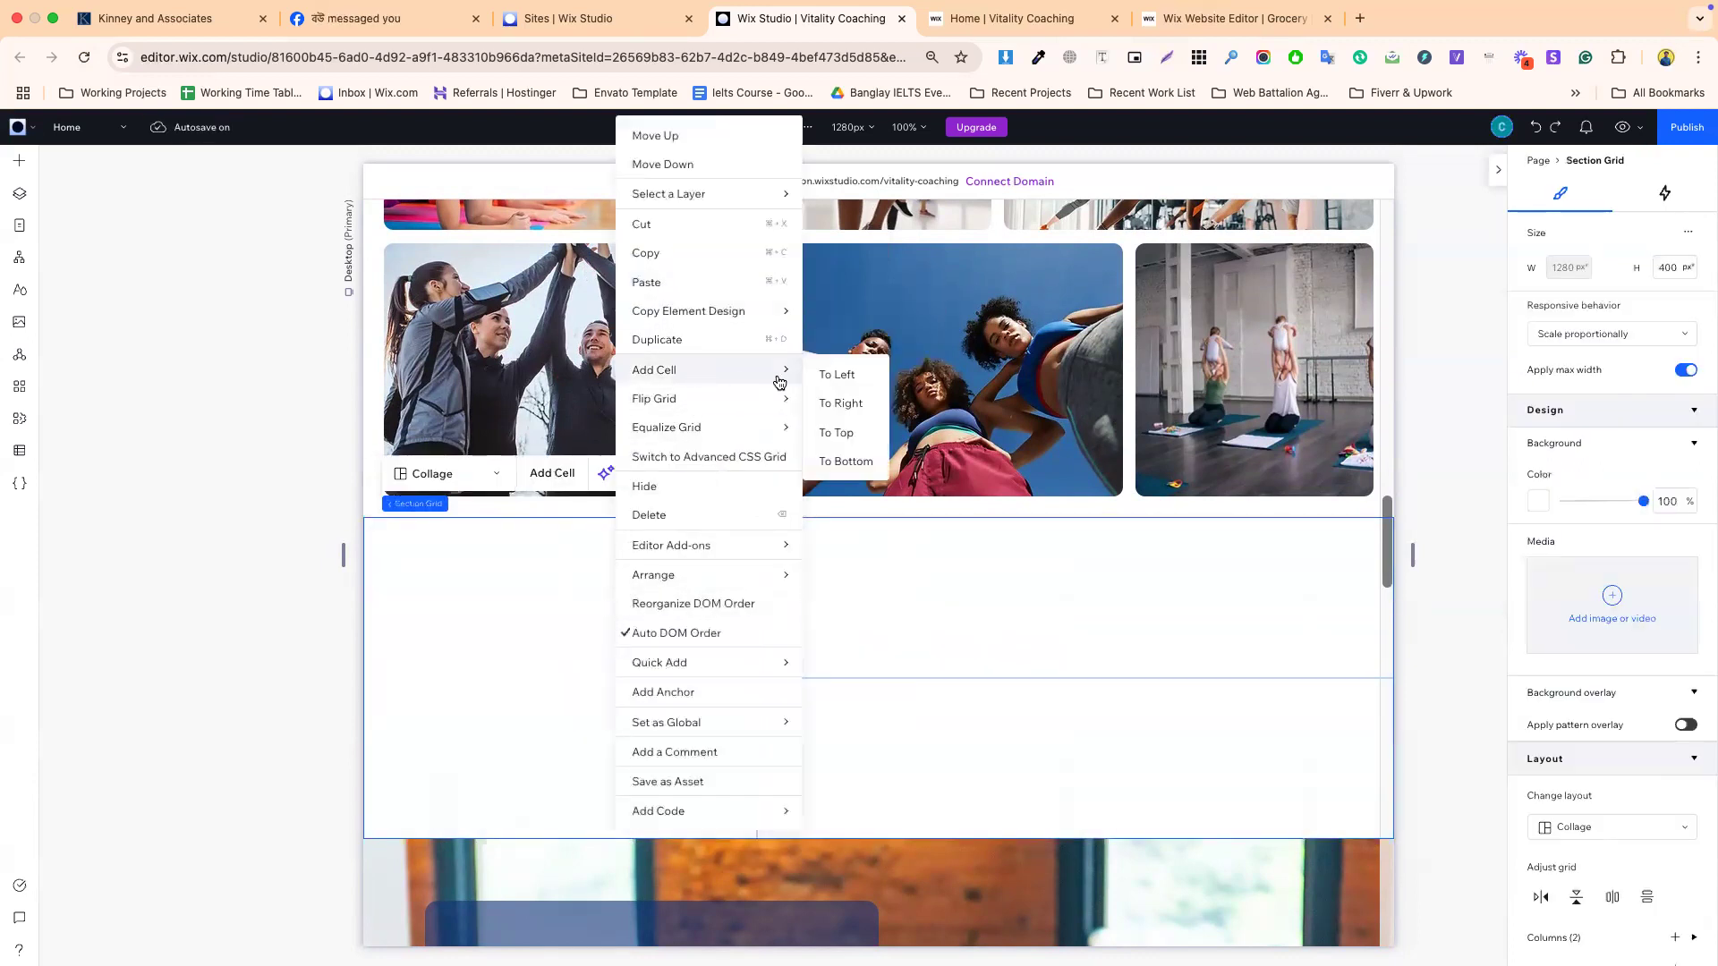
- Split the collage grid's tall first cell horizontally into two stacked cells
left_click(536, 591)
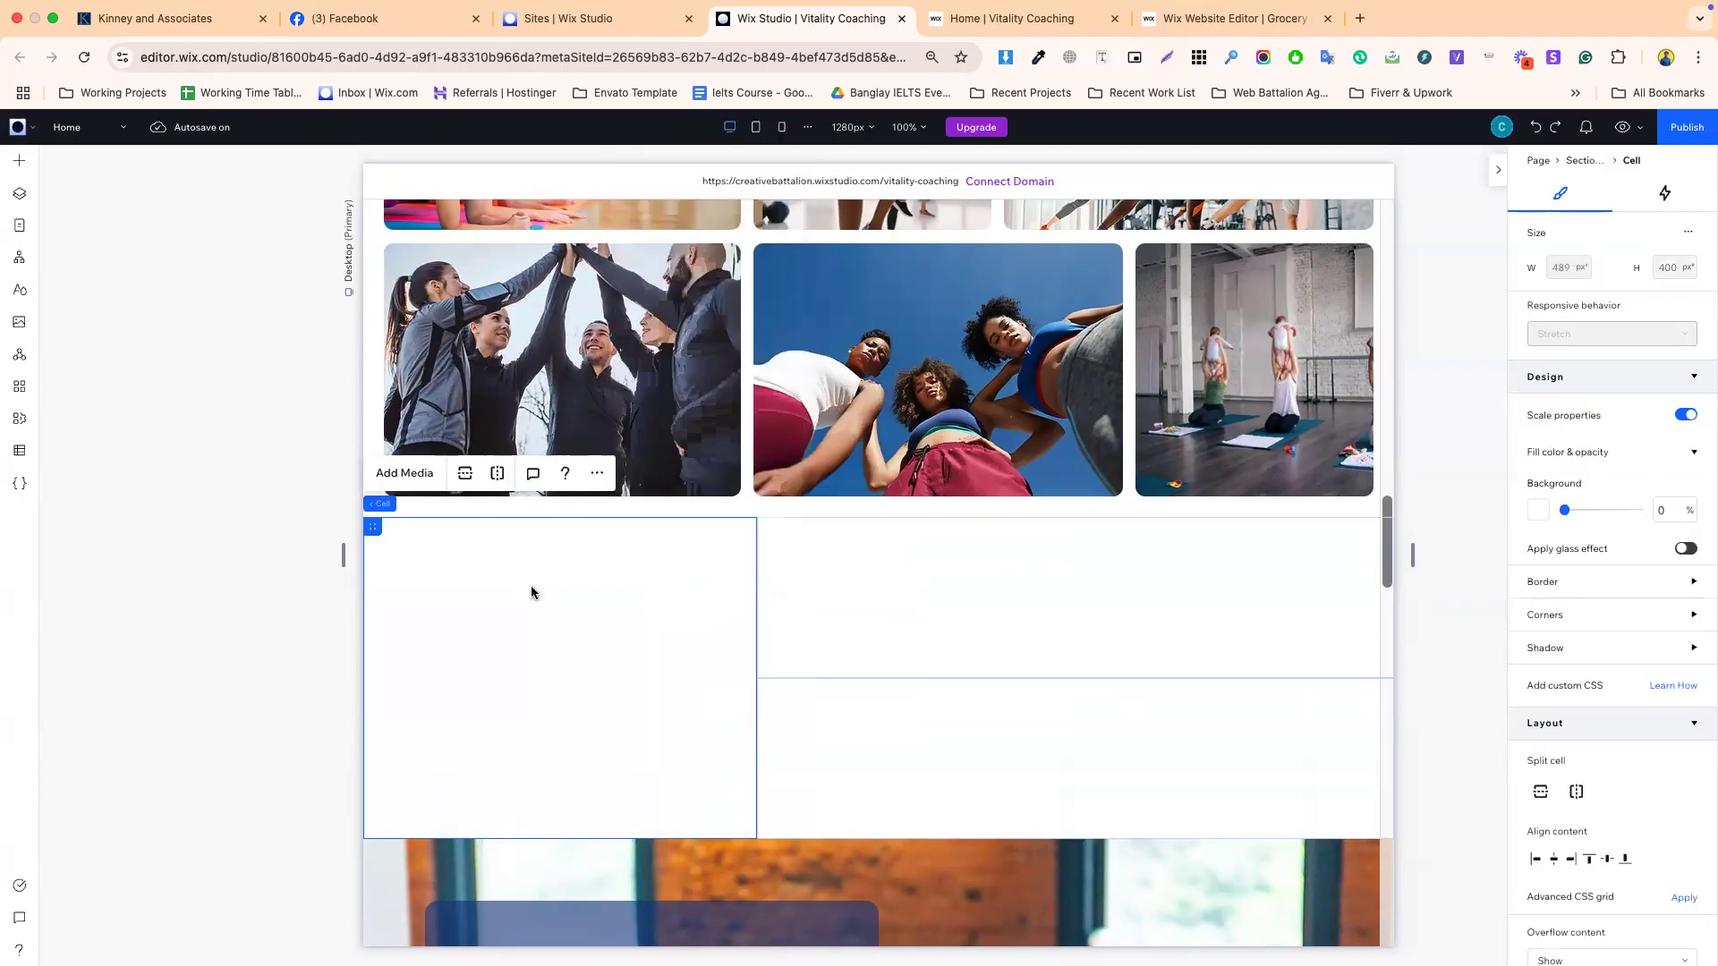
right_click(532, 592)
mouse_move(638, 231)
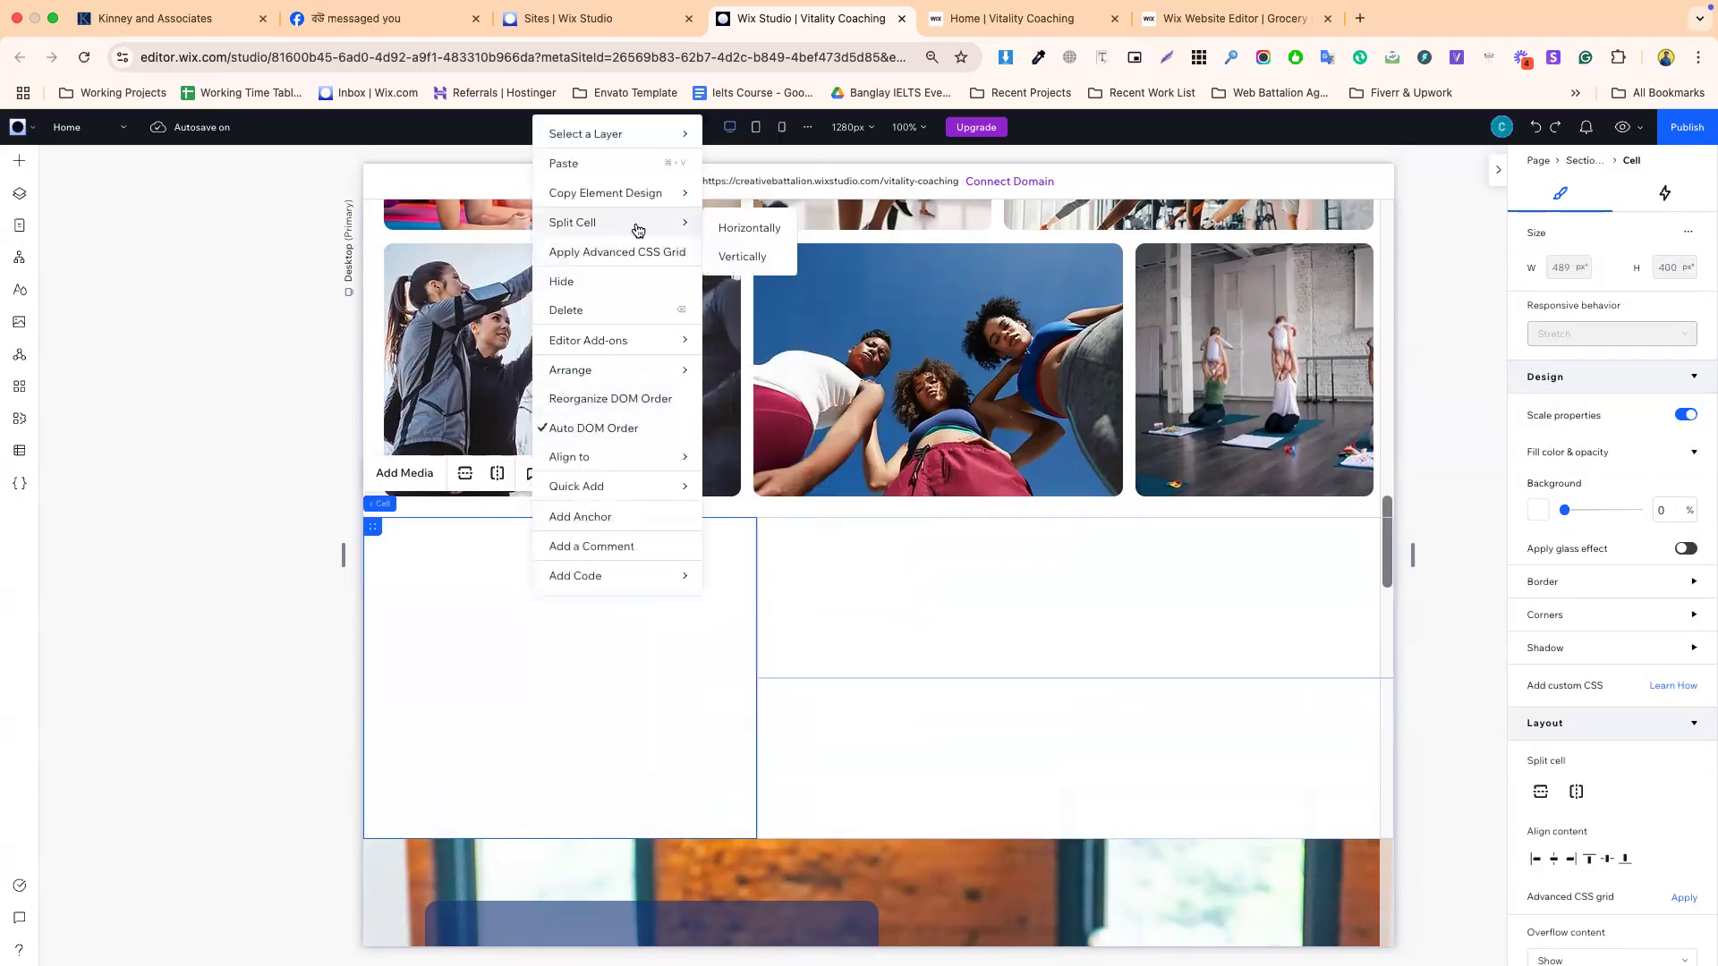
left_click(748, 228)
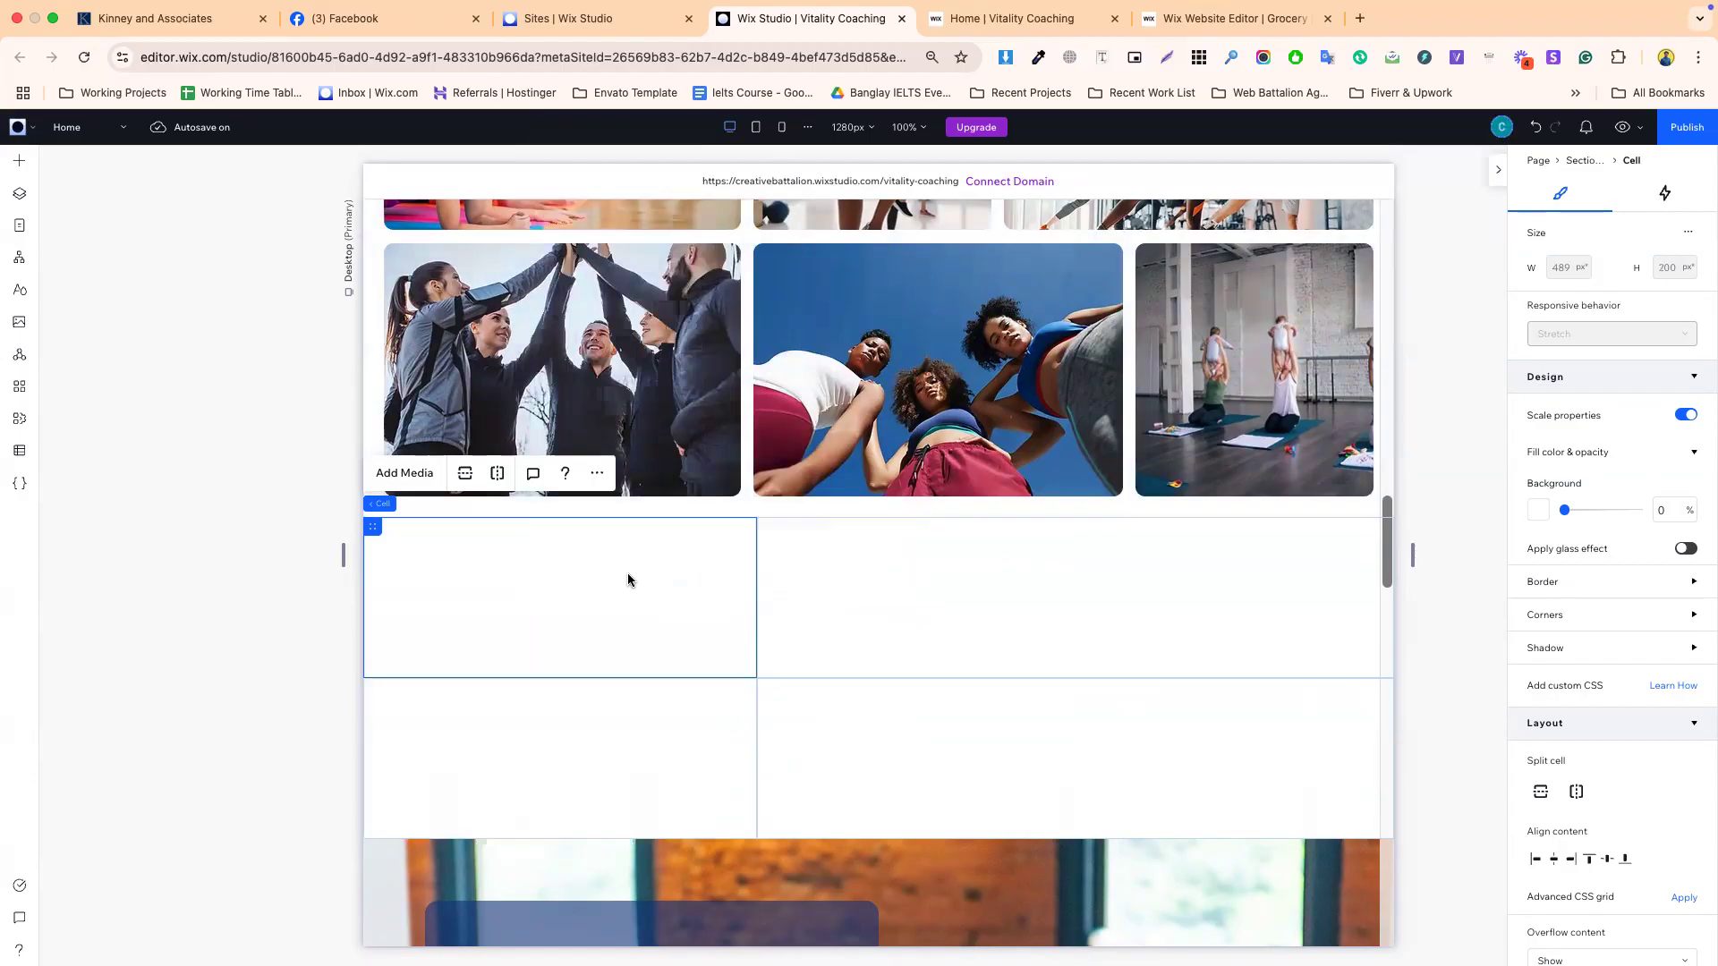
- Split the lower-right cell vertically and shift its divider to the gap between the second and third photos of the gallery's second row
left_click(825, 741)
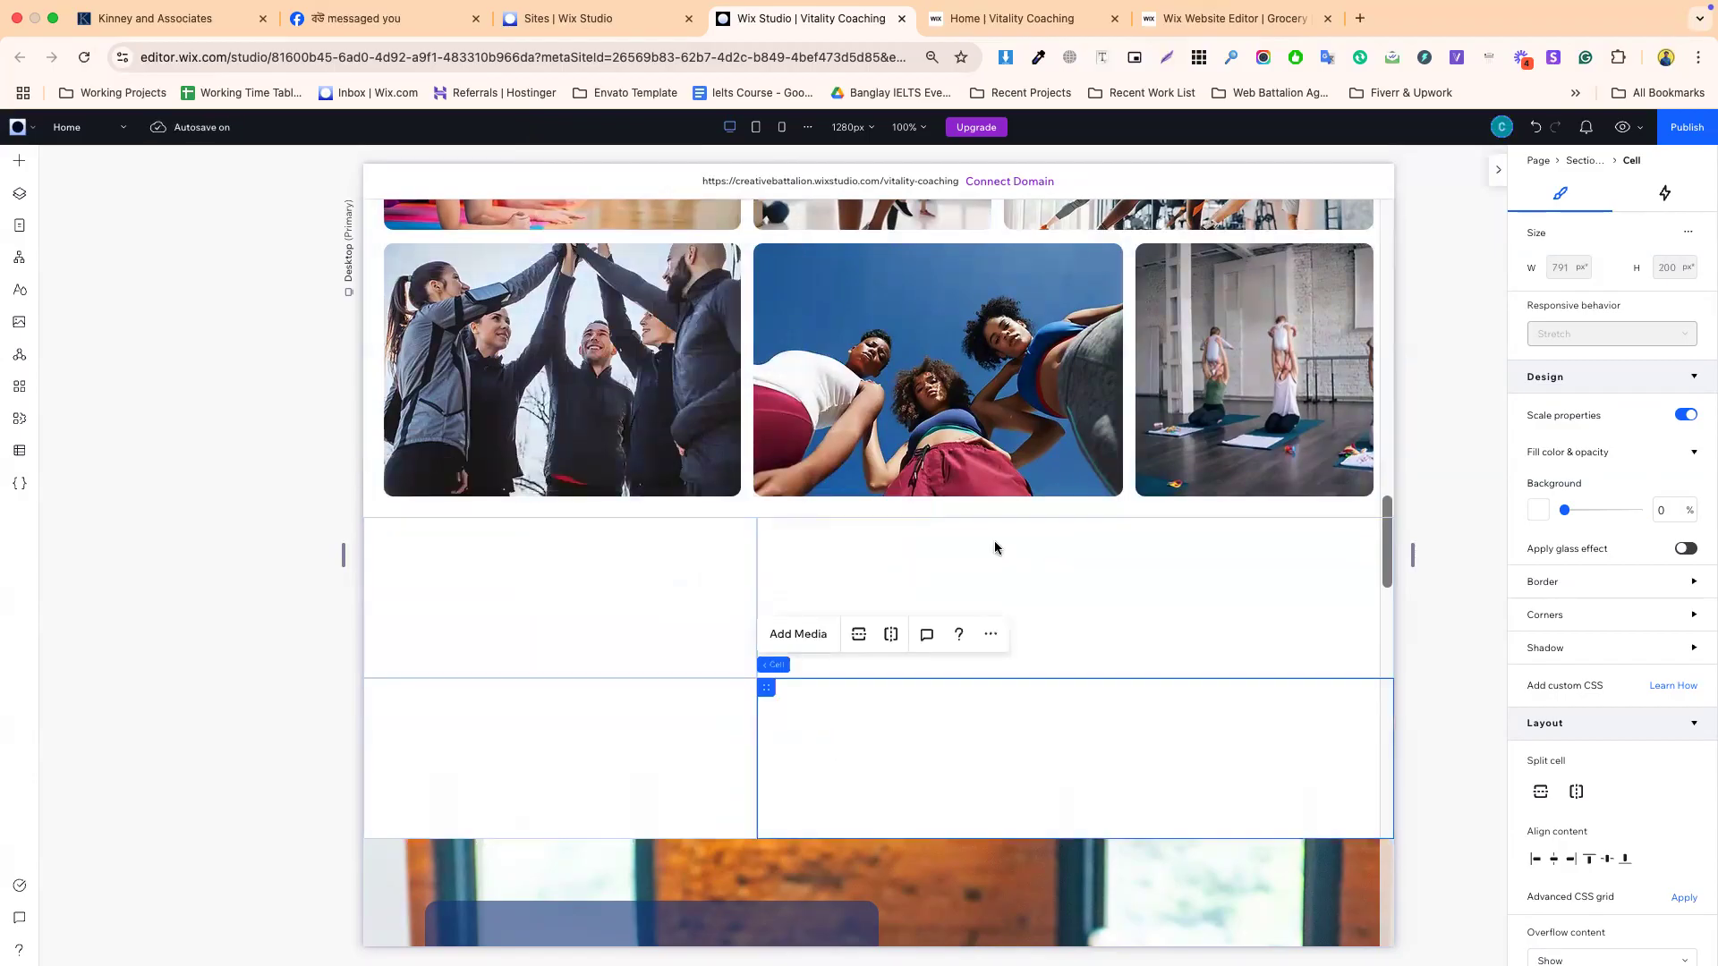
right_click(936, 737)
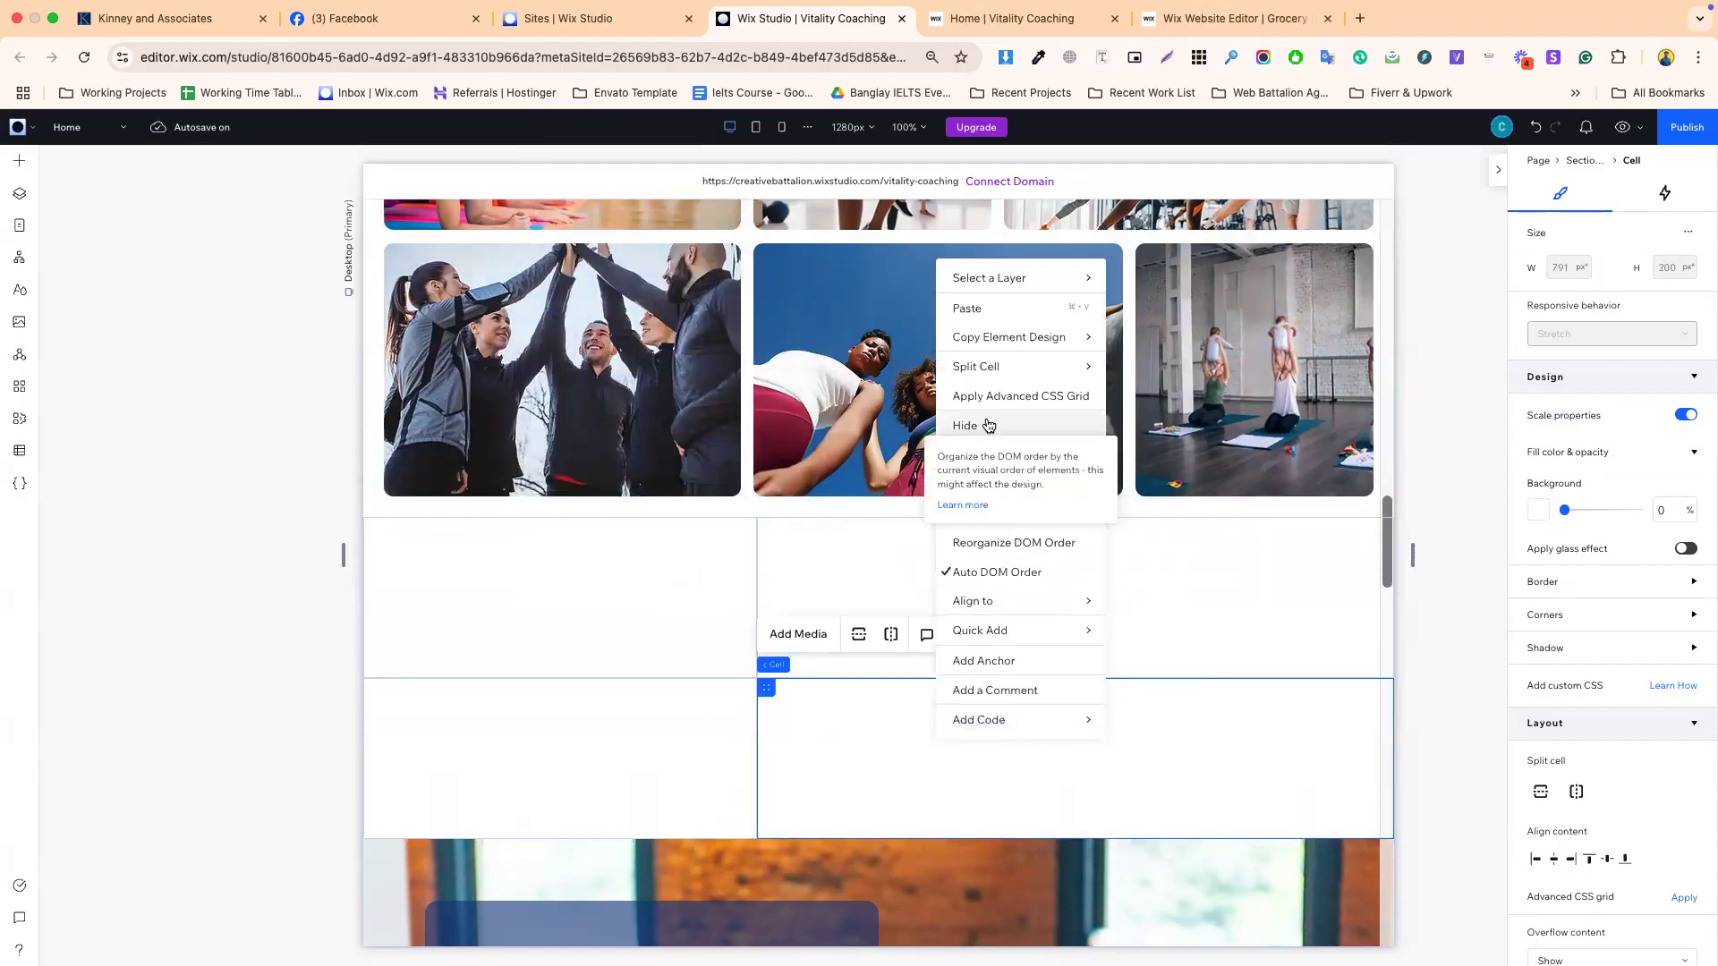
mouse_move(975, 374)
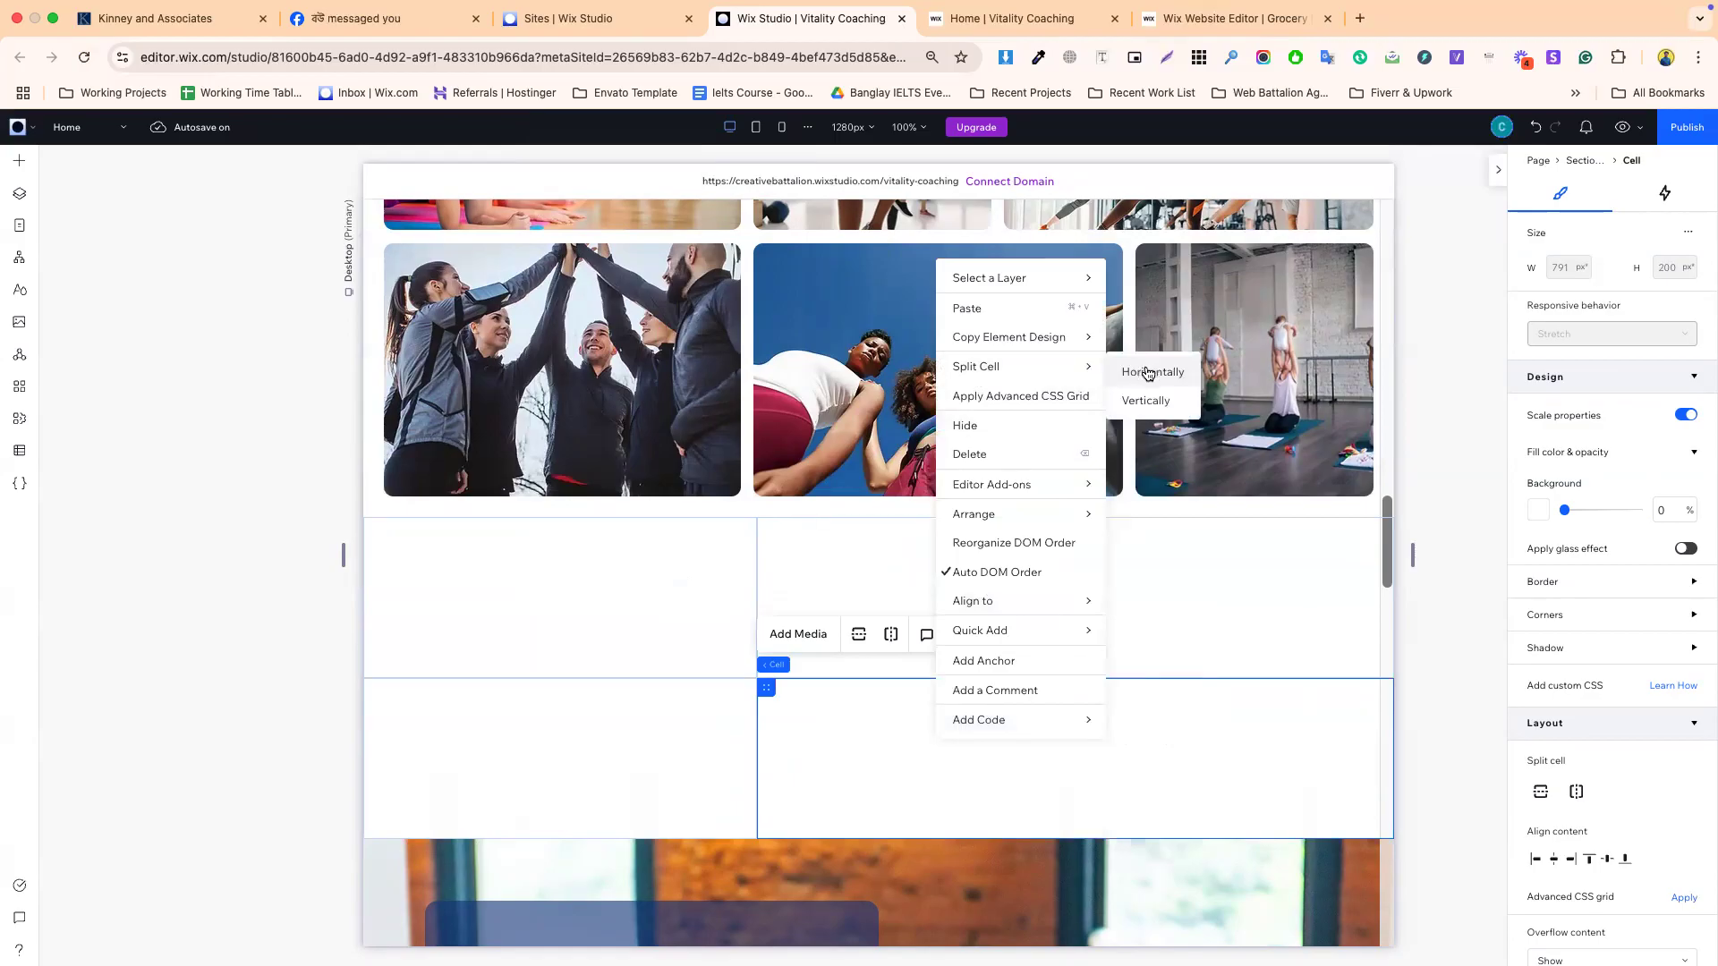
left_click(1143, 405)
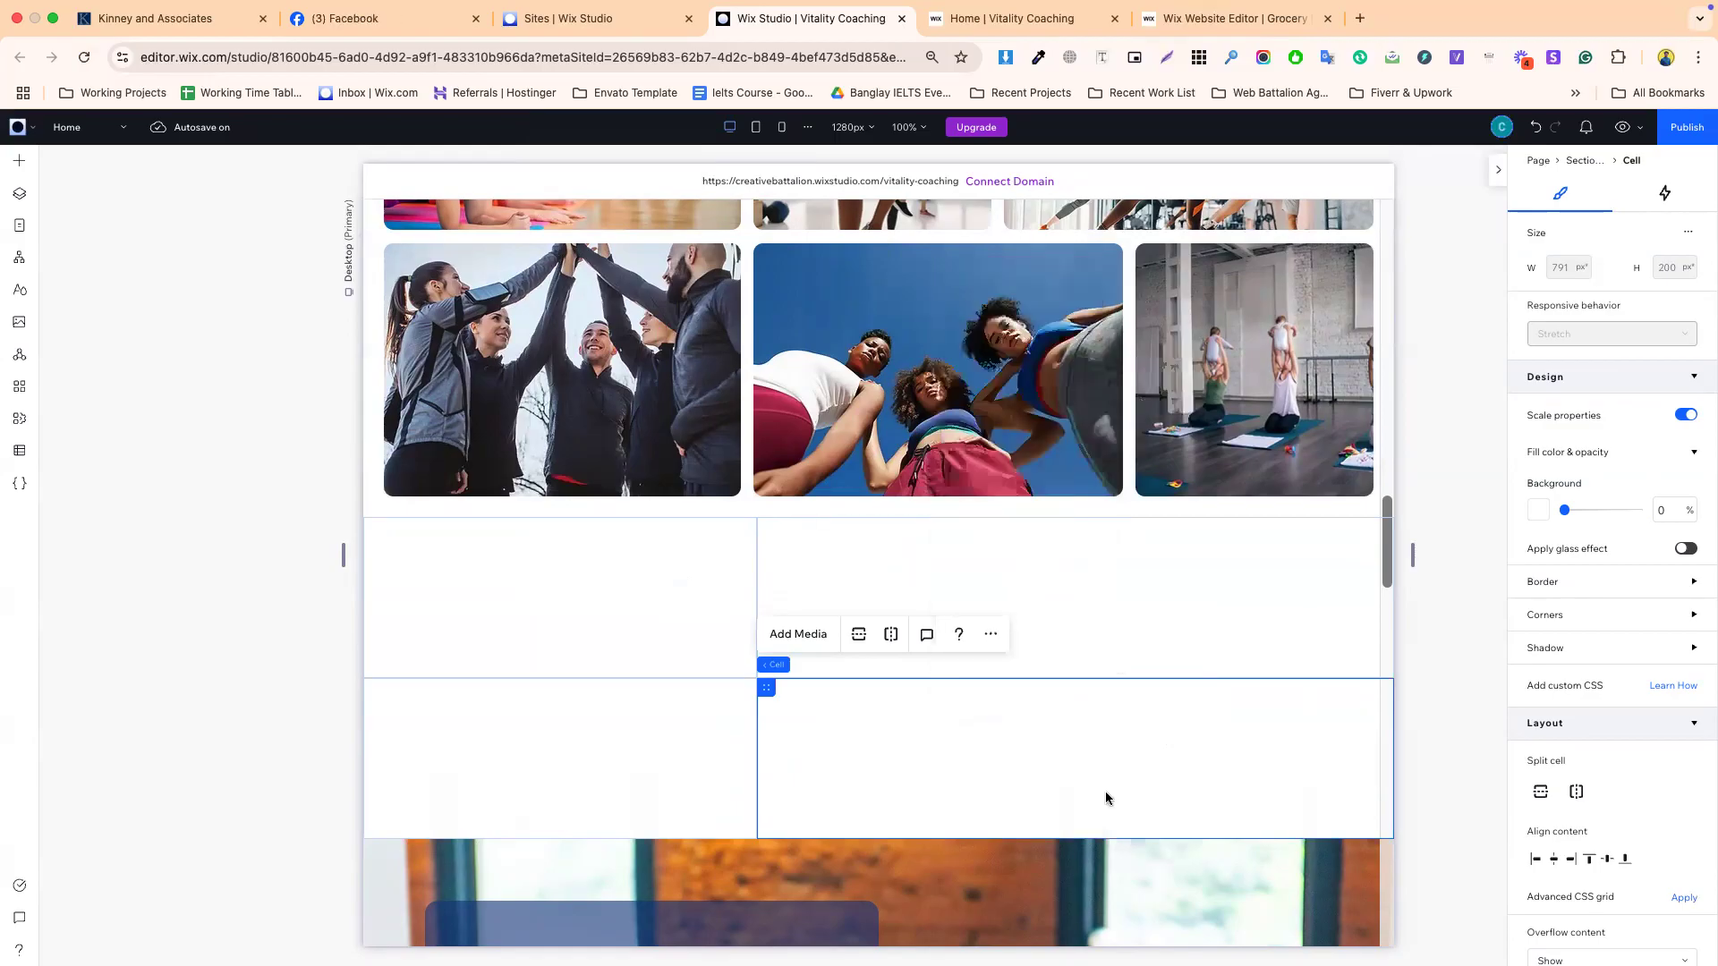
left_click_drag(1078, 755, 1144, 757)
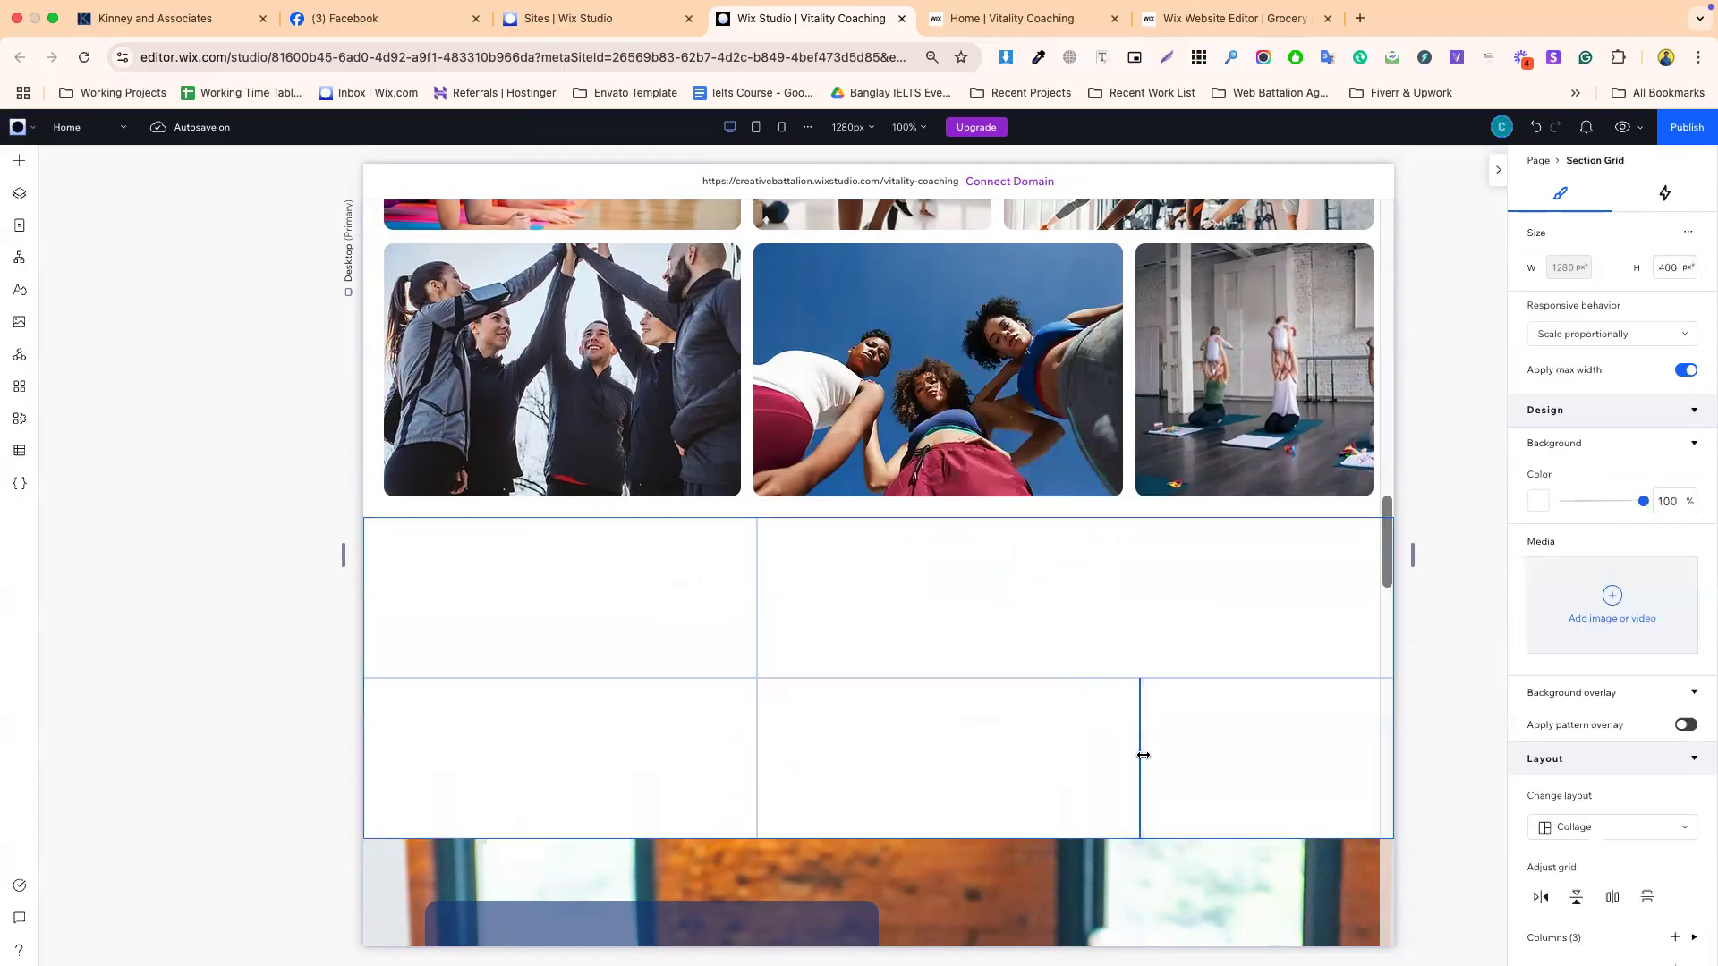
- Split the wide upper-right cell of the empty grid vertically and shift the second column divider so the middle cells are about 504 px wide
left_click(1043, 581)
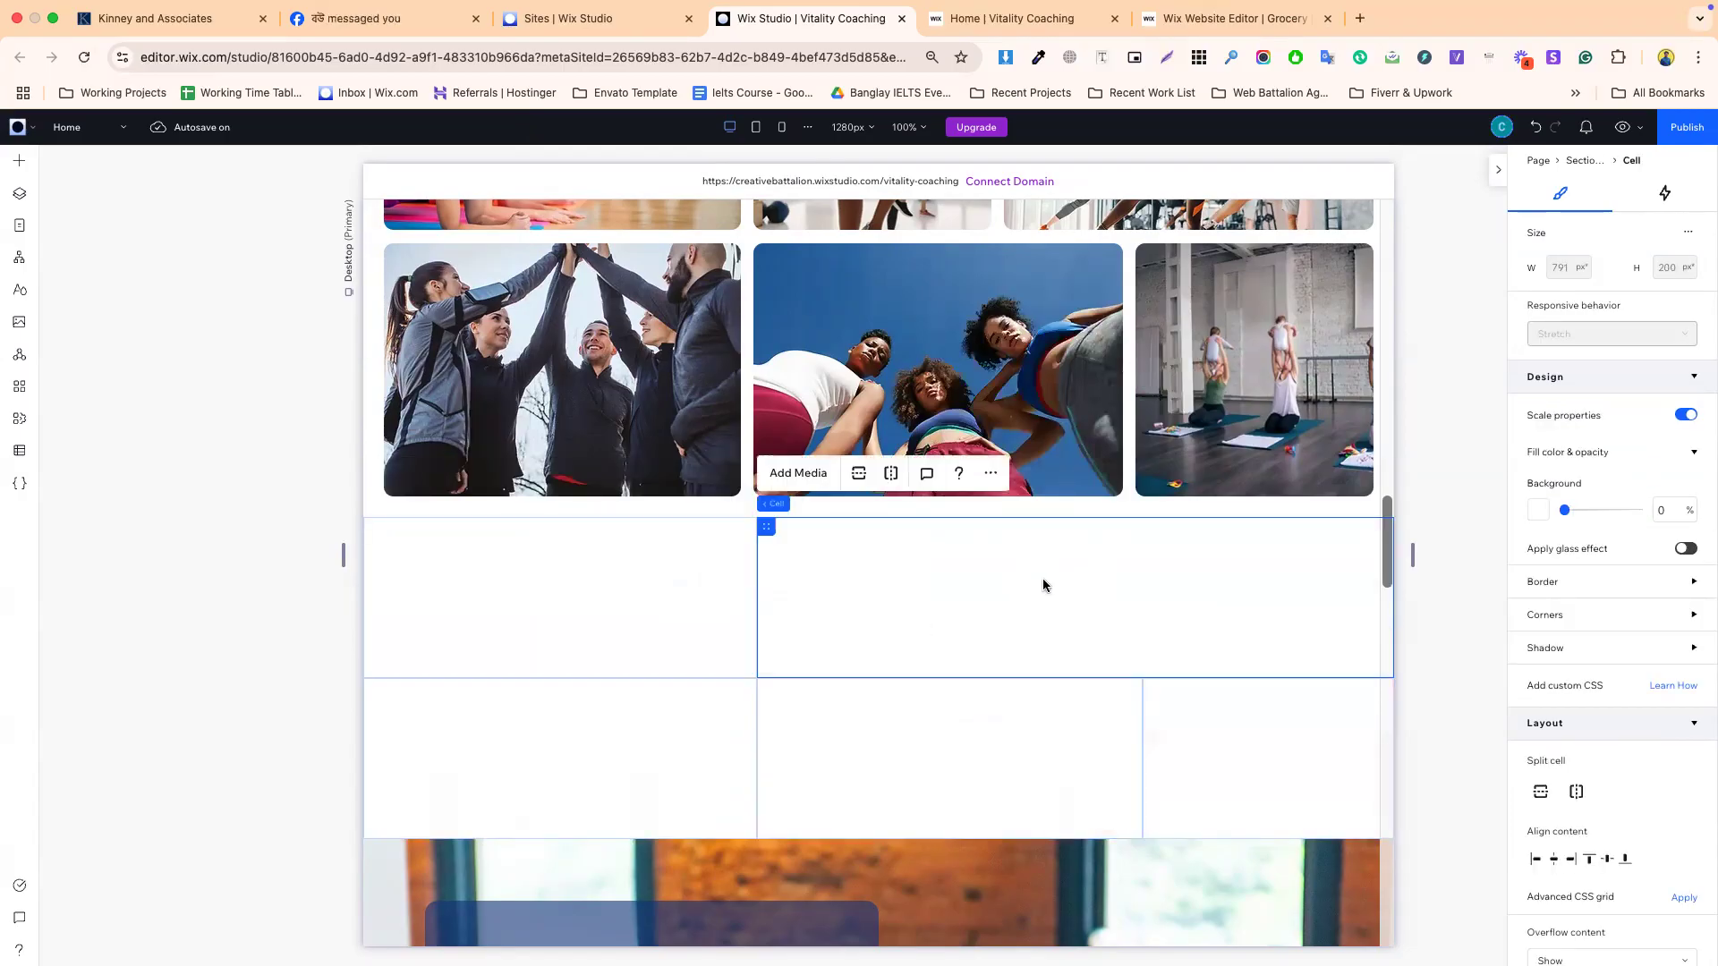
right_click(1043, 585)
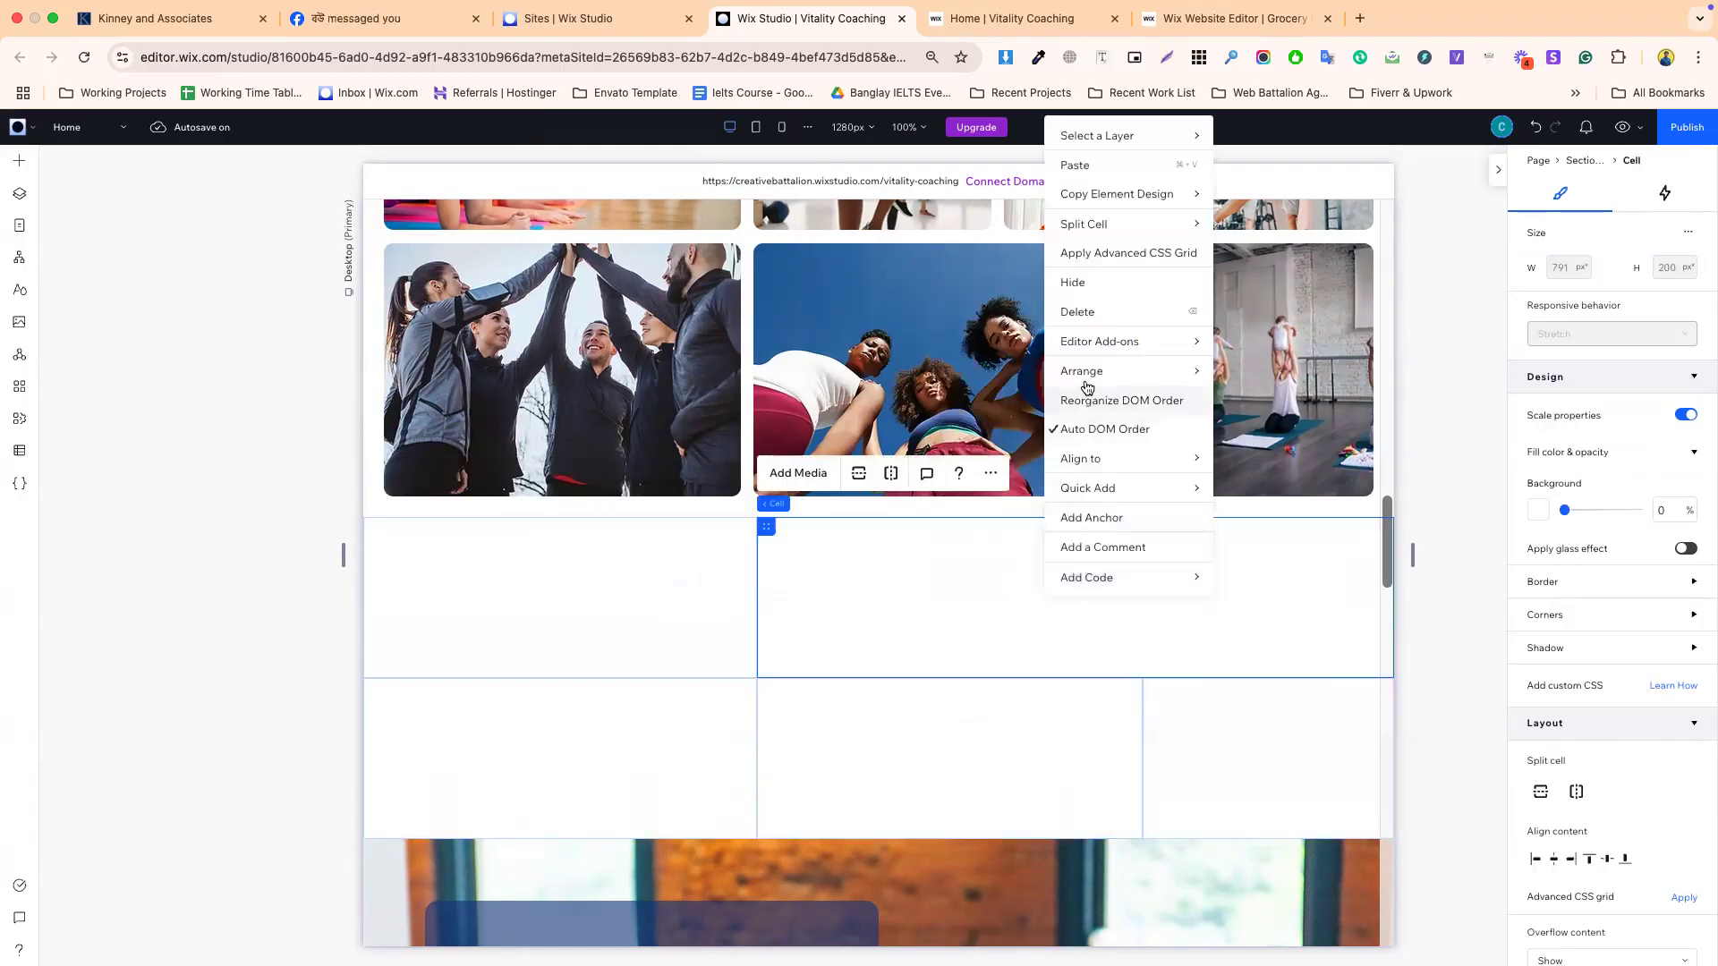
mouse_move(1167, 223)
left_click(1252, 257)
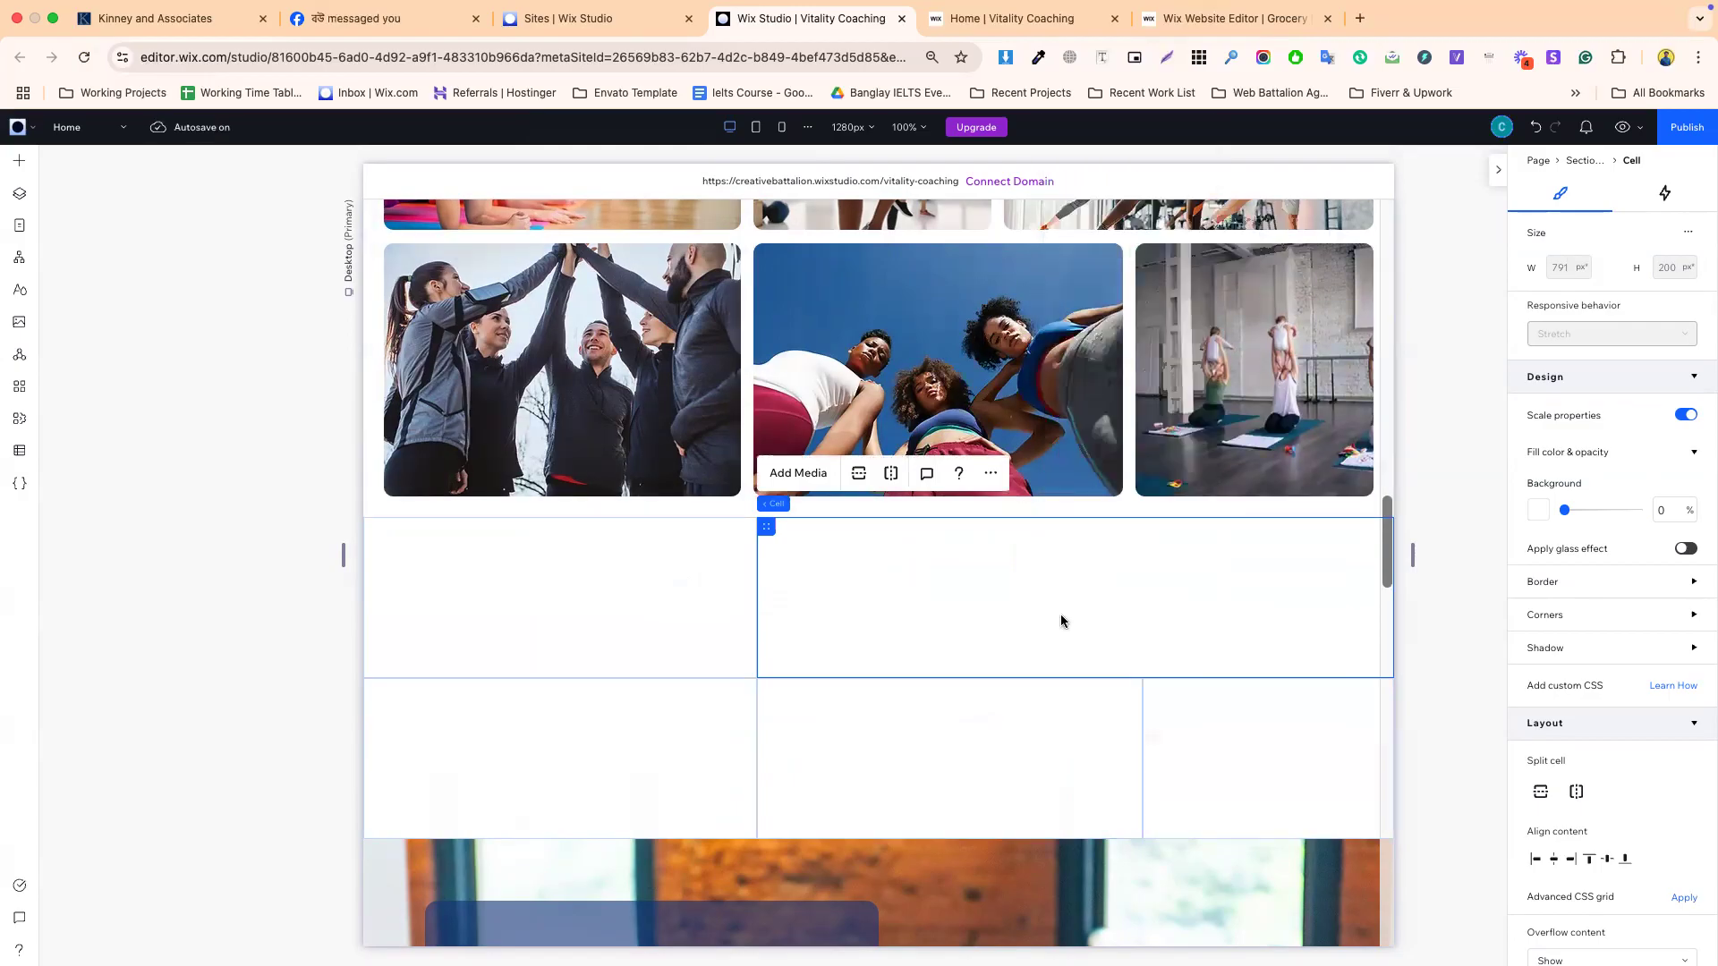
mouse_move(1139, 614)
left_mouse_down()
mouse_move(994, 612)
mouse_move(1108, 616)
left_mouse_up()
left_click(1082, 741)
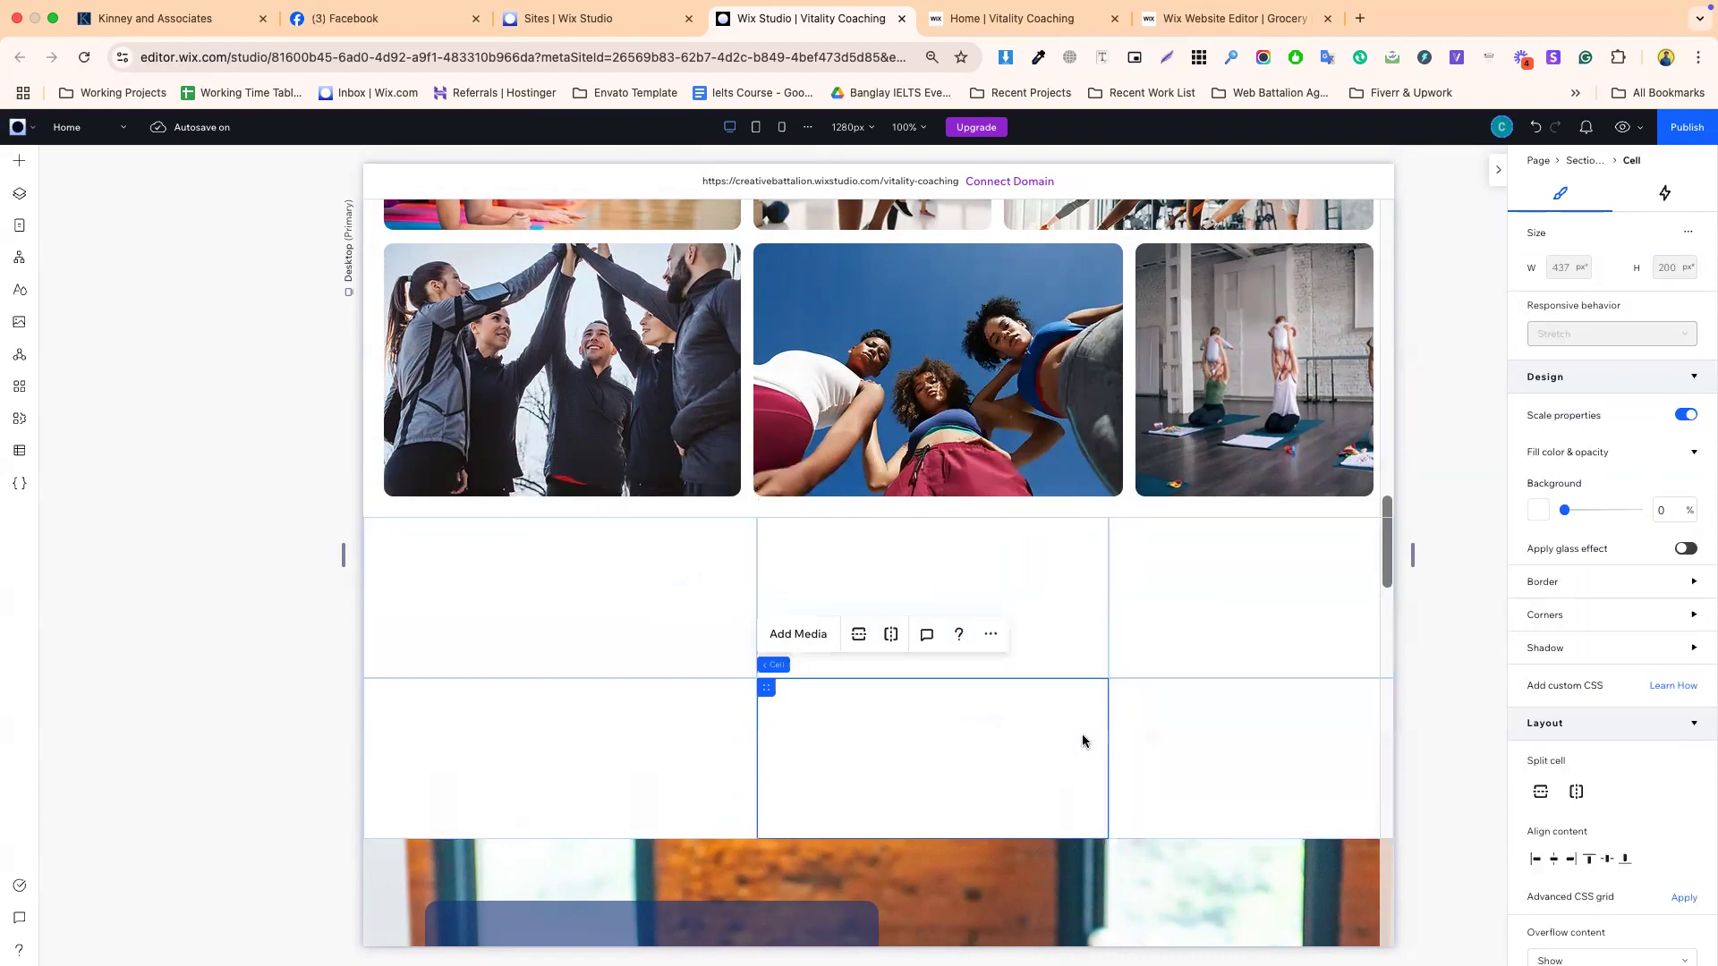
left_click_drag(1108, 717, 1162, 716)
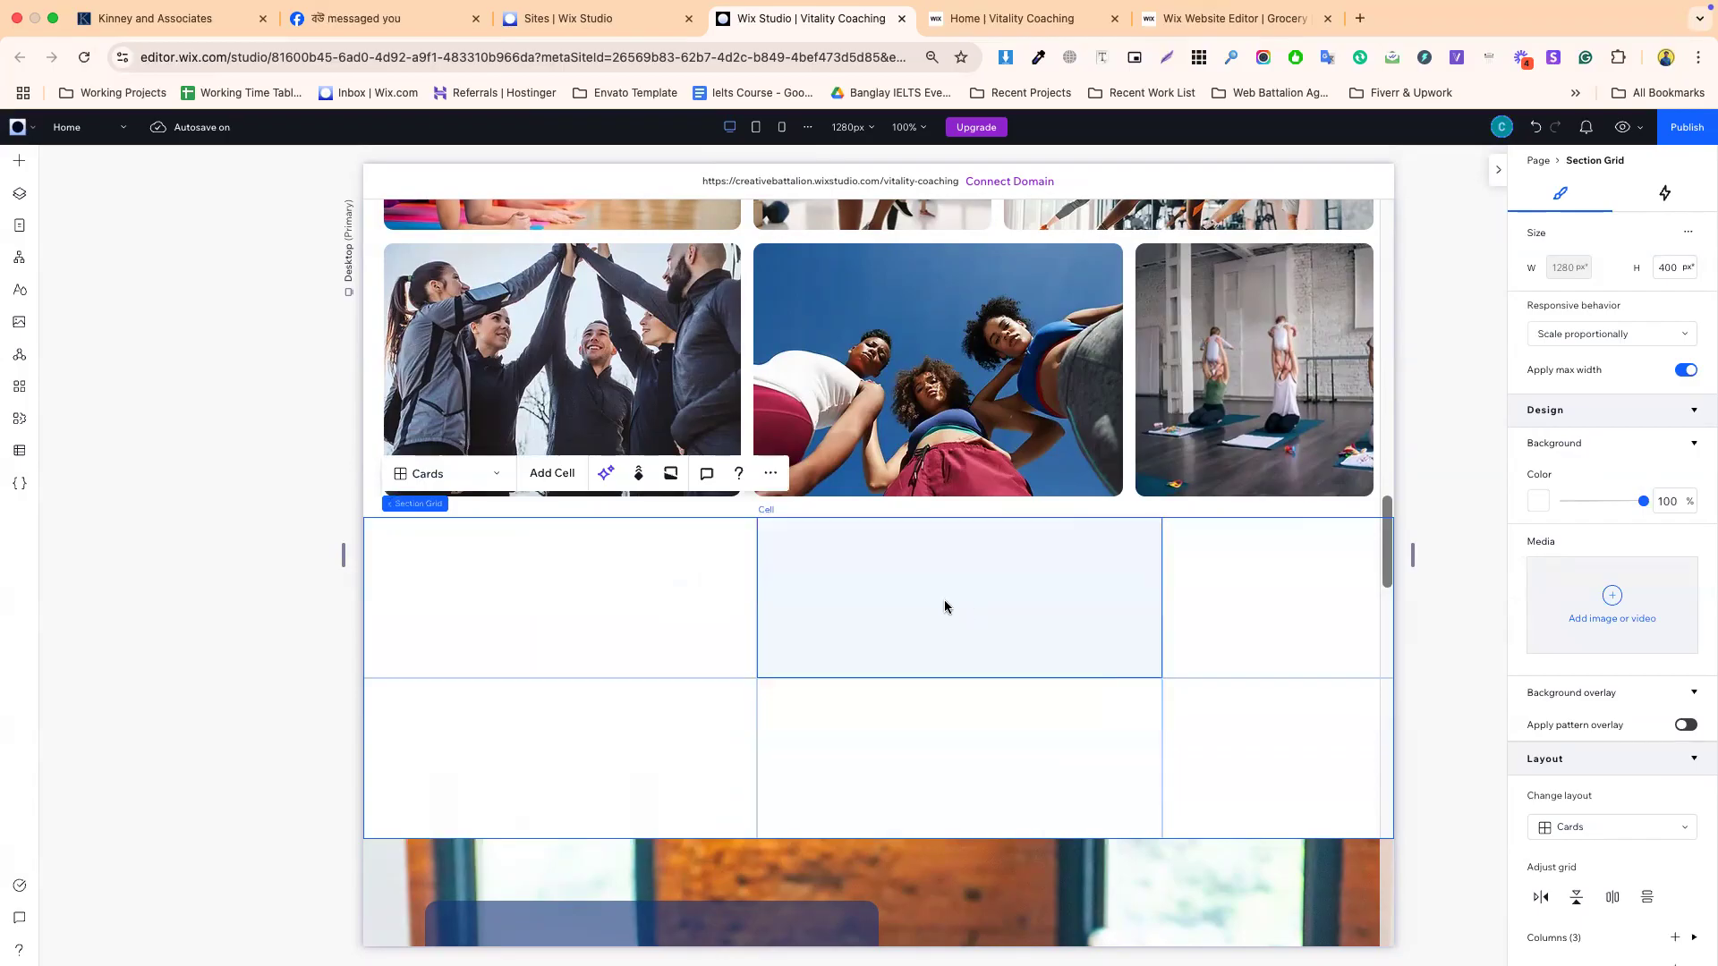
- Set the empty grid's responsive behavior to Fixed height like the gallery's, and shift its second divider to the edge of the gallery's lower middle photo
scroll(859, 651, "up", 3)
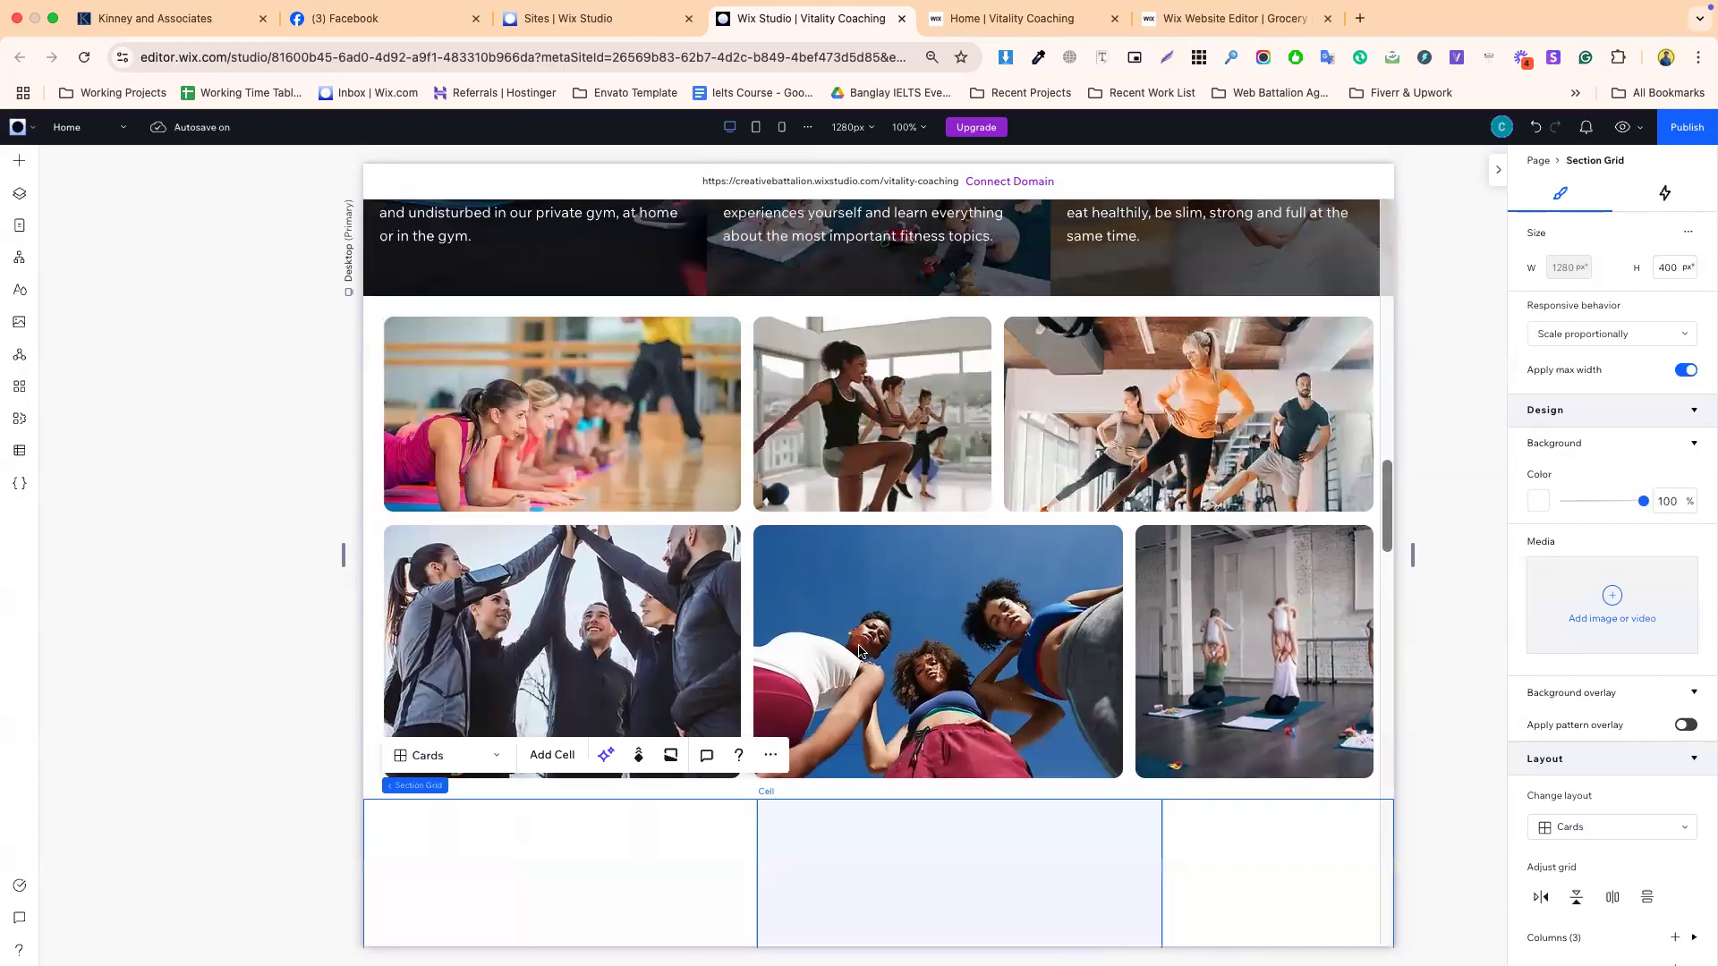
left_click(748, 519)
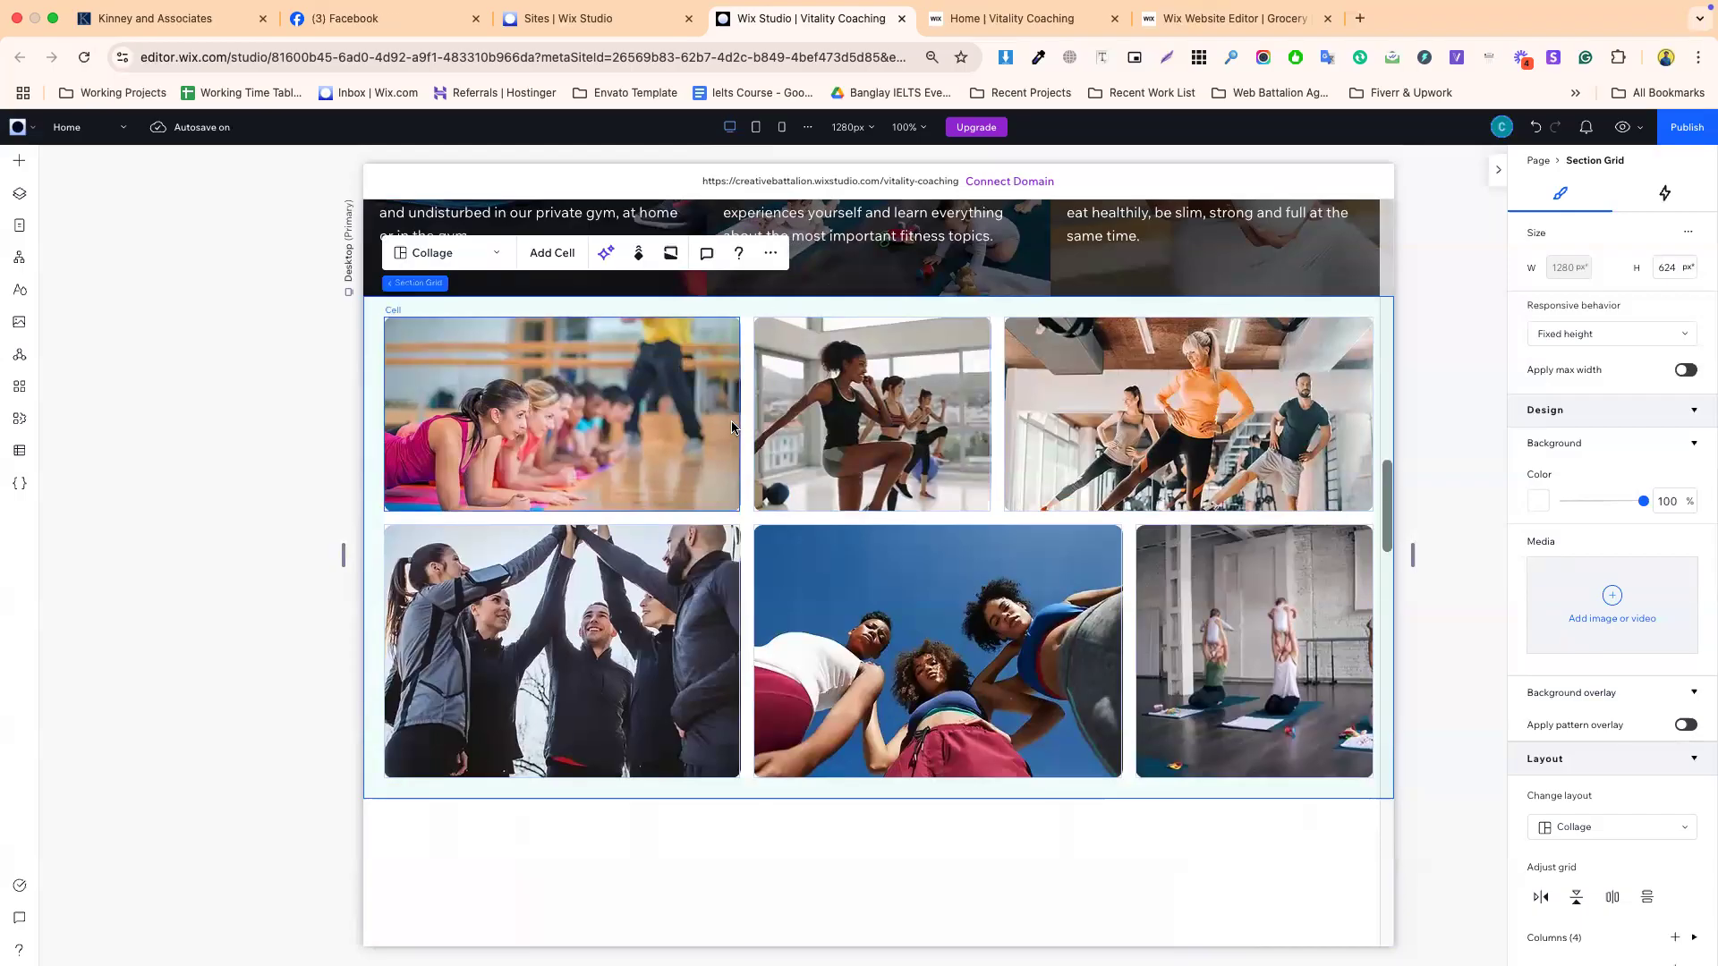
mouse_move(747, 419)
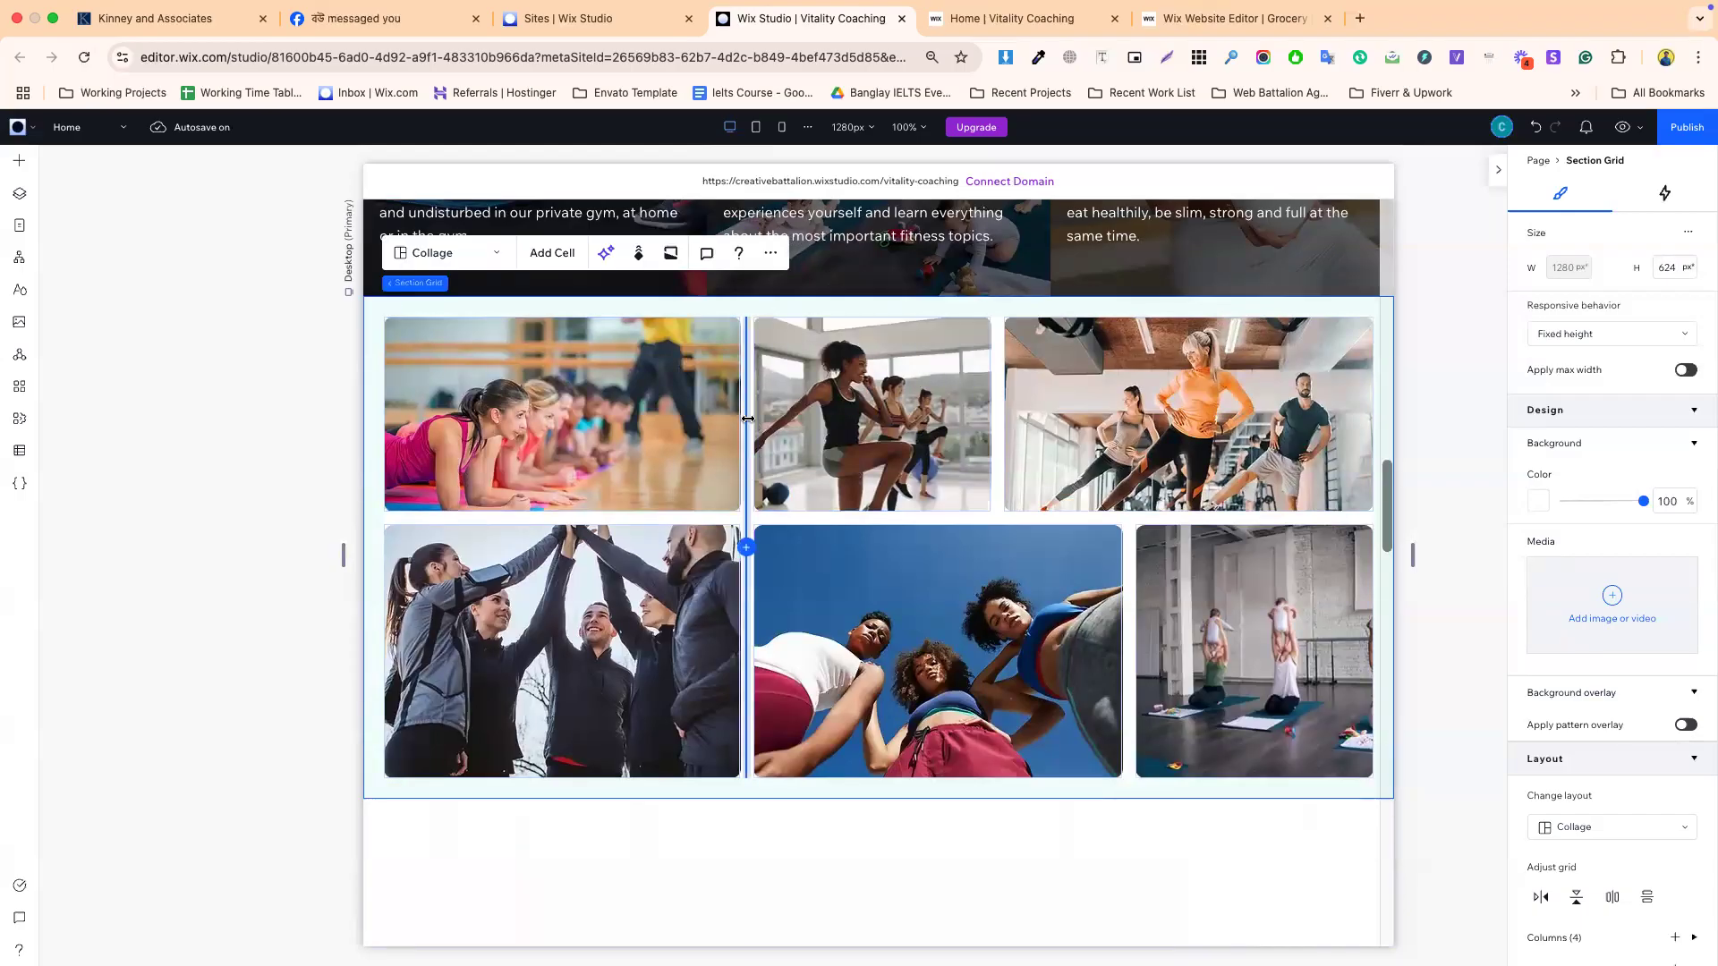
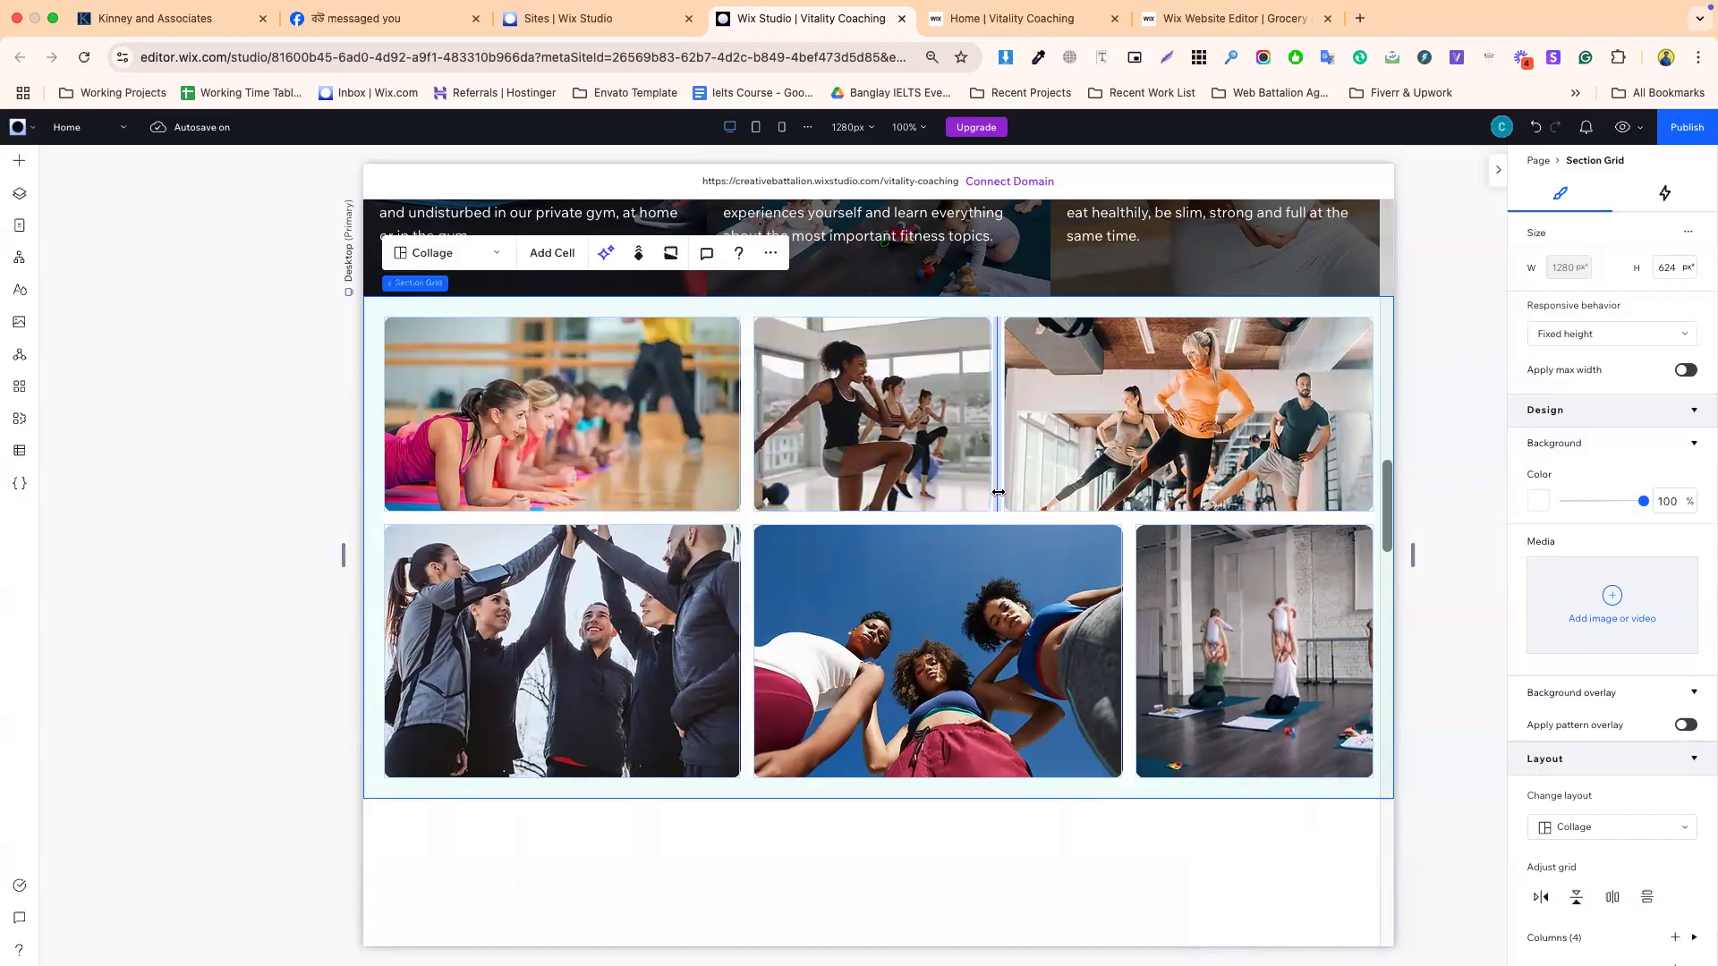
scroll(1020, 740, "down", 2)
left_click(1009, 727)
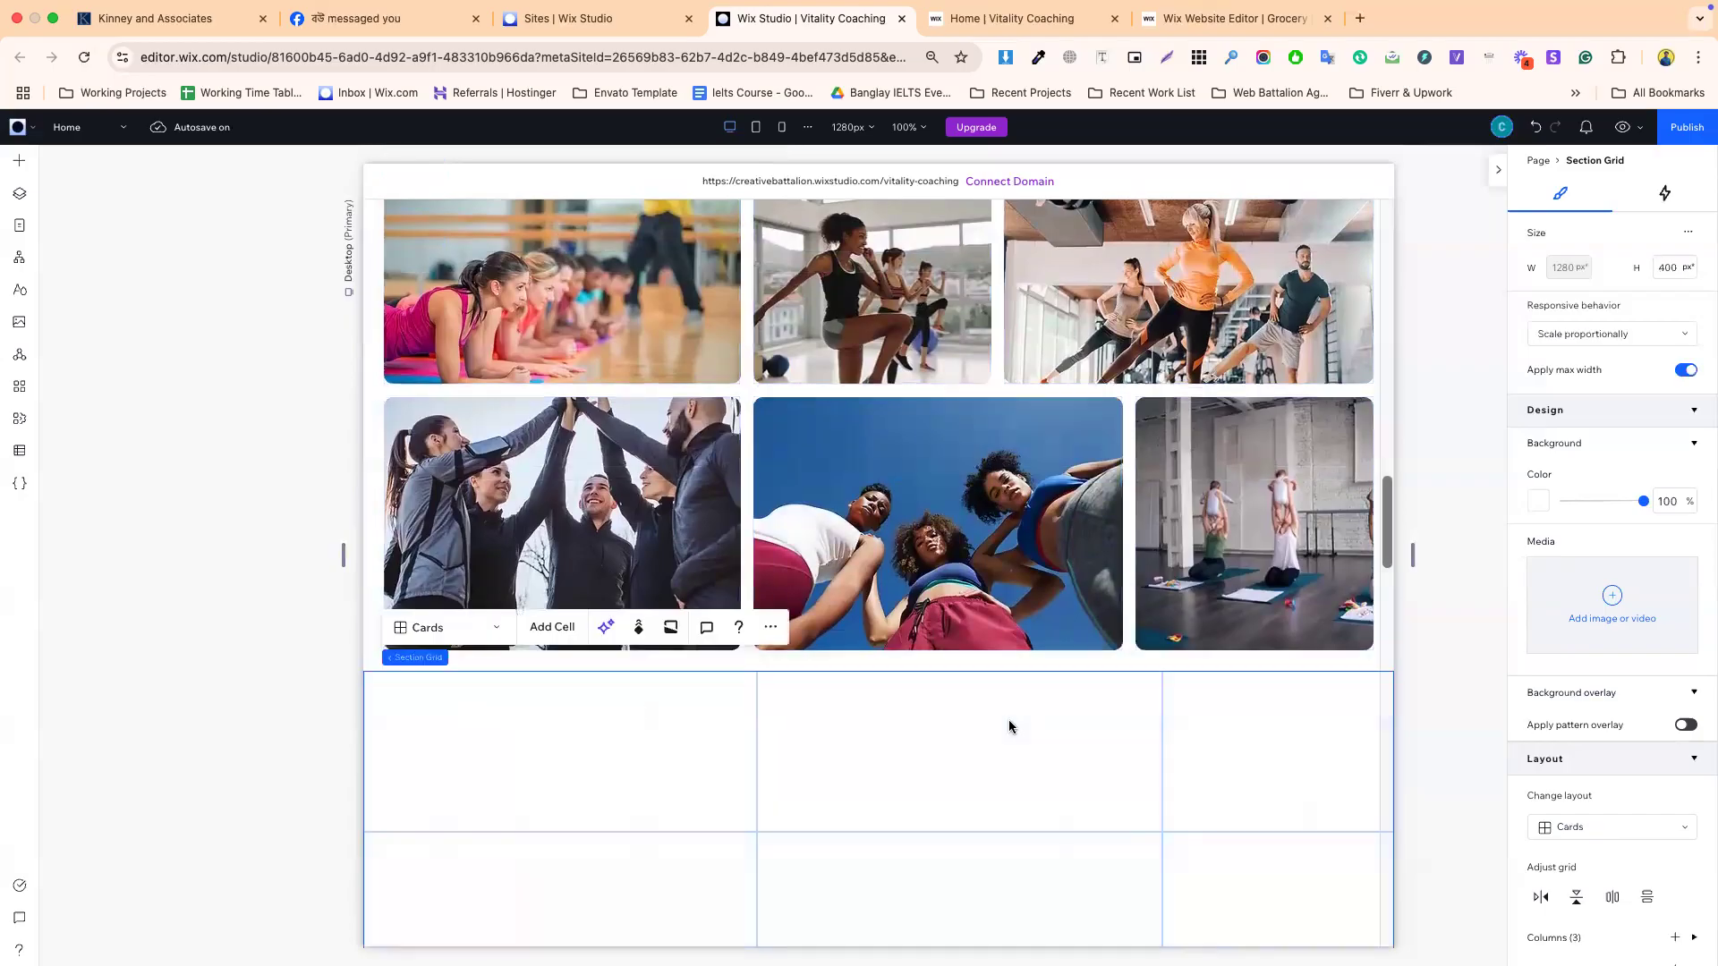
left_click(1584, 334)
left_click(1584, 367)
left_click(1043, 754)
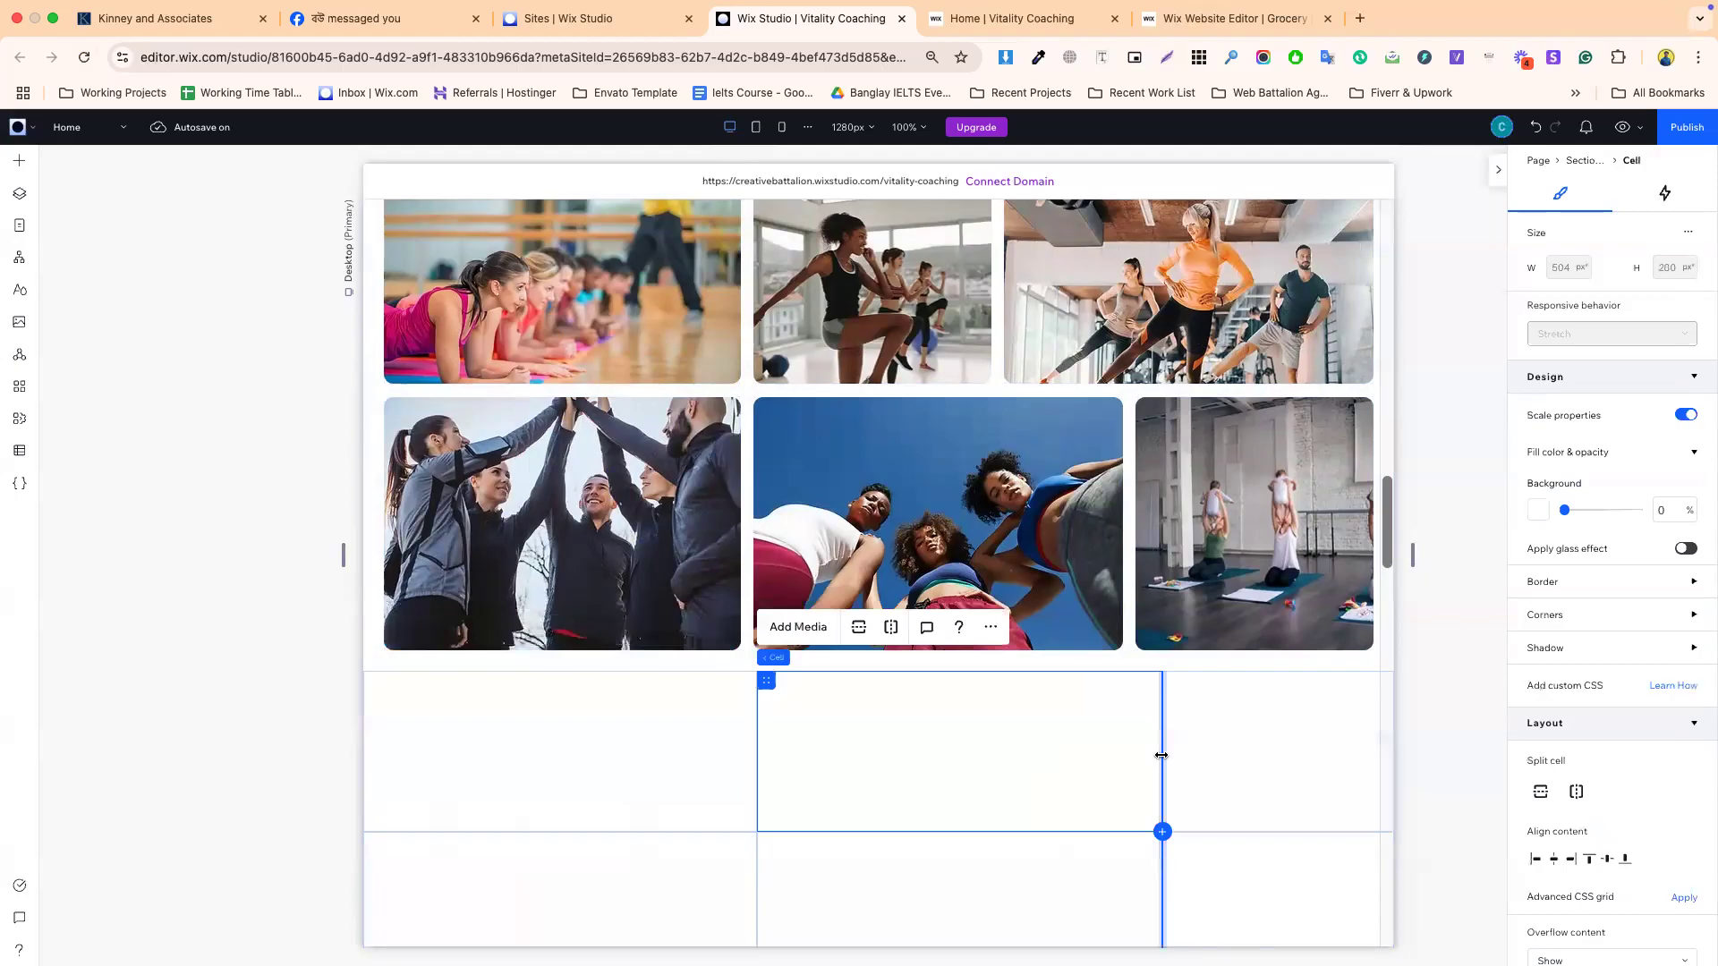
left_click_drag(1160, 756, 1120, 756)
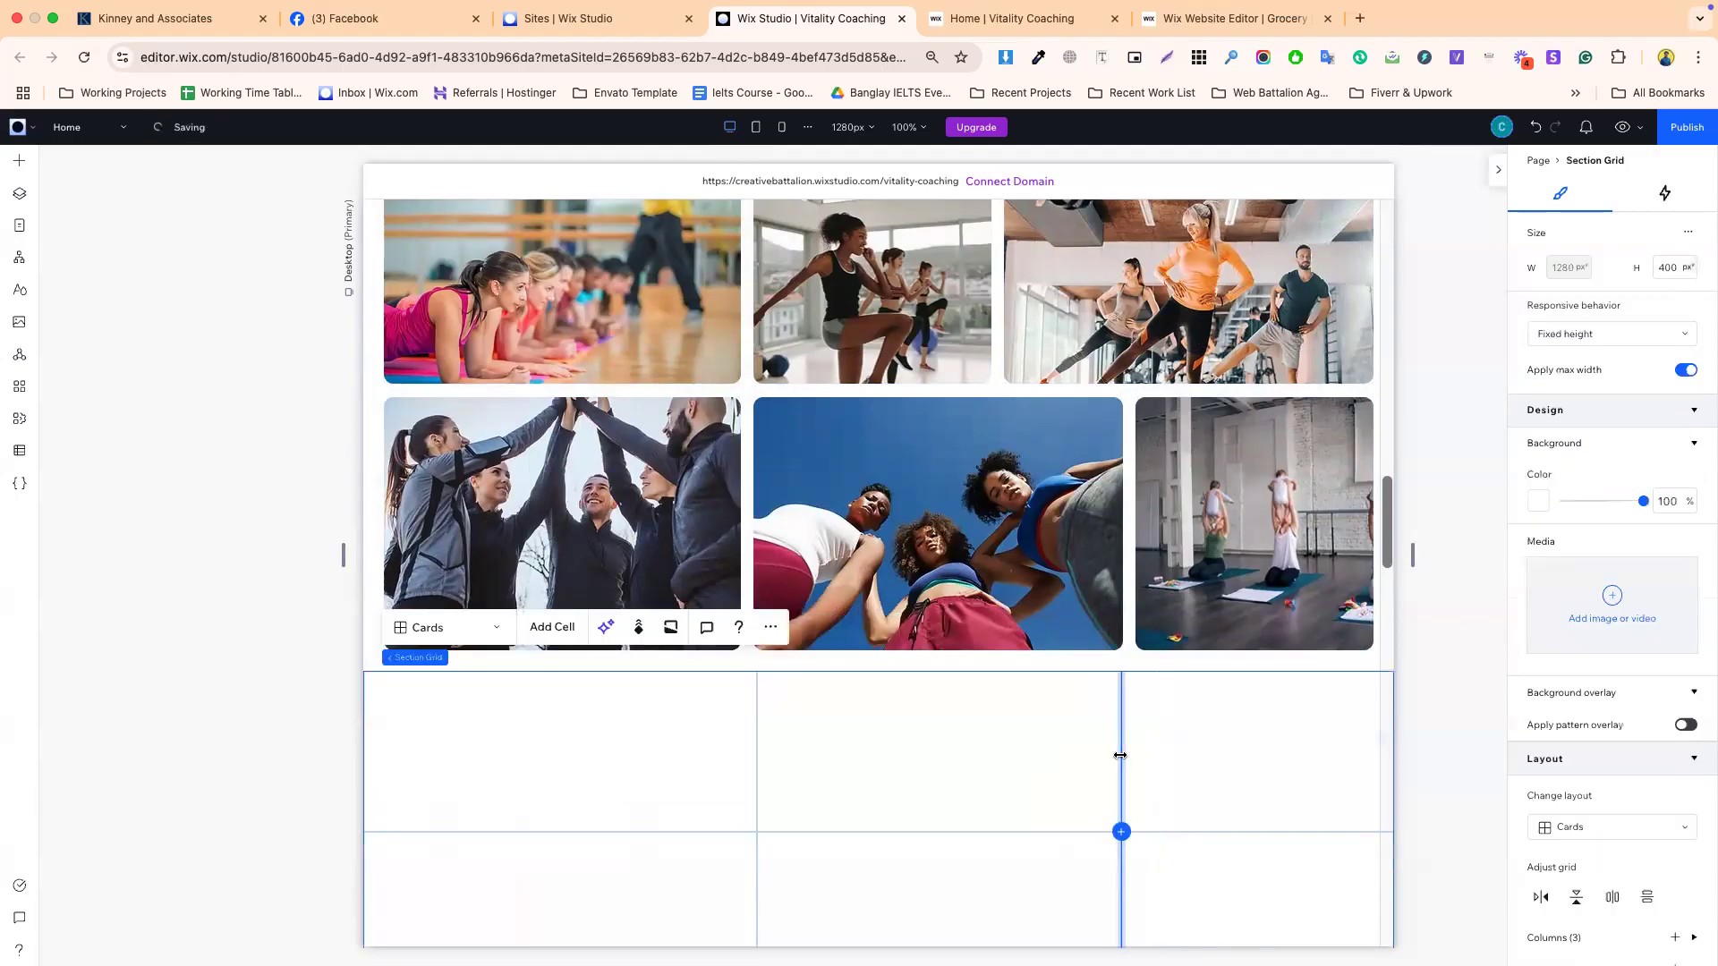
- Turn off Scale properties for the grid's lower middle cell and try narrowing only that cell by shifting its right divider inward
scroll(1114, 748, "down", 5)
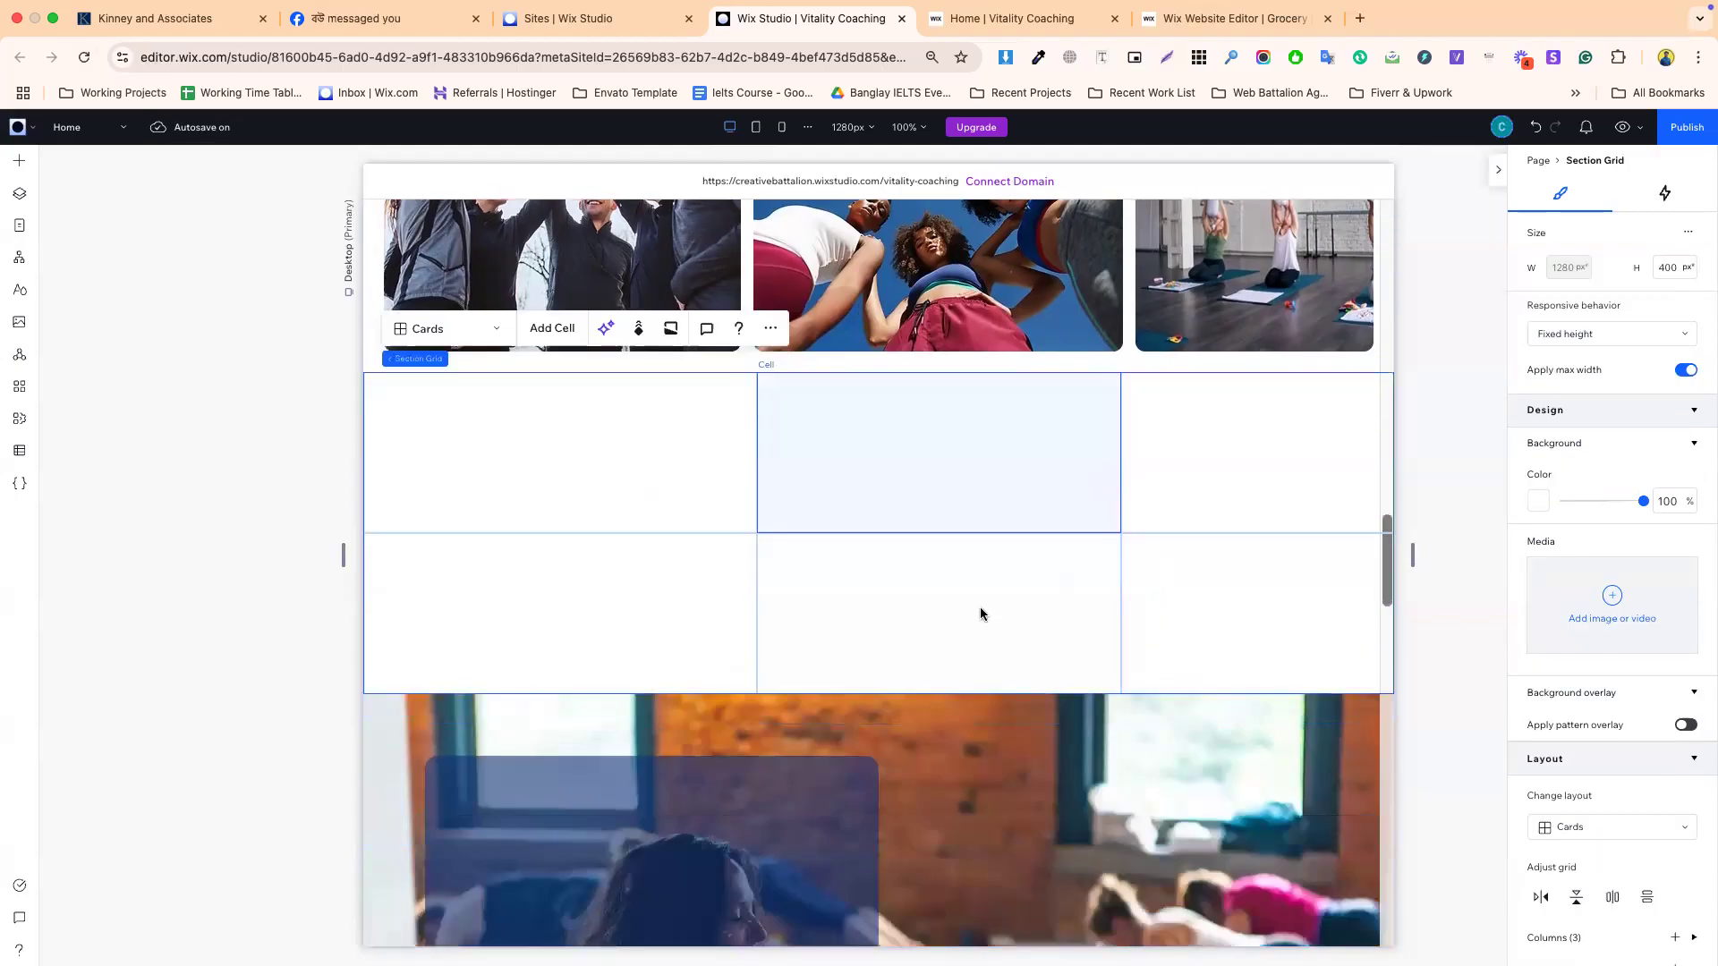
left_click(979, 610)
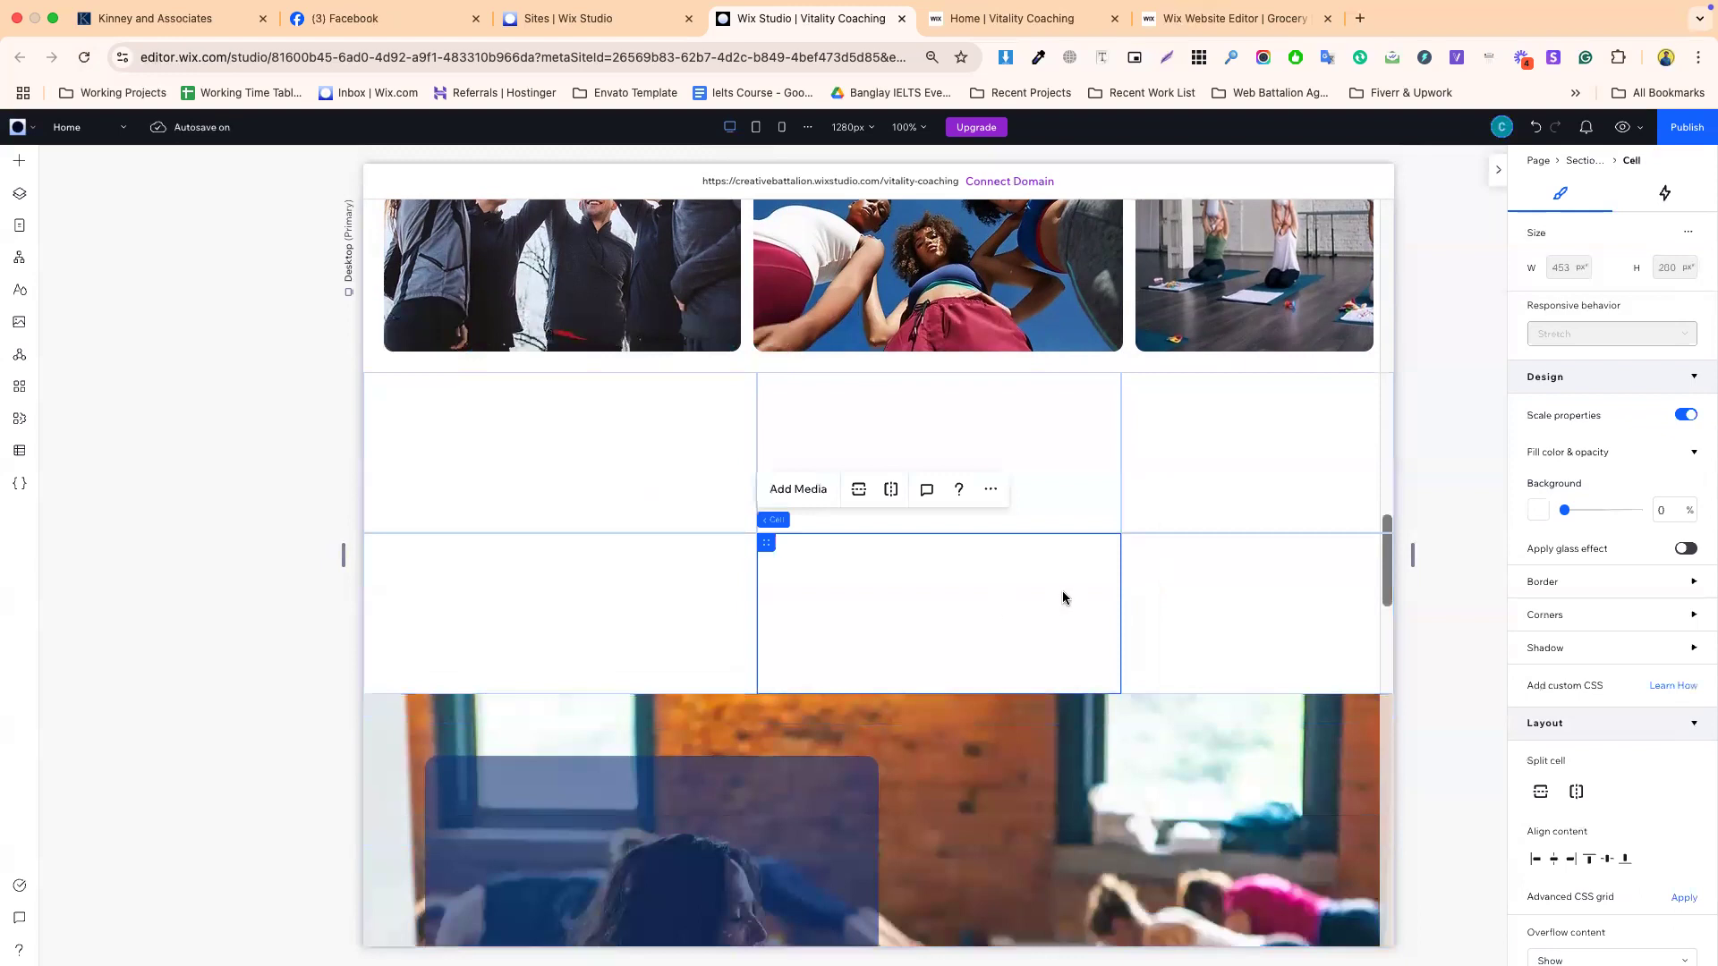
left_click(1694, 414)
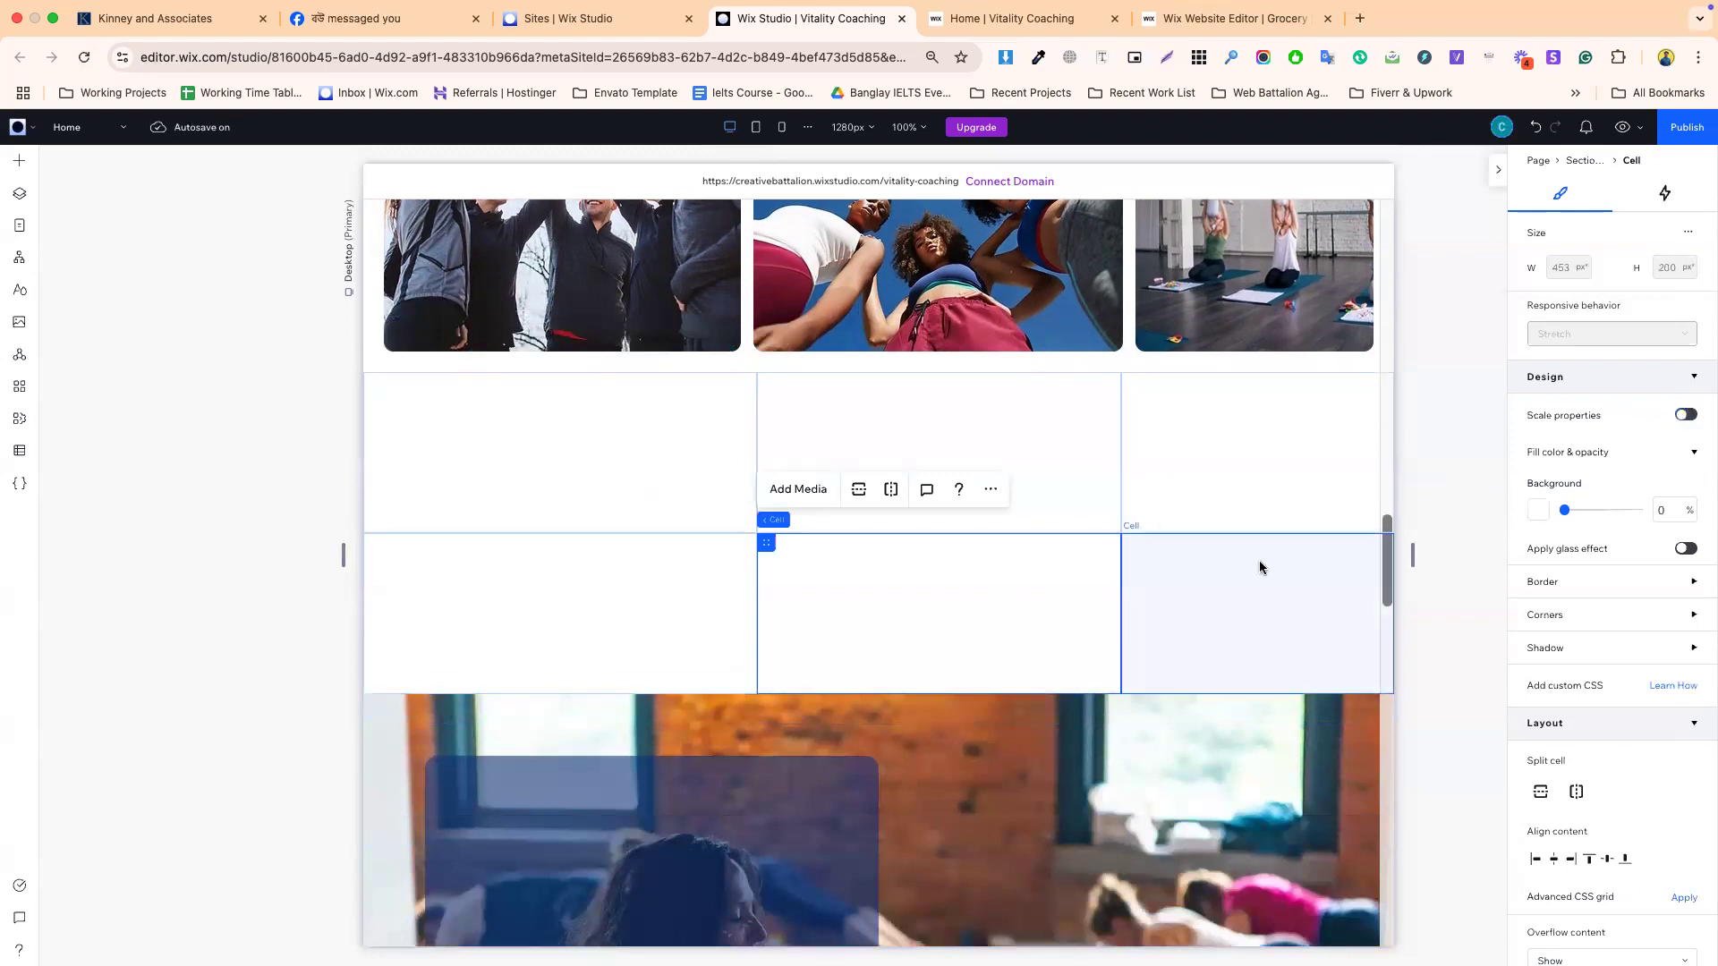
left_click_drag(1122, 619, 1054, 618)
scroll(1001, 562, "up", 3)
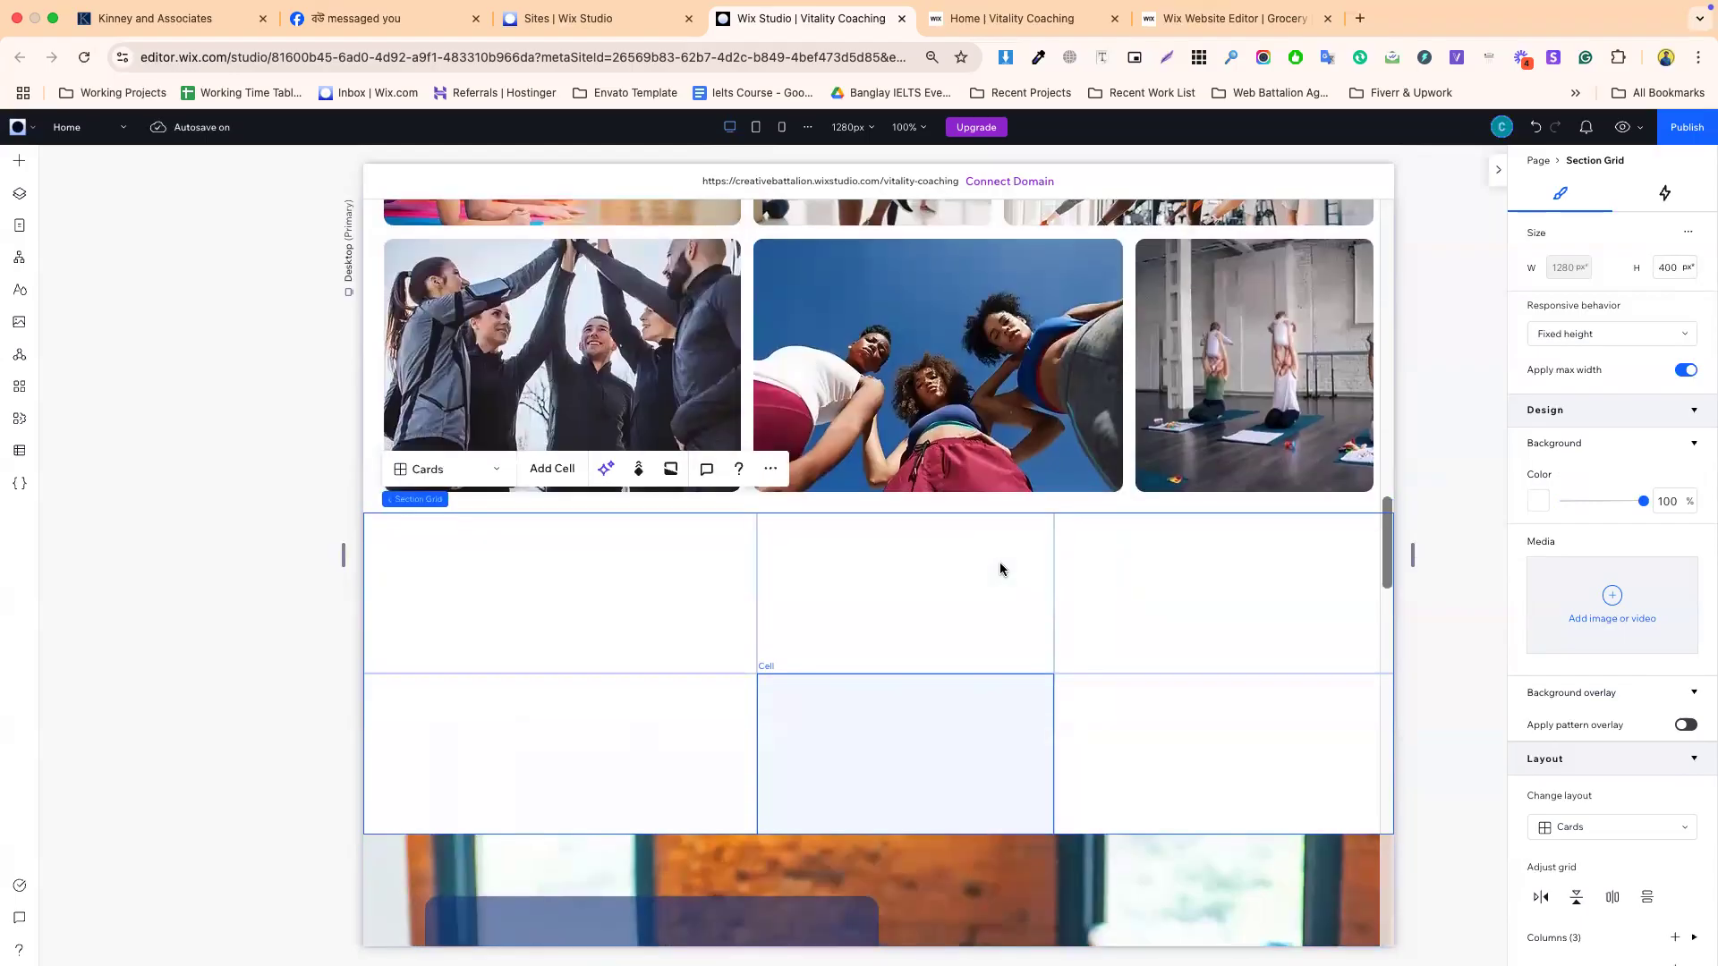
- Change the empty grid's layout to Collage and shift its second and third dividers so the cells between them are about 444 px wide
left_click(768, 468)
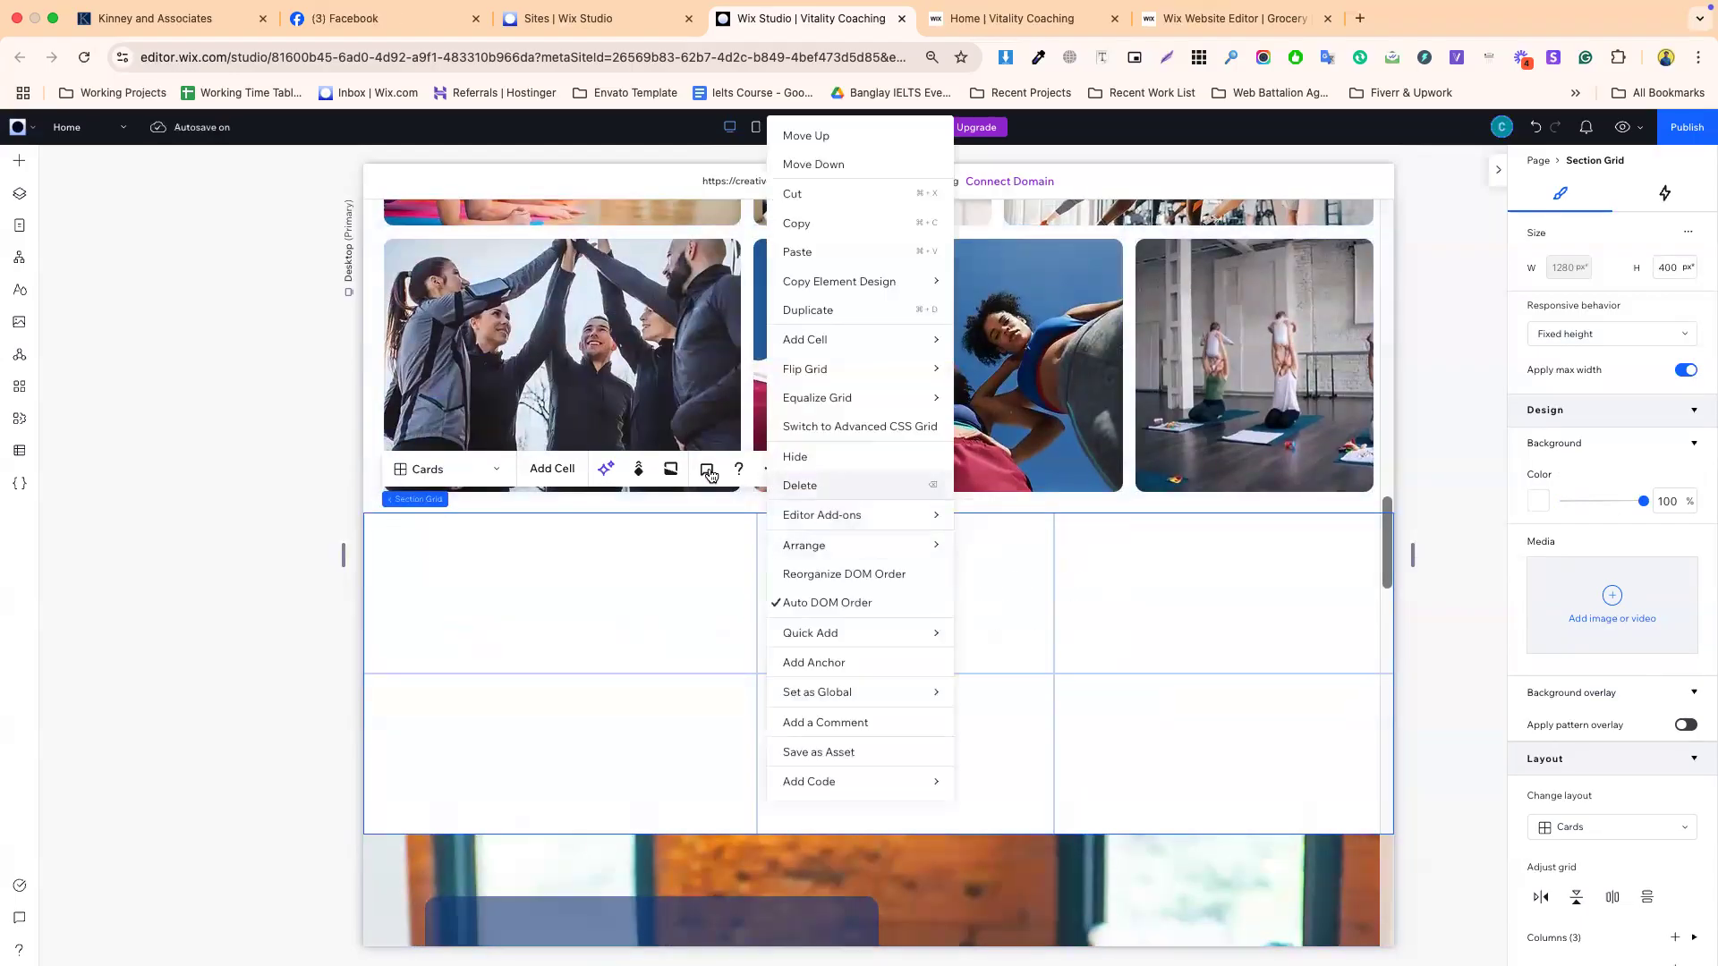
left_click(471, 469)
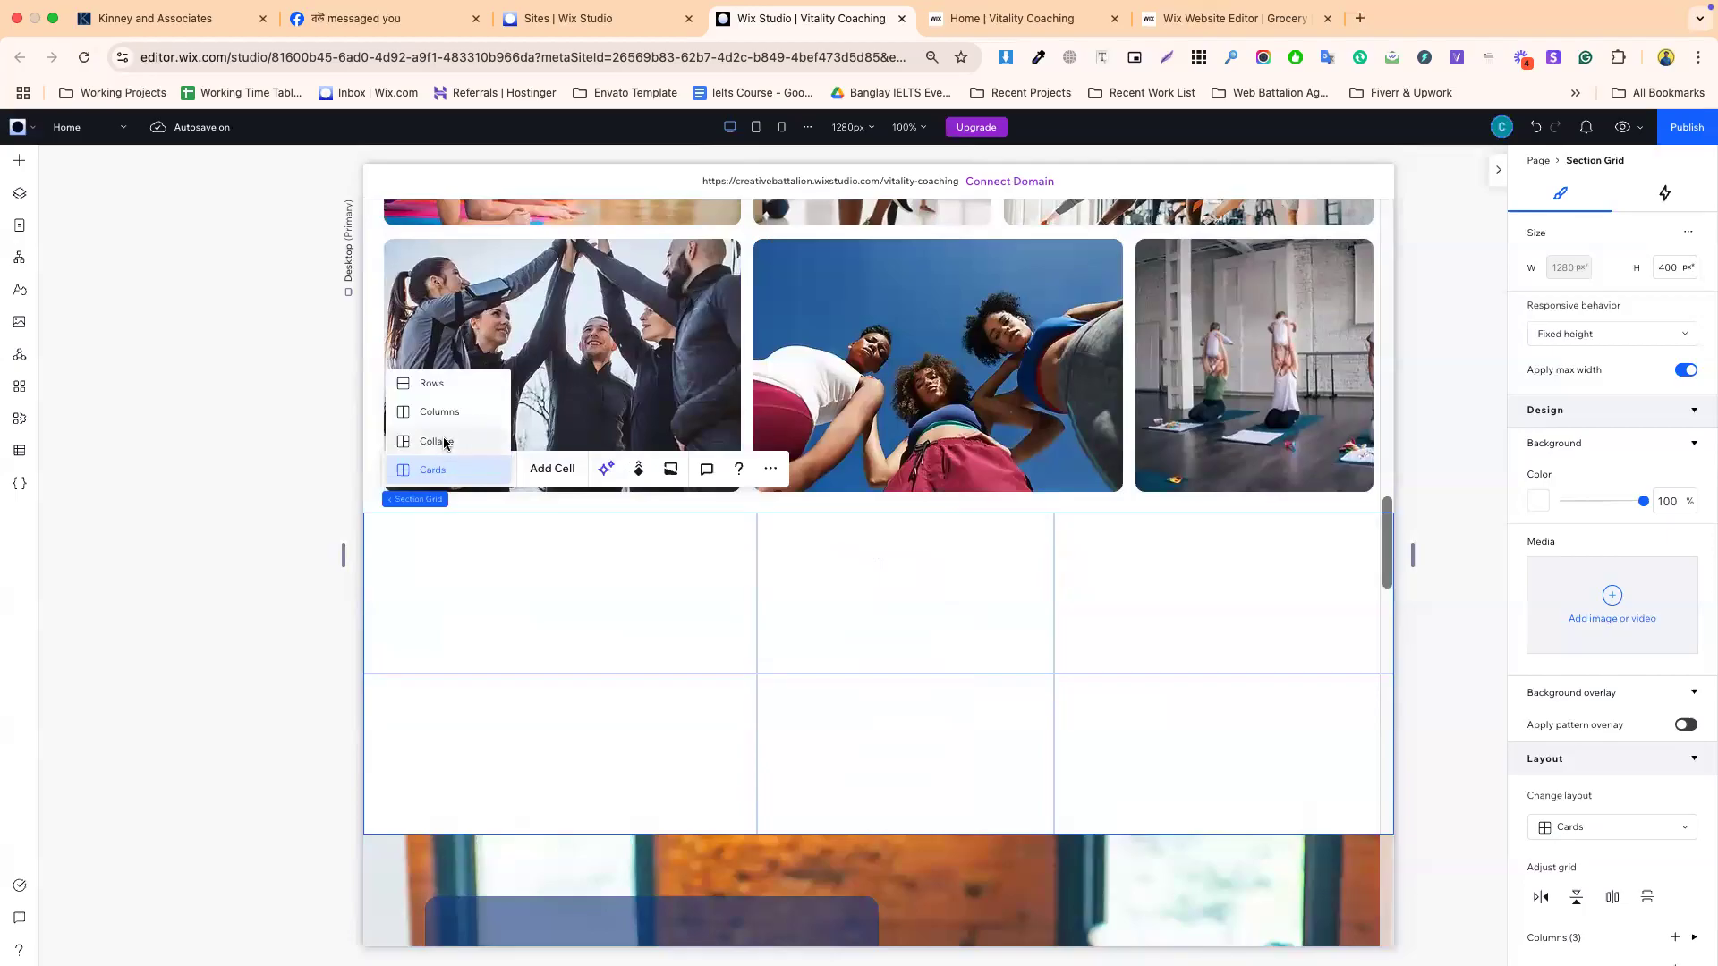
left_click(437, 442)
left_click(876, 645)
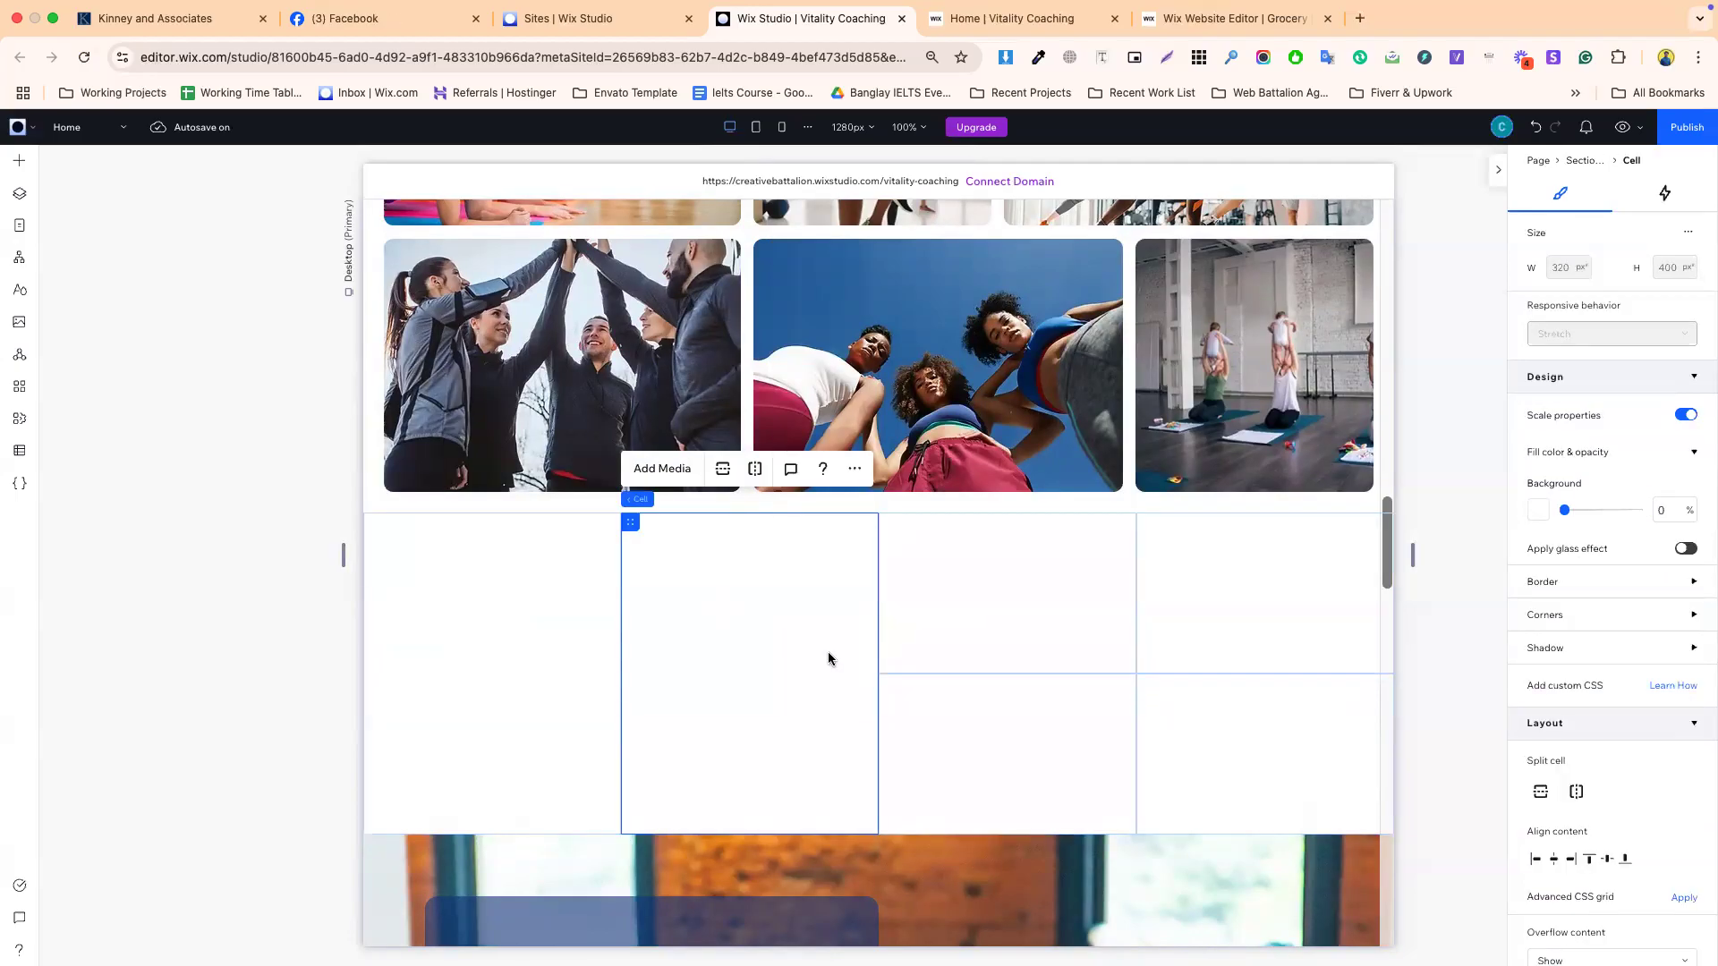
left_click_drag(877, 672, 754, 638)
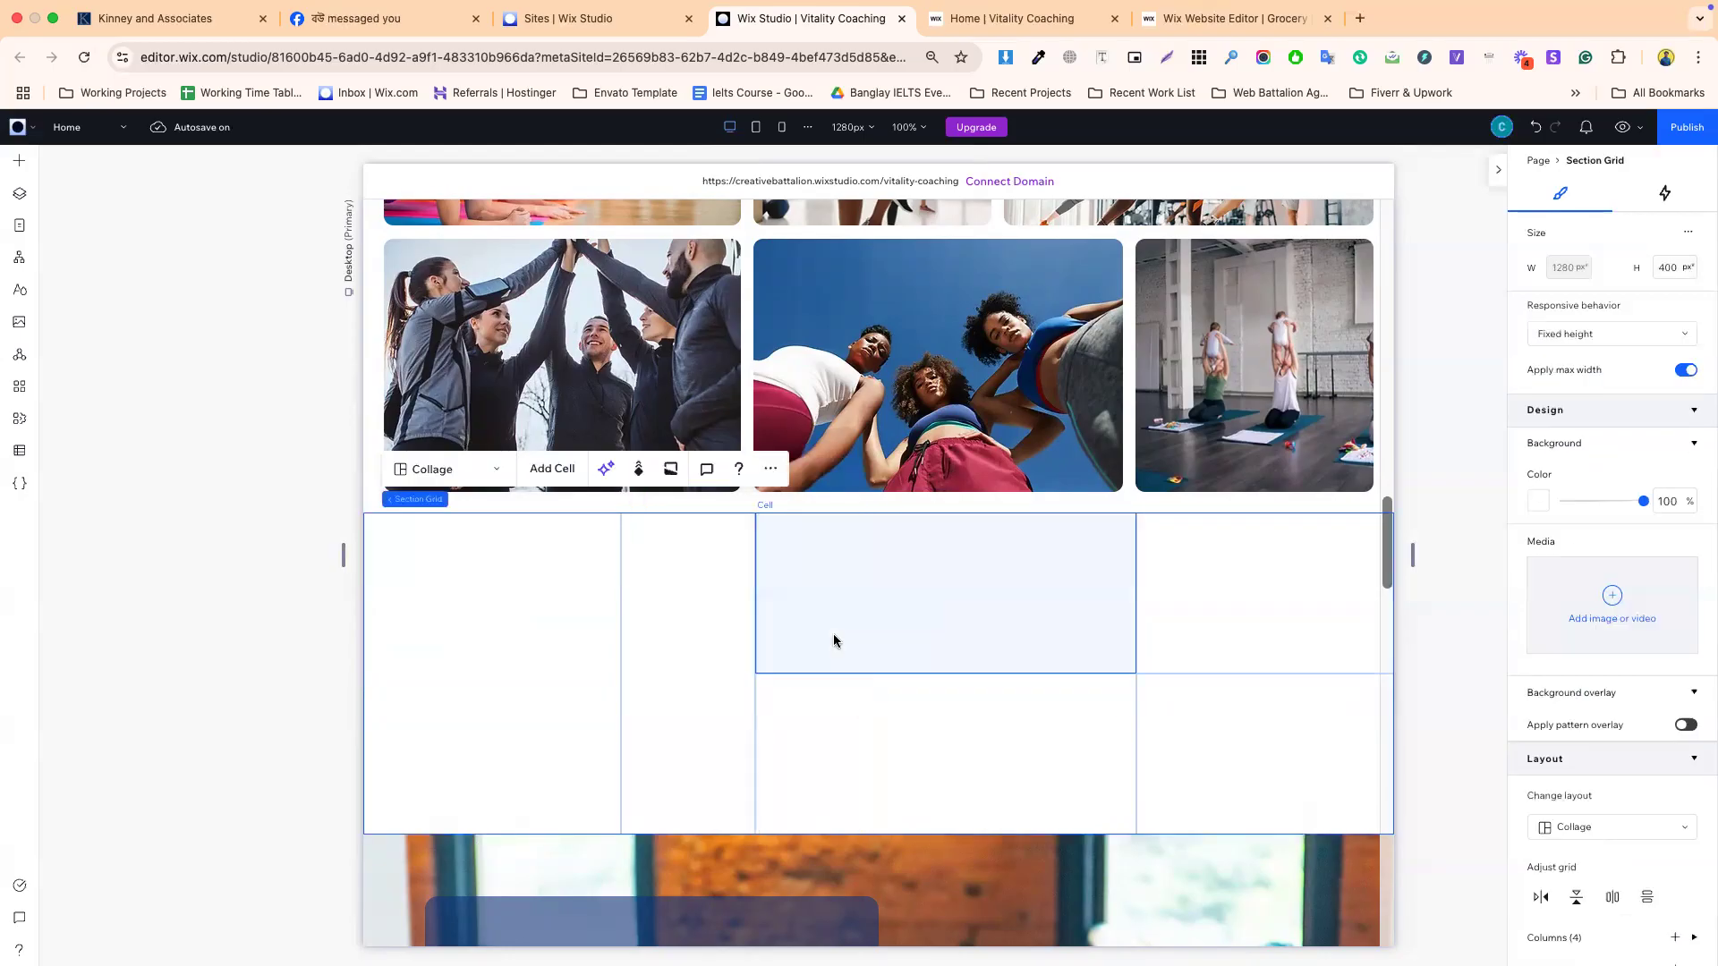
mouse_move(1133, 617)
left_mouse_down()
mouse_move(1080, 616)
mouse_move(1114, 617)
left_mouse_up()
left_click(1071, 605)
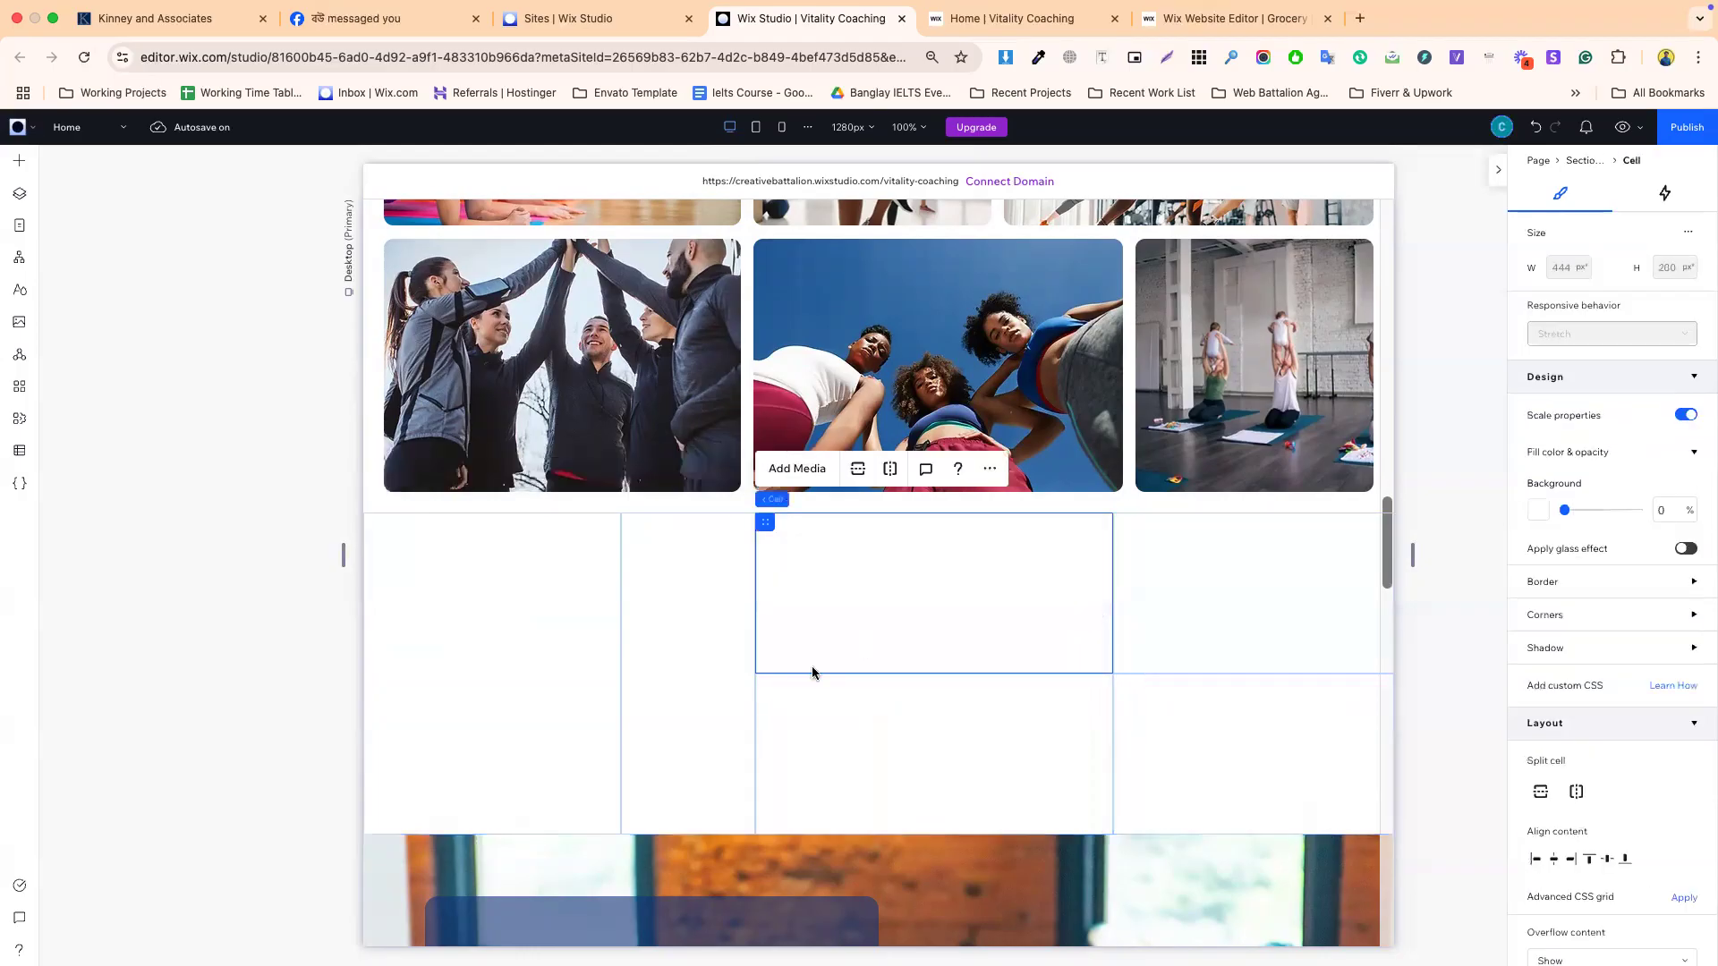
- Delete the photo gallery section and the empty collage grid section below it
left_click(726, 500)
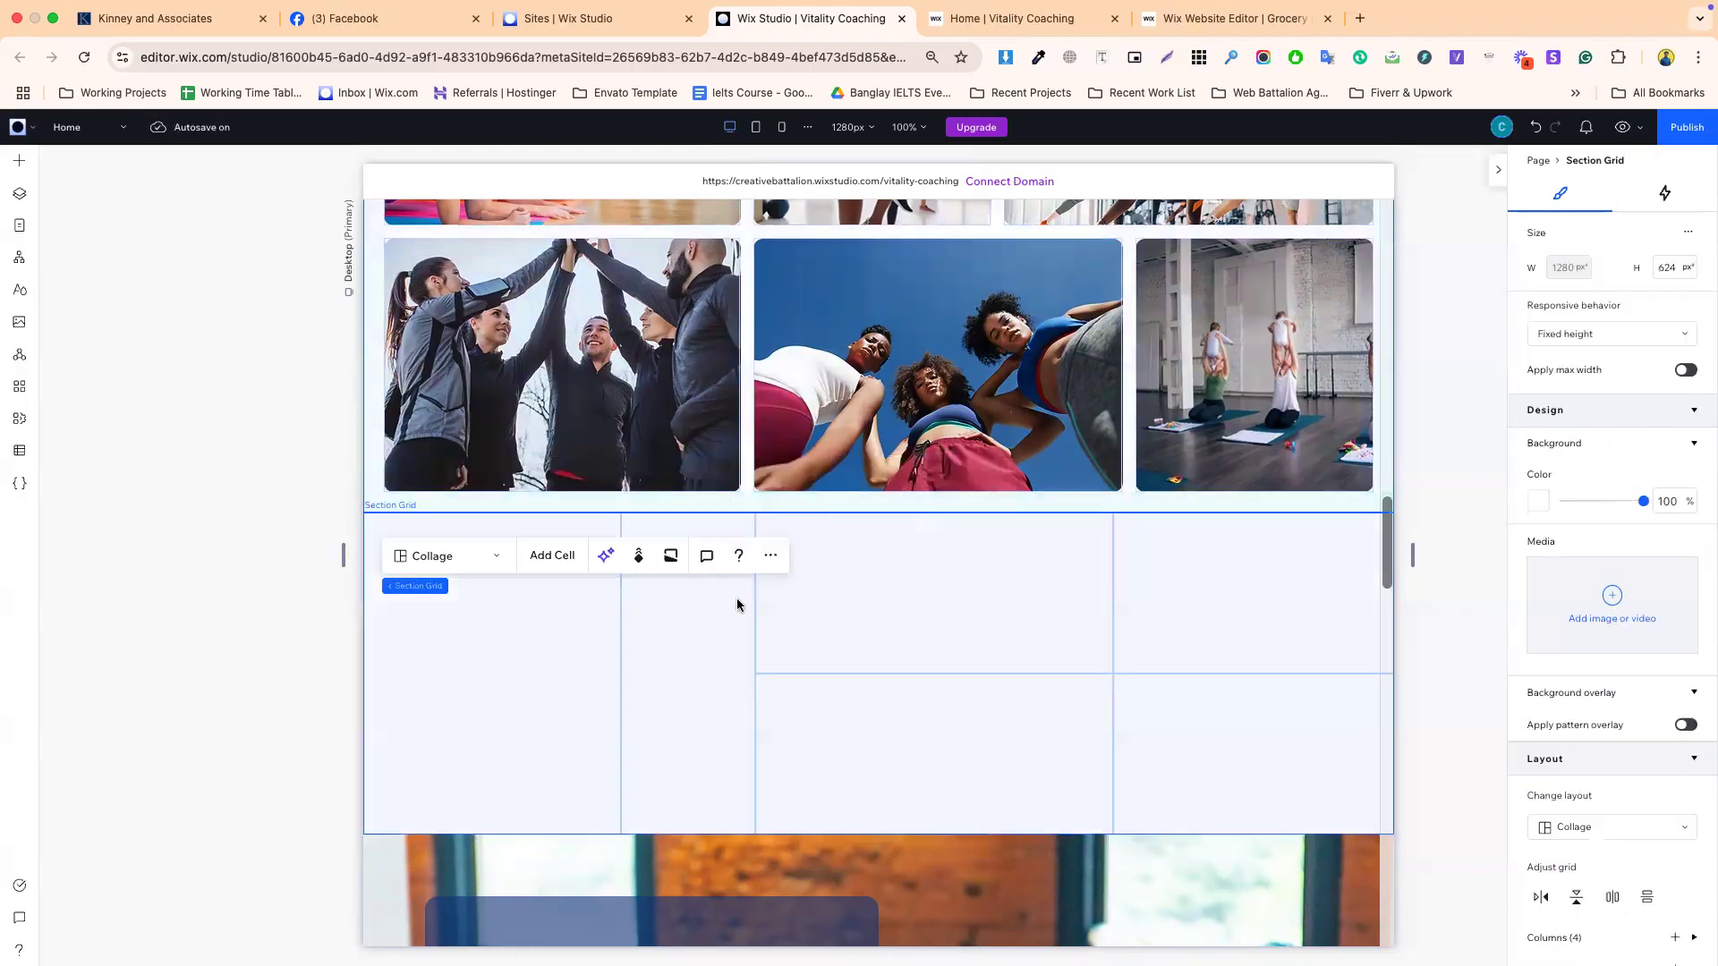
left_click(771, 555)
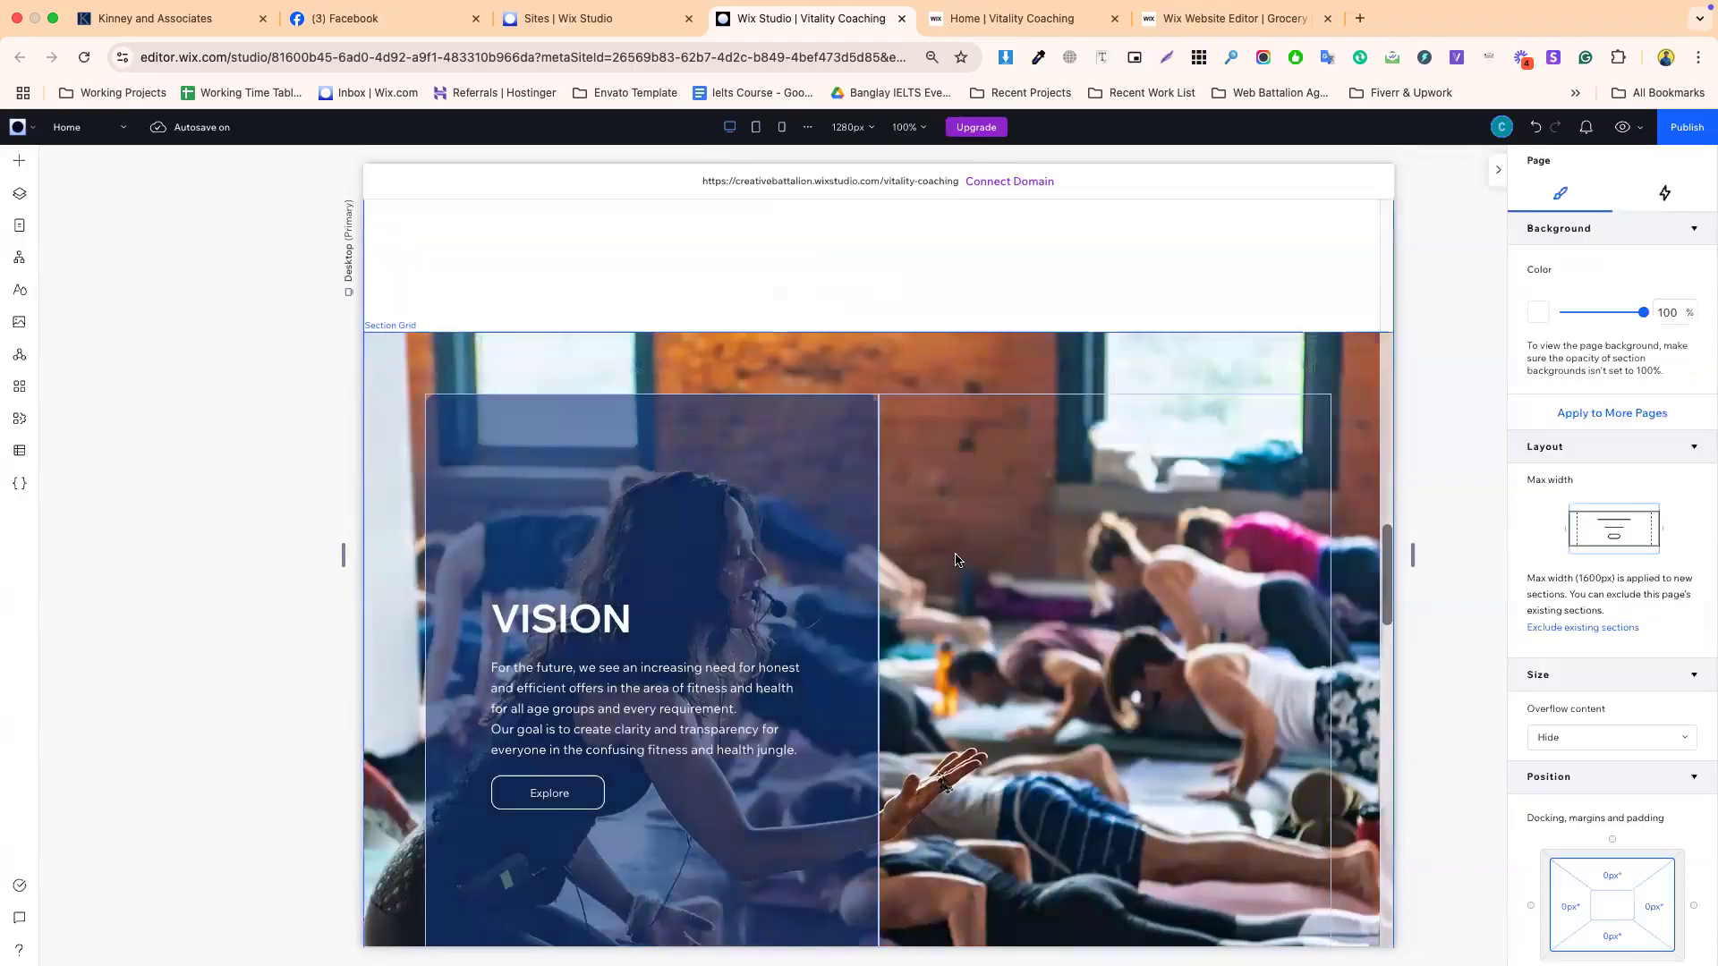
key("super+z")
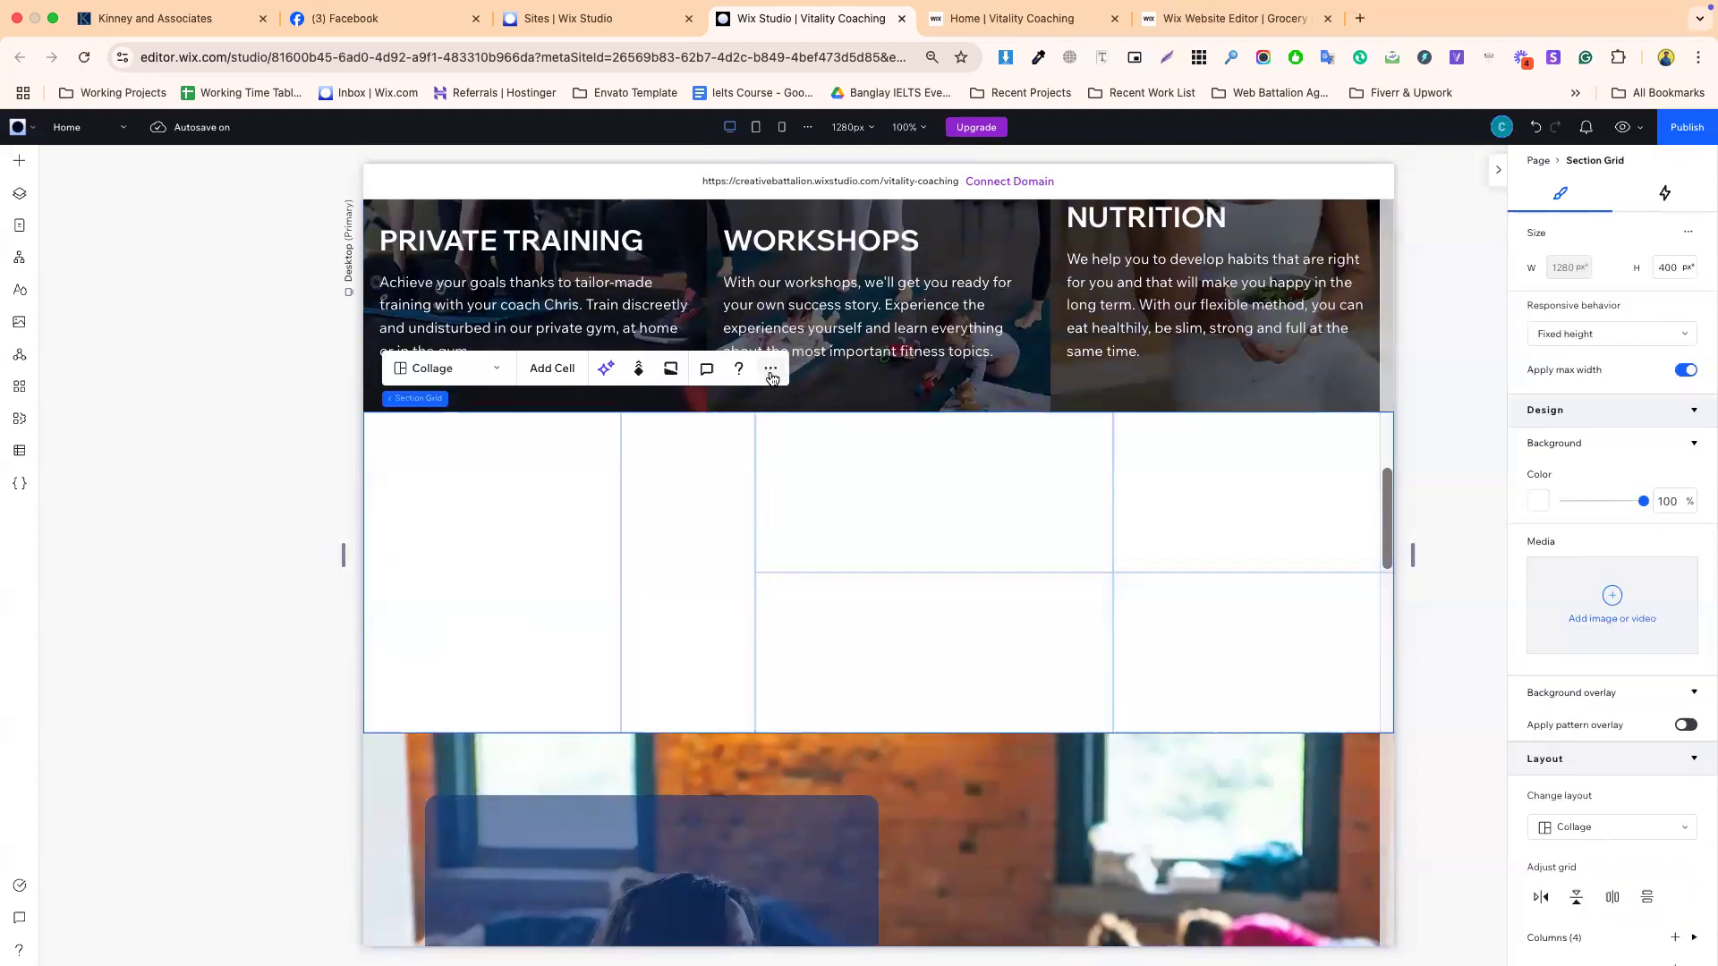
left_click(770, 369)
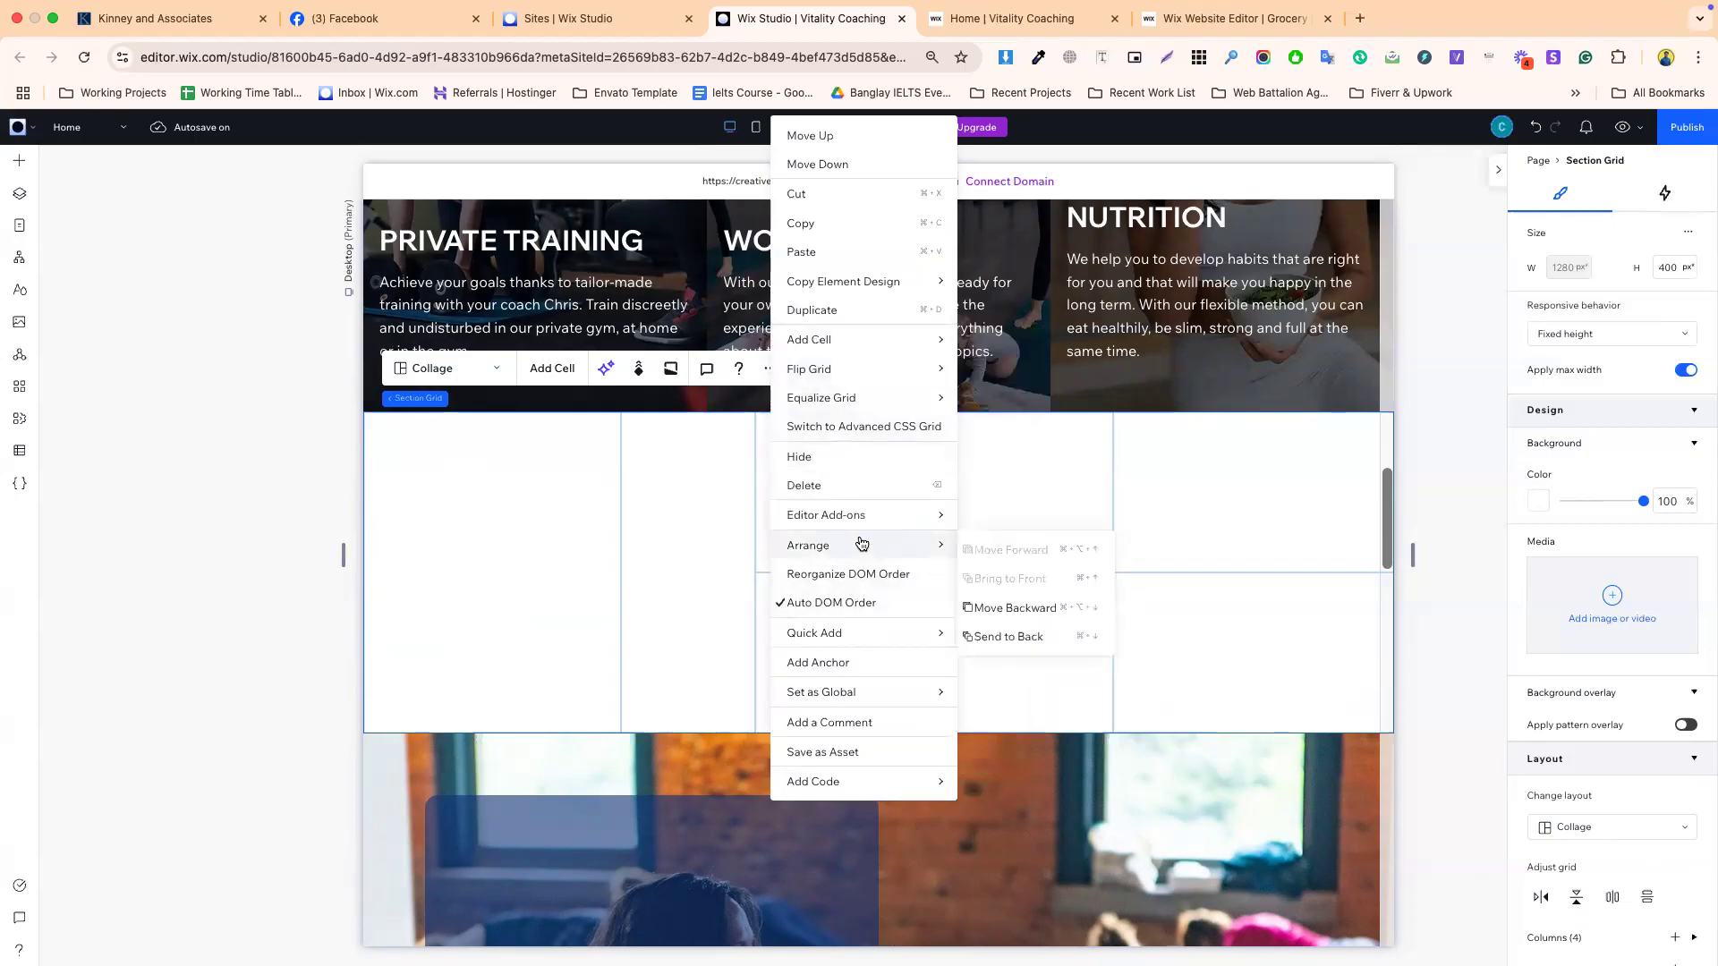
left_click(825, 486)
- Look through the page from the coach introduction down to the INFO section to check which sections remain
scroll(1021, 520, "down", 2)
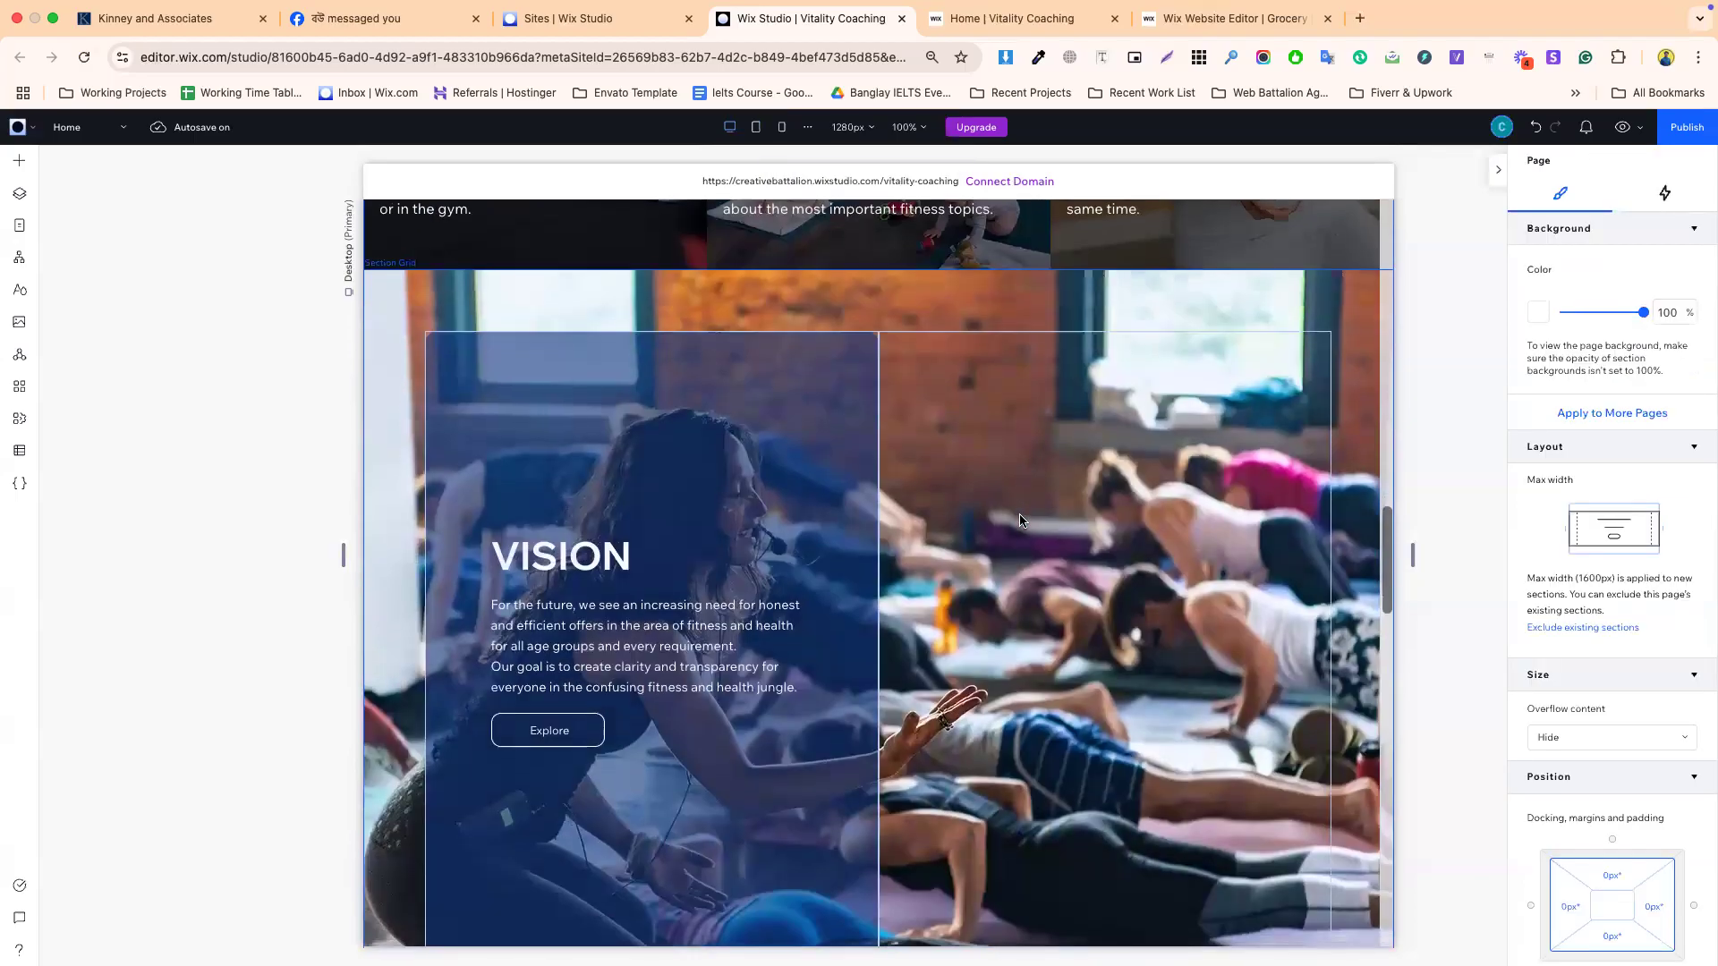
scroll(744, 412, "up", 2)
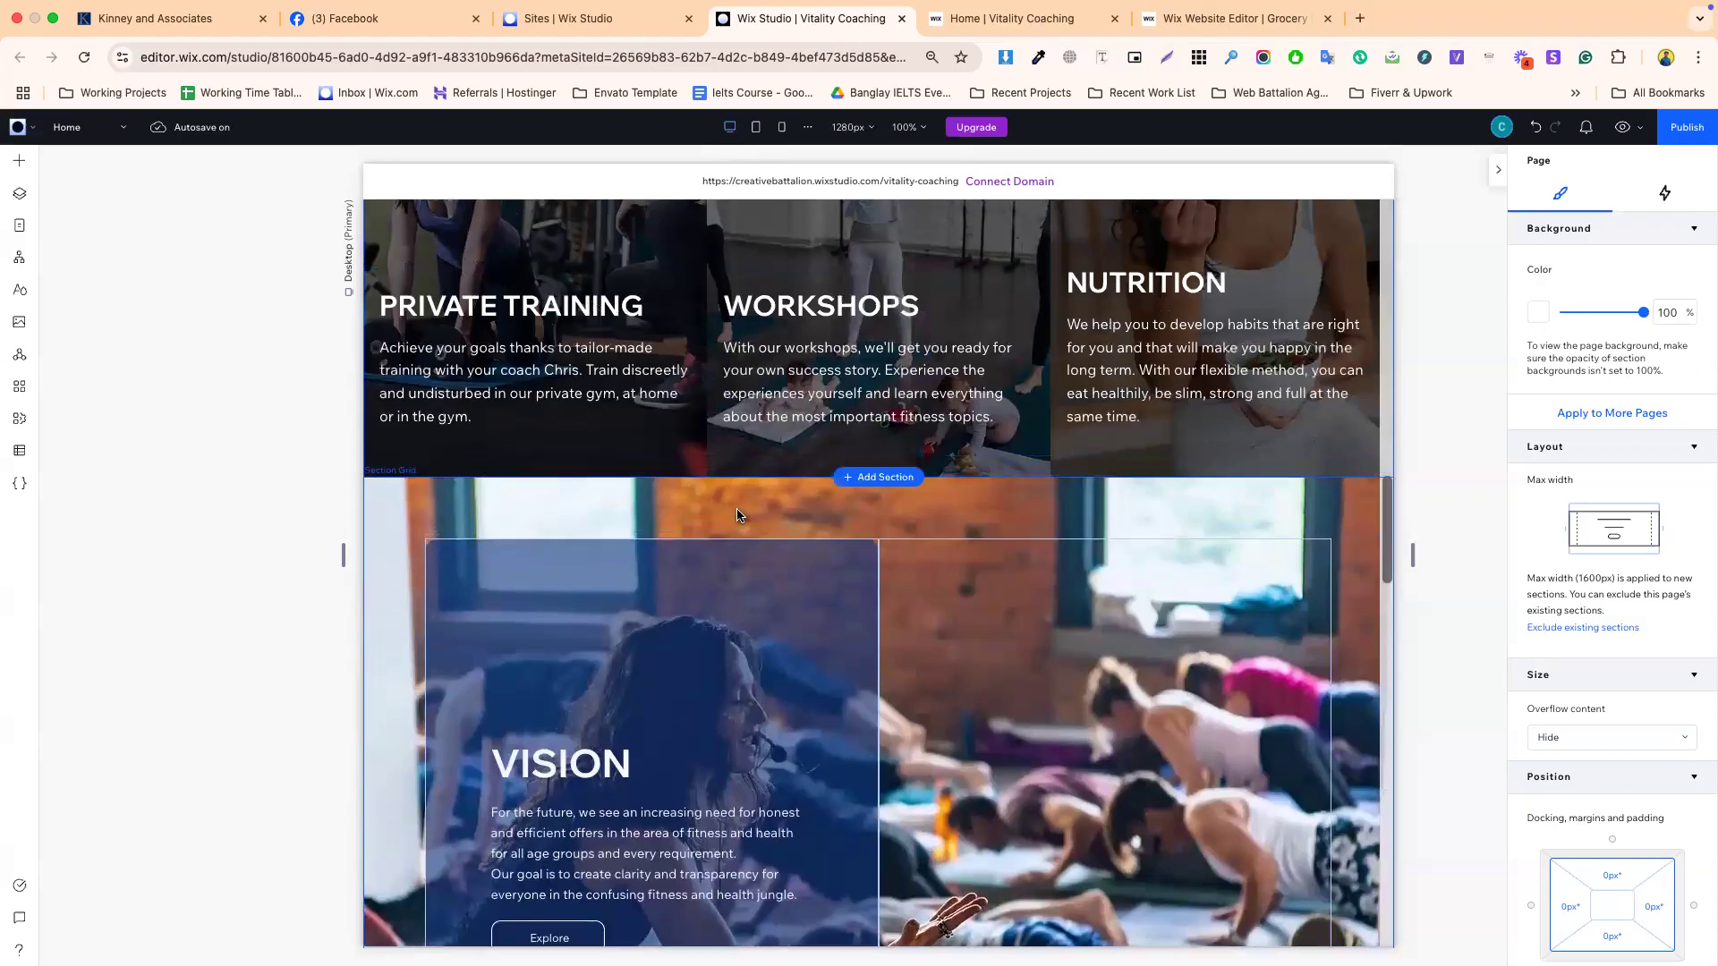
scroll(716, 466, "down", 3)
scroll(705, 485, "up", 4)
scroll(705, 484, "up", 4)
scroll(705, 484, "down", 10)
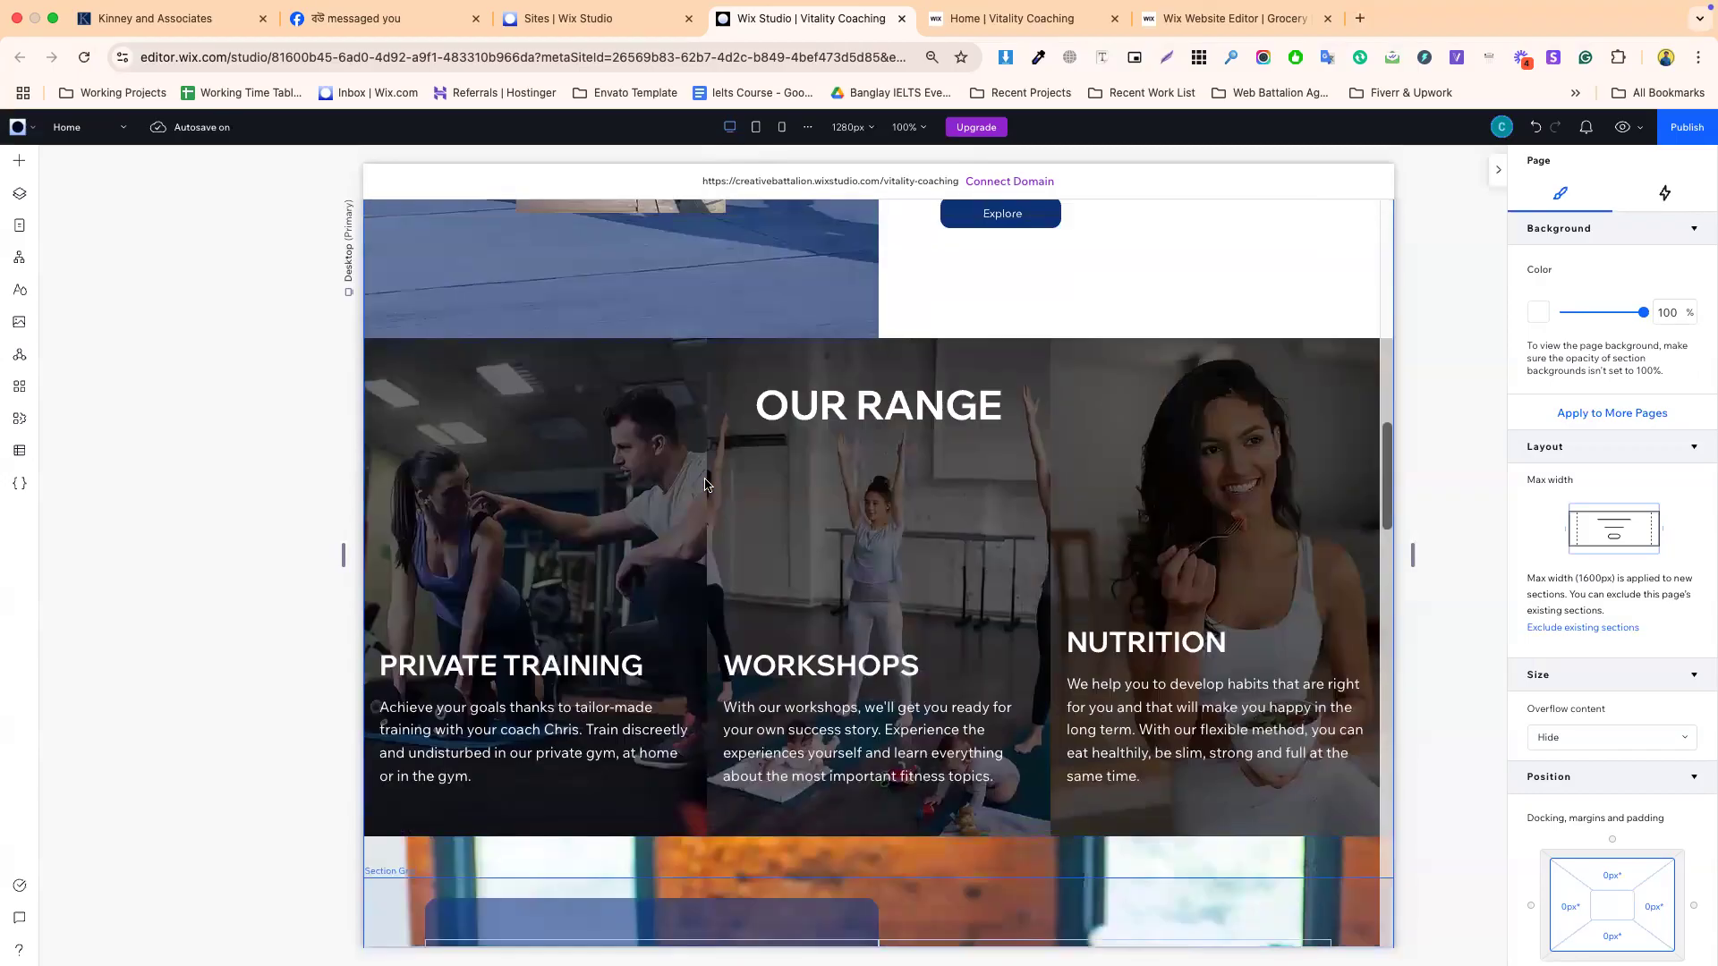
scroll(705, 484, "up", 12)
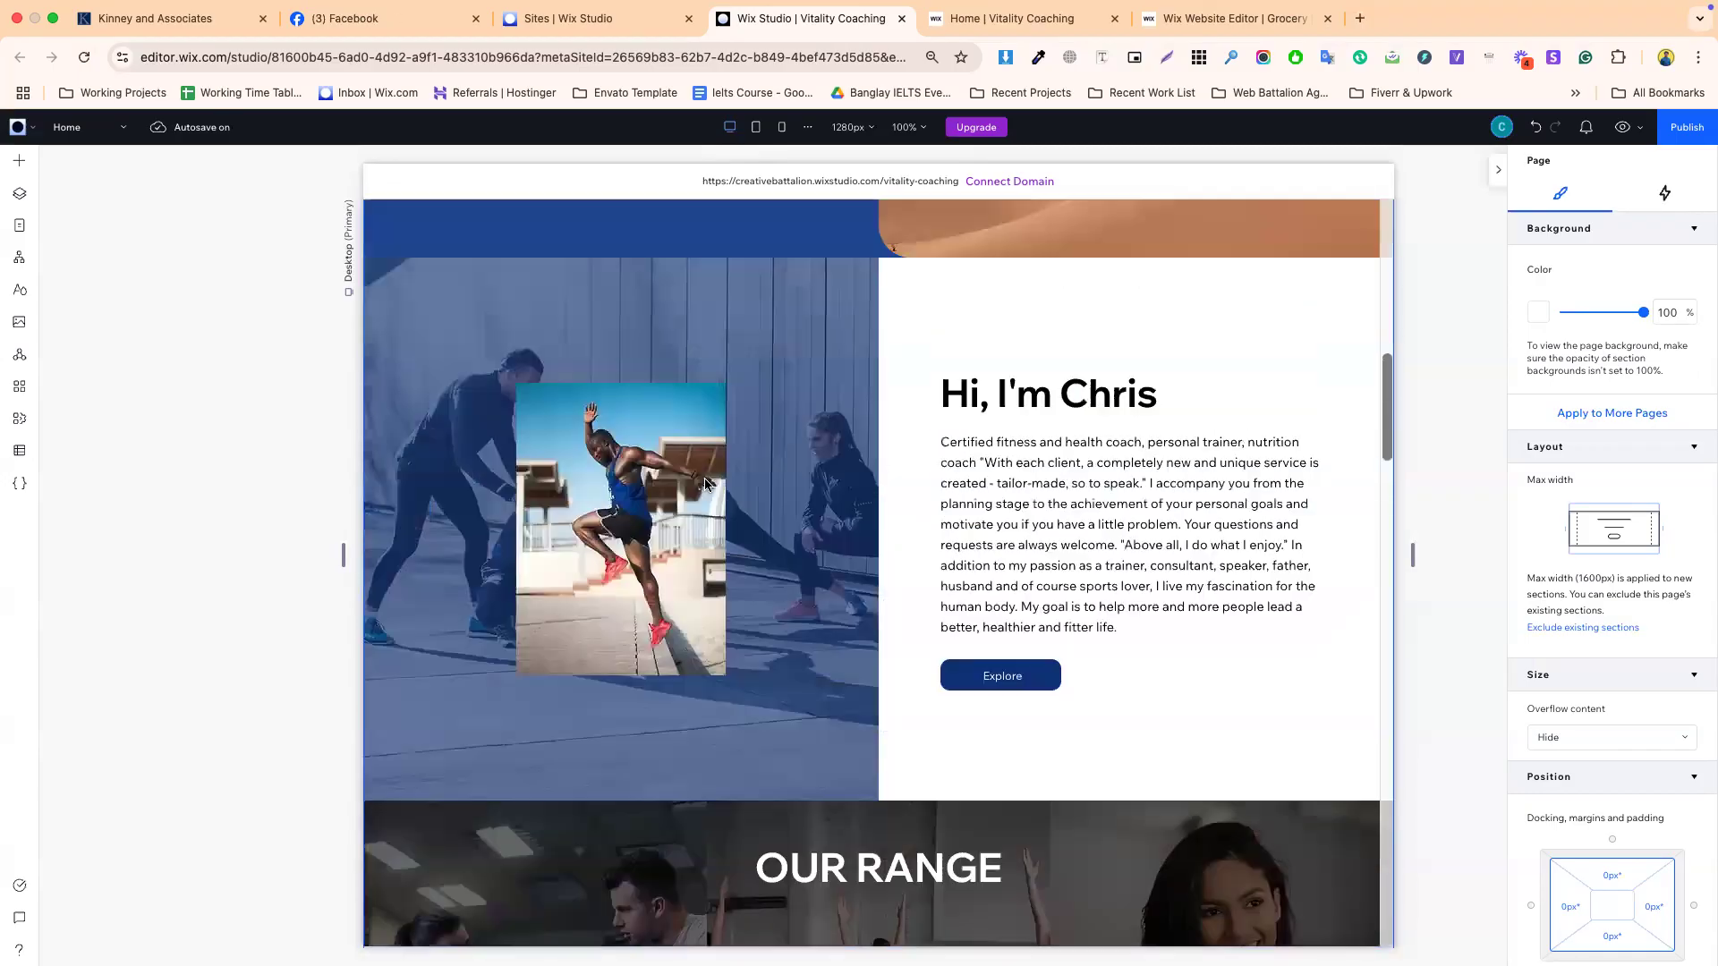
scroll(705, 484, "down", 12)
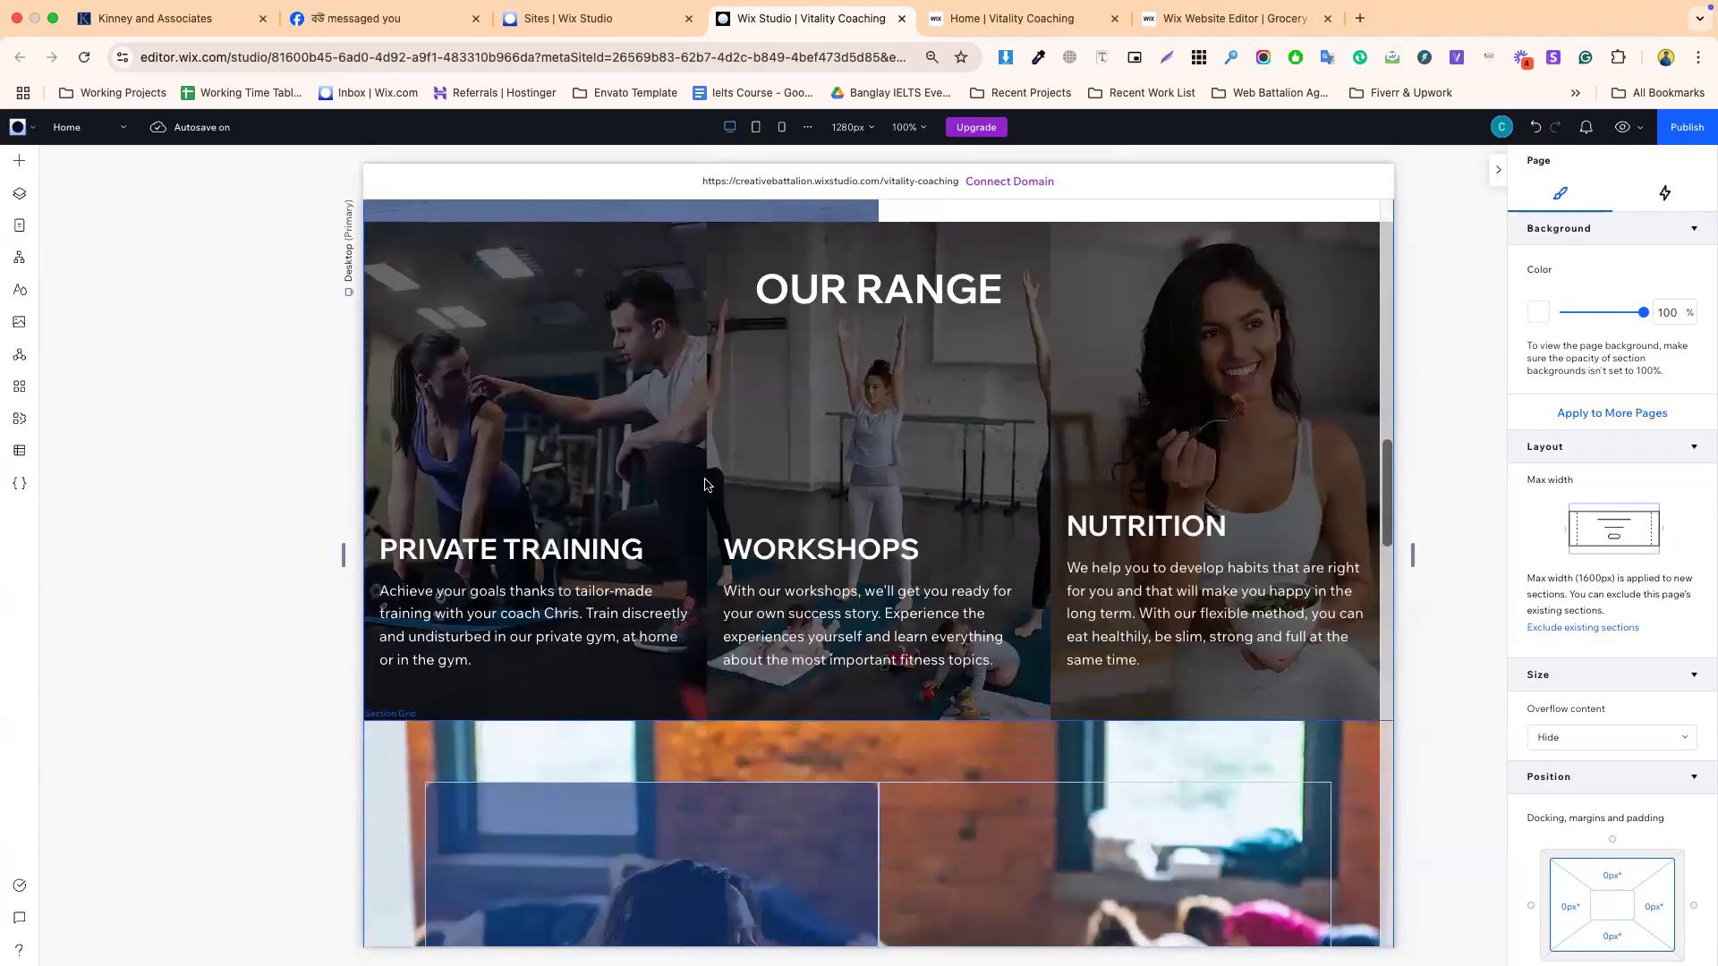
scroll(705, 484, "down", 12)
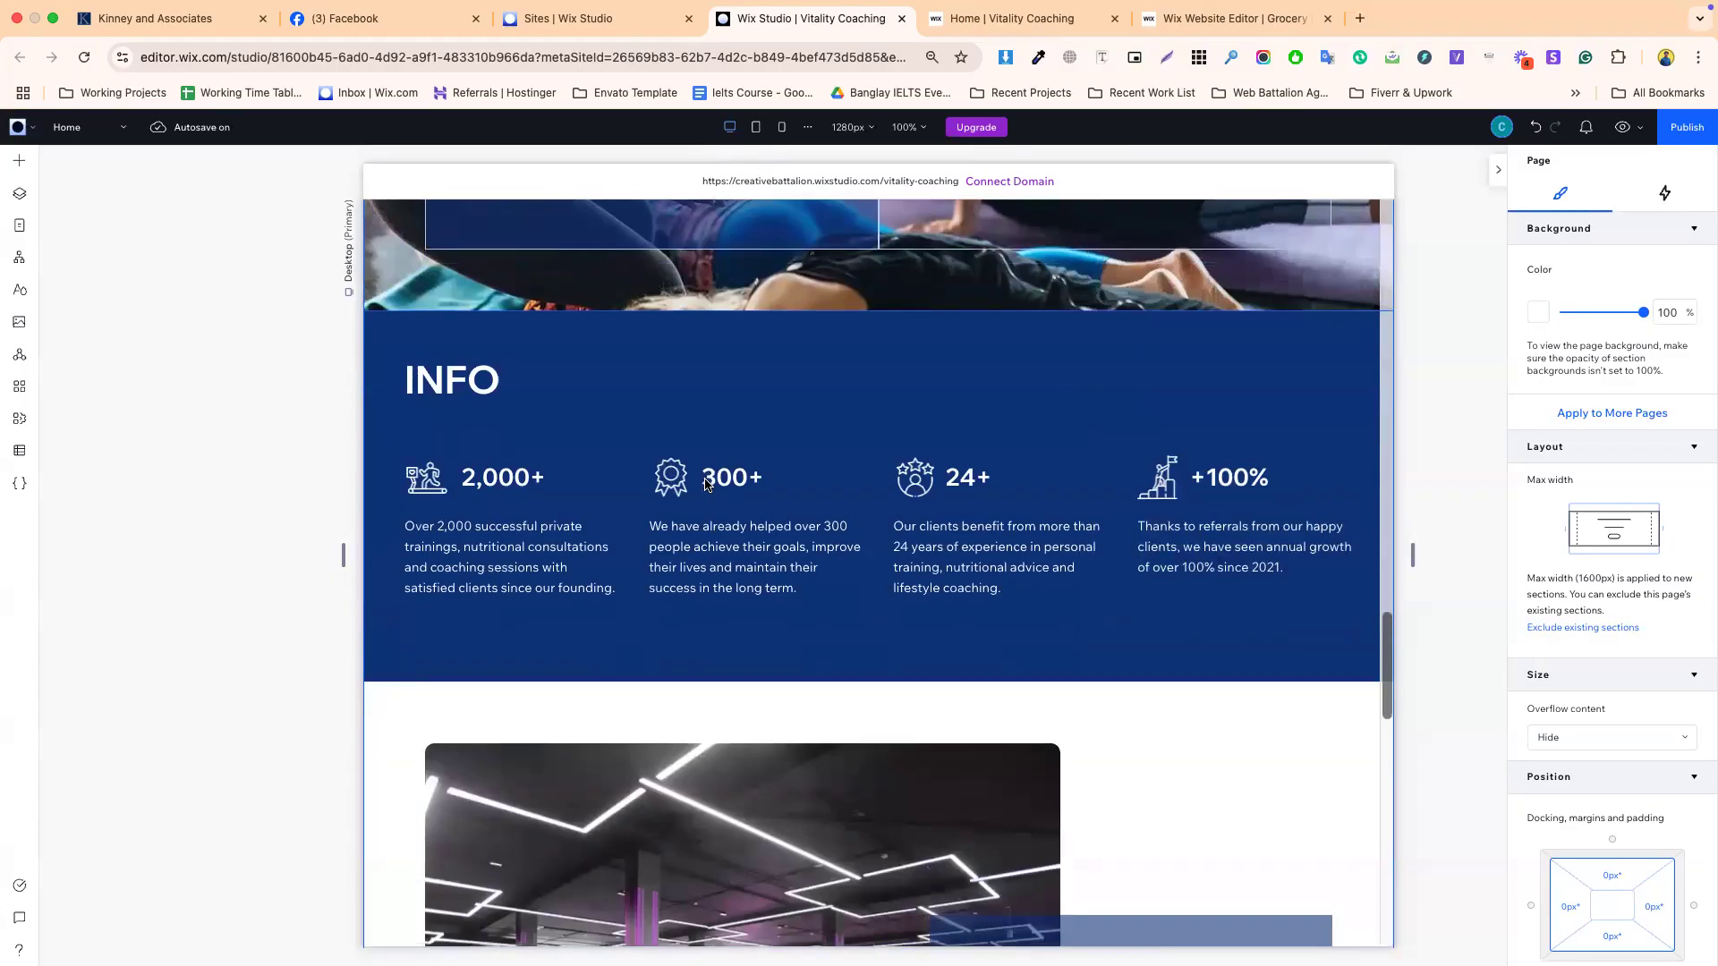
scroll(705, 484, "down", 4)
scroll(703, 487, "up", 12)
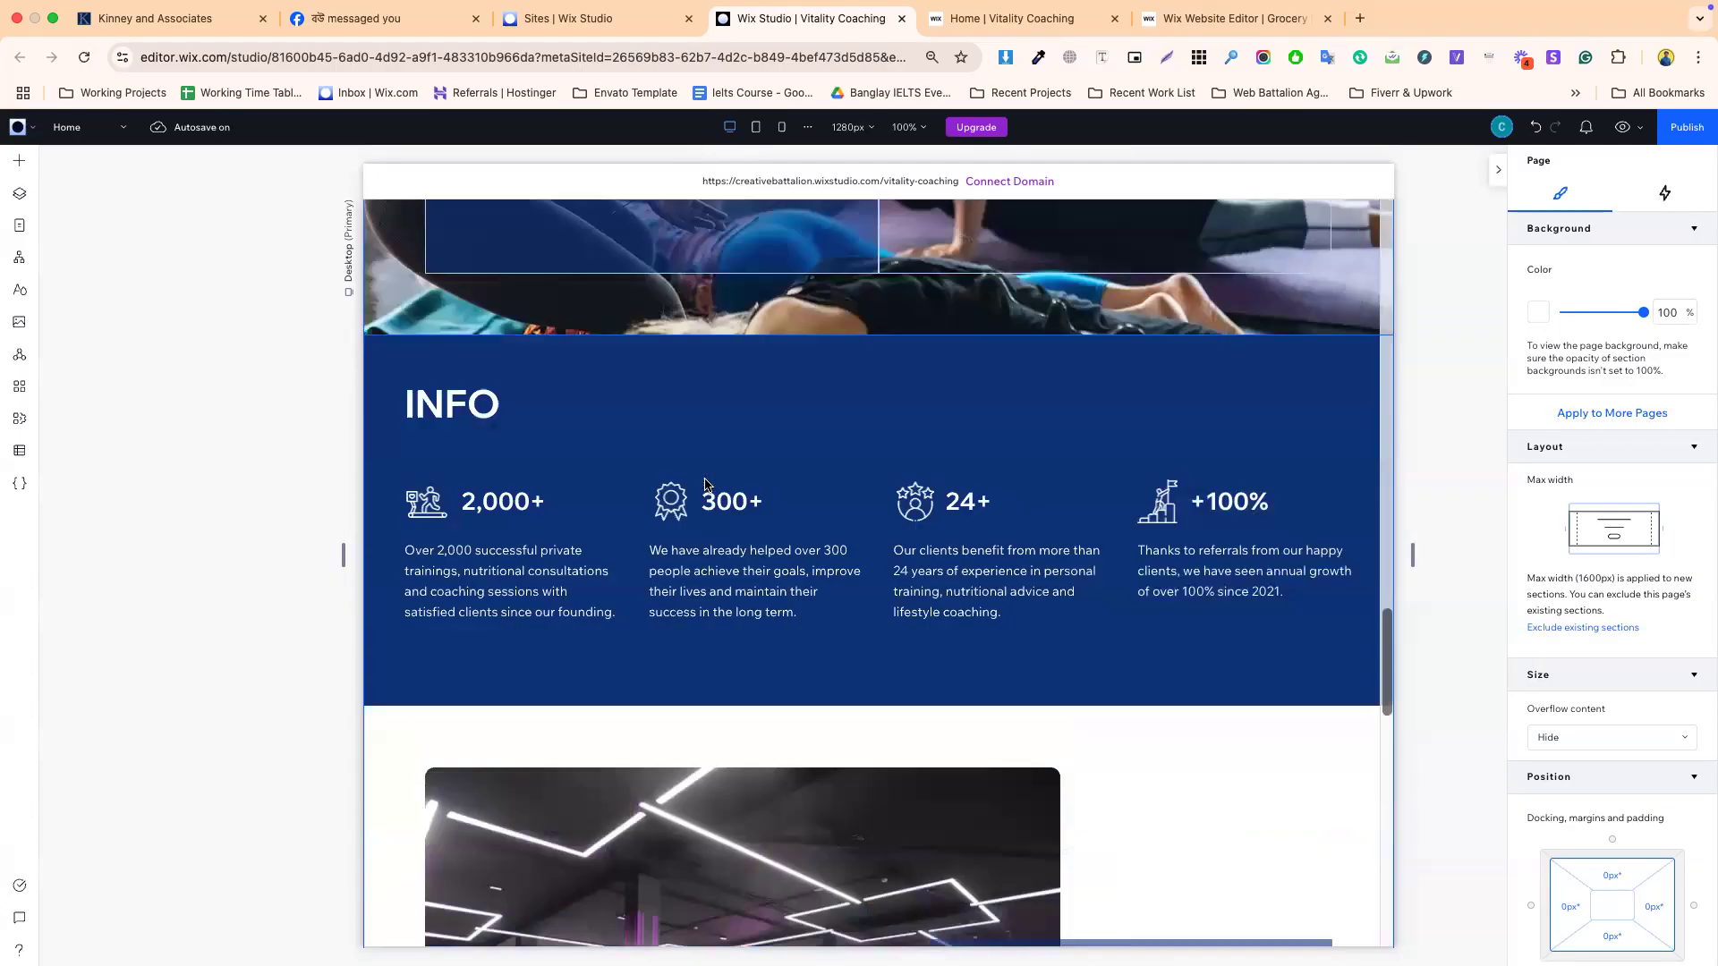
- Undo the section deletions and the preceding grid edits to restore the photo gallery and the Cards grid below it
left_click(1532, 134)
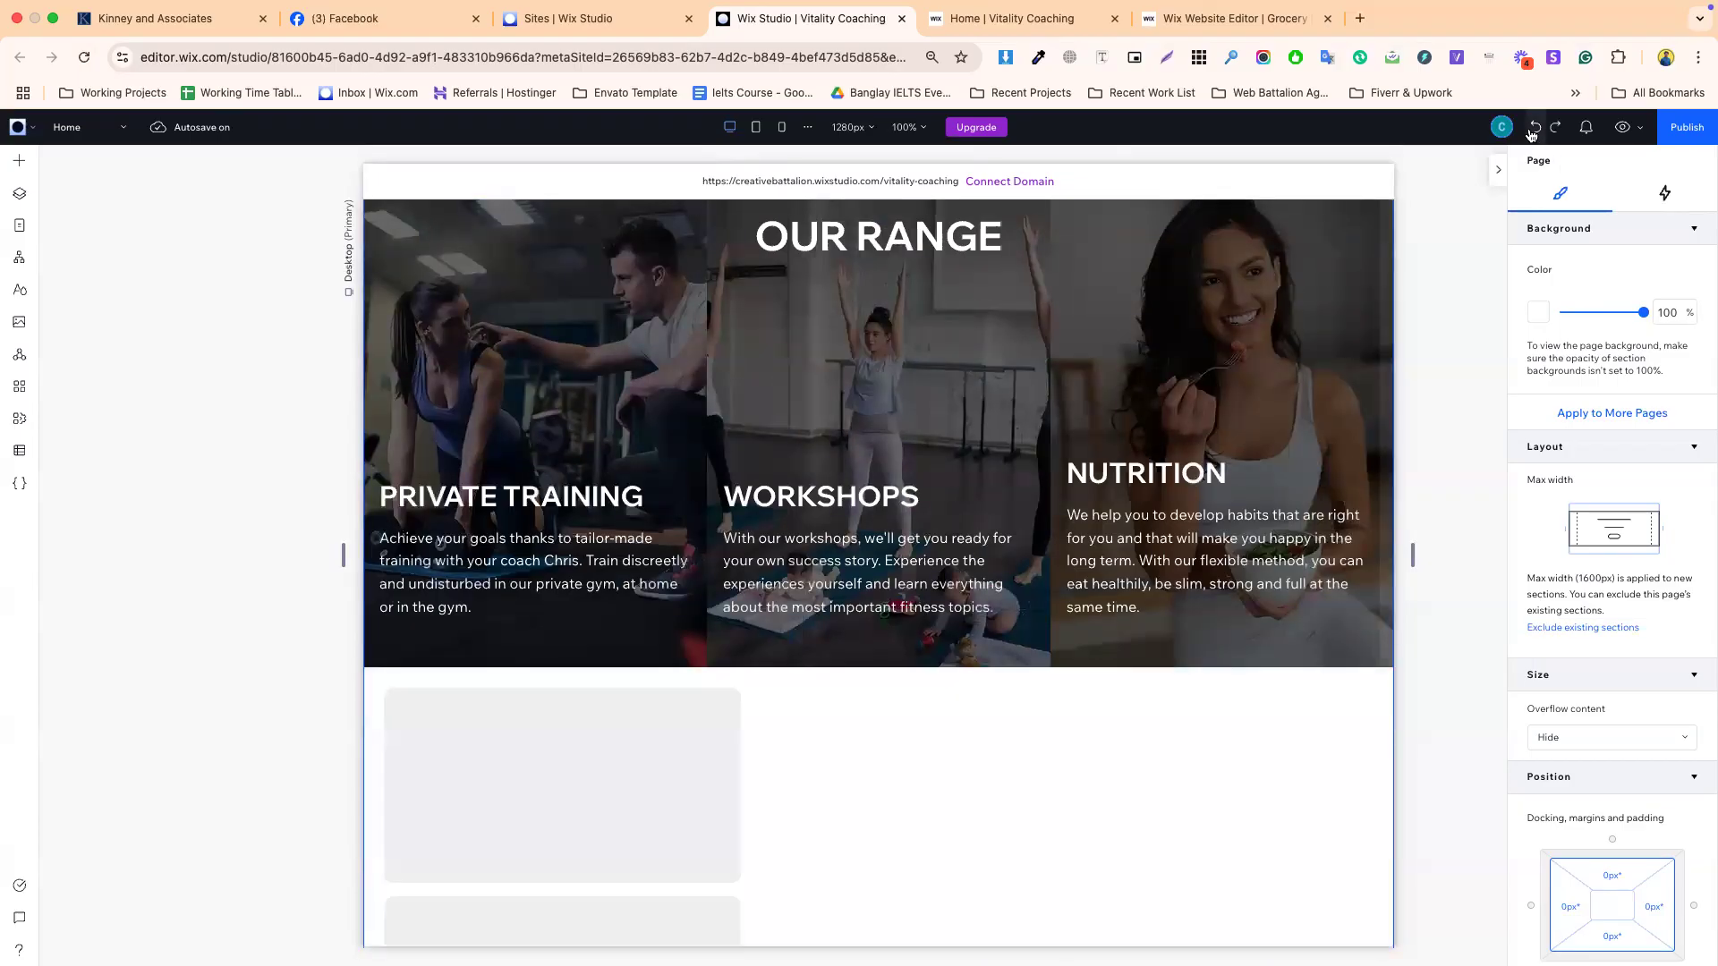
scroll(752, 716, "down", 8)
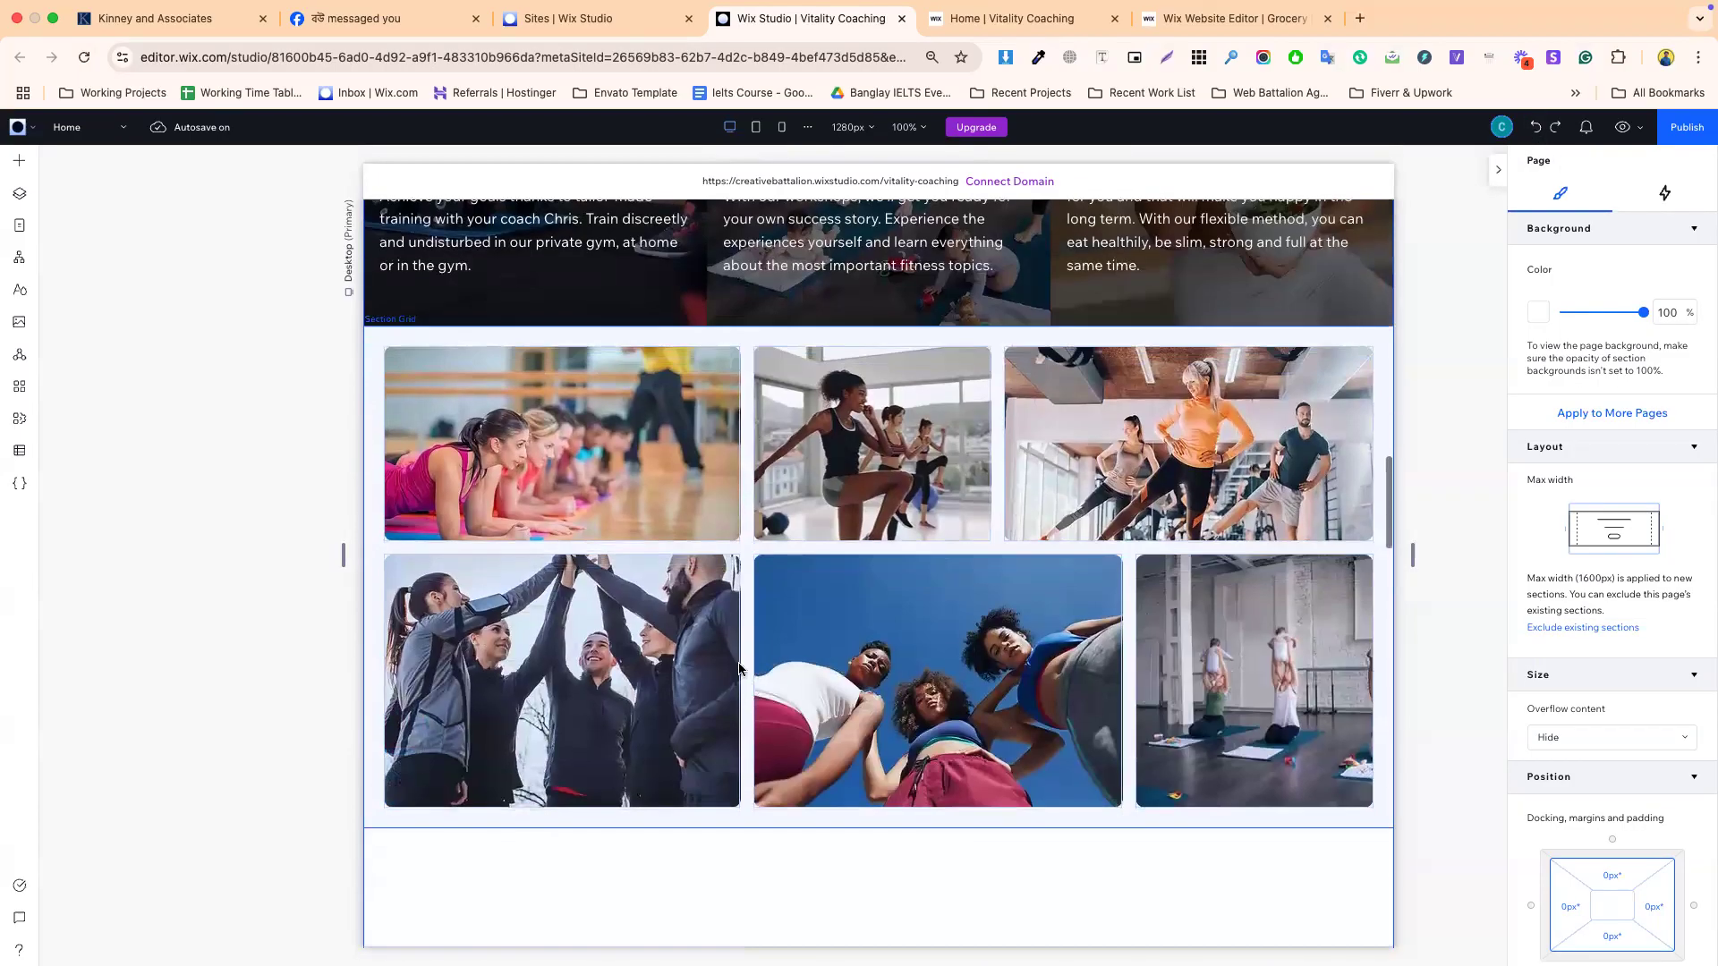
left_click(727, 528)
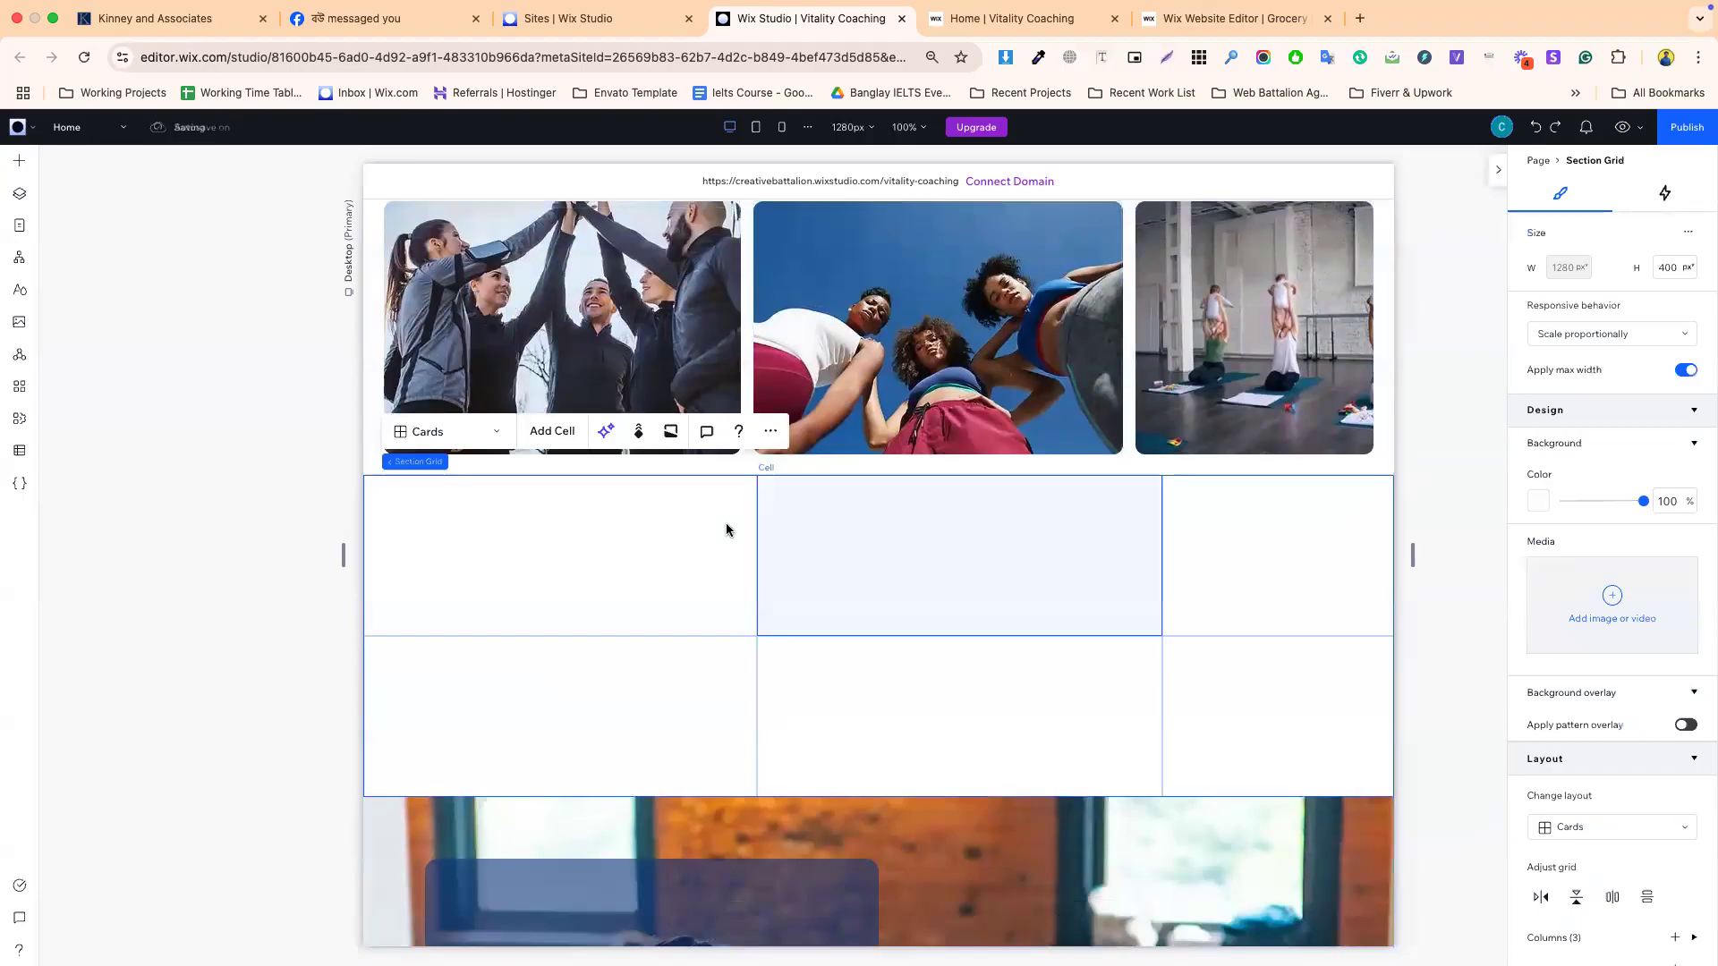
- Delete the empty Cards section grid below the photo gallery
right_click(761, 446)
mouse_move(837, 411)
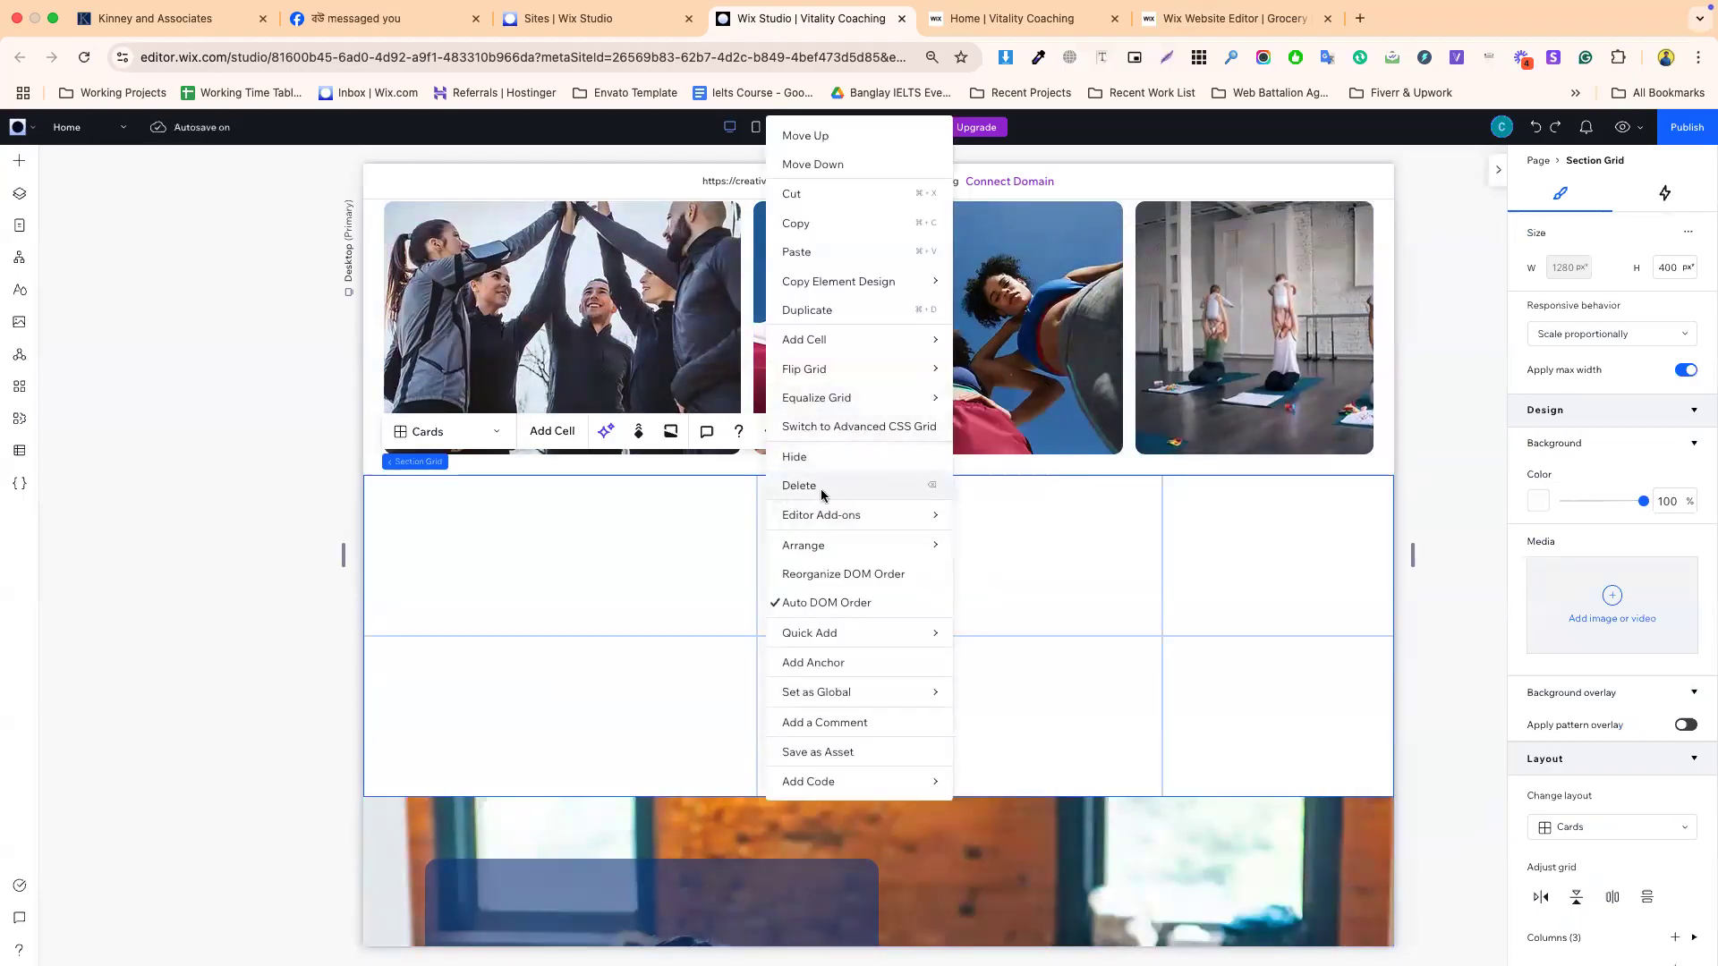
left_click(823, 495)
scroll(900, 573, "down", 2)
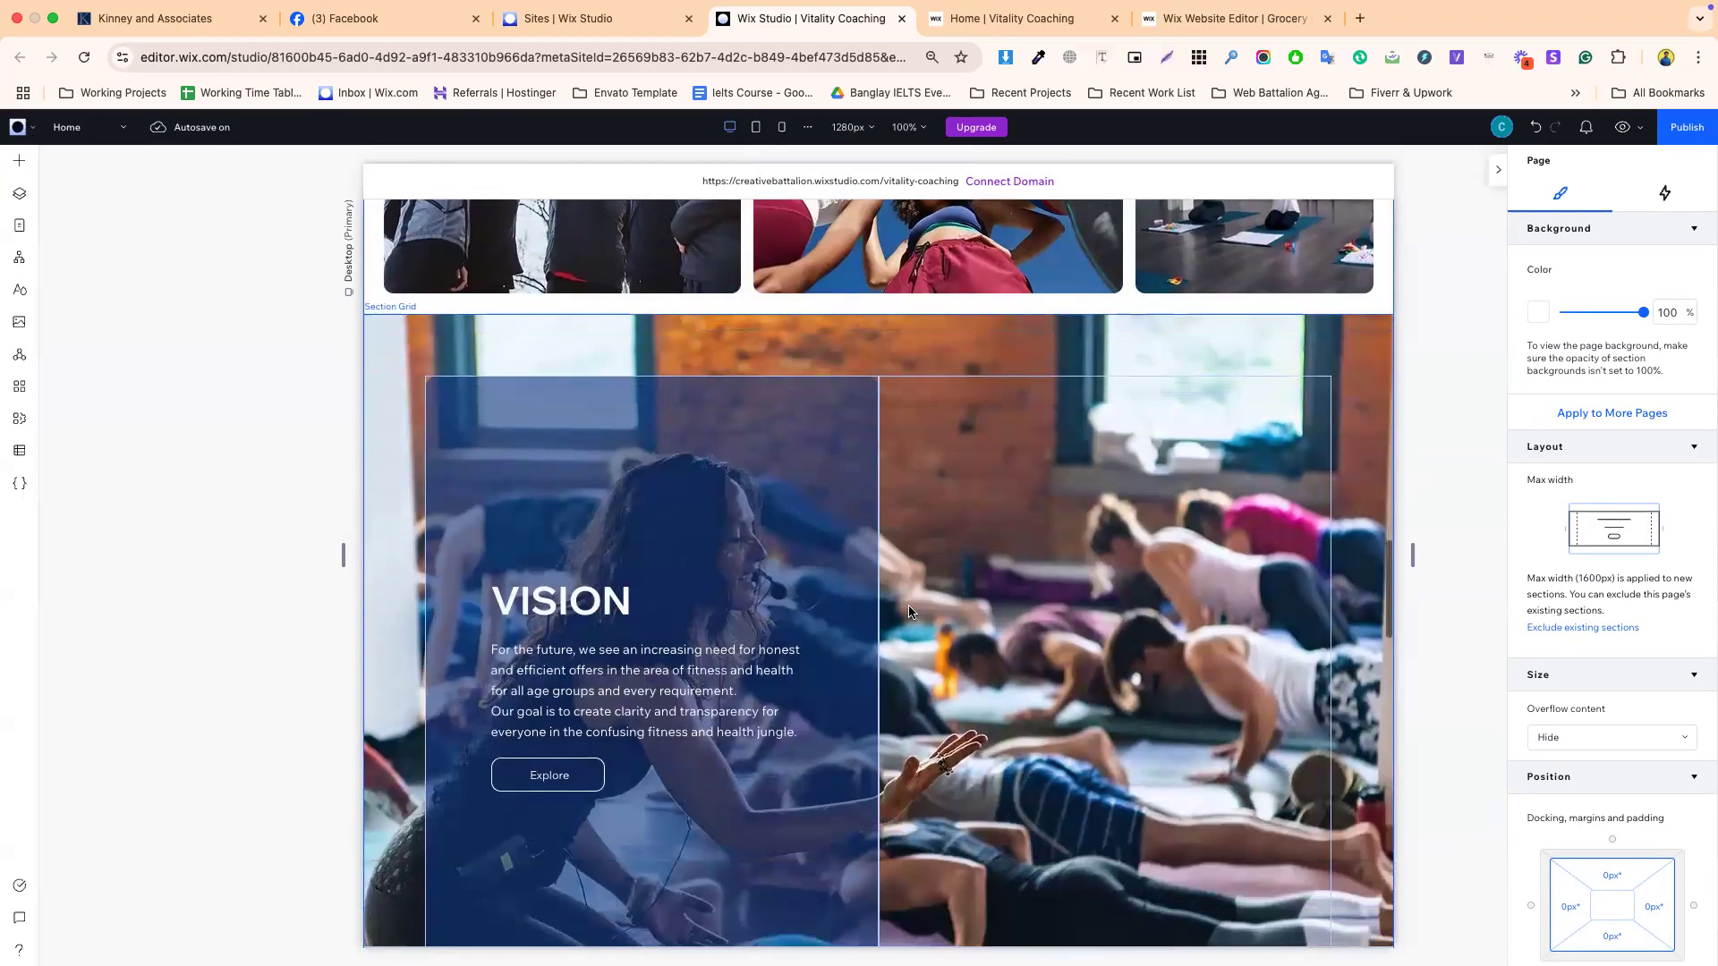
- Set the VISION section grid's padding to 5% on all four sides
left_click(622, 345)
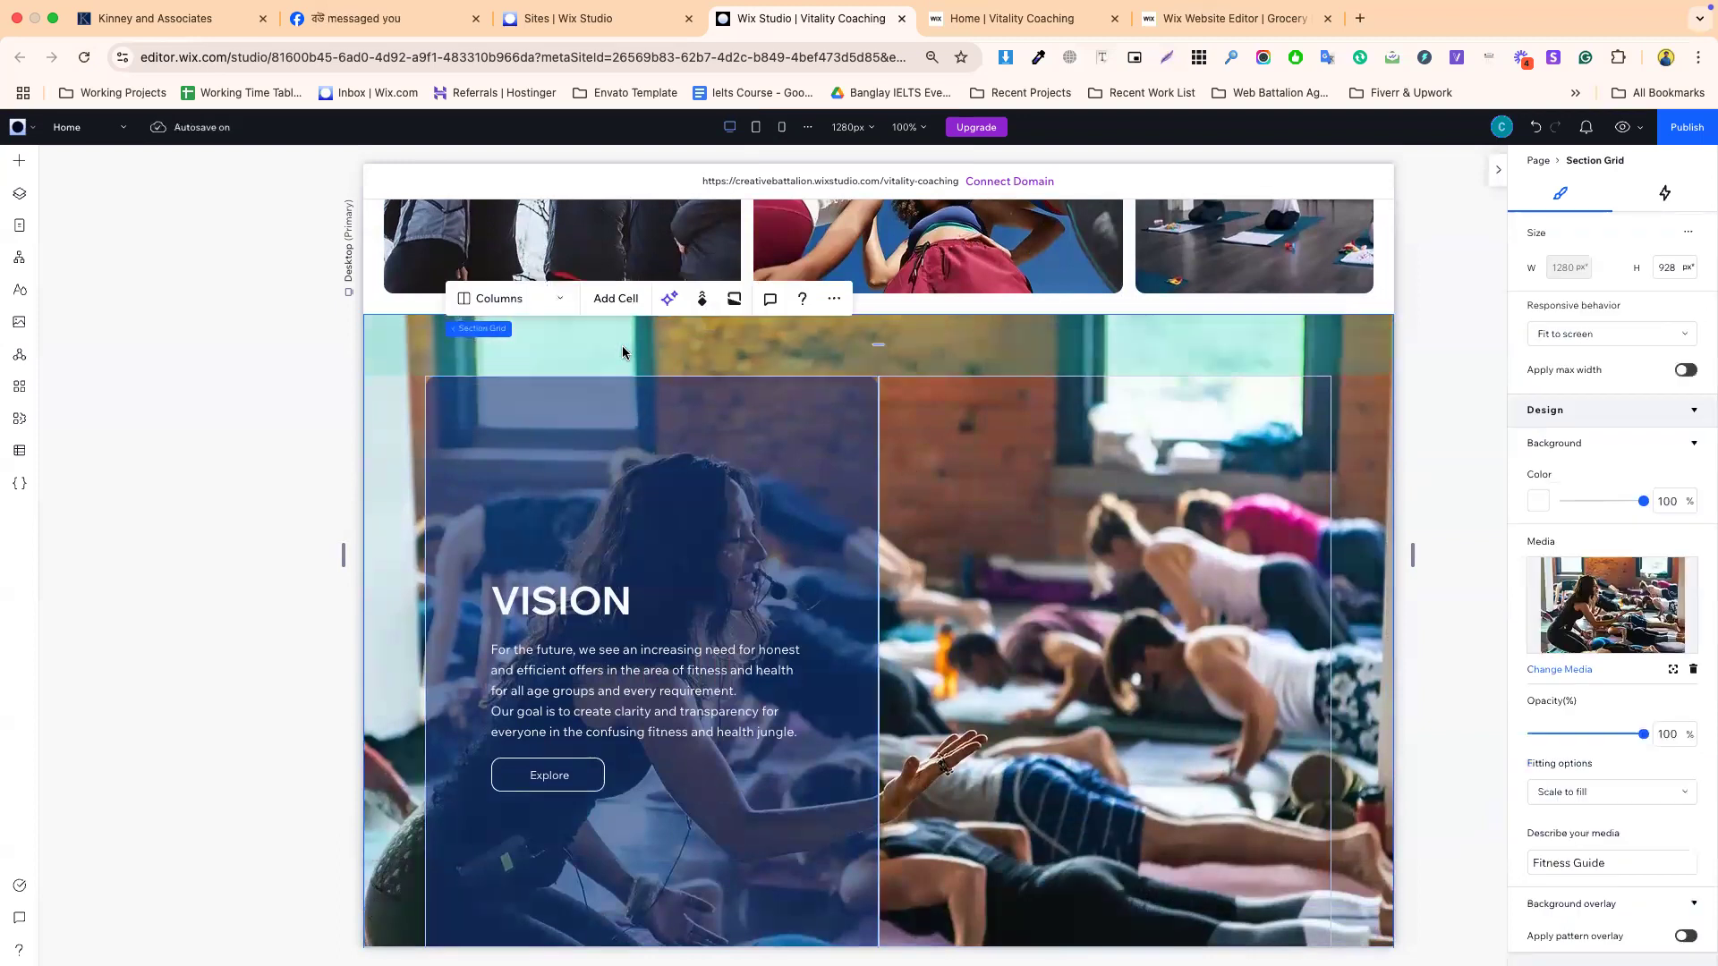
scroll(1626, 758, "down", 5)
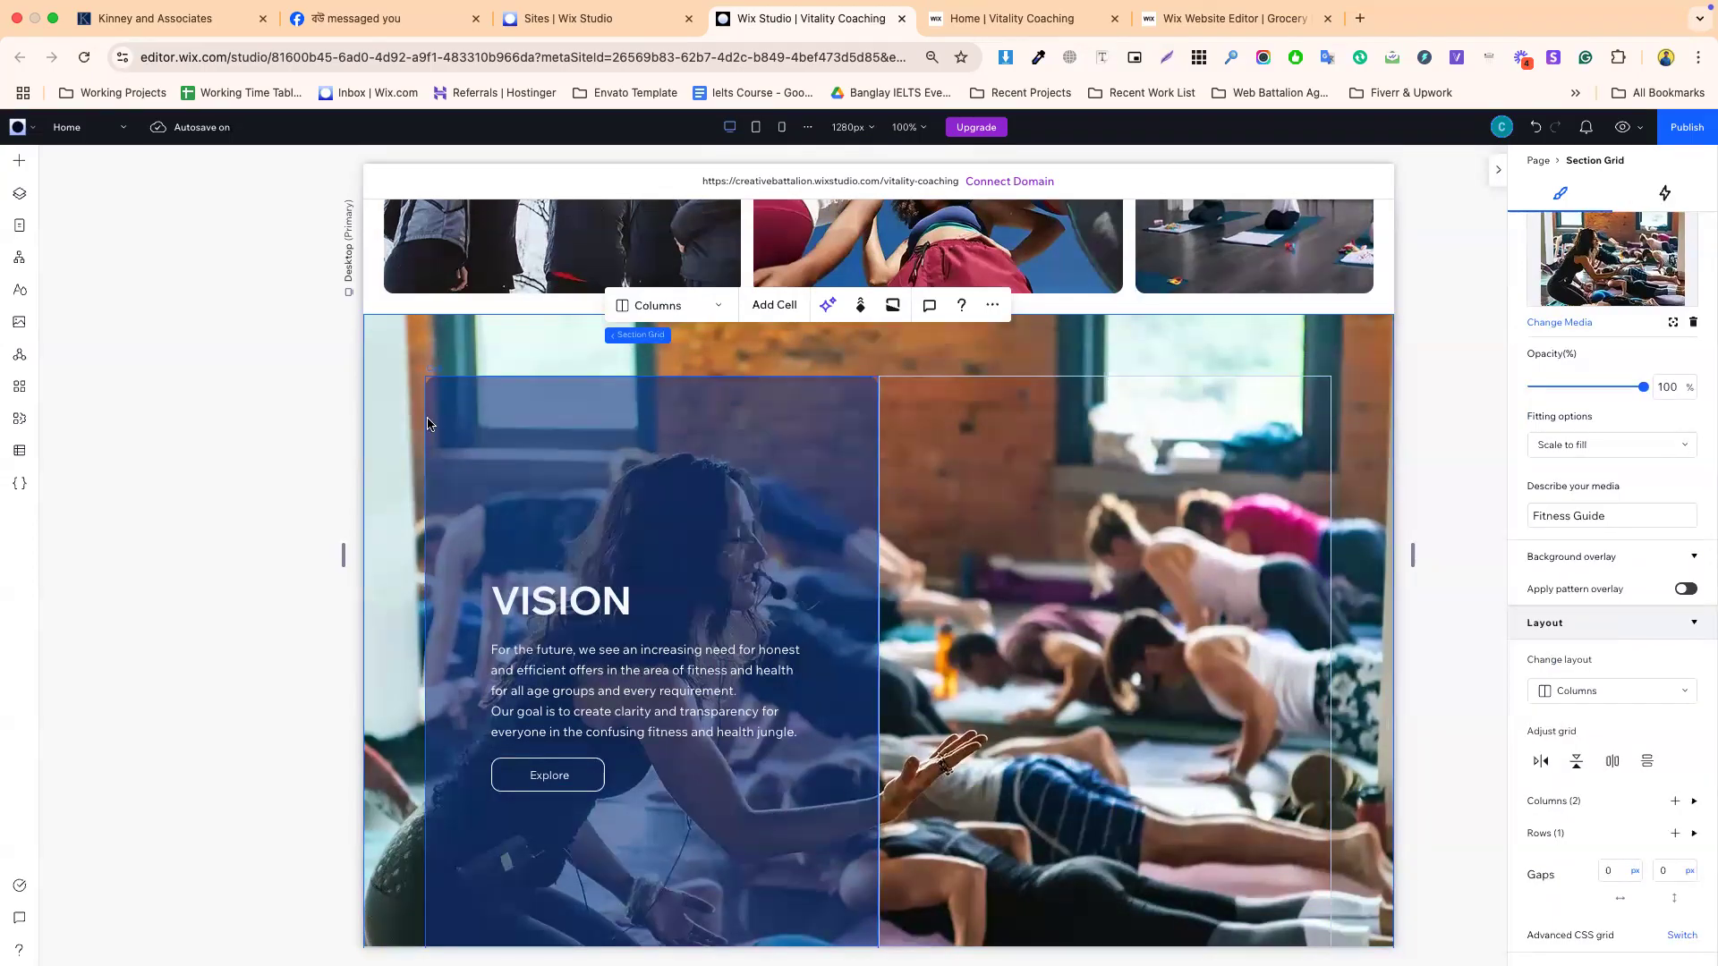
left_click(401, 433)
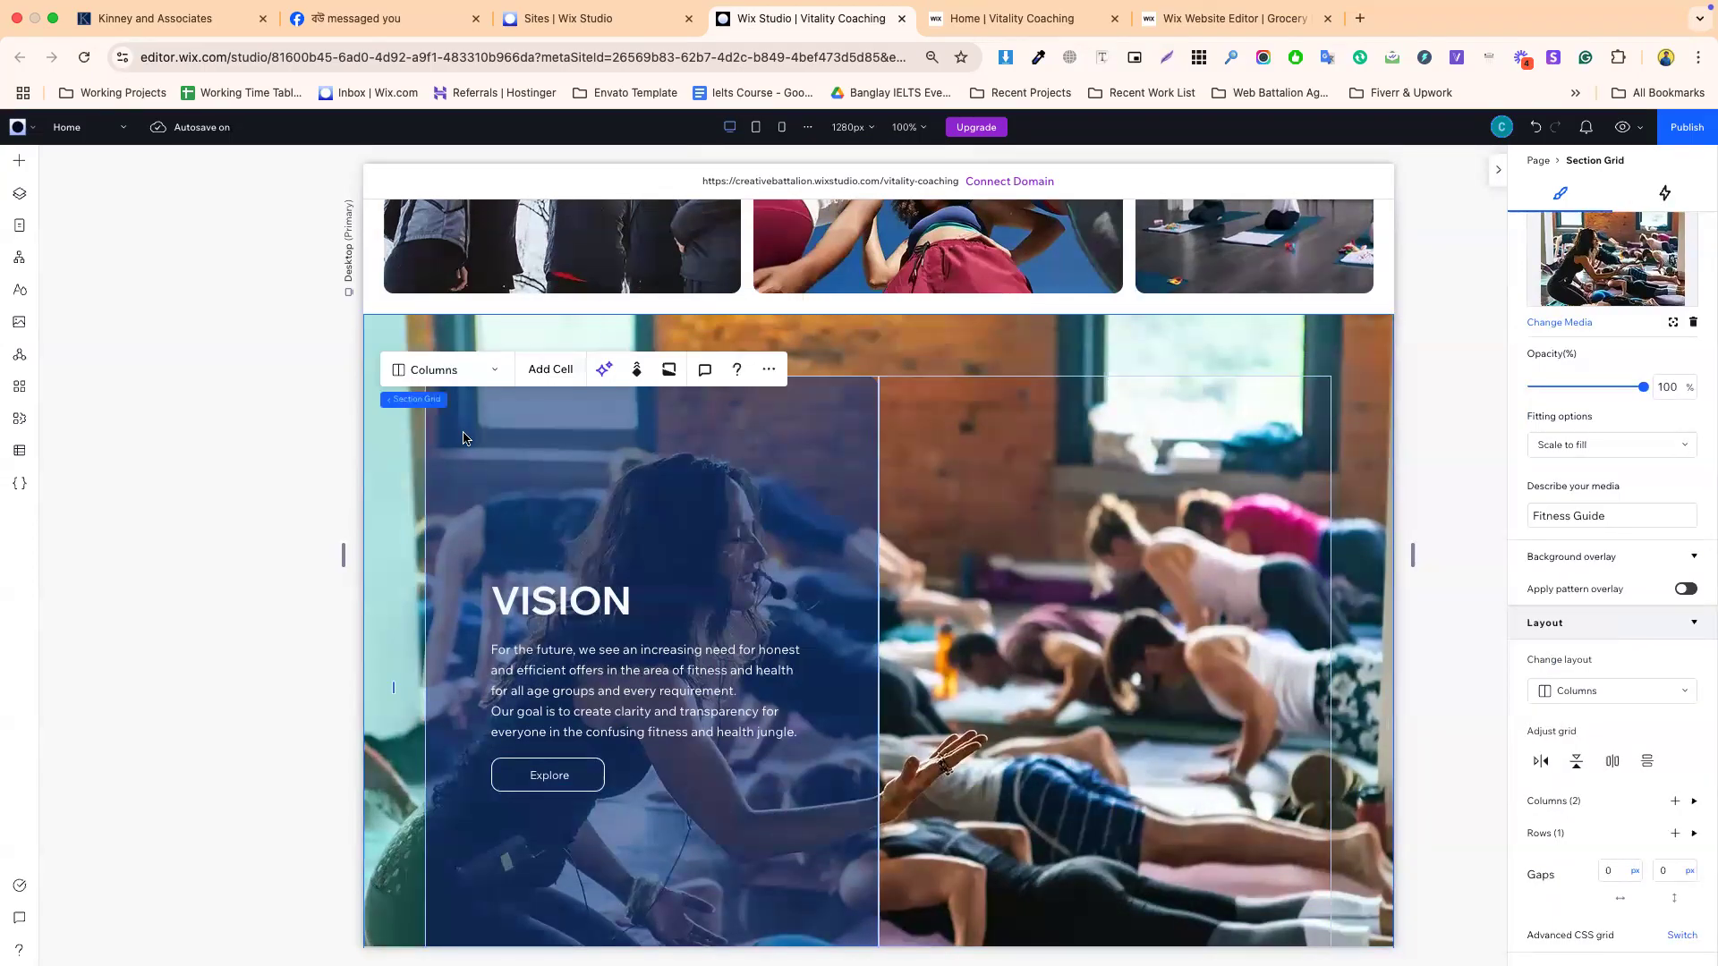
left_click(1354, 558)
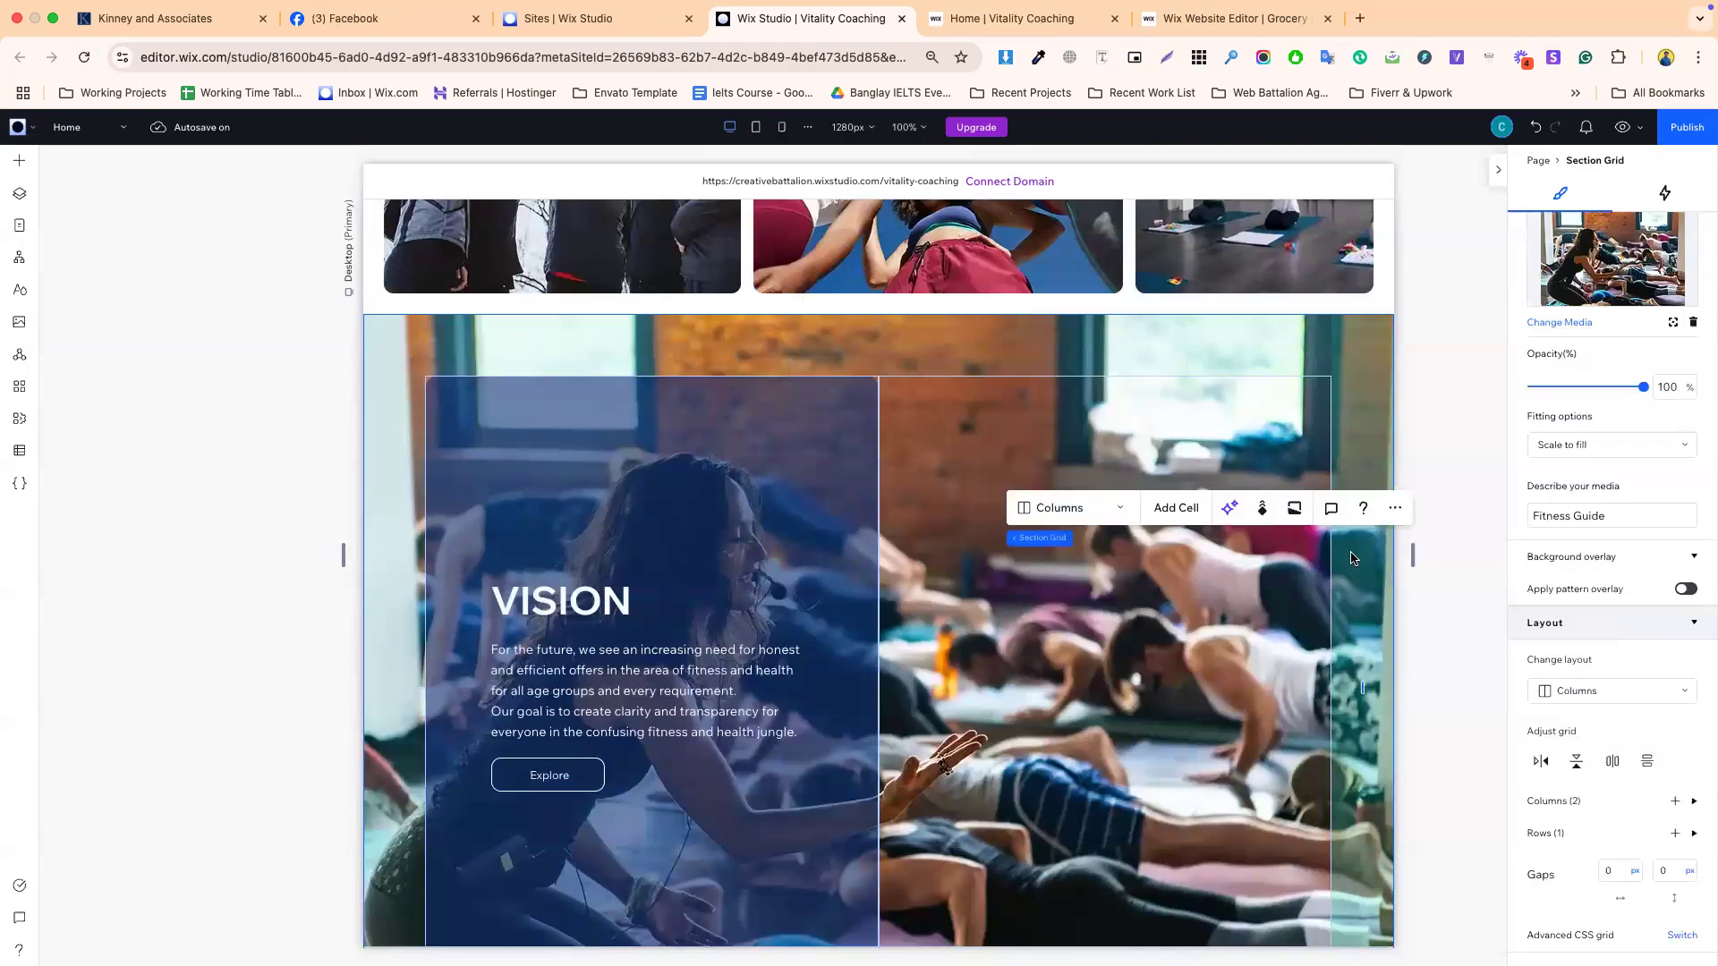
left_click(386, 598)
scroll(1668, 673, "down", 5)
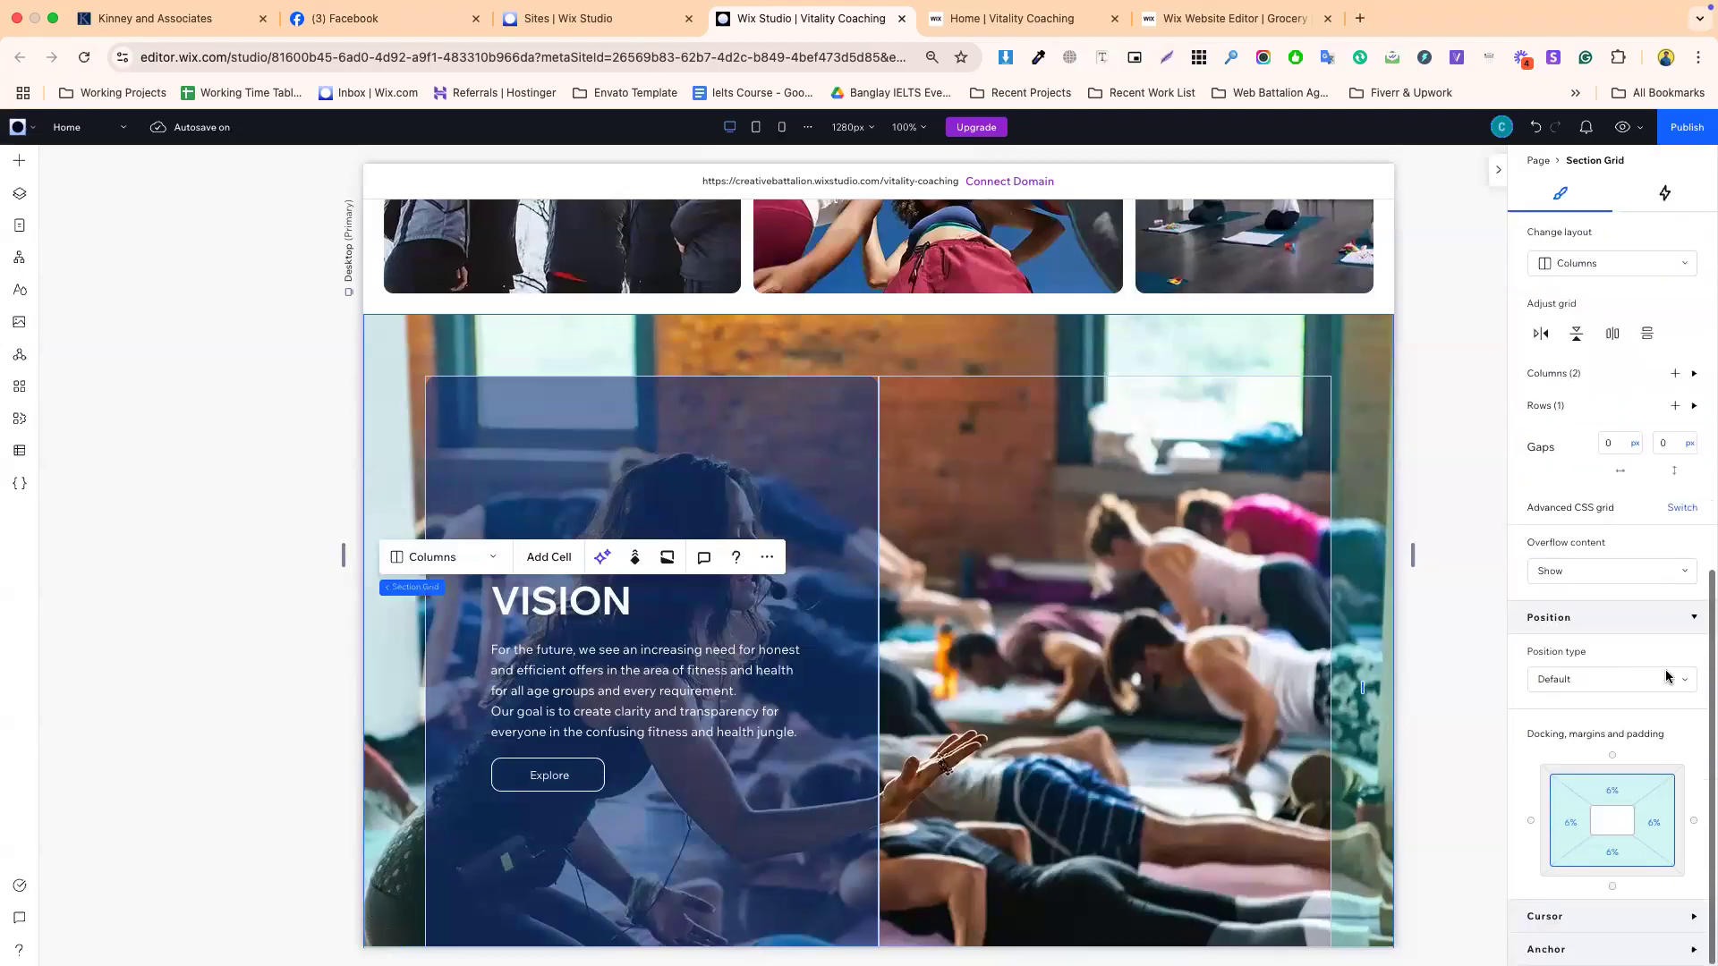
left_click(1563, 834)
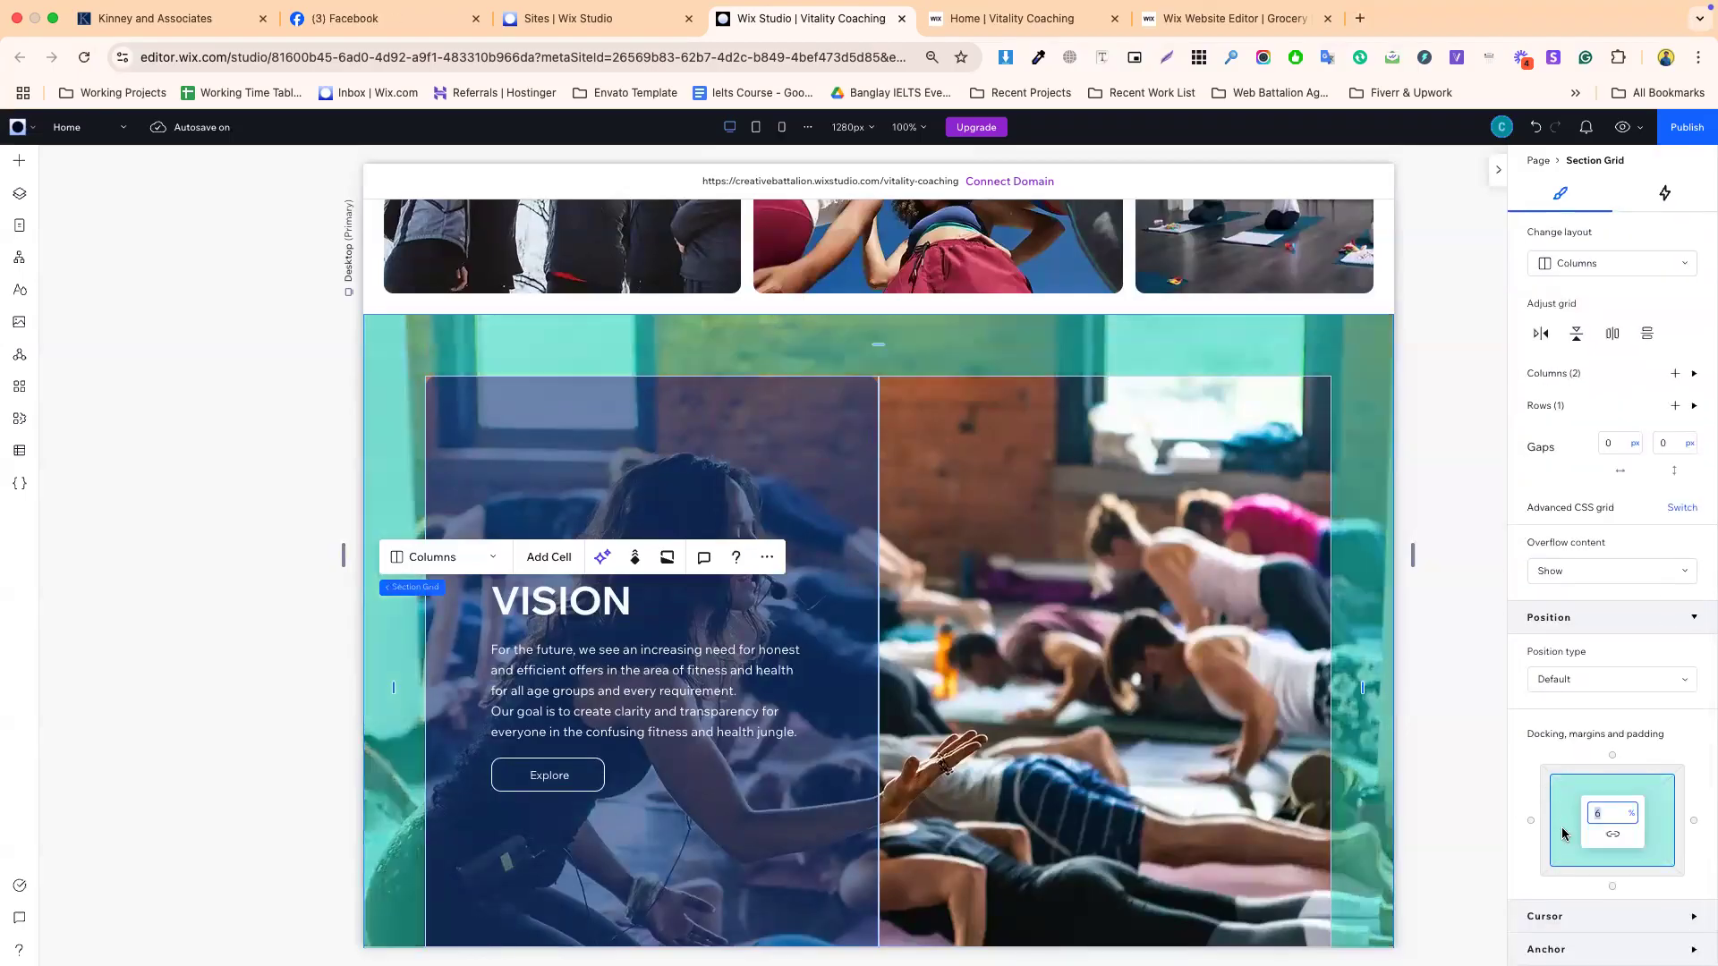
type("5")
key("Return")
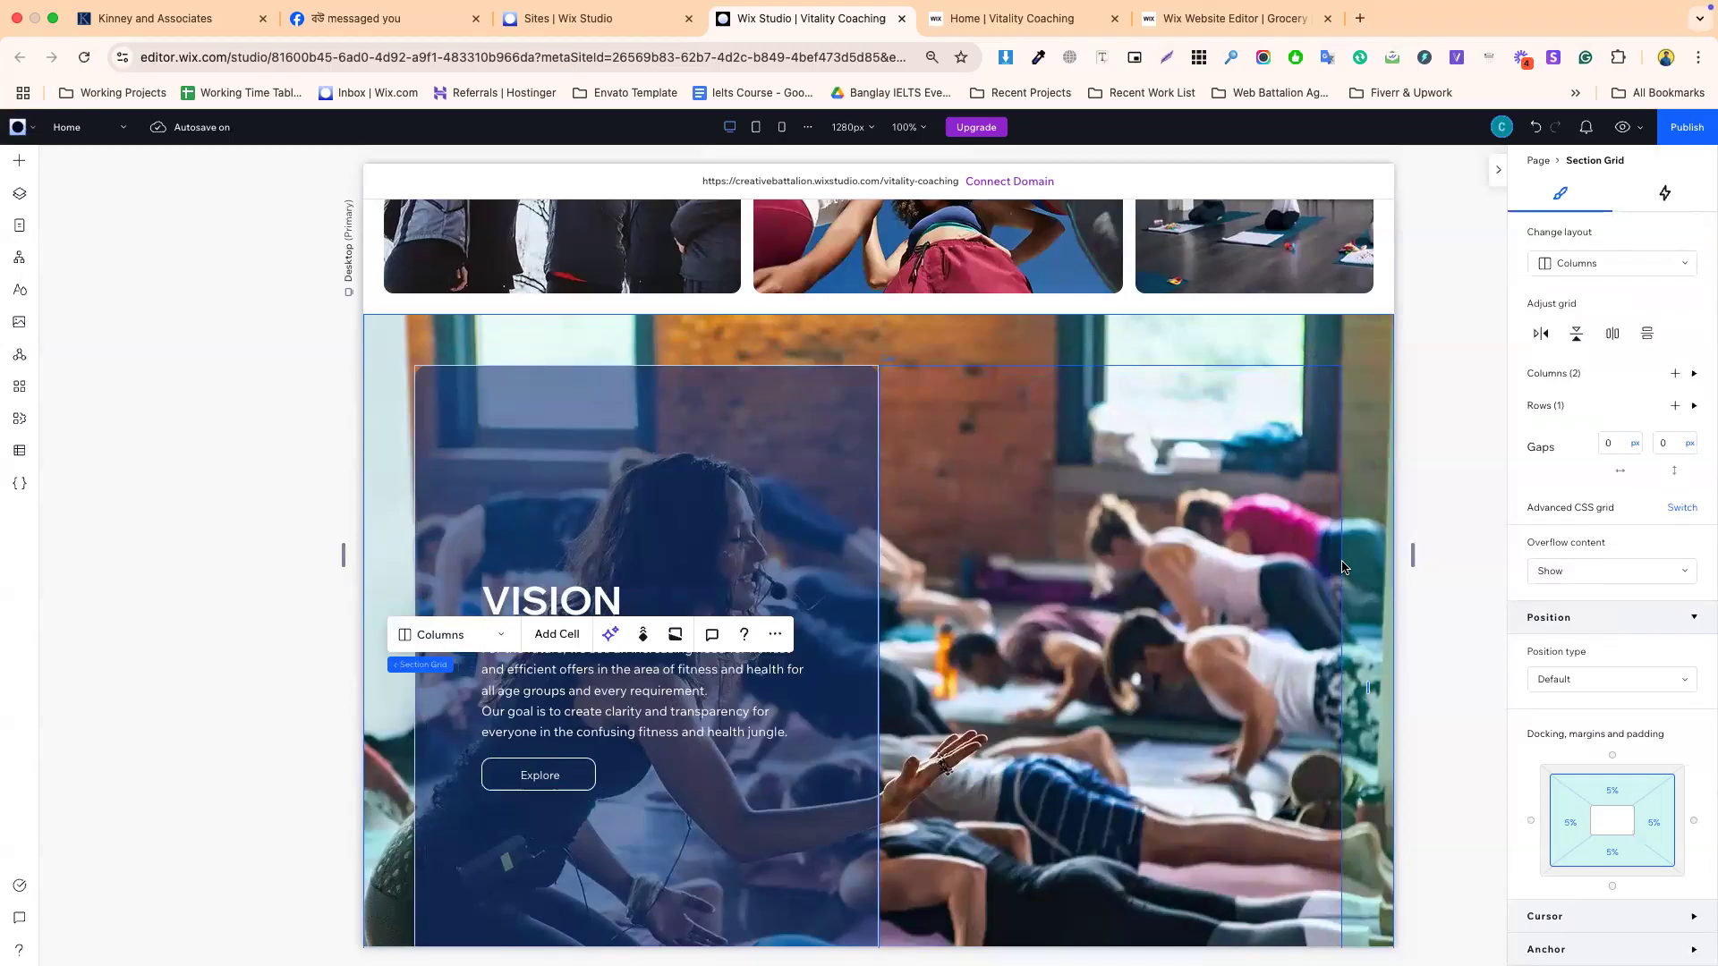
left_click(1365, 603)
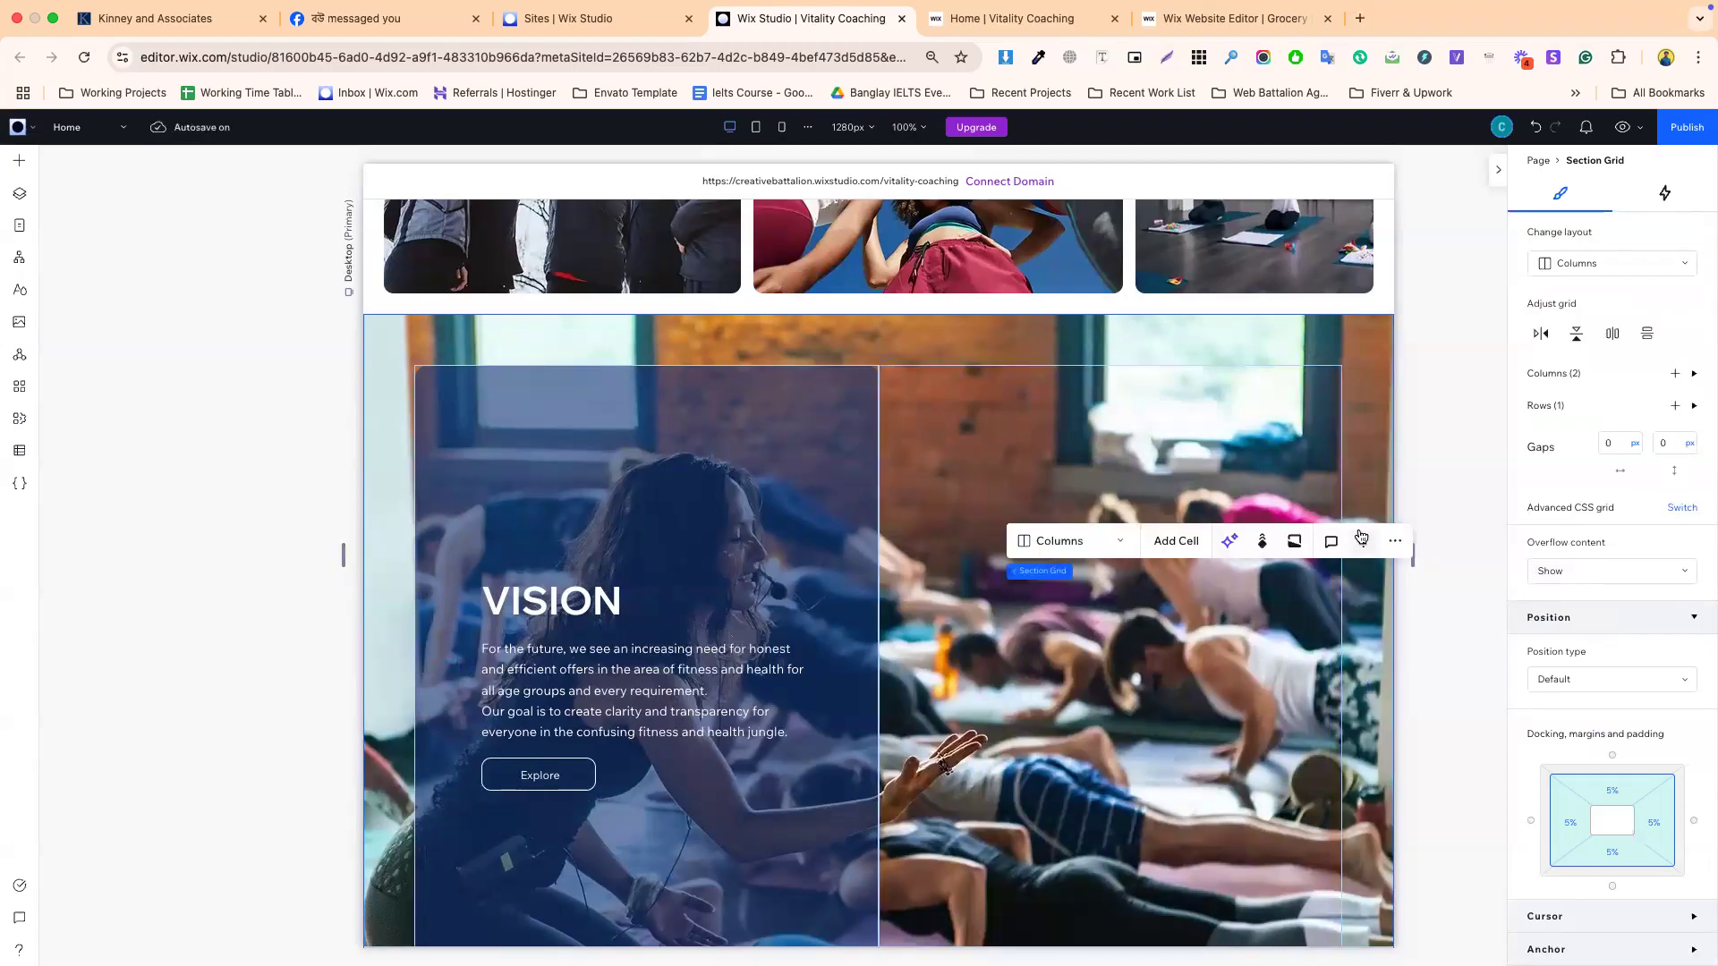
left_click(376, 531)
- Examine the padding of the VISION text cell and the rows, gaps and cells that structure the INFO section
left_click(784, 405)
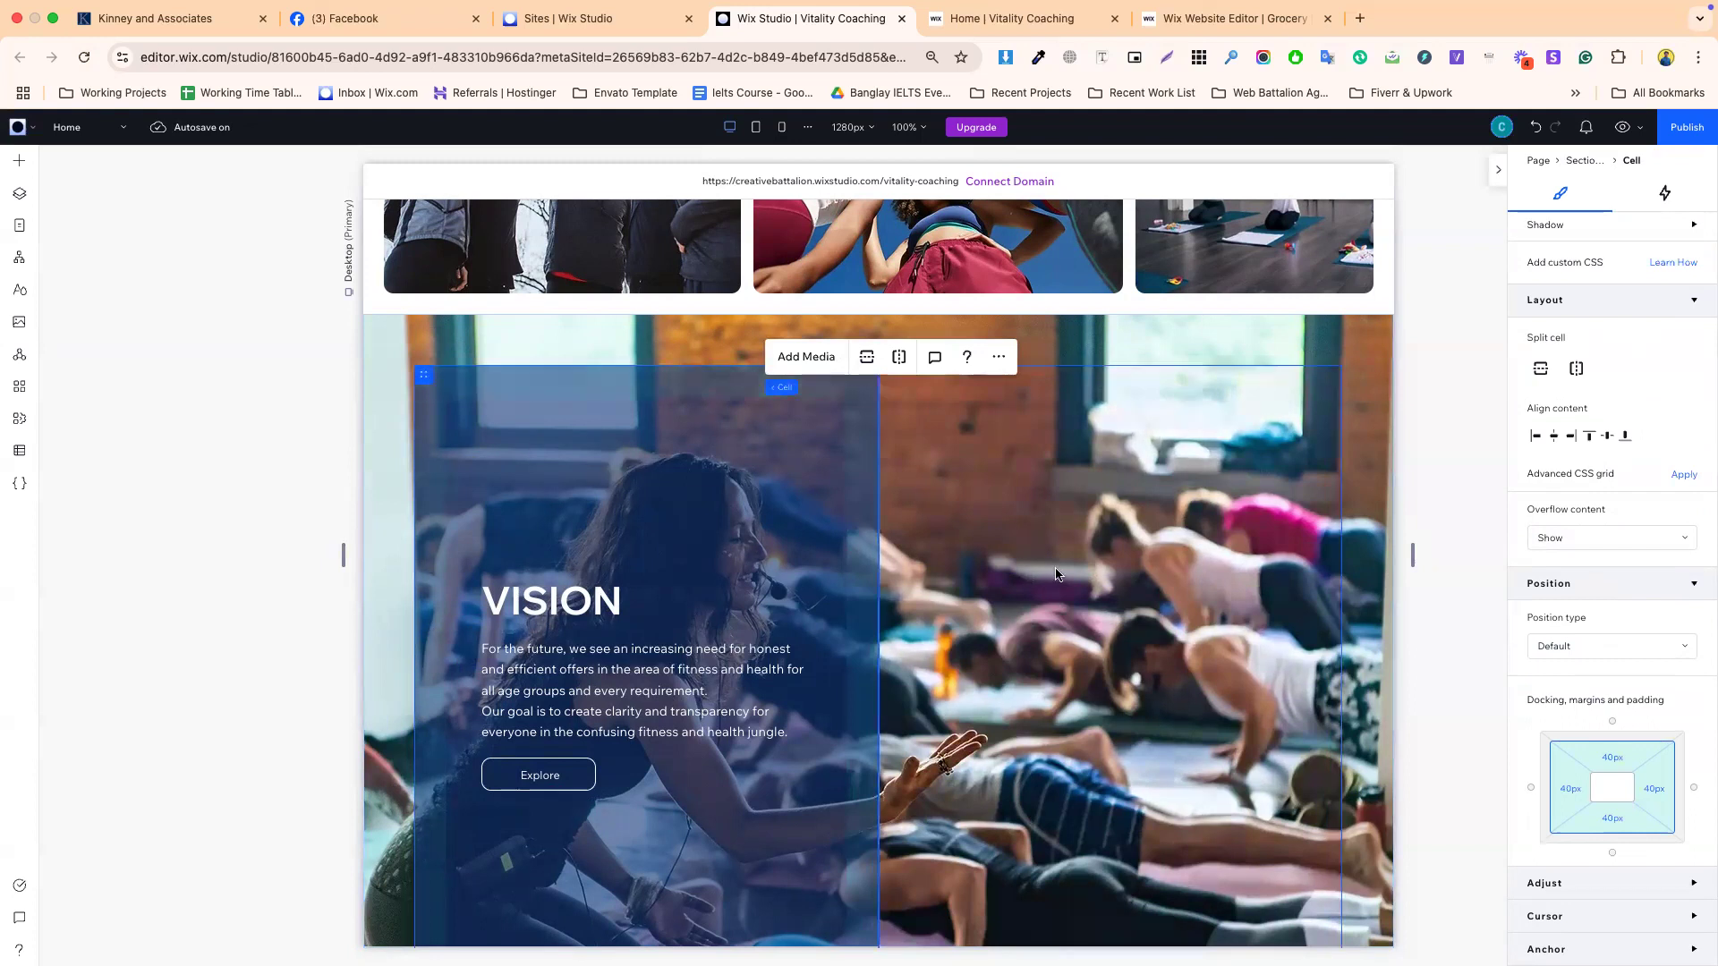
scroll(1056, 573, "down", 6)
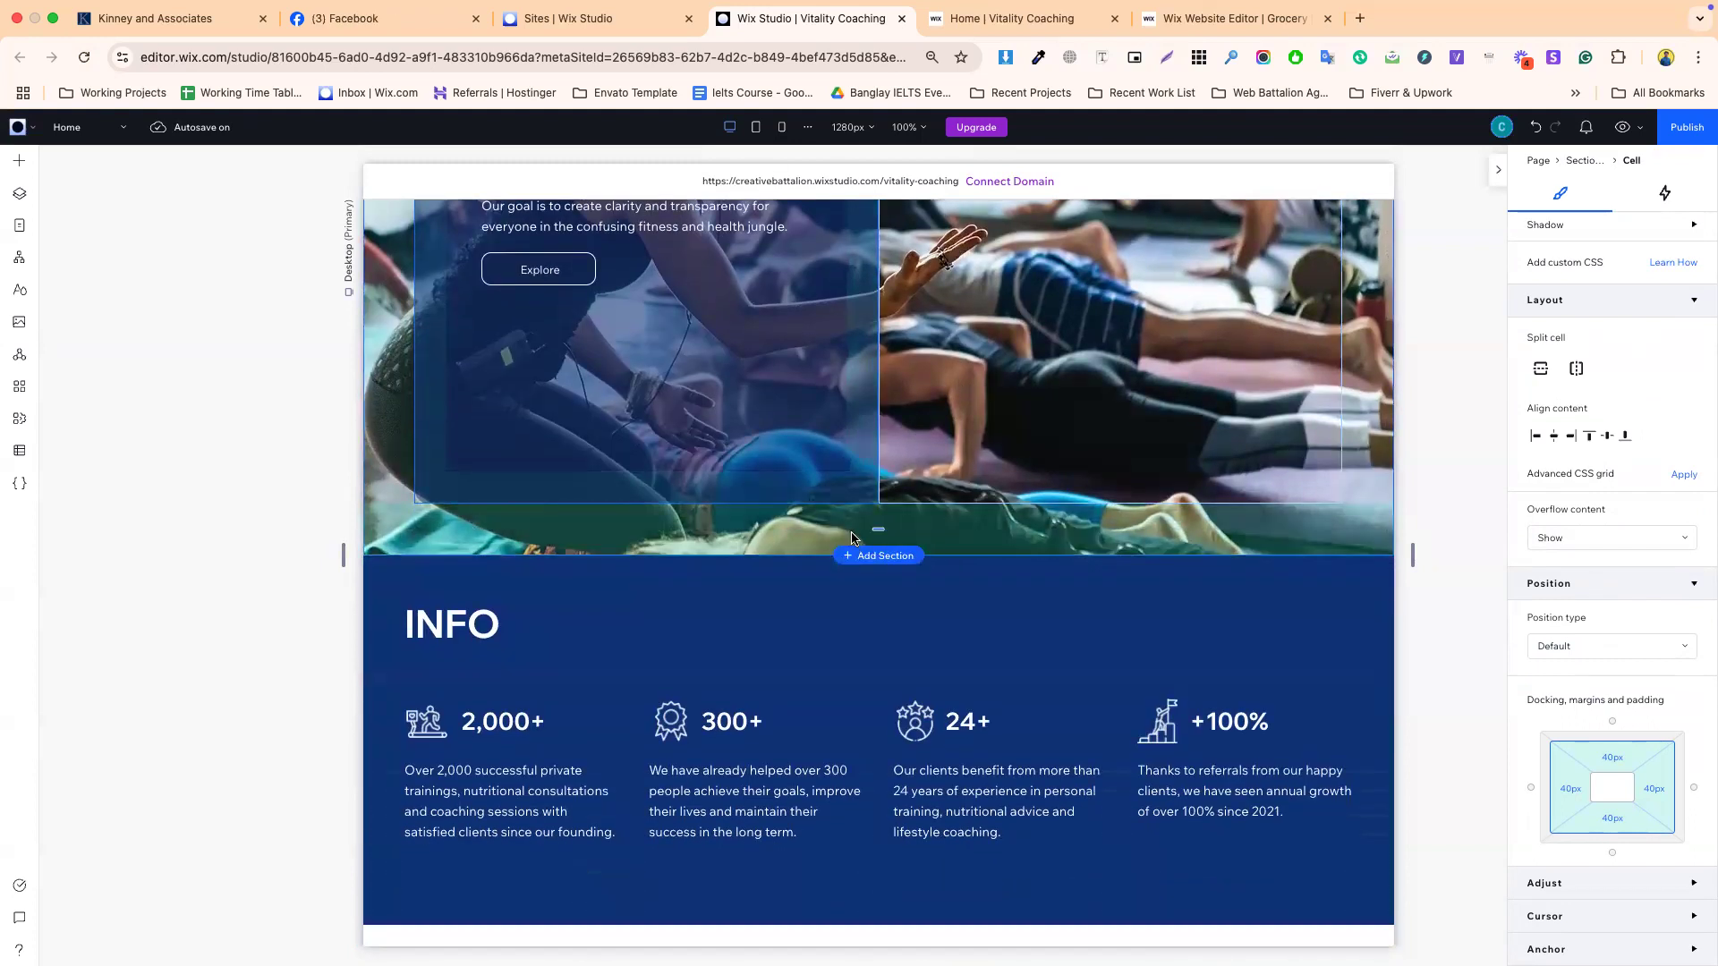
scroll(850, 627, "down", 4)
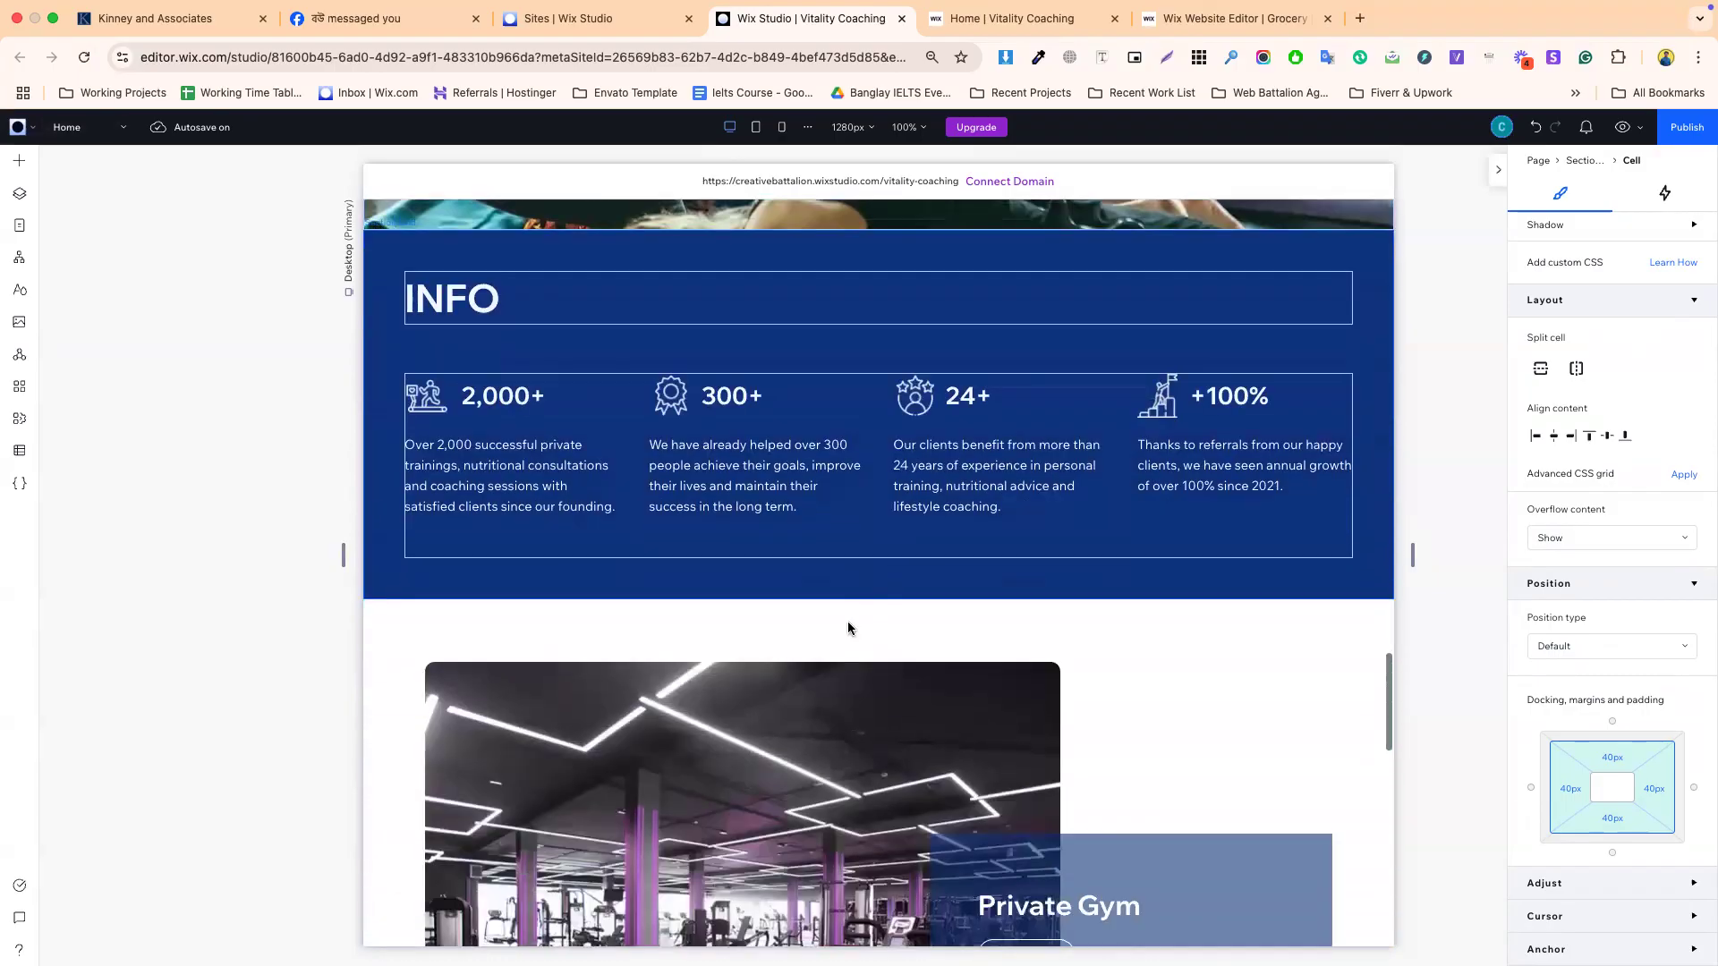
left_click(495, 414)
left_click(495, 414)
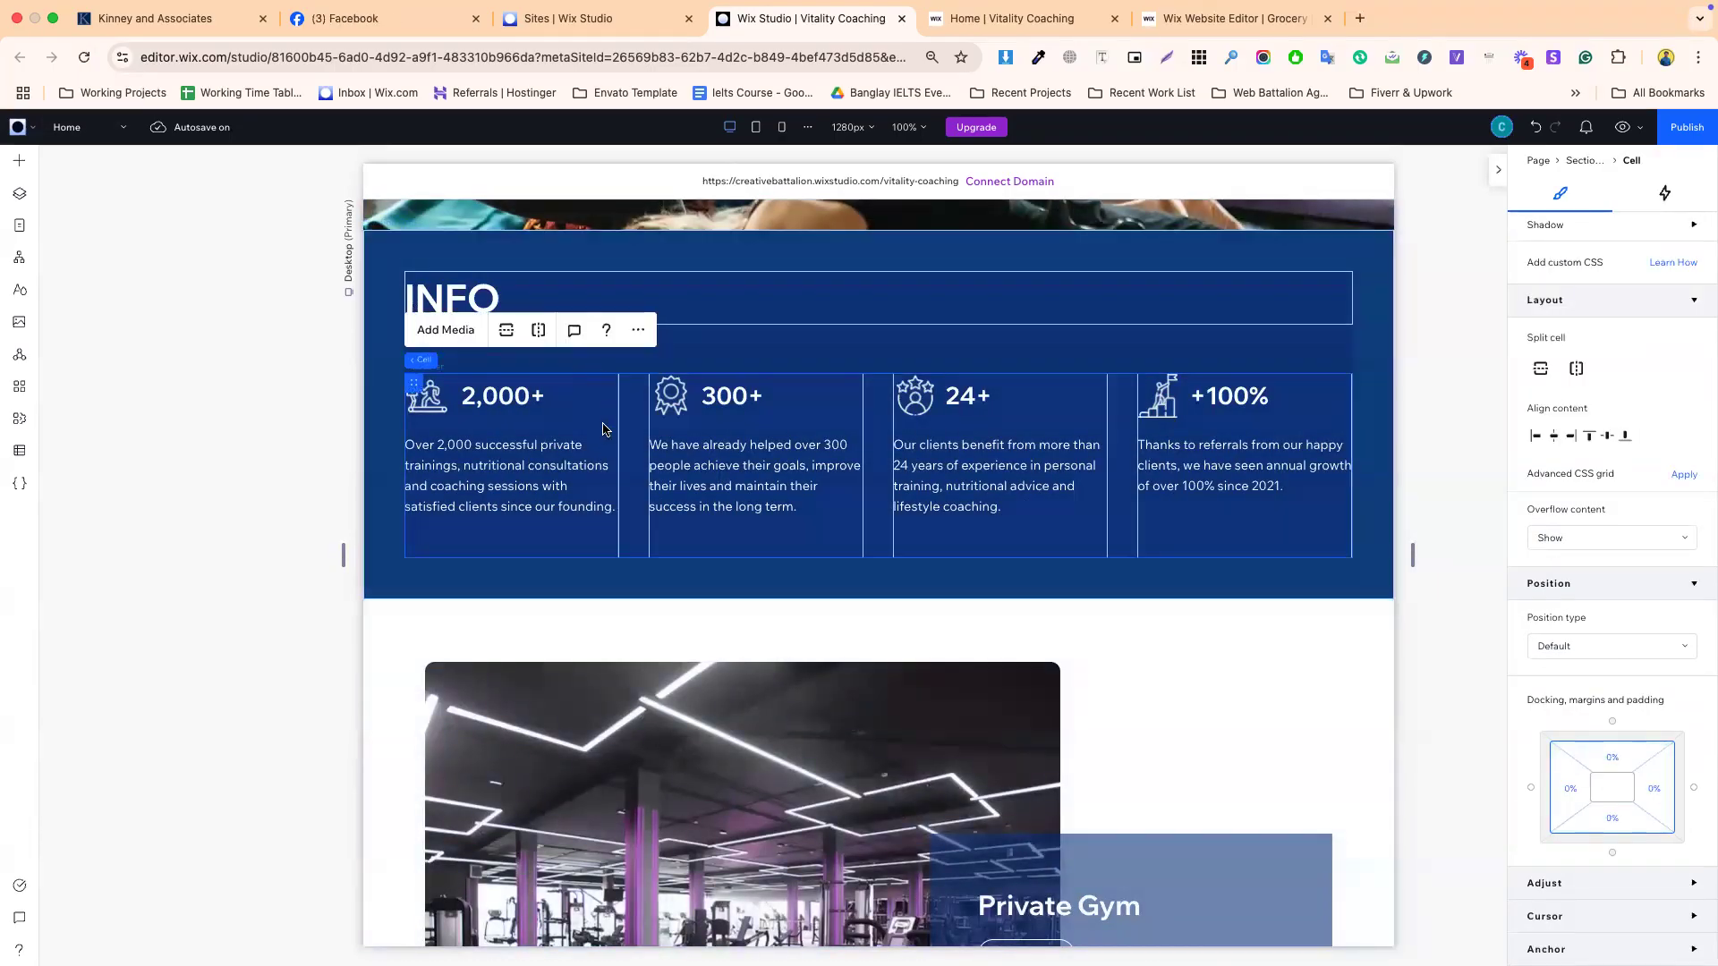
left_click(882, 349)
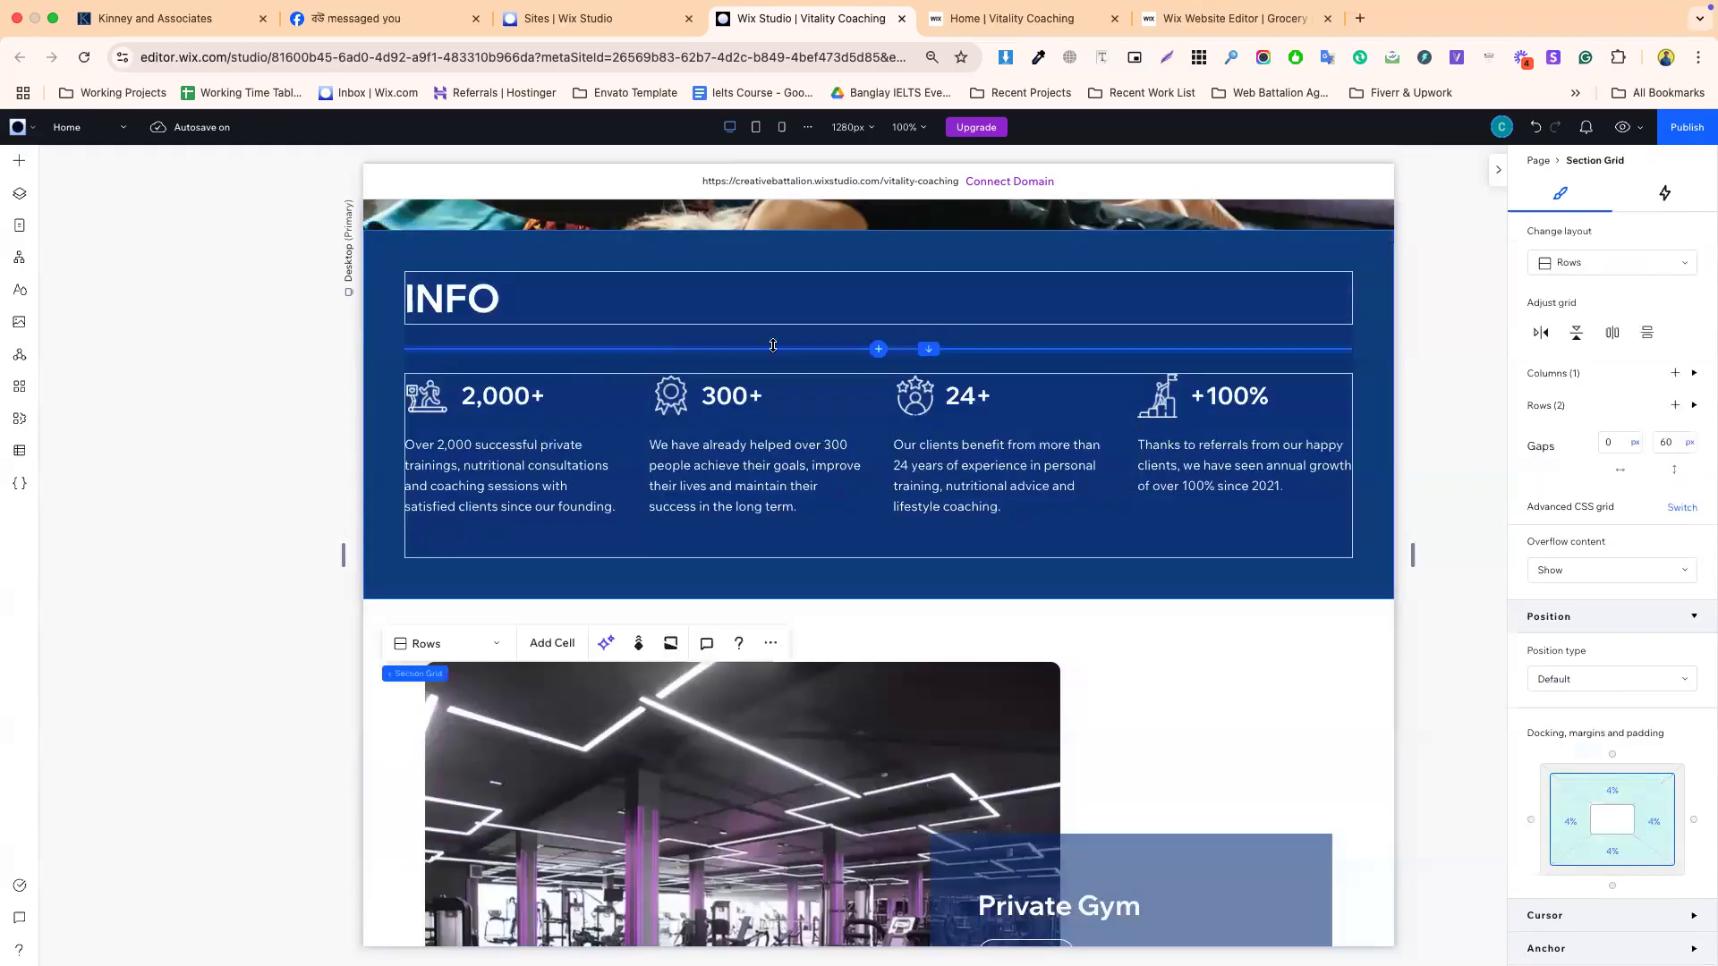
left_click(545, 287)
- Add a blank section directly below INFO and set its background to the dark blue theme color #0A3981
left_click(859, 631)
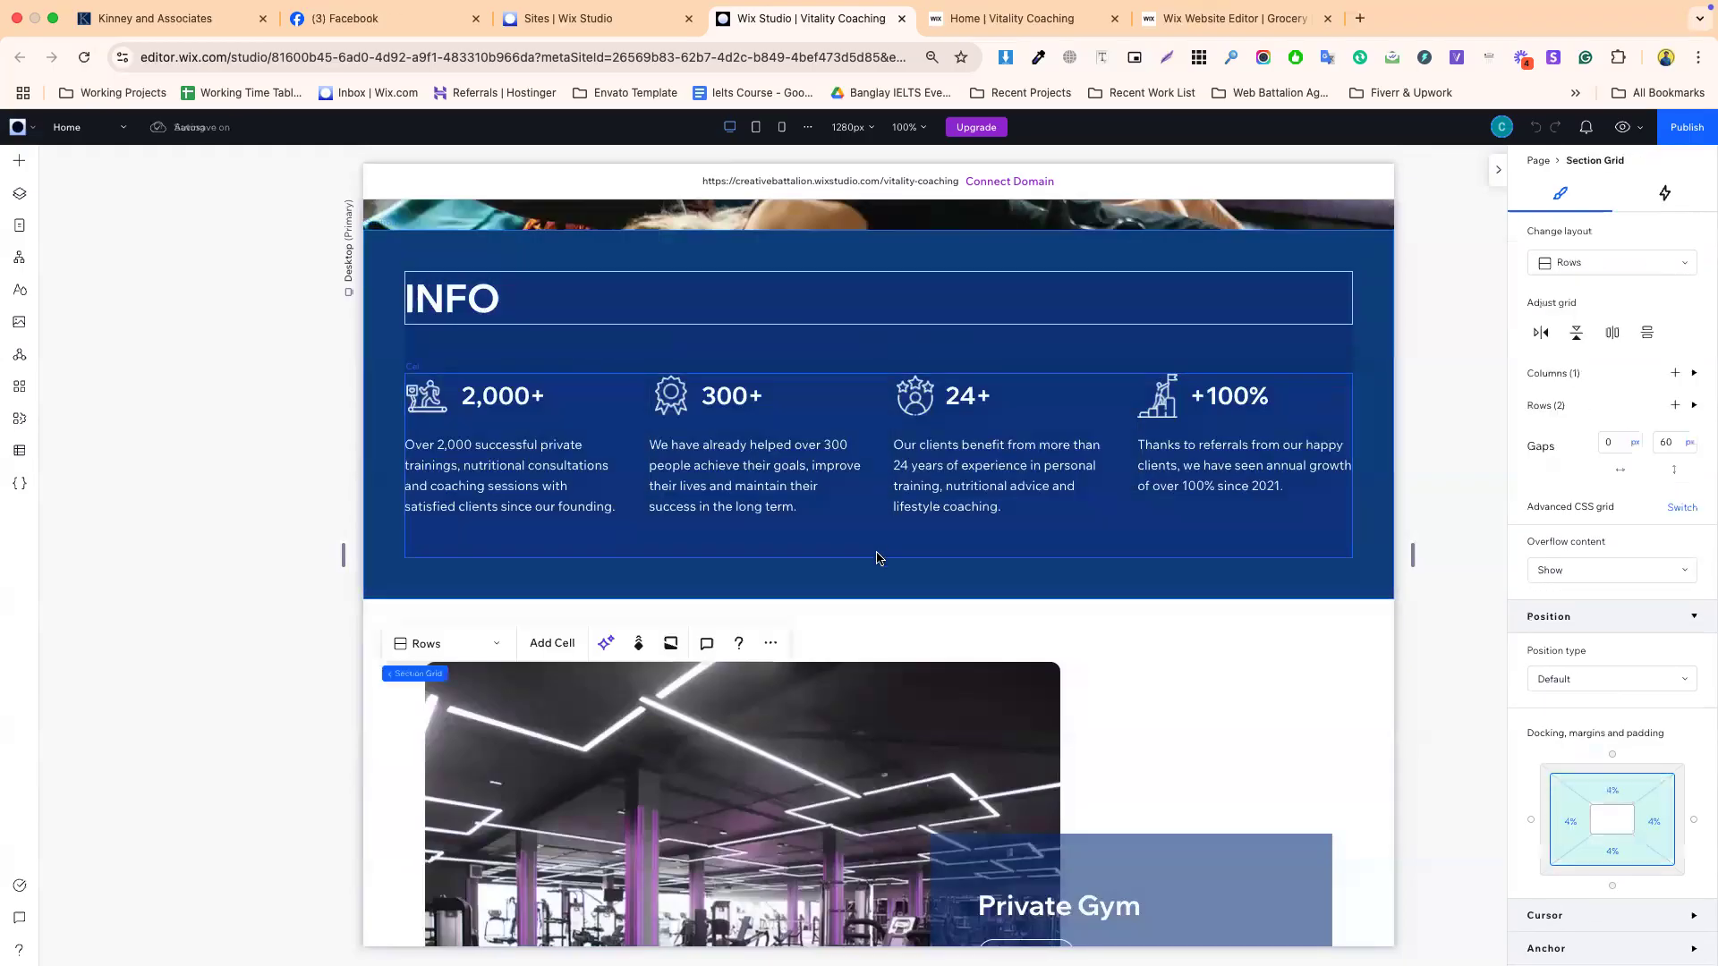
left_click(872, 599)
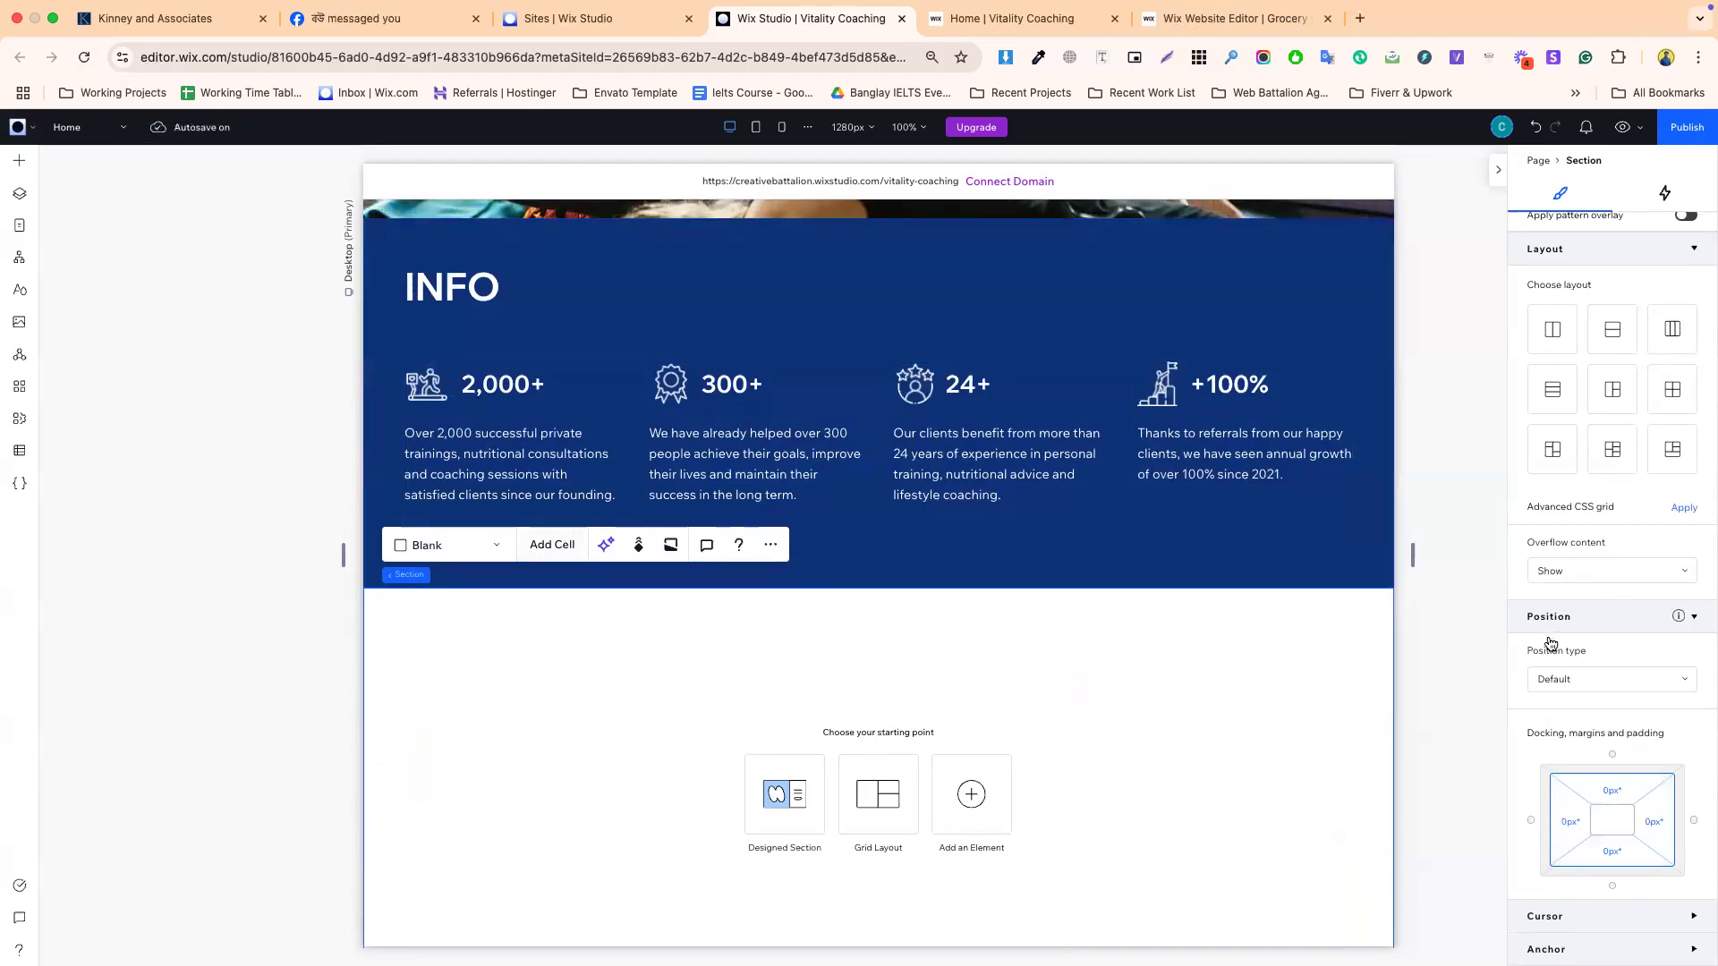
scroll(1547, 649, "up", 6)
left_click(1538, 502)
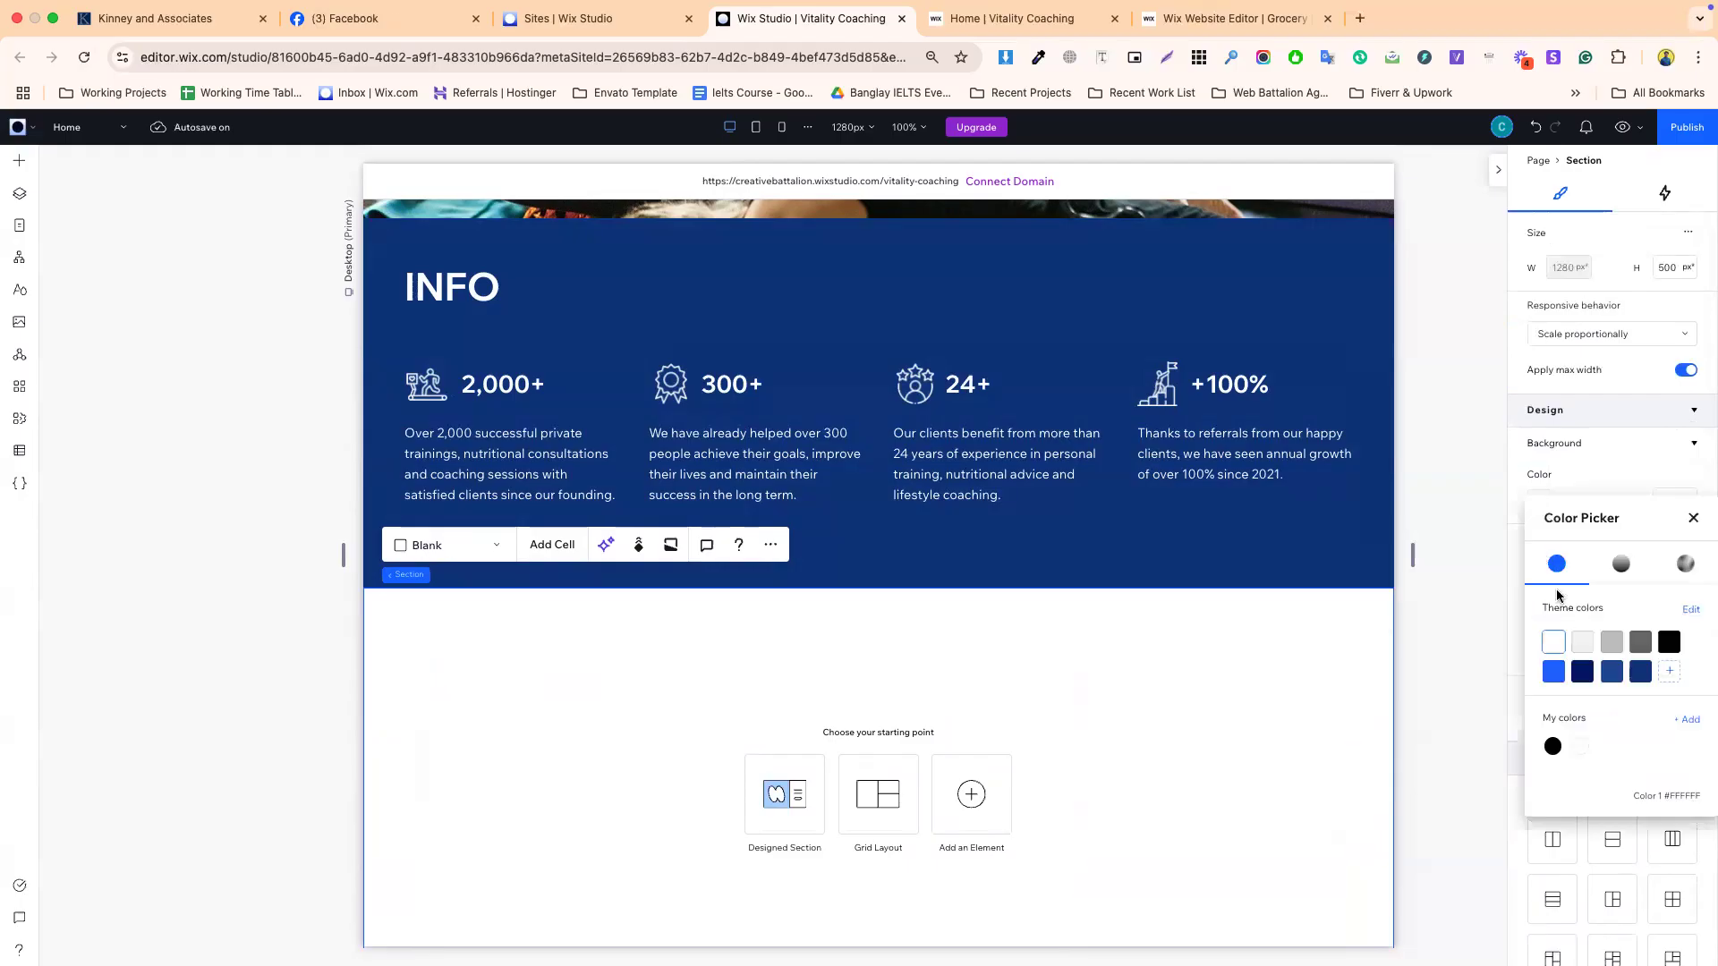
left_click(1557, 678)
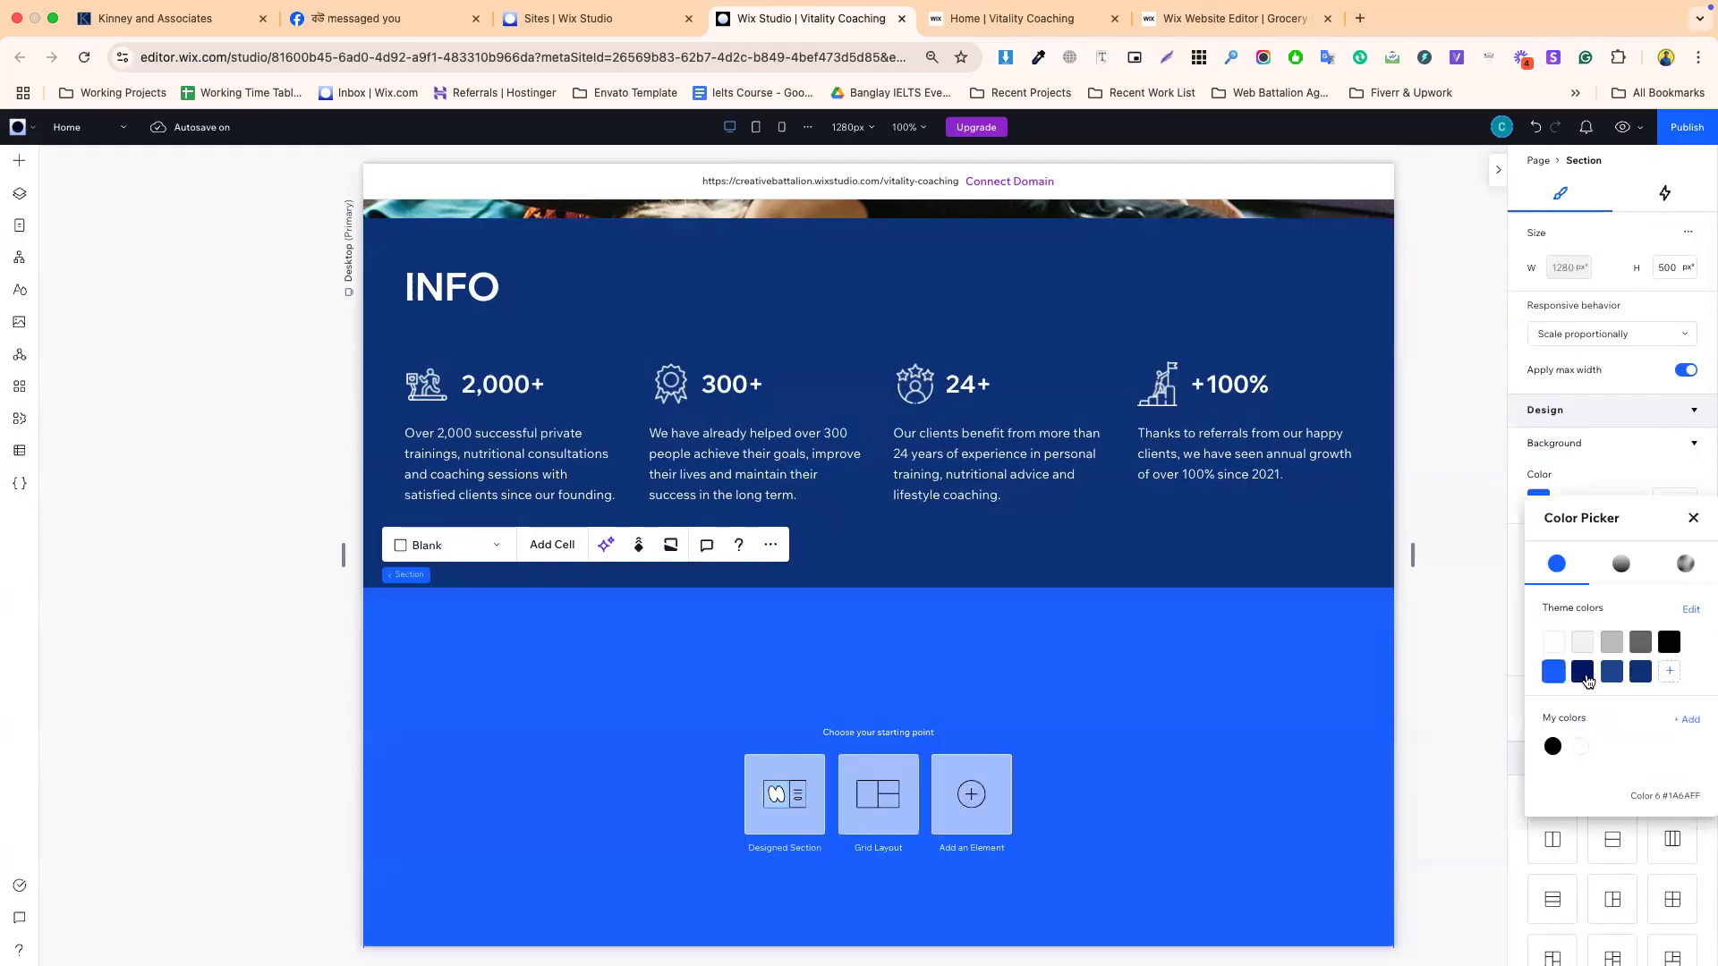
left_click(1582, 678)
left_click(1613, 675)
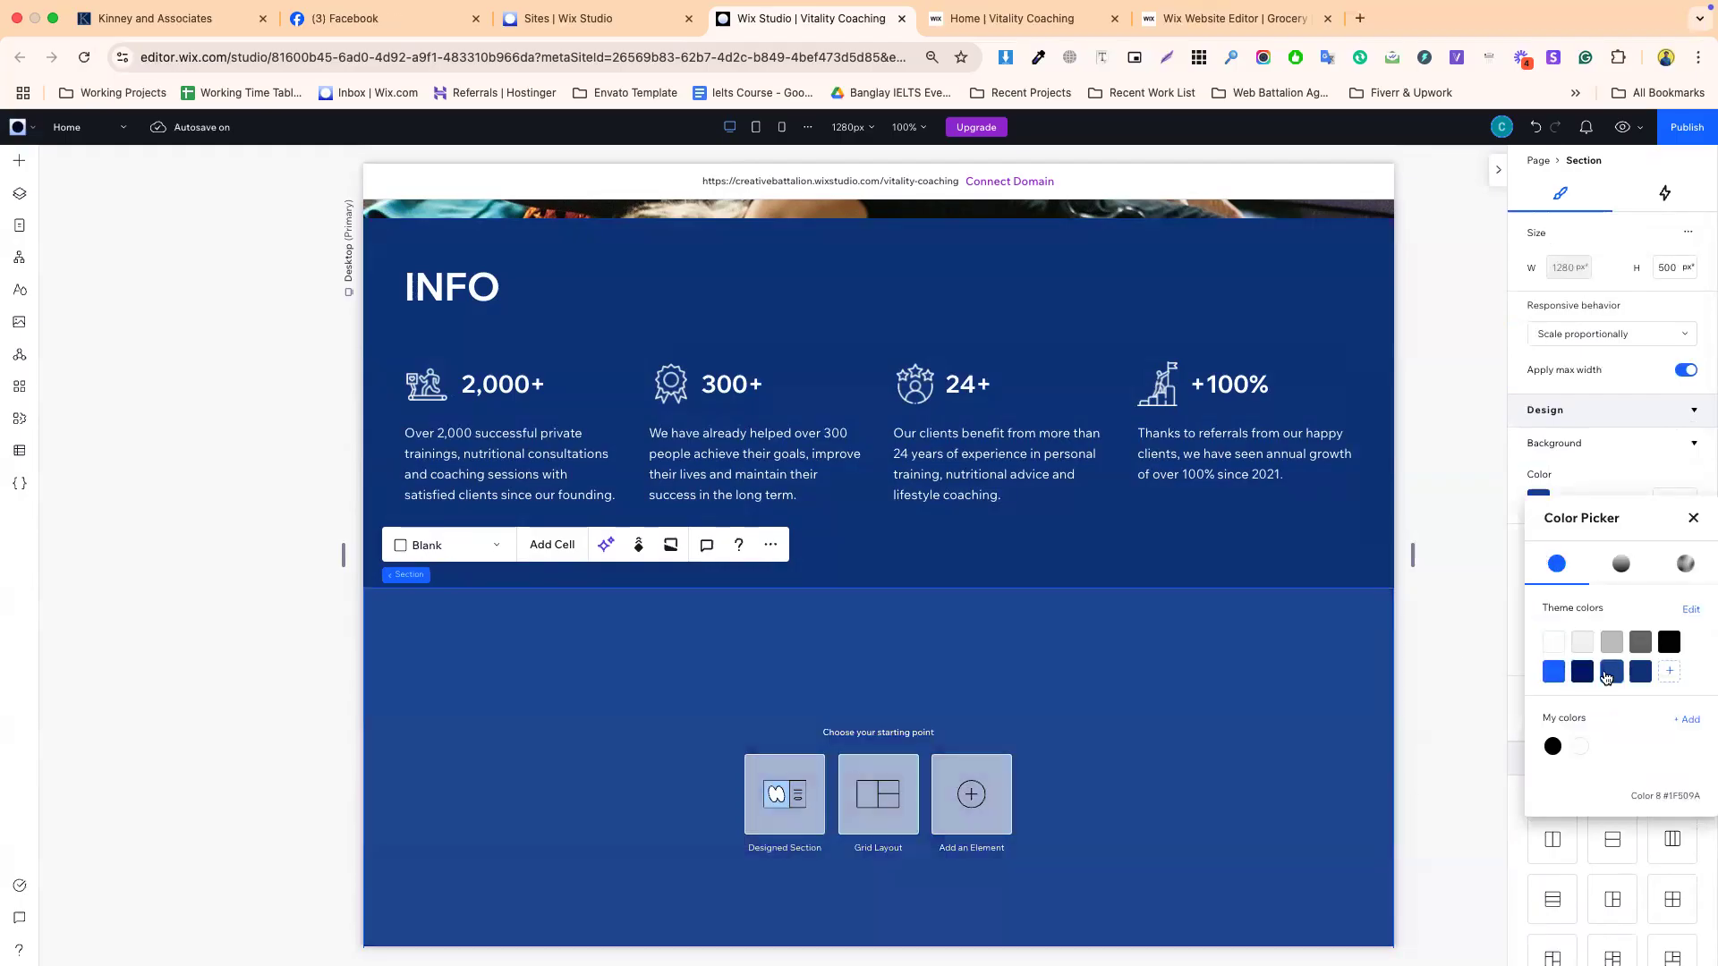
left_click(1642, 671)
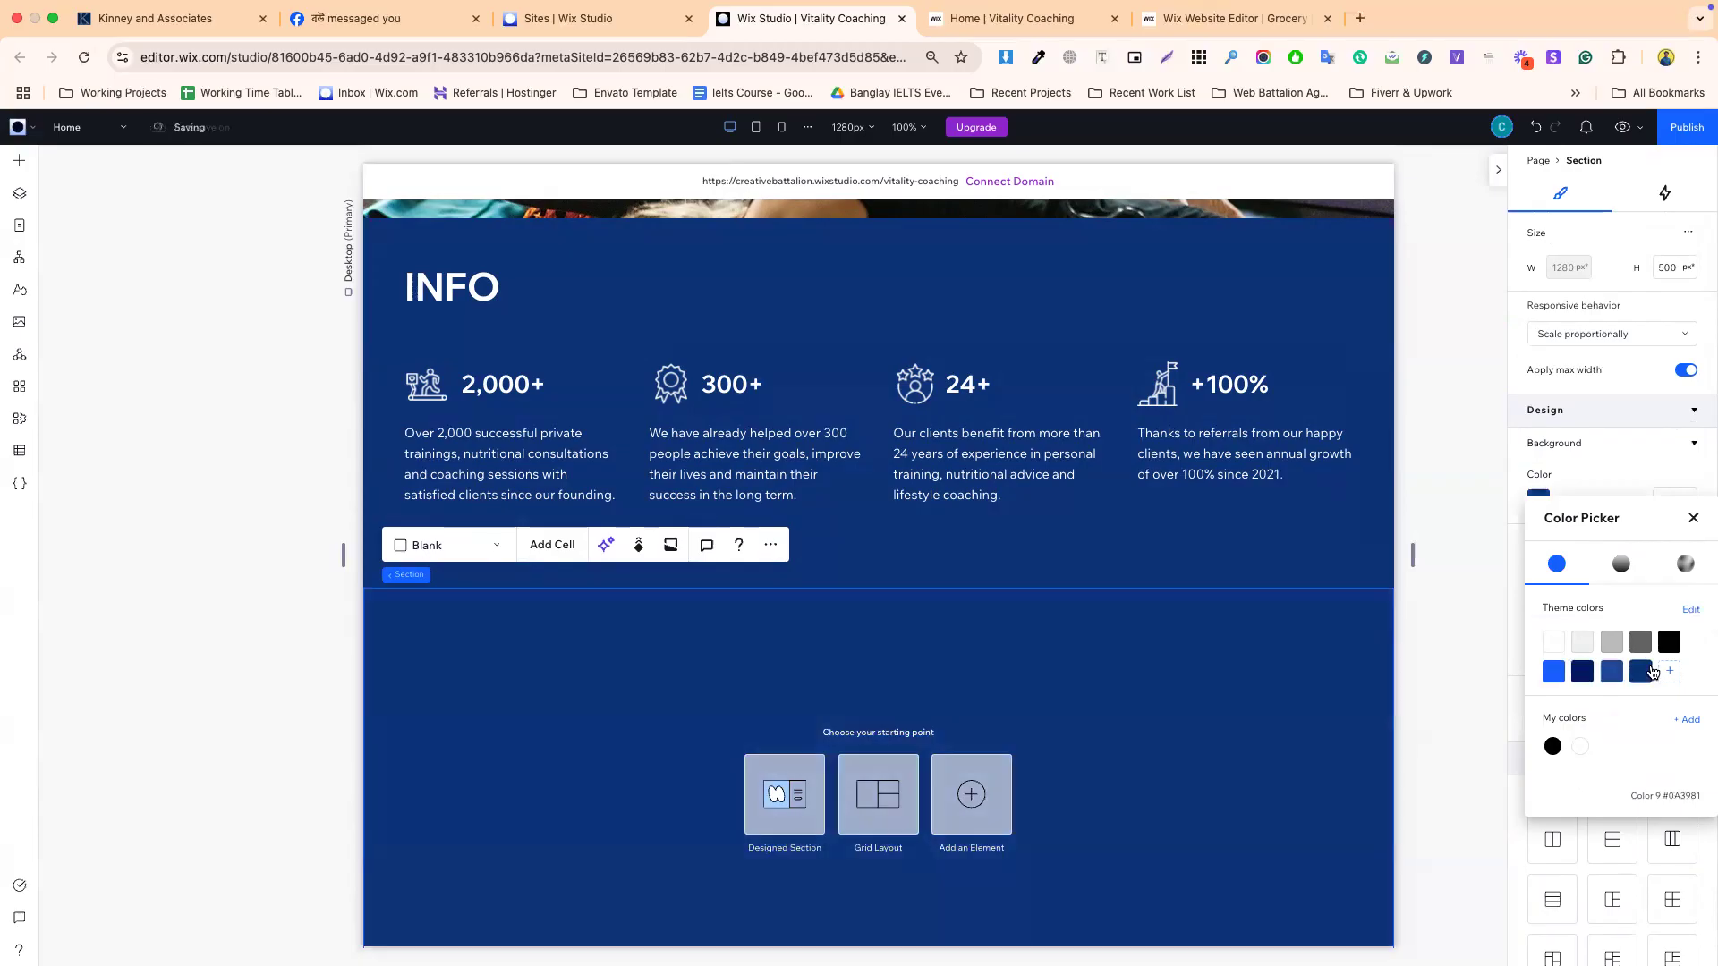
left_click(1089, 668)
- Examine the INFO section's grid and the cell that holds its heading
scroll(1089, 667, "down", 3)
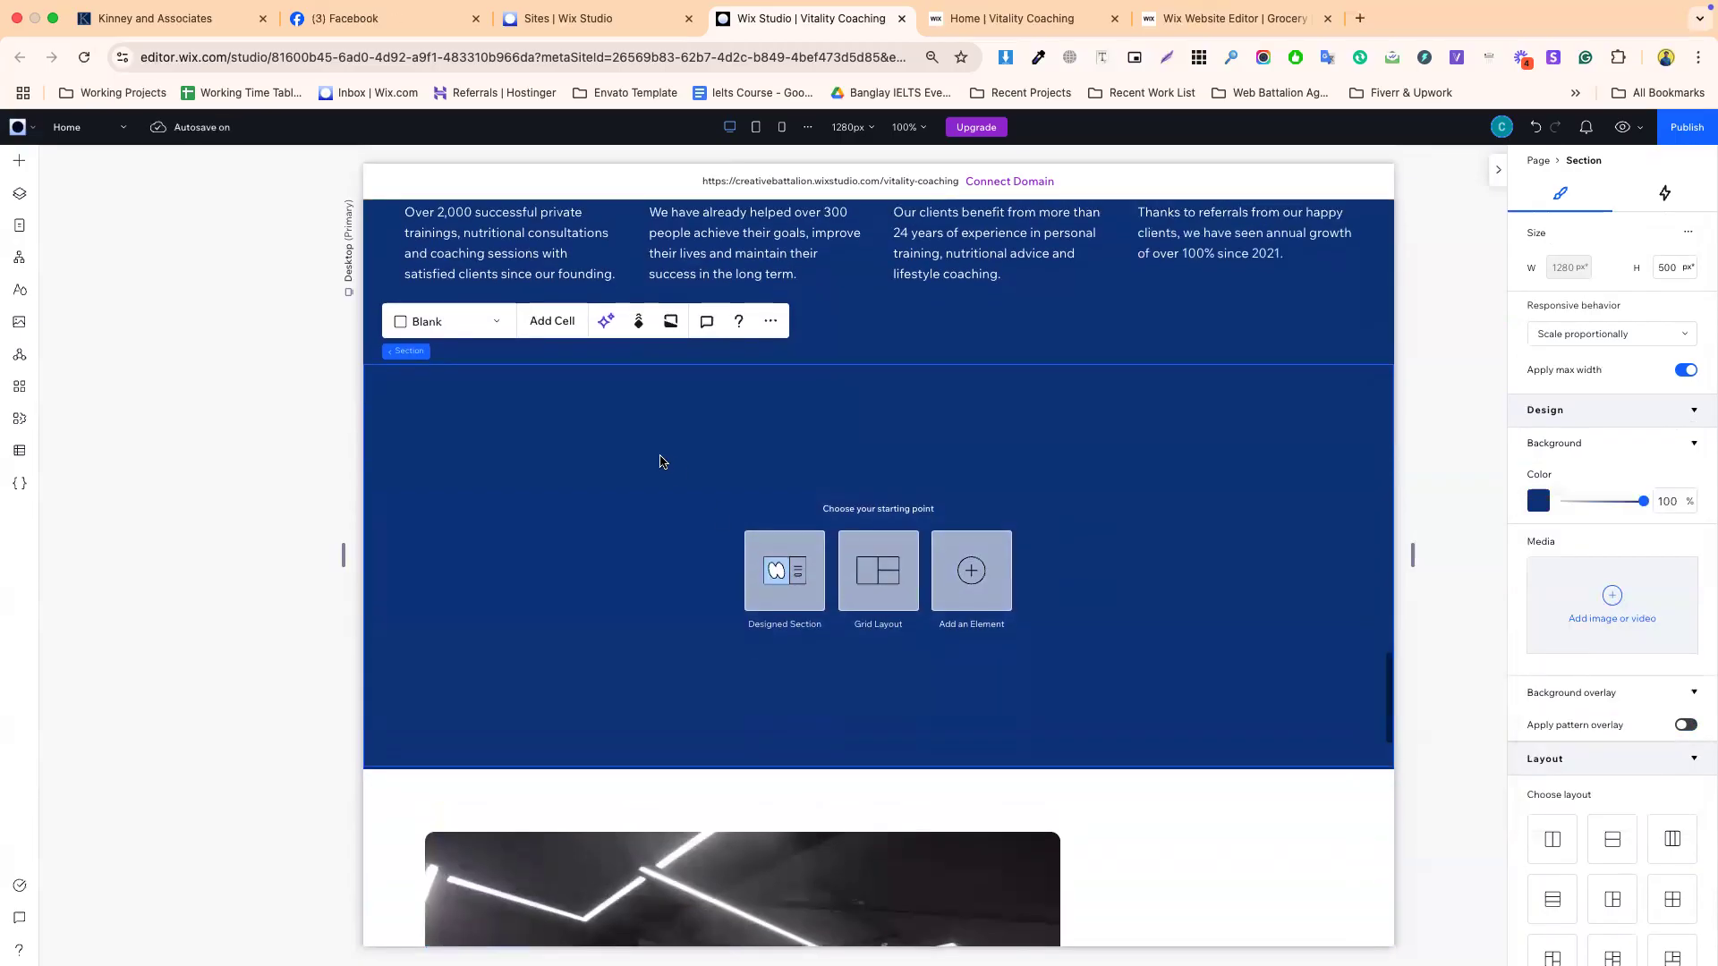
scroll(659, 460, "up", 3)
left_click(485, 278)
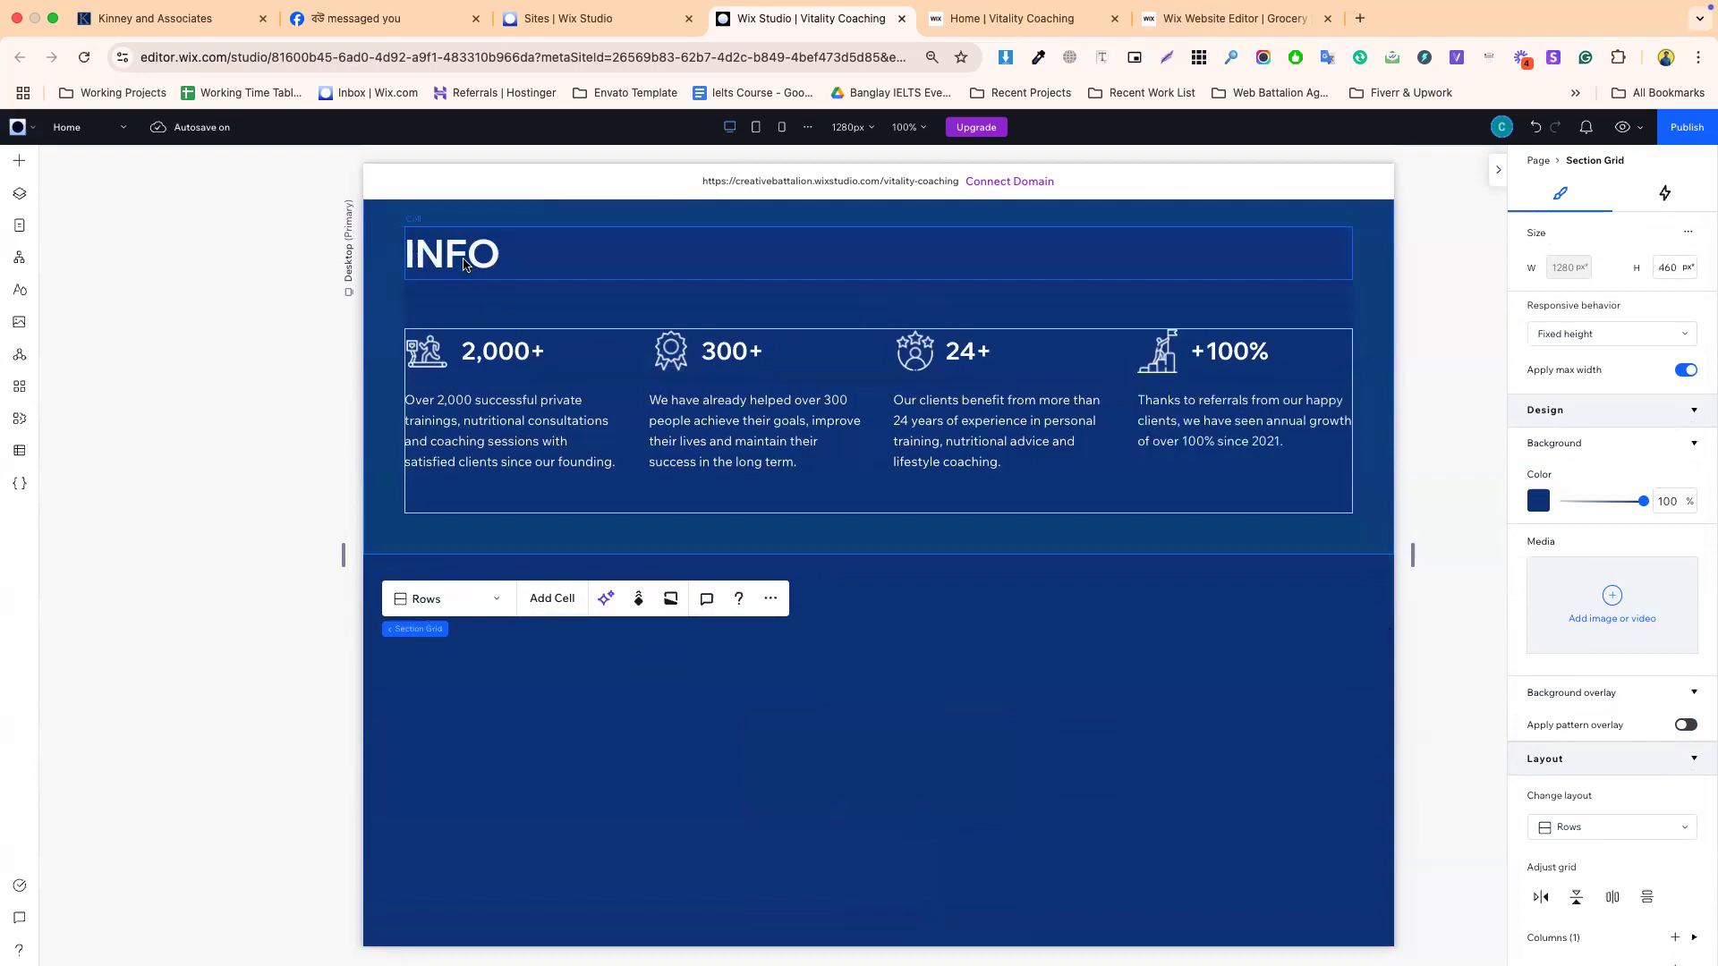
left_click(465, 261)
left_click(463, 285)
left_click(473, 259)
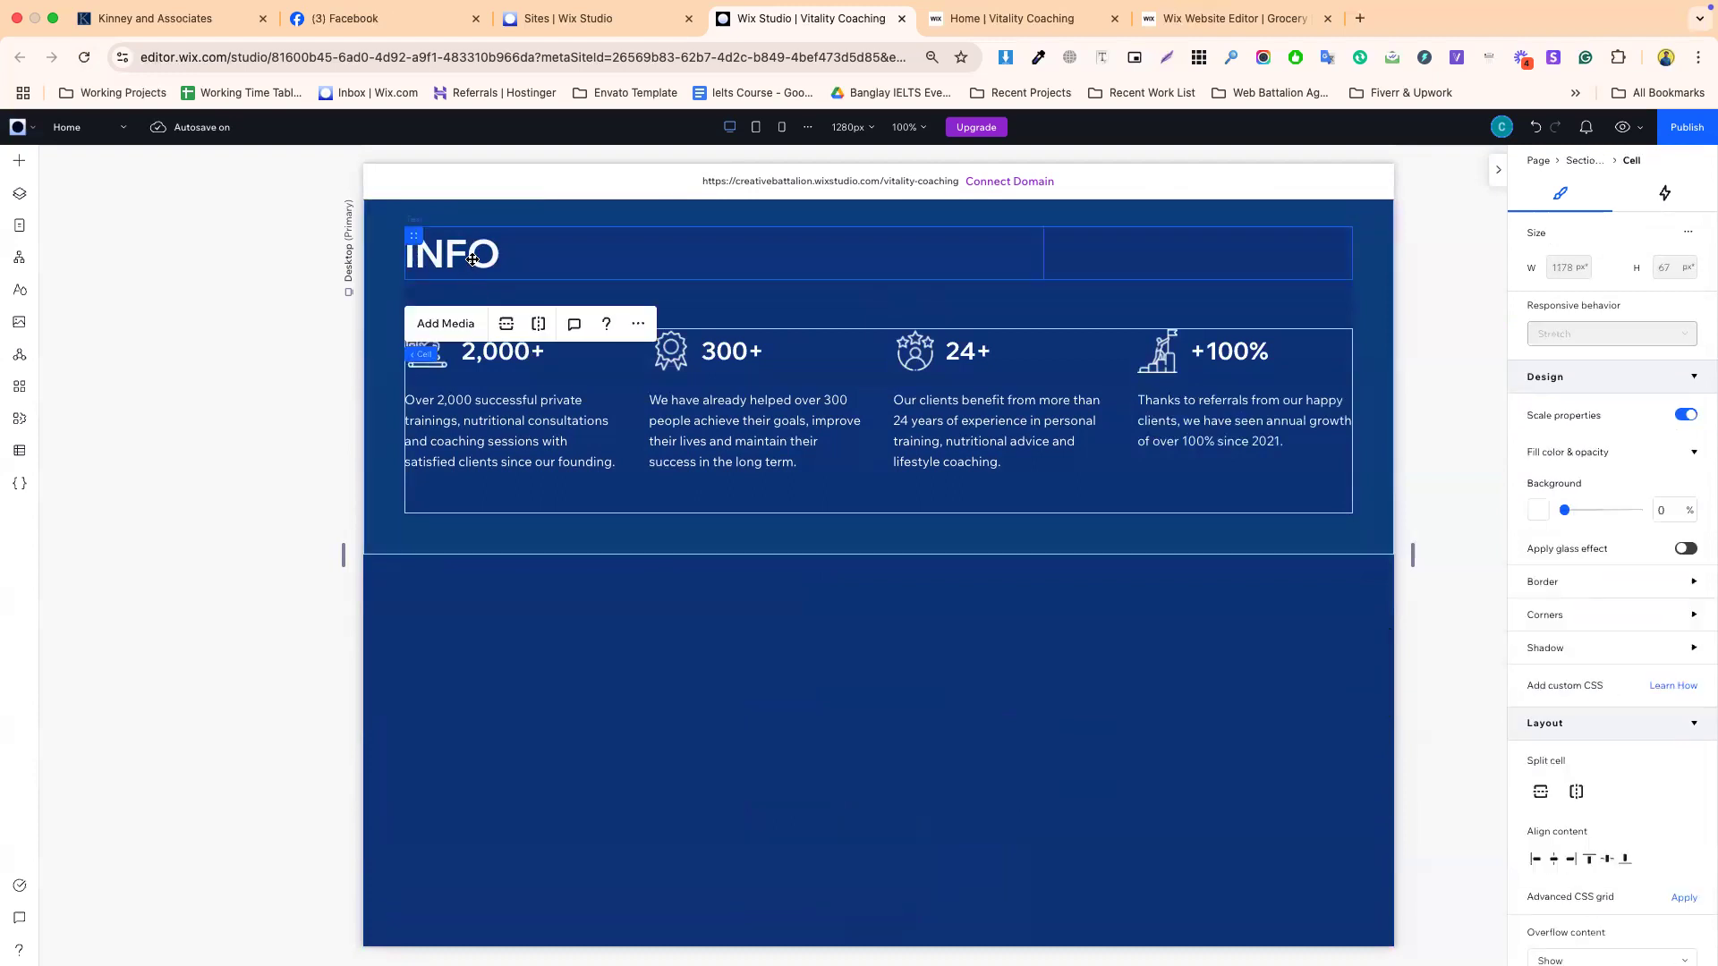
- Add a cell at the top of the new dark blue section below INFO
left_click(521, 610)
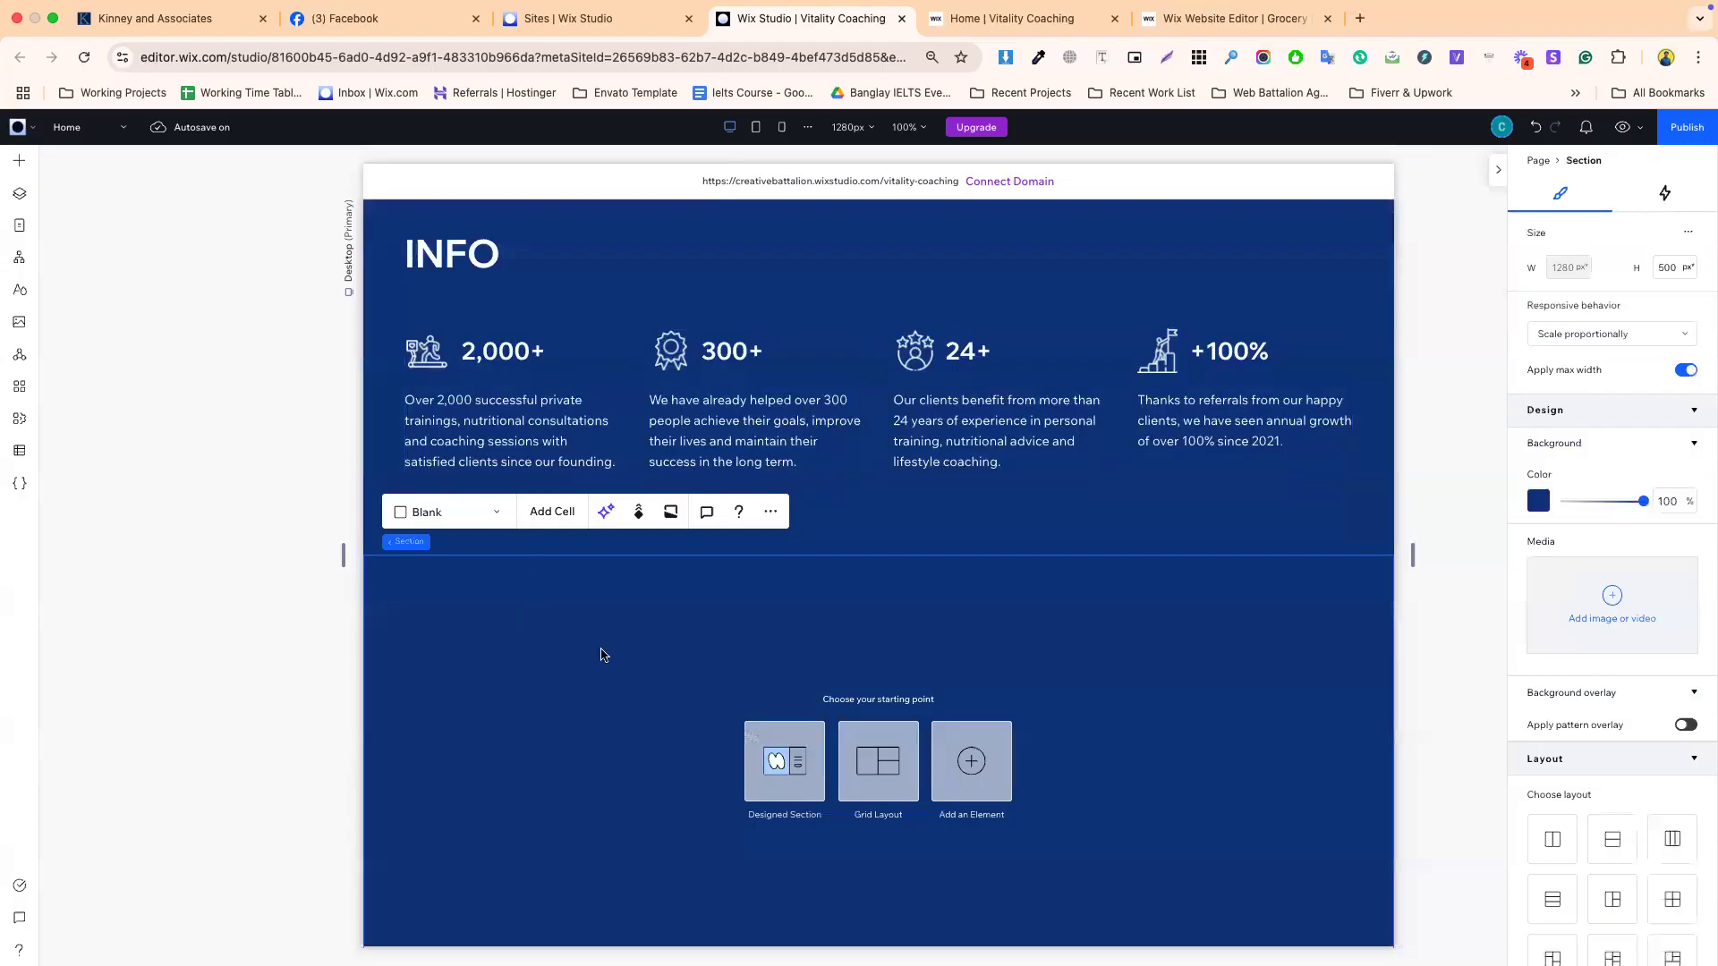
scroll(680, 680, "down", 1)
left_click(878, 683)
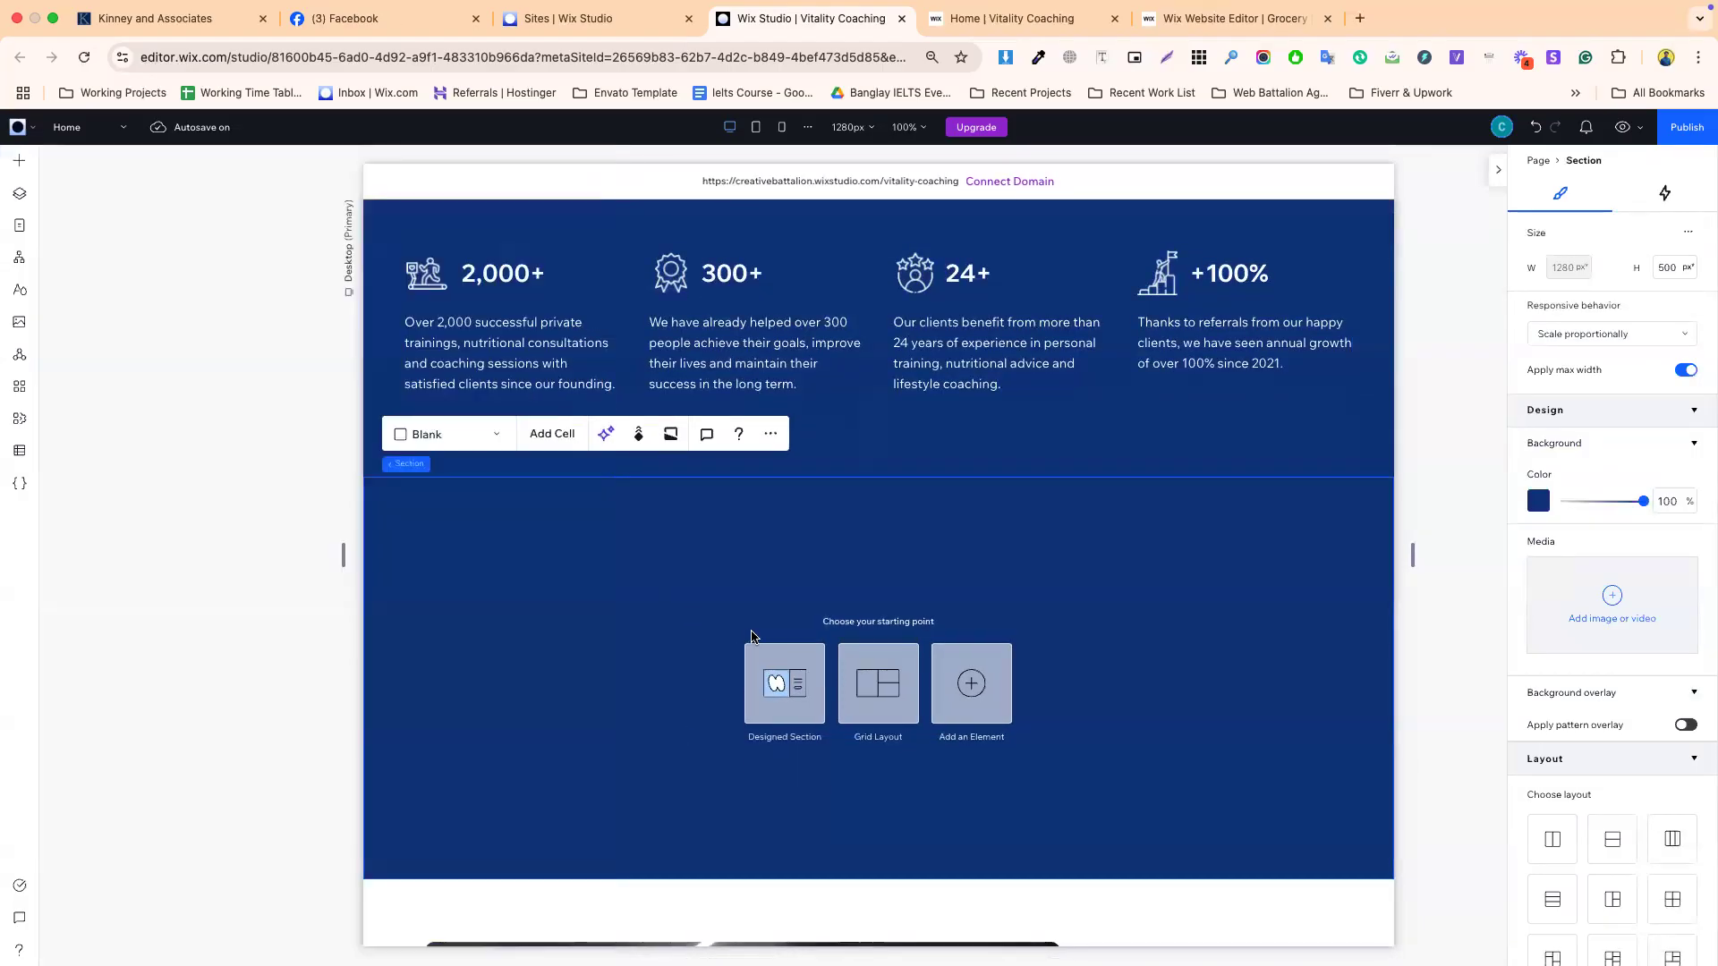
left_click(720, 626)
left_click(777, 689)
left_click(710, 594)
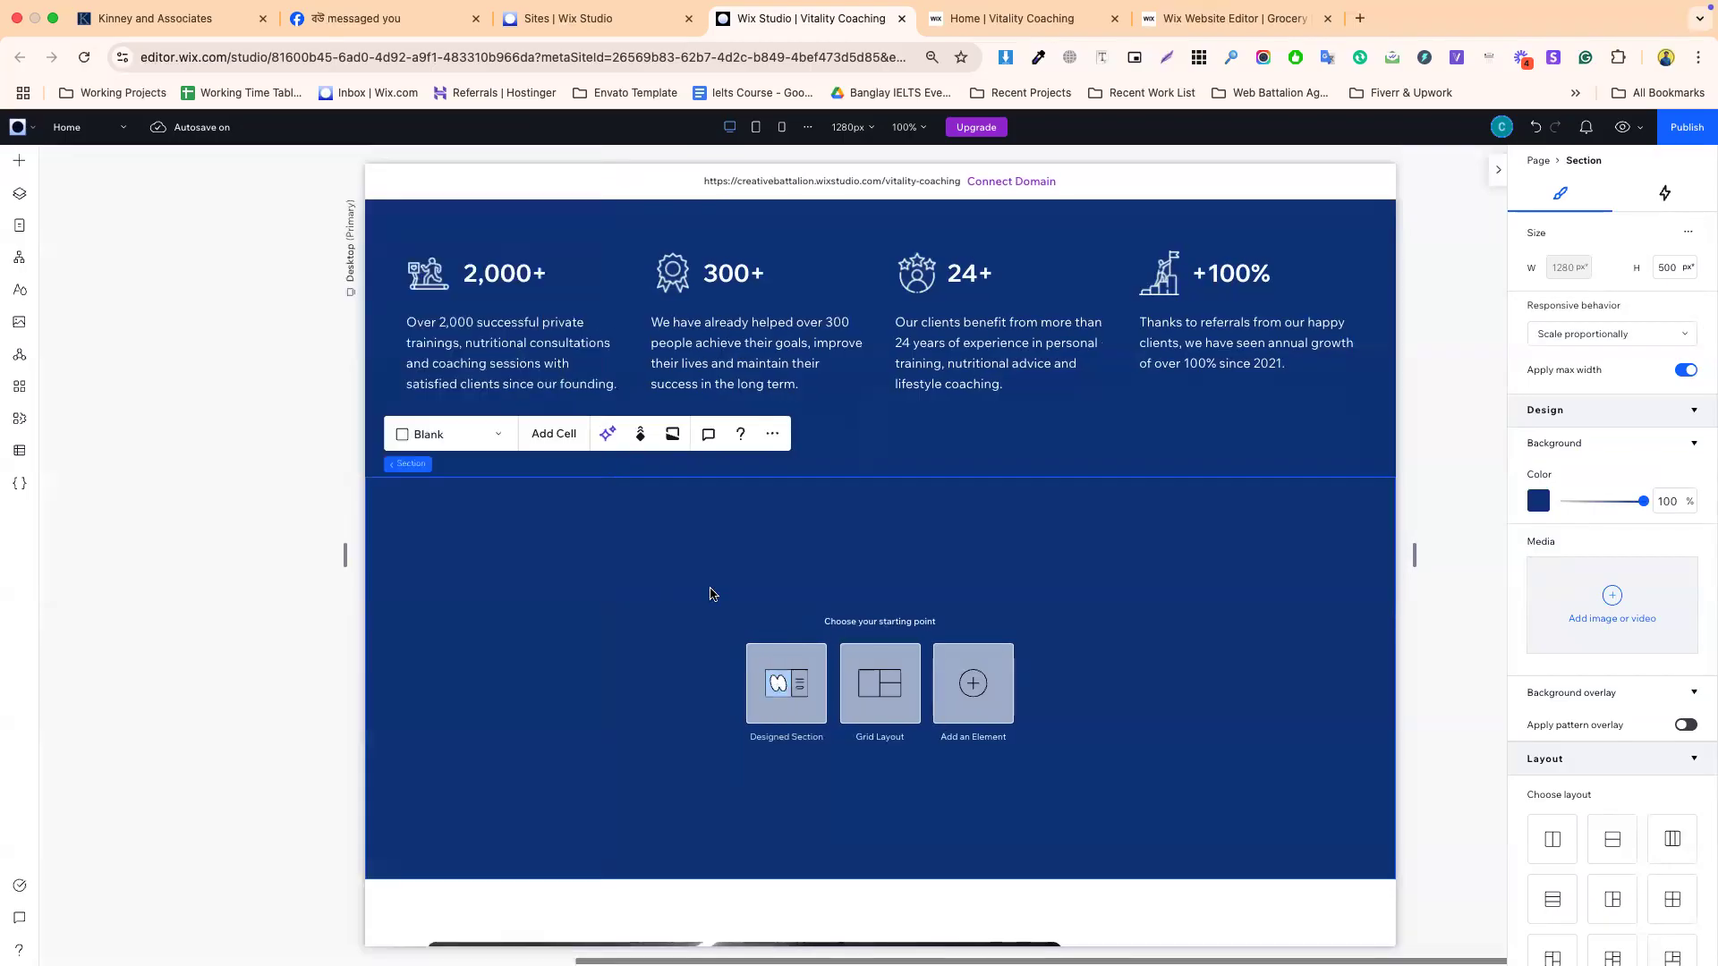
right_click(537, 483)
left_click(472, 569)
left_click(552, 446)
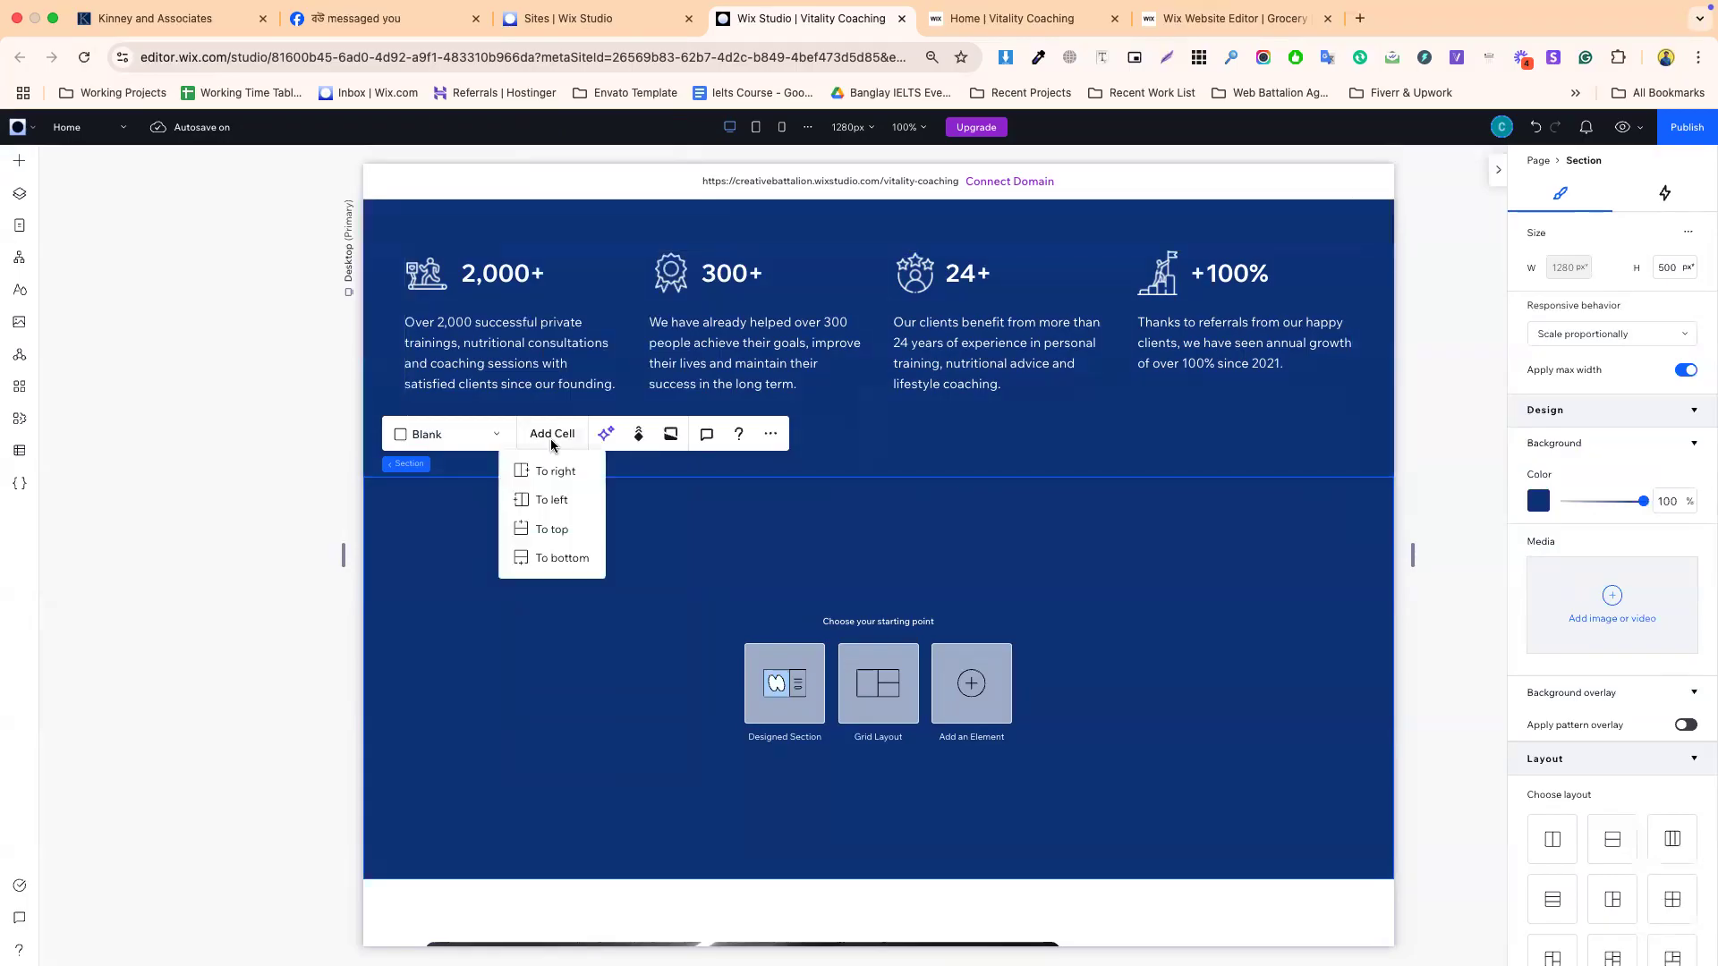
left_click(555, 532)
left_click(695, 536)
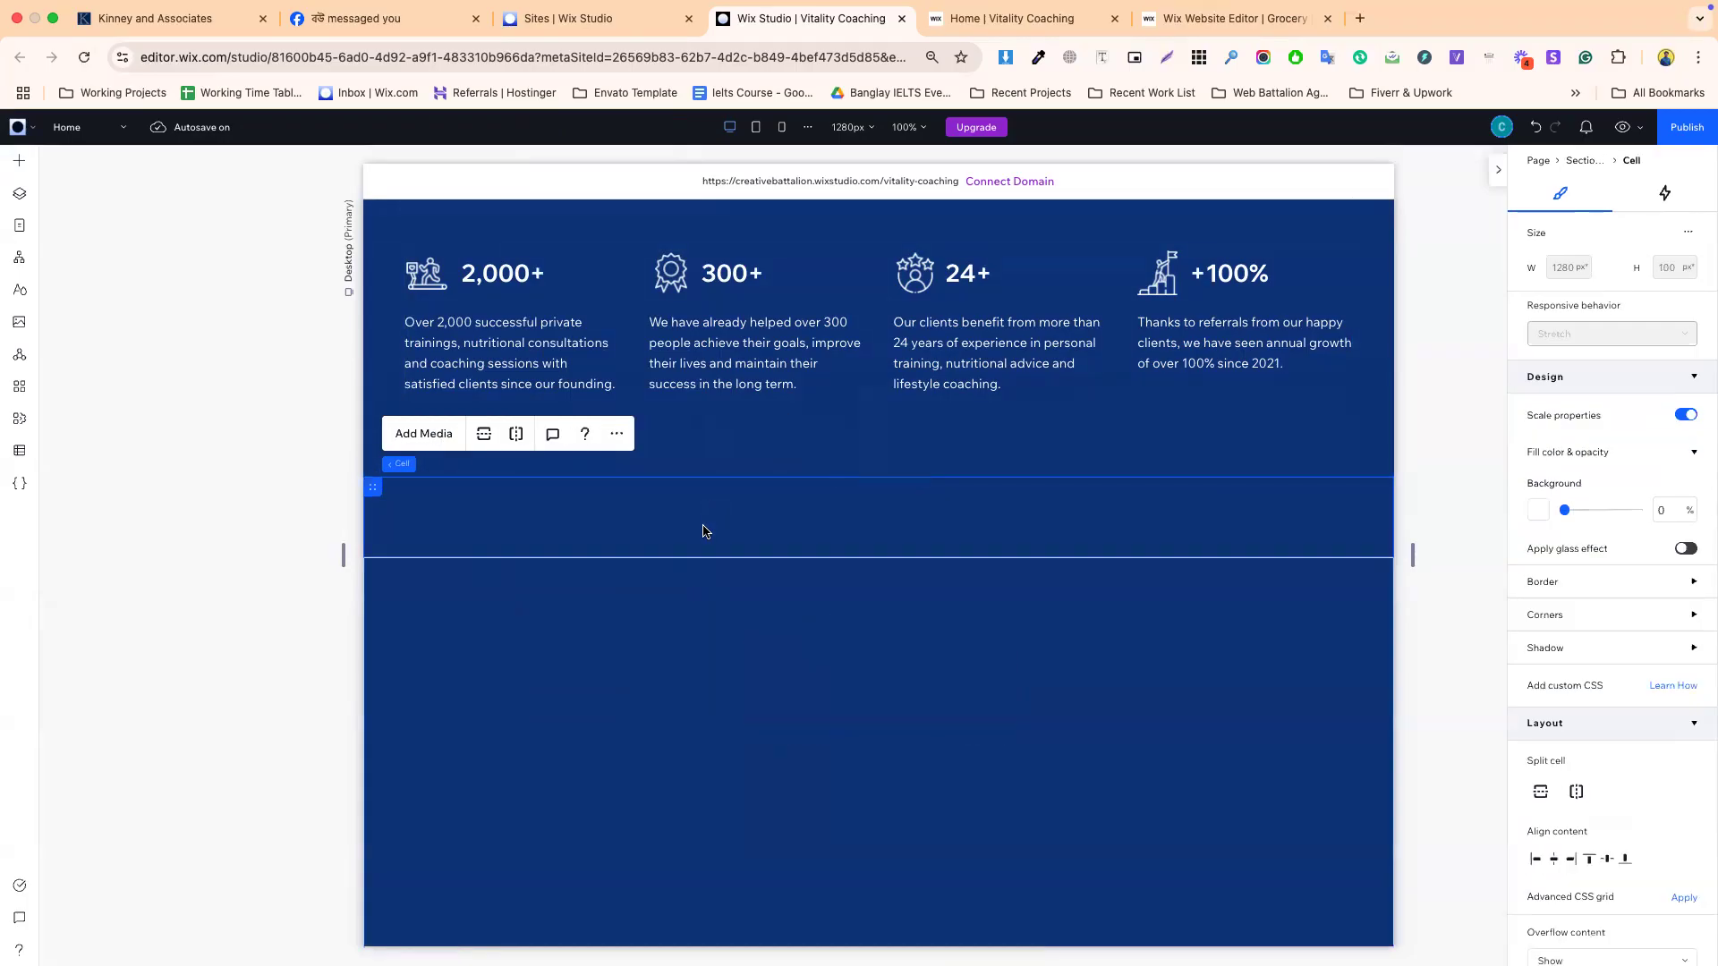
- Compare the two cells of the new dark blue section and select their parent Section Grid among the page layers
scroll(711, 587, "down", 2)
left_click(711, 587)
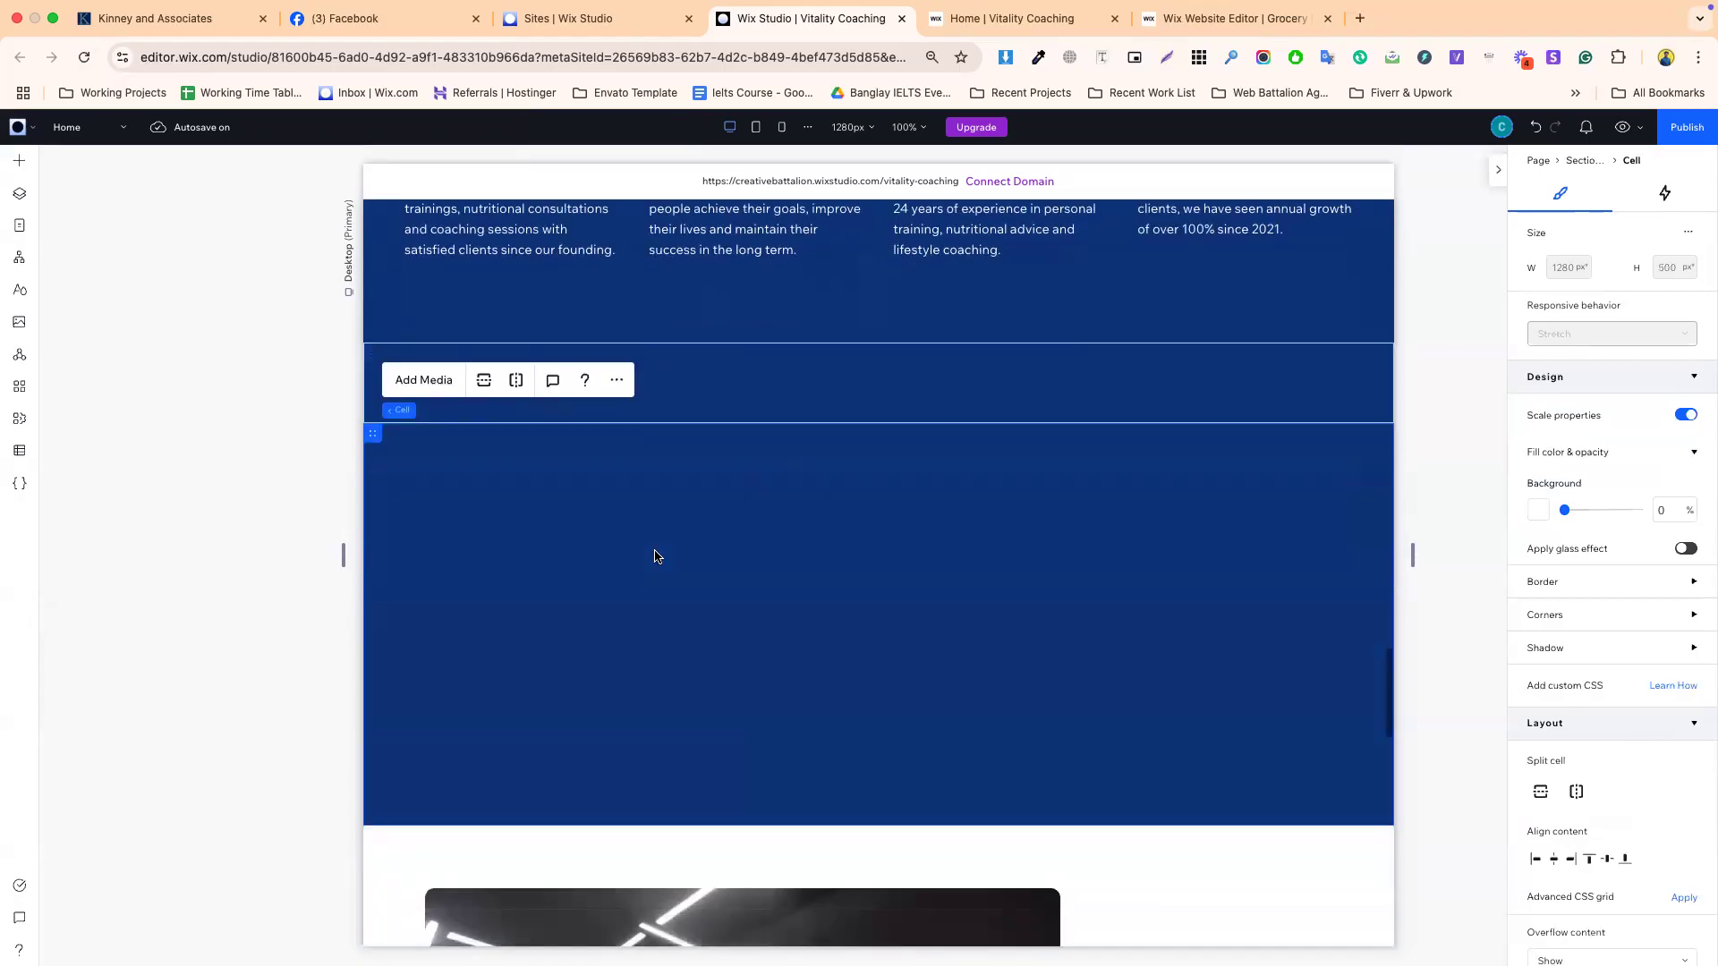
scroll(710, 438, "up", 1)
left_click(716, 441)
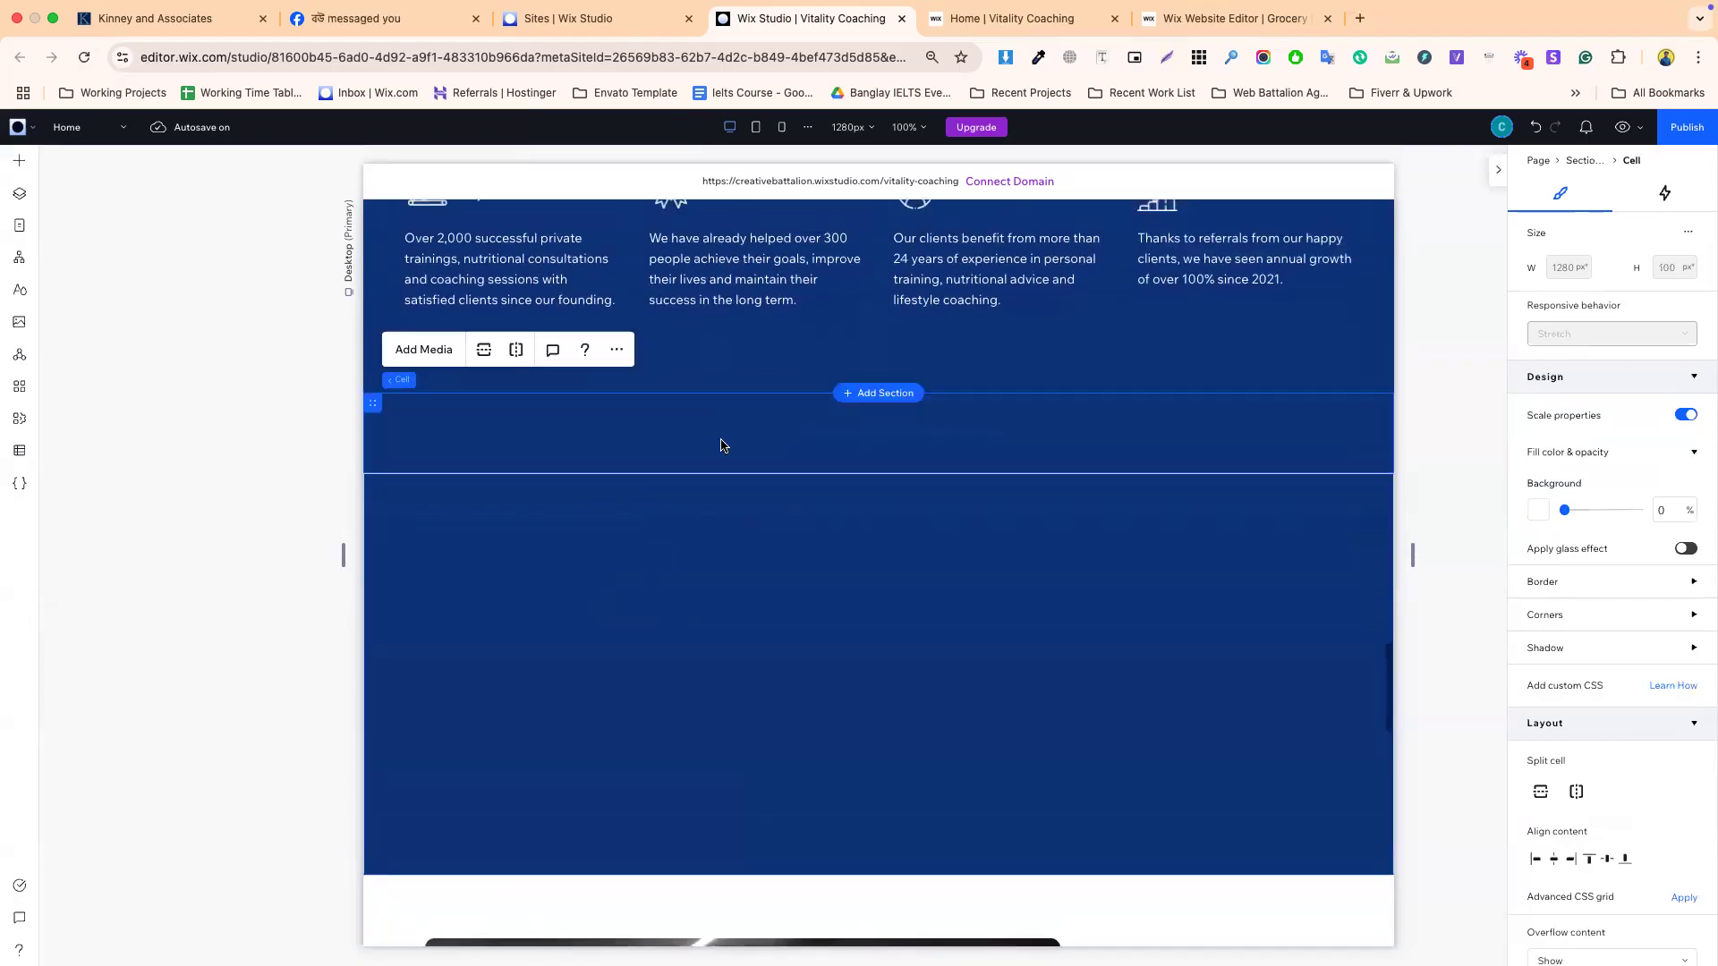
scroll(707, 528, "up", 3)
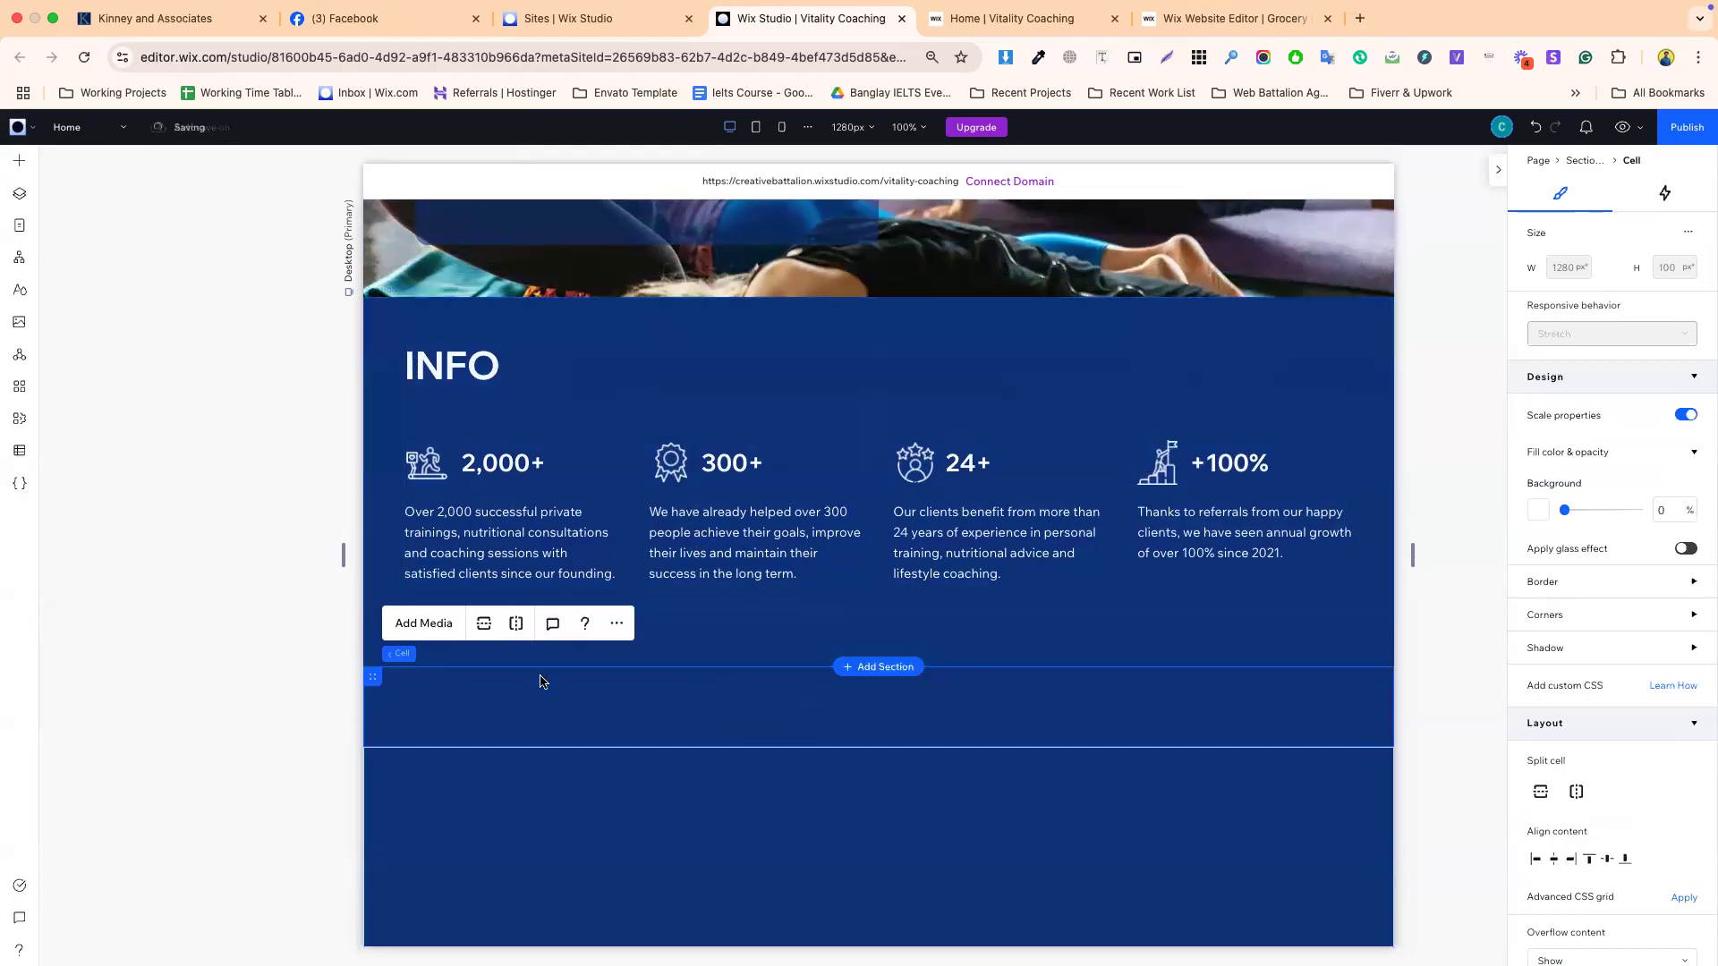
scroll(601, 783, "down", 3)
left_click(630, 545)
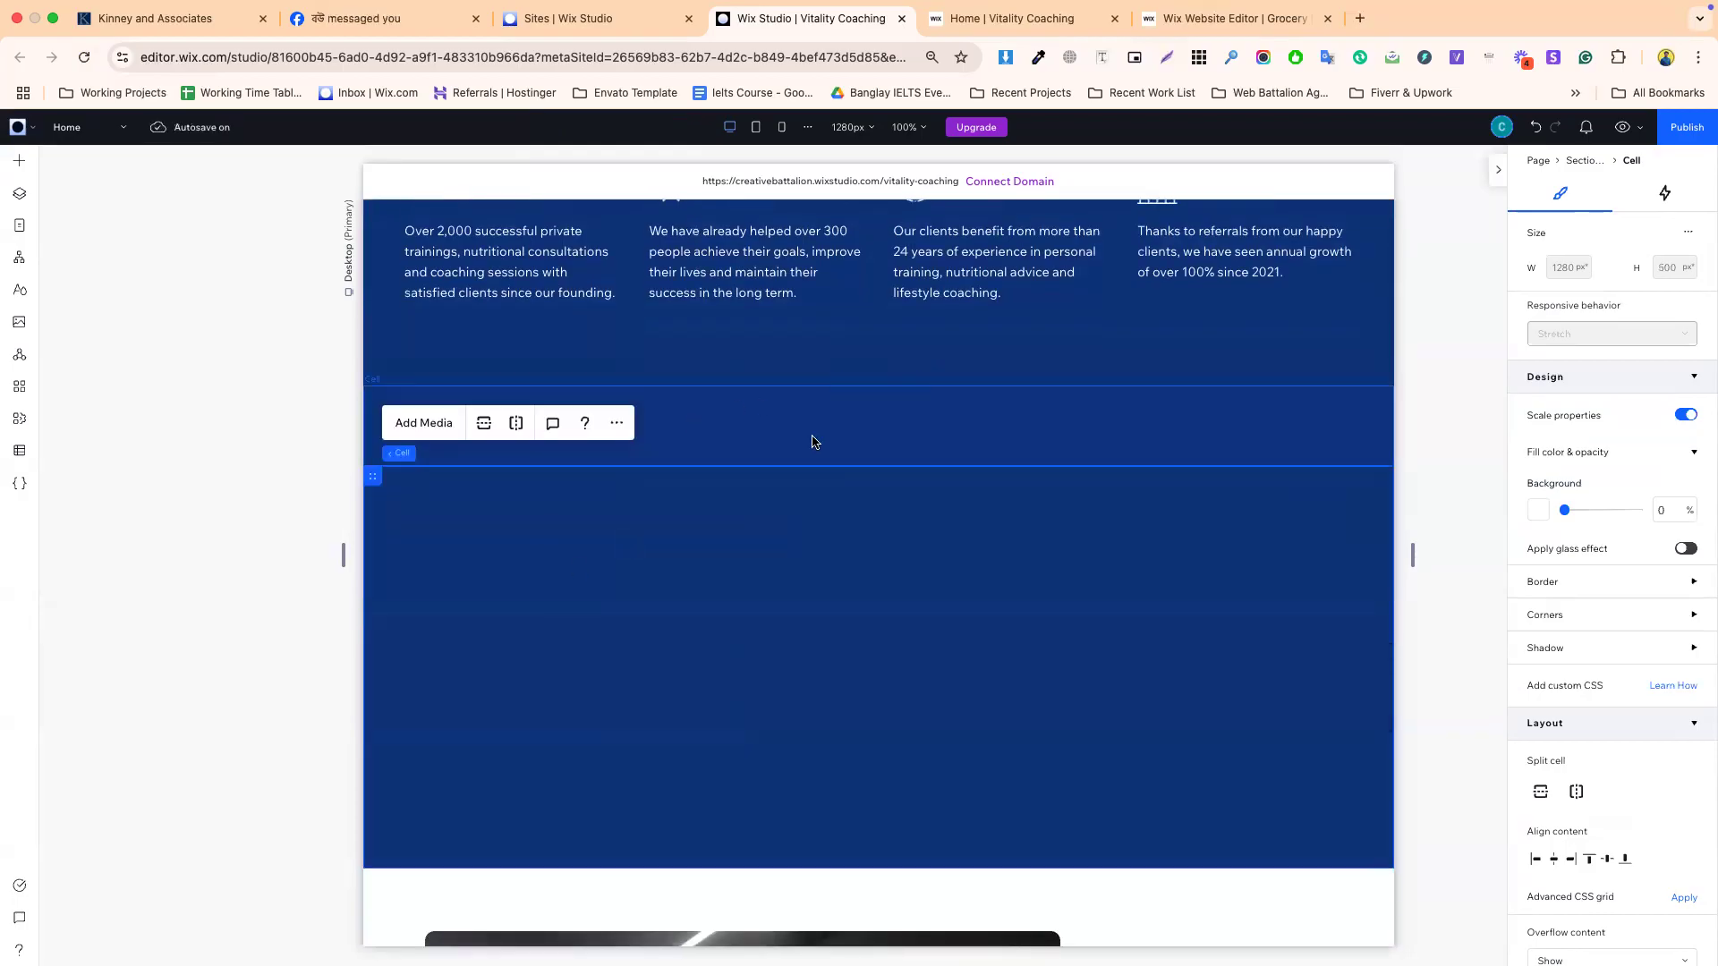
left_click(19, 193)
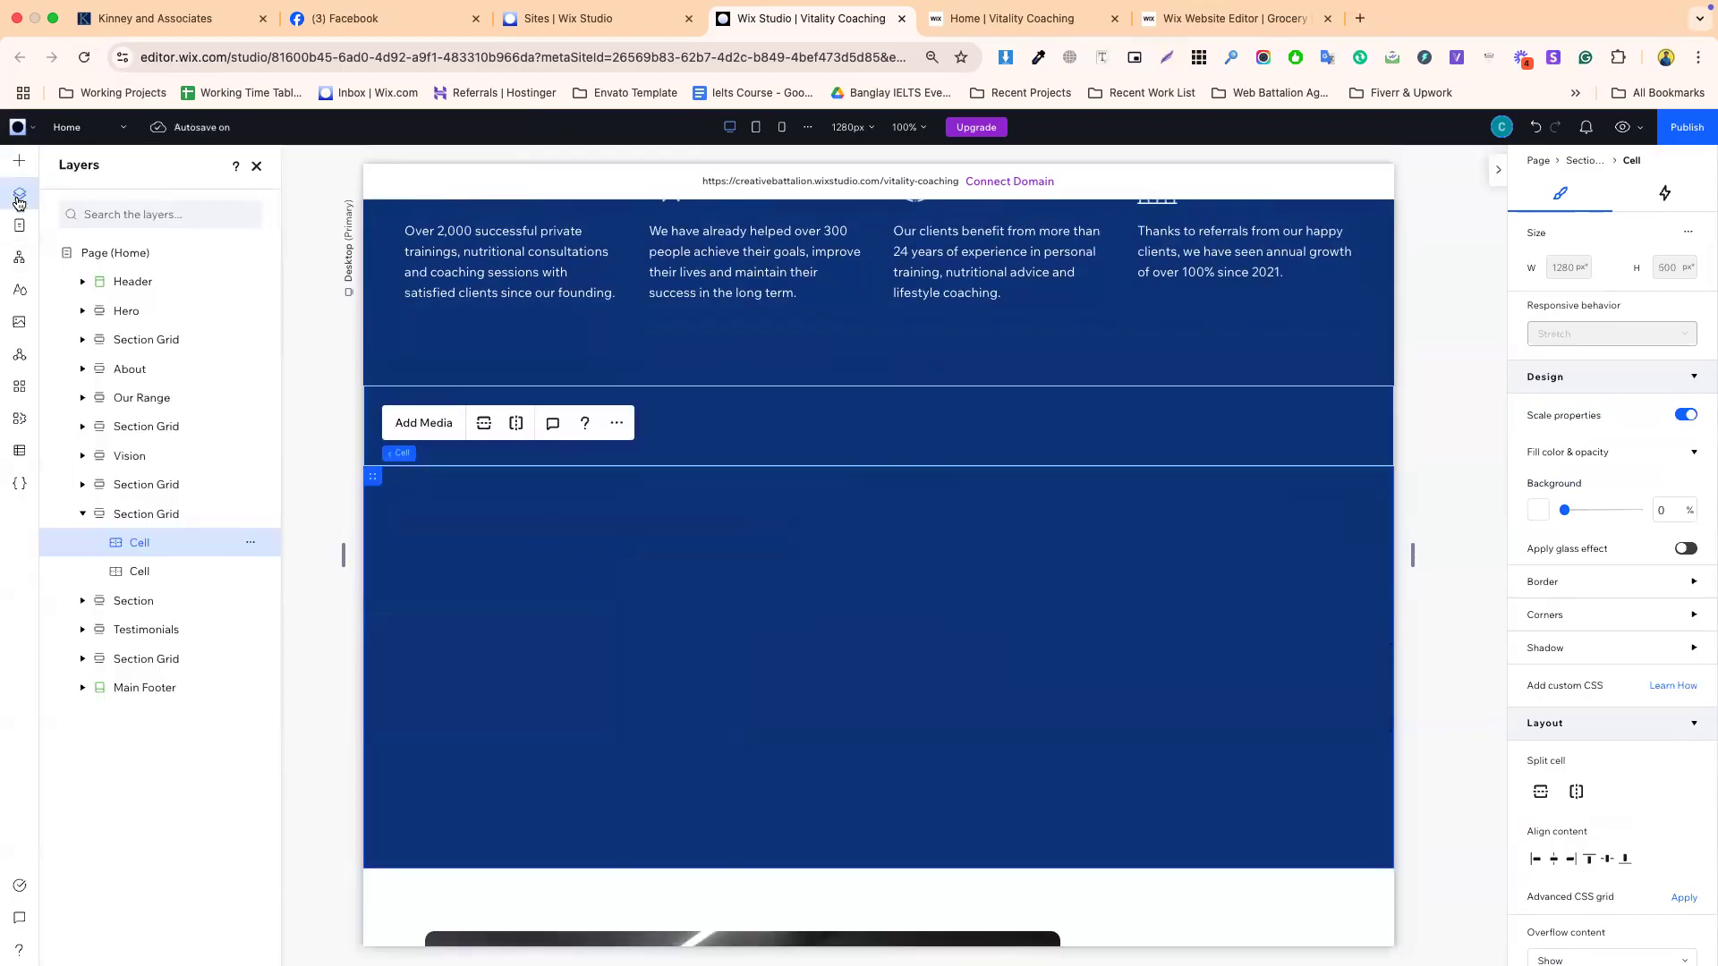
left_click(139, 516)
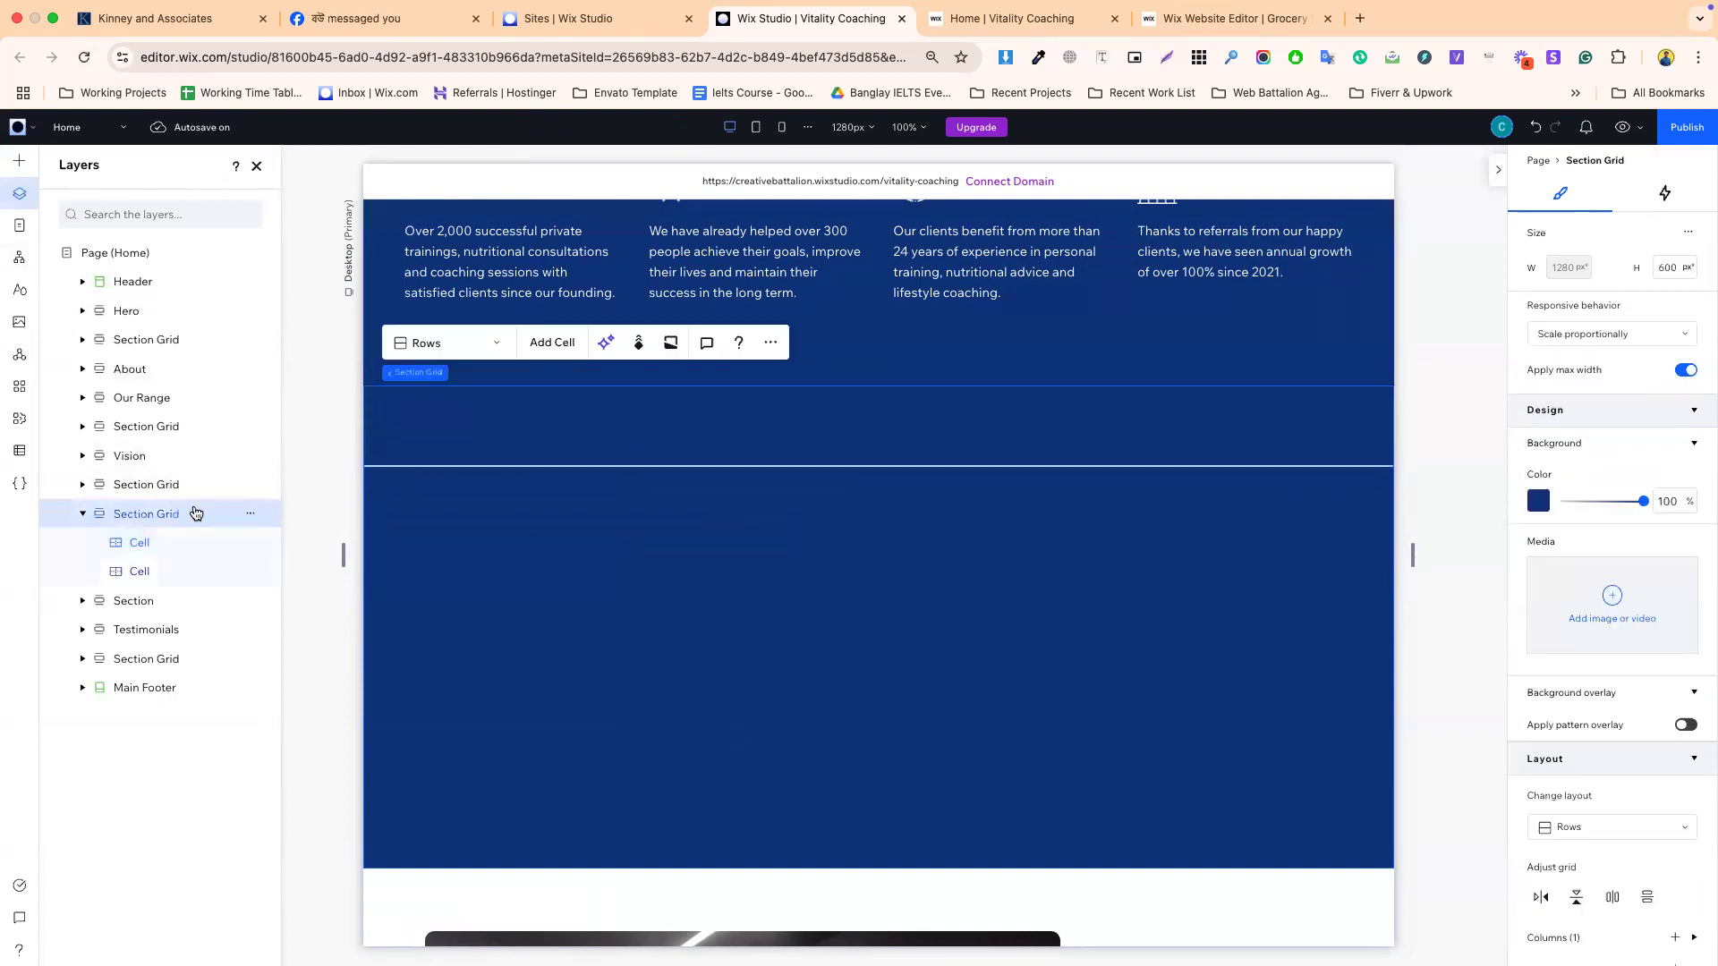
- Set the padding of the new dark blue Section Grid below INFO to 5 px on all sides
scroll(1611, 788, "down", 6)
left_click(1568, 831)
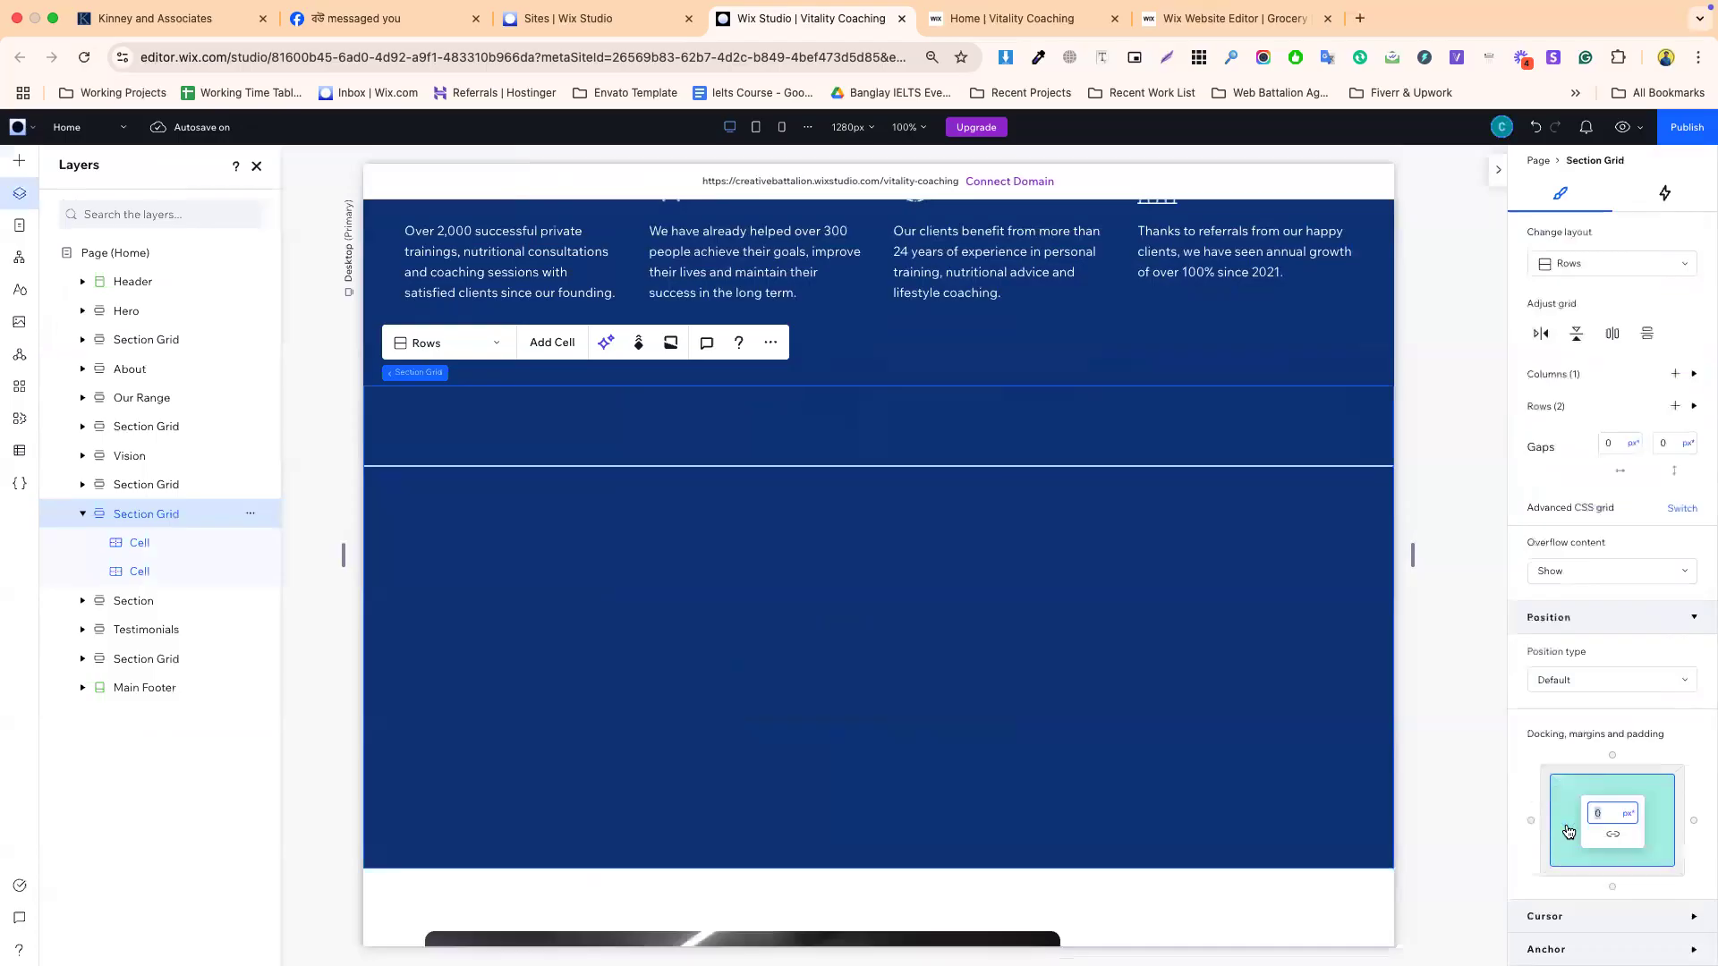
type("5")
key("Return")
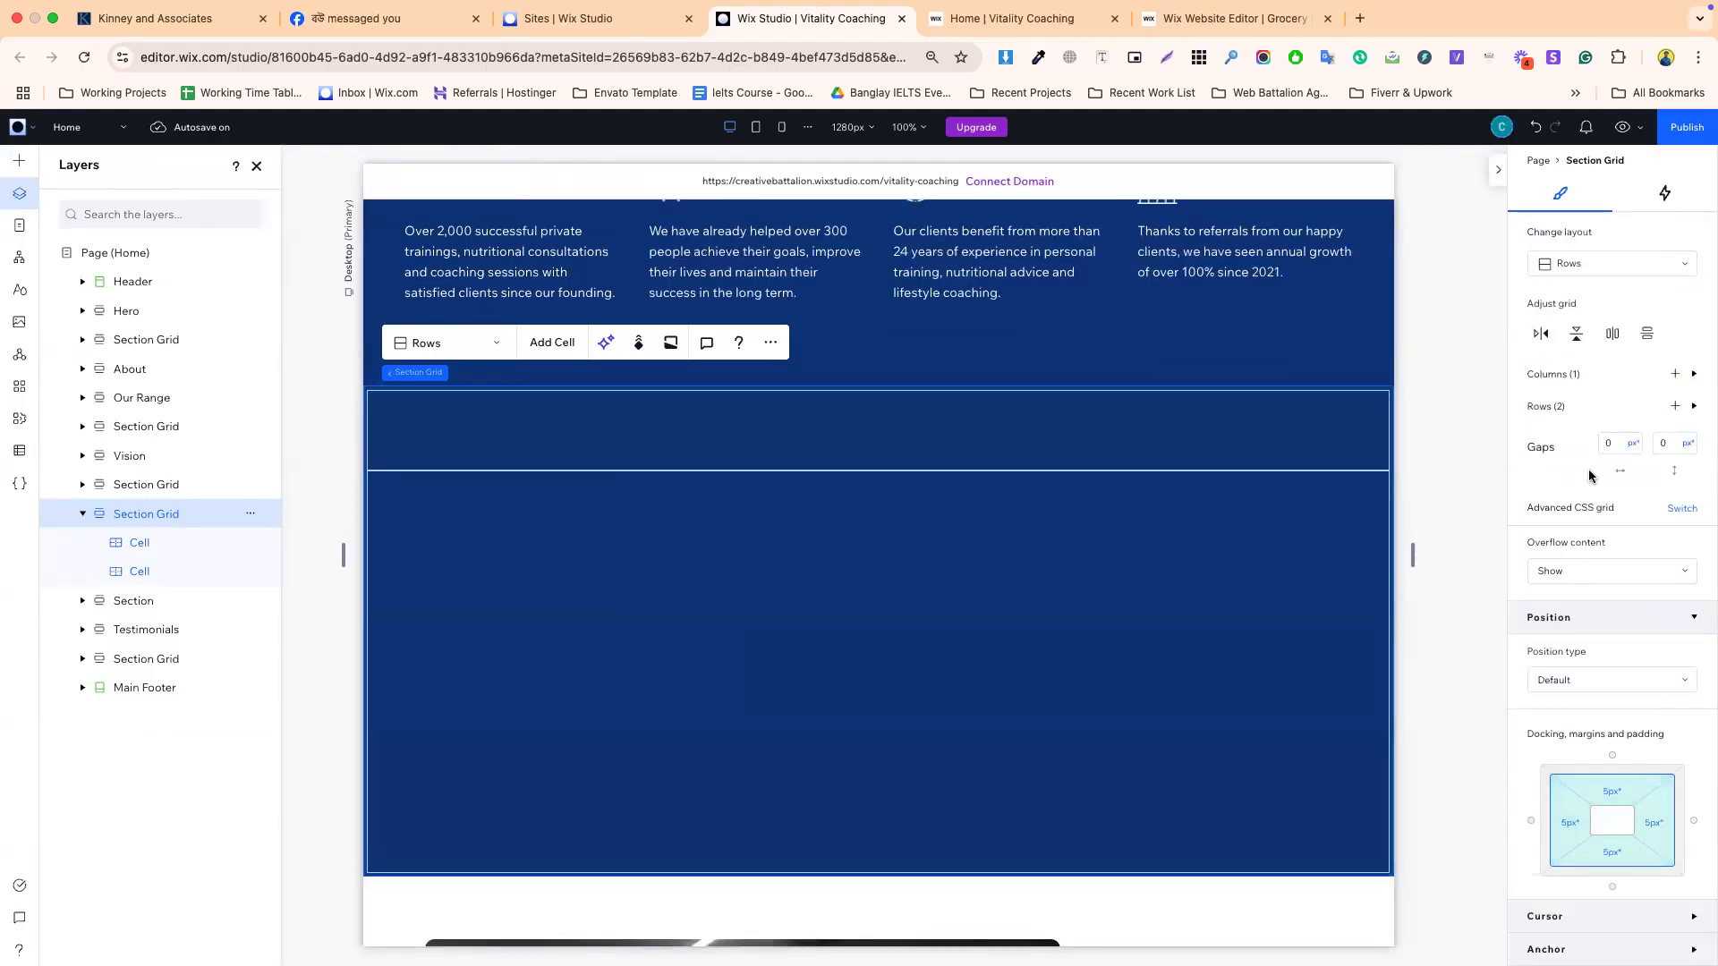
- Change the background of the new Section Grid to the lighter blue theme color #1F509A
scroll(1587, 436, "up", 6)
left_click(1541, 502)
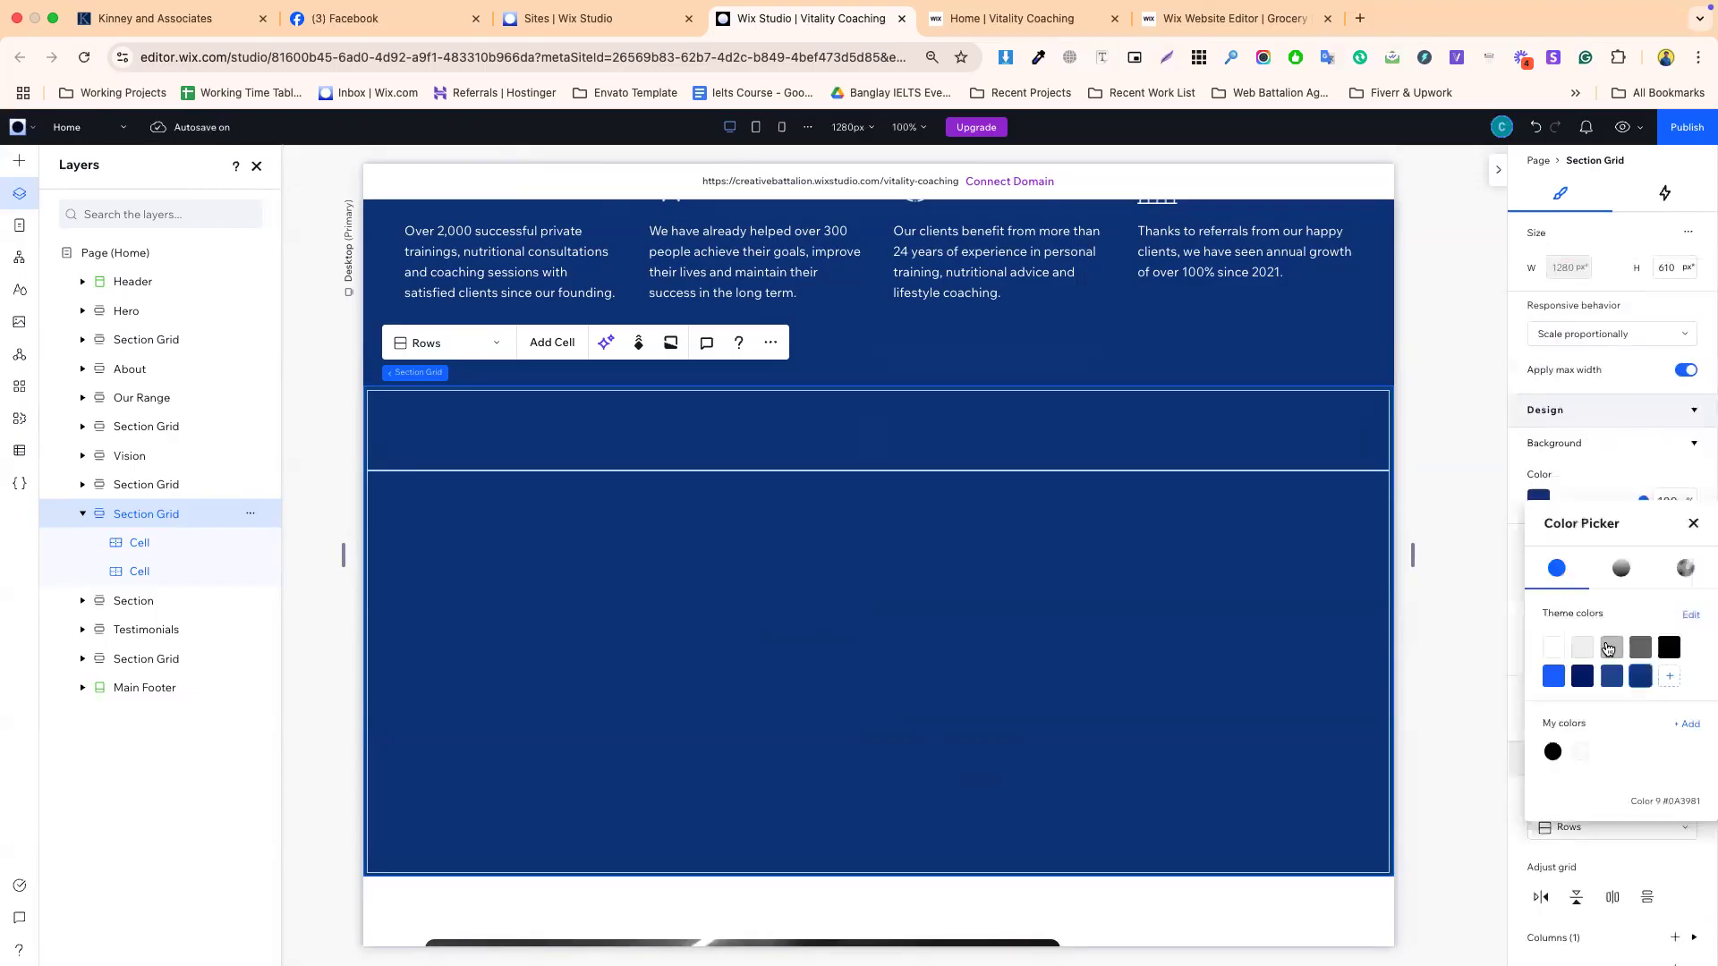
left_click(1616, 678)
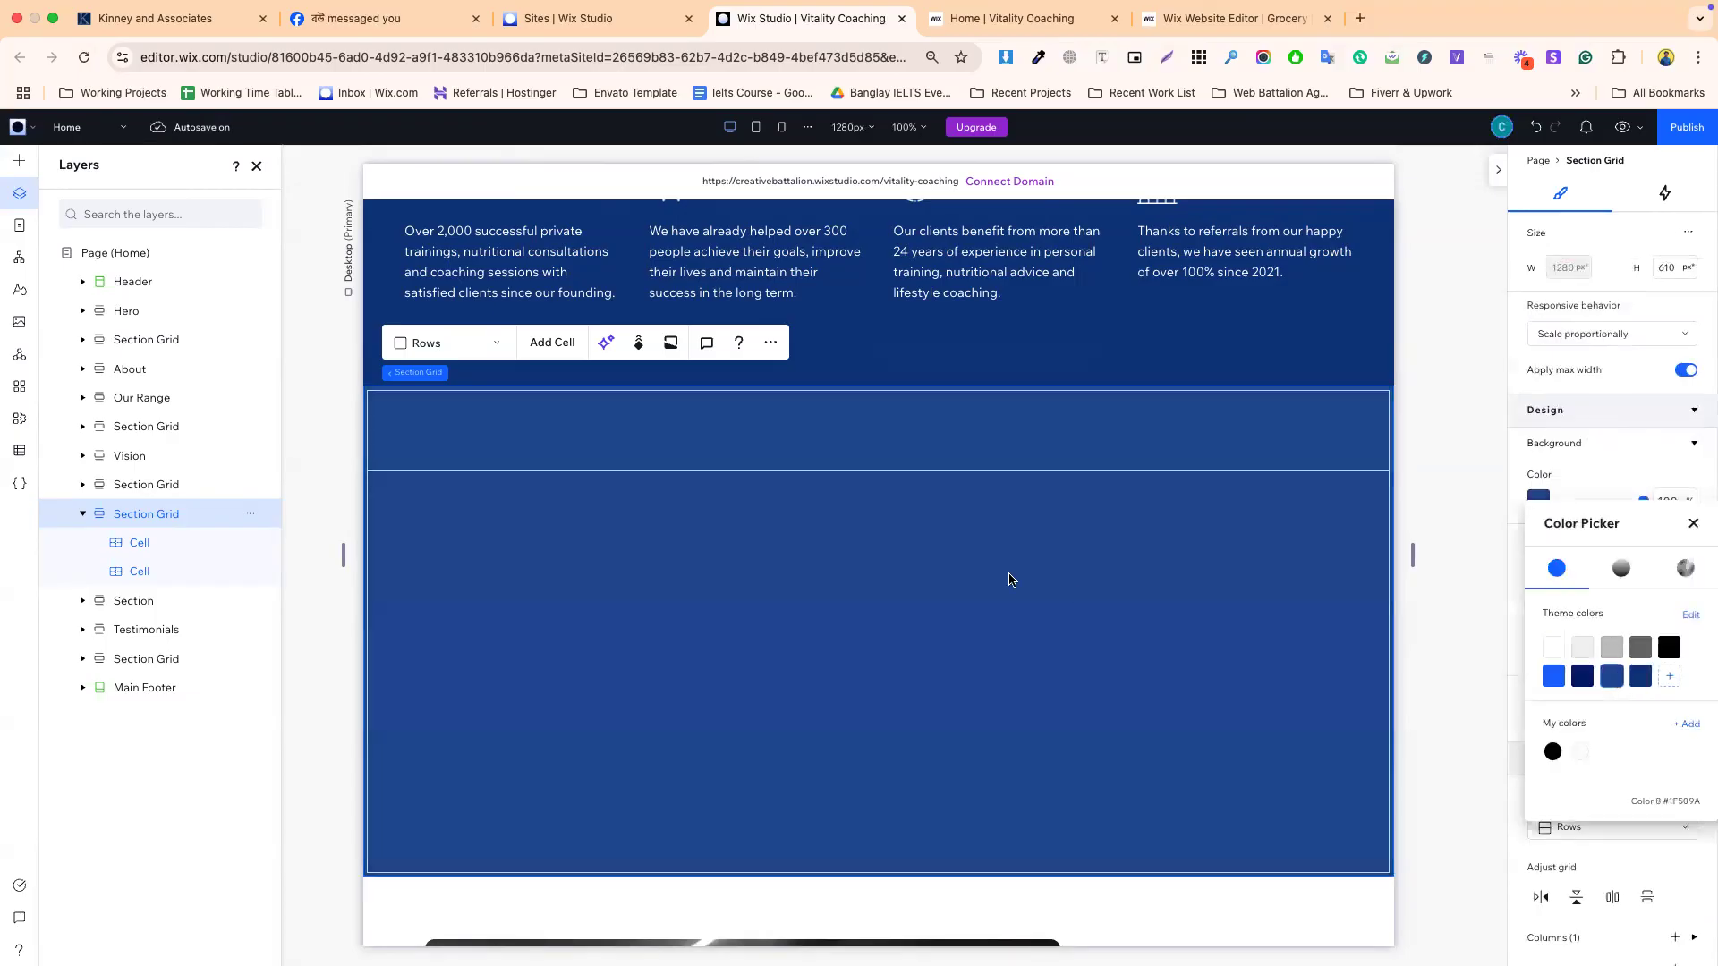
left_click(667, 558)
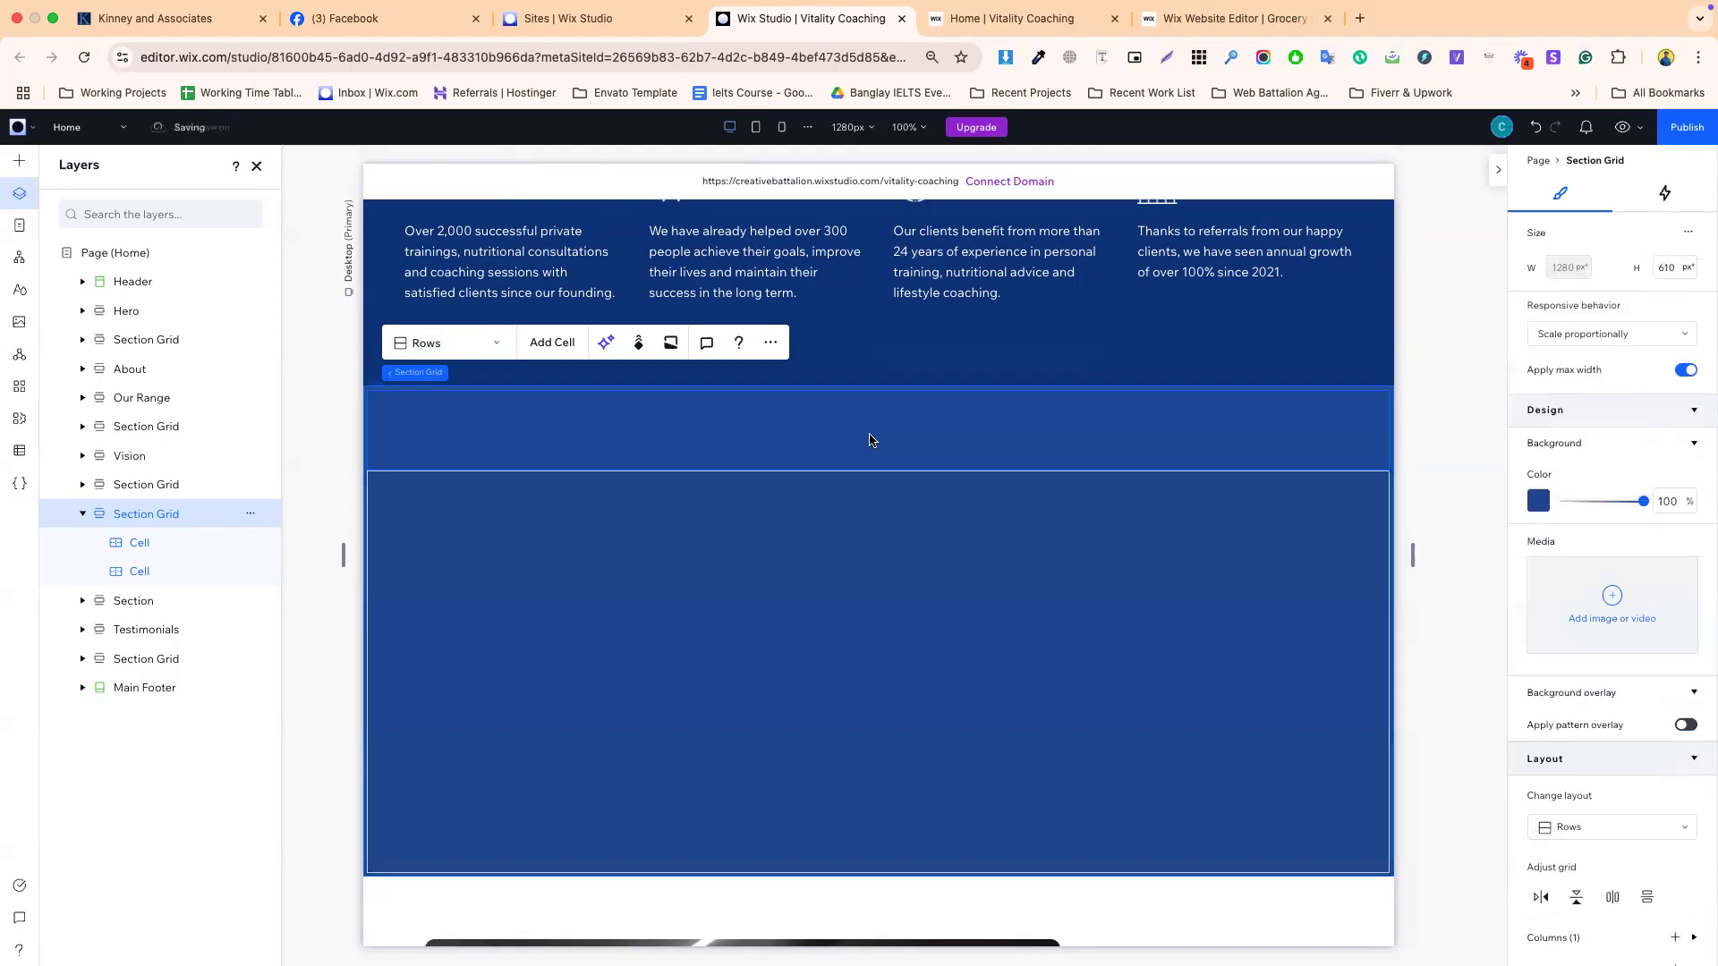
- Examine the new section's two cells and compare their padding with that of the parent Section Grid
left_click(947, 572)
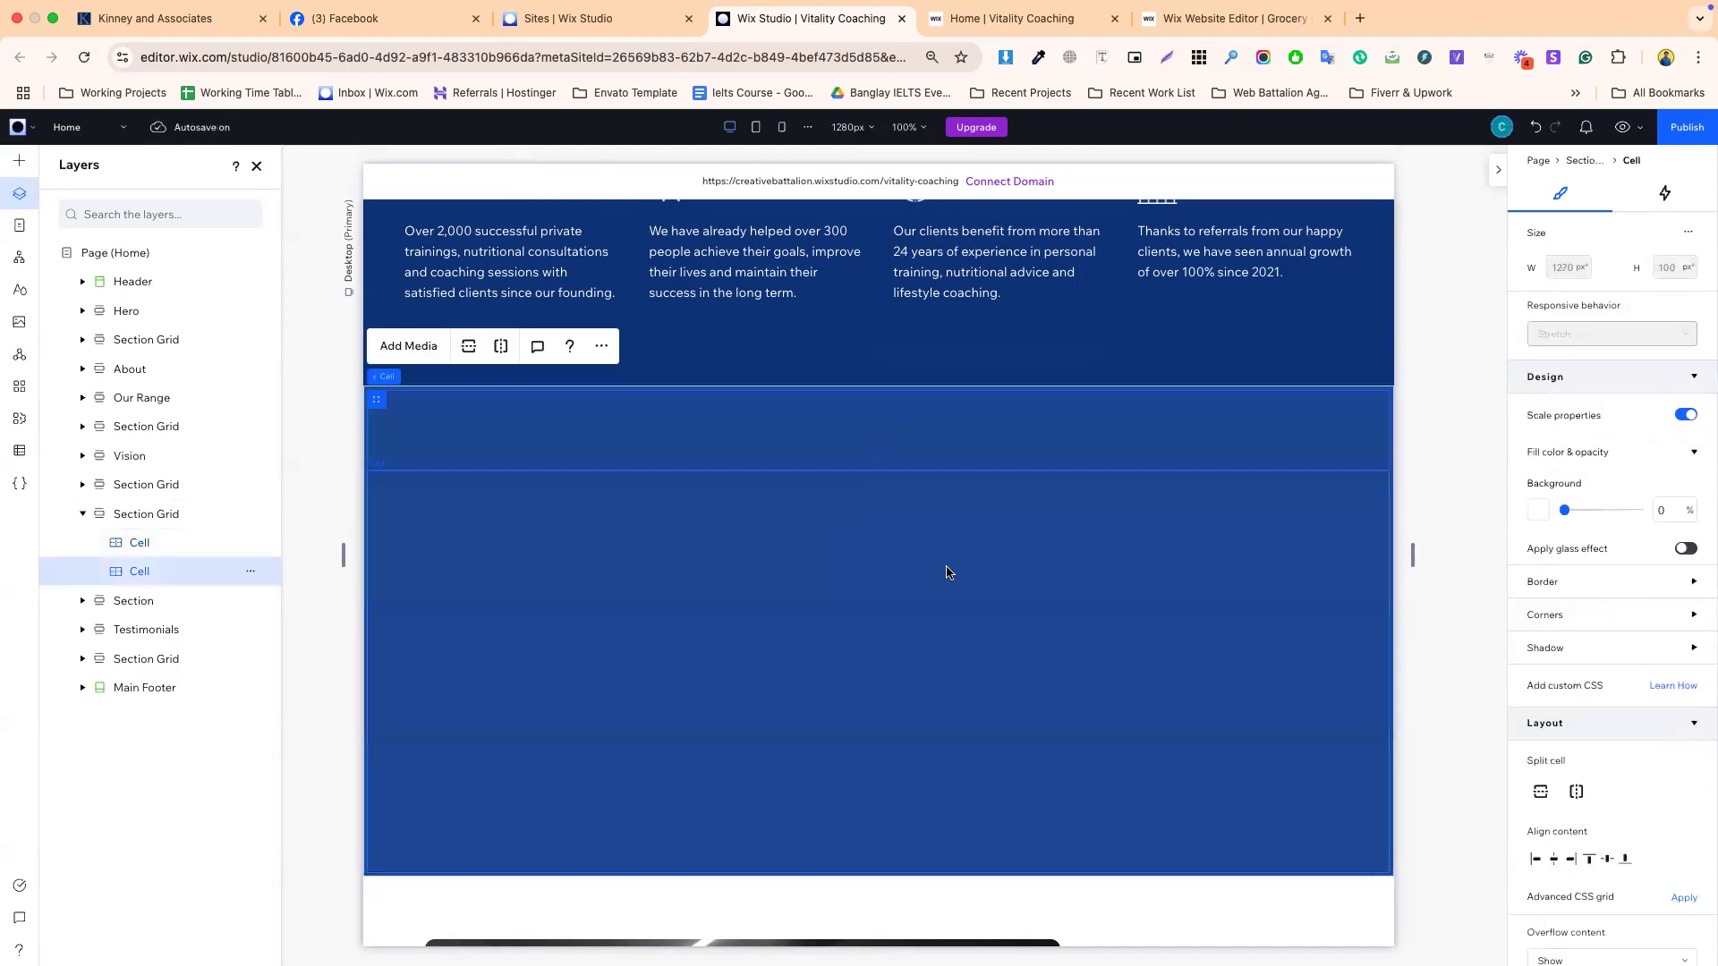
left_click(169, 514)
scroll(1571, 819, "down", 6)
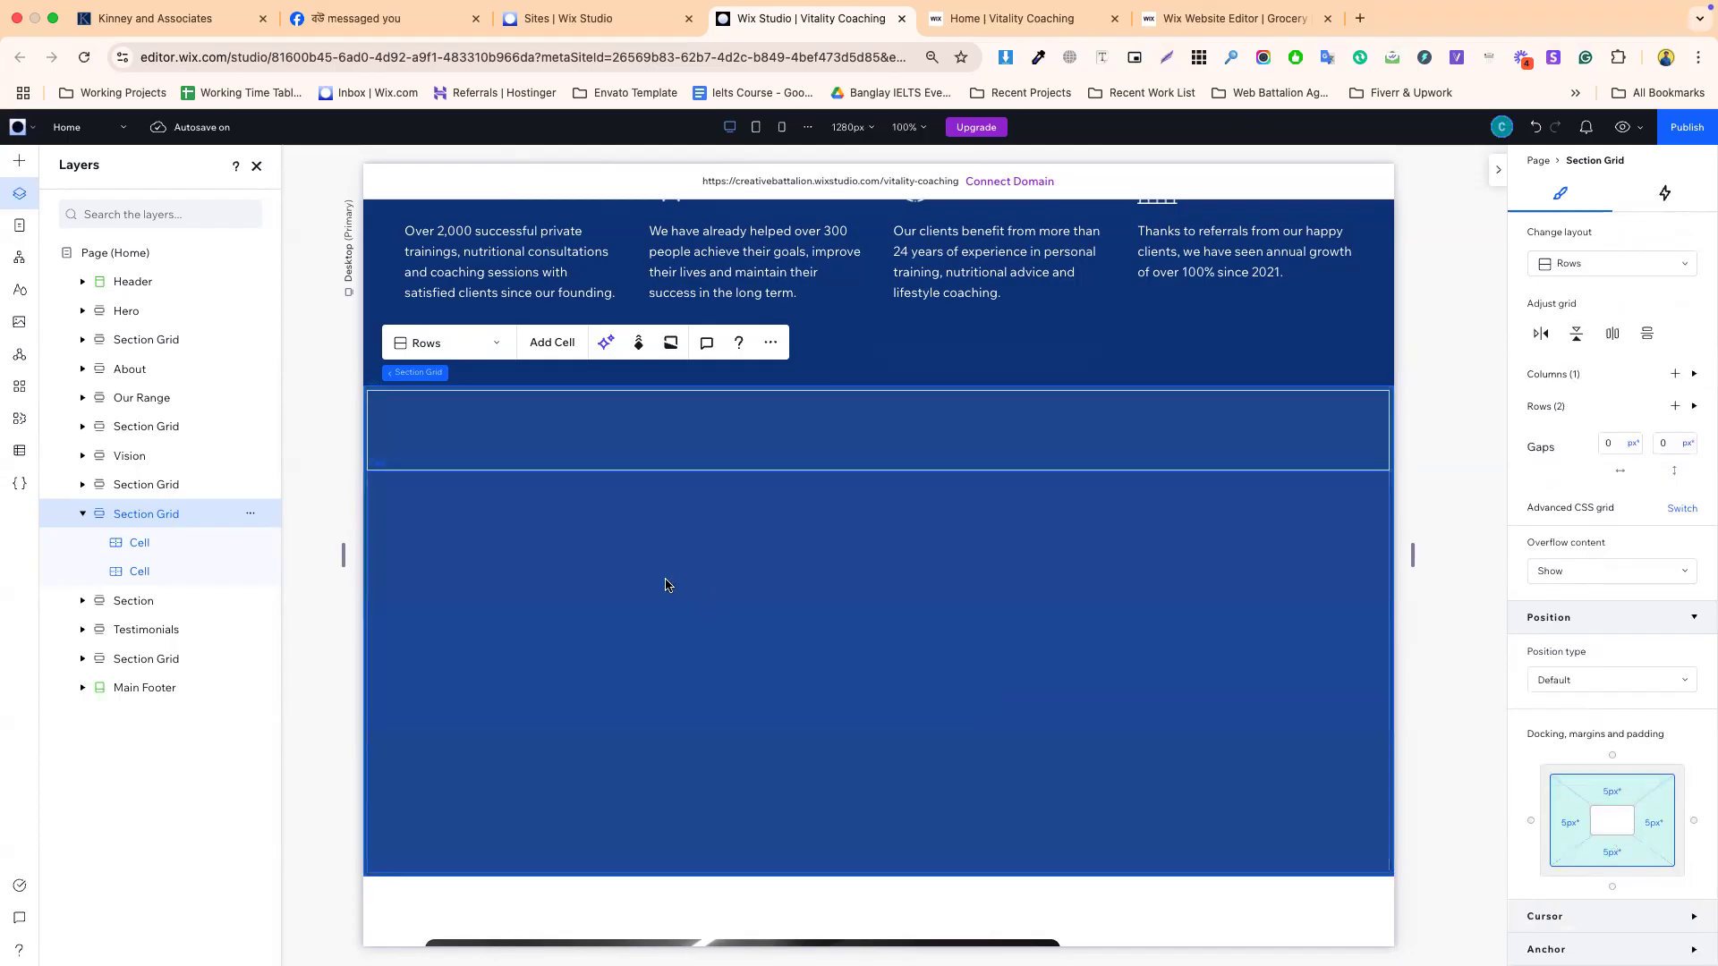
left_click(501, 562)
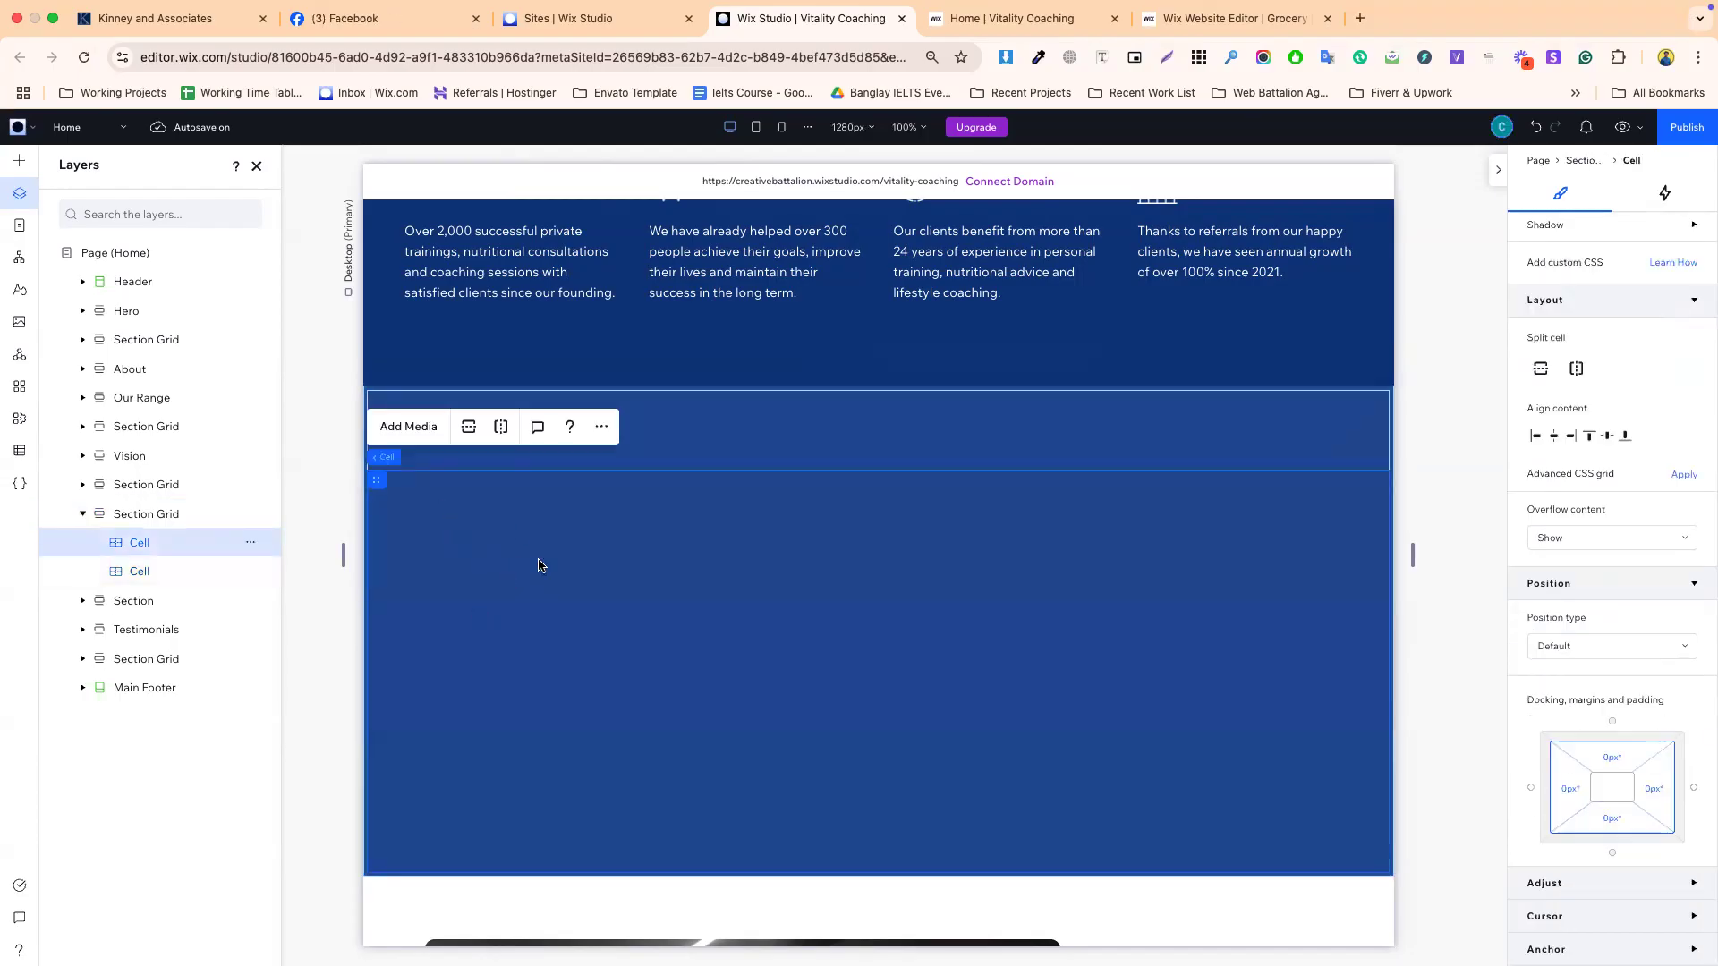
left_click(160, 524)
left_click(615, 522)
scroll(651, 528, "up", 1)
scroll(690, 510, "up", 2)
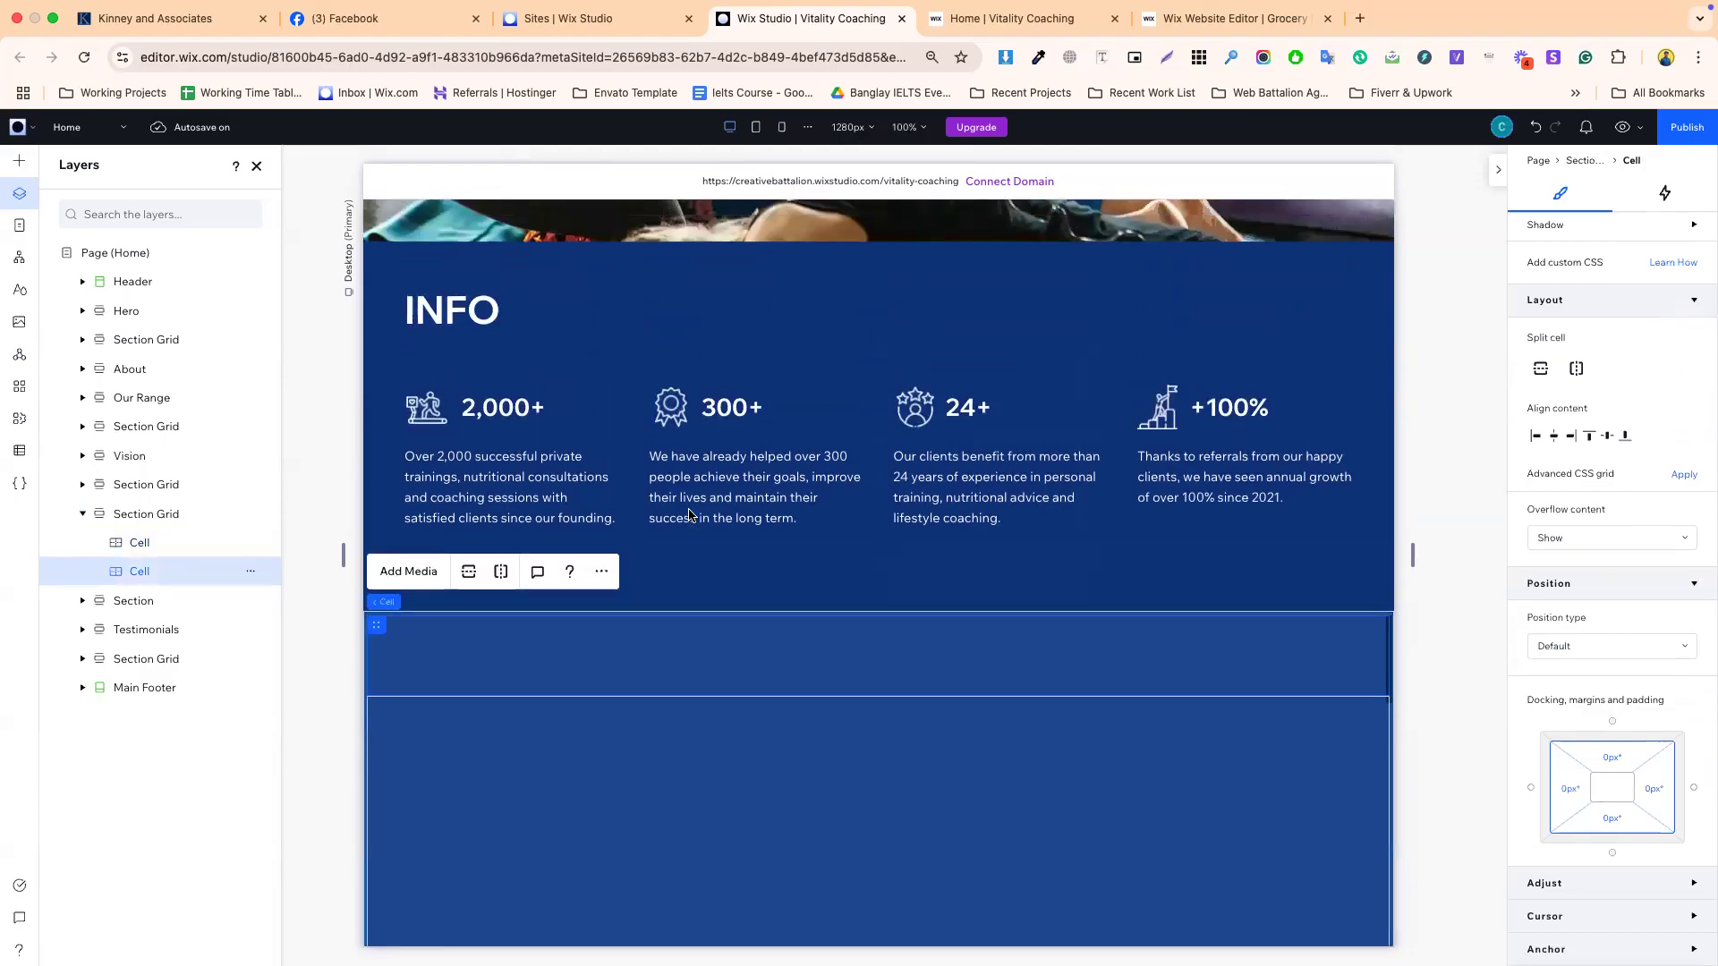
- Copy the INFO heading, paste it into the new section below and place it in the upper cell
left_click(499, 320)
left_click(499, 321)
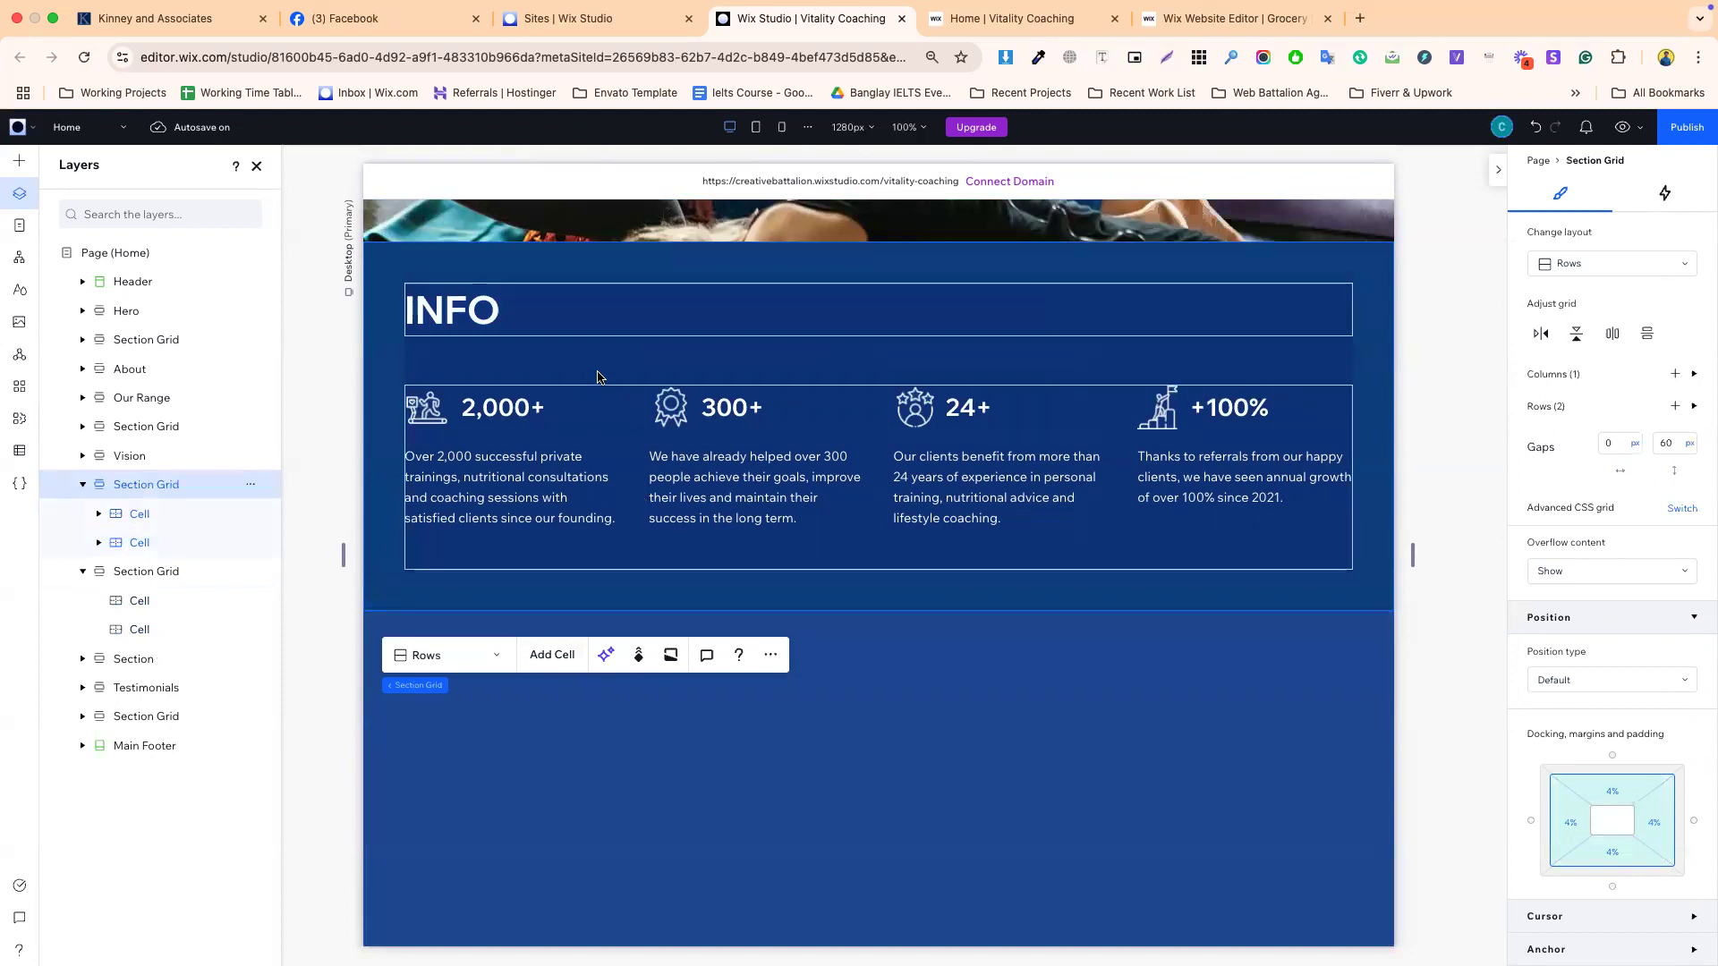
left_click(477, 295)
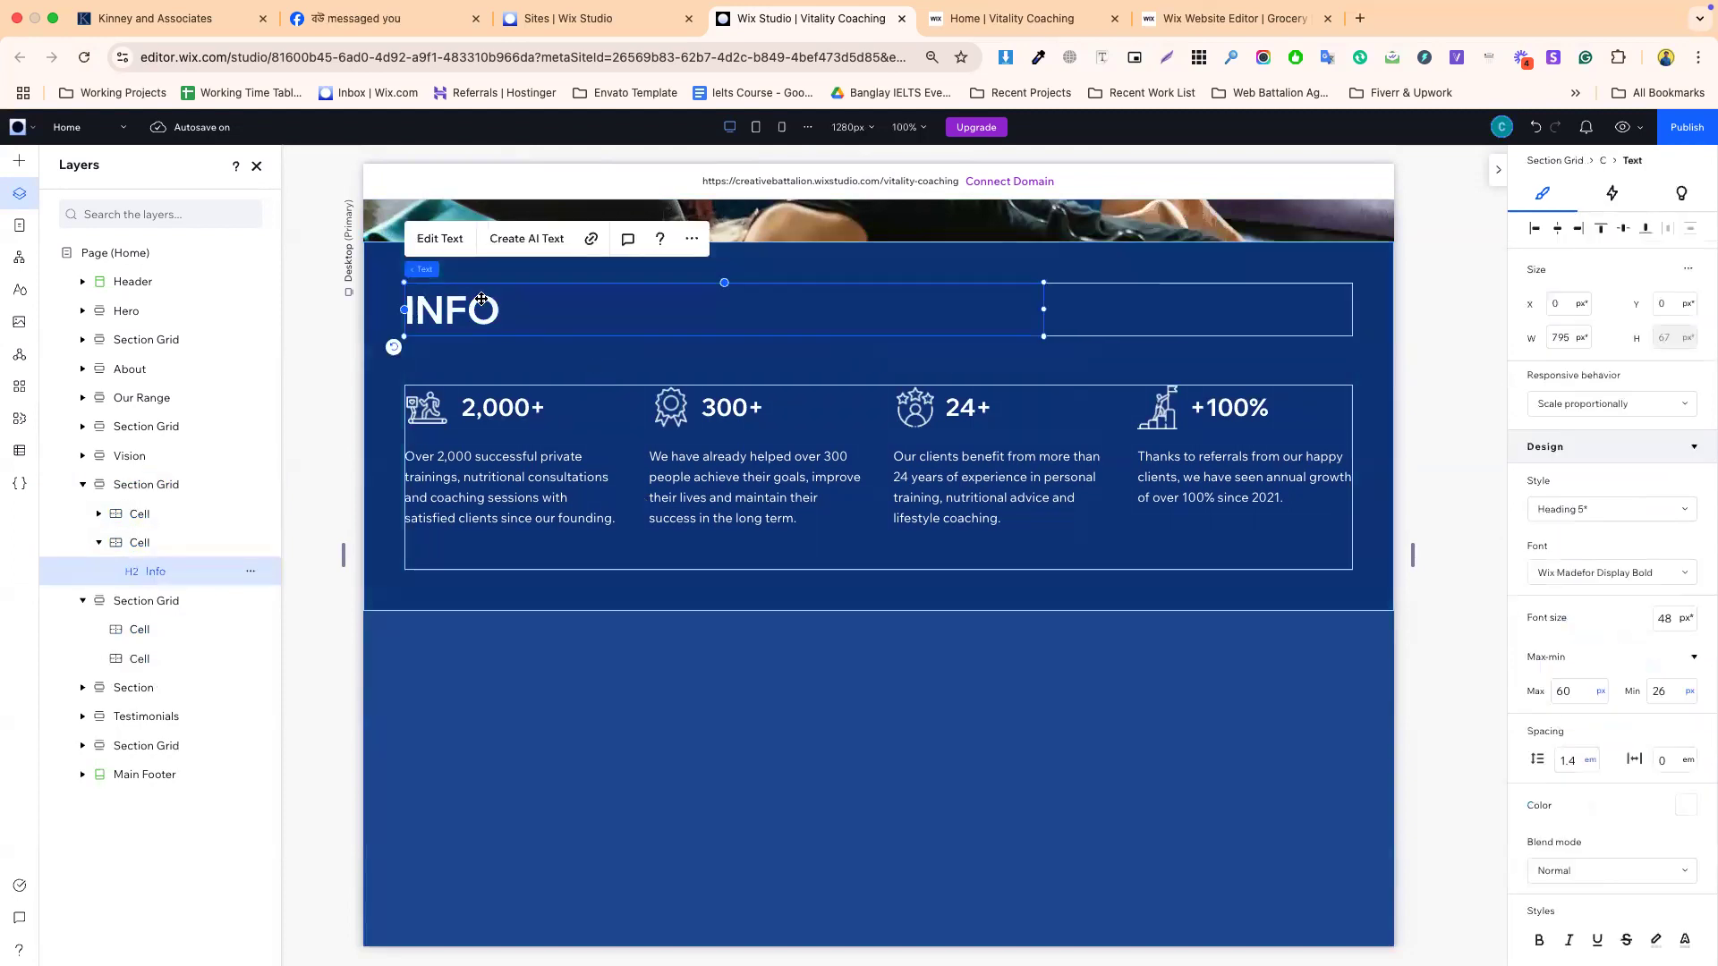
right_click(480, 298)
left_click(542, 408)
left_click(551, 653)
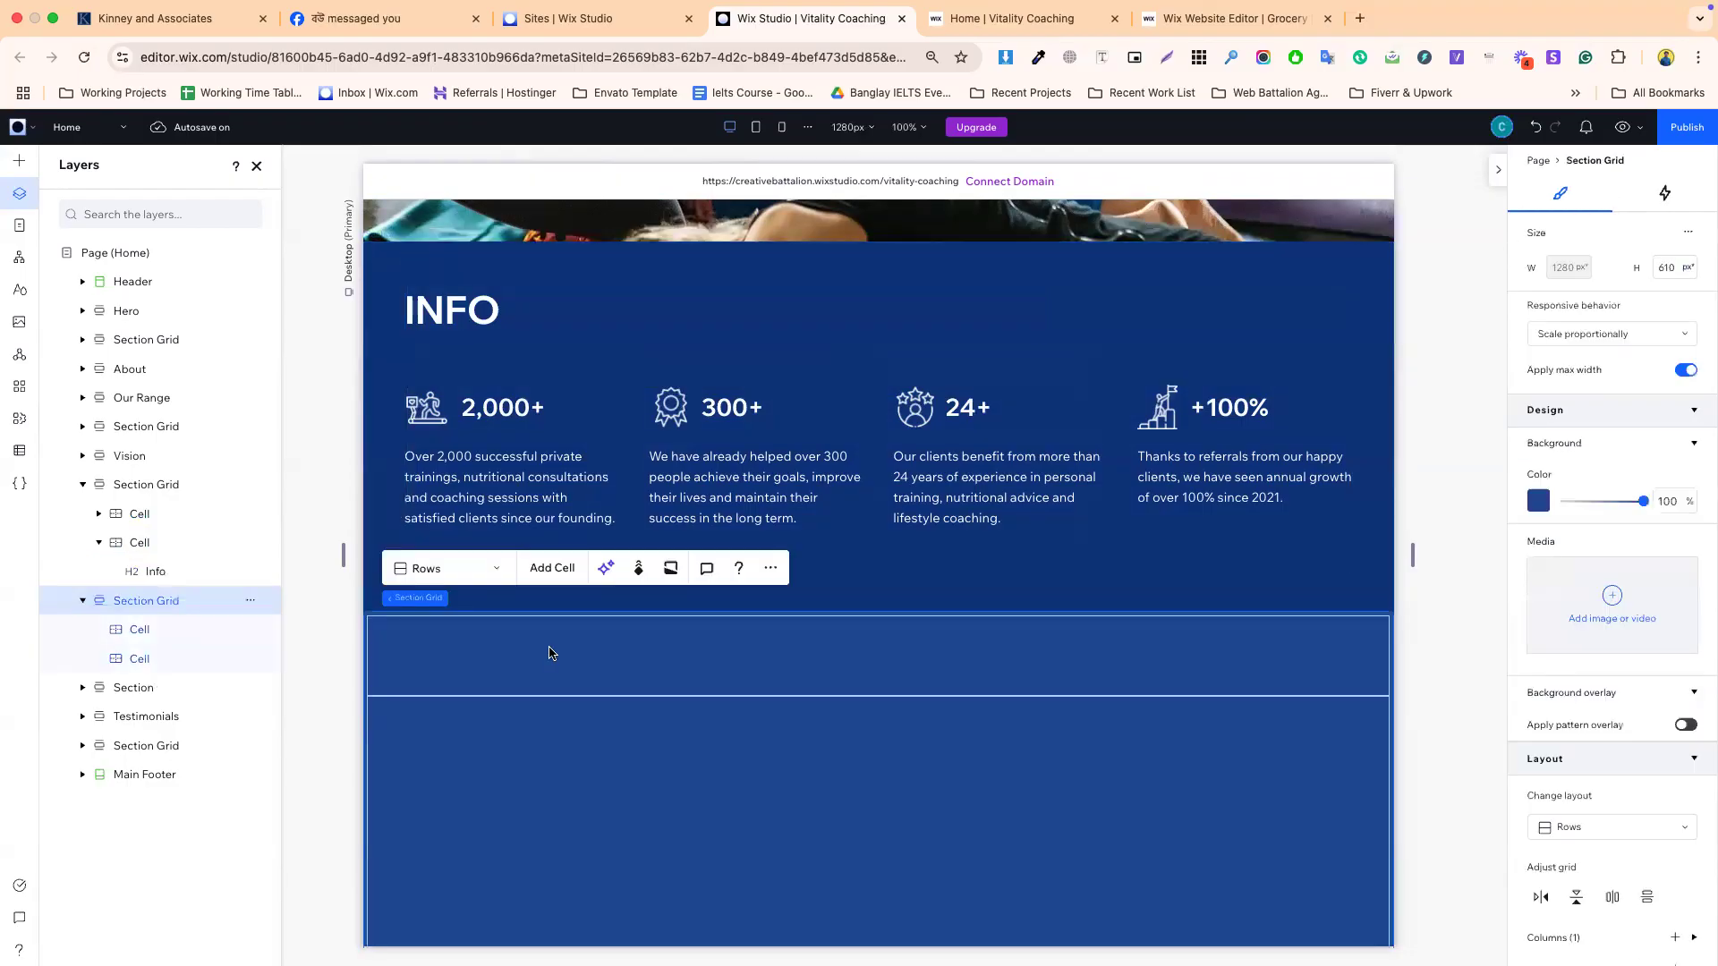
key("super+v")
left_click(607, 864)
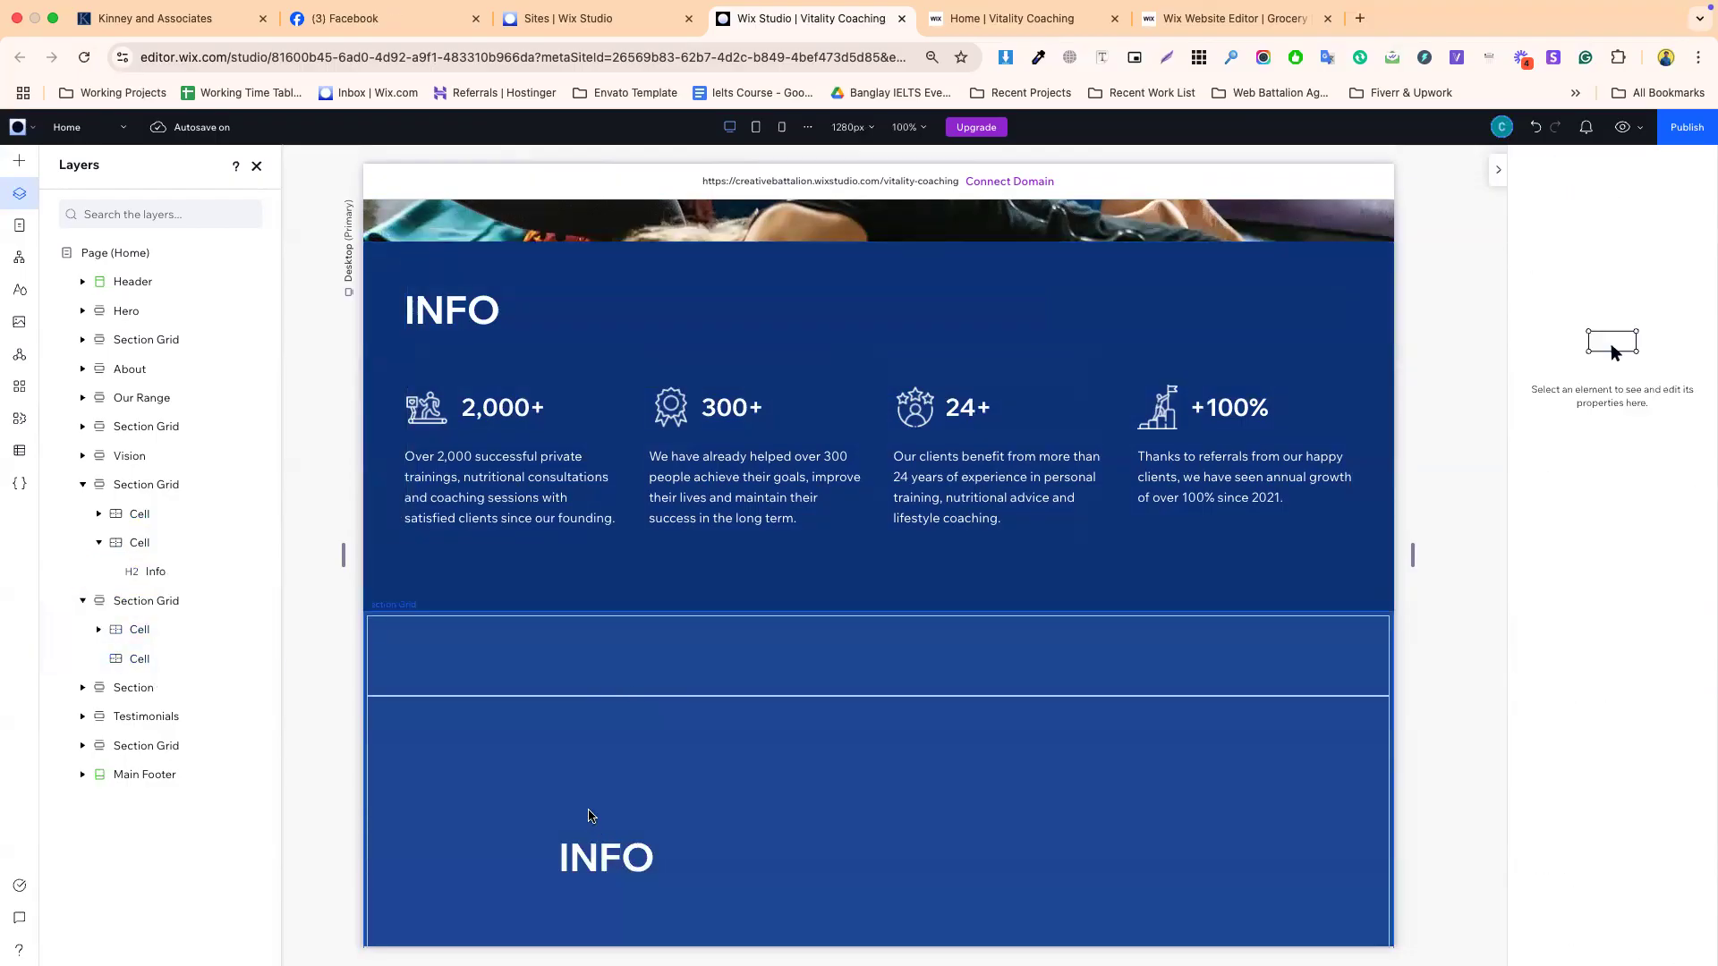
left_click_drag(616, 855, 474, 657)
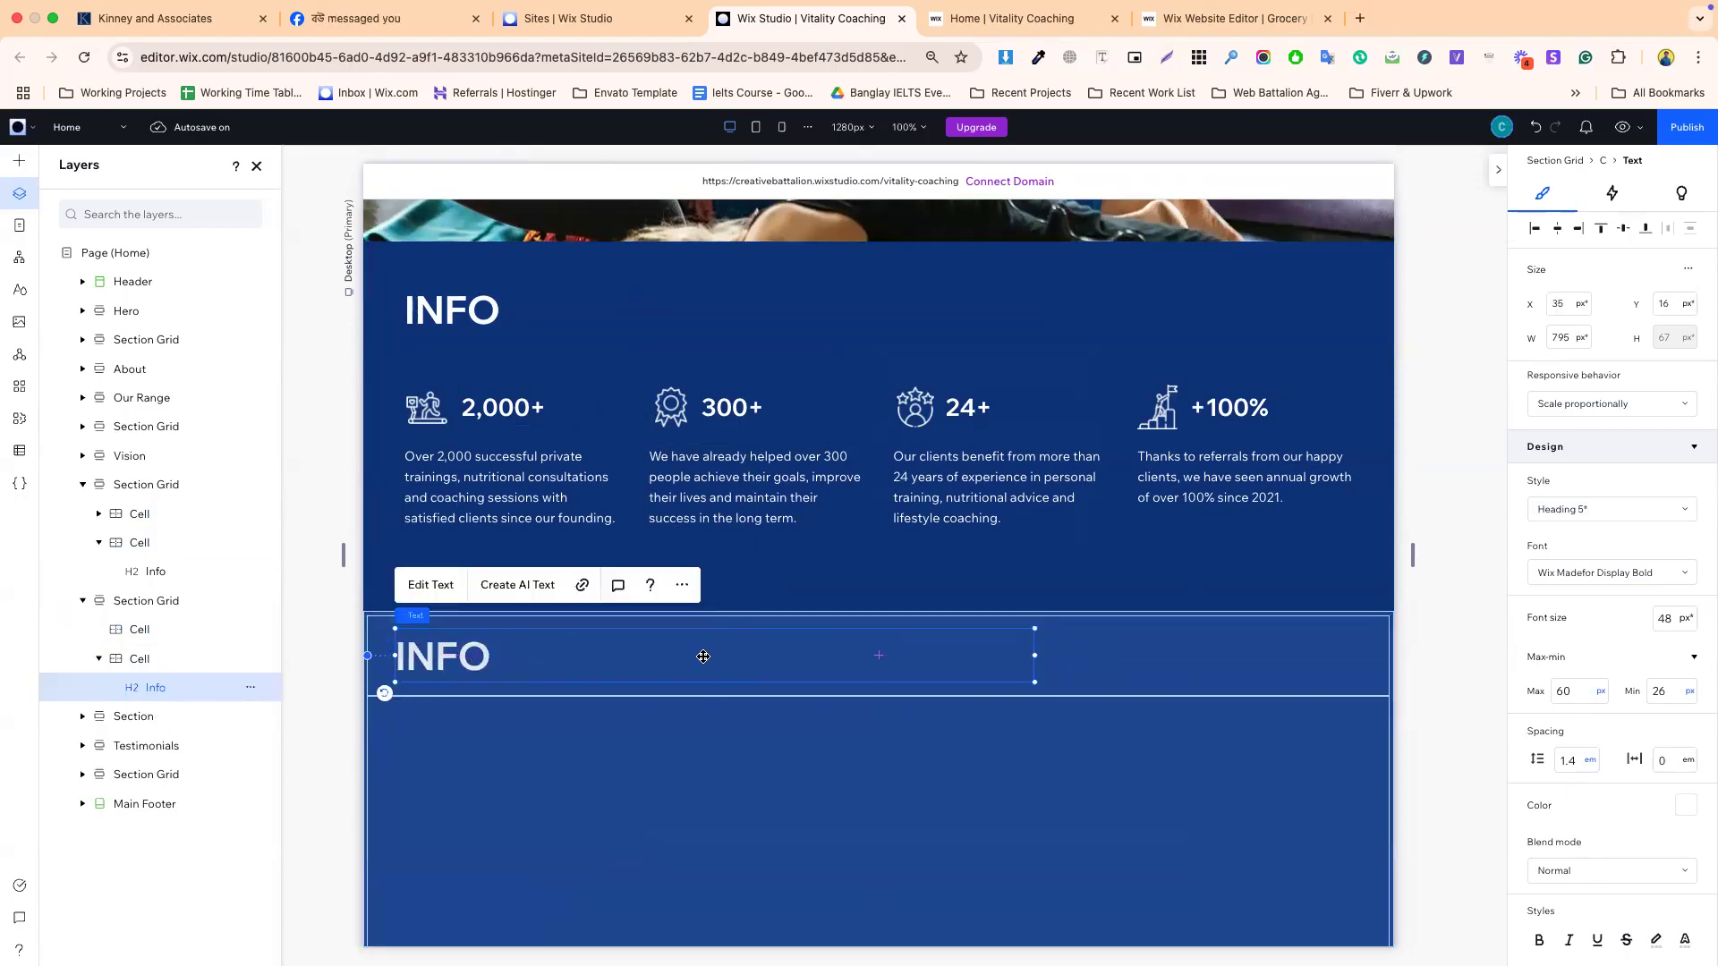
- Increase the height of the new section's upper row, which holds the copied INFO heading, to about 167 px
left_click(1074, 638)
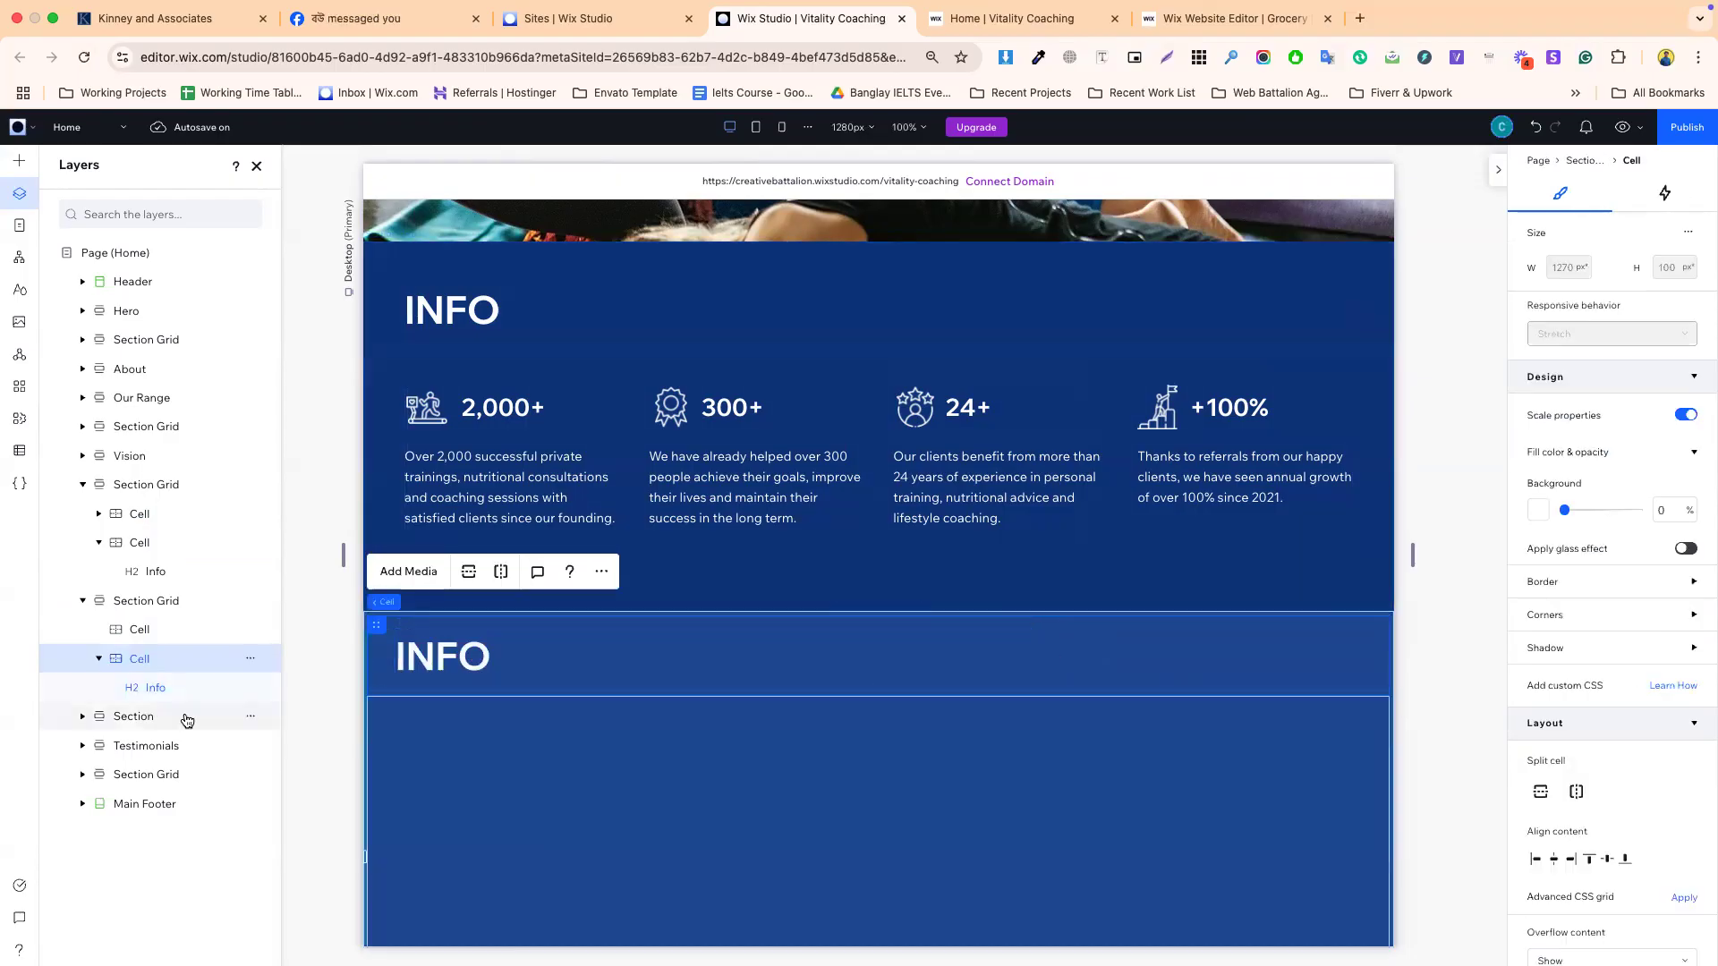
left_click(148, 604)
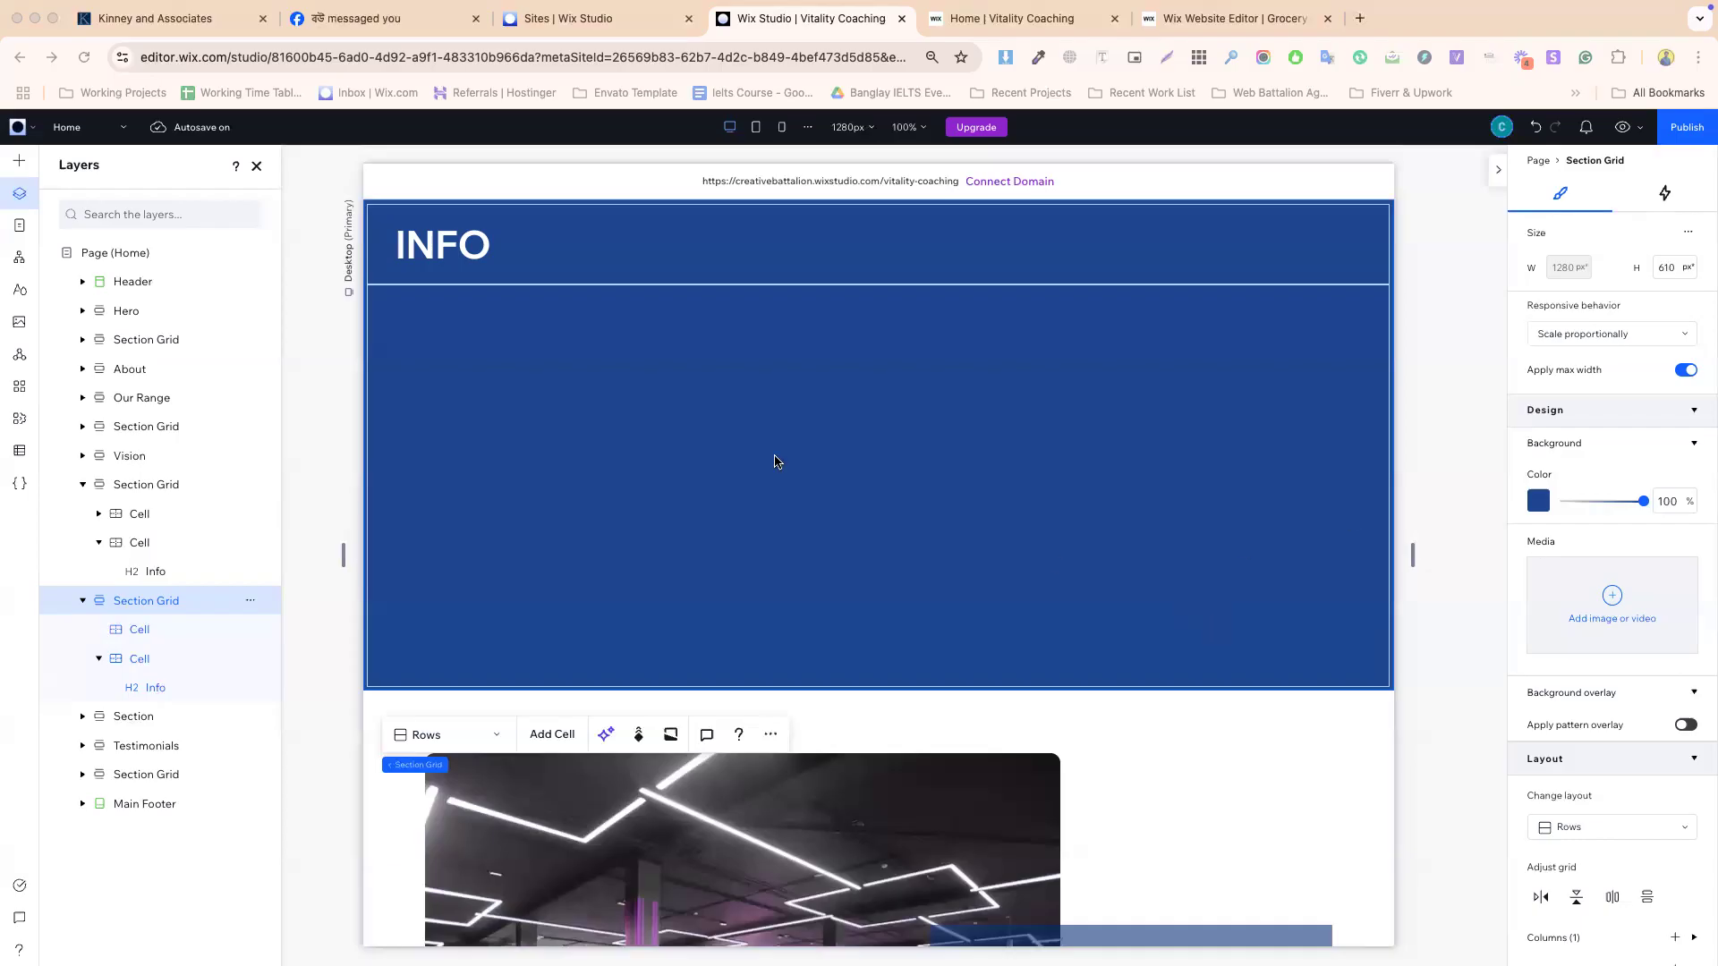
left_click(475, 245)
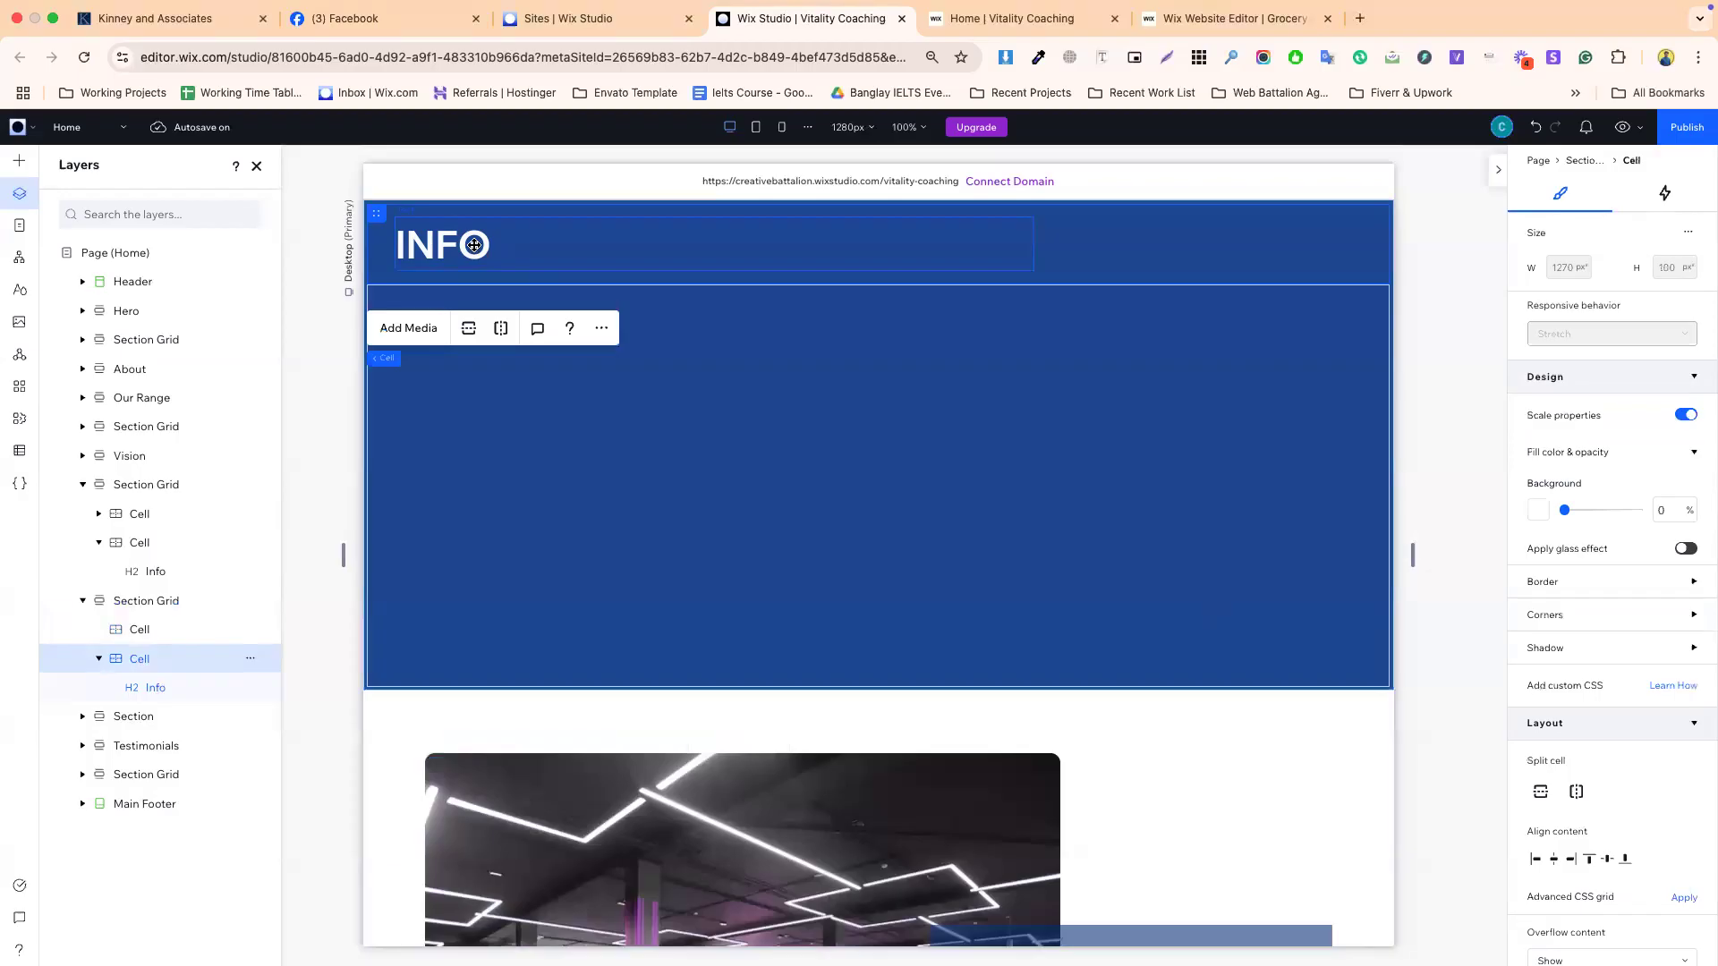
left_click(787, 238)
left_click(1072, 263)
left_click_drag(1015, 284, 1021, 338)
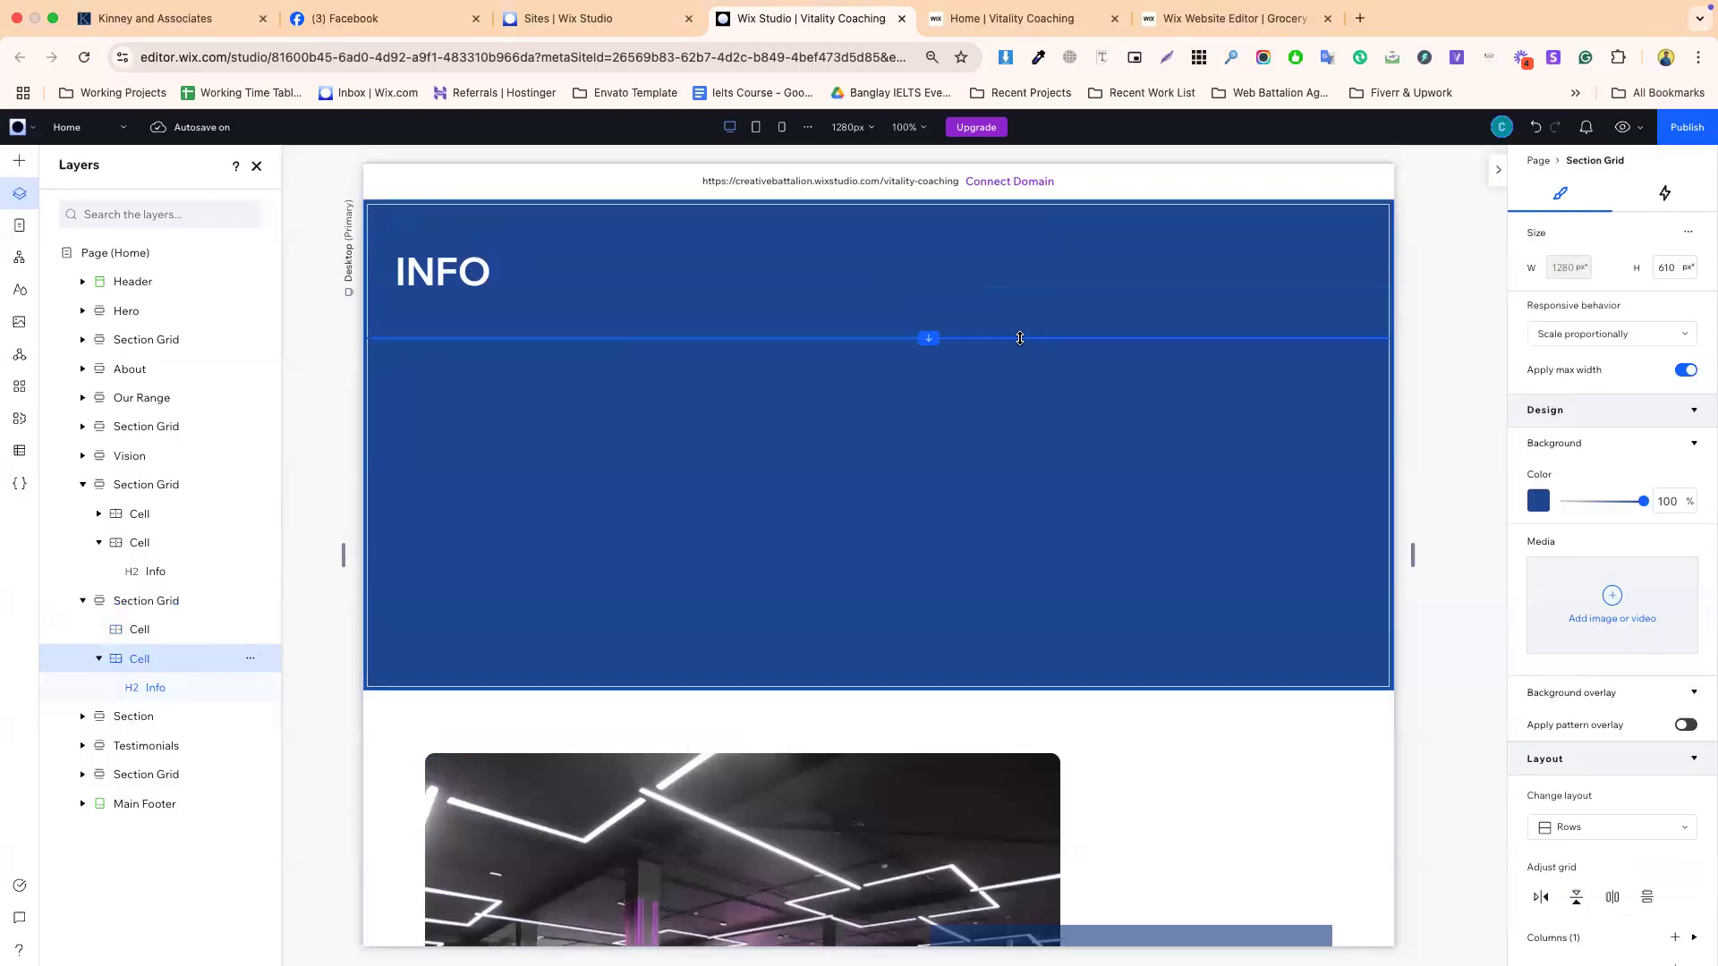
- Examine the copied INFO heading's position and the properties of both cells in the new section
left_click(526, 279)
left_click(429, 280)
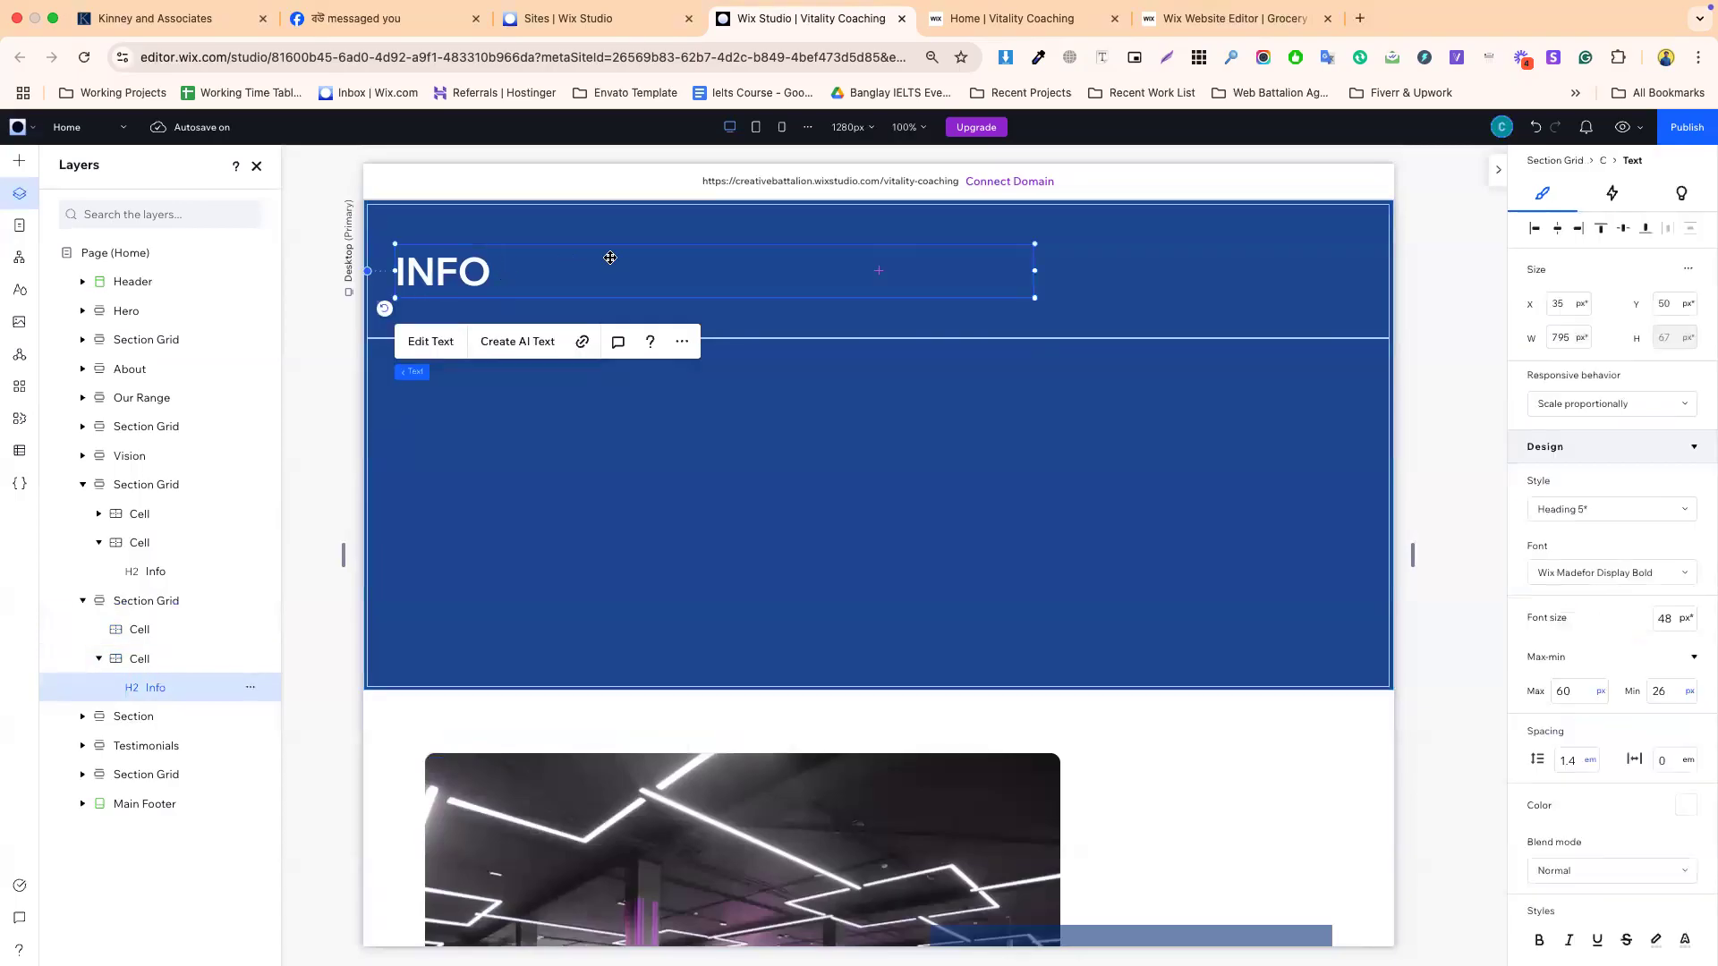
left_click(628, 234)
scroll(626, 358, "up", 2)
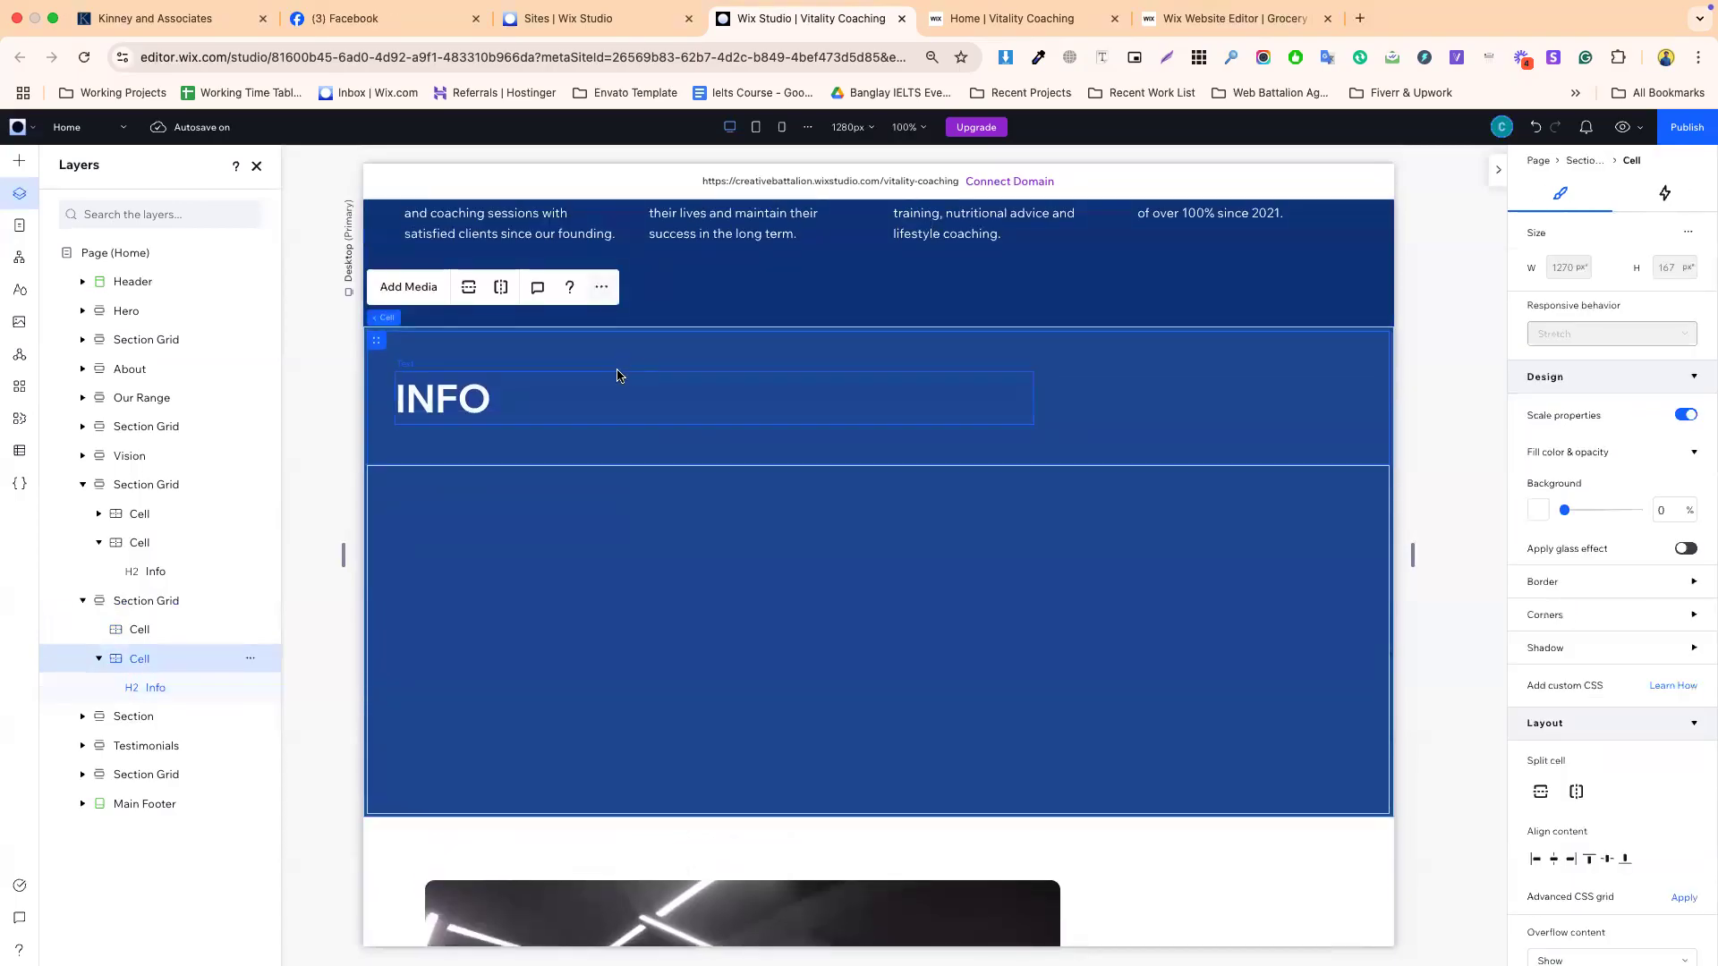
left_click(529, 394)
left_click(537, 540)
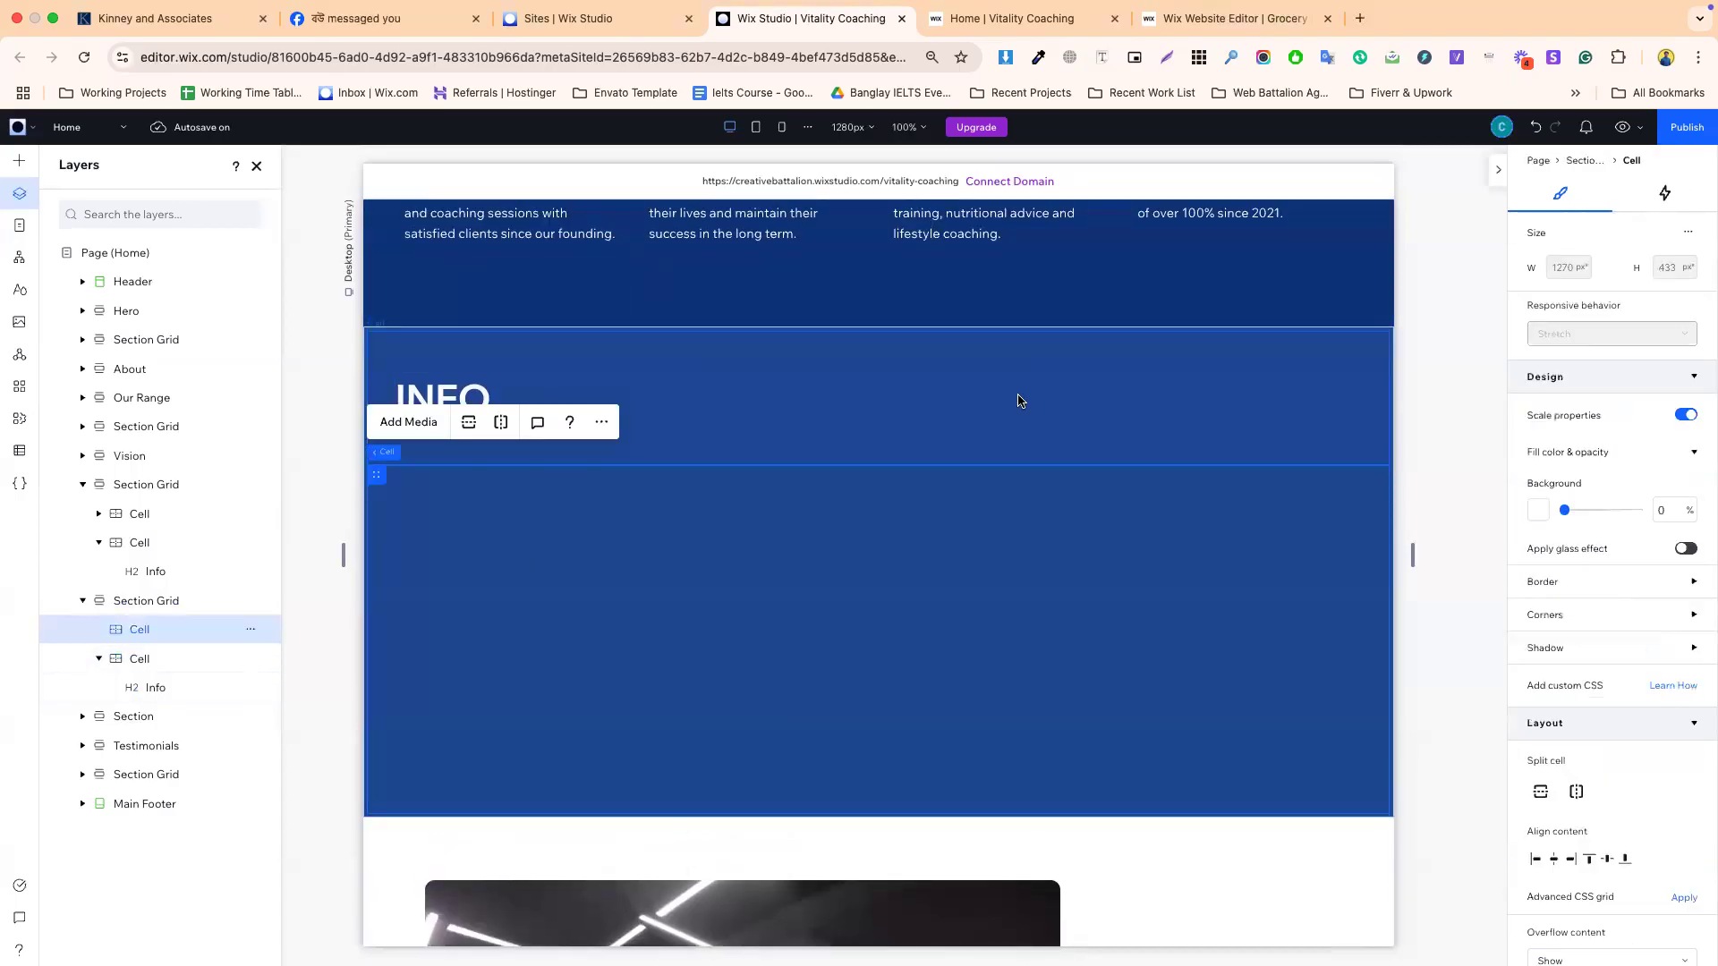
left_click(1183, 398)
scroll(1606, 815, "down", 3)
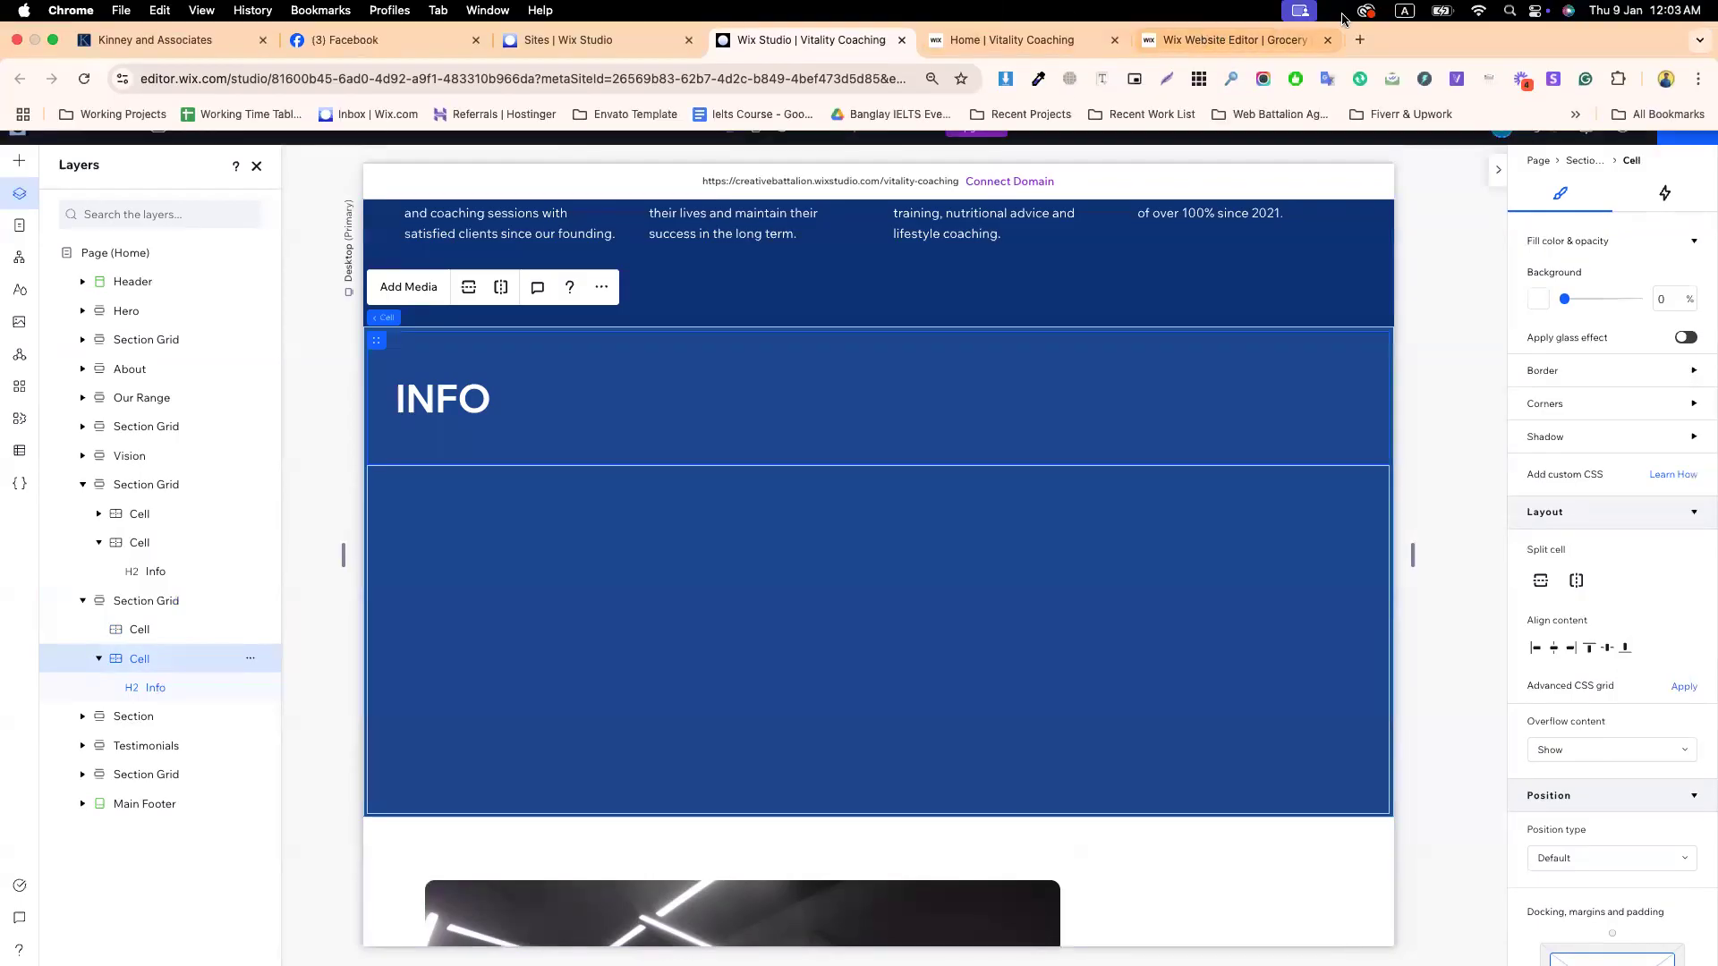
- Open Figma in a new browser tab and look at the options for the first recently viewed design file
left_click(1359, 40)
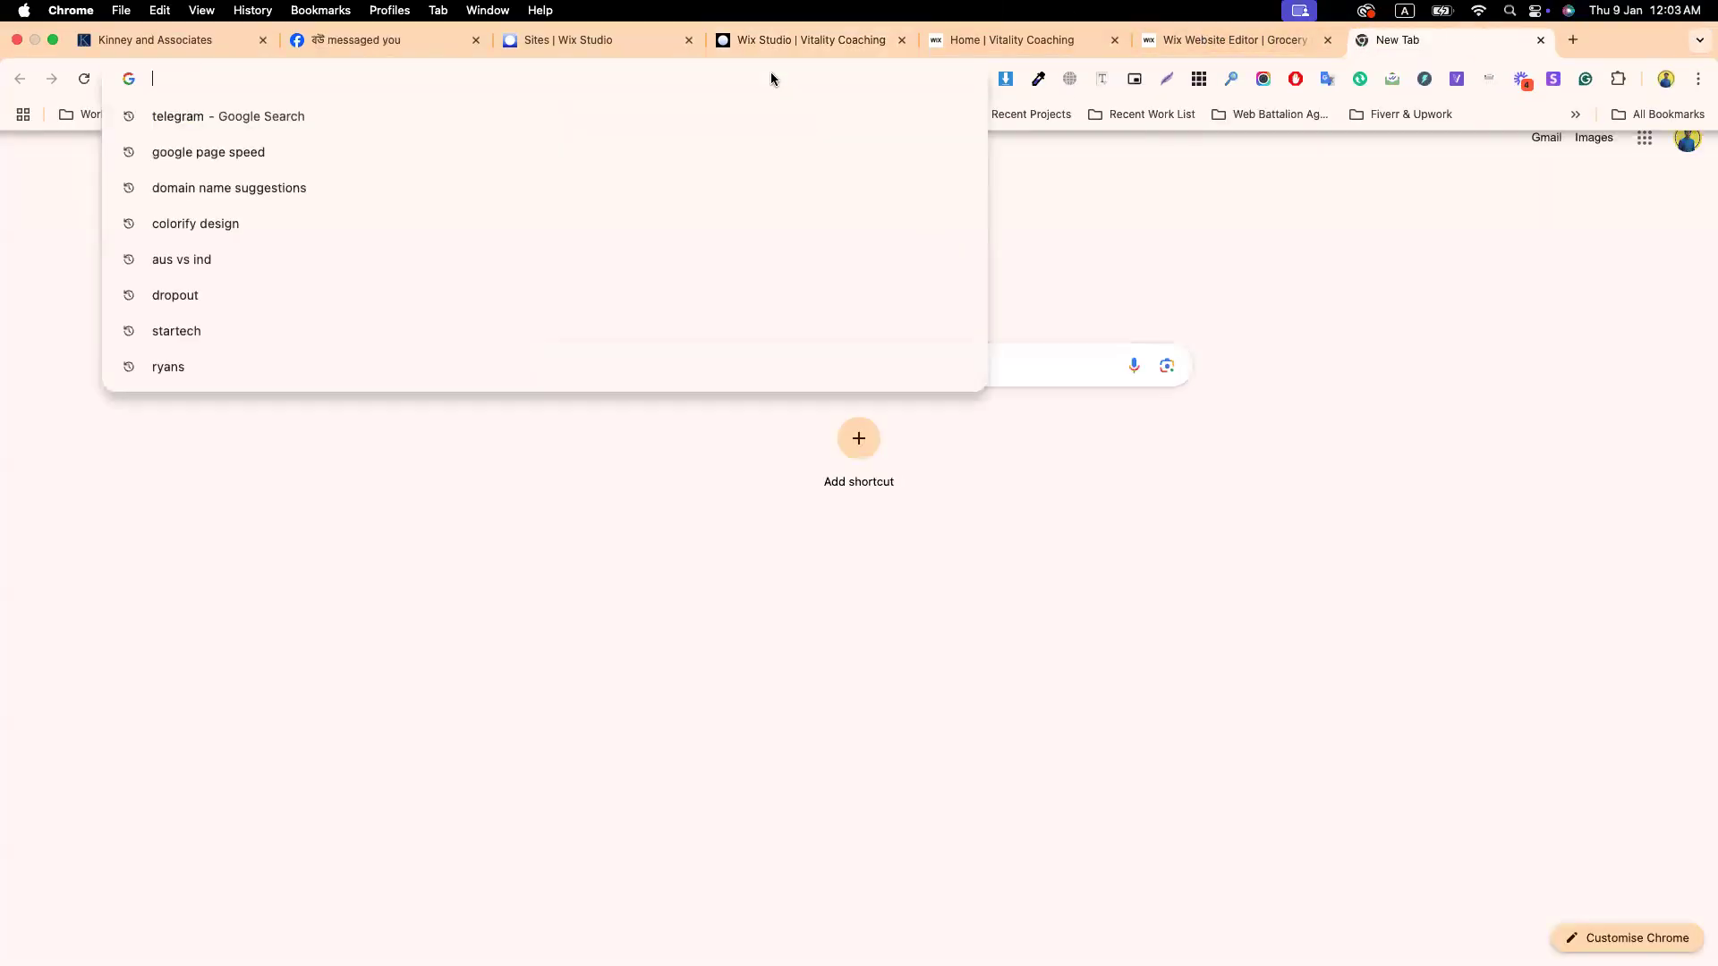
type("figma")
key("Return")
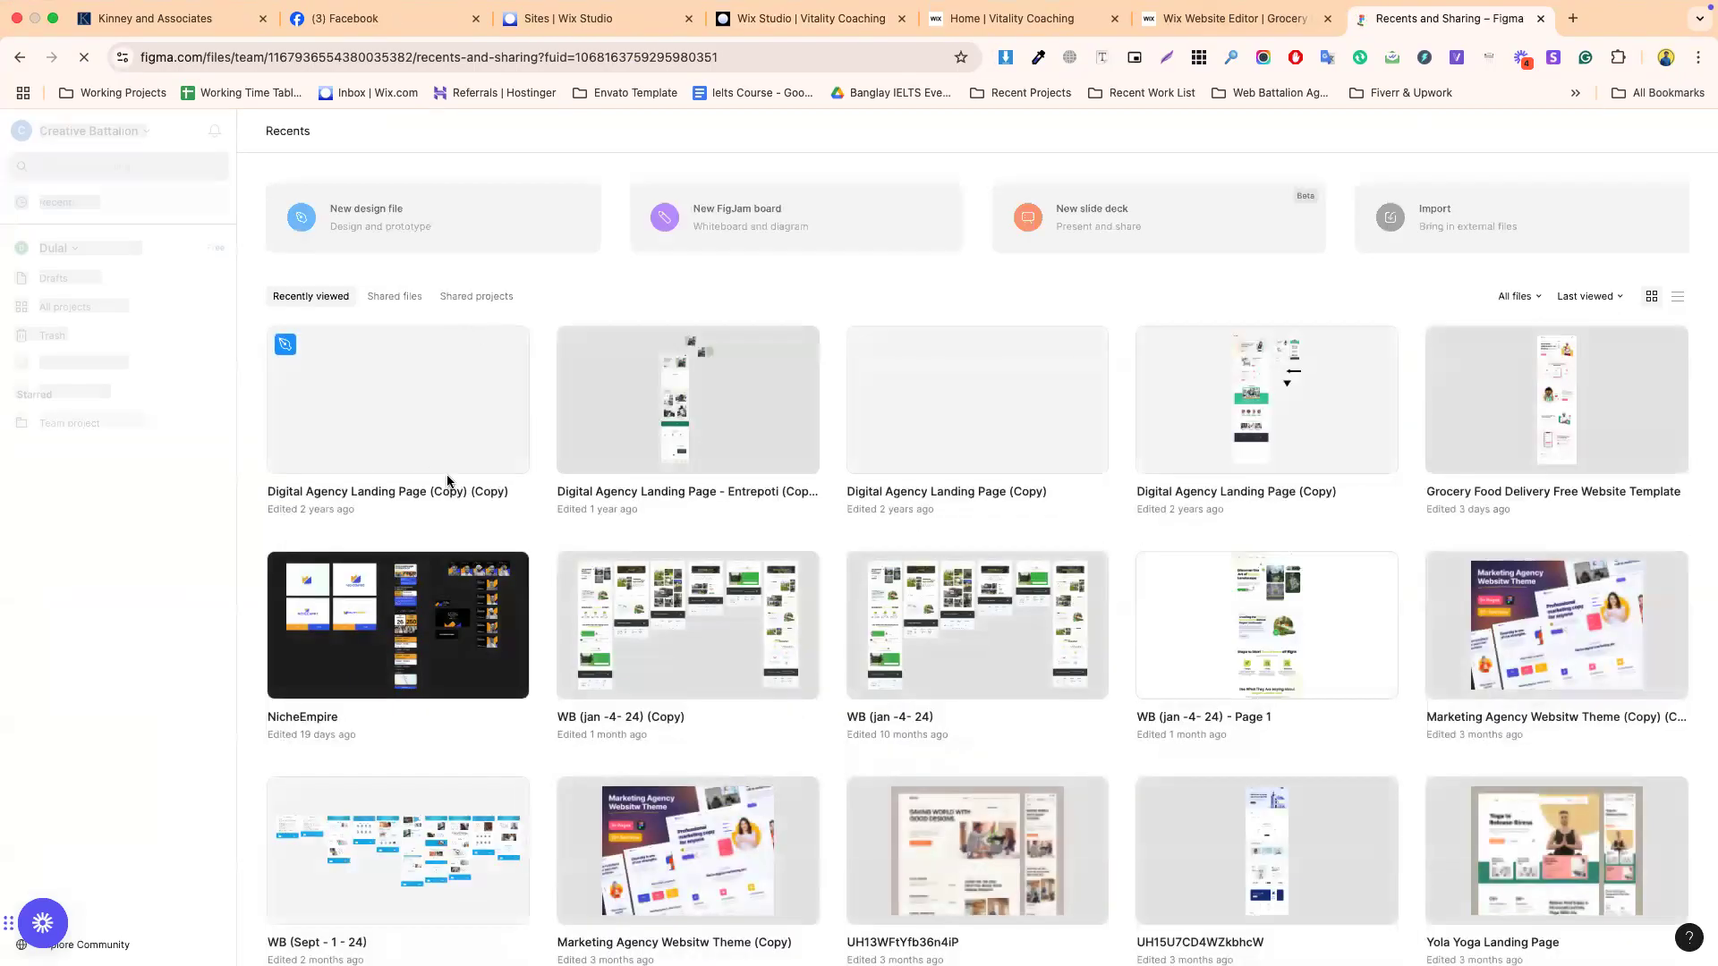
right_click(403, 414)
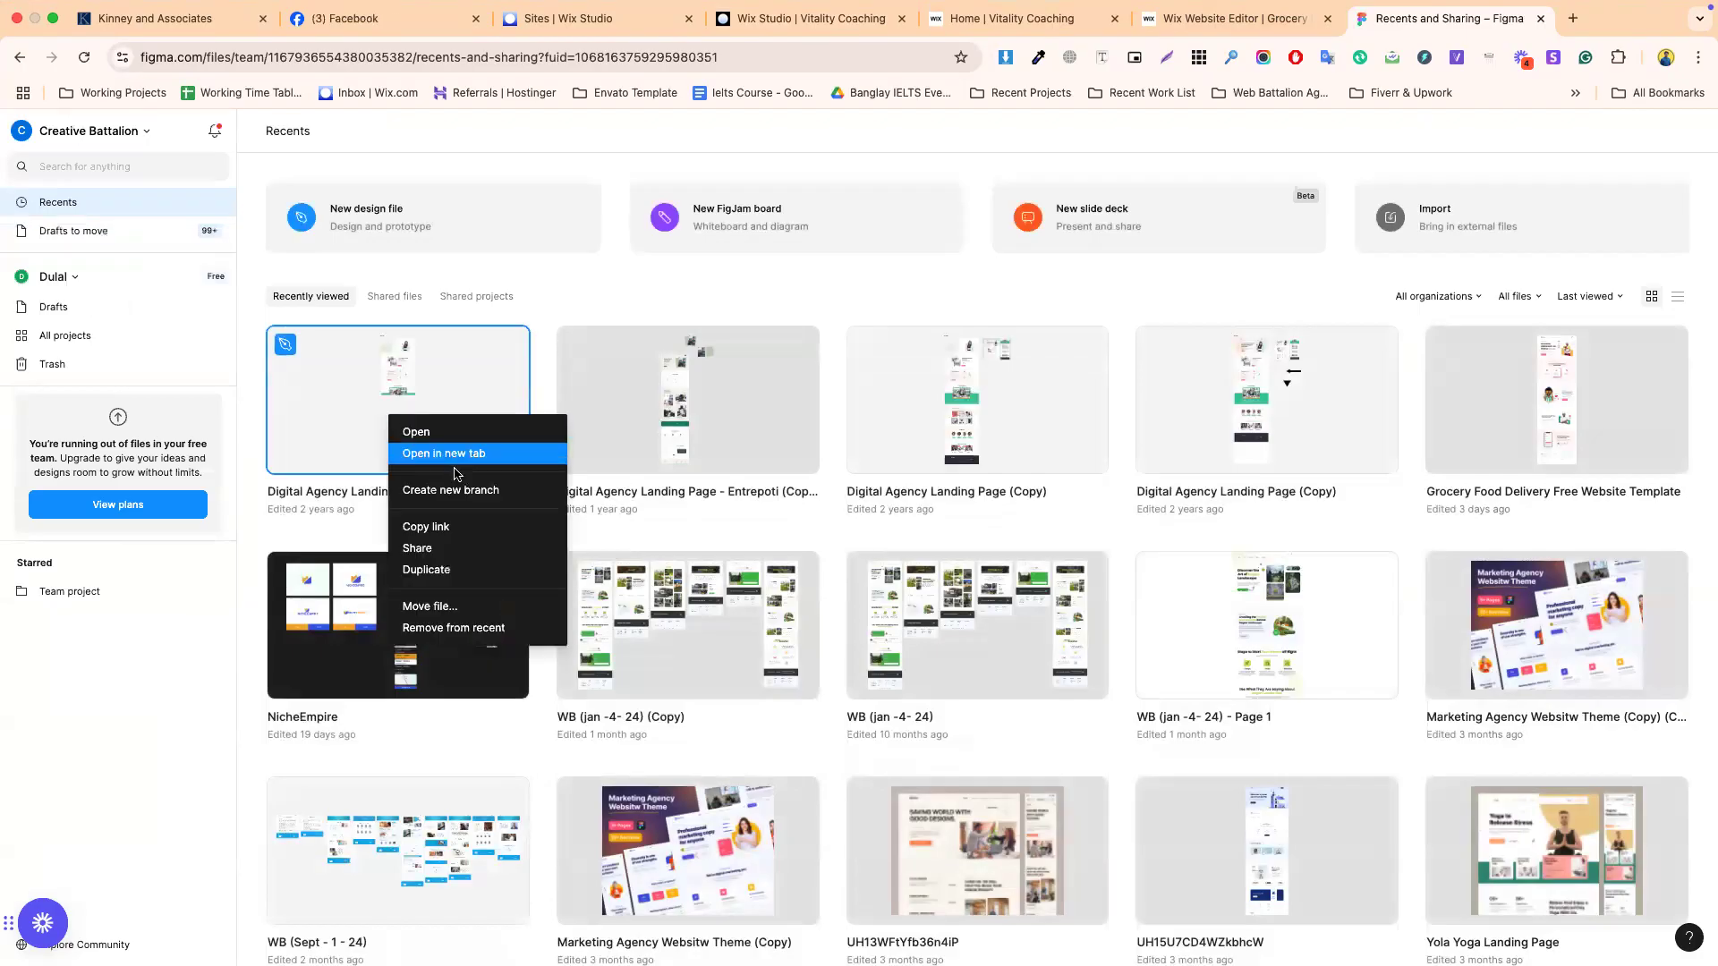
left_click(441, 535)
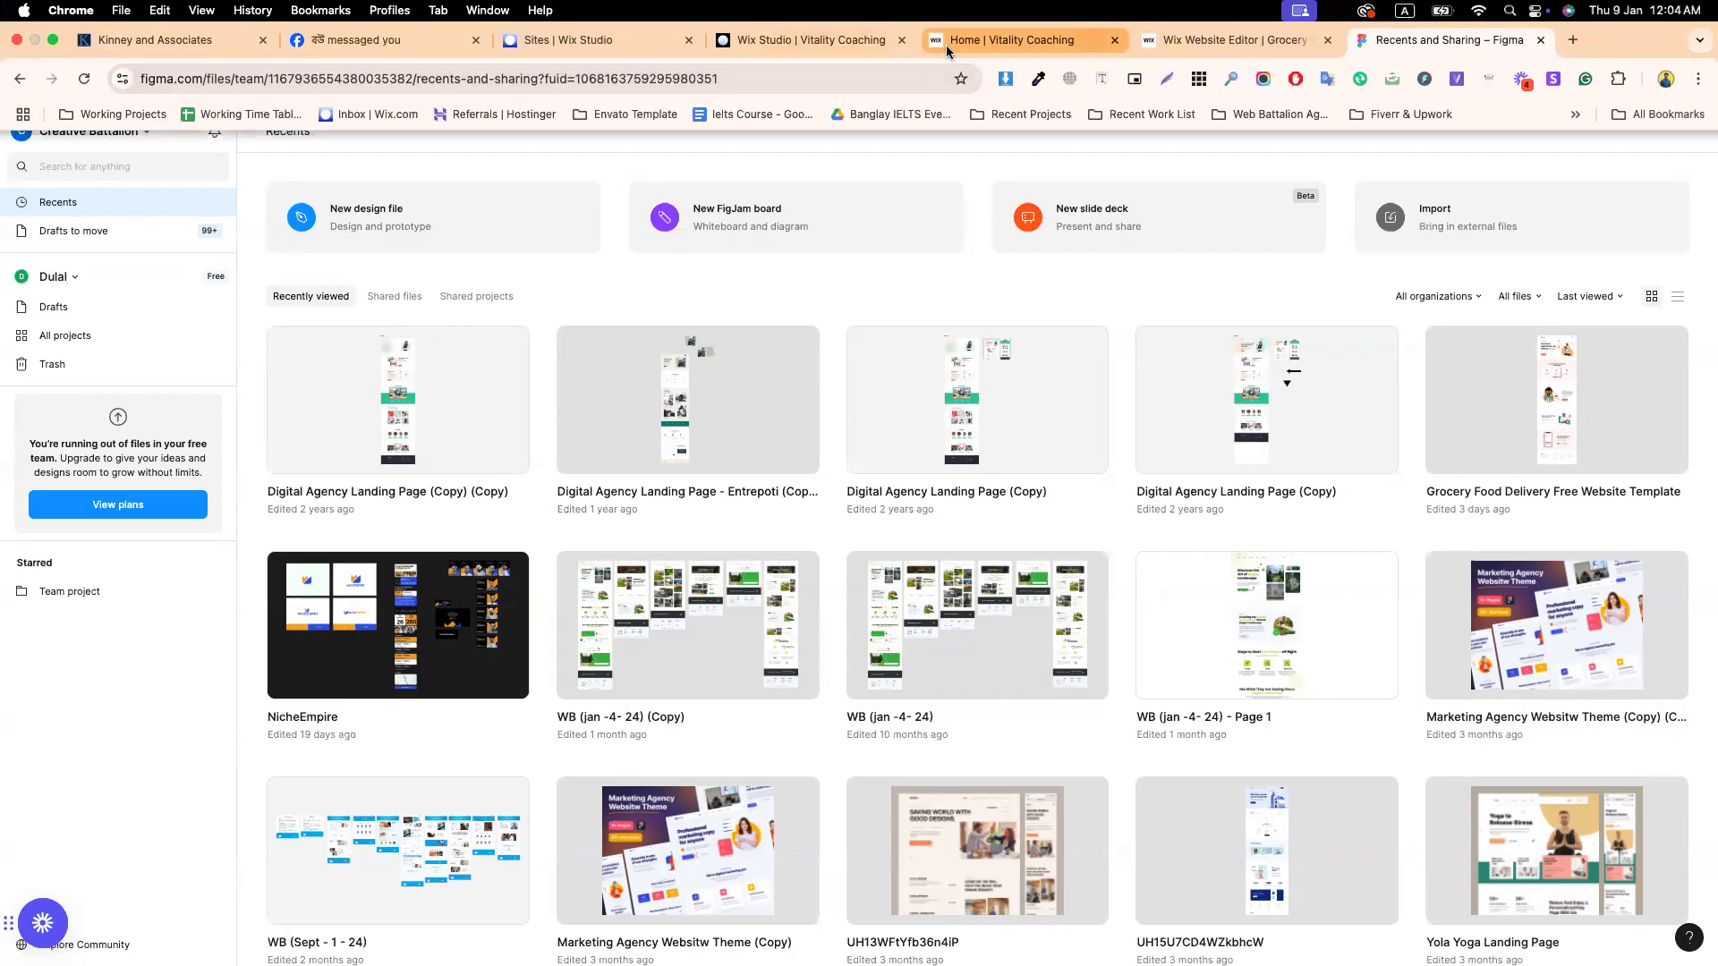
- Look over the coach introduction on the published Vitality Coaching site and the grocery site in the Wix Website Editor
left_click(947, 51)
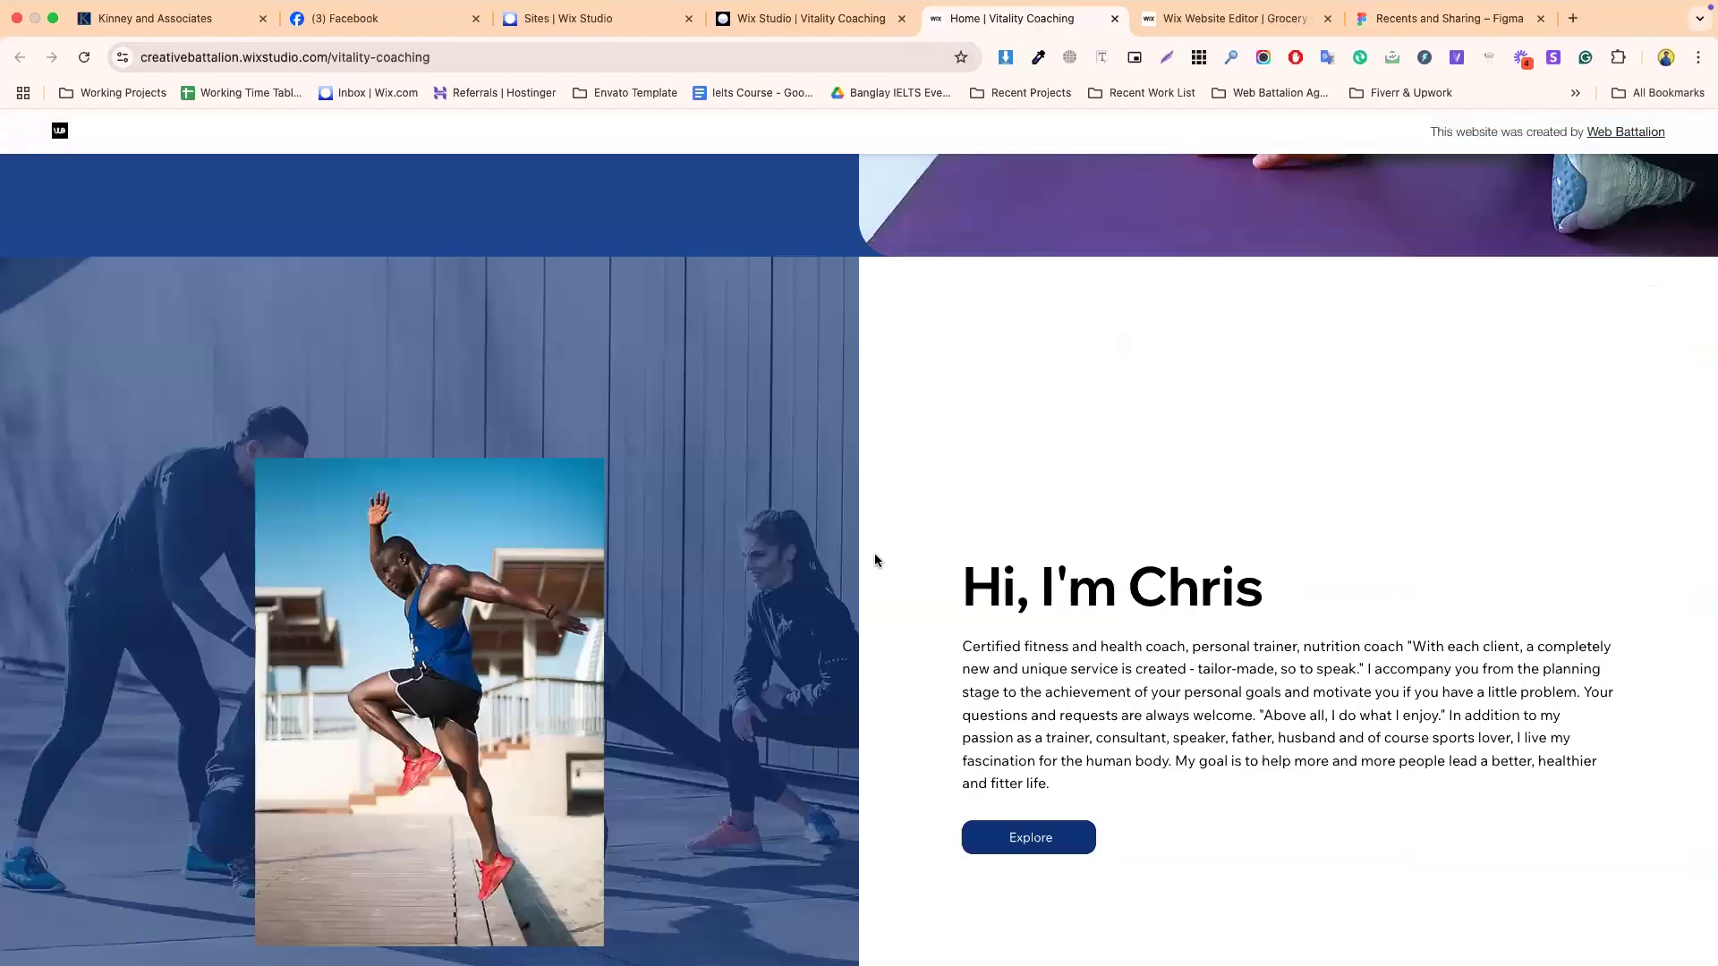
scroll(874, 560, "down", 2)
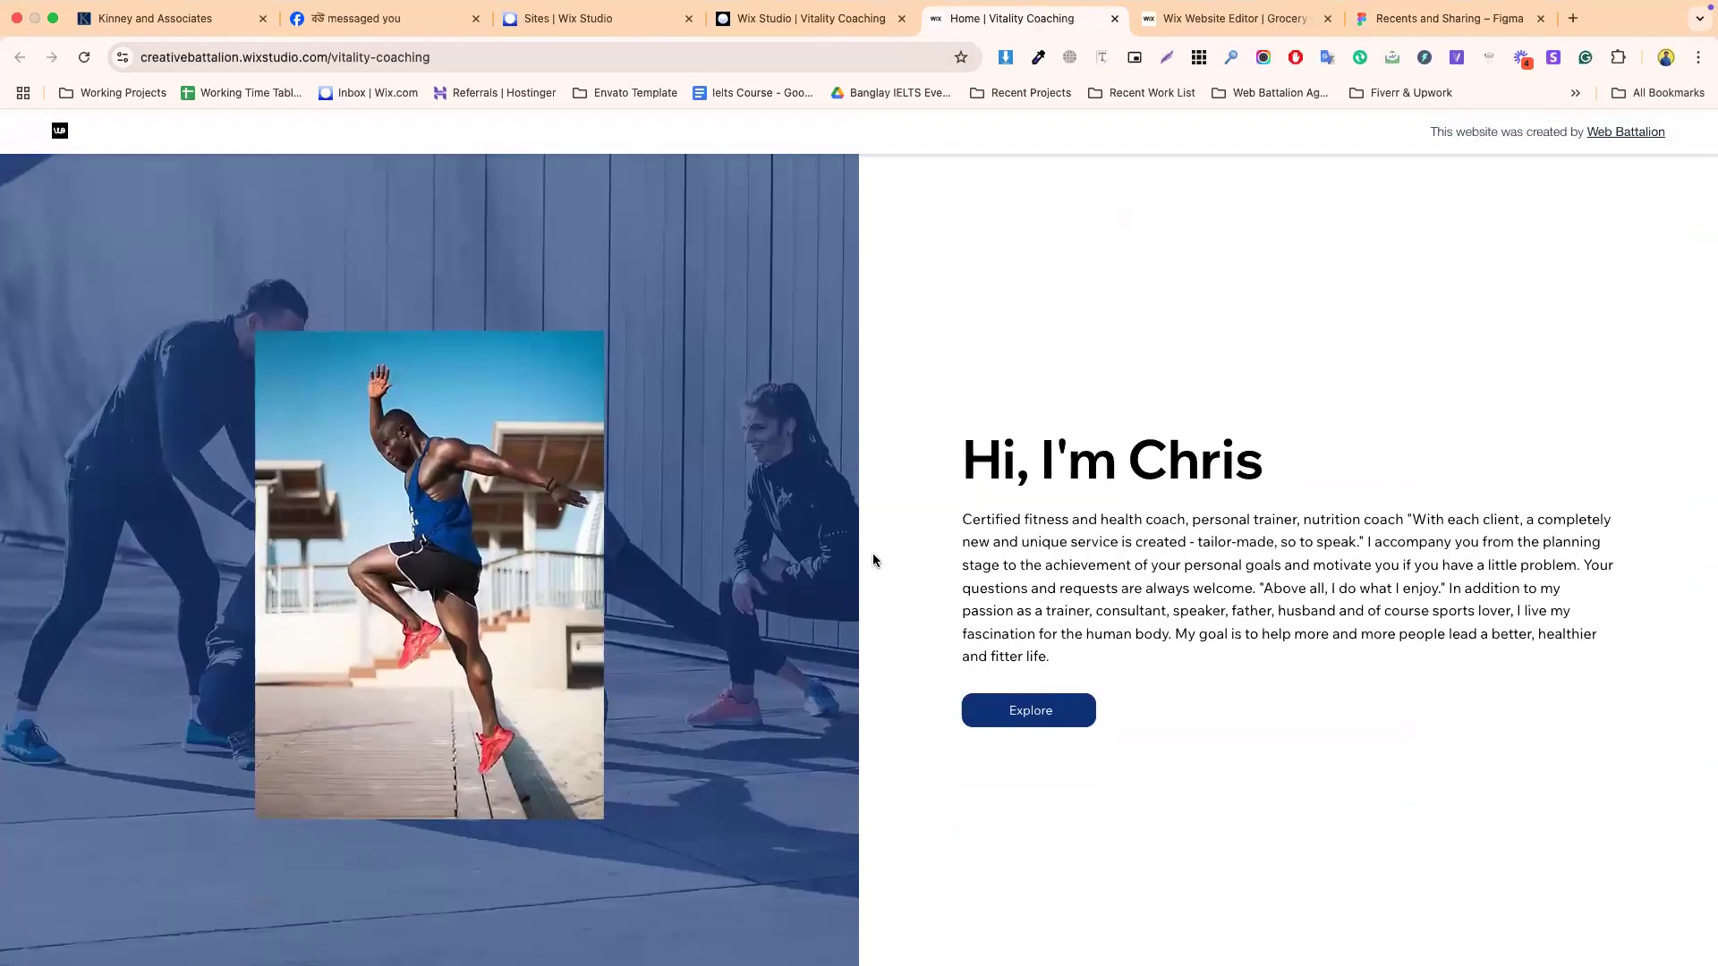
left_click(1211, 19)
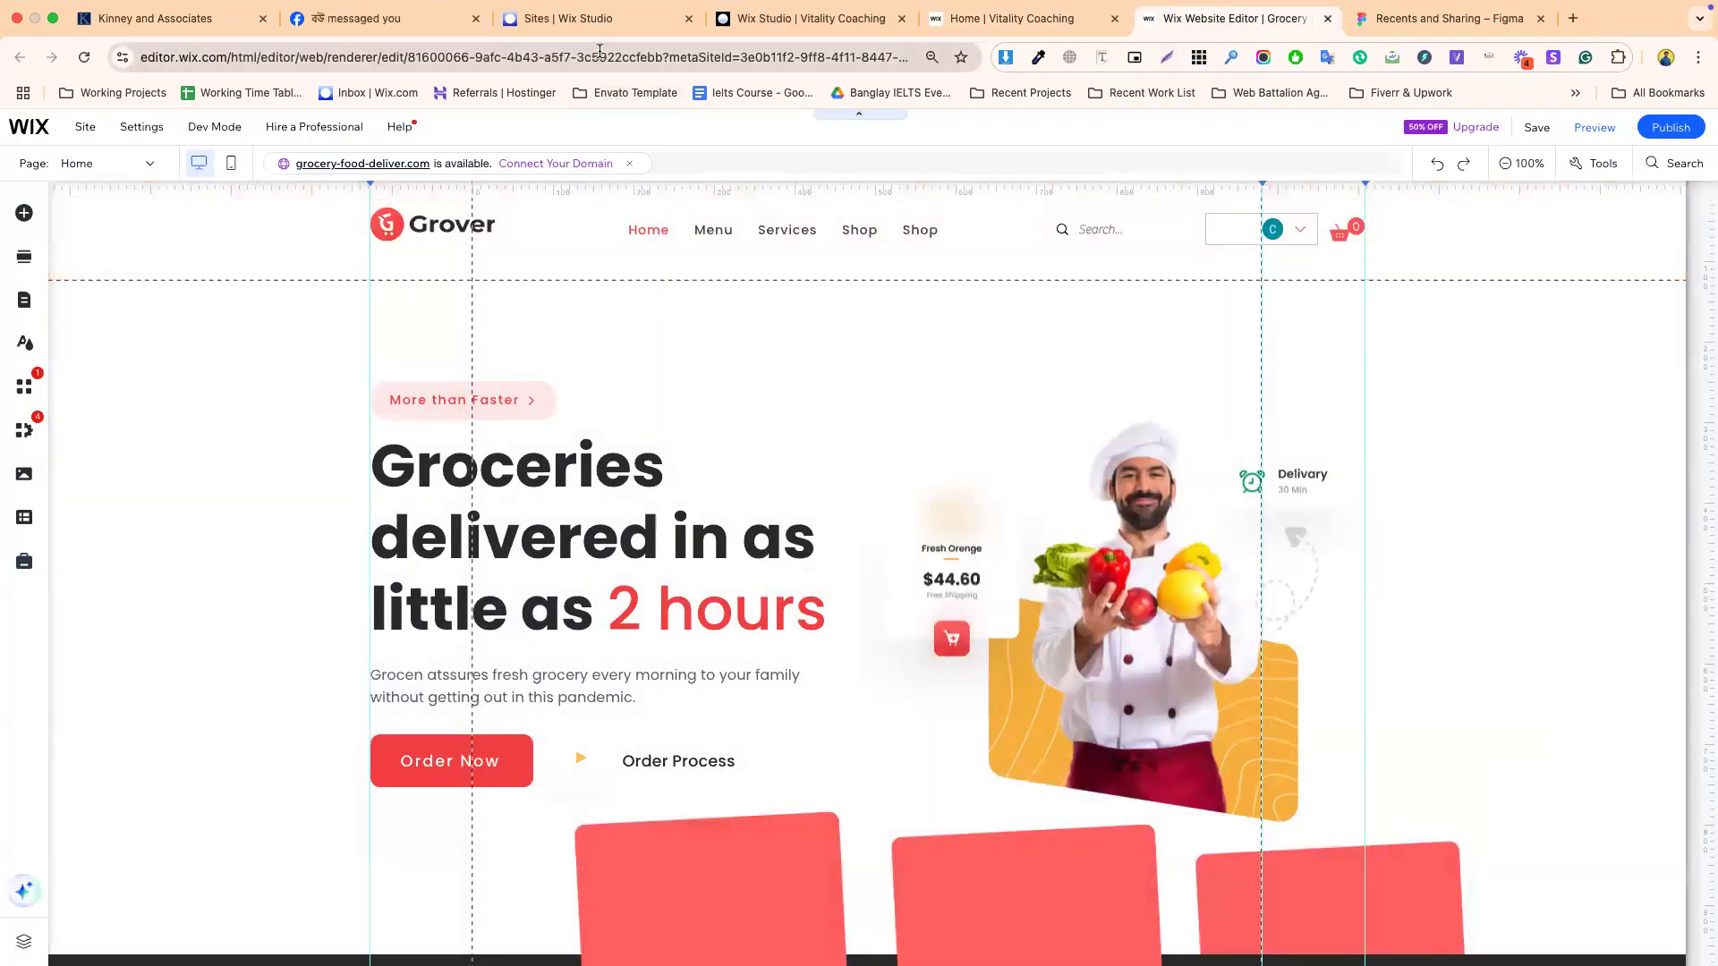
- Switch back to the Vitality Coaching page in Wix Studio and widen the copied INFO heading's text box to 1163 px
left_click(761, 21)
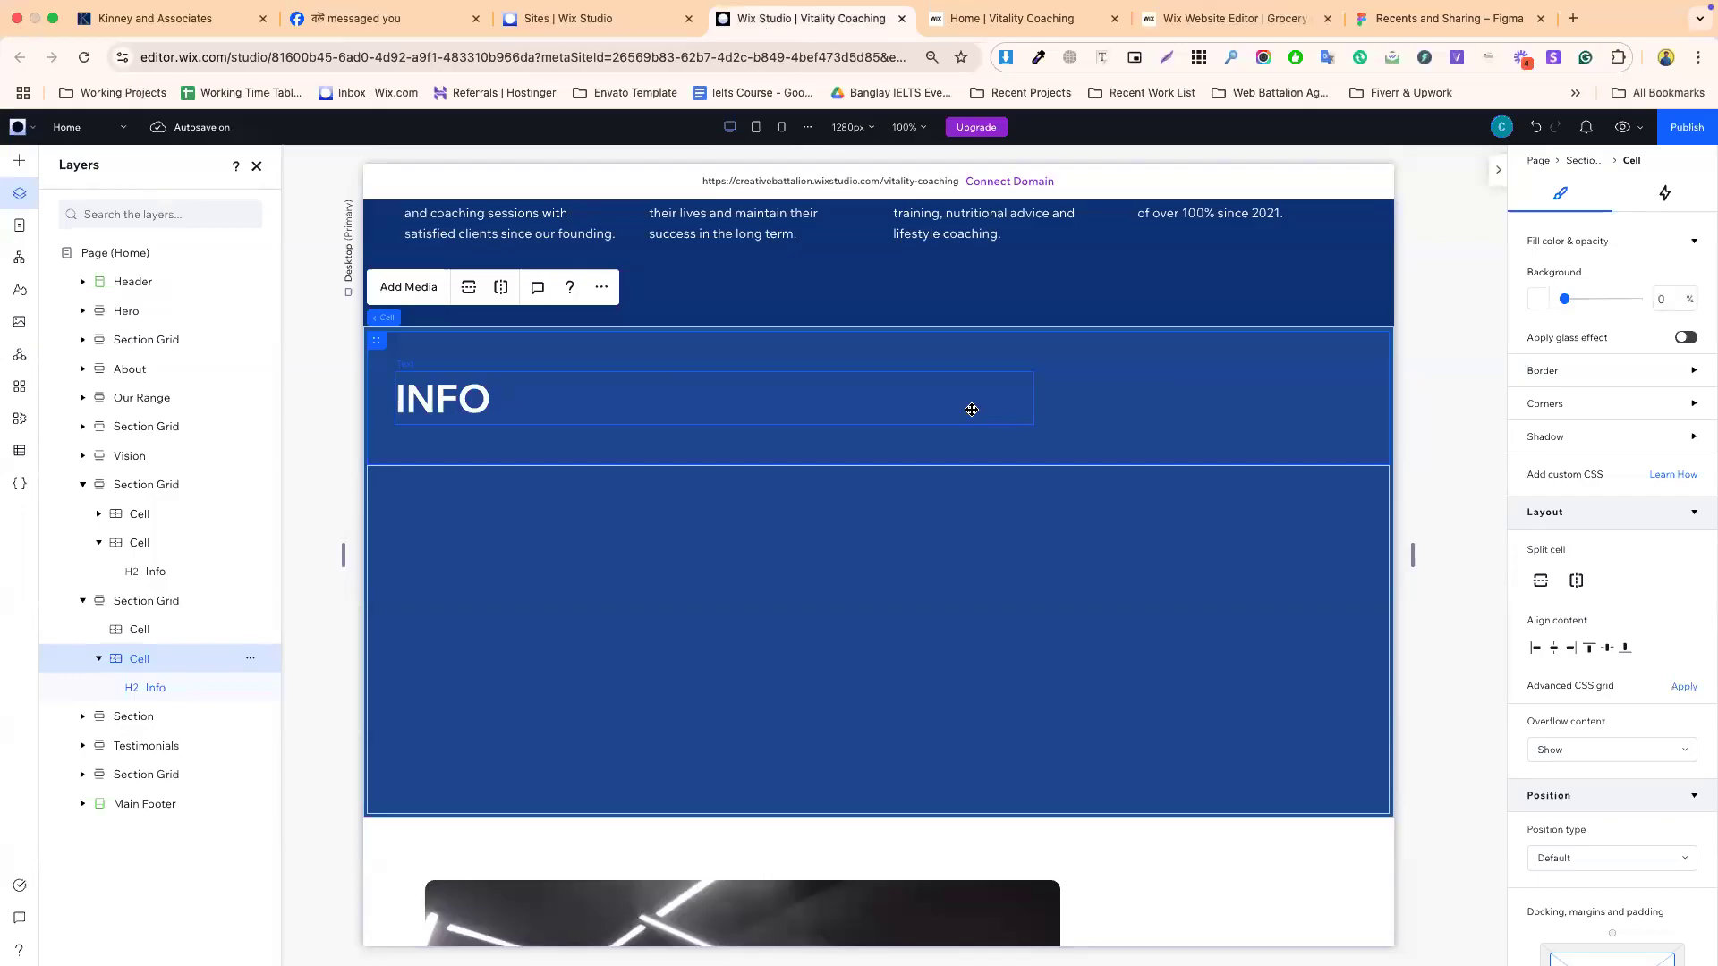
left_click(975, 404)
left_click_drag(1260, 397, 1331, 396)
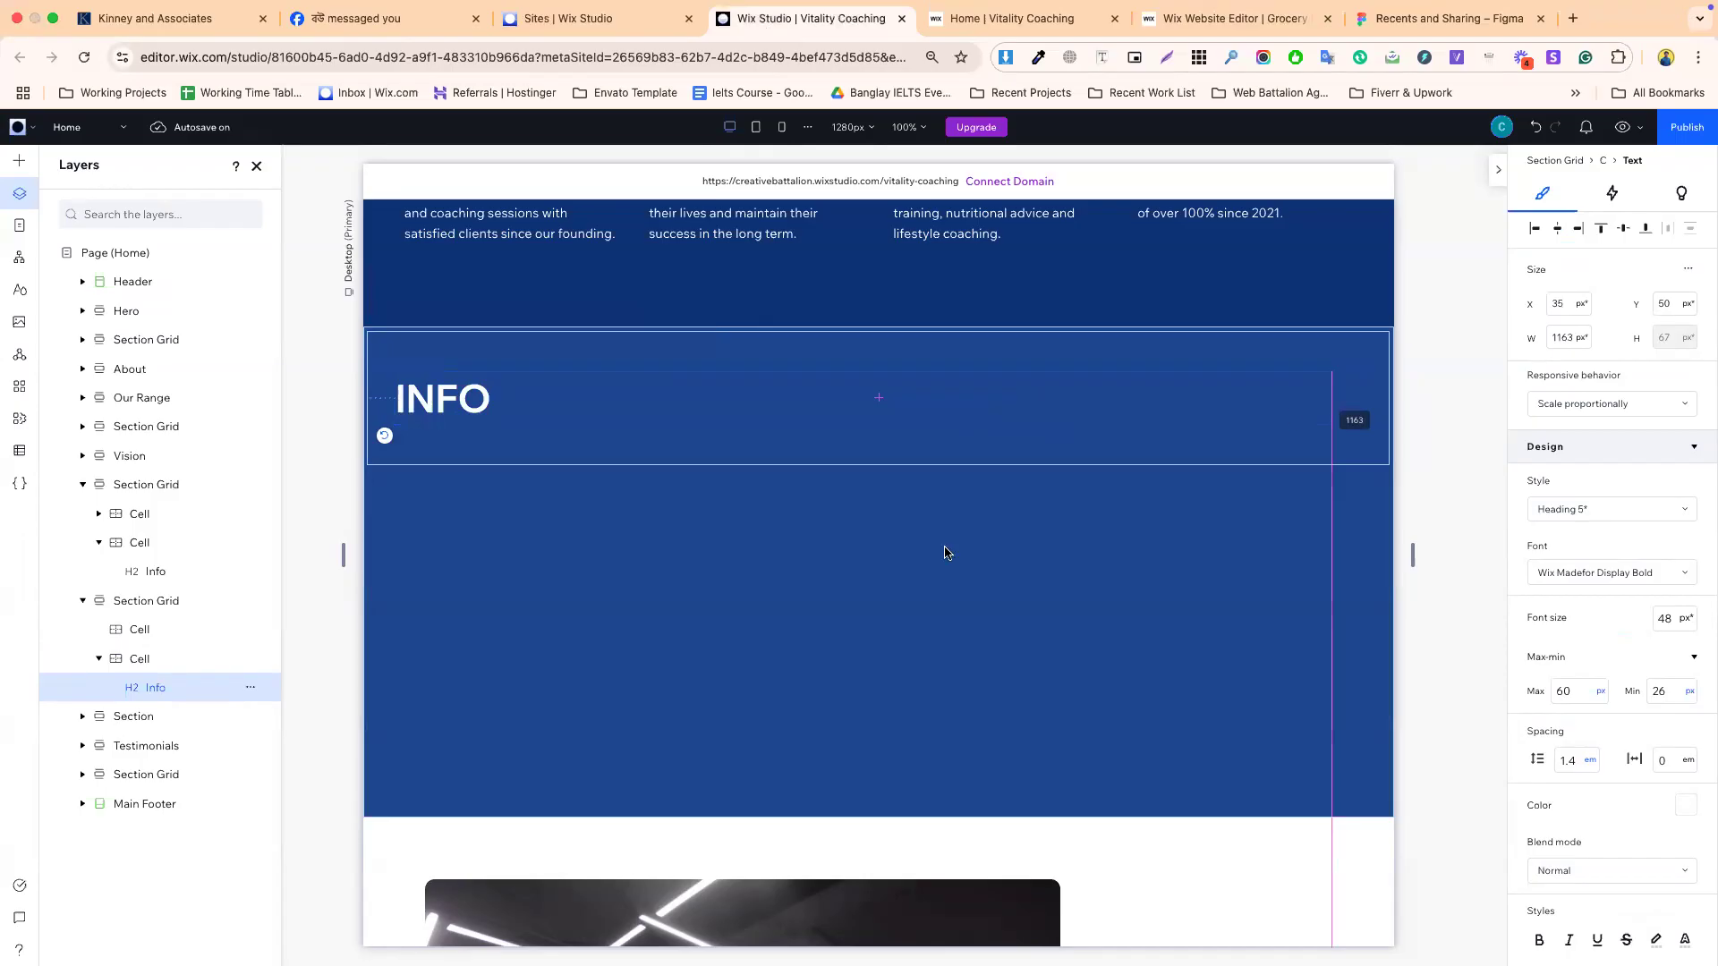
left_click(577, 554)
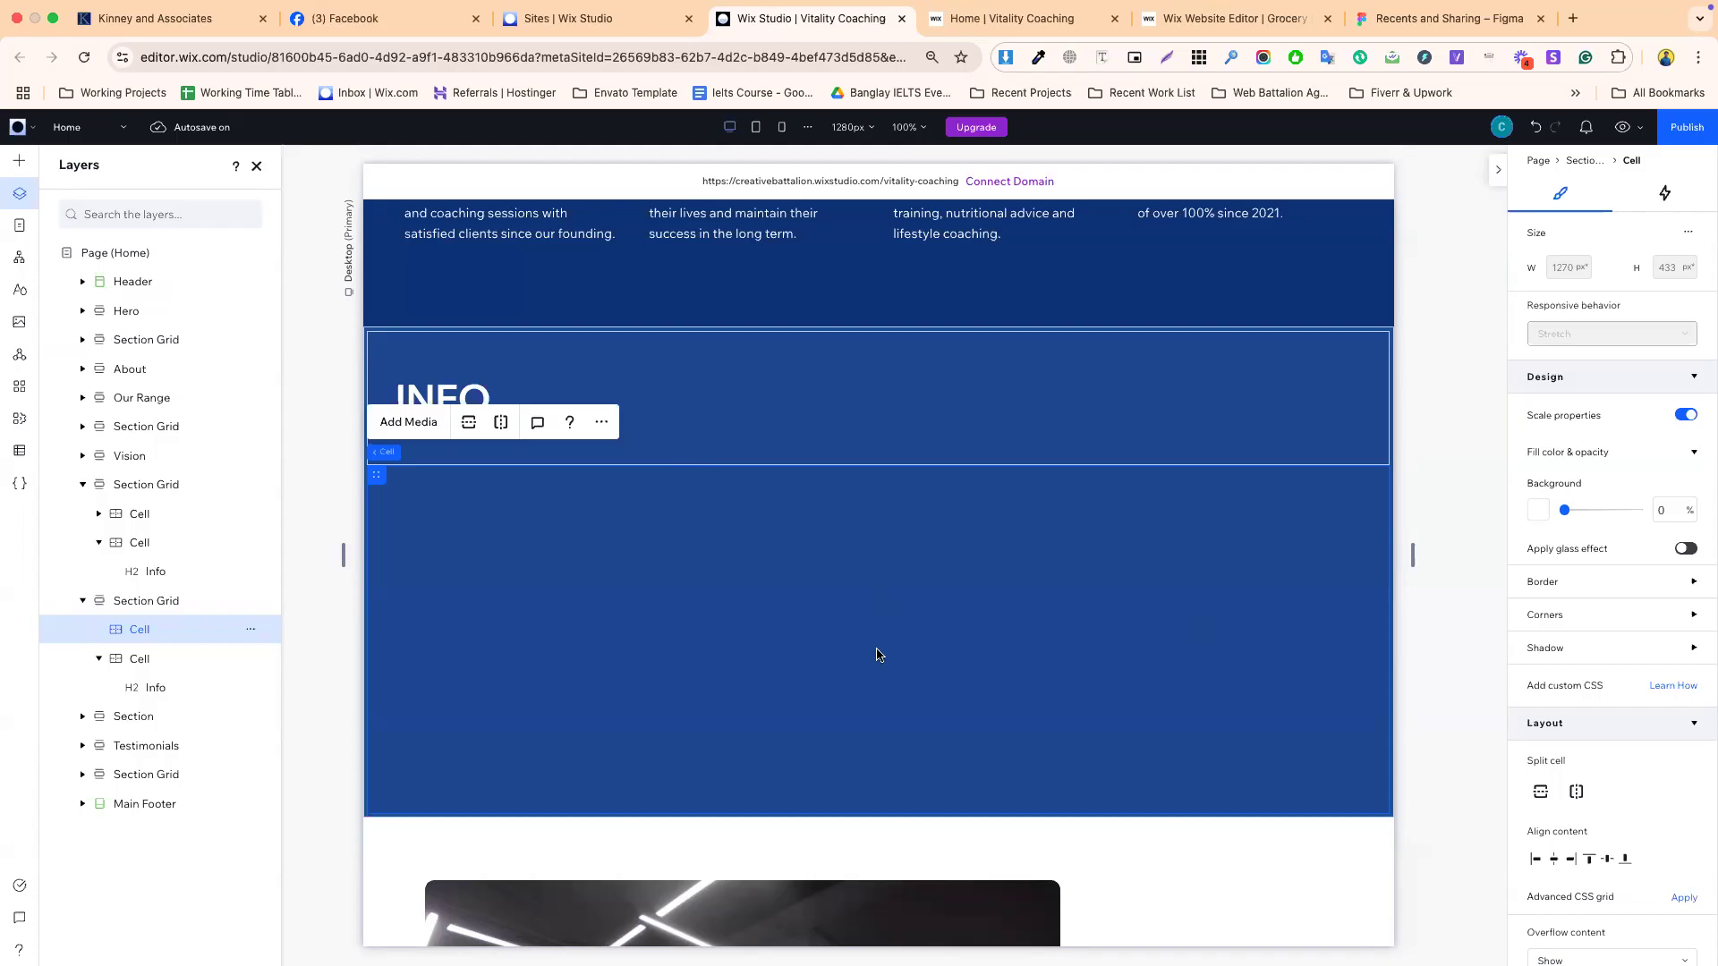
left_click(1442, 335)
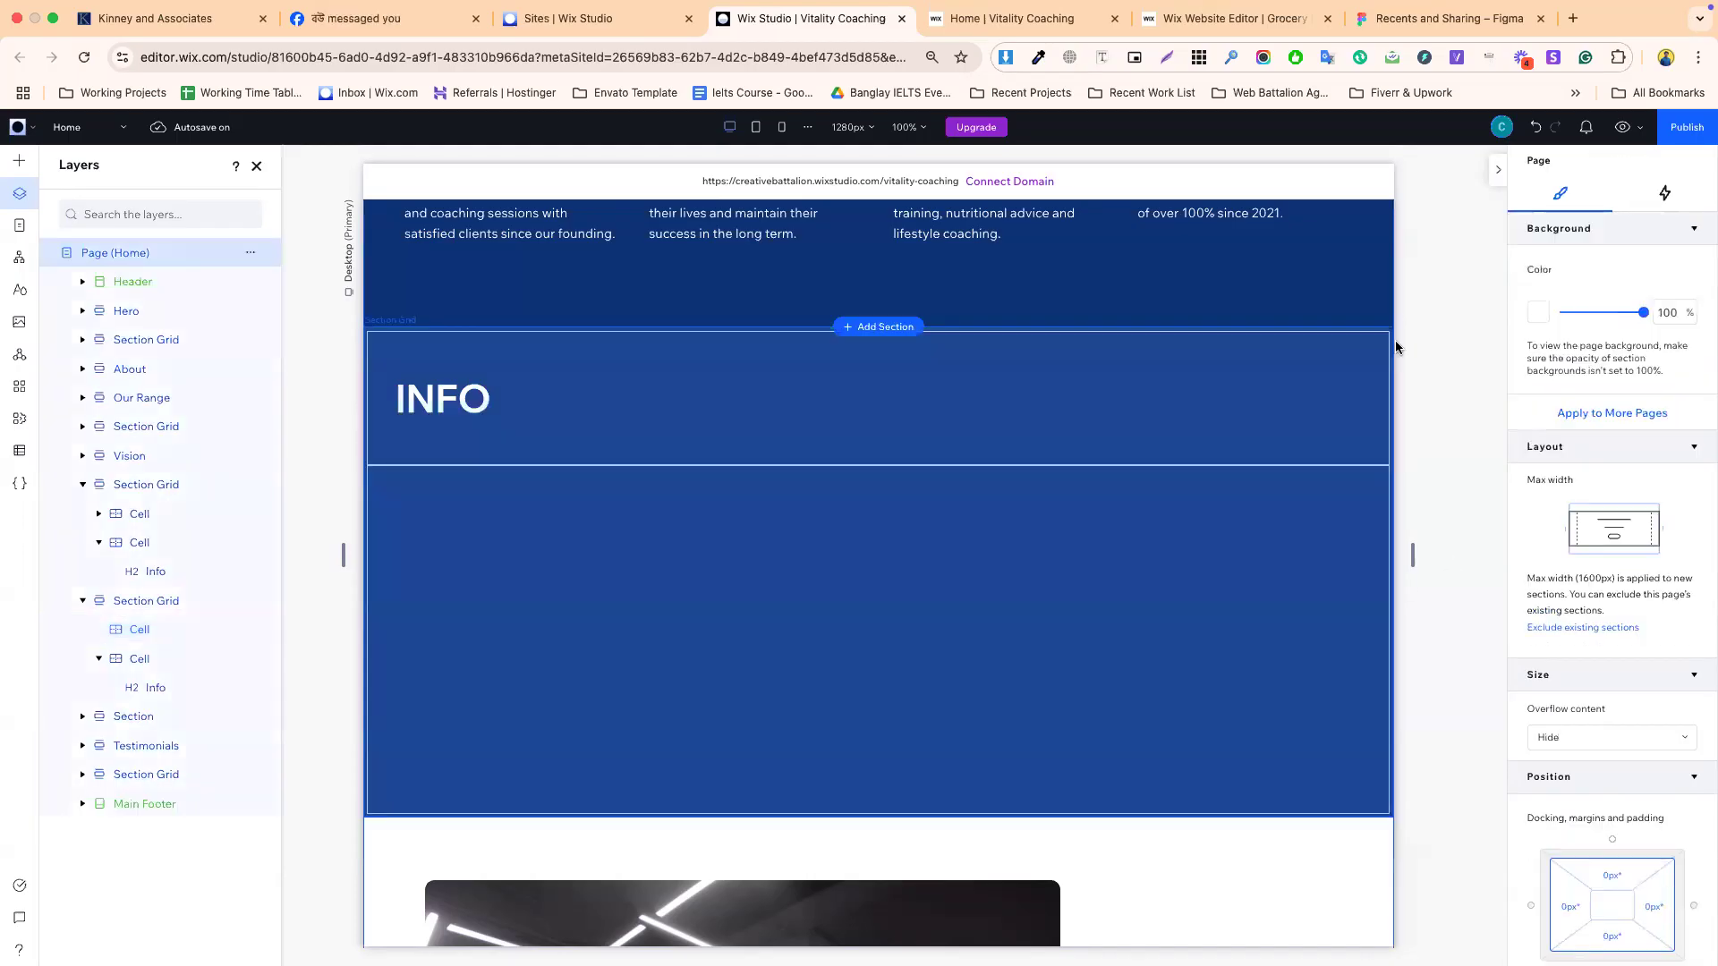
left_click(646, 426)
left_click(501, 503)
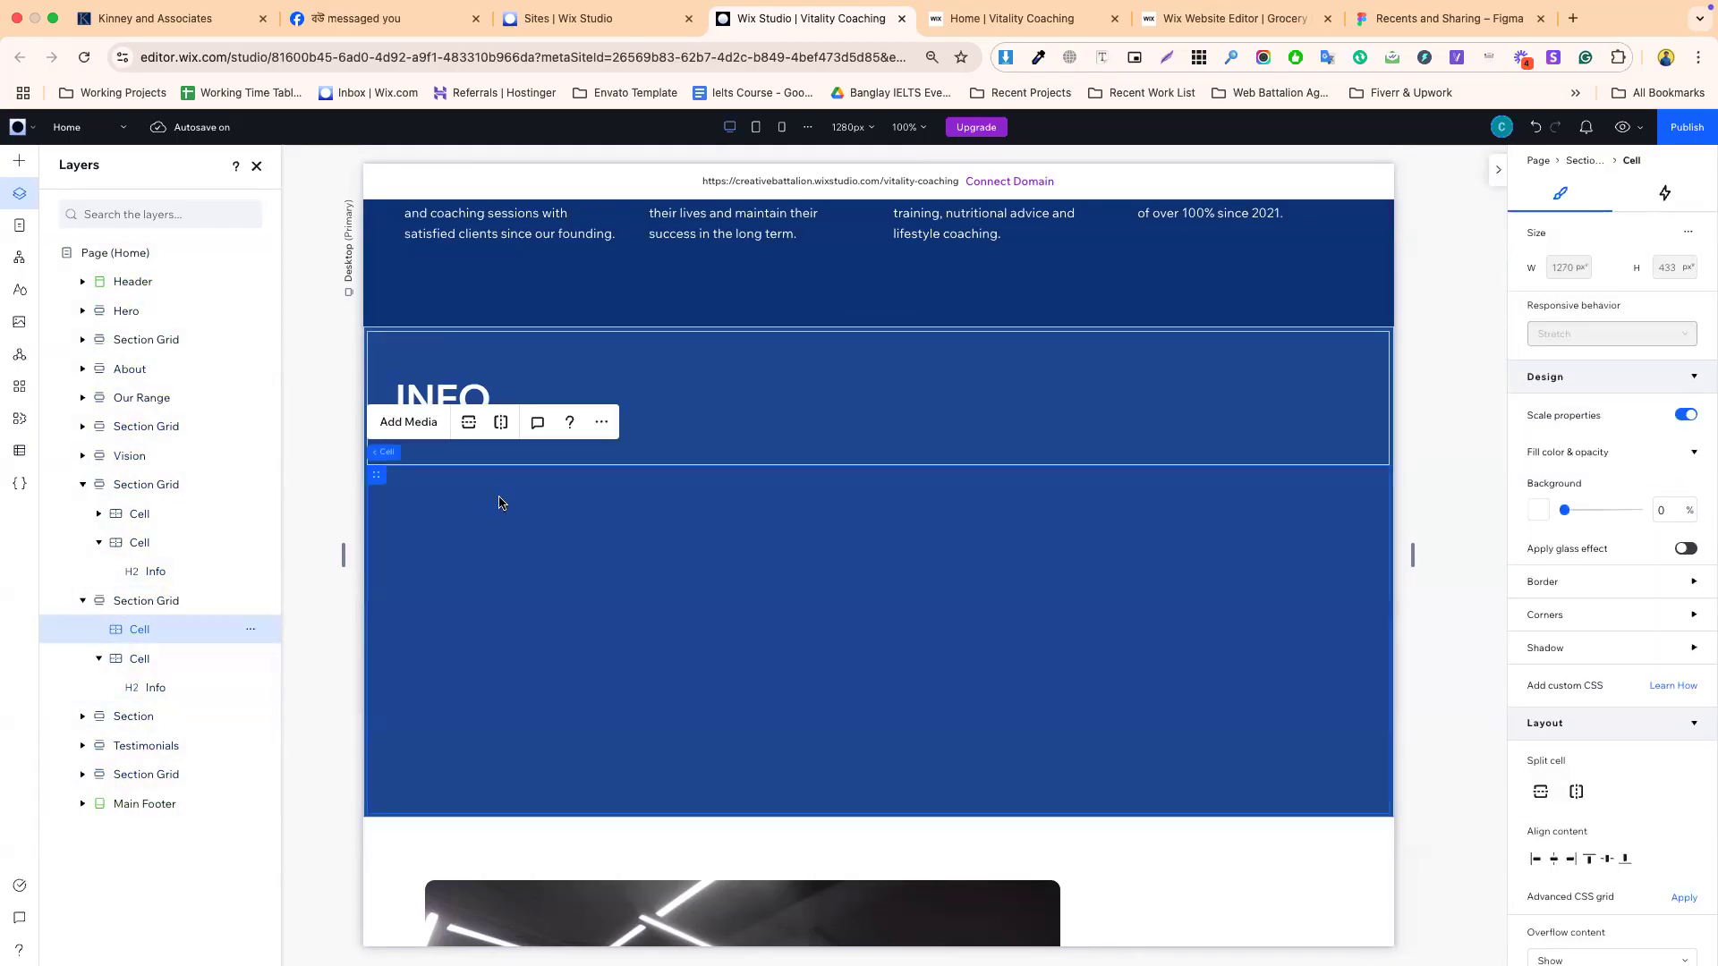
left_click(335, 462)
- Look over the published Vitality Coaching site around the Our Range section, returning to the Wix Studio editor
left_click(962, 18)
scroll(1008, 559, "down", 10)
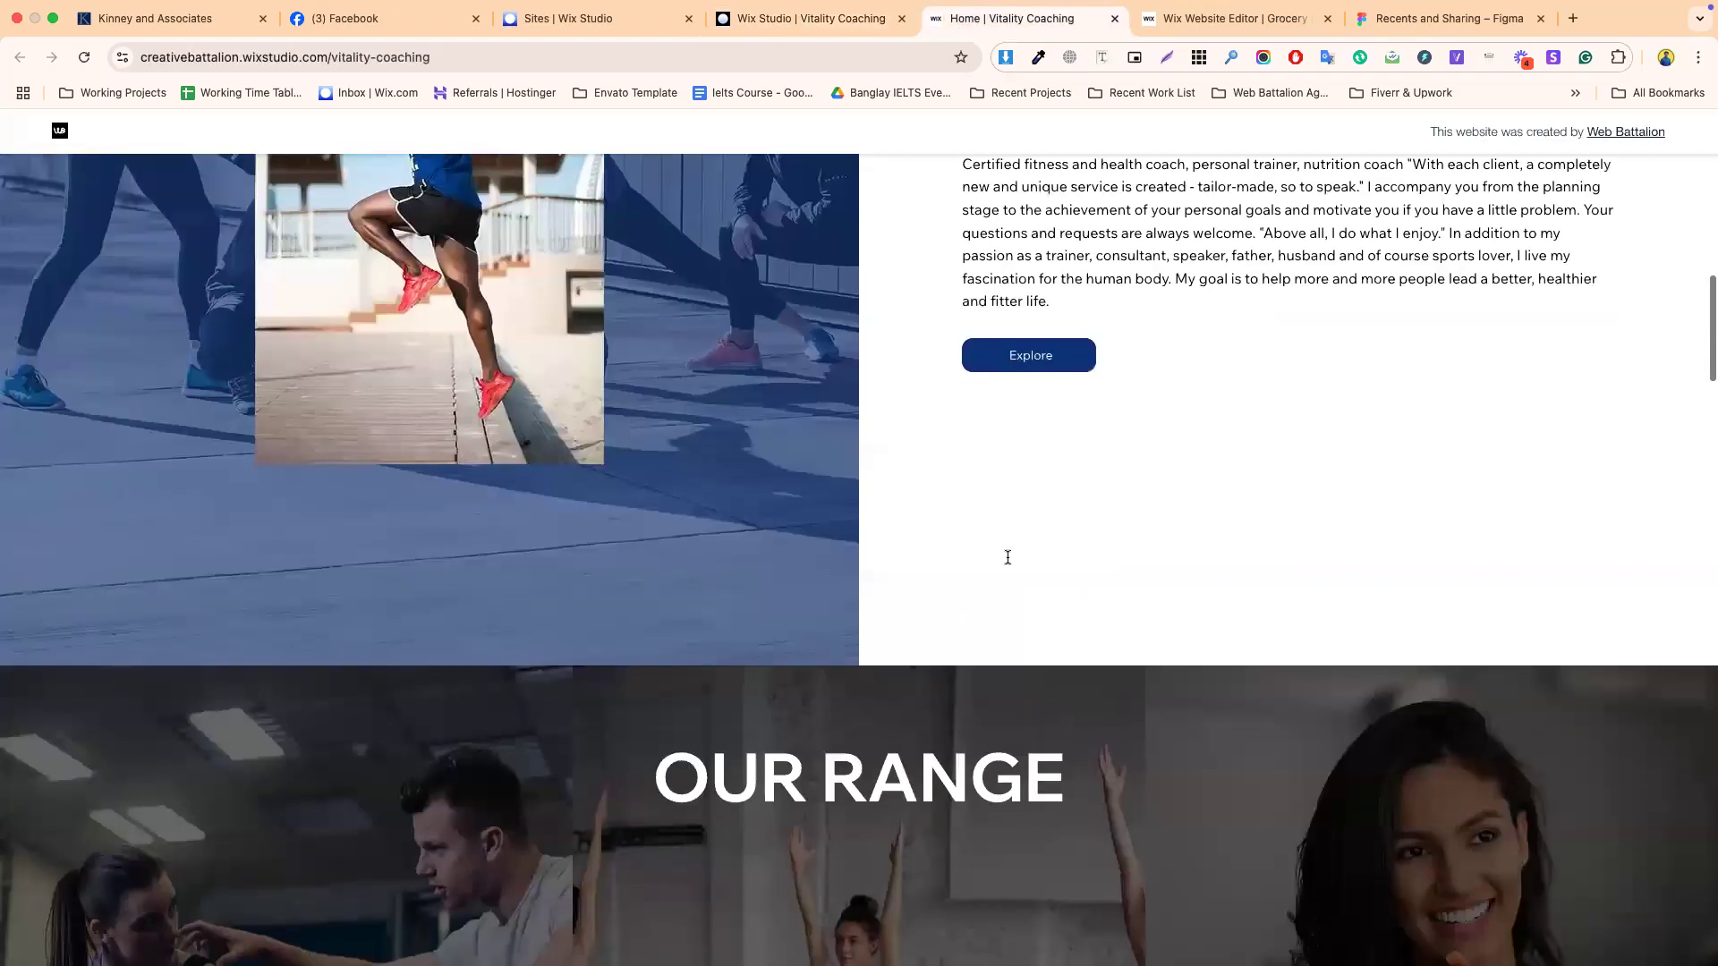
scroll(1005, 564, "up", 5)
left_click(774, 20)
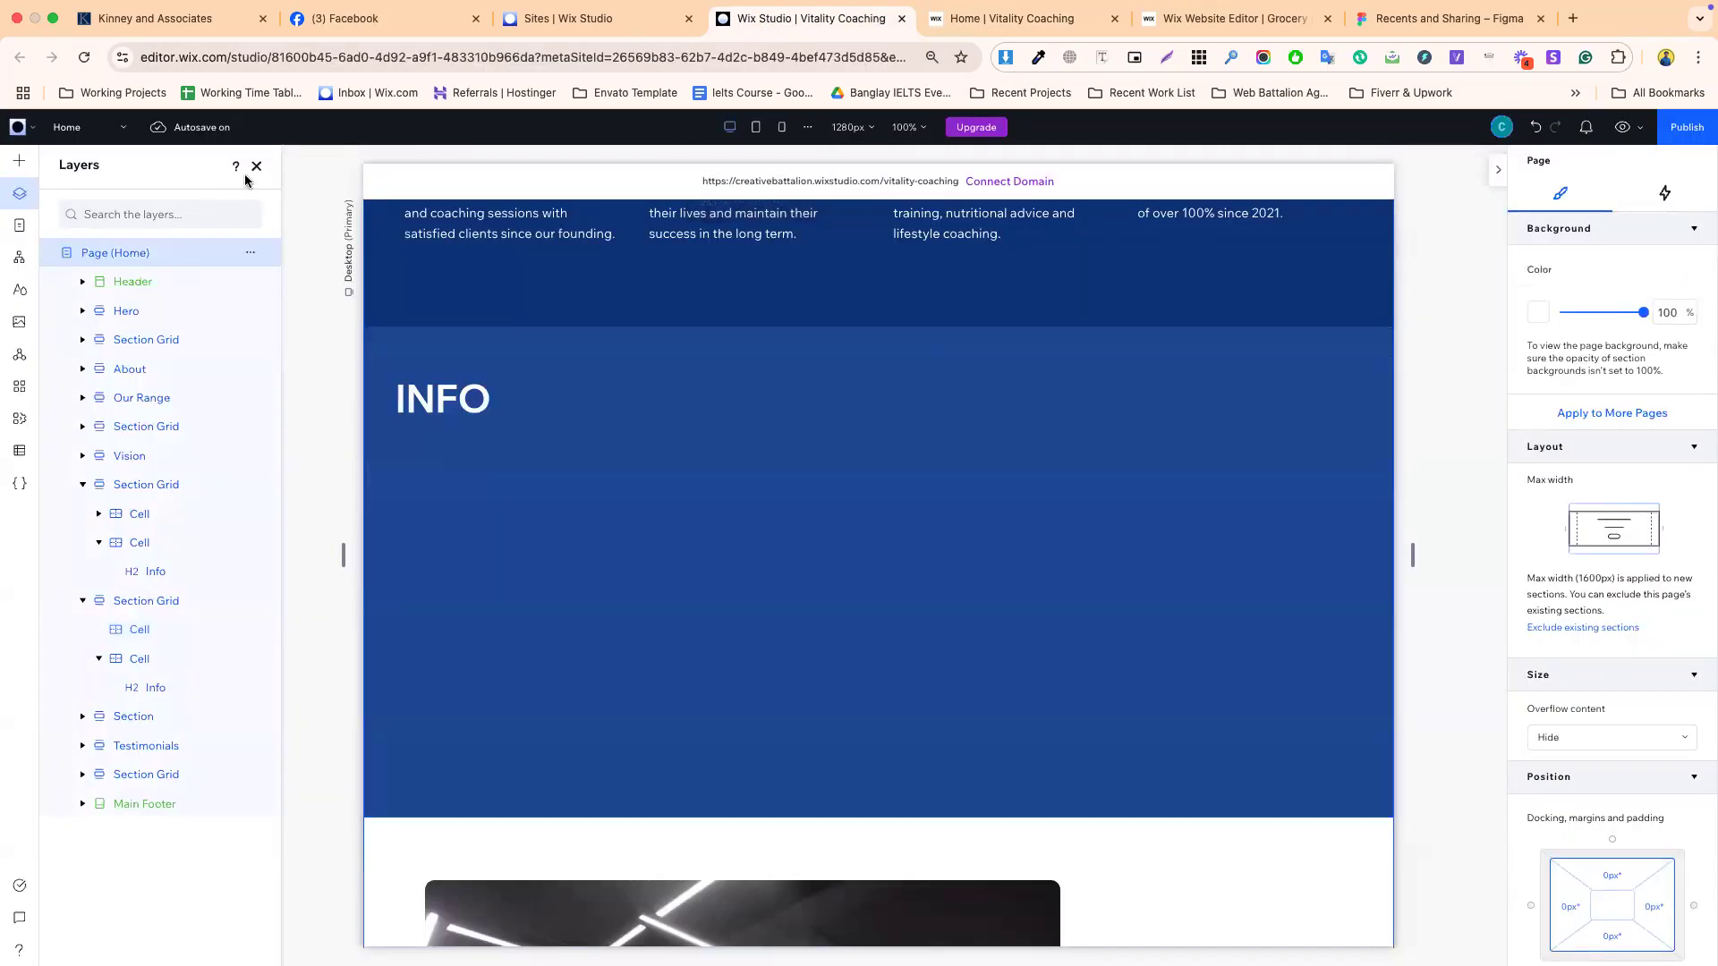
- Split the lower cell of the new section grid vertically into two columns
left_click(576, 560)
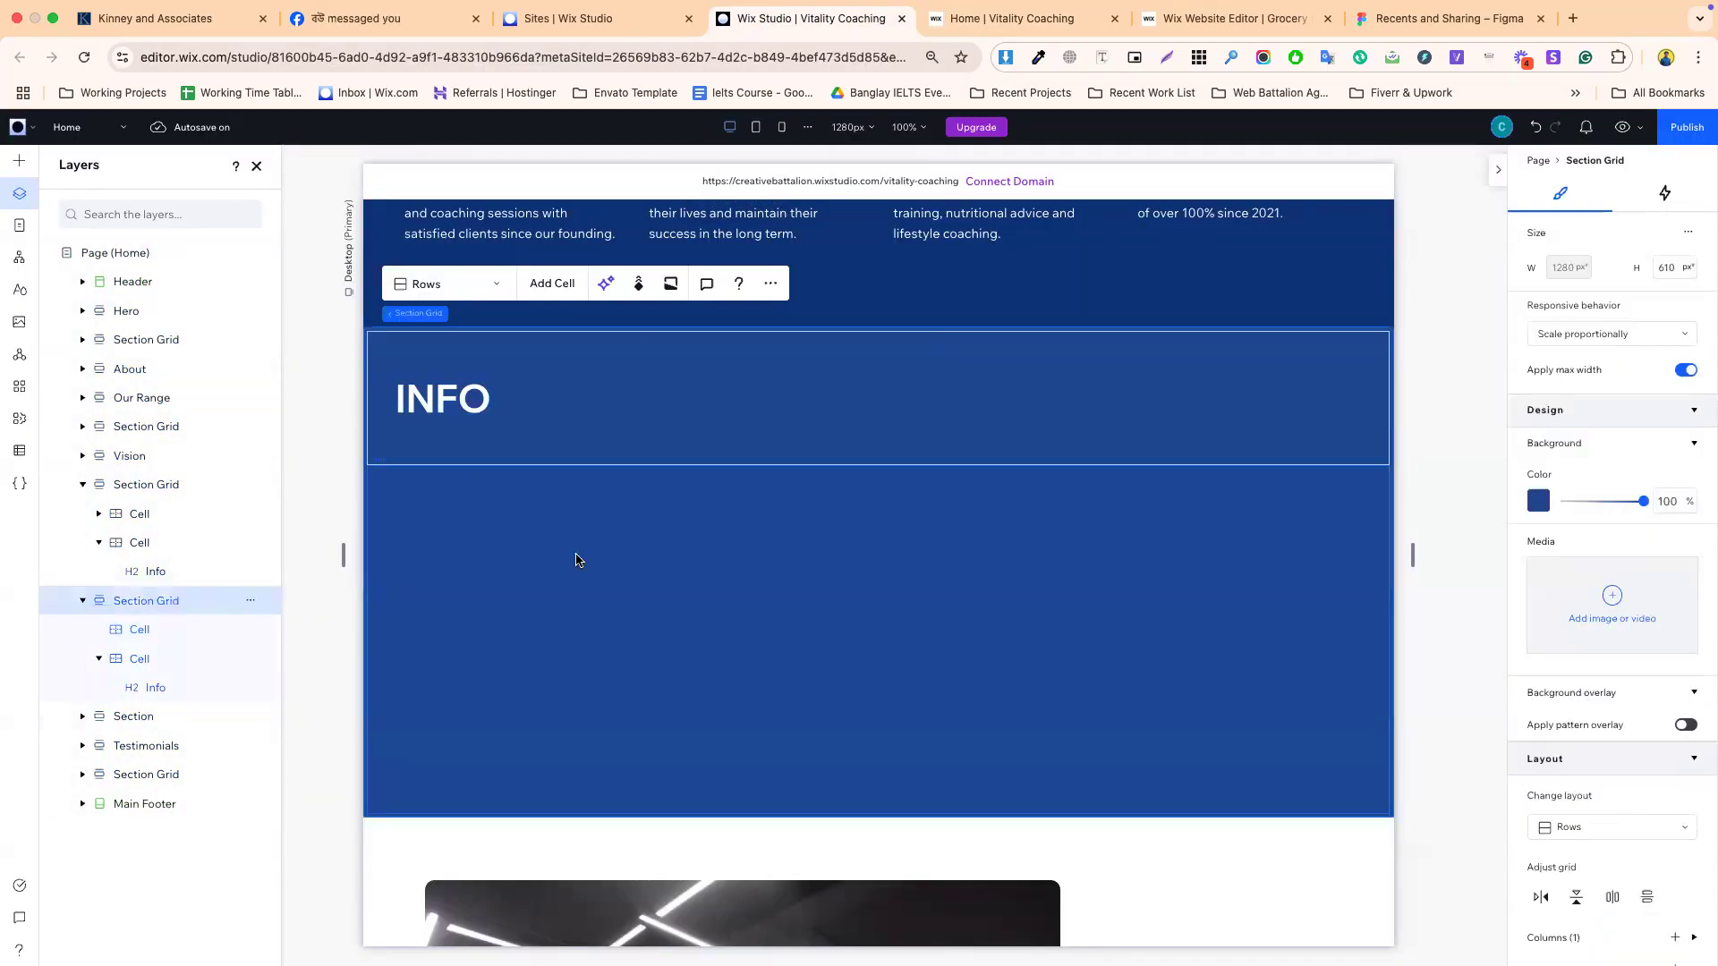
left_click(484, 563)
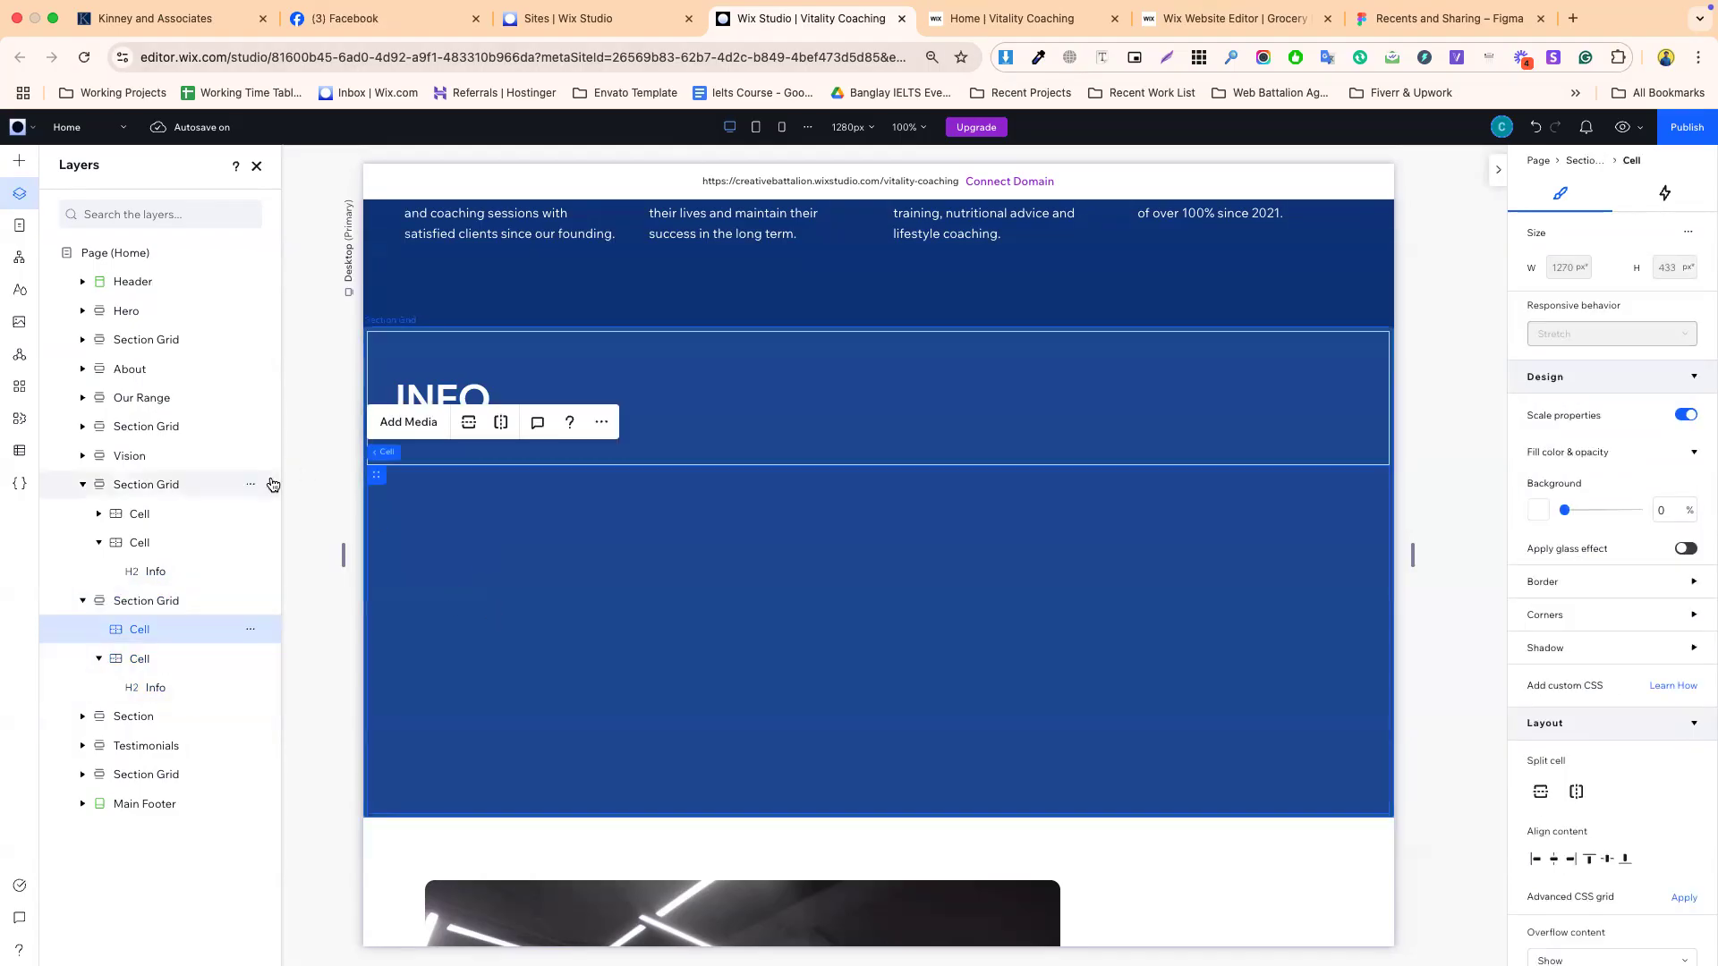
right_click(603, 534)
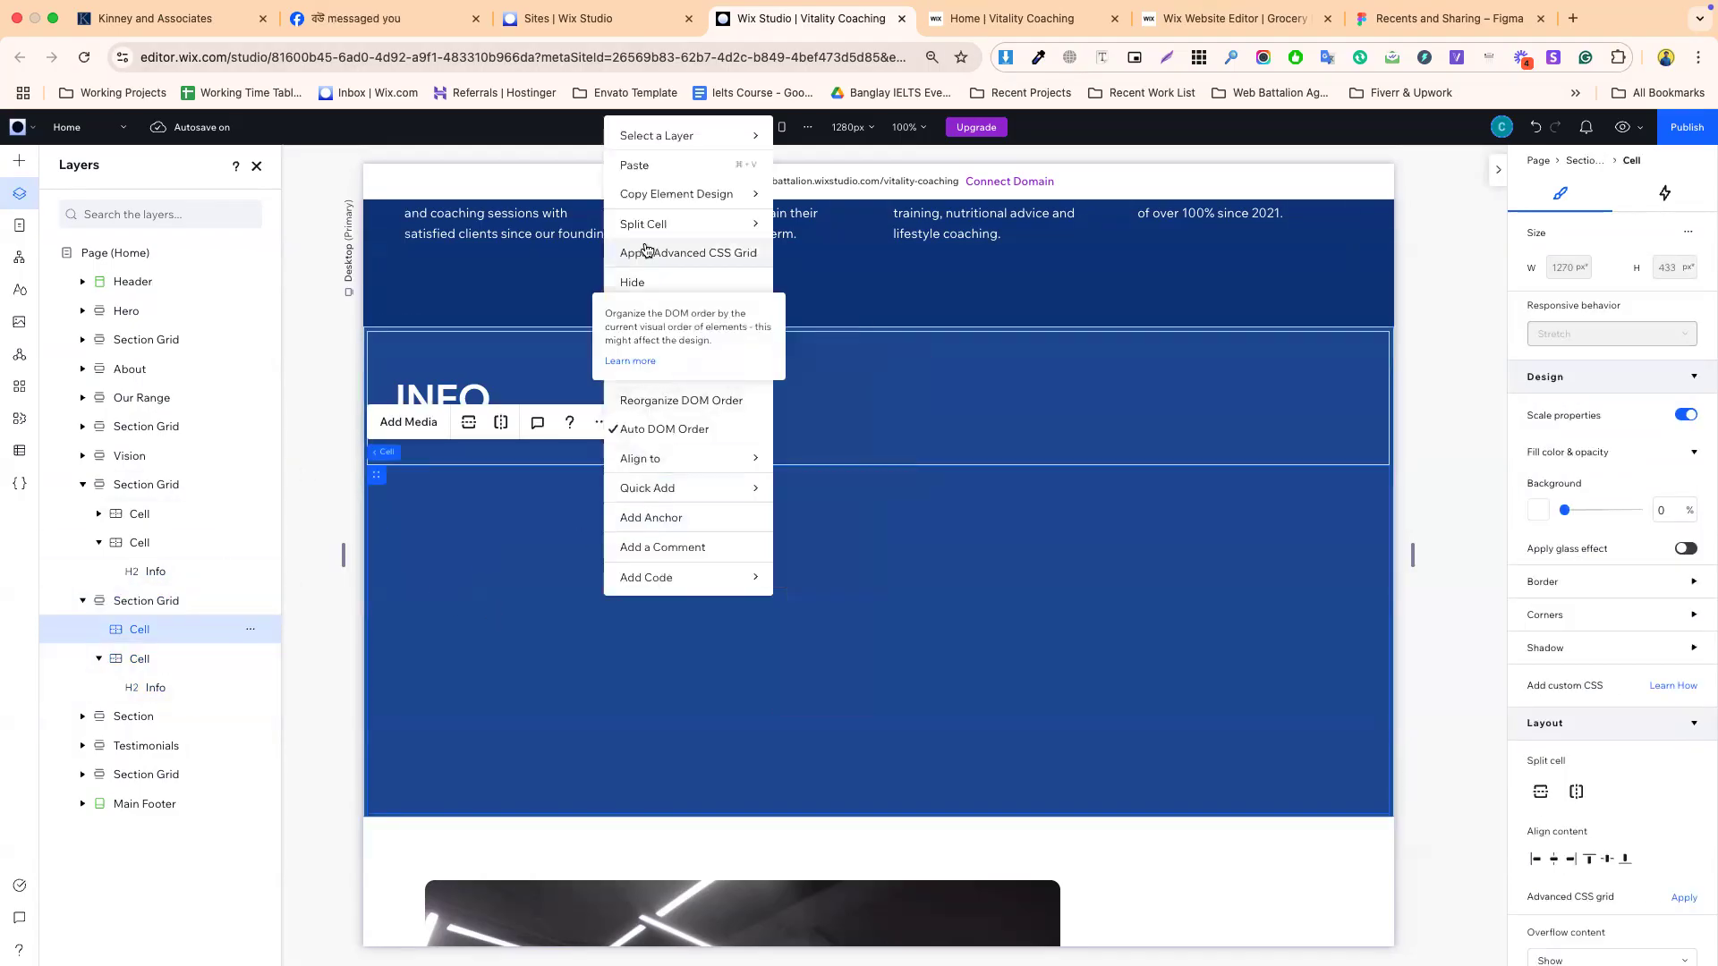
mouse_move(716, 224)
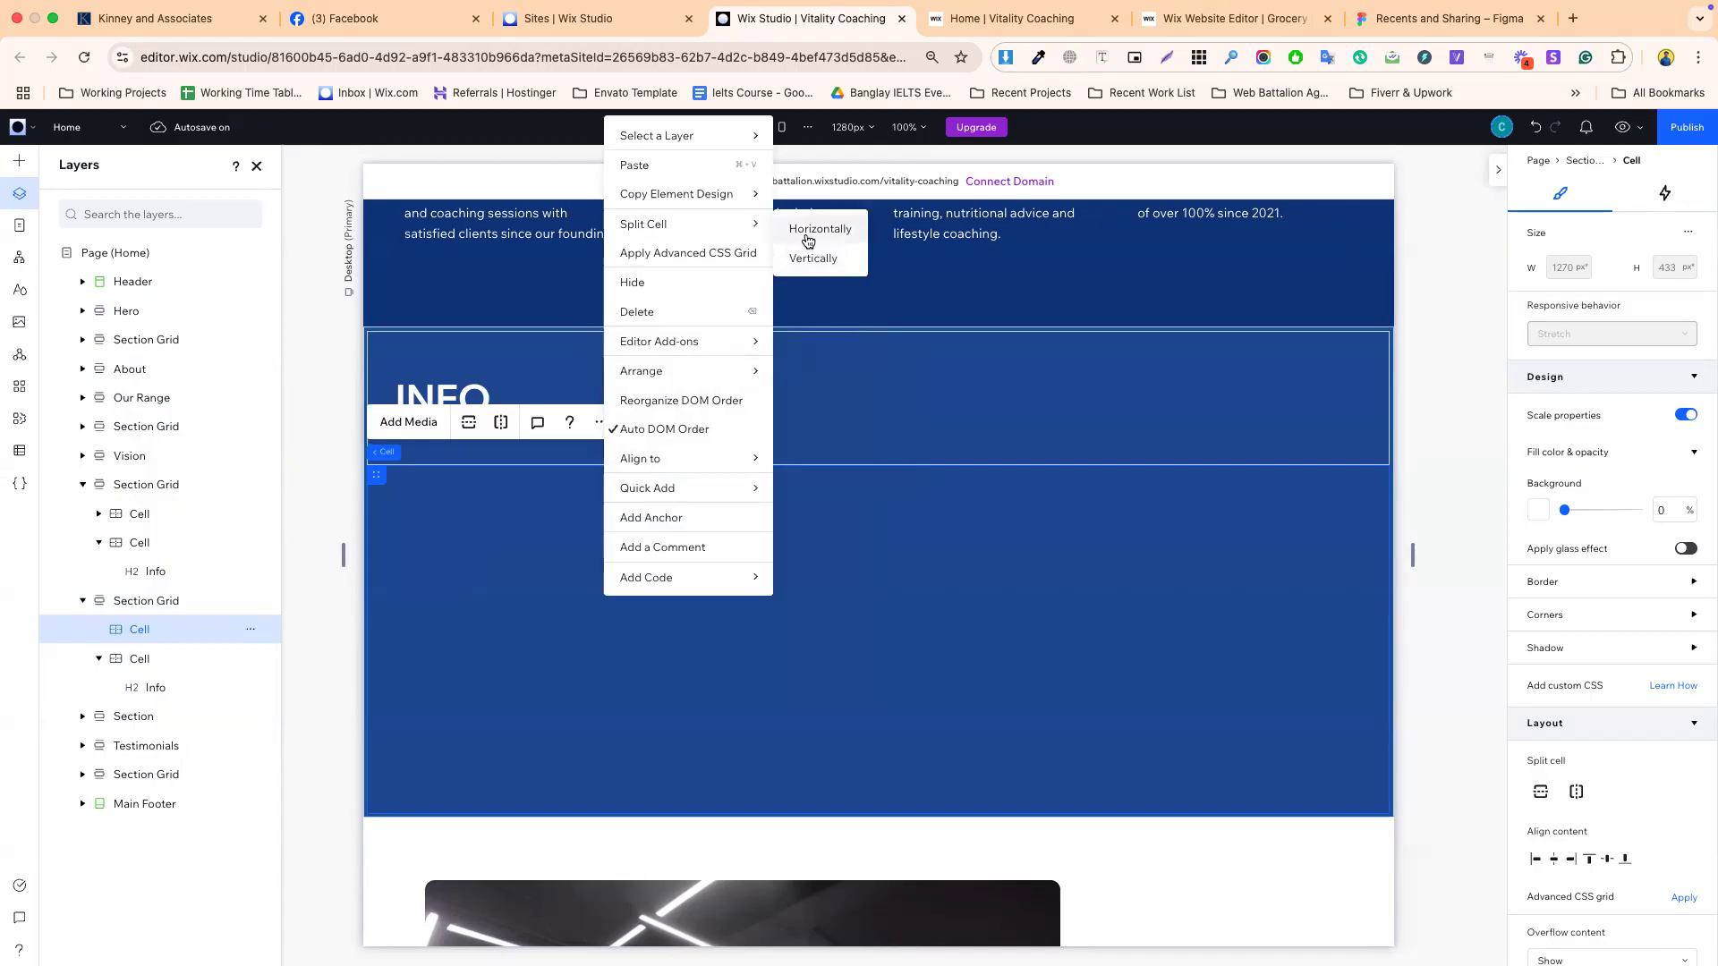
left_click(806, 258)
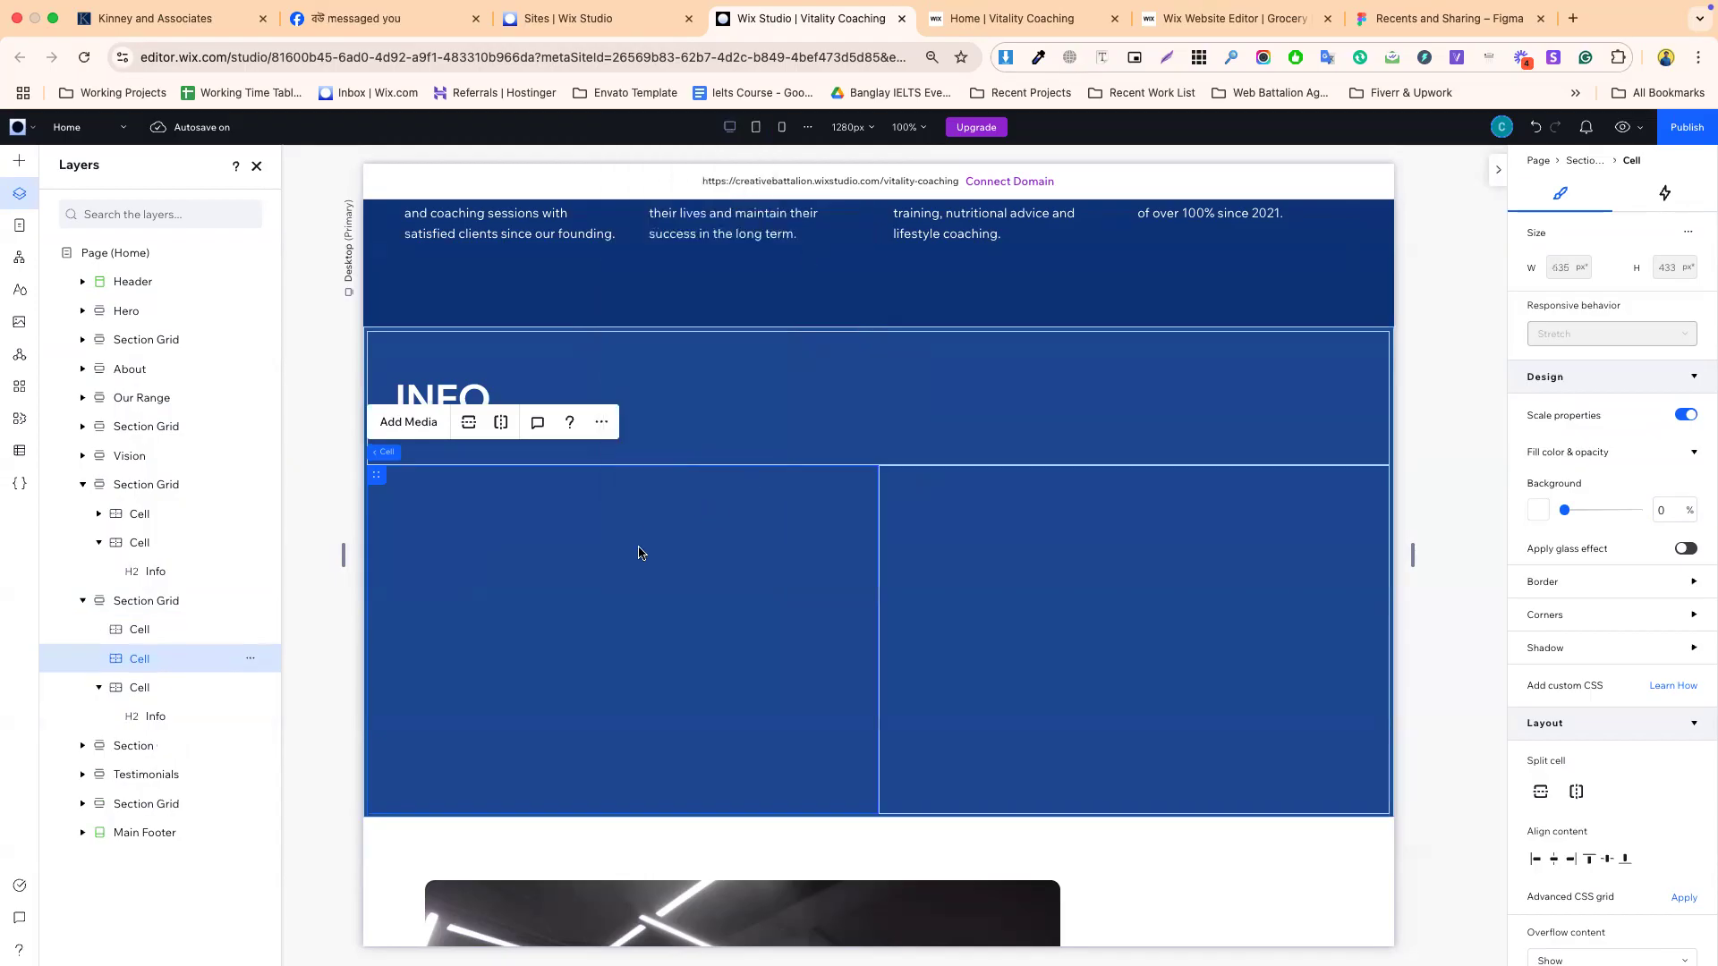
- Split both lower cells of the section grid vertically again, making four equal columns below the copied INFO heading
right_click(698, 579)
mouse_move(805, 225)
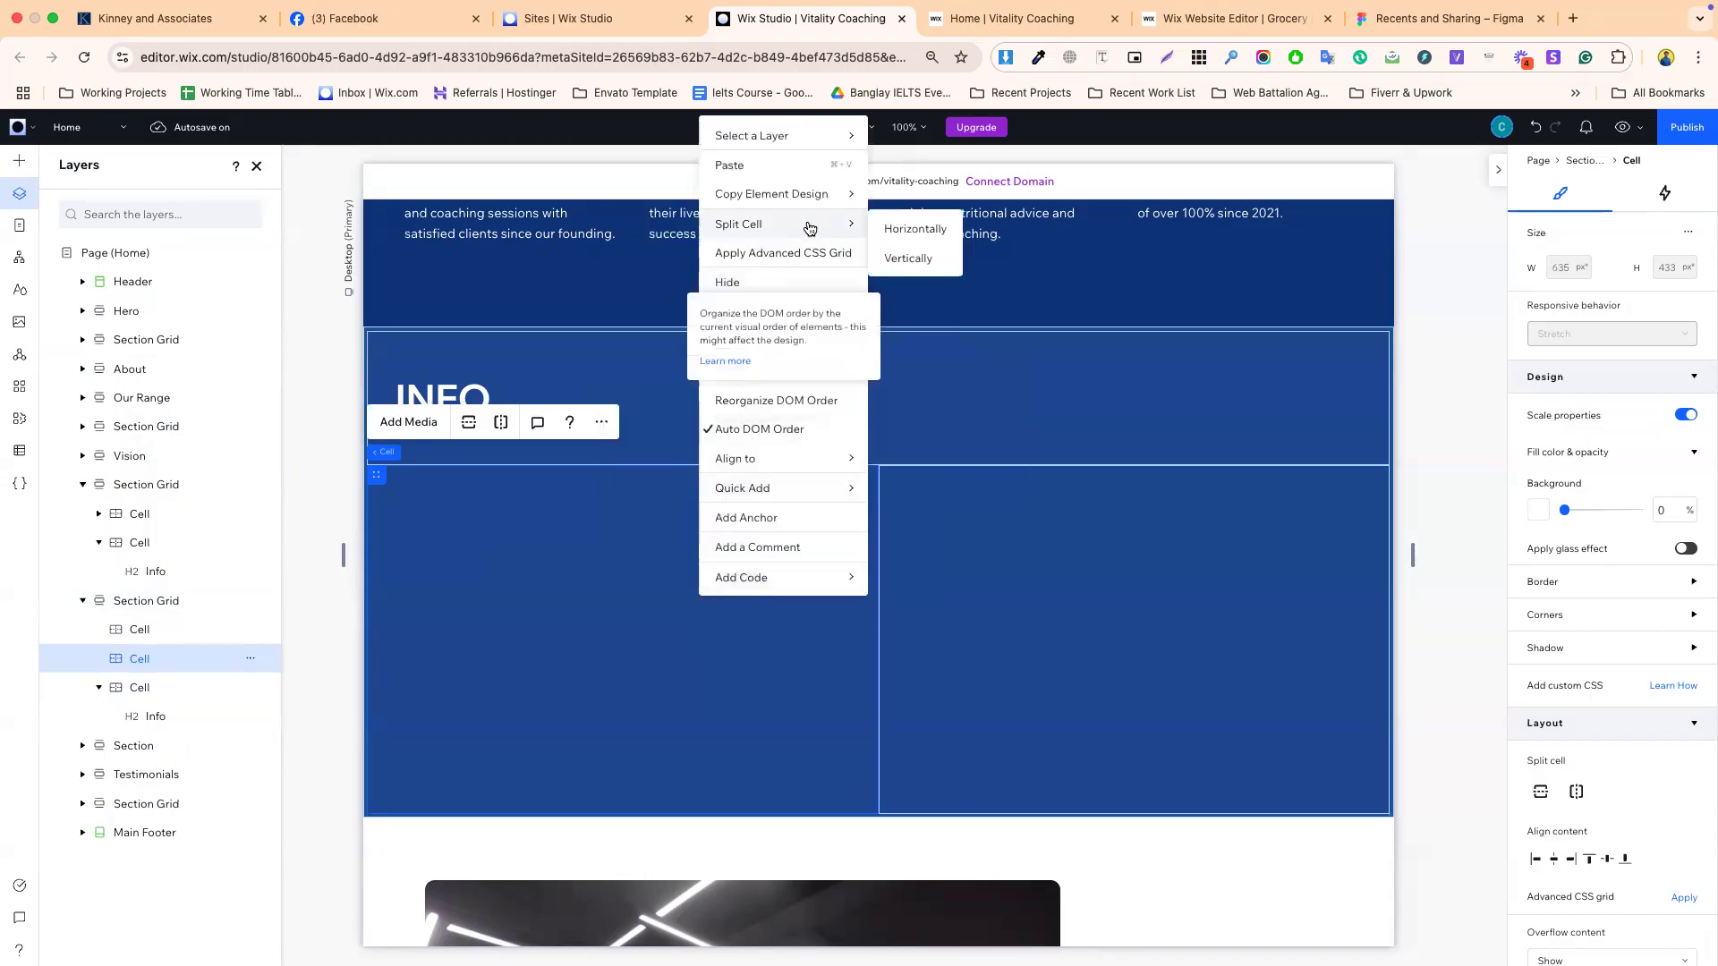
left_click(903, 257)
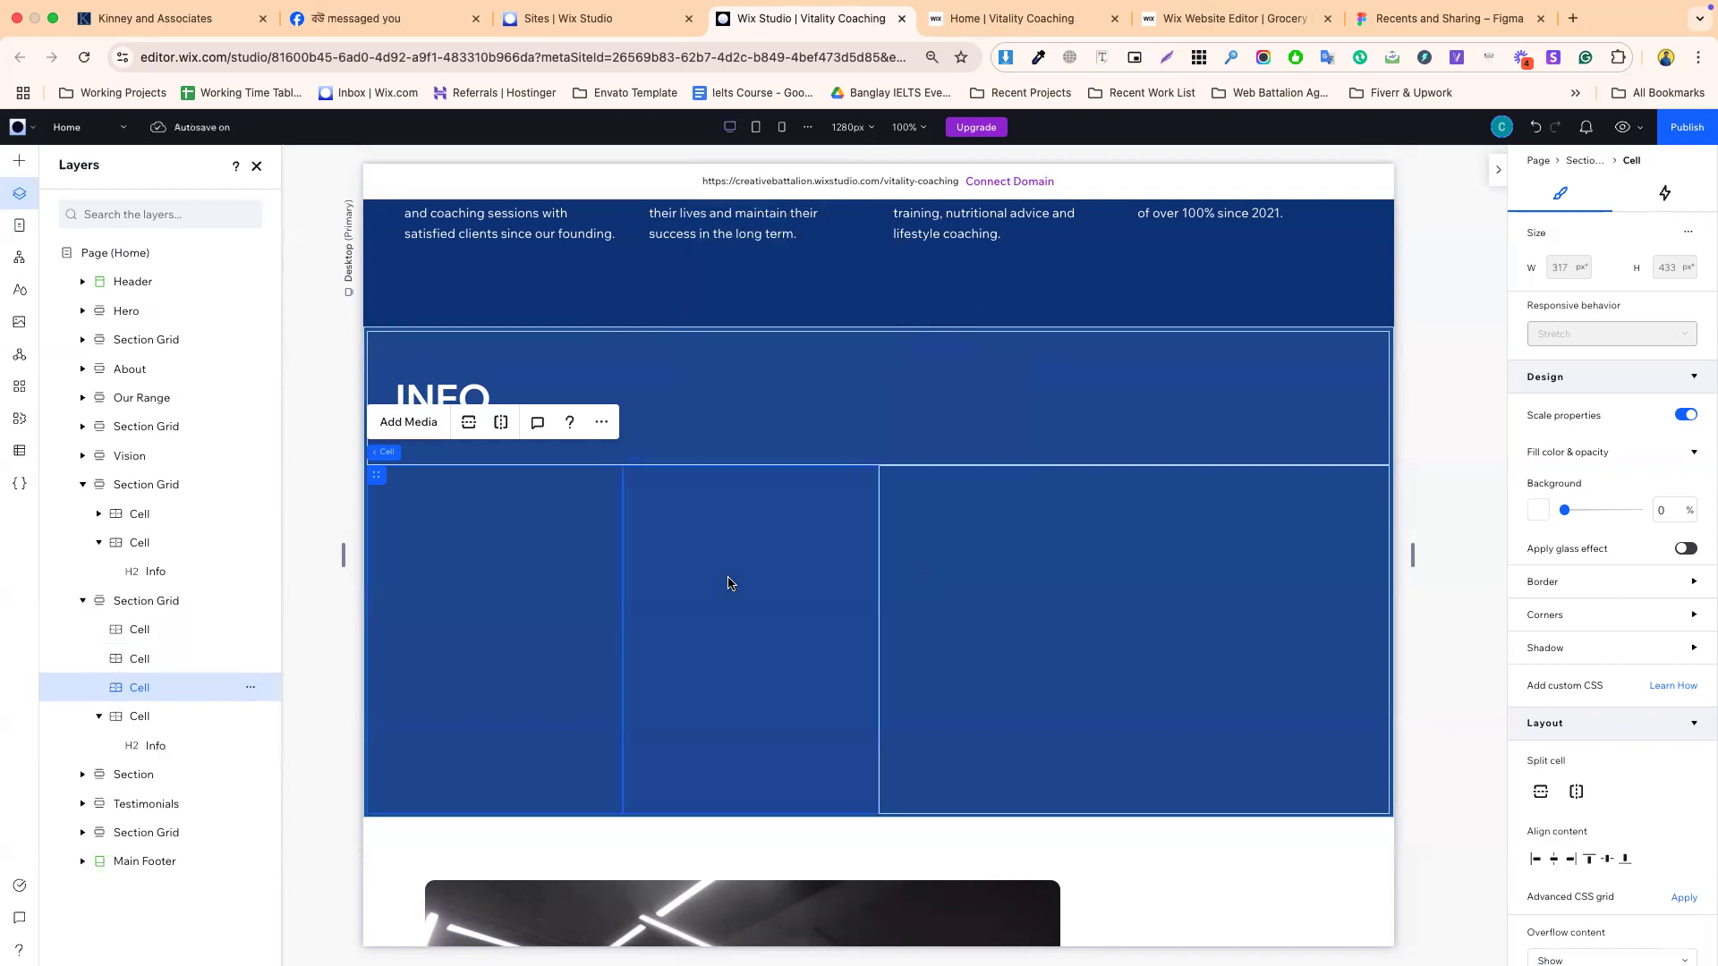
left_click(983, 555)
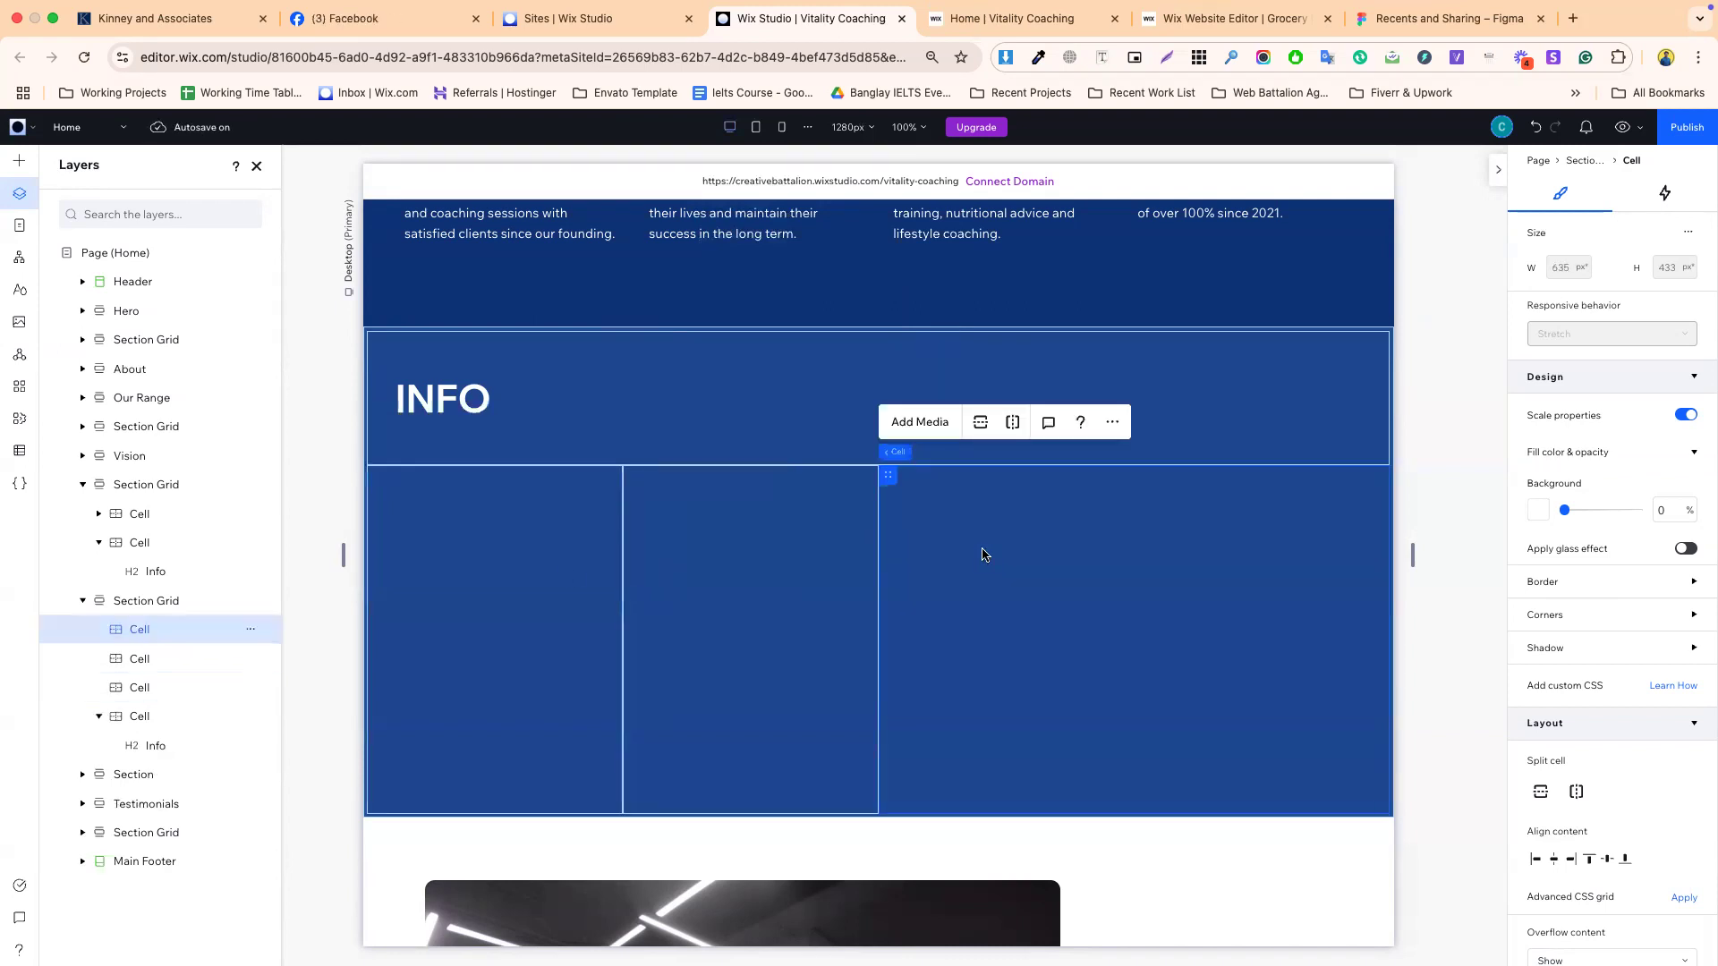
right_click(982, 555)
mouse_move(1043, 230)
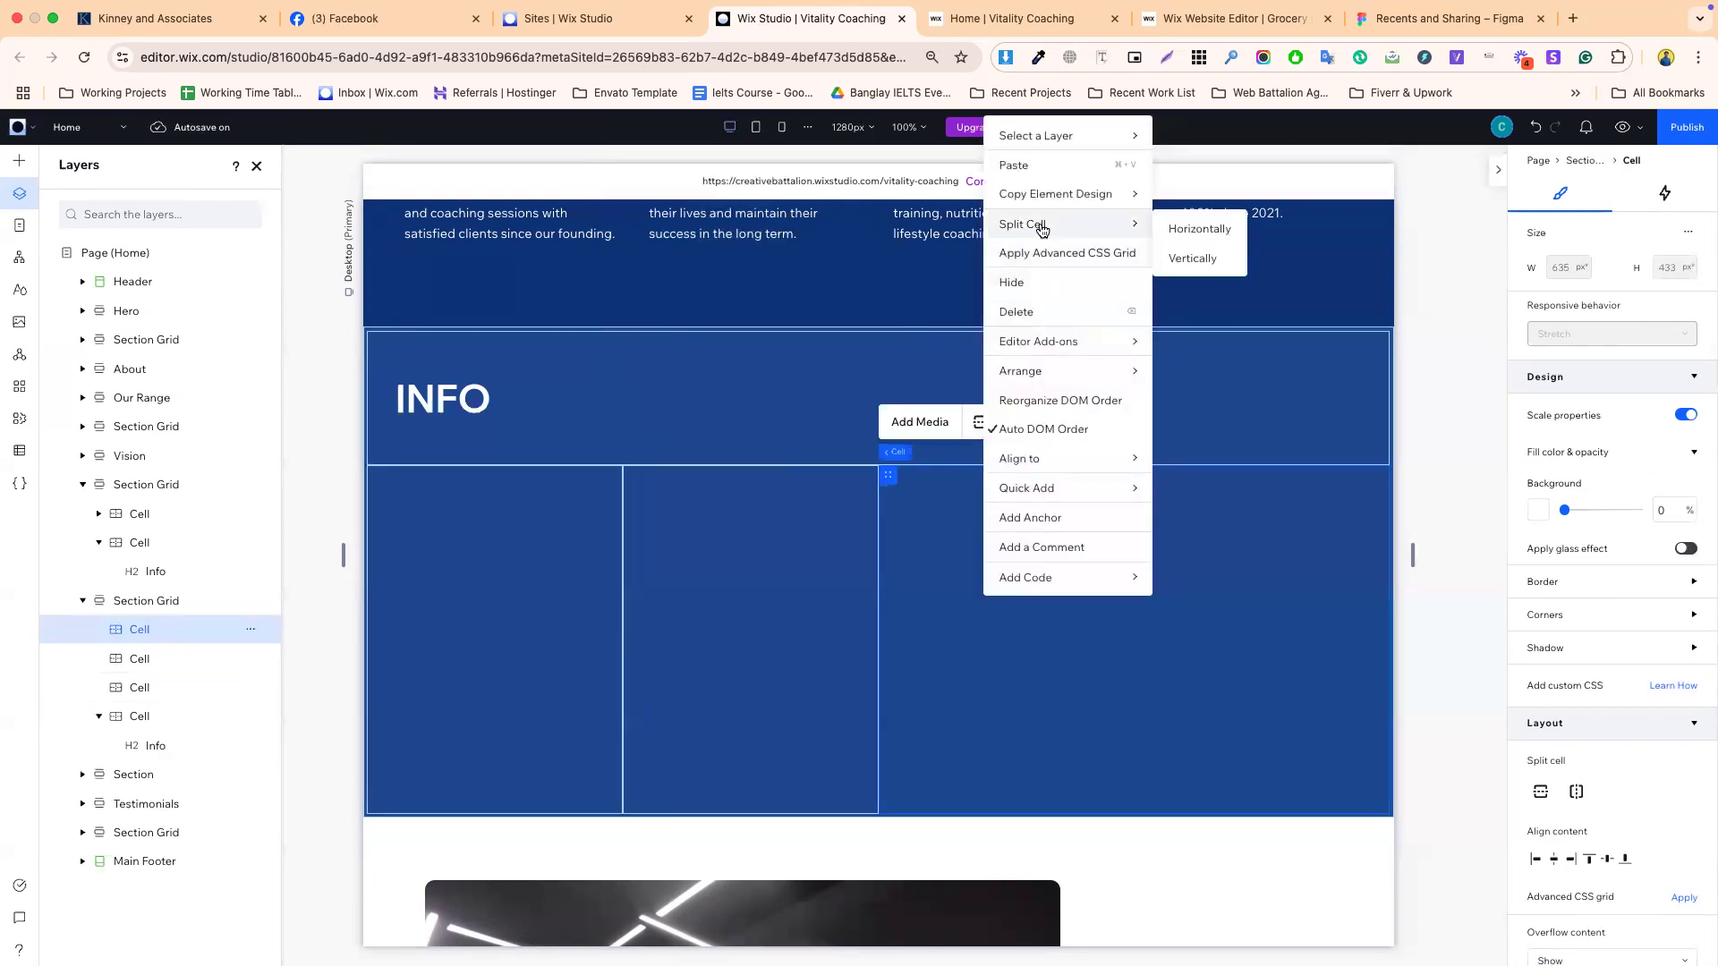
left_click(1183, 257)
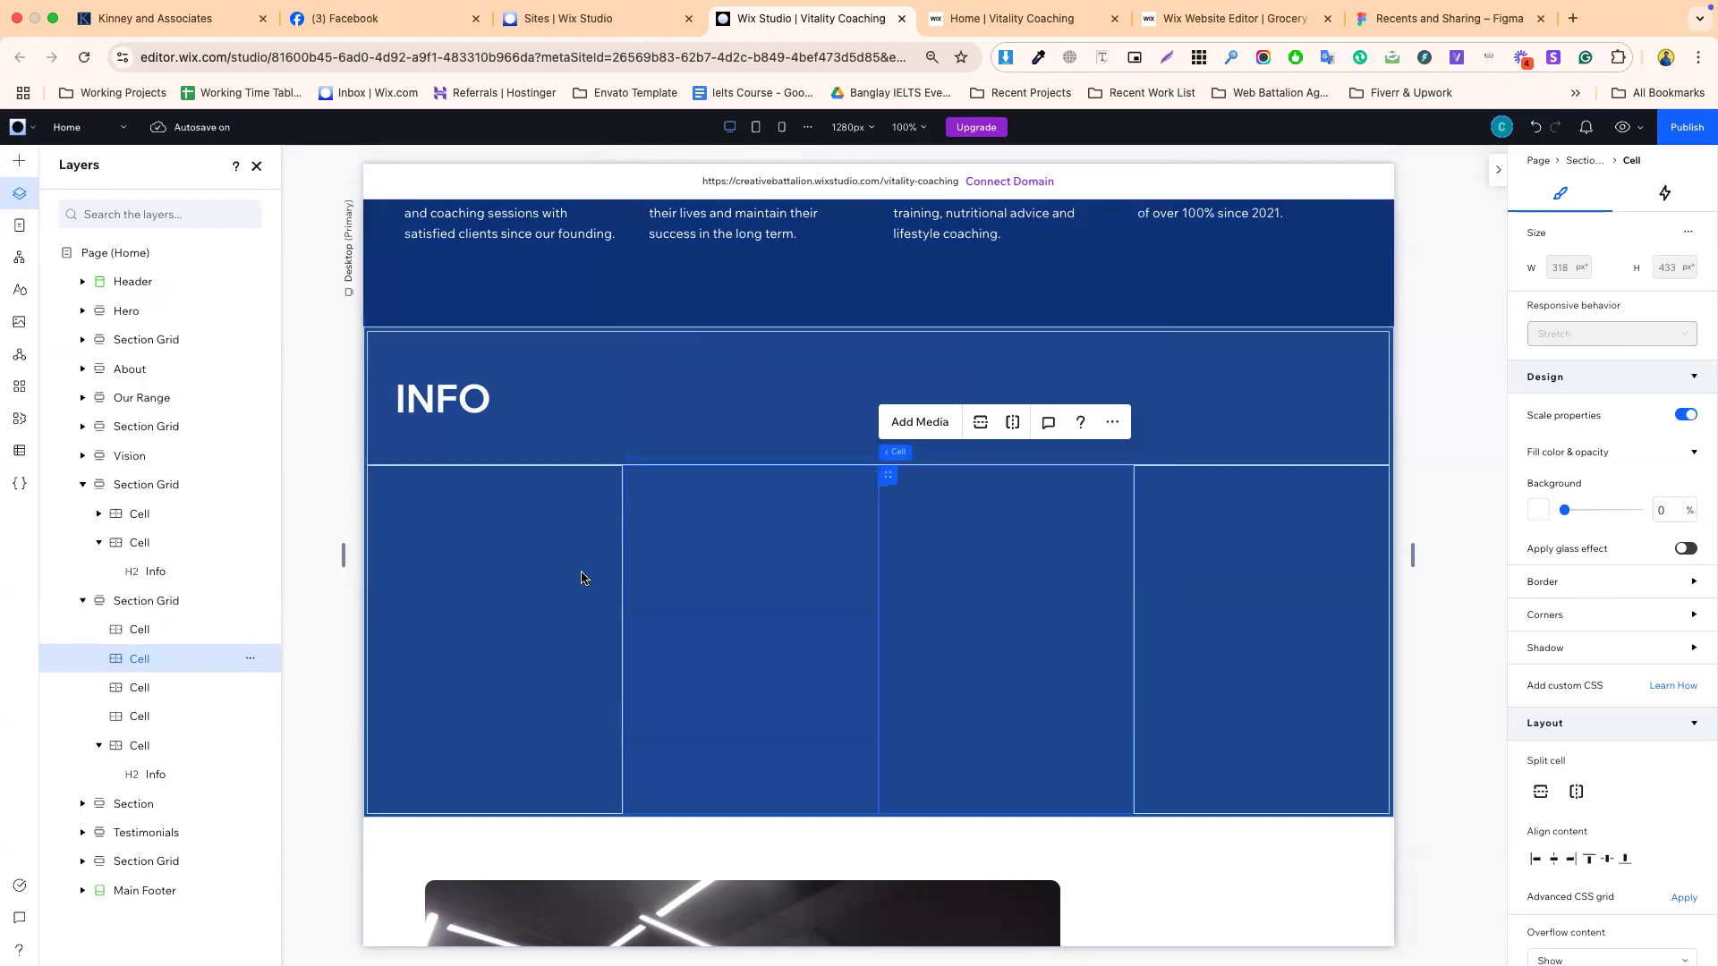
- Examine how the icons, figures and descriptions are arranged in the four INFO columns on the published Vitality Coaching site
left_click(504, 568)
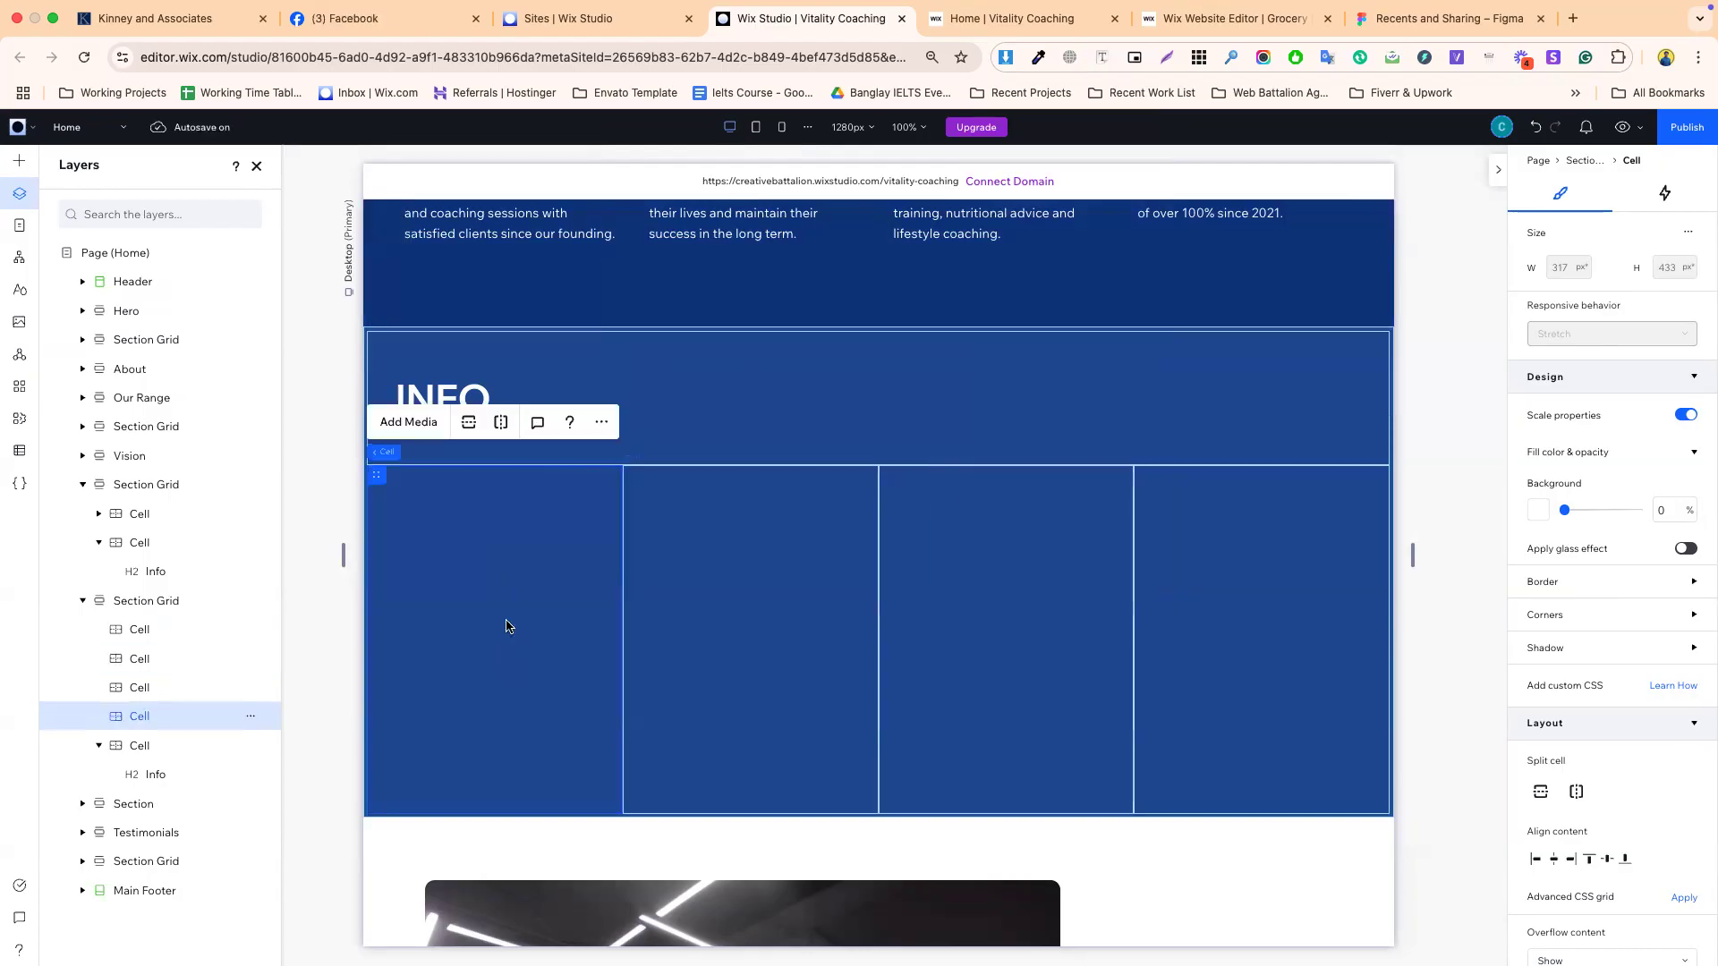
left_click(996, 22)
scroll(814, 411, "down", 15)
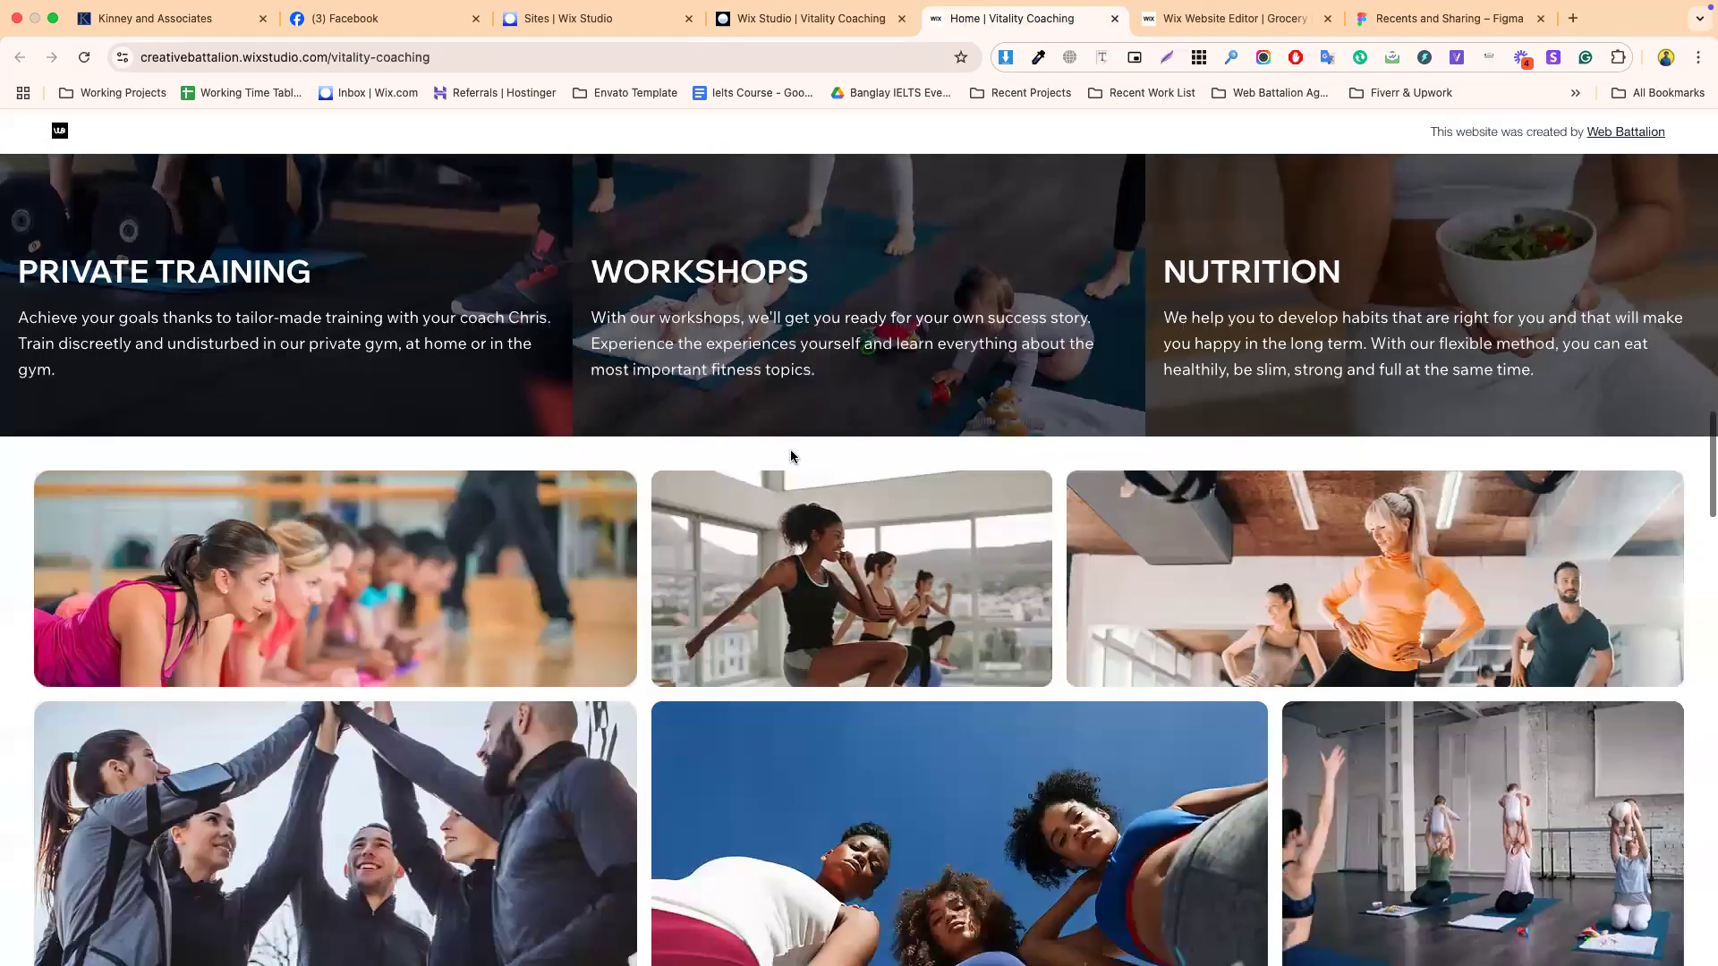
scroll(792, 457, "down", 3)
scroll(791, 456, "up", 10)
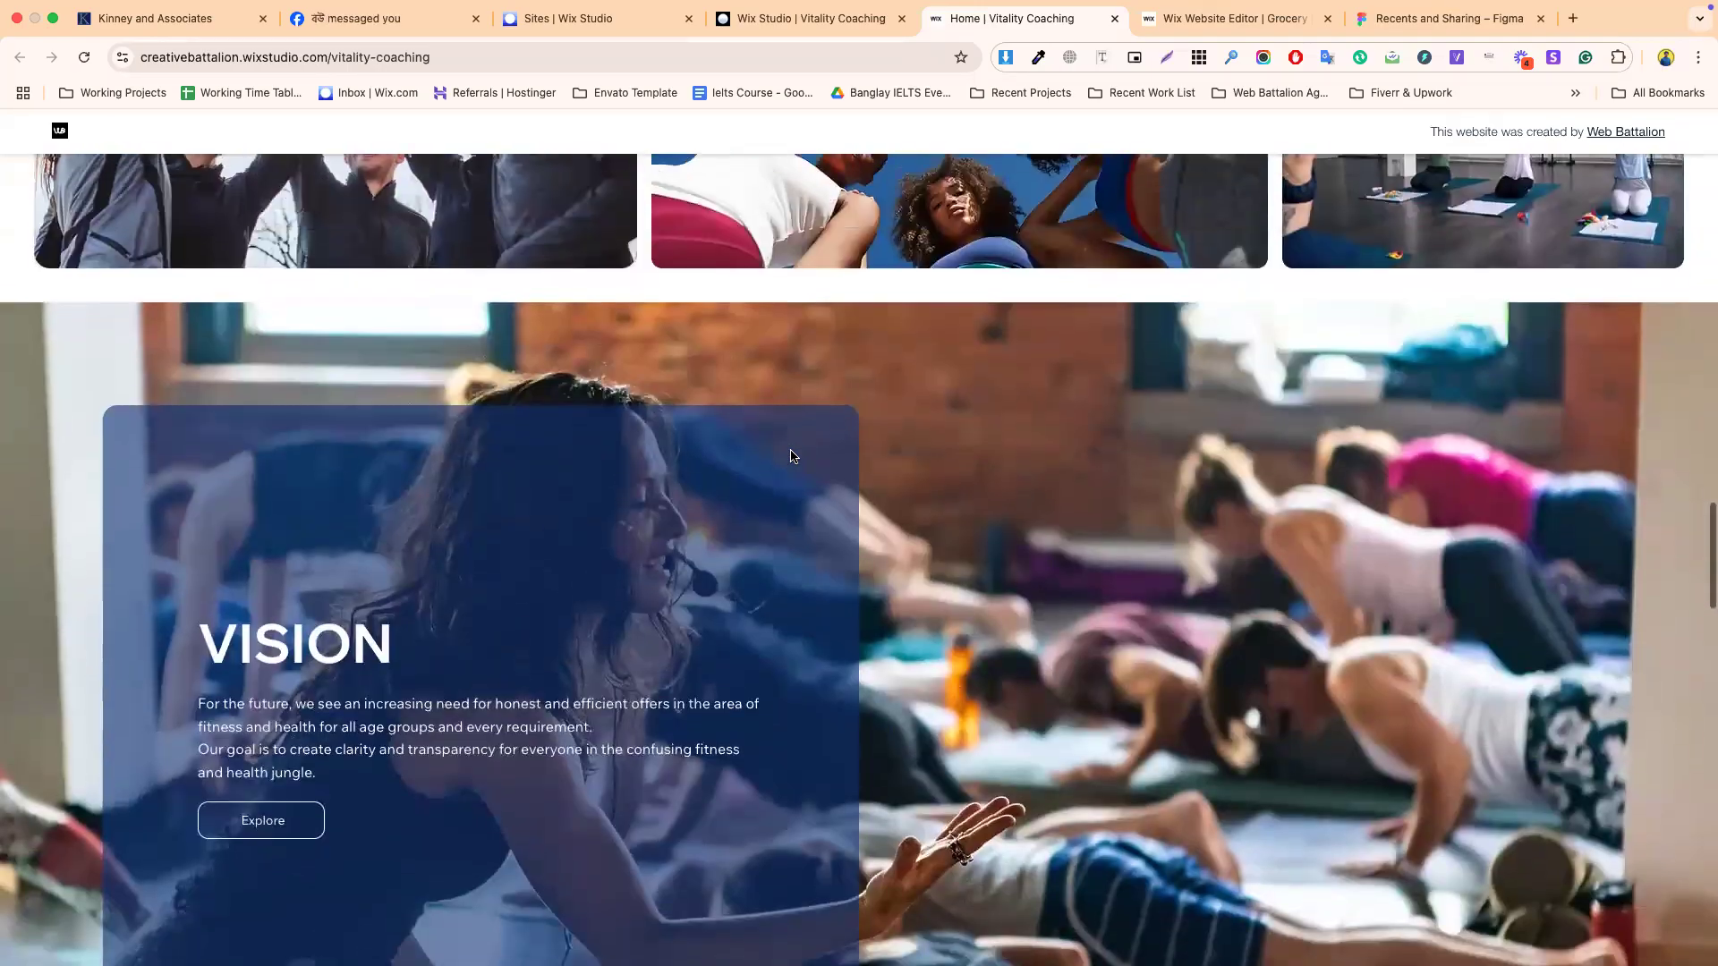
scroll(791, 456, "down", 7)
scroll(792, 456, "down", 5)
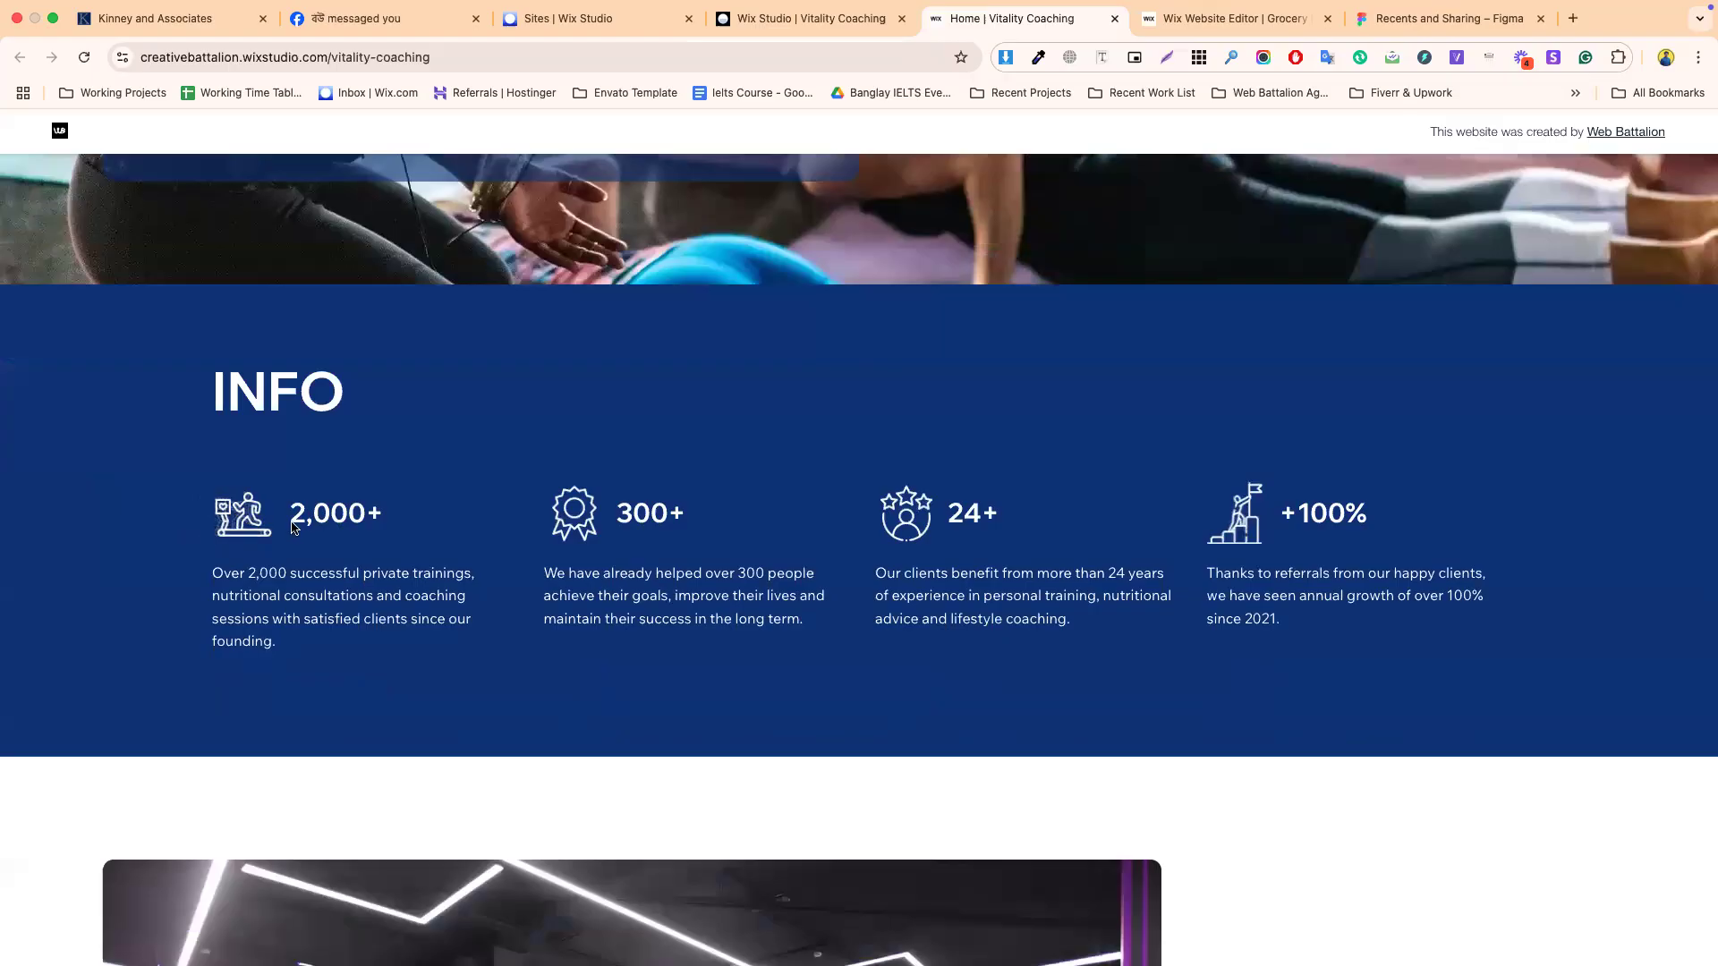
left_click_drag(287, 505, 386, 513)
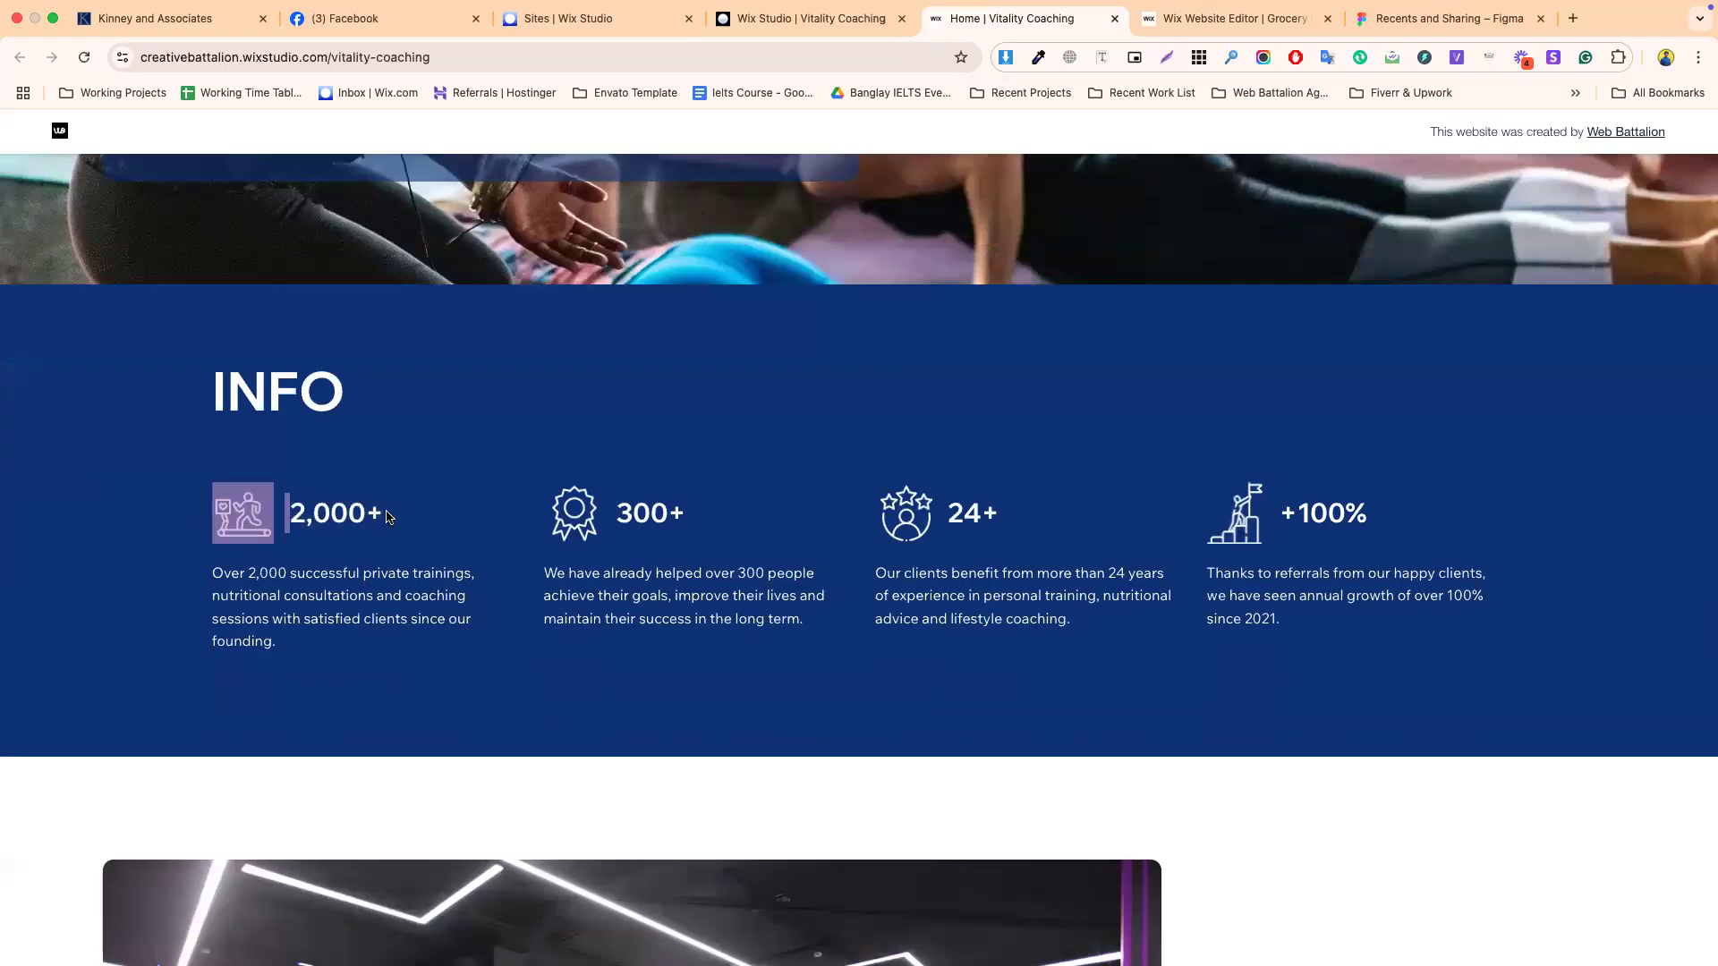
left_click_drag(222, 568, 274, 634)
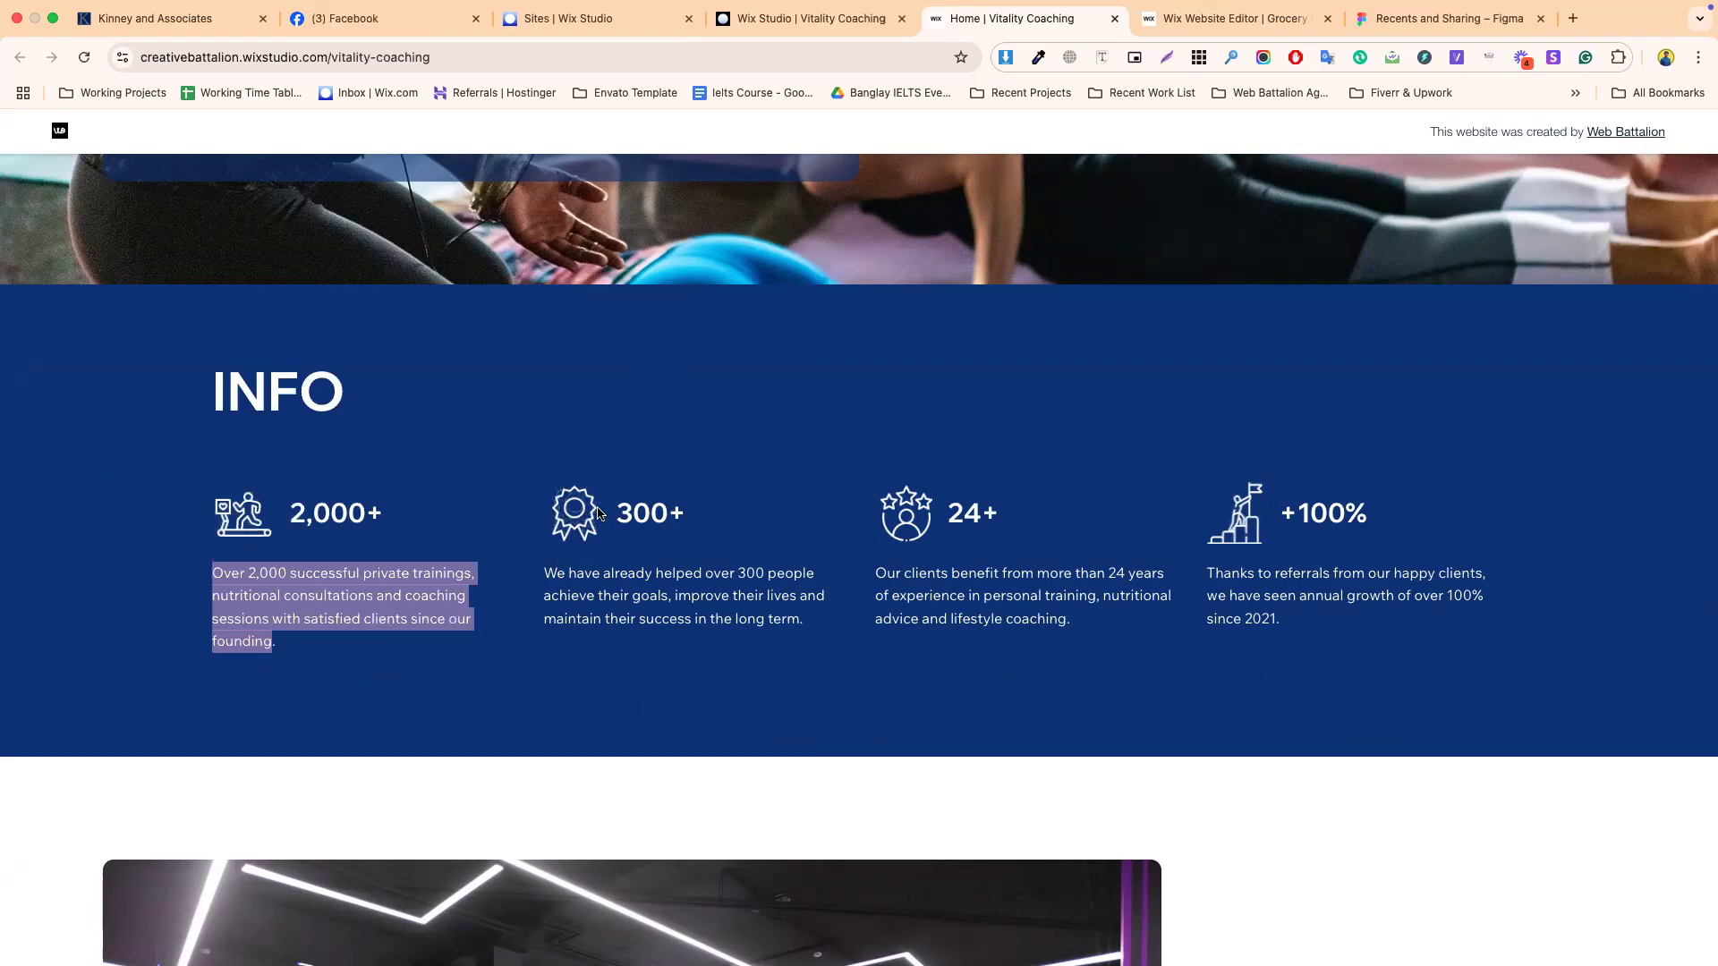
triple_click(577, 595)
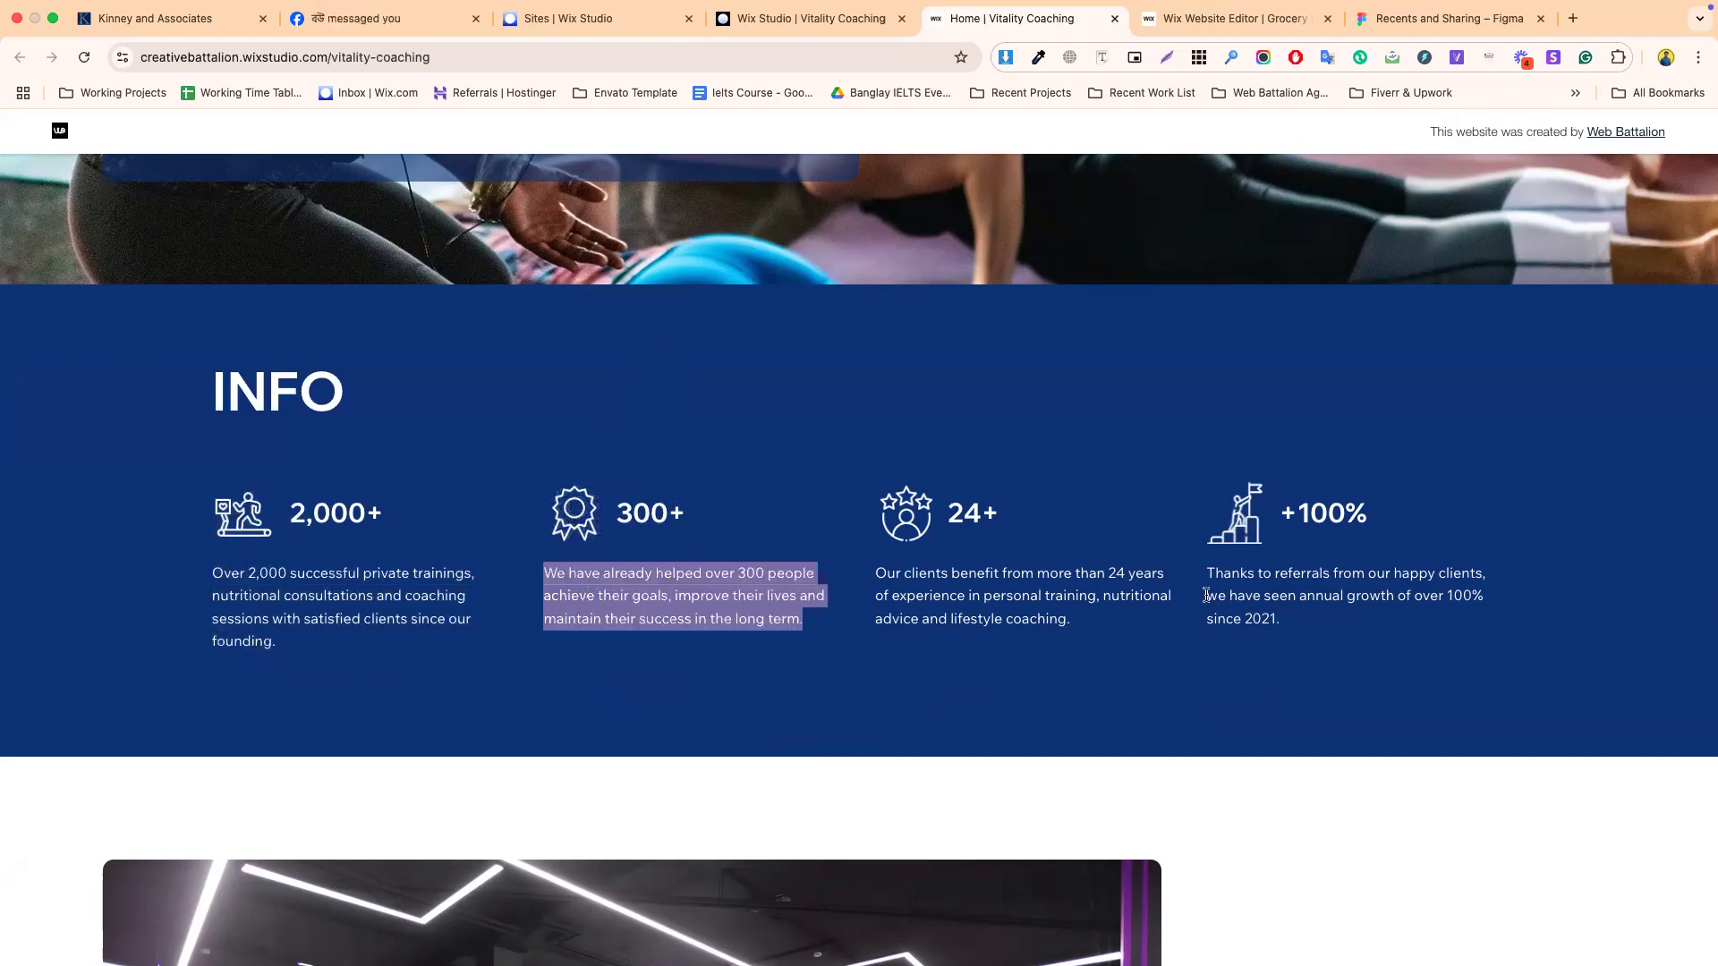
- Switch back to the Wix Studio editor and shorten the section grid until its four lower cells are about 293 px high
left_click(809, 18)
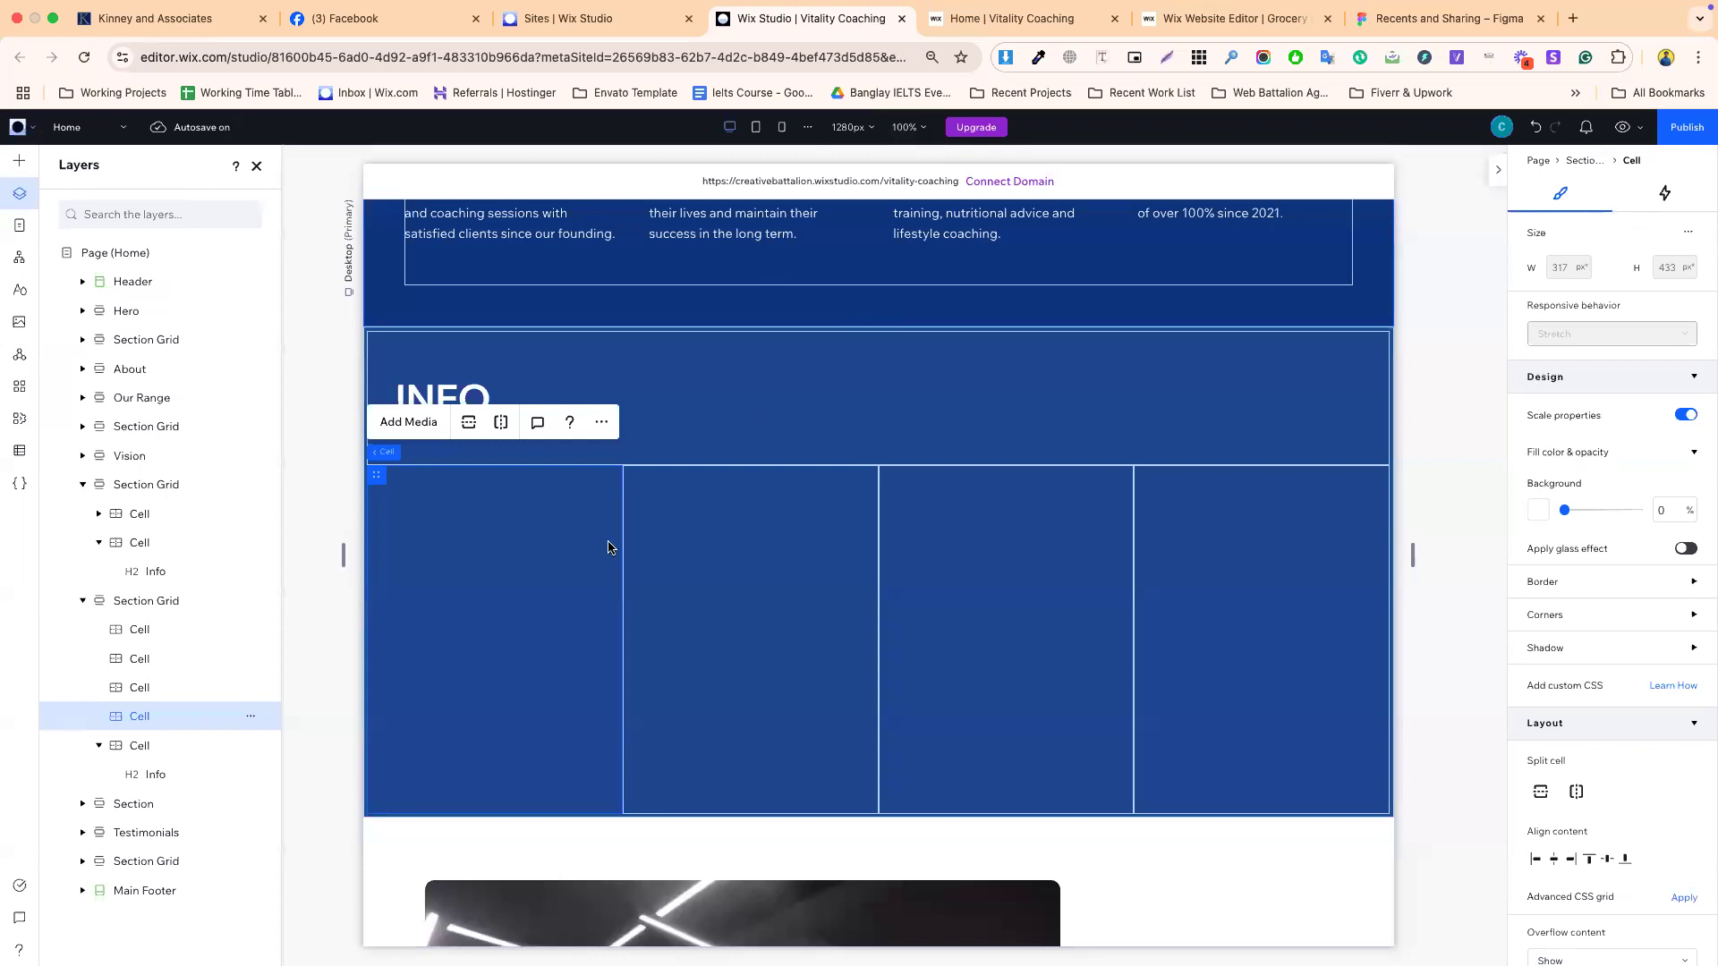
left_click_drag(582, 816, 587, 657)
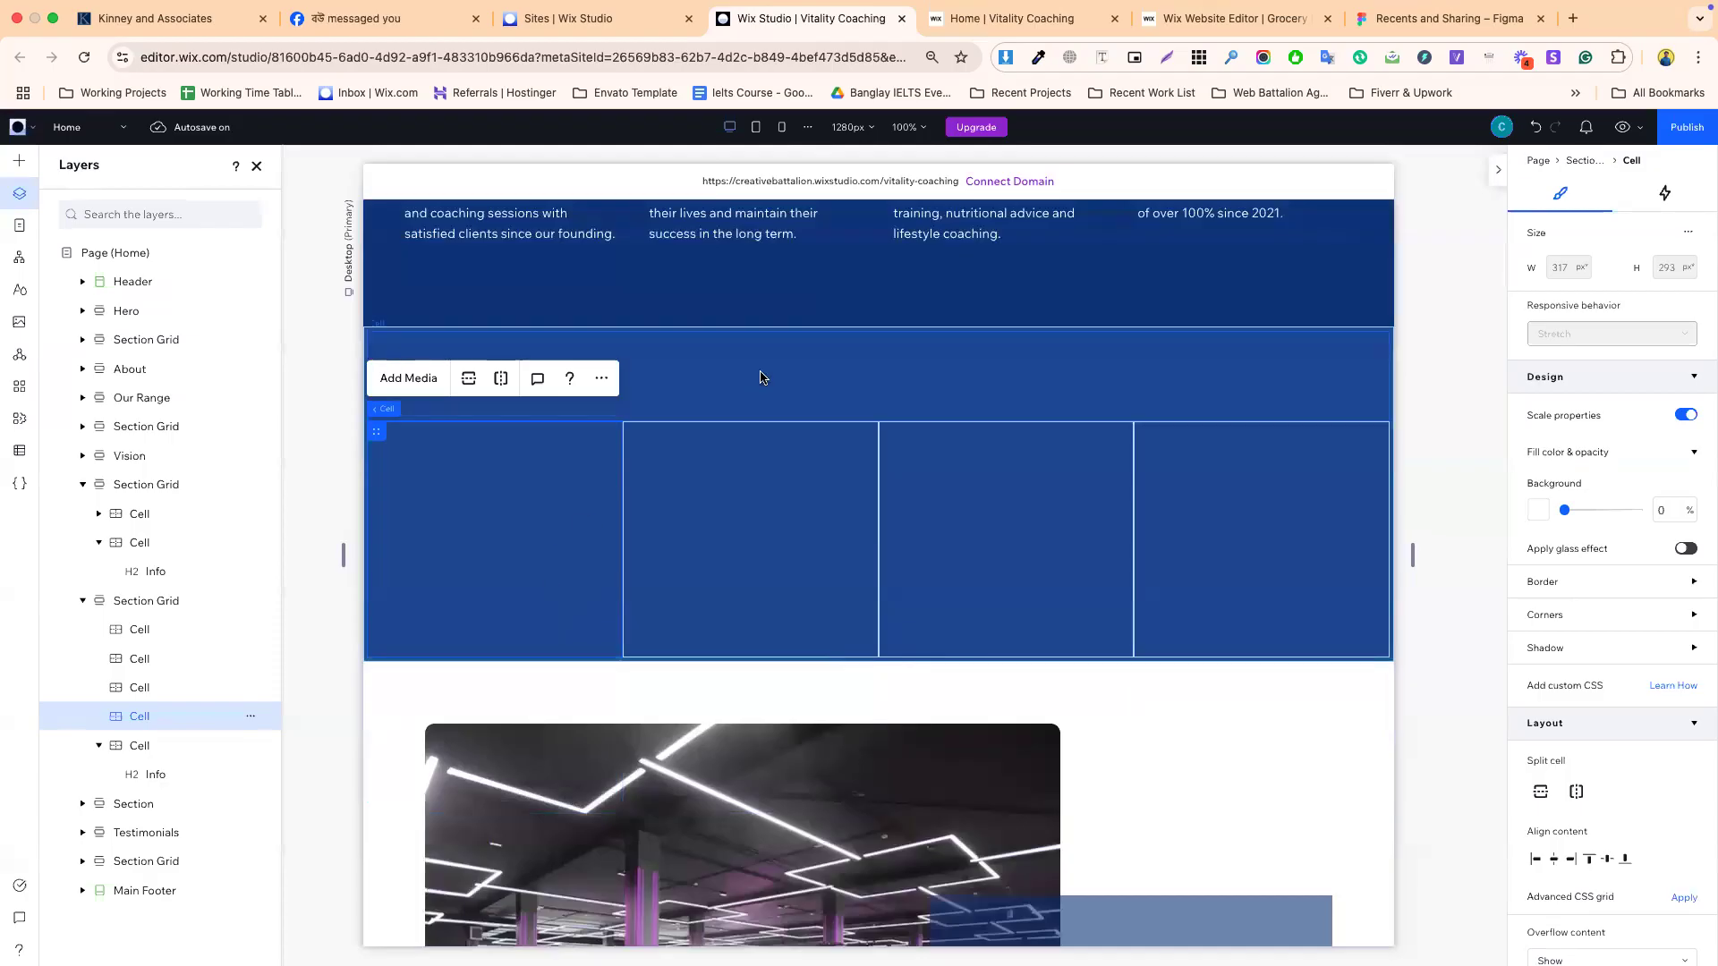
left_click(752, 401)
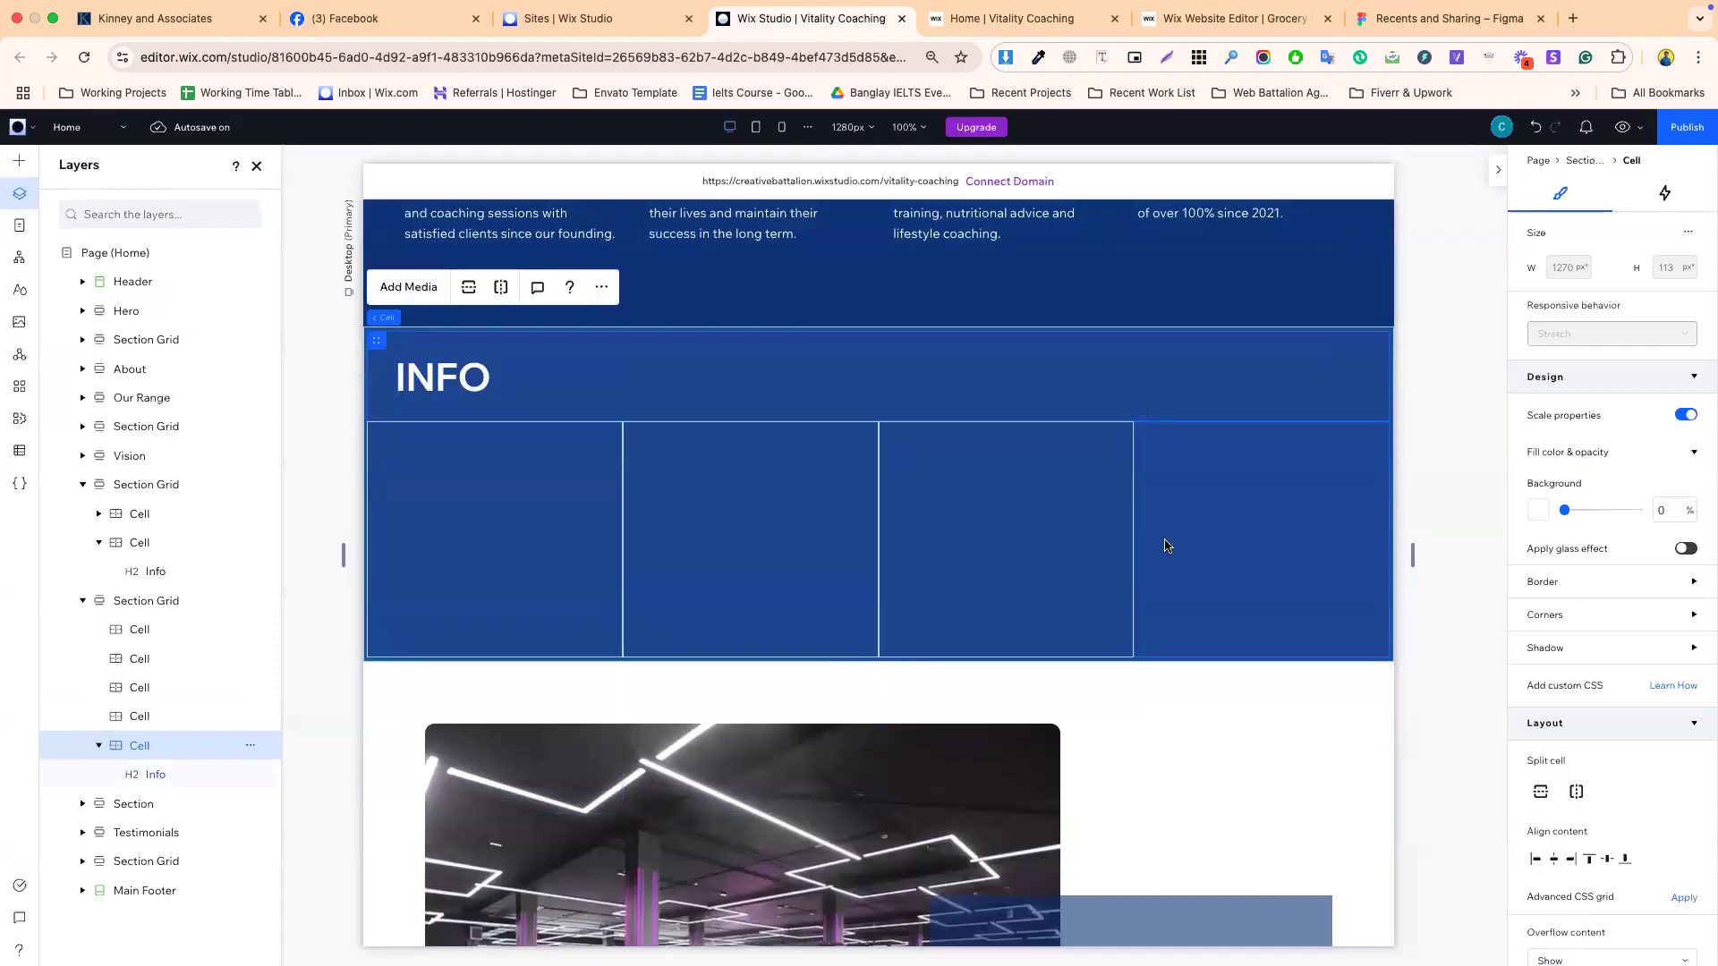
- Add a container of 330 × 212 px directly below the blue Private Gym panel, overlapping the gym image's lower corner
scroll(1161, 537, "down", 1)
scroll(1160, 537, "down", 4)
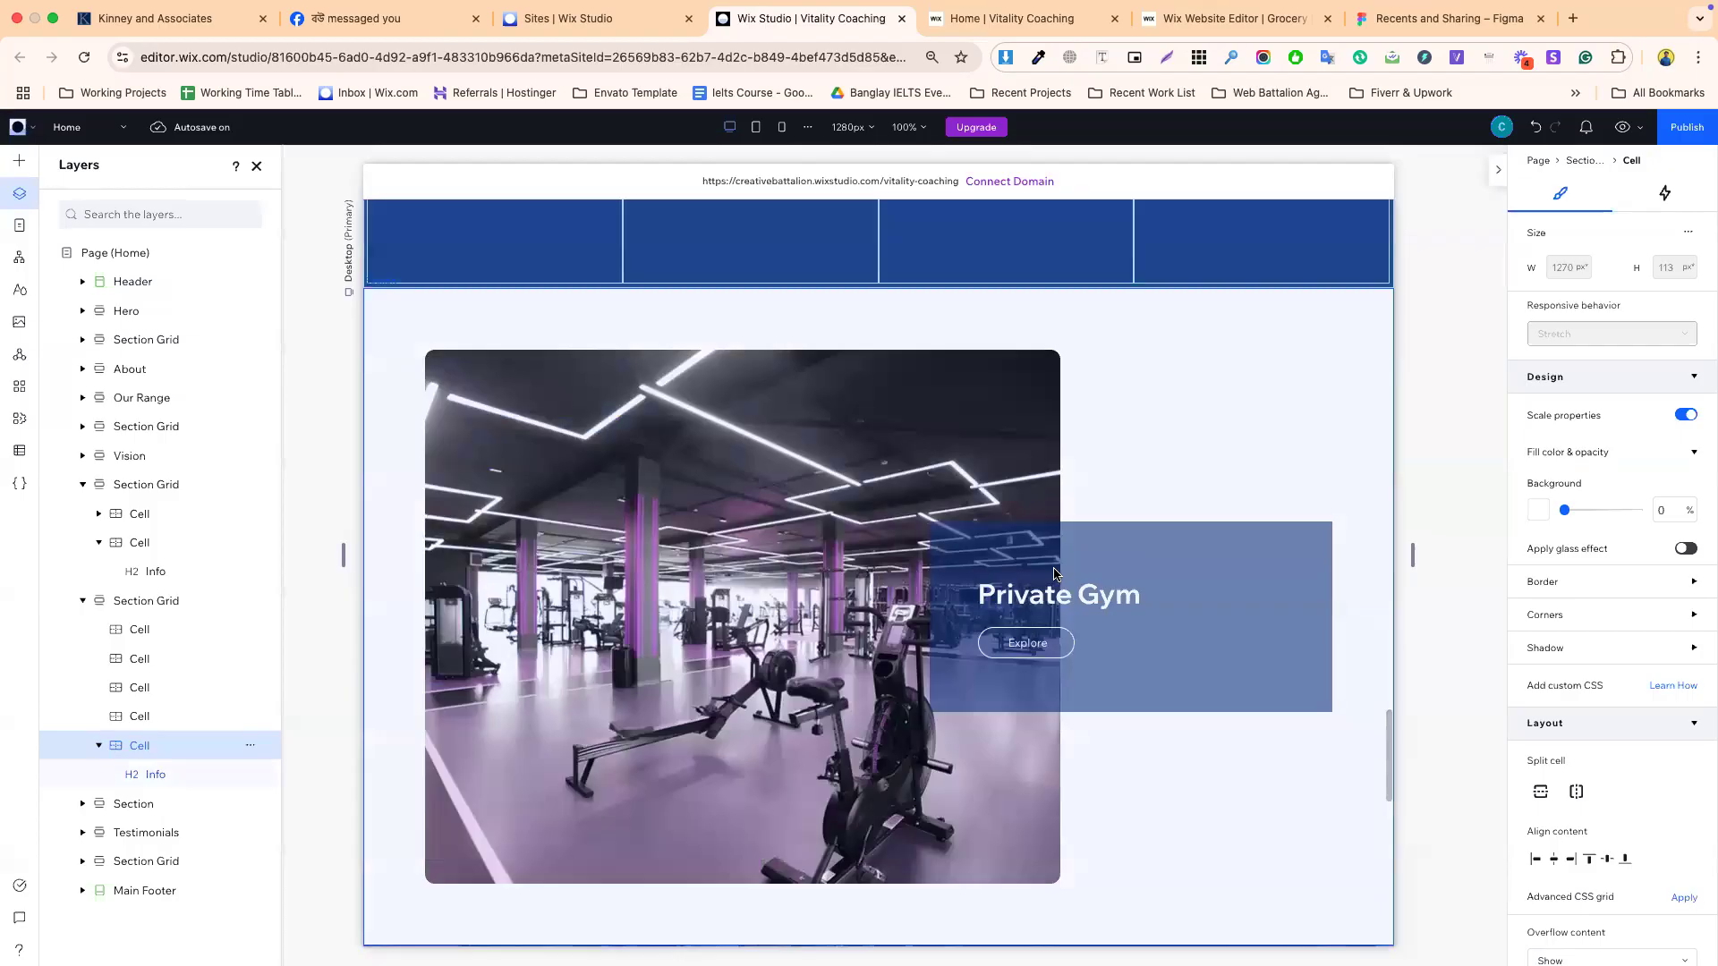
left_click(1076, 457)
left_click(965, 514)
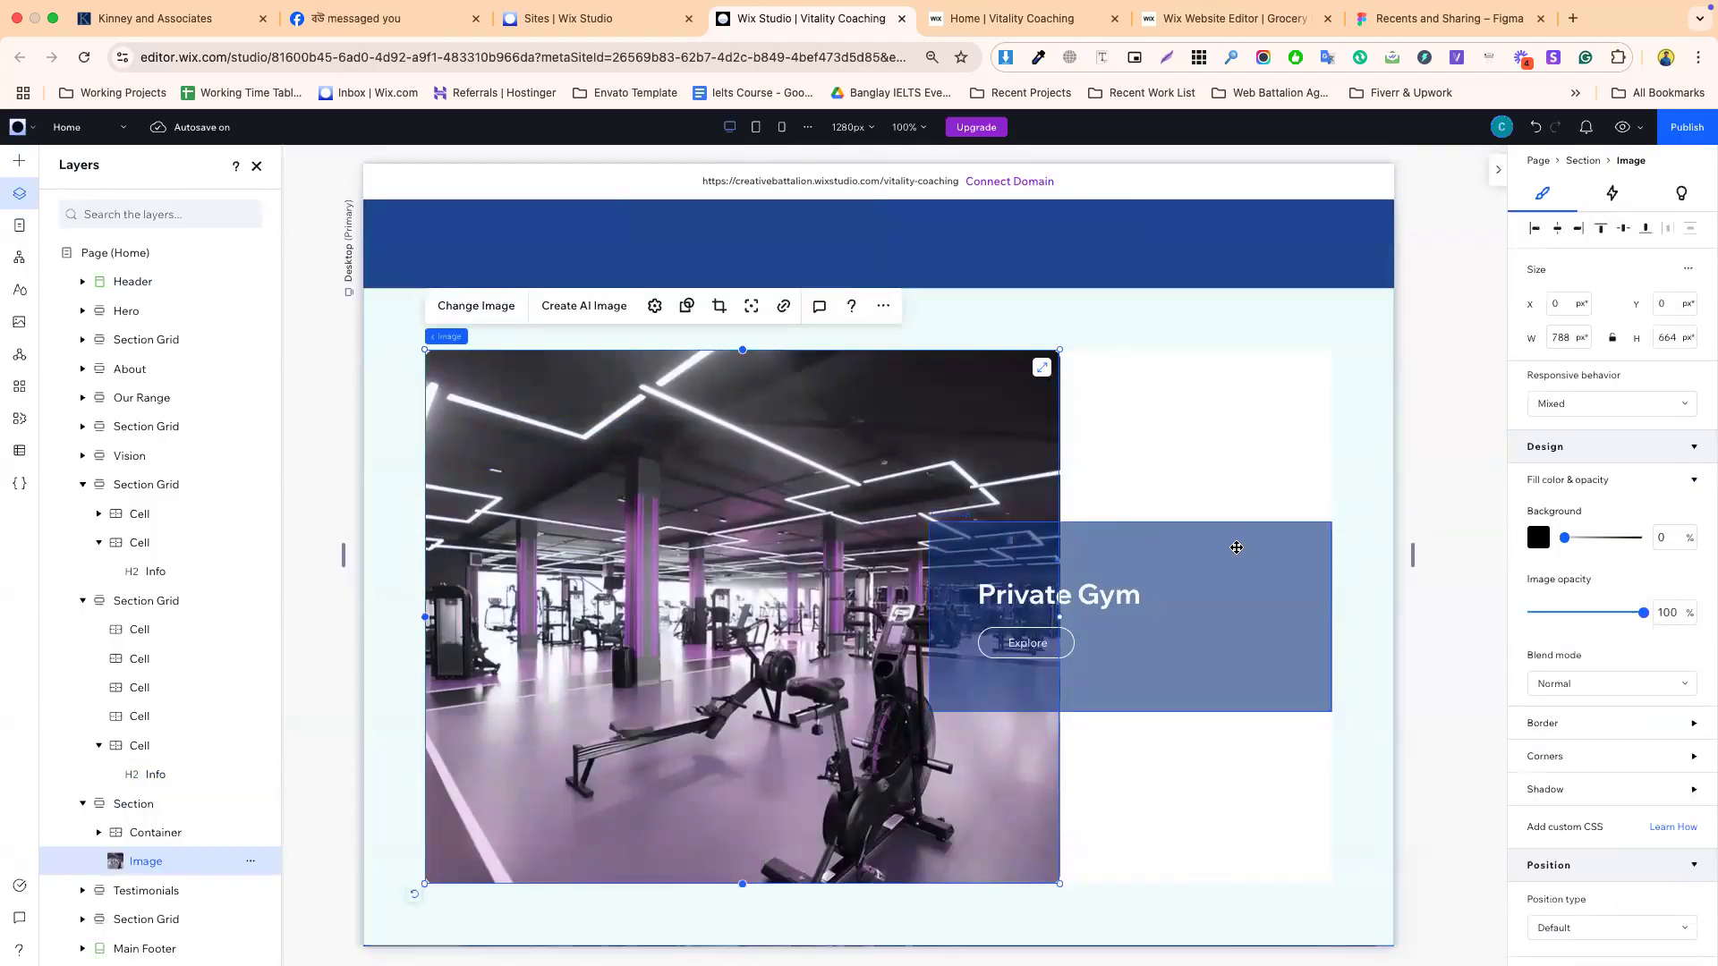
left_click(1235, 548)
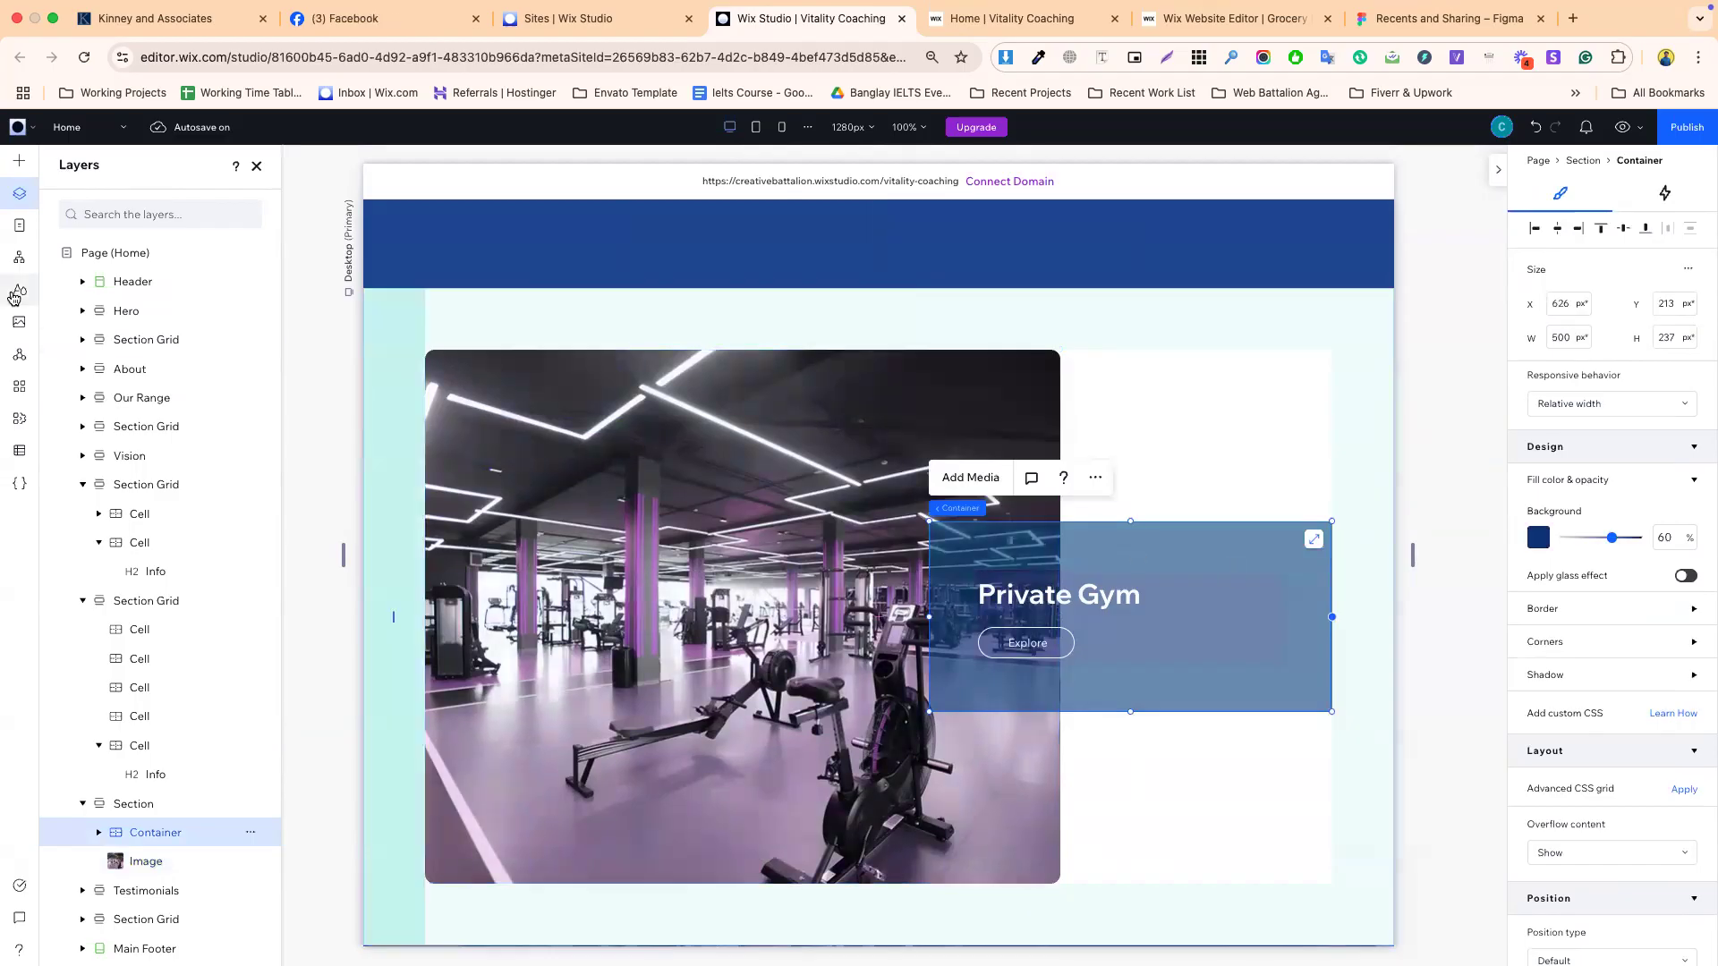
left_click(20, 169)
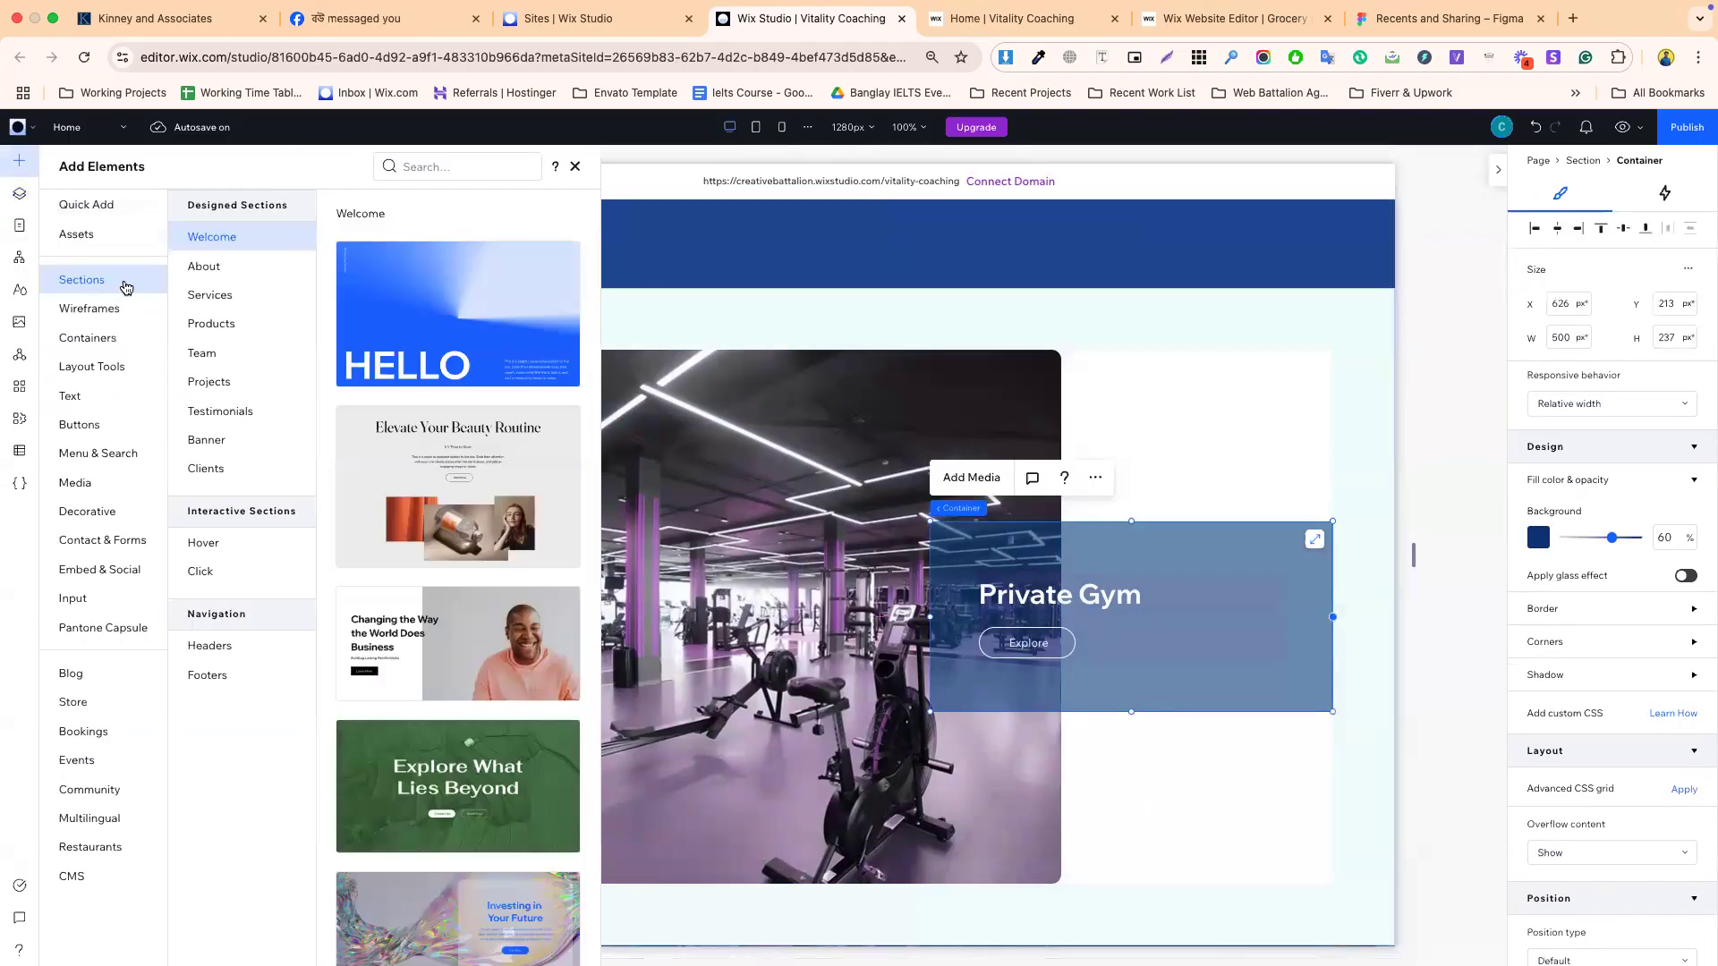
left_click(91, 211)
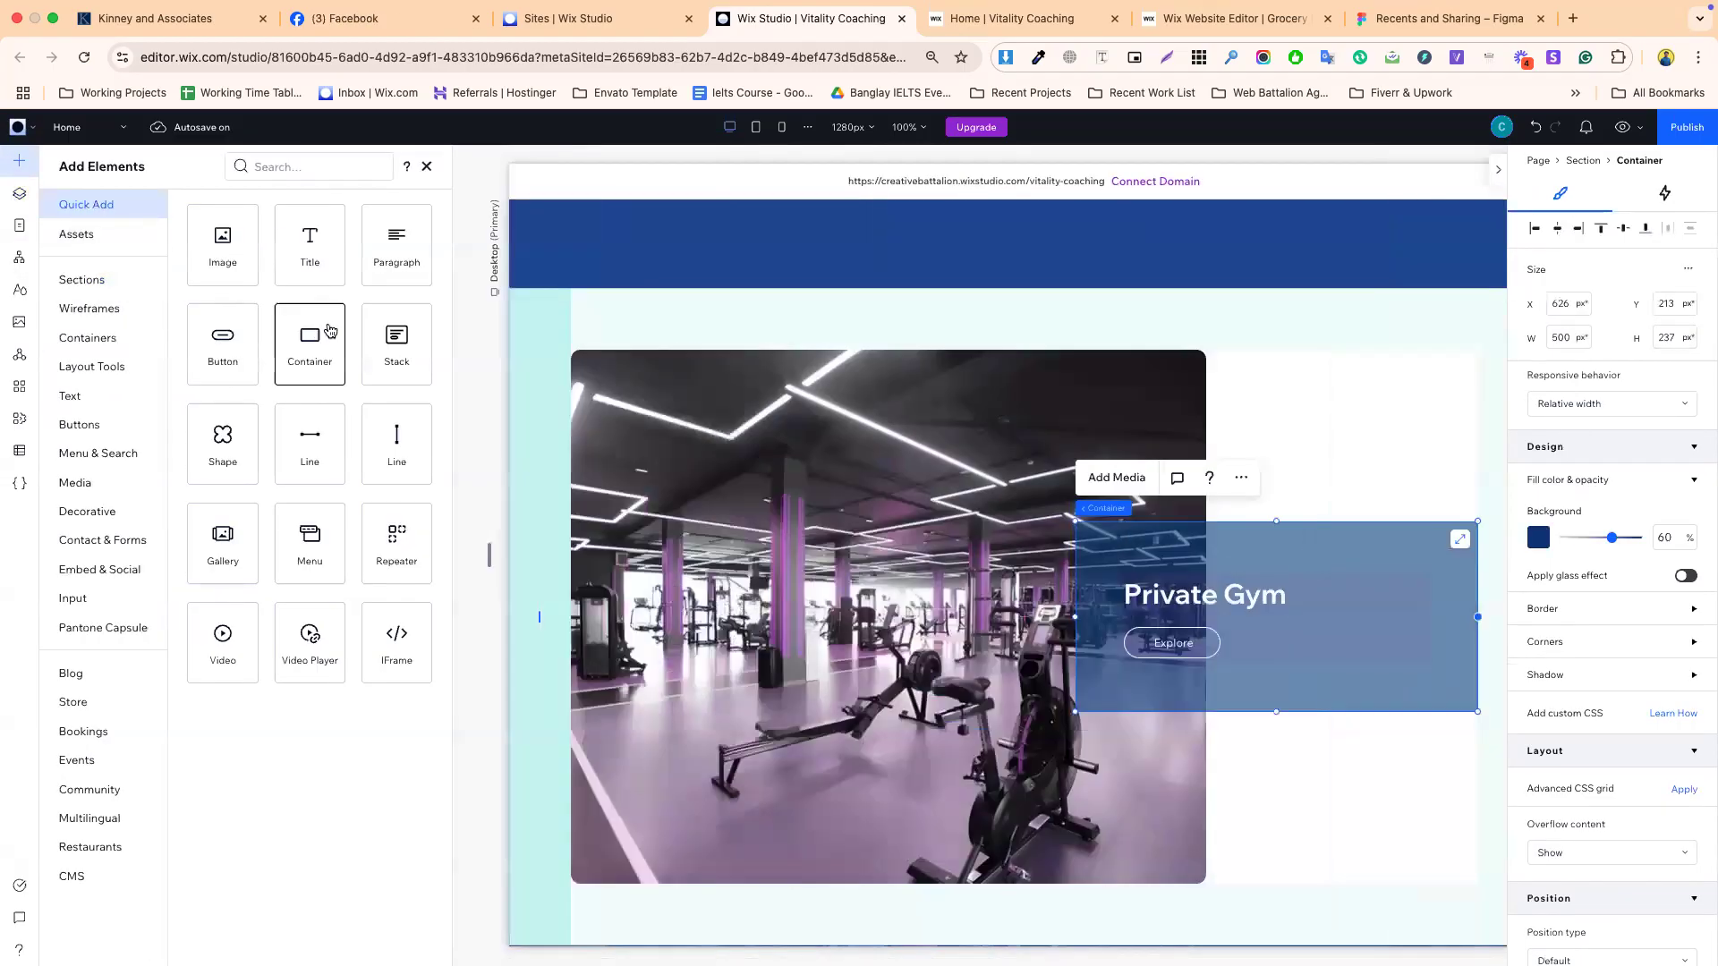
left_click_drag(321, 365, 1060, 762)
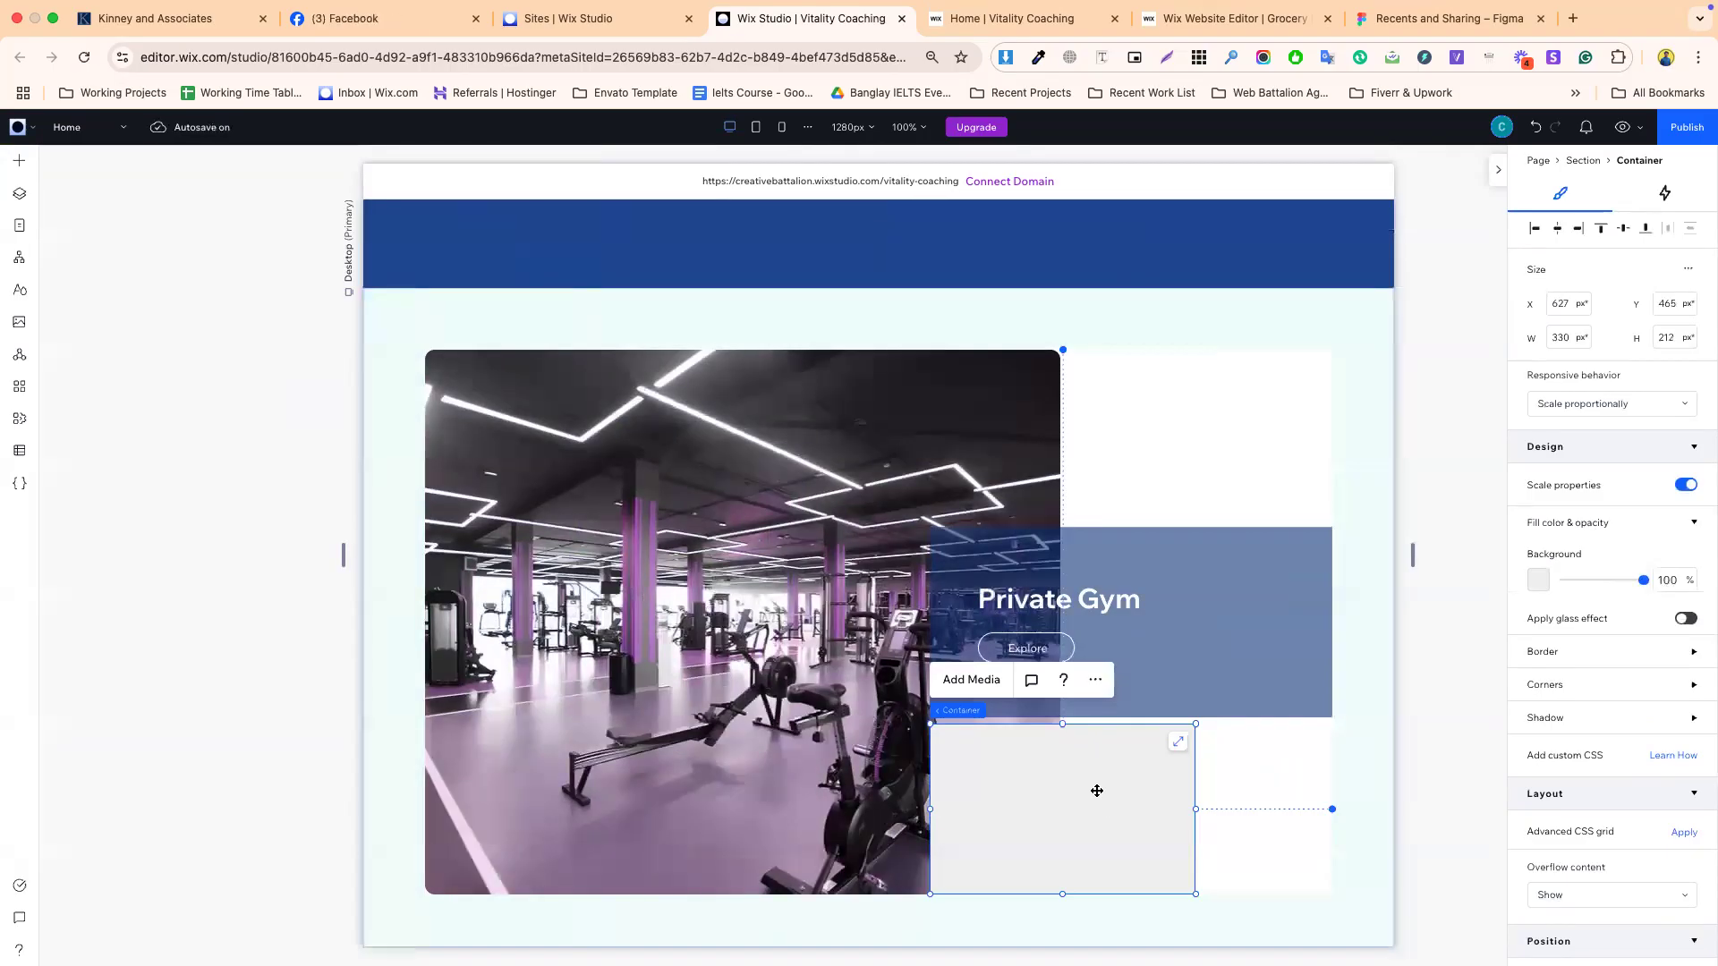
- Look at the new container's context options, including the Arrange commands for its layer order
right_click(1098, 791)
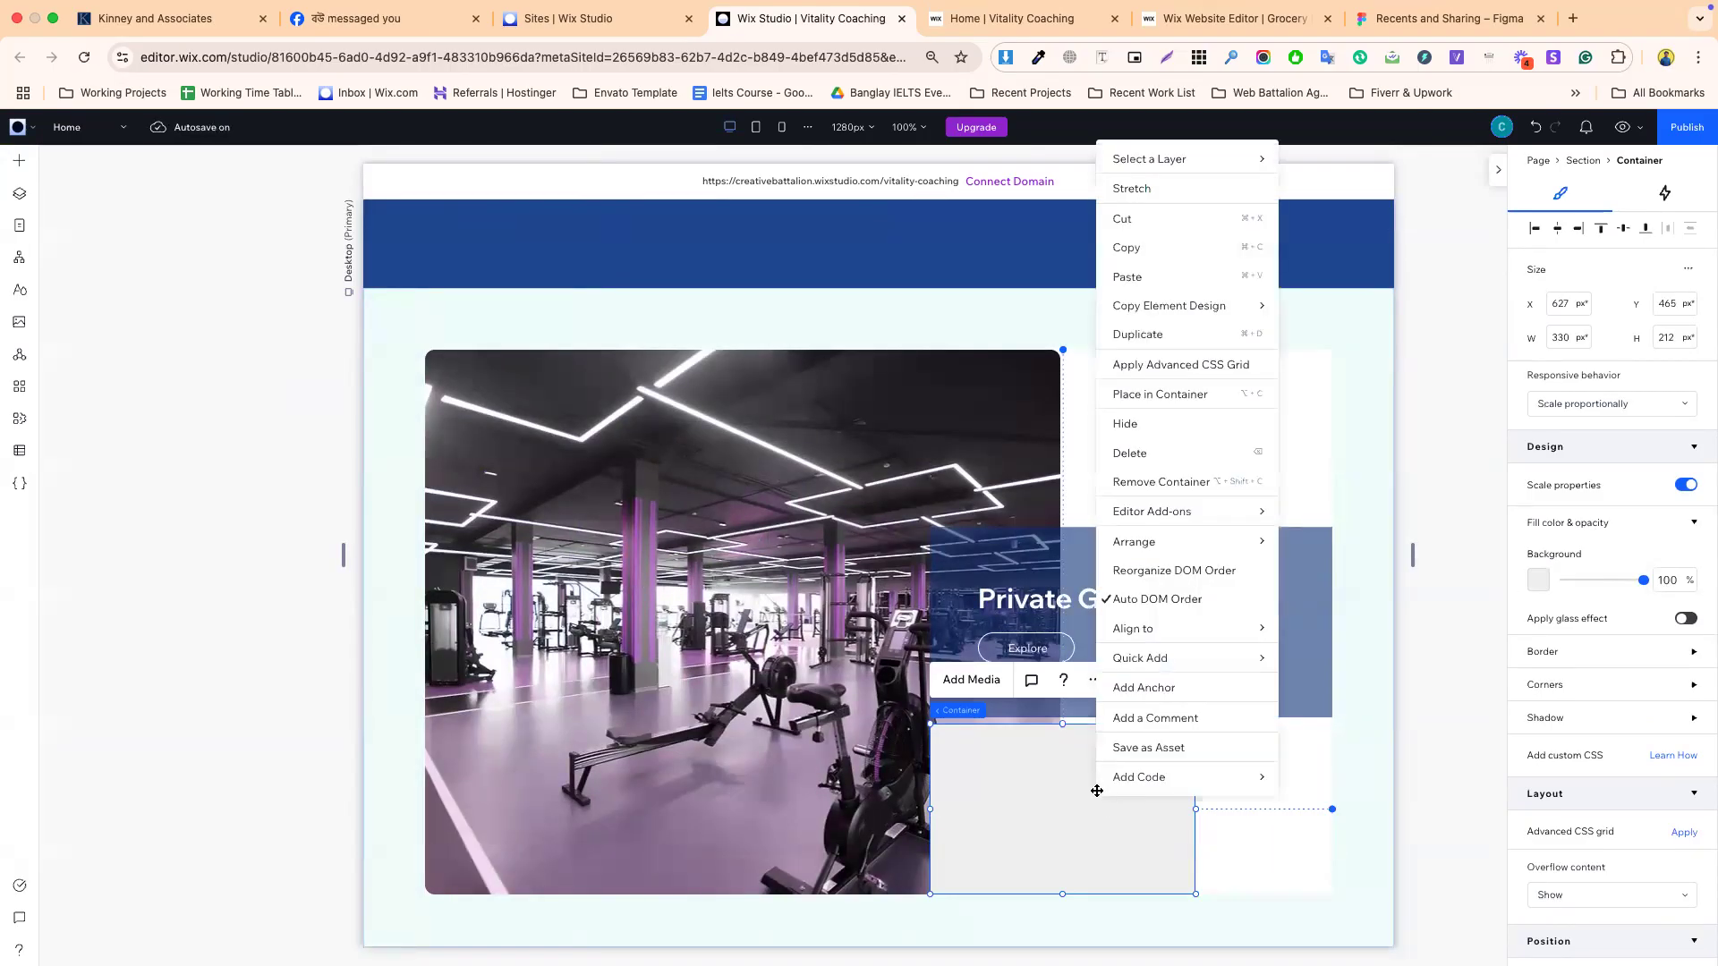
mouse_move(1164, 534)
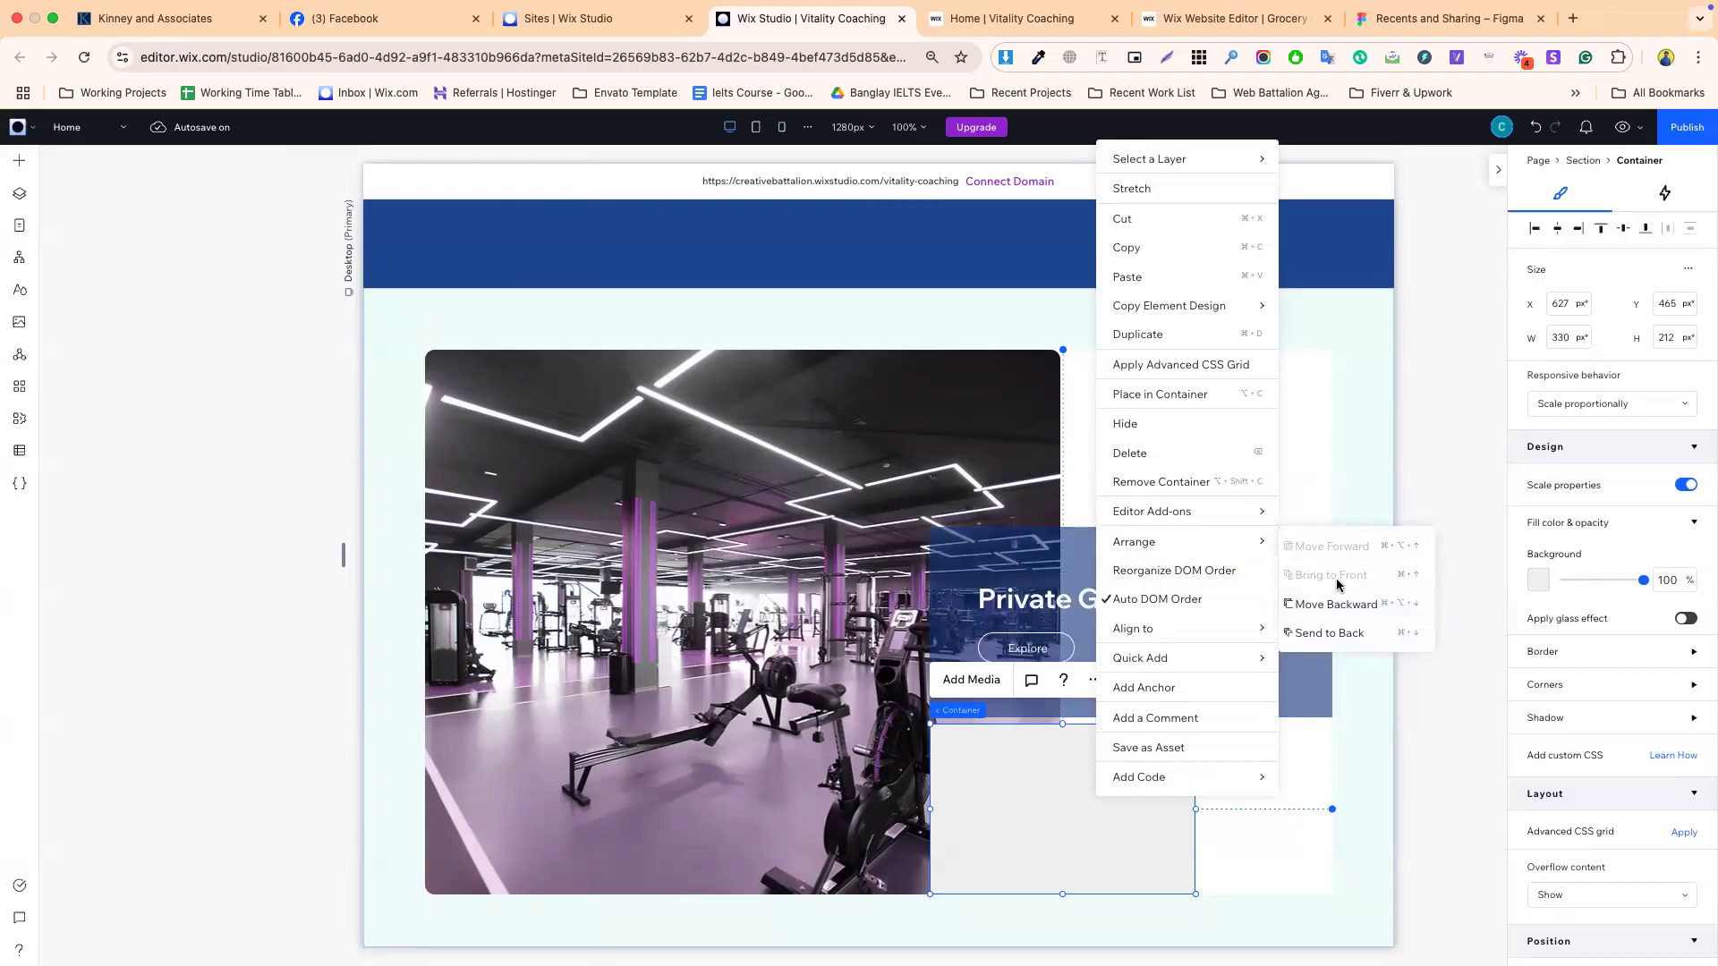
left_click(1215, 854)
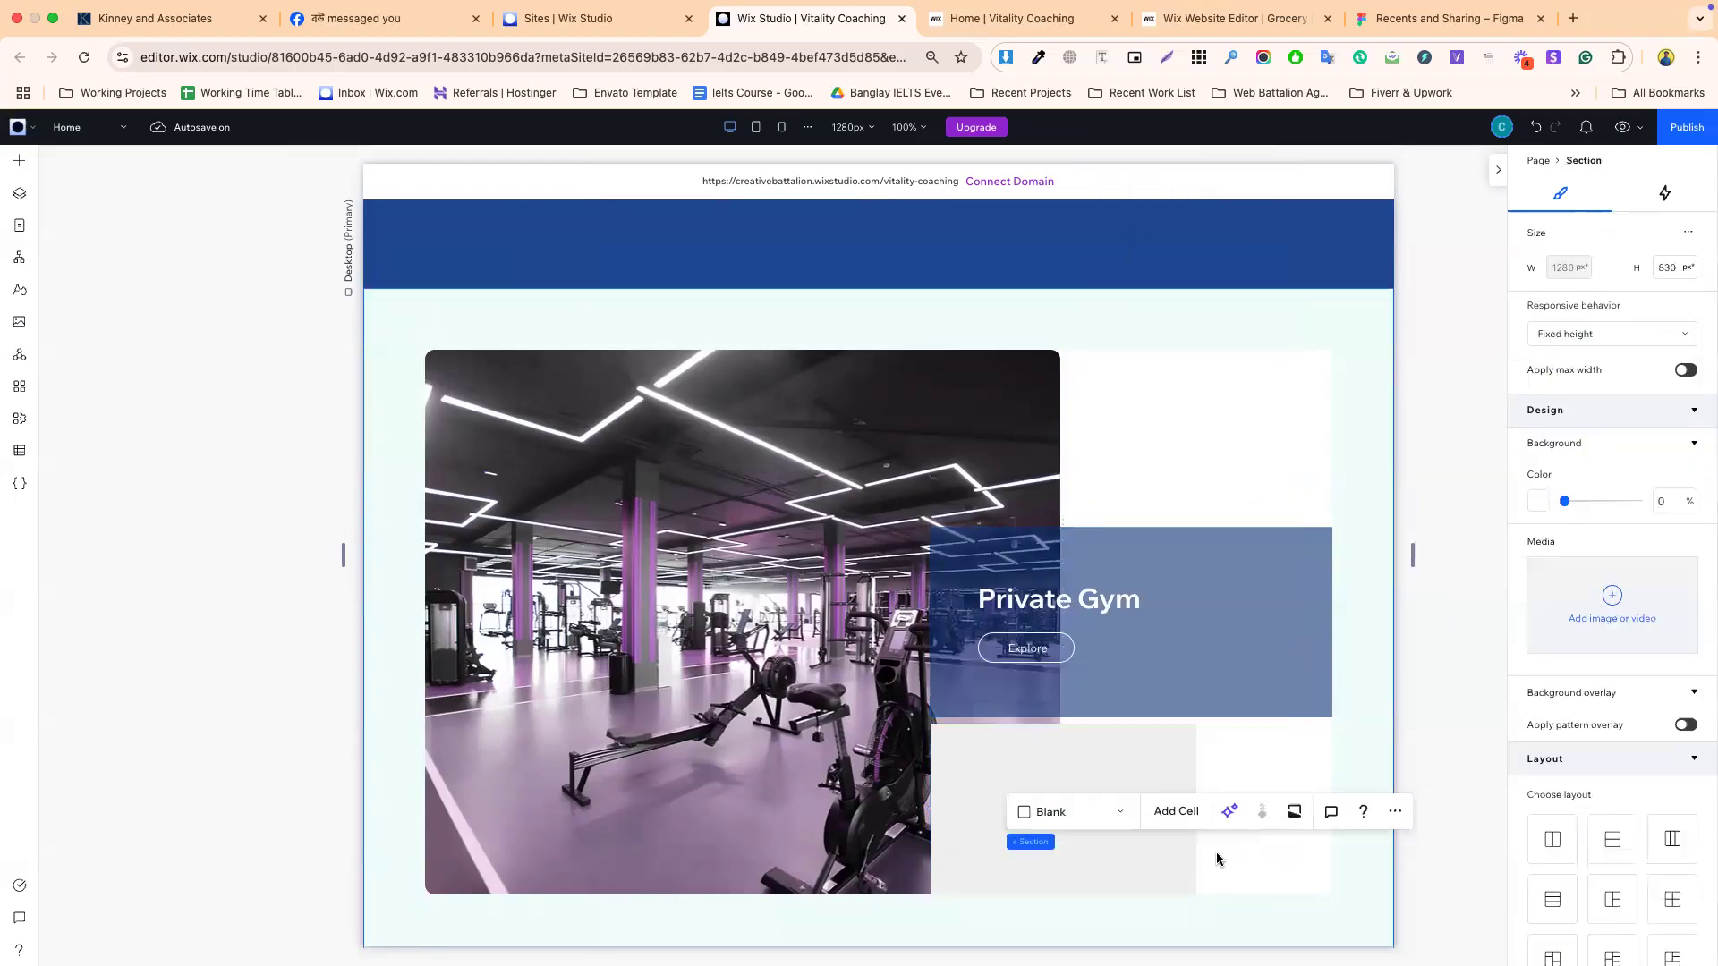
left_click(1069, 771)
right_click(1066, 770)
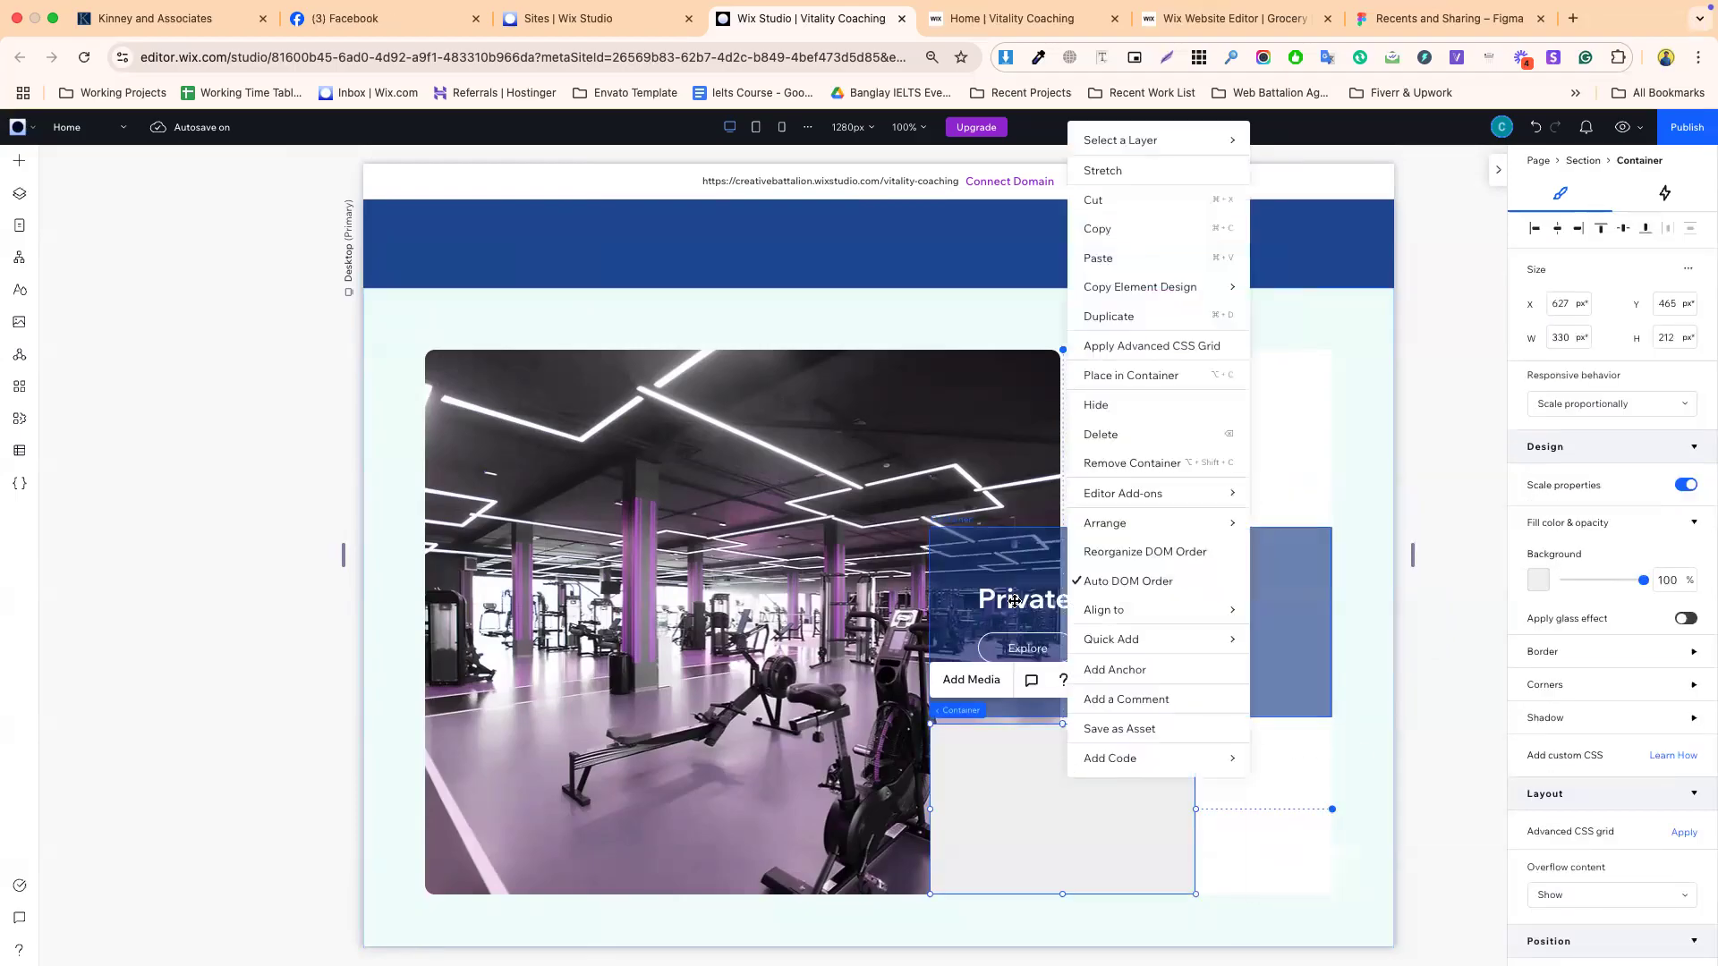
- Fill the new container's background with the dark navy theme color, Color 7 #001A6E
left_click(1012, 824)
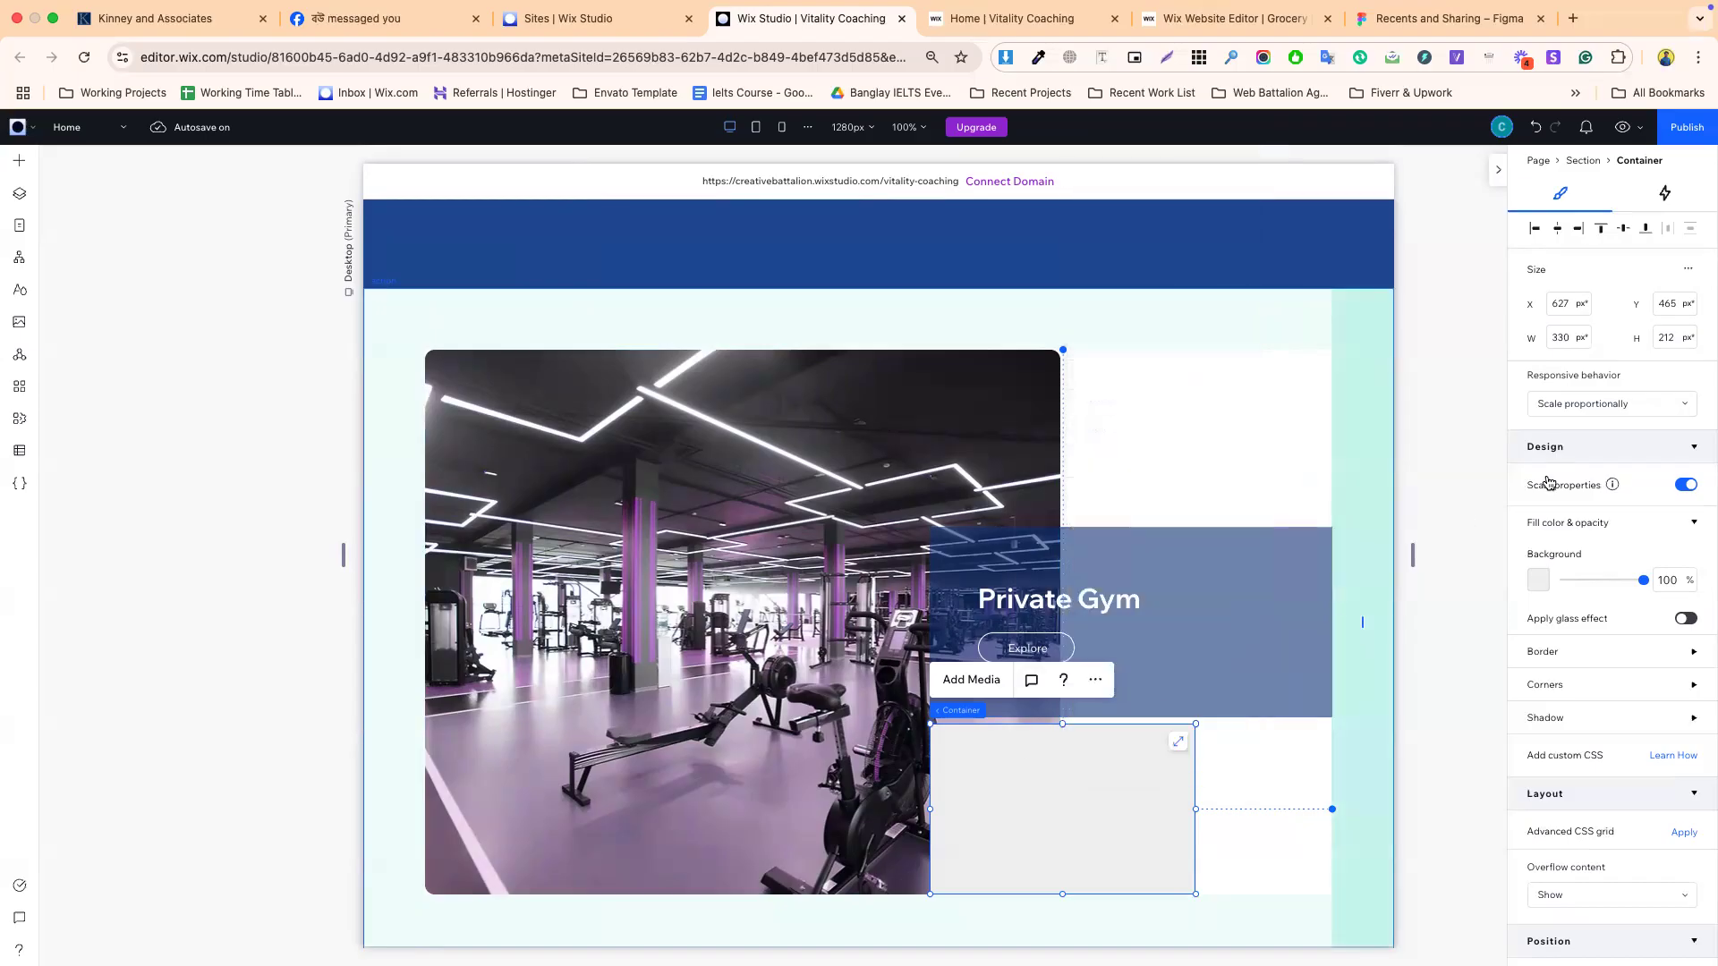
left_click(1539, 580)
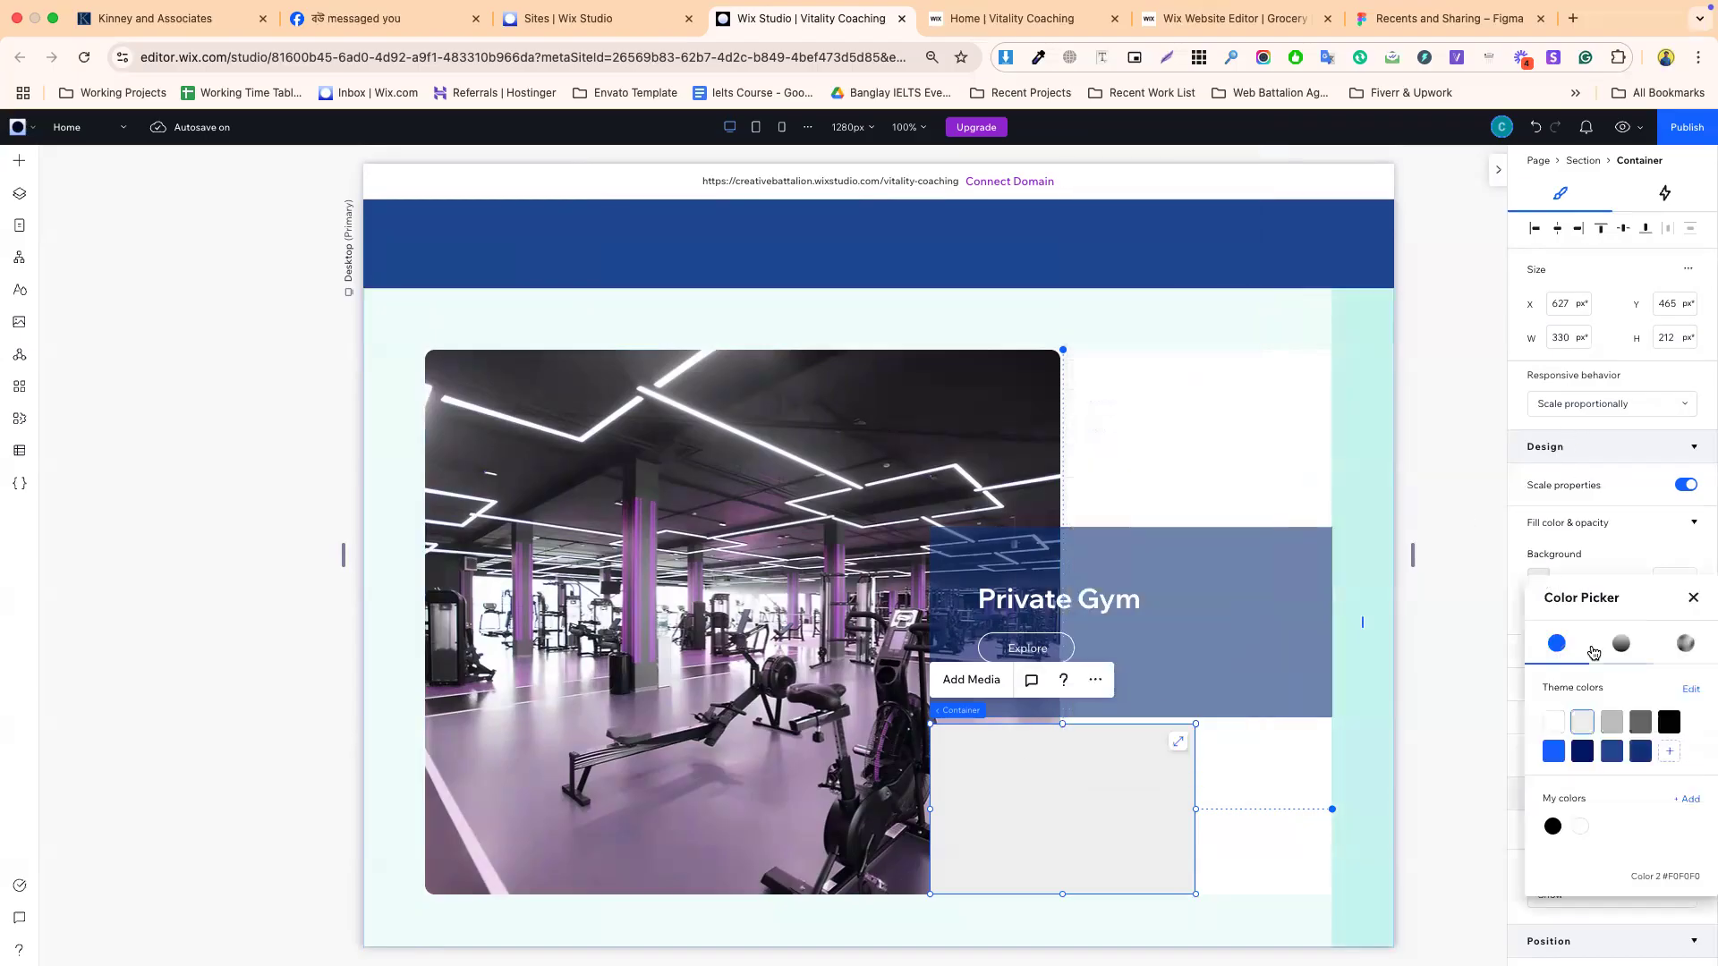
left_click(1582, 752)
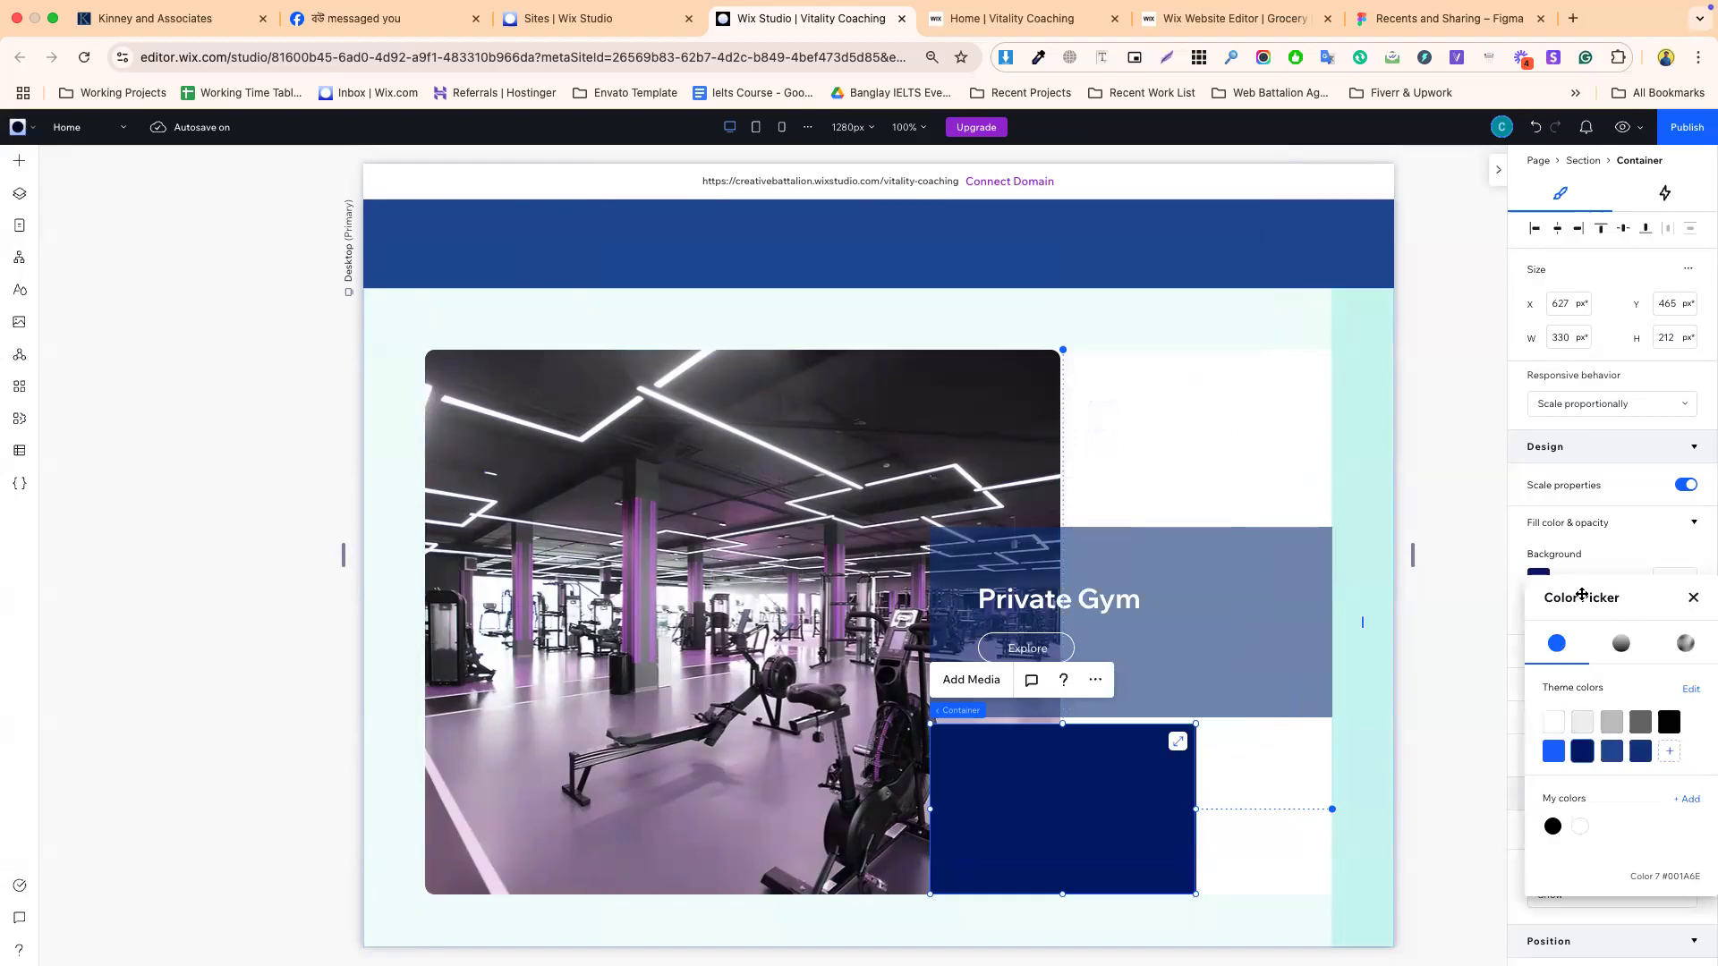
- Set the navy container's fill opacity to 49% and widen it to 499 px, matching the Private Gym panel's far edge
left_click(1582, 566)
left_click(1587, 580)
left_click_drag(1587, 584, 1602, 584)
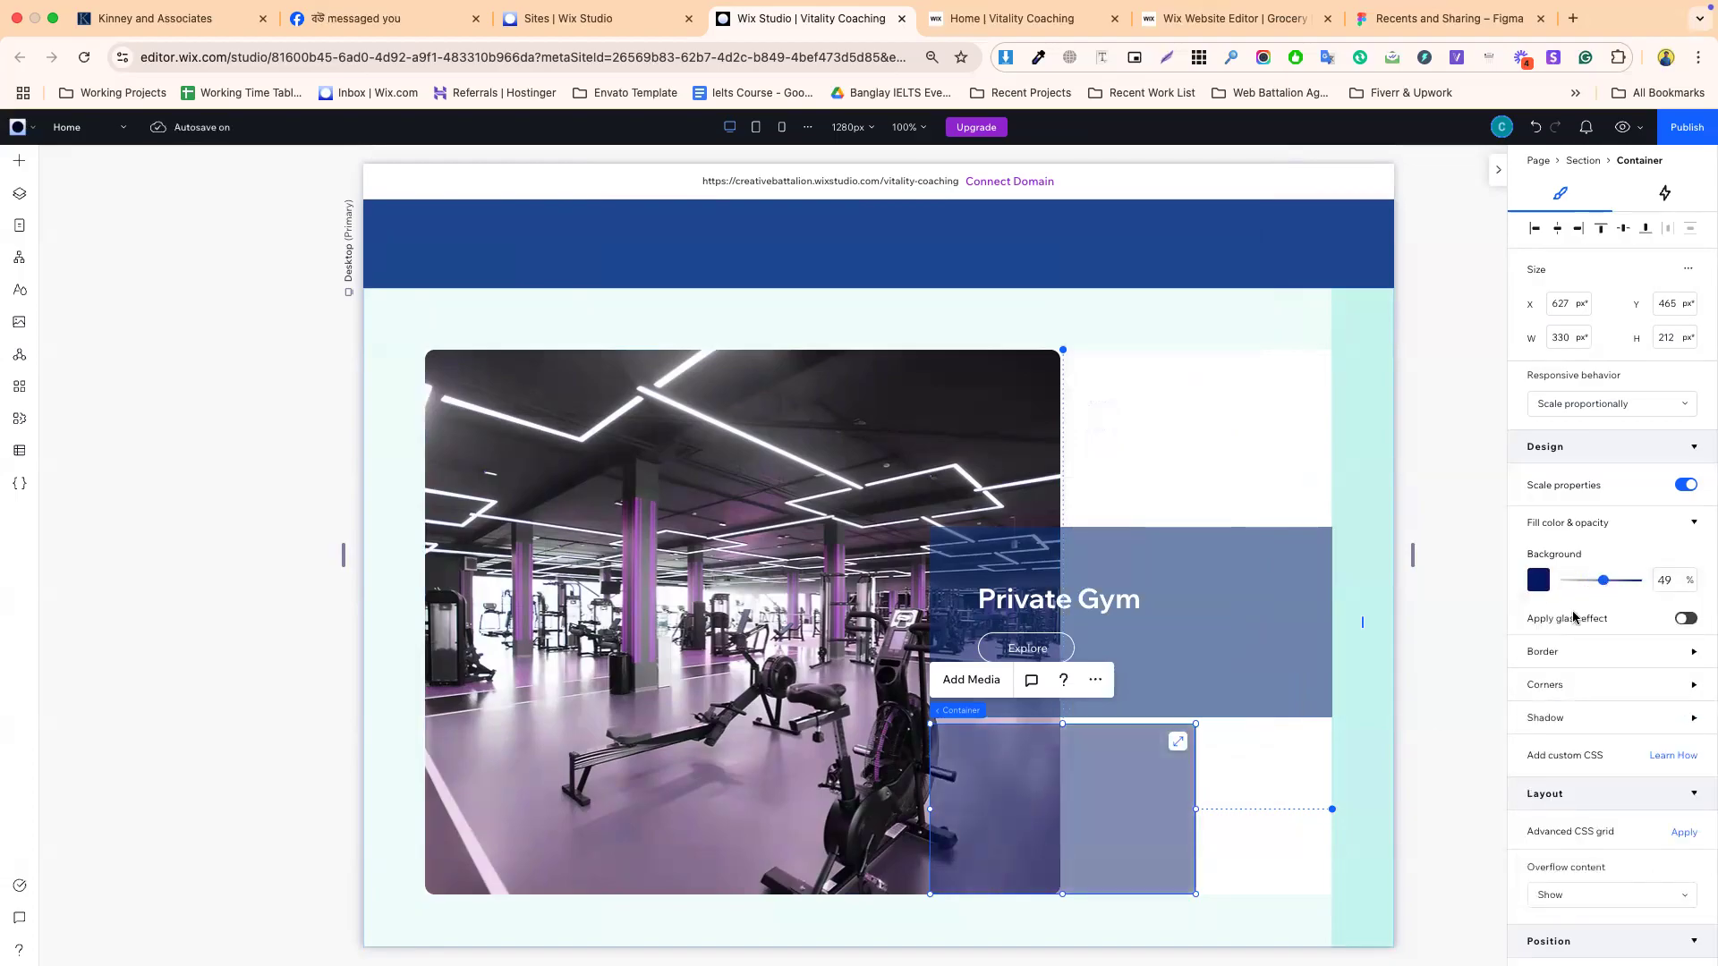
left_click_drag(1196, 809, 1327, 822)
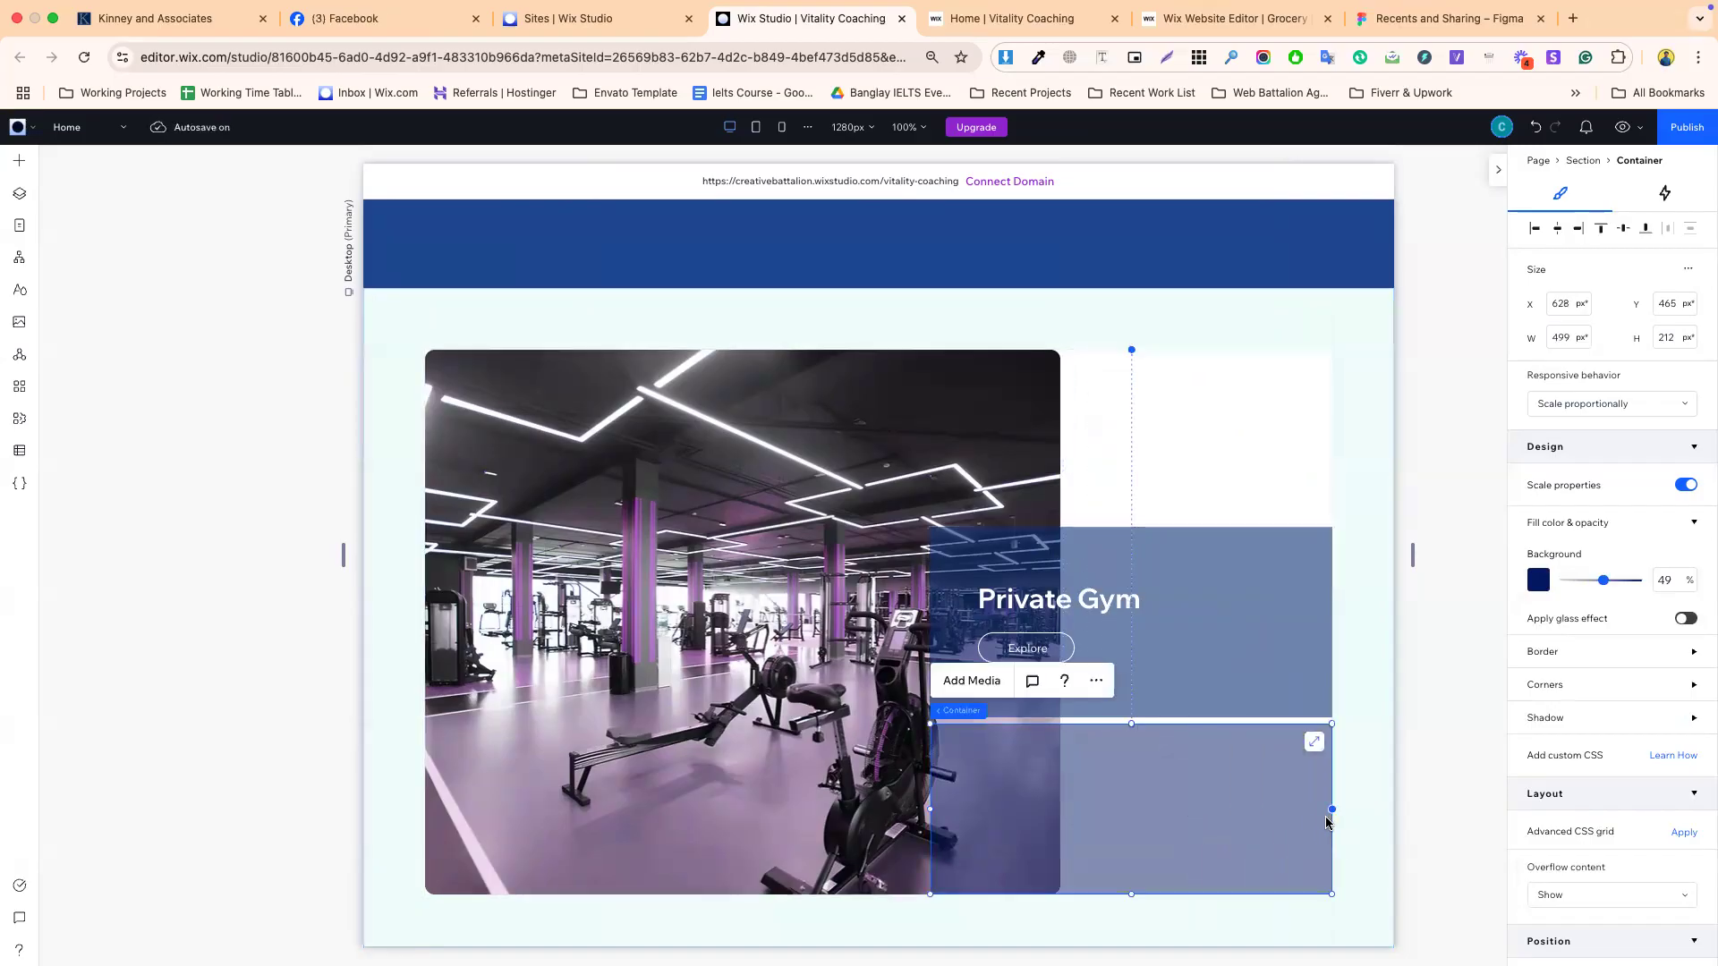
- Delete the semi-transparent container below the Private Gym panel
right_click(1224, 820)
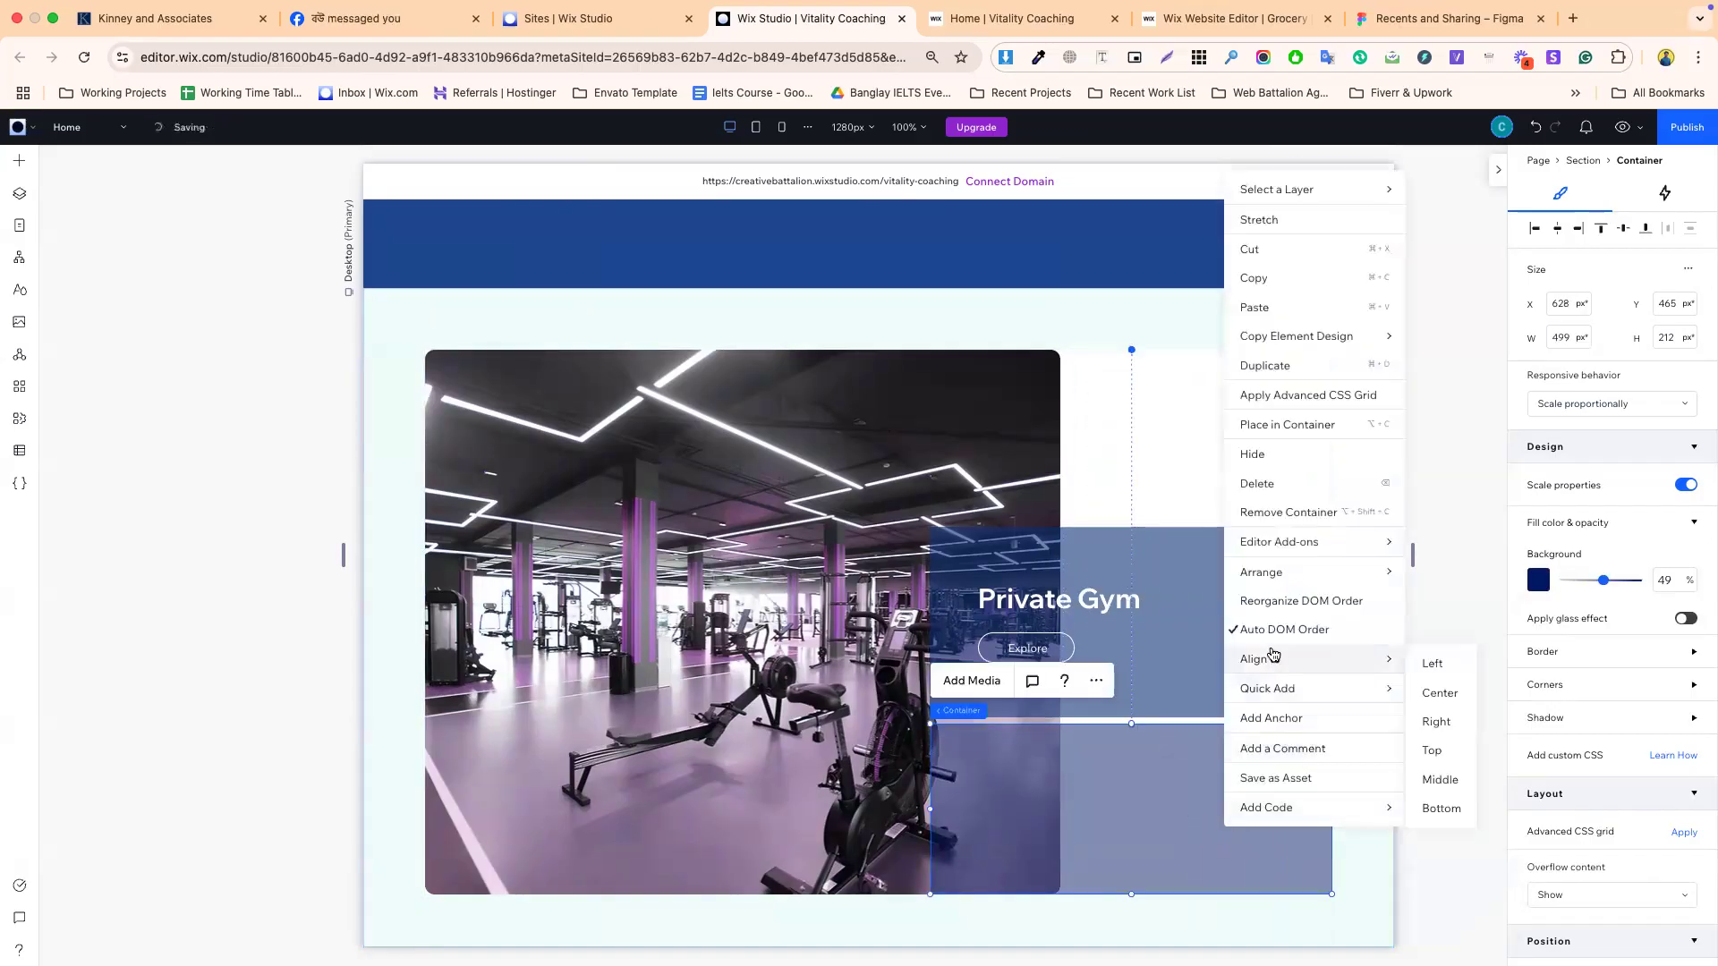
left_click(1248, 488)
left_click(1239, 512)
- Select the testimonials repeater in the section below the gym image to examine its card layout
scroll(993, 612, "down", 6)
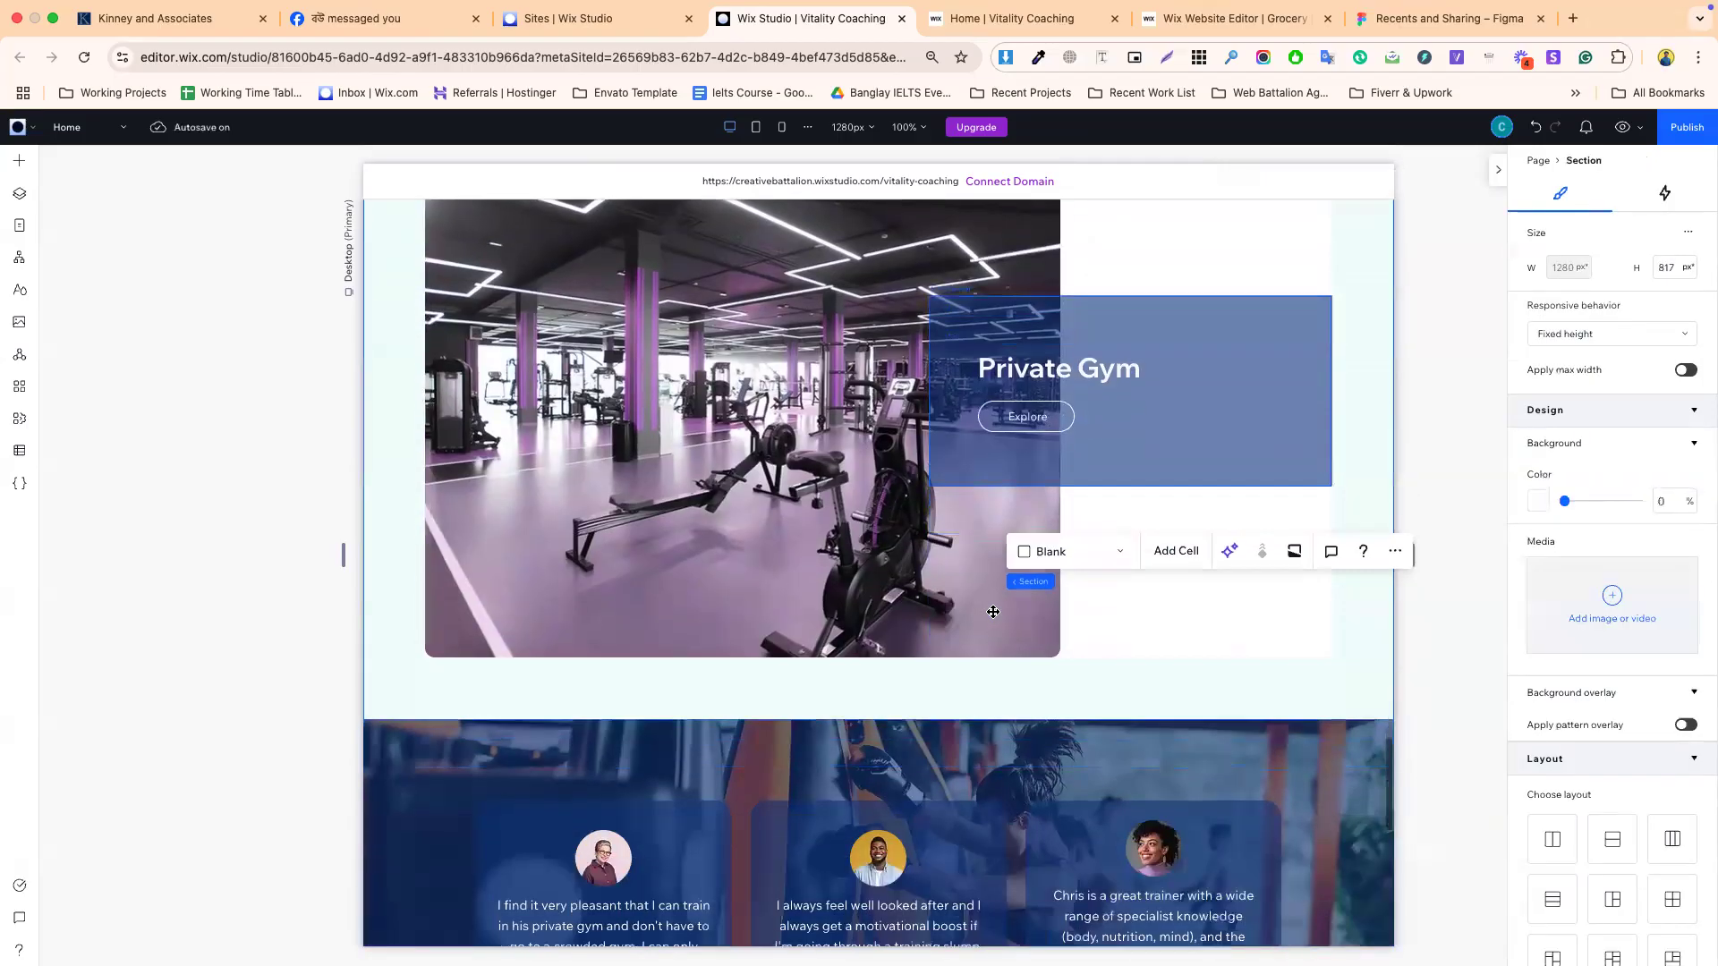
left_click(646, 662)
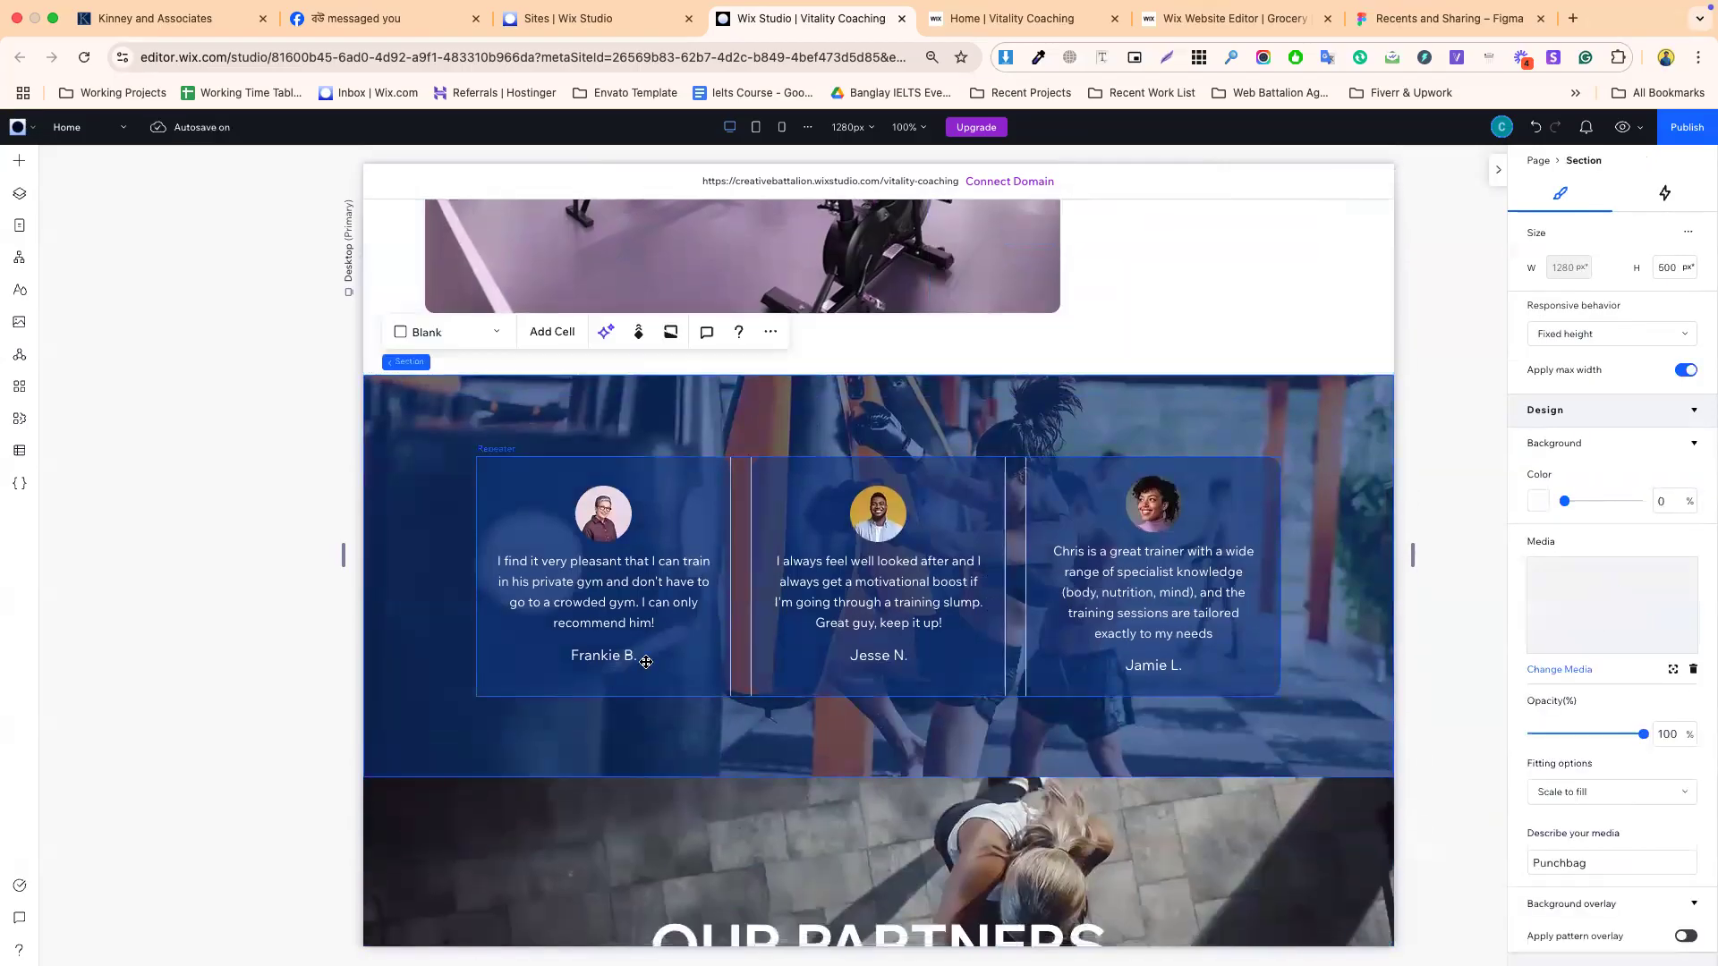
left_click(703, 527)
left_click(644, 517)
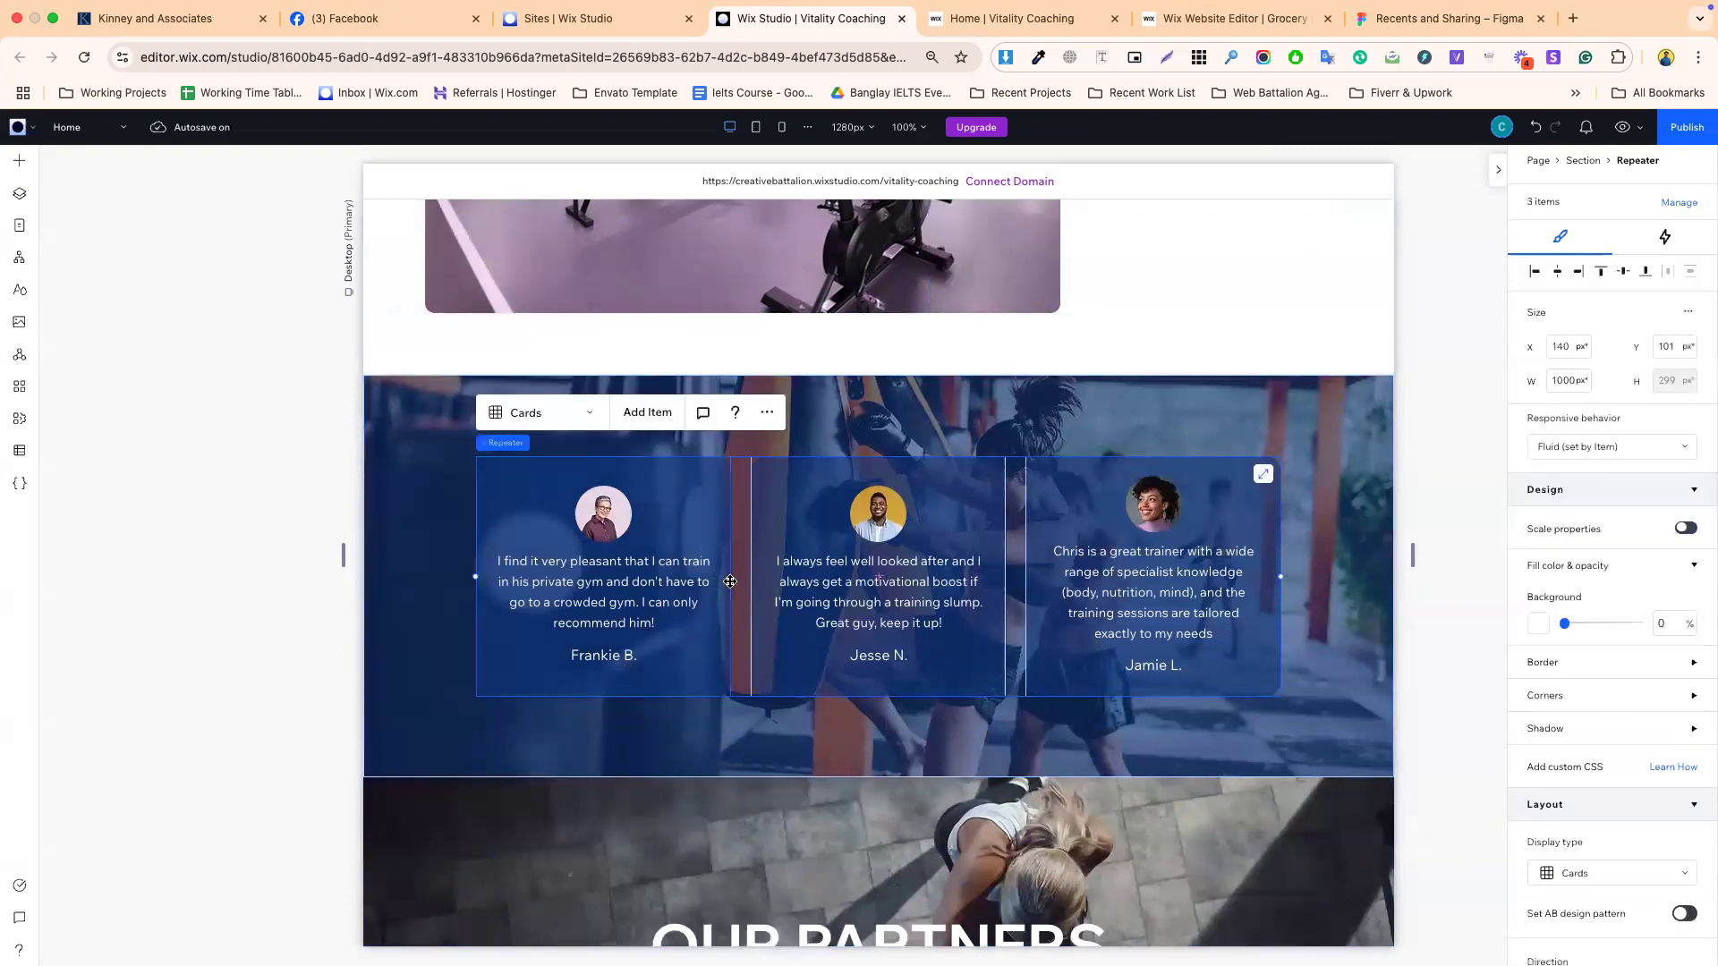
- Browse the elements available to add, including wireframes, empty containers, section grids, slideshow repeaters and repeaters
left_click(19, 160)
left_click(108, 286)
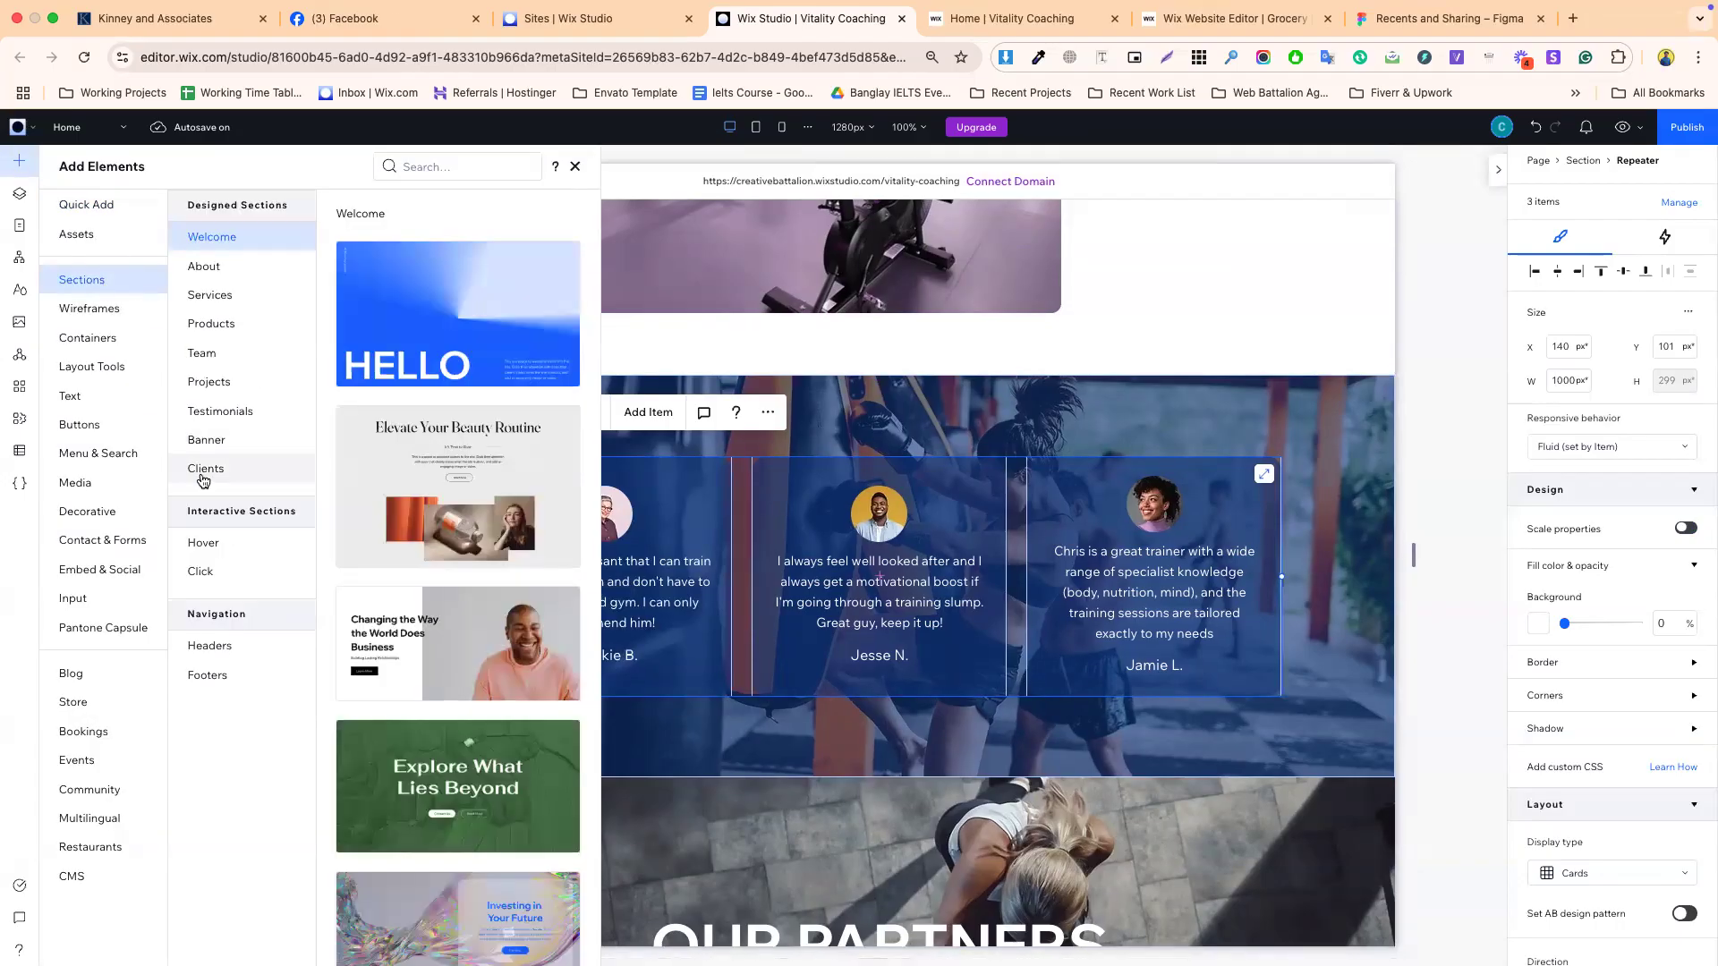
left_click(103, 309)
left_click(94, 340)
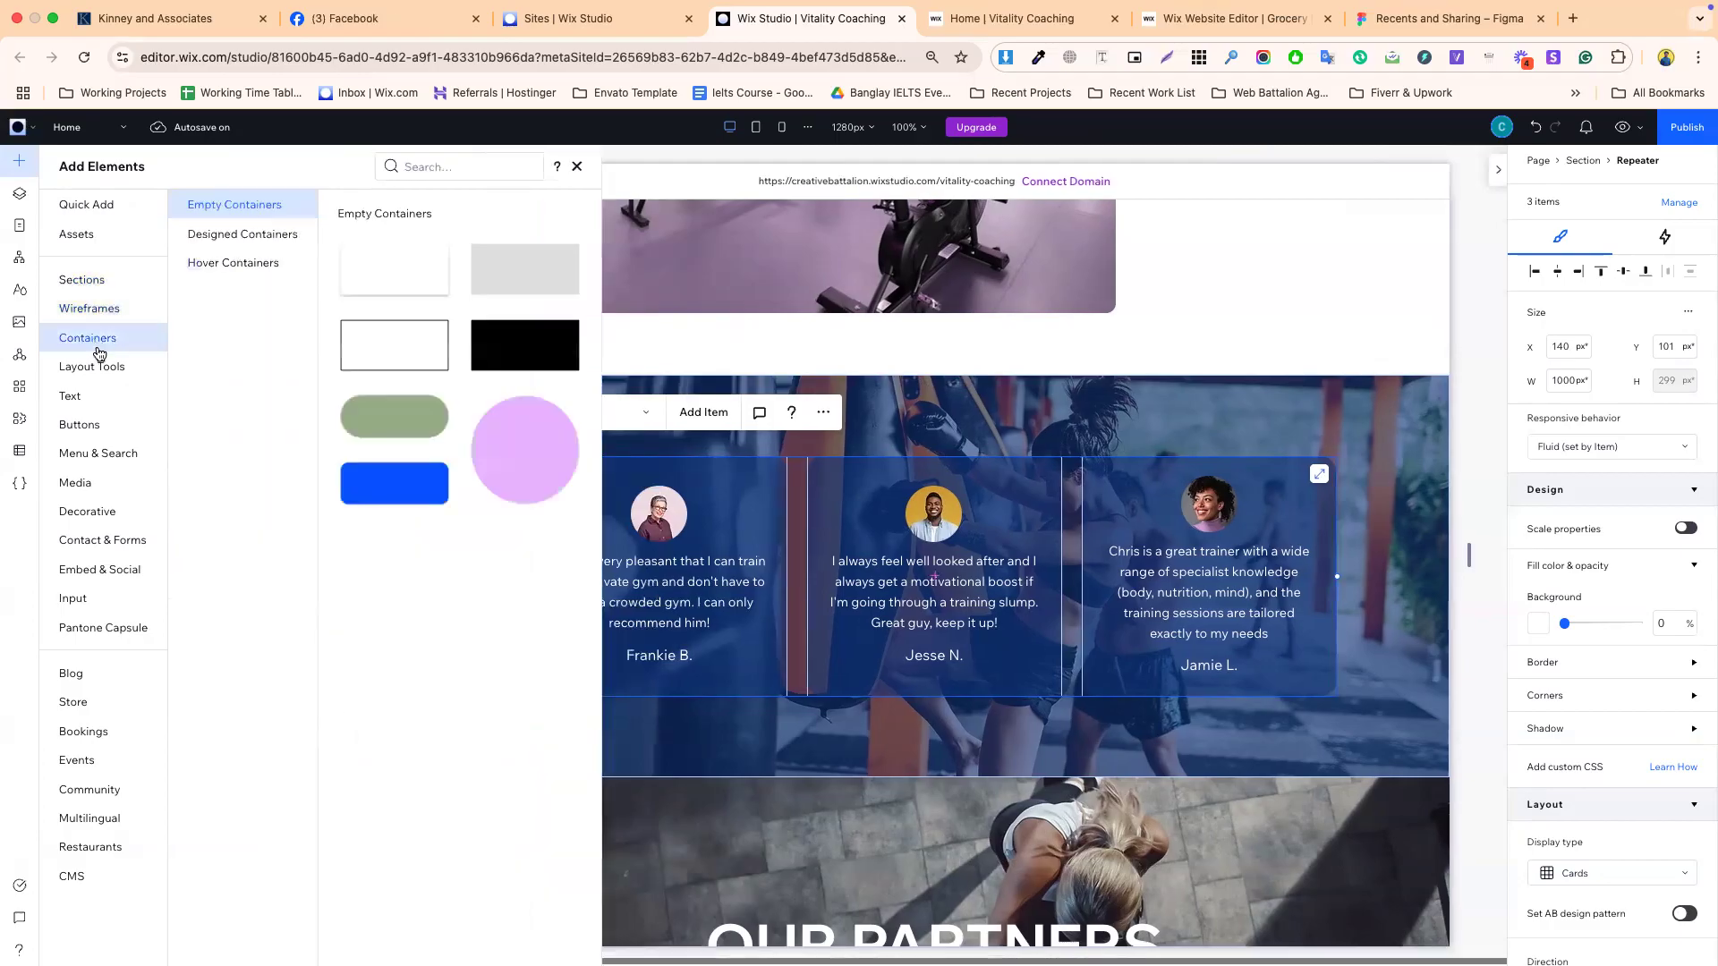
left_click(100, 365)
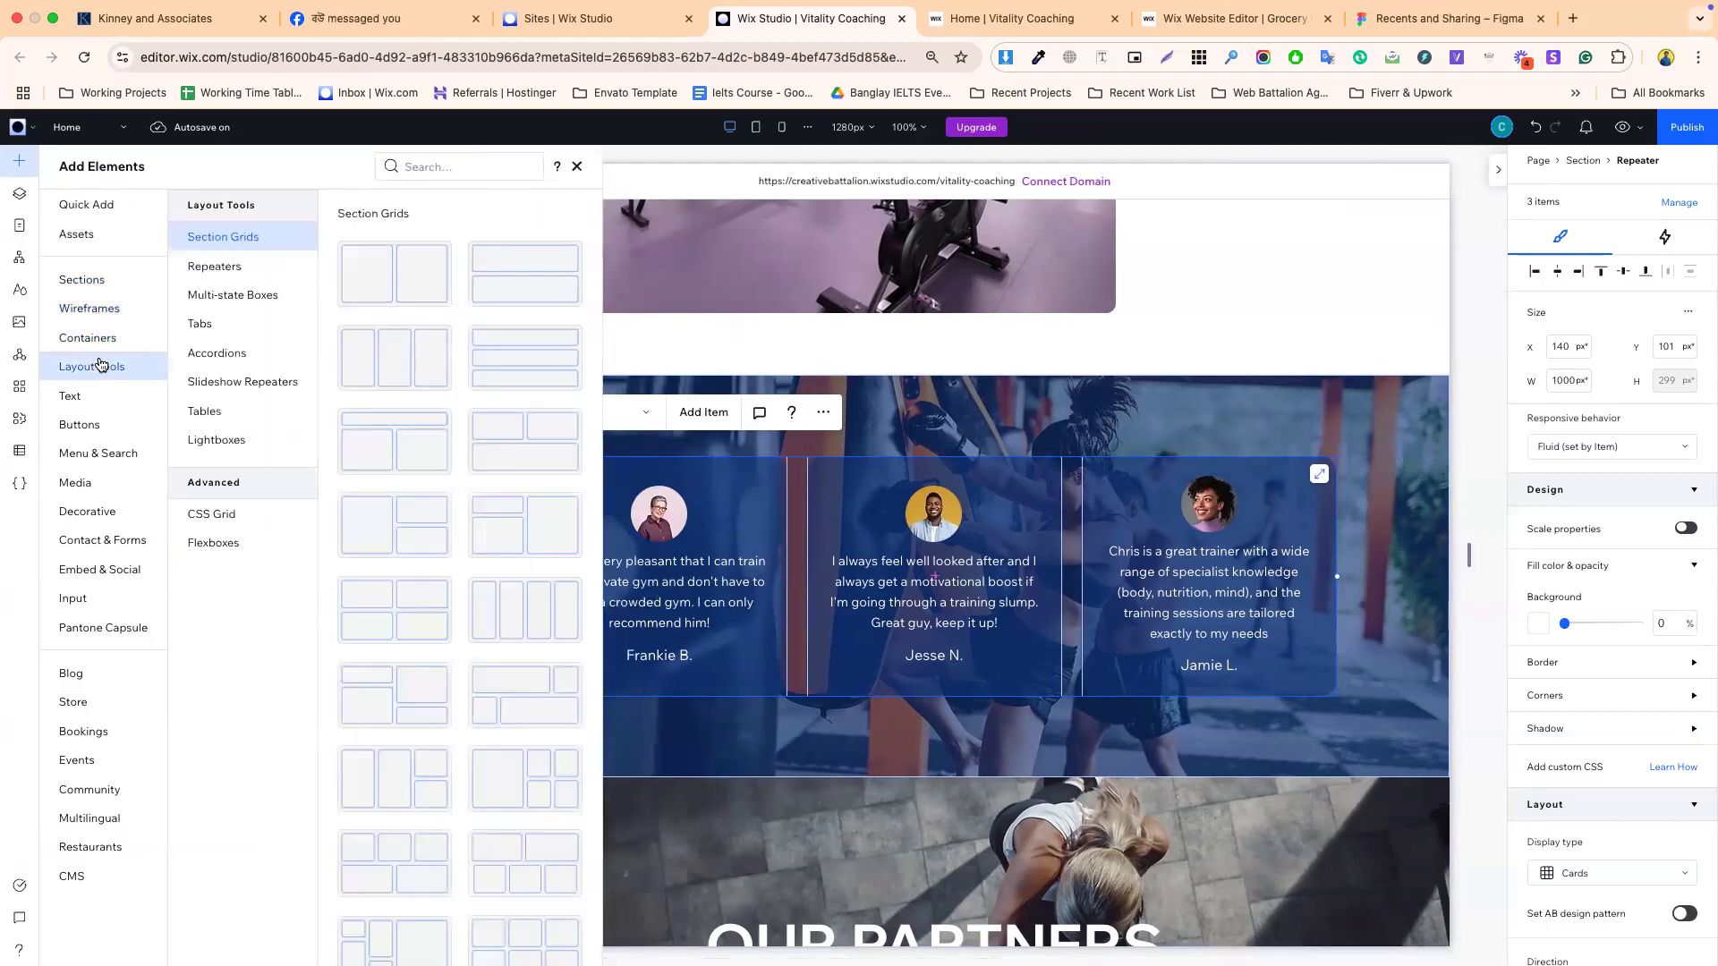
left_click(216, 387)
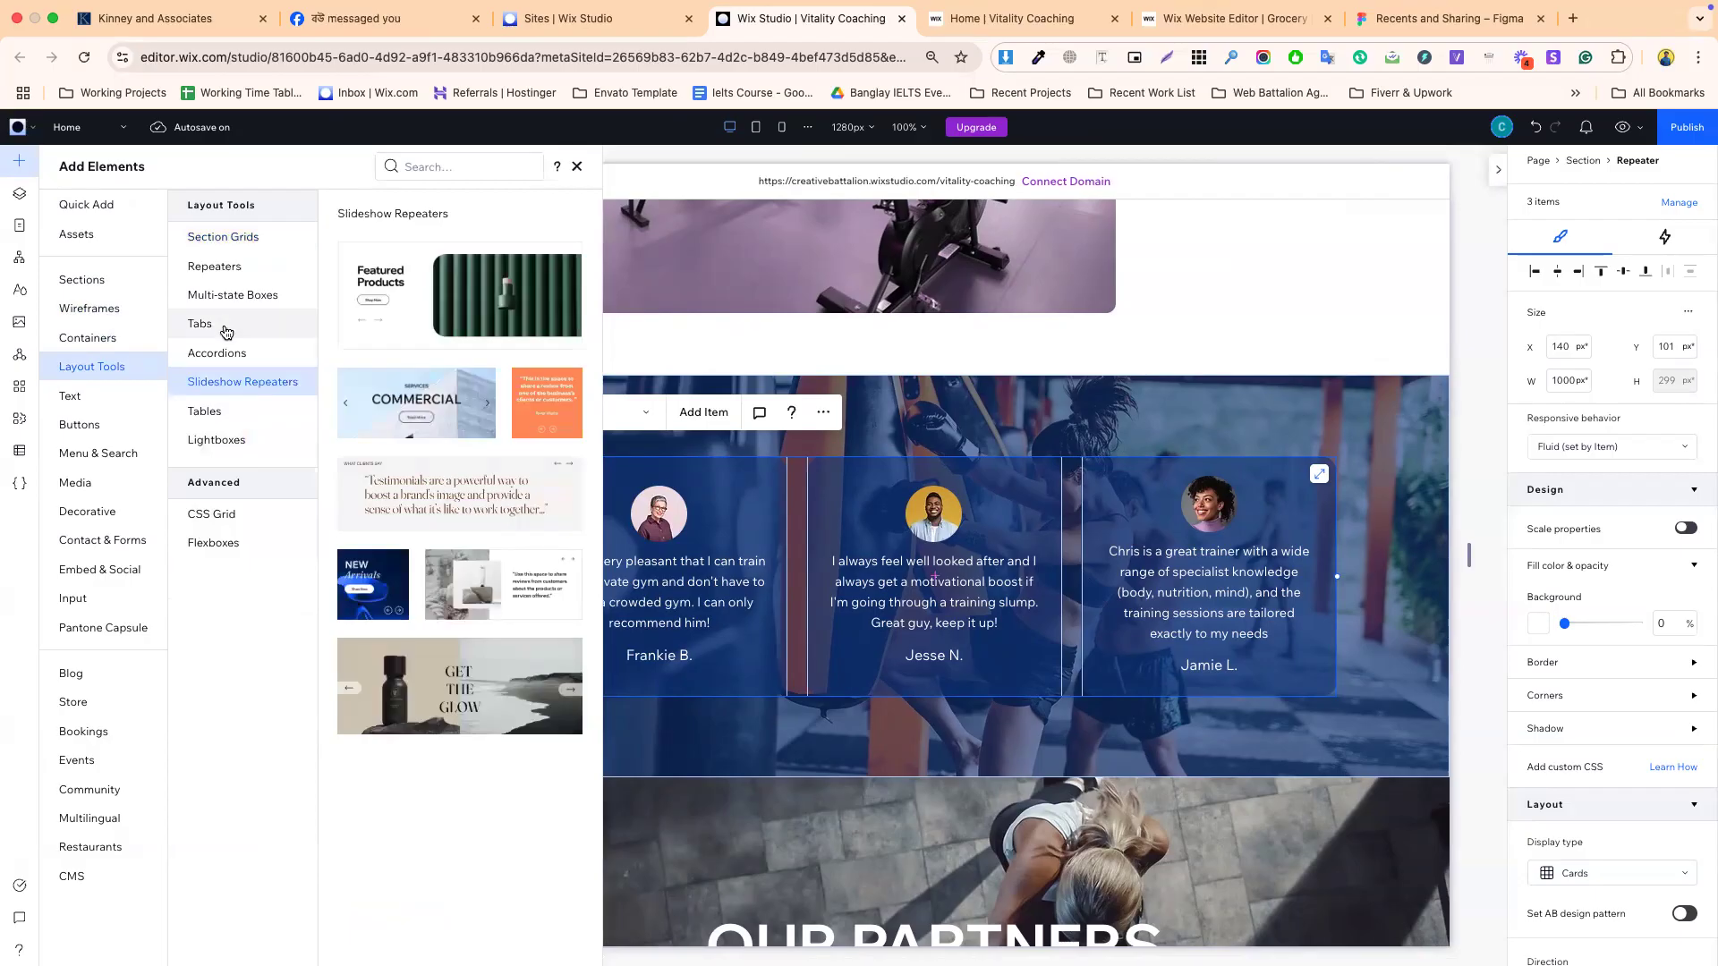
left_click(209, 270)
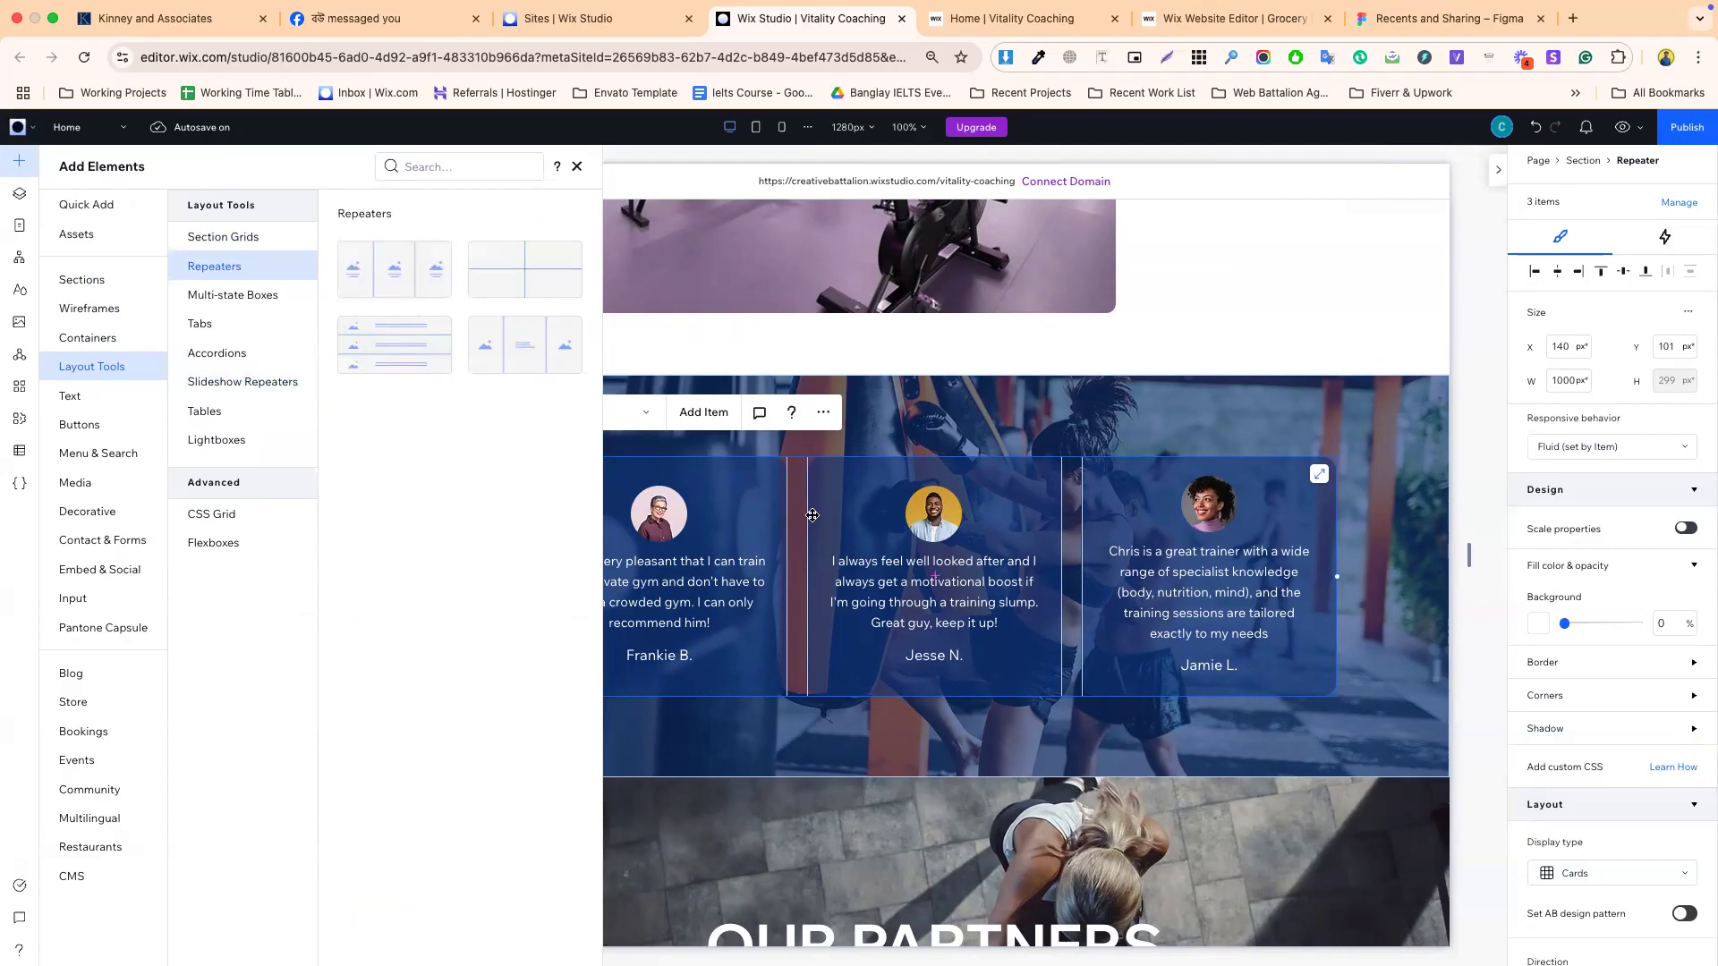
left_click(973, 448)
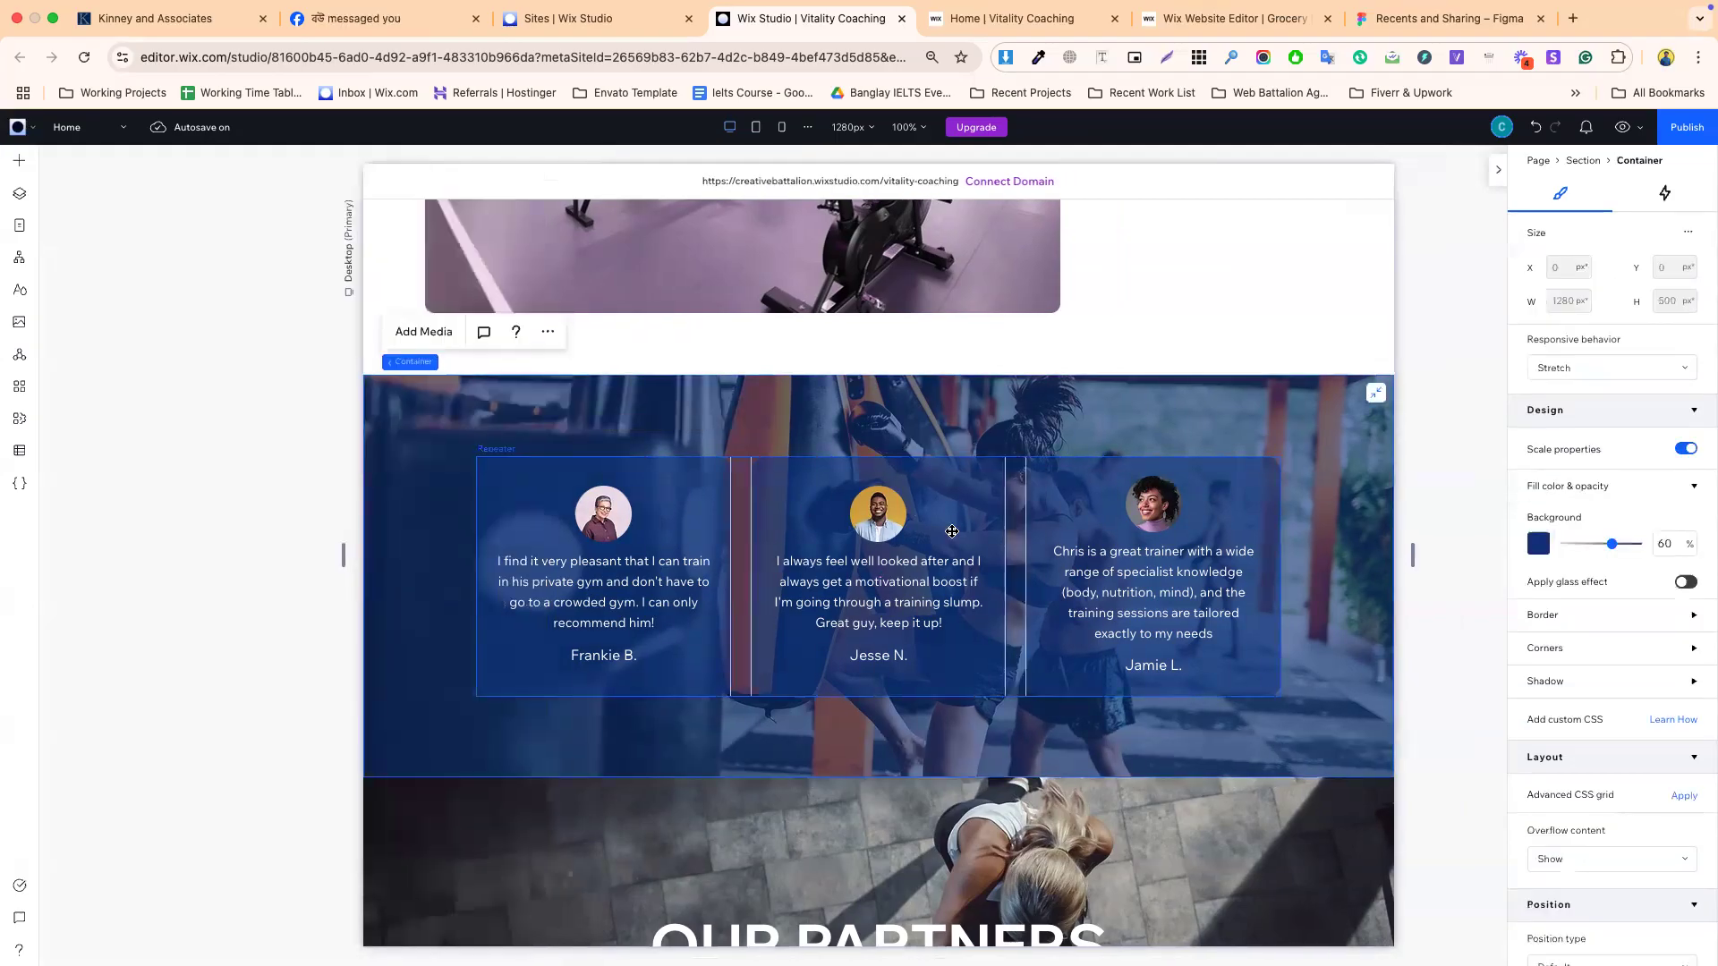
- Inspect the Our Partners section and the individual items of its partner logo repeater
scroll(917, 618, "down", 5)
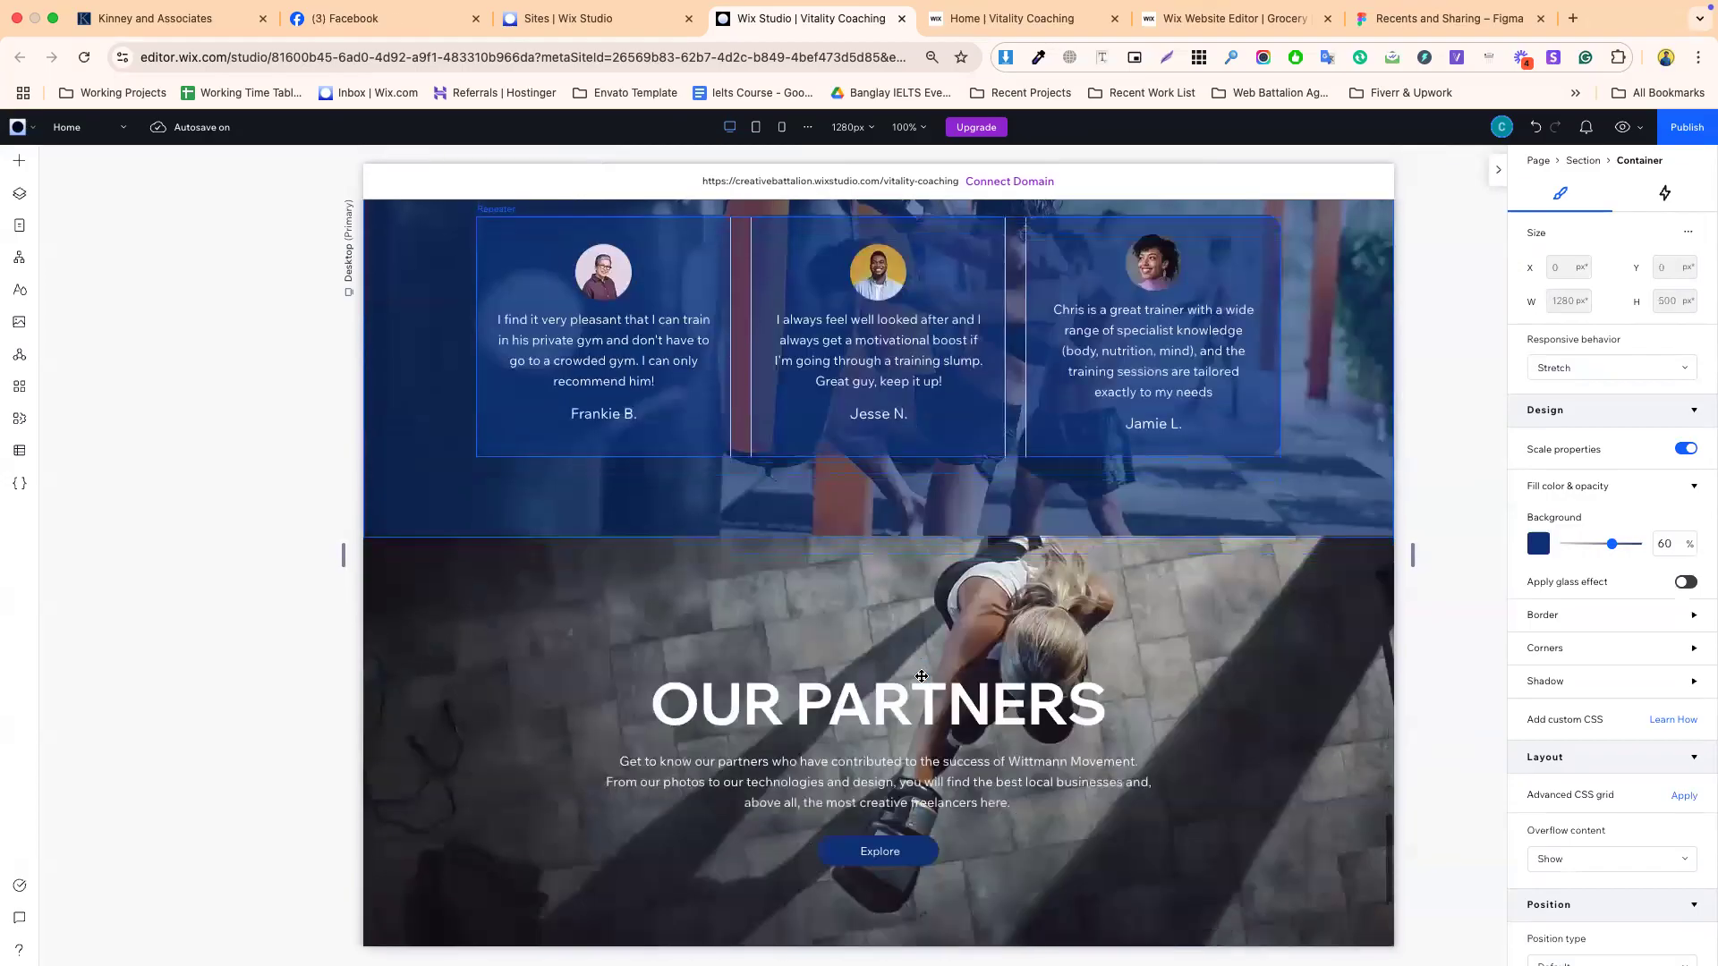
scroll(976, 559, "down", 2)
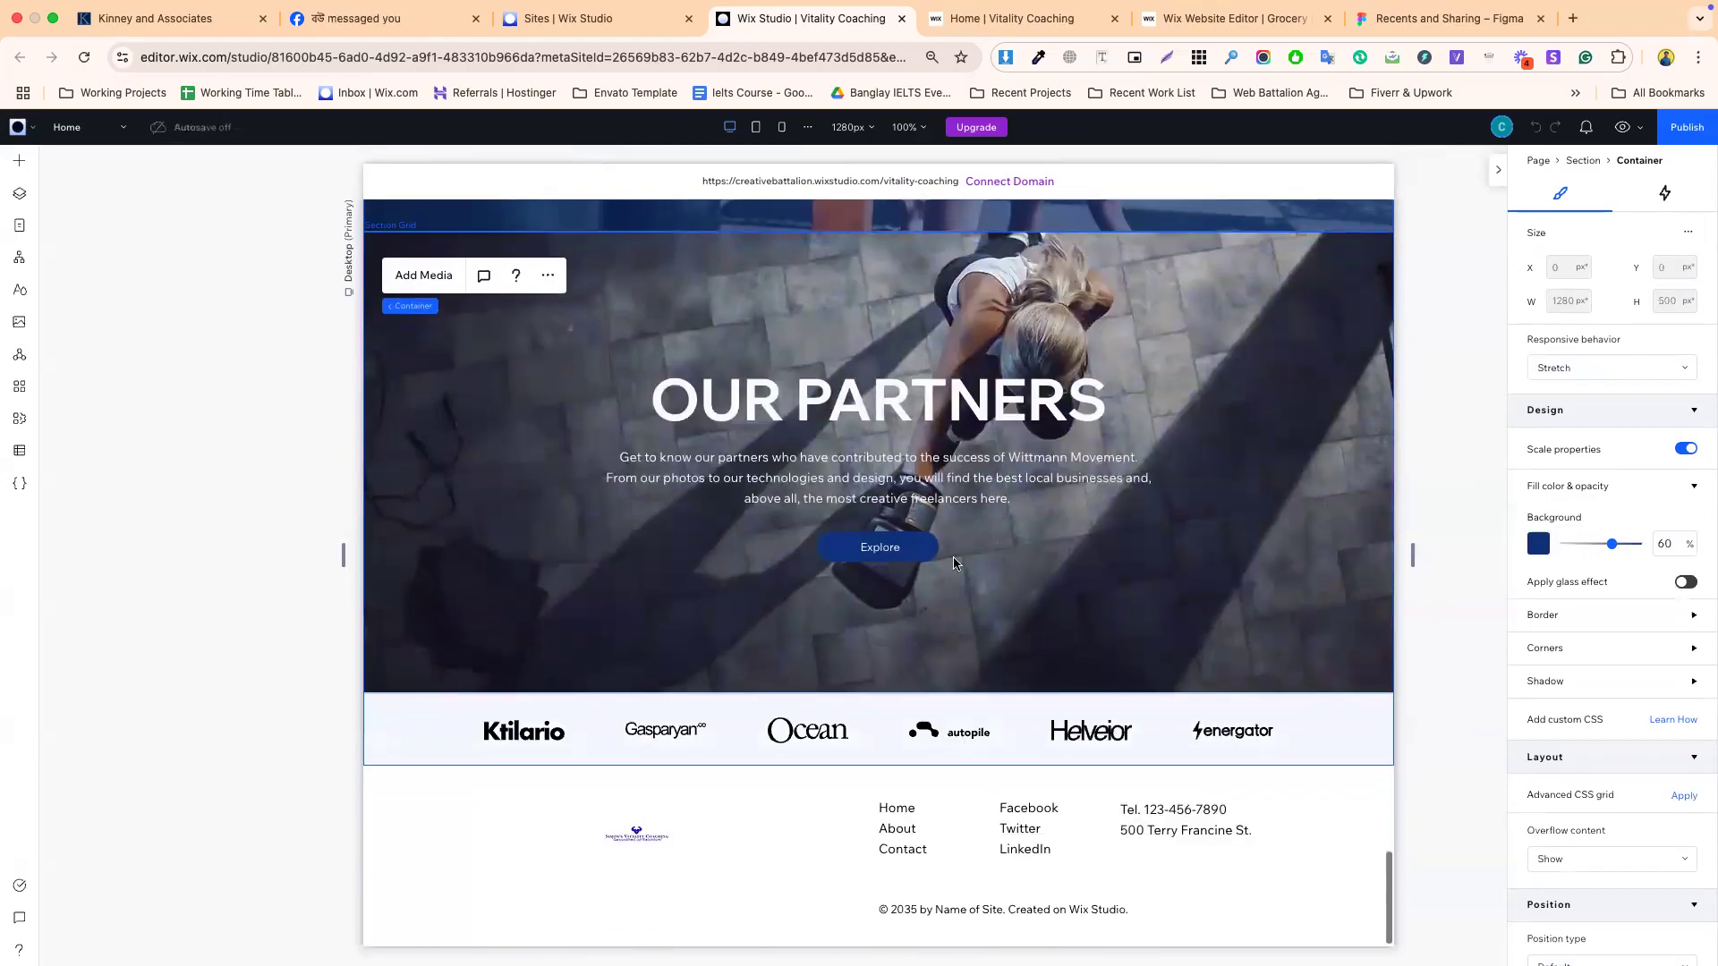
left_click(941, 441)
left_click(718, 714)
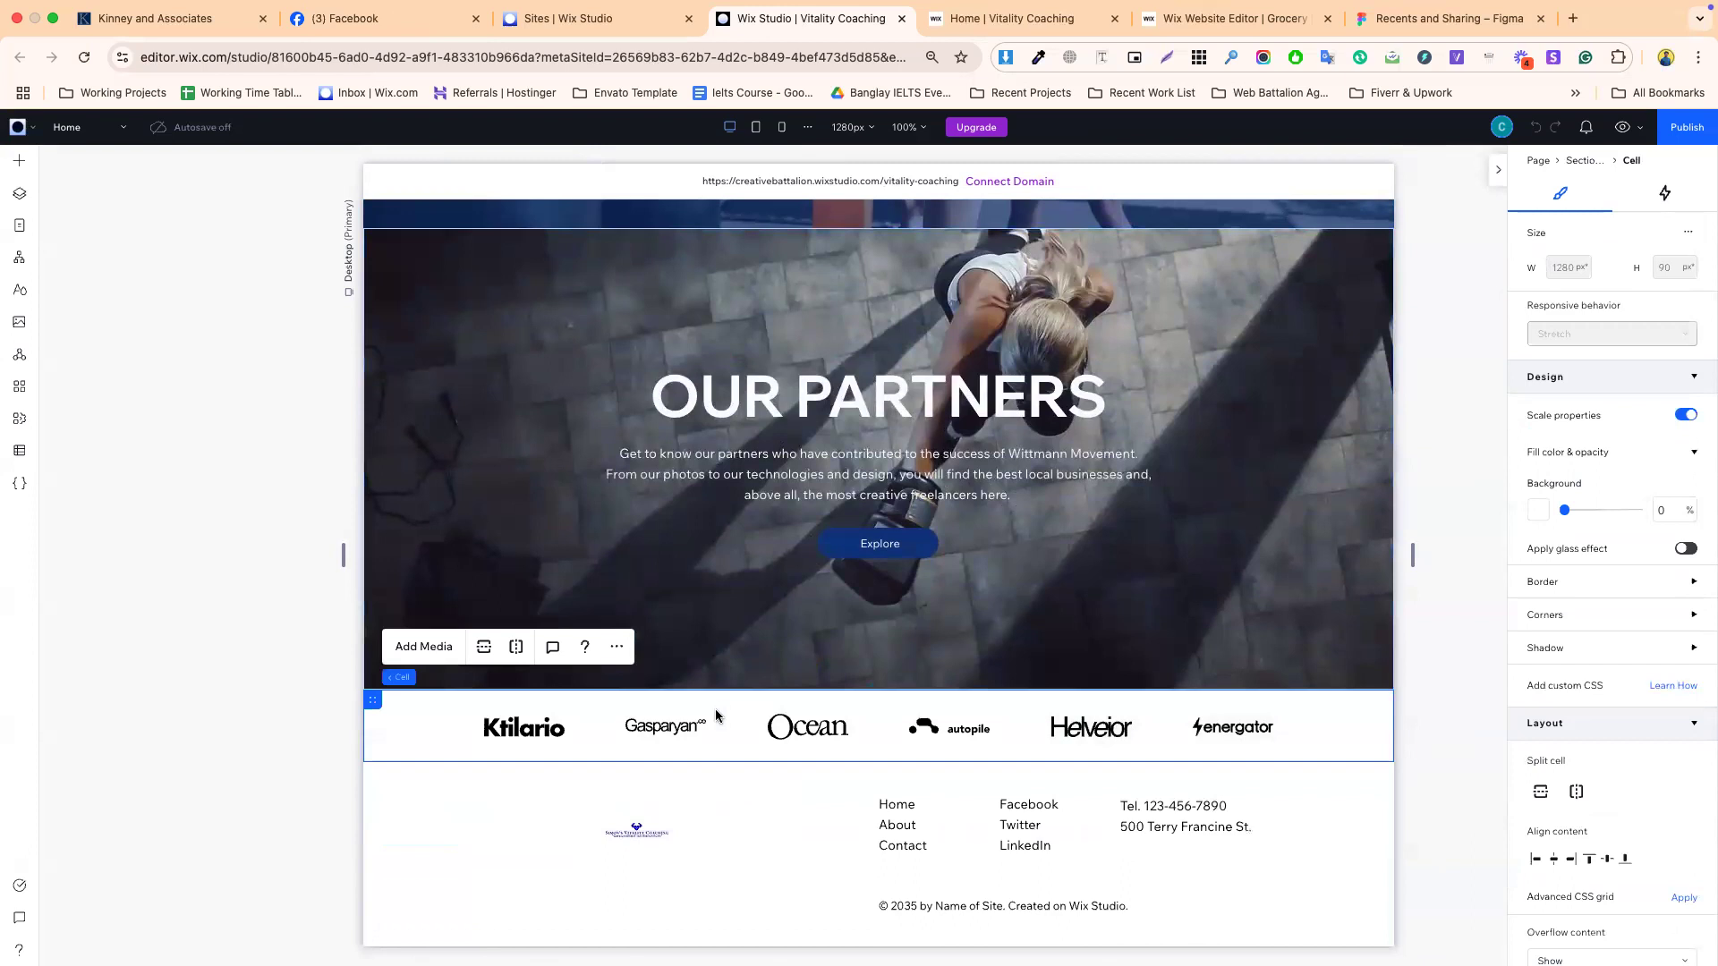
left_click(653, 732)
left_click(484, 734)
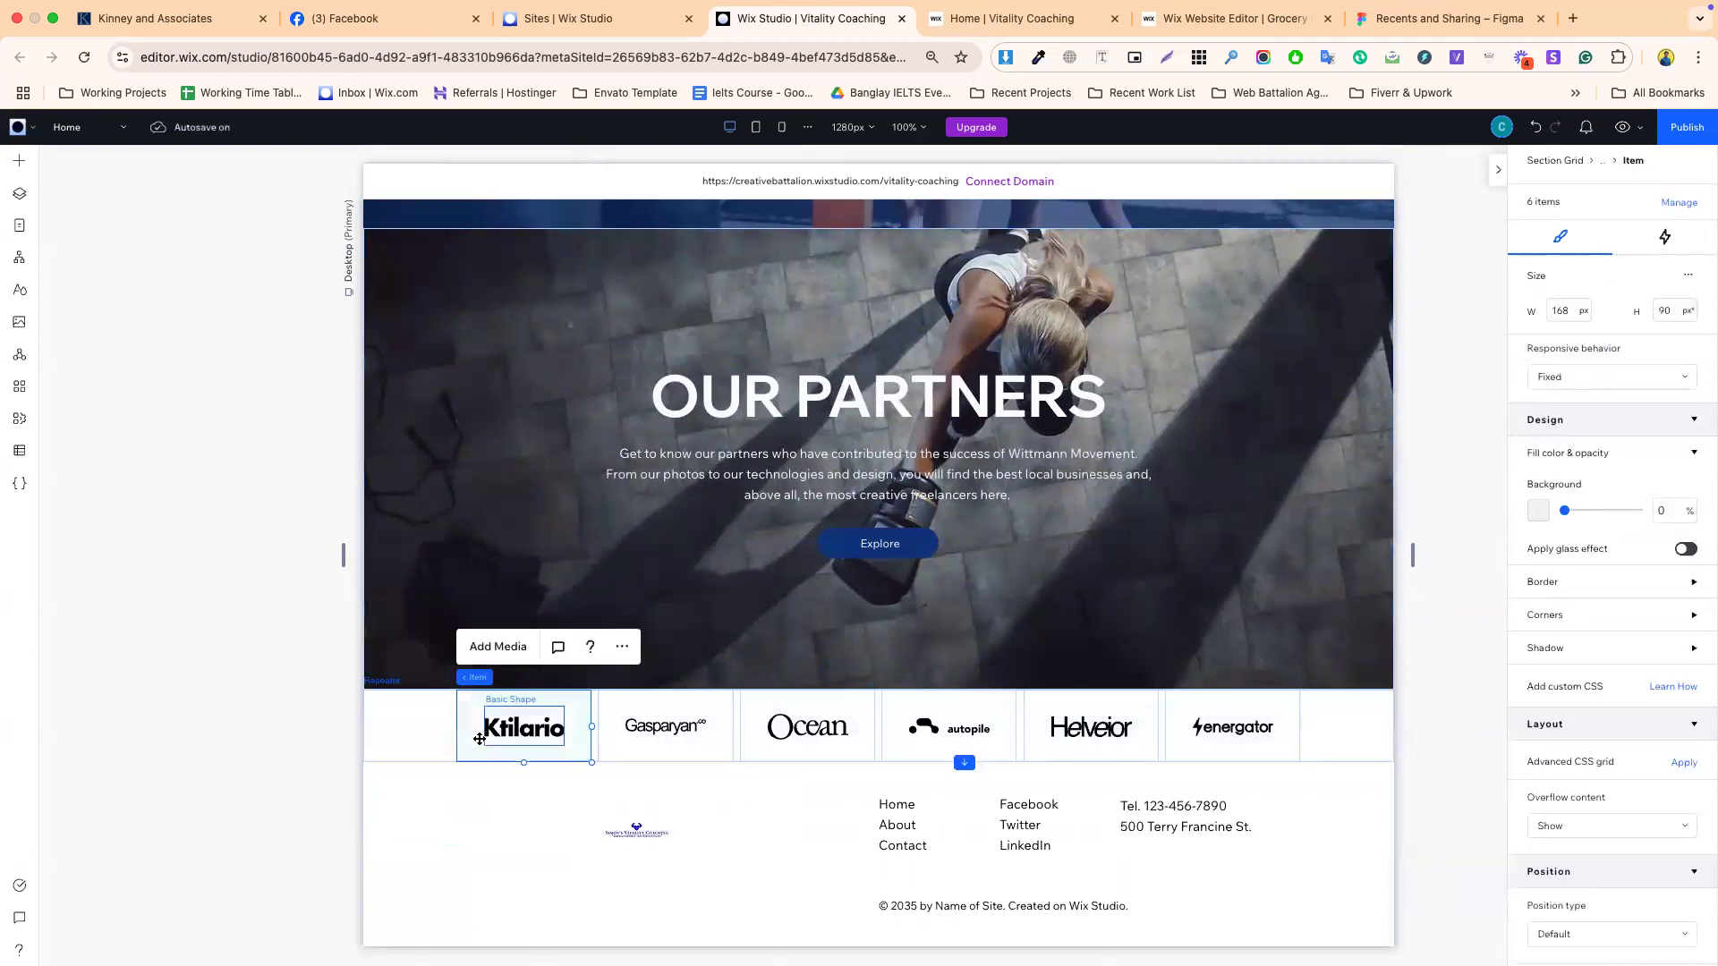
left_click(433, 740)
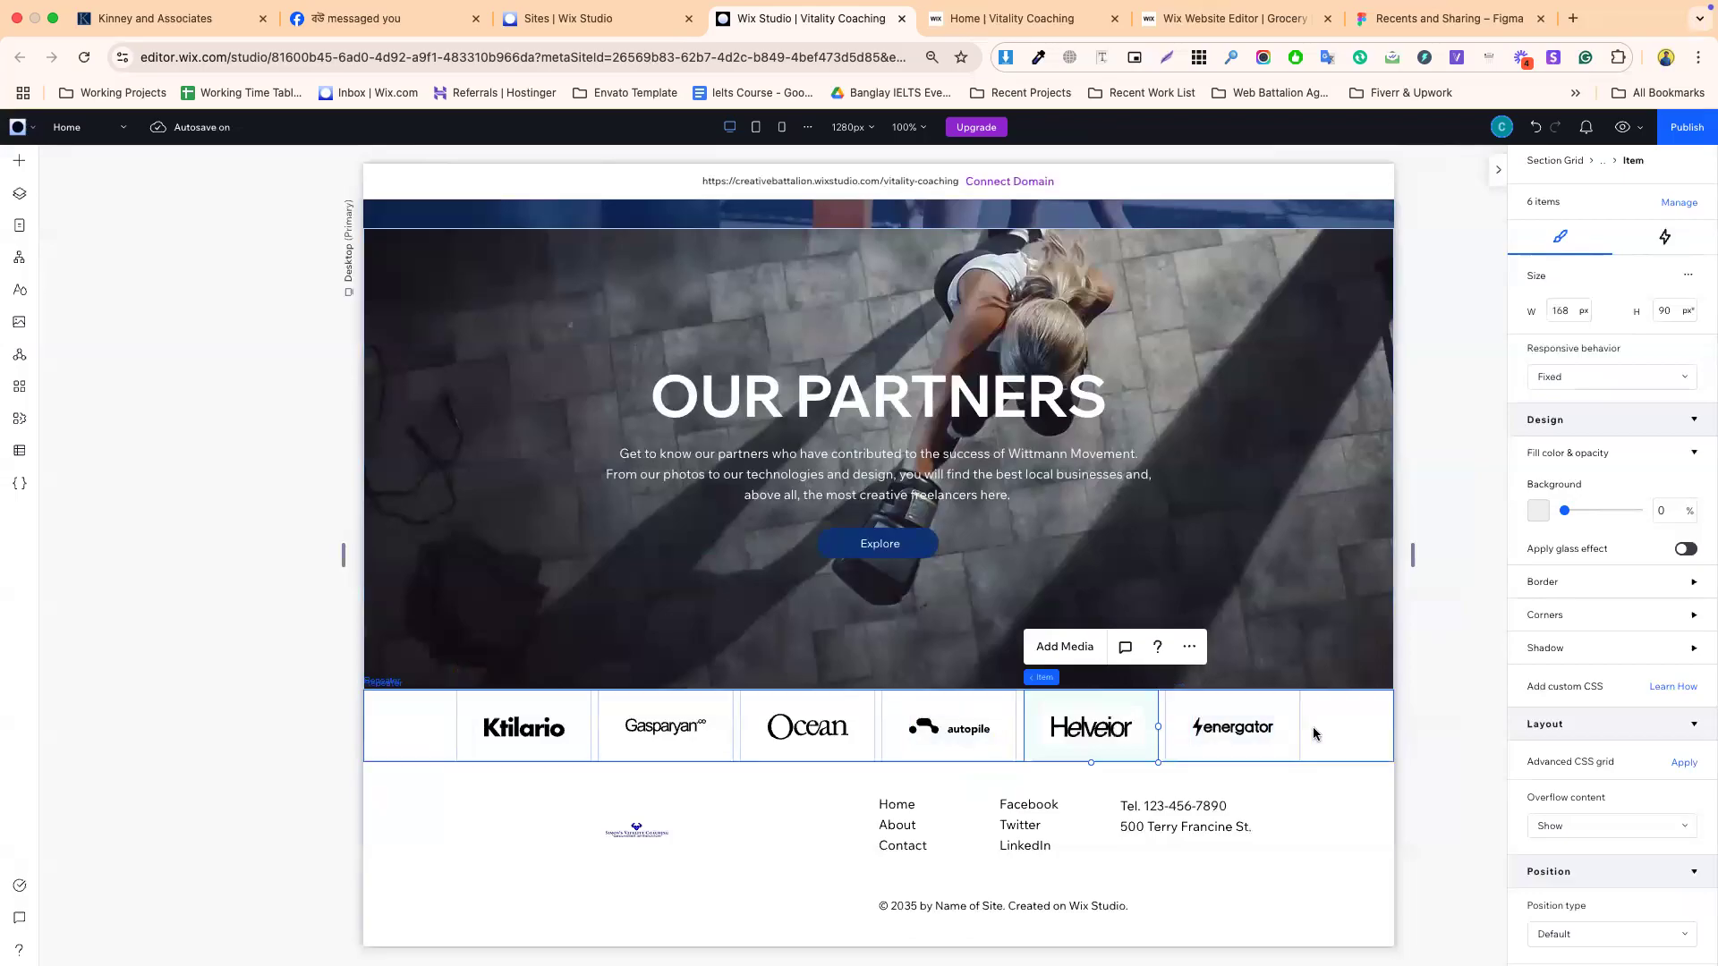
- Review the homepage's sections from the footer up to the hero, then back through the Vision section
left_click(1052, 841)
scroll(1056, 779, "up", 10)
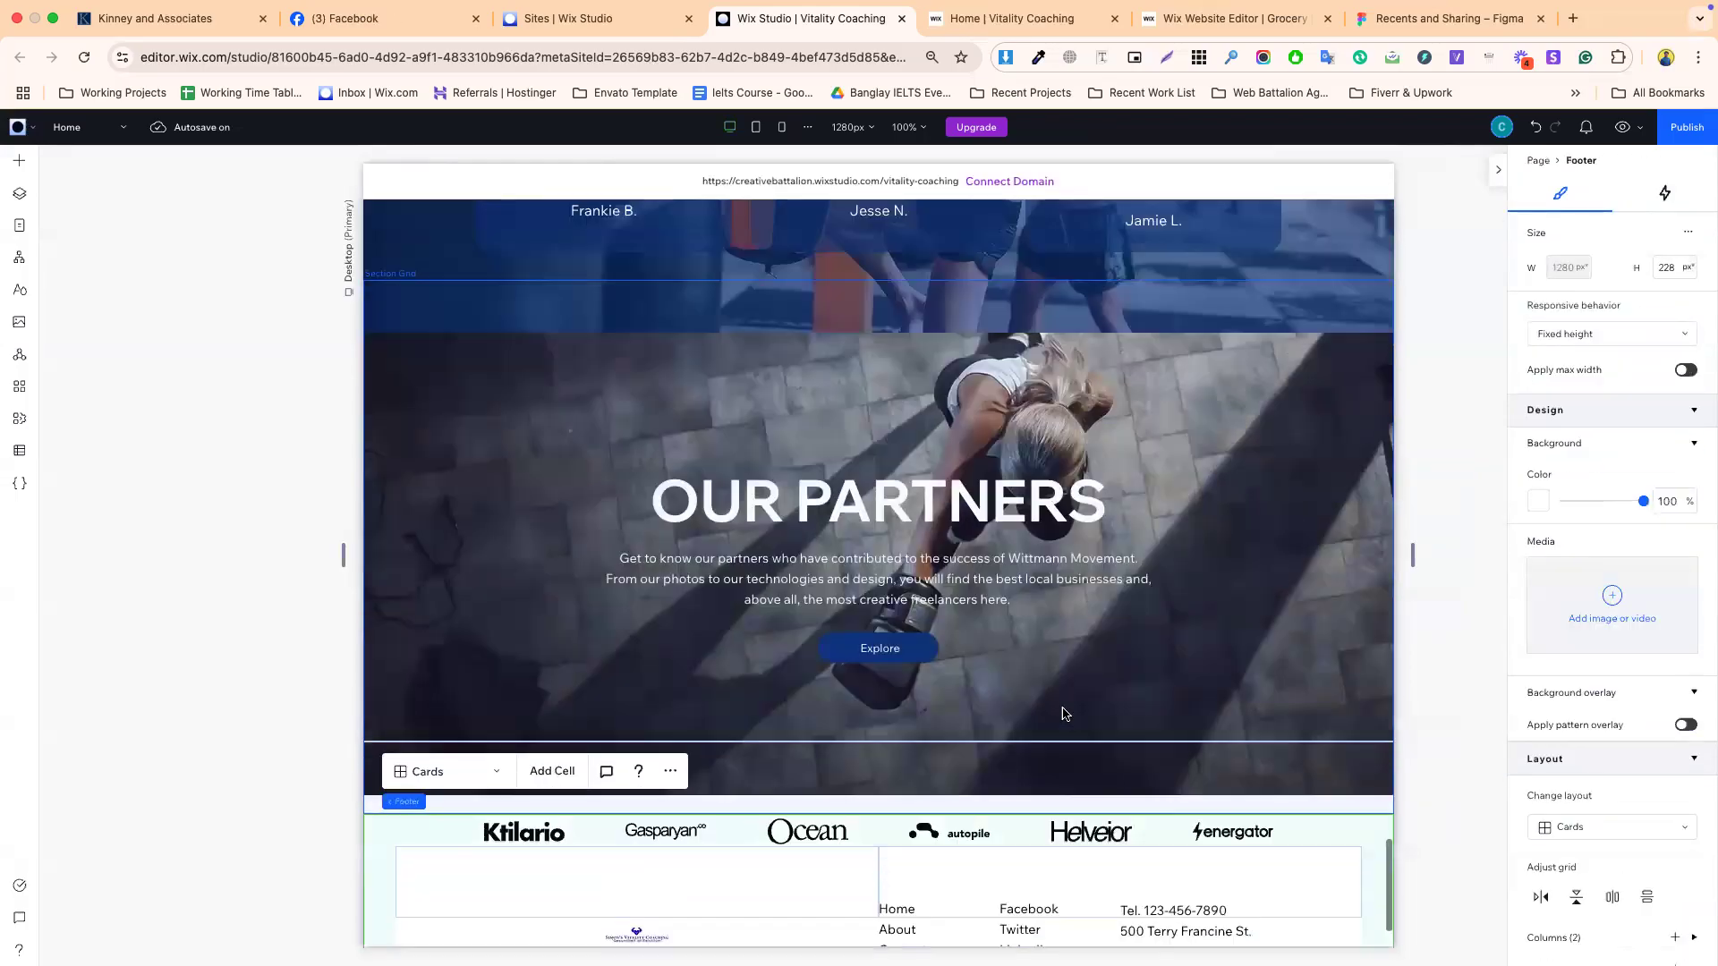
scroll(1062, 713, "up", 10)
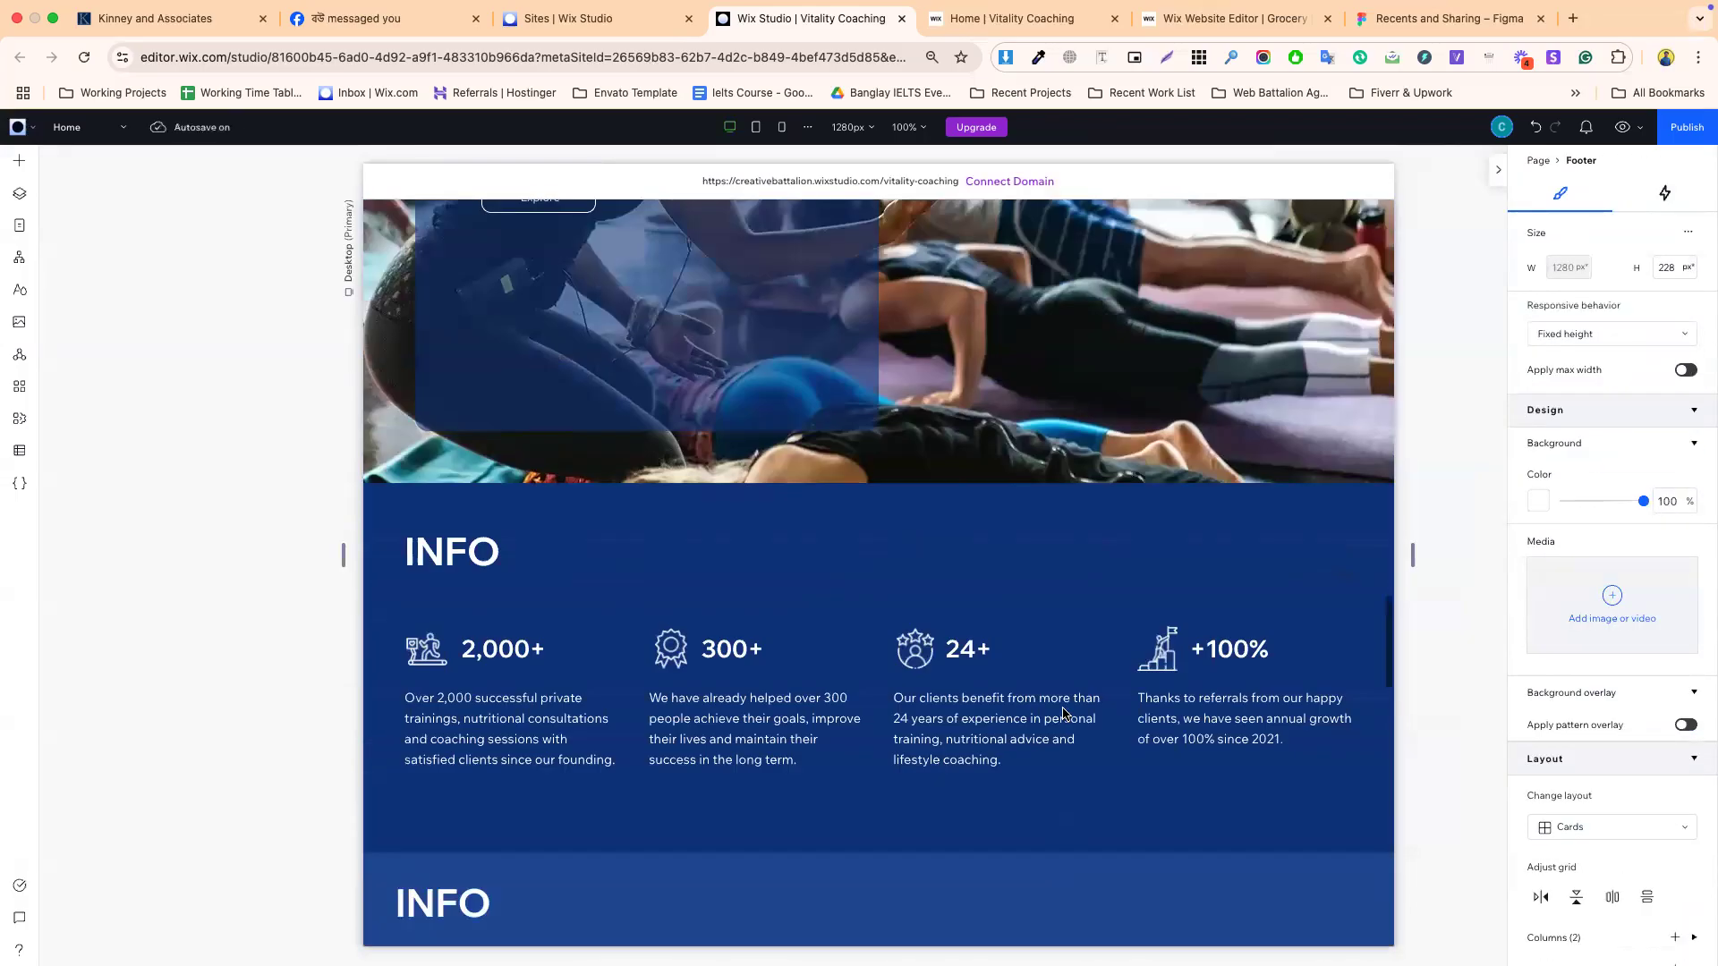
scroll(1063, 713, "down", 4)
scroll(1065, 713, "down", 5)
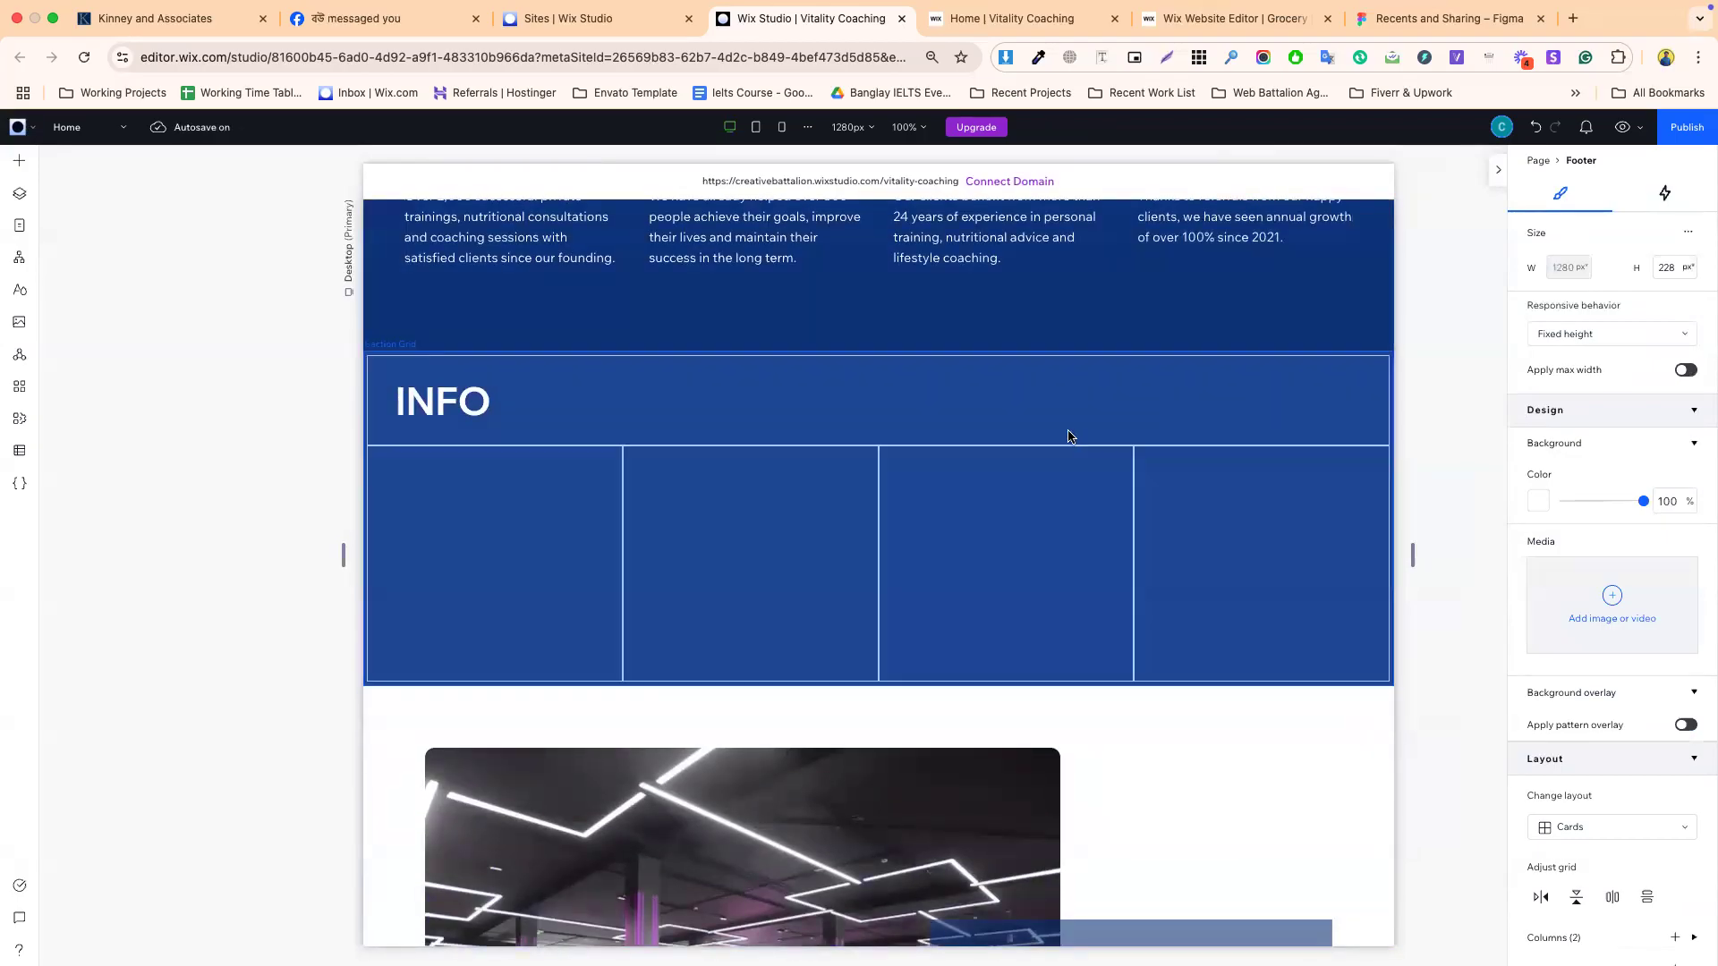
scroll(1071, 435, "up", 4)
scroll(1071, 435, "up", 15)
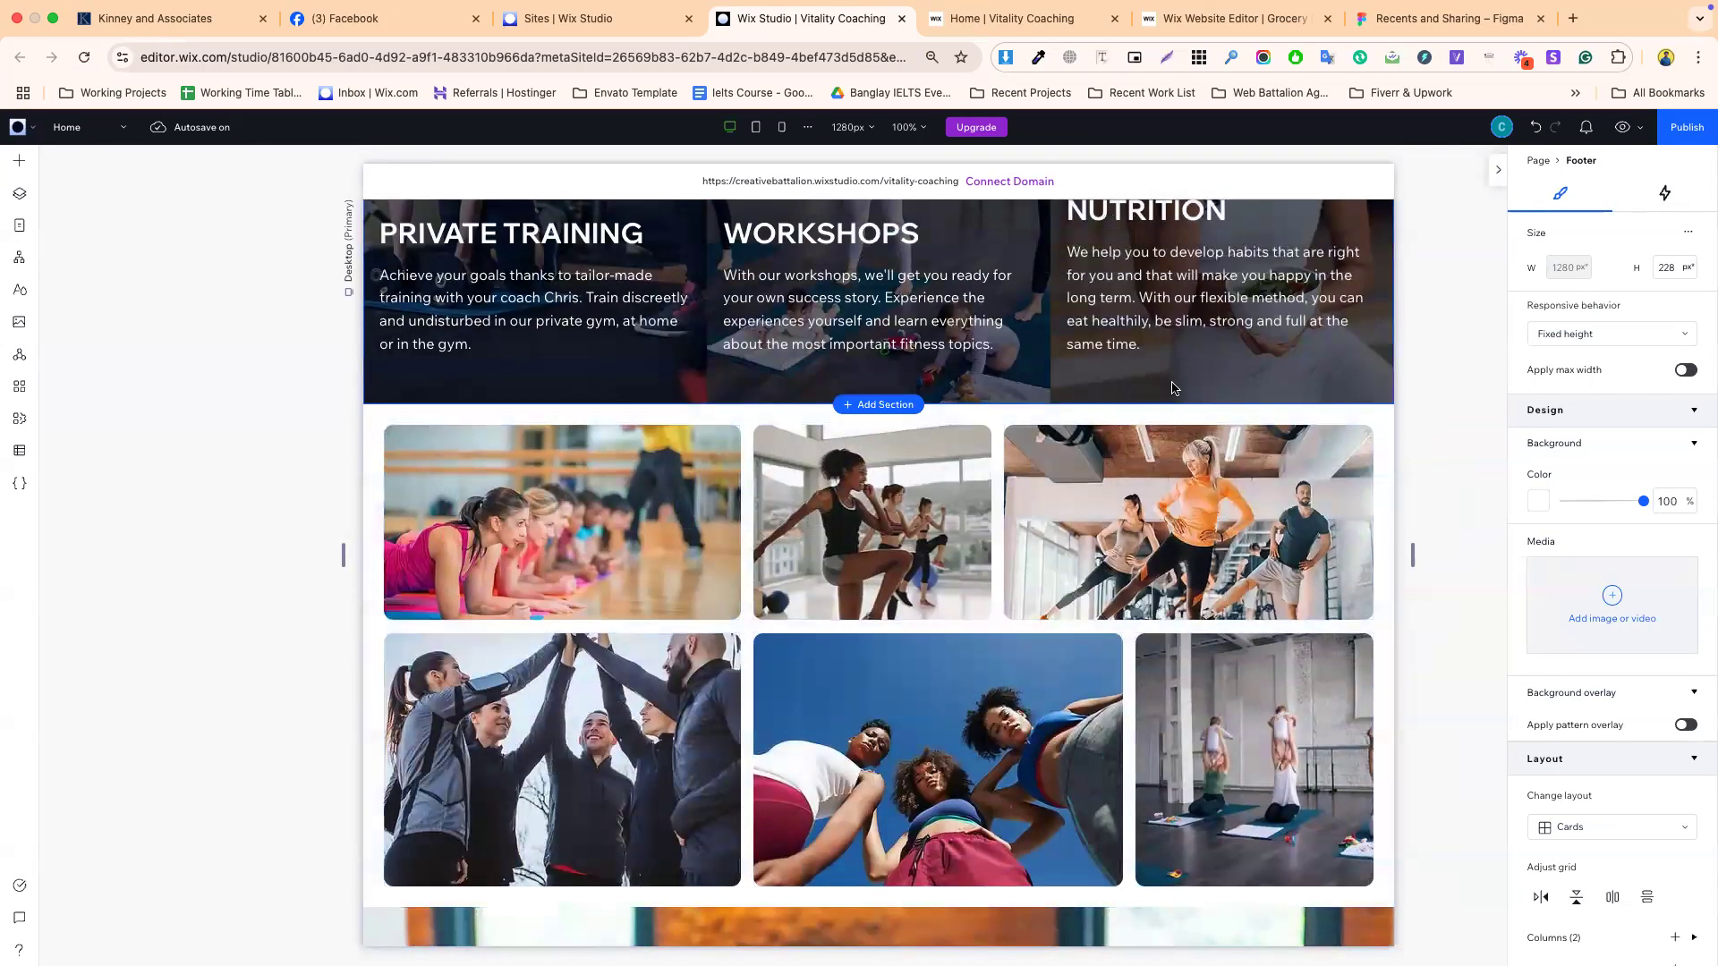
scroll(1162, 397, "up", 7)
scroll(1163, 397, "up", 10)
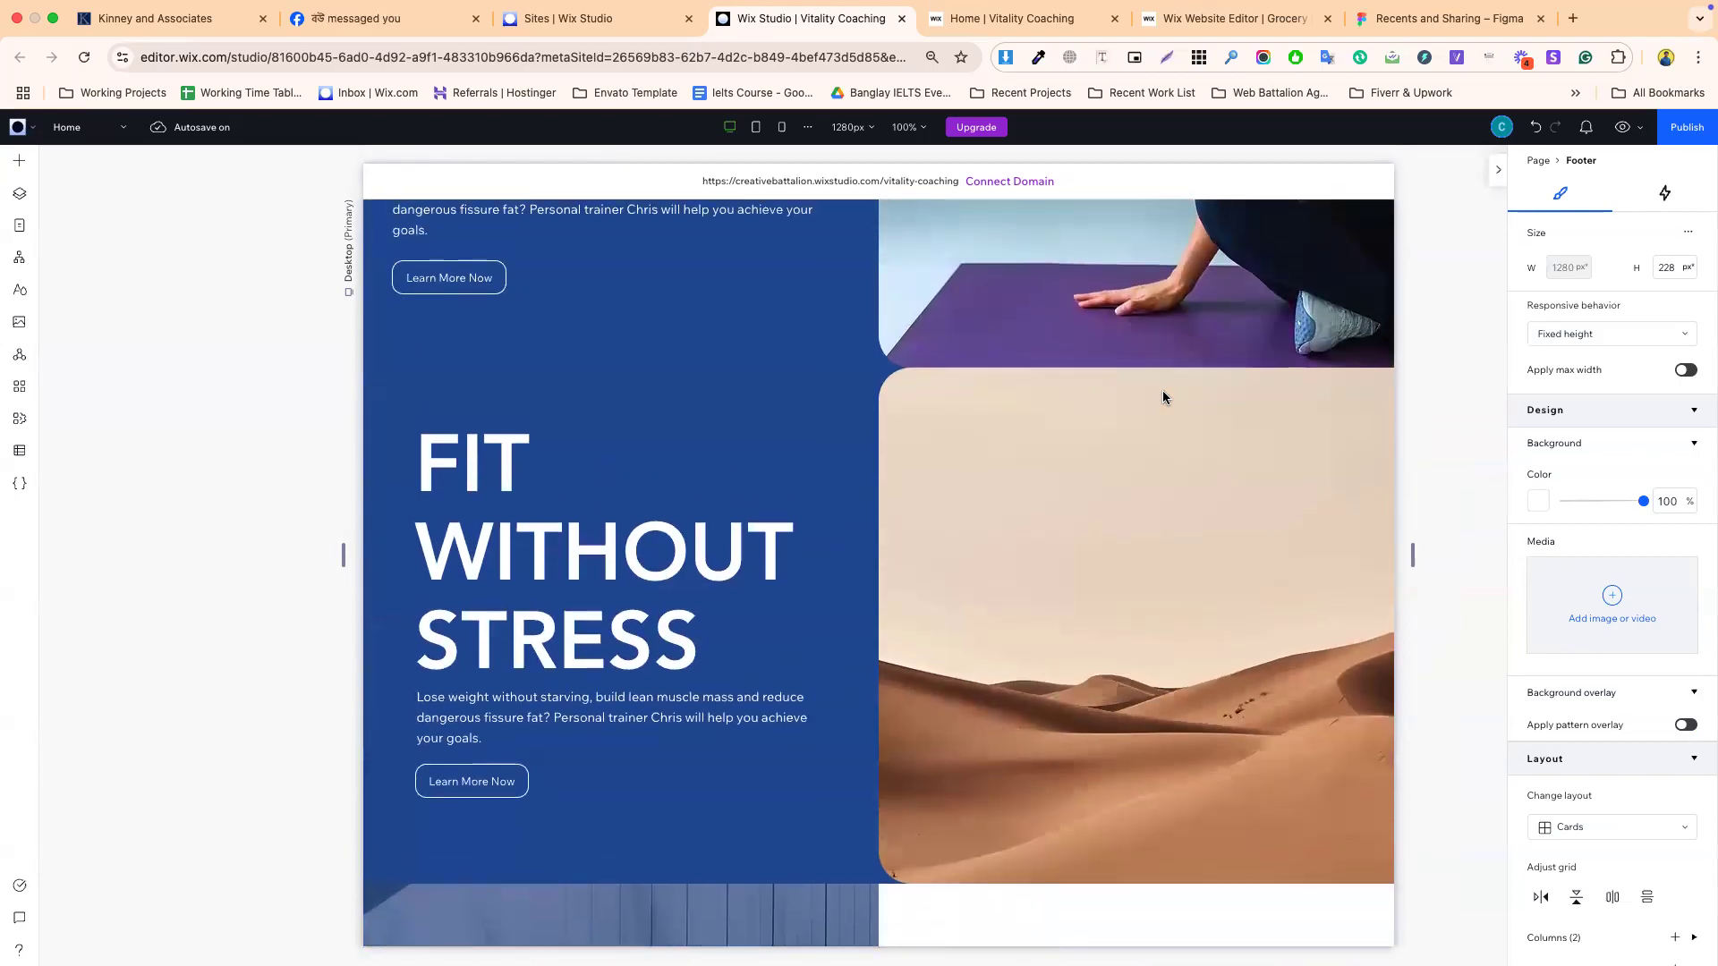
scroll(1163, 396, "up", 2)
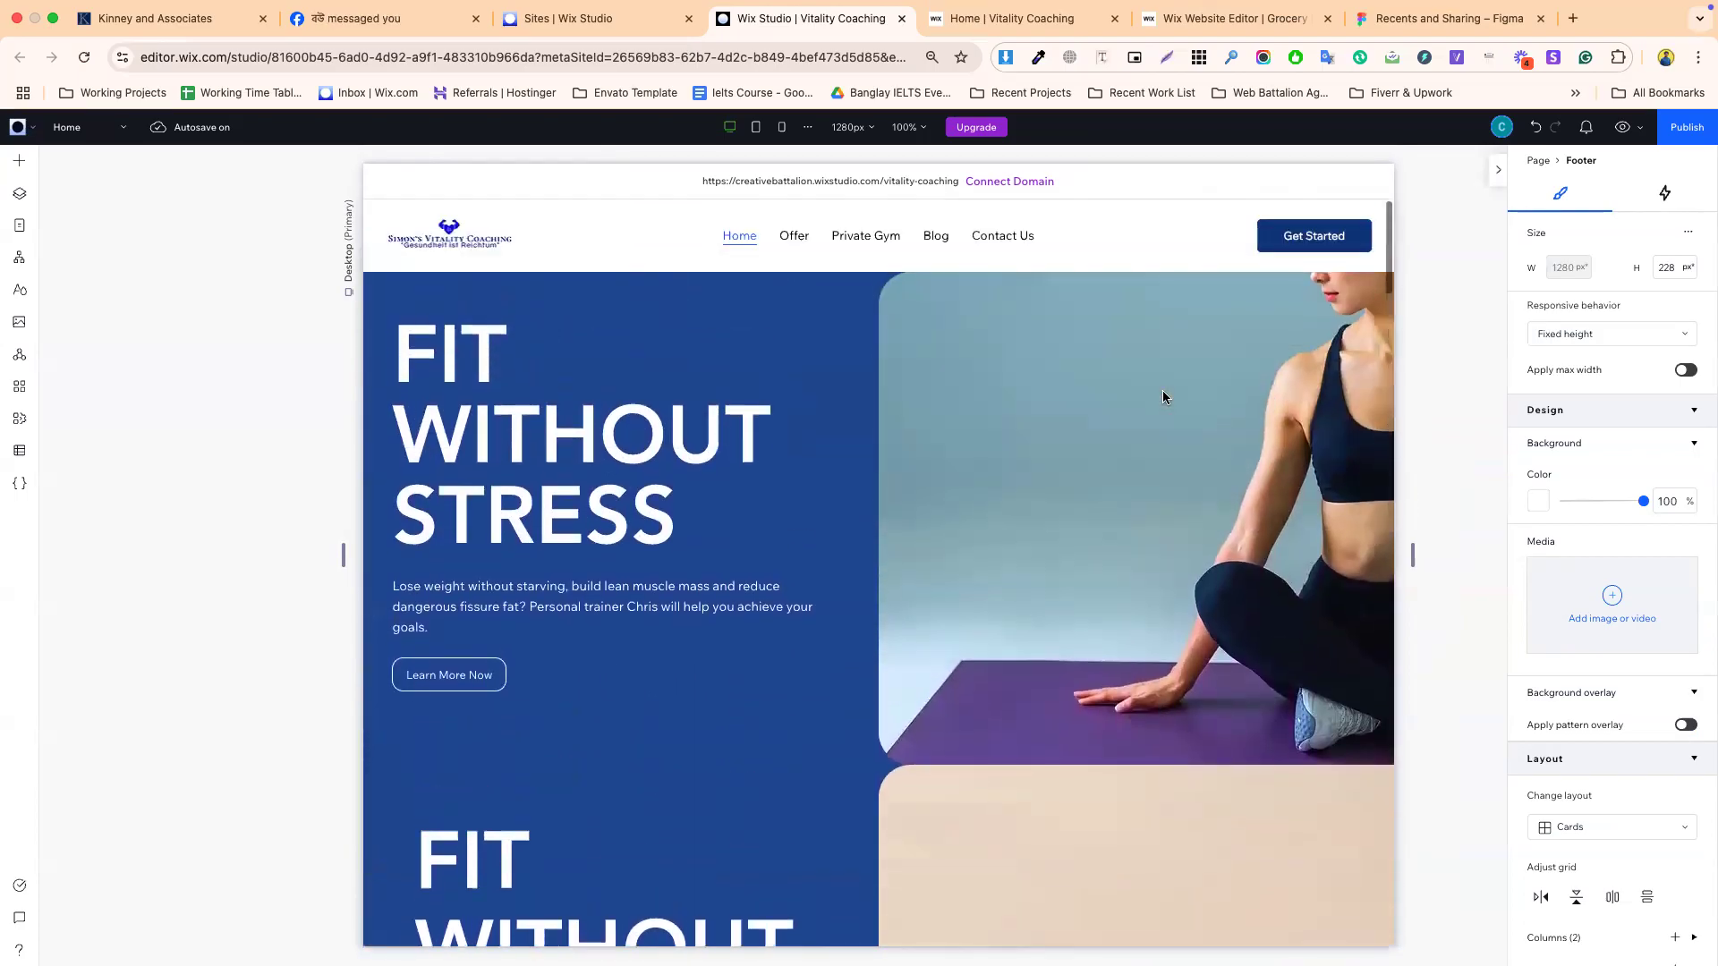
left_click(1417, 385)
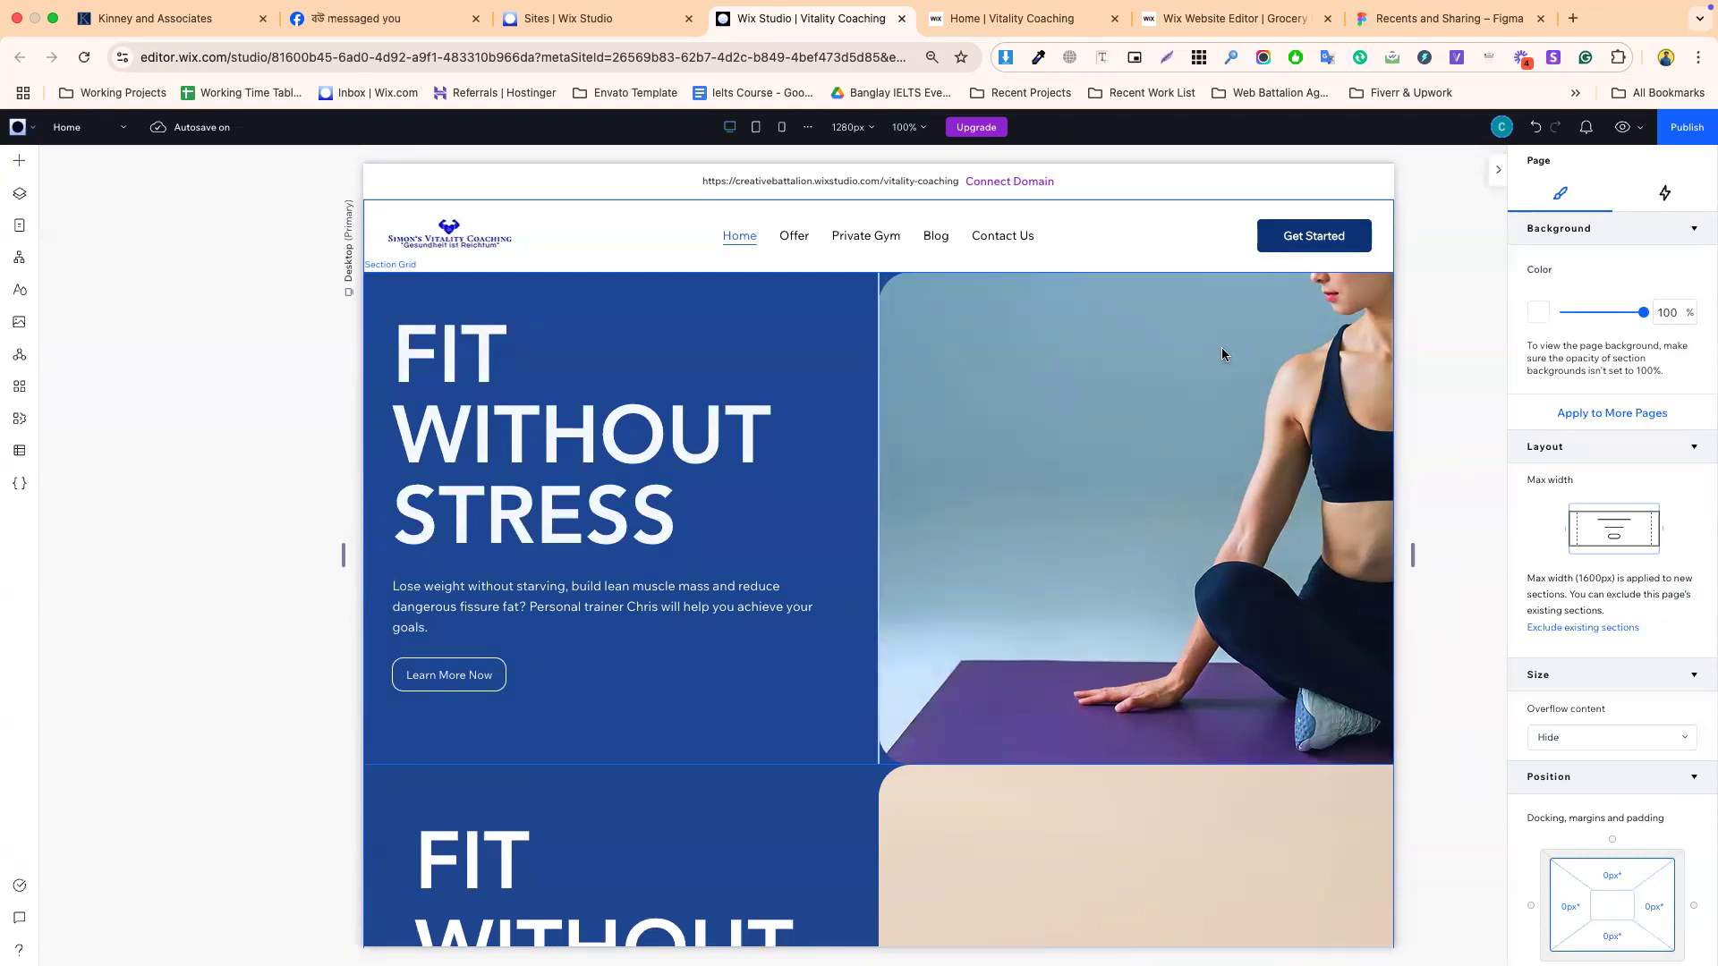
scroll(843, 660, "down", 12)
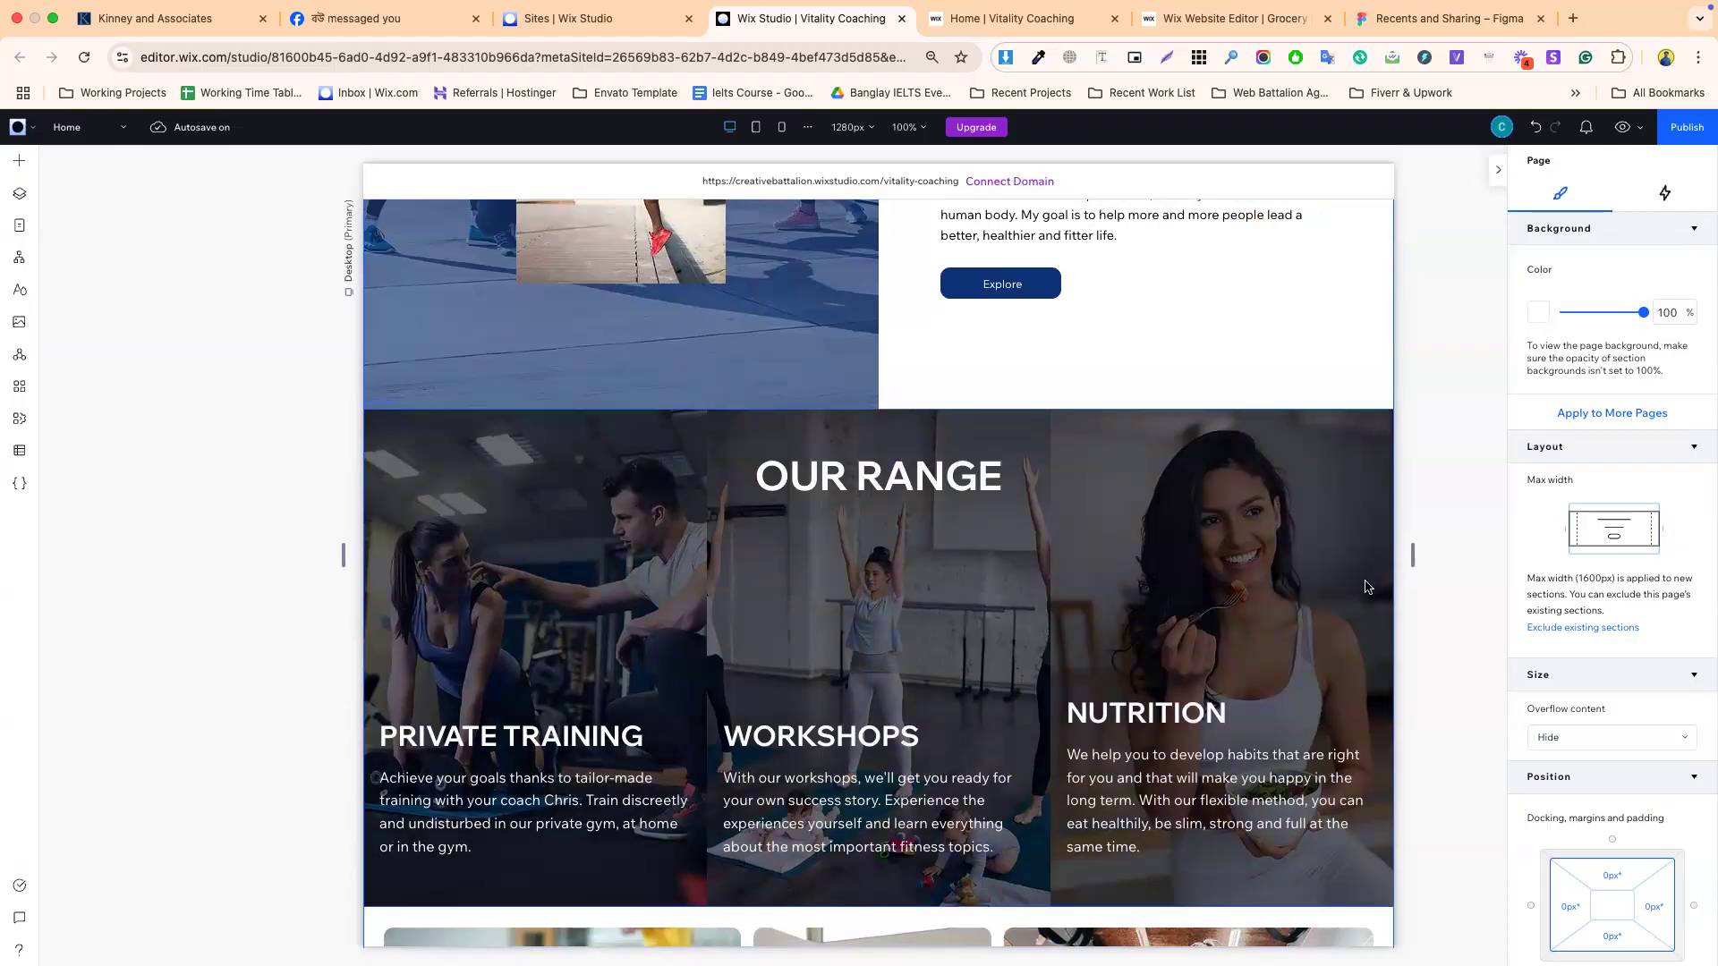
scroll(1089, 723, "down", 20)
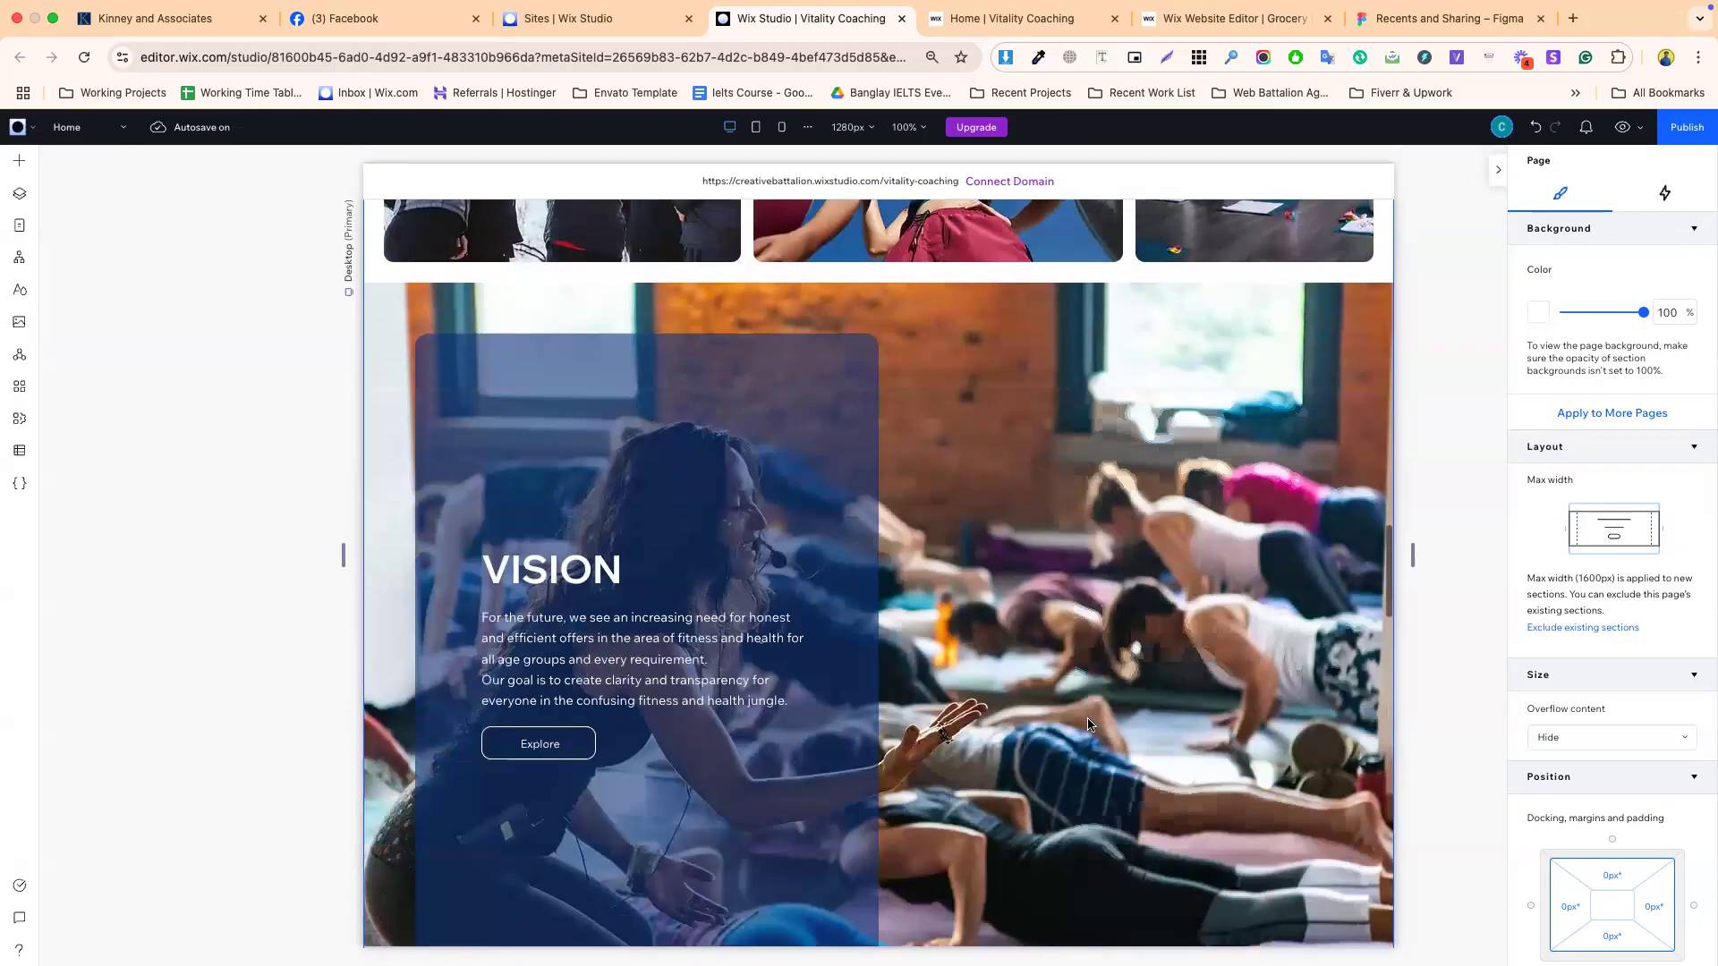
scroll(1089, 723, "down", 2)
scroll(1090, 680, "up", 20)
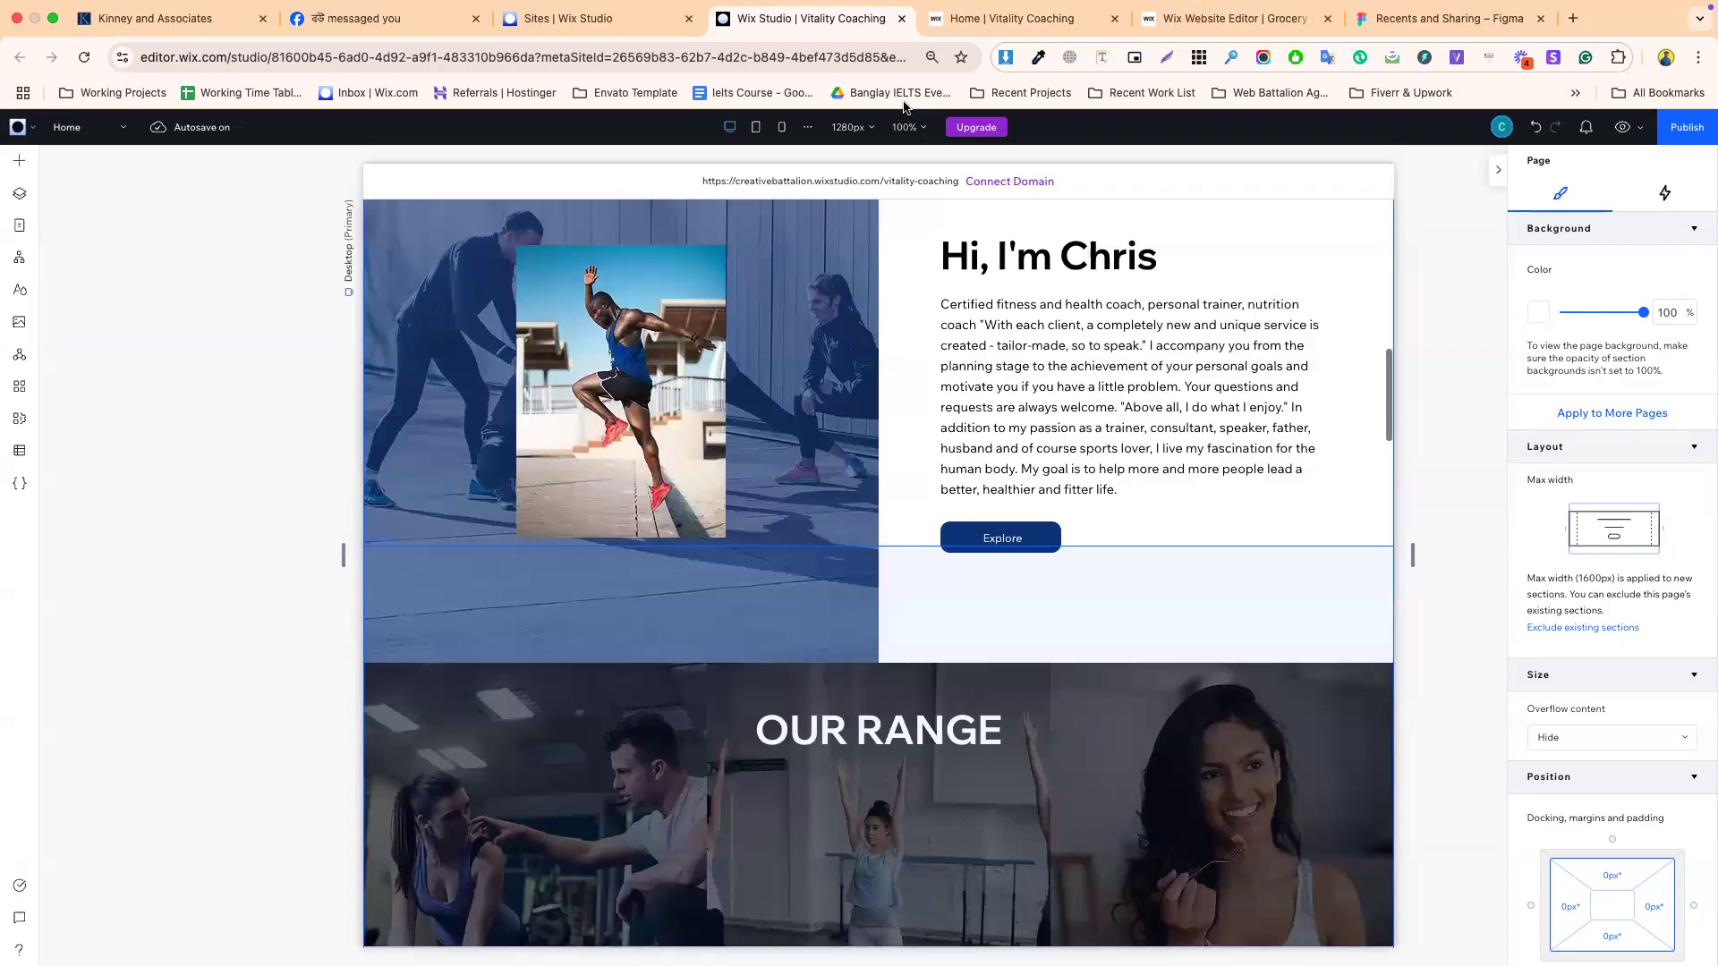
- Open wittmannmovement.com in a new browser tab and select its web address
left_click(1019, 18)
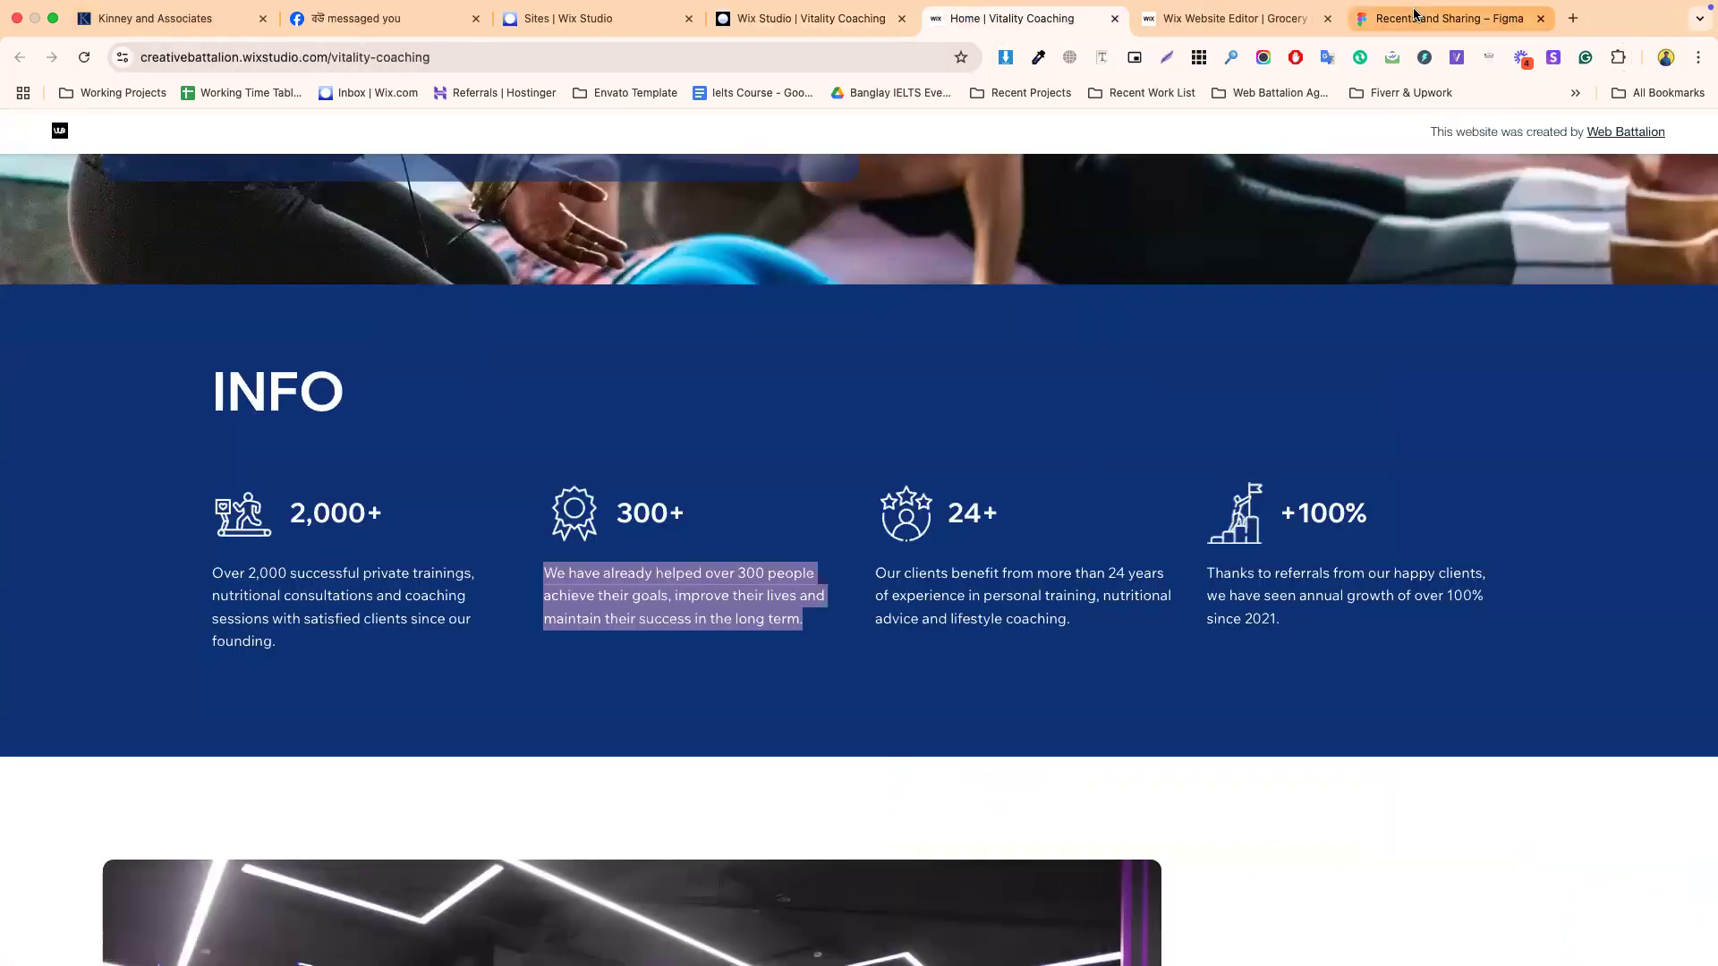
left_click(1573, 18)
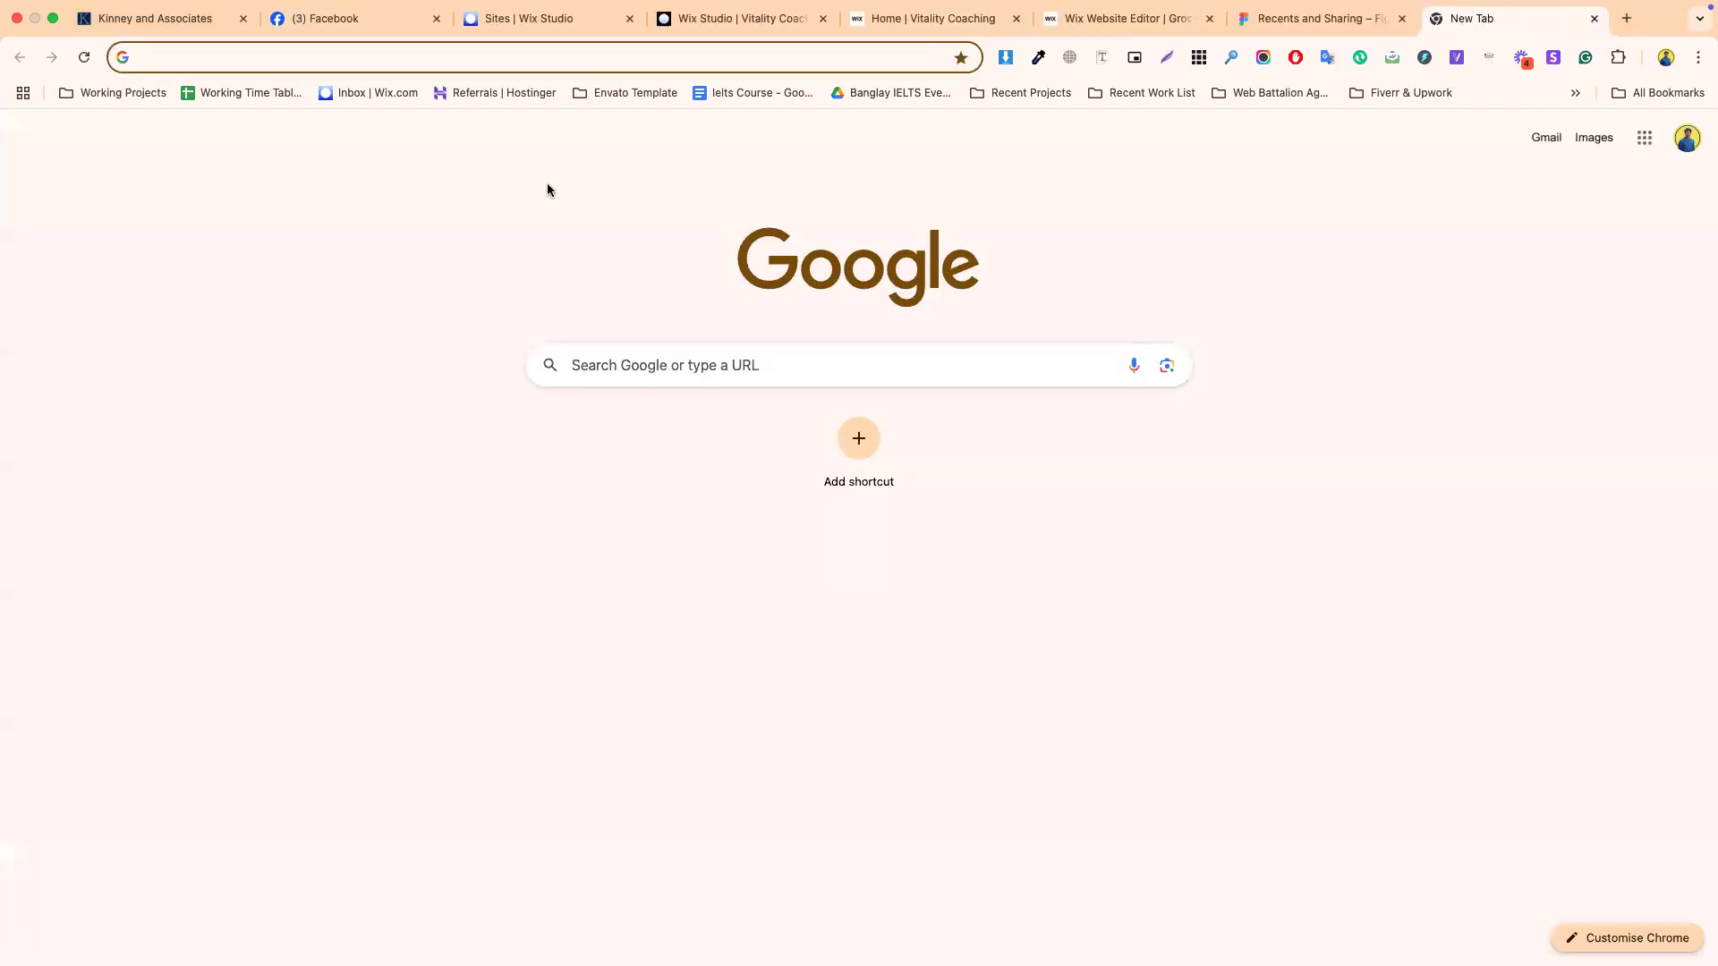
left_click(425, 56)
type("w")
key("Escape")
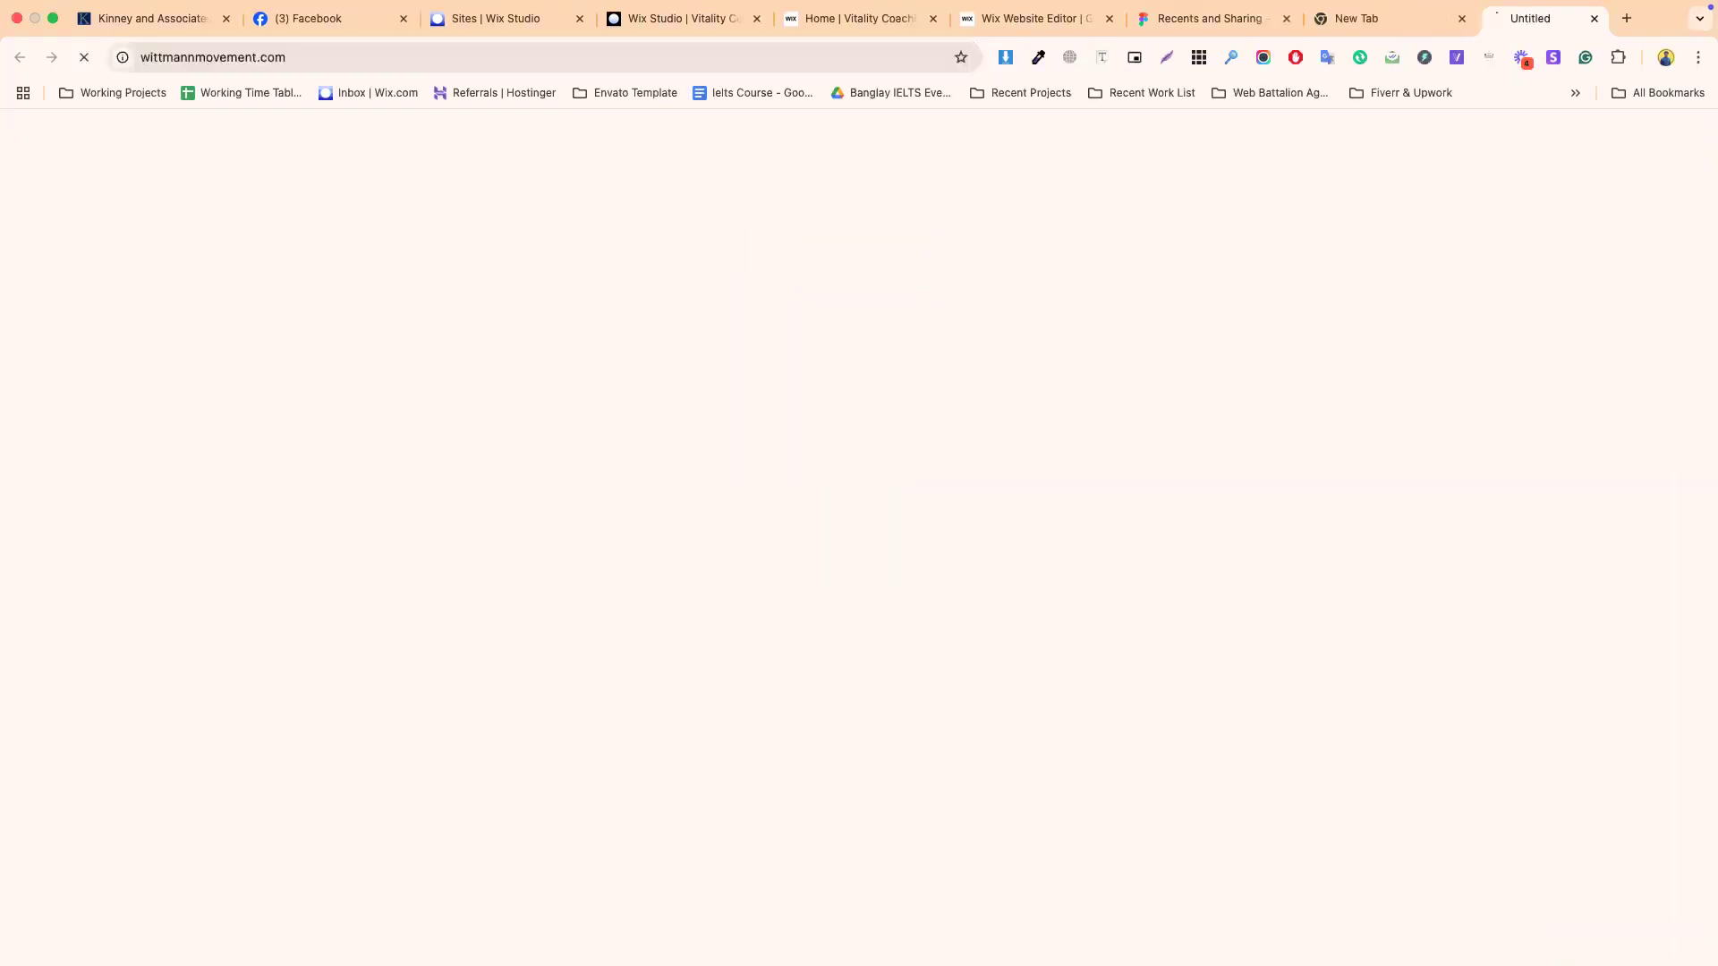
left_click(449, 56)
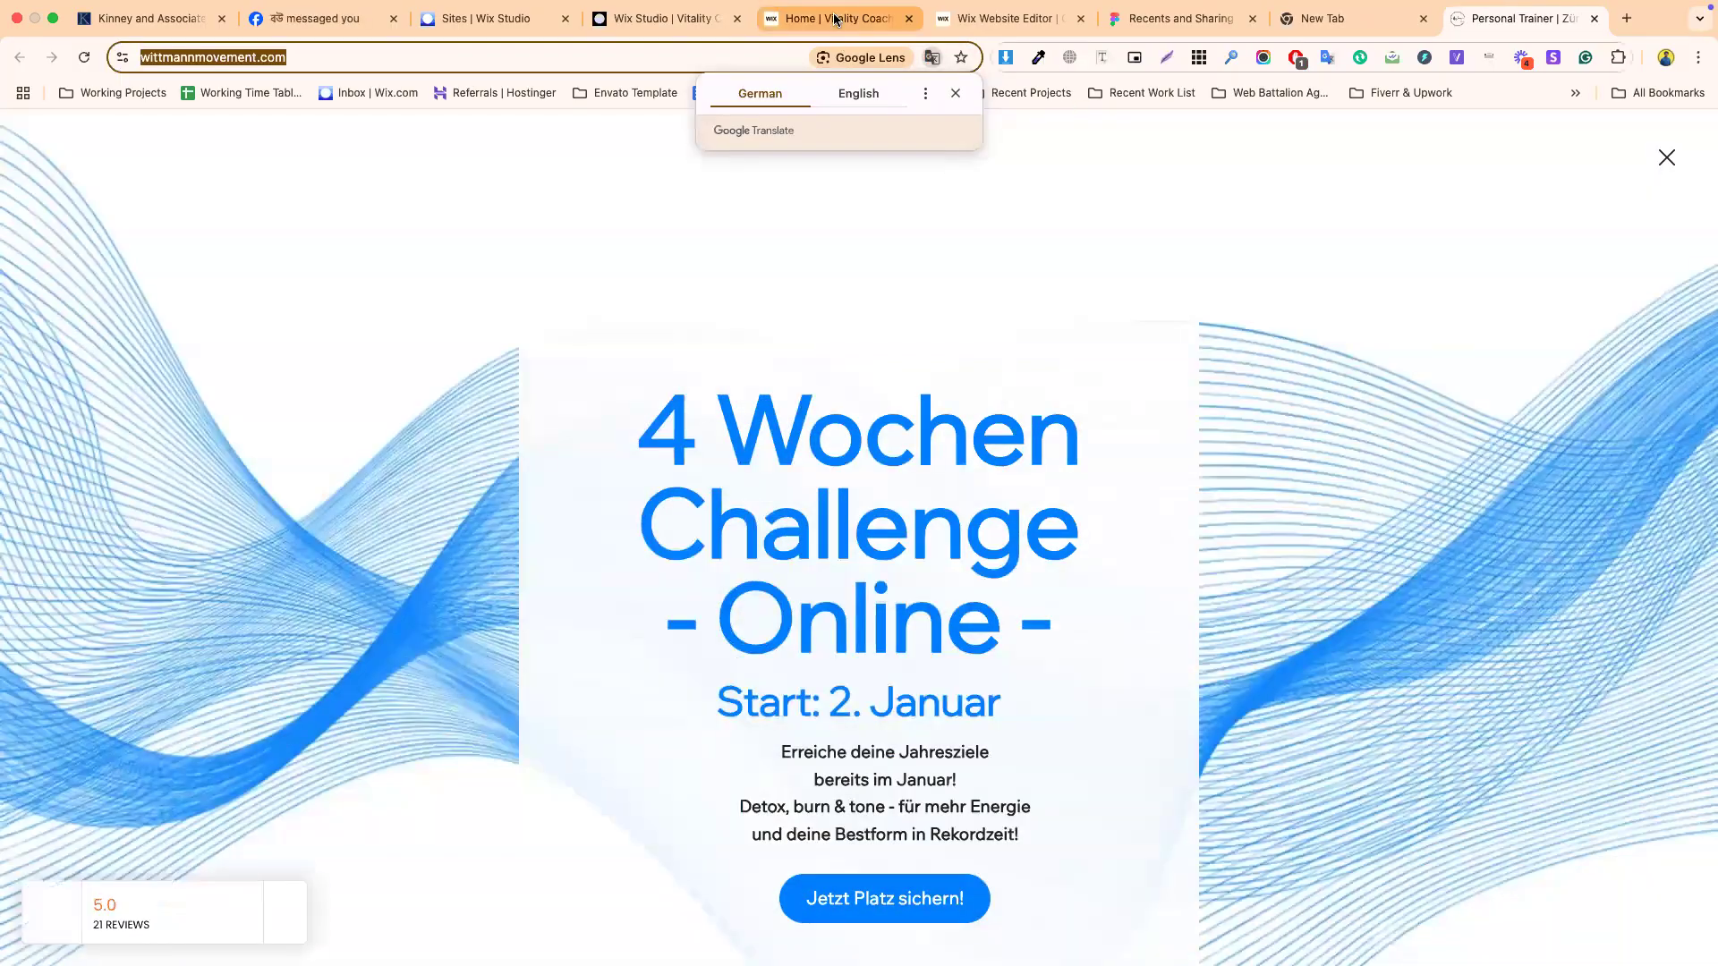
- Switch to the published Vitality Coaching site and copy its web address
left_click(836, 18)
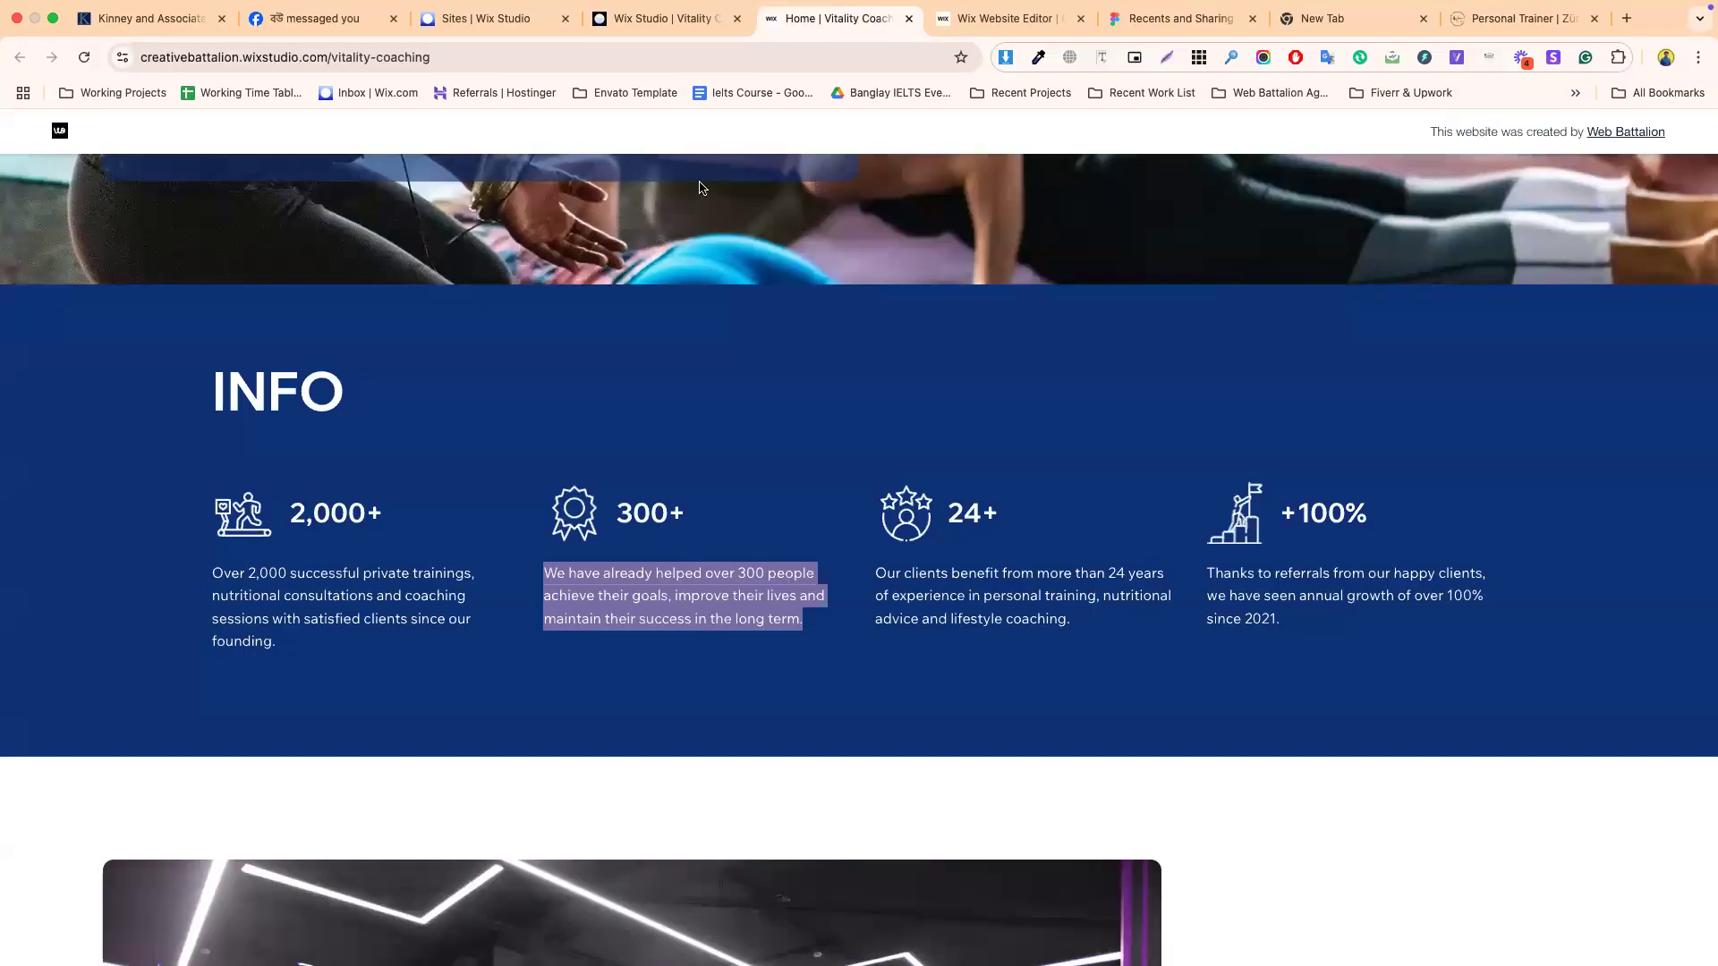
left_click(526, 51)
key("super+c")
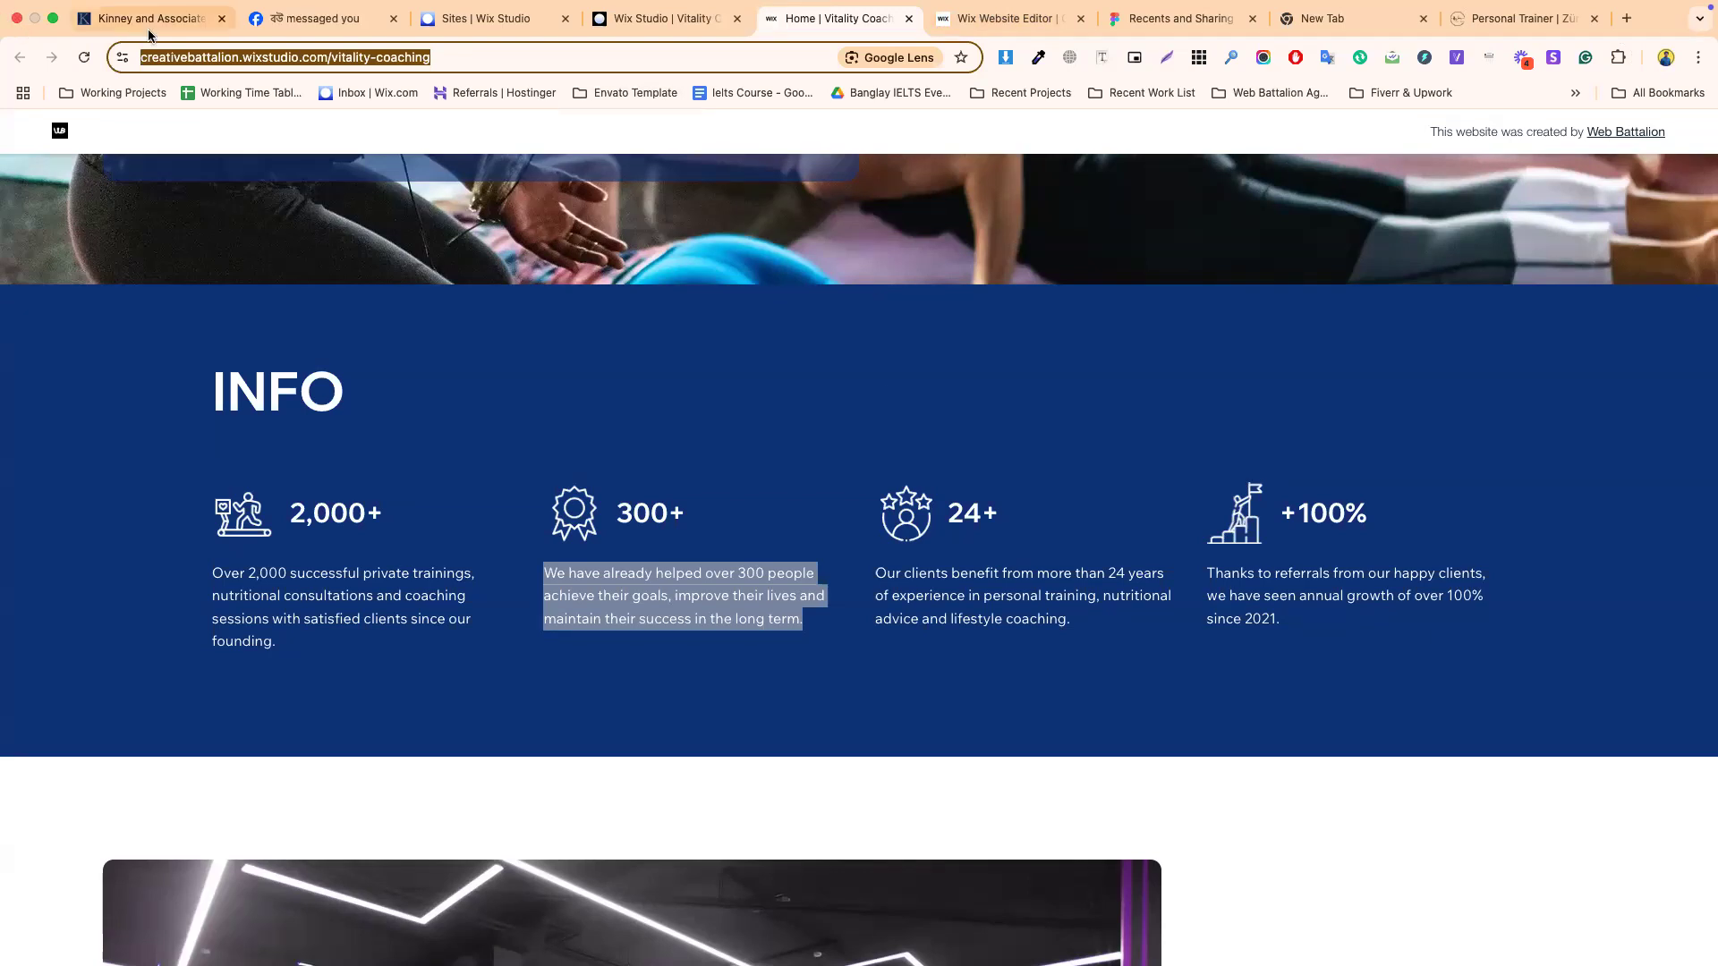
- Switch to Facebook, send the copied Vitality Coaching site link to the CMBD-271 group chat, and close the other open chats
left_click(317, 18)
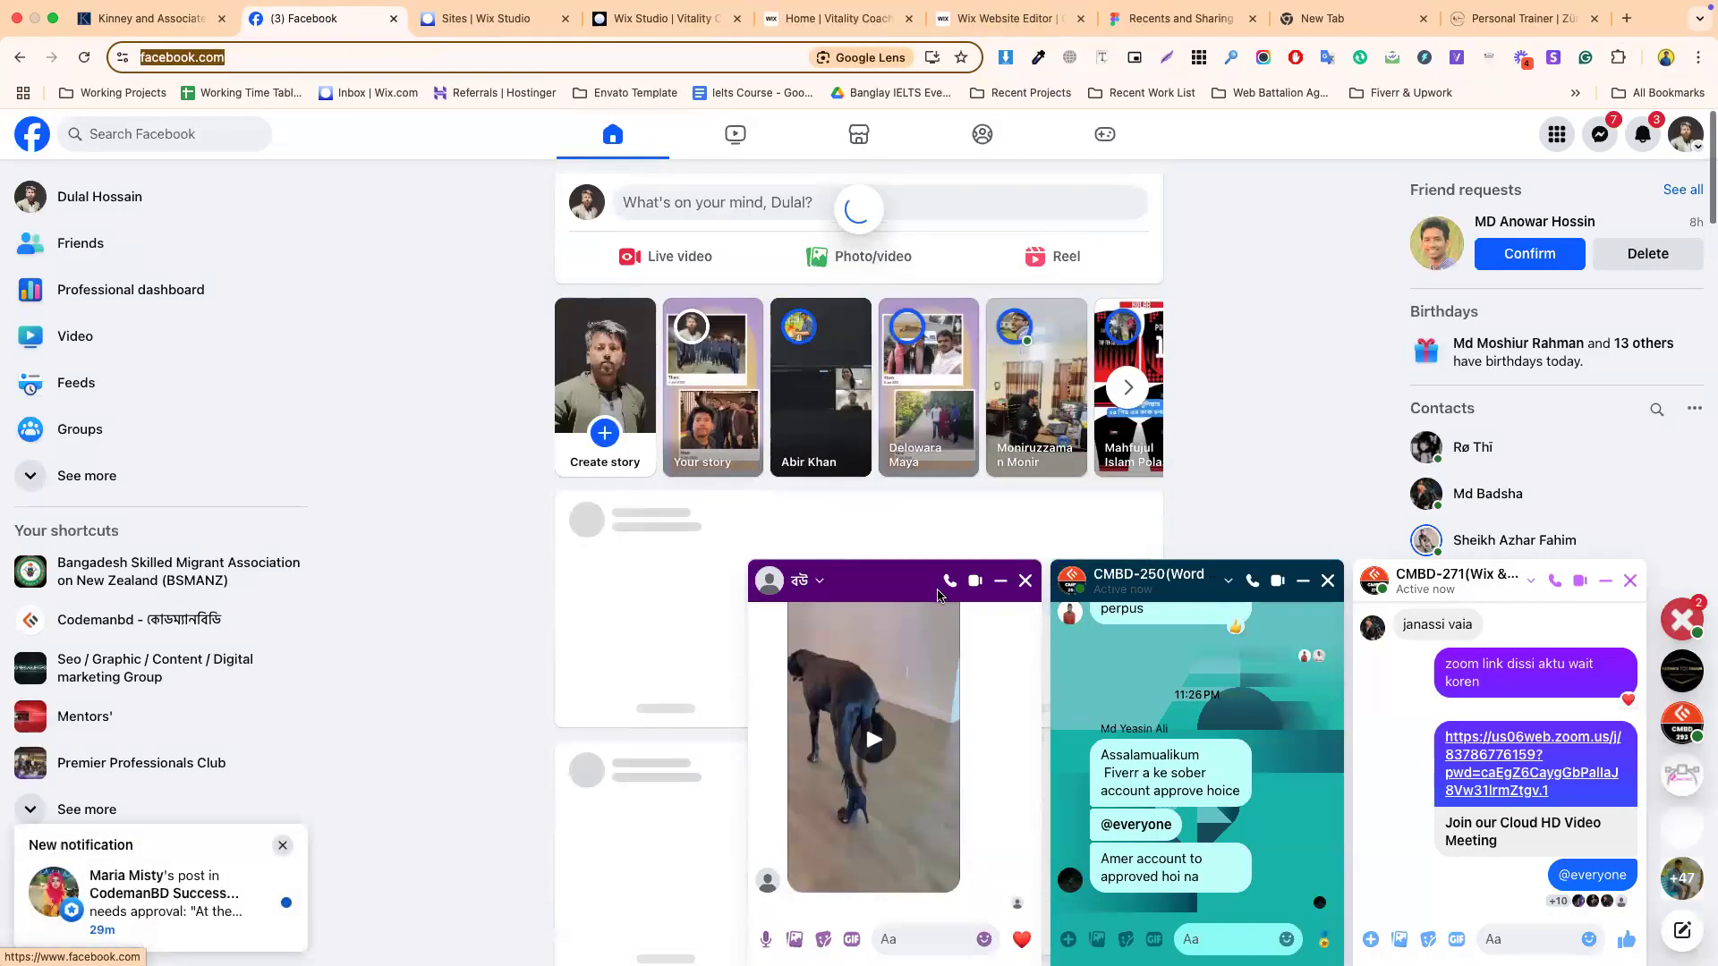
left_click(1025, 580)
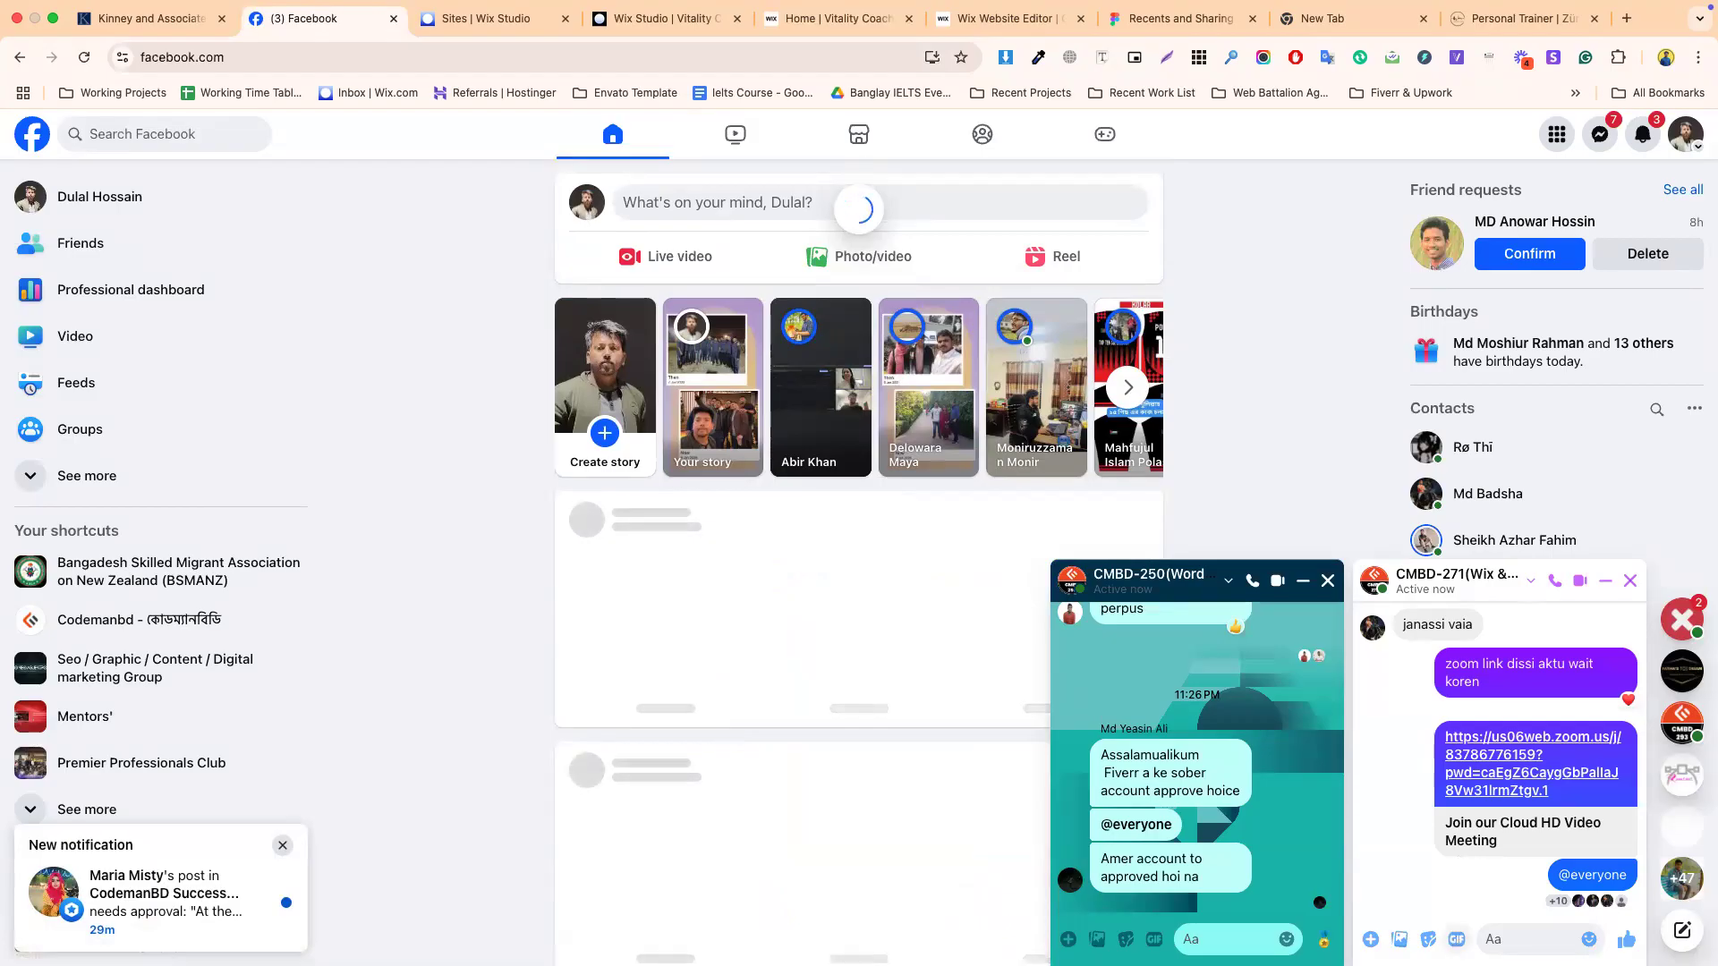
left_click(1485, 939)
key("super+v")
key("Return")
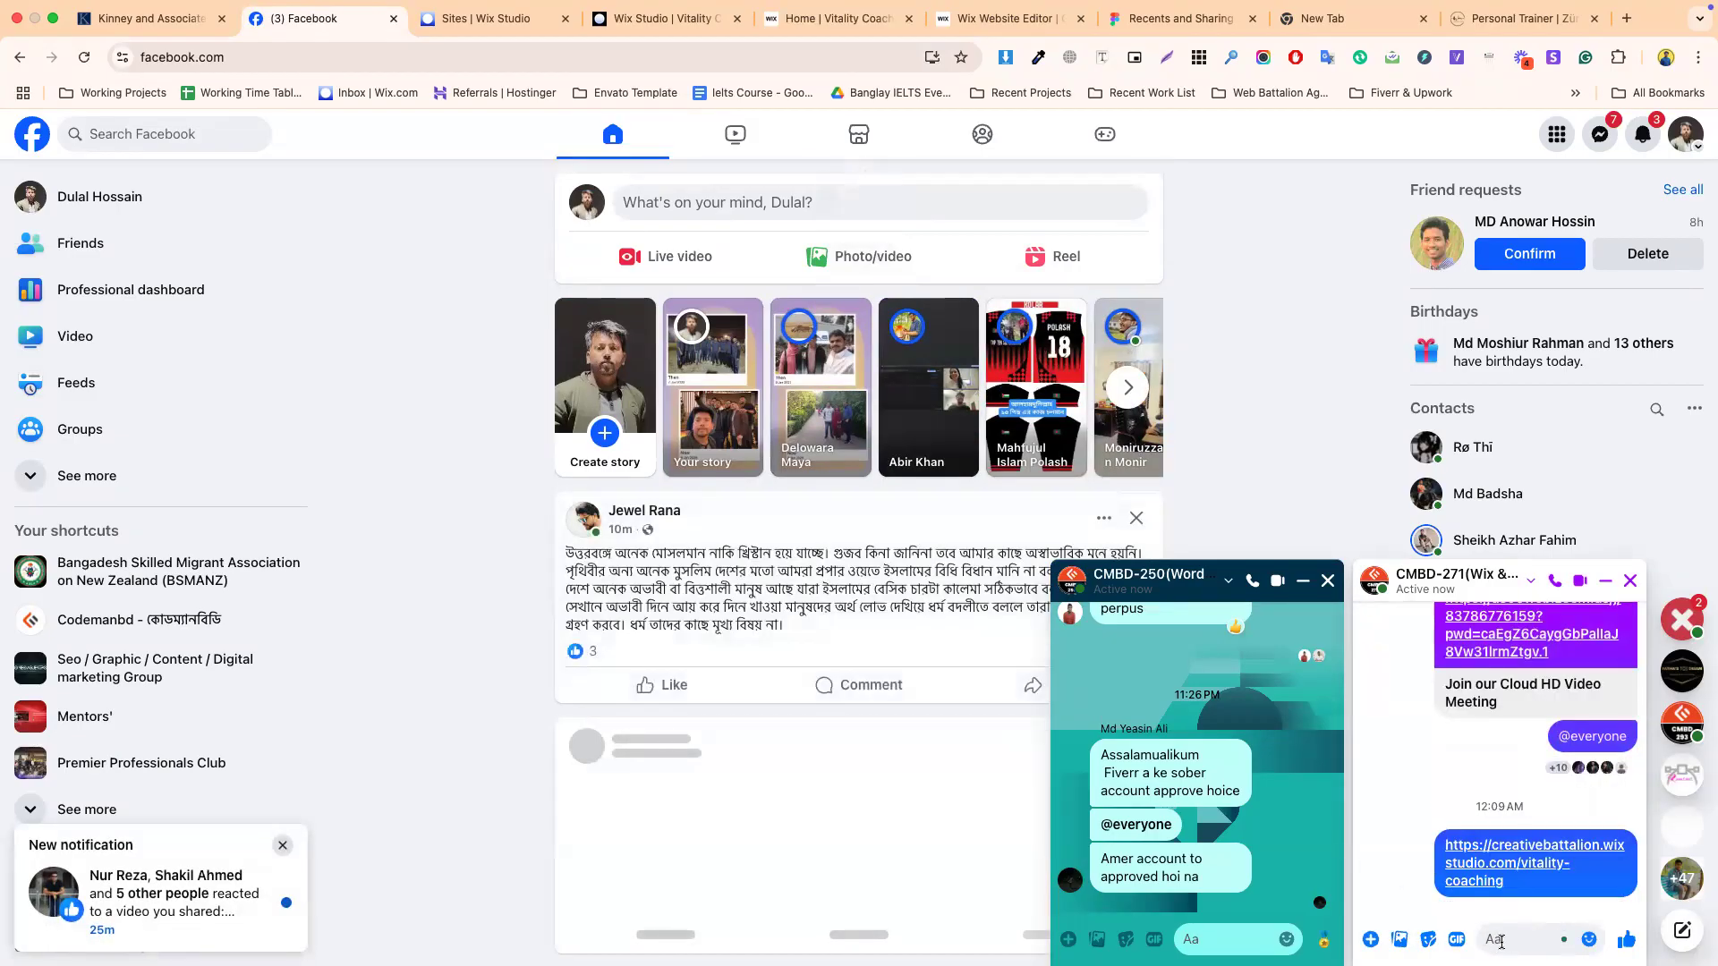
left_click(1328, 581)
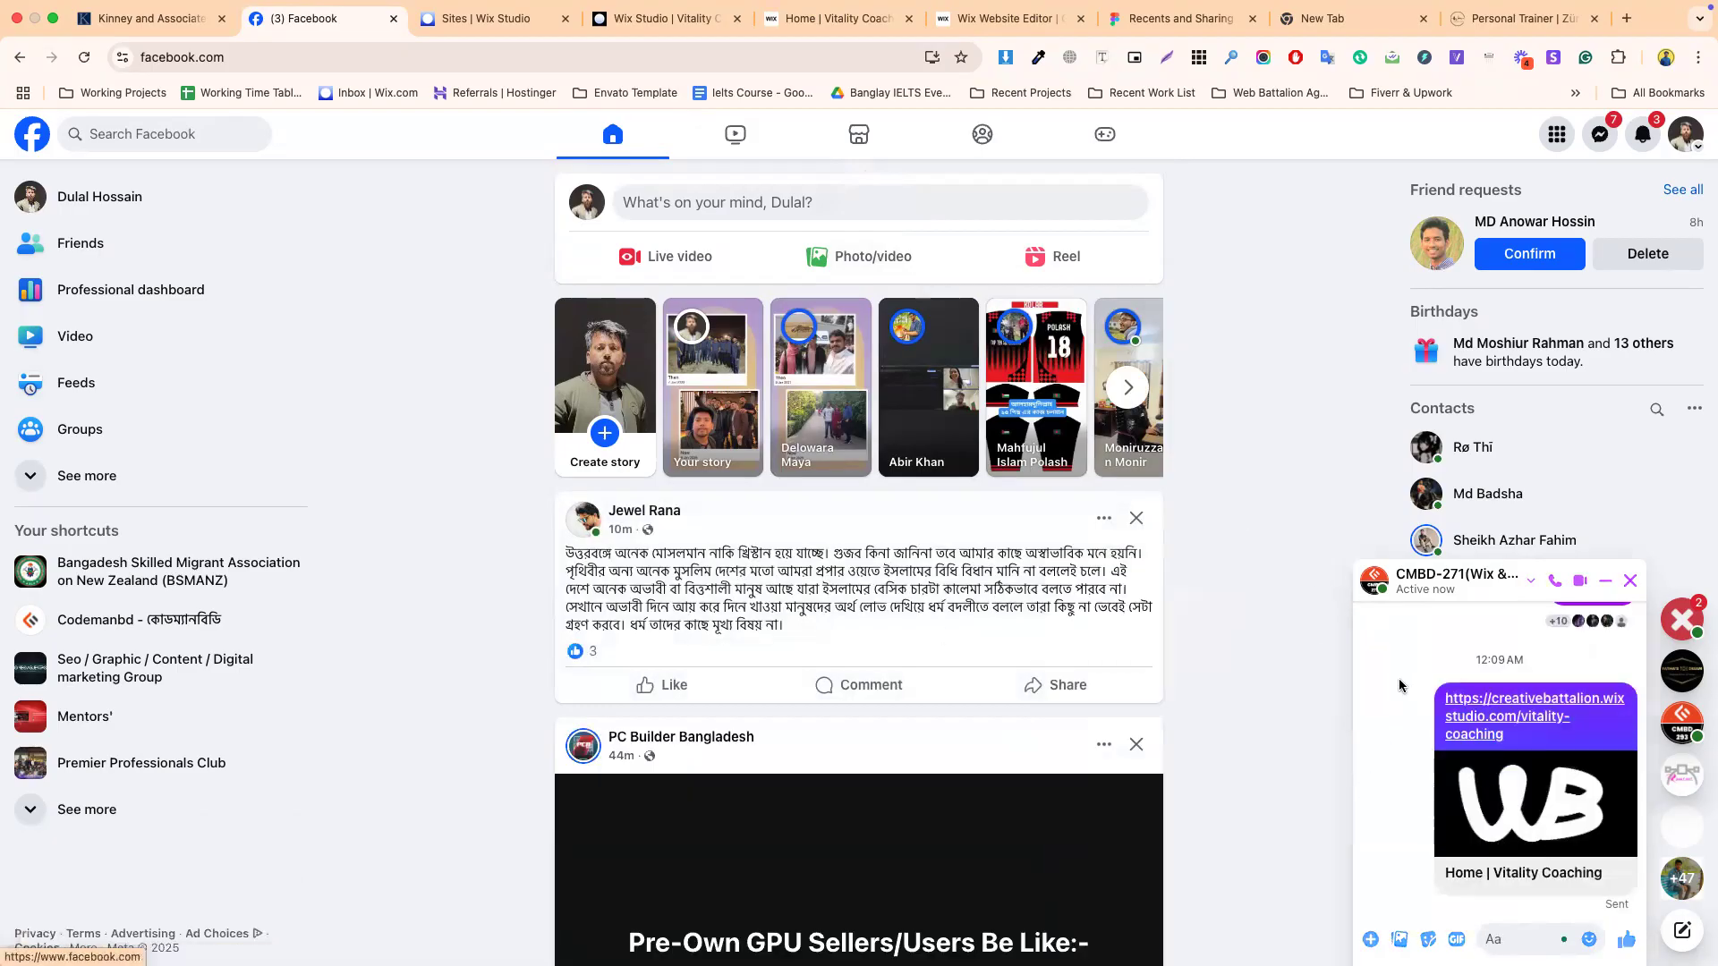
scroll(1242, 589, "down", 2)
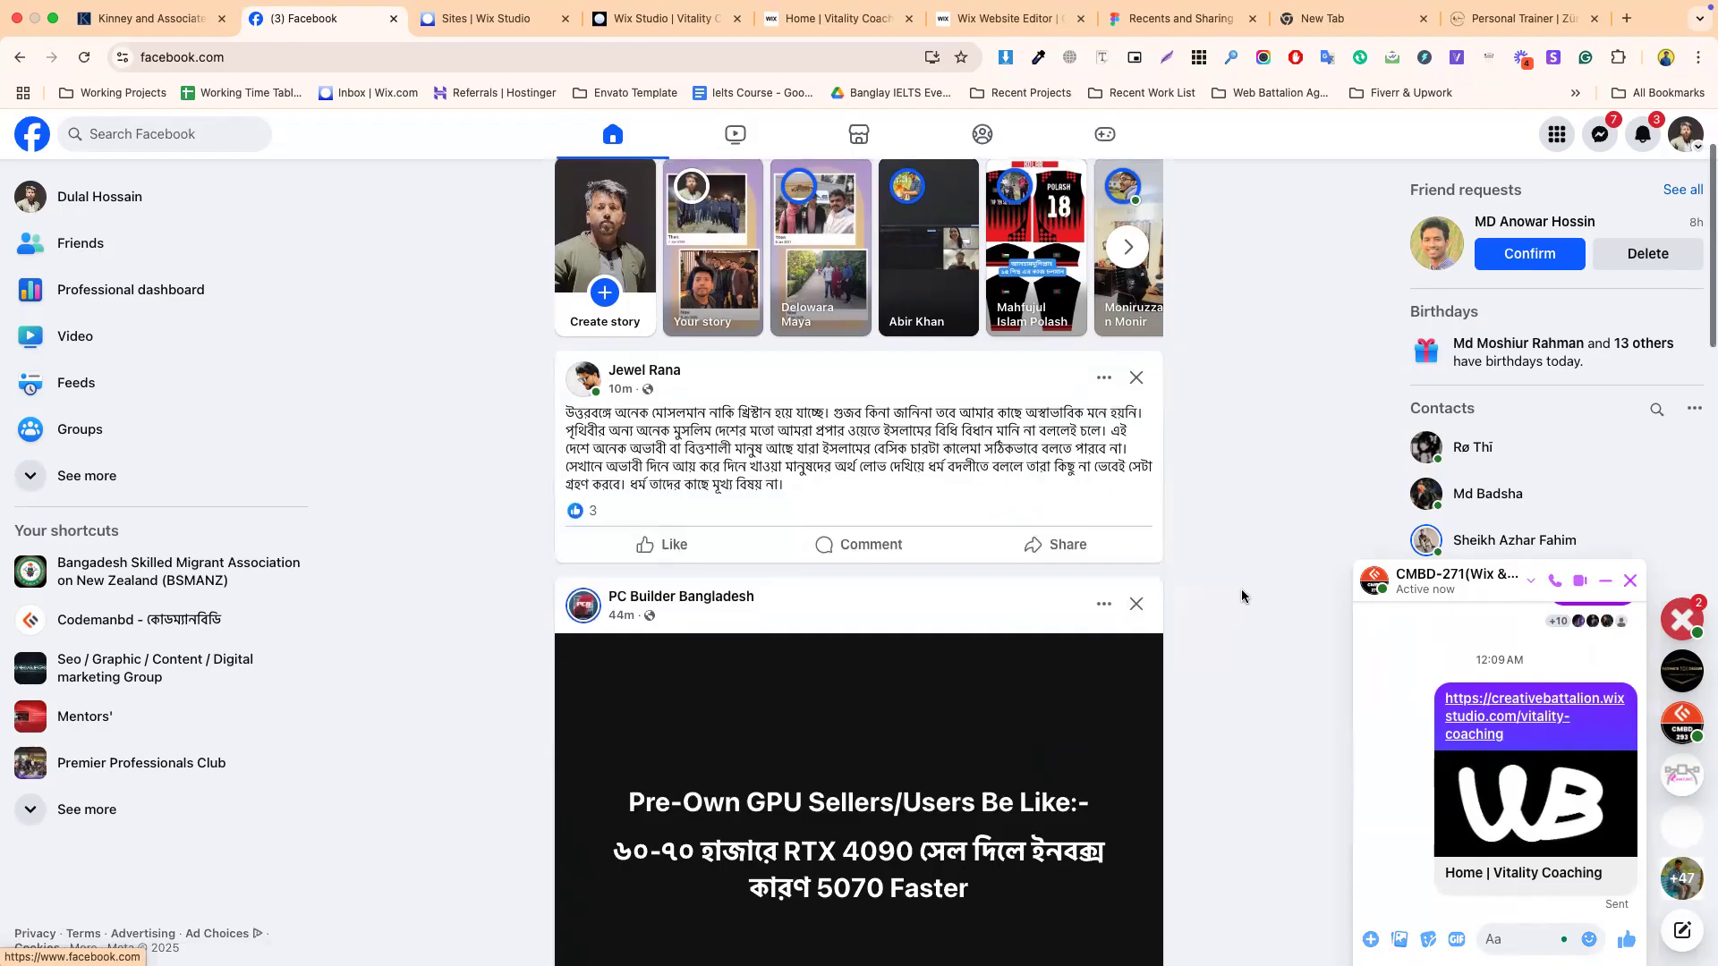
- Return to the Vitality Coaching site in the Wix Studio editor and publish it
left_click(540, 21)
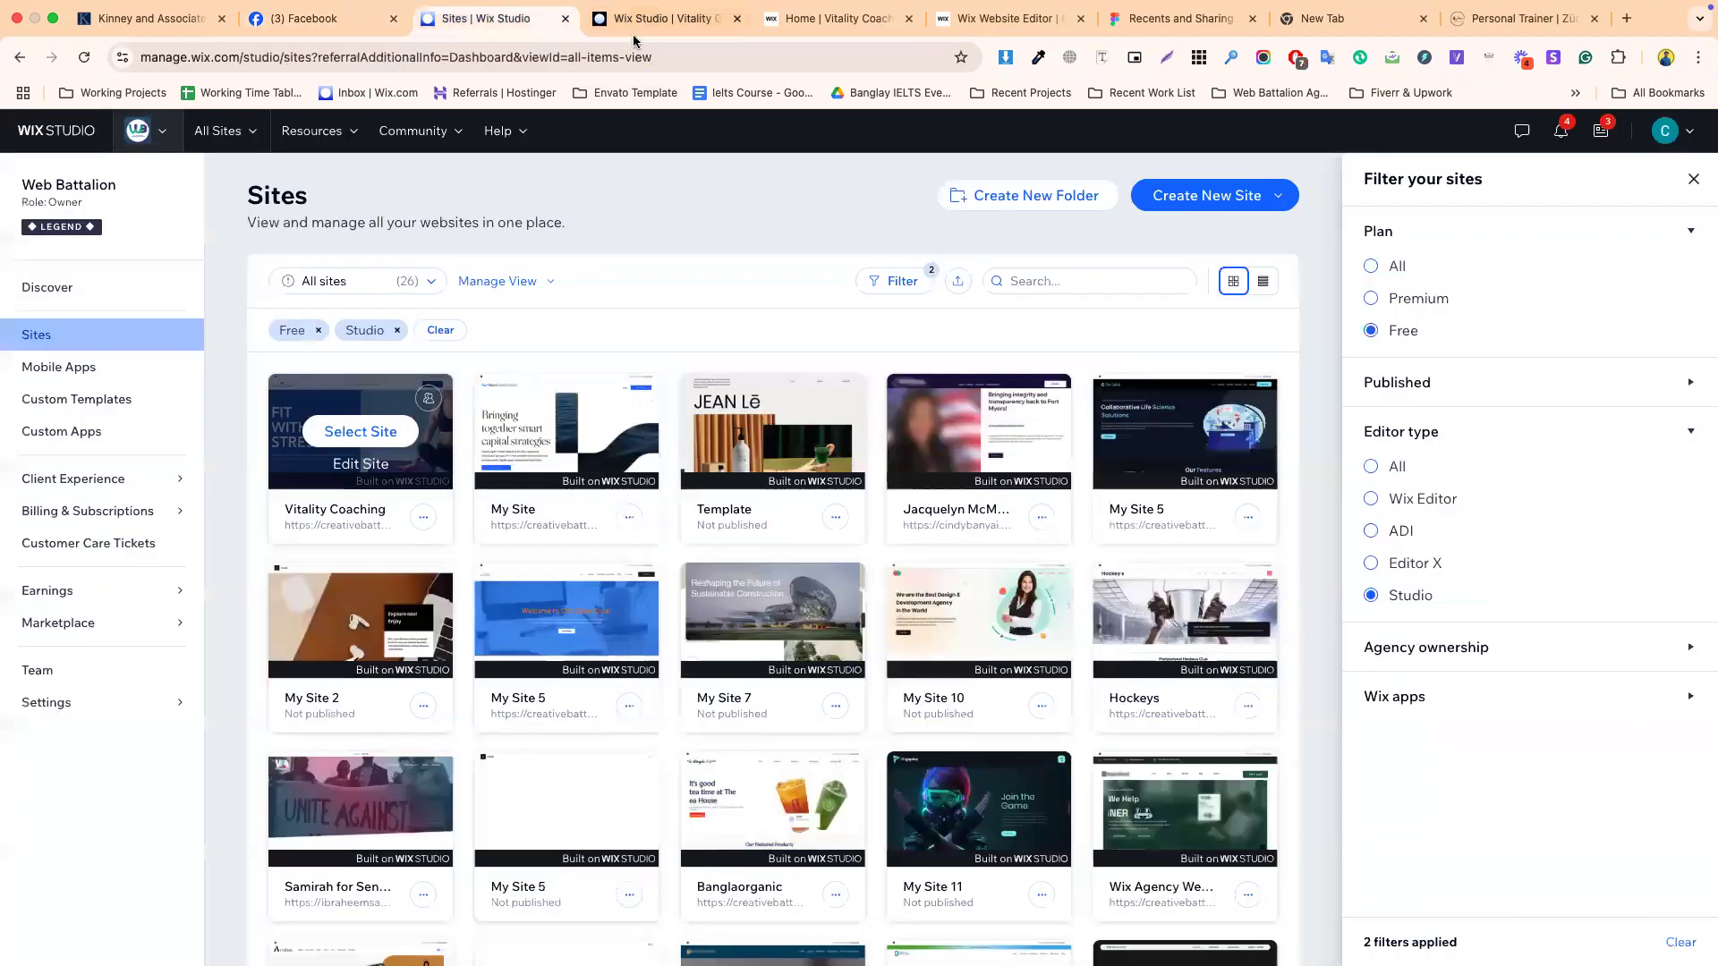
left_click(667, 25)
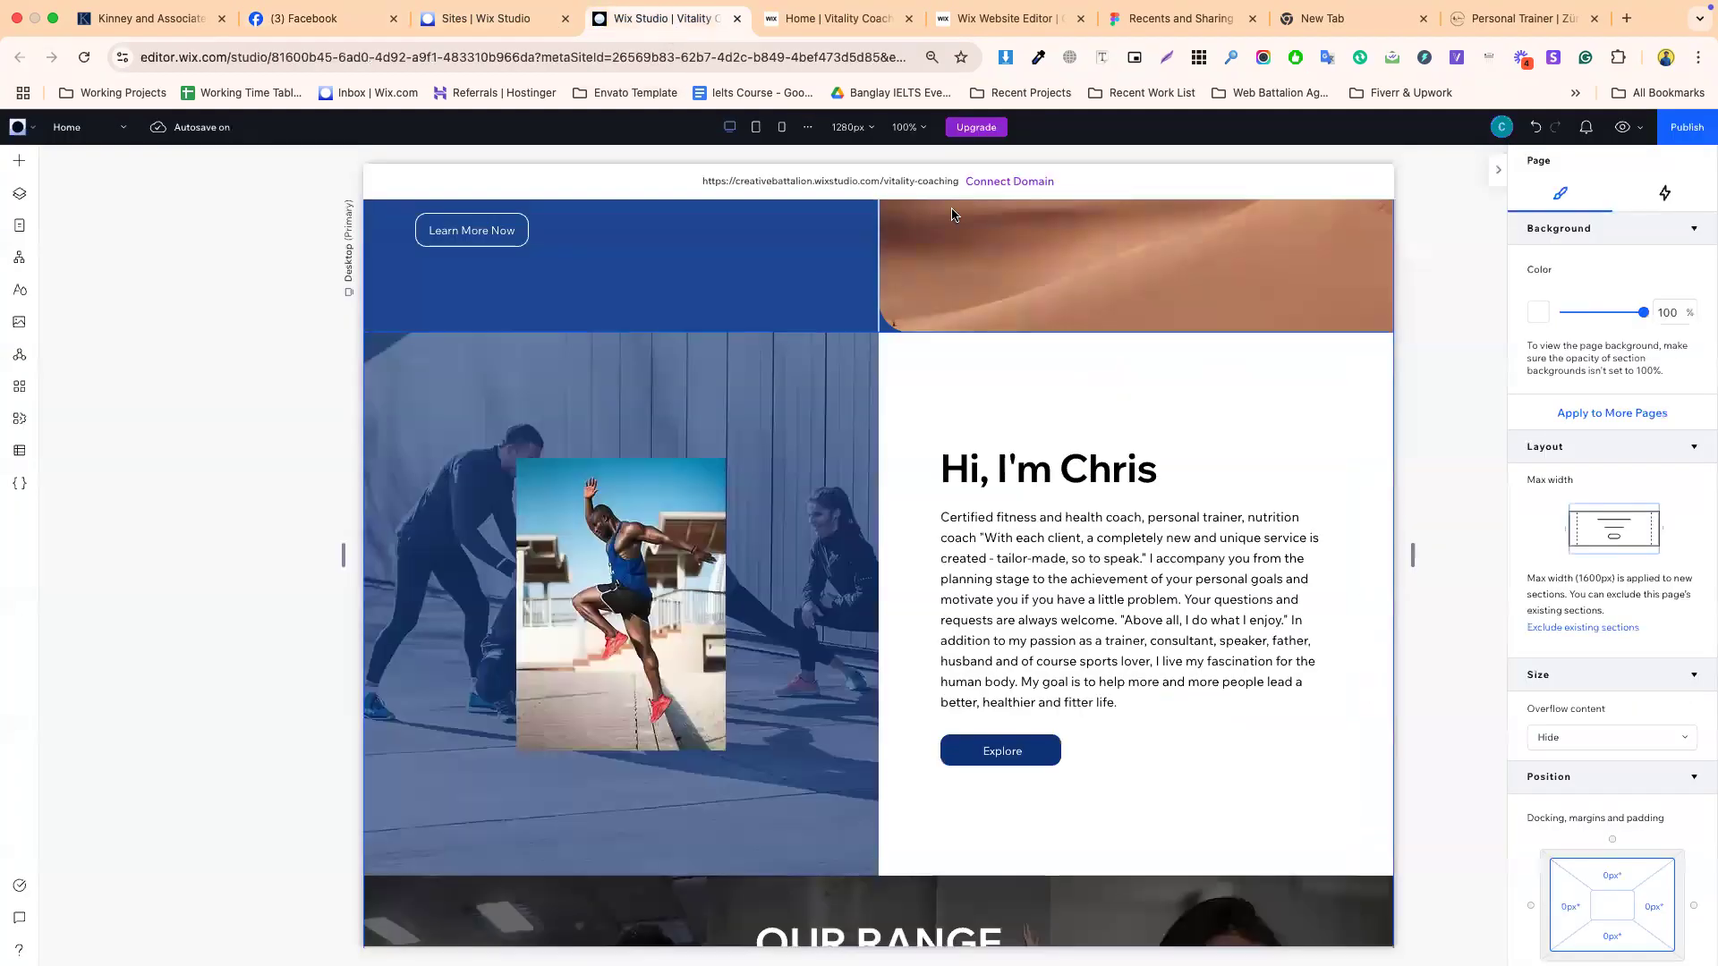
scroll(1004, 523, "up", 10)
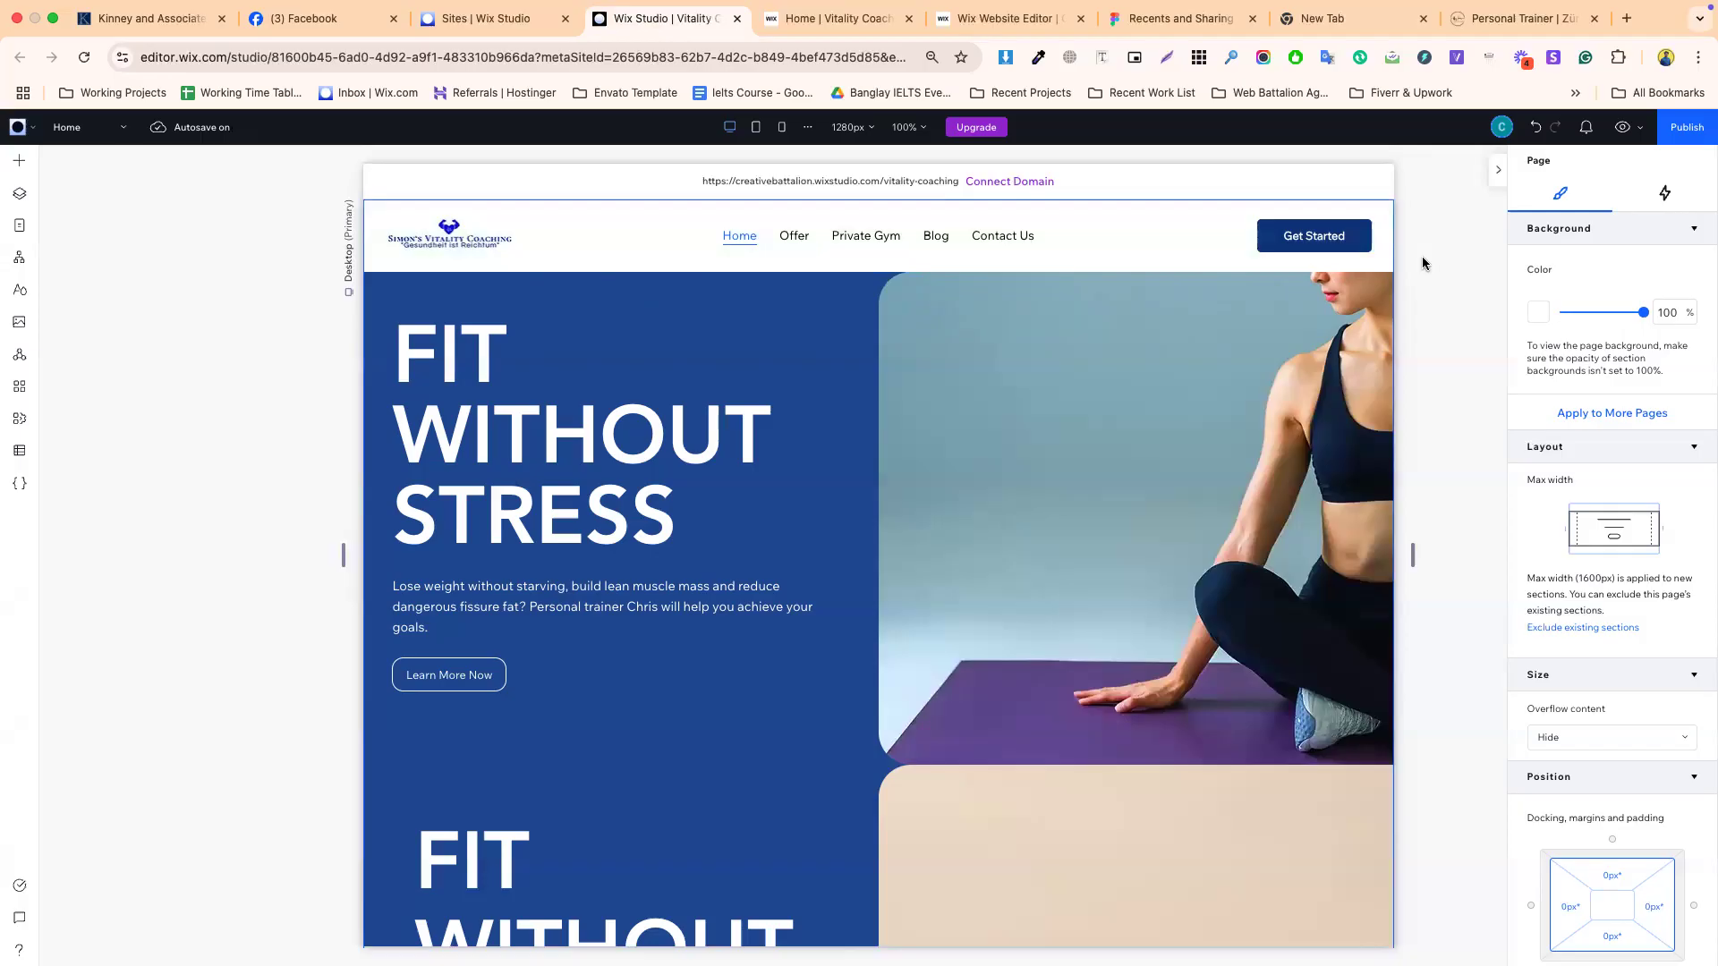
left_click(1676, 132)
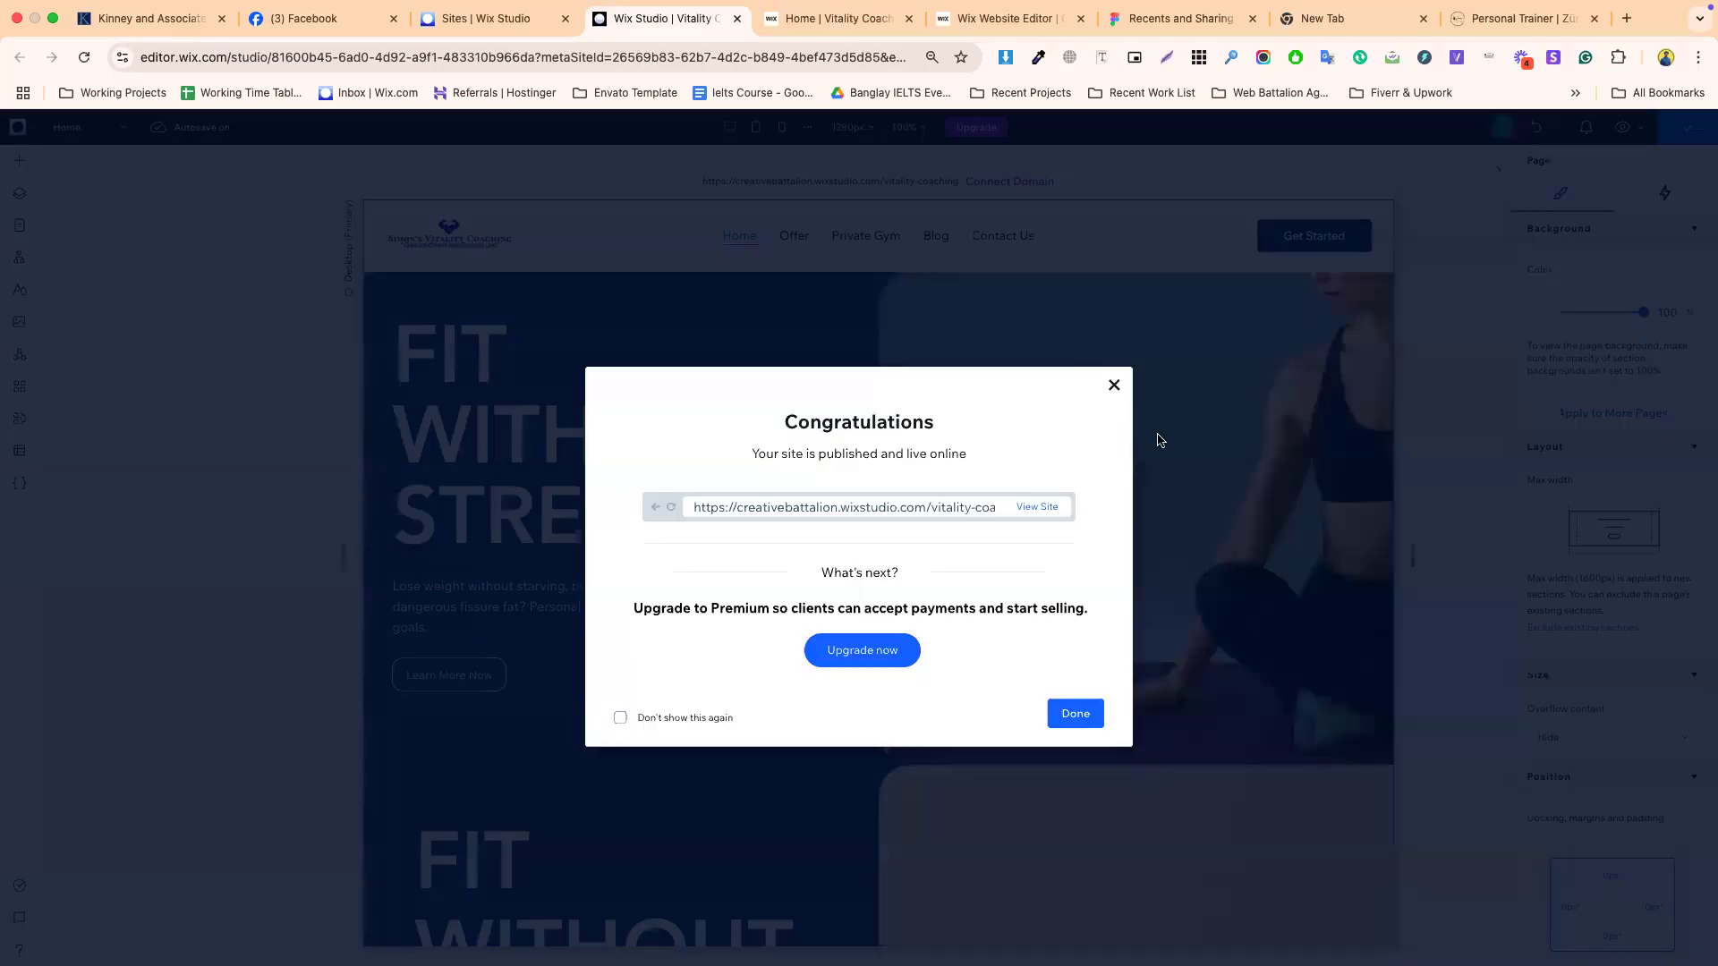
left_click(1114, 387)
- Delete the duplicate "Fit Without Stress" section with the desert image below the hero
scroll(1001, 658, "down", 10)
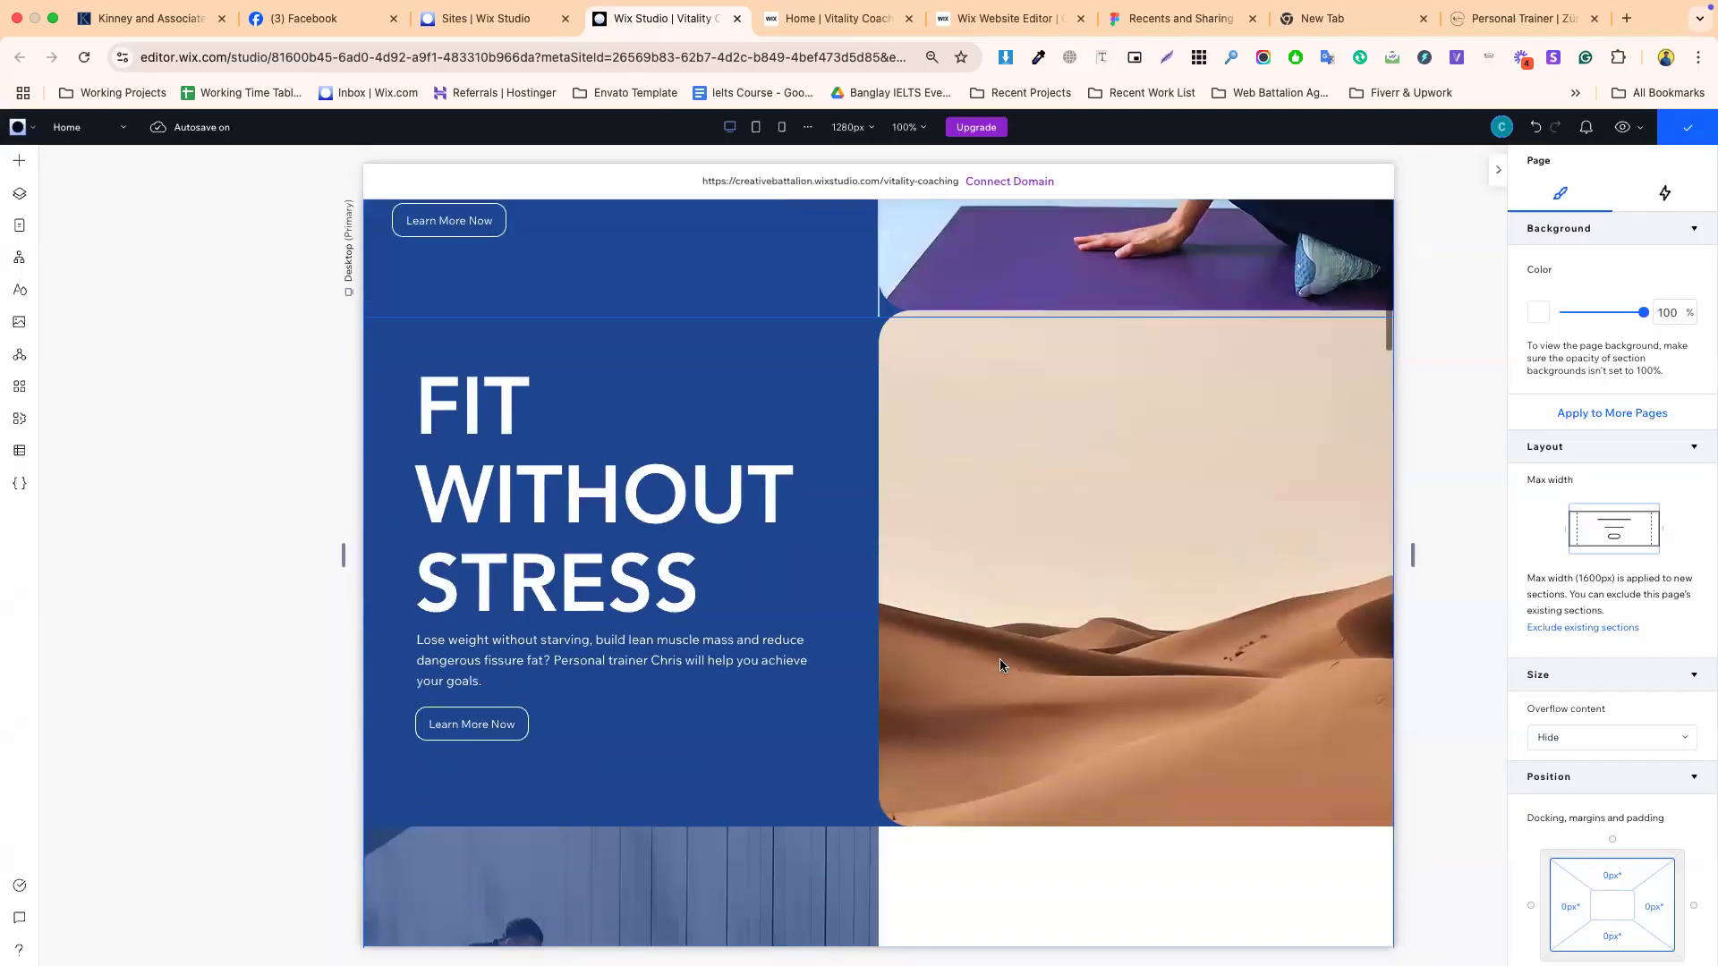
scroll(1000, 658, "up", 5)
scroll(1001, 665, "up", 2)
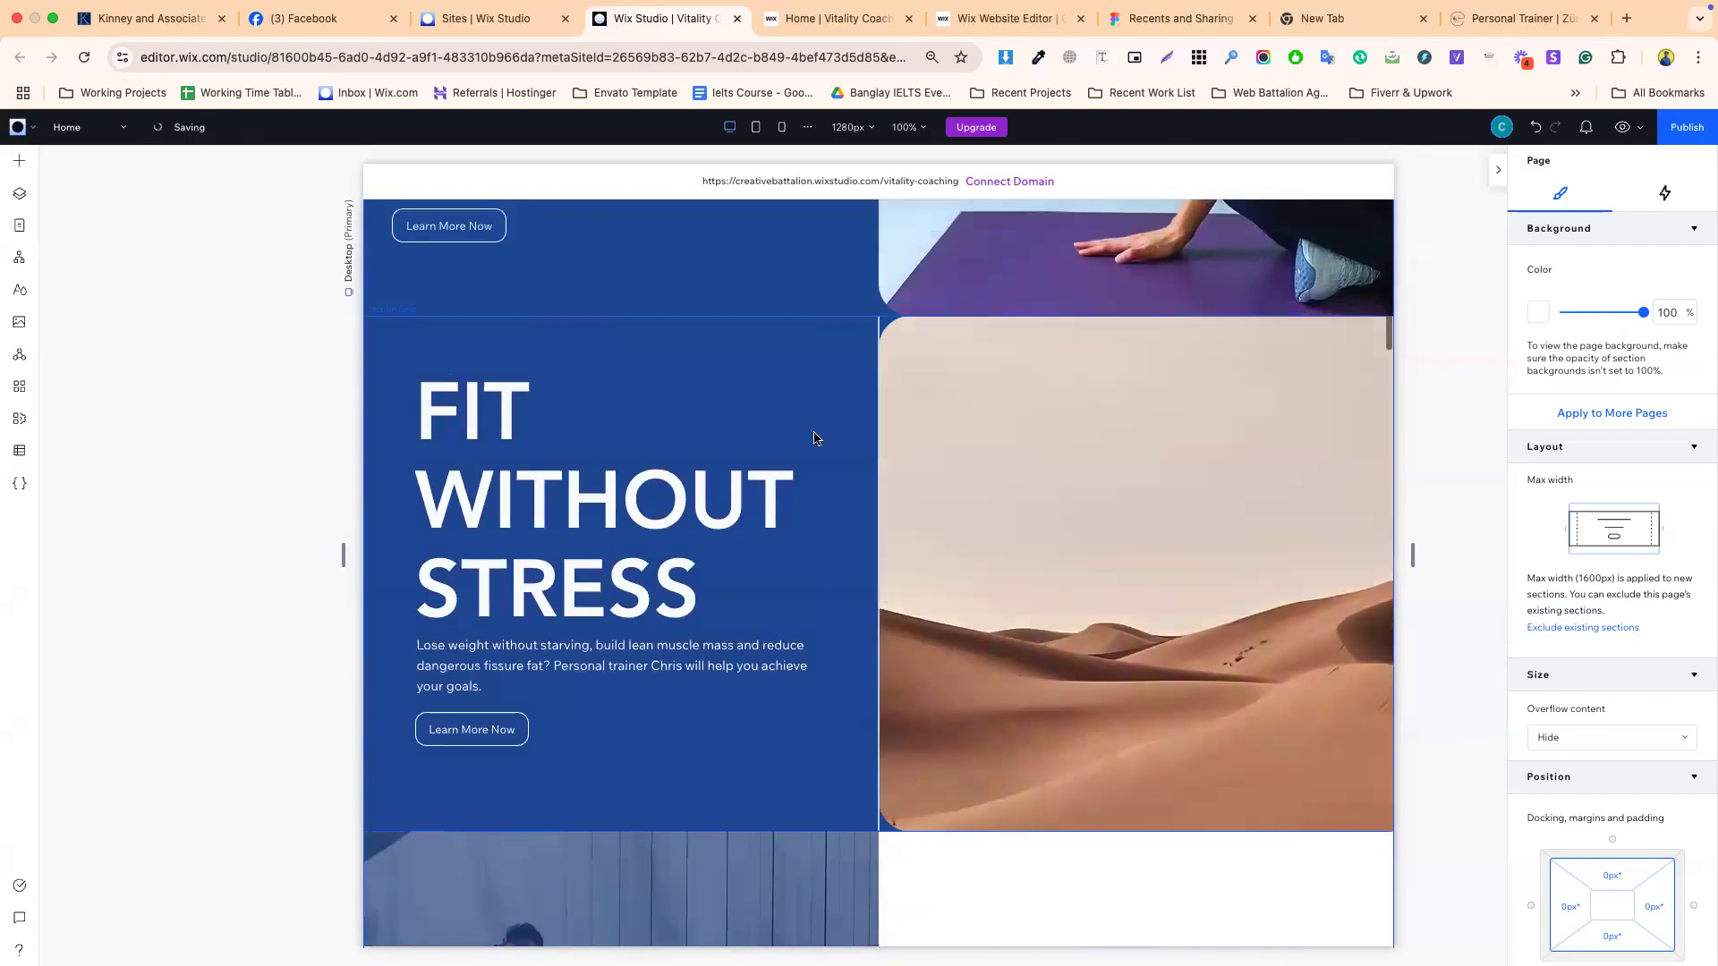
right_click(795, 364)
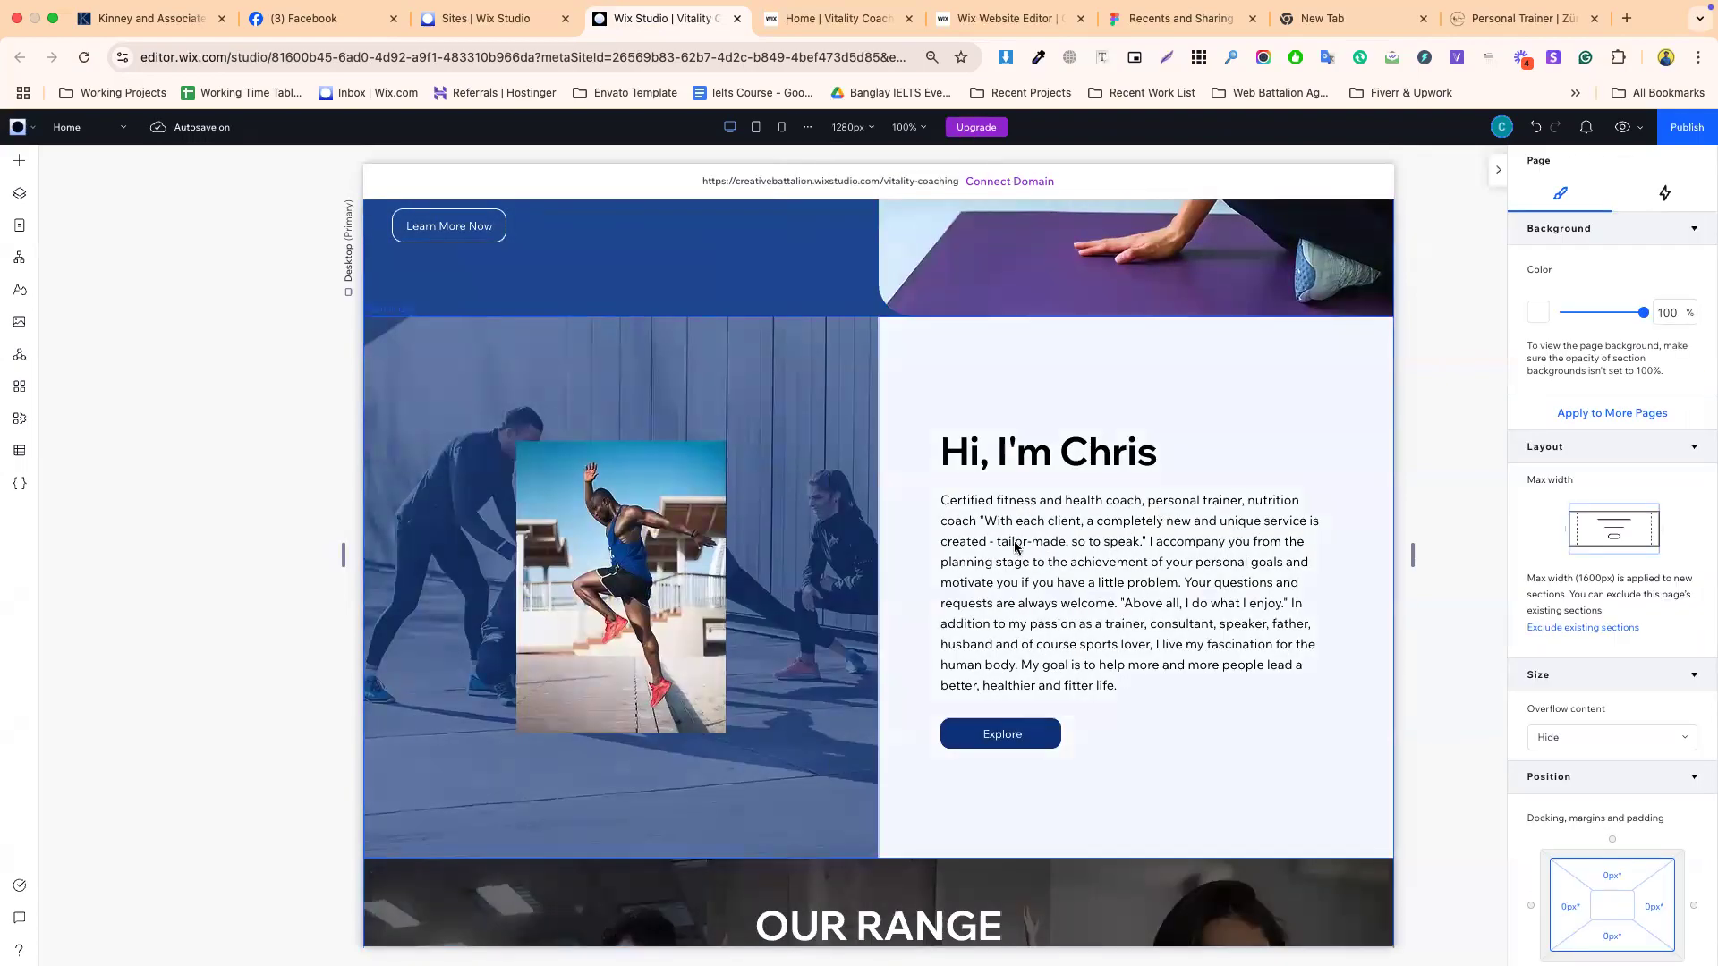
- Delete the second INFO section with the empty four-column grid below the finished INFO section
scroll(1013, 540, "down", 10)
scroll(1015, 546, "down", 15)
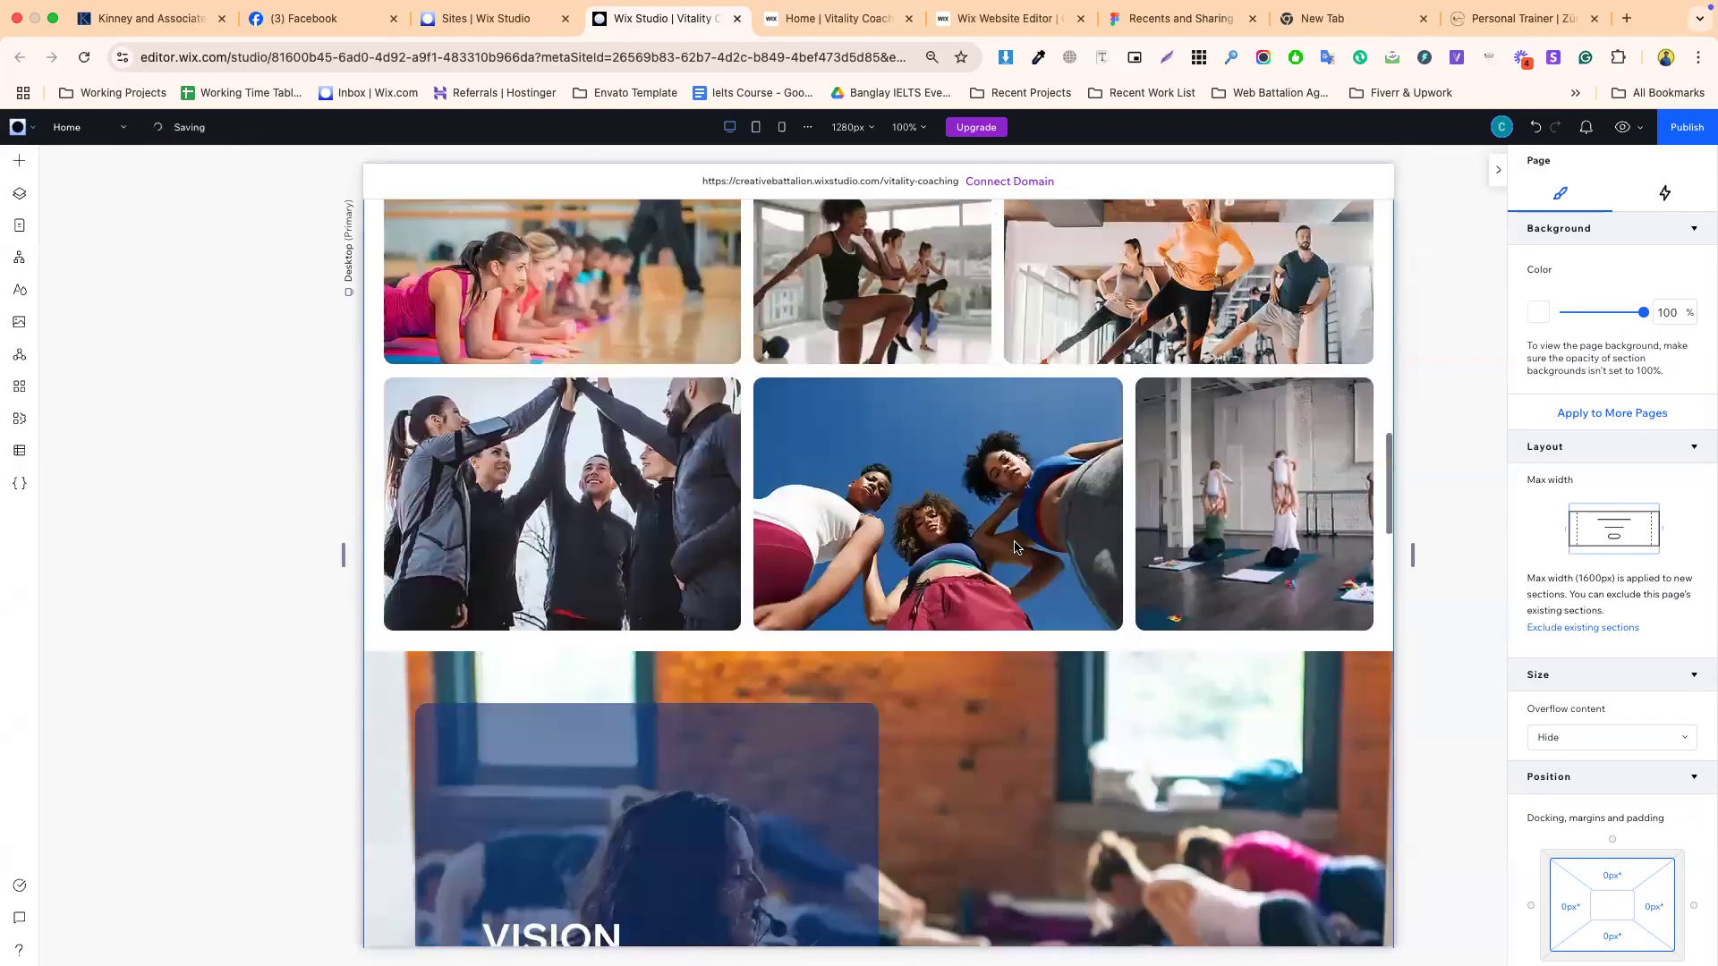
scroll(1015, 546, "down", 5)
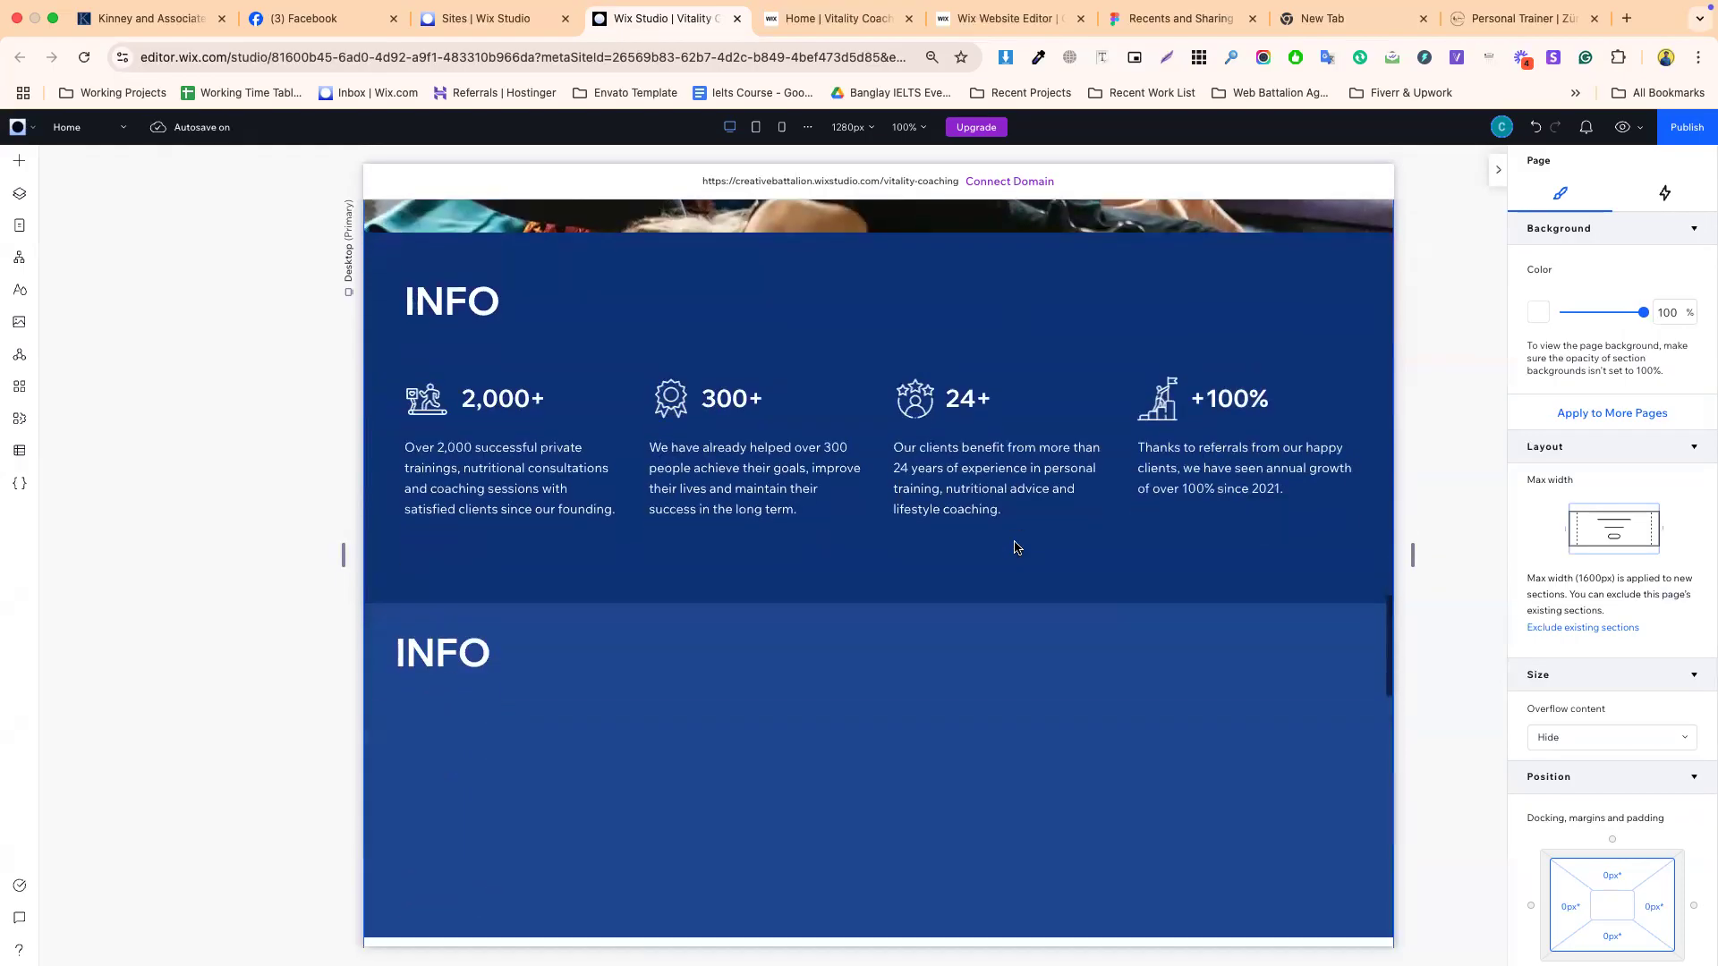
left_click(824, 429)
right_click(824, 431)
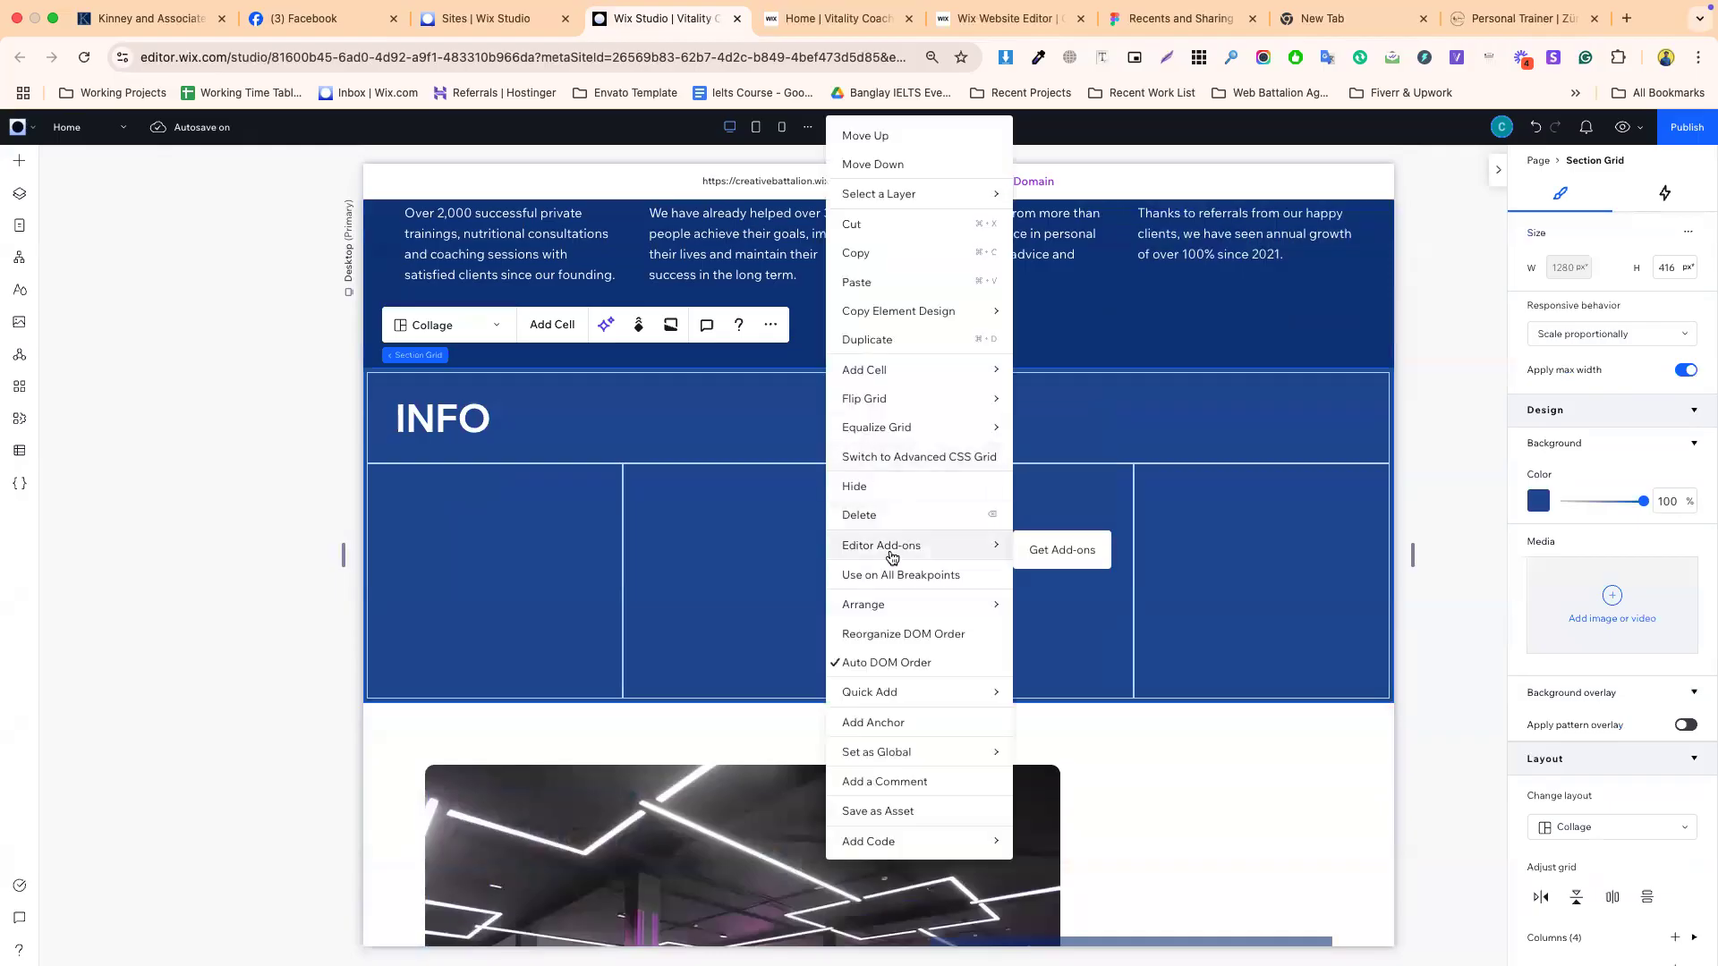
left_click(870, 517)
- Publish the Vitality Coaching site again and dismiss the publishing confirmation
scroll(939, 493, "down", 15)
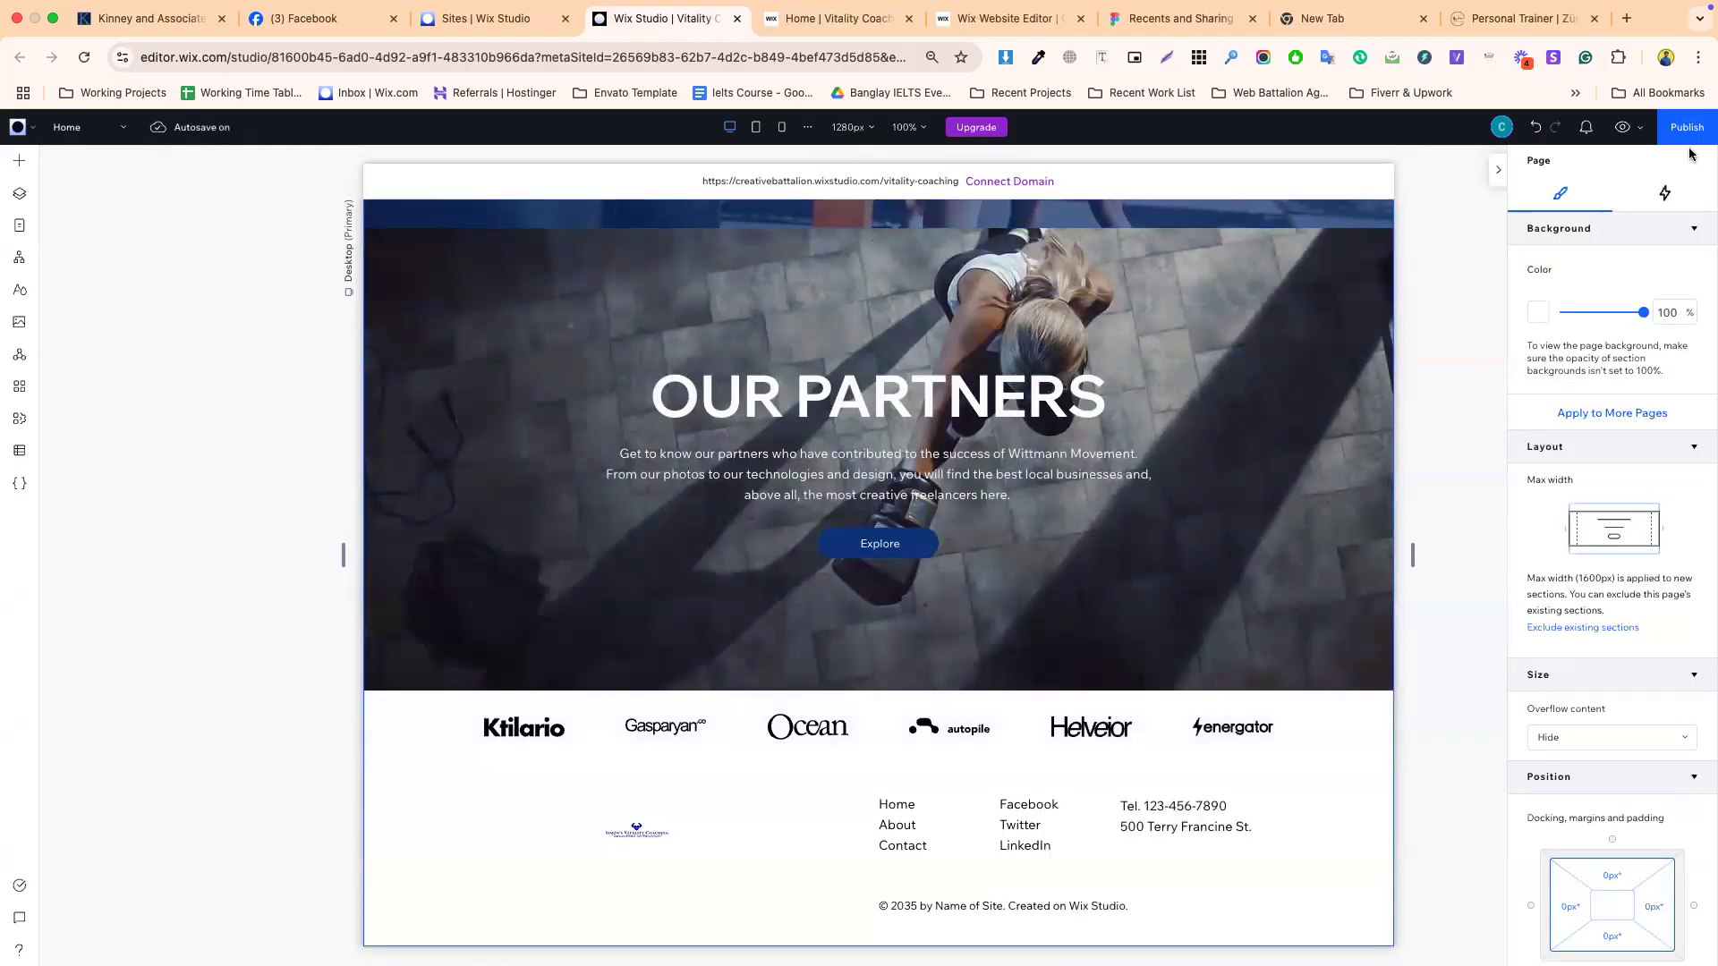
left_click(1685, 128)
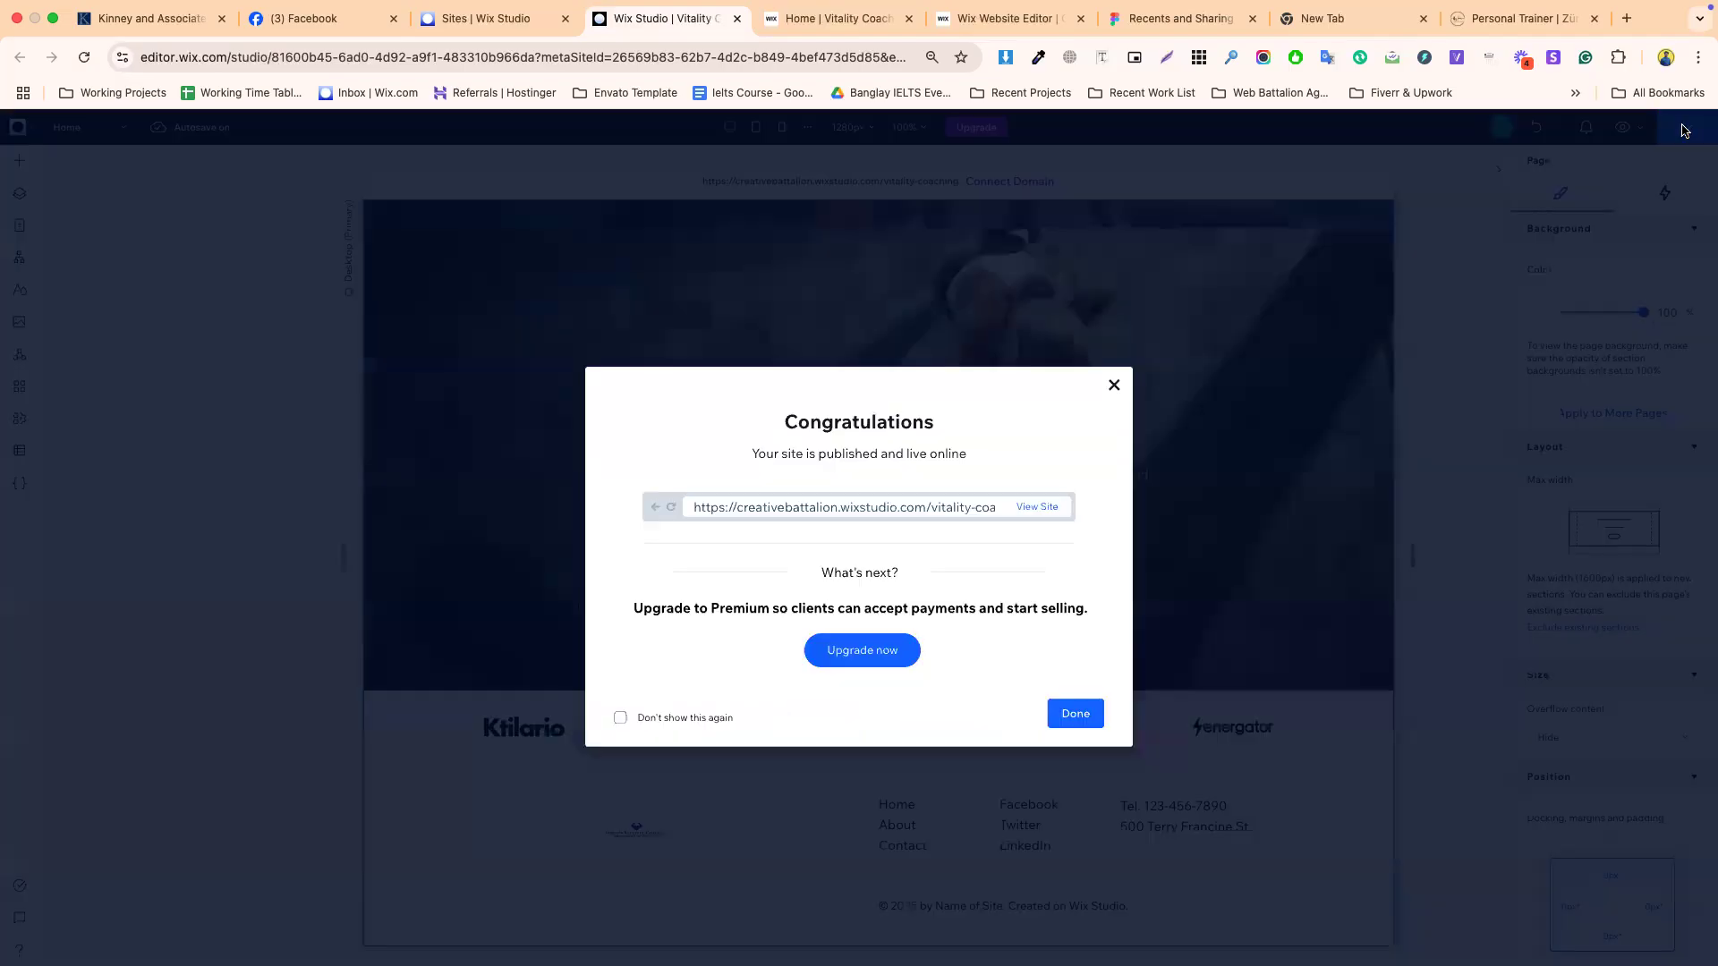
left_click(1066, 716)
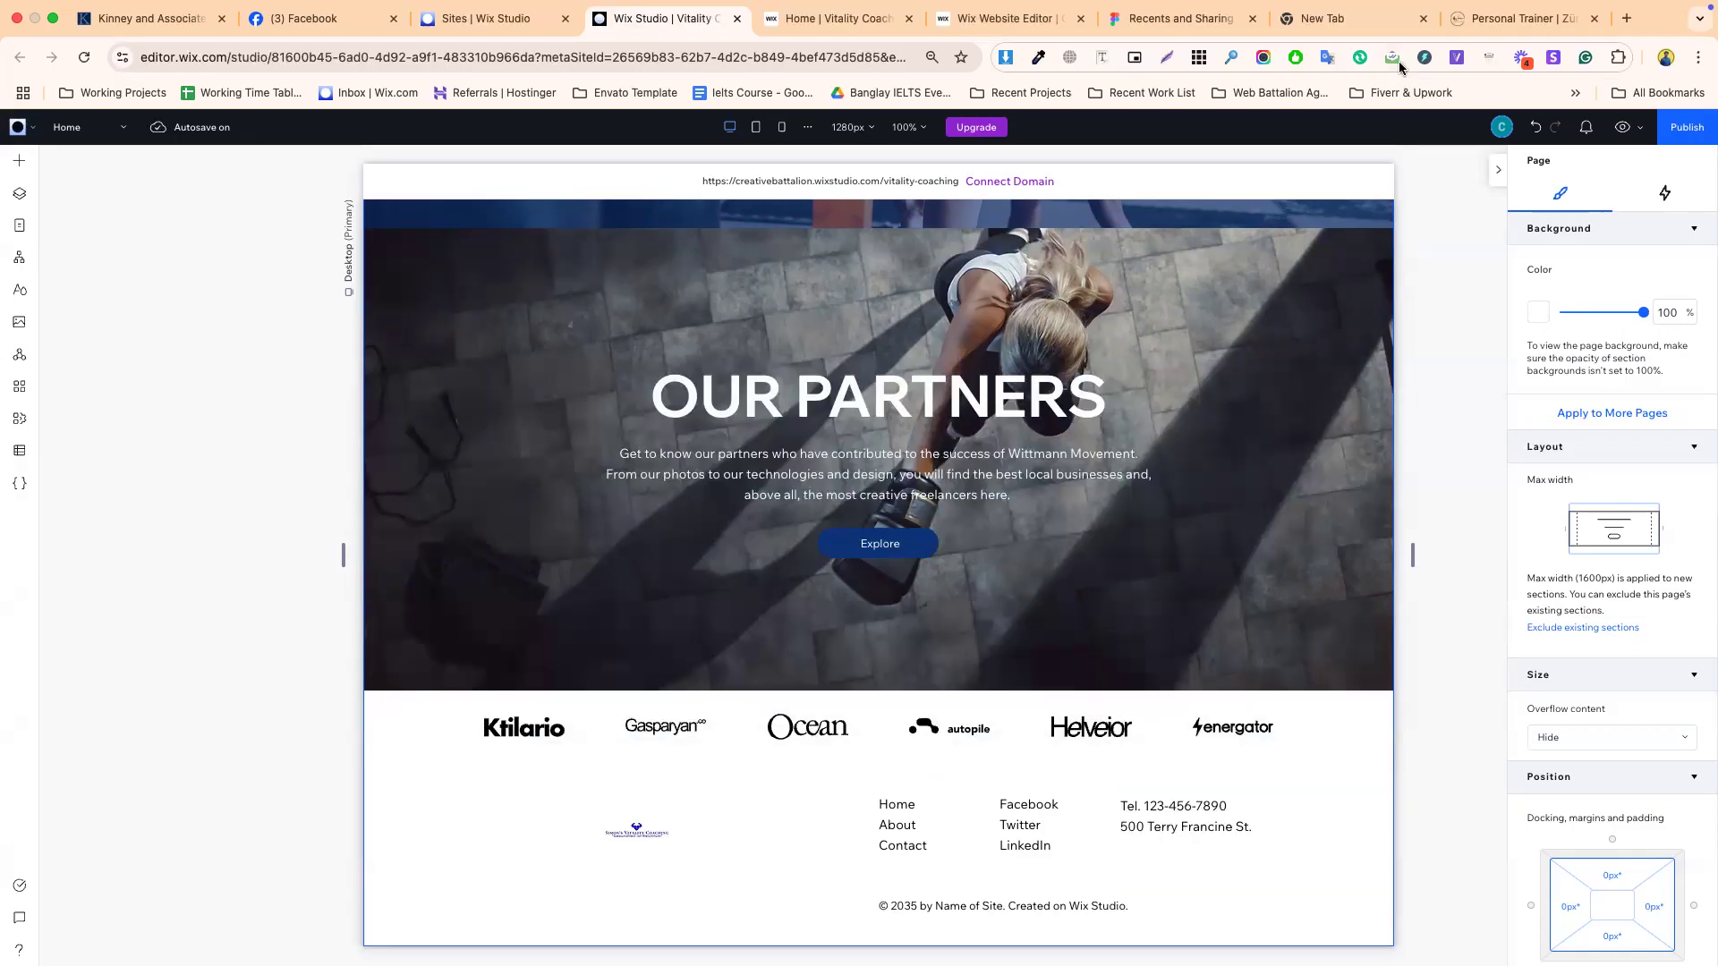
- Close the unused blank browser tab and search Google for "wix rewards program" in a new tab
left_click(1330, 23)
left_click(1423, 18)
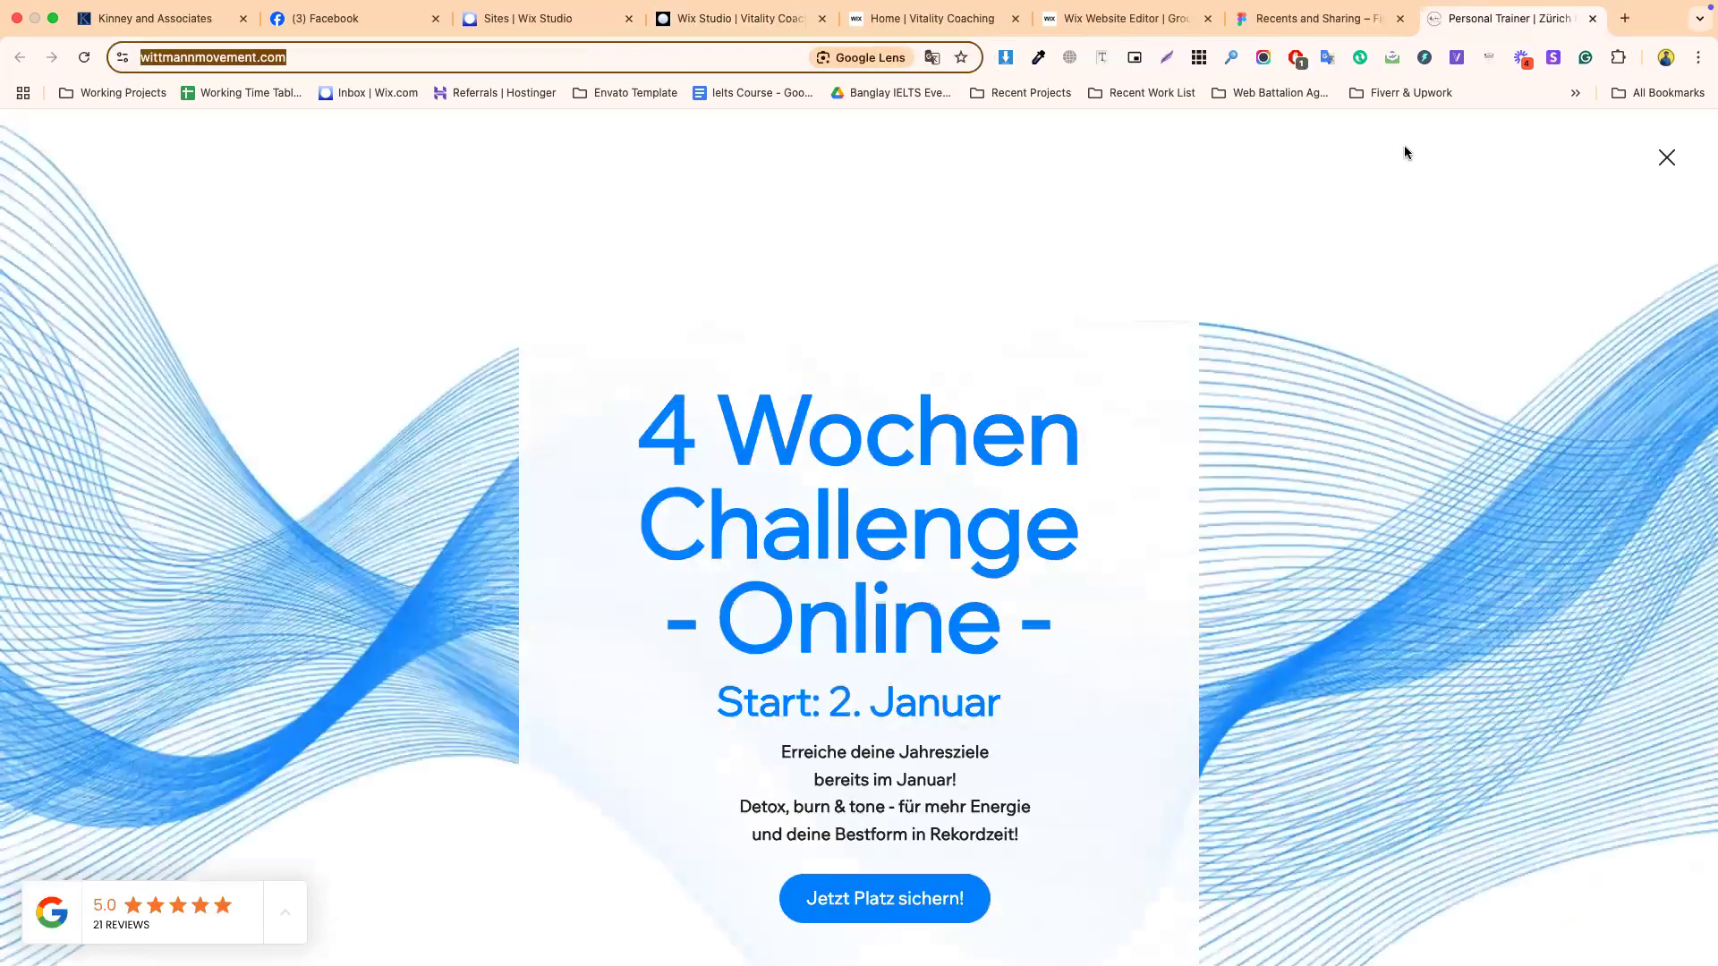
left_click(1625, 17)
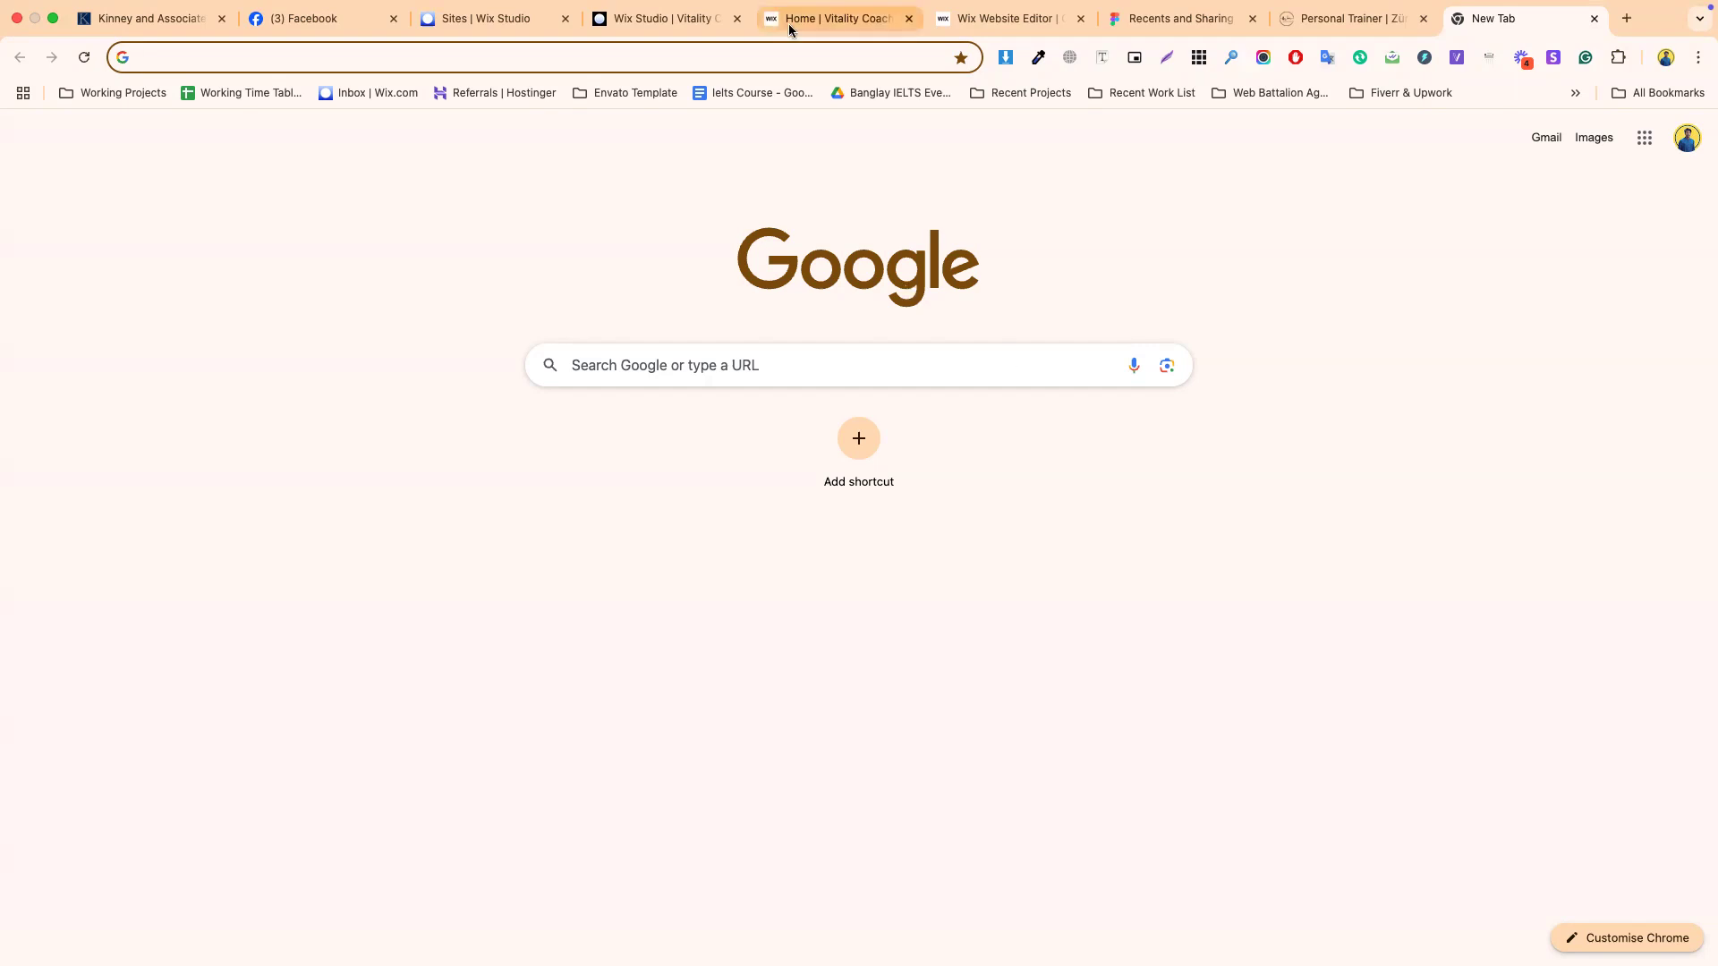
left_click(791, 59)
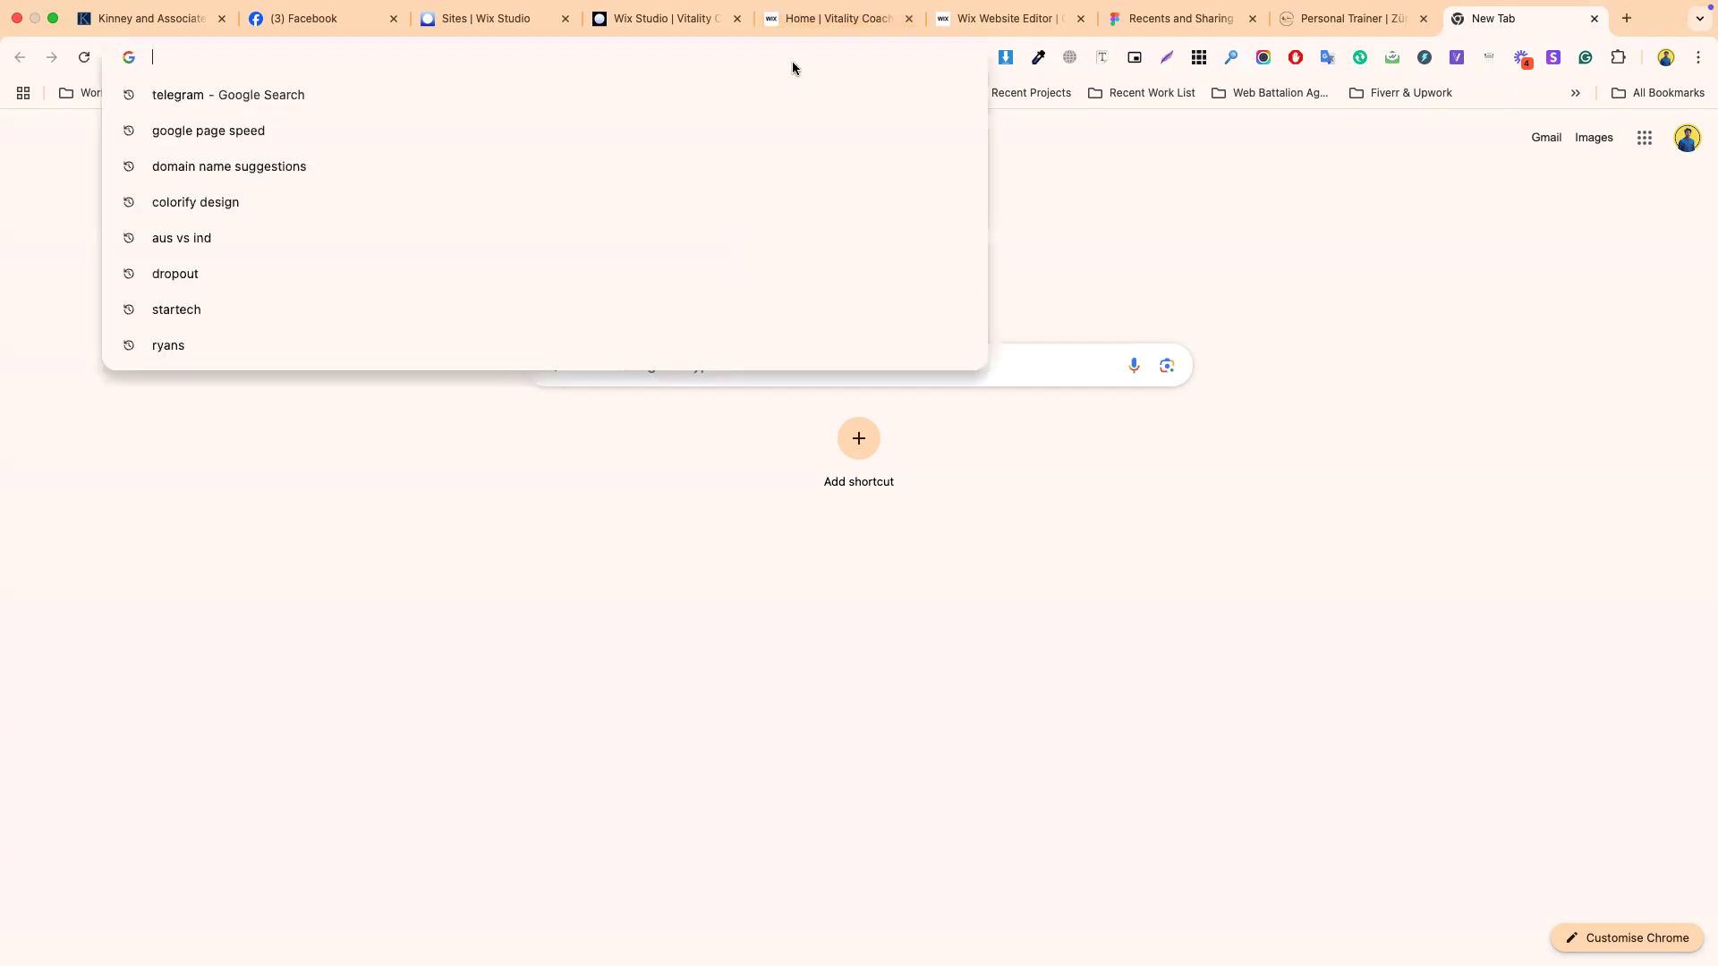
left_click(1057, 219)
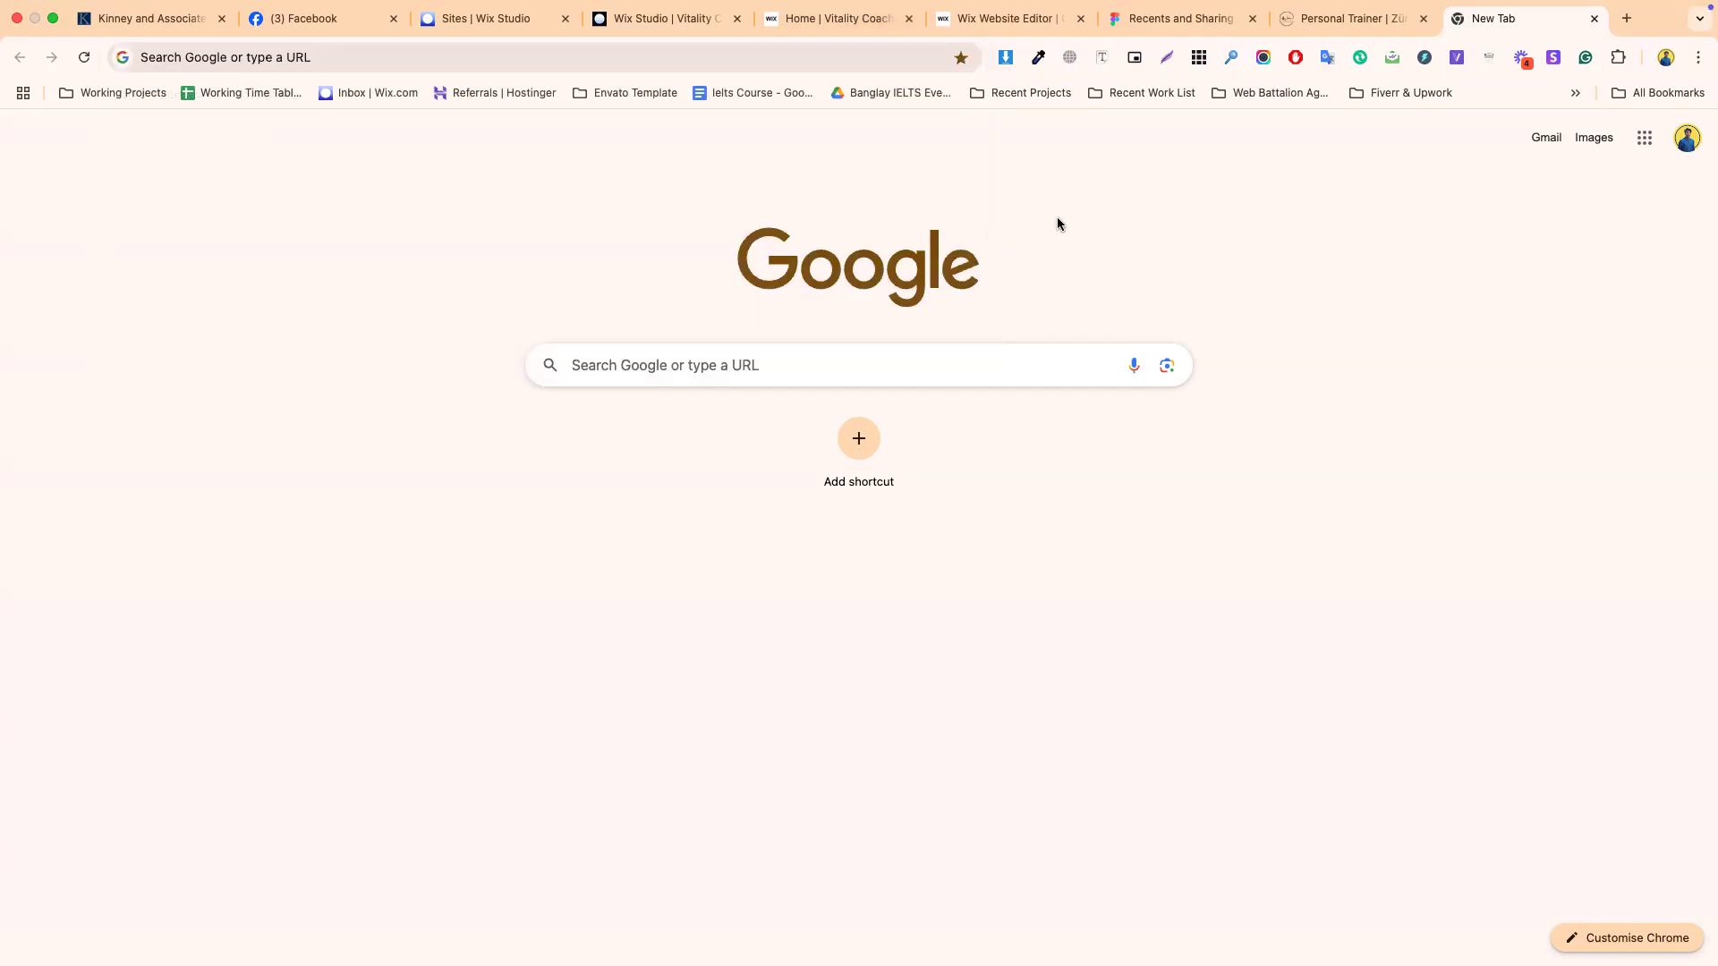
left_click(893, 59)
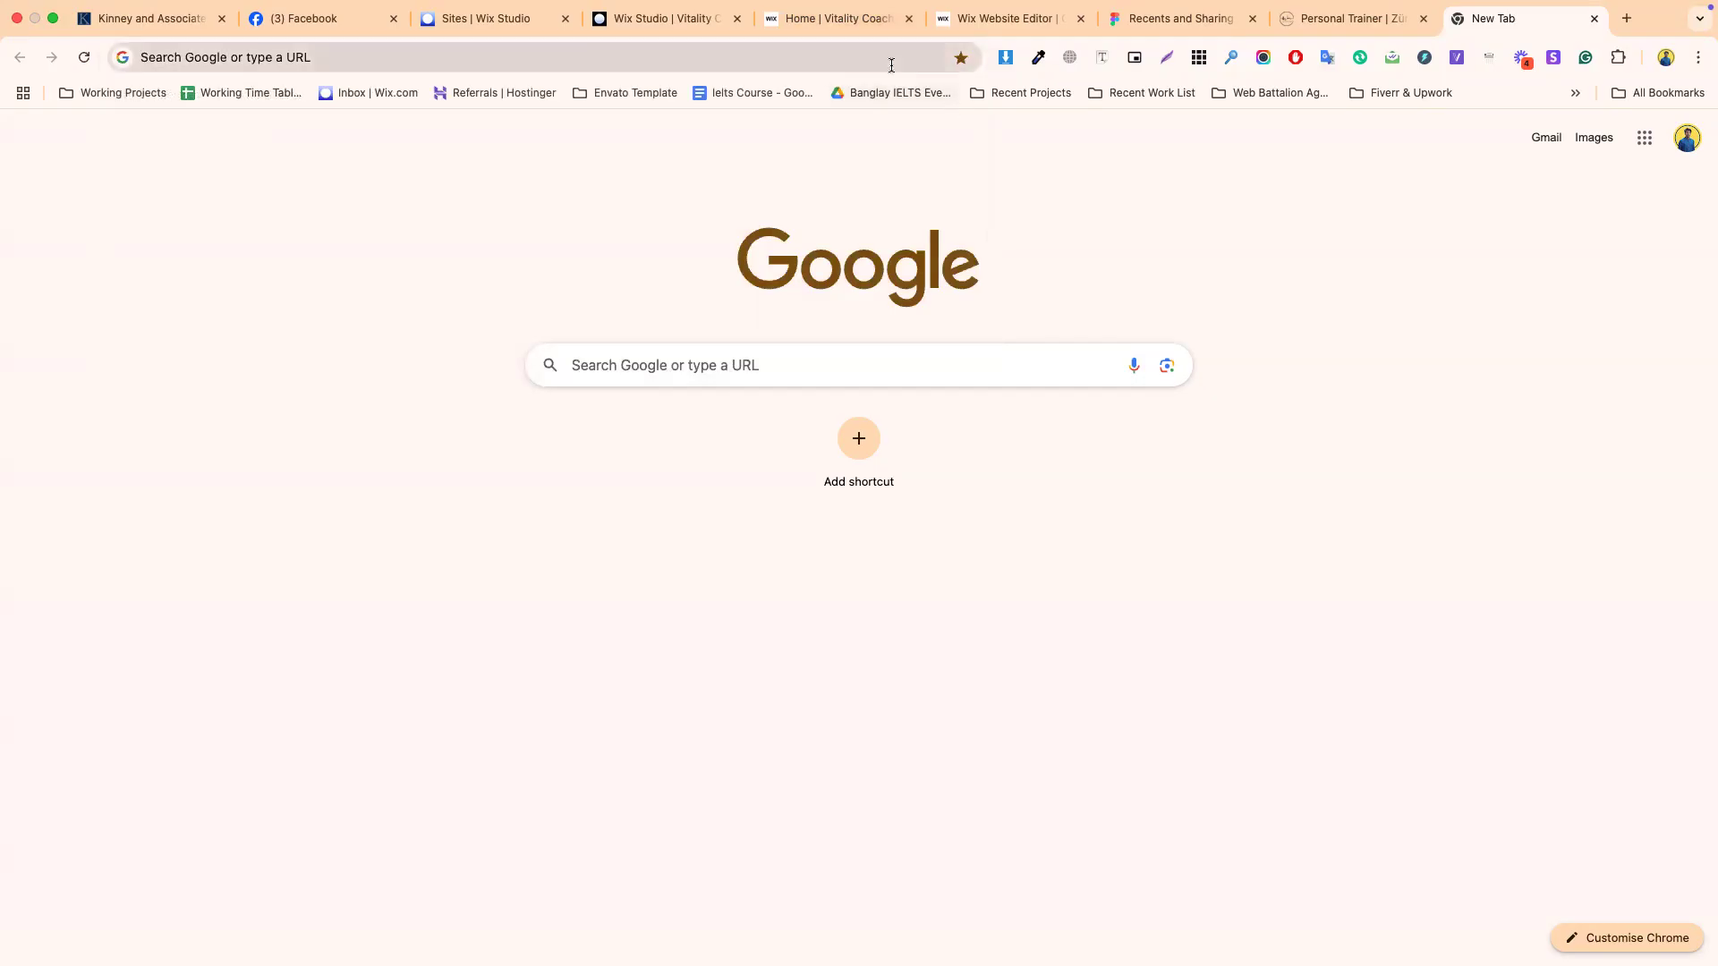
type("wix")
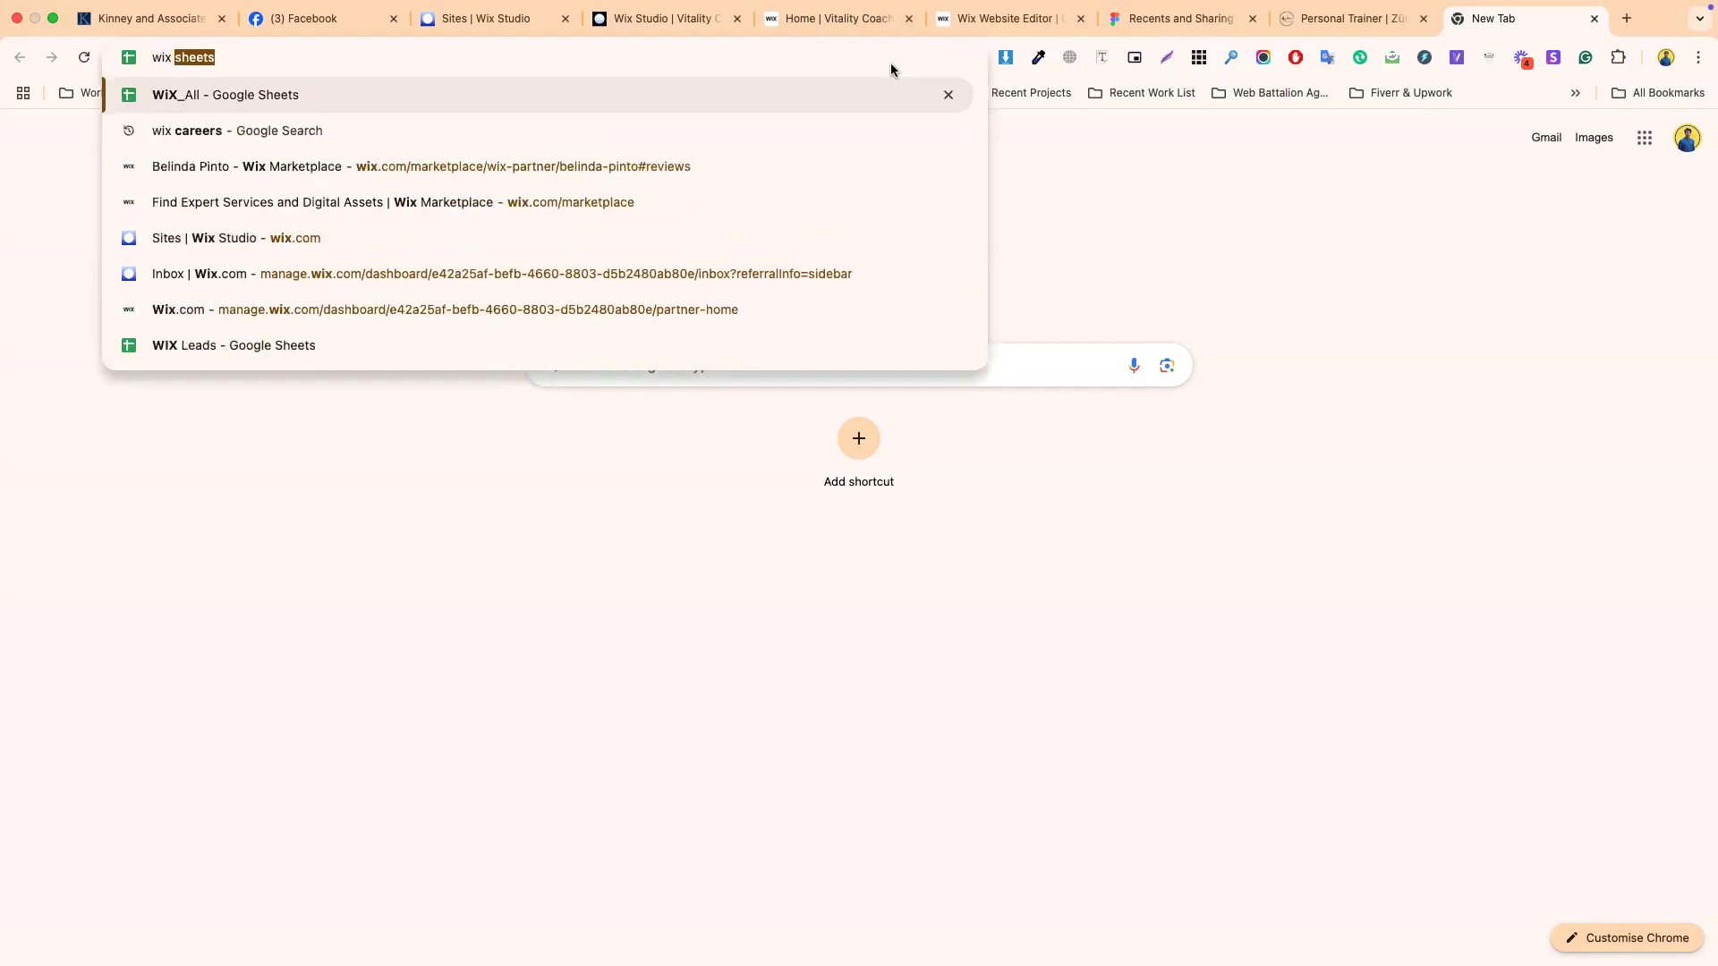
type(" rewa")
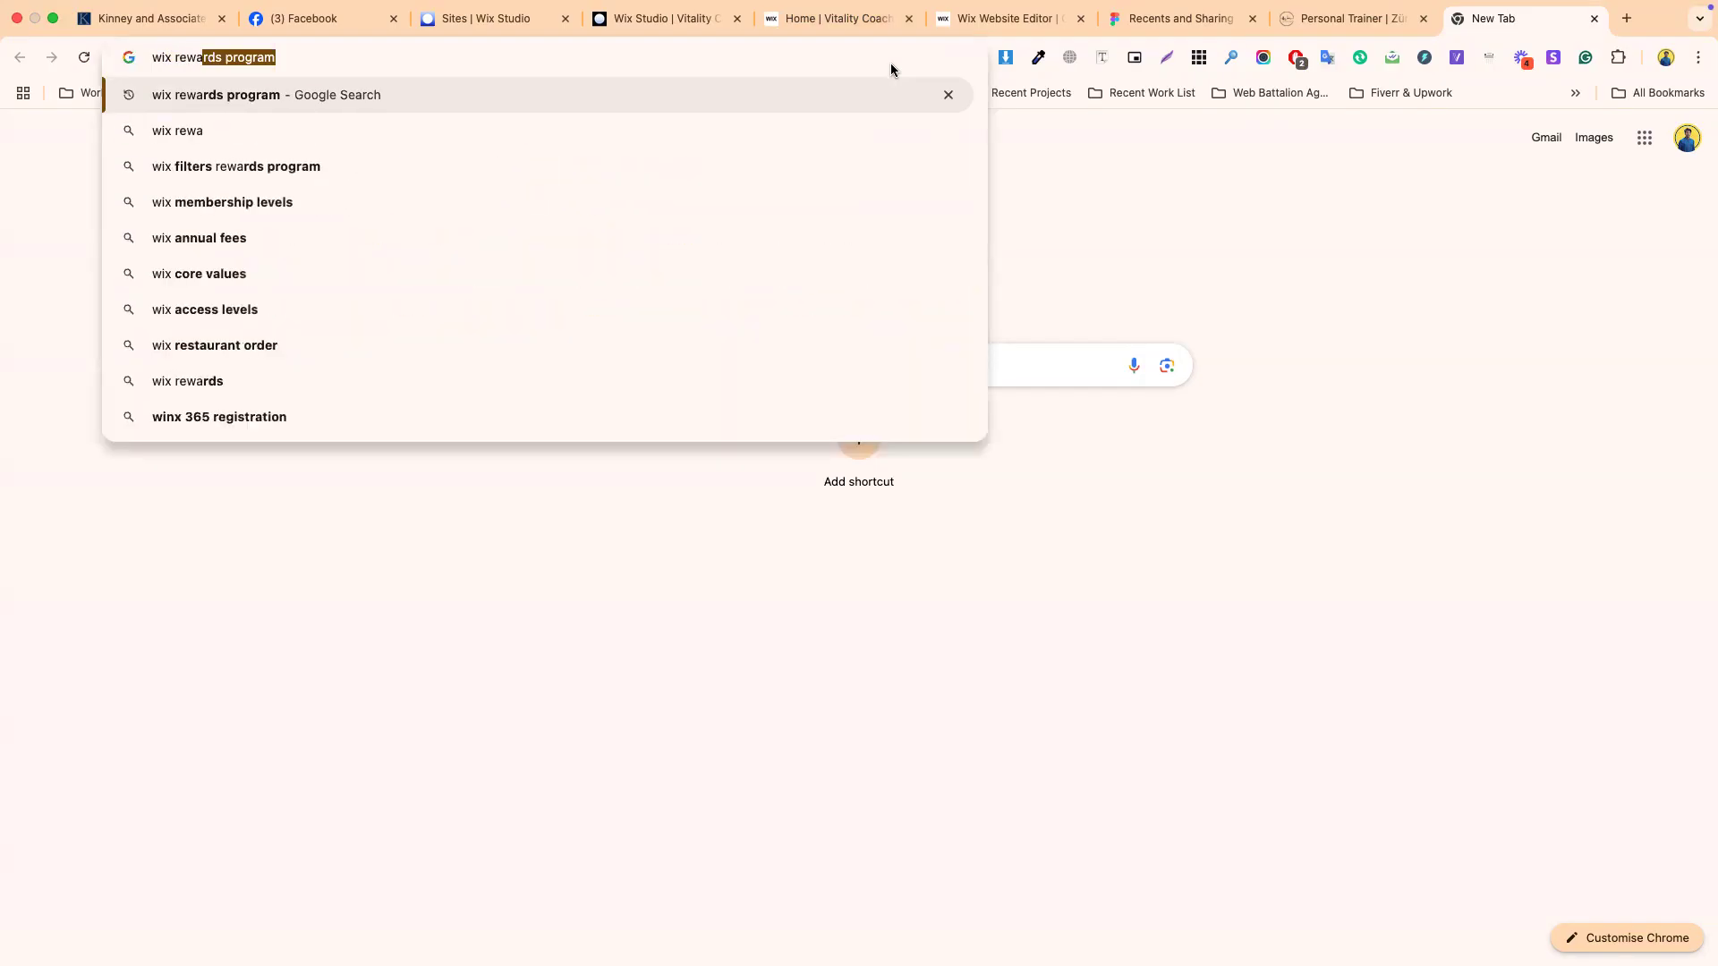
key("Return")
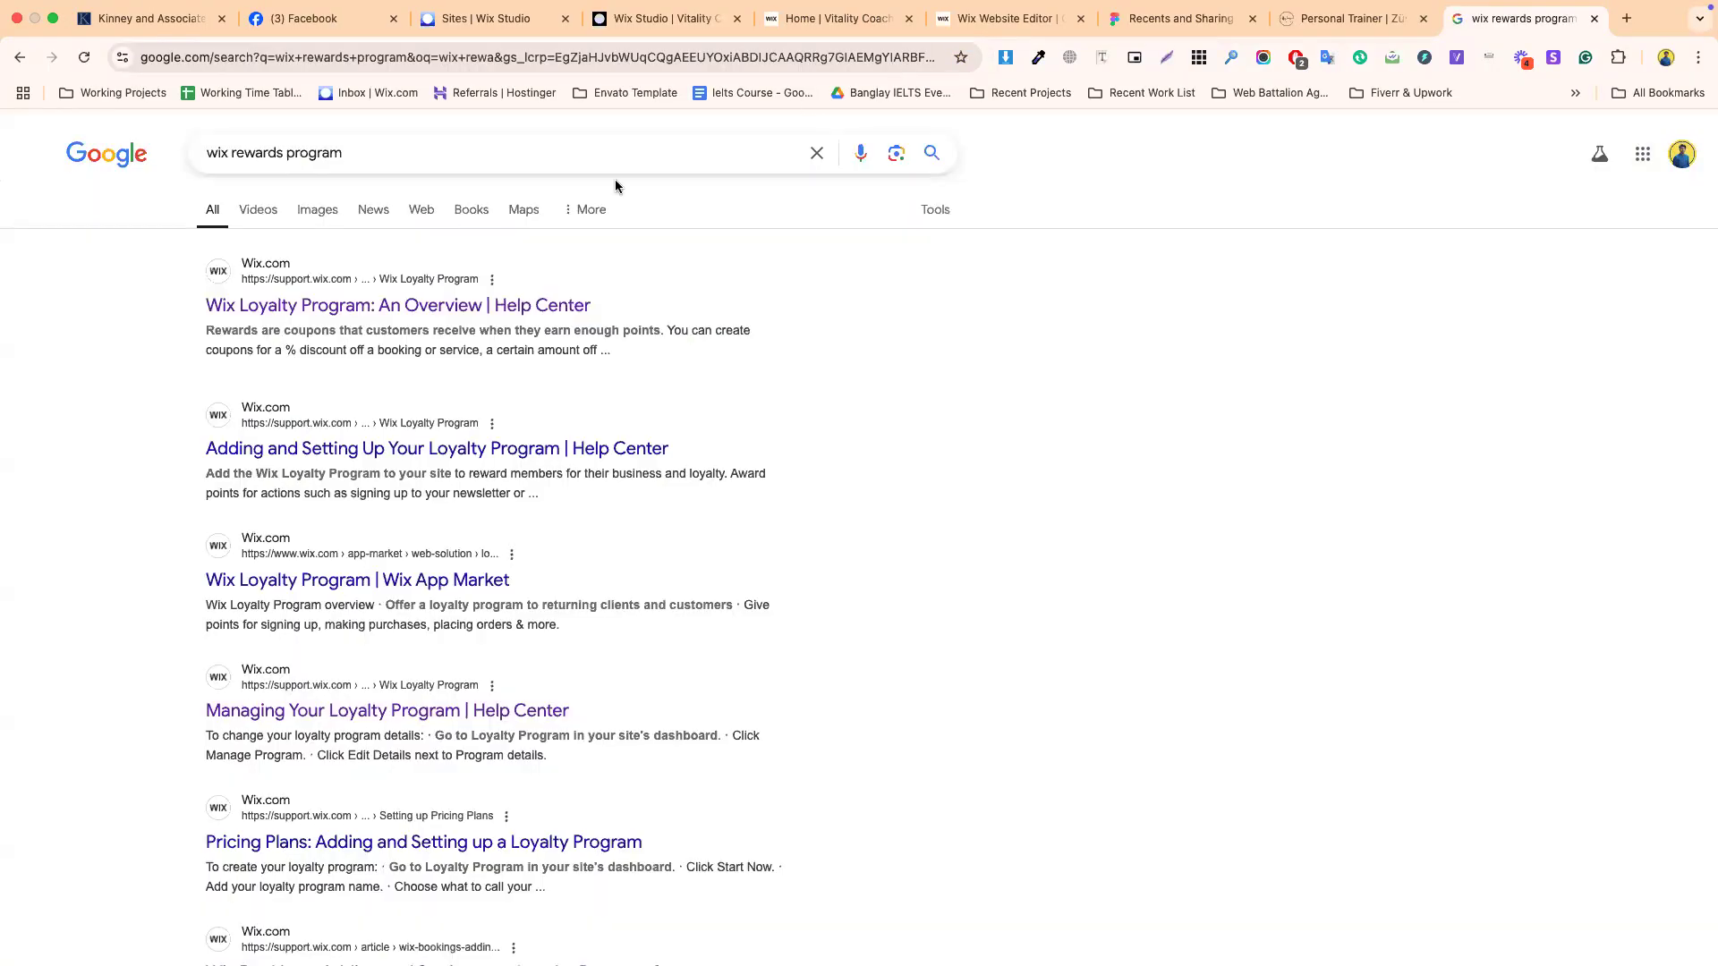
- Open the Help Center article "Wix Loyalty Program: An Overview" and read through how customers earn points
left_click(349, 306)
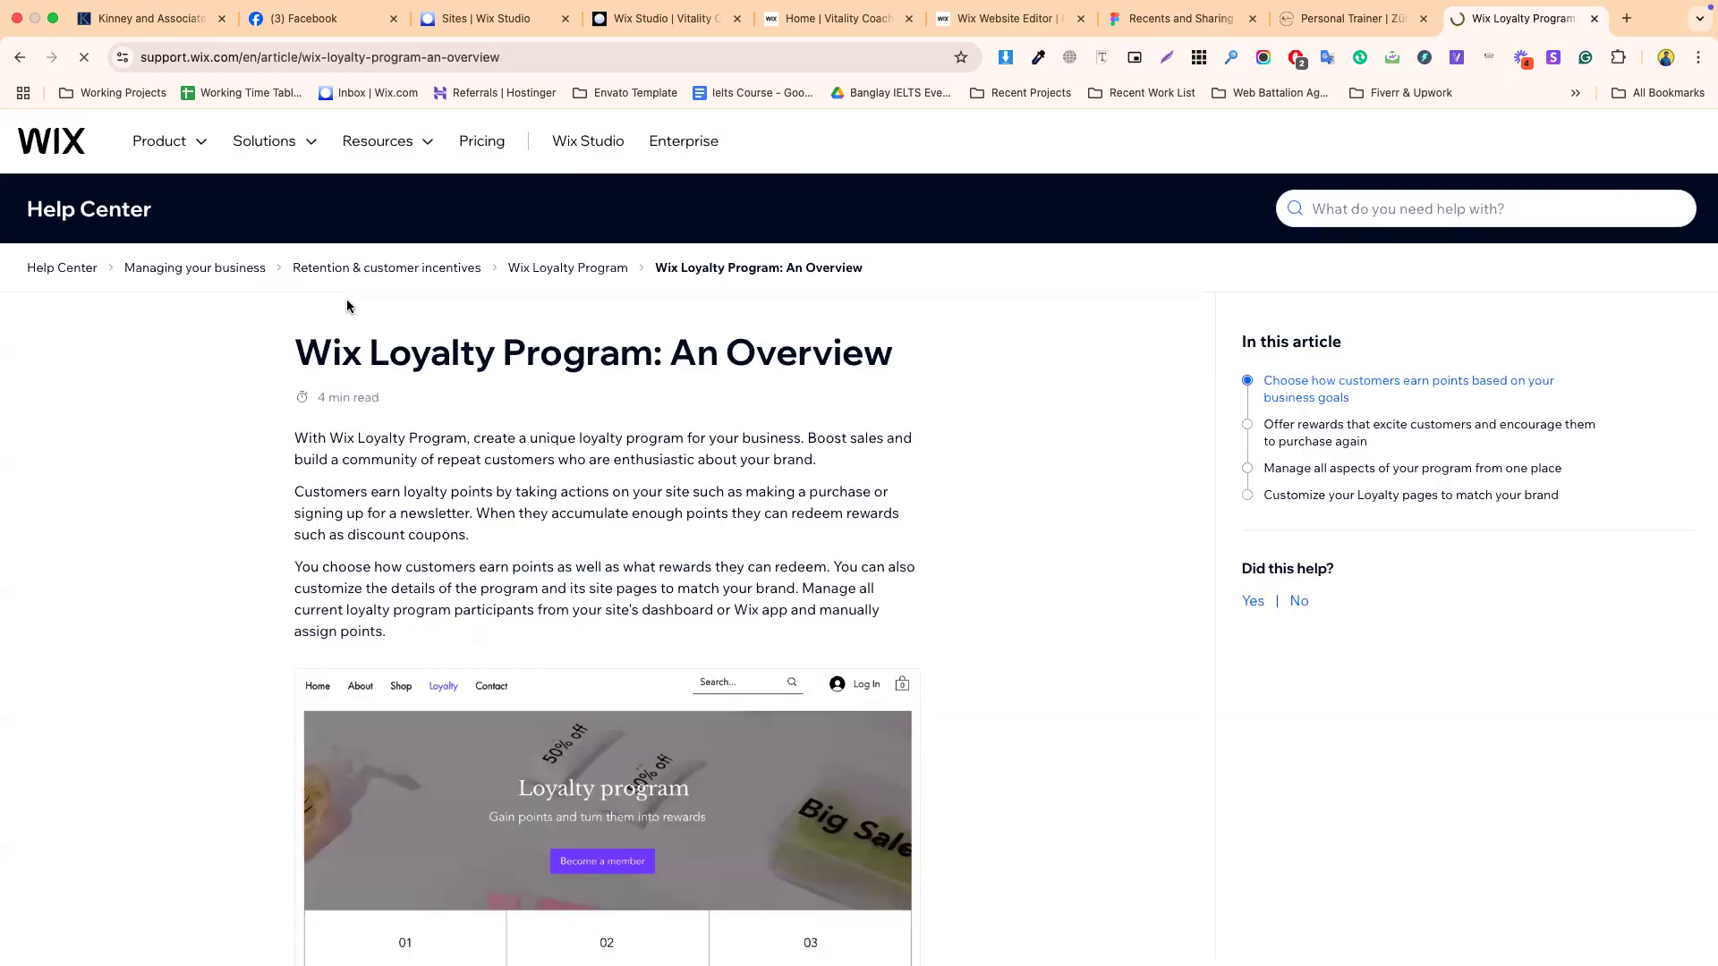
triple_click(405, 353)
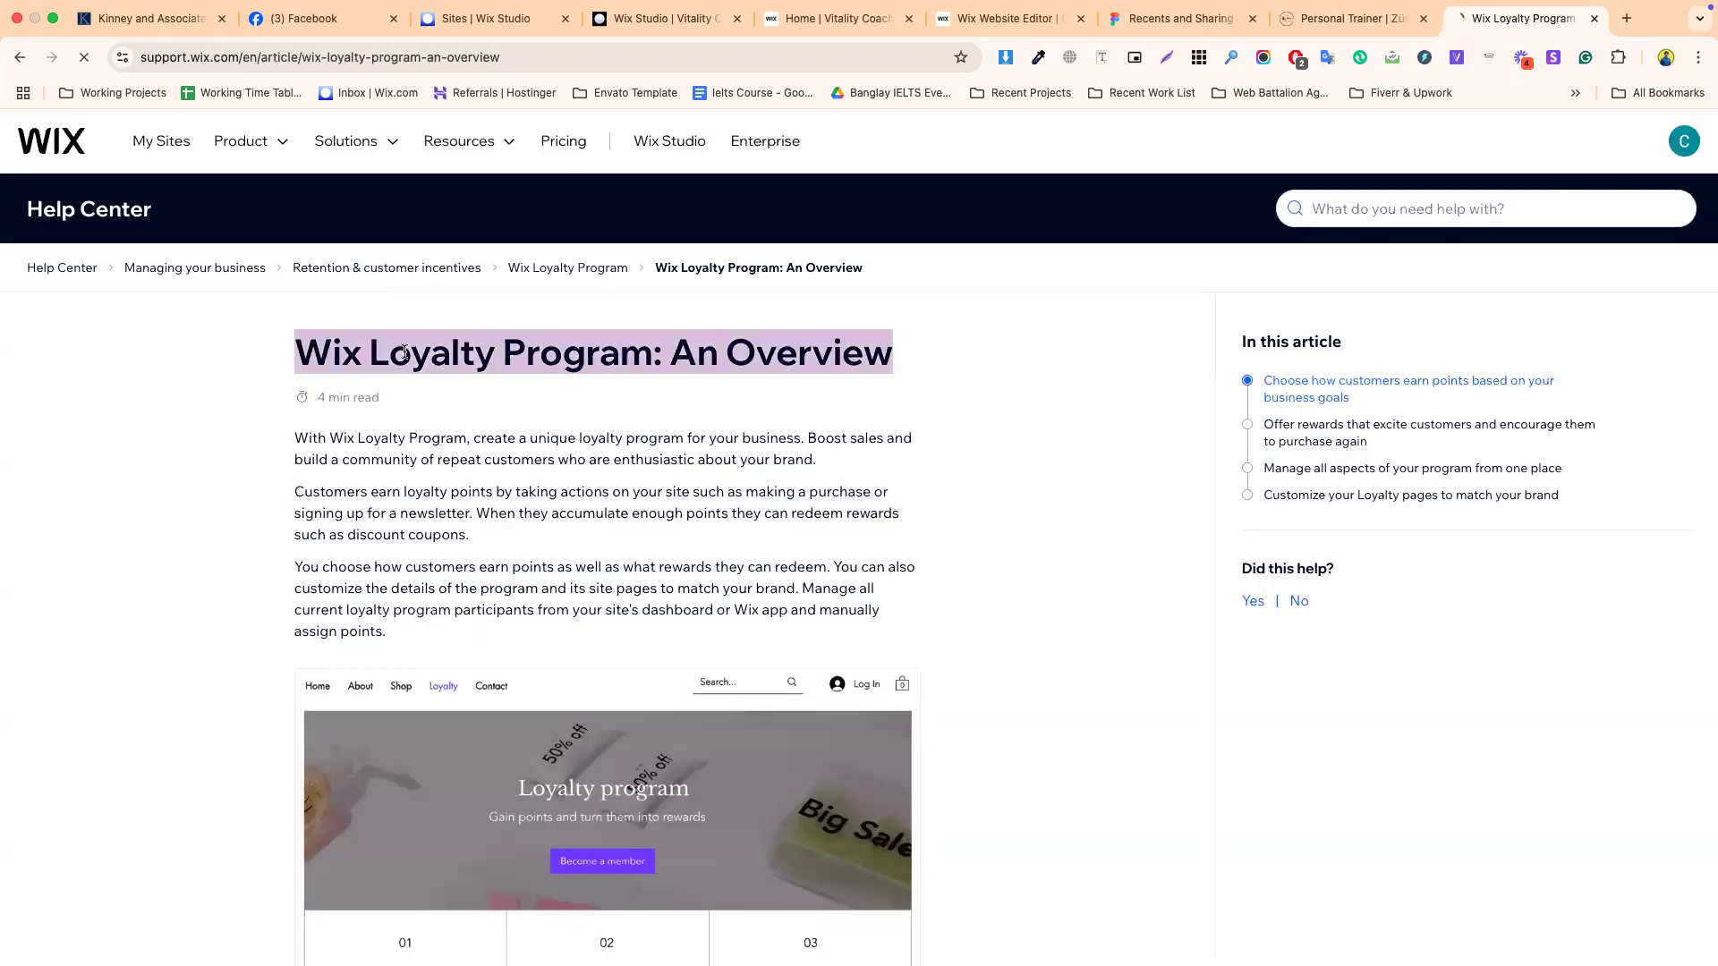
triple_click(406, 353)
scroll(503, 537, "down", 5)
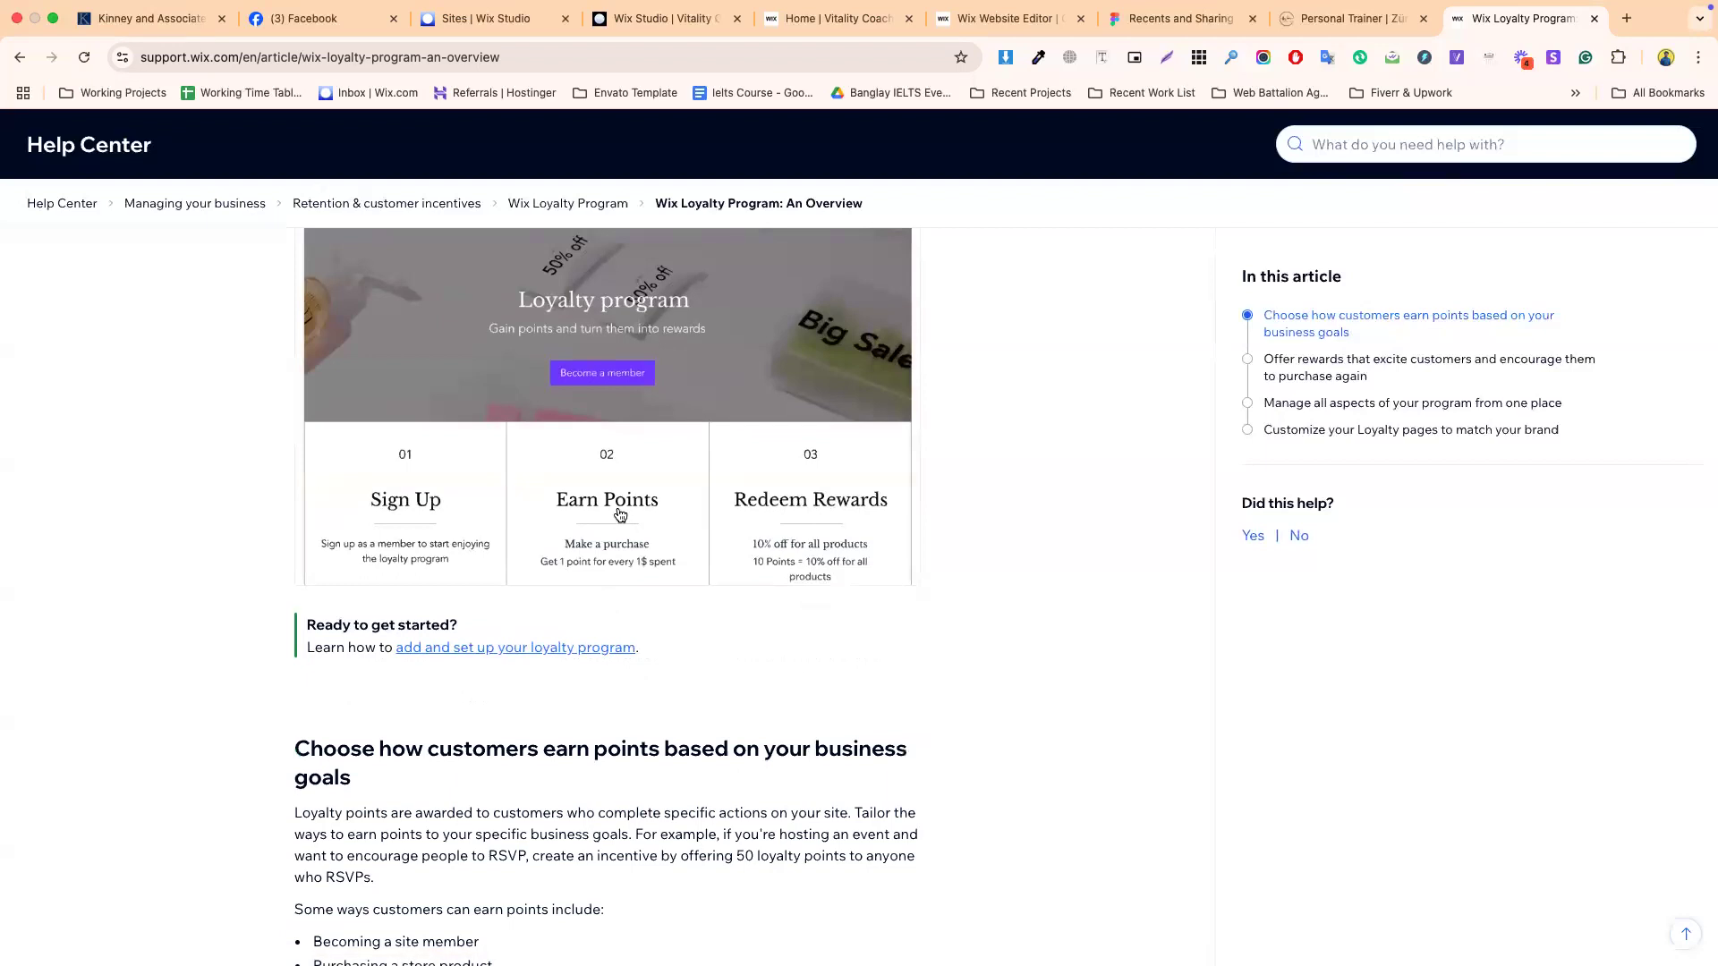
scroll(779, 664, "down", 3)
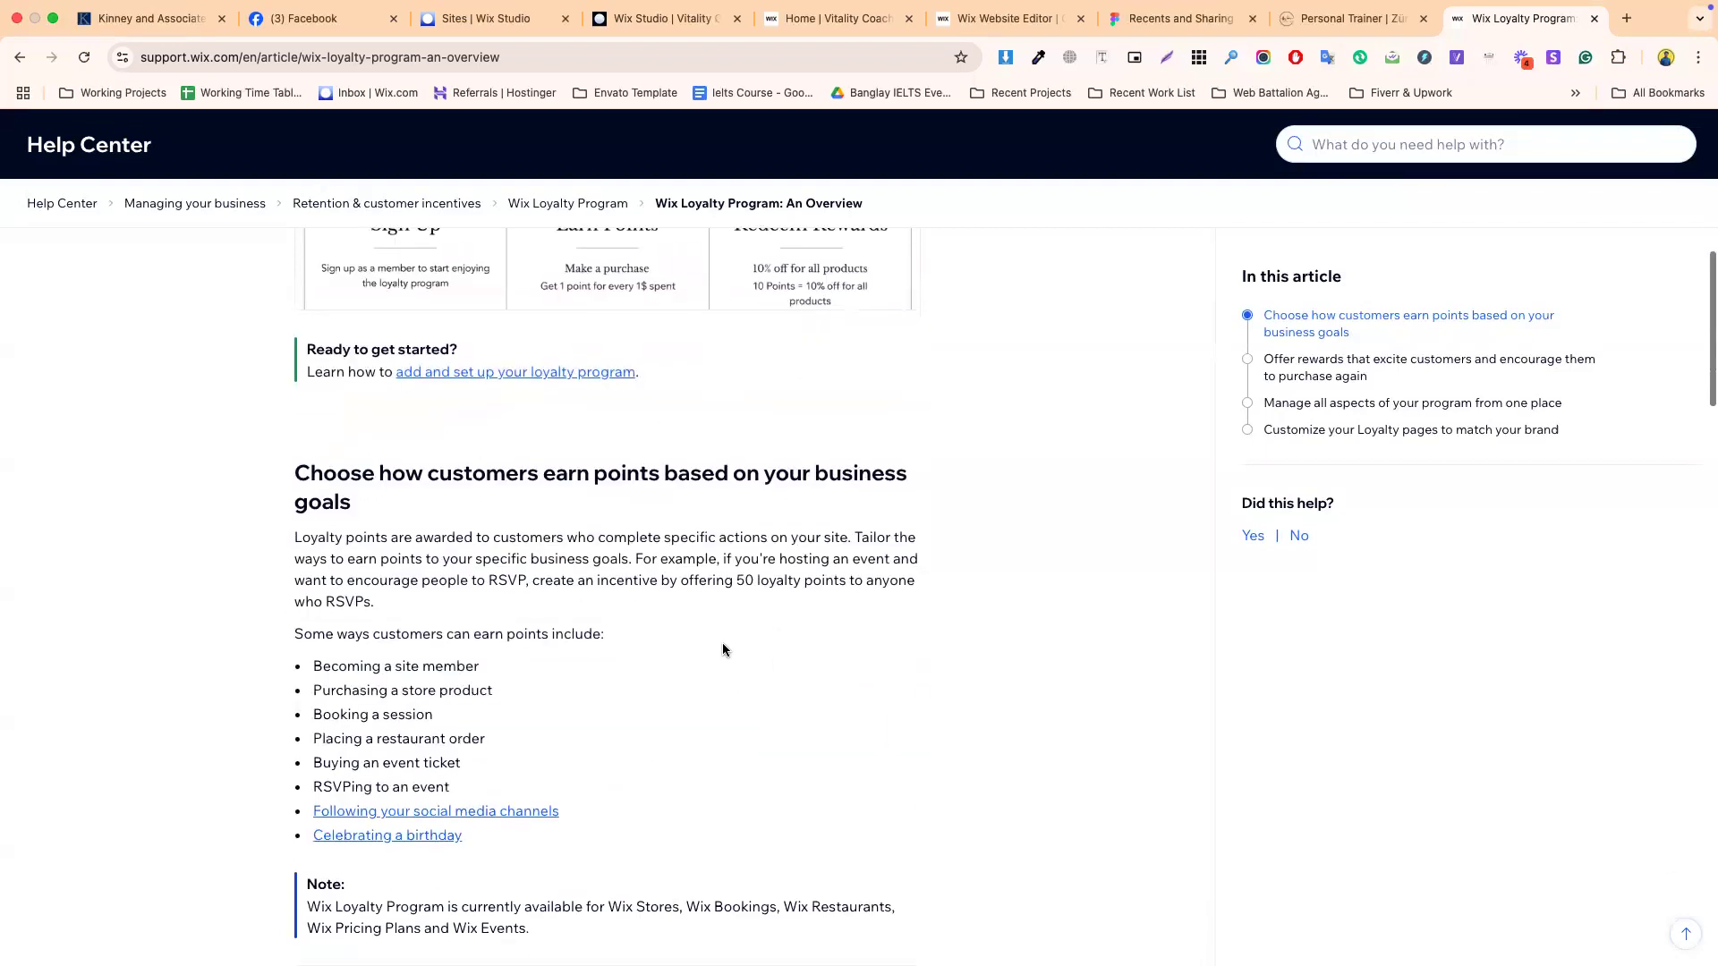
- Open the article on adding and setting up a loyalty program and read Step 1 through the Step 2 heading
left_click(504, 374)
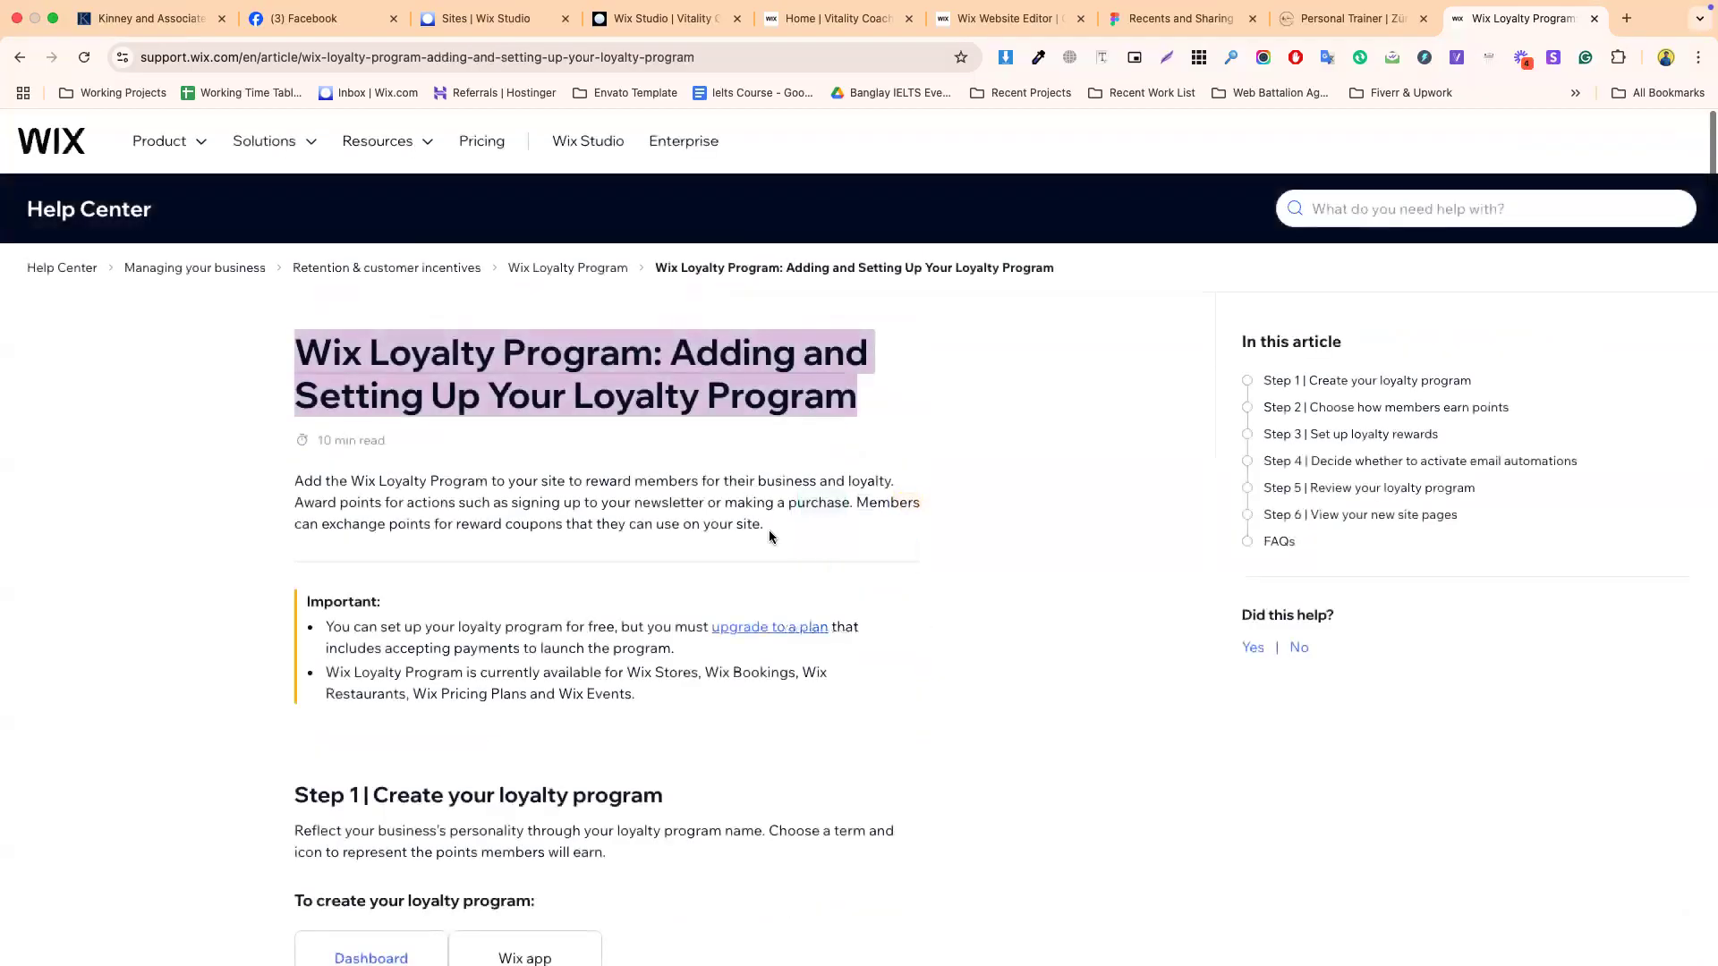
scroll(756, 623, "down", 5)
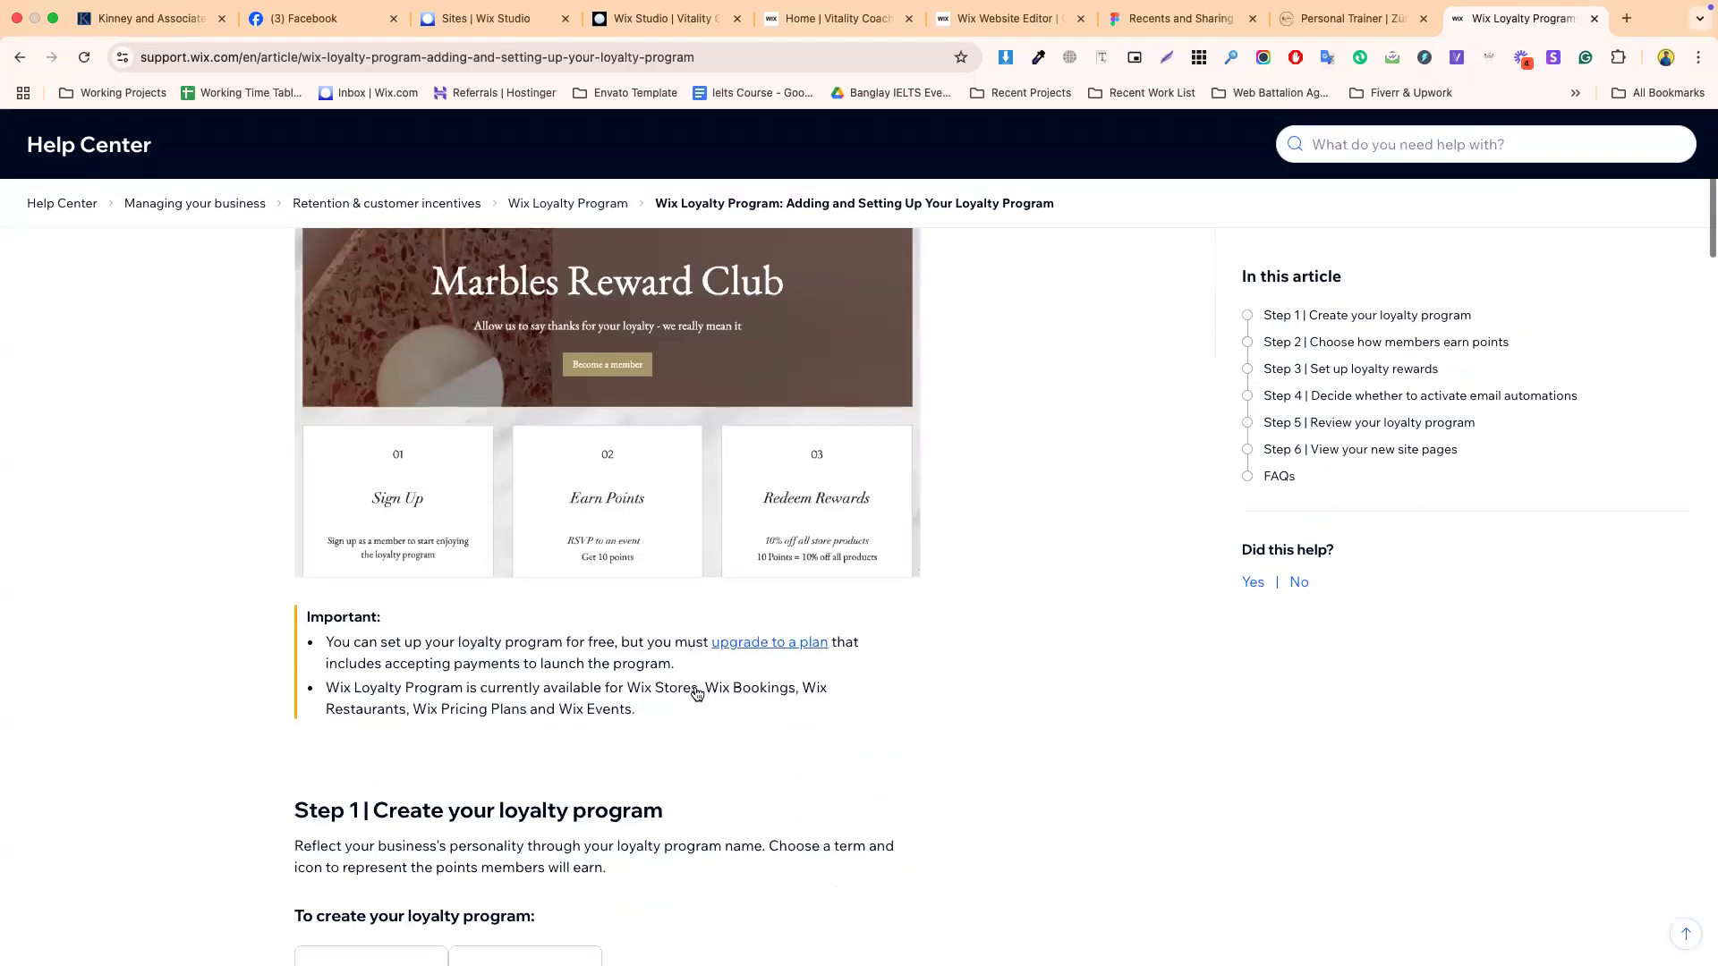
scroll(694, 689, "down", 4)
scroll(695, 689, "down", 3)
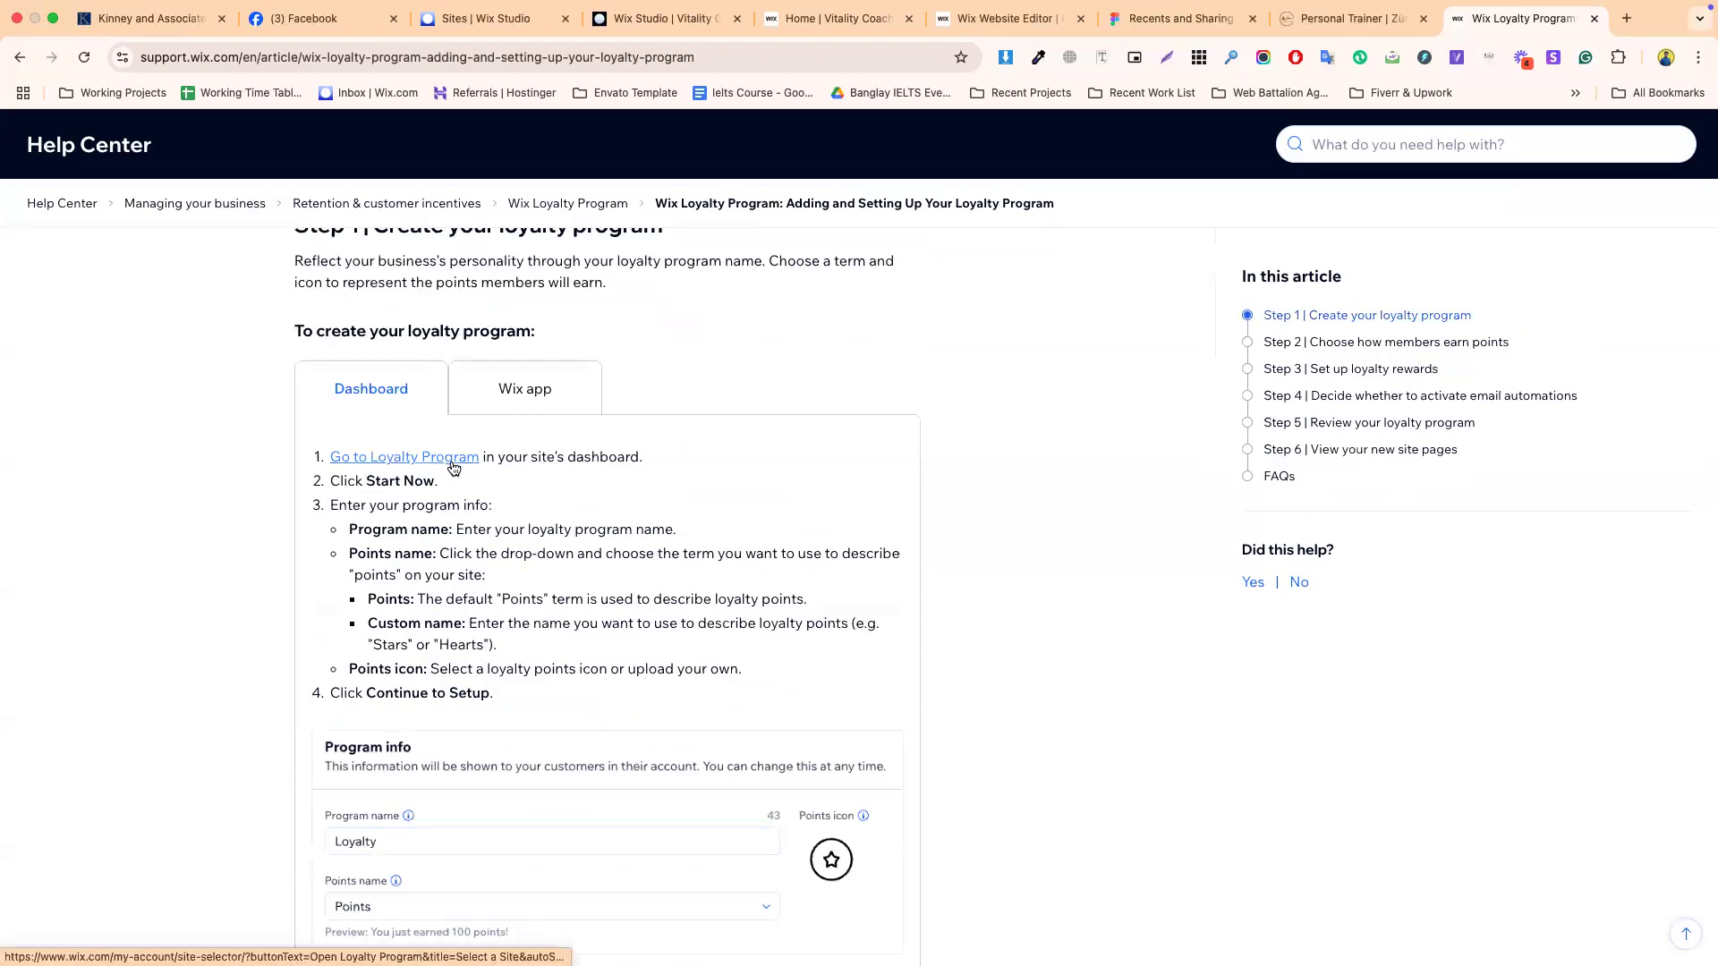
scroll(457, 626, "down", 5)
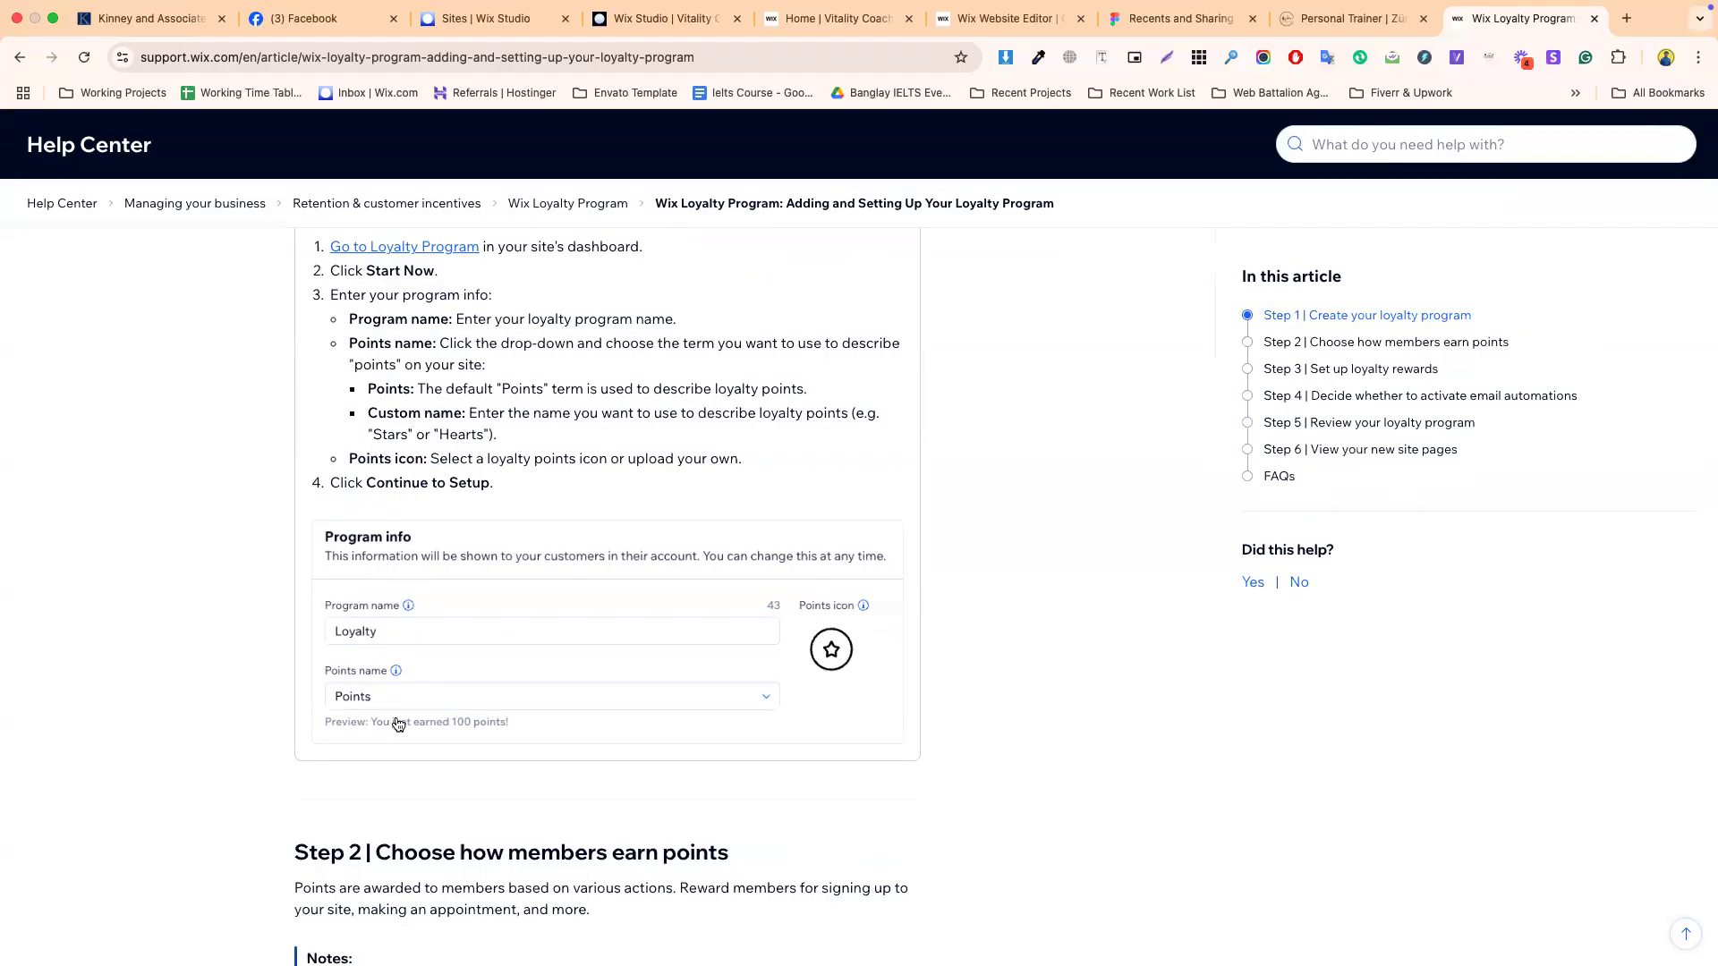
scroll(399, 720, "down", 4)
left_click_drag(375, 678, 739, 685)
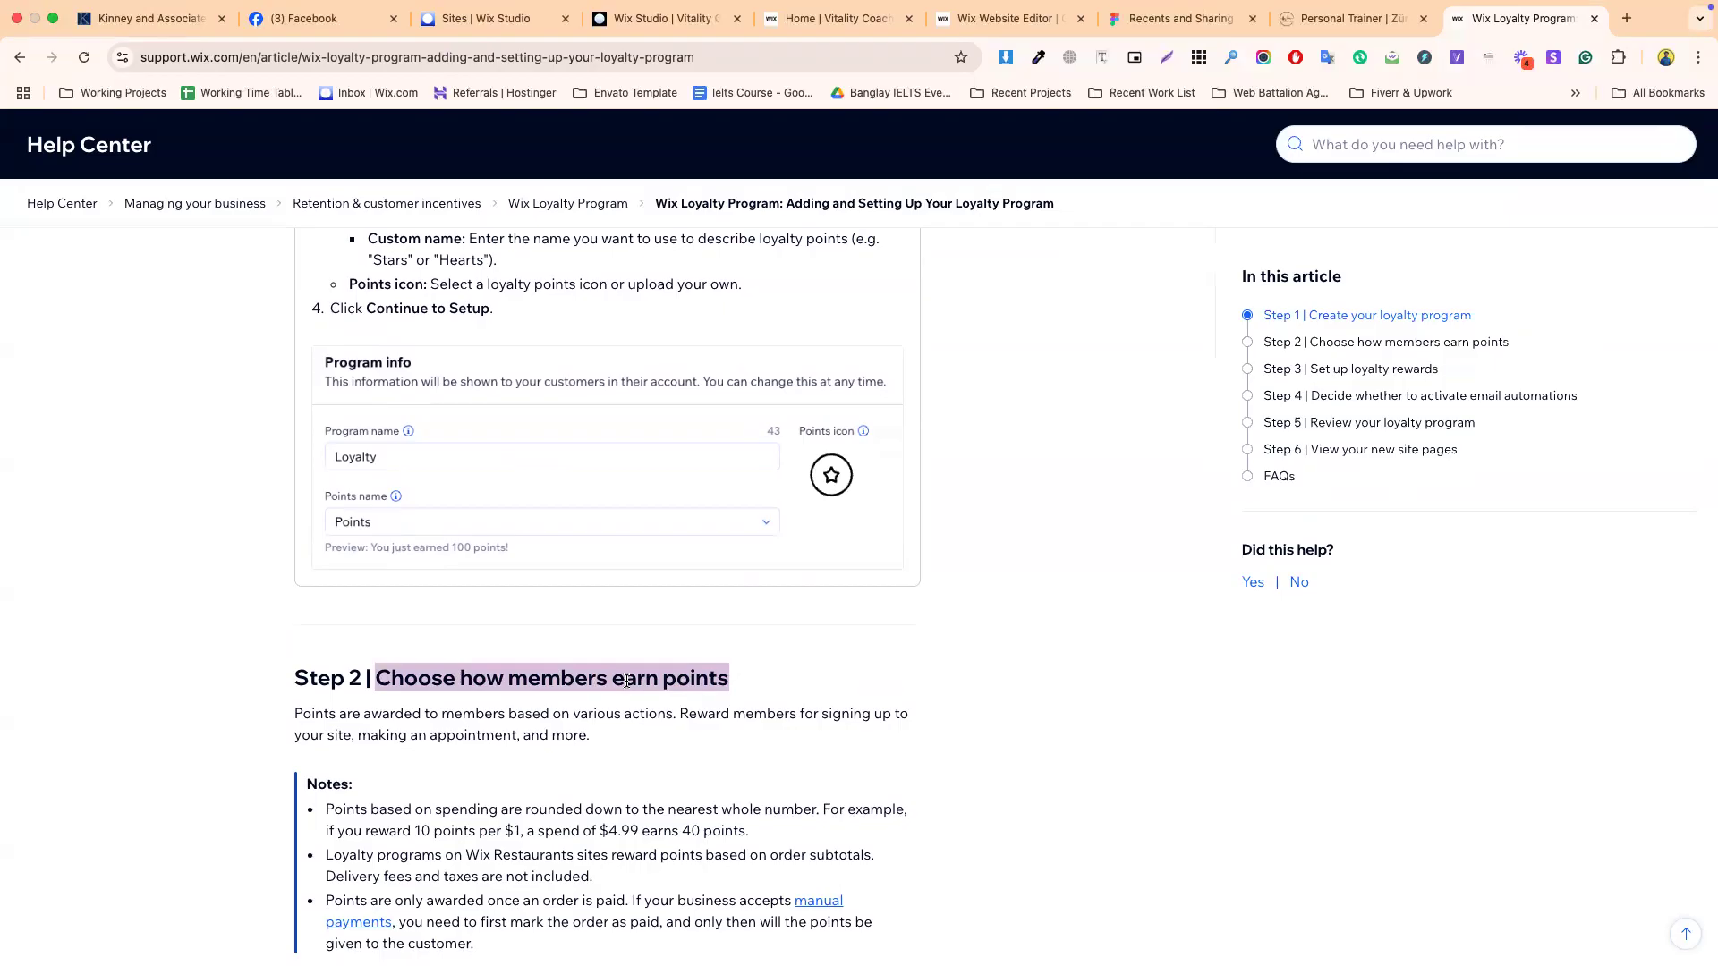
- Read the Step 2 note explaining how loyalty points based on spending are rounded
scroll(627, 682, "down", 6)
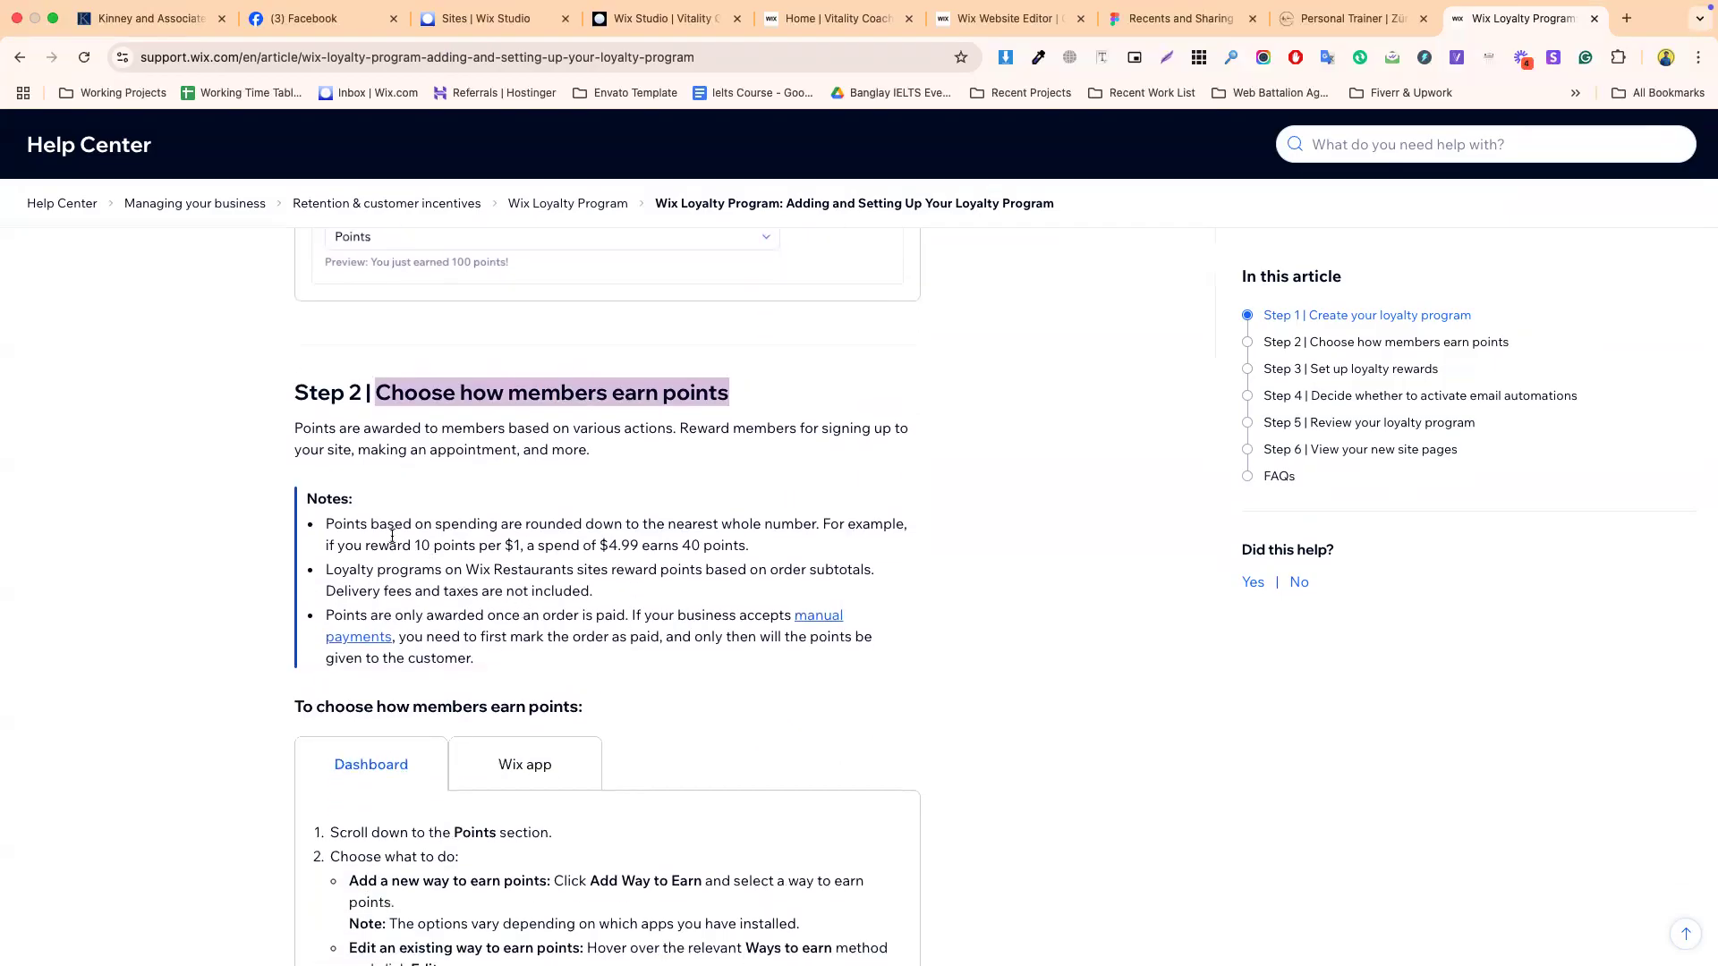
left_click_drag(326, 525, 586, 526)
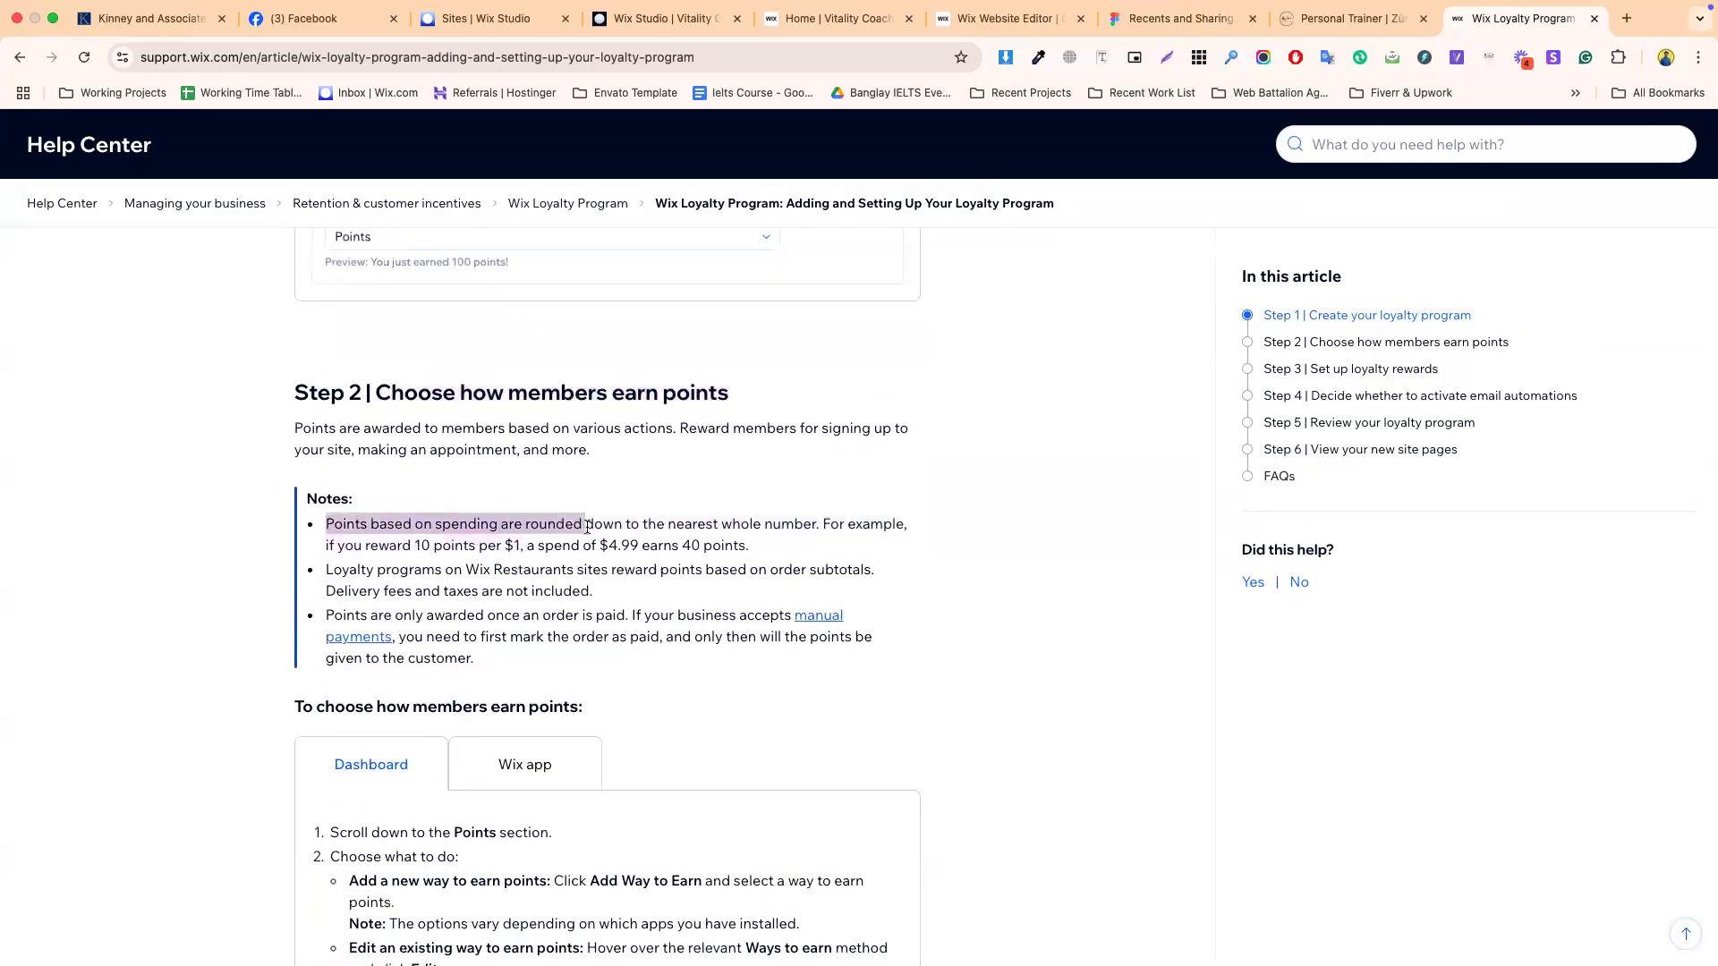
triple_click(633, 526)
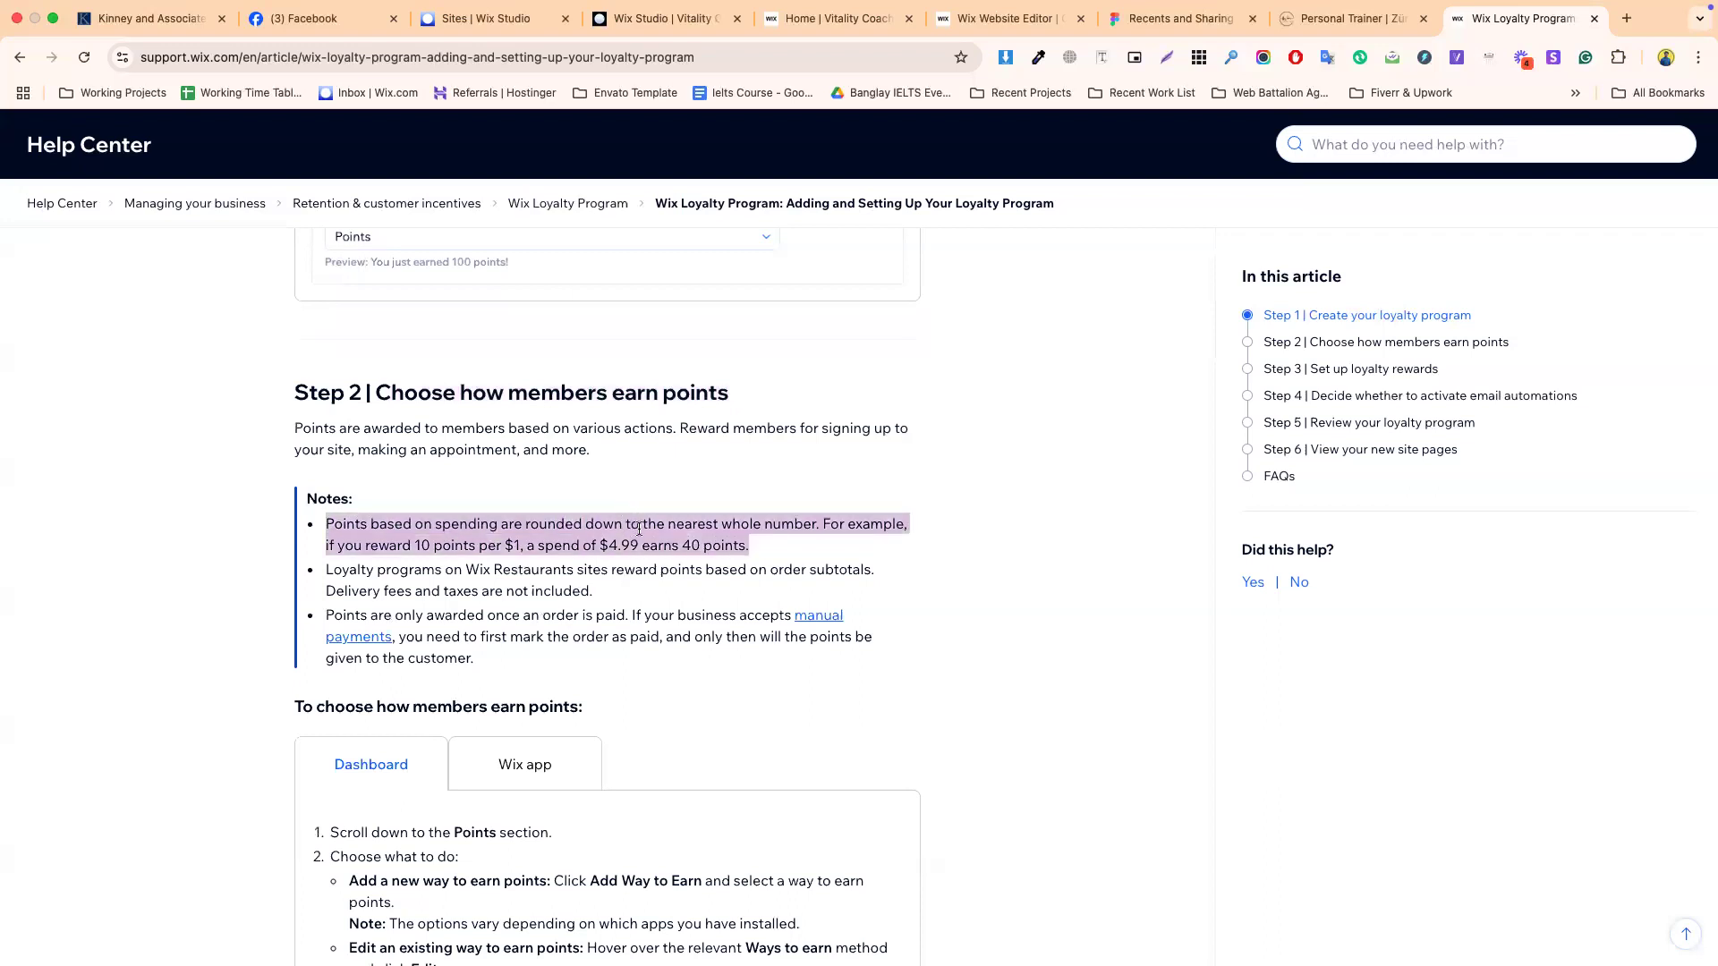
left_click(631, 527)
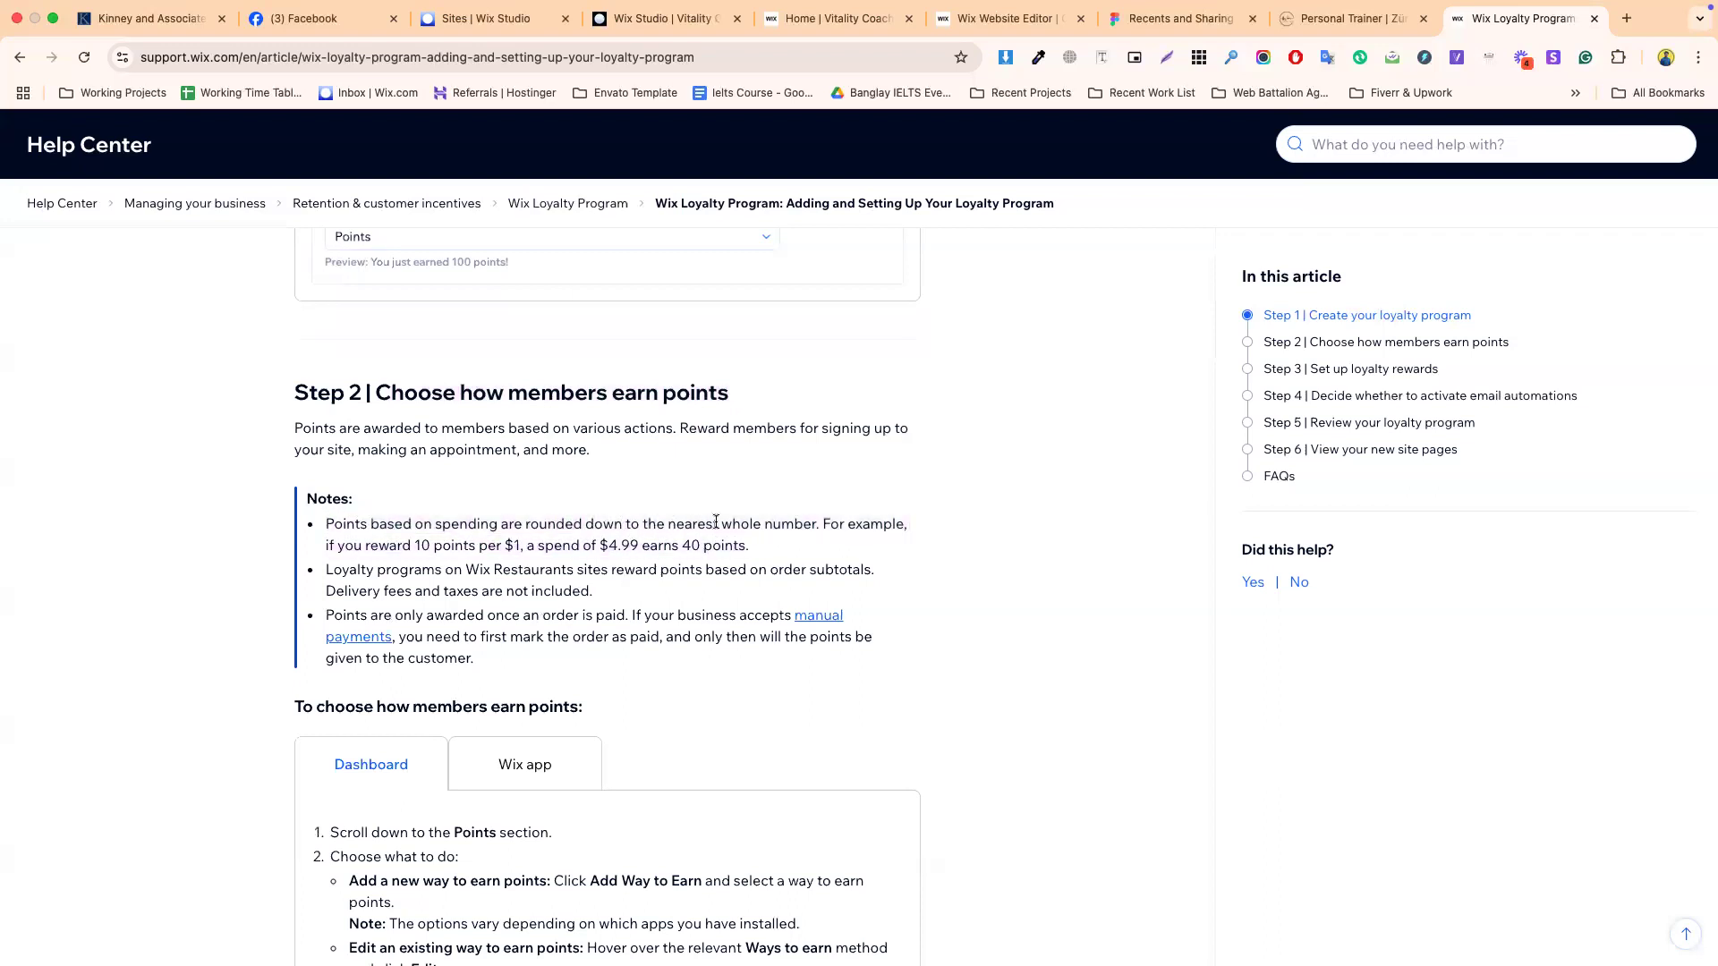
triple_click(785, 525)
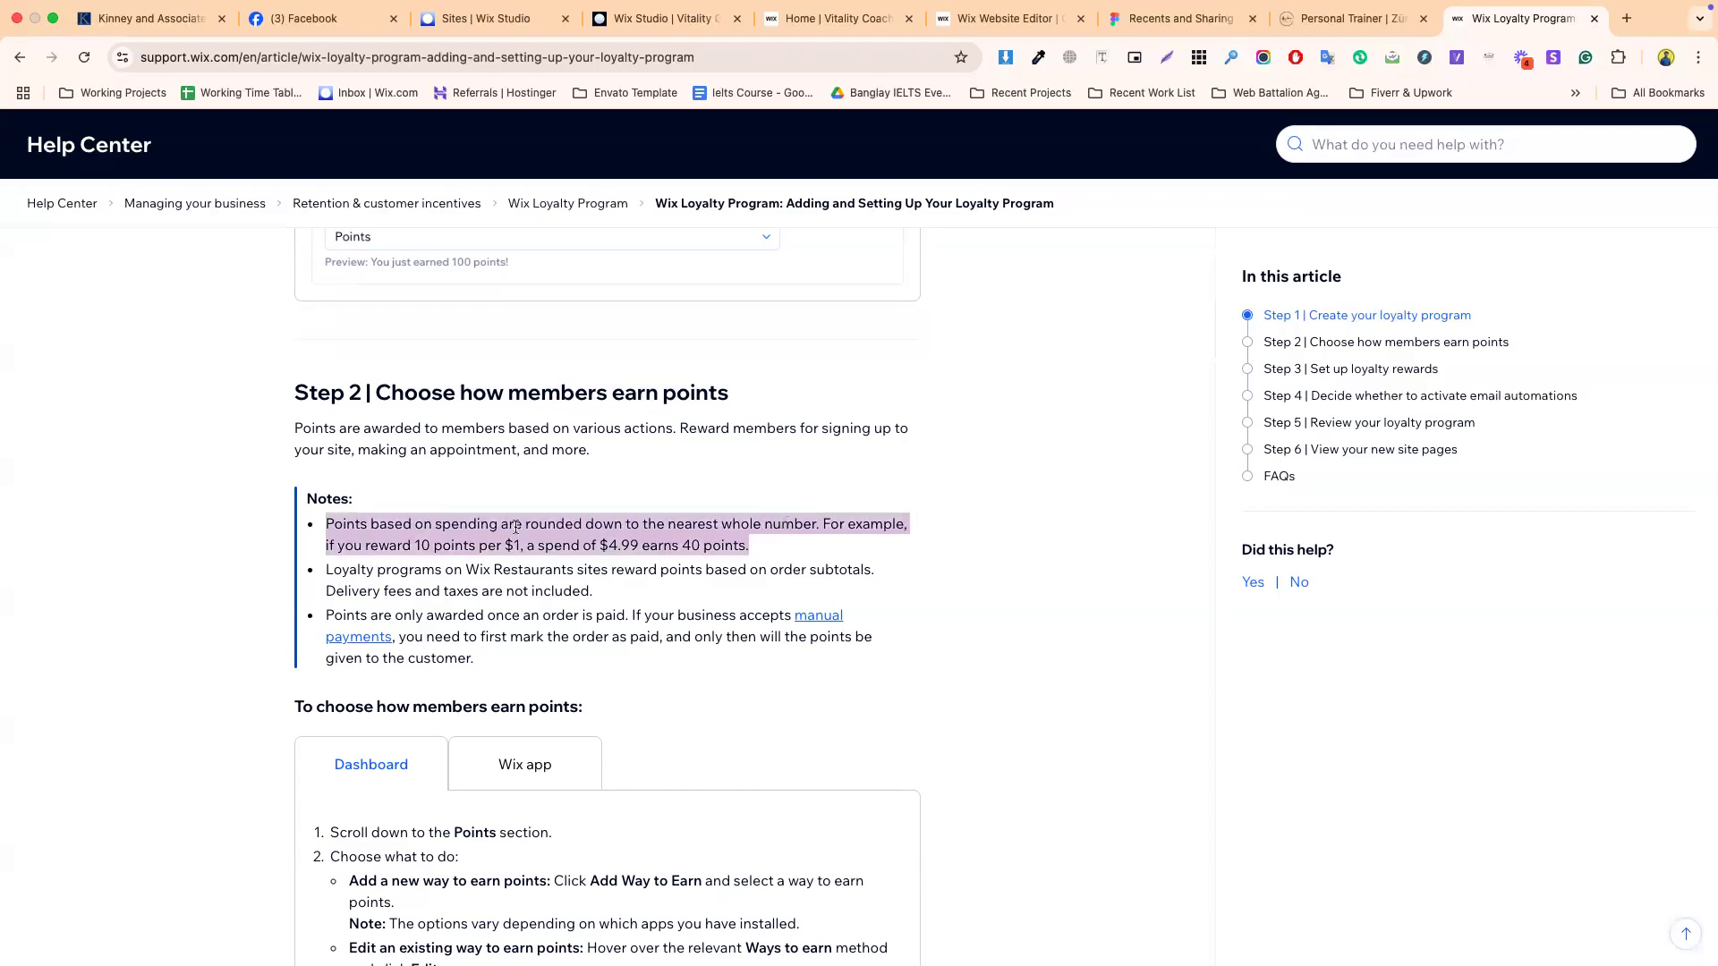
left_click(358, 546)
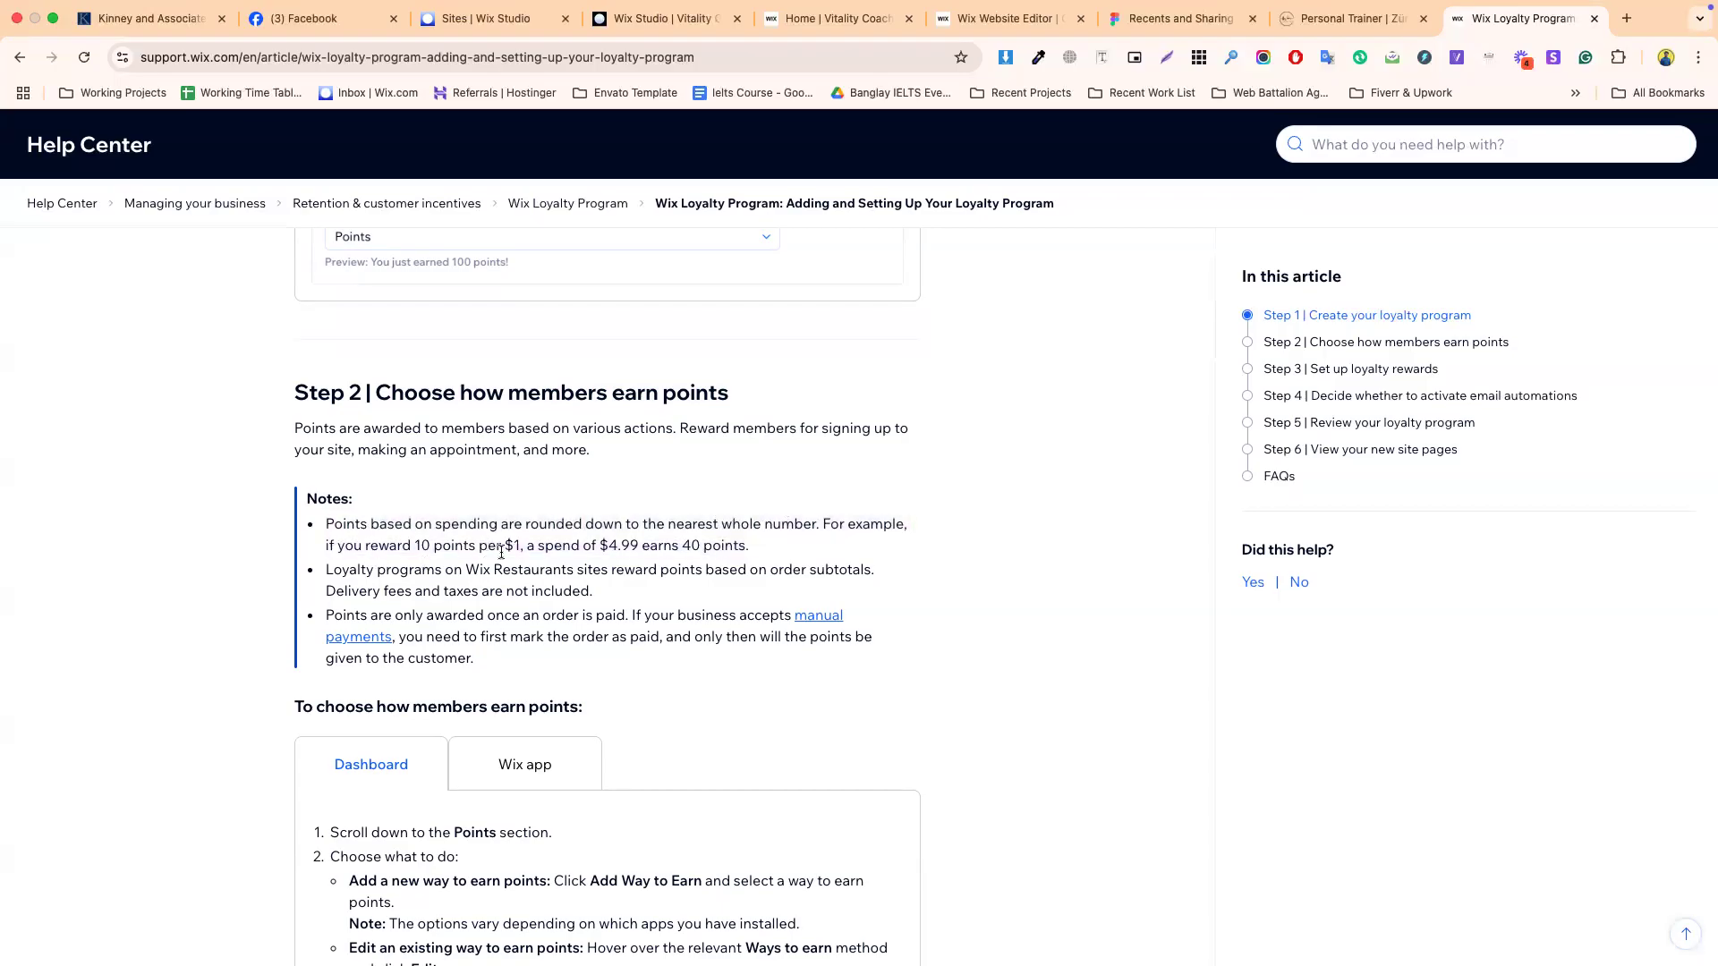
- Examine the worked example of 10 points per $1 applied to a $4.99 spend in the first Step 2 note
left_click_drag(521, 548, 414, 535)
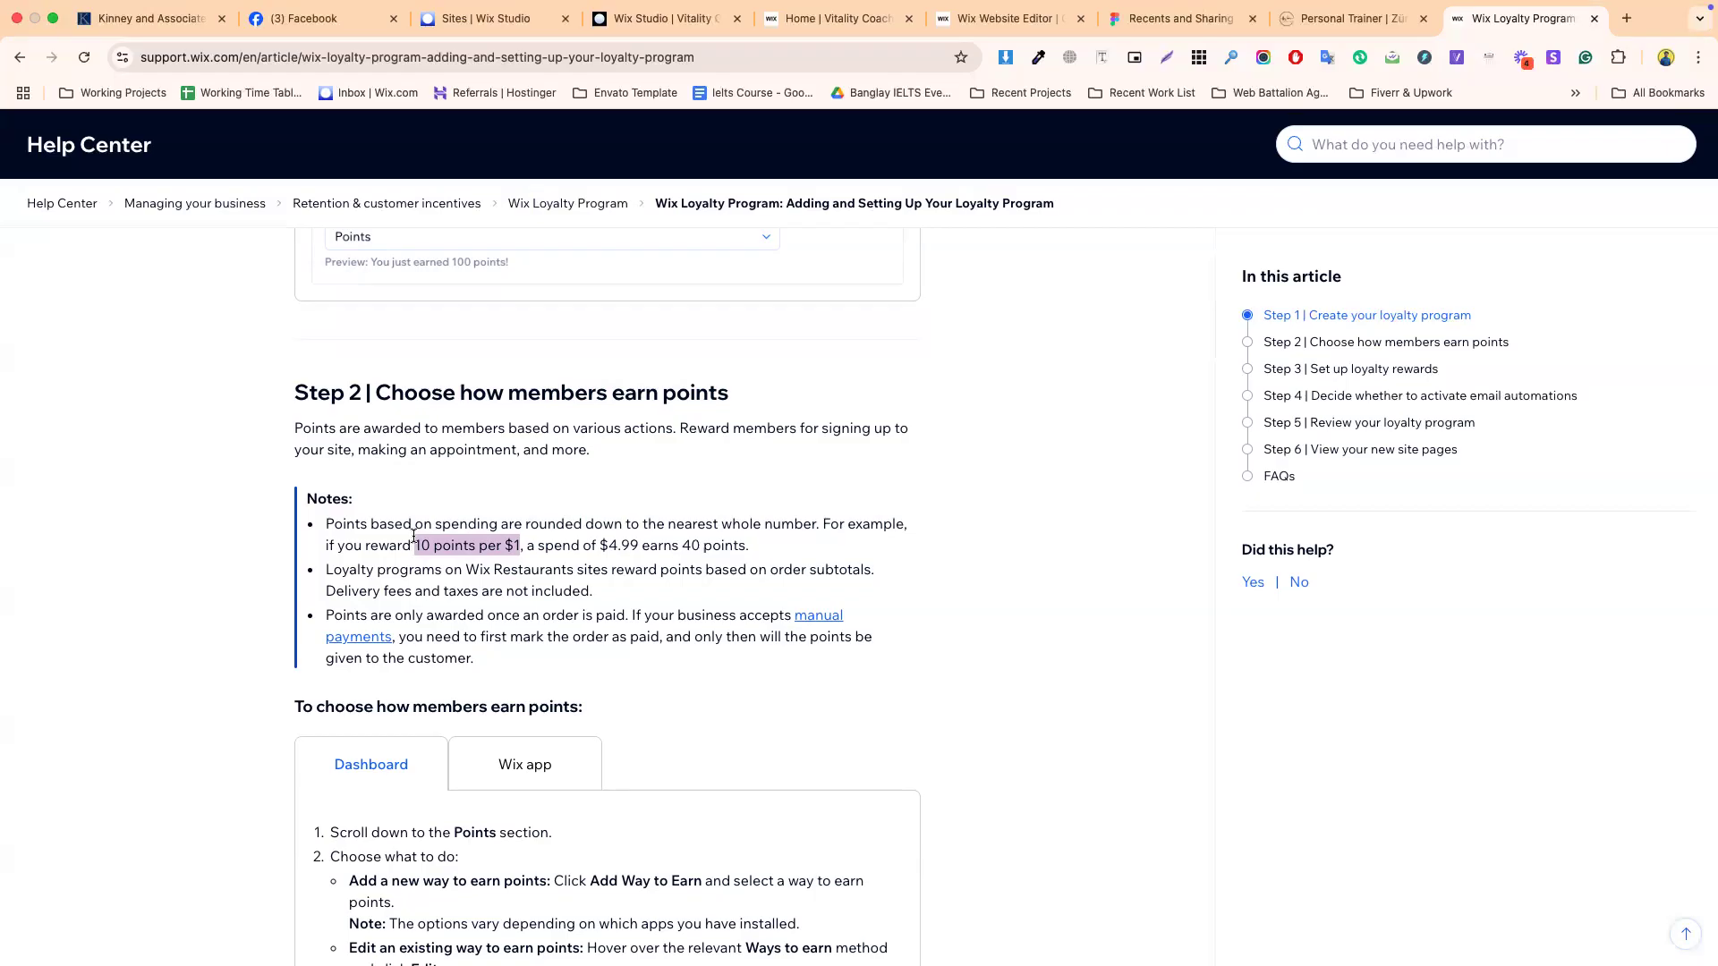
left_click(476, 541)
left_click_drag(519, 546, 438, 543)
triple_click(429, 545)
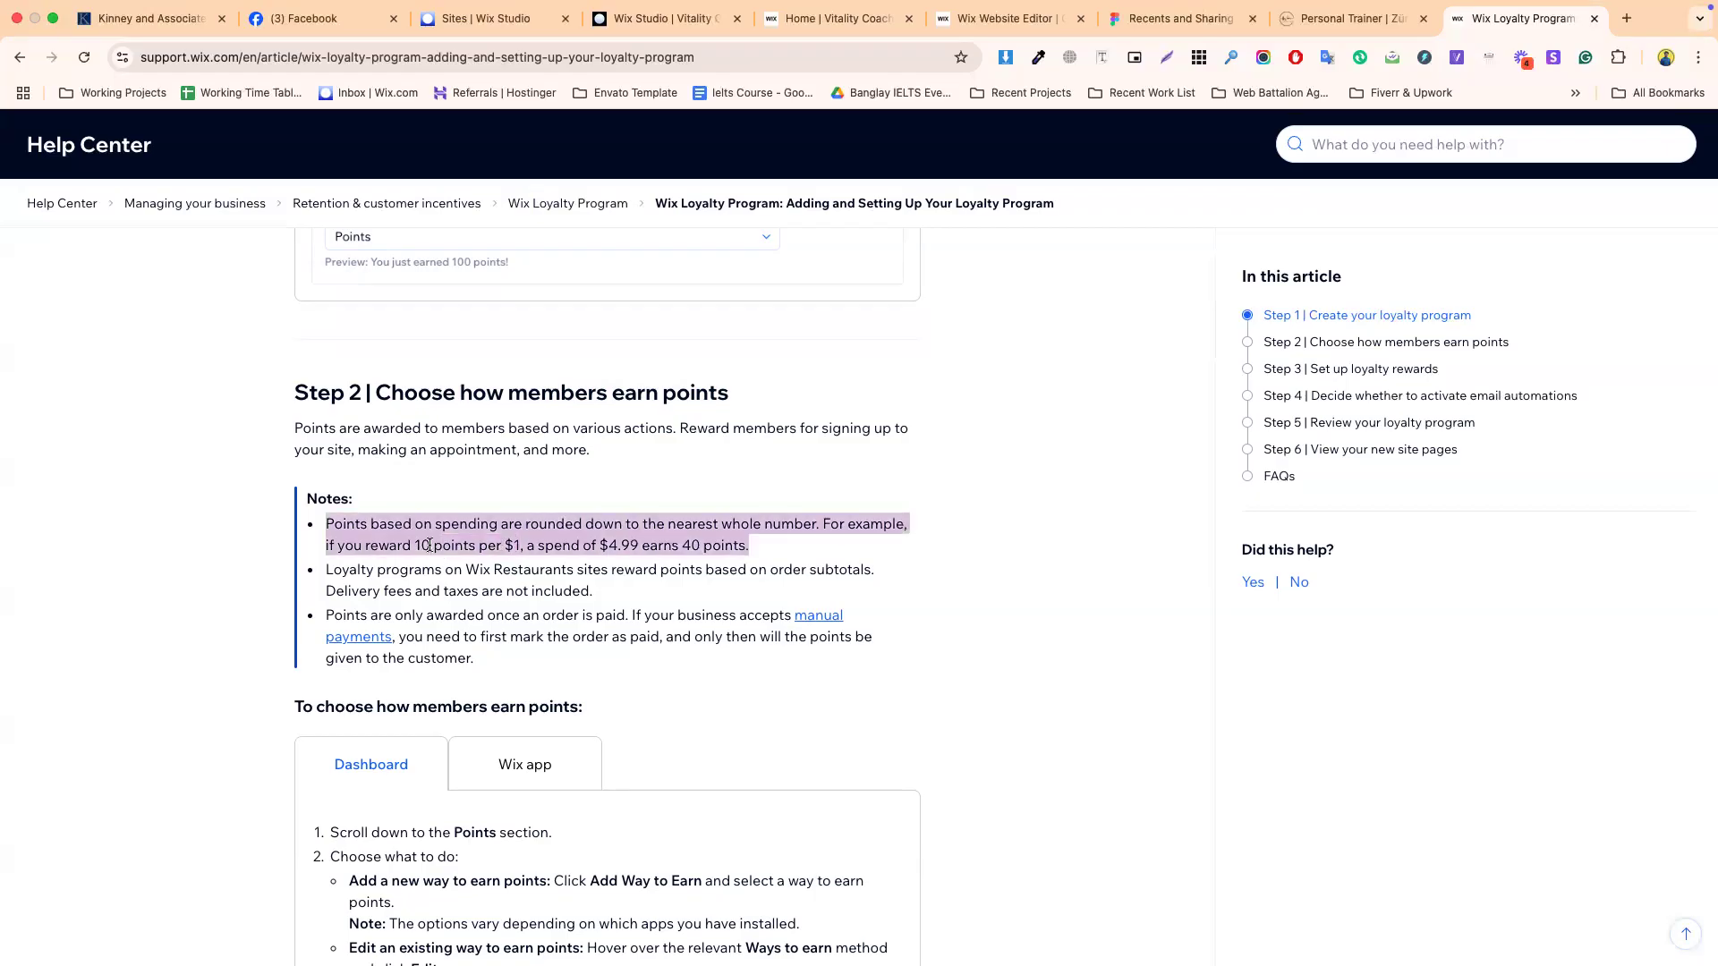
left_click(603, 546)
triple_click(603, 546)
left_click(612, 546)
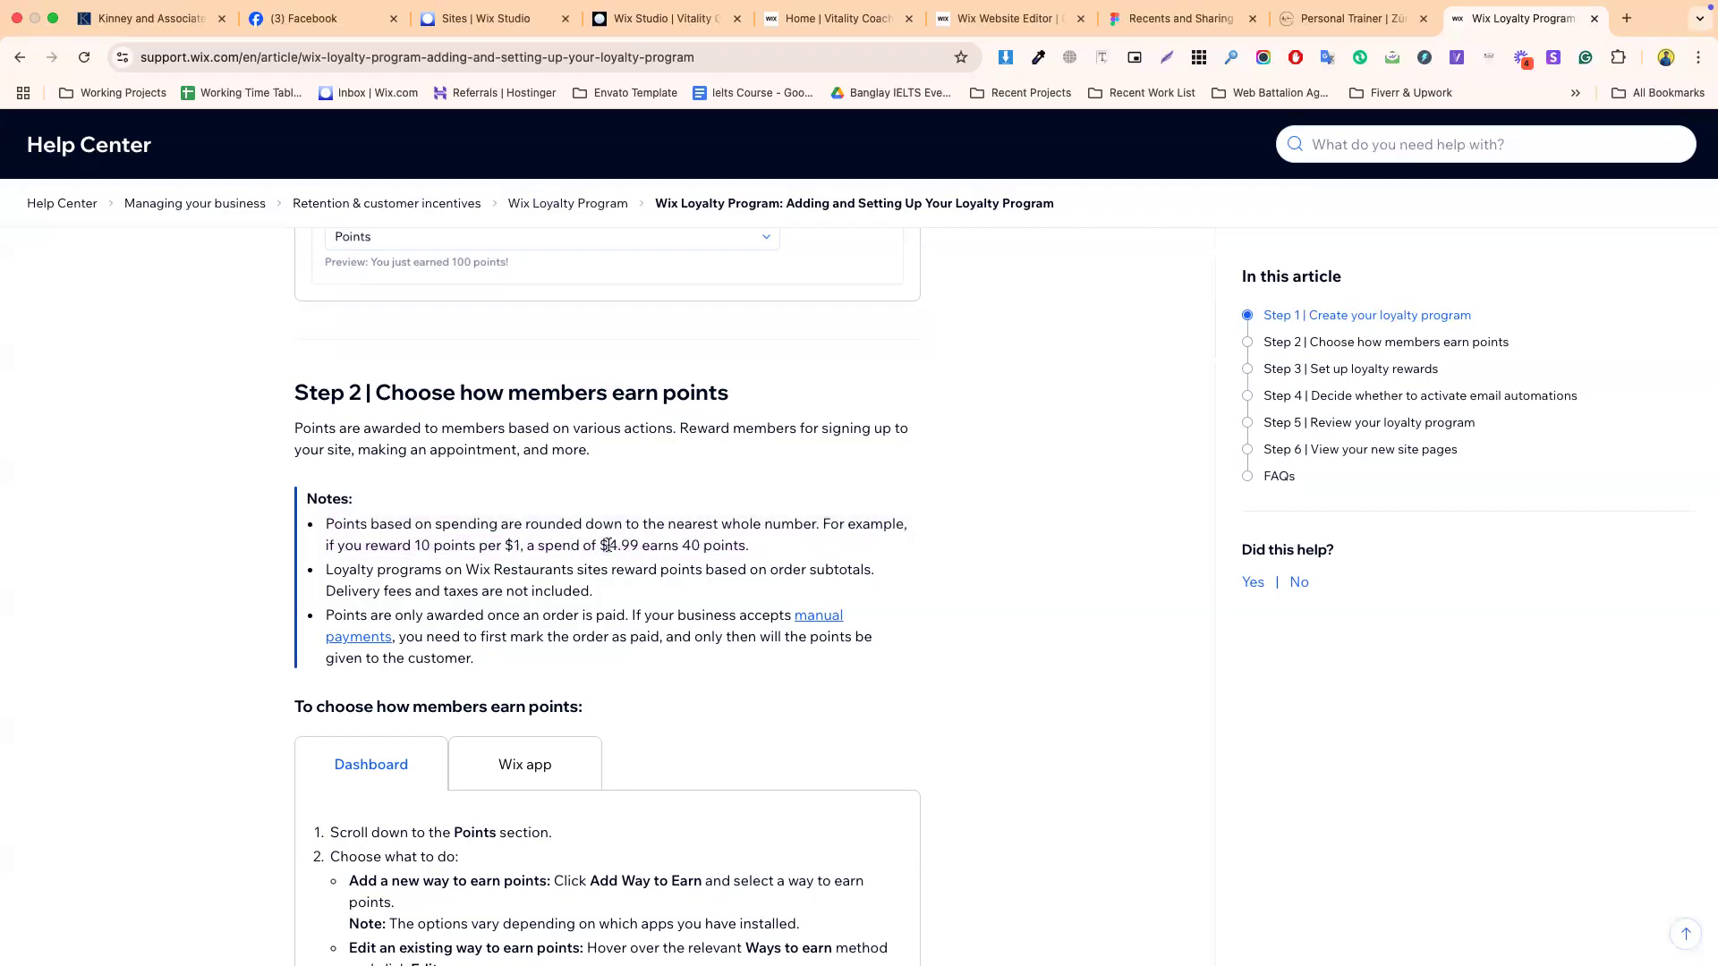
double_click(626, 546)
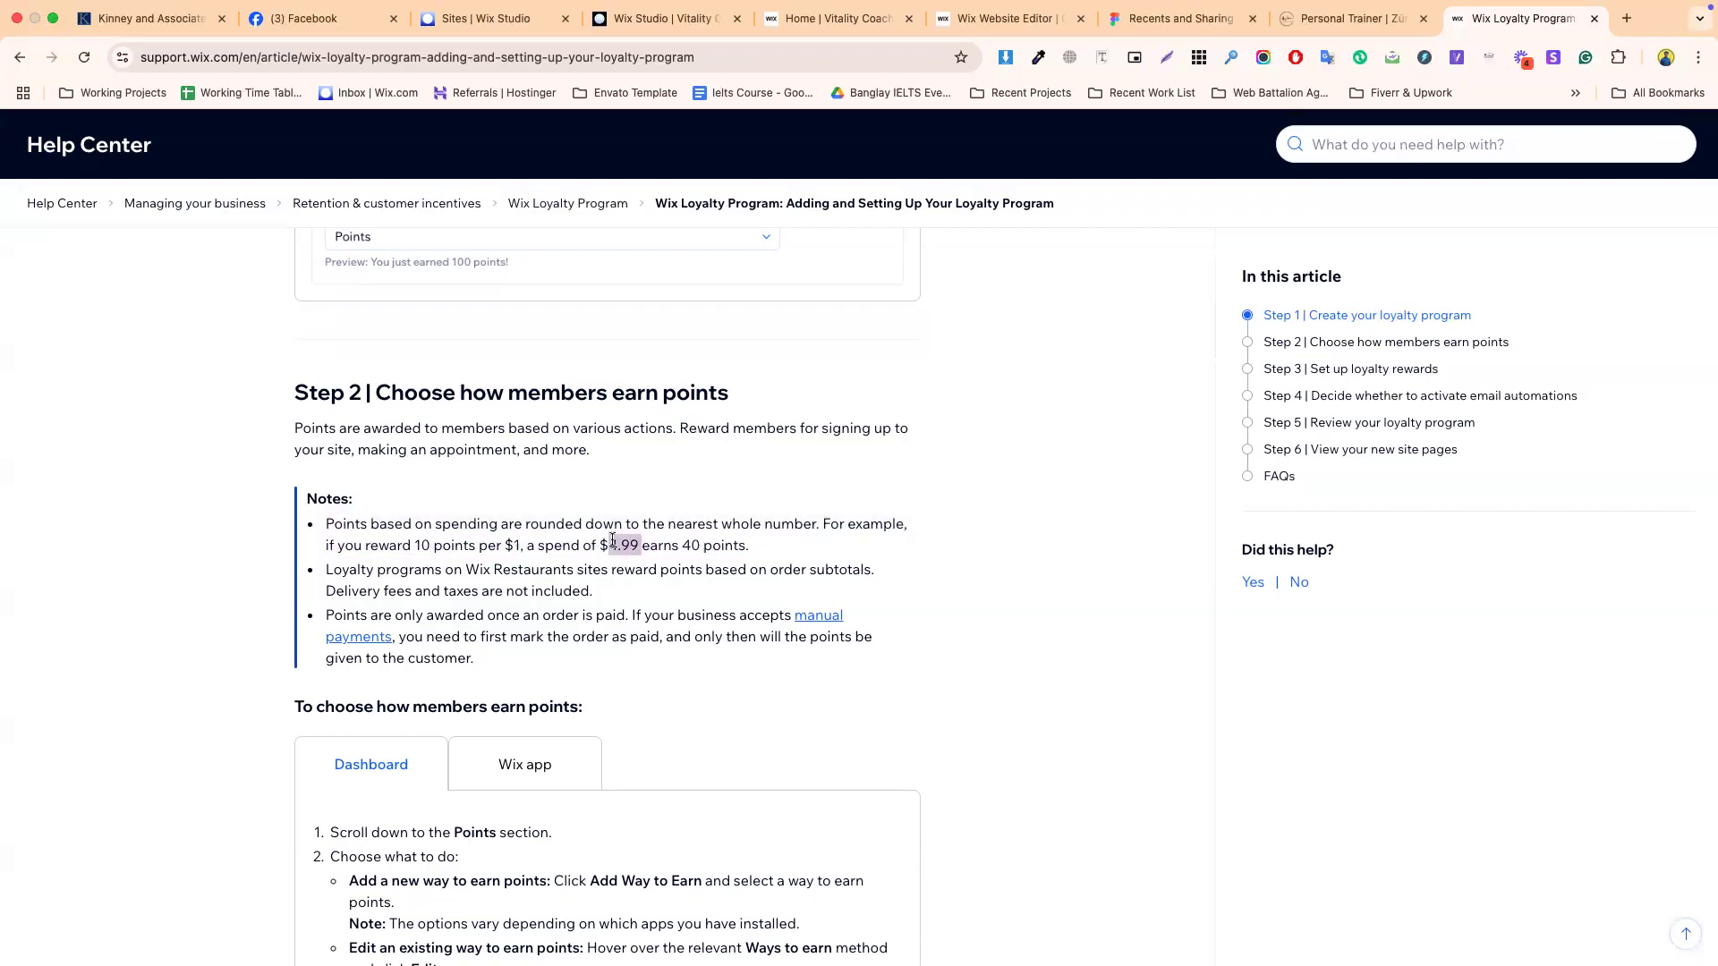
triple_click(703, 546)
triple_click(536, 528)
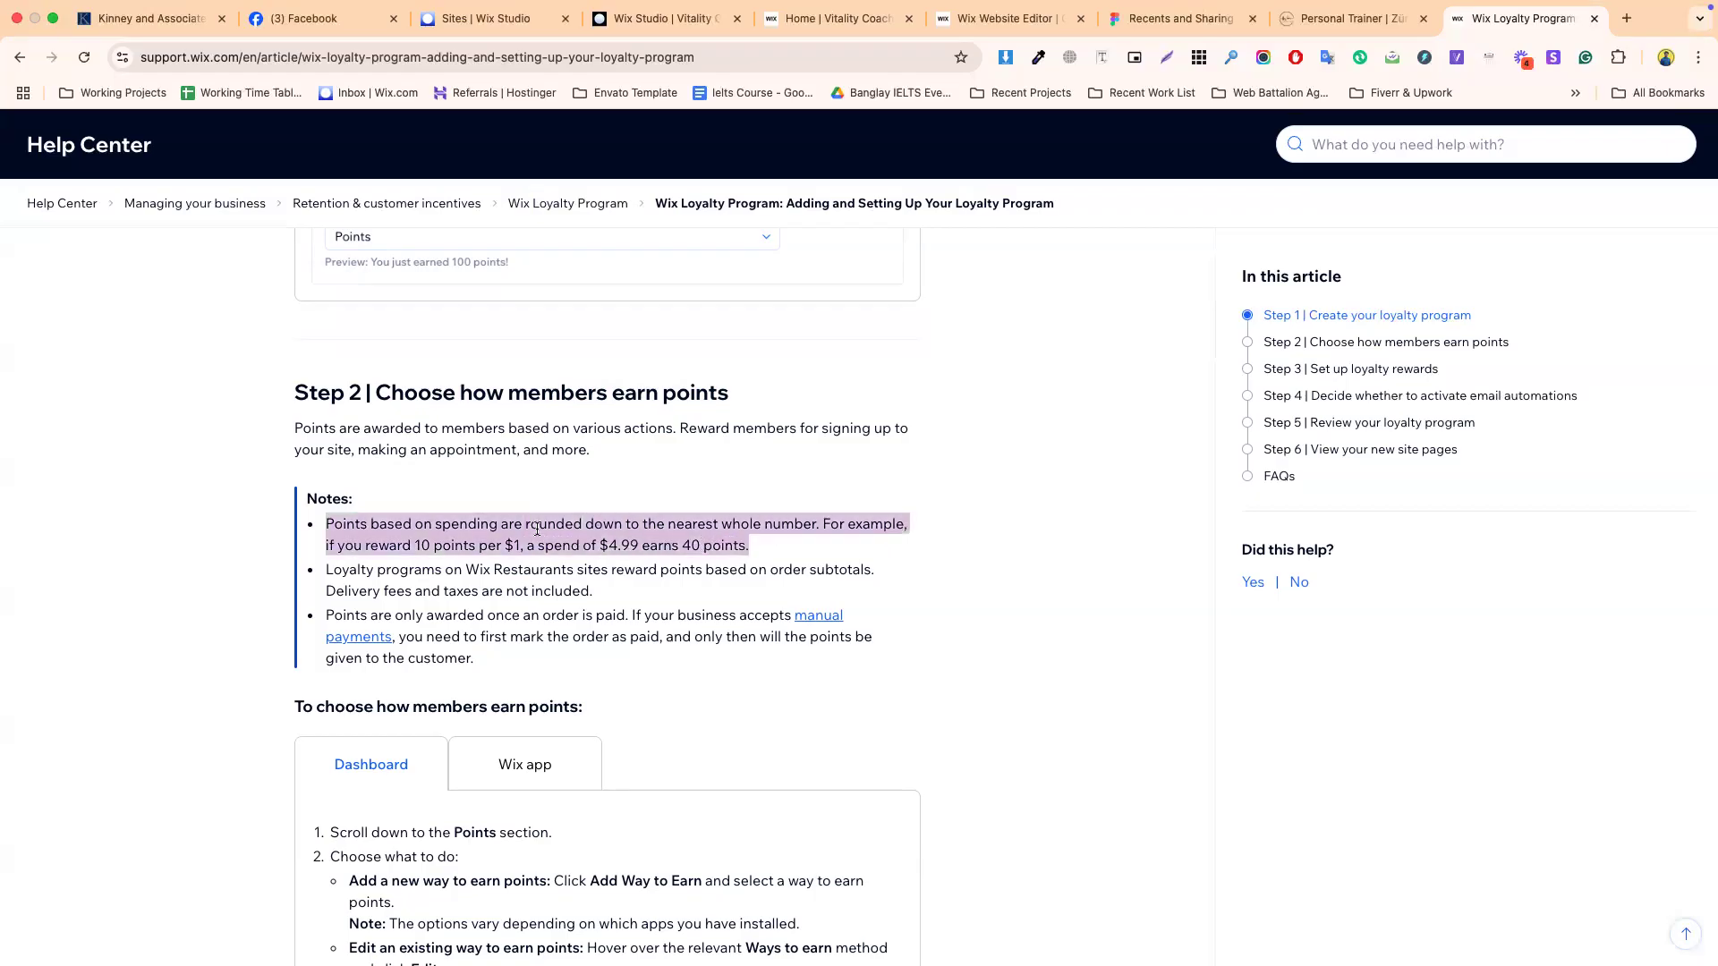
- Read the notes on Wix Restaurants order subtotals and on awarding points only for paid orders
triple_click(539, 582)
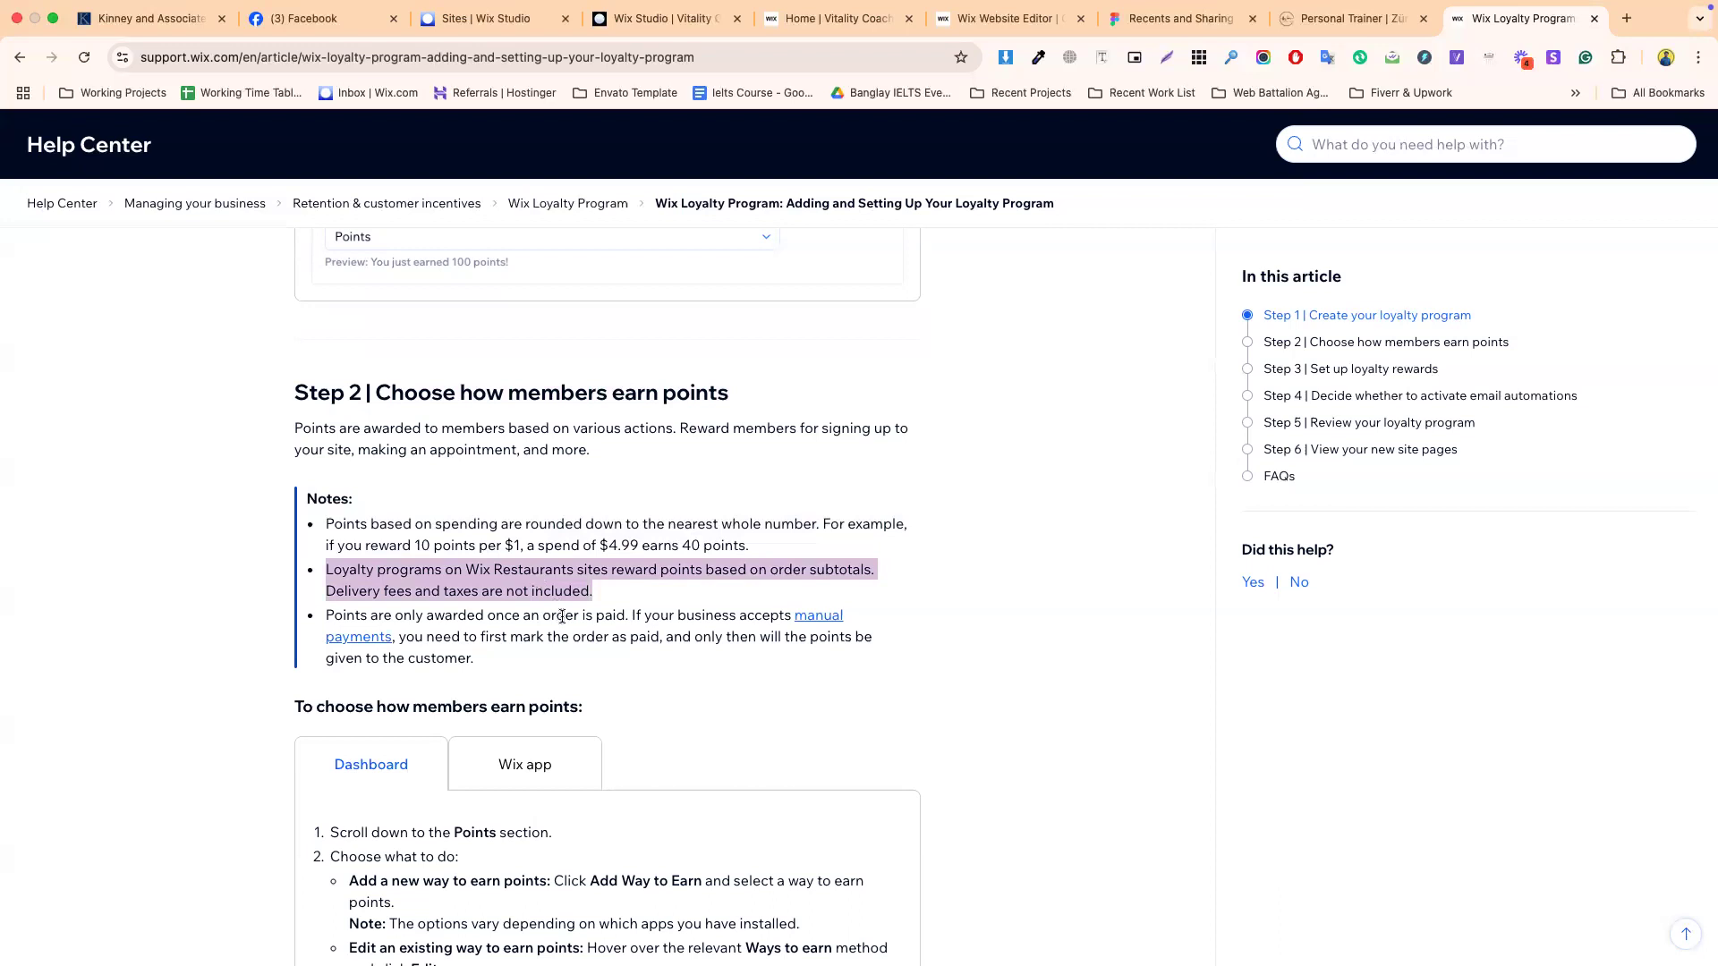
triple_click(562, 616)
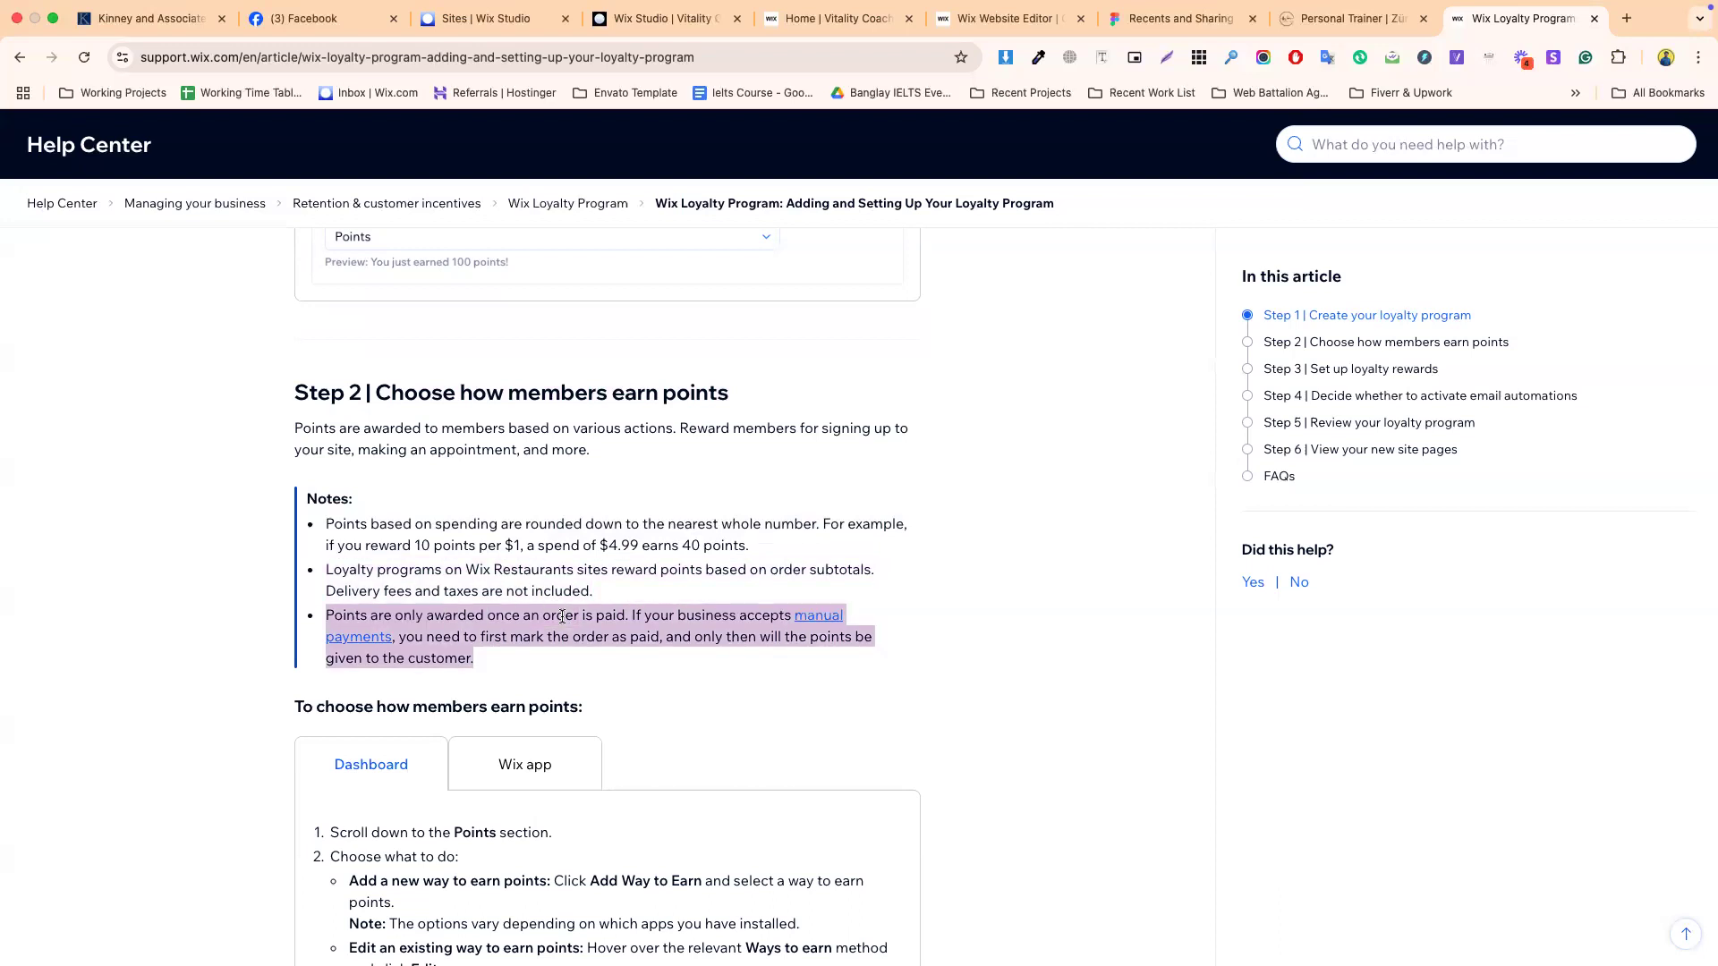
triple_click(533, 618)
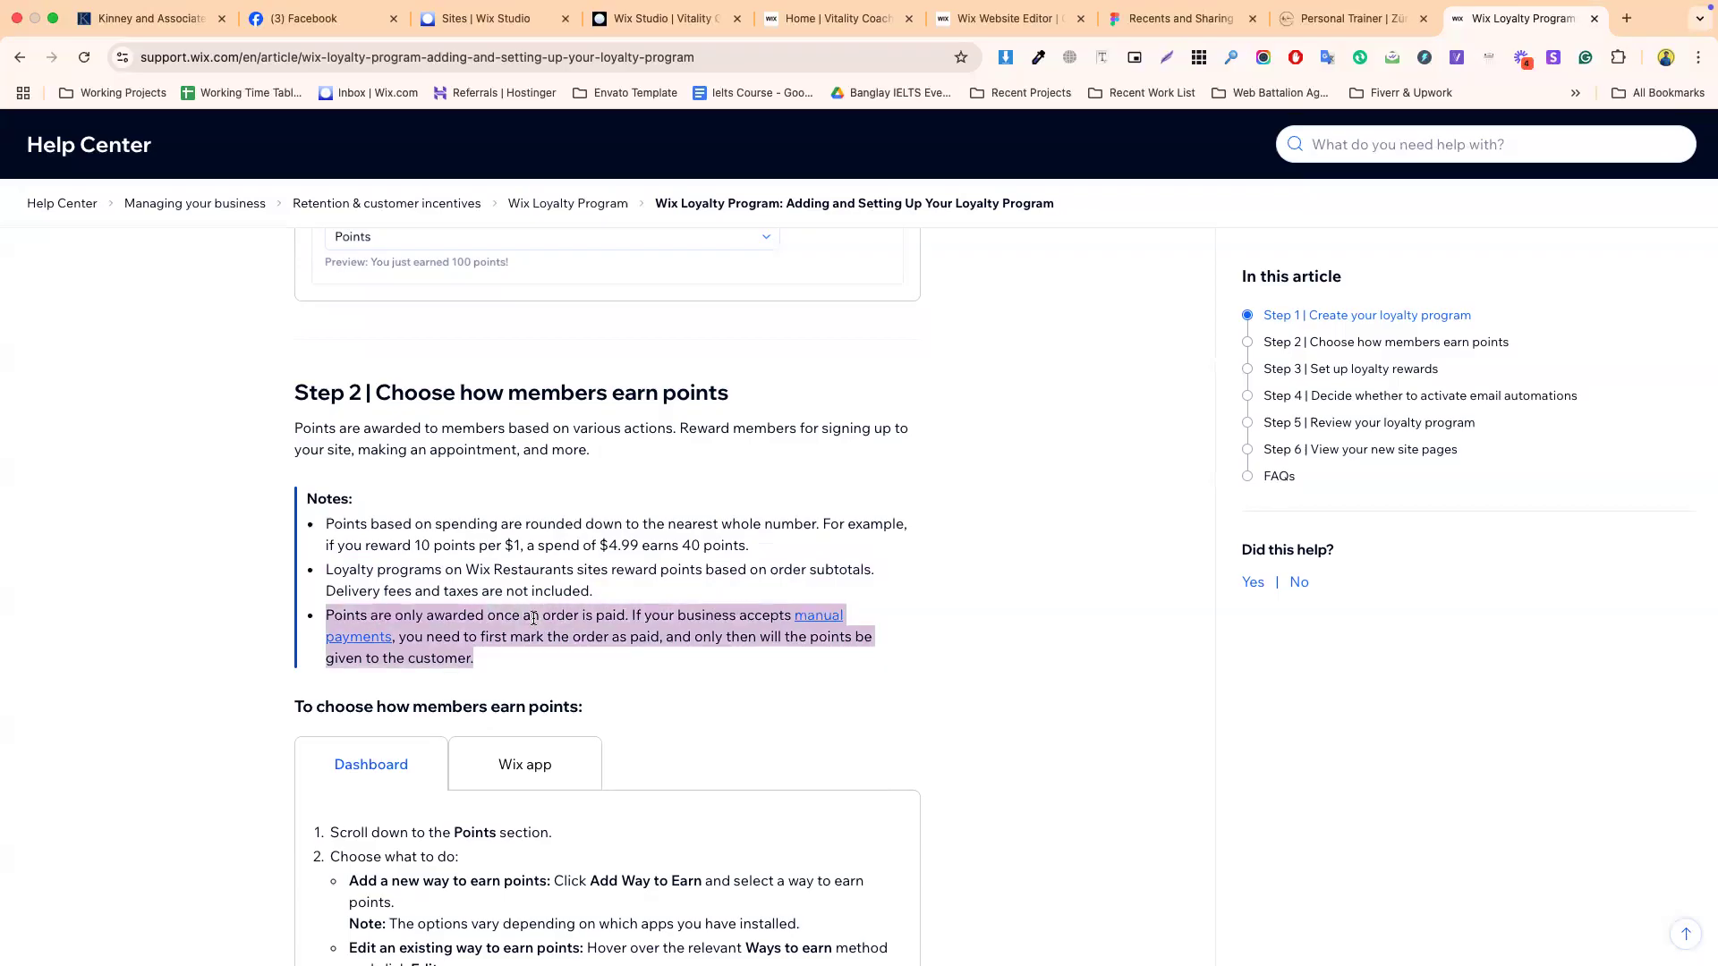
left_click(626, 626)
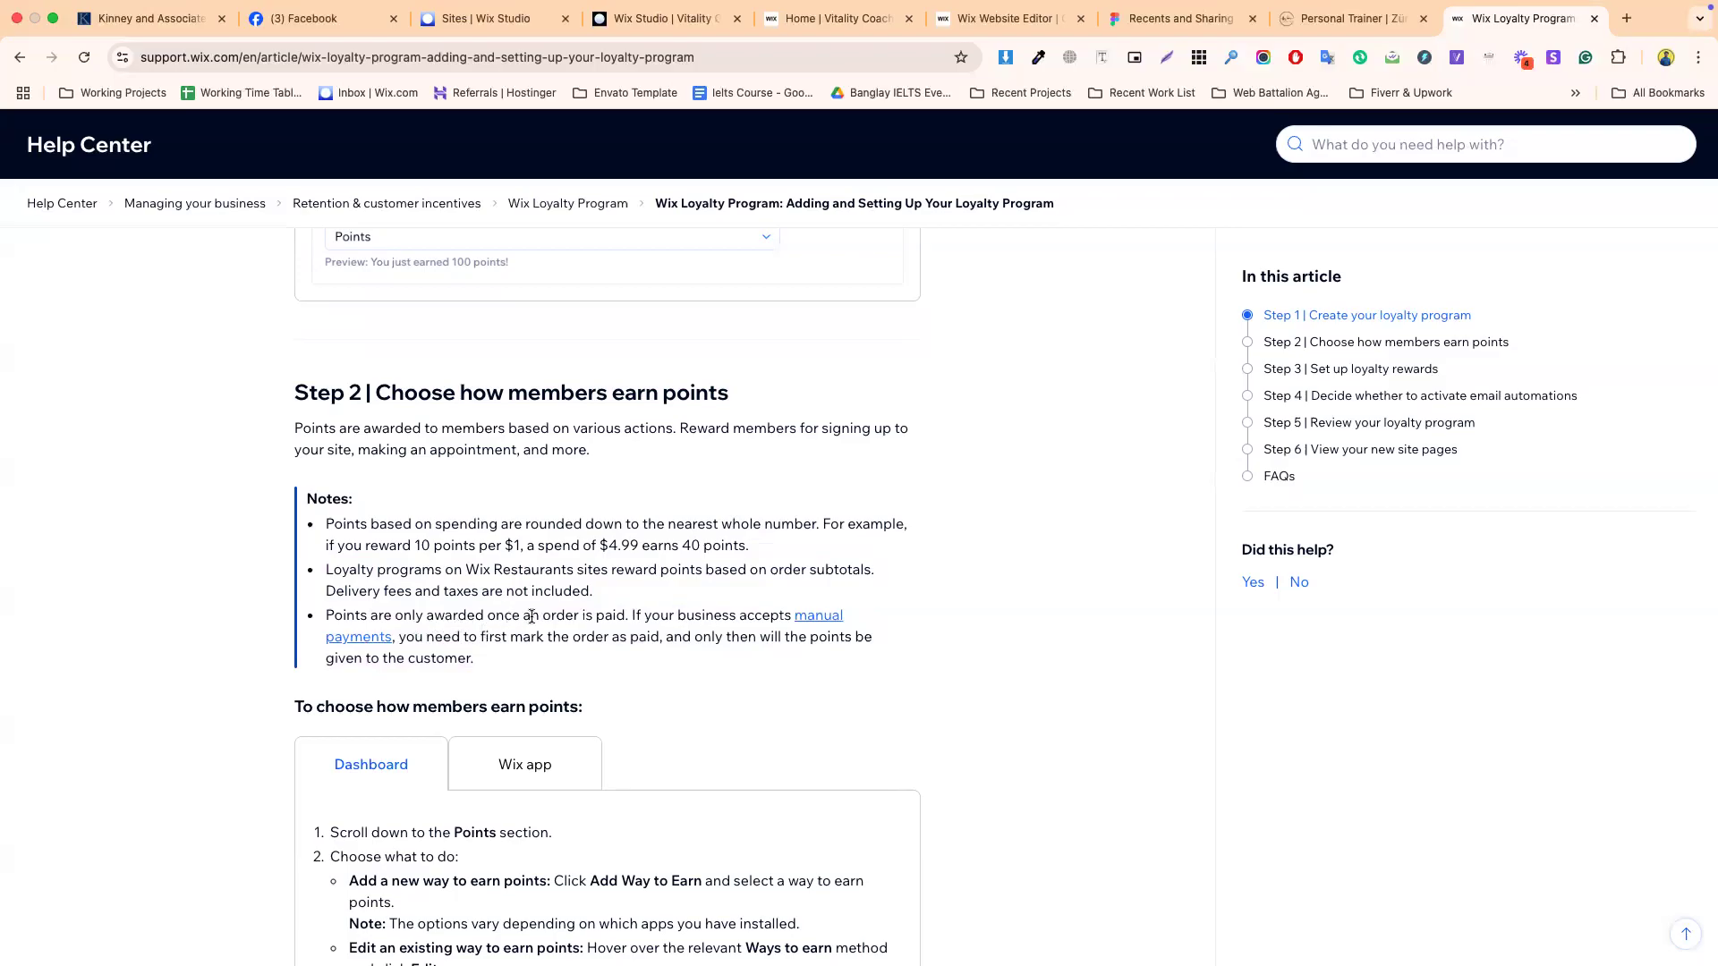
triple_click(600, 617)
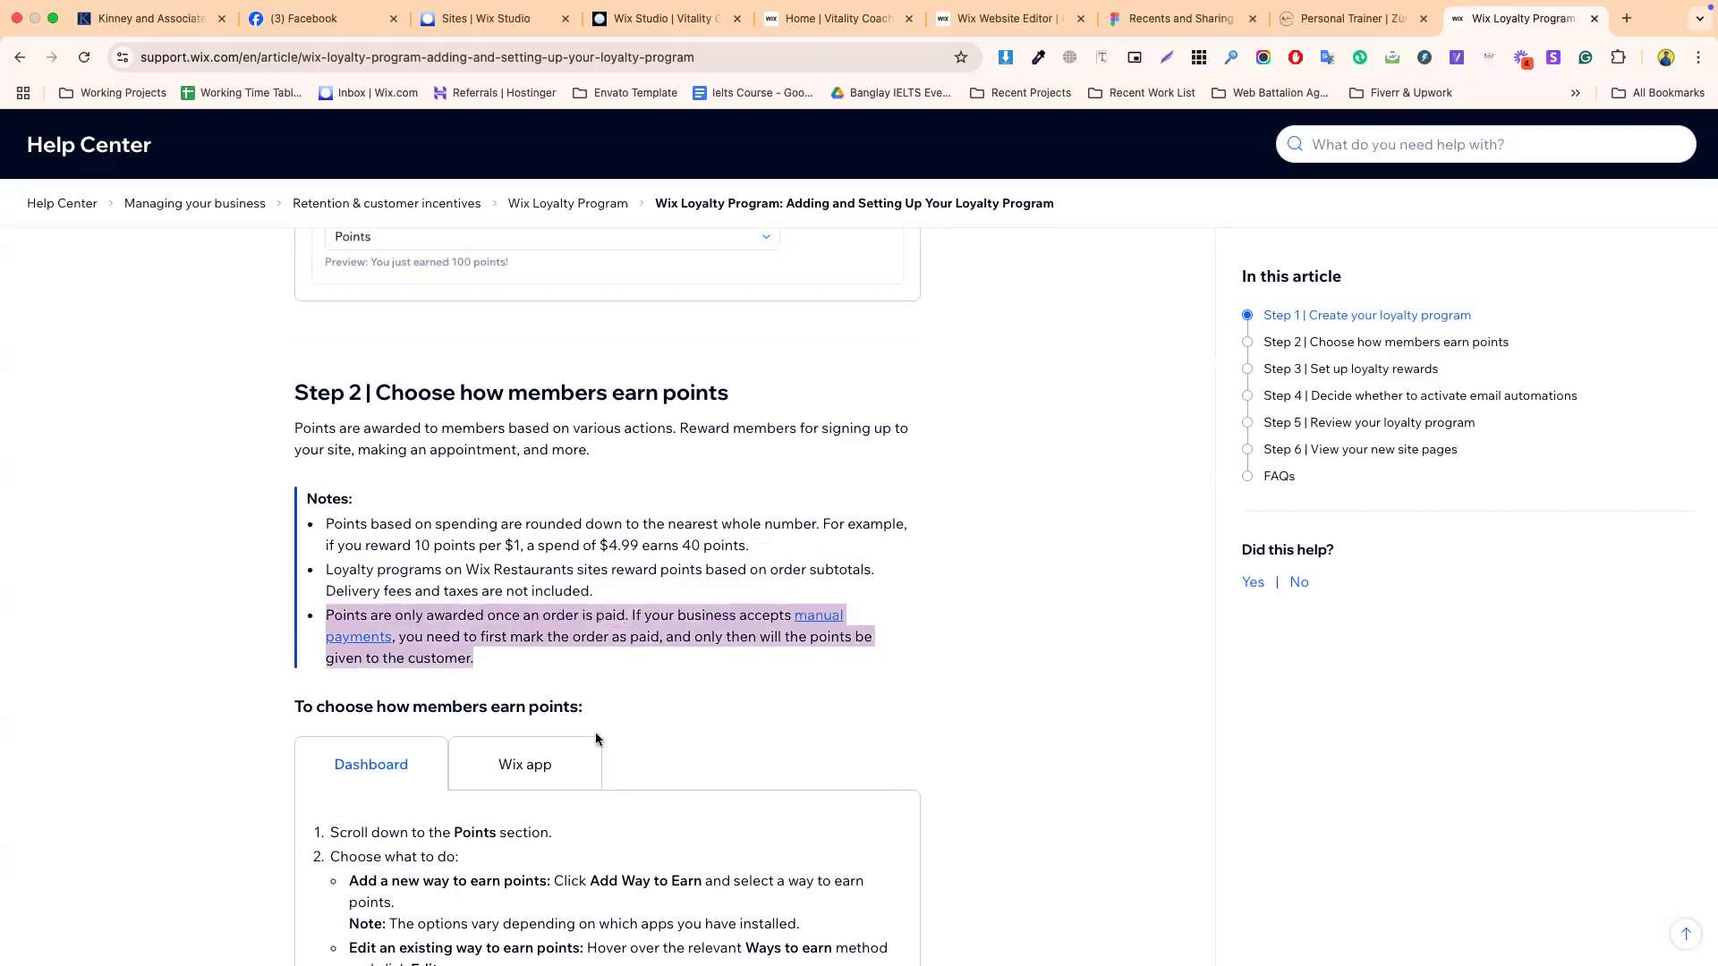
- Read the dashboard instructions for adding or editing ways to earn points, including the note about tiers
scroll(574, 678, "down", 2)
scroll(573, 678, "down", 3)
scroll(652, 562, "down", 3)
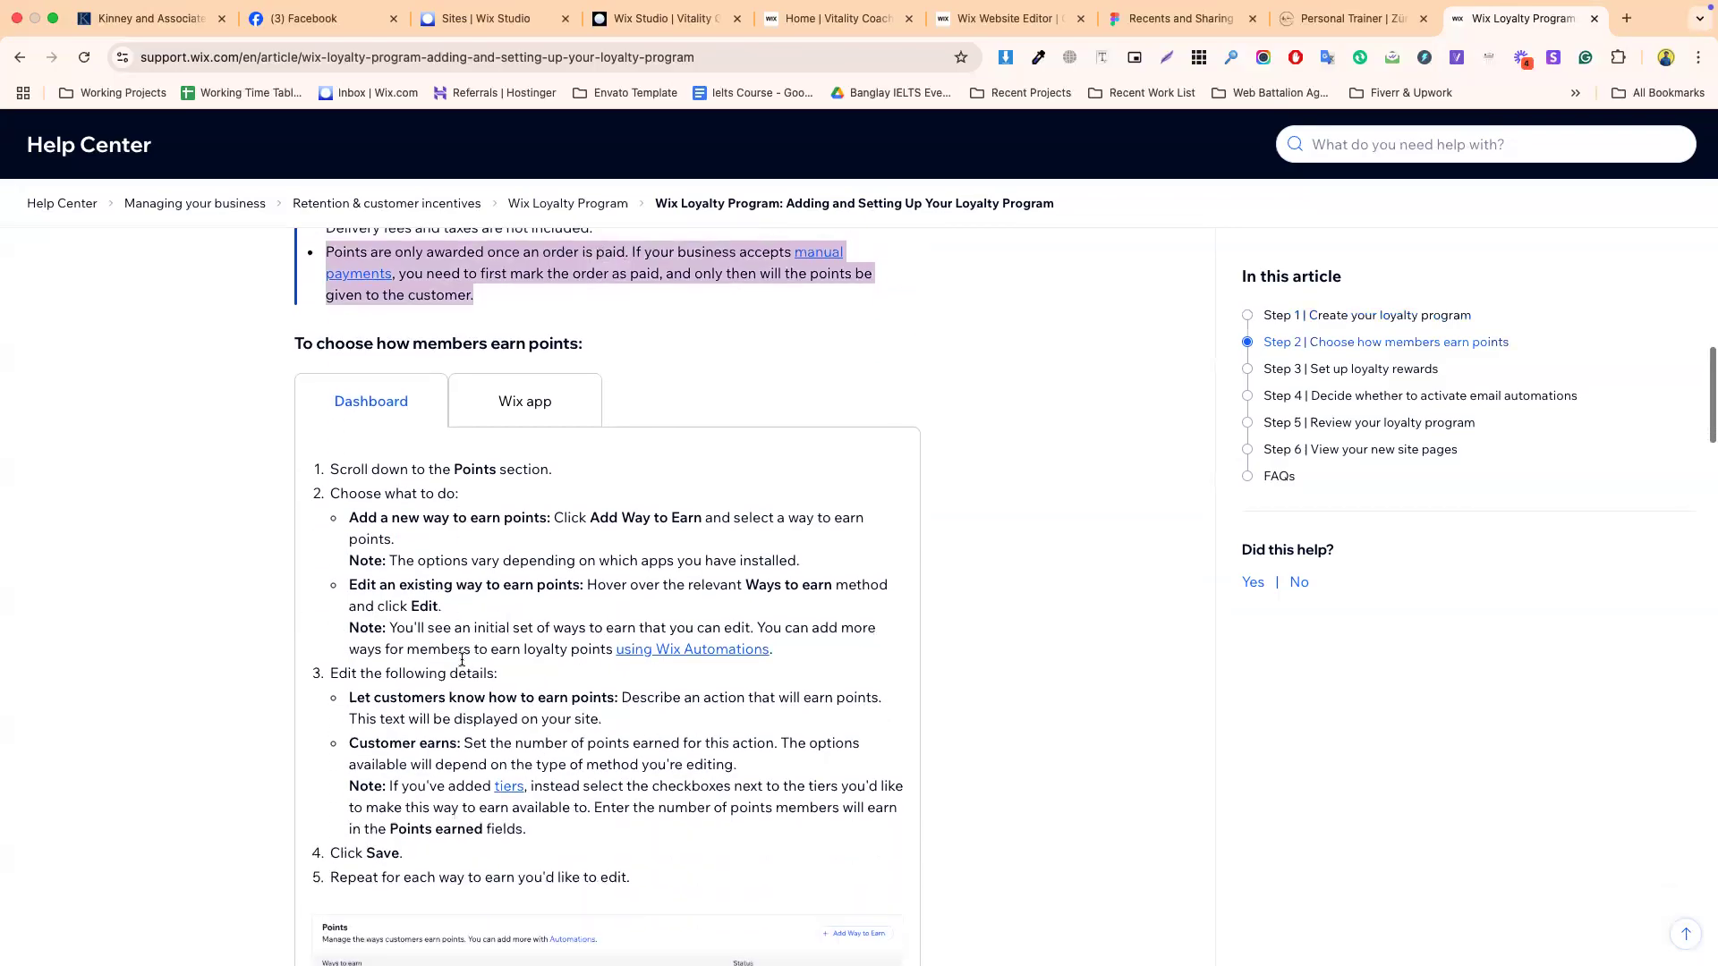
triple_click(441, 519)
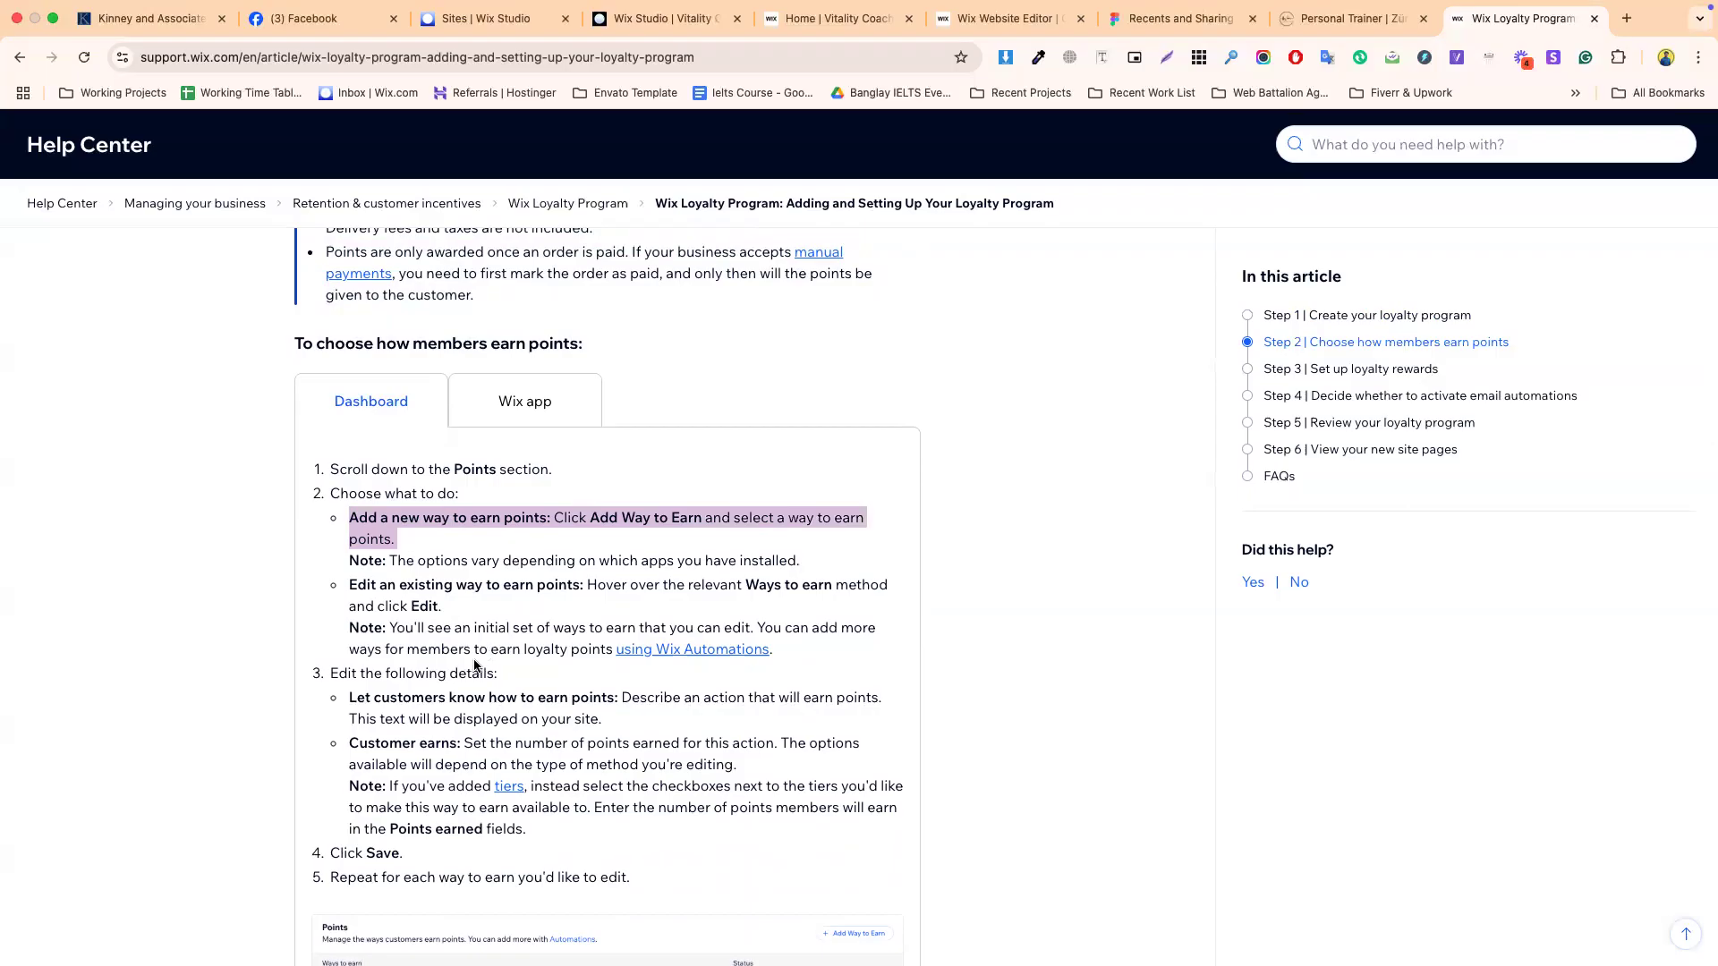
scroll(466, 704, "down", 3)
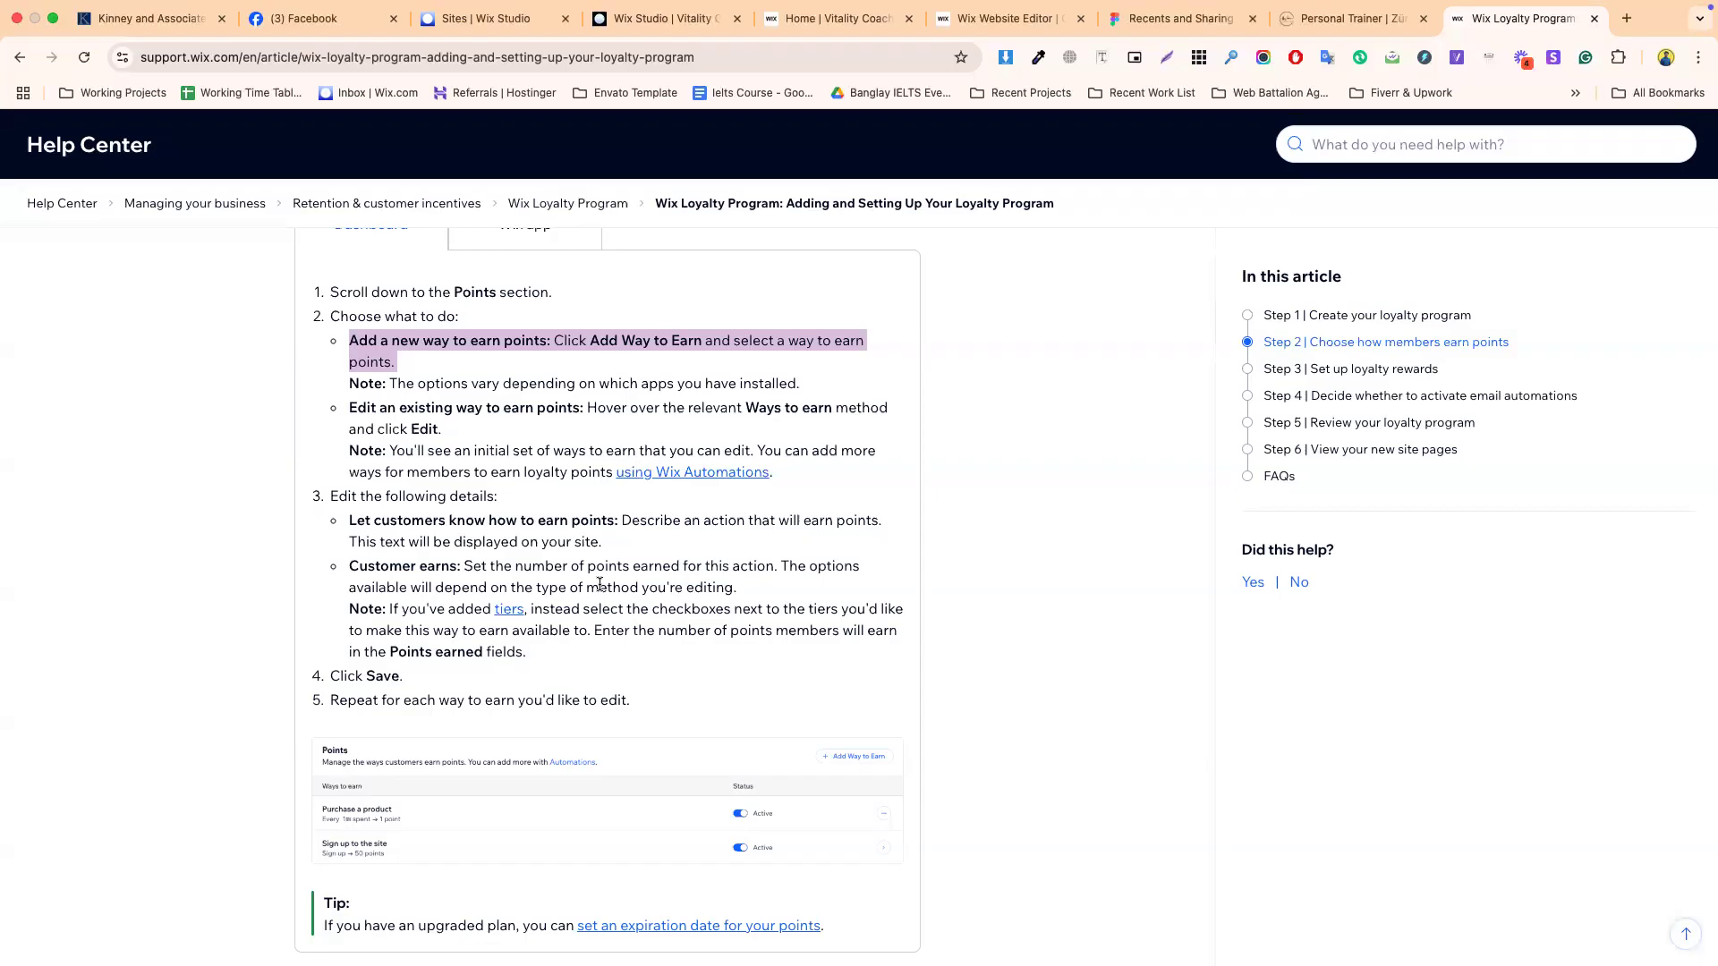
triple_click(651, 615)
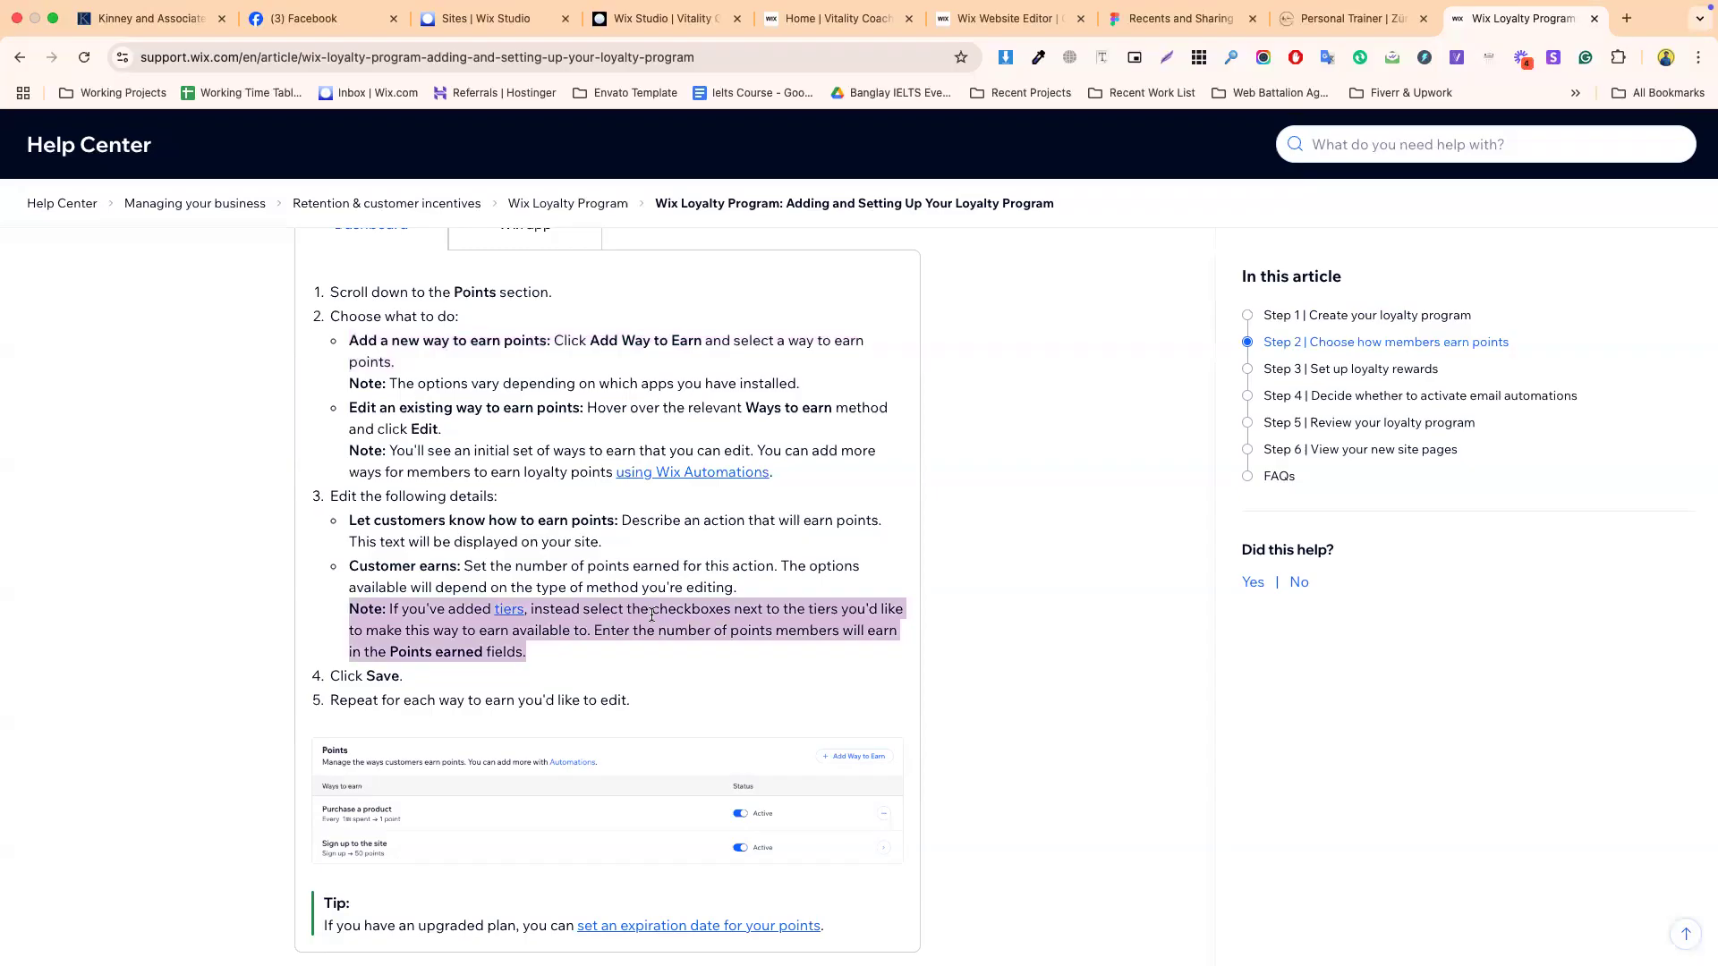
- Look through the invoice limitations and the Step 3 instructions for setting up loyalty rewards
scroll(652, 616, "down", 3)
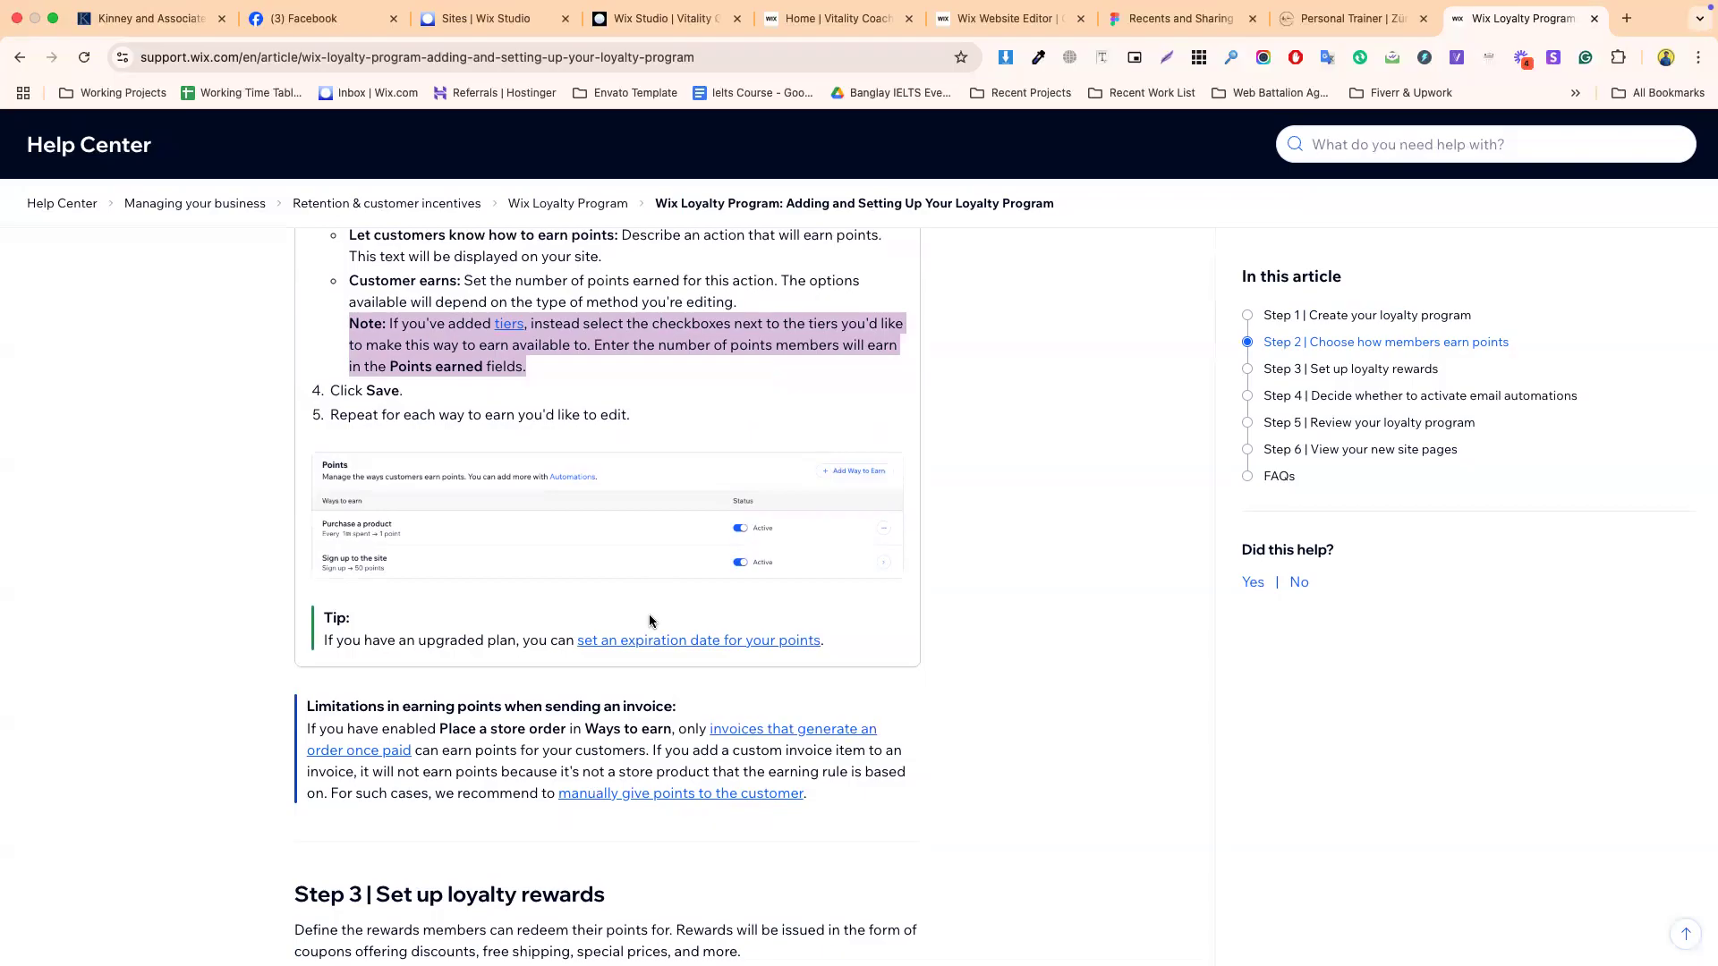
scroll(650, 620, "down", 5)
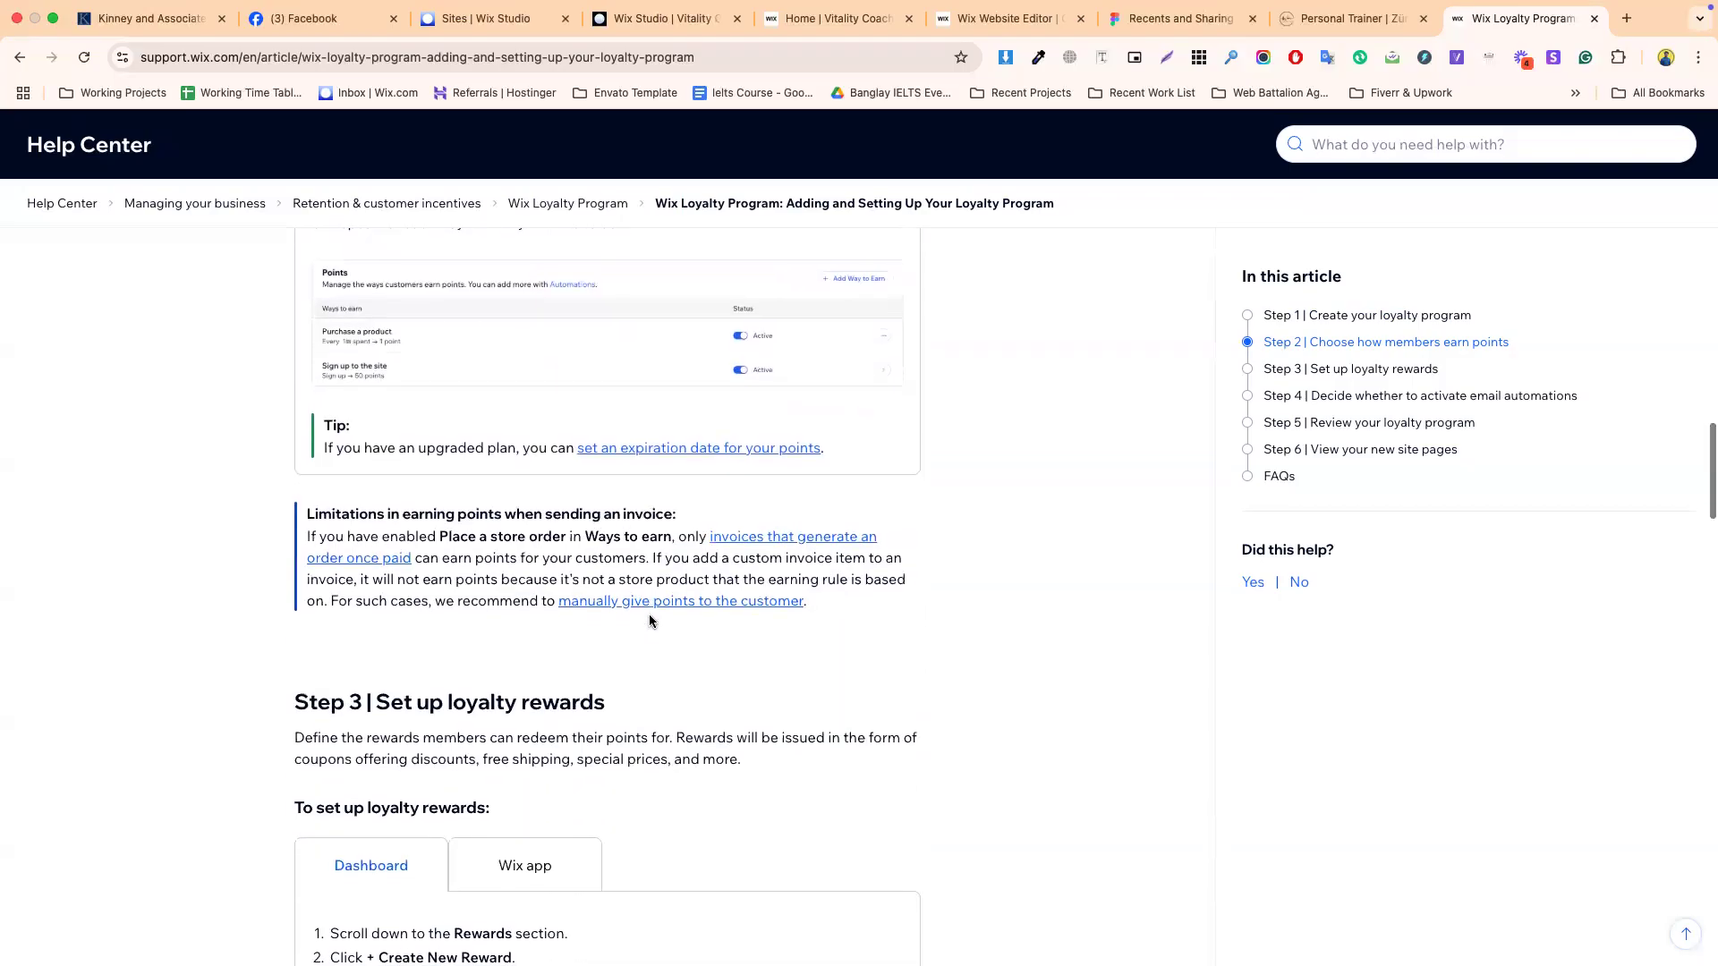
scroll(649, 621, "down", 4)
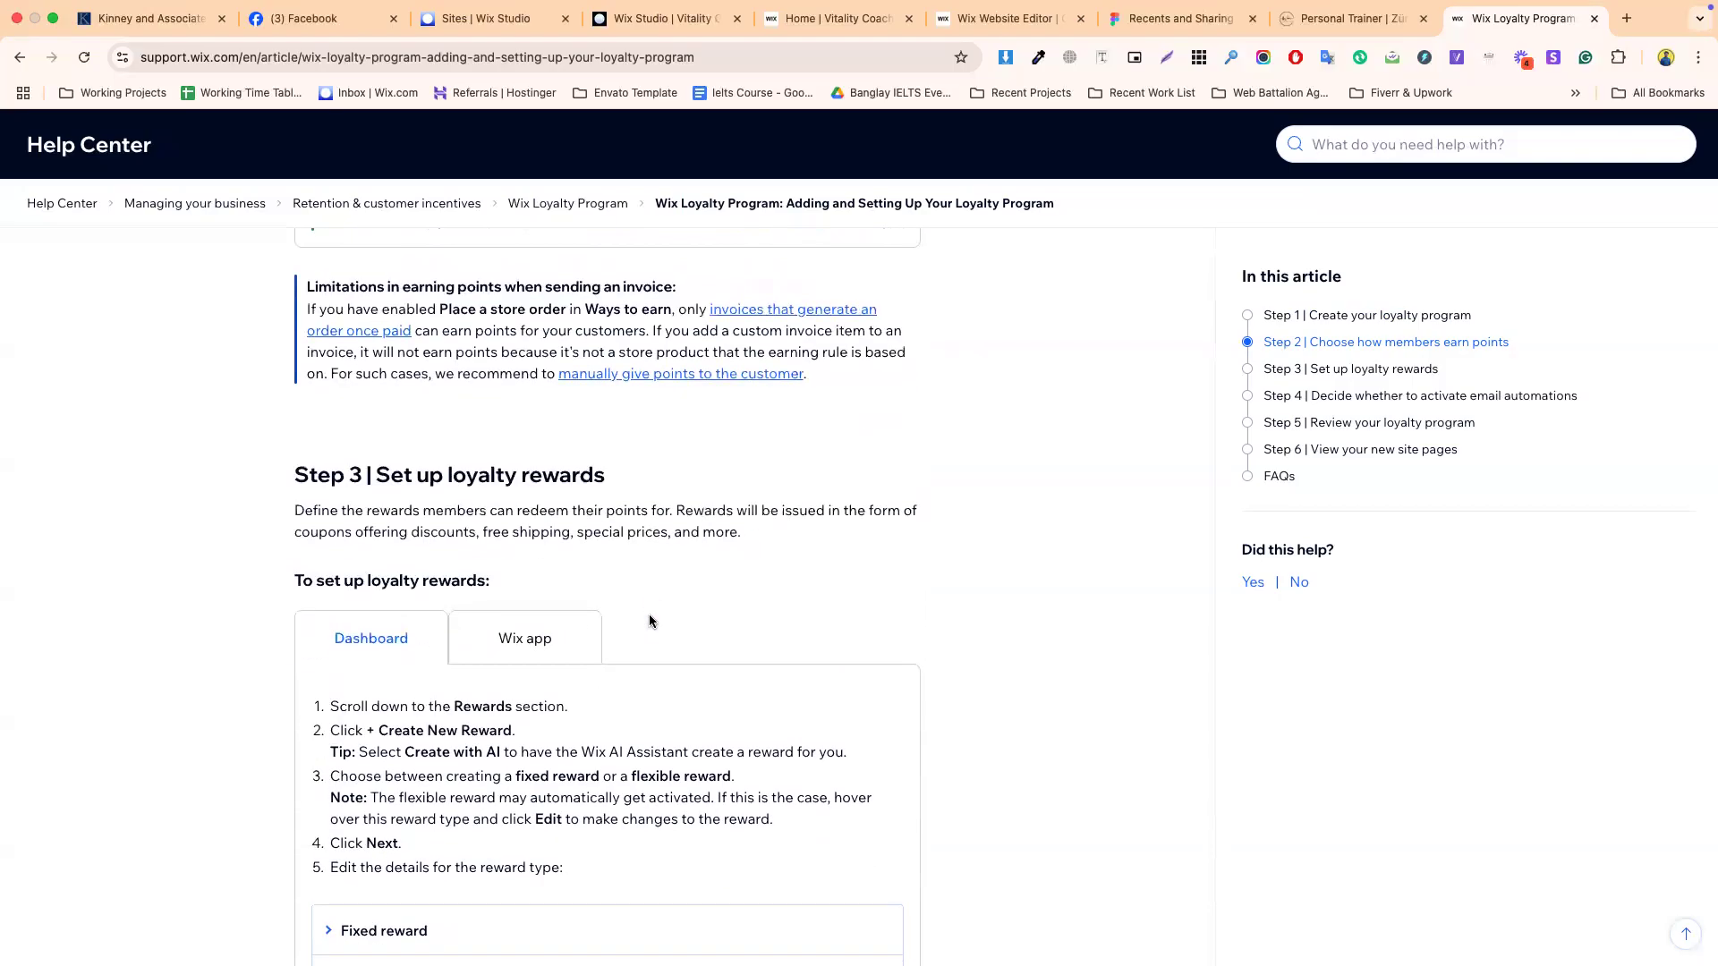
scroll(650, 620, "down", 7)
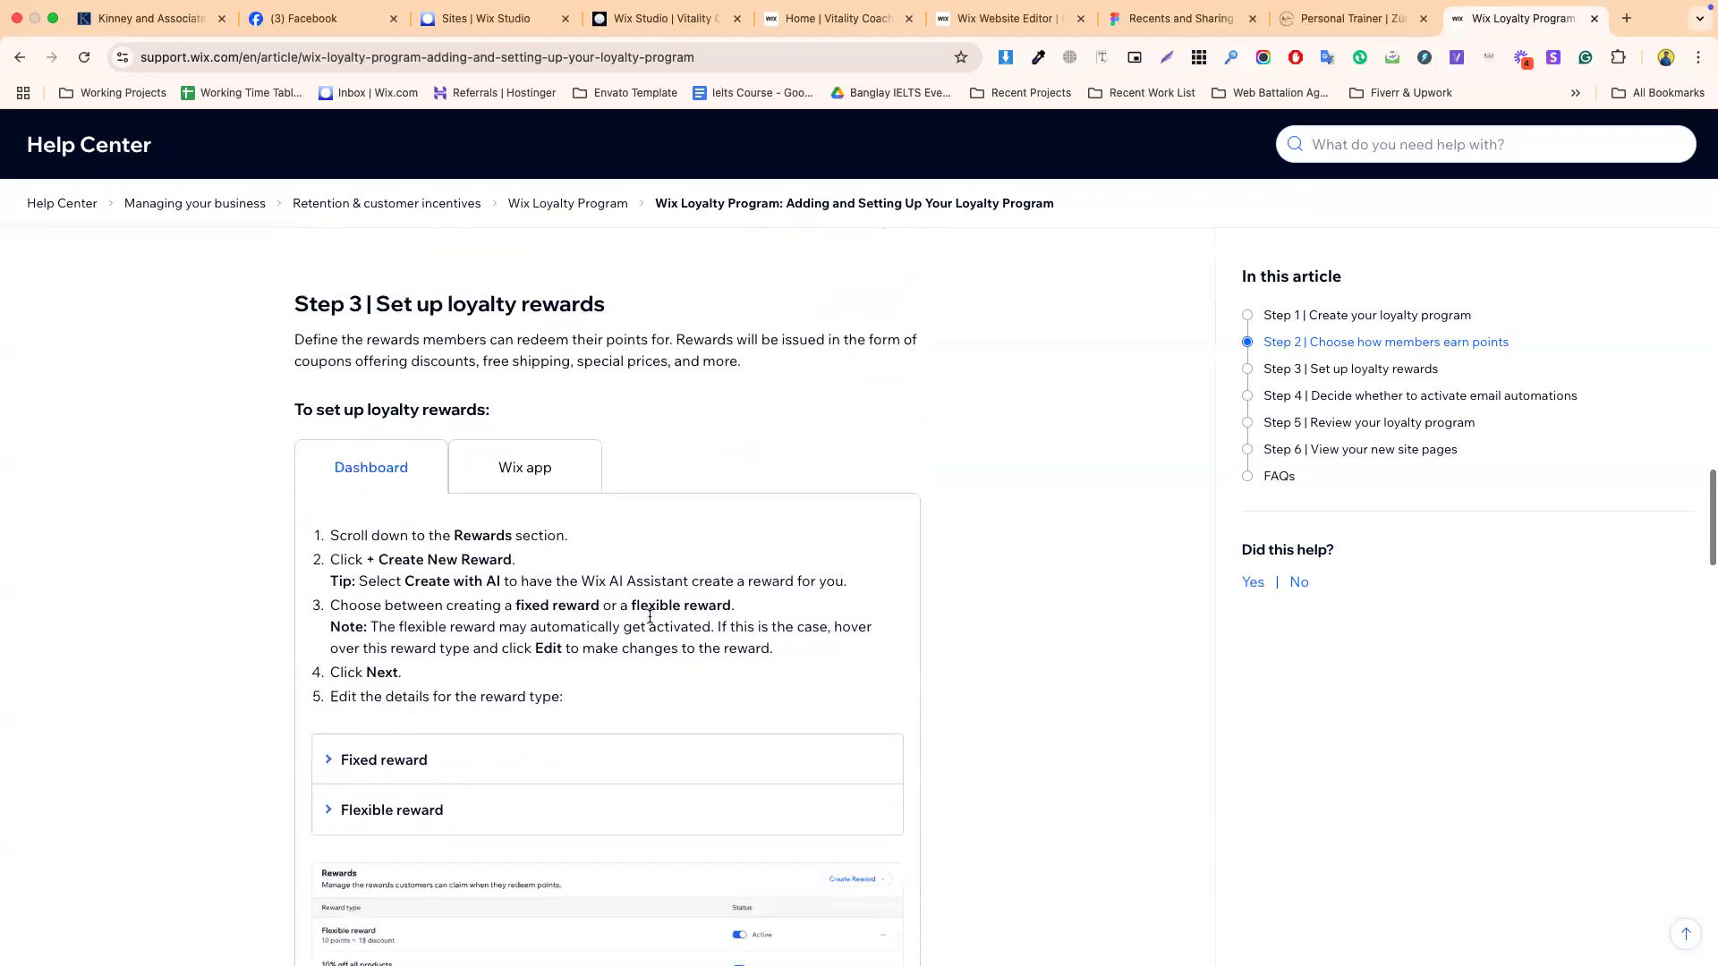
- Copy the loyalty program setup article's link and send it to the class group chat on Facebook
key("Home")
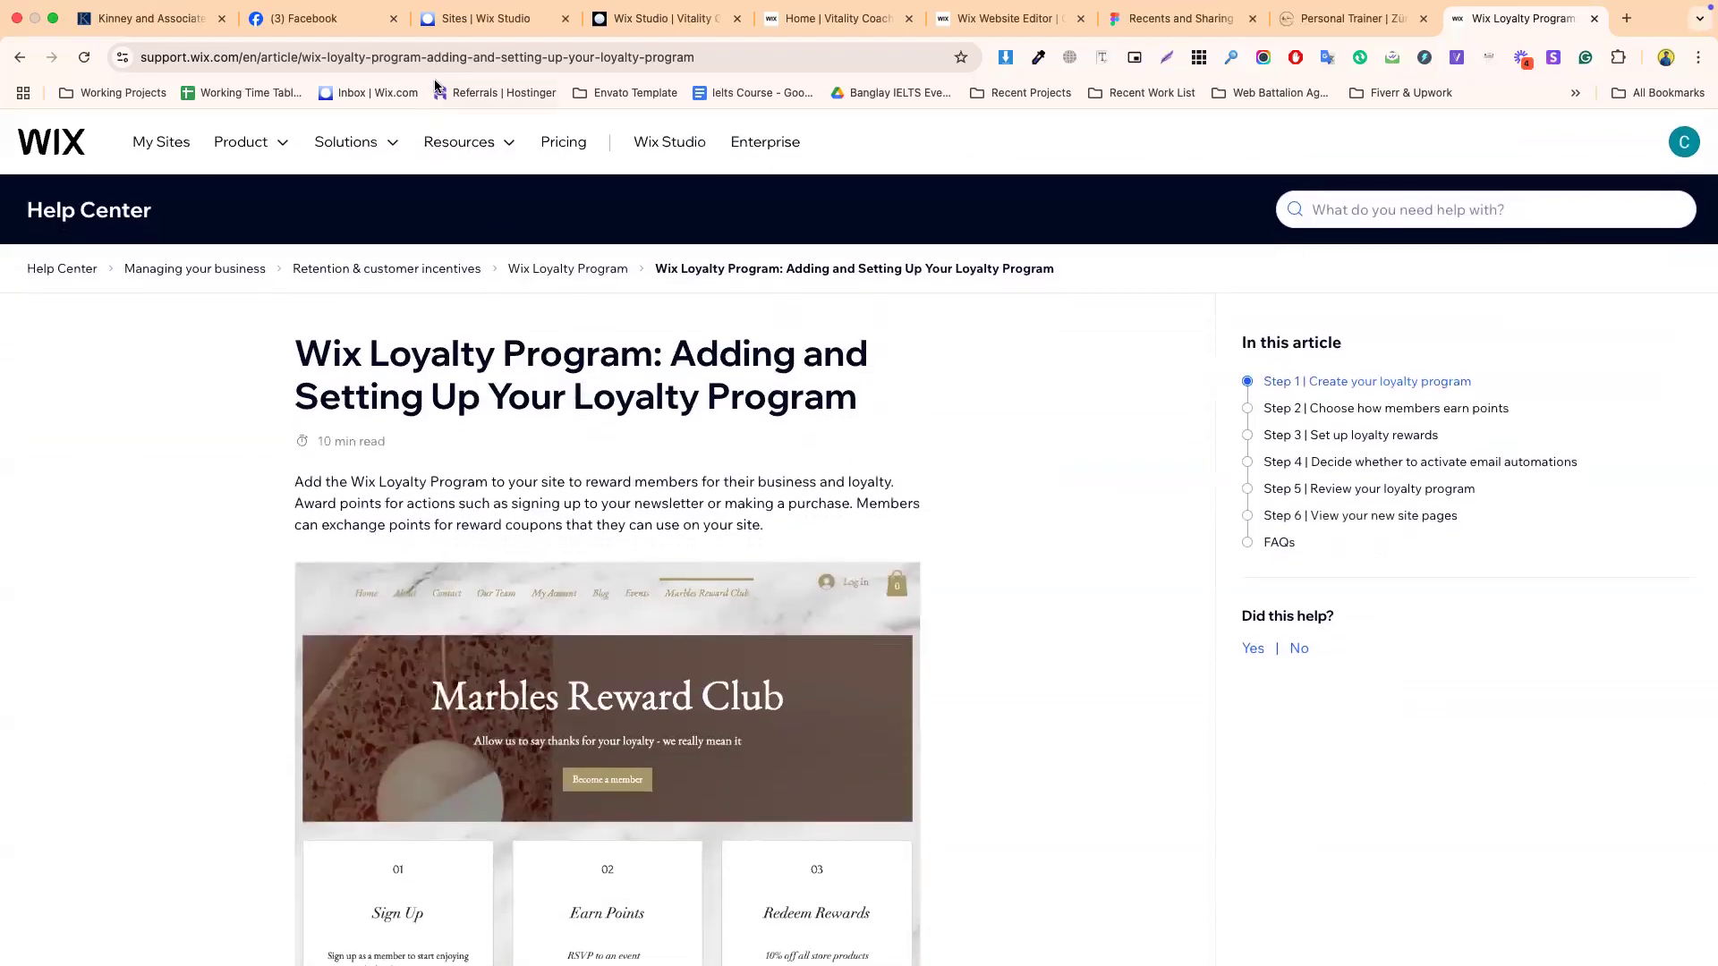
left_click(430, 57)
key("super+c")
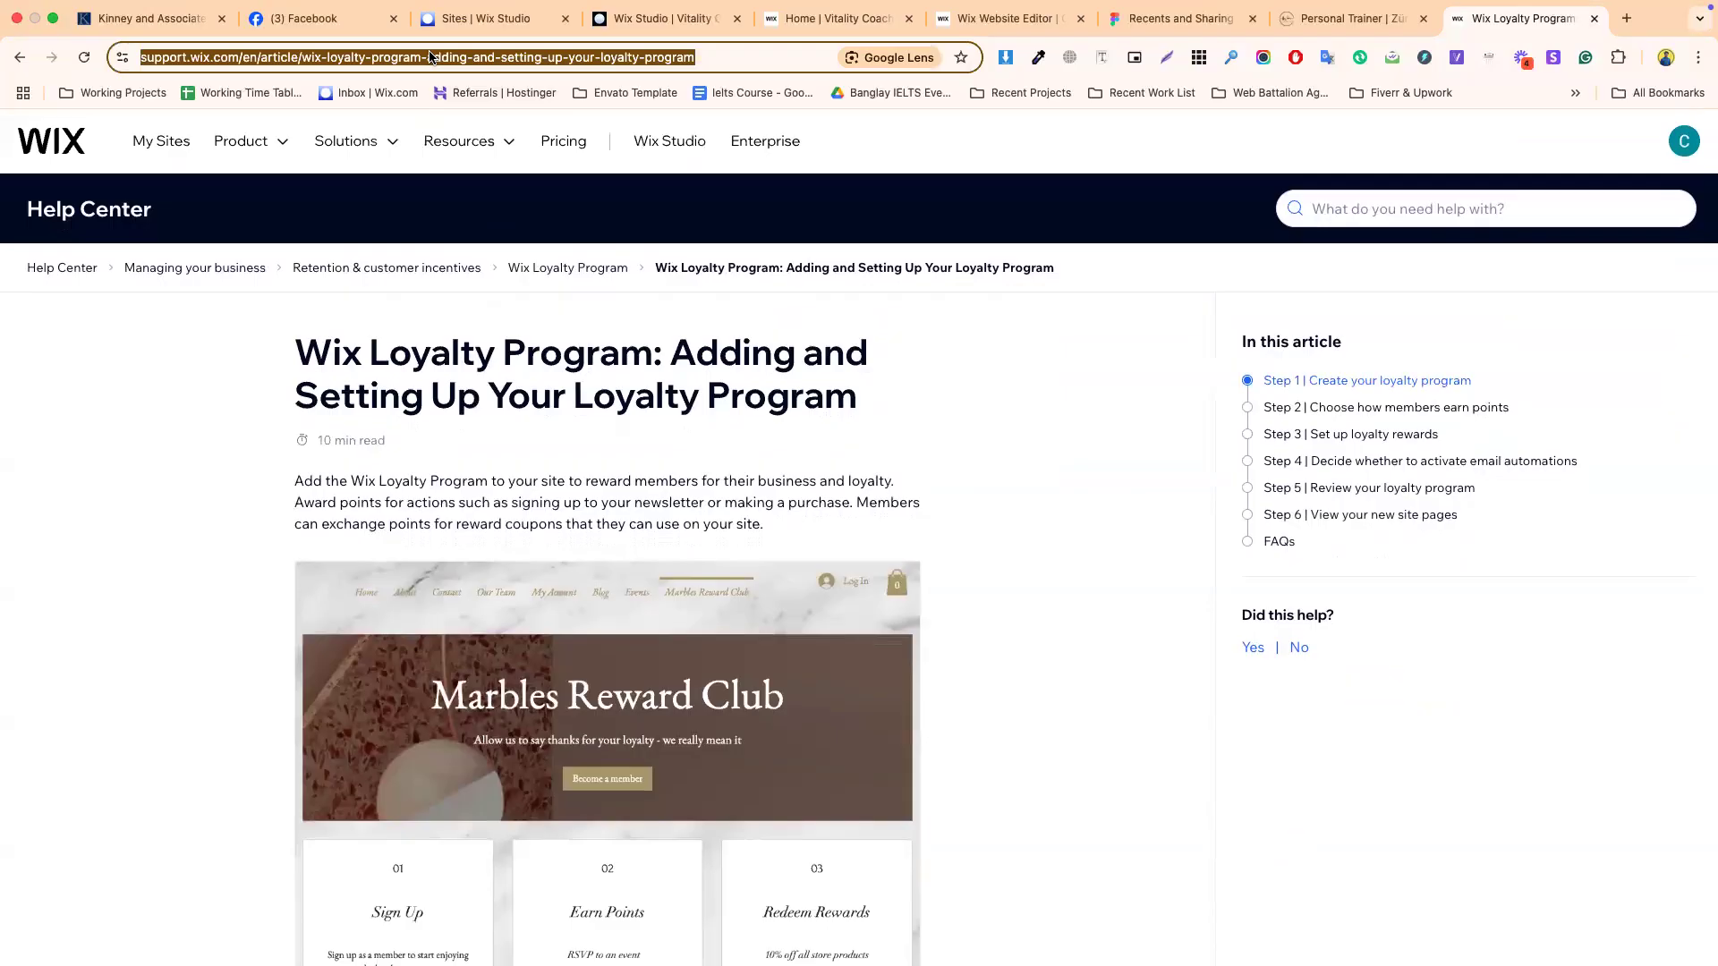
mouse_move(1160, 8)
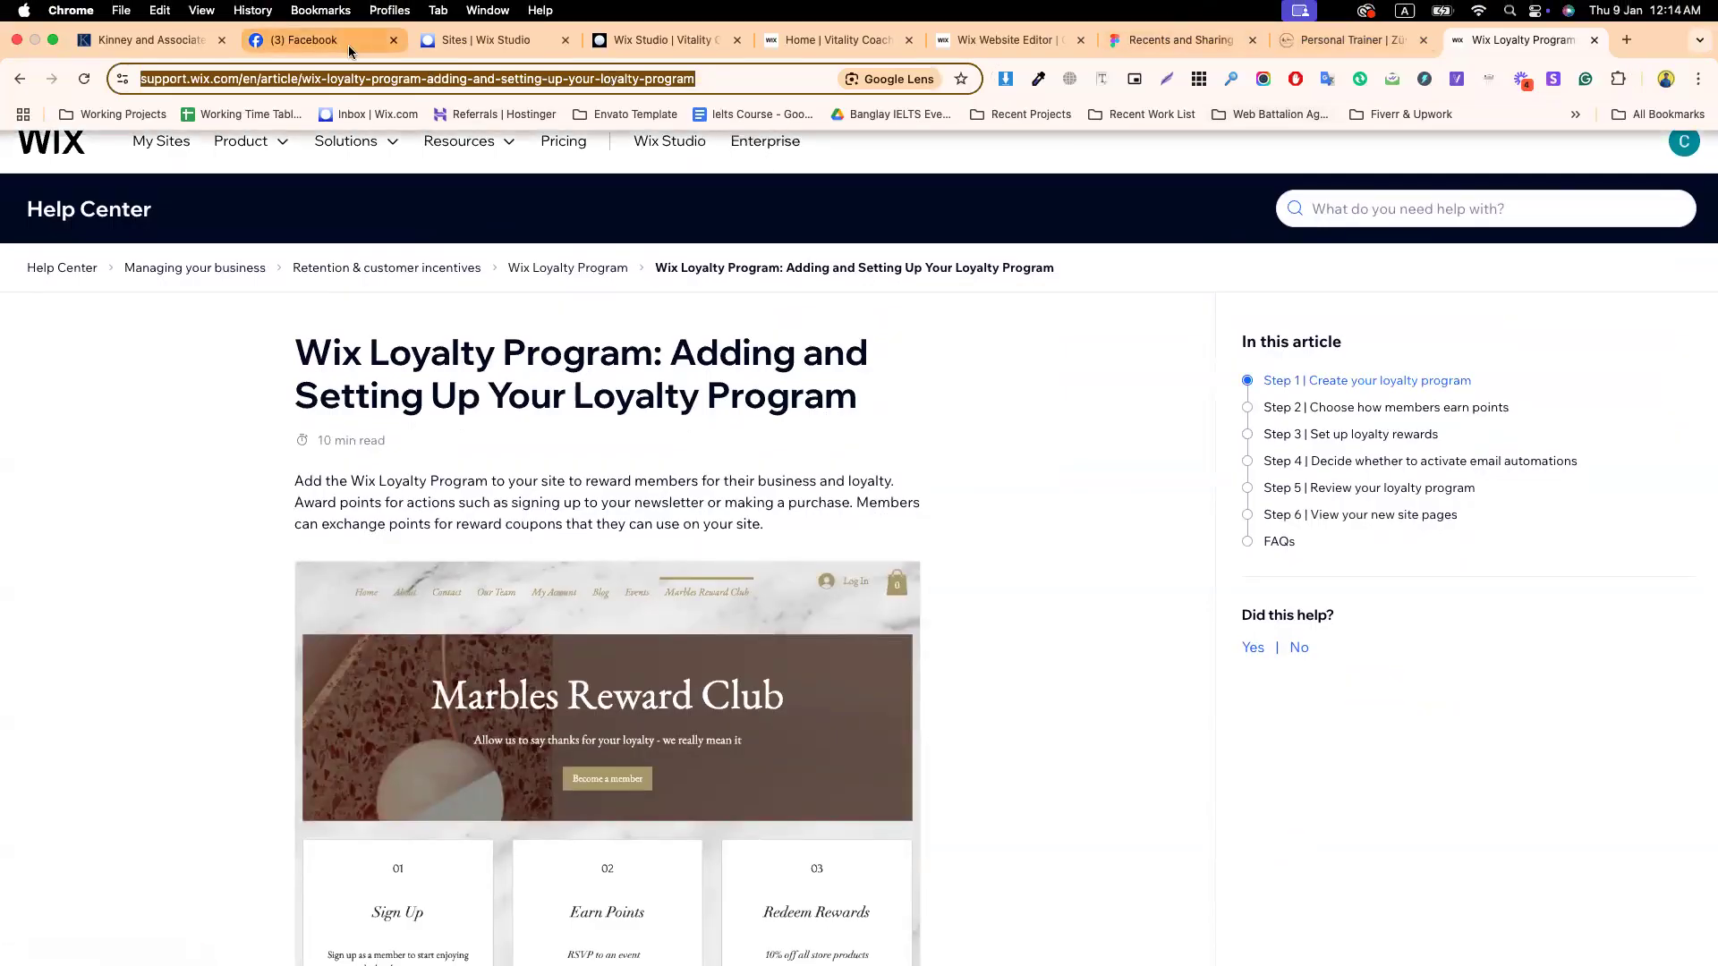
left_click(346, 50)
left_click(1511, 941)
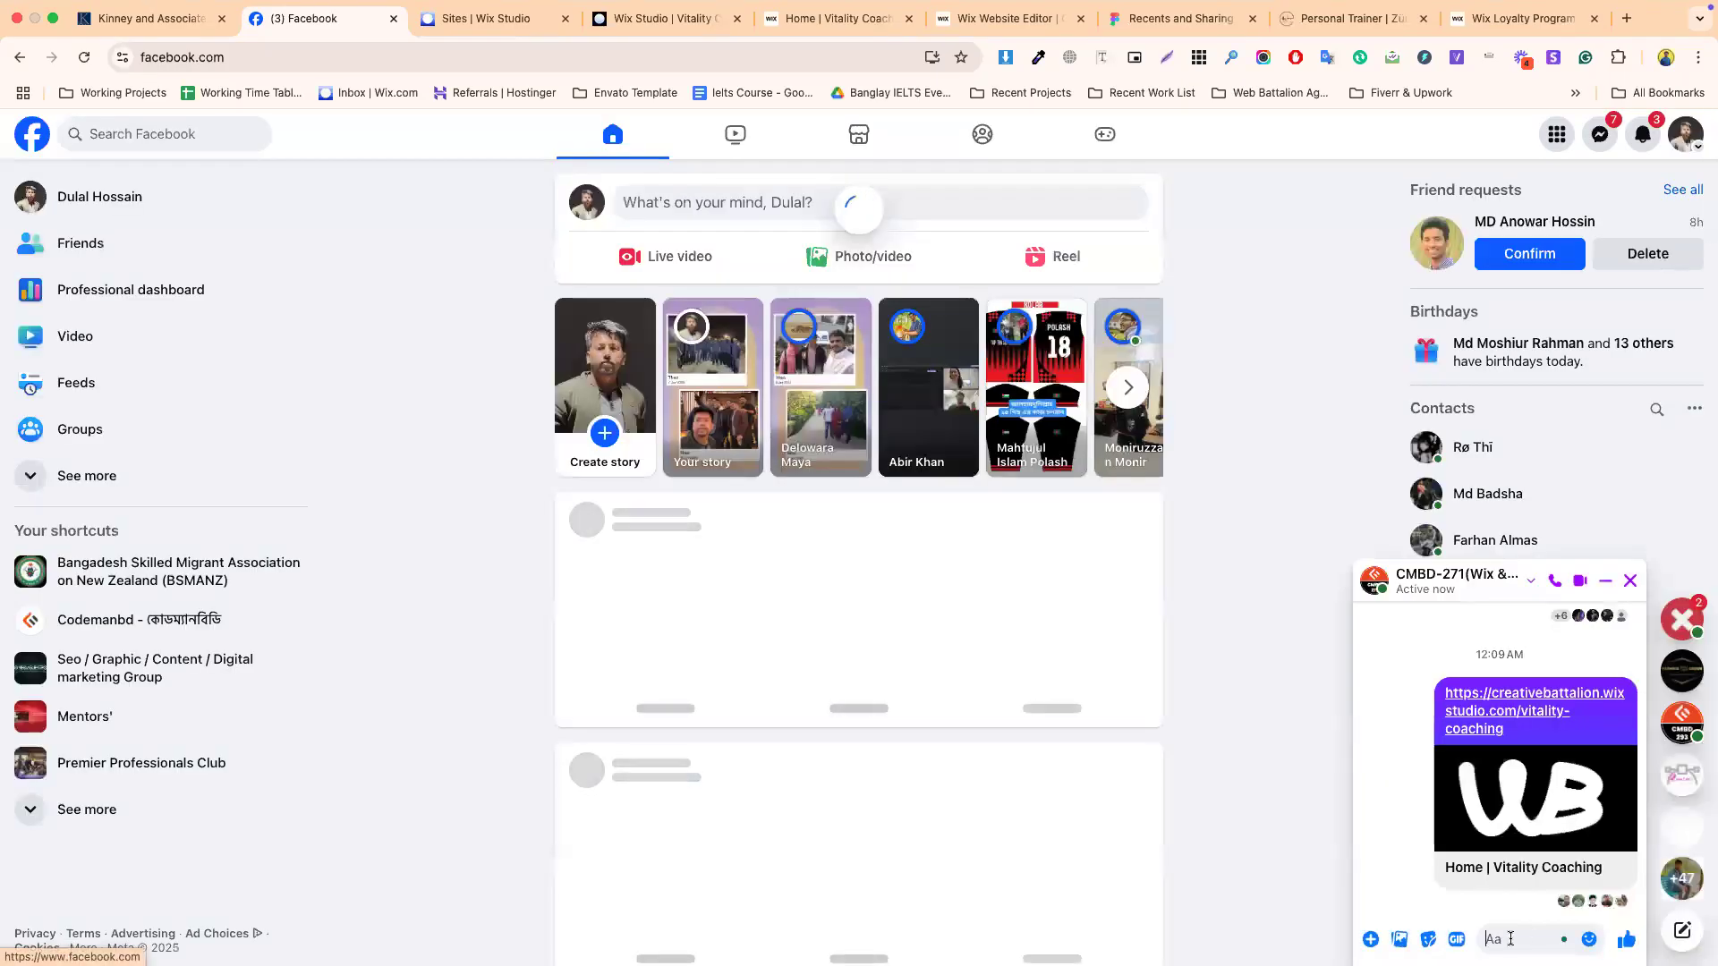
key("super+v")
key("Return")
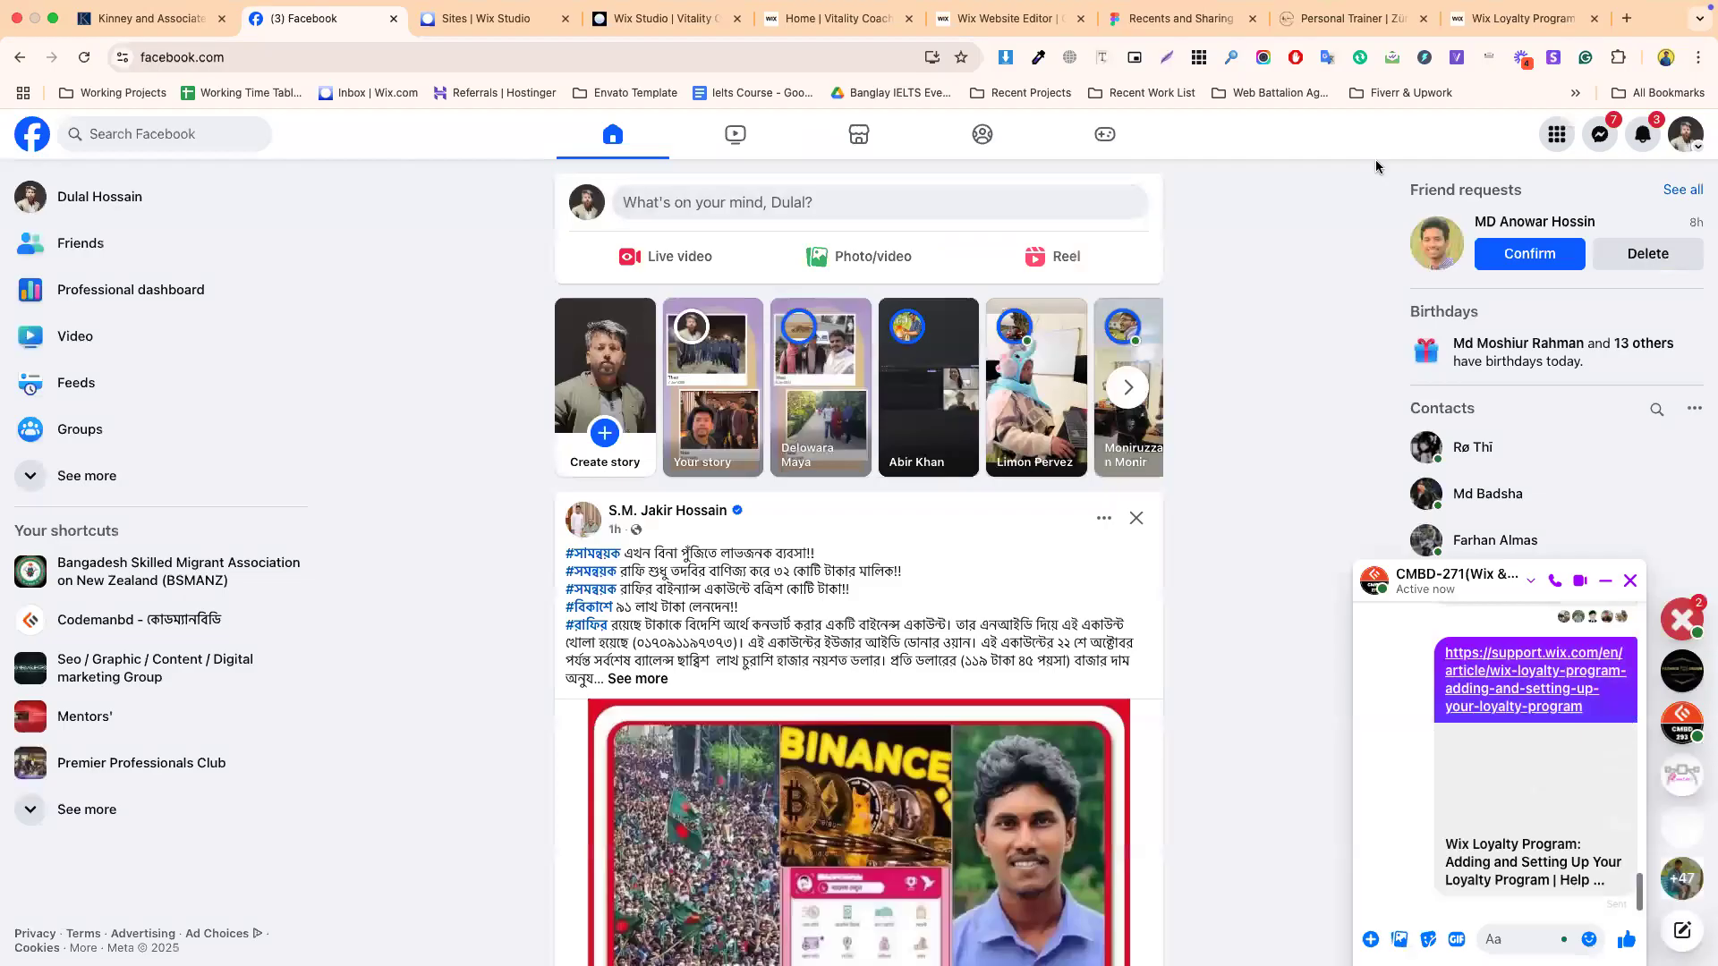
- Switch to the Wix Studio Sites dashboard, view the Customer Care chat through Help, and dismiss it
left_click(830, 20)
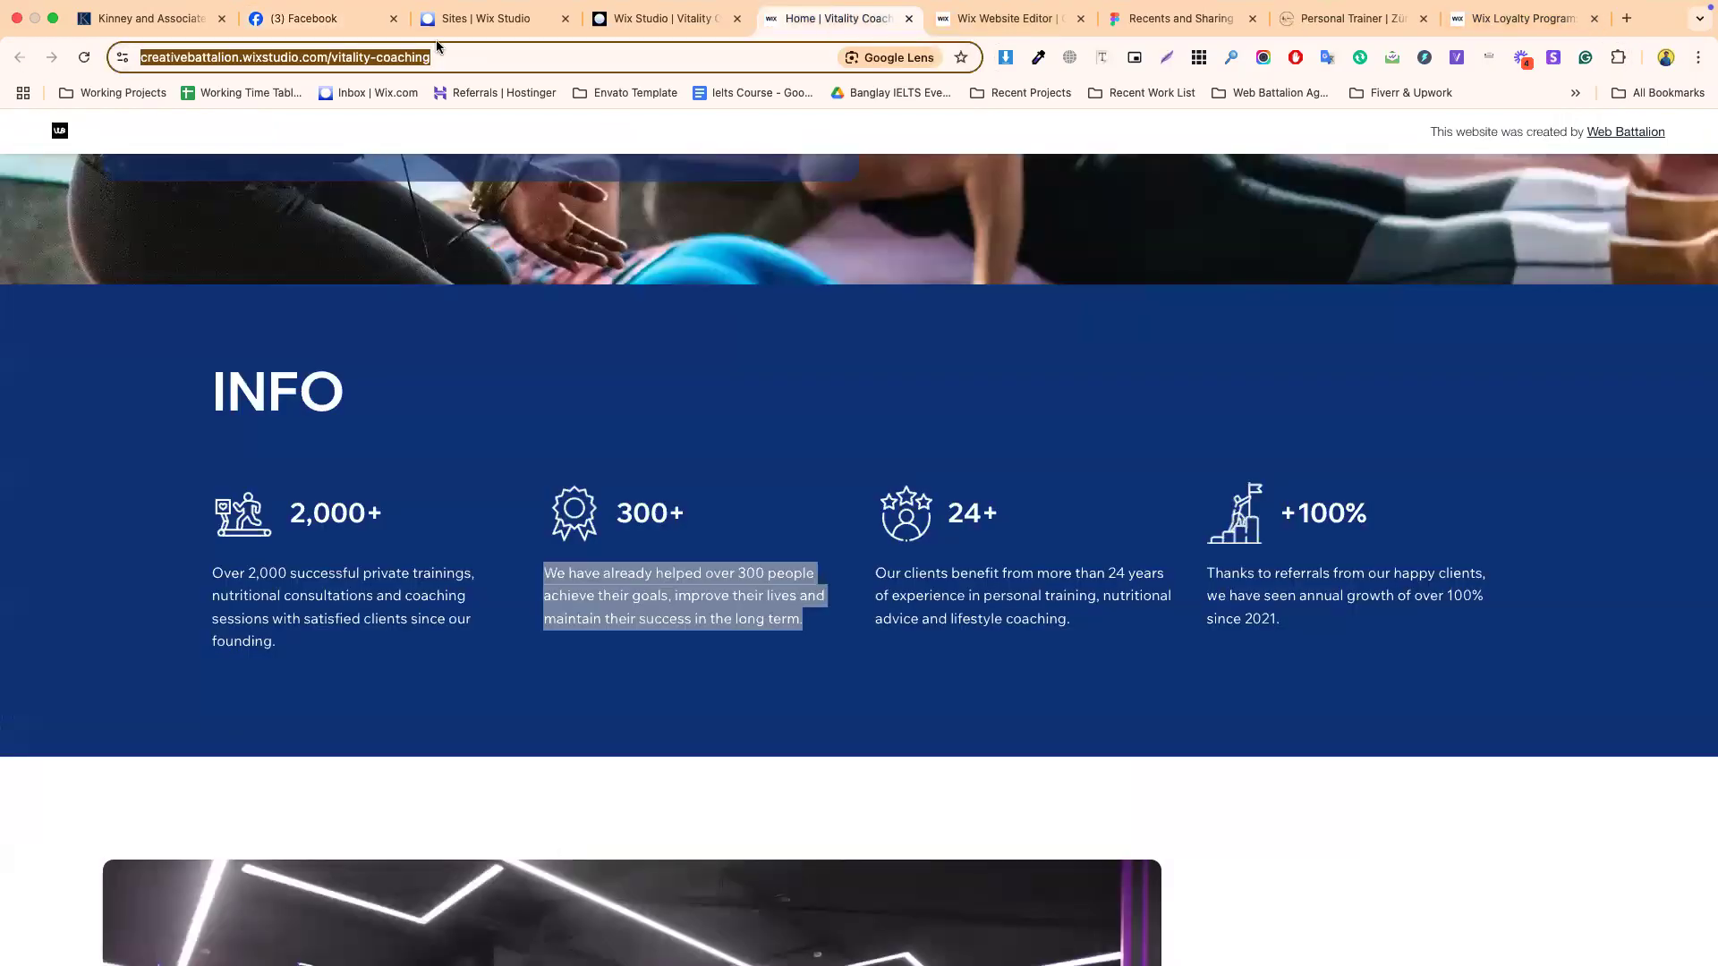
left_click(488, 19)
left_click(512, 133)
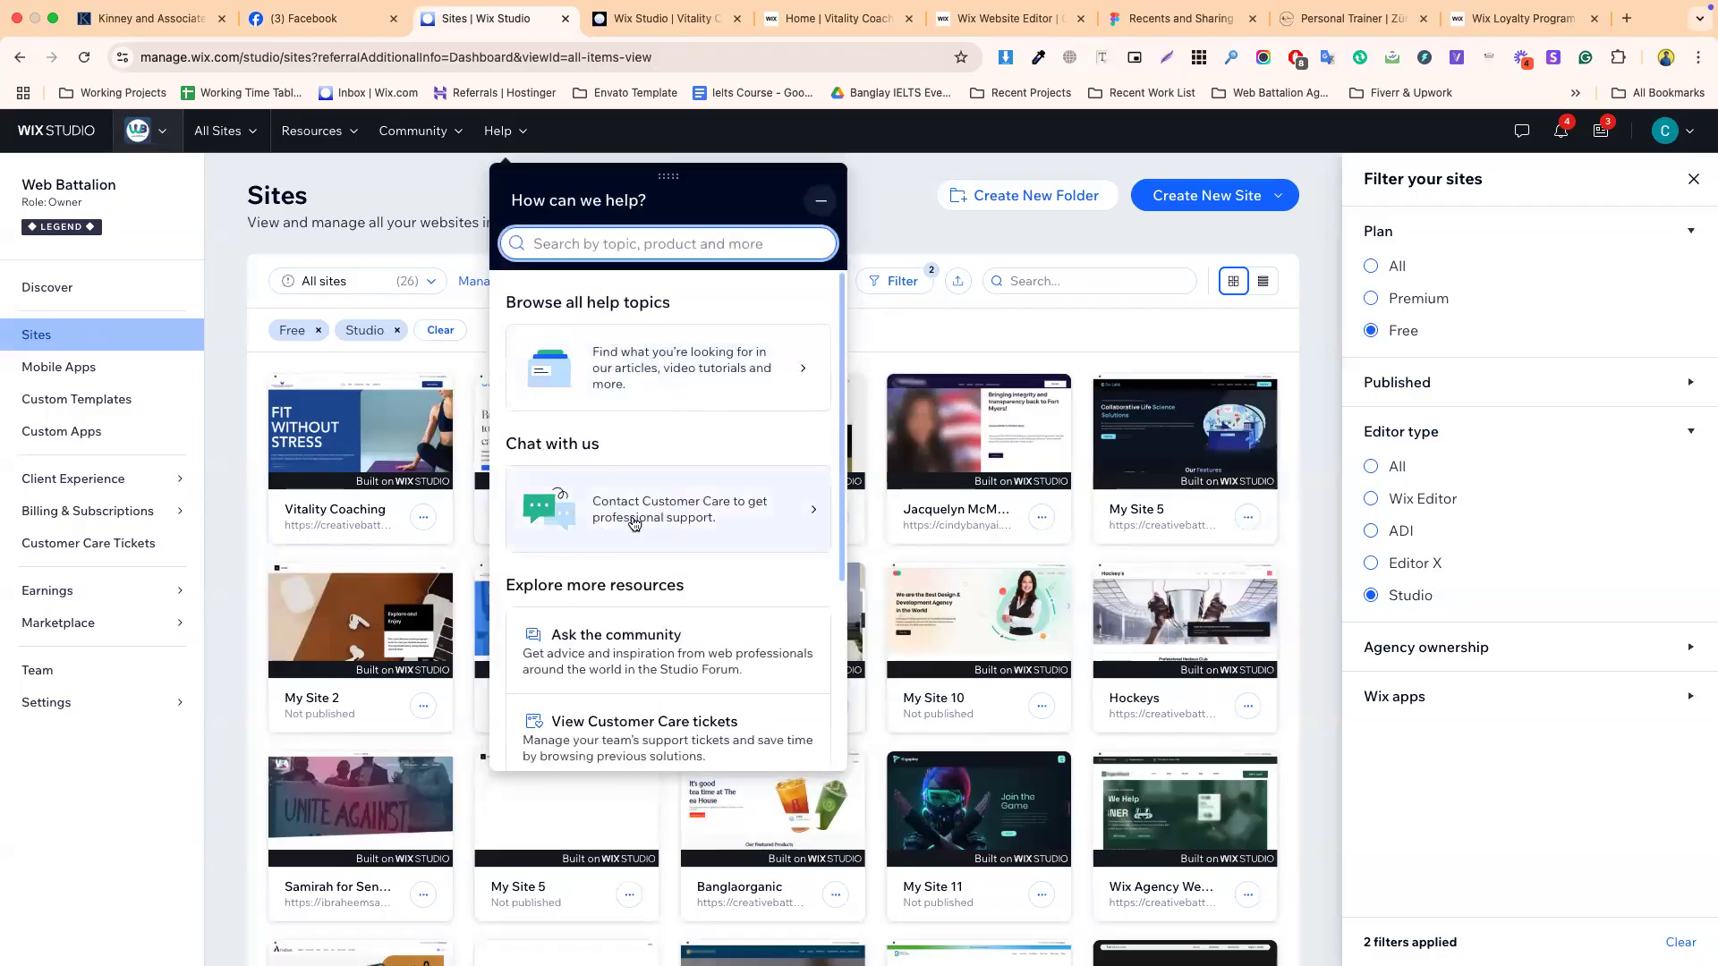
left_click(711, 521)
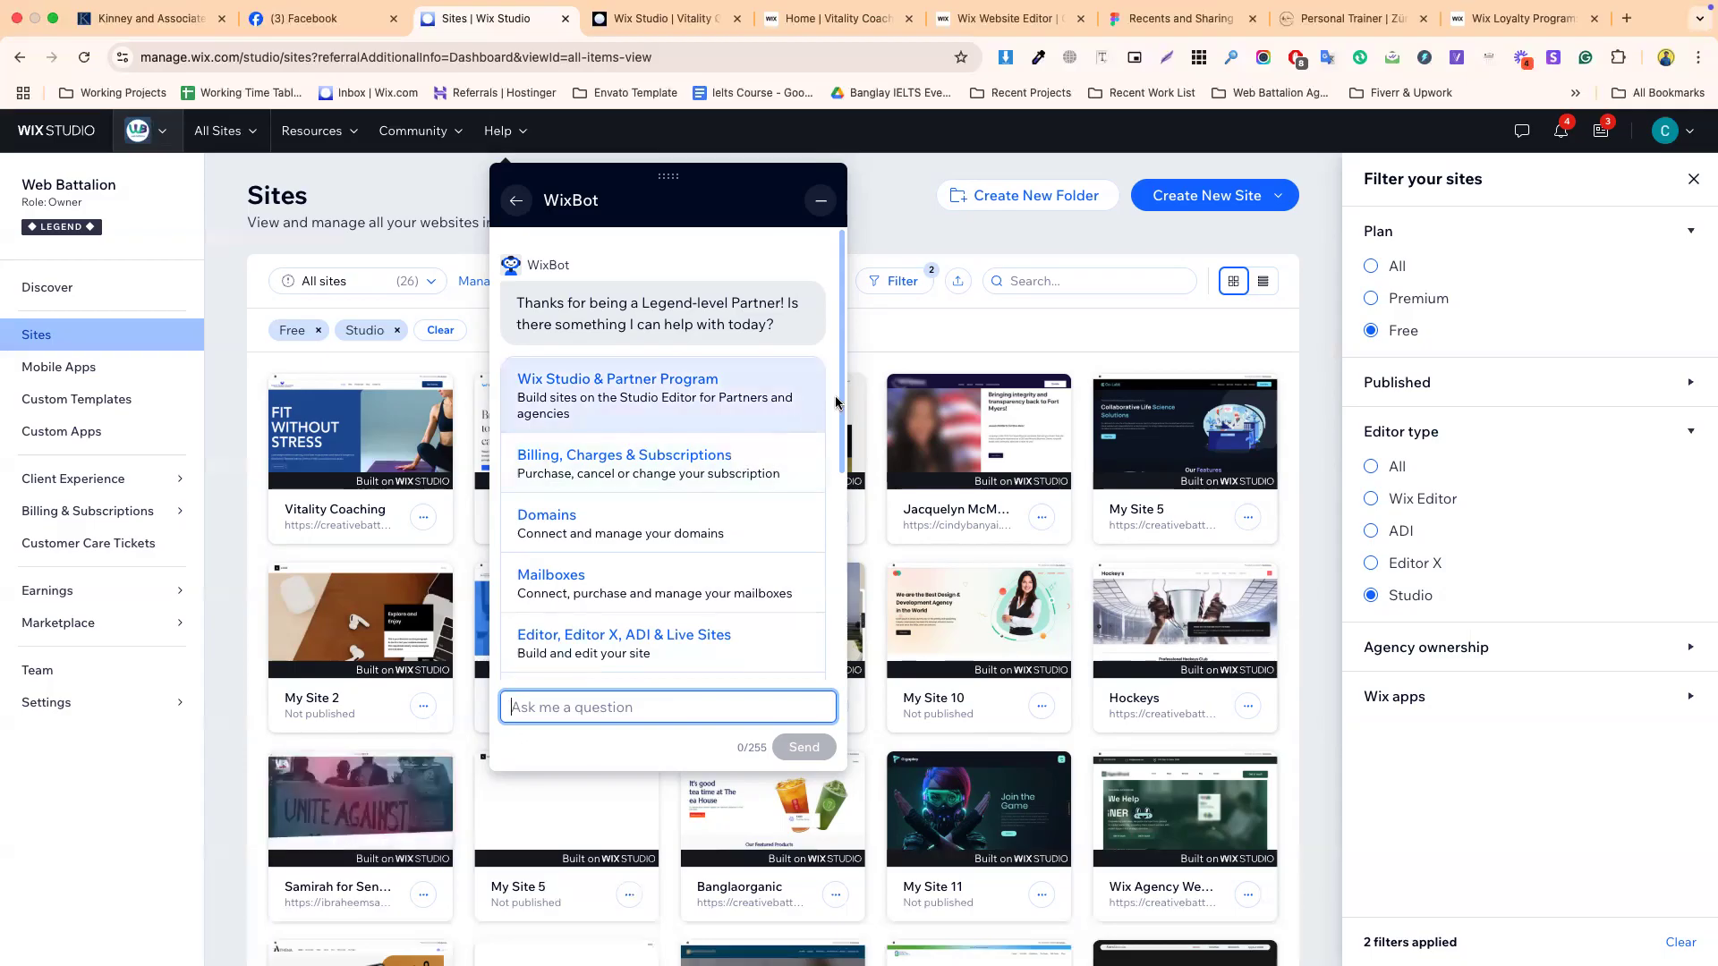
left_click(928, 332)
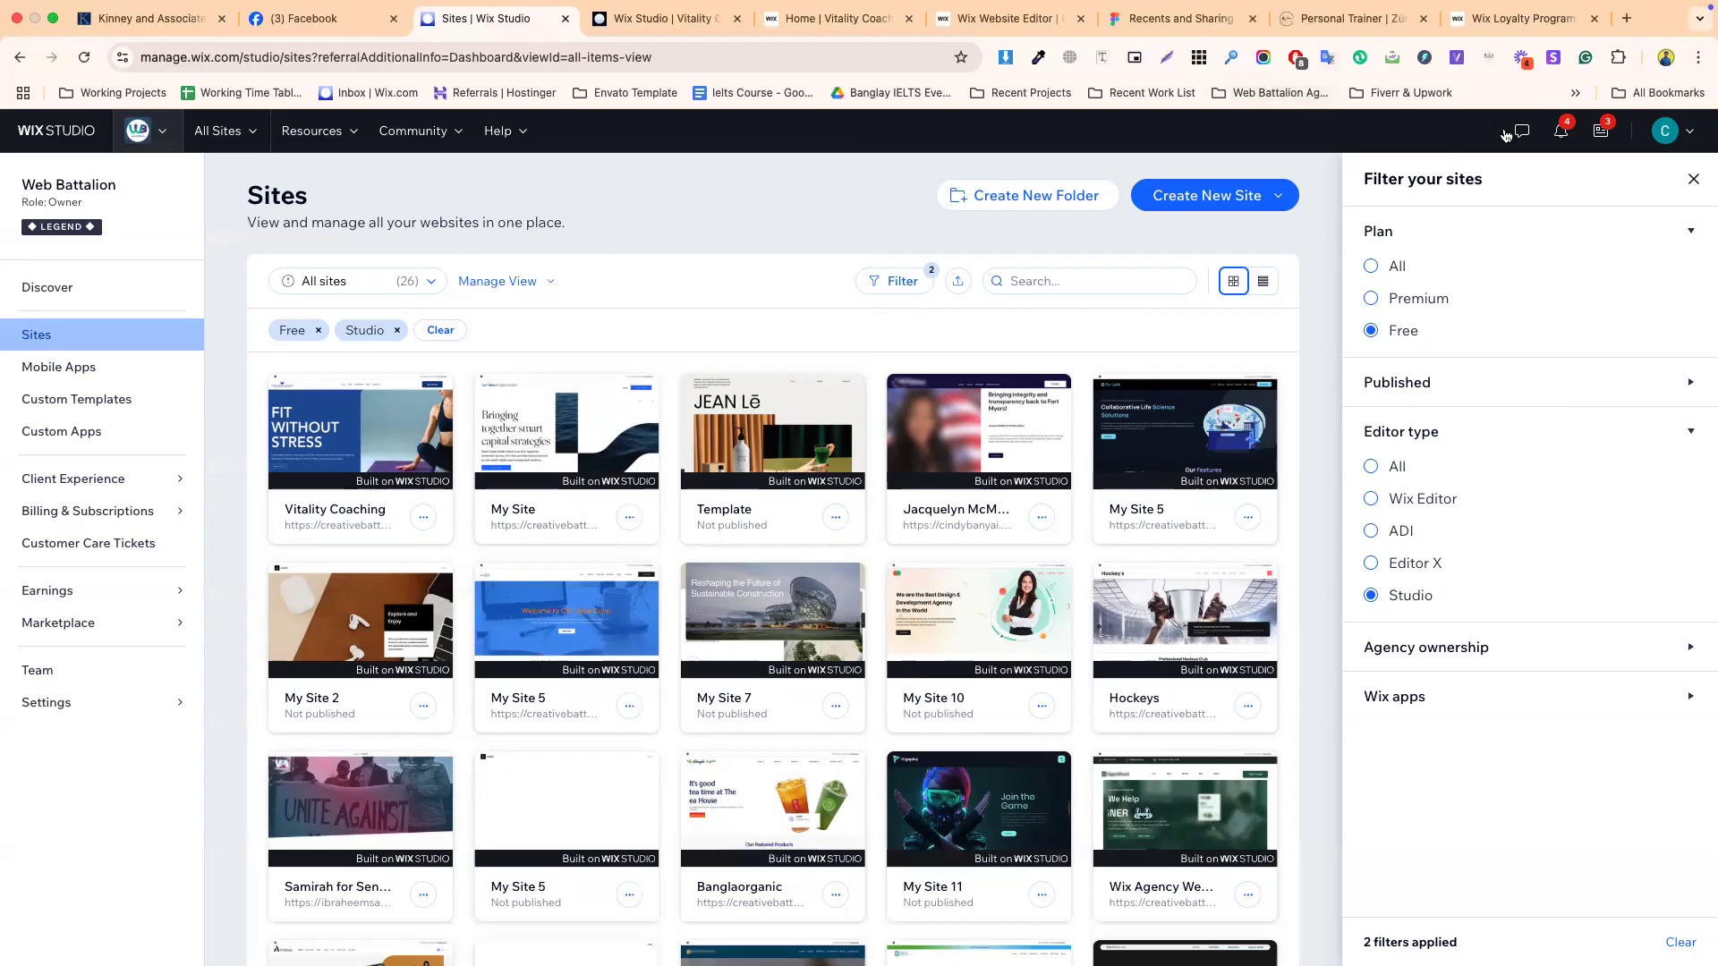
- Check the account's notifications on the Sites dashboard and close the list
left_click(1553, 139)
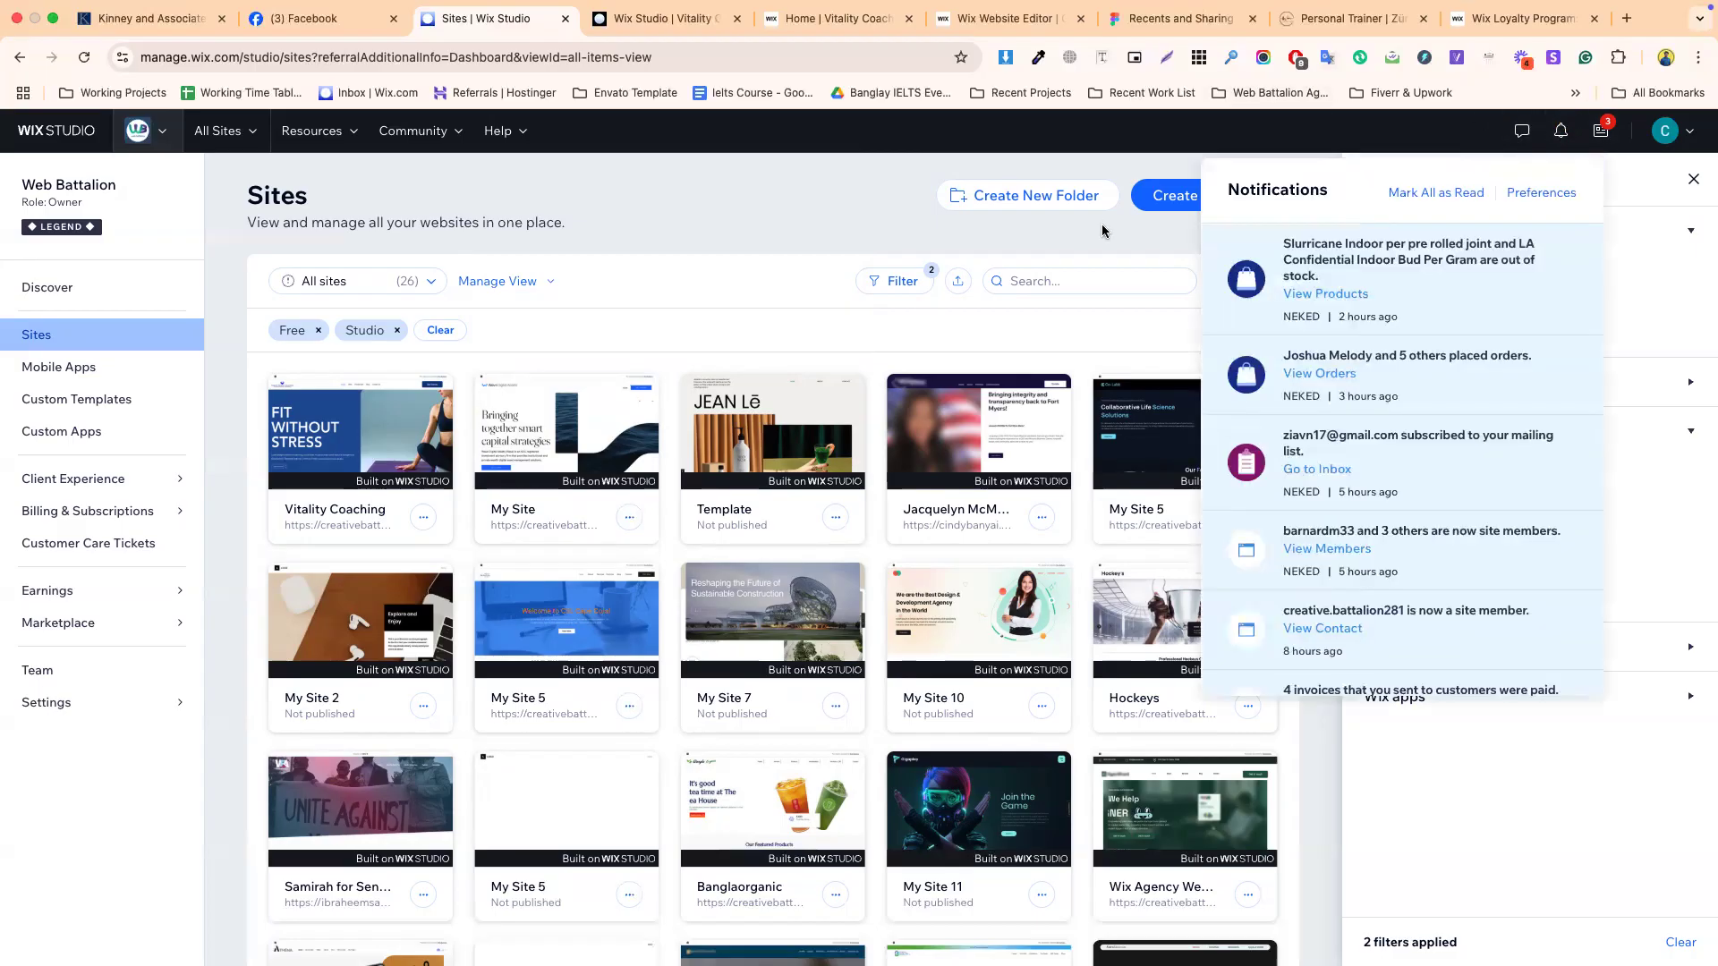
left_click(1059, 256)
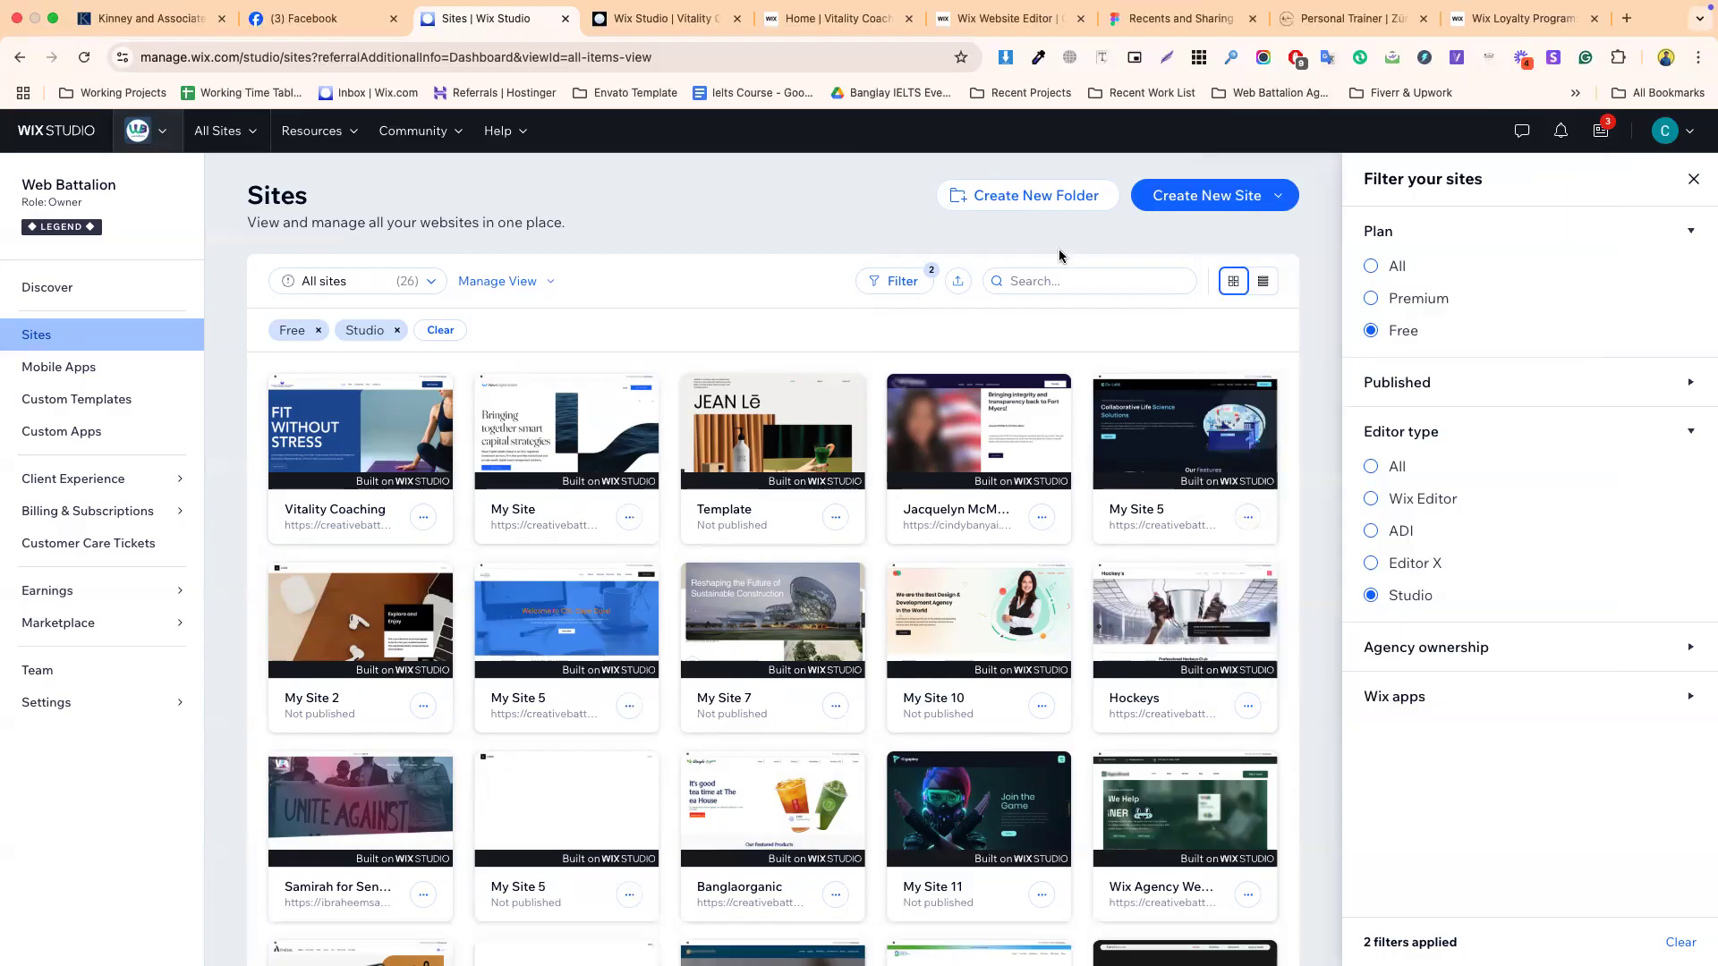